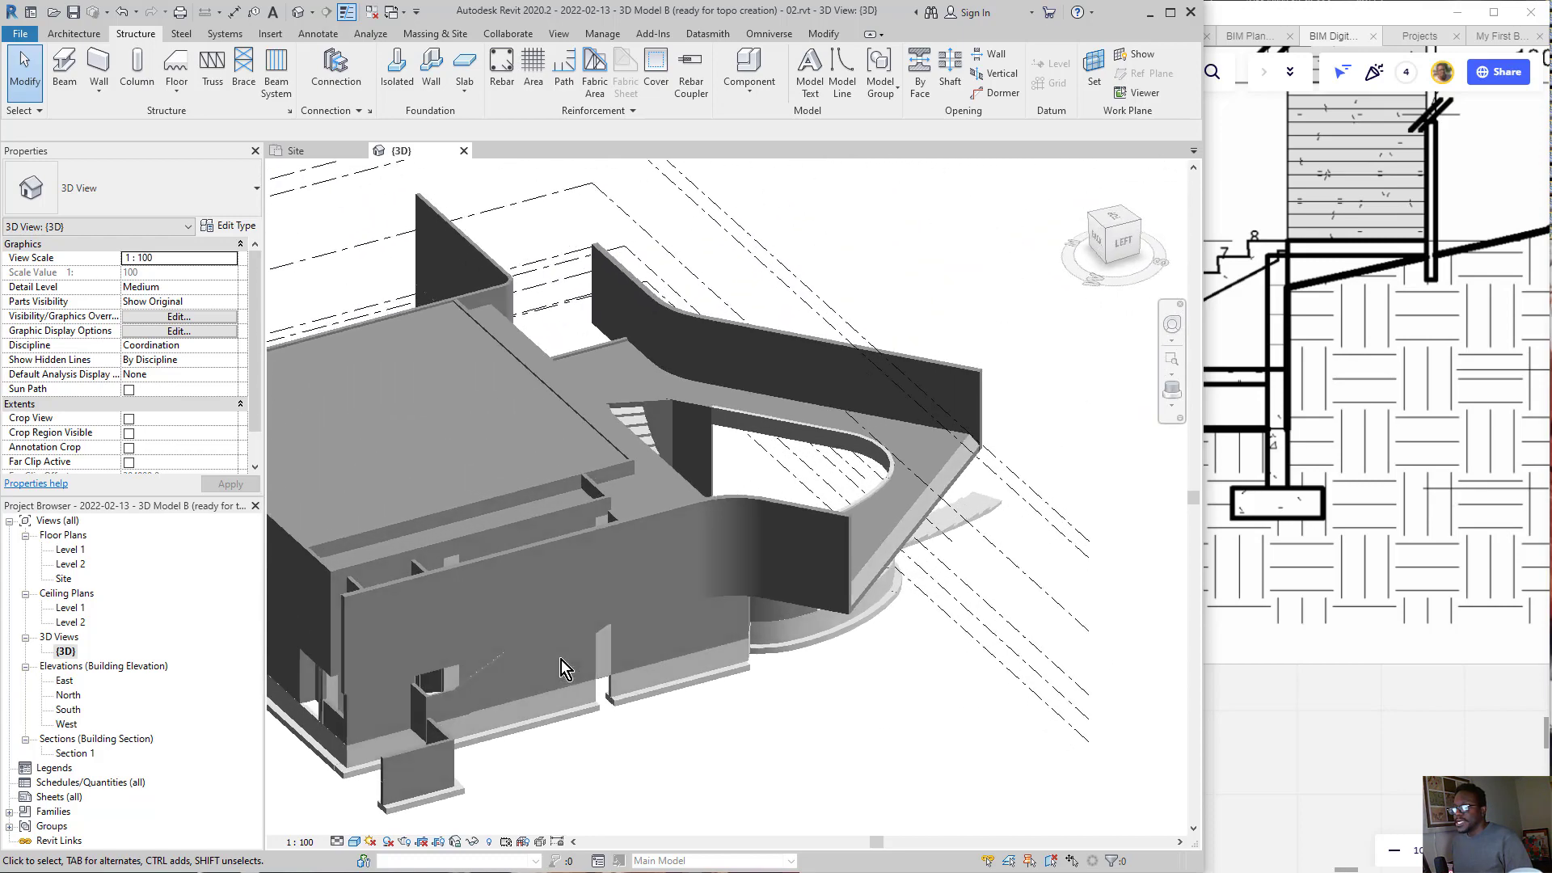
# - Examine the pavilion's 3D model from all sides, including the walls, roof, curved stair opening and front stairs
pyautogui.moveTo(569, 654)
pyautogui.keyDown('shift'); pyautogui.mouseDown(button='middle')
pyautogui.moveTo(605, 667)
pyautogui.moveTo(682, 639)
pyautogui.mouseUp(button='middle'); pyautogui.keyUp('shift')
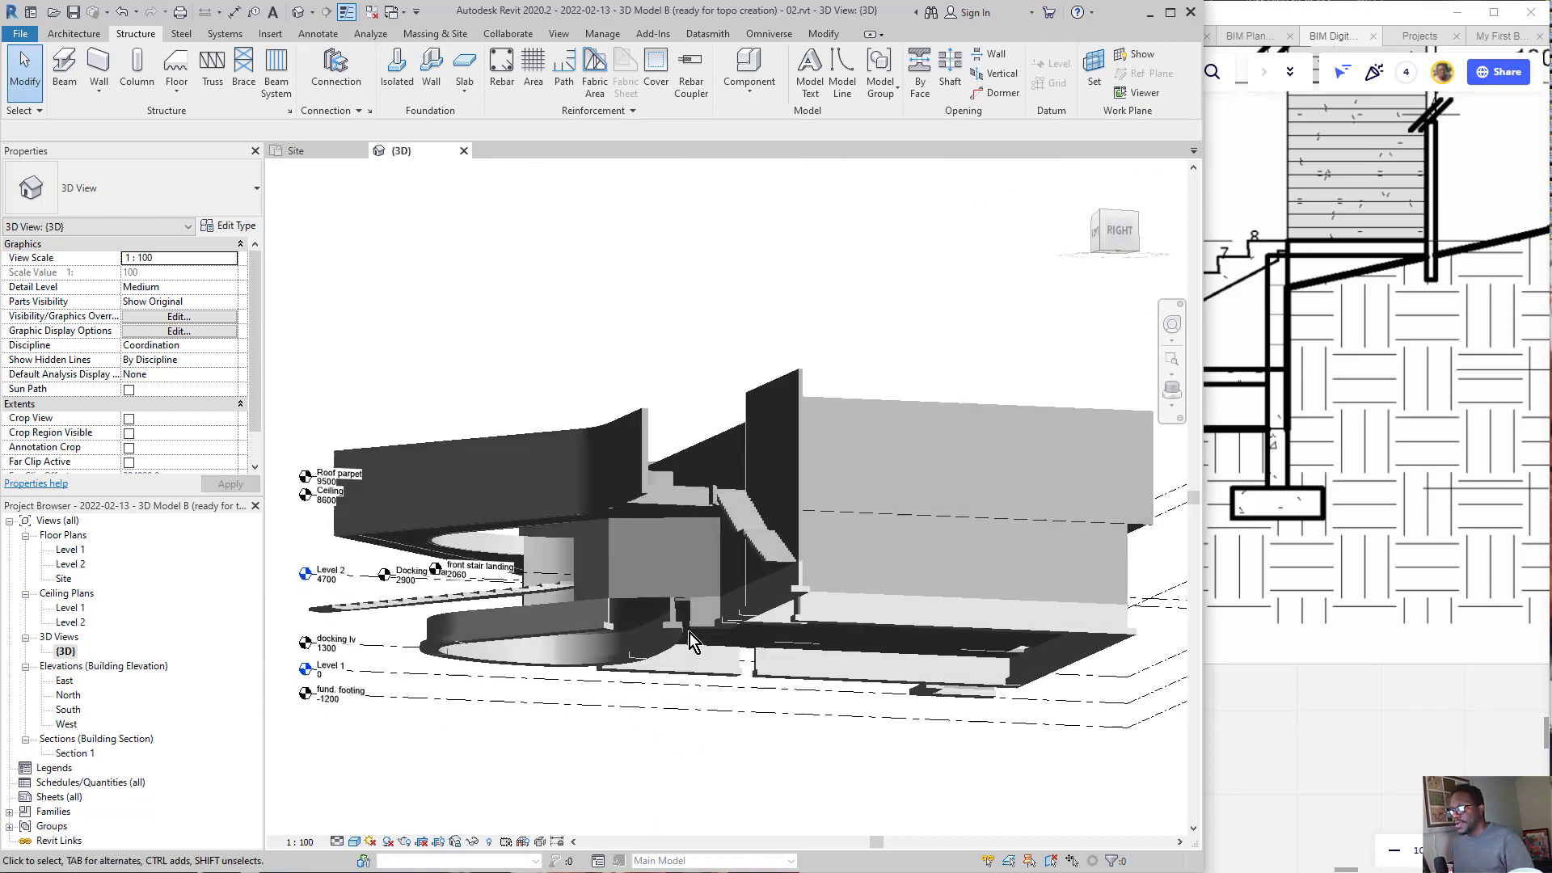
pyautogui.moveTo(691, 633)
pyautogui.keyDown('shift'); pyautogui.mouseDown(button='middle')
pyautogui.moveTo(928, 561)
pyautogui.moveTo(1007, 512)
pyautogui.moveTo(857, 704)
pyautogui.moveTo(743, 784)
pyautogui.mouseUp(button='middle'); pyautogui.keyUp('shift')
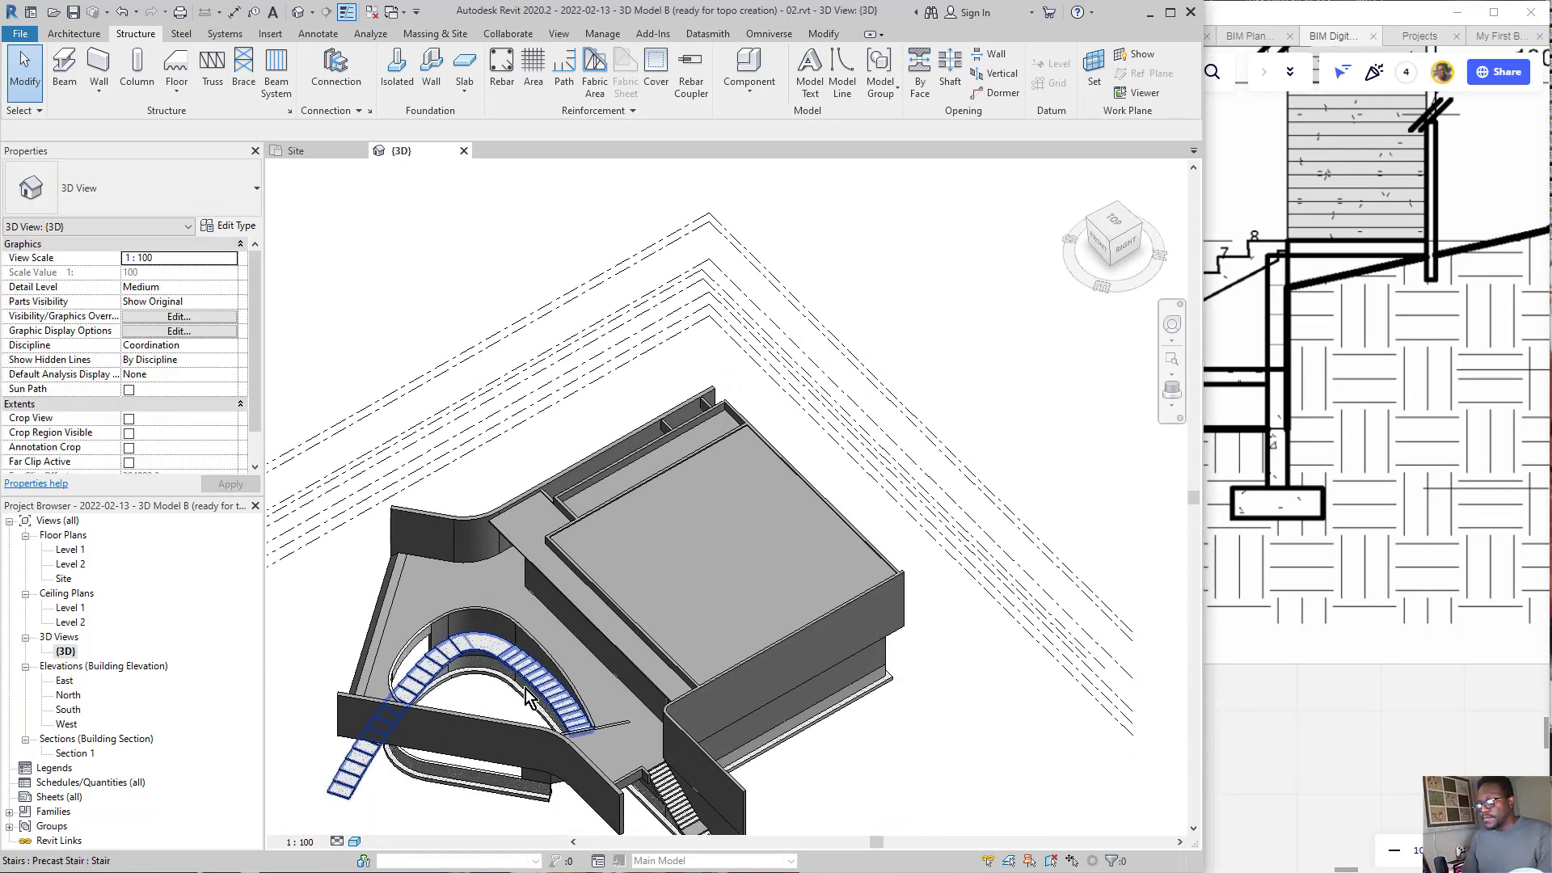
pyautogui.keyDown('shift'); pyautogui.moveTo(534, 700); pyautogui.dragTo(776, 626, button='middle'); pyautogui.keyUp('shift')
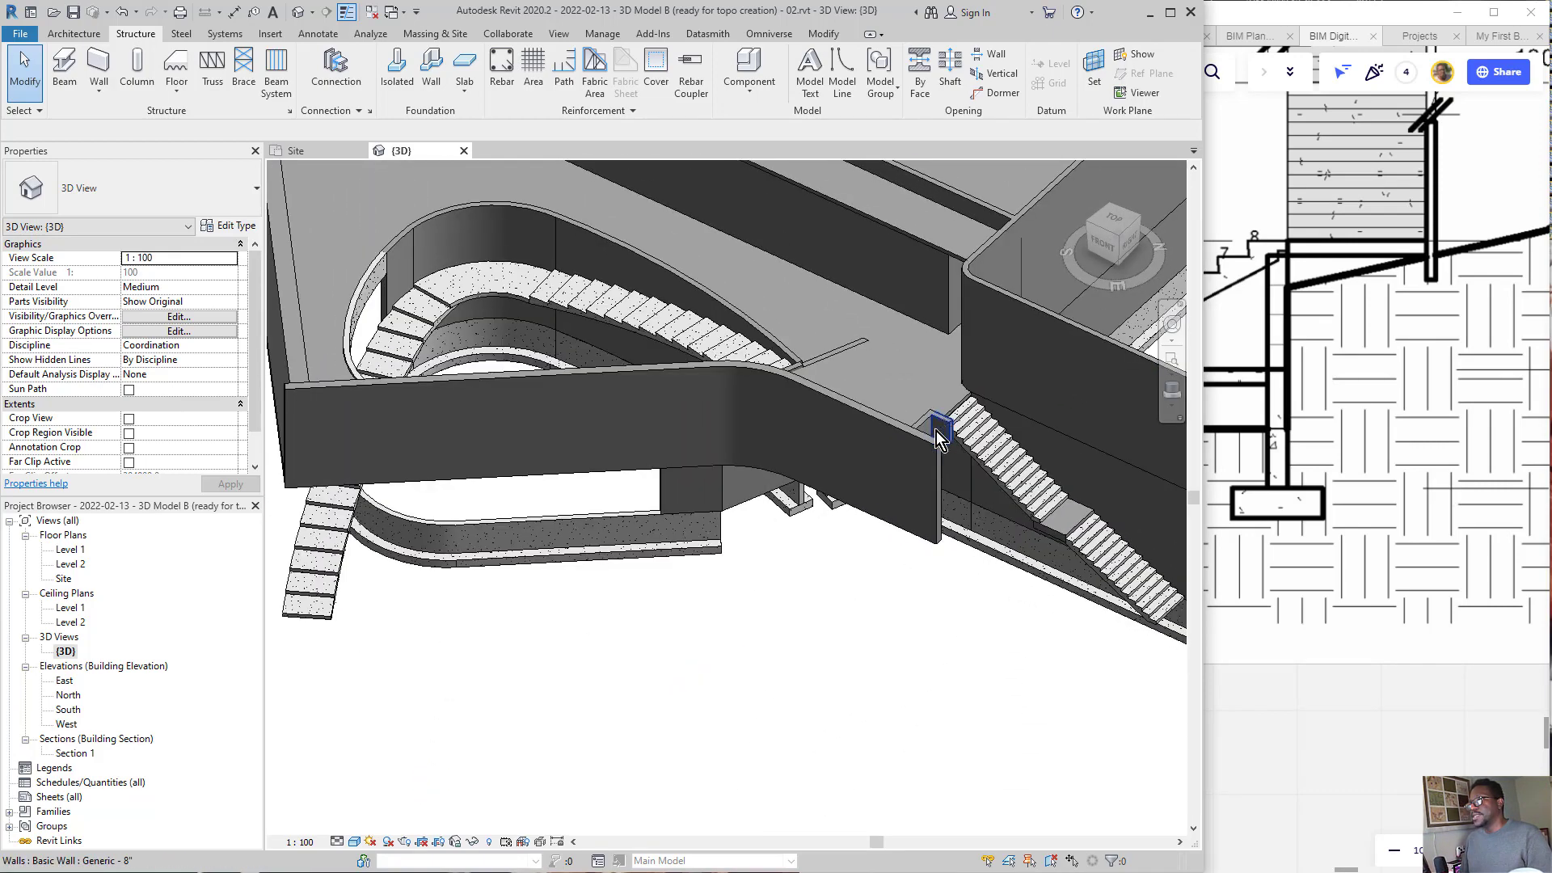
pyautogui.keyDown('shift'); pyautogui.moveTo(936, 430); pyautogui.dragTo(1022, 454, button='middle'); pyautogui.keyUp('shift')
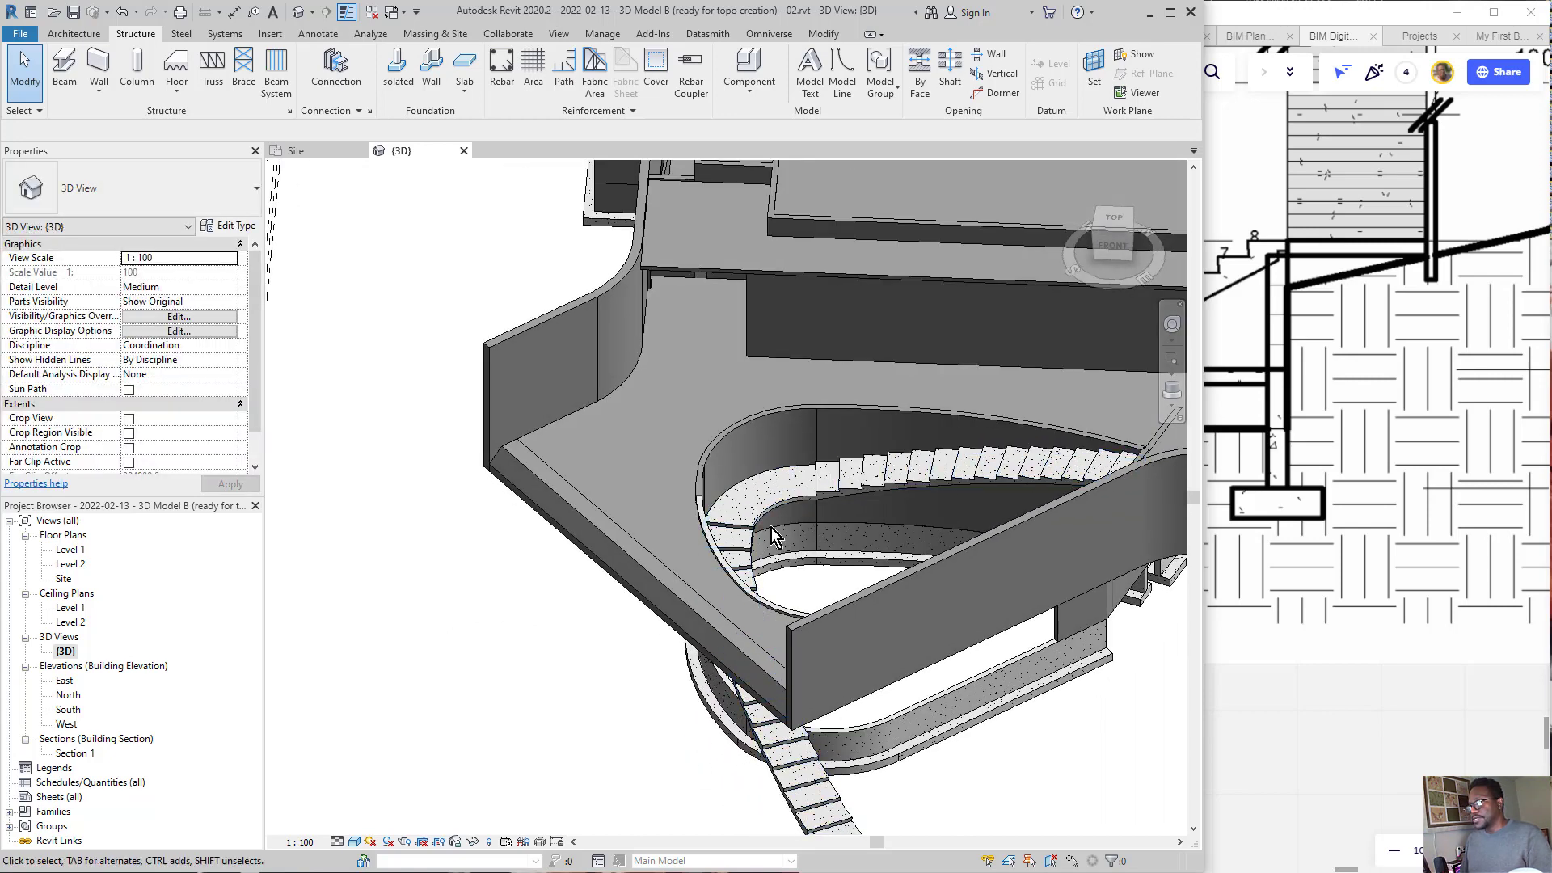
pyautogui.keyDown('shift'); pyautogui.moveTo(737, 543); pyautogui.dragTo(860, 483, button='middle'); pyautogui.keyUp('shift')
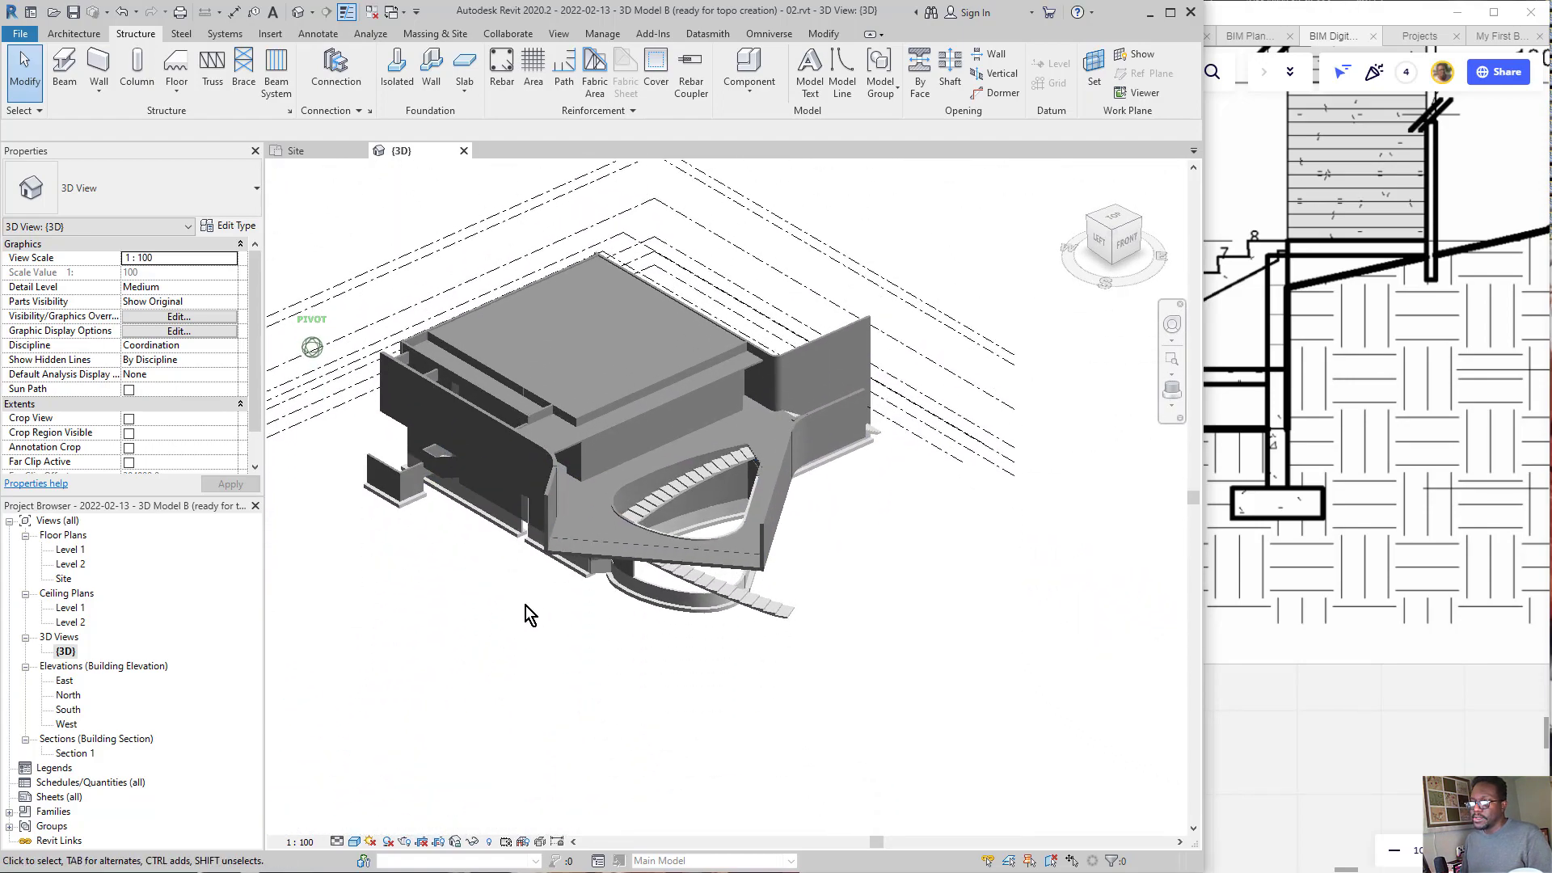
pyautogui.moveTo(522, 572); pyautogui.dragTo(517, 483, button='middle')
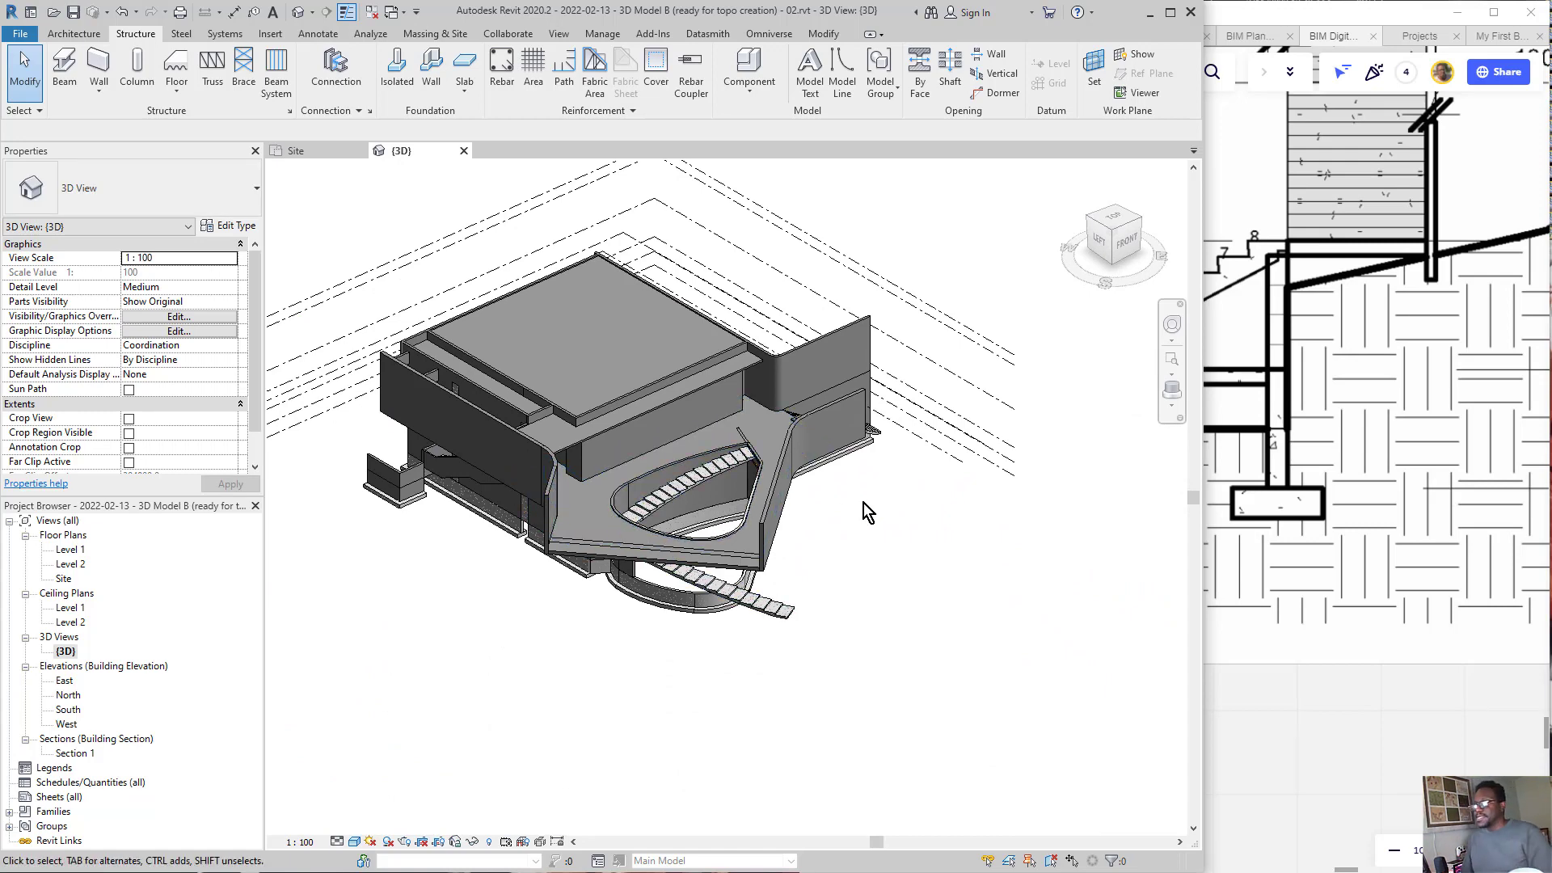
# - Switch to the Miro board and examine the M+ Pavilion title page with its perspective view of the terrain
pyautogui.hotkey('alt', 'Tab')
pyautogui.scroll(-8, 1147, 492)
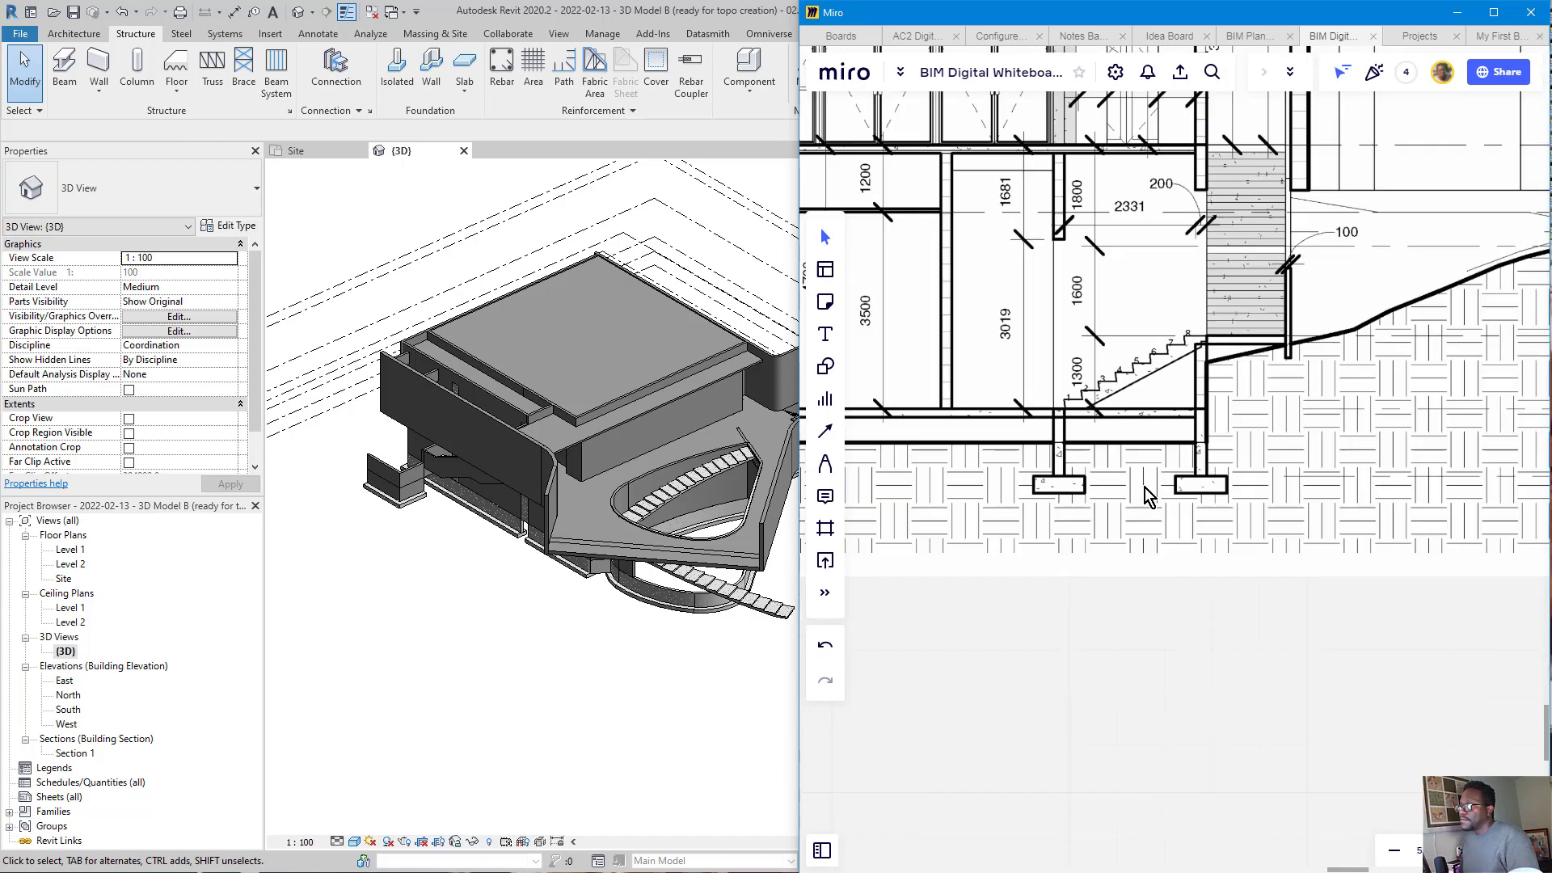
pyautogui.moveTo(1133, 214); pyautogui.dragTo(1382, 448, button='middle')
pyautogui.scroll(-3, 1309, 299)
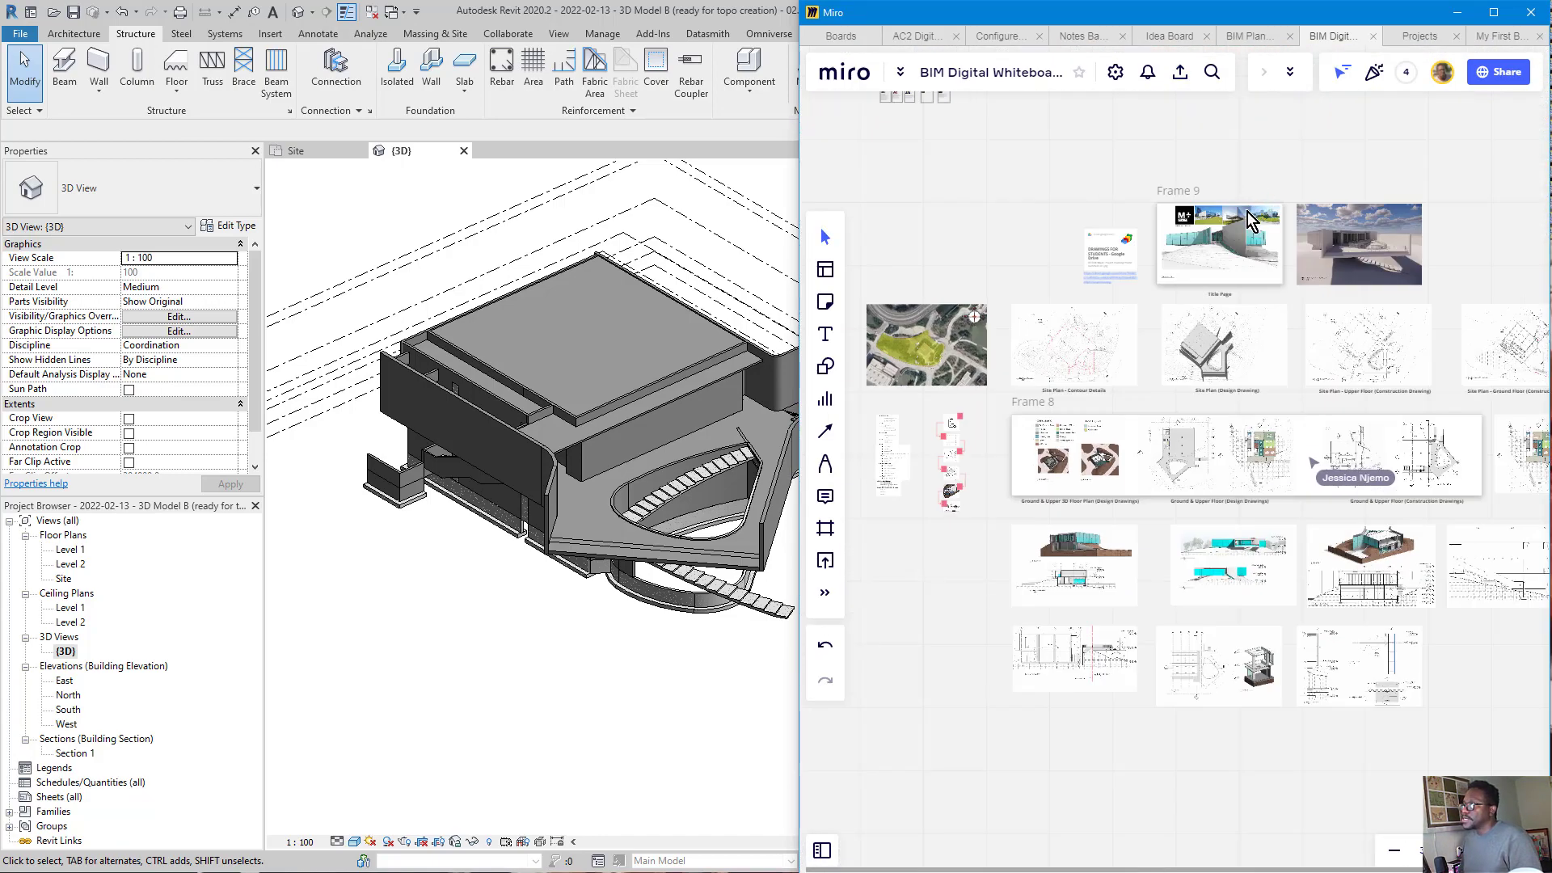
pyautogui.scroll(10, 1150, 309)
pyautogui.scroll(-4, 1147, 309)
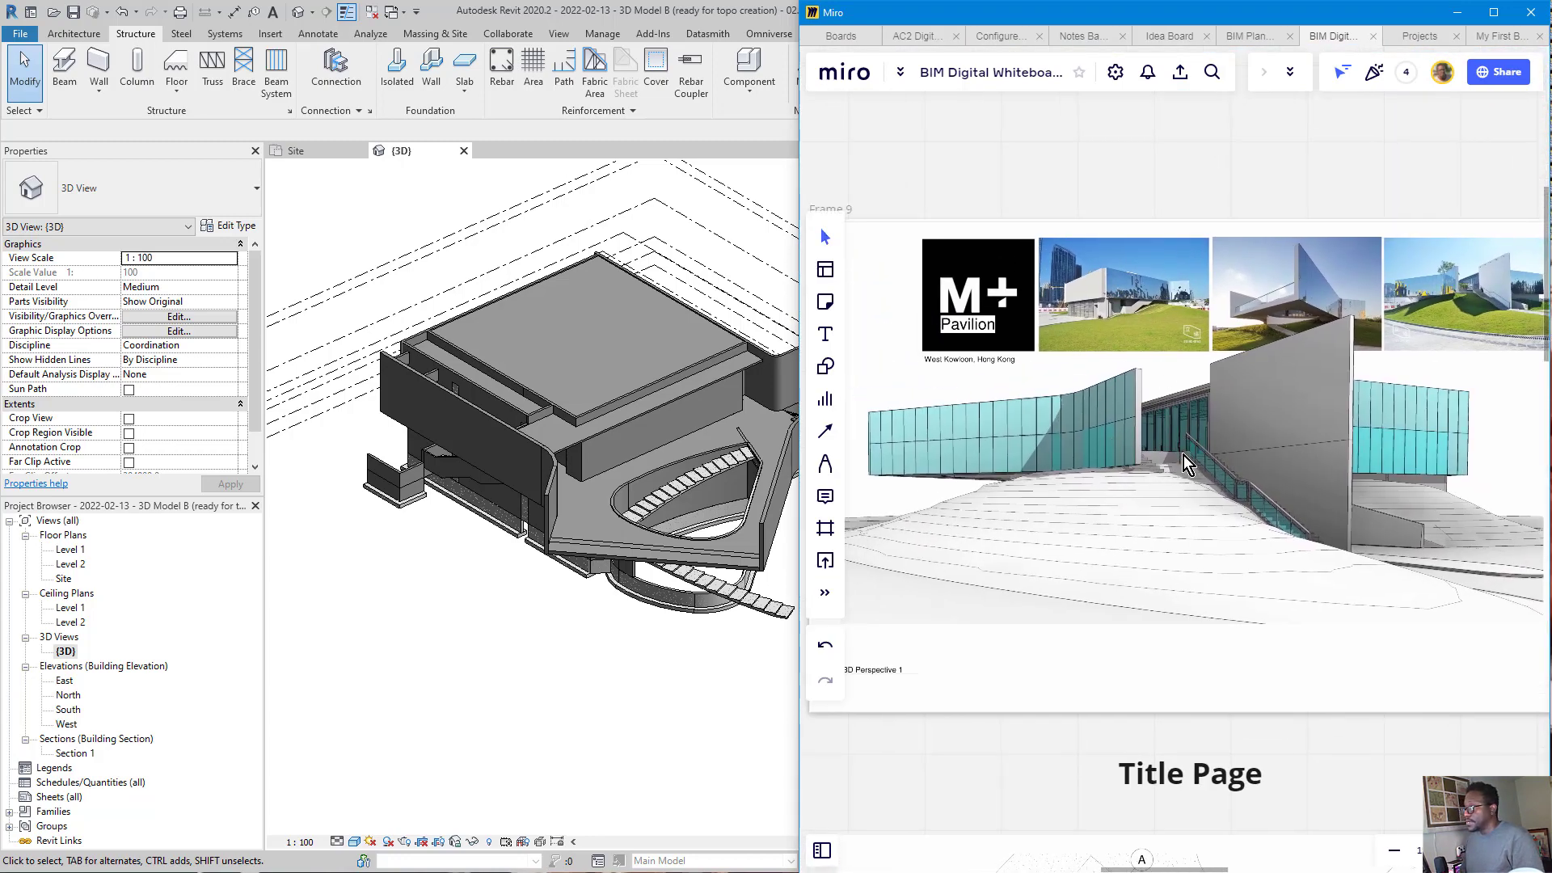
pyautogui.scroll(-5, 1241, 458)
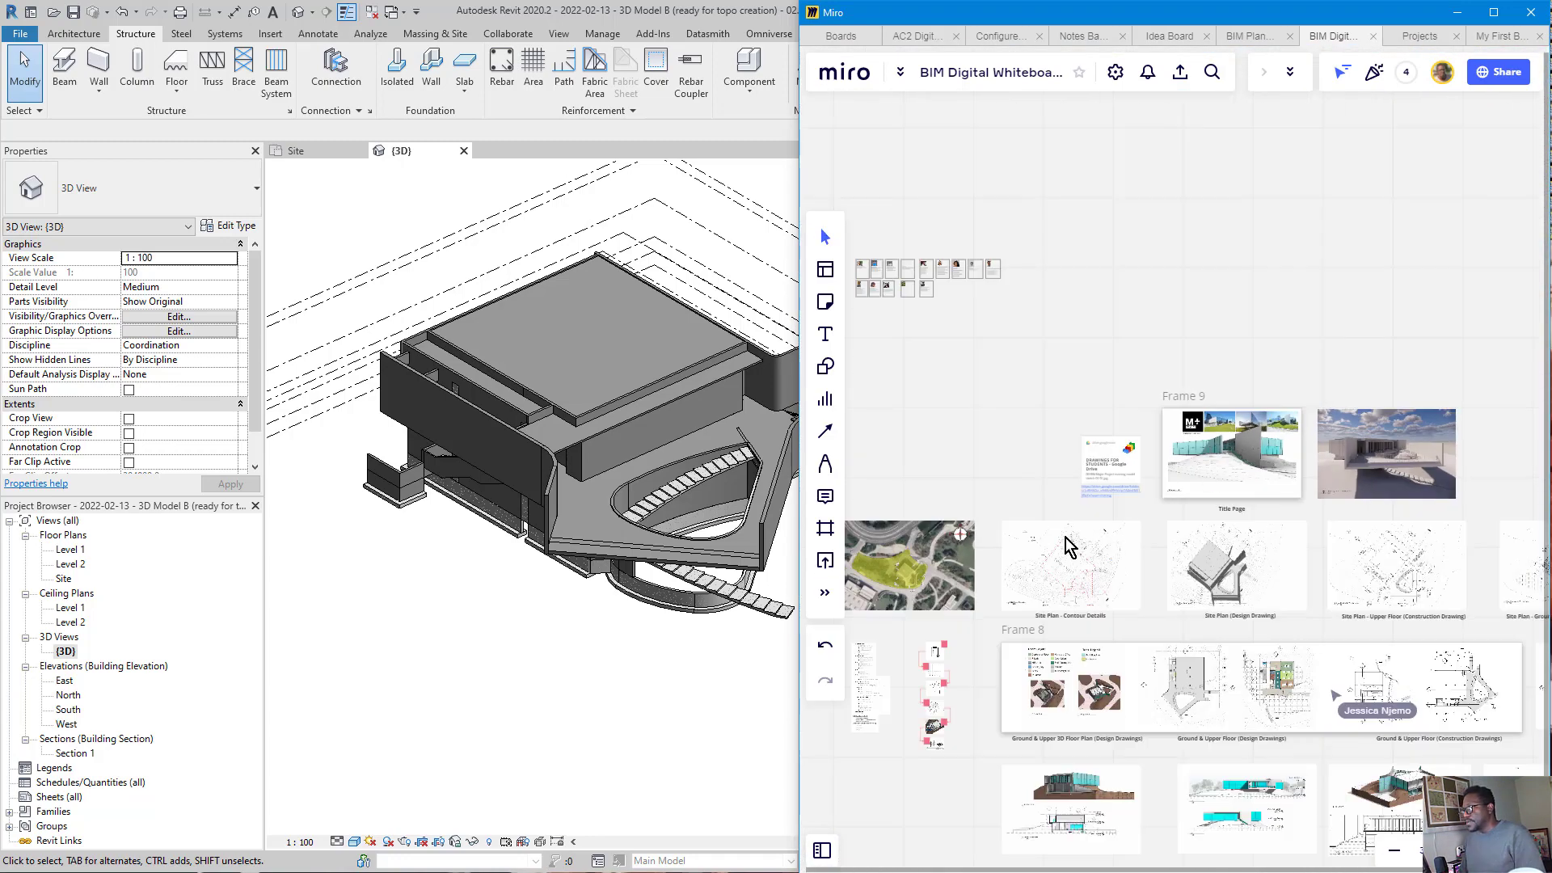
# - Examine the Site Plan - Contour Details sheet and the contour elevation labels on the slope east of the building
pyautogui.scroll(8, 1072, 587)
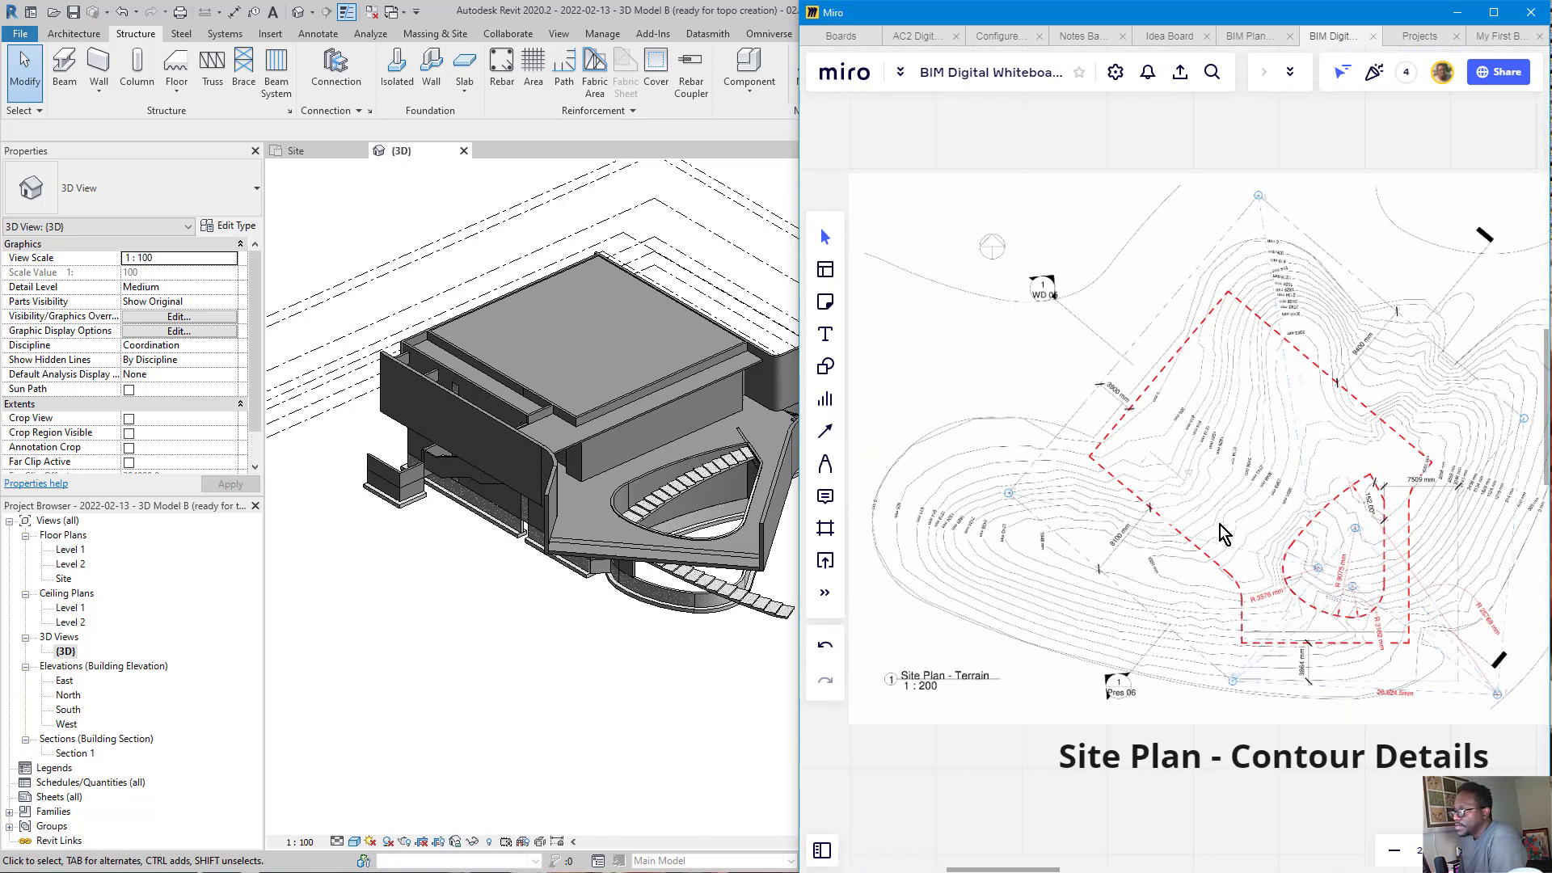
pyautogui.moveTo(1196, 517); pyautogui.dragTo(1172, 537, button='middle')
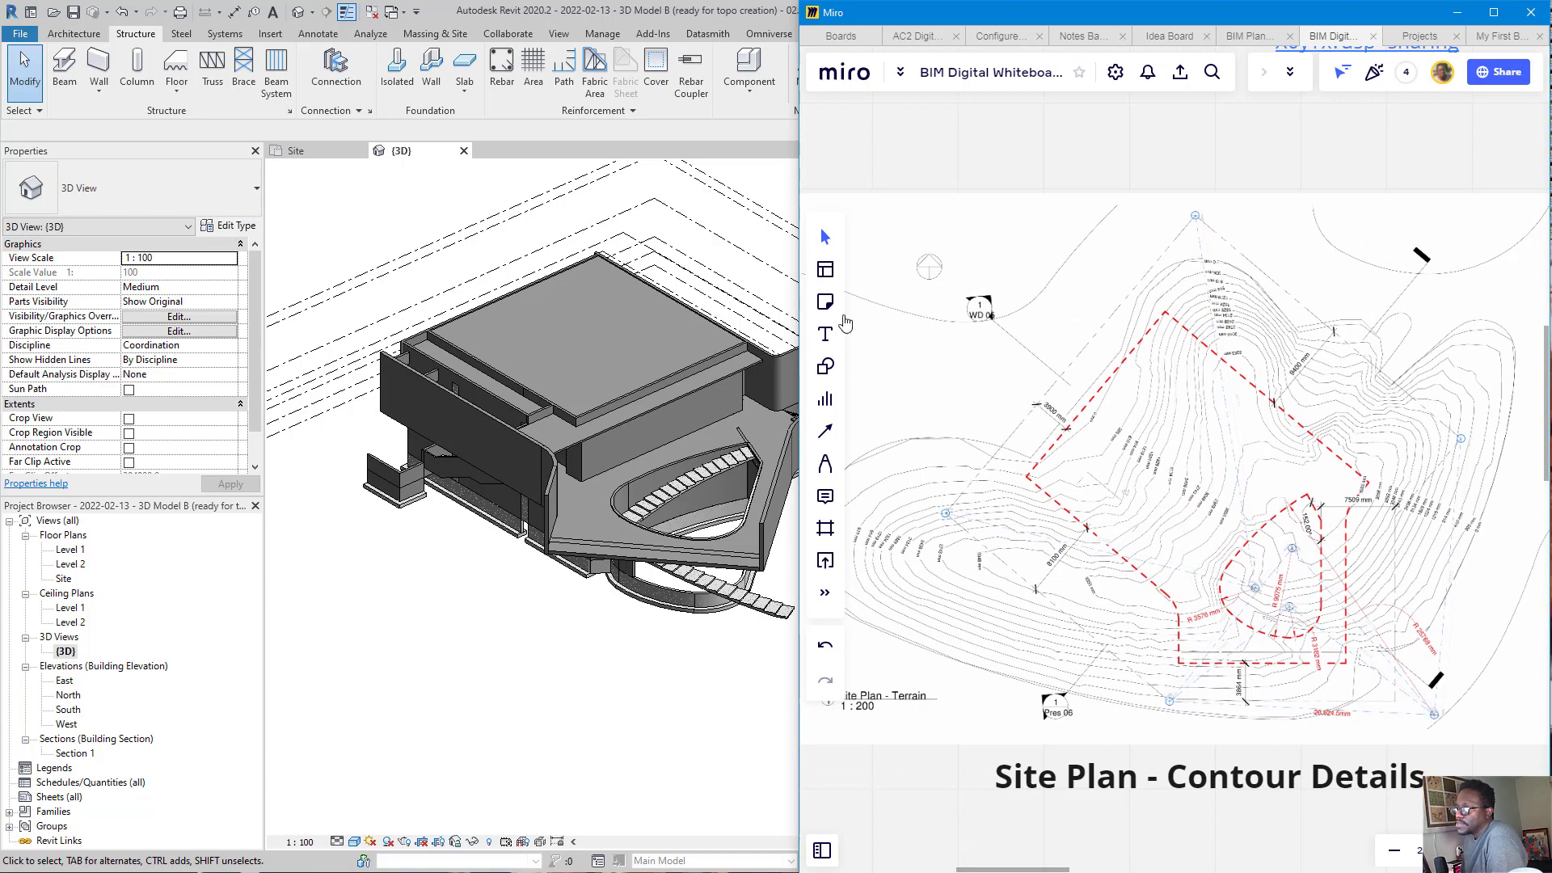
pyautogui.scroll(3, 1320, 679)
pyautogui.scroll(2, 1317, 655)
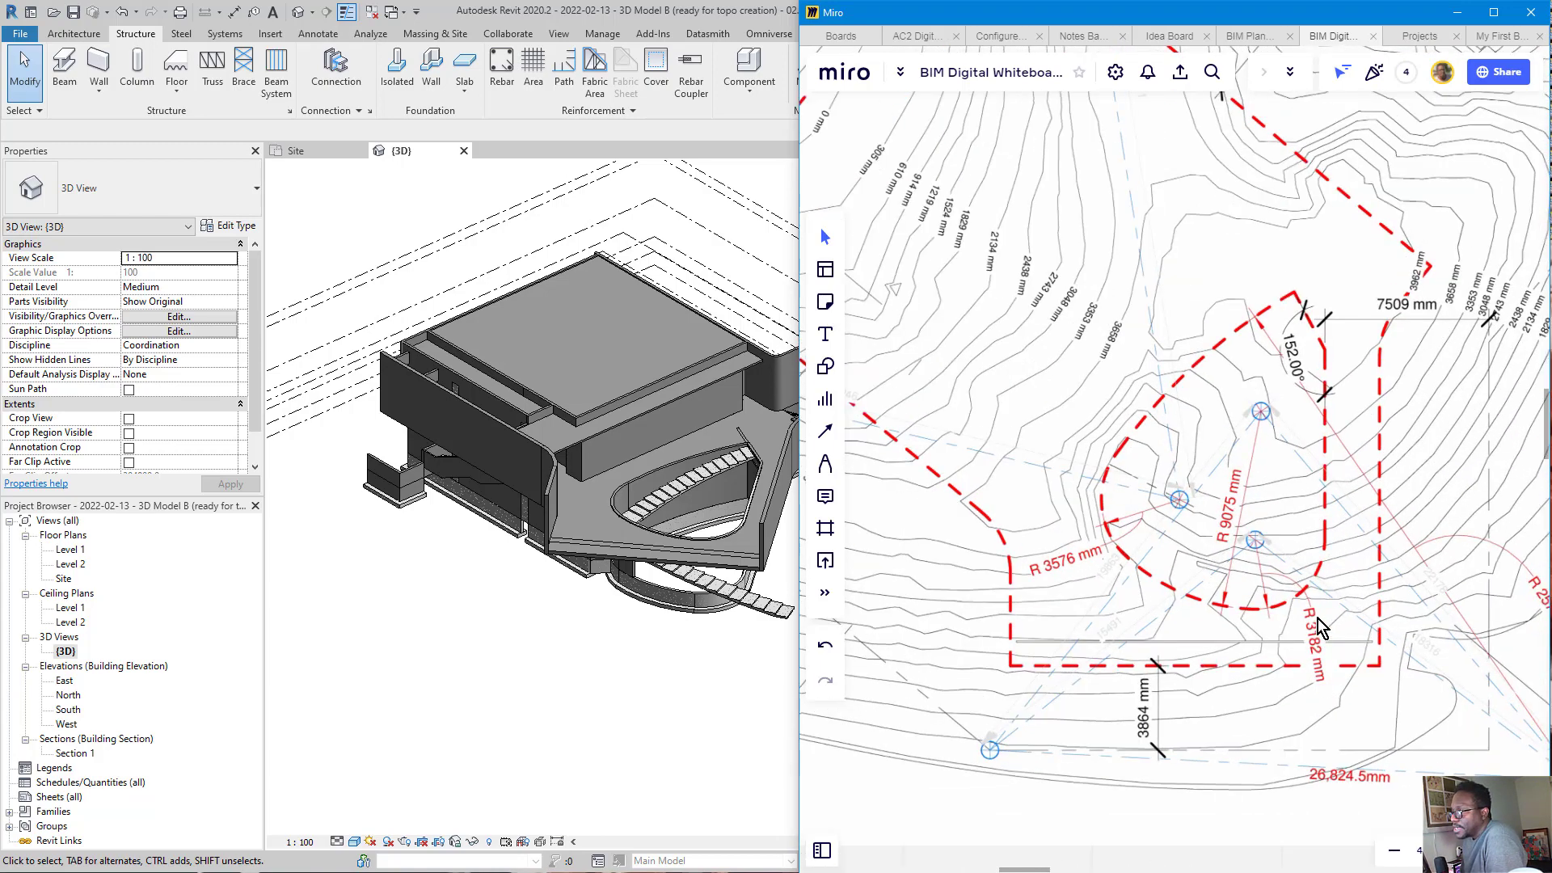
pyautogui.moveTo(1269, 437); pyautogui.dragTo(1134, 483, button='middle')
pyautogui.moveTo(1373, 387); pyautogui.dragTo(1082, 516, button='middle')
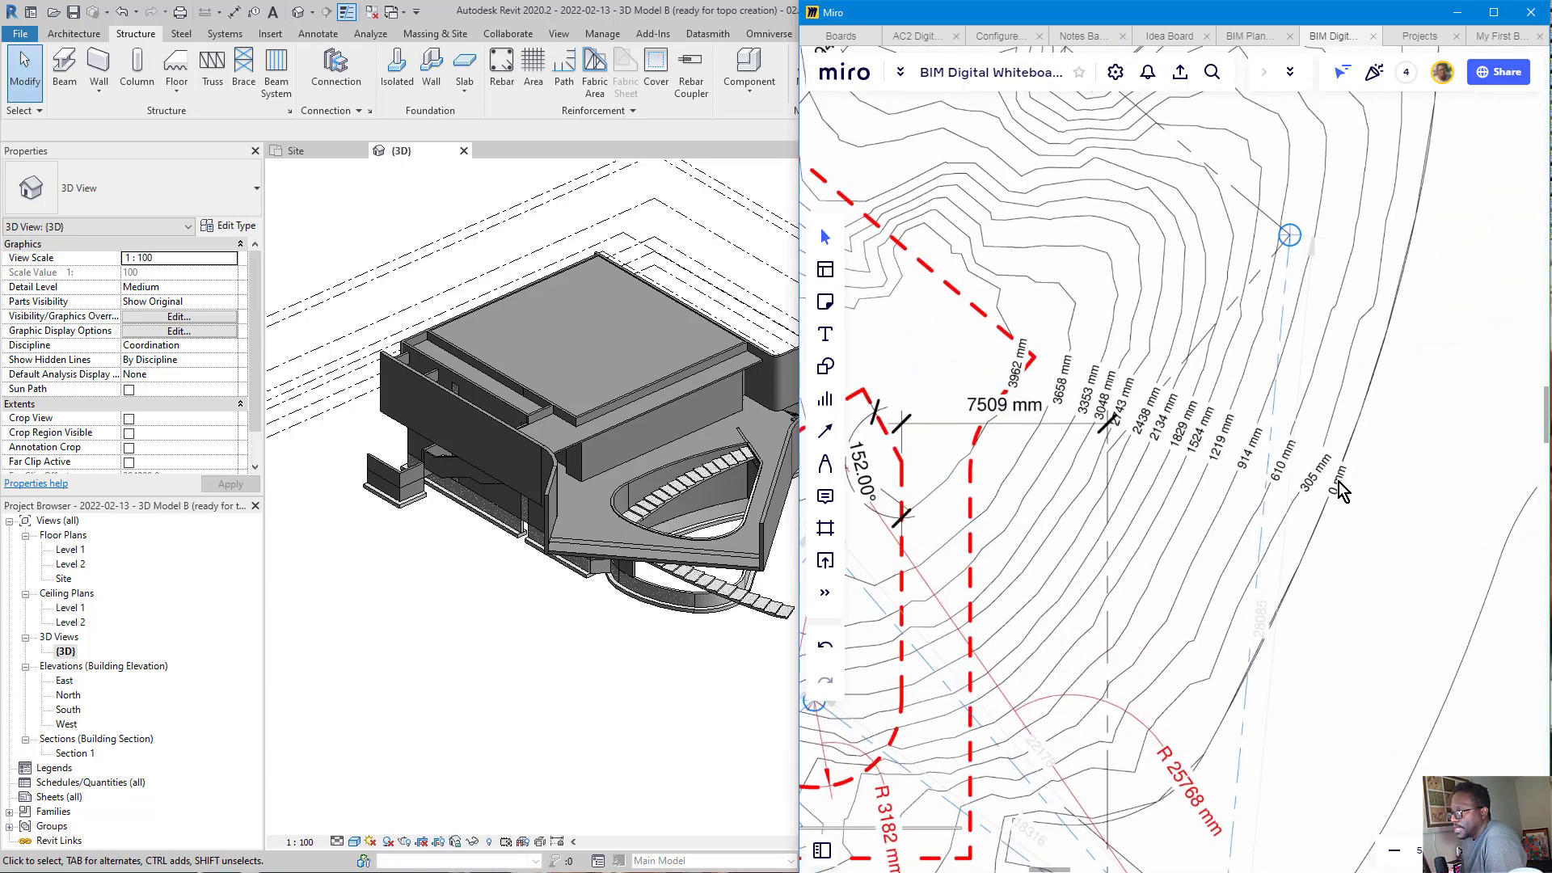
pyautogui.scroll(-1, 1145, 416)
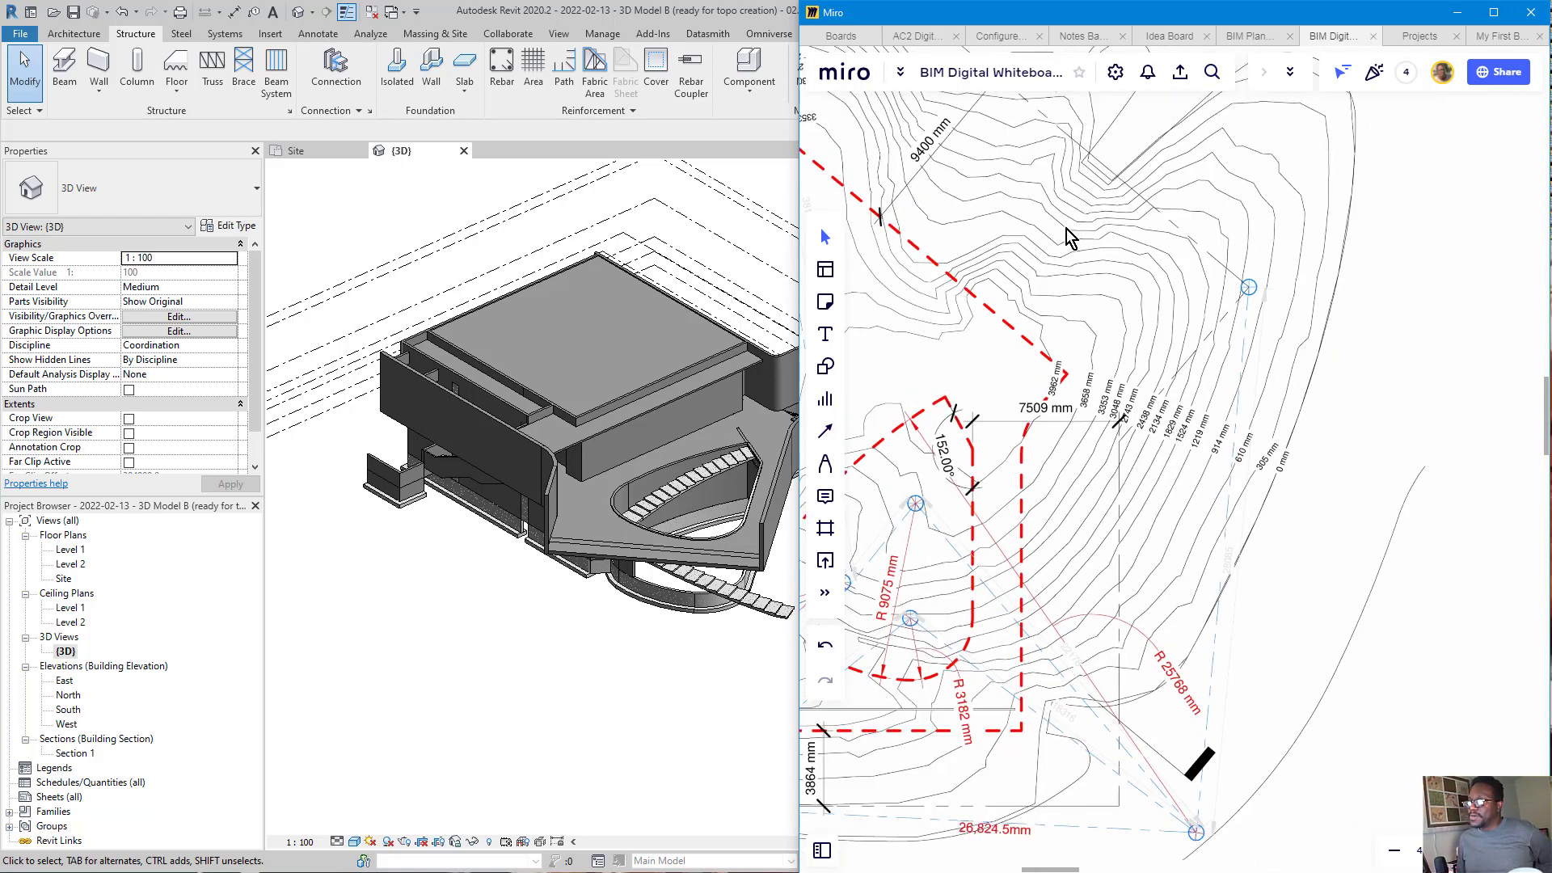
# - Review the contour lines around the dashed red building outline, from the northeastern slope to the western mound
pyautogui.moveTo(1098, 217); pyautogui.dragTo(1168, 357, button='middle')
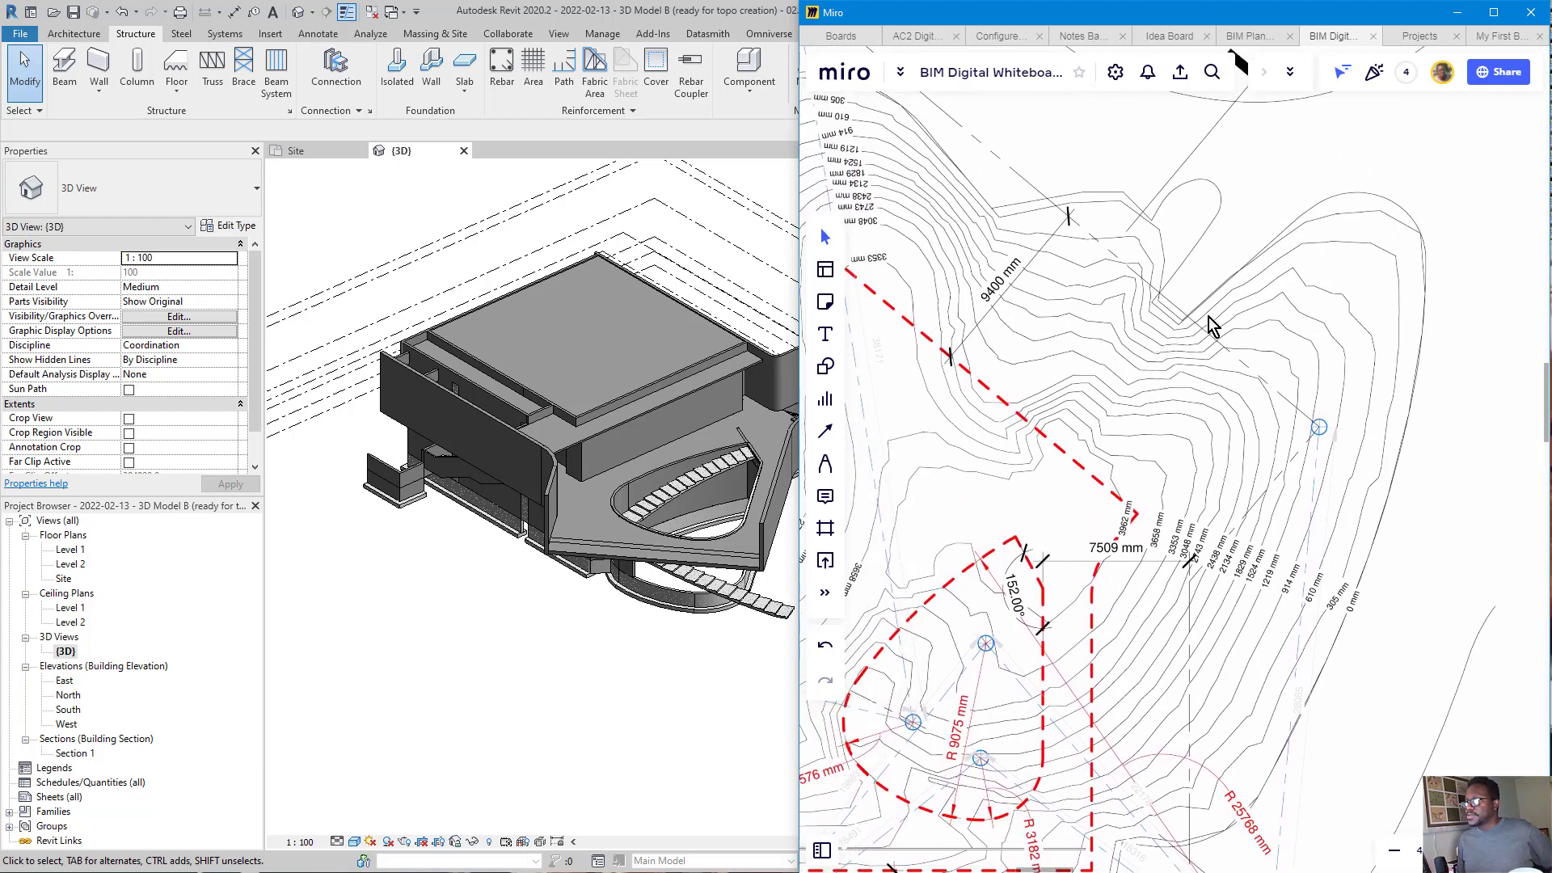
pyautogui.moveTo(974, 202); pyautogui.dragTo(1285, 242, button='middle')
pyautogui.scroll(-1, 1286, 244)
pyautogui.scroll(-3, 1287, 245)
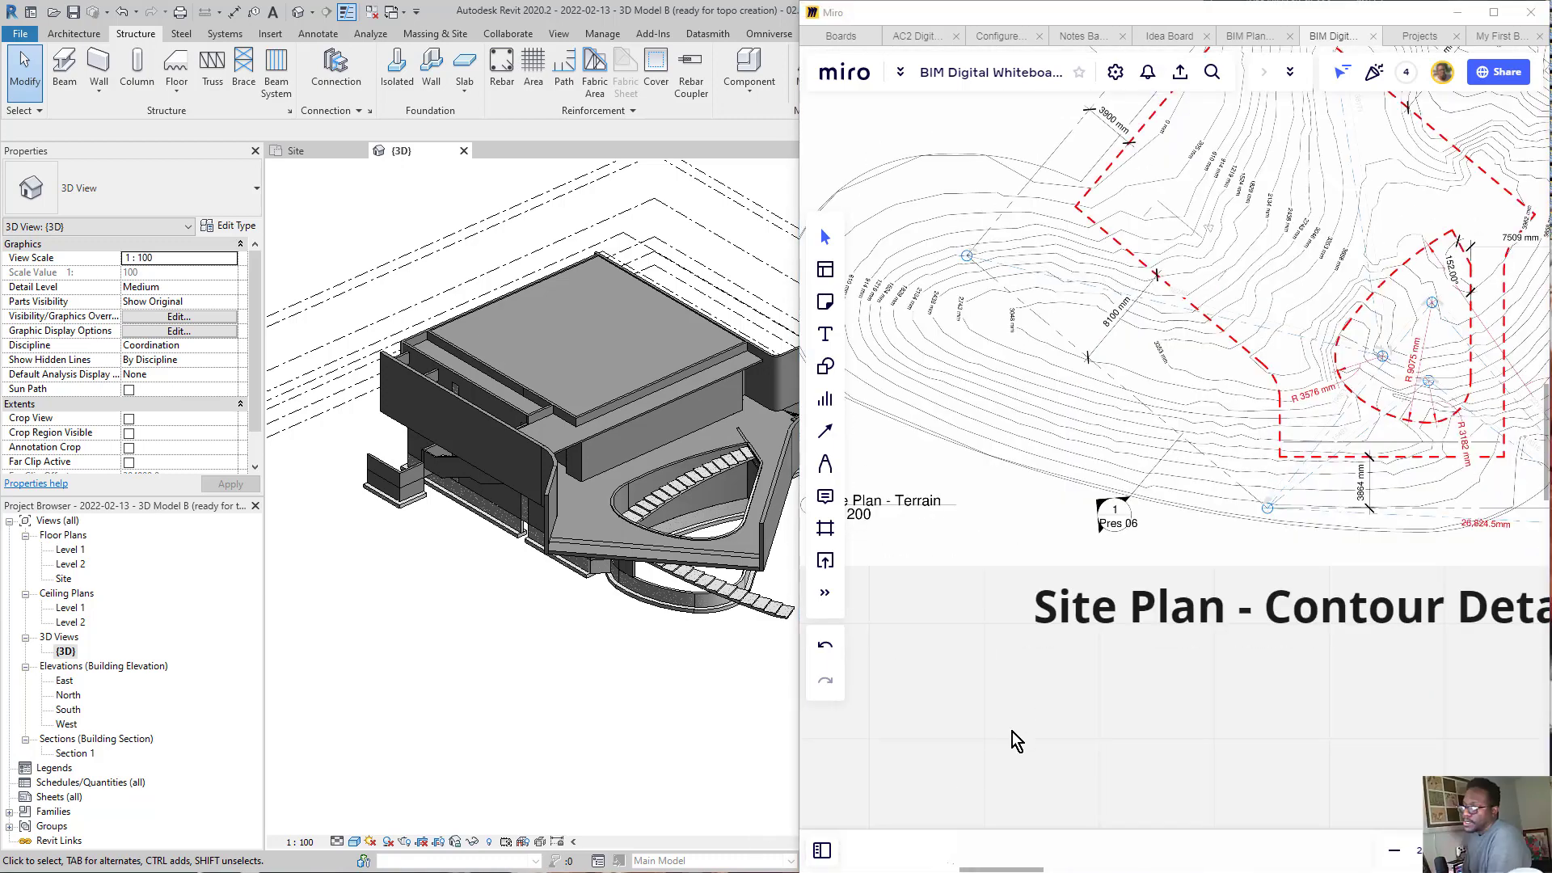
pyautogui.moveTo(1156, 320); pyautogui.dragTo(1002, 382, button='middle')
pyautogui.scroll(-1, 1063, 386)
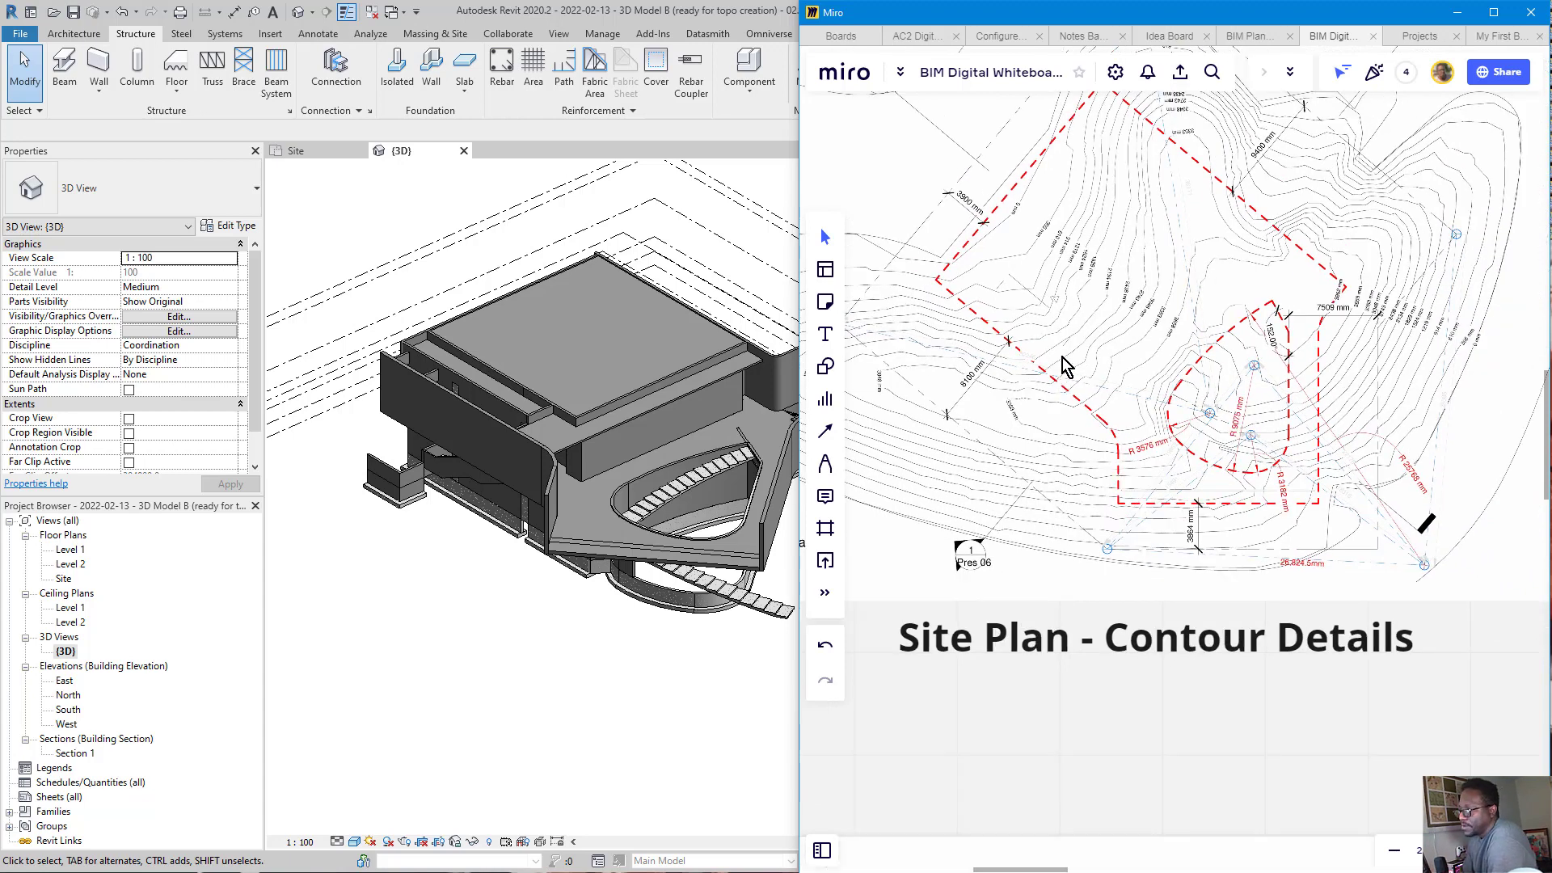
pyautogui.scroll(-1, 1218, 328)
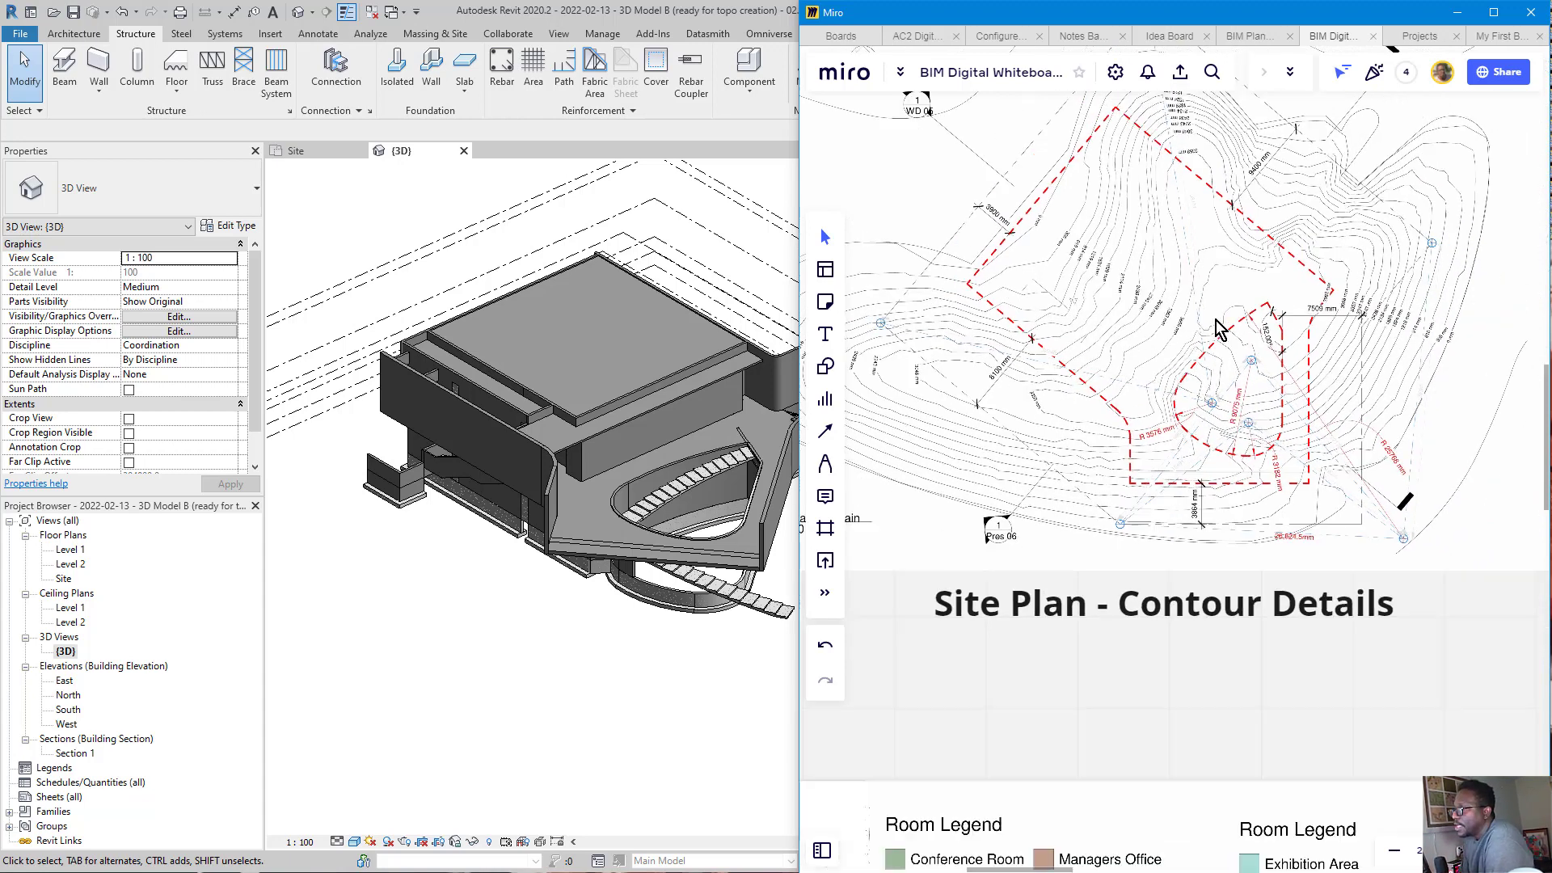
pyautogui.moveTo(1285, 295); pyautogui.dragTo(1184, 382, button='middle')
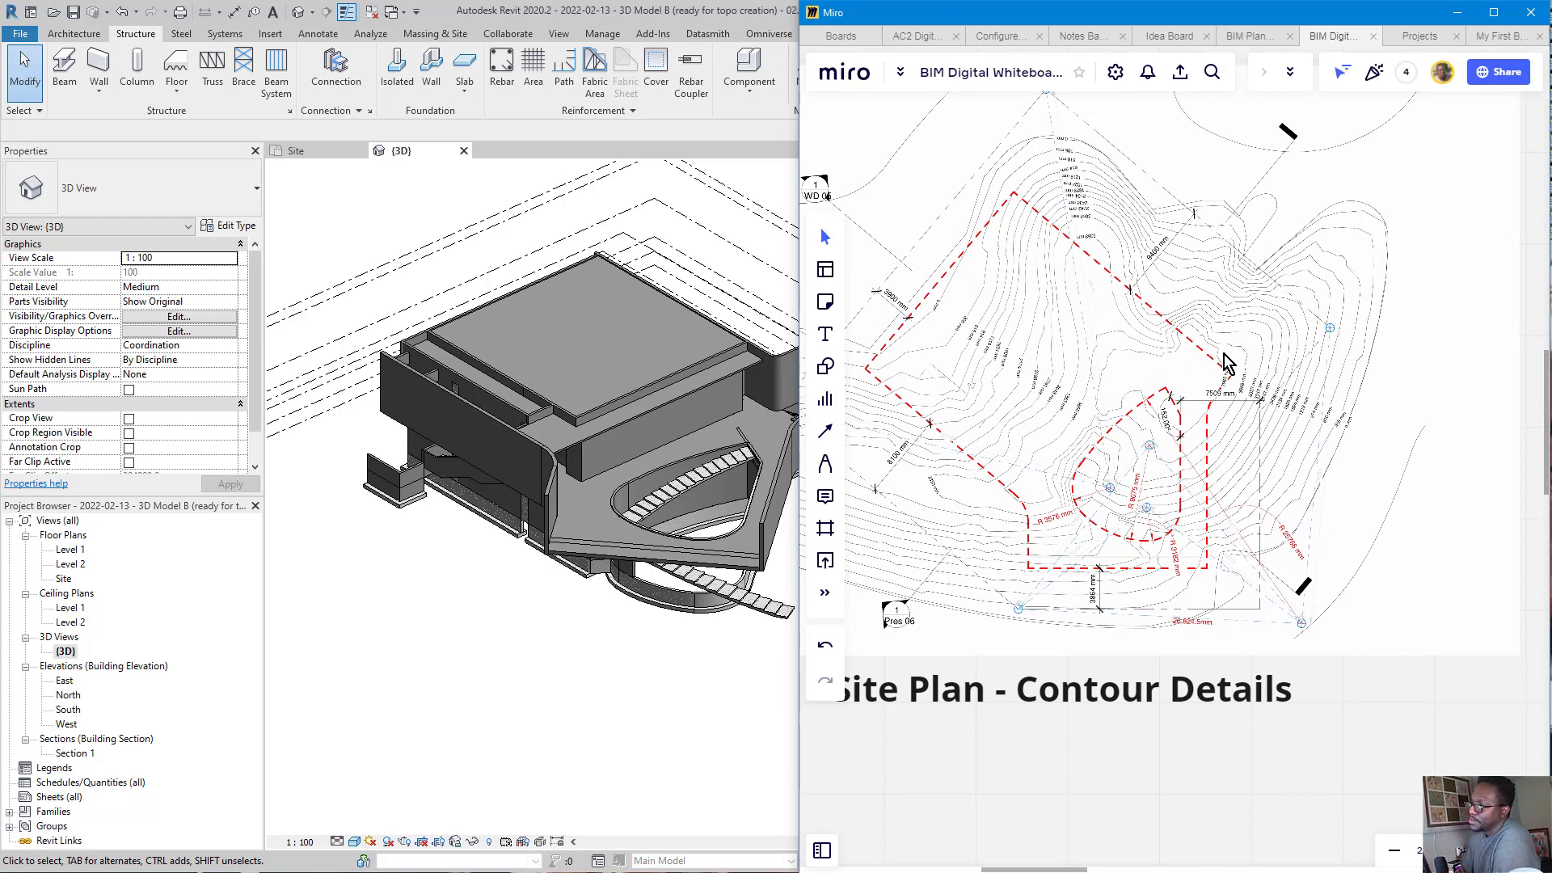
pyautogui.moveTo(1163, 338); pyautogui.dragTo(1163, 349, button='middle')
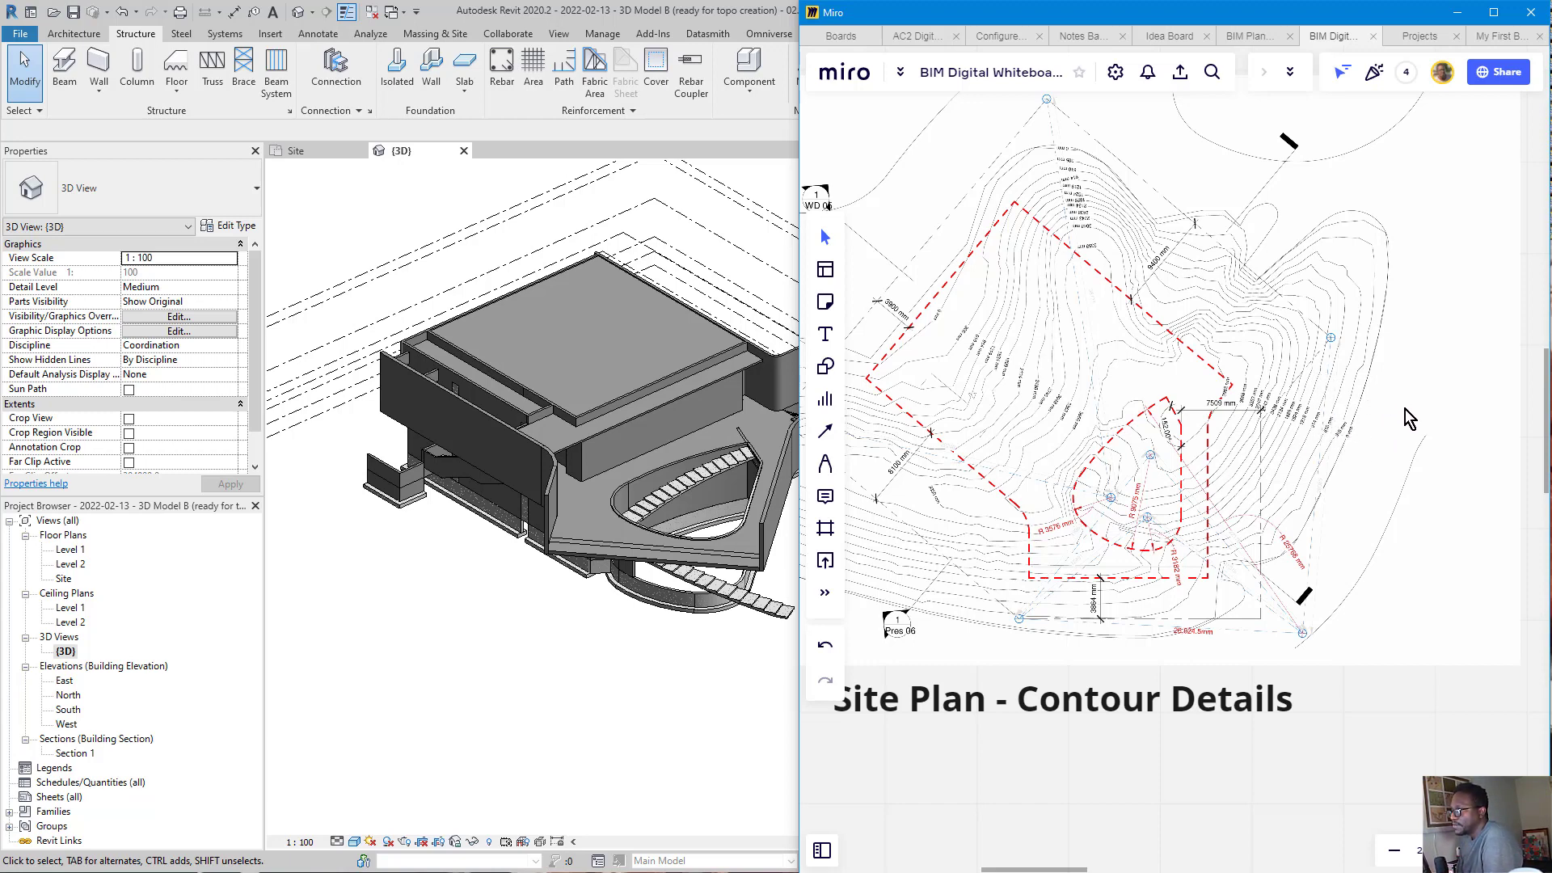
# - Read the contour elevation labels beside the 7509 mm dimension on the site plan
pyautogui.scroll(1, 1398, 414)
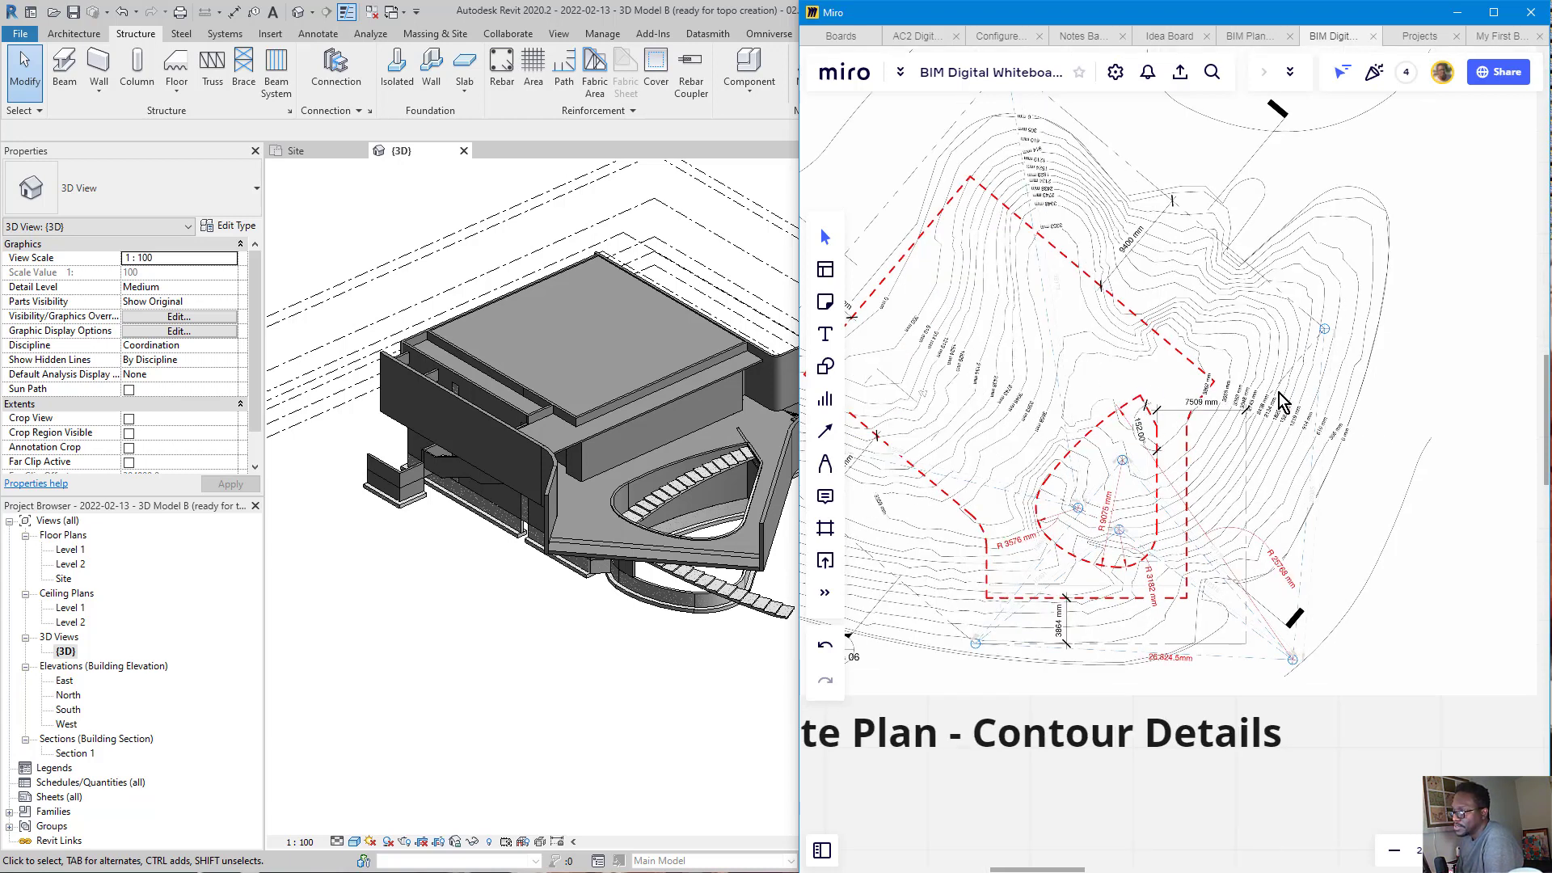
pyautogui.scroll(3, 1353, 408)
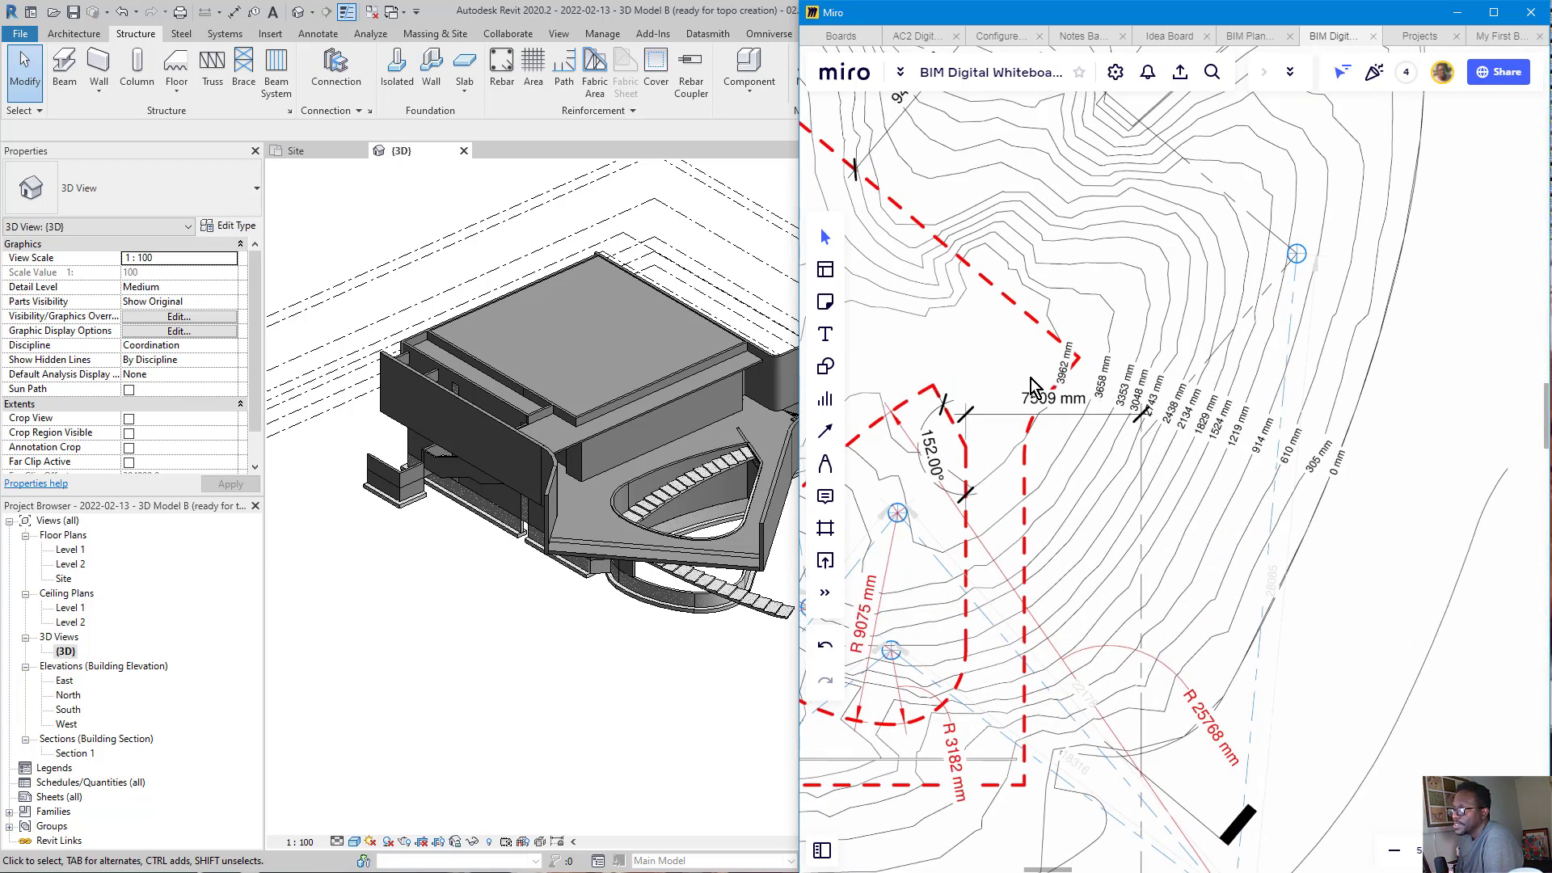
pyautogui.scroll(1, 1065, 388)
pyautogui.scroll(1, 1070, 387)
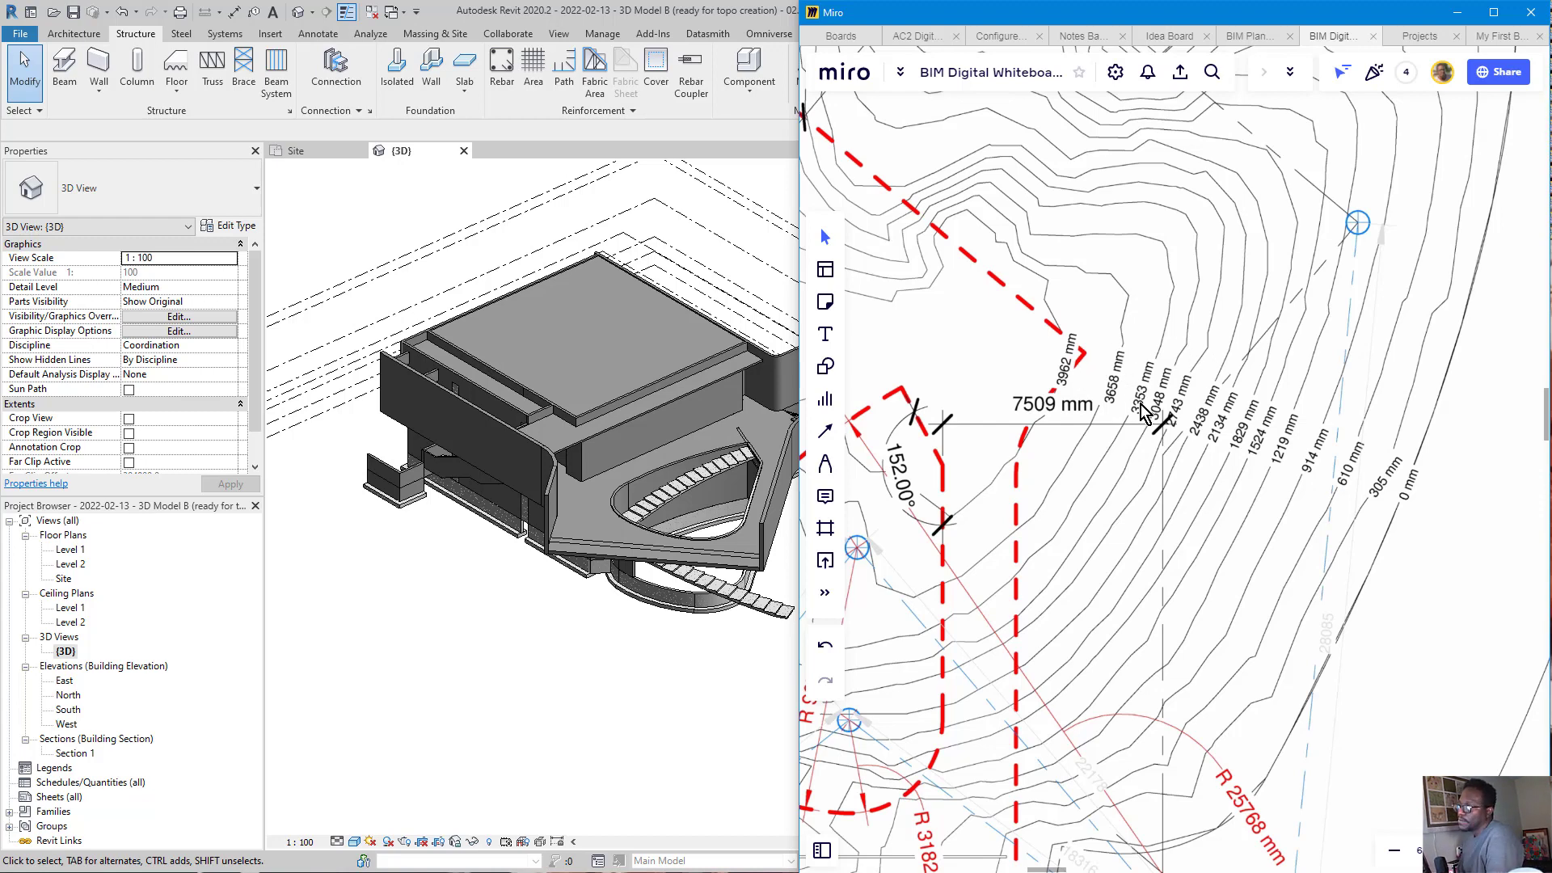
pyautogui.scroll(-2, 1267, 467)
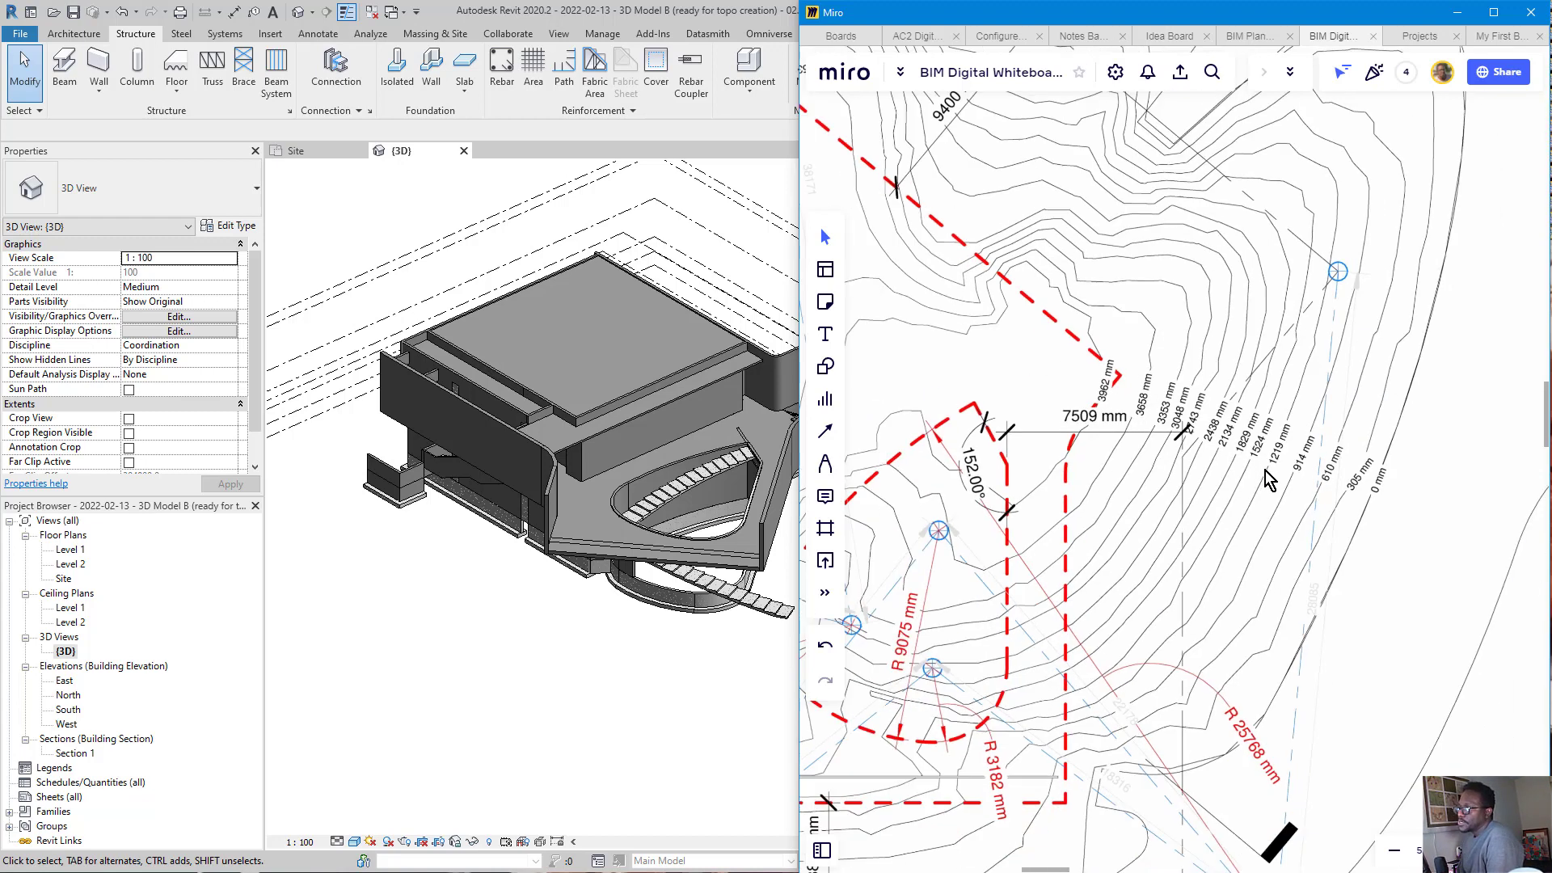
# - Draw seven pink arrows pointing at the contour lines around the site plan's northeastern lobe
pyautogui.moveTo(1288, 399); pyautogui.dragTo(1213, 541, button='middle')
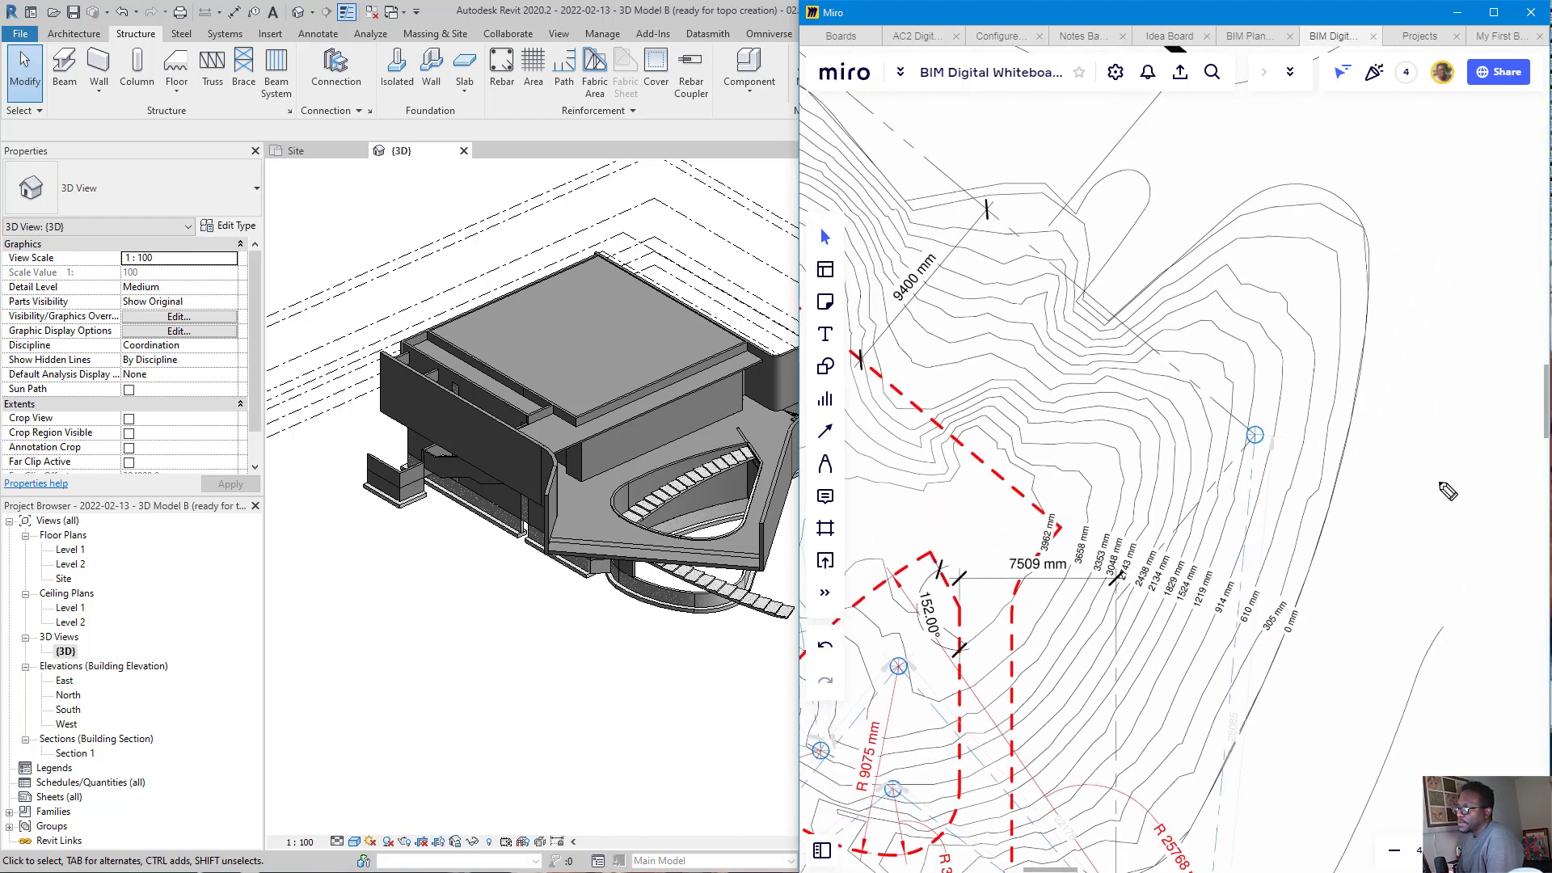
pyautogui.moveTo(1479, 701); pyautogui.dragTo(1299, 547)
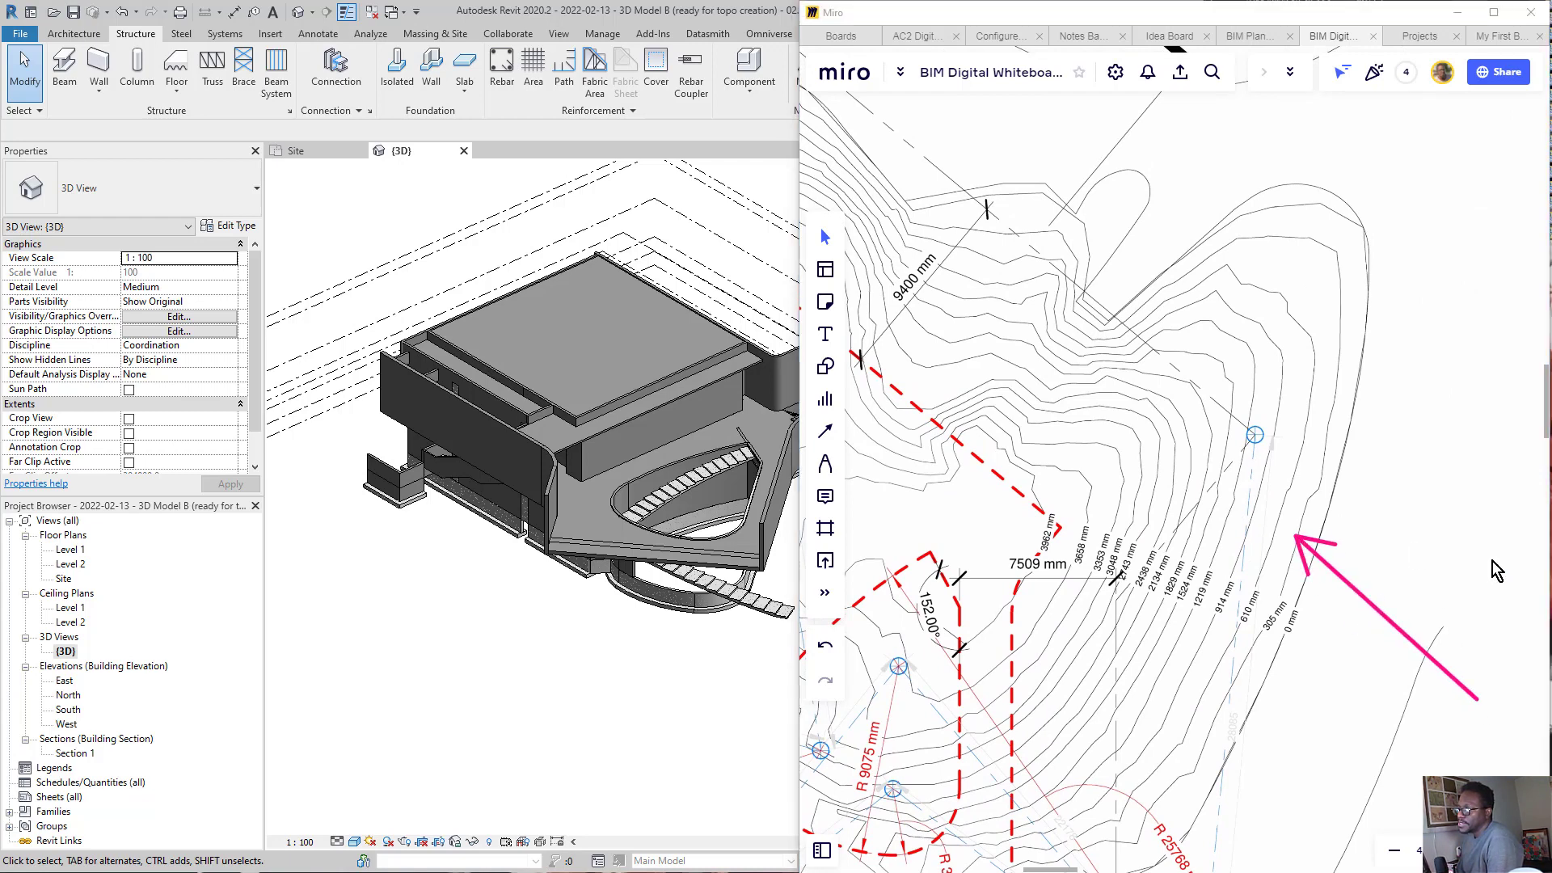
pyautogui.moveTo(1522, 570); pyautogui.dragTo(1212, 434)
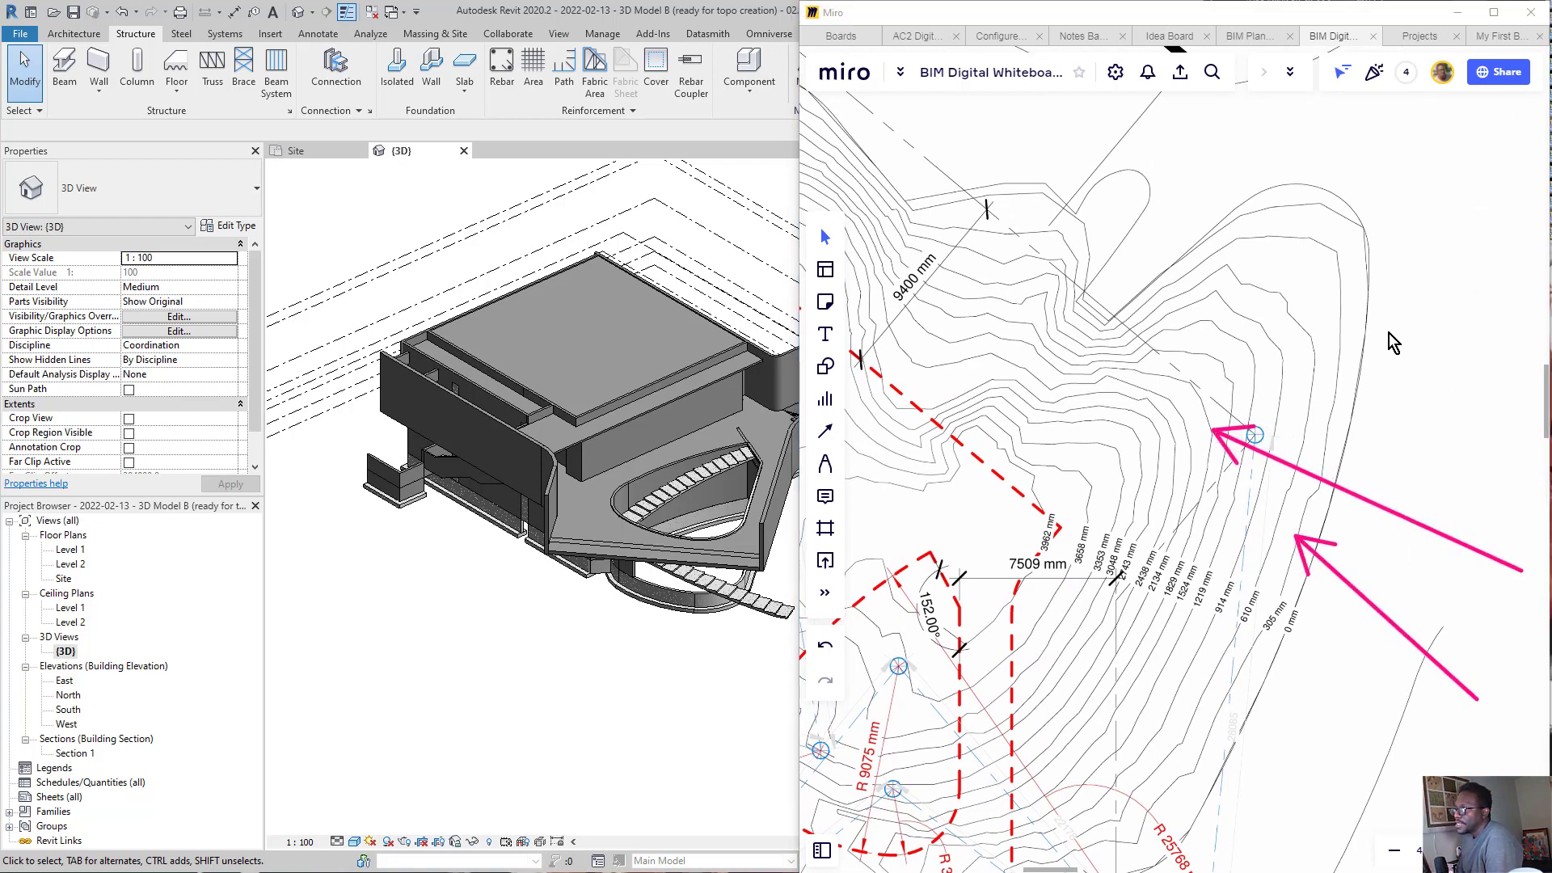
pyautogui.moveTo(1482, 344); pyautogui.dragTo(1333, 343)
pyautogui.moveTo(1469, 252); pyautogui.dragTo(1336, 291)
pyautogui.moveTo(1364, 136); pyautogui.dragTo(1315, 248)
pyautogui.moveTo(1273, 153); pyautogui.dragTo(1277, 219)
pyautogui.moveTo(1219, 146)
pyautogui.mouseDown()
pyautogui.moveTo(1231, 241)
pyautogui.moveTo(1177, 266)
pyautogui.moveTo(1192, 250)
pyautogui.moveTo(1117, 318)
pyautogui.mouseUp()
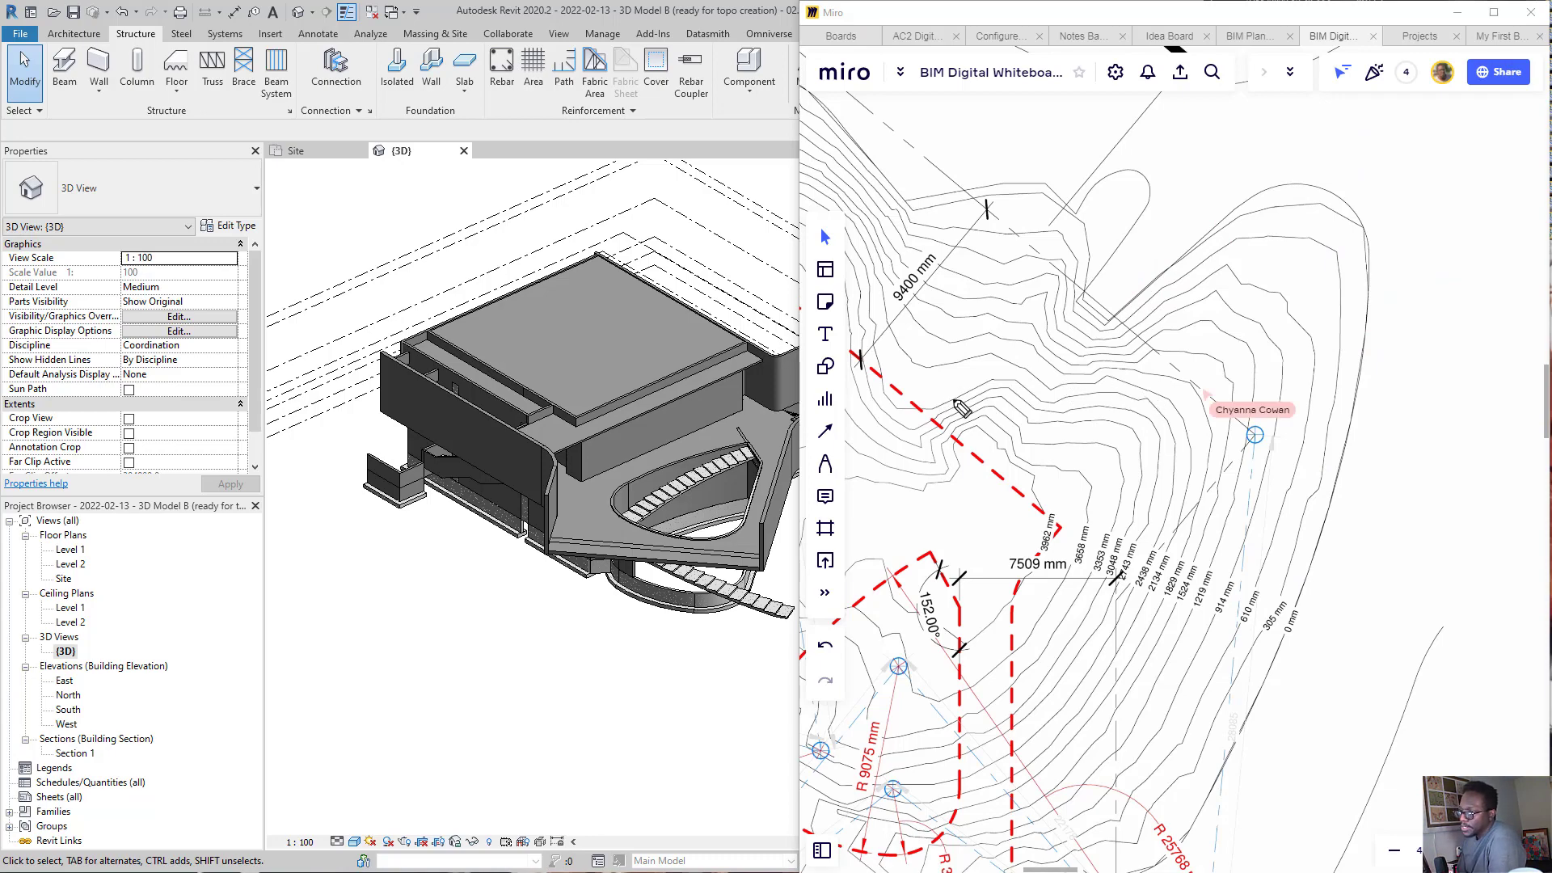
# - Outline the tightly bent contours between the two northeastern lobes with a freehand pink loop
pyautogui.scroll(-5, 1086, 355)
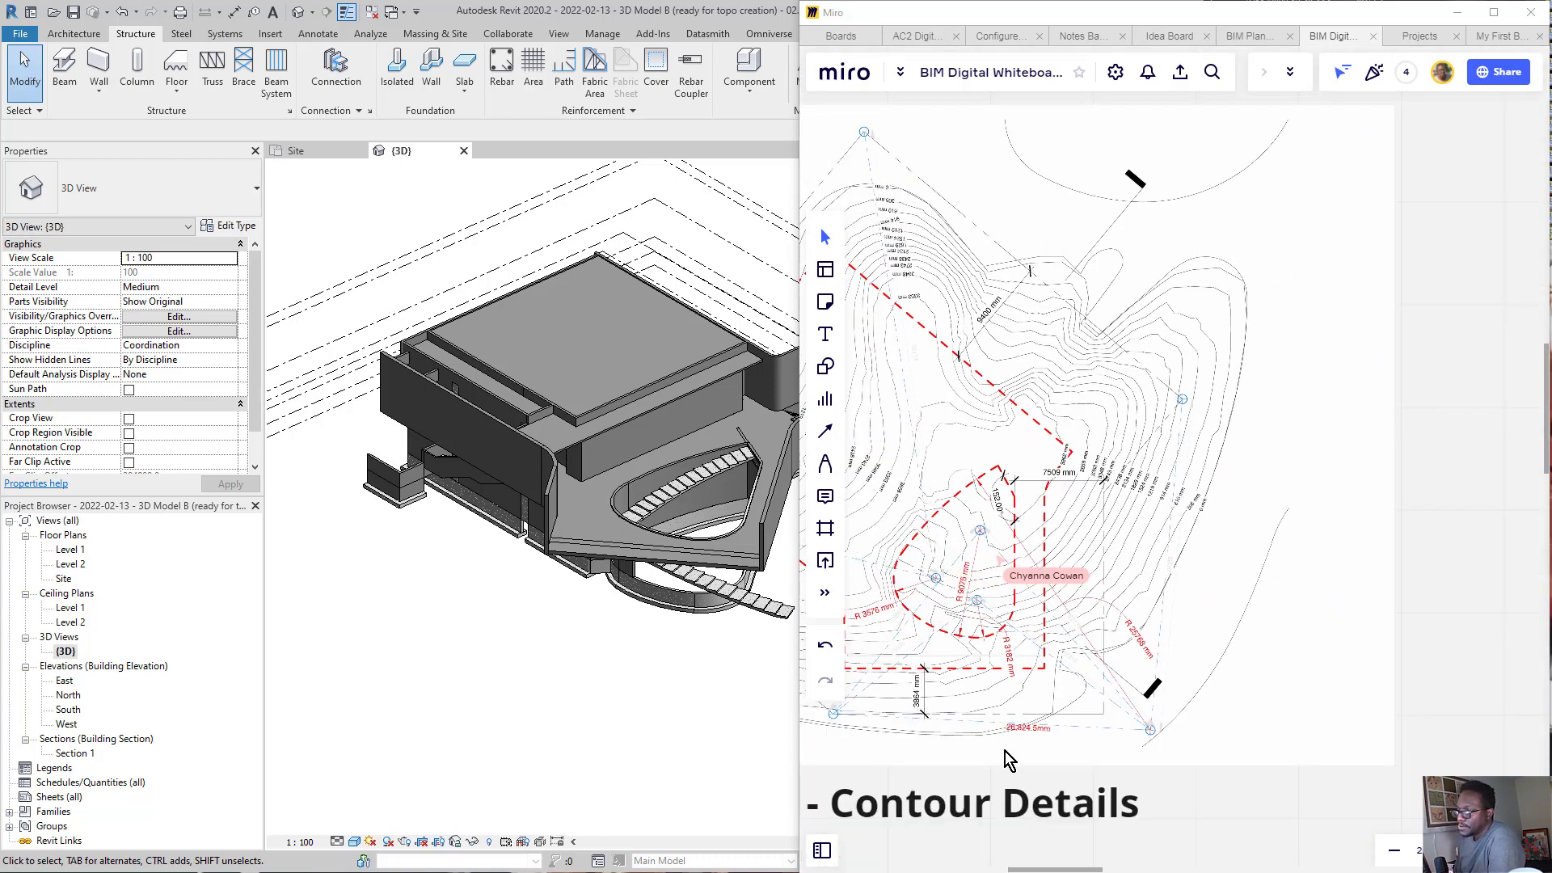
pyautogui.scroll(6, 1015, 364)
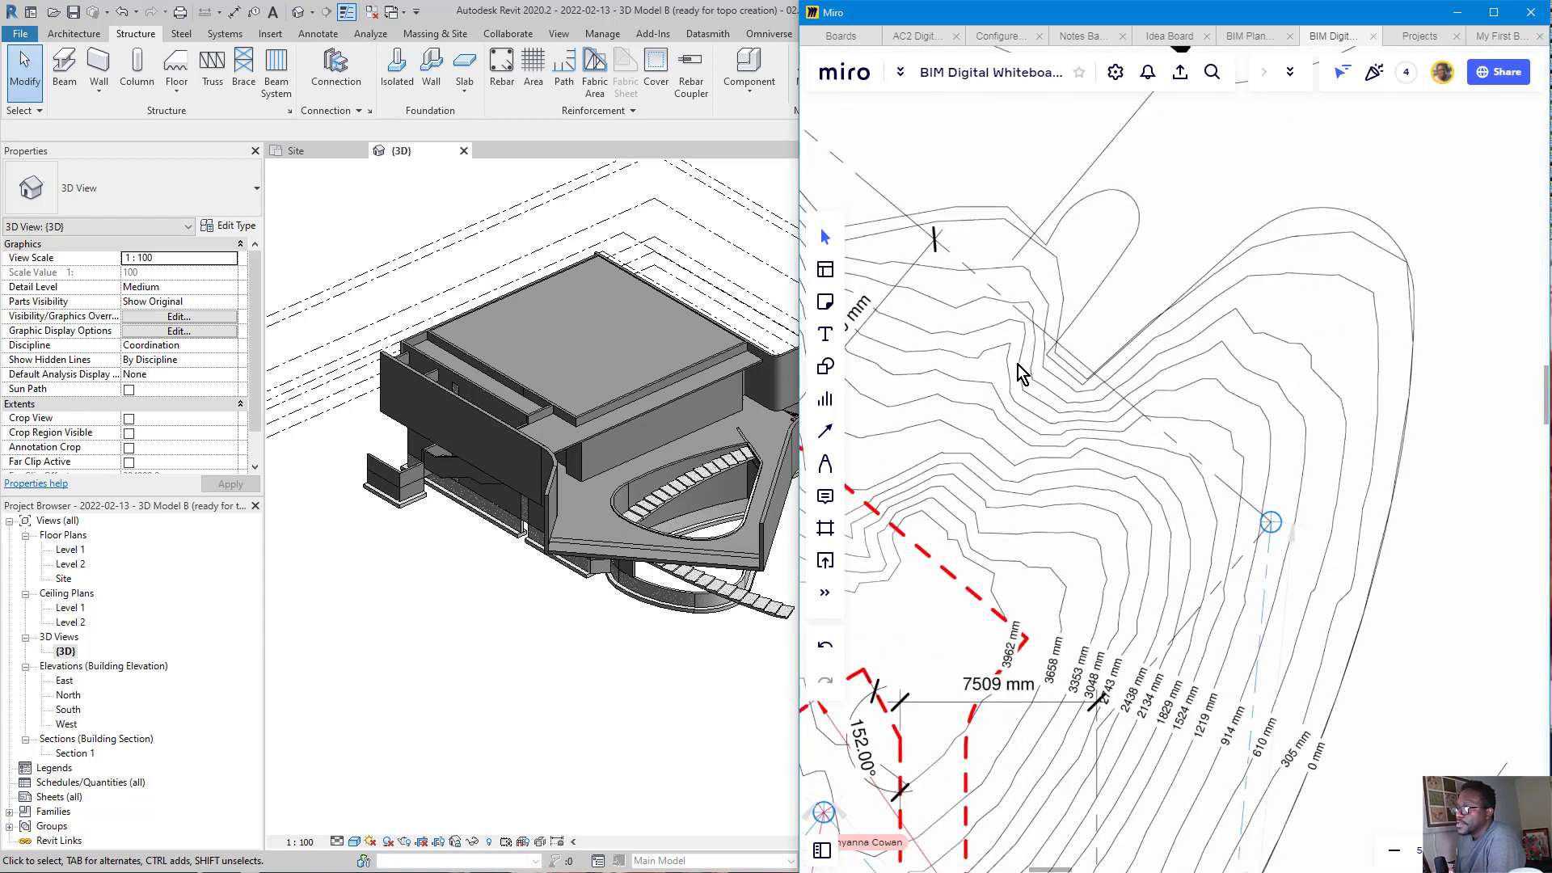
pyautogui.press('p')
pyautogui.moveTo(1076, 269)
pyautogui.mouseDown()
pyautogui.moveTo(1035, 293)
pyautogui.moveTo(891, 458)
pyautogui.moveTo(936, 599)
pyautogui.moveTo(1036, 519)
pyautogui.moveTo(1133, 389)
pyautogui.moveTo(1041, 299)
pyautogui.moveTo(1113, 386)
pyautogui.mouseUp()
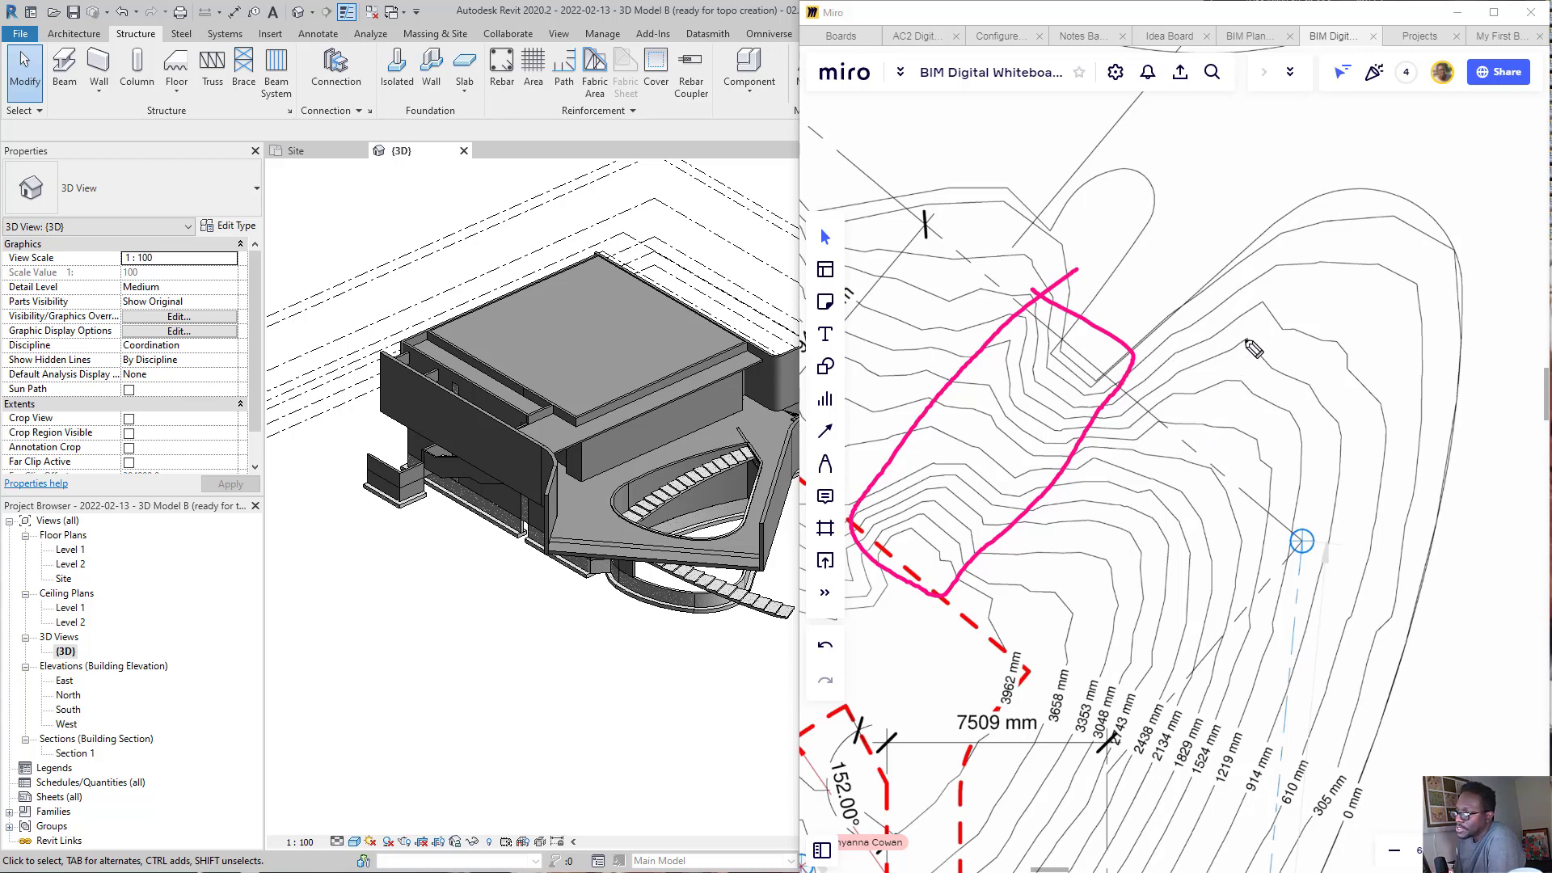
# - Draw five pink arrows pointing at the contour bends along the eastern side of the pink loop
pyautogui.moveTo(1232, 438)
pyautogui.mouseDown()
pyautogui.moveTo(1115, 398)
pyautogui.moveTo(1119, 416)
pyautogui.mouseUp()
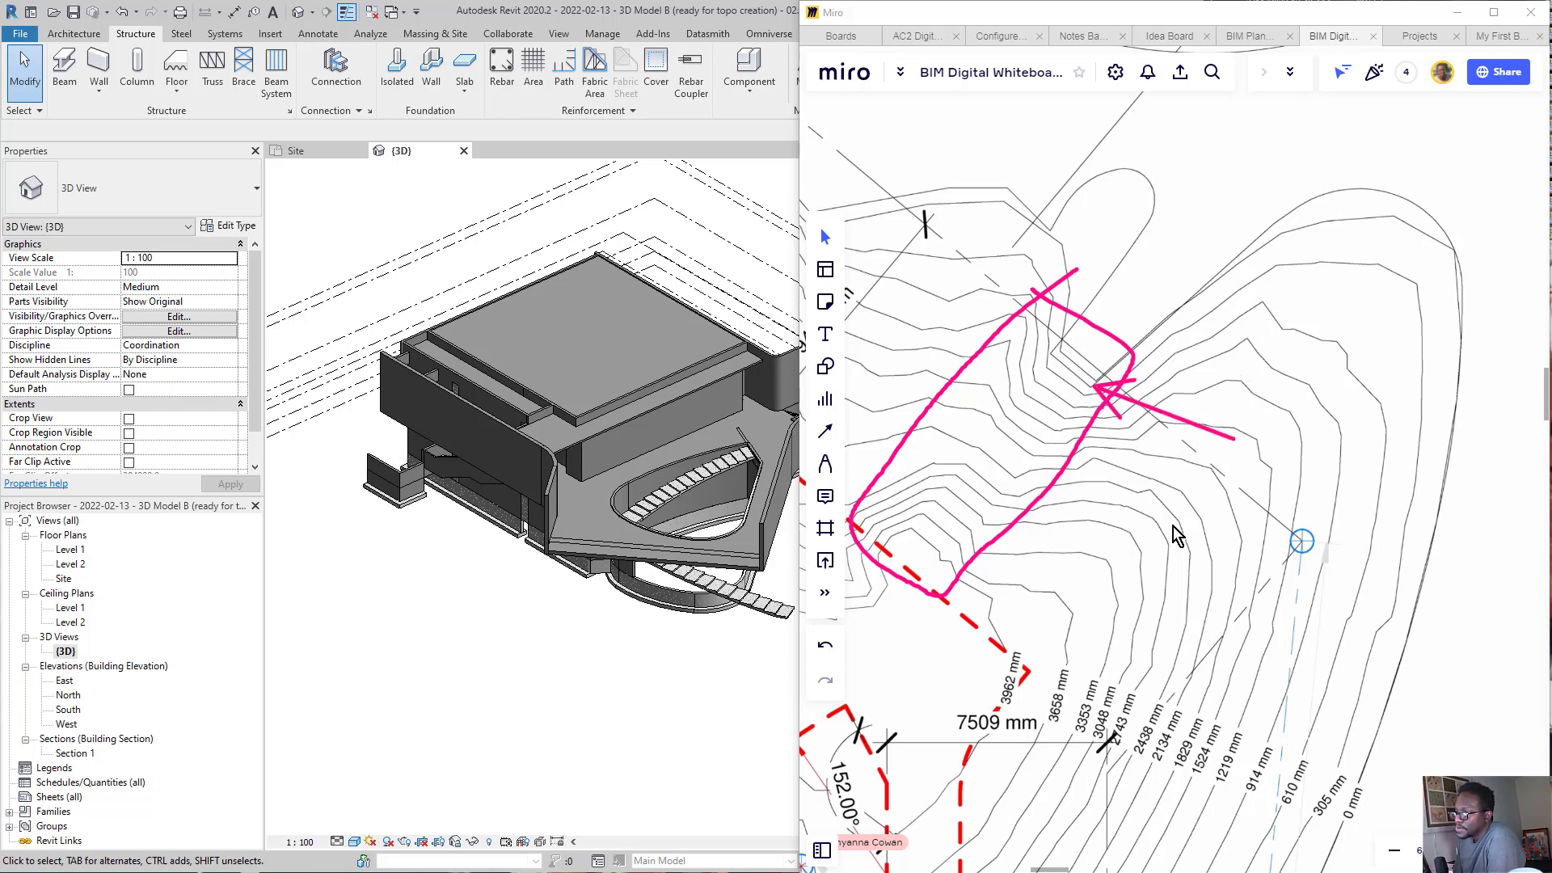
pyautogui.moveTo(1236, 578)
pyautogui.mouseDown()
pyautogui.moveTo(1115, 444)
pyautogui.moveTo(1091, 440)
pyautogui.mouseUp()
pyautogui.moveTo(1138, 600)
pyautogui.mouseDown()
pyautogui.moveTo(1060, 473)
pyautogui.moveTo(1056, 436)
pyautogui.mouseUp()
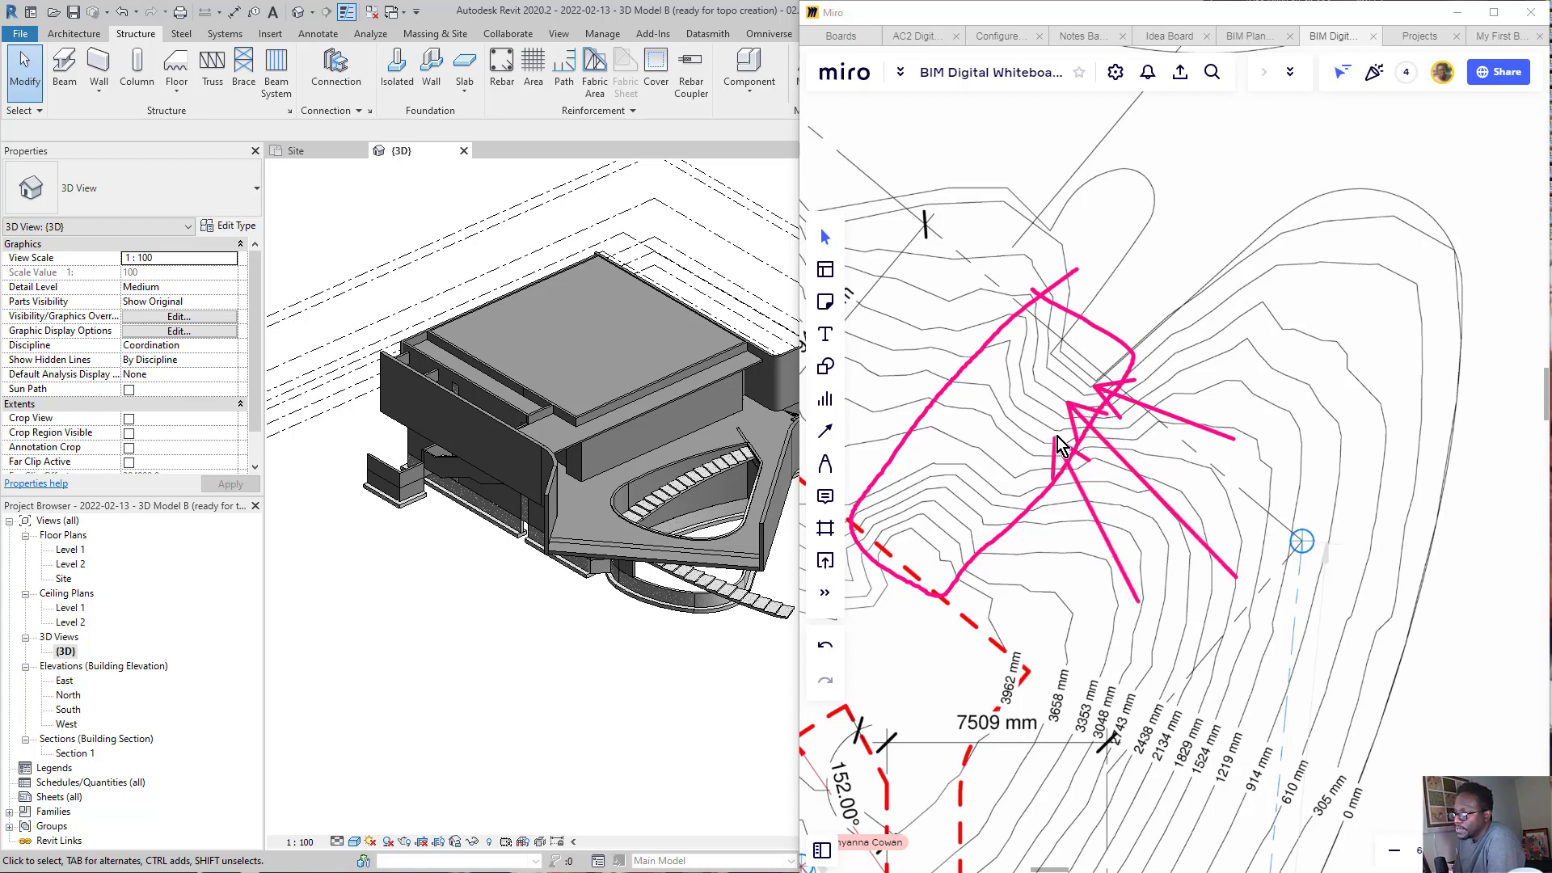
pyautogui.moveTo(1078, 580)
pyautogui.mouseDown()
pyautogui.moveTo(1040, 529)
pyautogui.moveTo(1021, 447)
pyautogui.mouseUp()
pyautogui.moveTo(1037, 608); pyautogui.dragTo(989, 494)
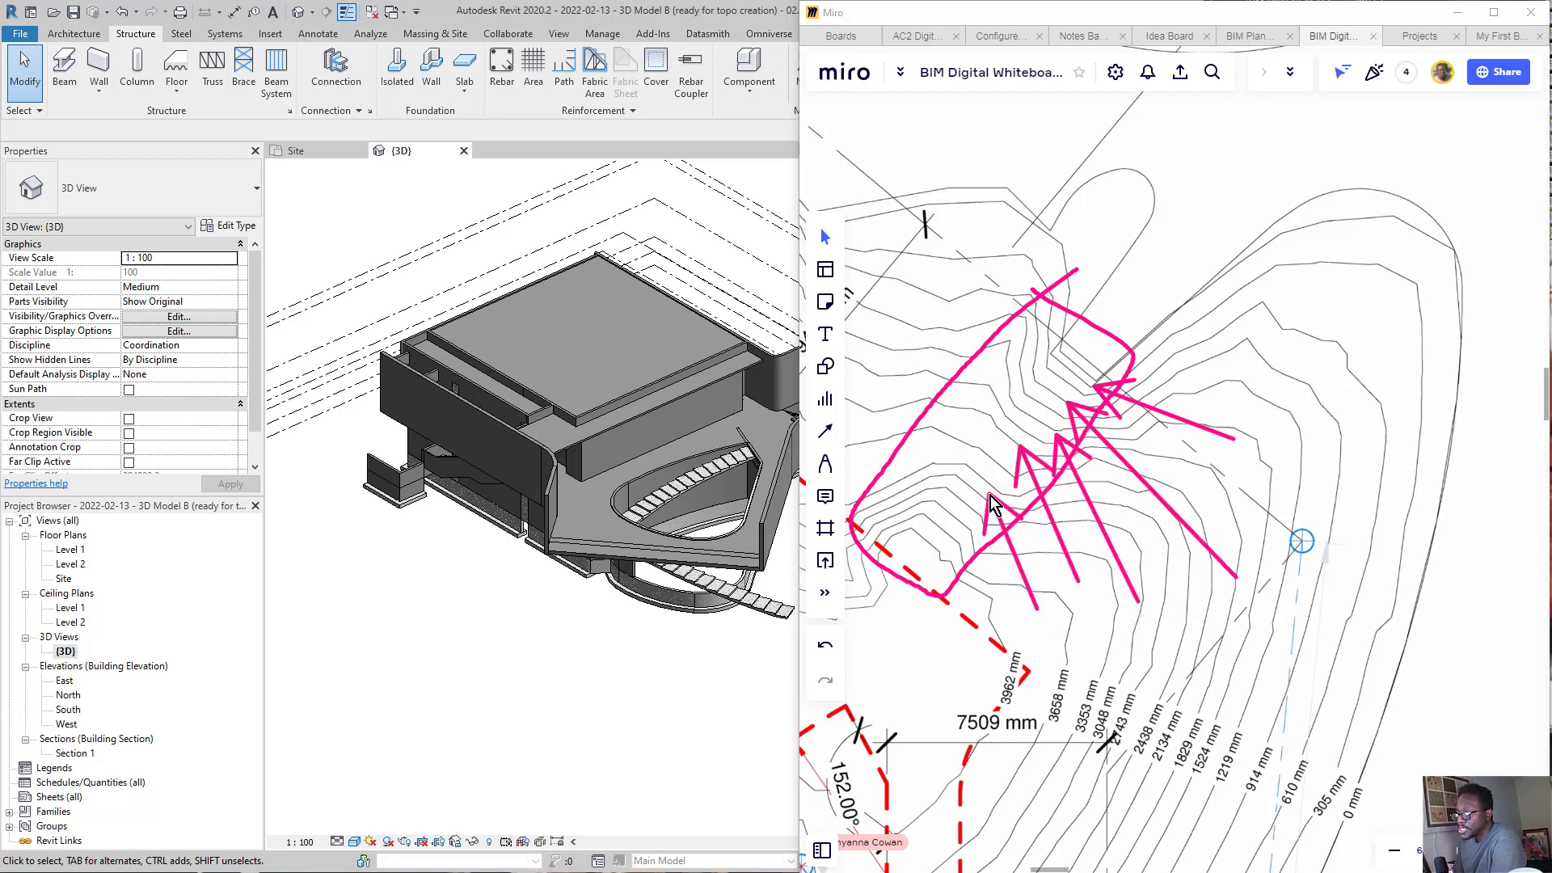
# - Draw two pink arrows at the contour bends near the southern end of the pink loop, and clear the markup
pyautogui.moveTo(997, 610); pyautogui.dragTo(972, 530)
pyautogui.moveTo(971, 645); pyautogui.dragTo(948, 554)
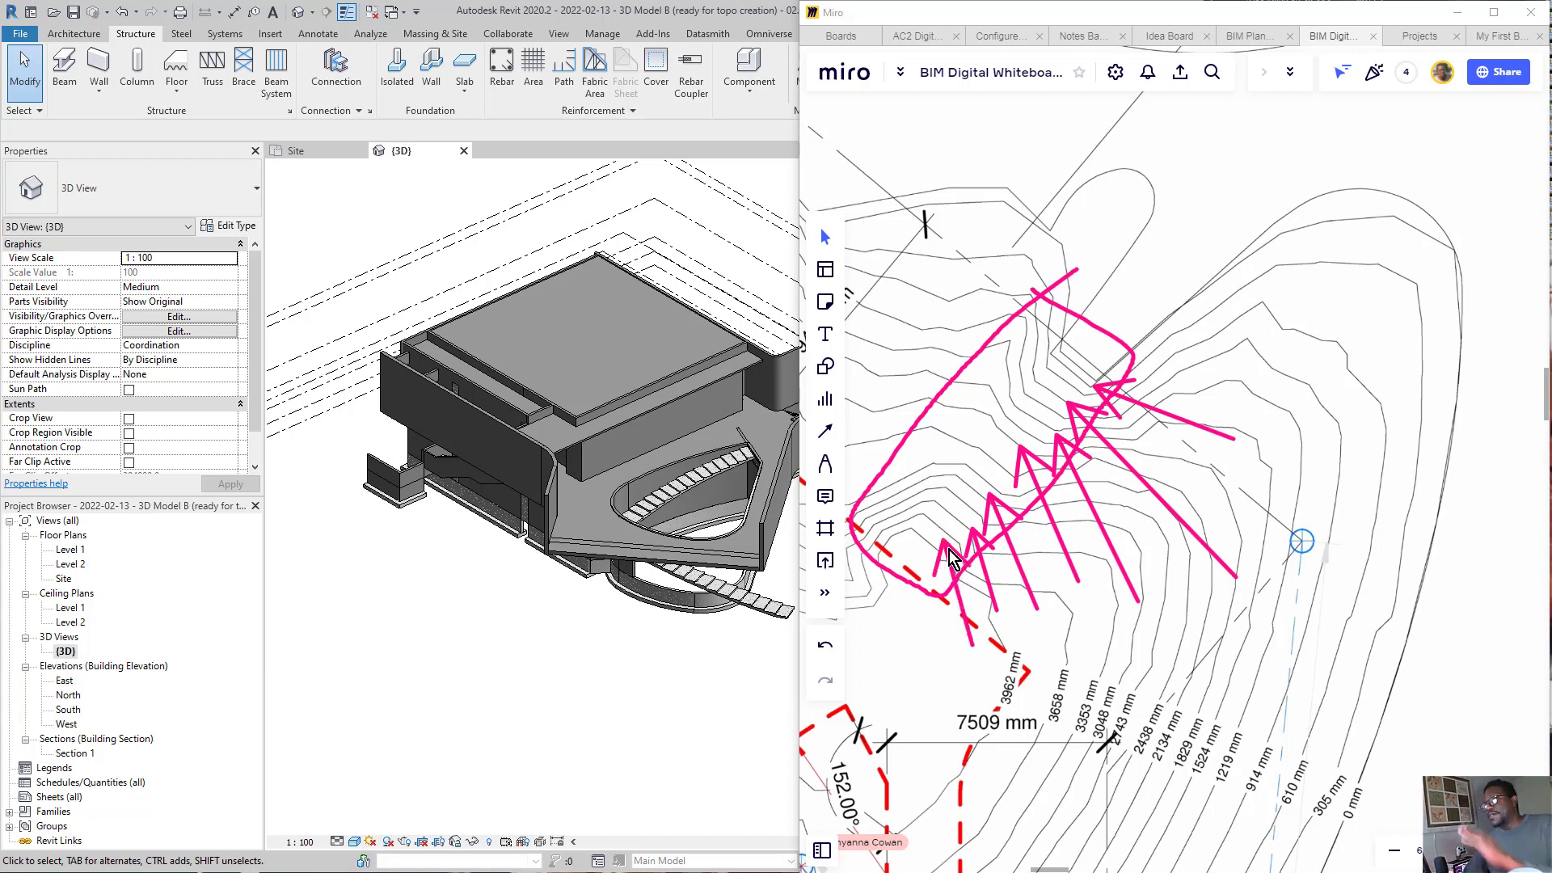
pyautogui.moveTo(1169, 401)
pyautogui.mouseDown()
pyautogui.moveTo(934, 571)
pyautogui.moveTo(1083, 531)
pyautogui.mouseUp()
# - Examine the tight contours between the two northeastern lobes against the contours of the whole site plan
pyautogui.scroll(-5, 1195, 476)
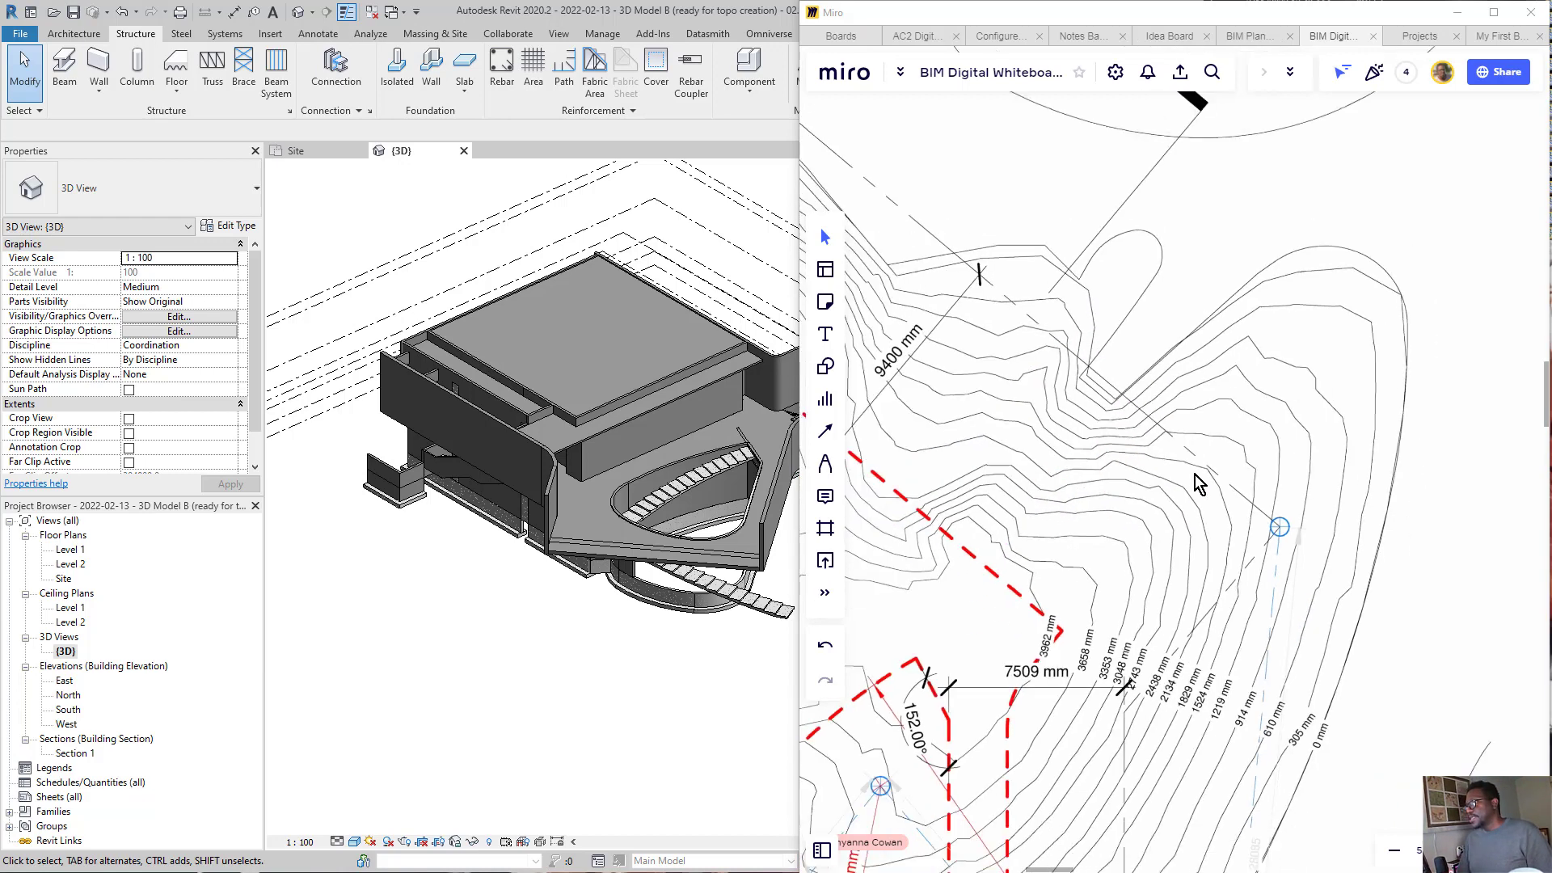
pyautogui.moveTo(1049, 553); pyautogui.dragTo(1187, 444, button='middle')
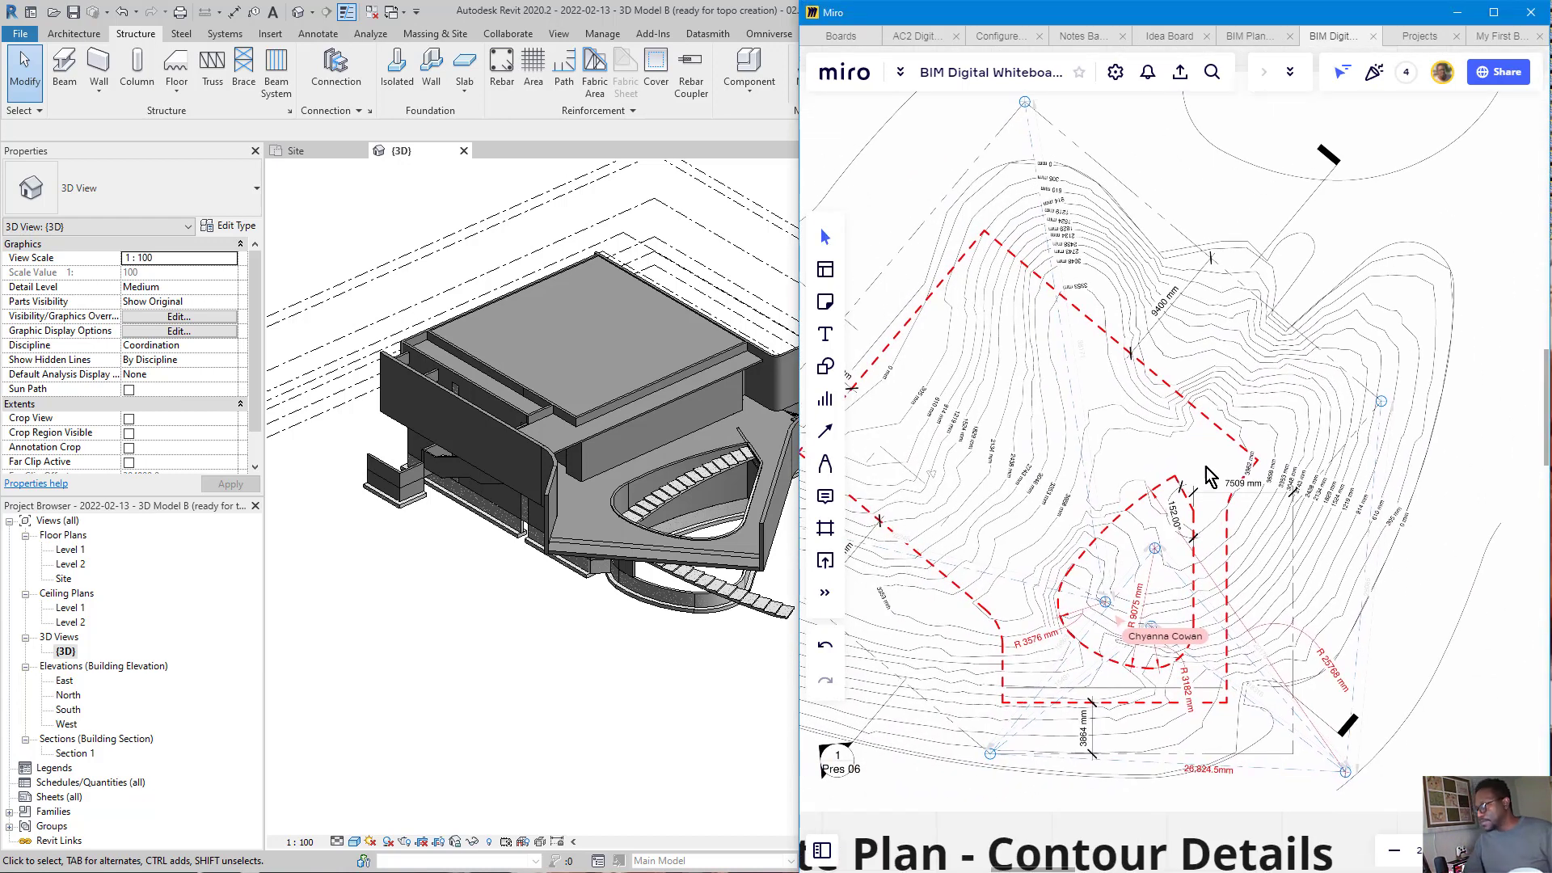
pyautogui.scroll(3, 1291, 321)
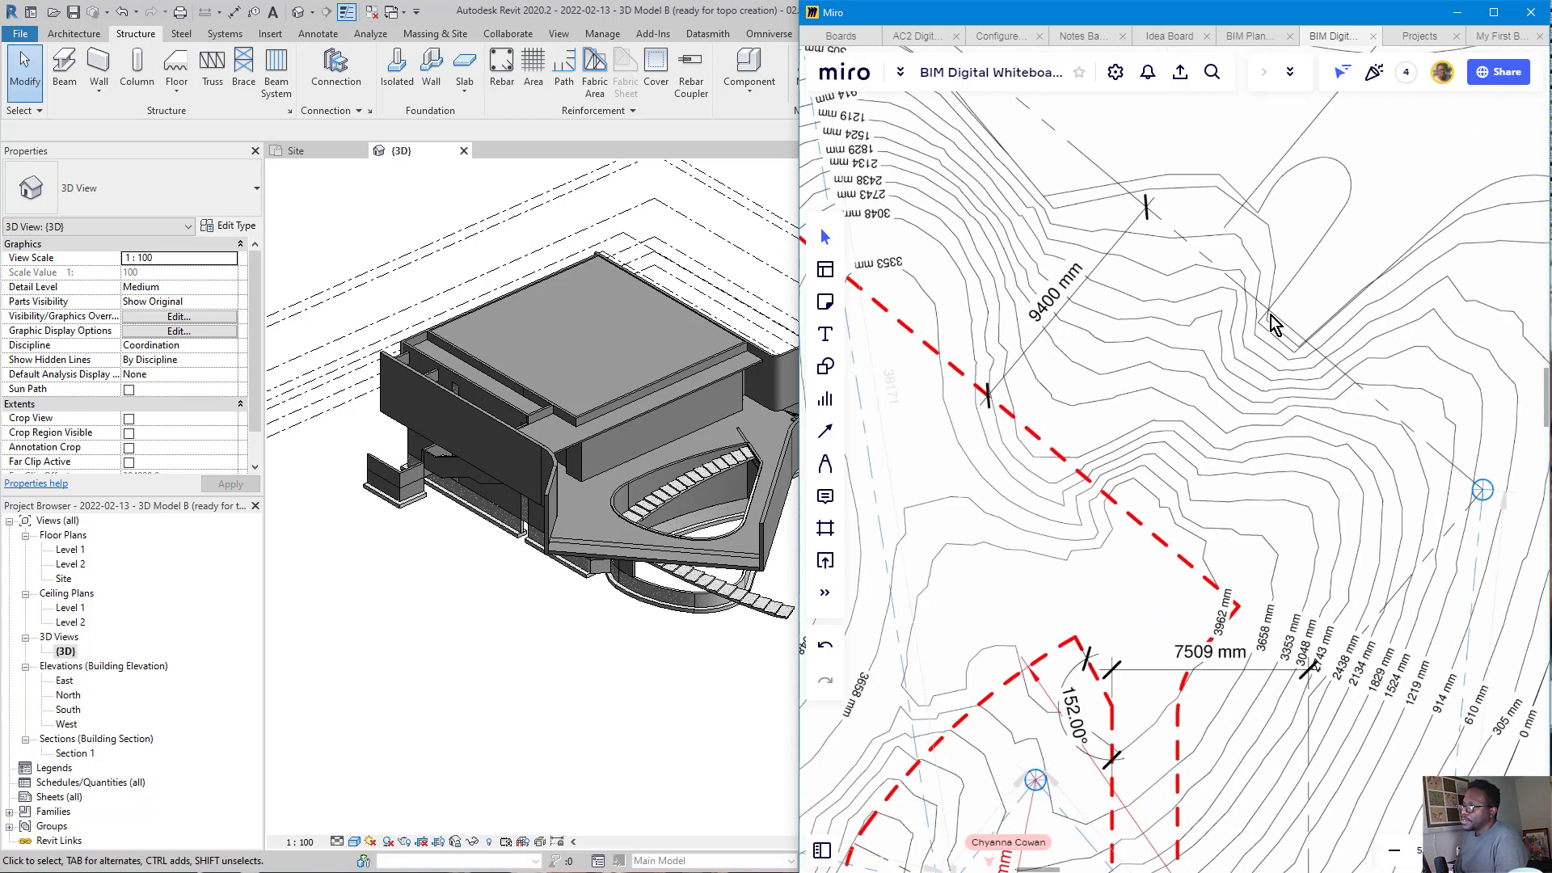
pyautogui.moveTo(1201, 424); pyautogui.dragTo(1227, 442, button='middle')
pyautogui.scroll(-3, 1215, 437)
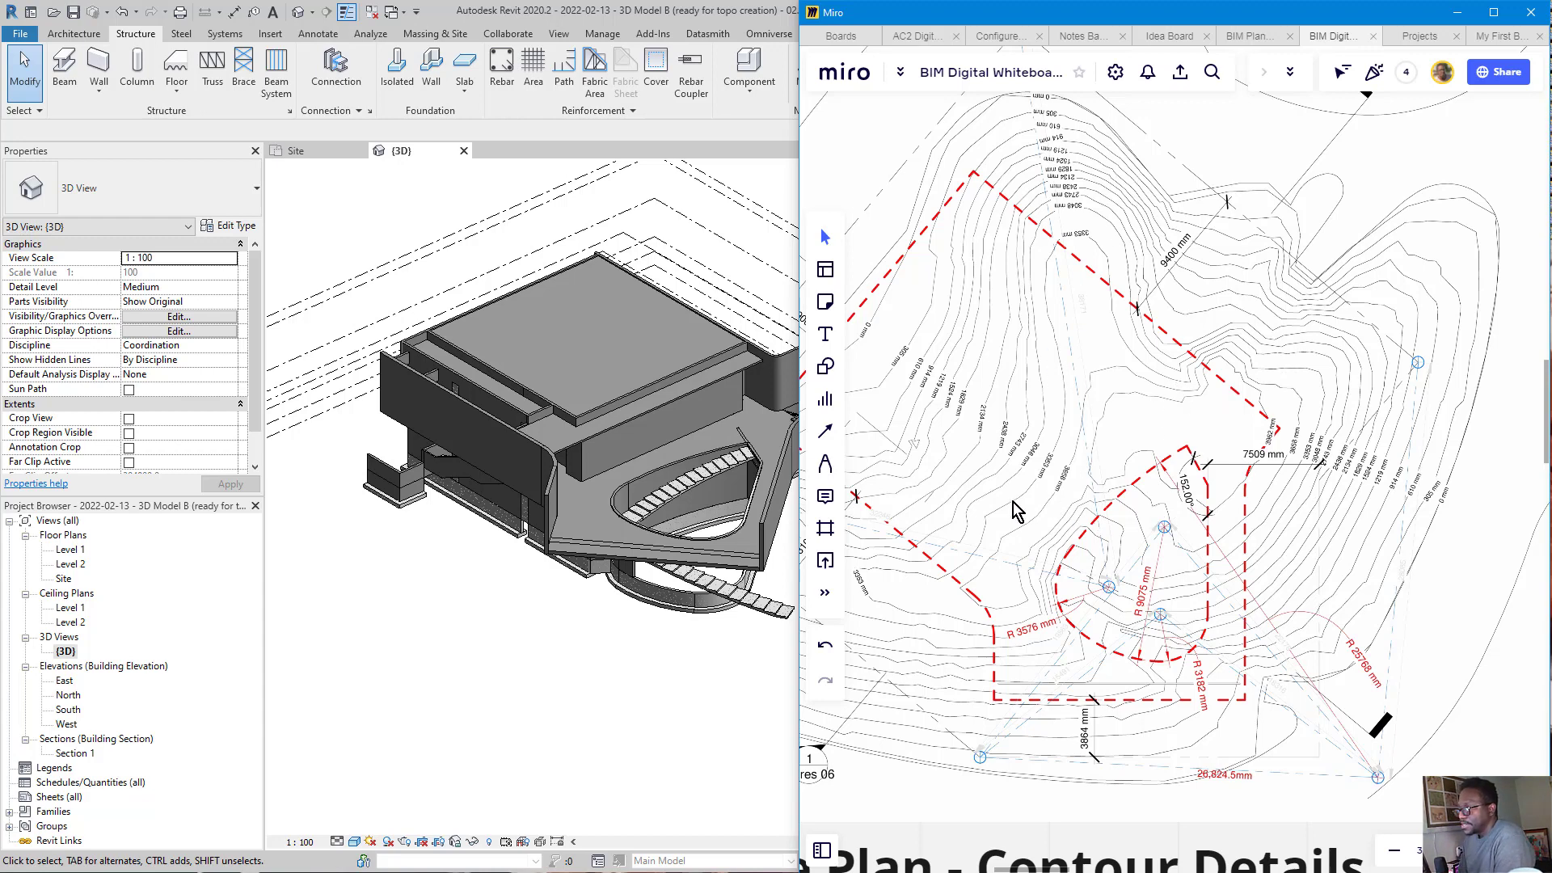
pyautogui.scroll(-2, 1093, 502)
pyautogui.moveTo(892, 484); pyautogui.dragTo(1014, 481, button='middle')
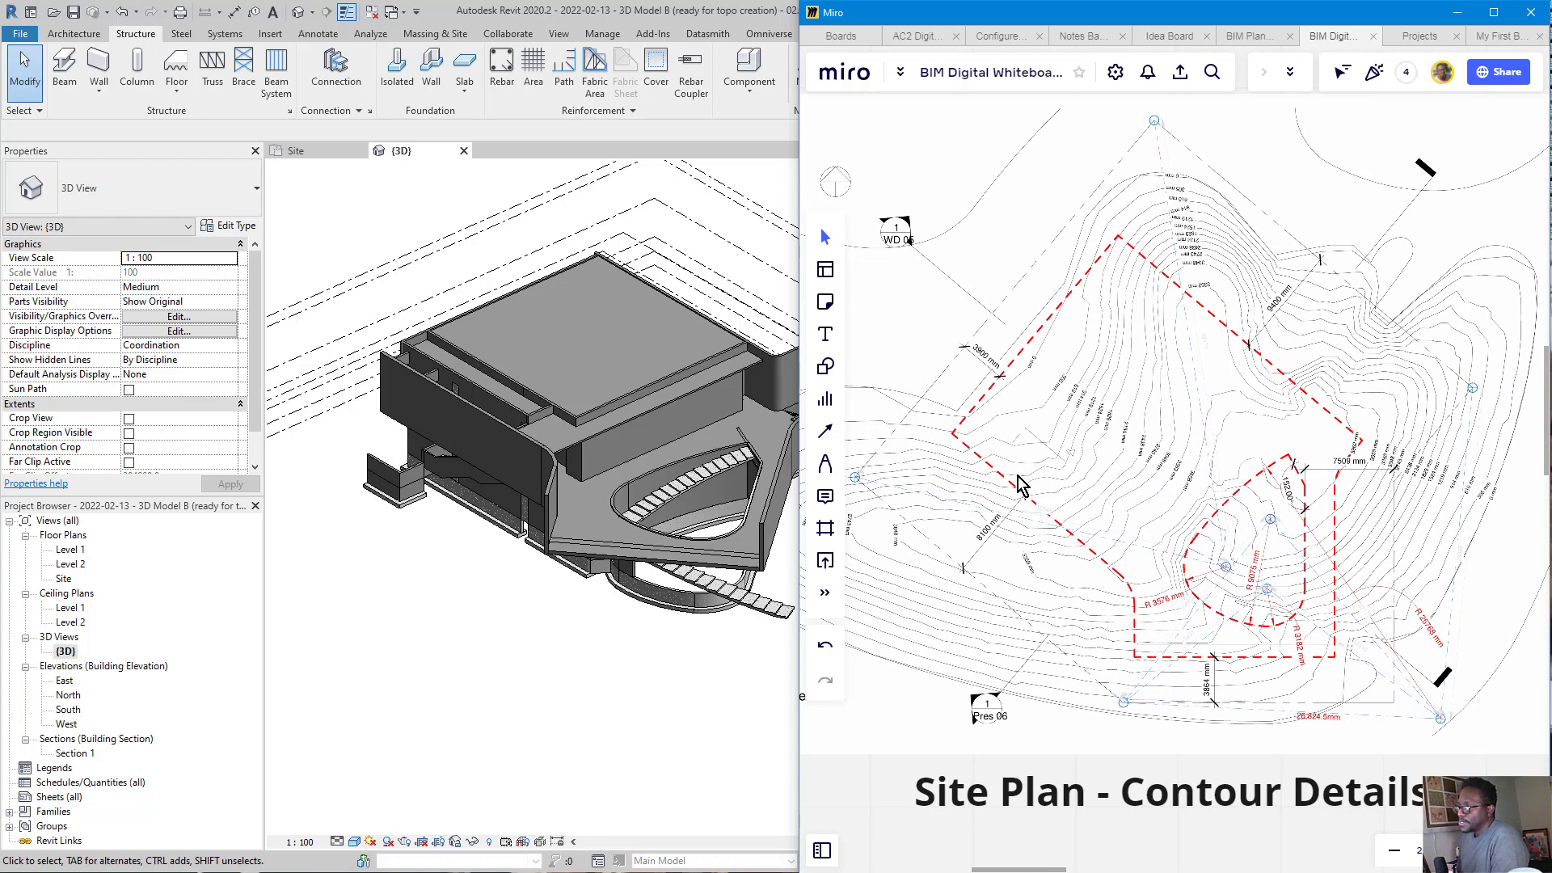
pyautogui.scroll(5, 1399, 352)
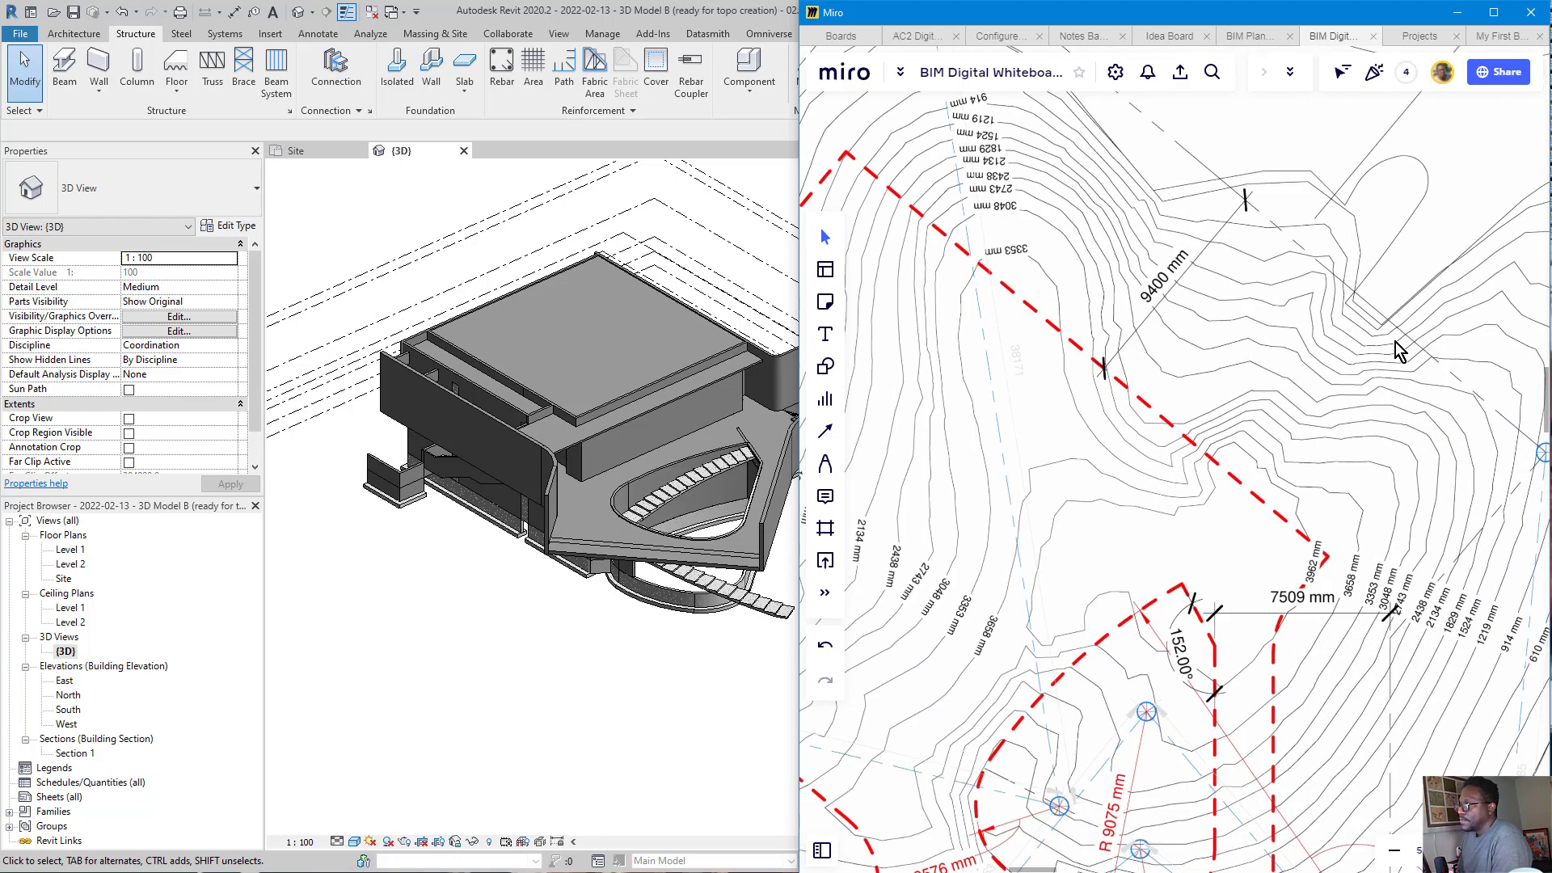
pyautogui.scroll(1, 1355, 335)
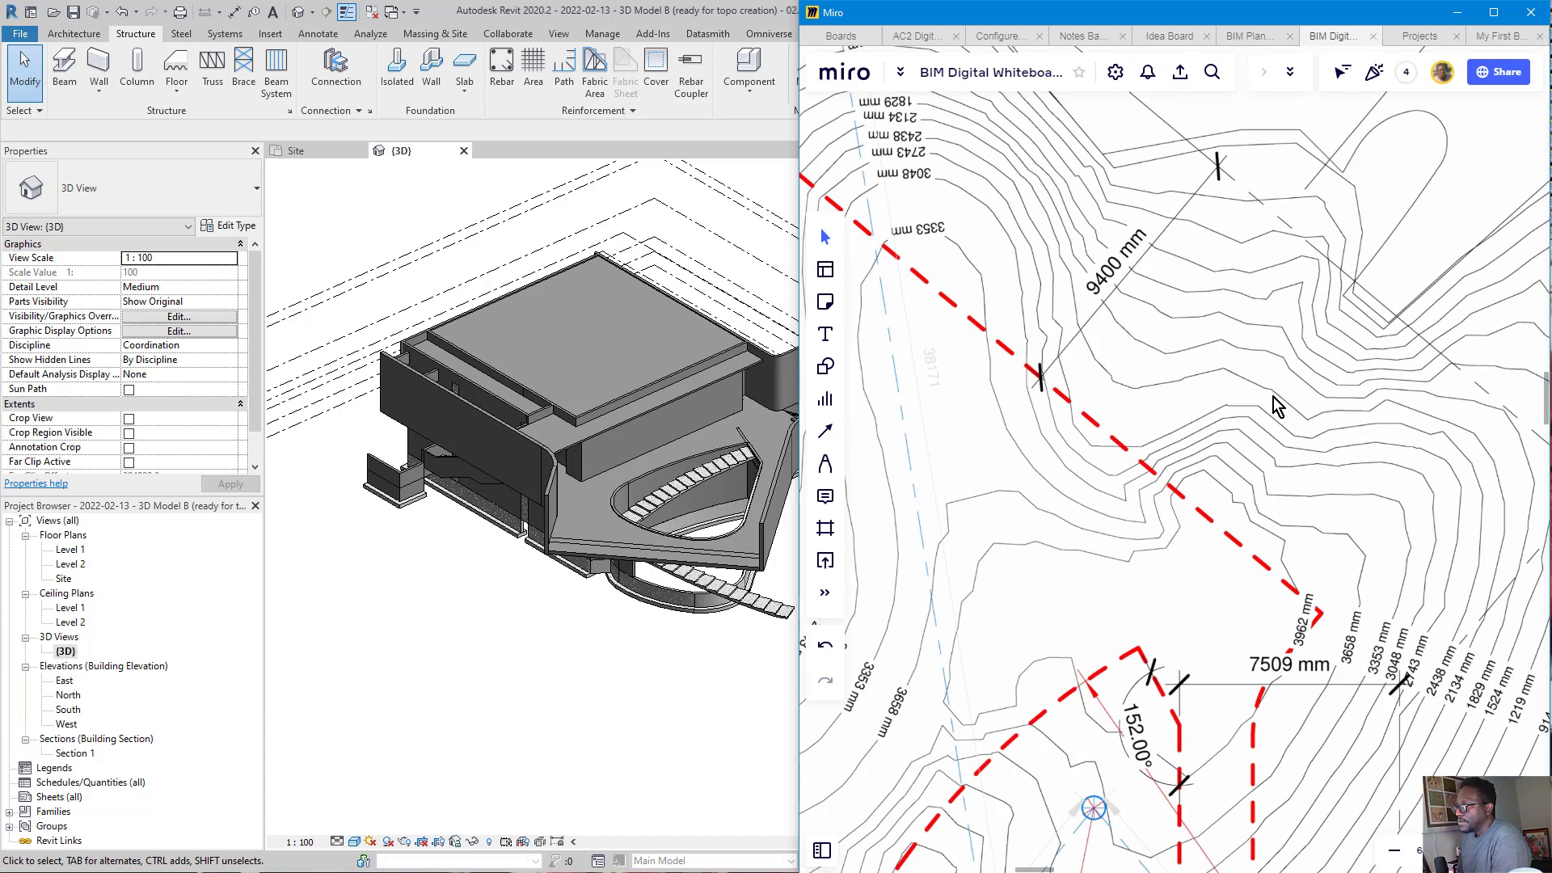
pyautogui.scroll(-1, 1325, 359)
pyautogui.moveTo(1324, 358); pyautogui.dragTo(1223, 343, button='middle')
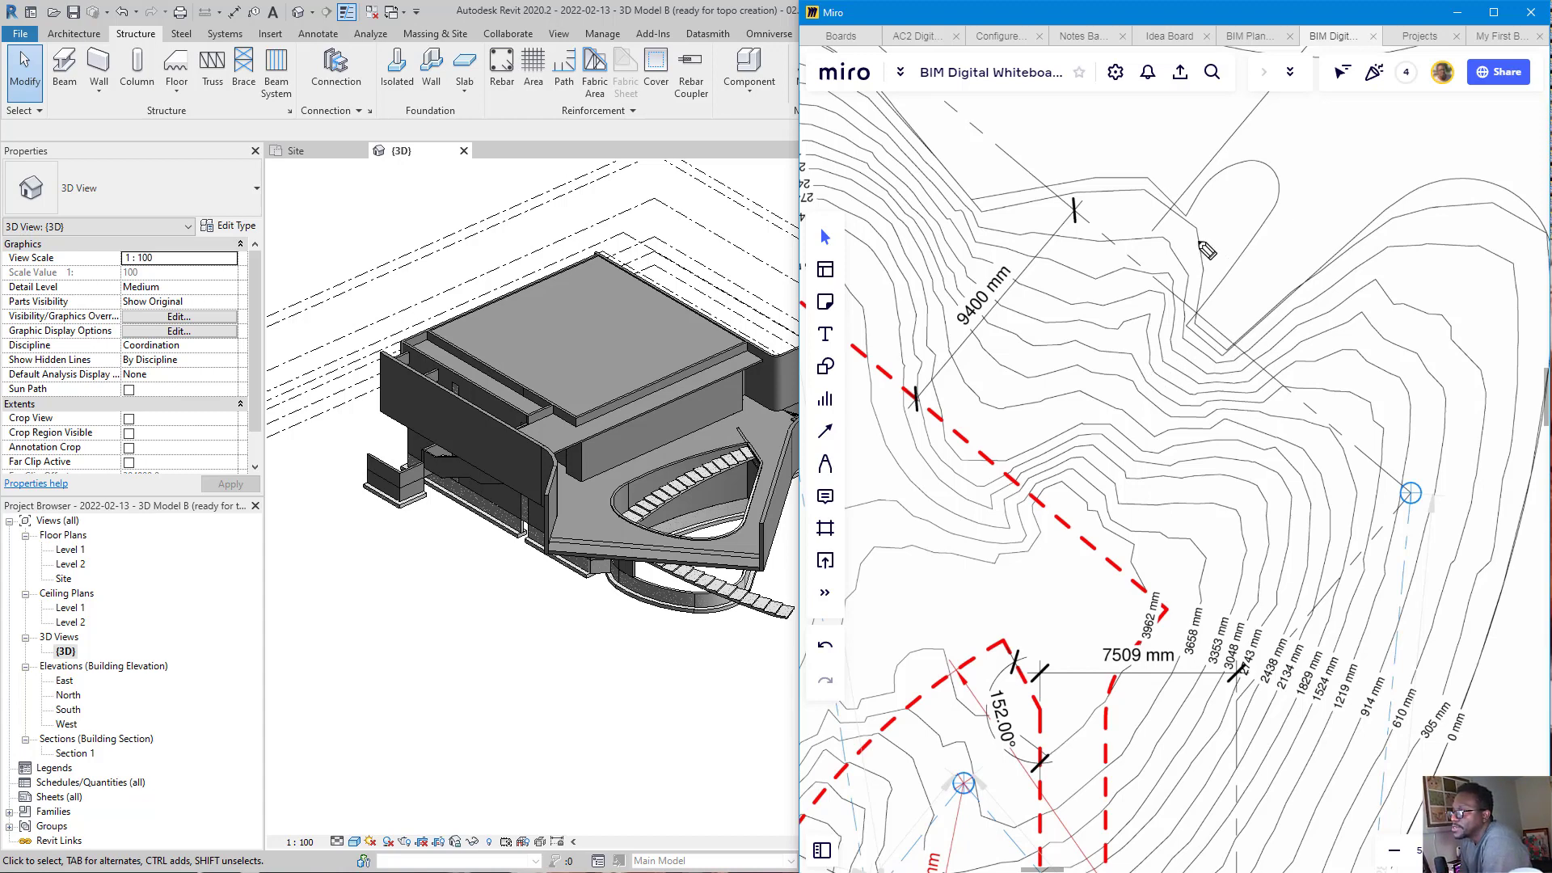
# - Trace three contours through the valley between the northeastern lobes with pink freehand strokes, and erase them
pyautogui.moveTo(1095, 184)
pyautogui.mouseDown()
pyautogui.moveTo(1172, 206)
pyautogui.moveTo(1203, 265)
pyautogui.moveTo(1202, 327)
pyautogui.moveTo(1248, 349)
pyautogui.moveTo(1293, 292)
pyautogui.moveTo(1341, 279)
pyautogui.mouseUp()
pyautogui.moveTo(1059, 248)
pyautogui.mouseDown()
pyautogui.moveTo(1144, 263)
pyautogui.moveTo(1195, 381)
pyautogui.moveTo(1325, 370)
pyautogui.mouseUp()
pyautogui.moveTo(1013, 301)
pyautogui.mouseDown()
pyautogui.moveTo(1099, 339)
pyautogui.moveTo(1152, 409)
pyautogui.moveTo(1301, 407)
pyautogui.moveTo(1344, 438)
pyautogui.mouseUp()
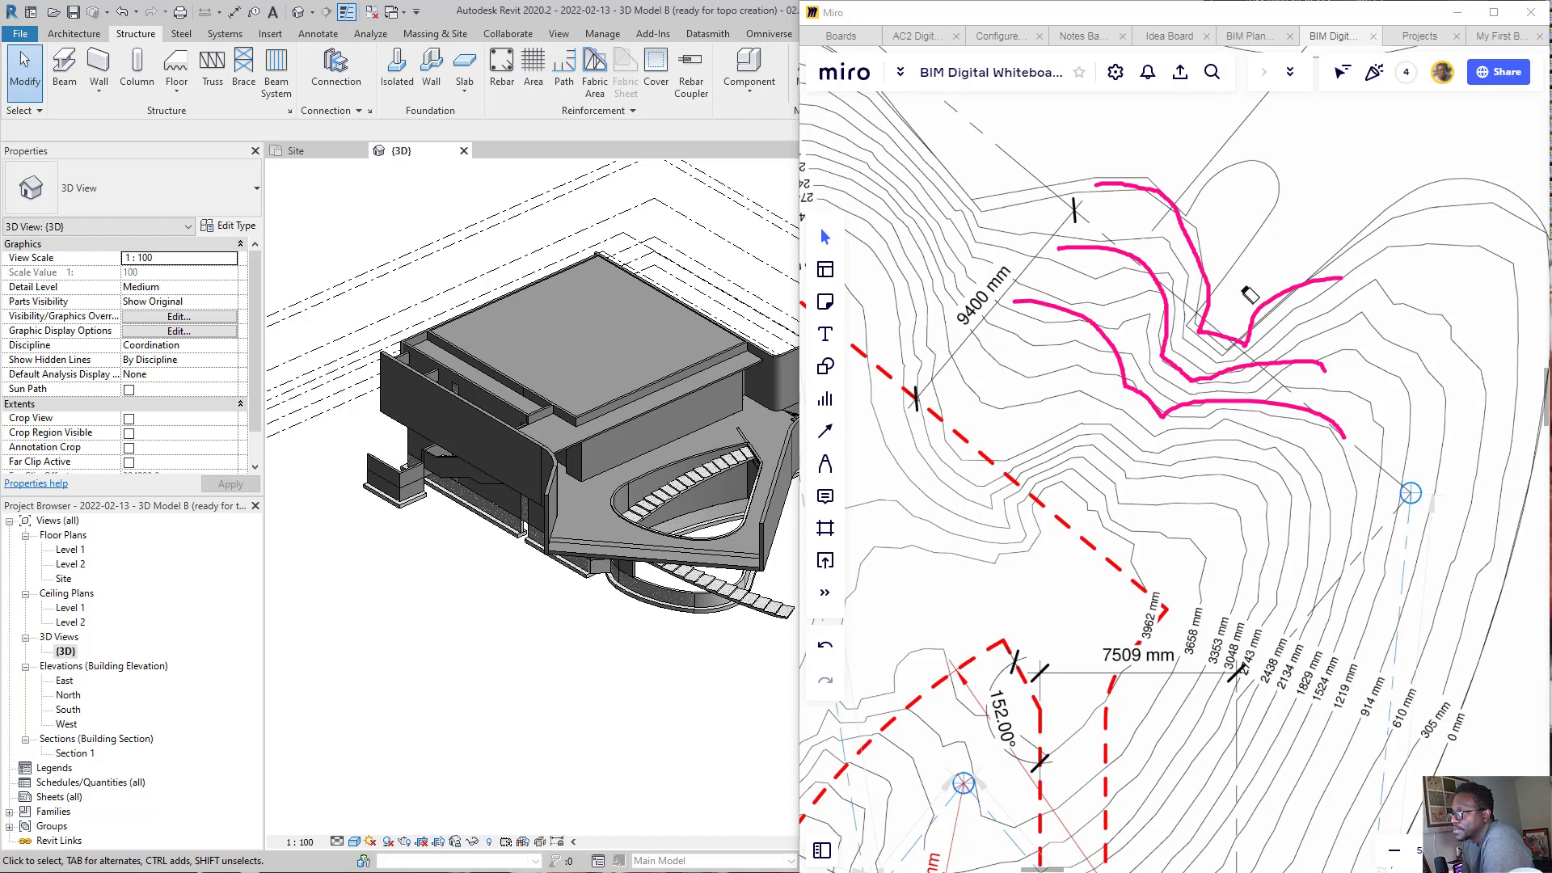
pyautogui.moveTo(1249, 295); pyautogui.dragTo(1017, 461)
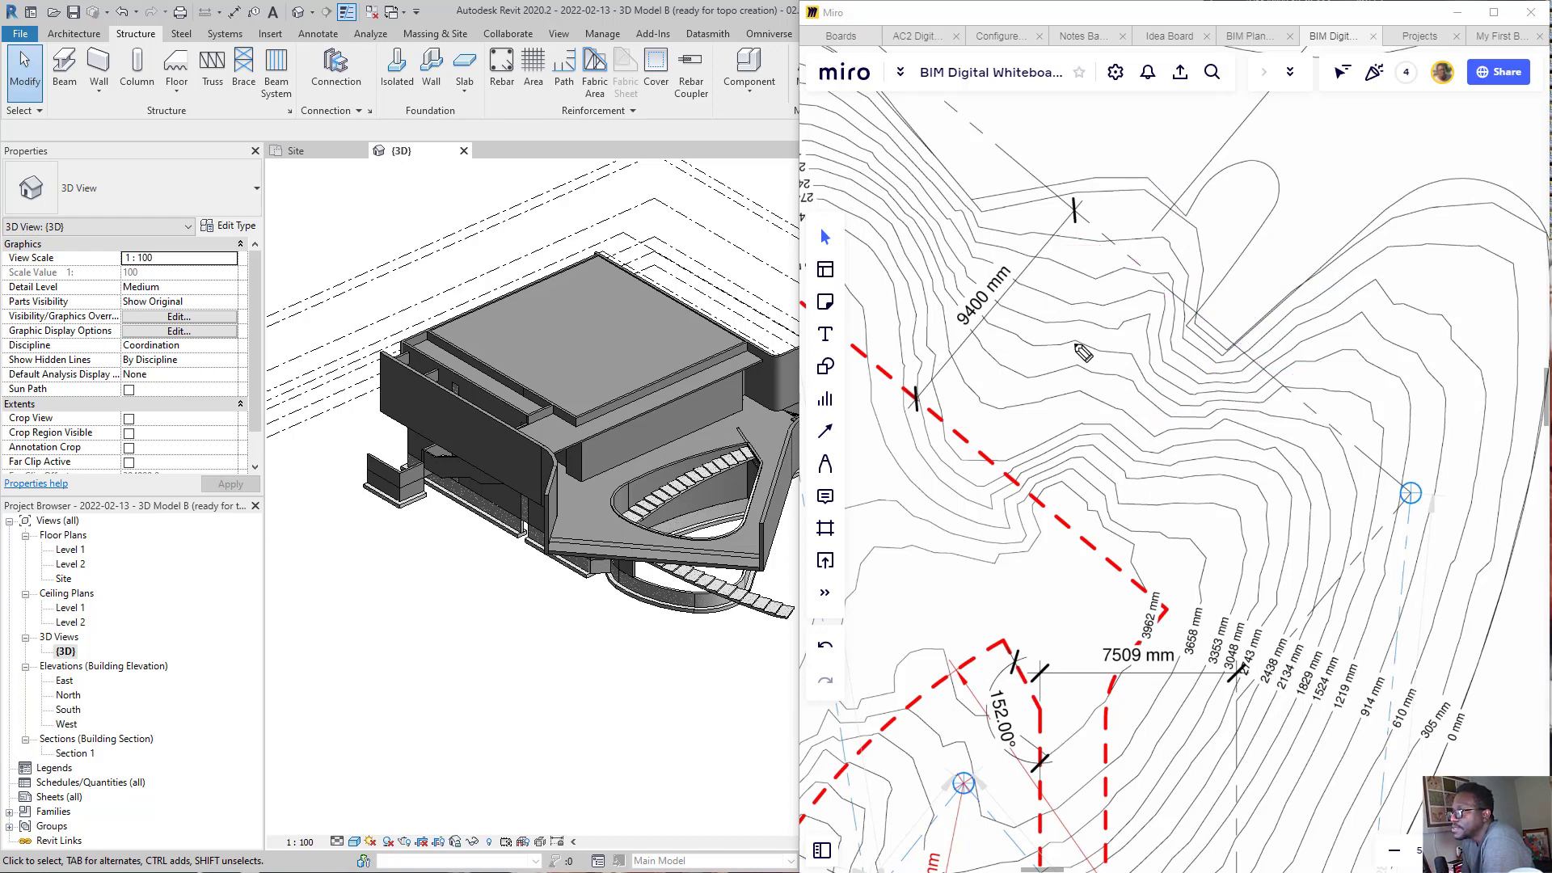
# - Draw four thick, smoothly waving pink curves across the contours beside the 9400 mm dimension, and erase them
pyautogui.moveTo(1020, 288)
pyautogui.mouseDown()
pyautogui.moveTo(1260, 319)
pyautogui.moveTo(1467, 284)
pyautogui.moveTo(1536, 376)
pyautogui.mouseUp()
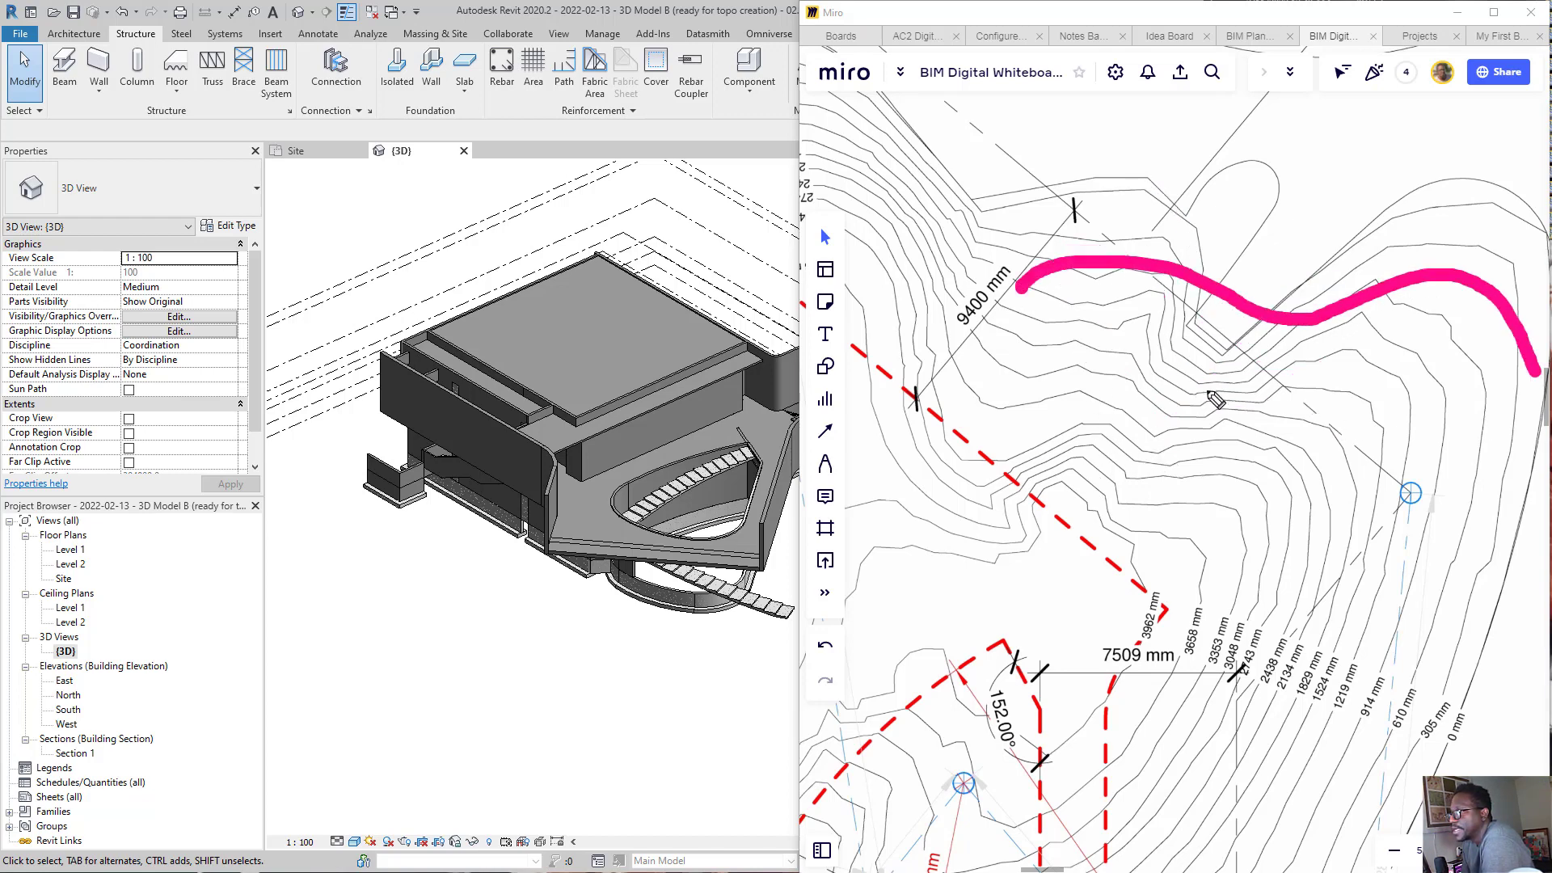
pyautogui.moveTo(999, 343)
pyautogui.mouseDown()
pyautogui.moveTo(1288, 370)
pyautogui.moveTo(1447, 479)
pyautogui.moveTo(1439, 467)
pyautogui.mouseUp()
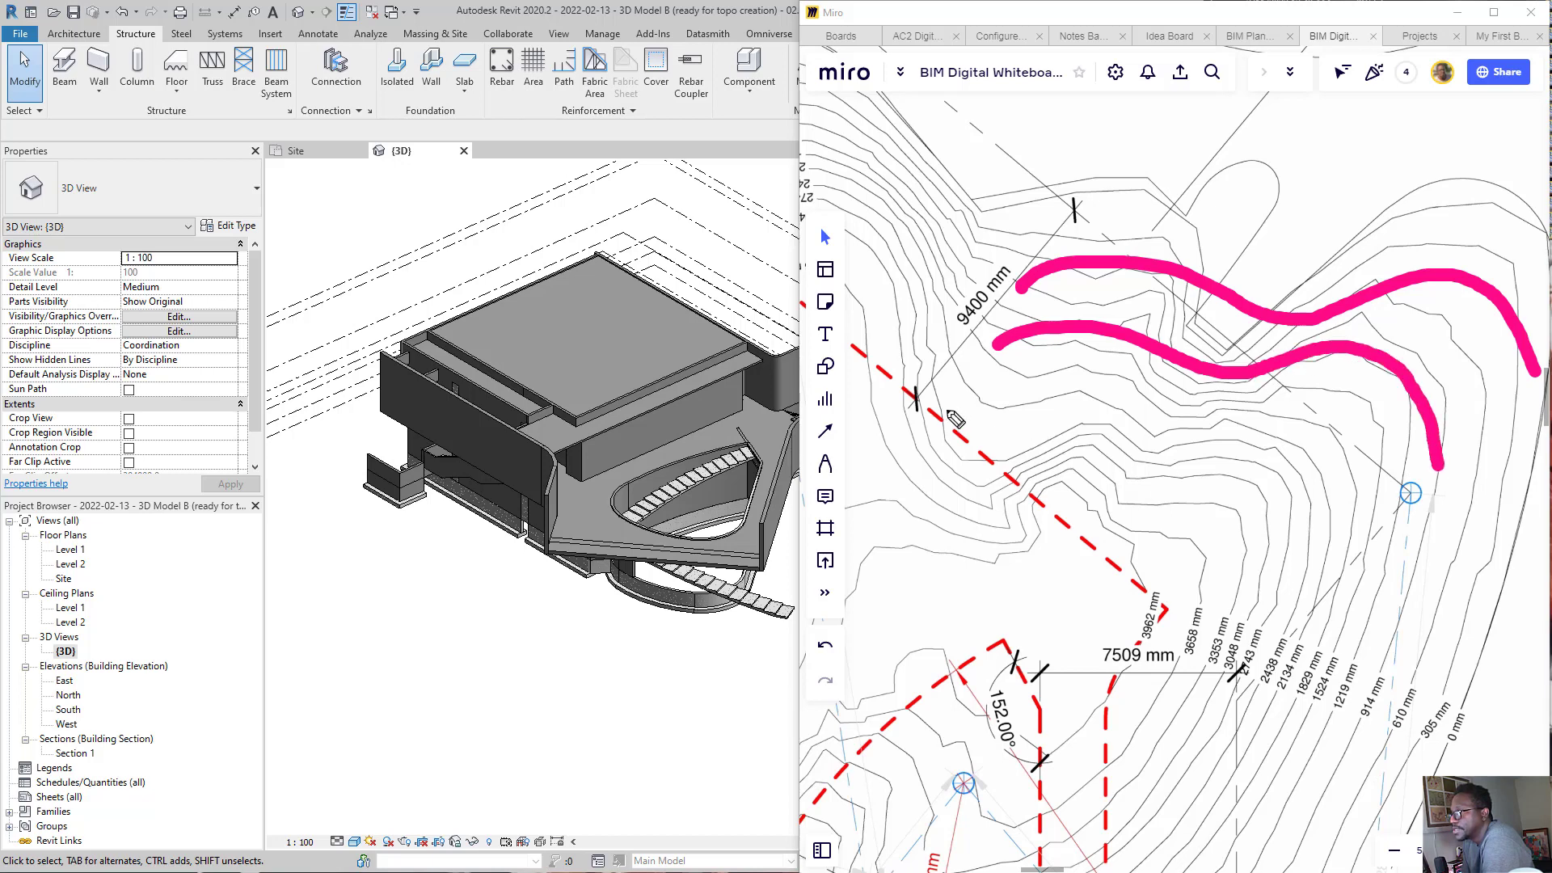
pyautogui.moveTo(945, 411)
pyautogui.mouseDown()
pyautogui.moveTo(1152, 428)
pyautogui.moveTo(1345, 493)
pyautogui.moveTo(1358, 531)
pyautogui.mouseUp()
pyautogui.moveTo(917, 437)
pyautogui.mouseDown()
pyautogui.moveTo(998, 426)
pyautogui.moveTo(1127, 477)
pyautogui.moveTo(1293, 602)
pyautogui.mouseUp()
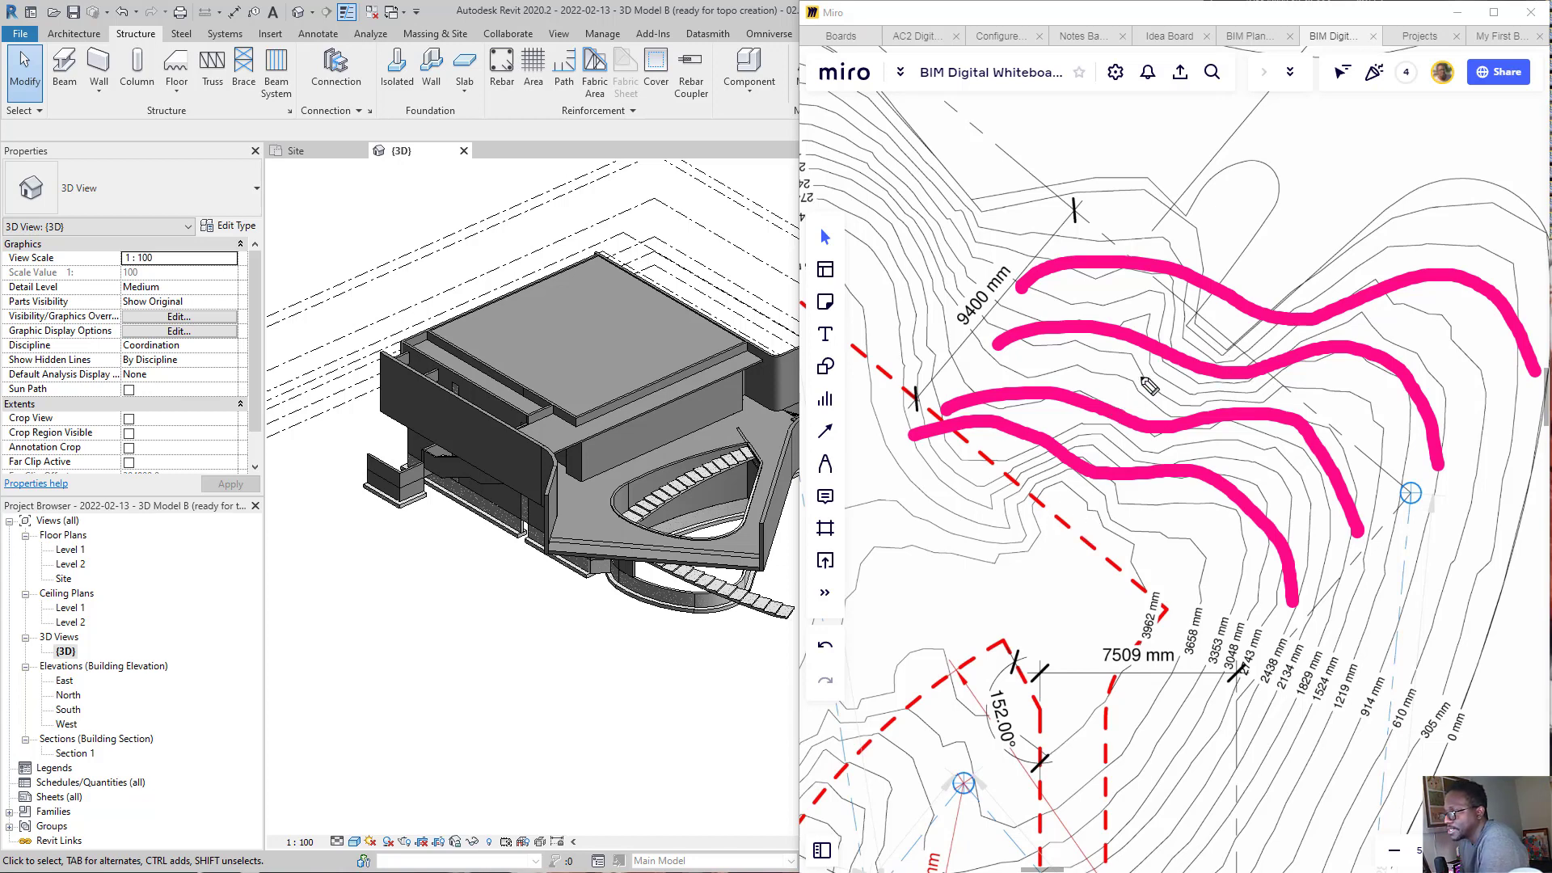
pyautogui.moveTo(1169, 398)
pyautogui.mouseDown()
pyautogui.moveTo(1164, 519)
pyautogui.moveTo(1230, 267)
pyautogui.mouseUp()
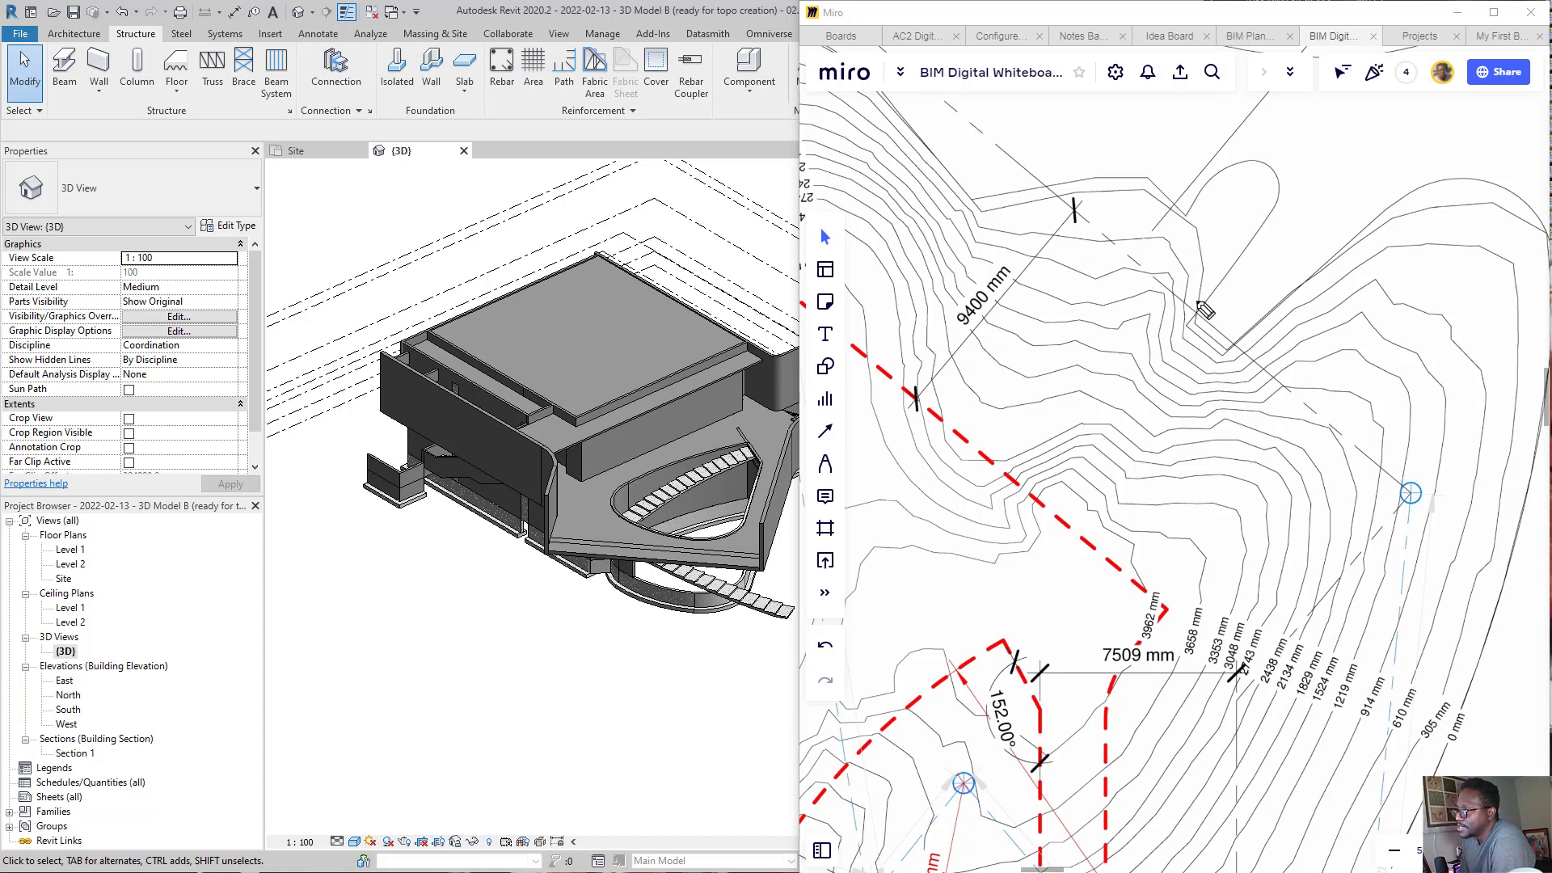
# - Outline the narrow strip of tightly bent contours between the northeastern lobes with thin pink lines, and erase the outline
pyautogui.moveTo(1196, 324); pyautogui.dragTo(1078, 469)
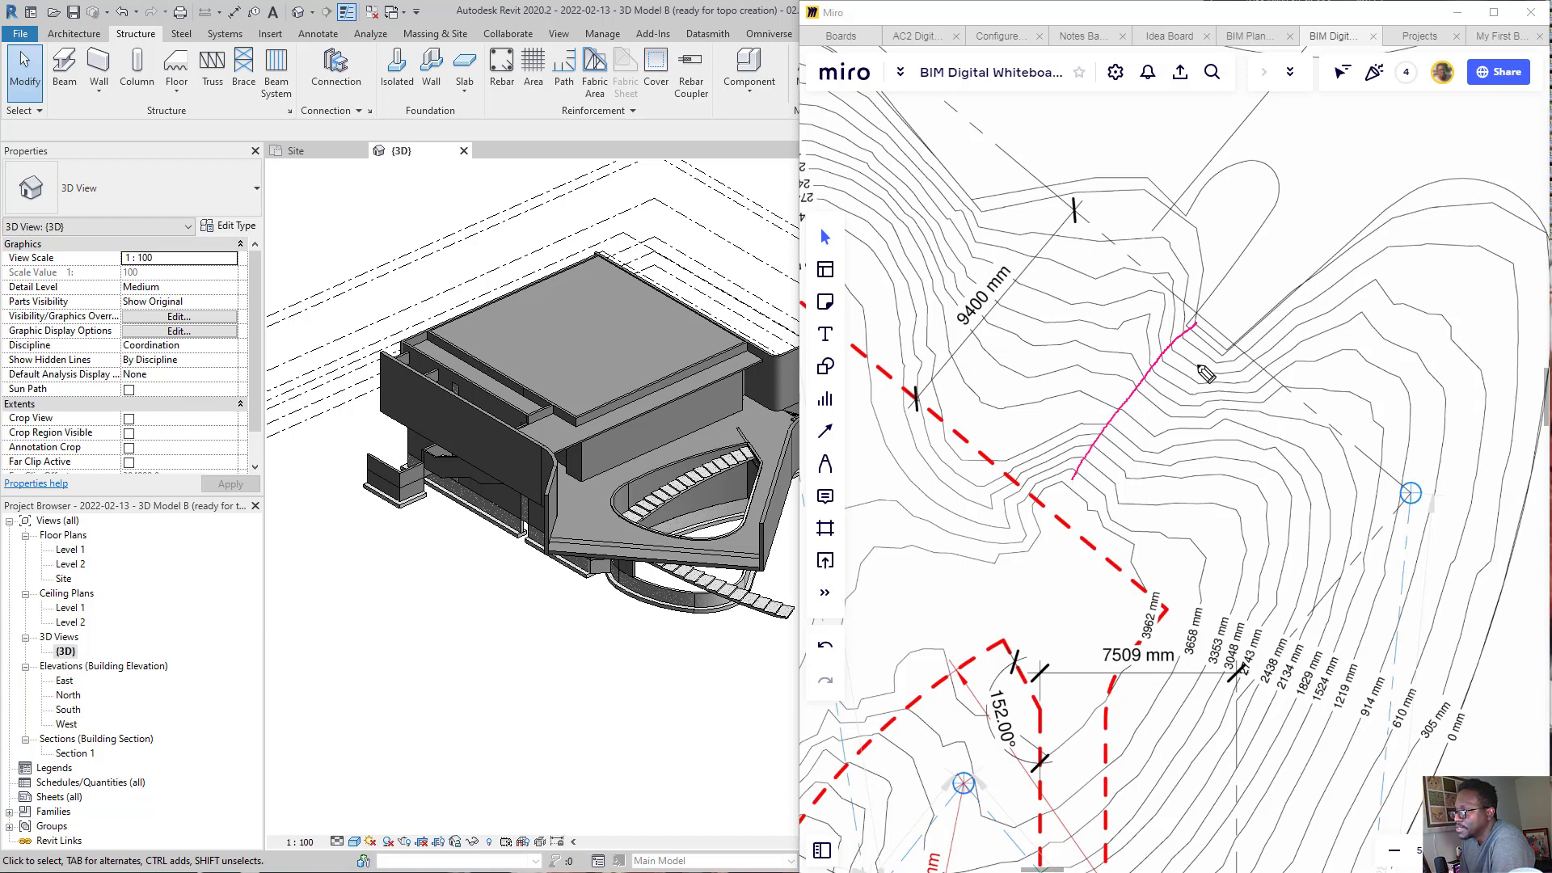
pyautogui.moveTo(1229, 348); pyautogui.dragTo(1091, 504)
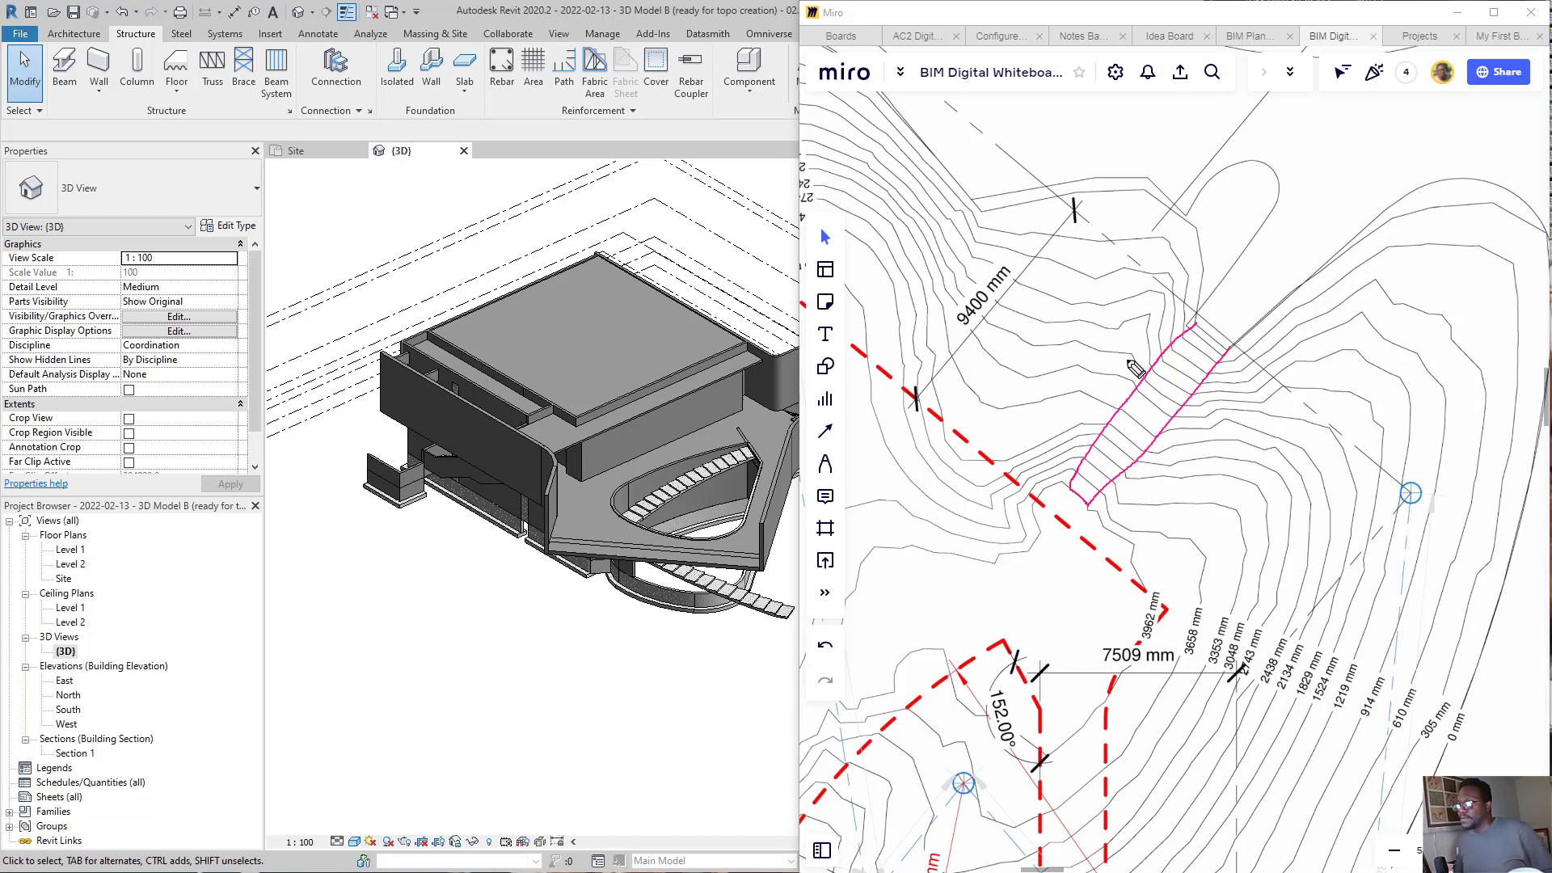
pyautogui.hotkey('shift', 'e')
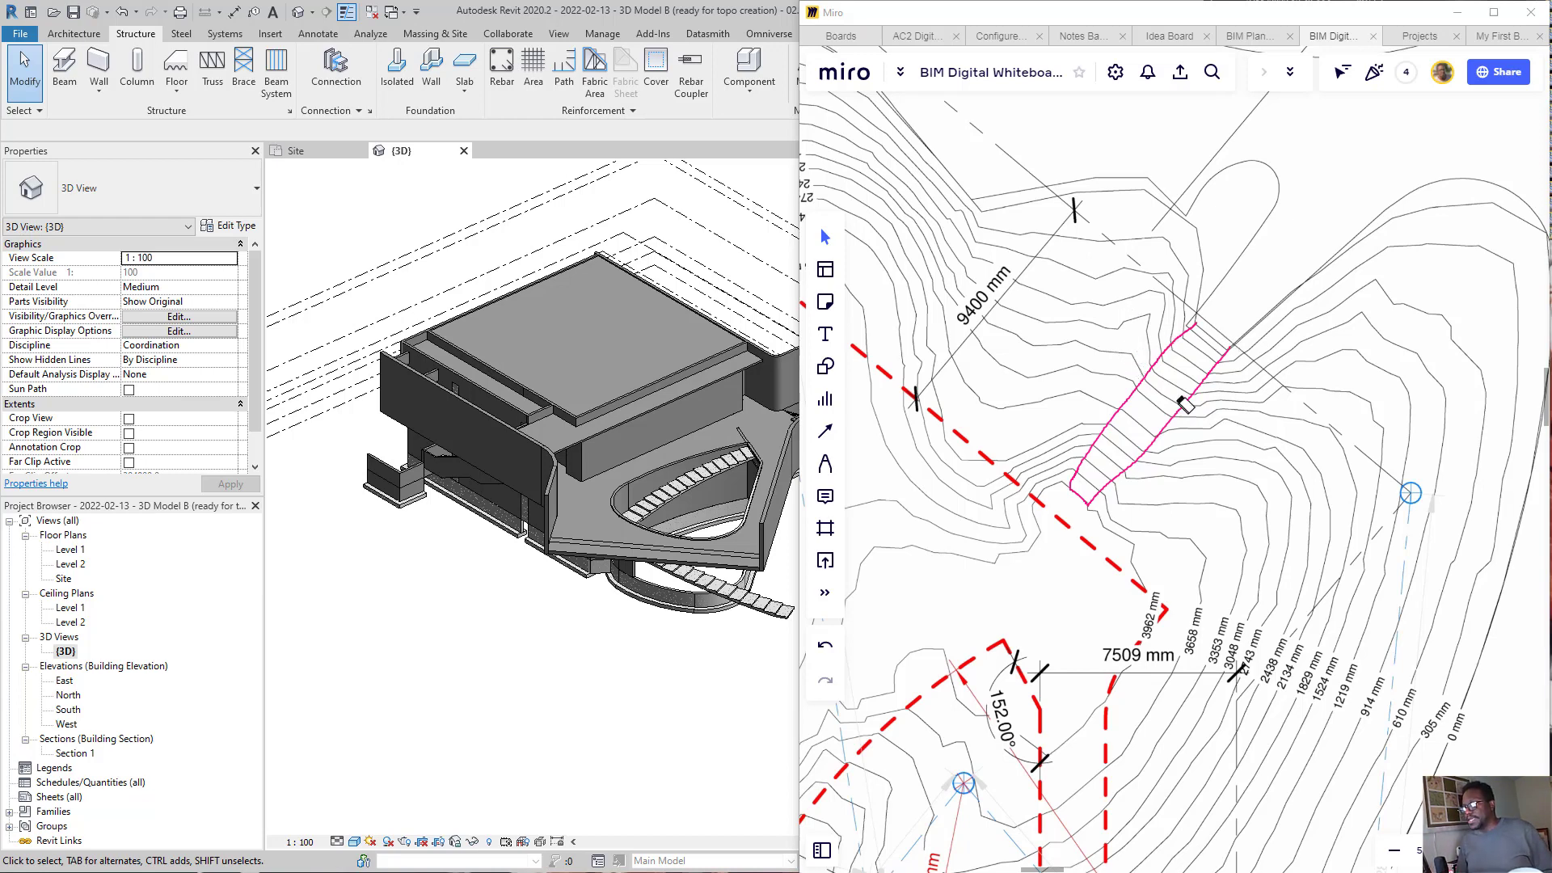
pyautogui.moveTo(1186, 404); pyautogui.dragTo(1222, 492)
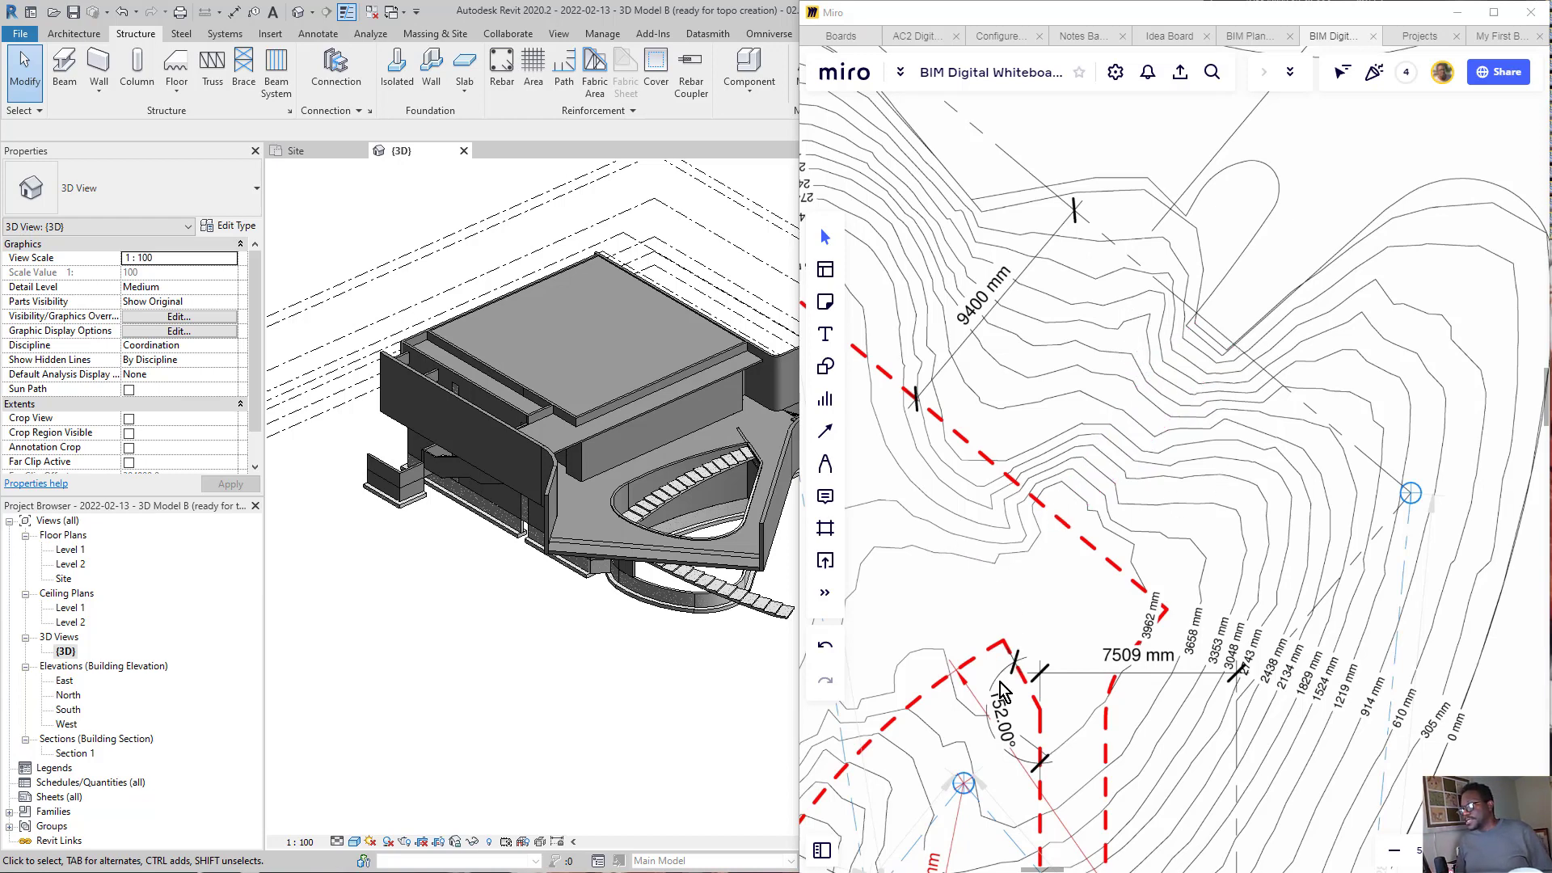
# - Draw a thick pink arrow curving from the site's southeastern side through the rounded dashed outline to its 152.00° corner, and erase it
pyautogui.moveTo(1002, 691); pyautogui.dragTo(1164, 180)
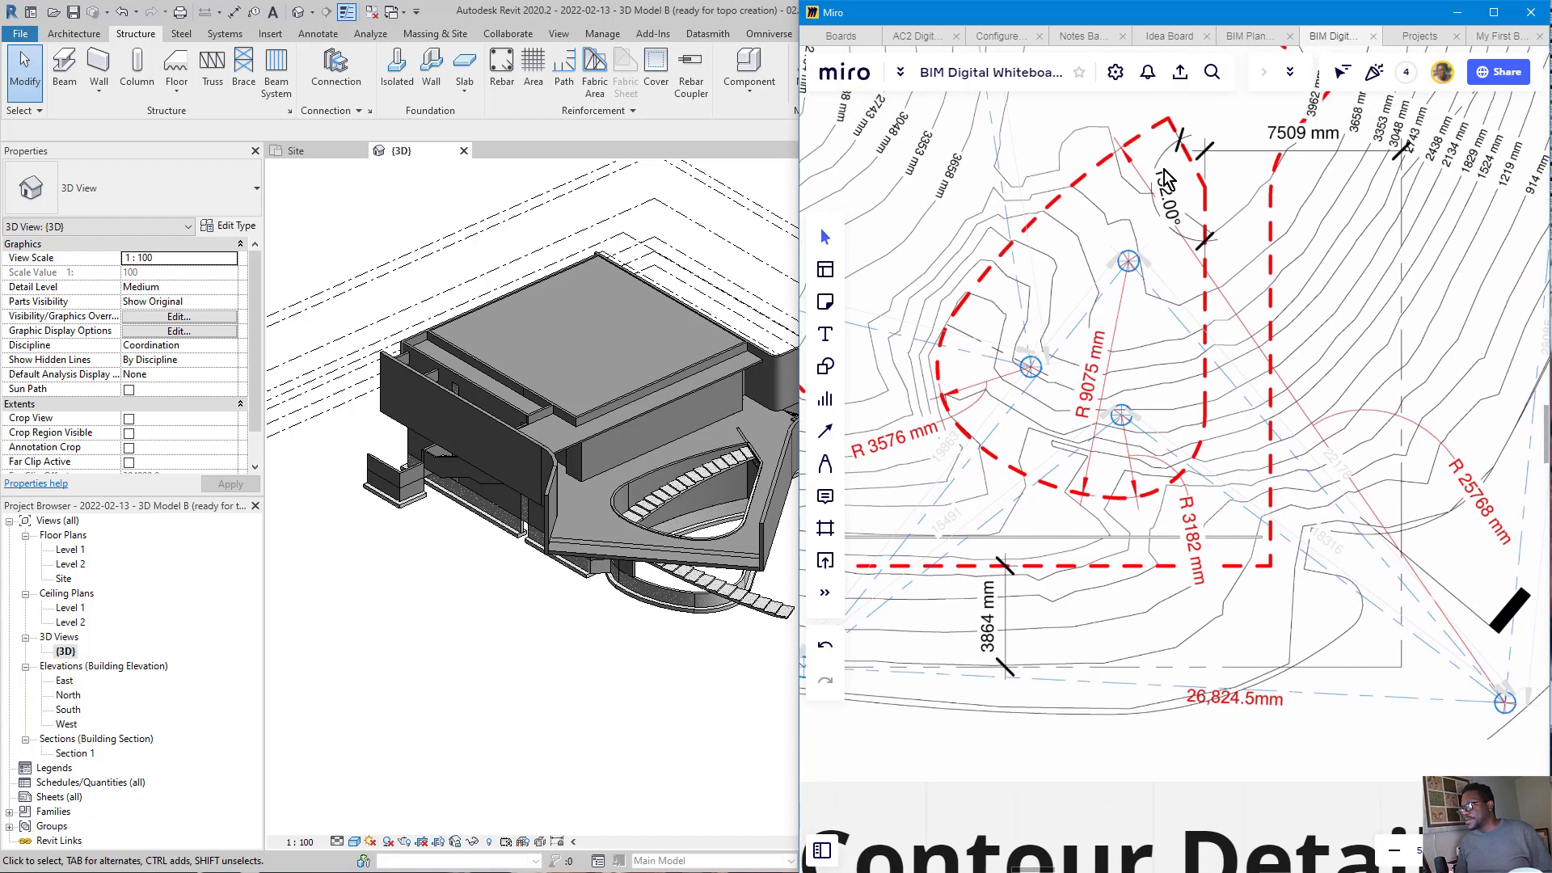
pyautogui.scroll(-2, 1186, 305)
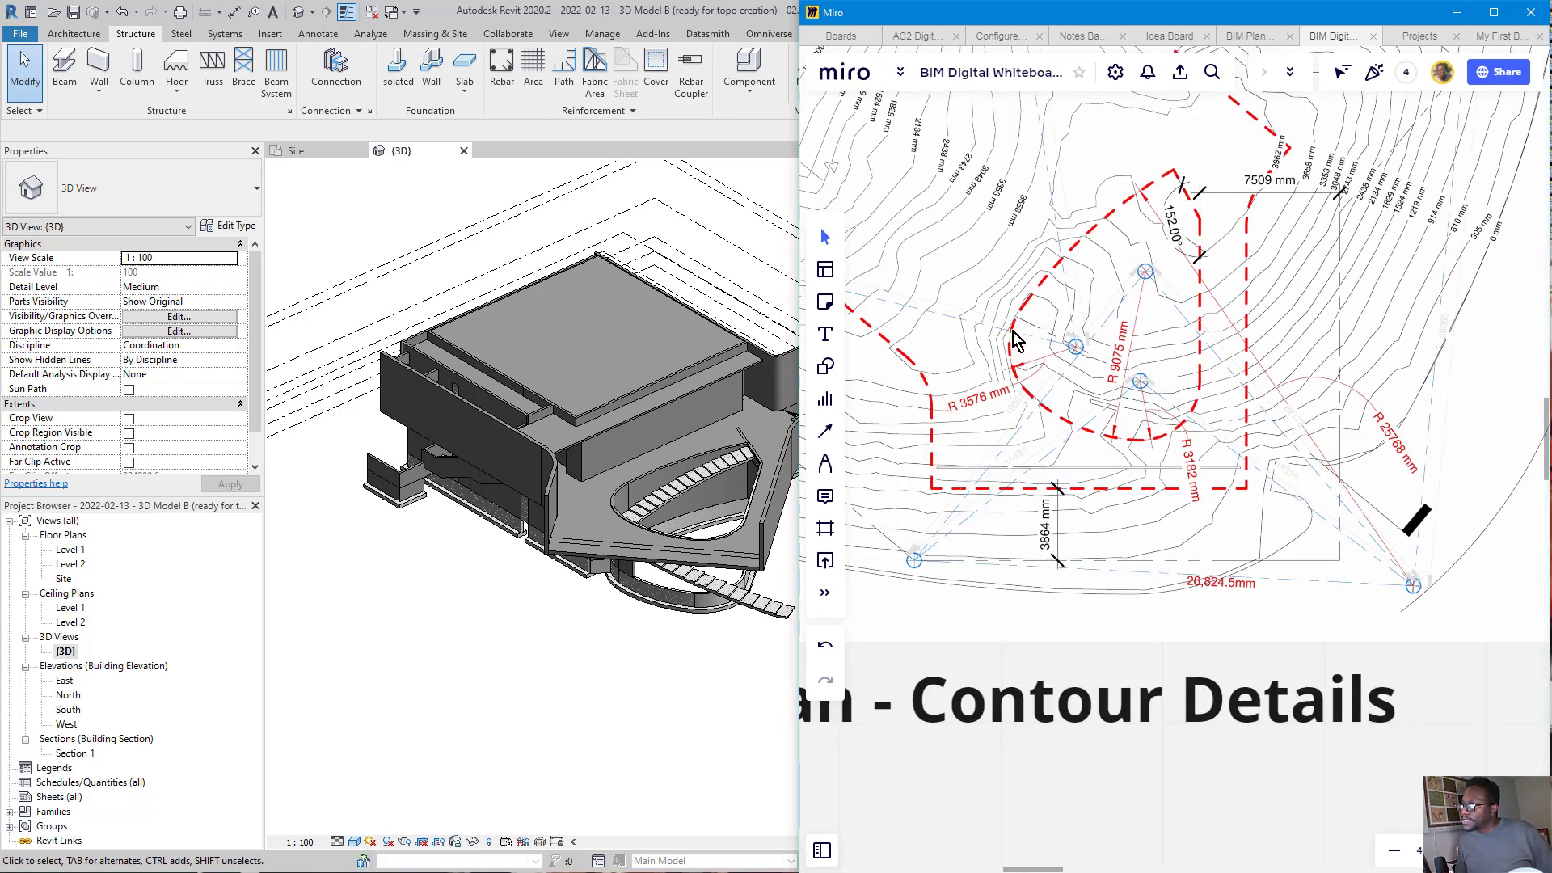
pyautogui.scroll(1, 1033, 341)
pyautogui.moveTo(1138, 367); pyautogui.dragTo(1112, 401, button='middle')
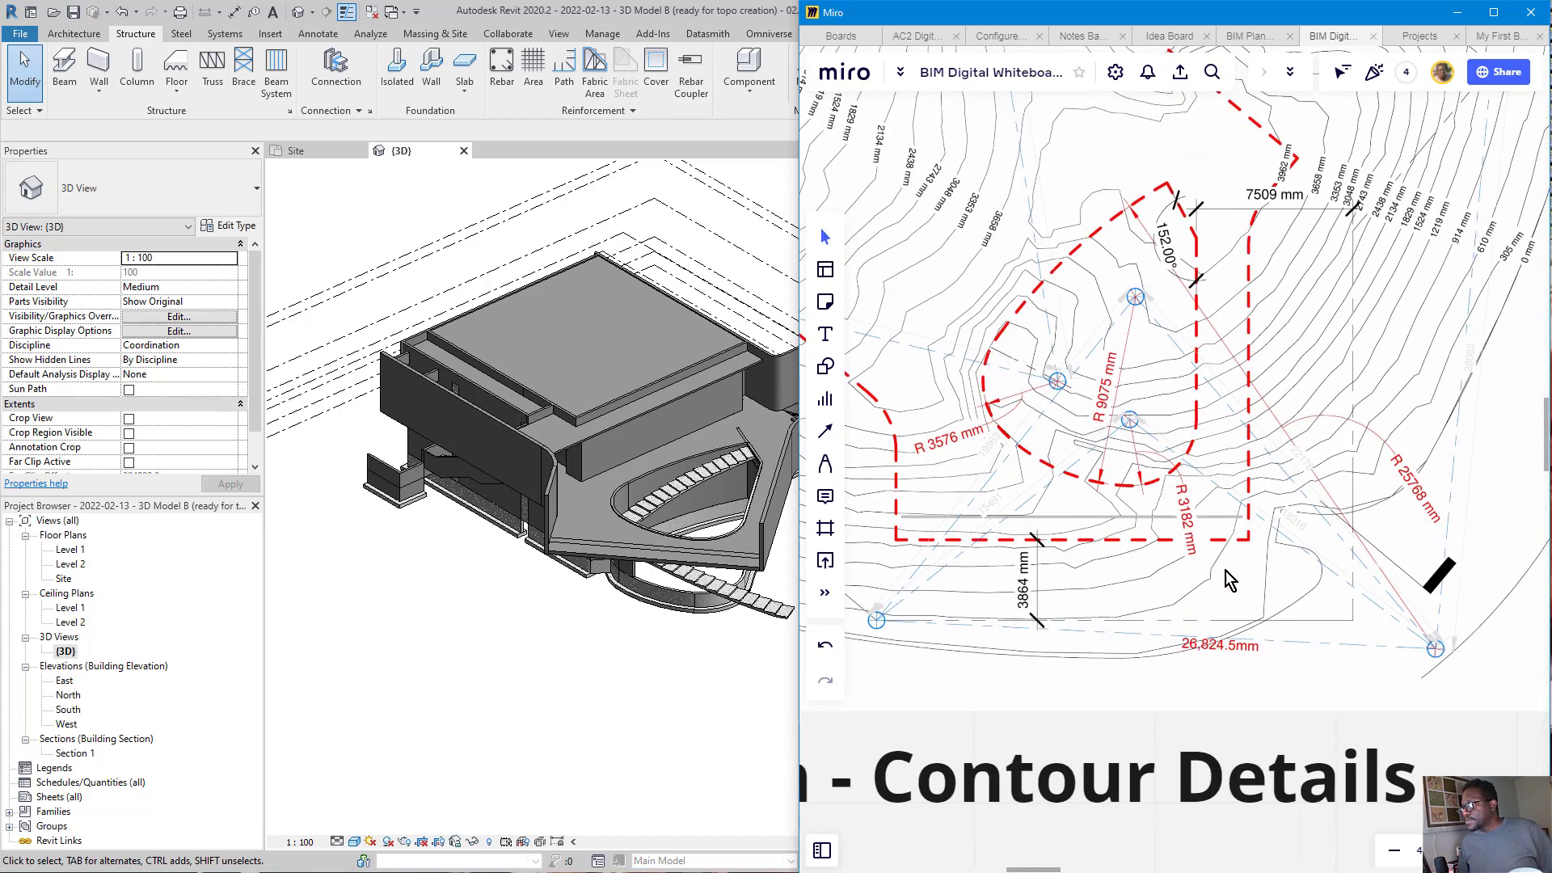
pyautogui.moveTo(1356, 543)
pyautogui.mouseDown()
pyautogui.moveTo(1150, 494)
pyautogui.moveTo(1047, 429)
pyautogui.moveTo(1022, 390)
pyautogui.moveTo(1049, 312)
pyautogui.moveTo(1113, 250)
pyautogui.mouseUp()
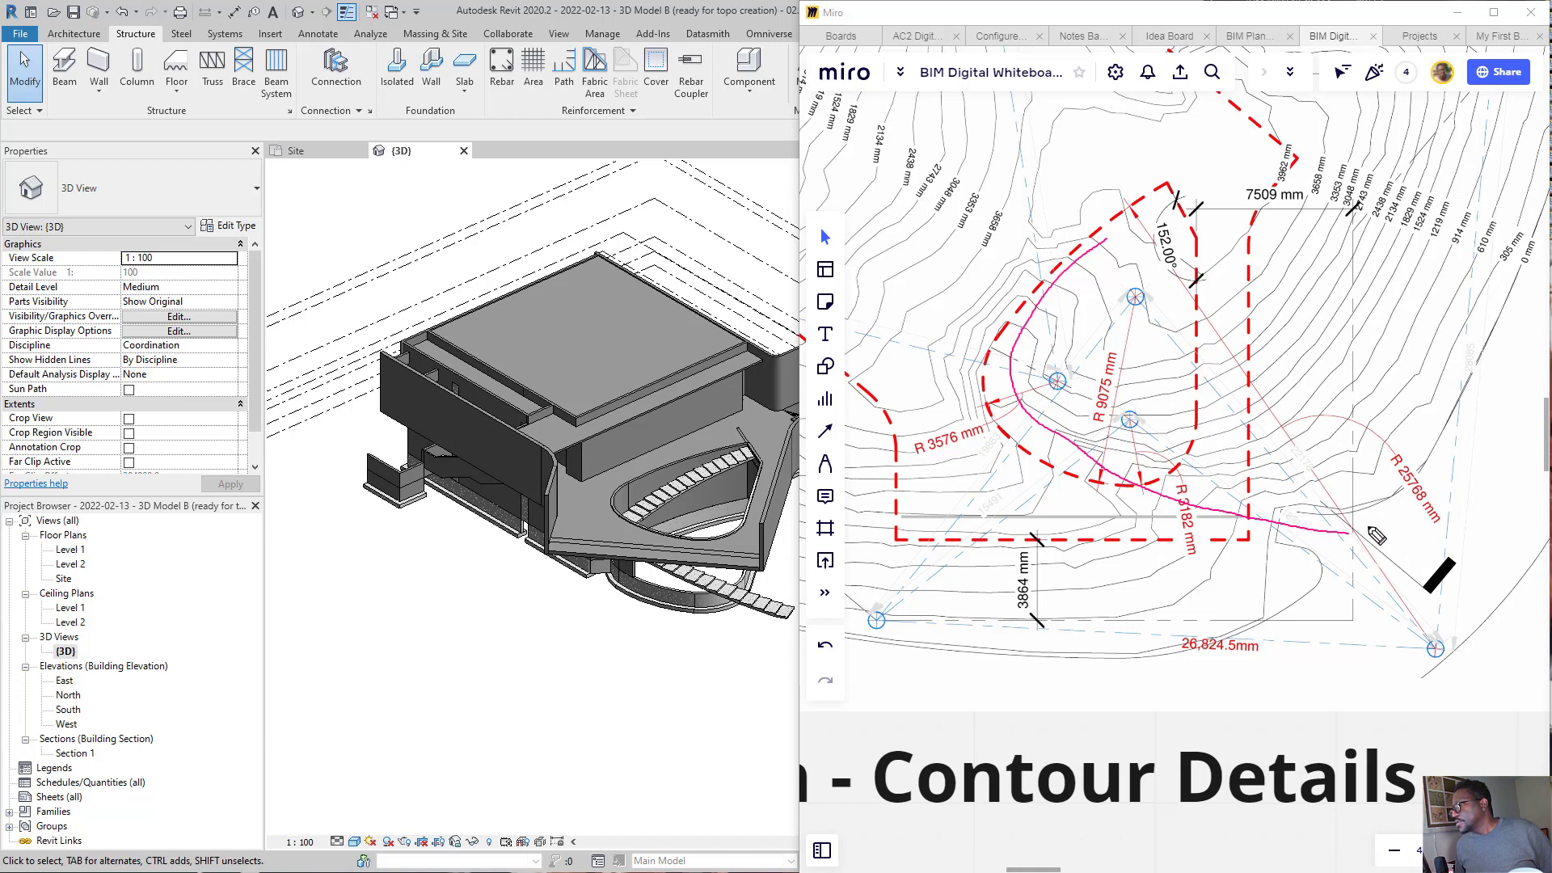
pyautogui.moveTo(1374, 527)
pyautogui.mouseDown()
pyautogui.moveTo(1139, 495)
pyautogui.moveTo(1053, 445)
pyautogui.moveTo(1025, 392)
pyautogui.moveTo(1058, 316)
pyautogui.moveTo(1124, 251)
pyautogui.moveTo(1075, 257)
pyautogui.mouseUp()
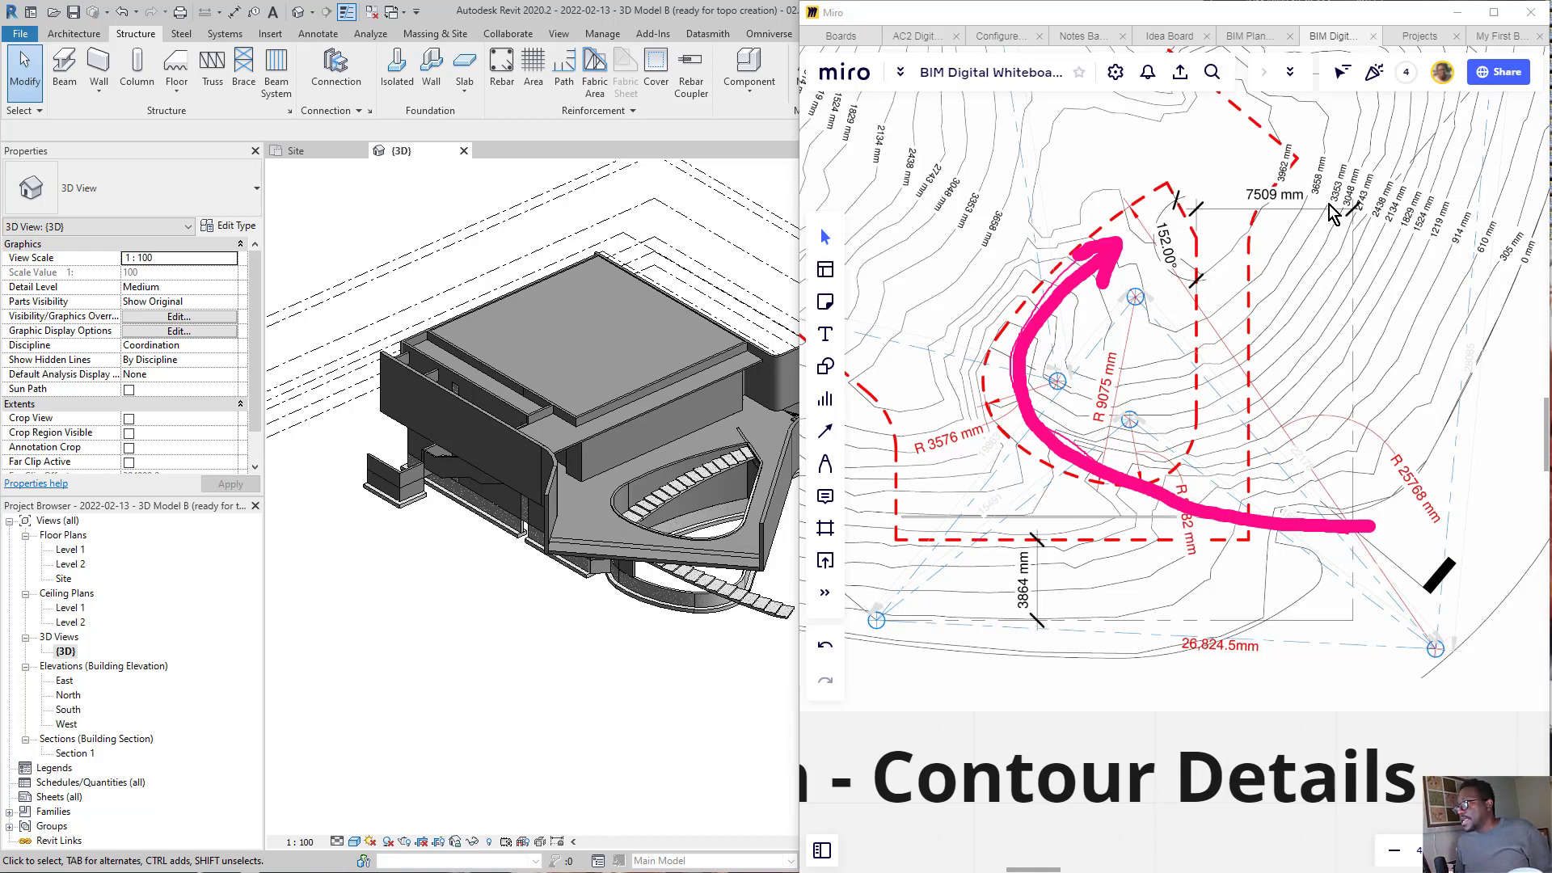
pyautogui.hotkey('ctrl', 'shift', '4')
pyautogui.hotkey('ctrl', 'shift', '7')
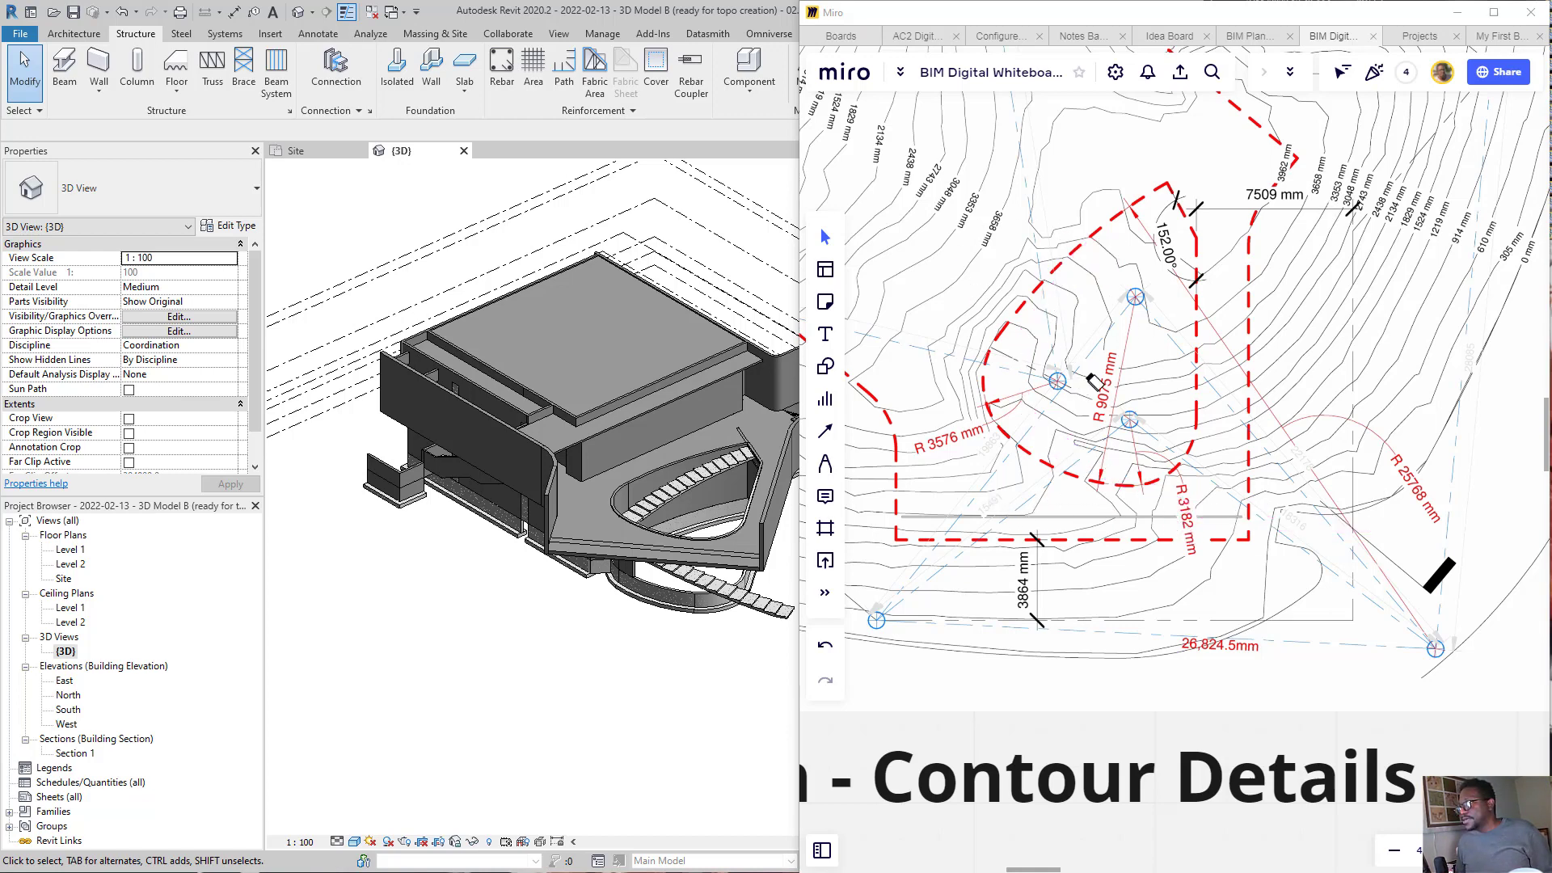
# - Switch from the site plan whiteboard to Revit and open the Site floor plan
pyautogui.scroll(-3, 1140, 347)
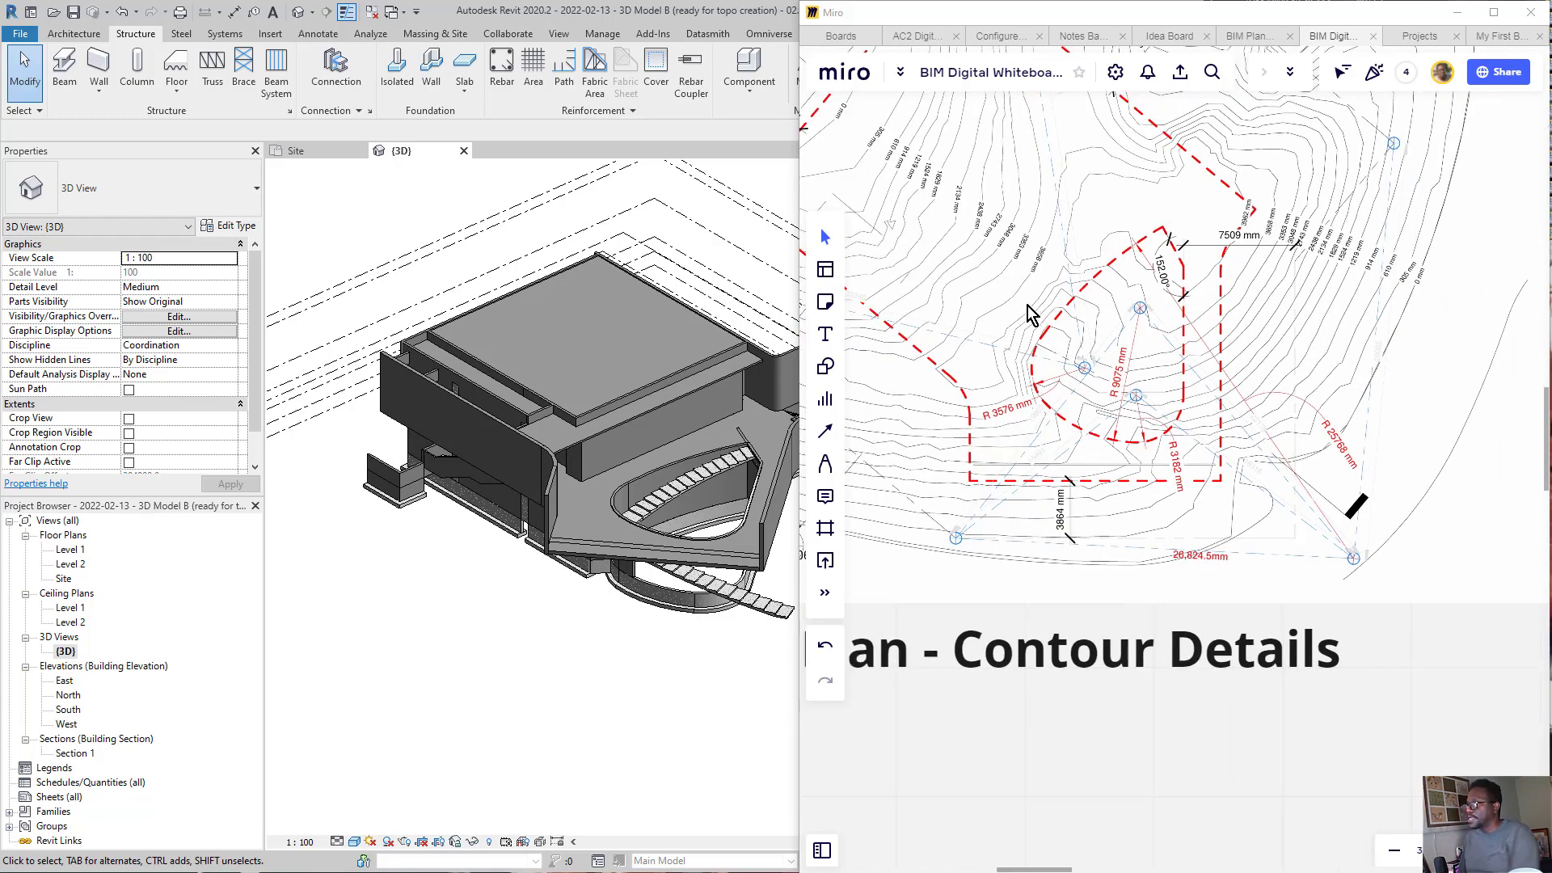
pyautogui.scroll(-3, 1285, 351)
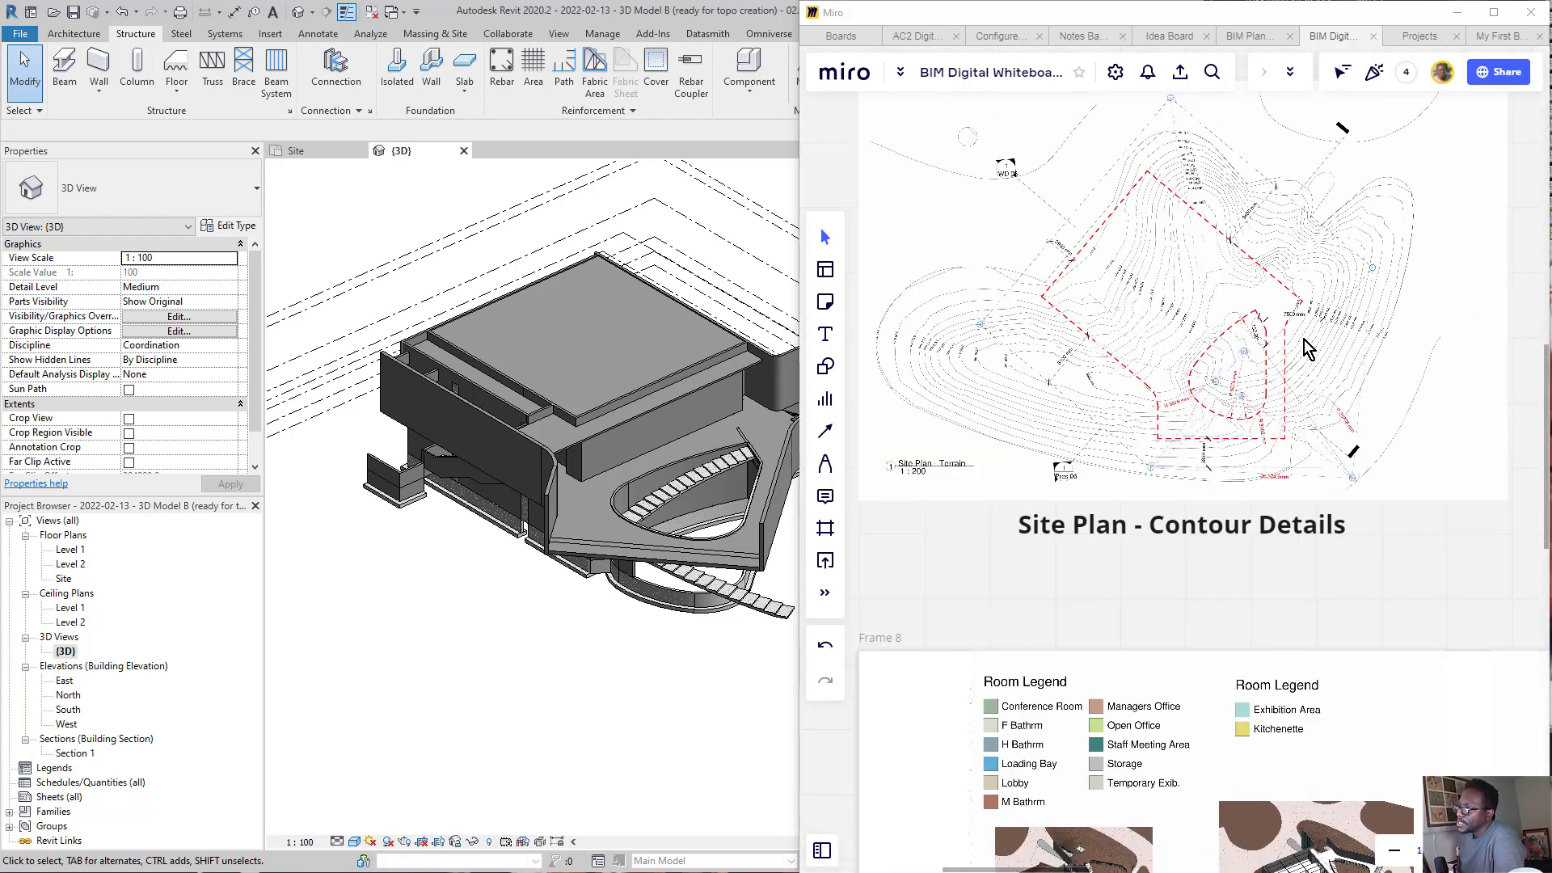
pyautogui.scroll(2, 1311, 347)
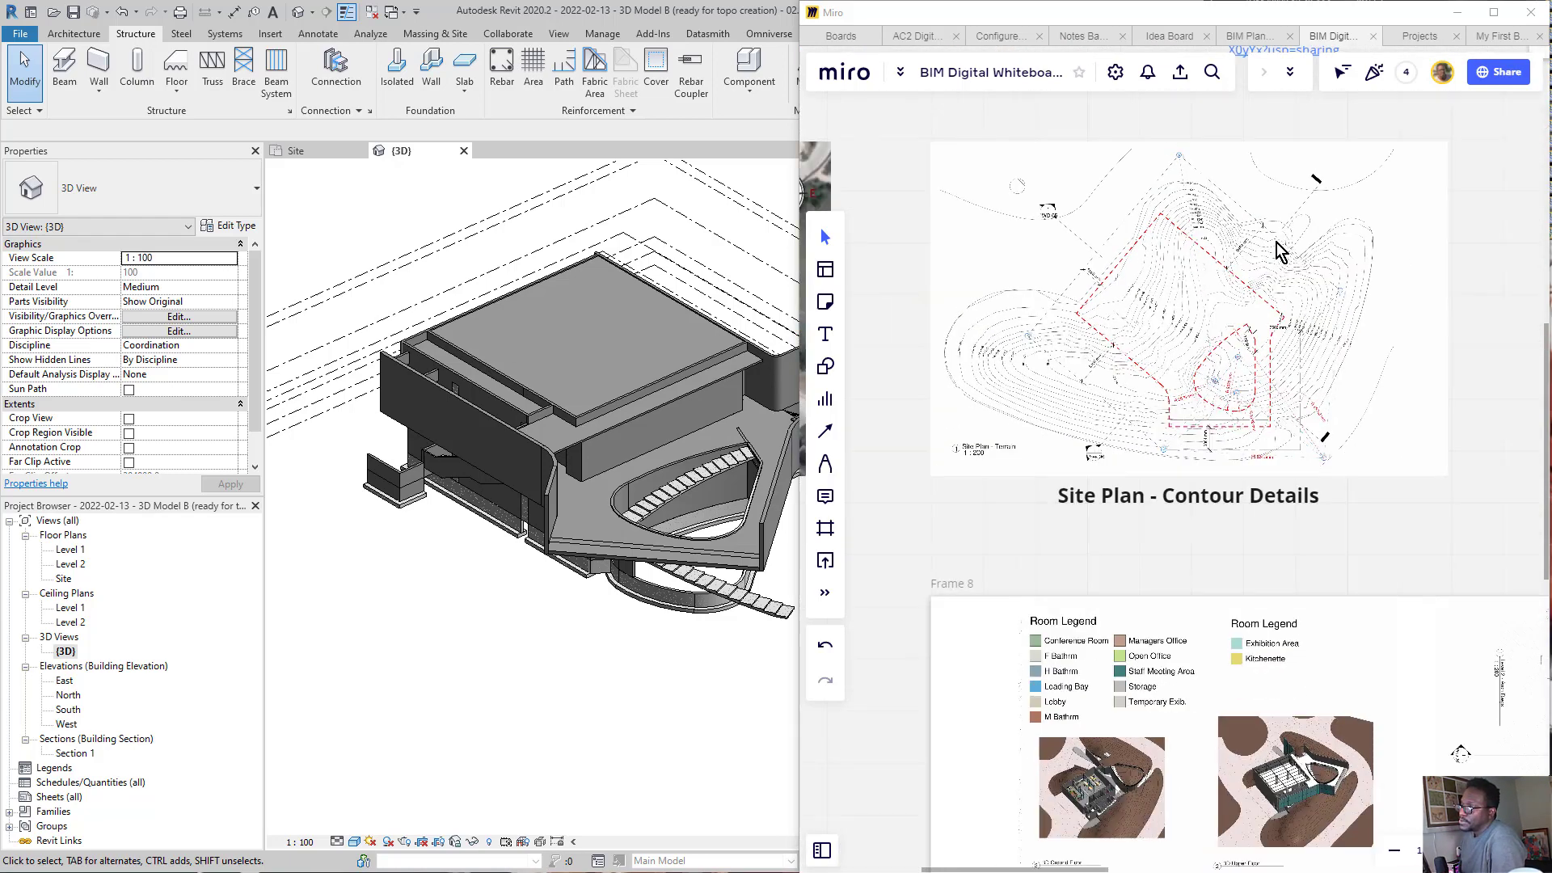
pyautogui.scroll(3, 1283, 257)
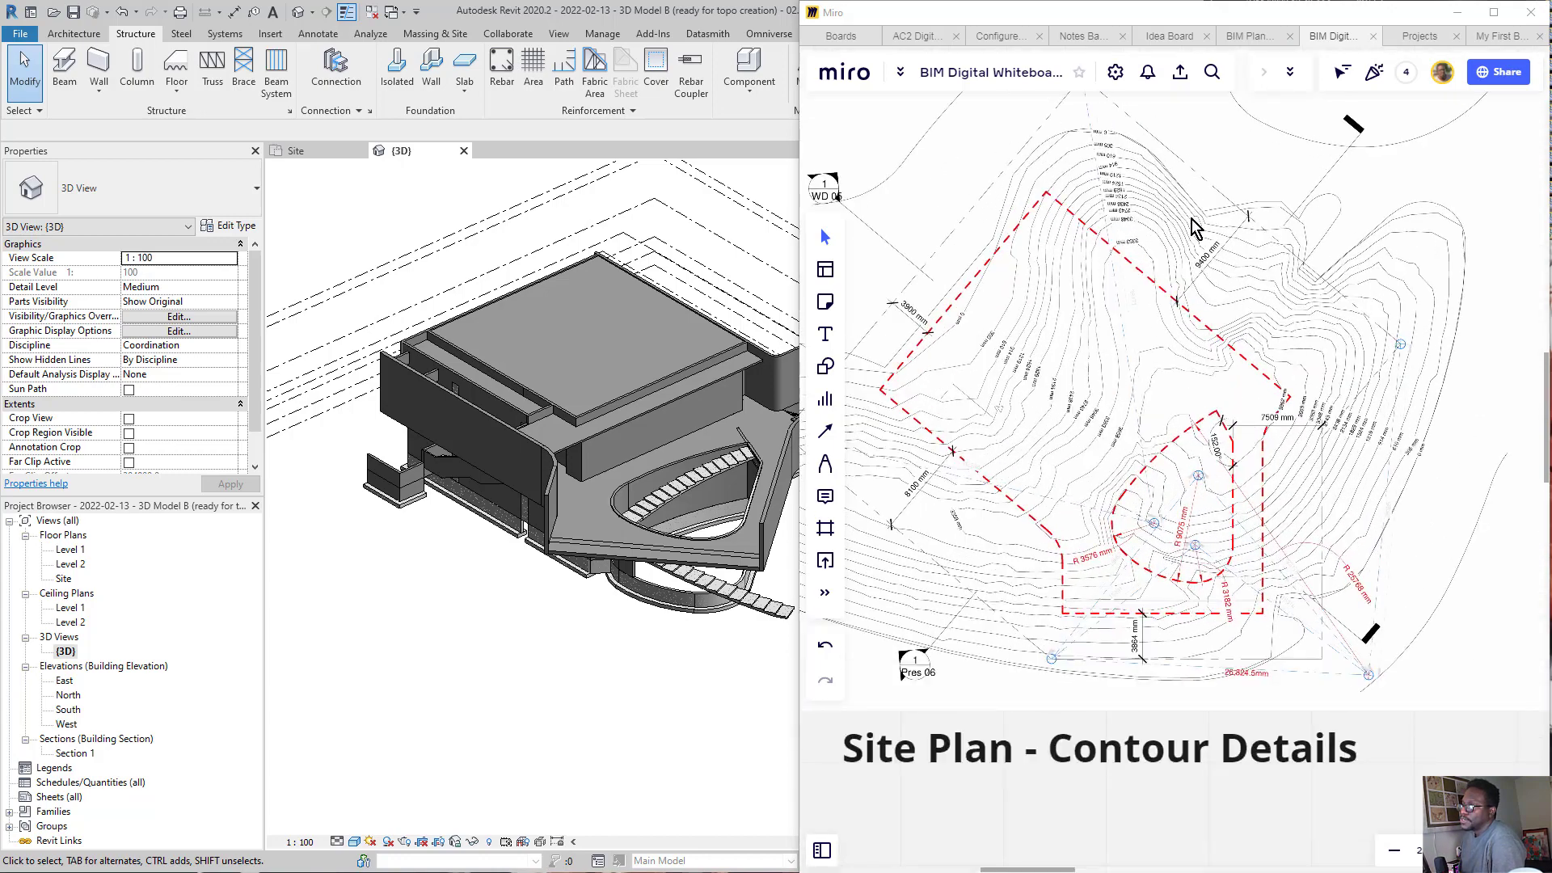
pyautogui.scroll(-2, 1385, 299)
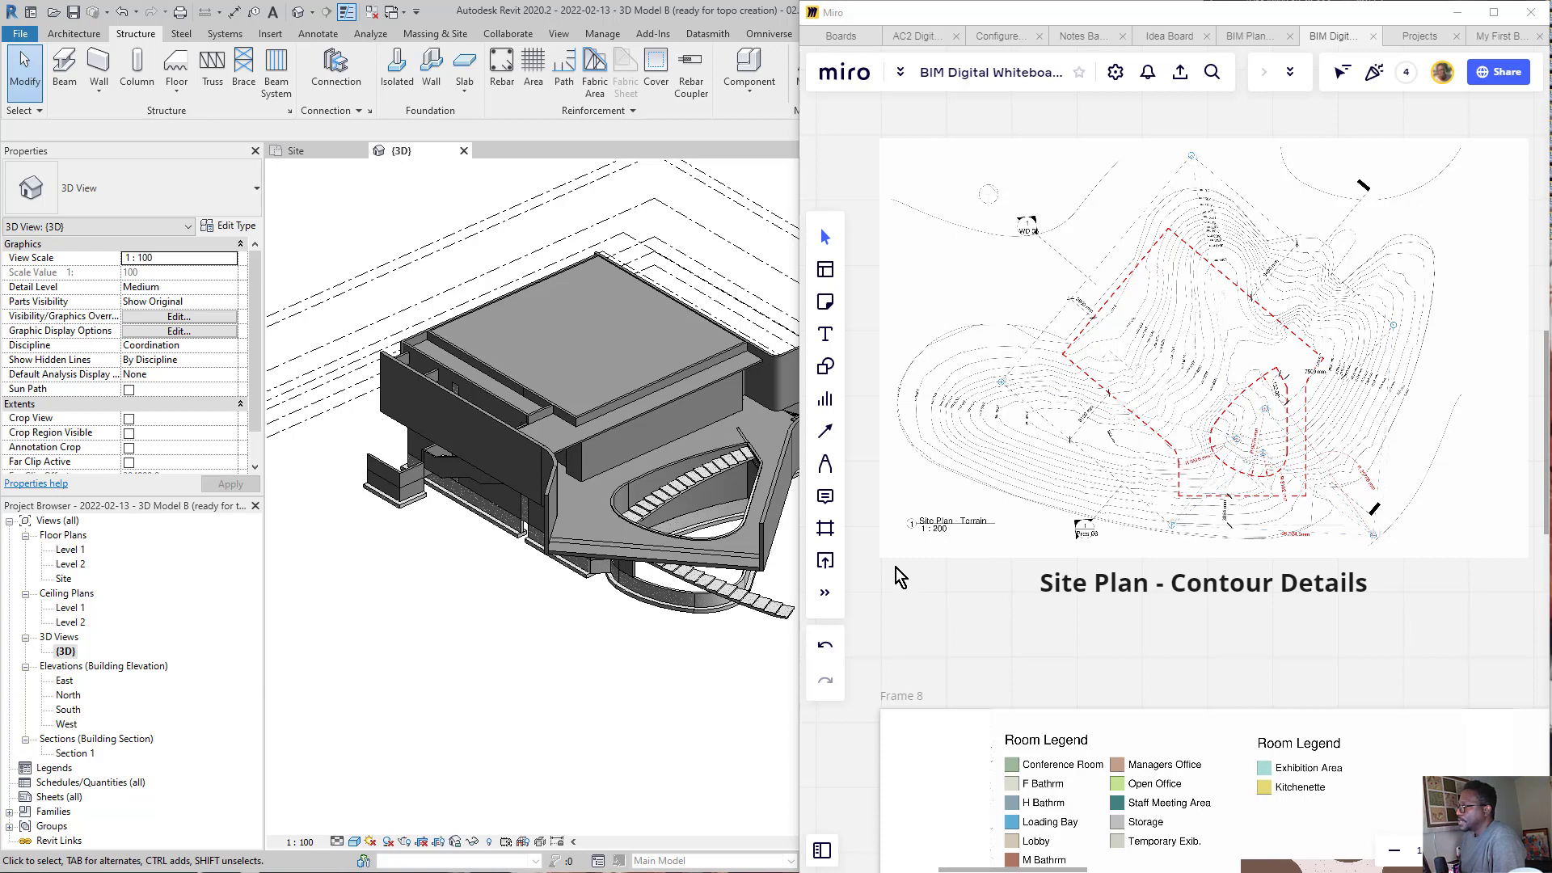
pyautogui.click(596, 684)
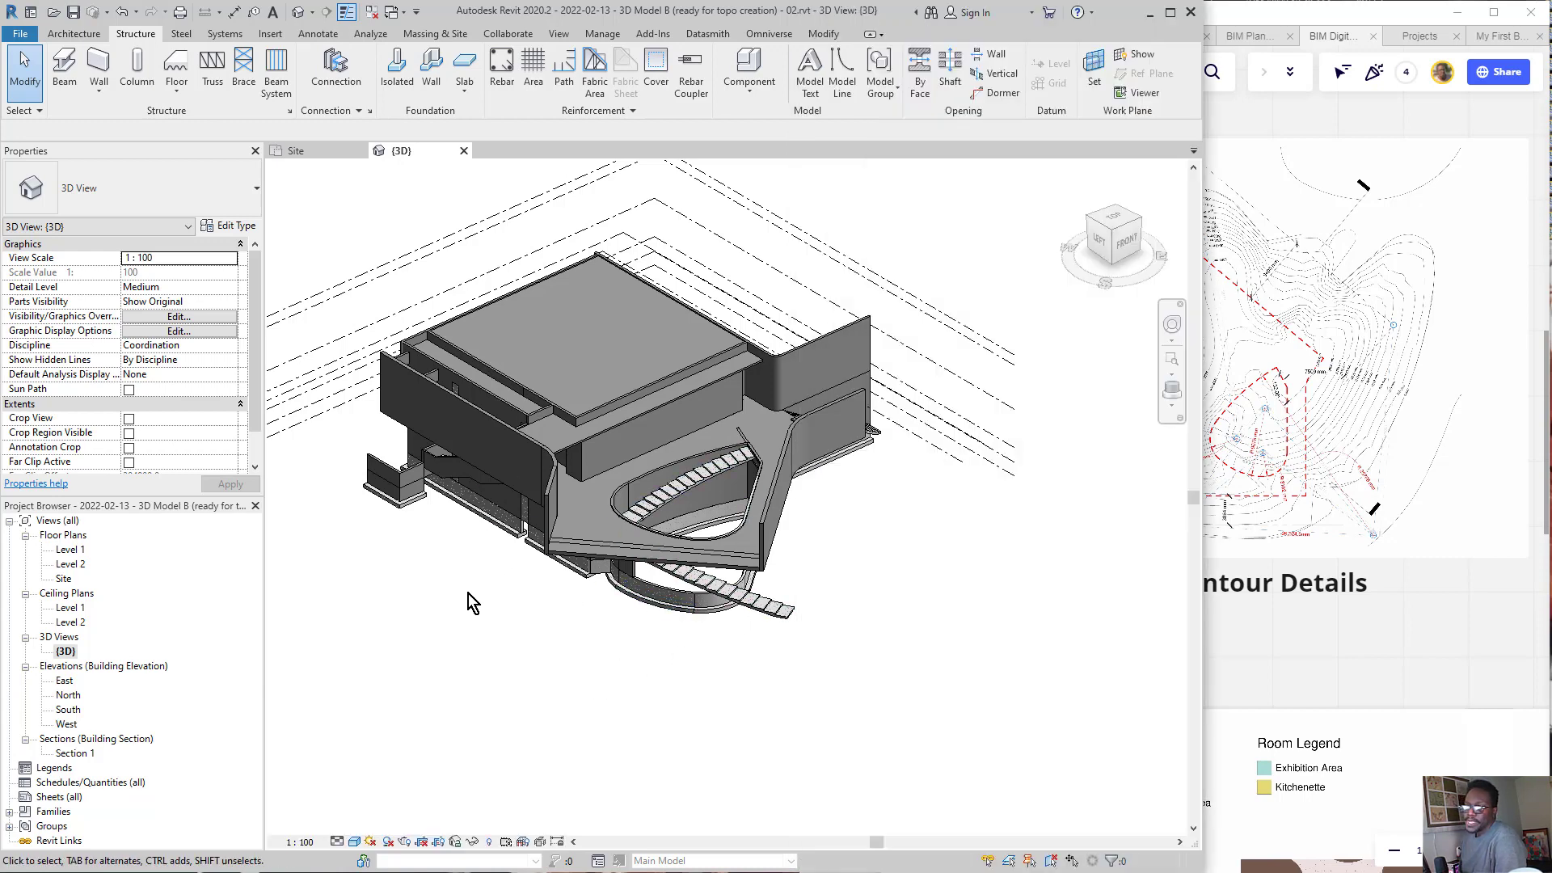
pyautogui.doubleClick(65, 579)
pyautogui.scroll(-3, 710, 444)
pyautogui.scroll(2, 799, 420)
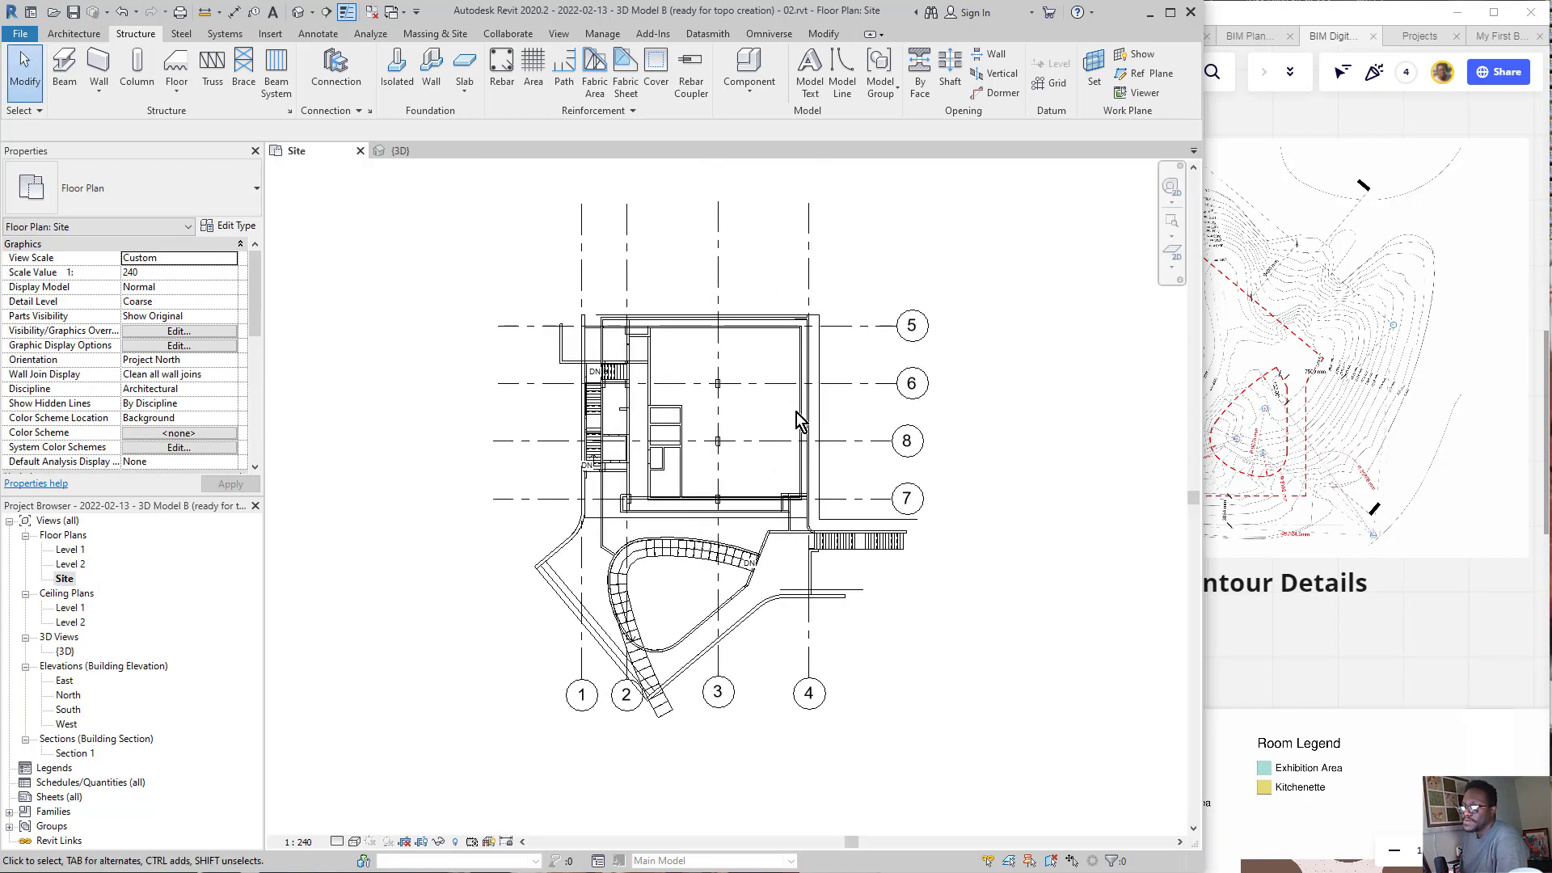
# - Set the Site floor plan's orientation to True North
pyautogui.moveTo(799, 421); pyautogui.dragTo(716, 420, button='middle')
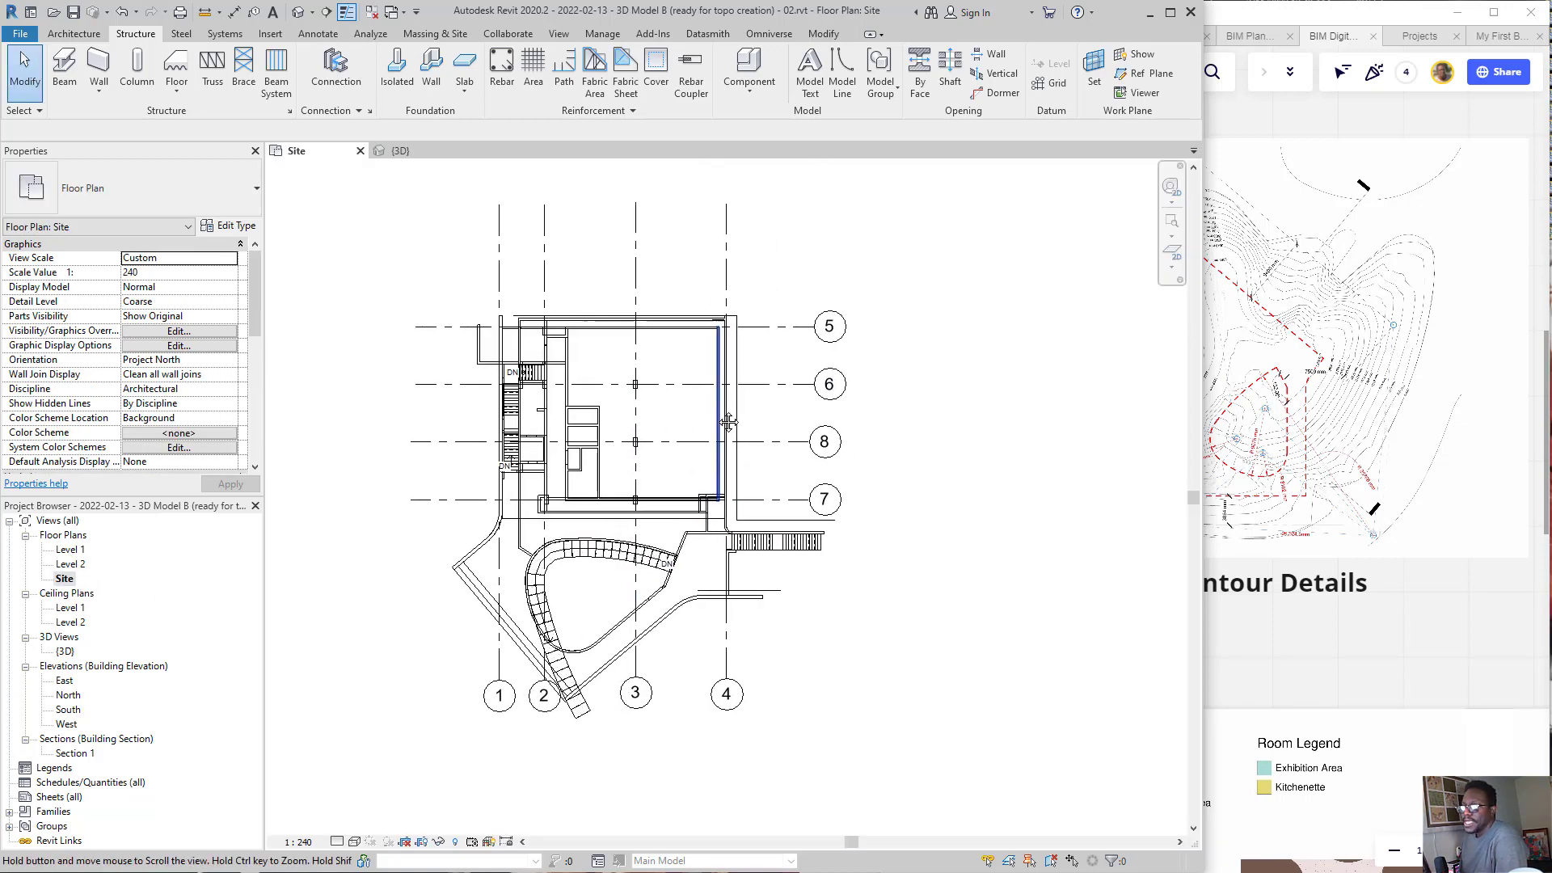
pyautogui.click(230, 360)
pyautogui.click(176, 387)
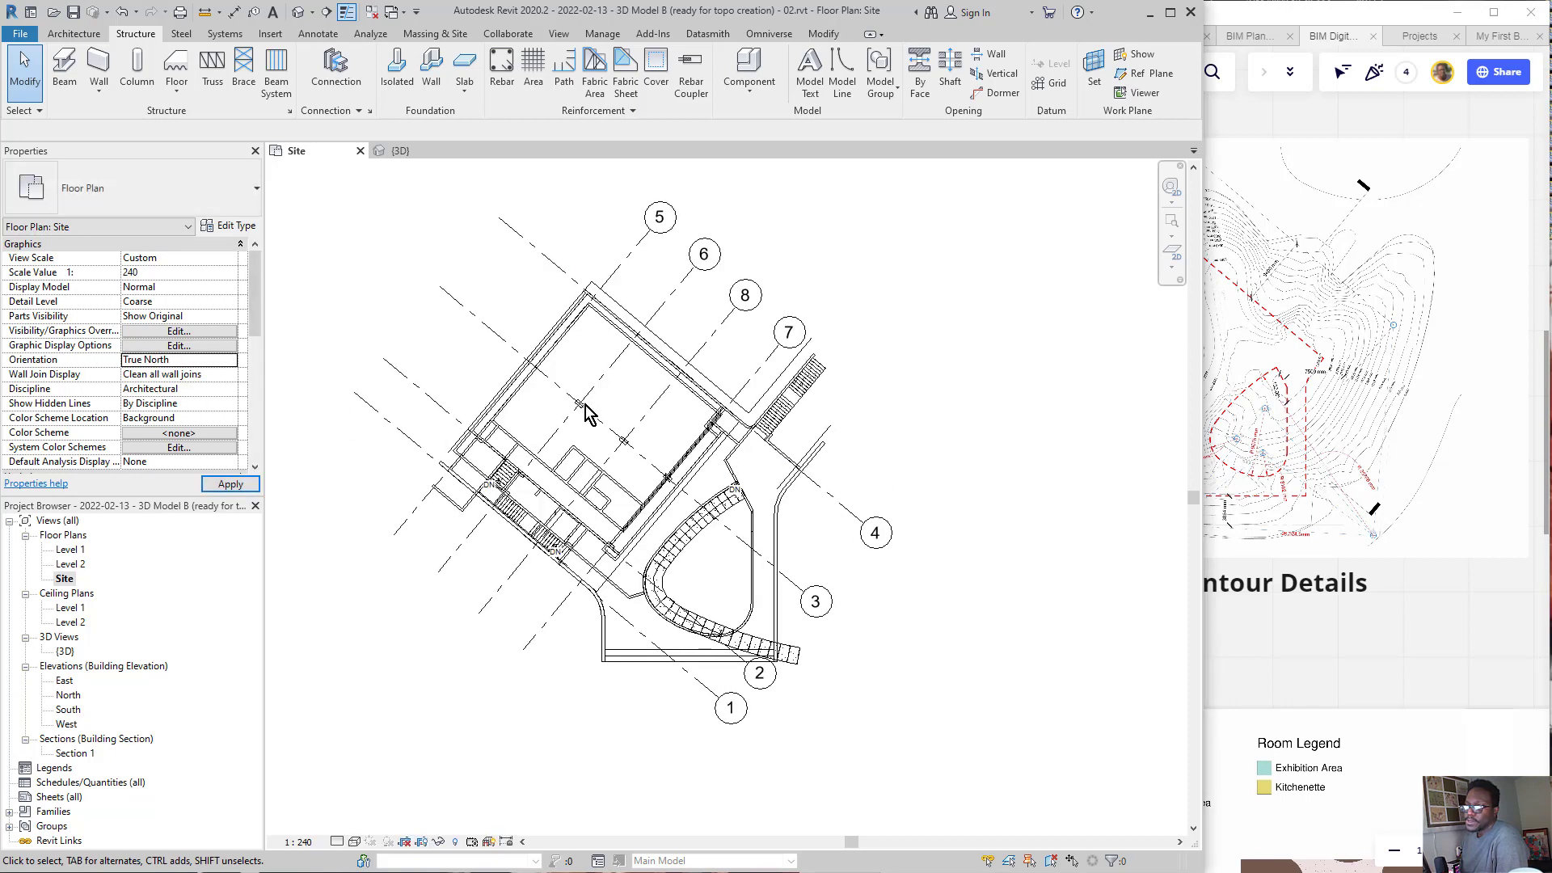
pyautogui.scroll(-2, 849, 493)
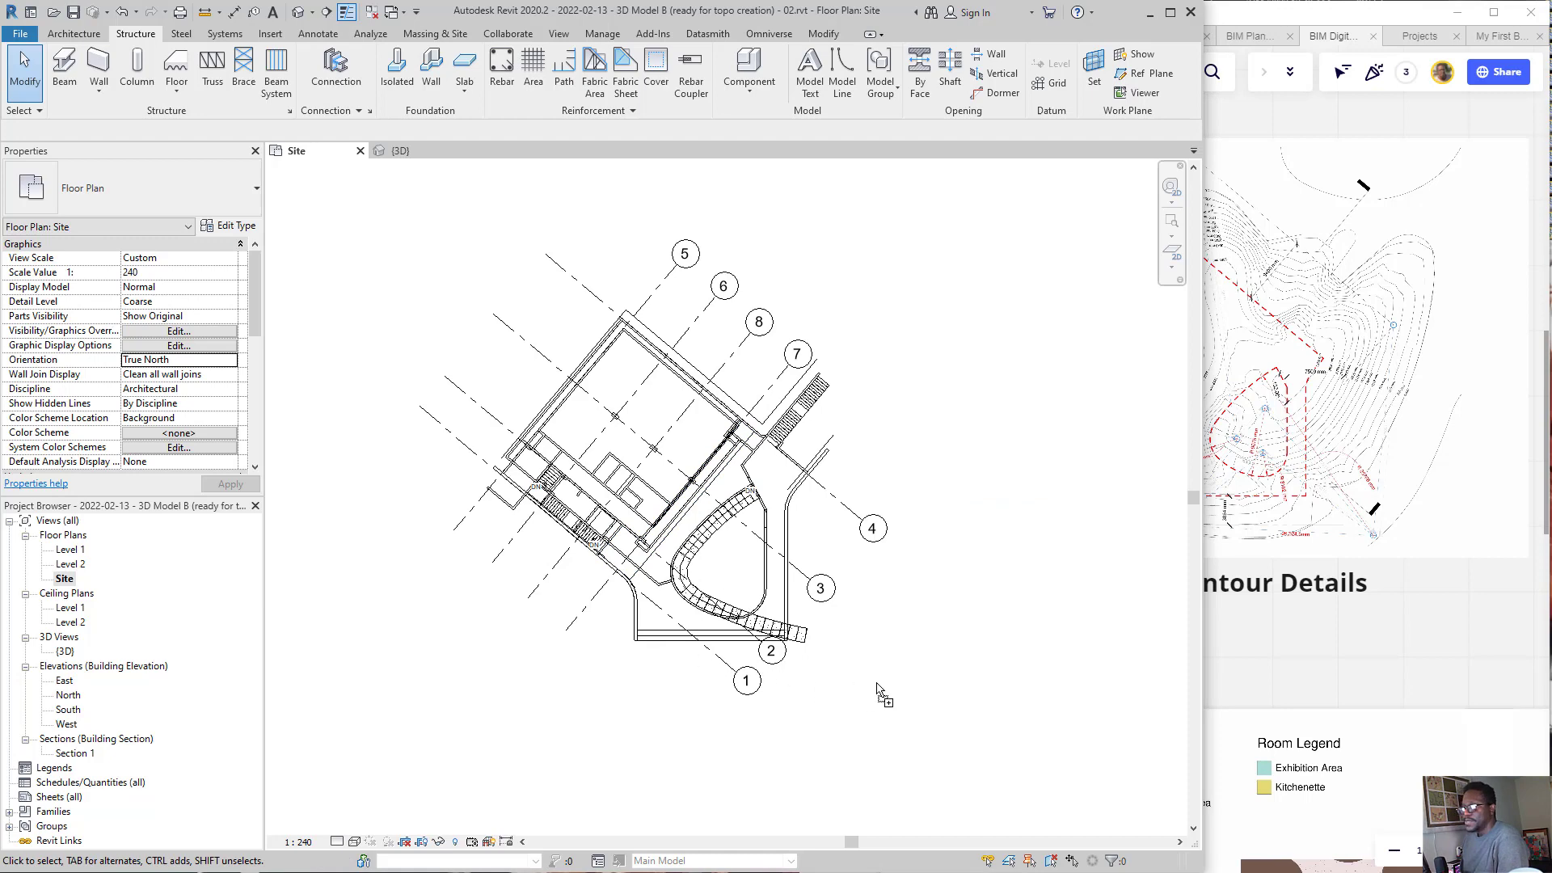
# - Paste the site plan image, 02 Site Plan (building footprint).jpg, into the Site floor plan and place it over the building model
pyautogui.hotkey('ctrl', 'v')
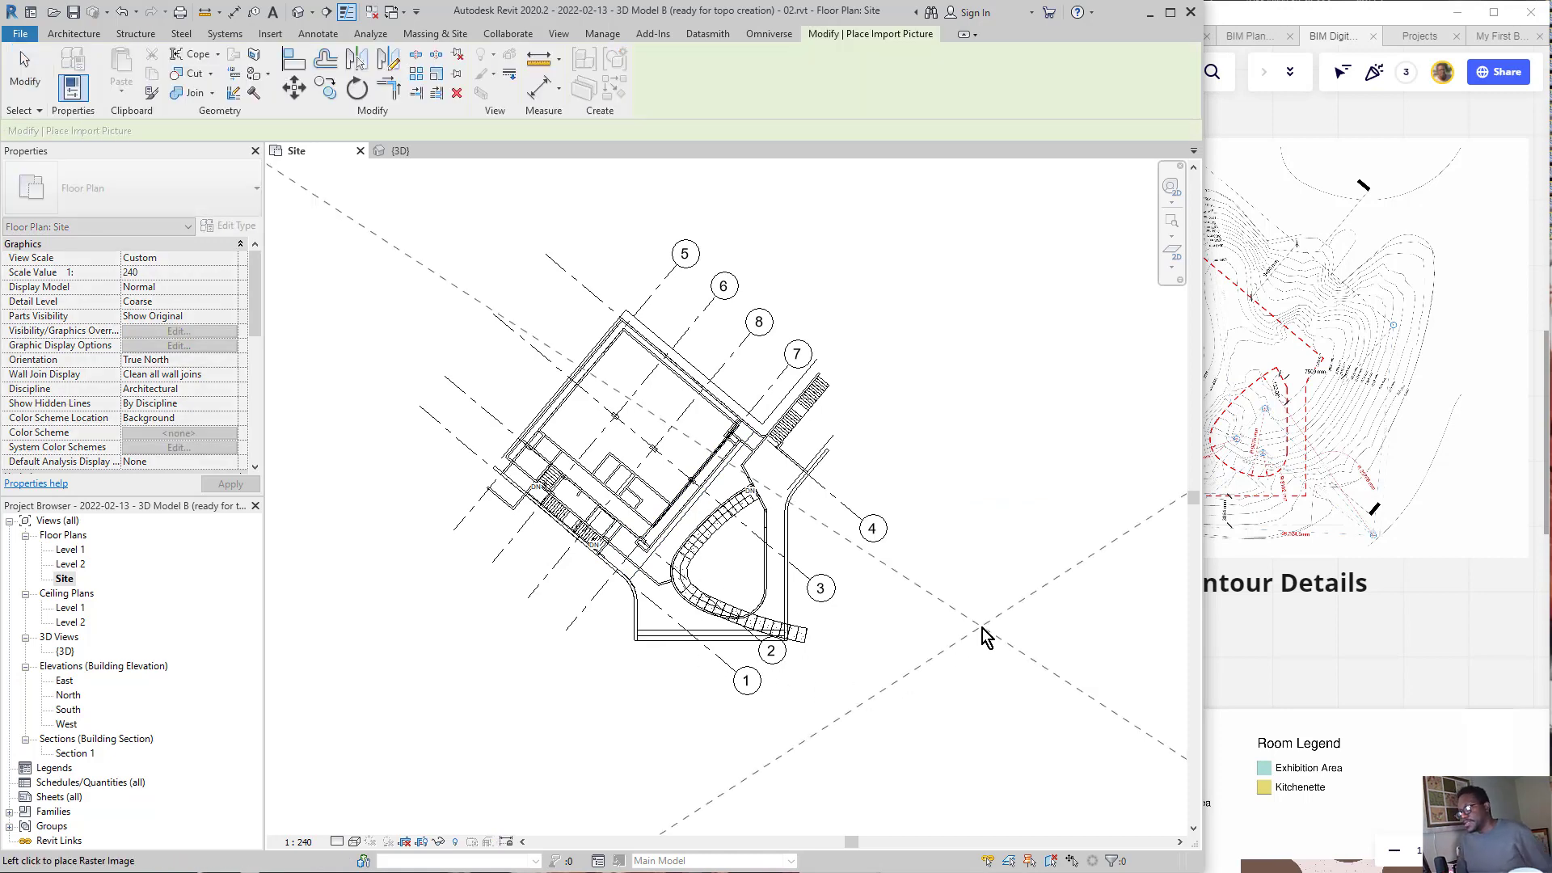
pyautogui.click(985, 607)
pyautogui.click(845, 589)
pyautogui.scroll(-5, 840, 578)
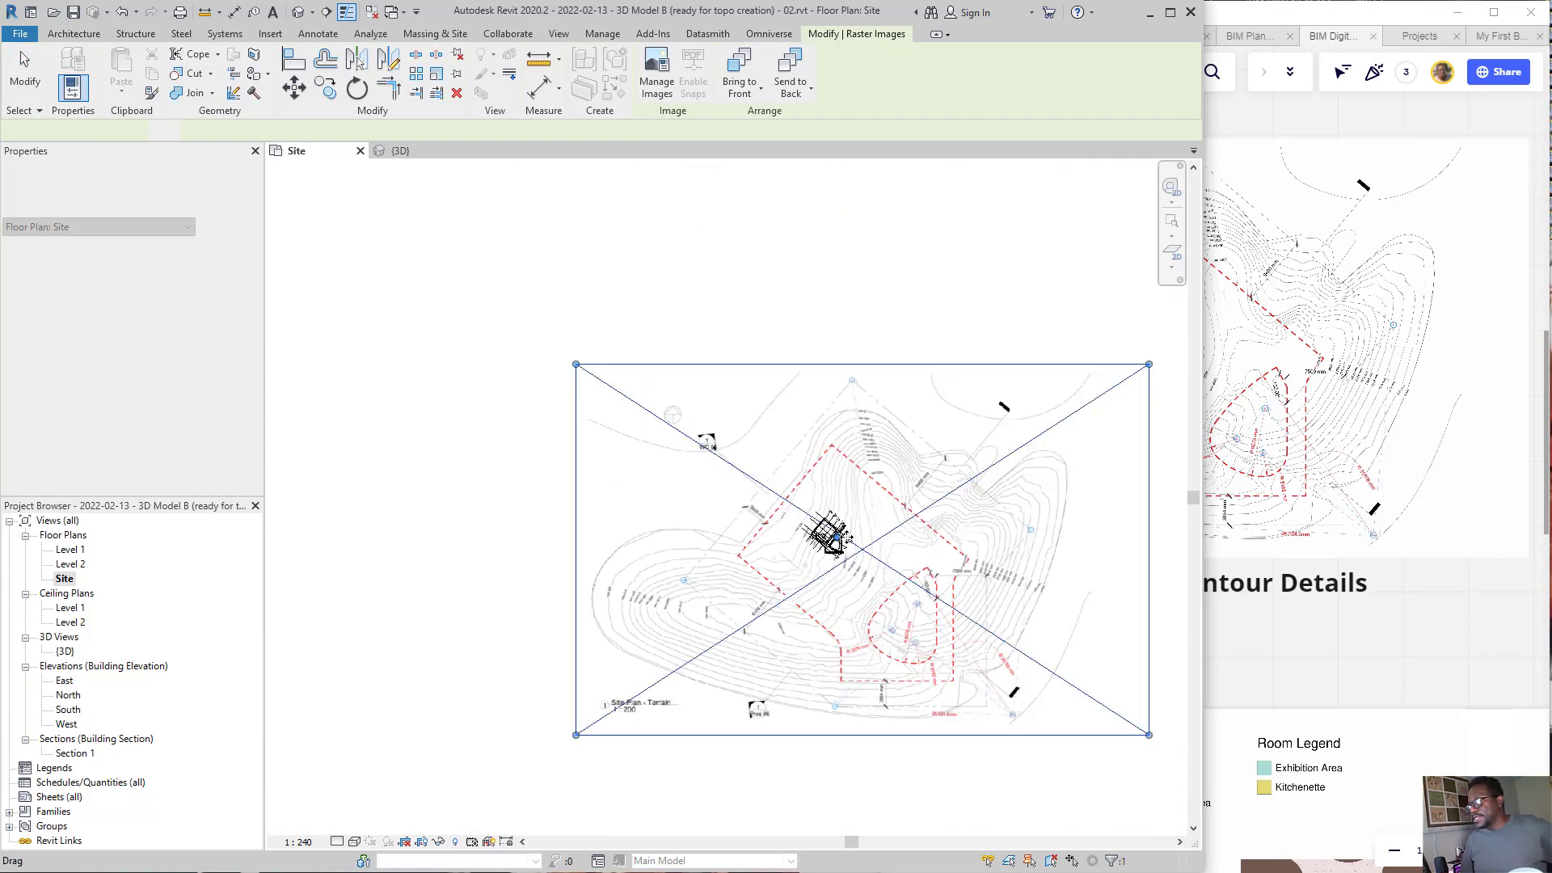
pyautogui.scroll(2, 776, 570)
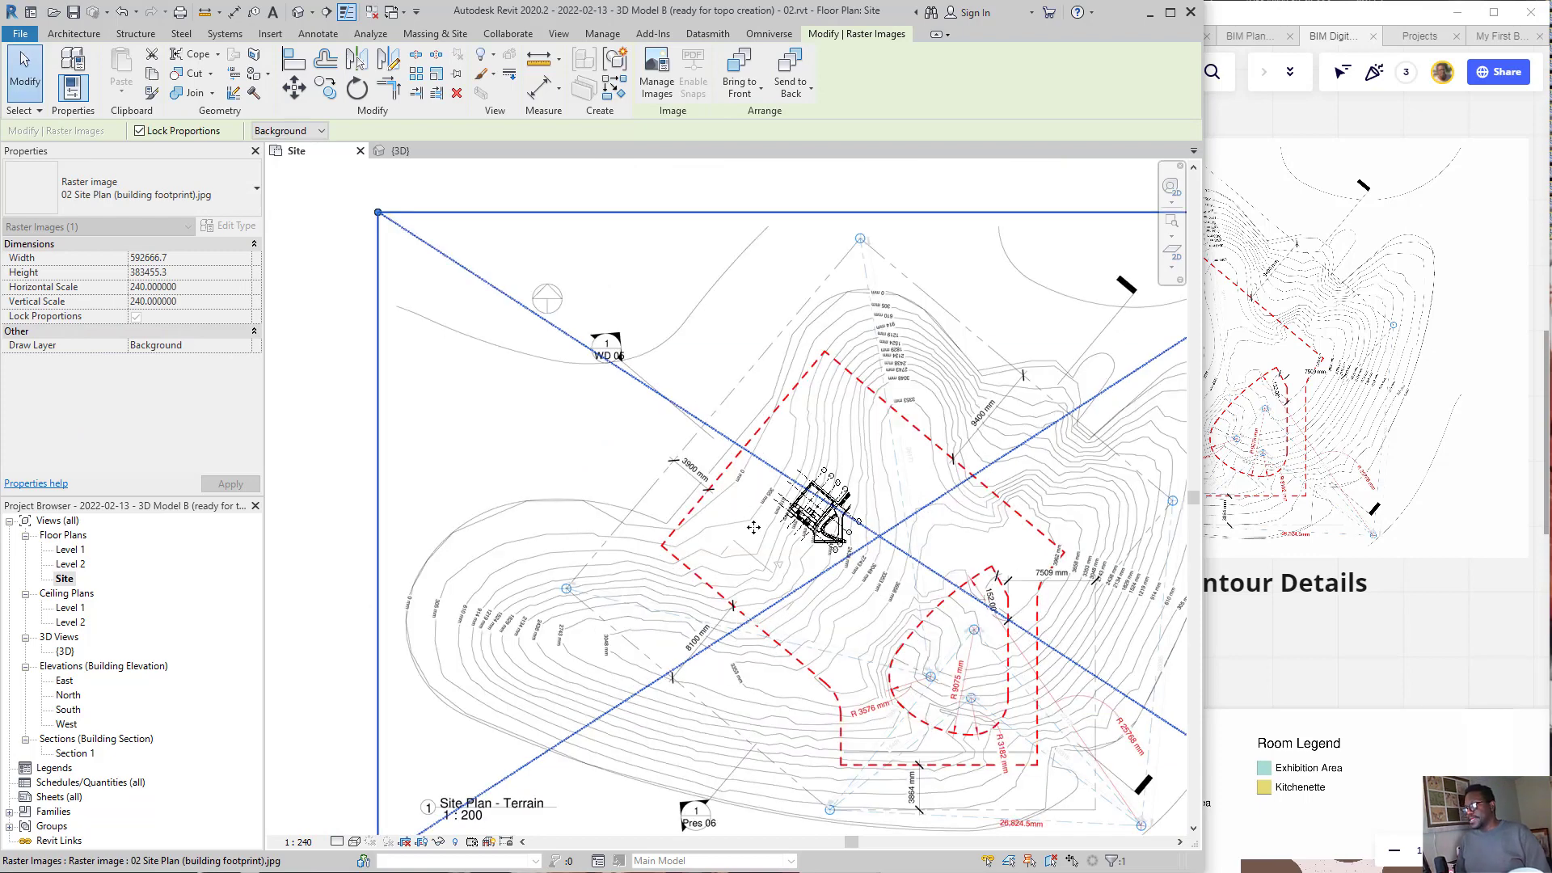
pyautogui.scroll(-2, 753, 527)
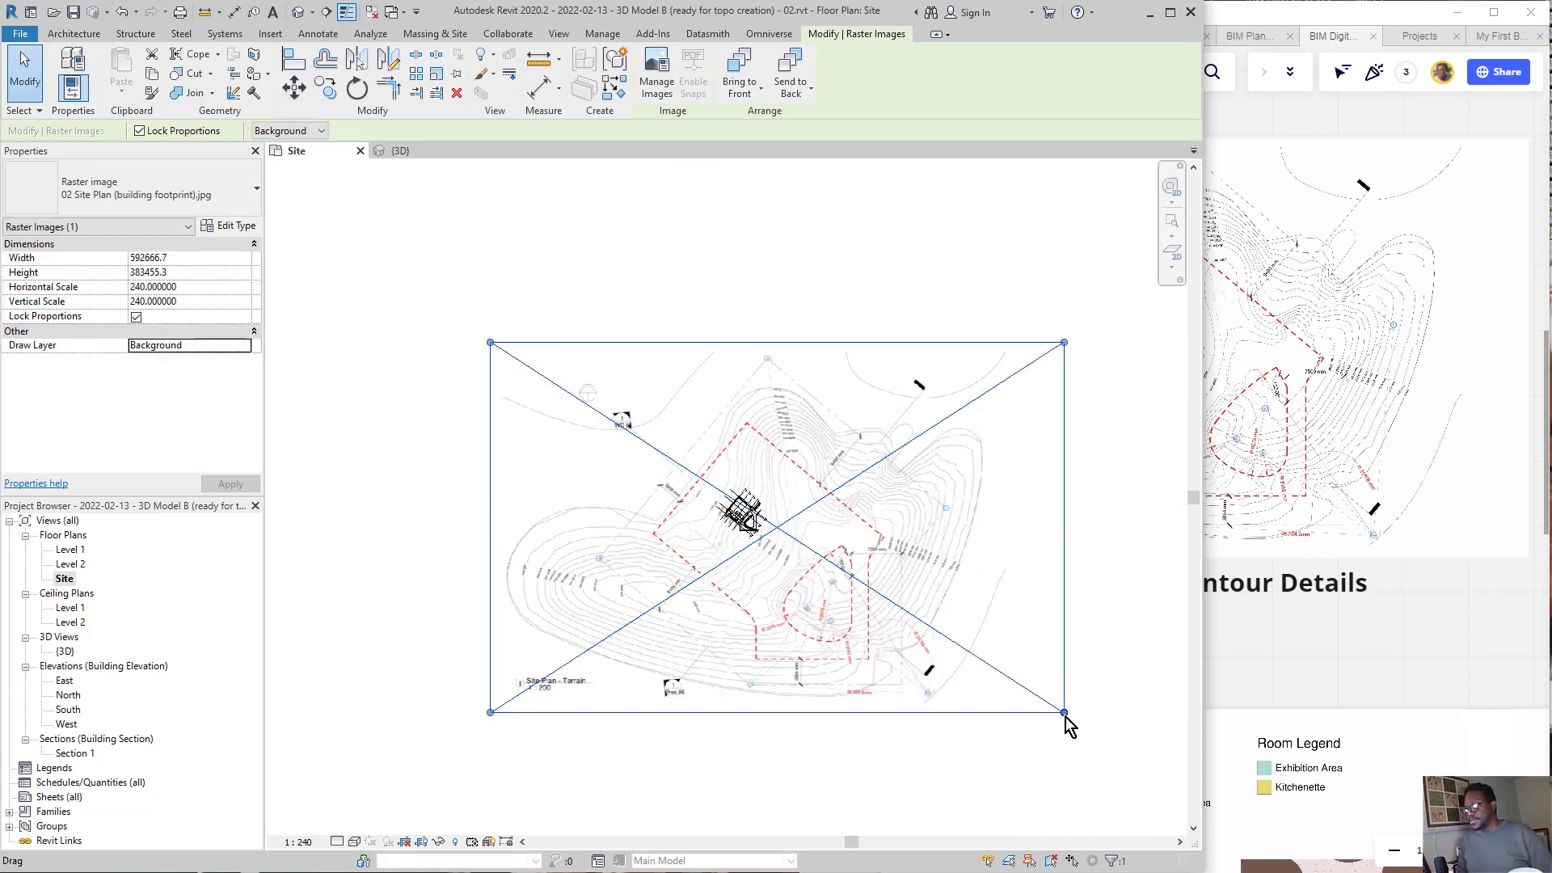
# - Scale the site plan image down proportionally to a width of about 215992 and move it towards the building model
pyautogui.moveTo(1065, 713); pyautogui.dragTo(659, 507)
pyautogui.moveTo(569, 420); pyautogui.dragTo(742, 565)
pyautogui.scroll(6, 742, 566)
pyautogui.scroll(-5, 724, 610)
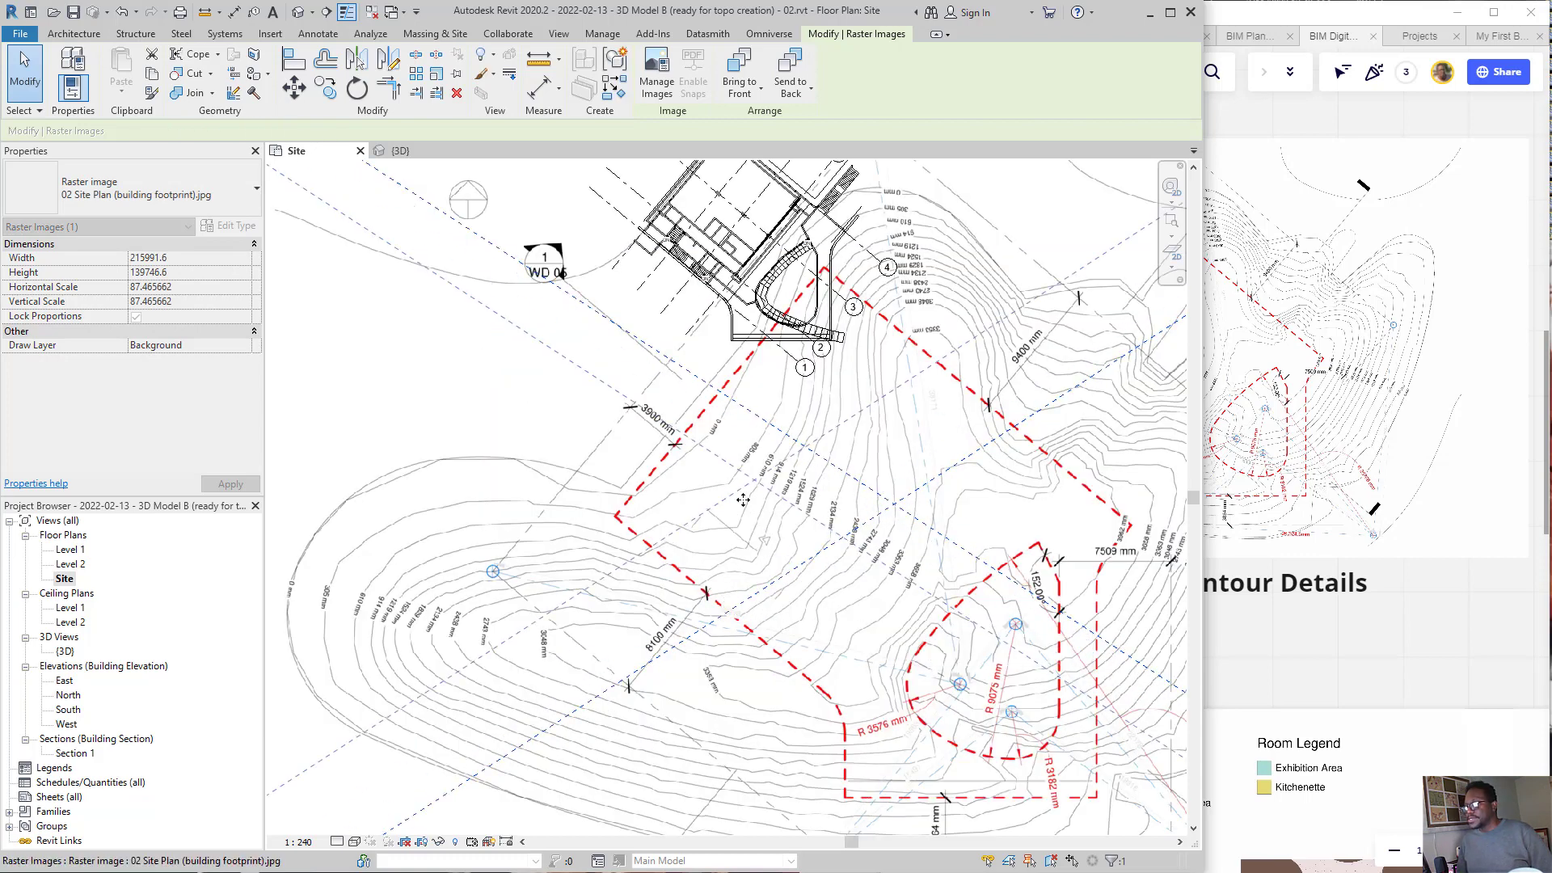
# - Reduce the site plan image proportionally to a width of about 151768 and shift it so its red dashed footprint overlaps the building
pyautogui.moveTo(1025, 671); pyautogui.dragTo(859, 564)
pyautogui.scroll(4, 672, 406)
pyautogui.moveTo(637, 437); pyautogui.dragTo(875, 406)
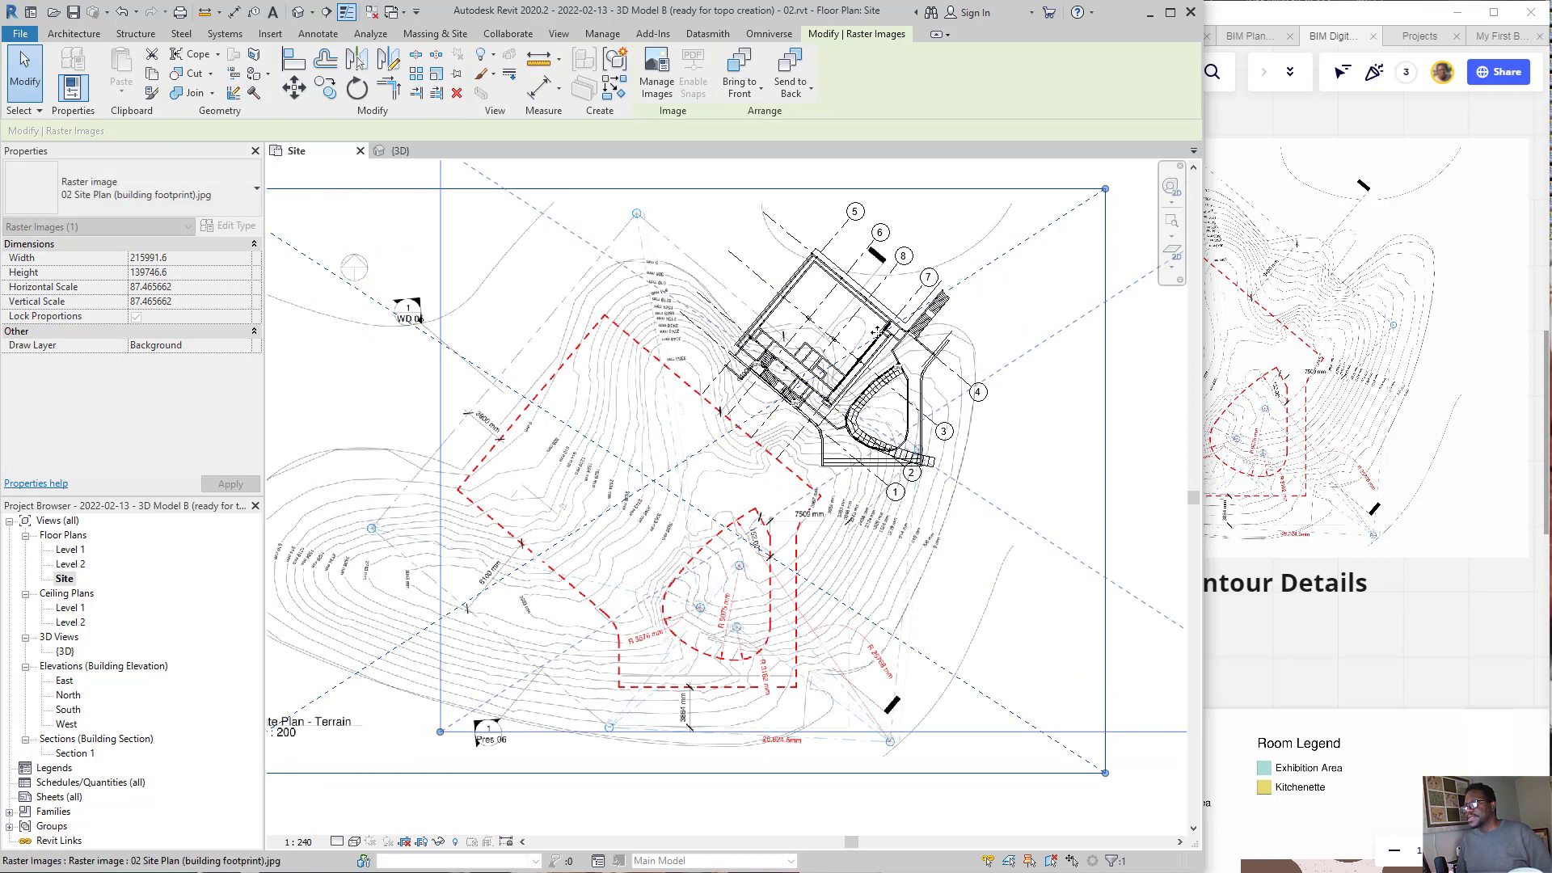
pyautogui.scroll(2, 876, 412)
pyautogui.scroll(2, 876, 428)
pyautogui.scroll(-3, 877, 433)
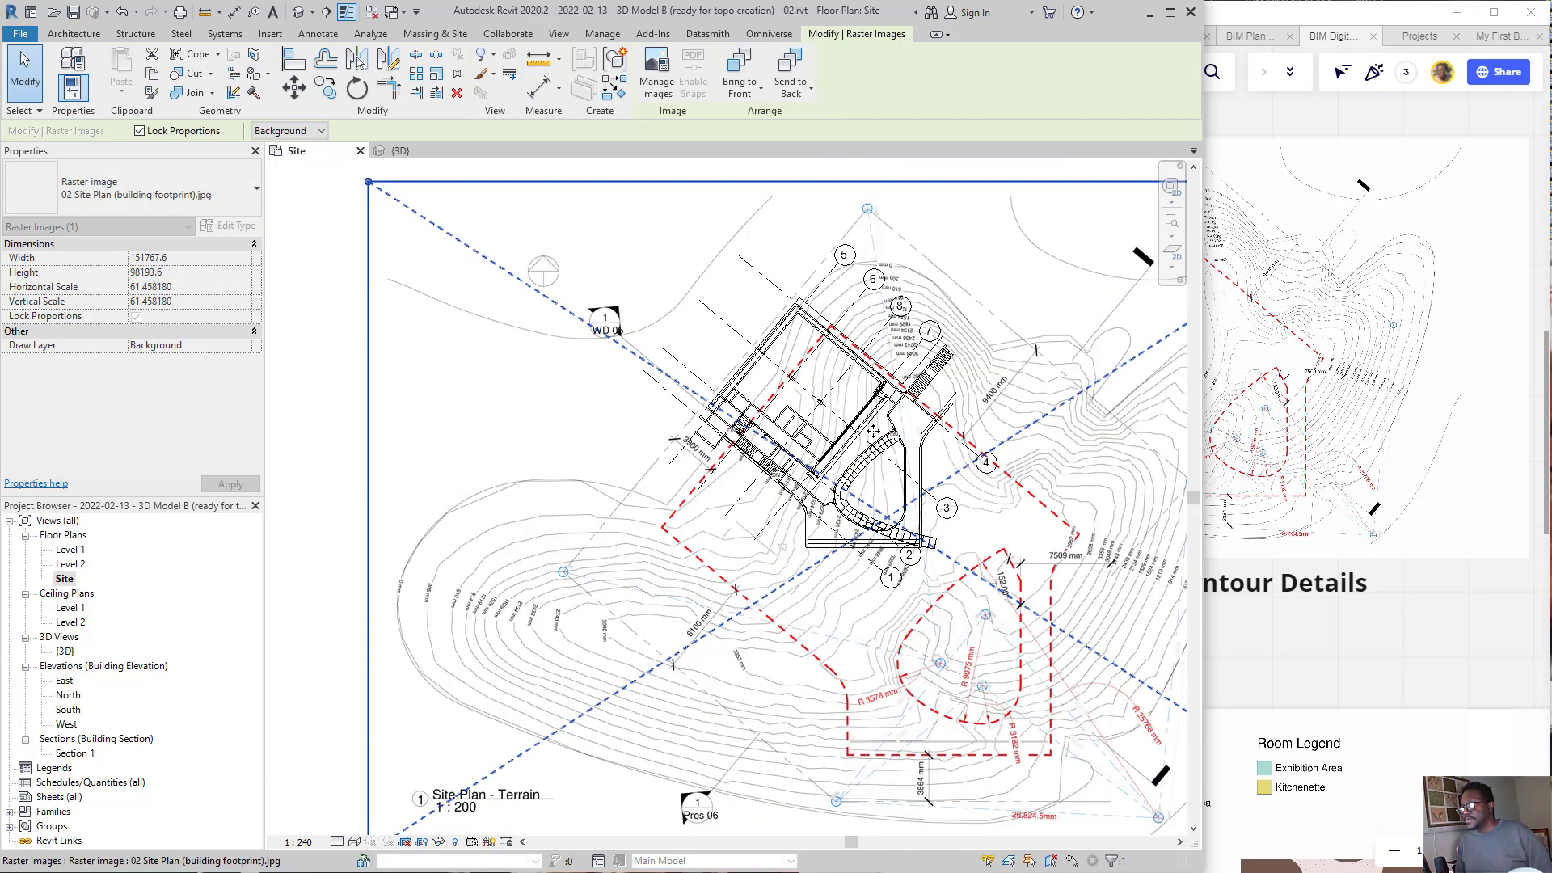
# - Reposition the site plan image over the building model and scale it down proportionally to a width of about 135070
pyautogui.moveTo(1002, 514); pyautogui.dragTo(596, 721)
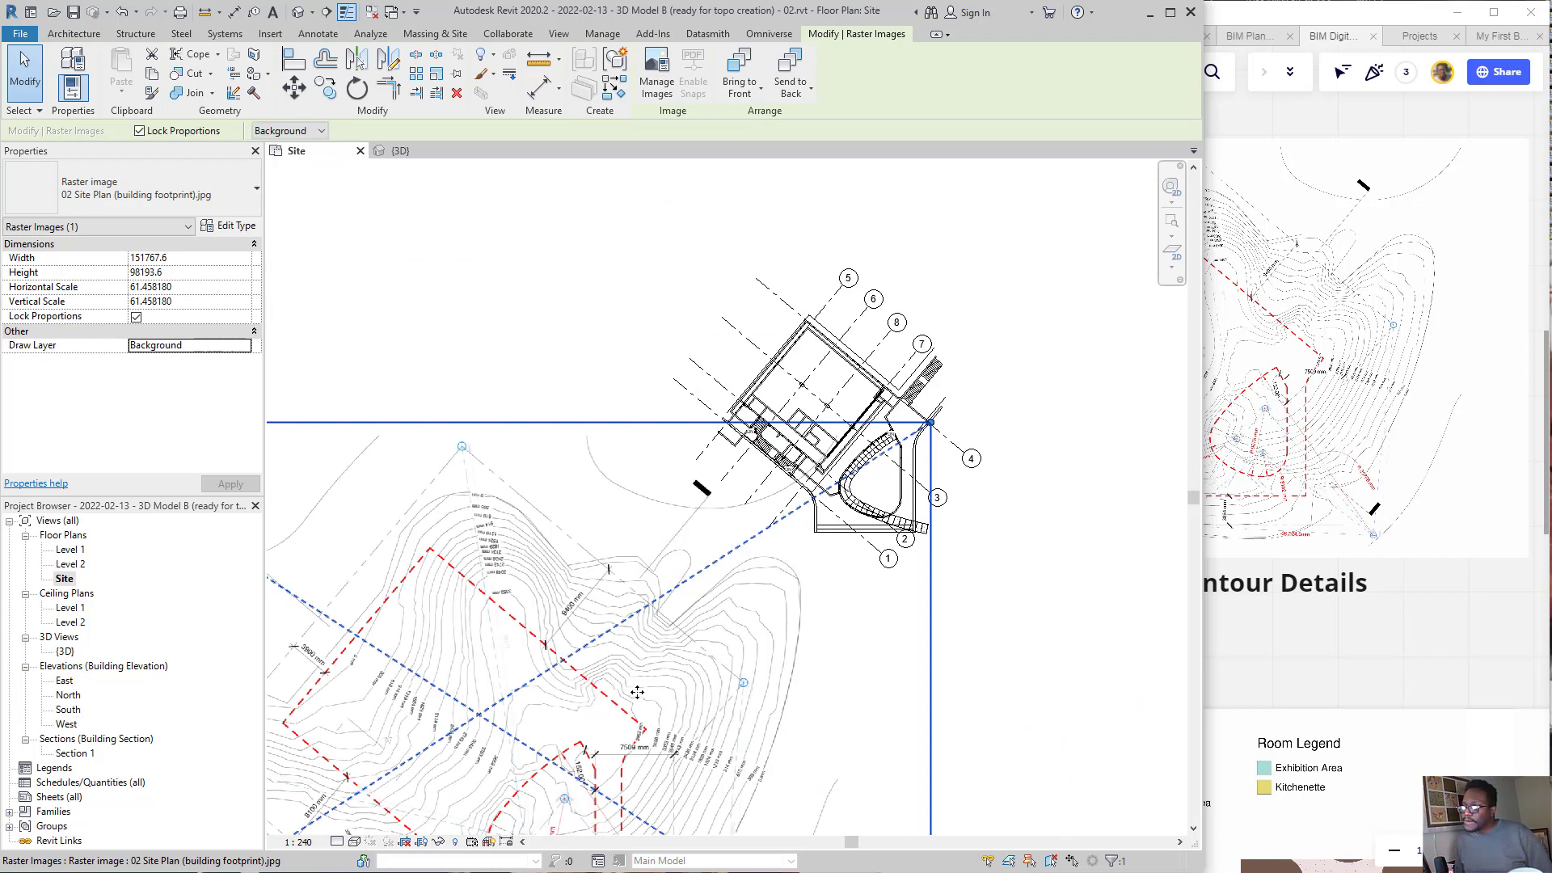
pyautogui.moveTo(637, 692); pyautogui.dragTo(1053, 455)
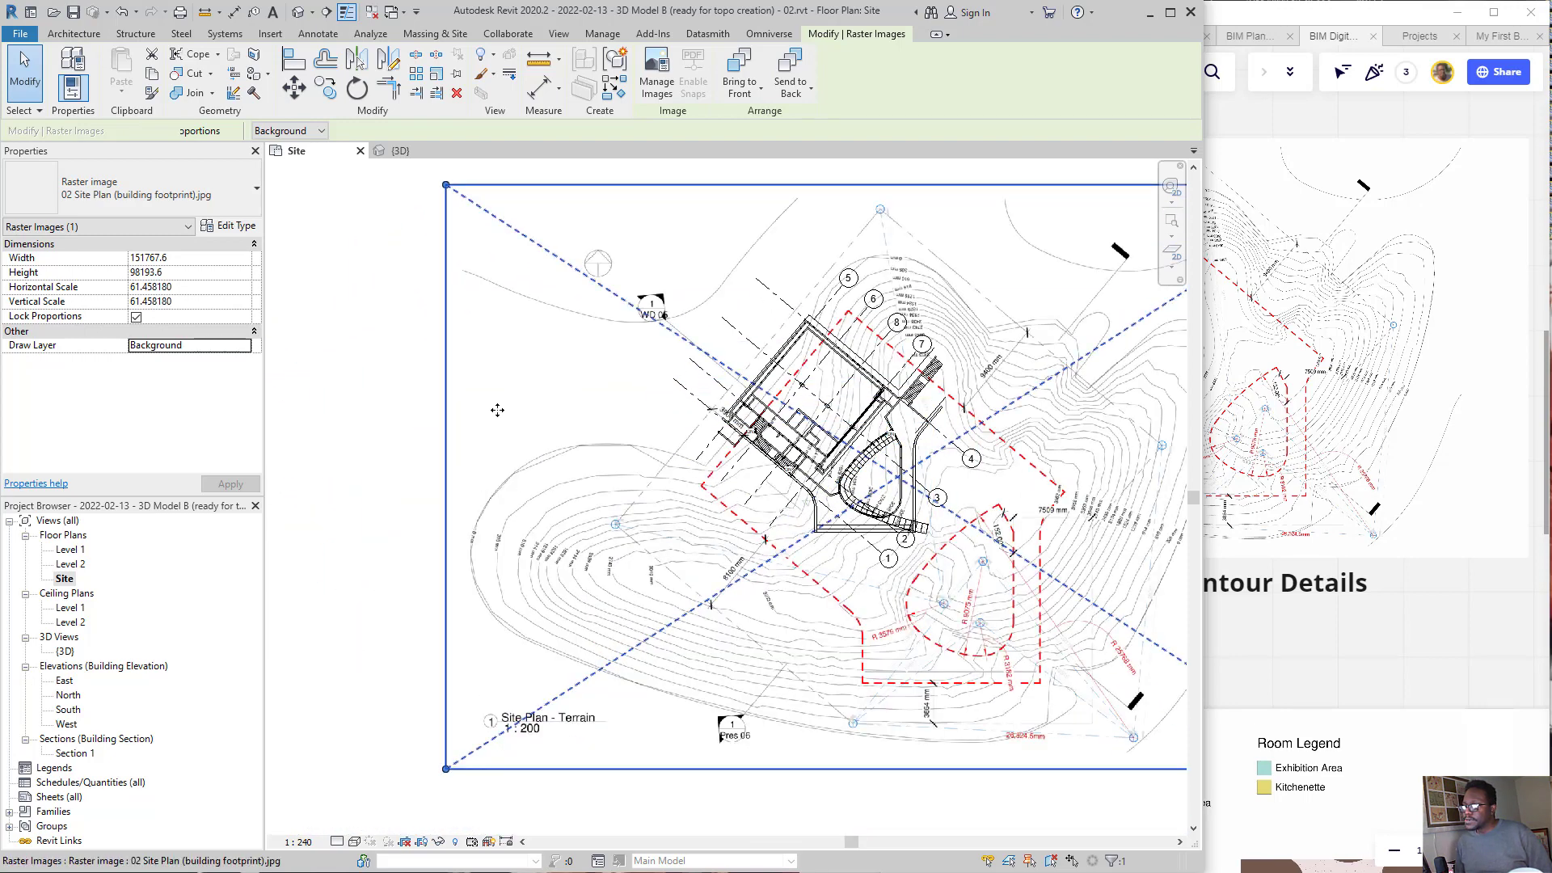
pyautogui.scroll(-2, 497, 410)
pyautogui.scroll(1, 998, 638)
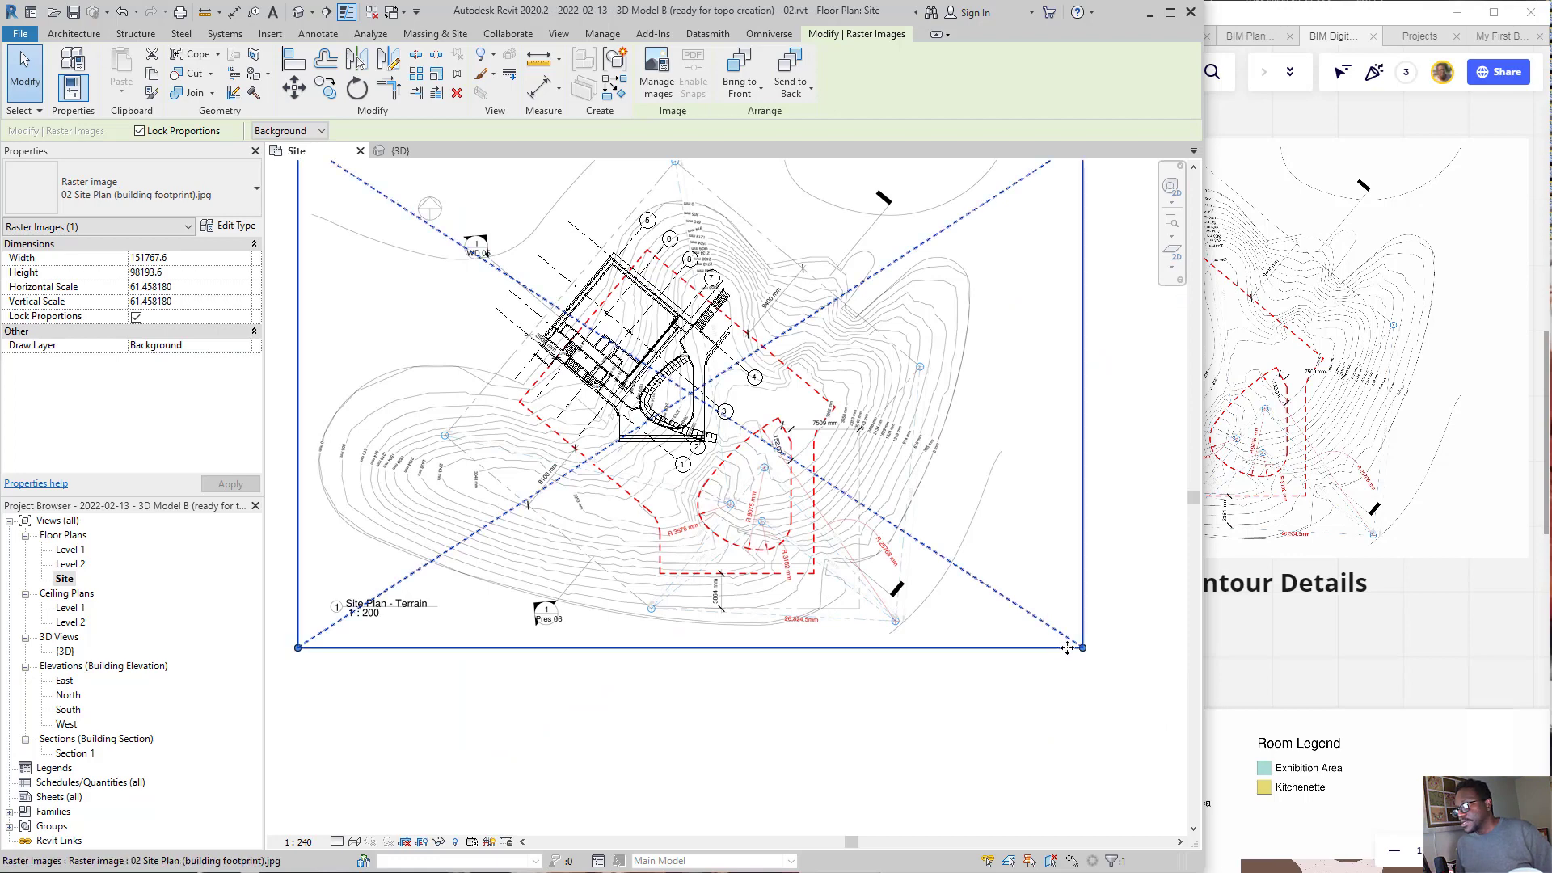
pyautogui.moveTo(1082, 647); pyautogui.dragTo(997, 592)
pyautogui.moveTo(772, 491); pyautogui.dragTo(970, 717)
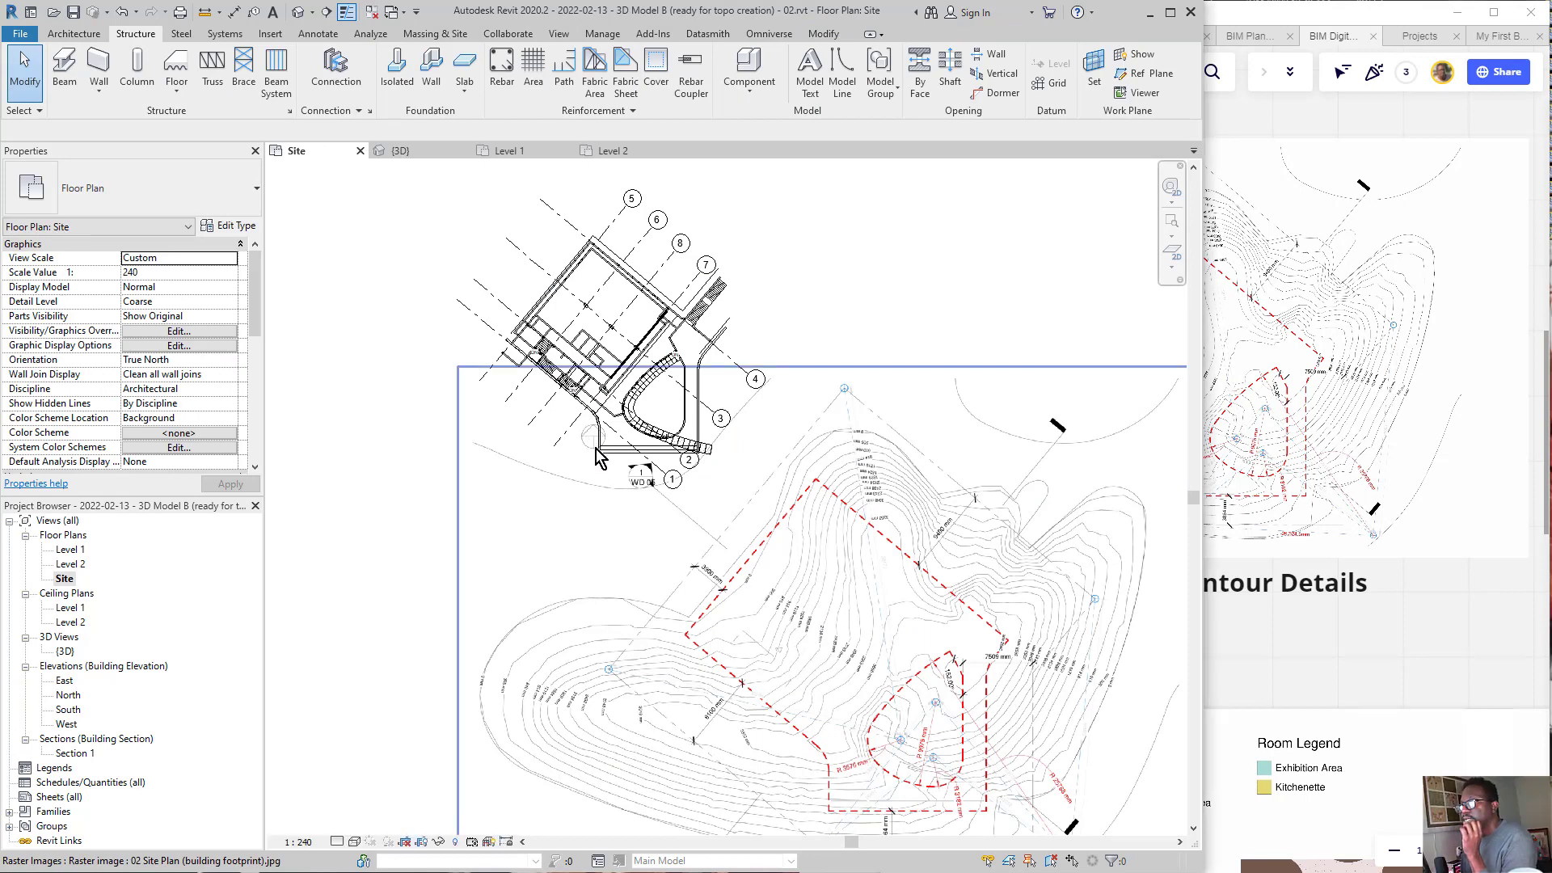
pyautogui.moveTo(674, 527); pyautogui.dragTo(501, 326)
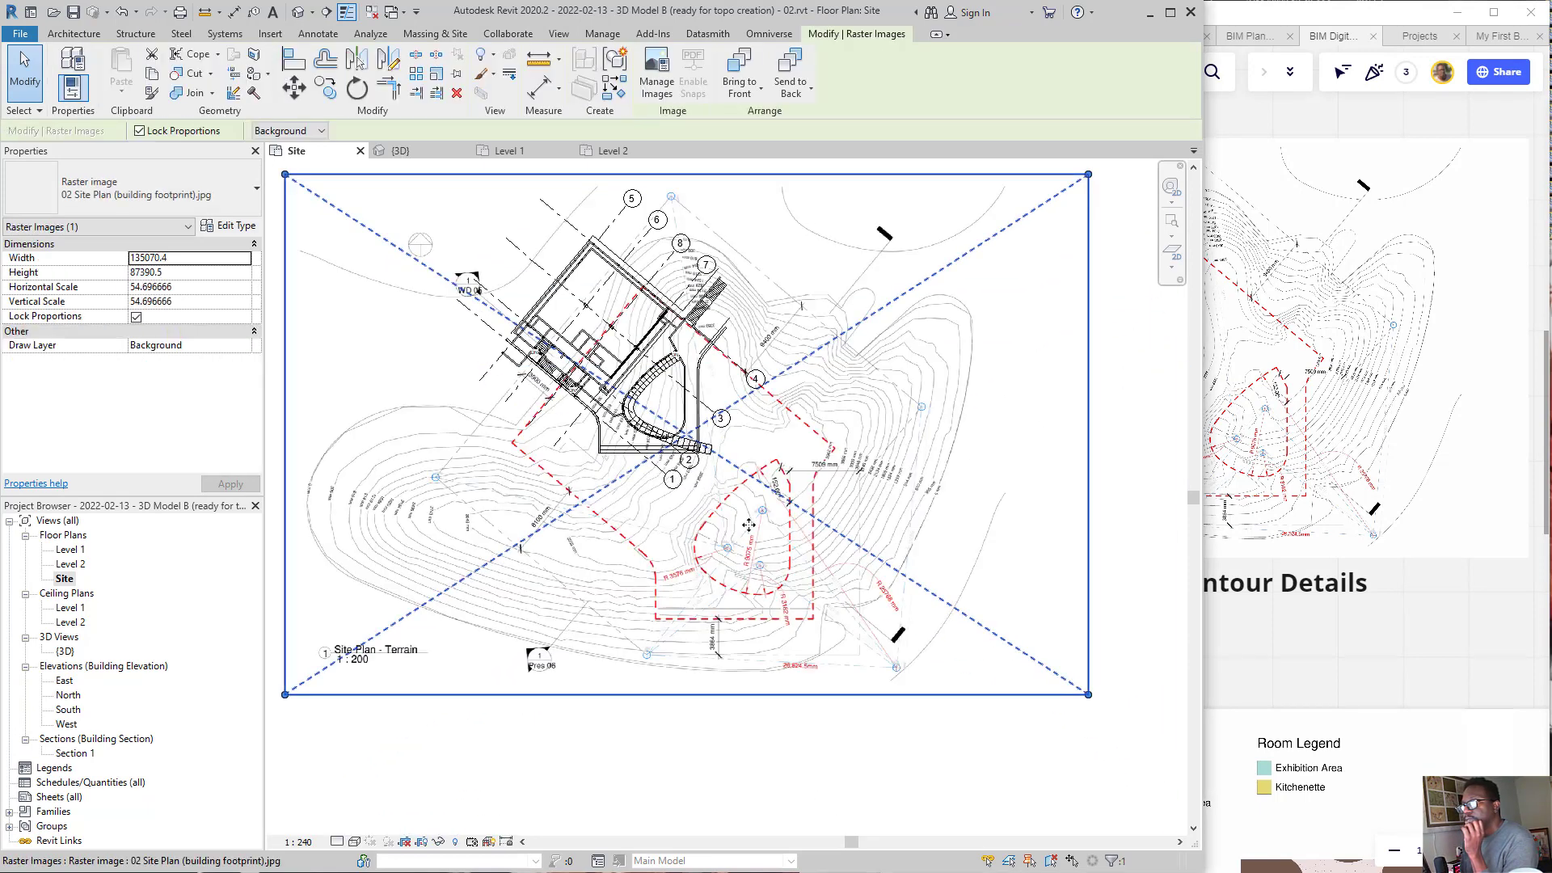
# - Shrink the site plan image proportionally to a width of about 103390 and place its red dashed footprint over the building
pyautogui.moveTo(1088, 695); pyautogui.dragTo(814, 582)
pyautogui.scroll(1, 601, 485)
pyautogui.moveTo(561, 507); pyautogui.dragTo(641, 474)
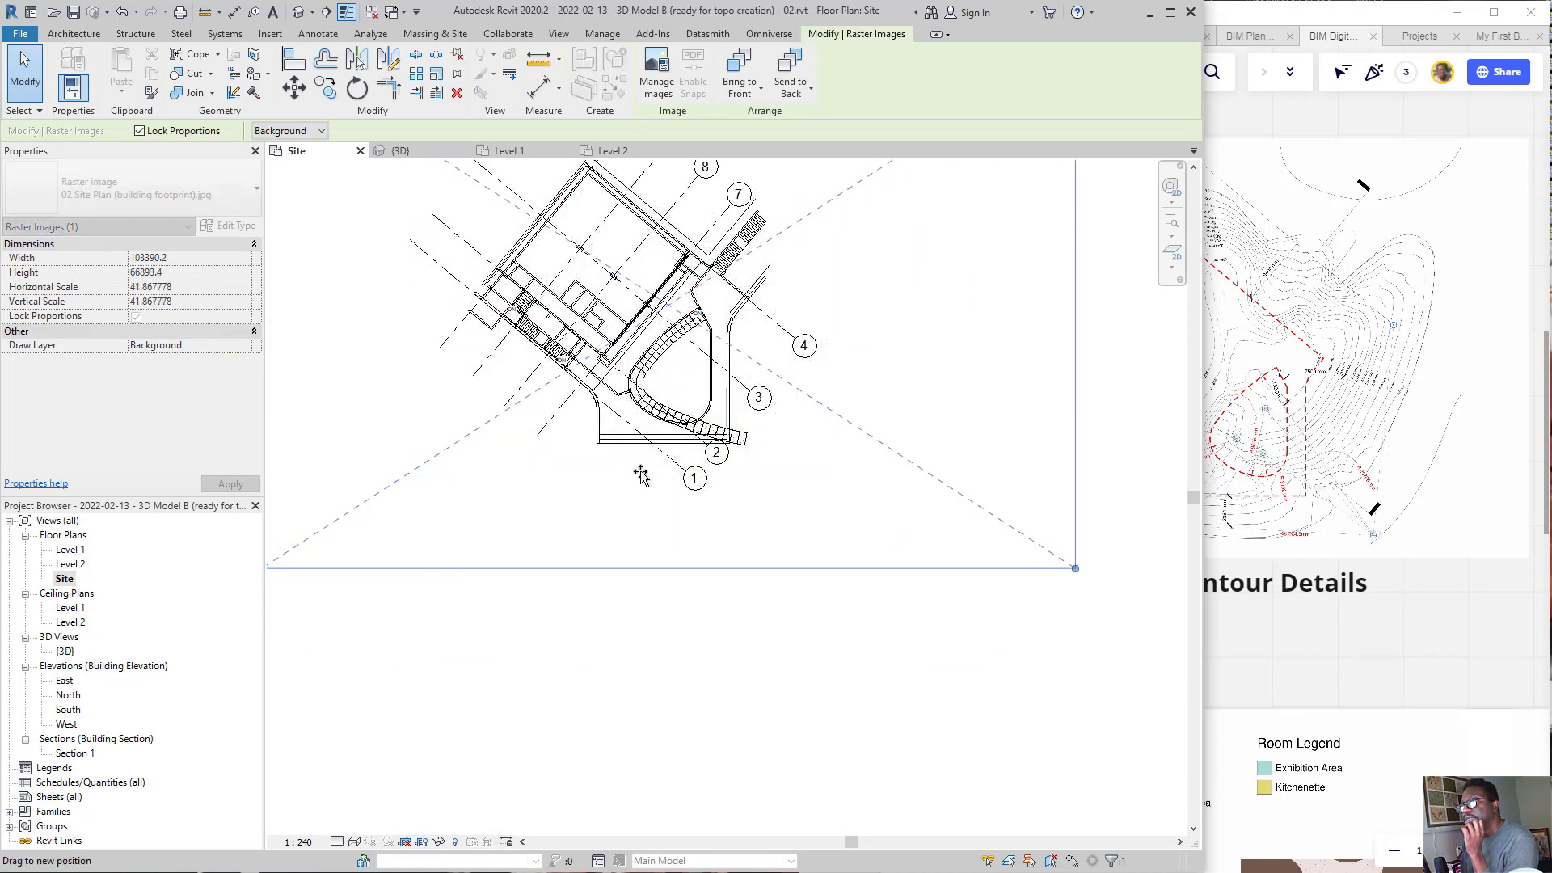
pyautogui.scroll(-2, 679, 416)
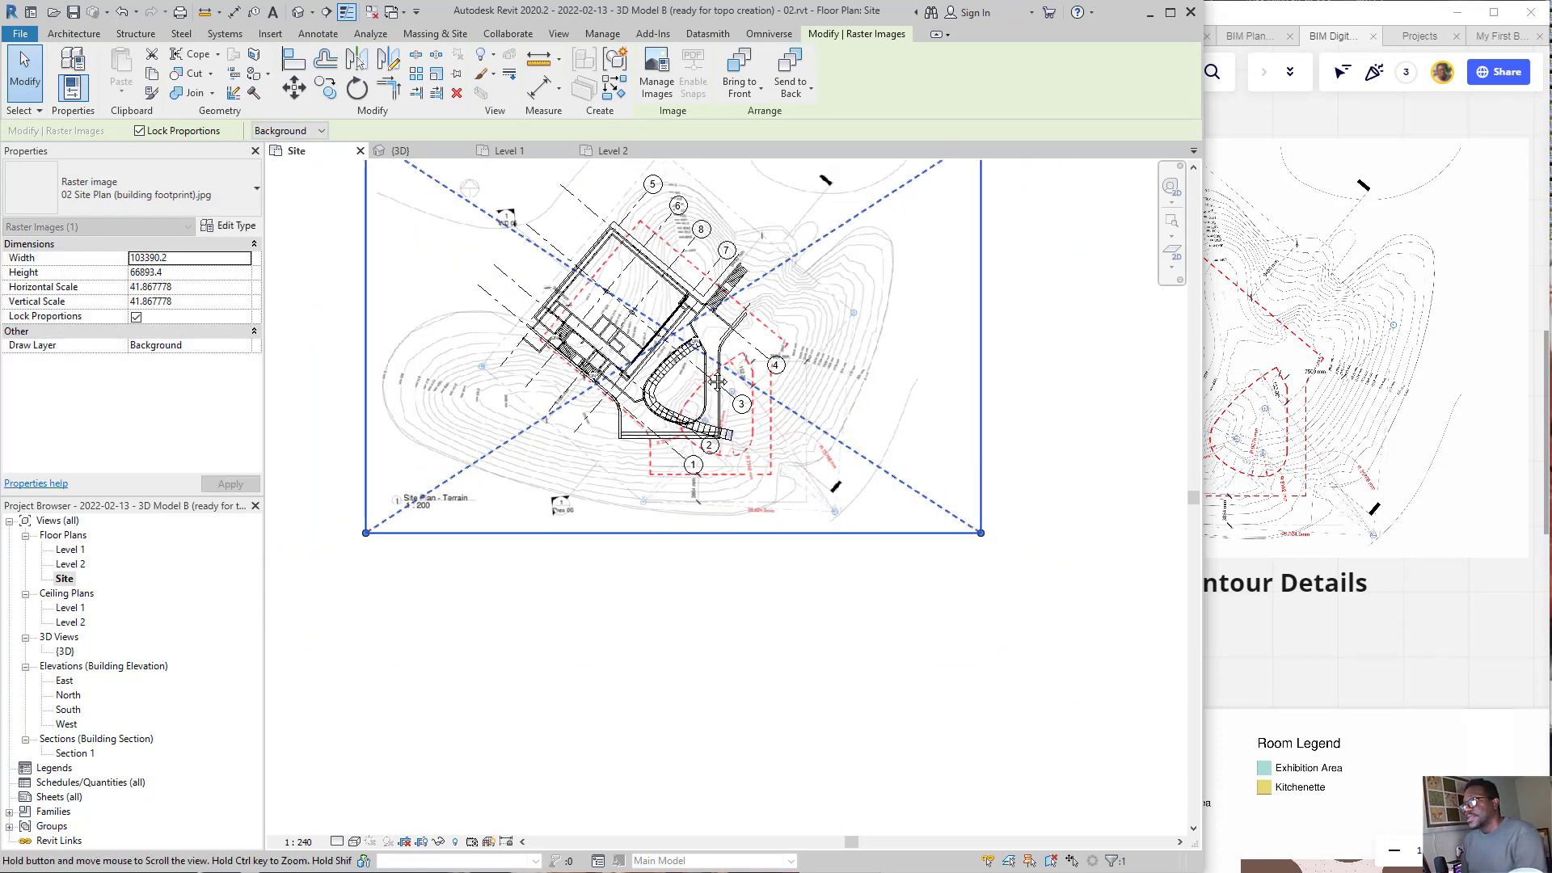
pyautogui.moveTo(687, 428); pyautogui.dragTo(710, 532, button='middle')
pyautogui.scroll(1, 832, 313)
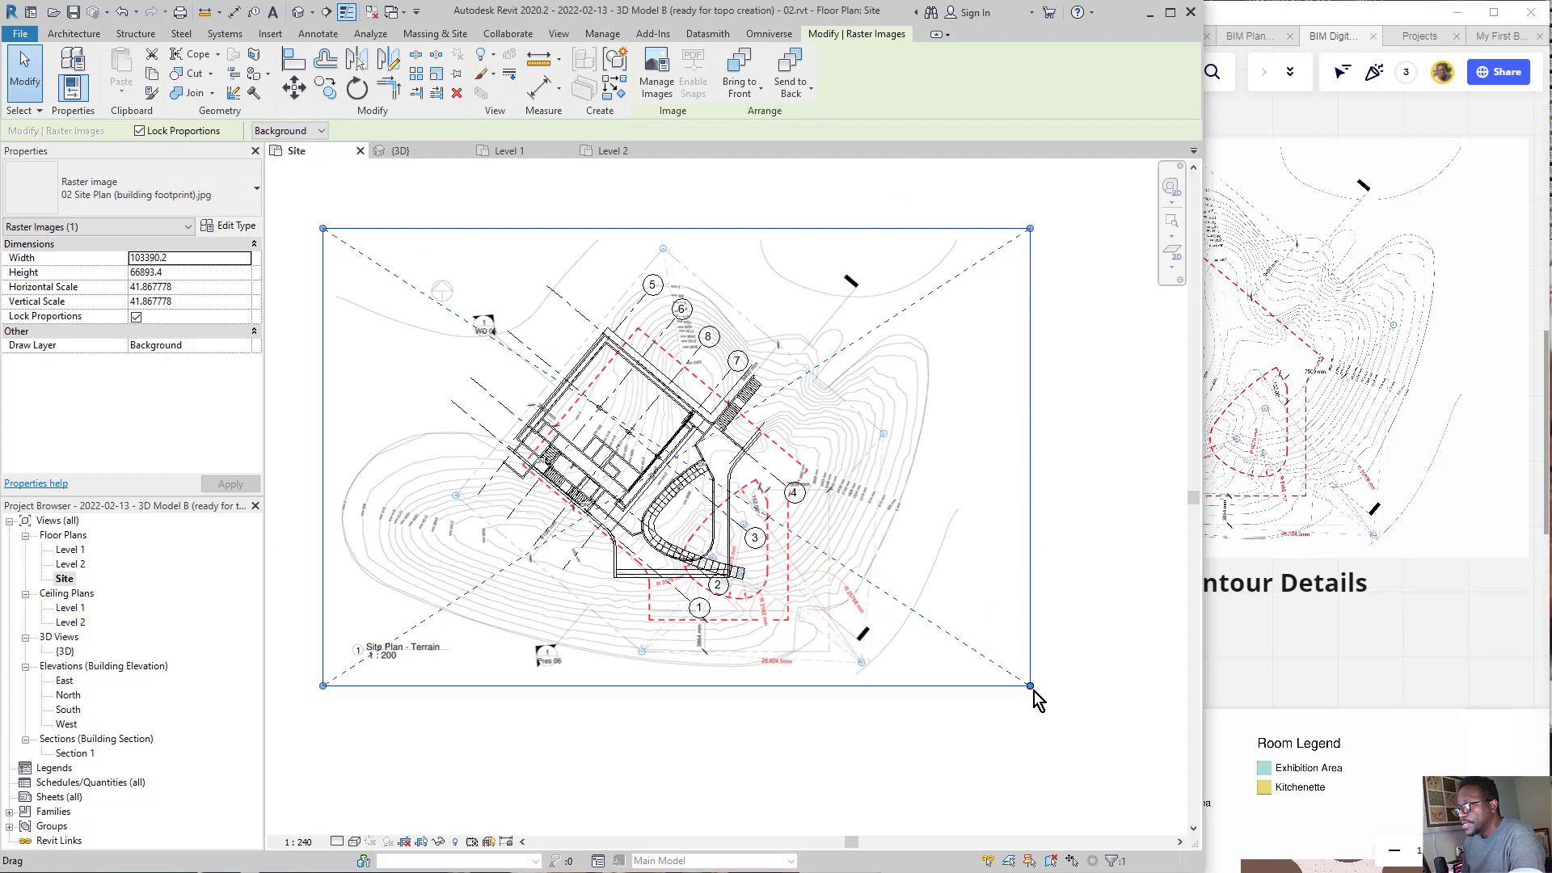
# - Scale the site plan image to a width of about 89966 and align the northern corner of its red dashed footprint with the building's corner
pyautogui.moveTo(1030, 686); pyautogui.dragTo(928, 641)
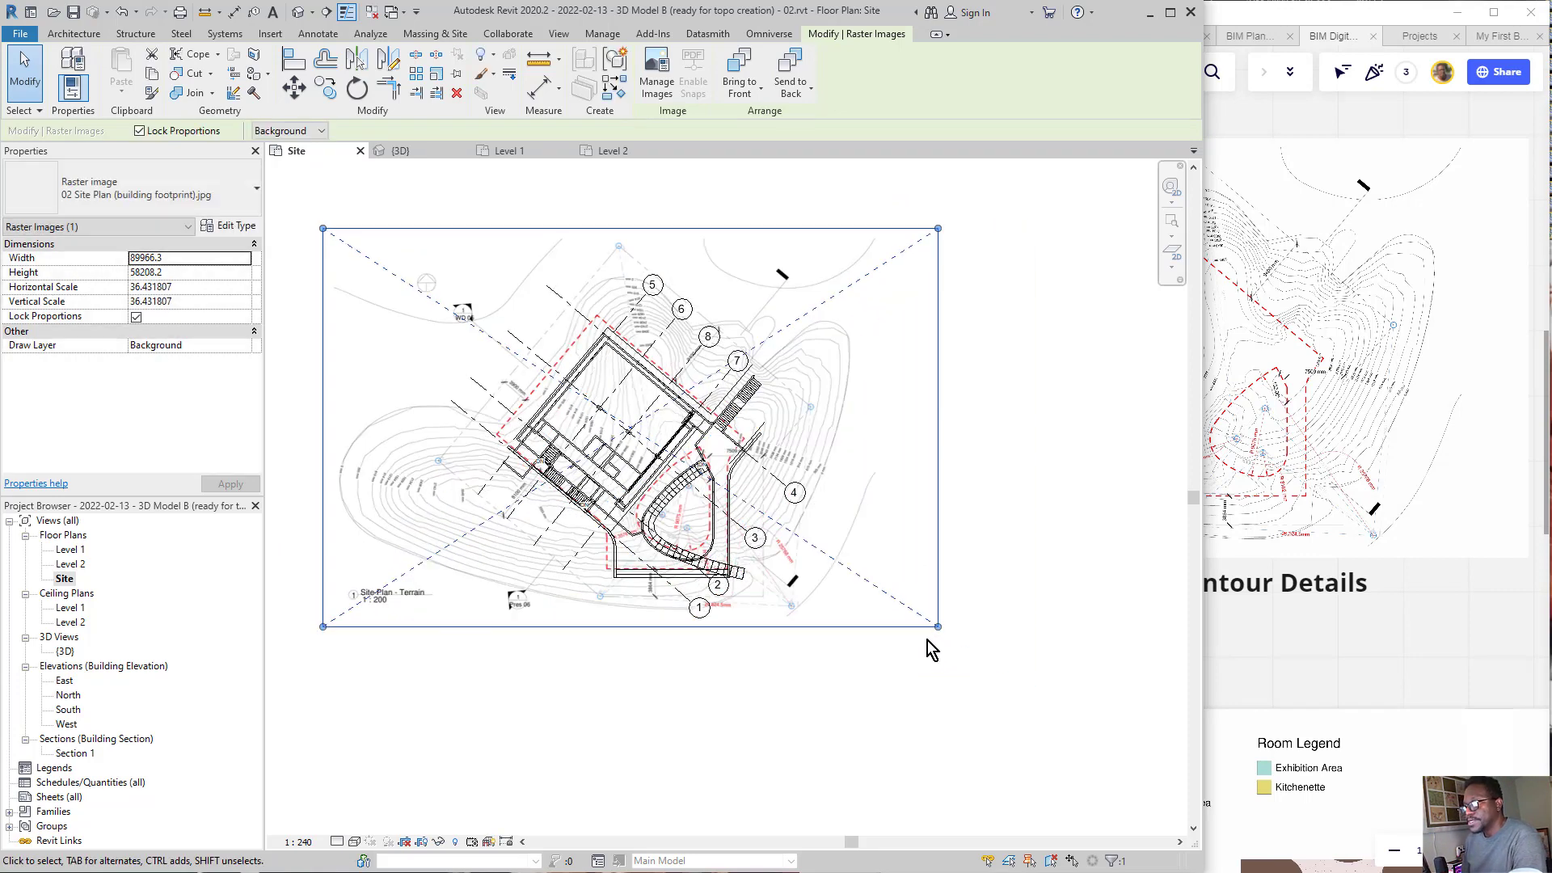
pyautogui.scroll(5, 523, 422)
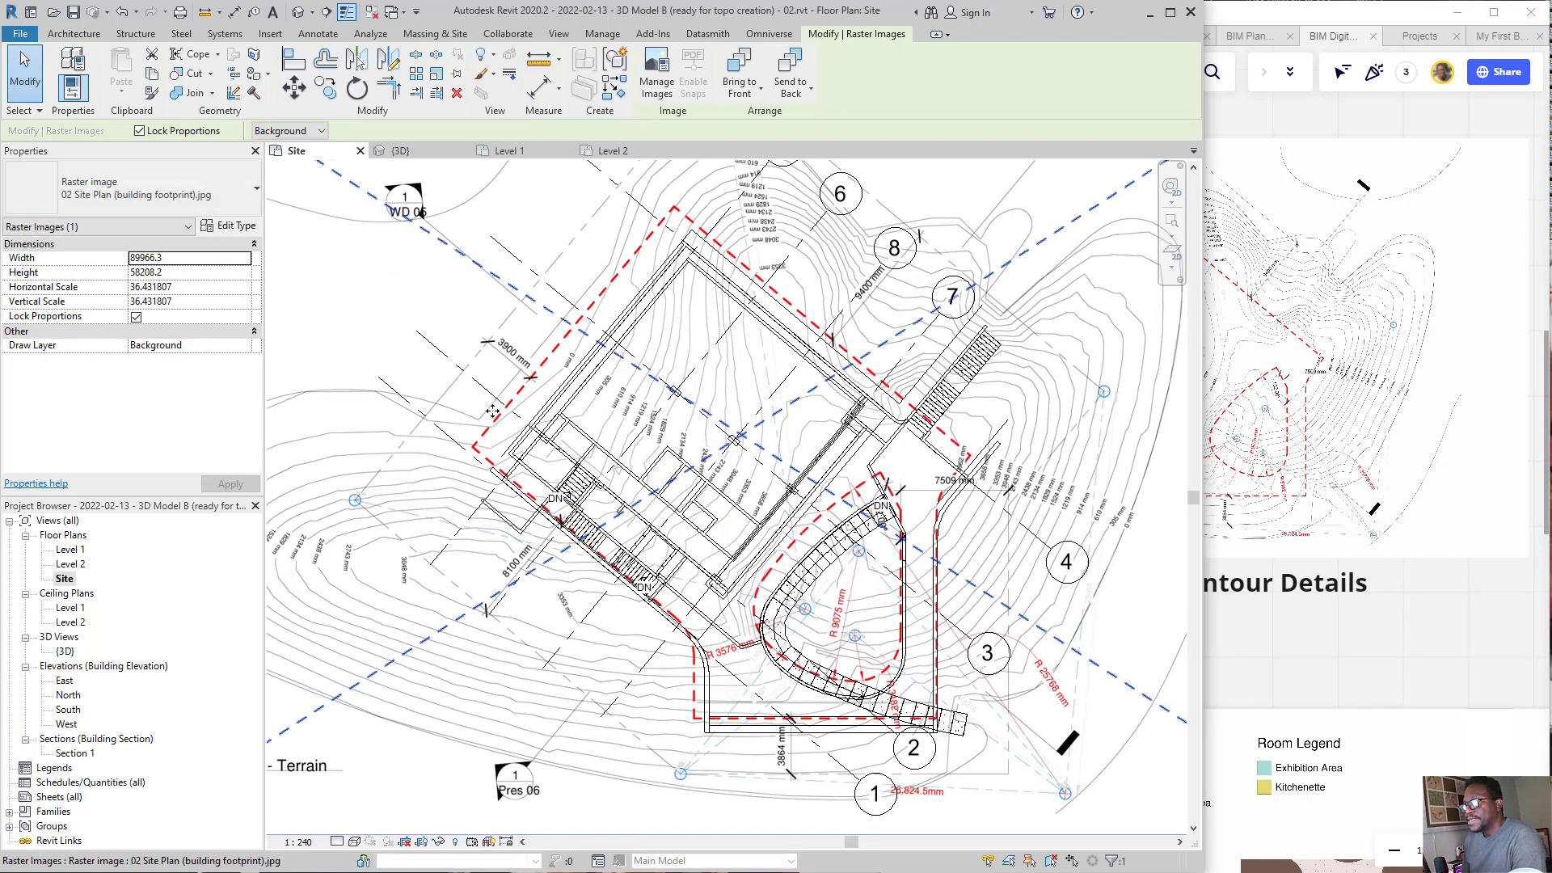
pyautogui.moveTo(495, 423); pyautogui.dragTo(554, 439)
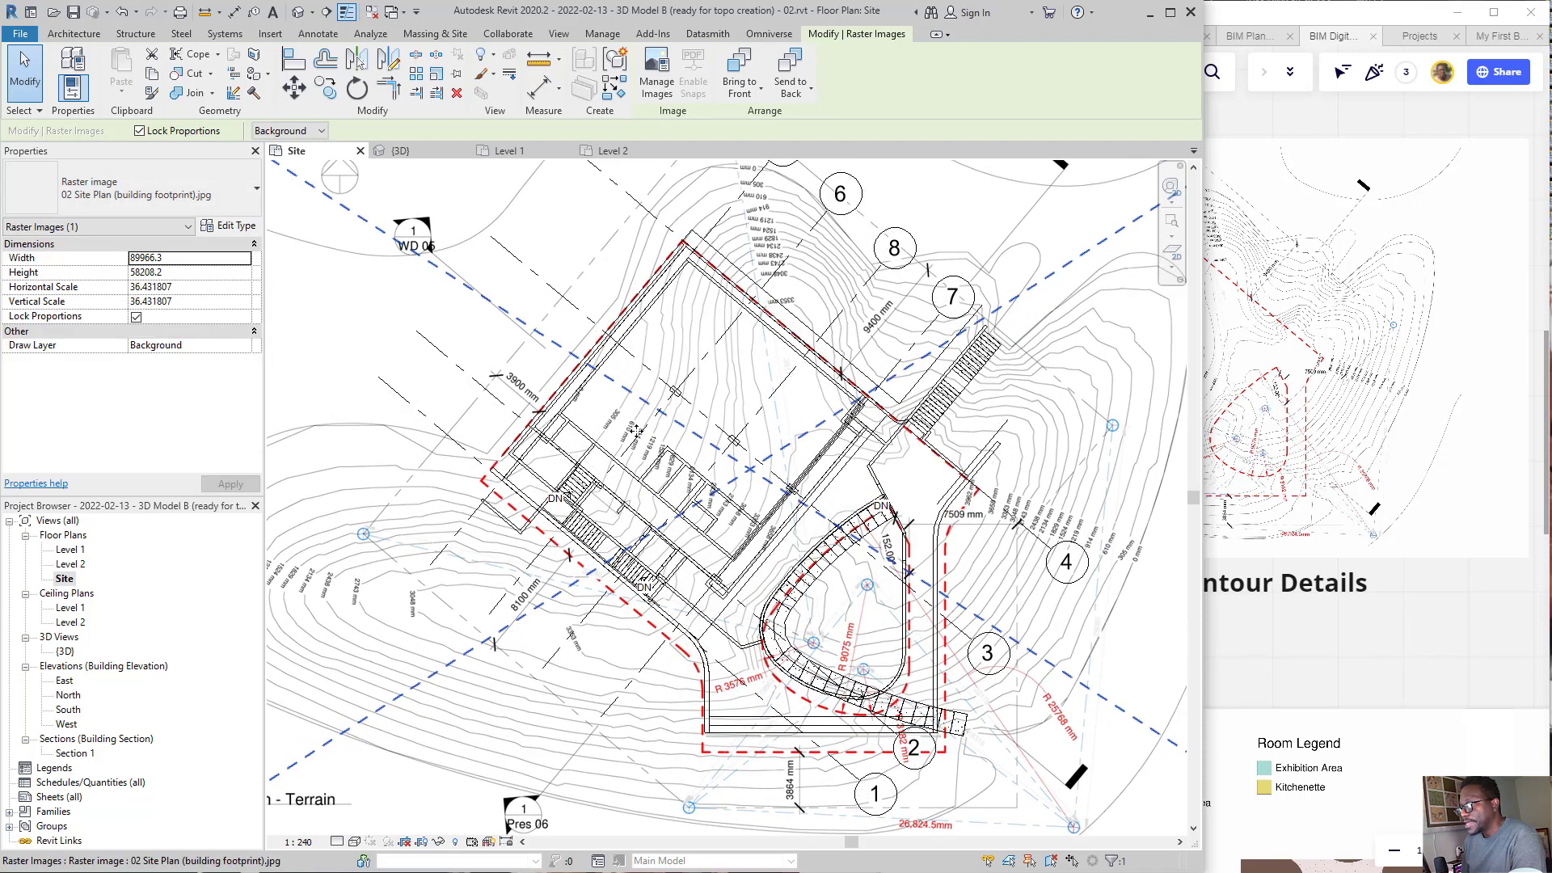
pyautogui.press('Down')
pyautogui.press('Down')
pyautogui.press('Down')
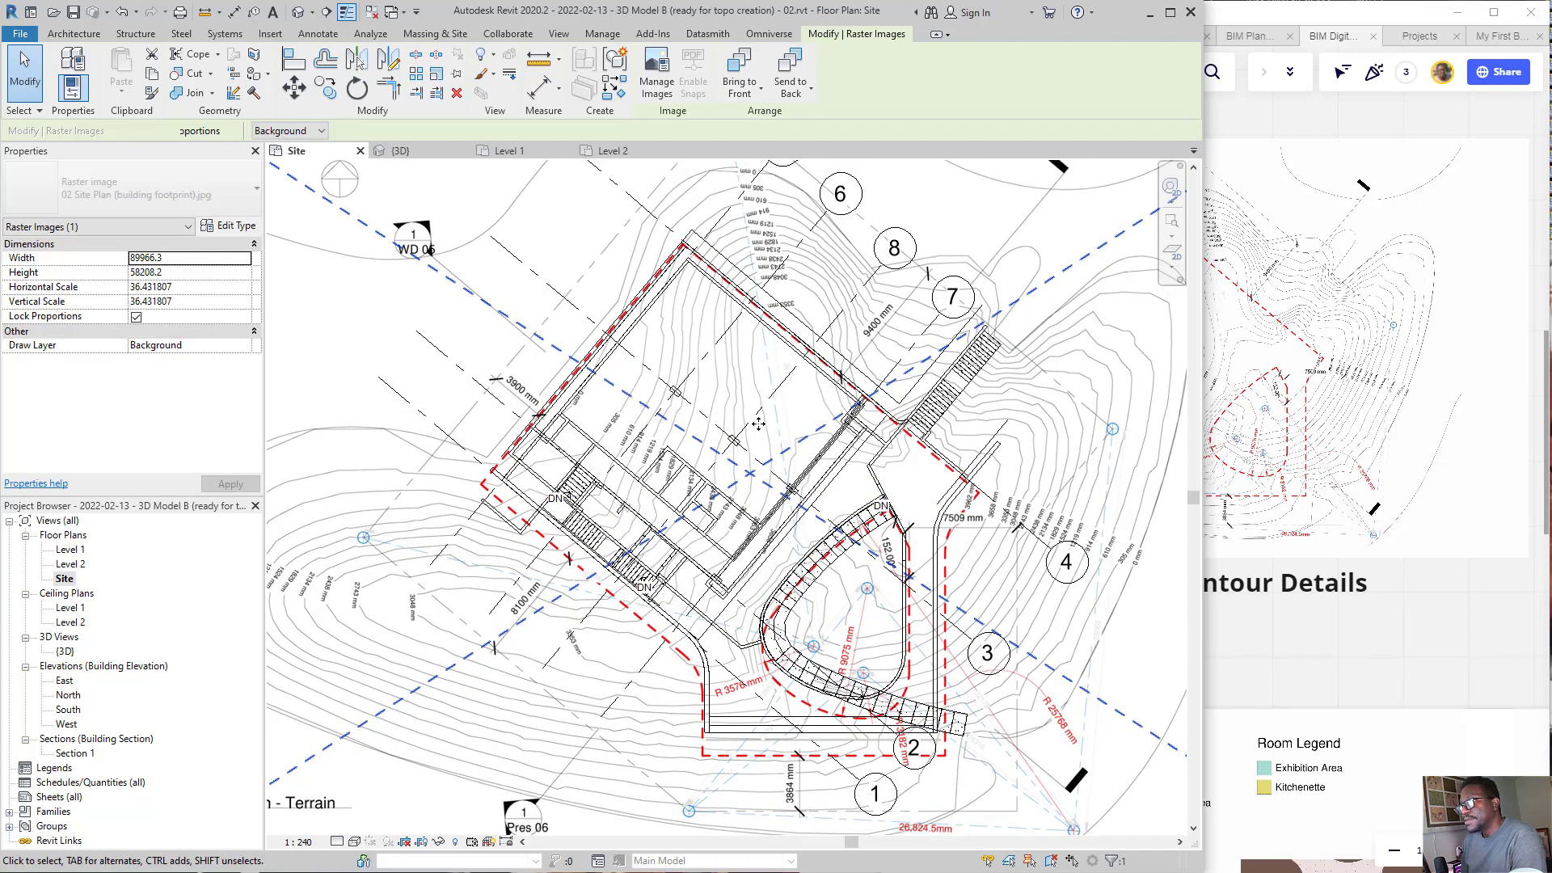
# - Examine how closely the red dashed footprint matches the building's southern edge, curved ramp and remaining outline
pyautogui.scroll(-2, 921, 671)
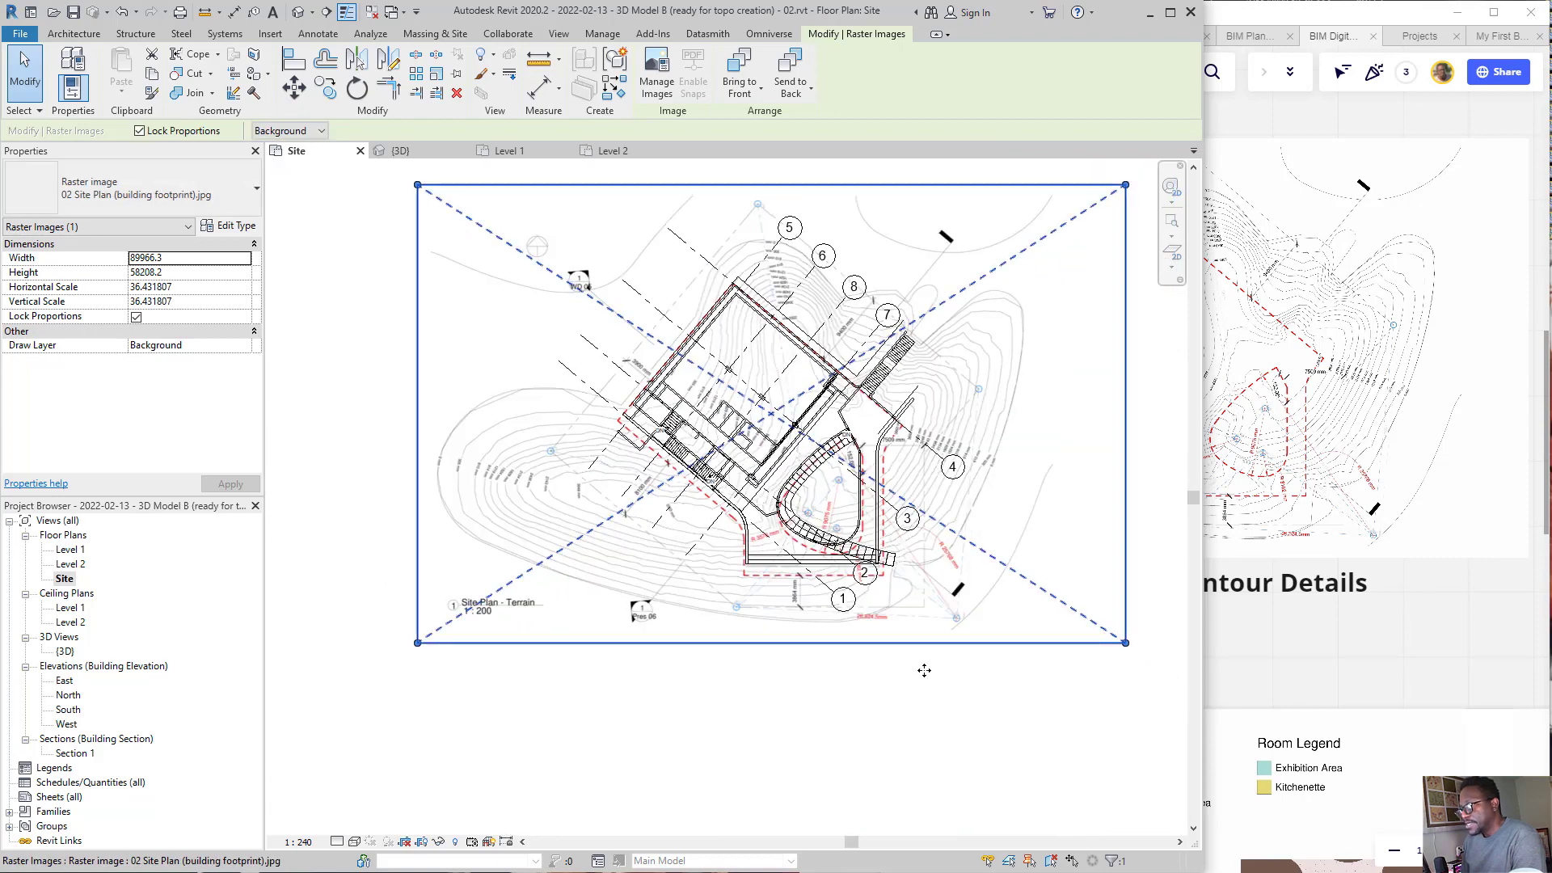
pyautogui.scroll(6, 849, 598)
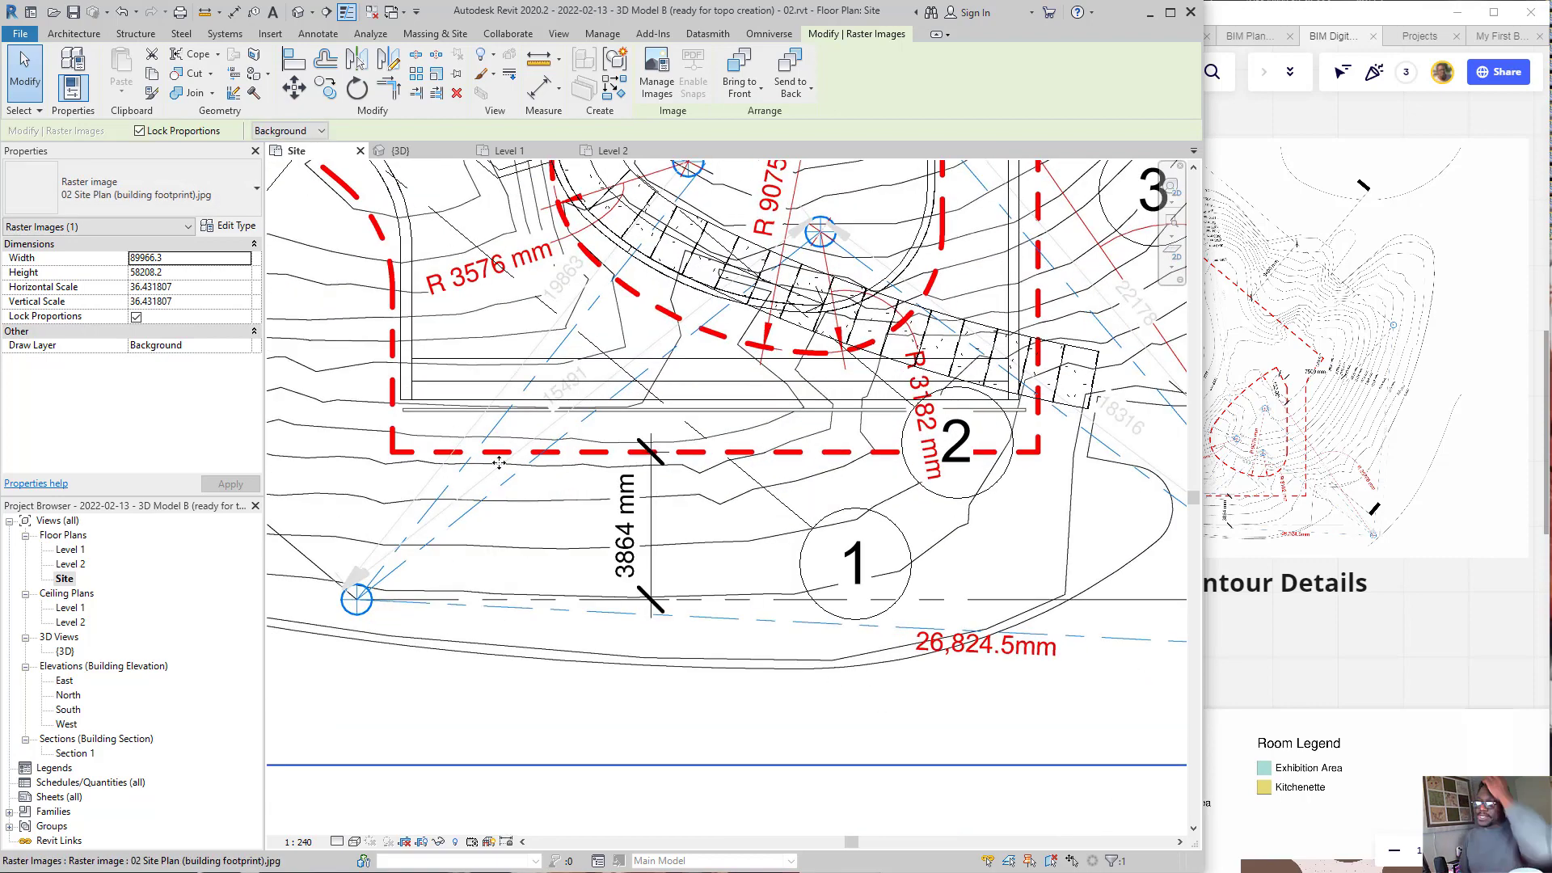
pyautogui.scroll(-2, 558, 527)
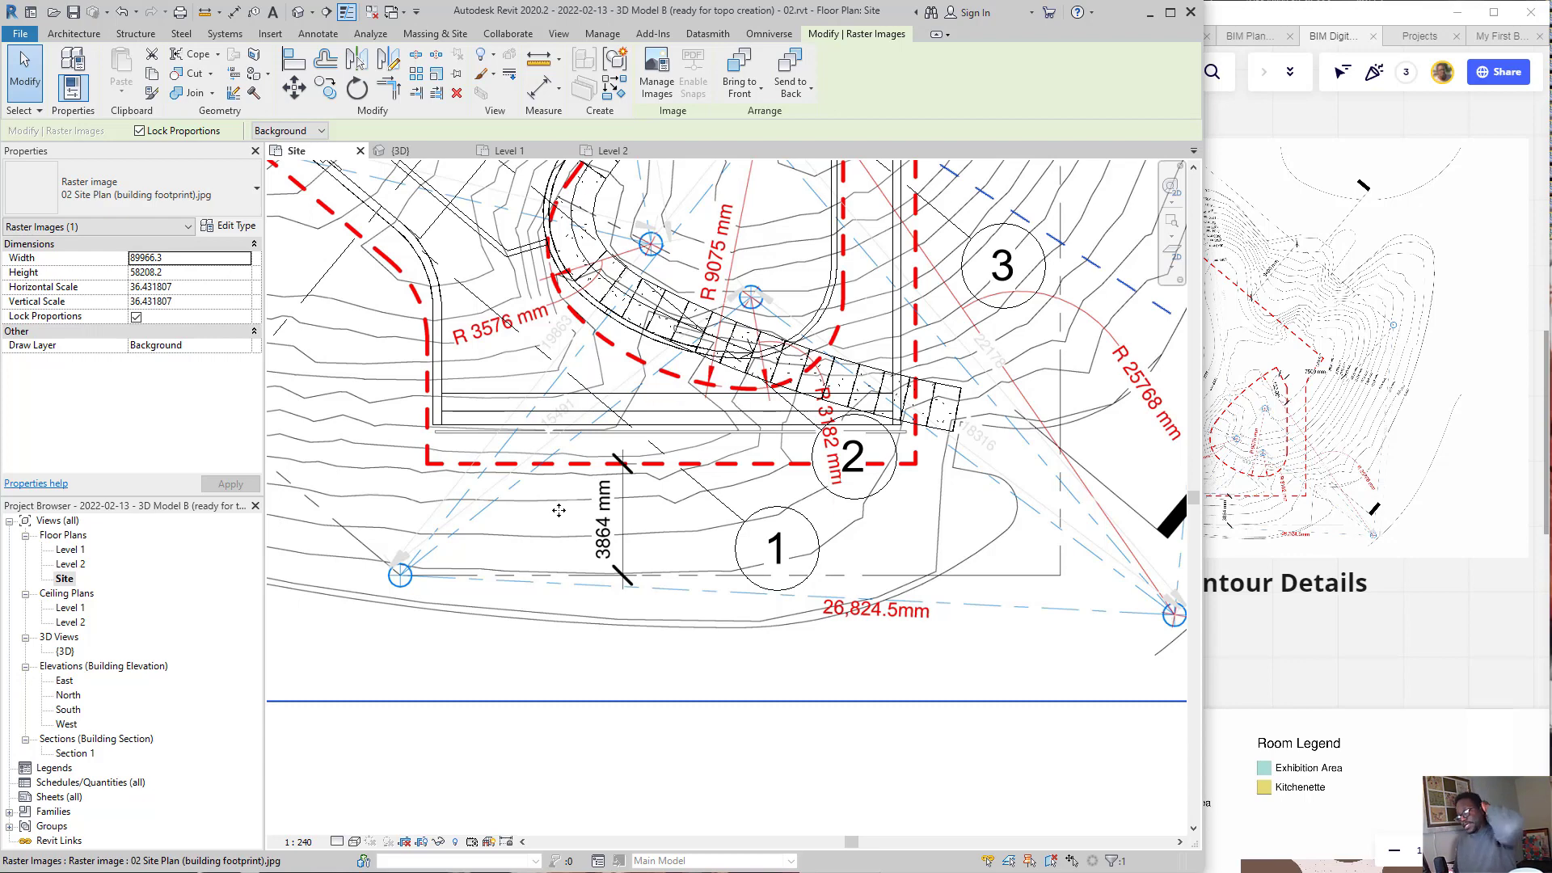
pyautogui.scroll(-1, 481, 450)
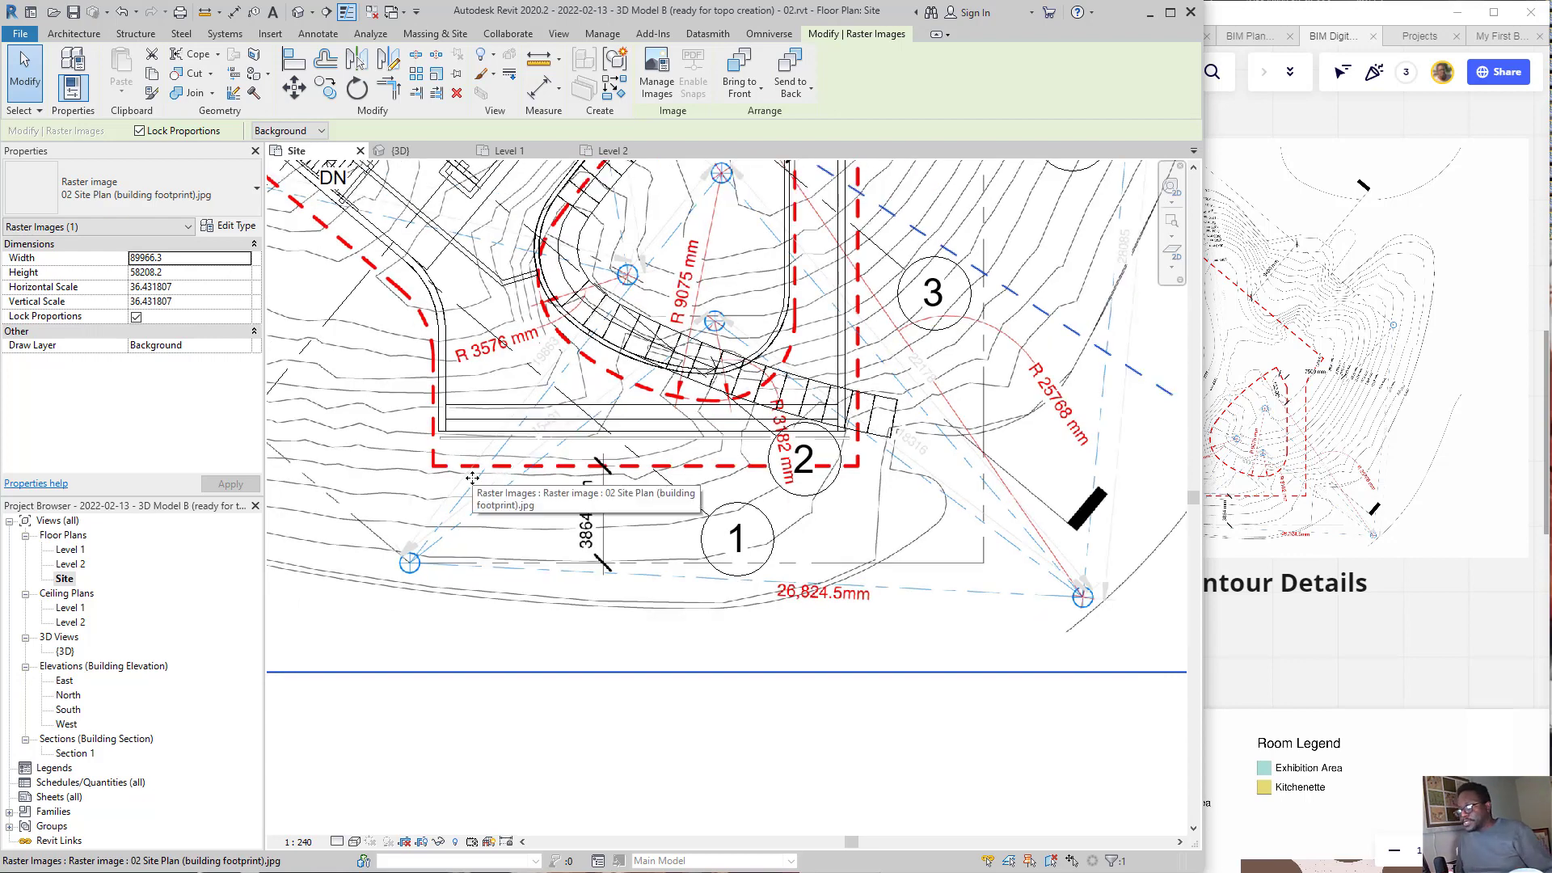
pyautogui.scroll(-2, 599, 375)
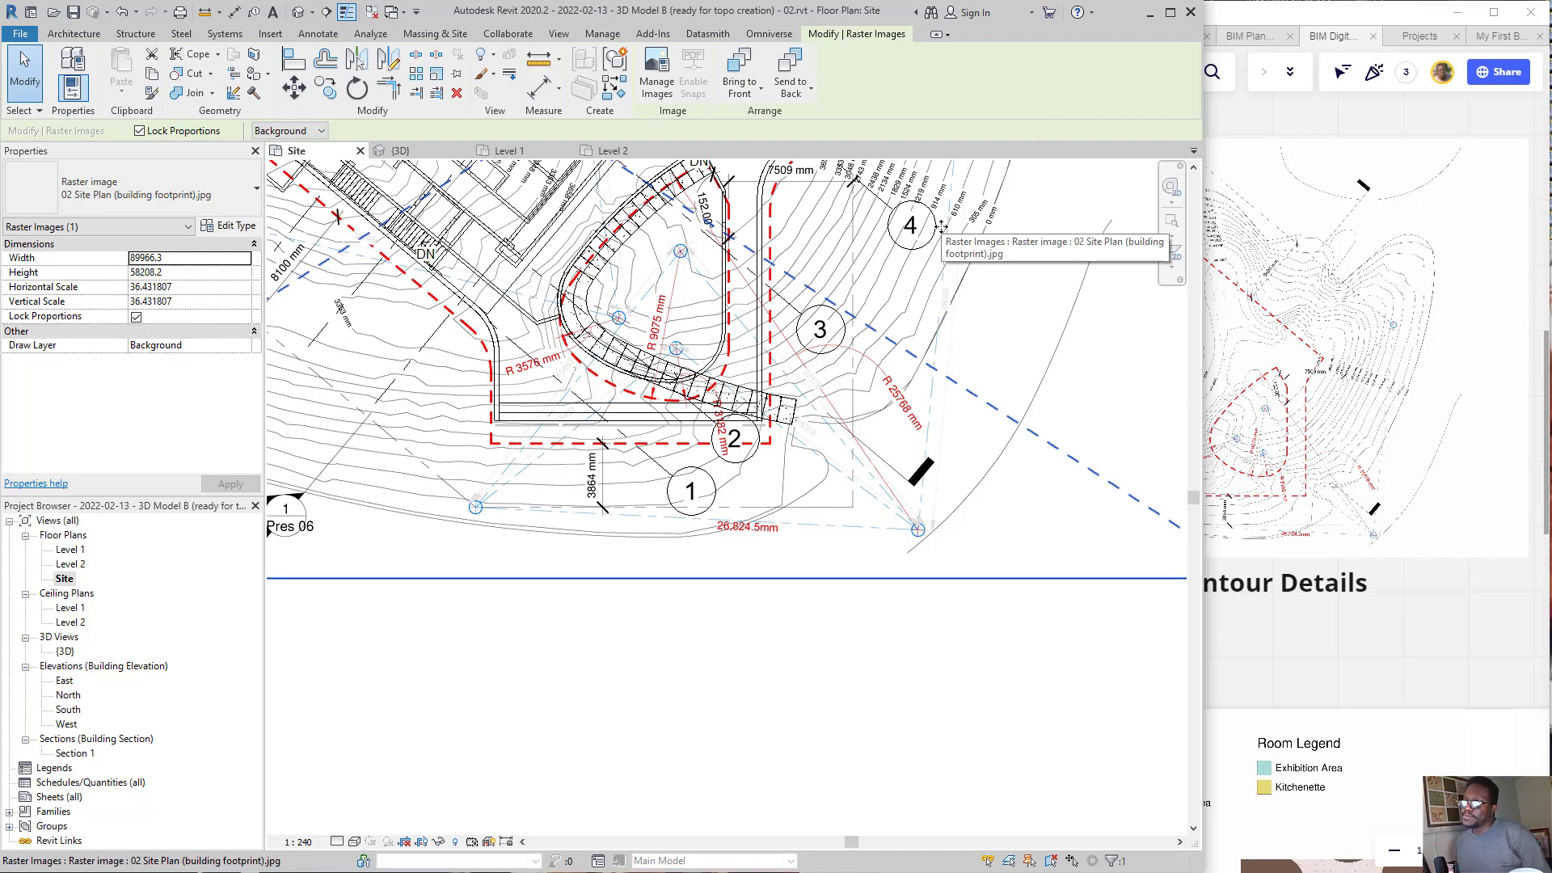
pyautogui.scroll(-1, 950, 257)
pyautogui.moveTo(757, 243); pyautogui.dragTo(831, 528, button='middle')
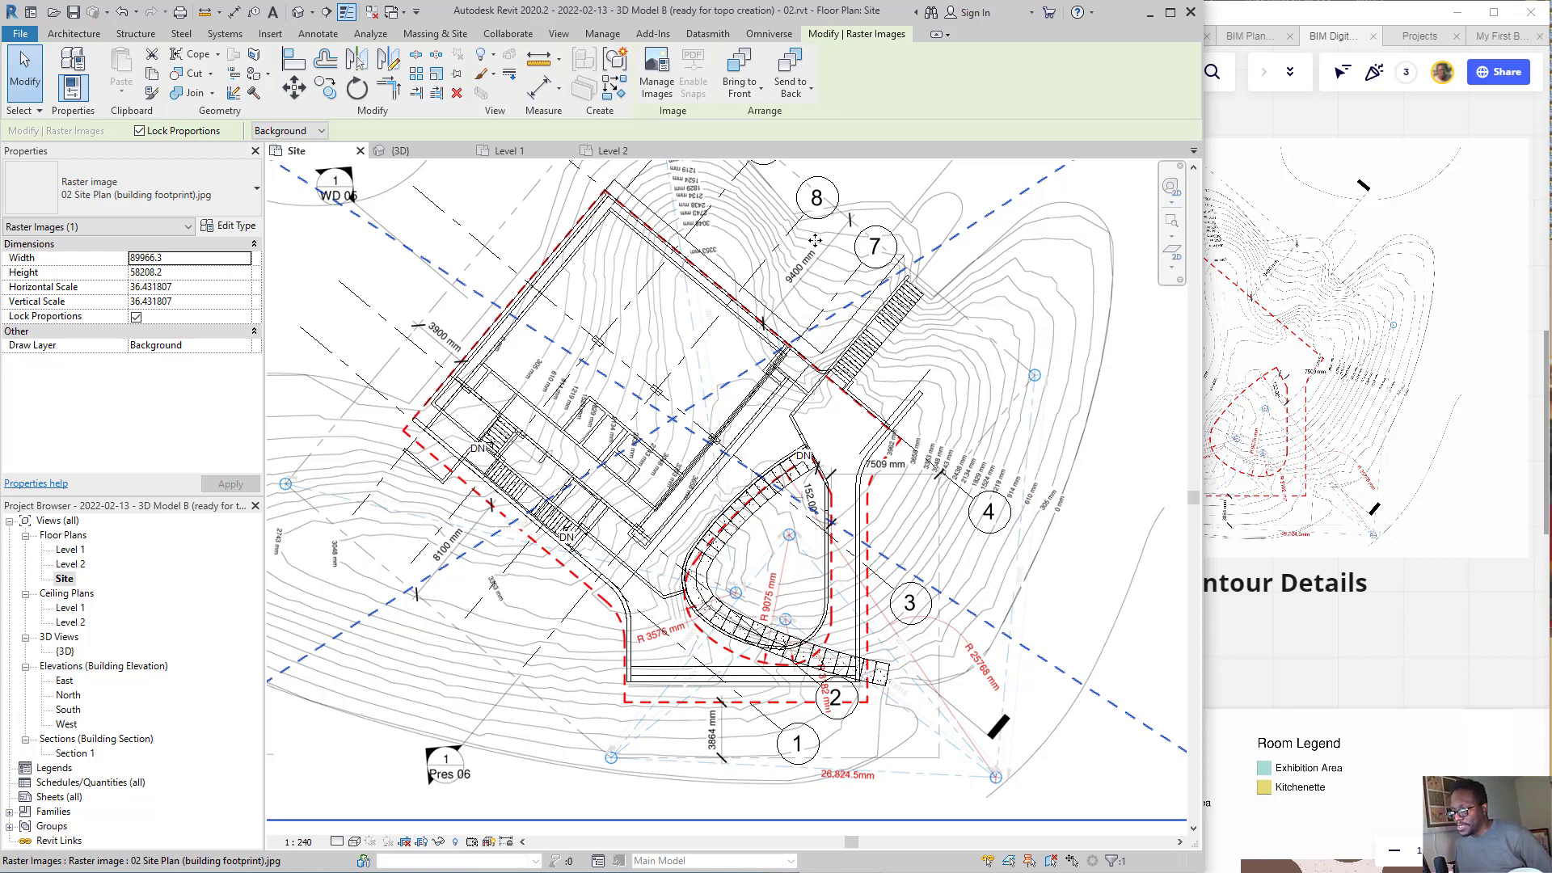
pyautogui.scroll(-2, 941, 259)
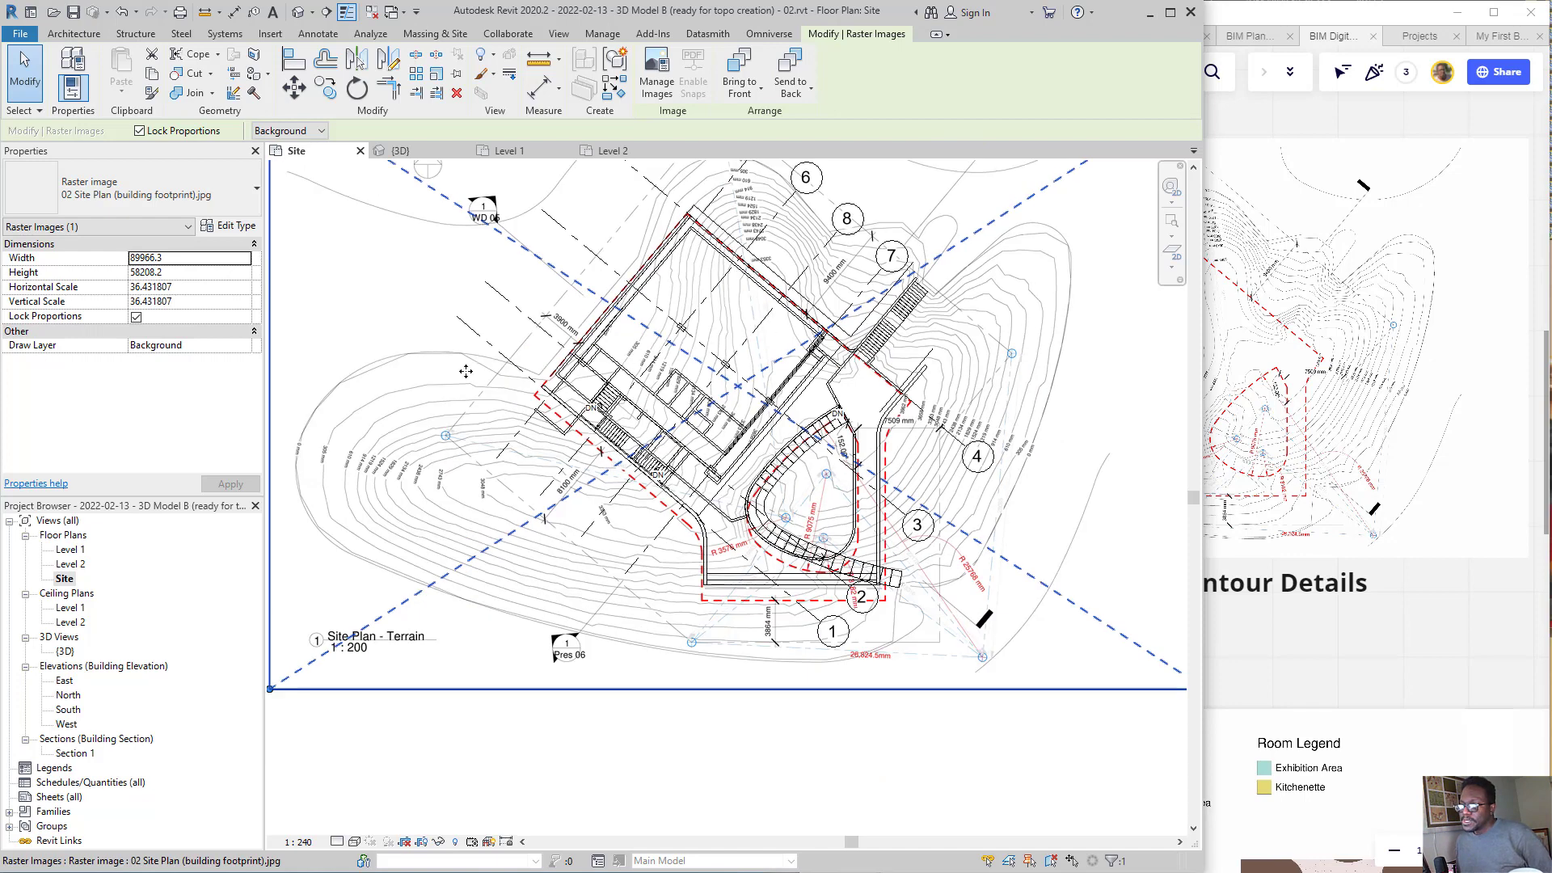
# - Inspect the contour lines and their elevation labels on the site plan's western lobe
pyautogui.scroll(5, 437, 501)
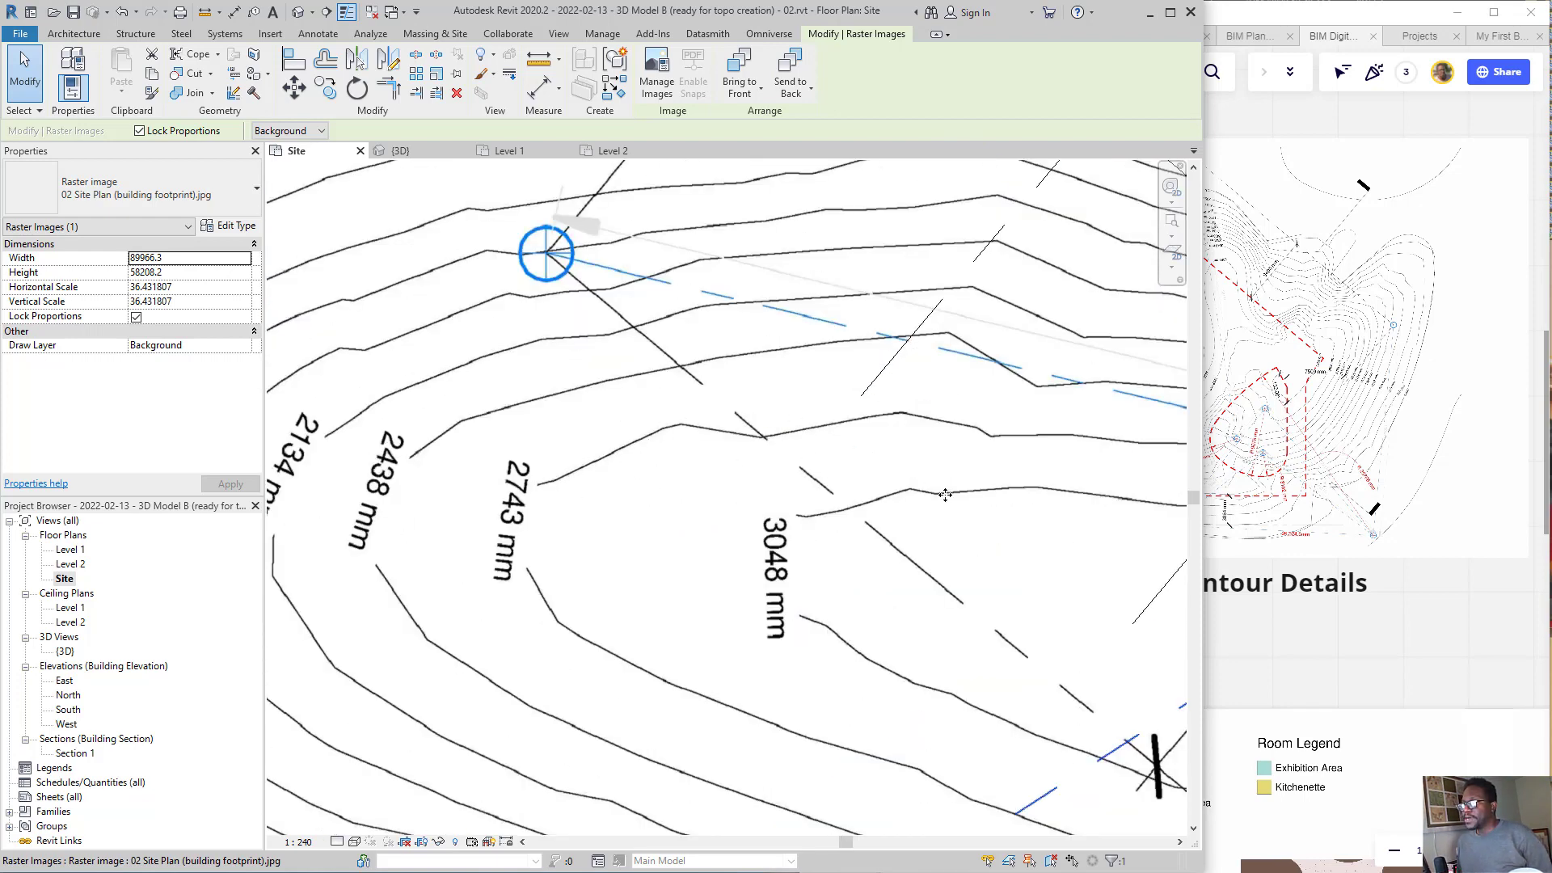
pyautogui.scroll(4, 930, 505)
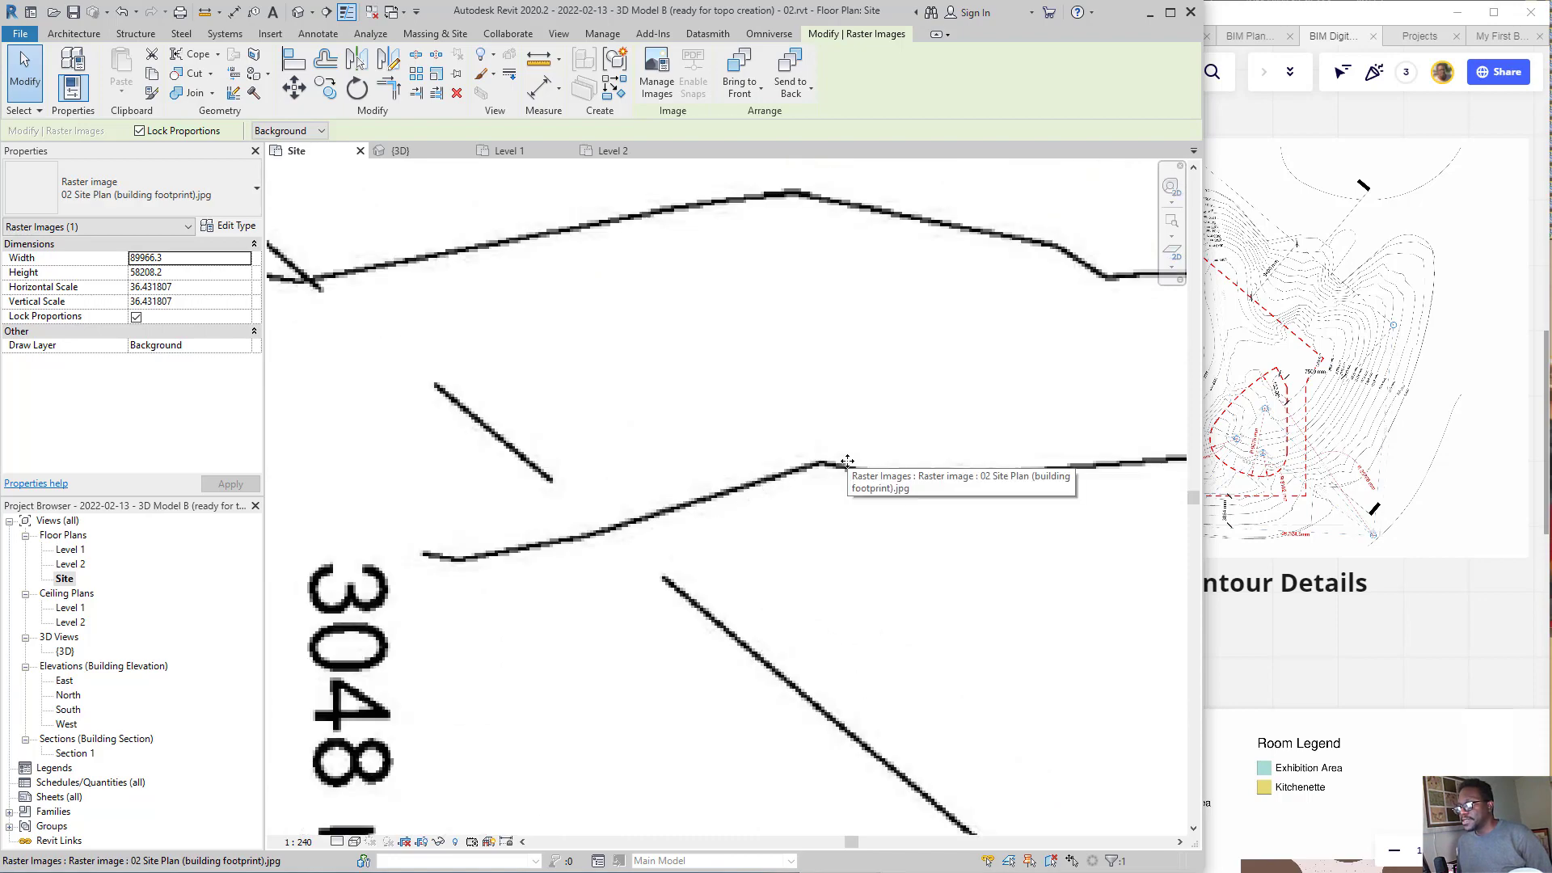
pyautogui.scroll(-6, 731, 444)
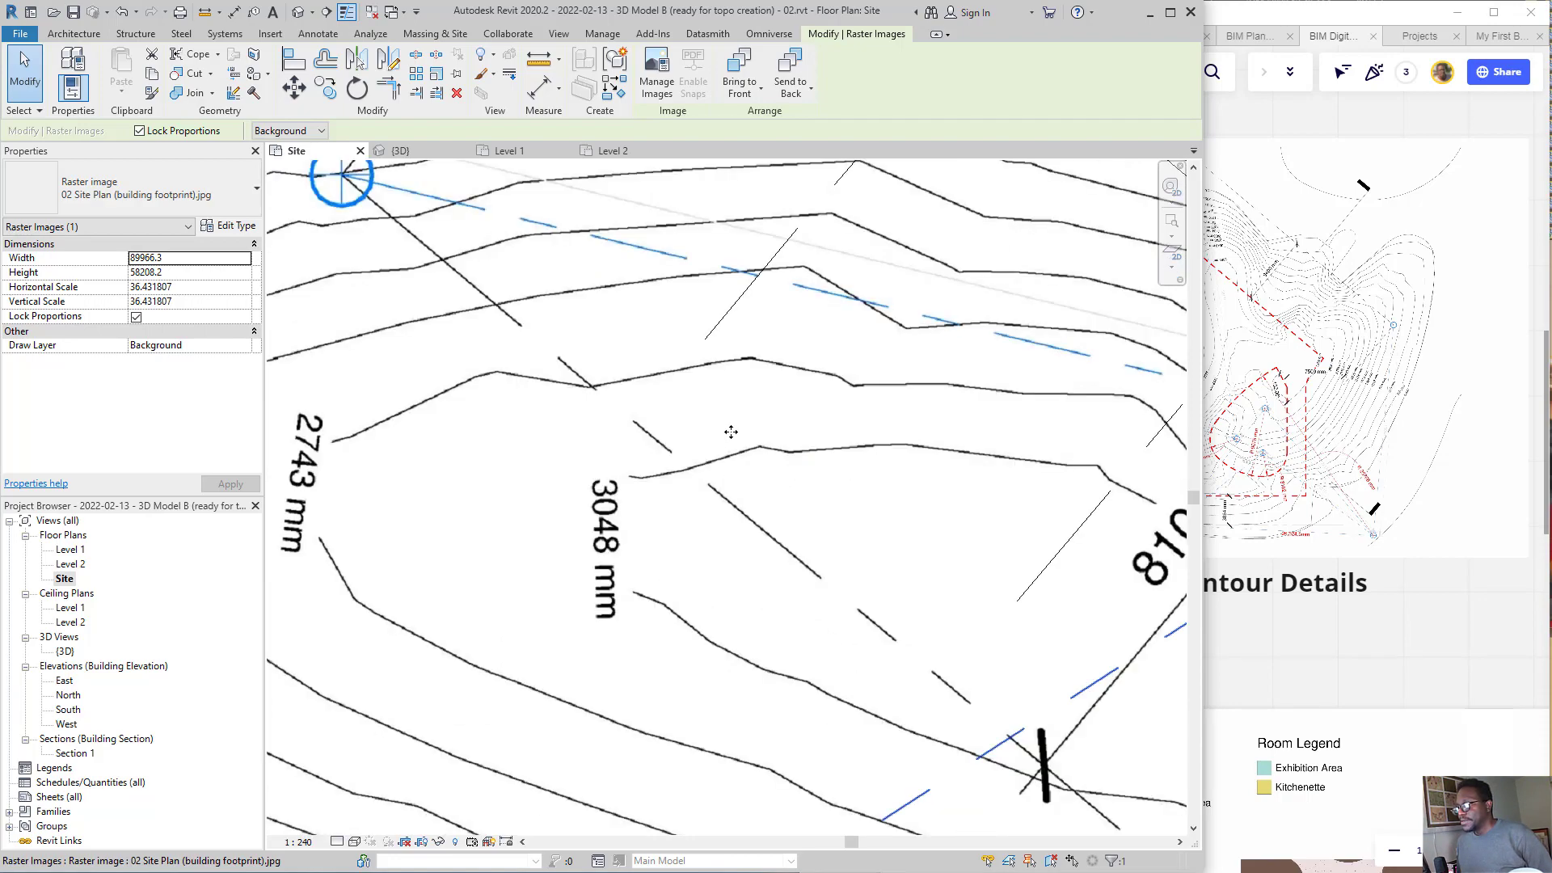
pyautogui.scroll(-3, 730, 431)
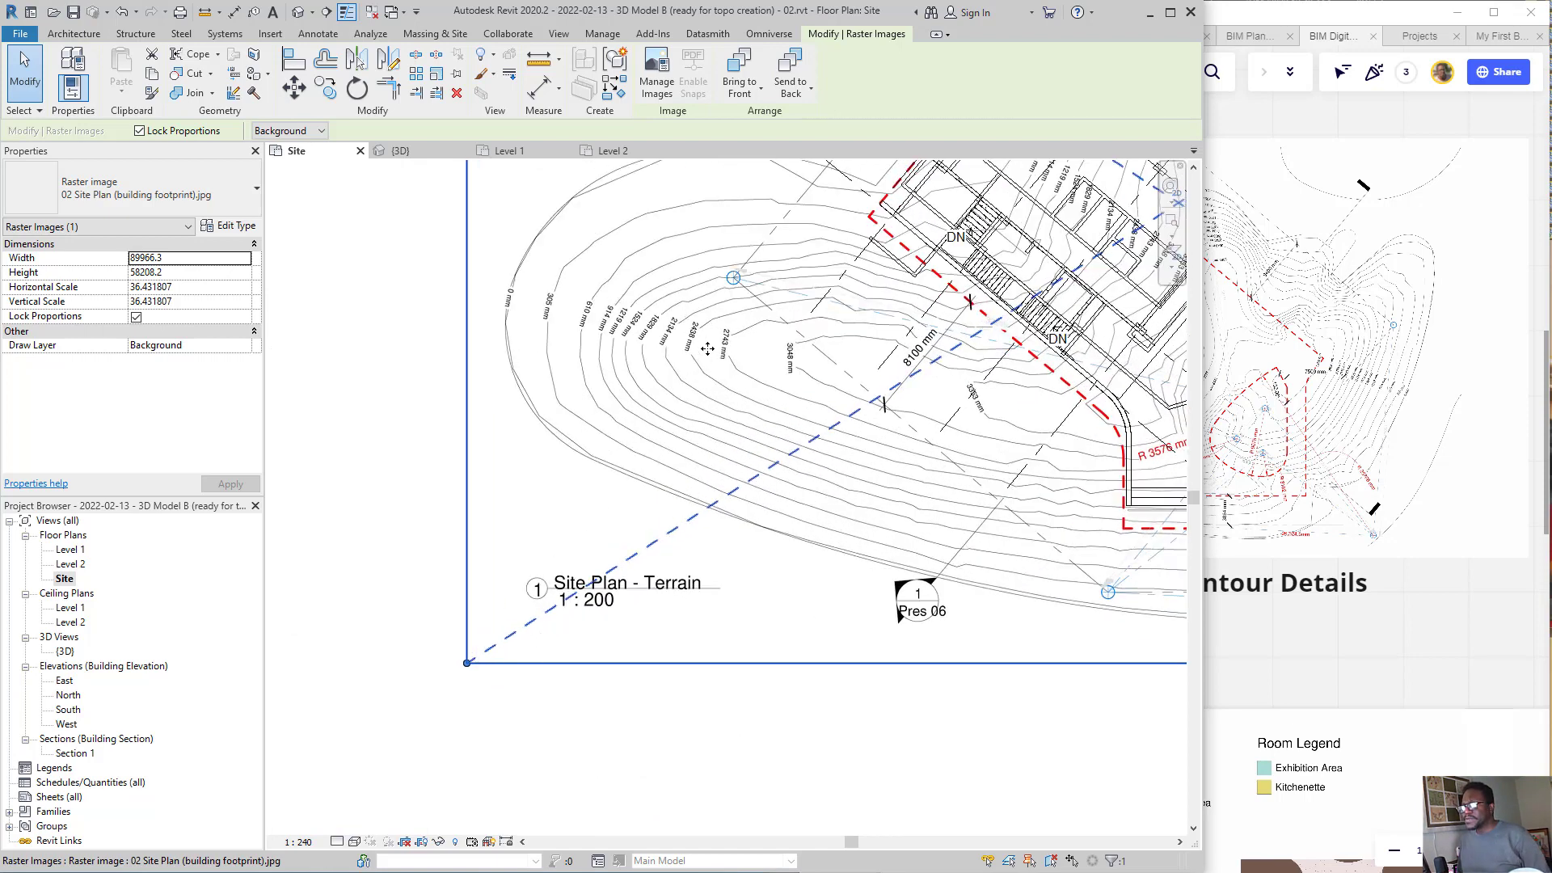
pyautogui.scroll(2, 707, 347)
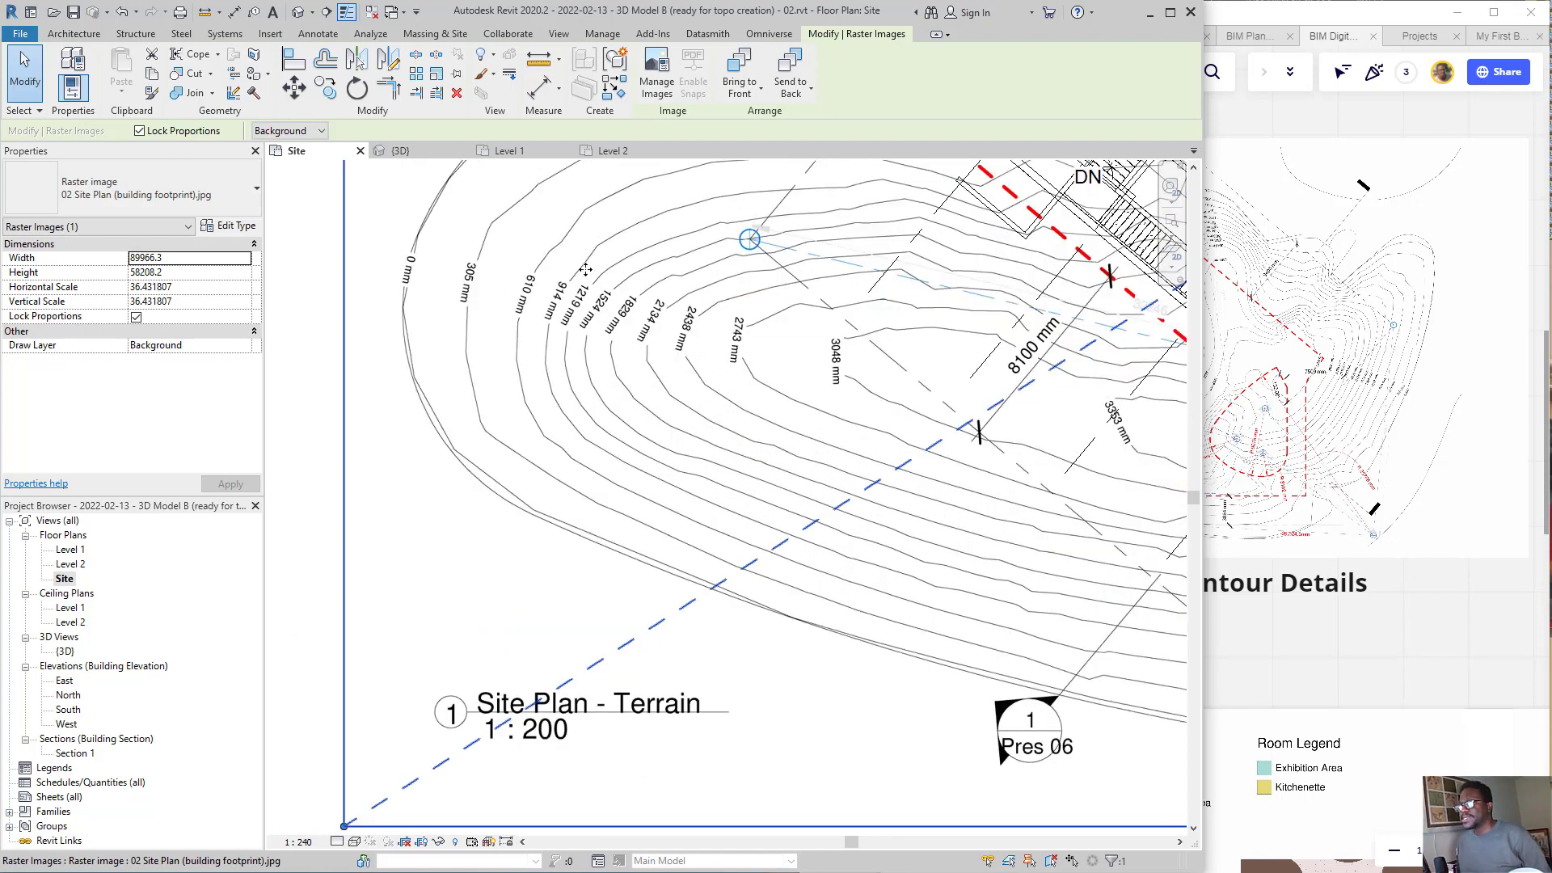
pyautogui.scroll(-1, 585, 269)
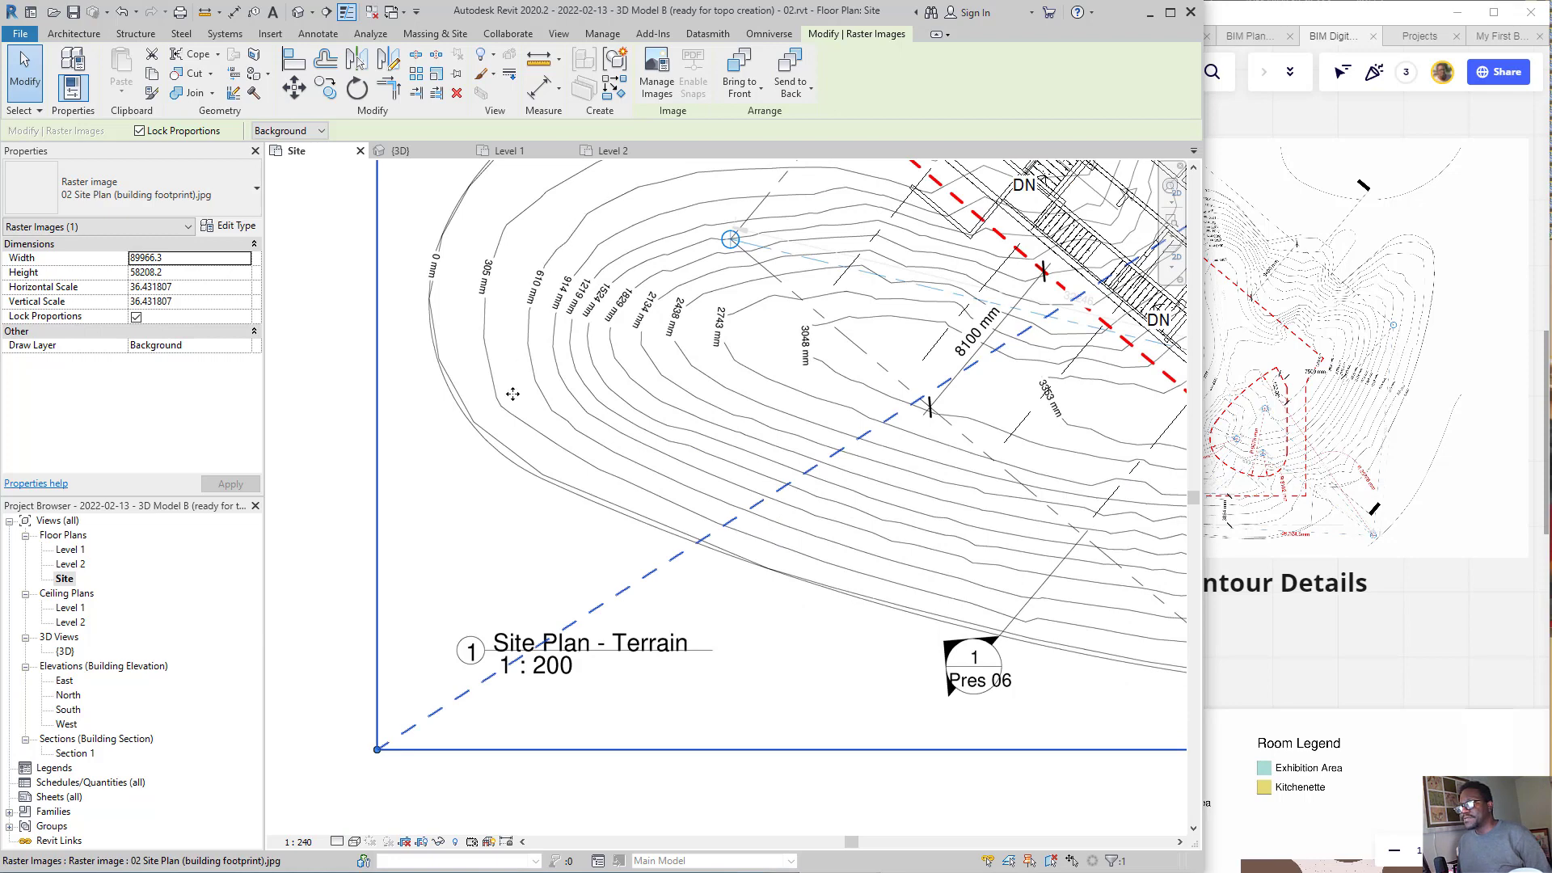
# - Scale the site plan image proportionally from its southwestern corner to a width of about 88069 and check the footprint's fit against the building
pyautogui.scroll(-1, 481, 501)
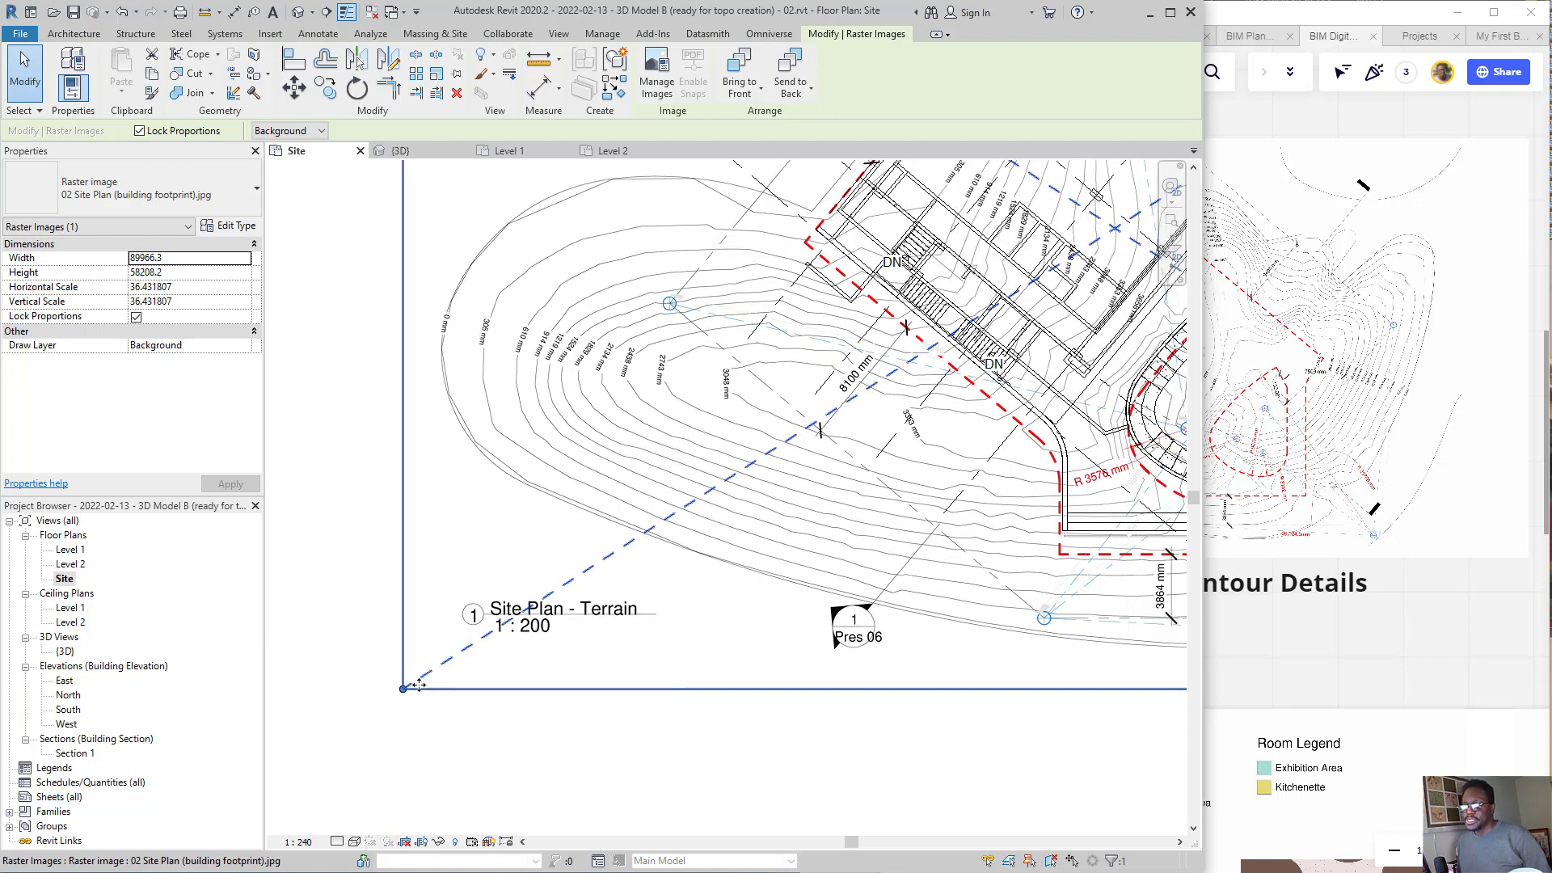
pyautogui.moveTo(404, 690); pyautogui.dragTo(433, 669)
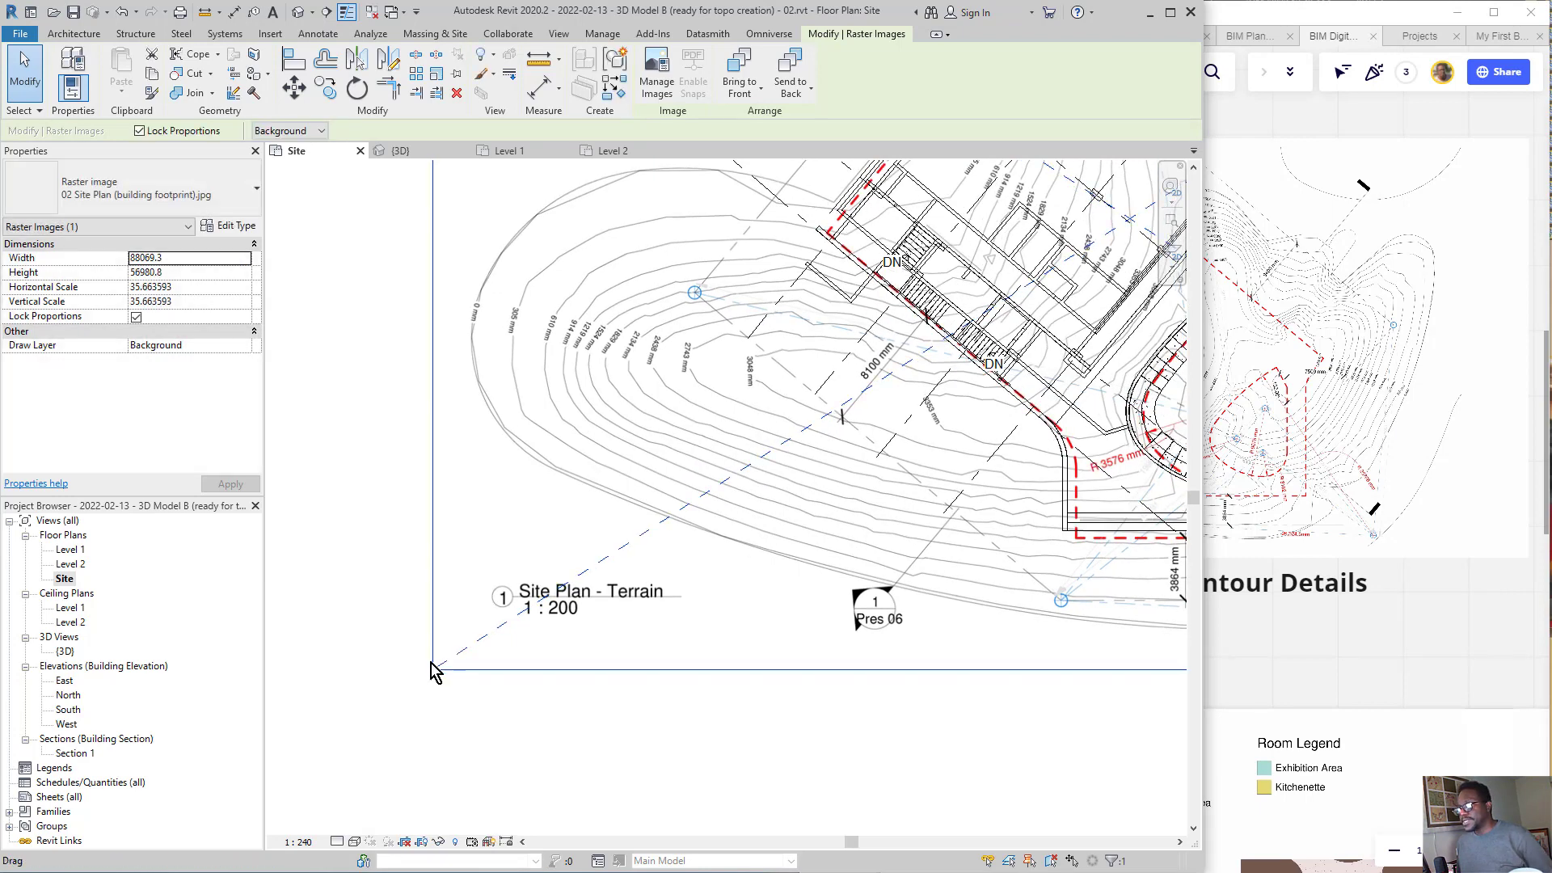
pyautogui.scroll(-3, 432, 670)
pyautogui.scroll(2, 974, 438)
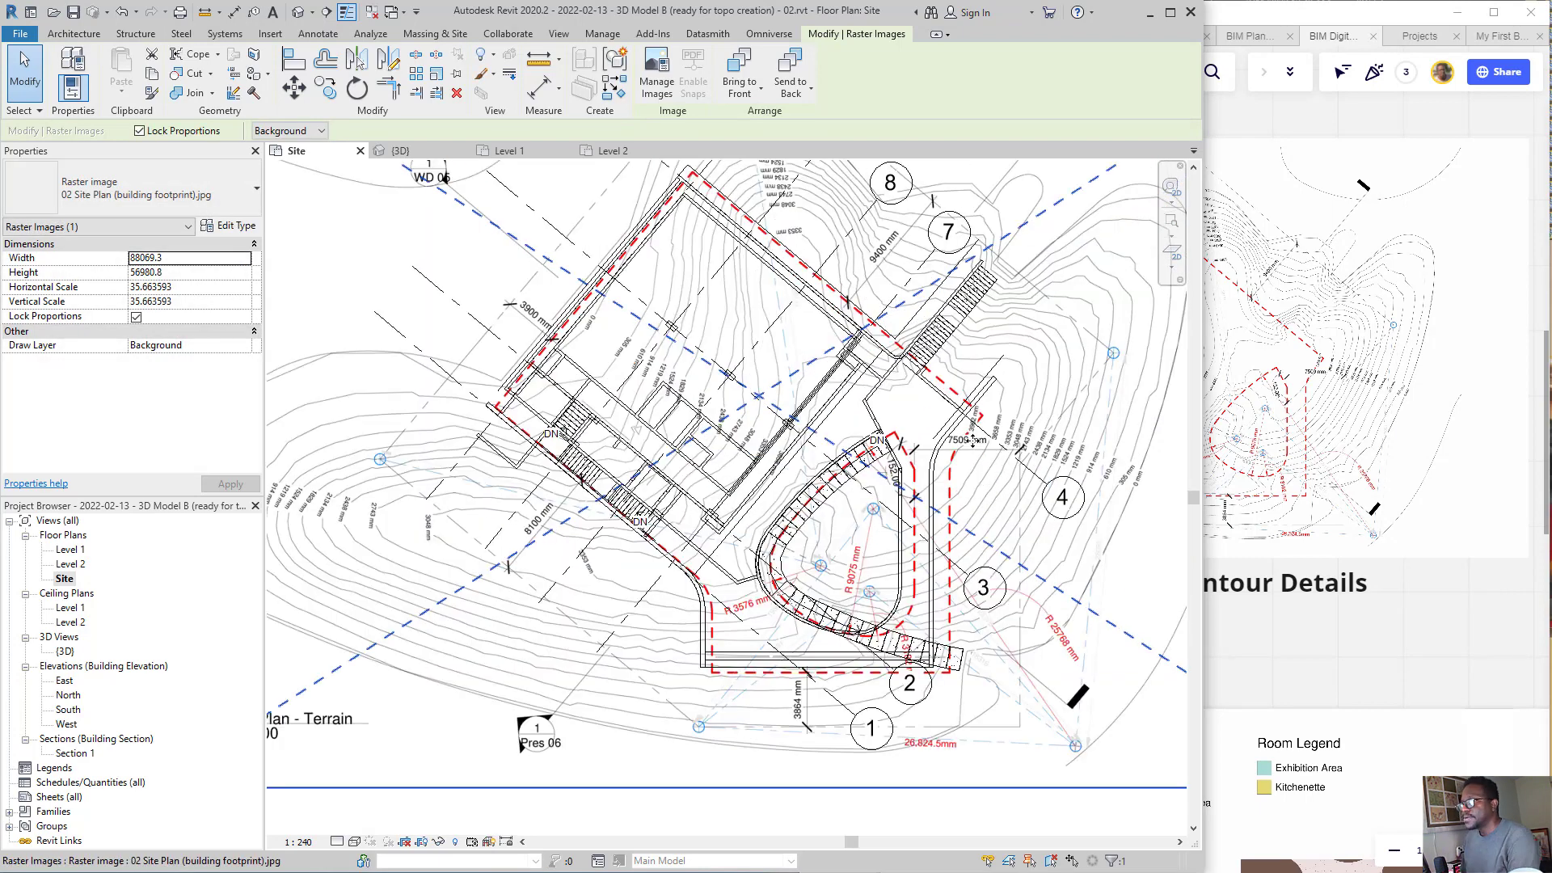
# - Nudge the site plan image slightly left and up, then check its red dashed footprint against the building outline
pyautogui.press('Left')
pyautogui.press('Up')
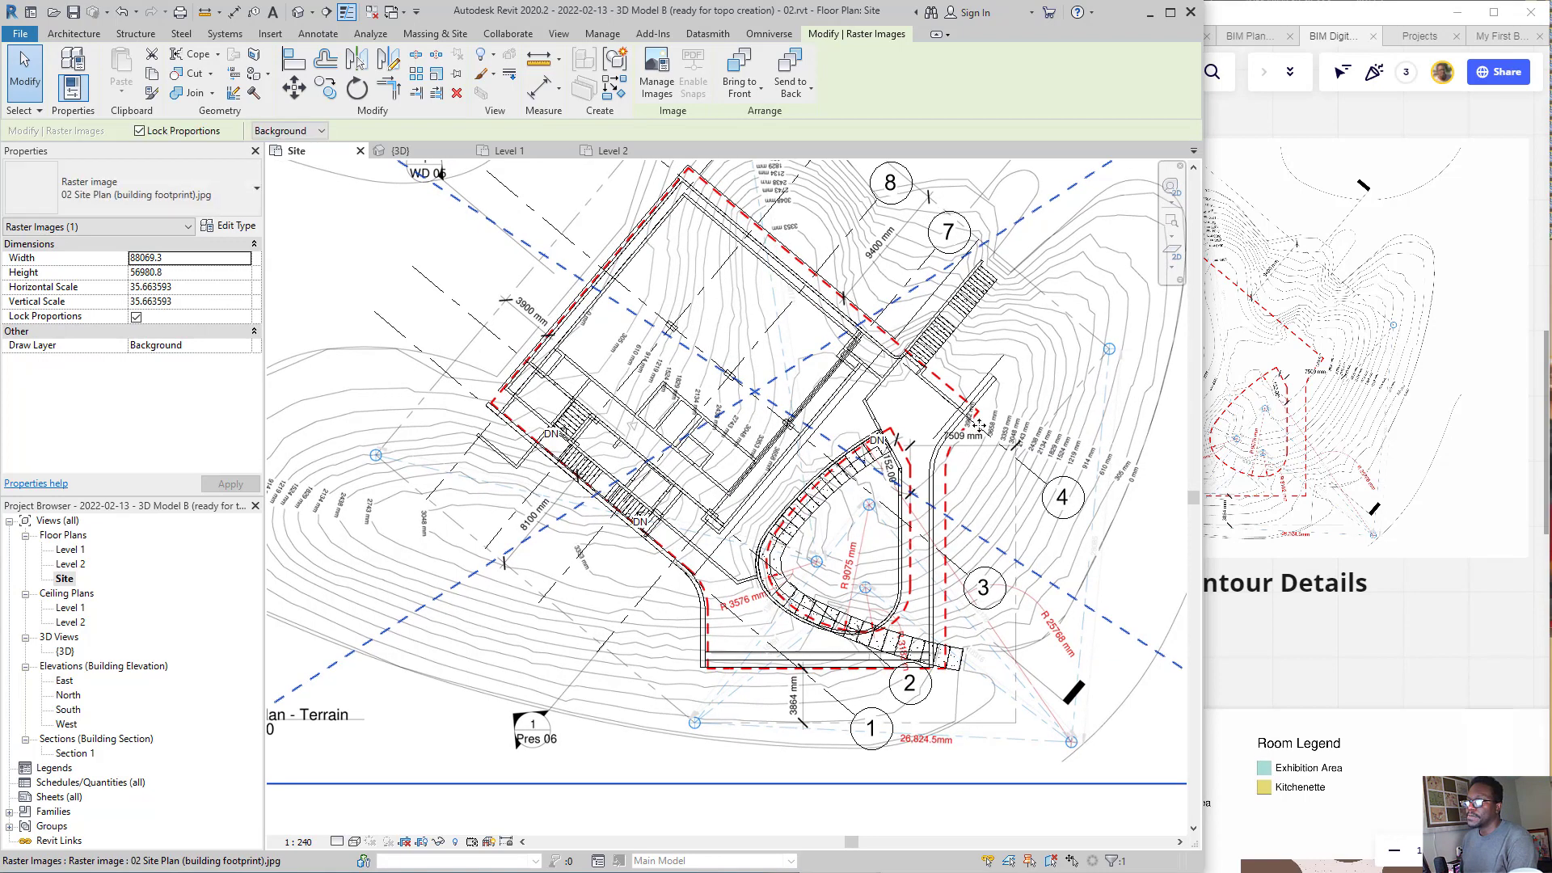
pyautogui.scroll(6, 653, 249)
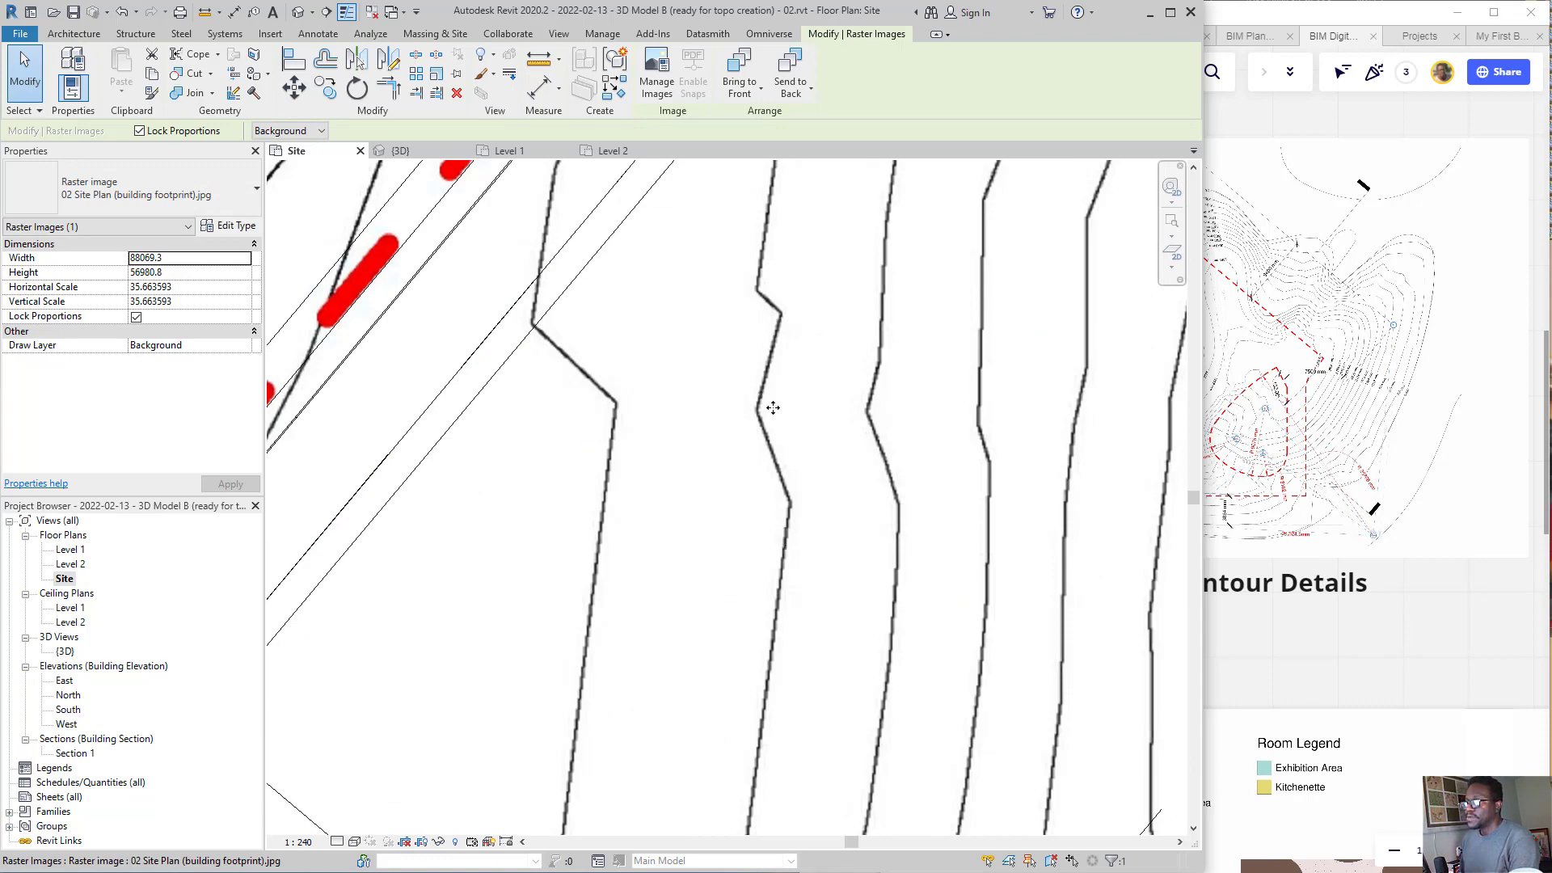
pyautogui.scroll(-7, 746, 443)
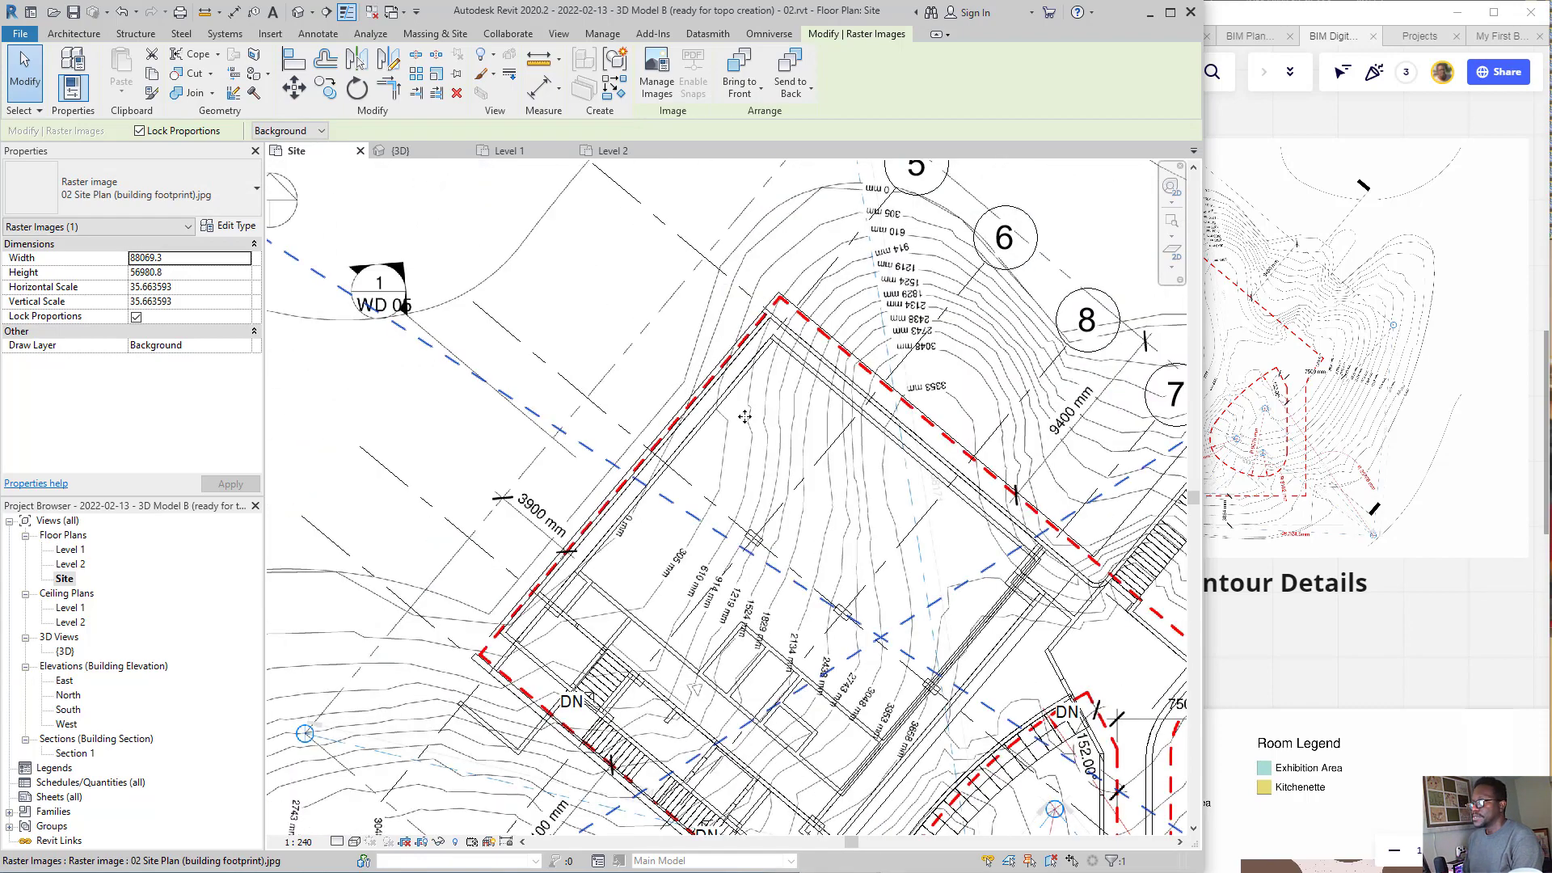
pyautogui.moveTo(892, 505); pyautogui.dragTo(780, 314, button='middle')
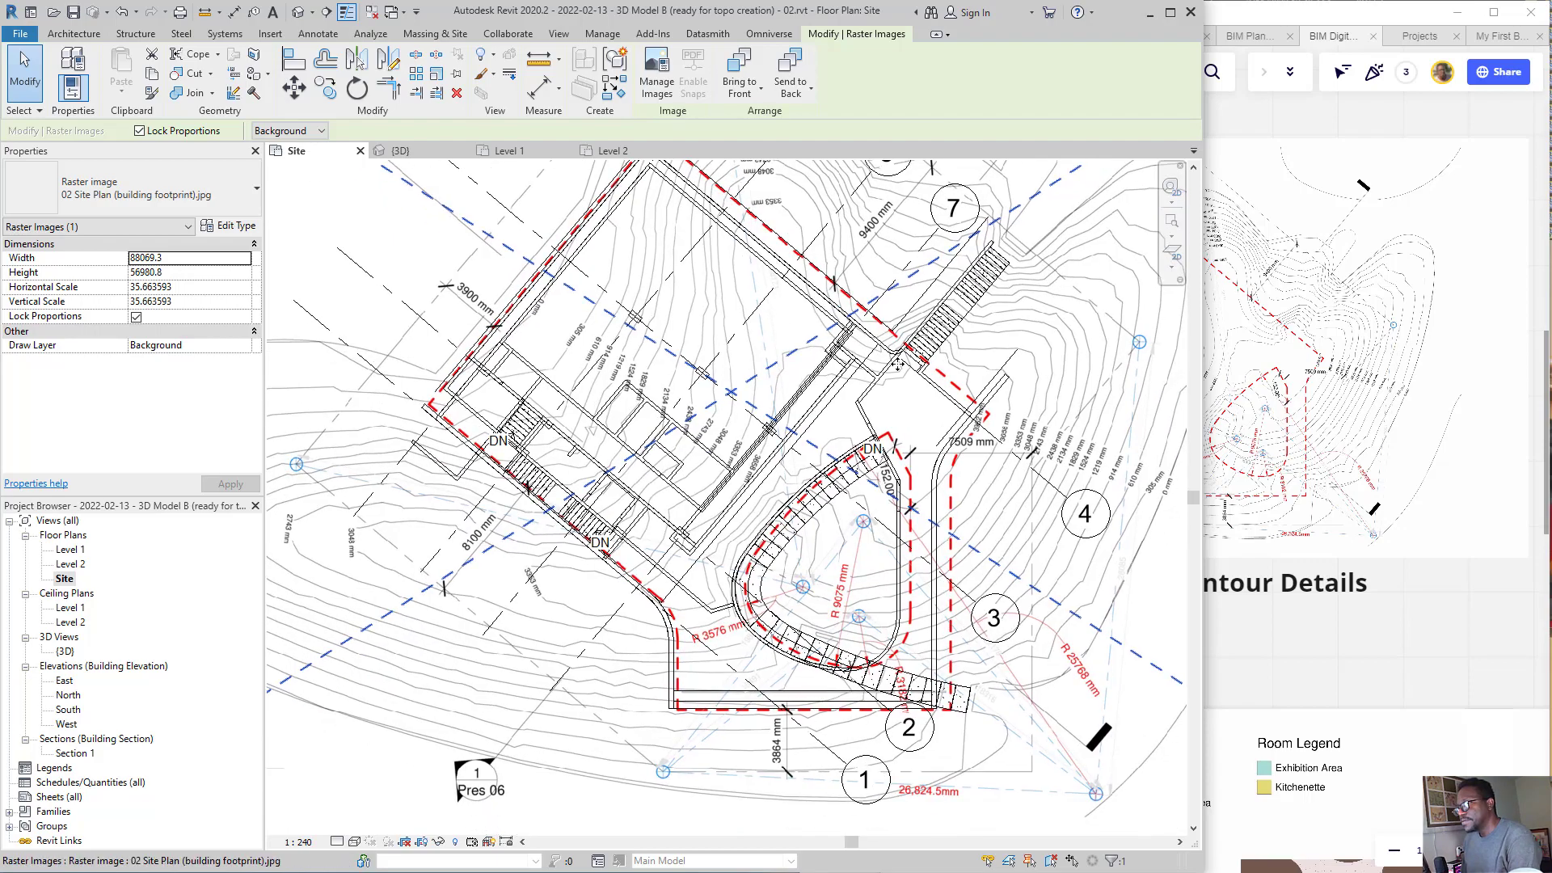
pyautogui.scroll(-8, 753, 444)
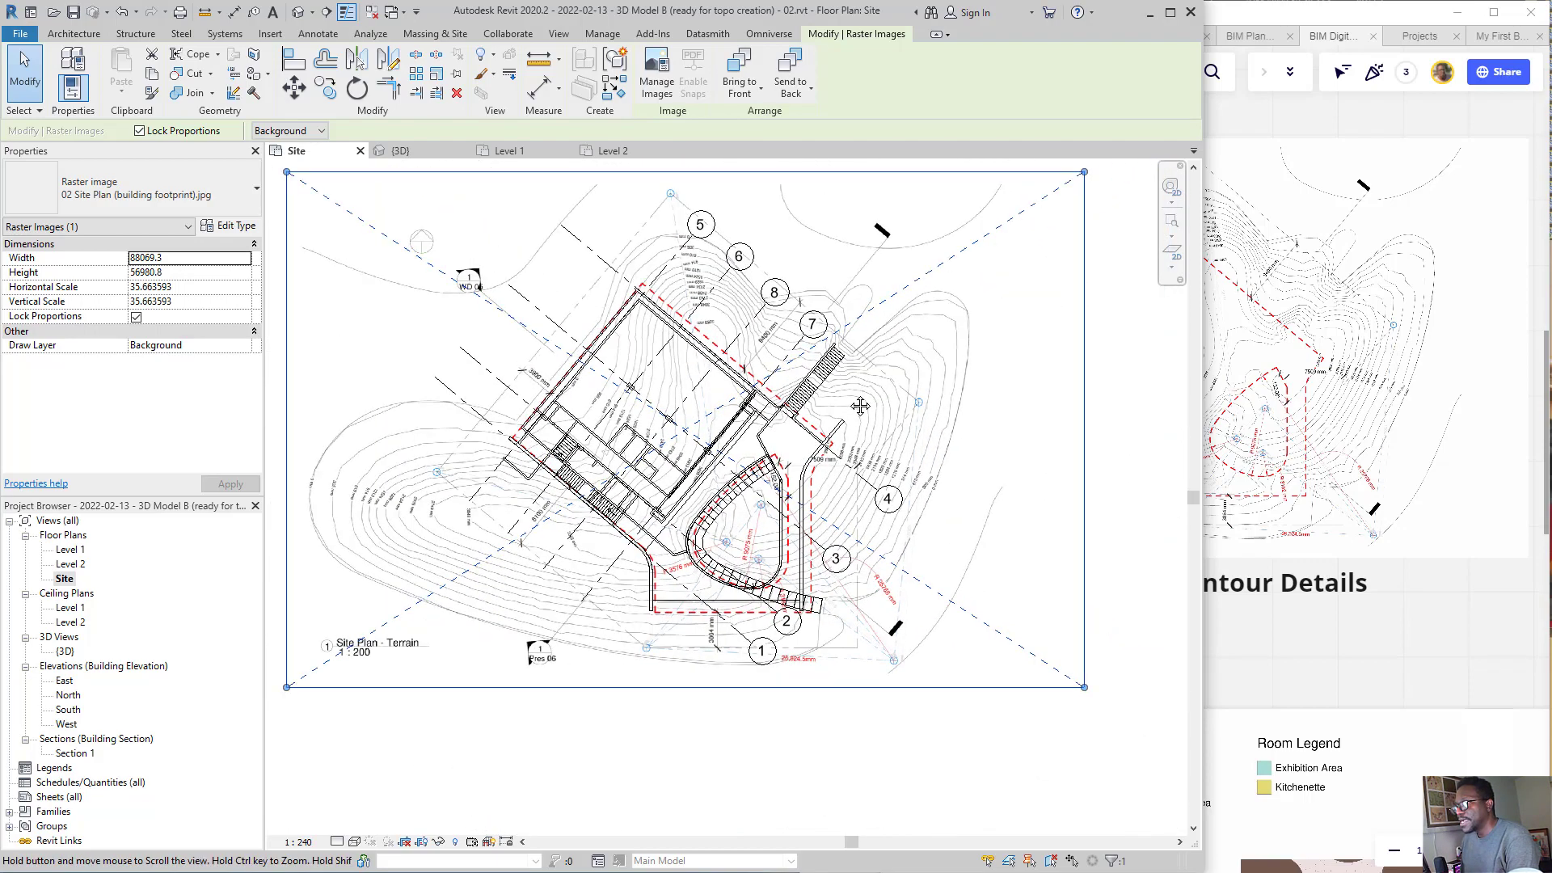
# - Nudge the site plan image slightly down and left so its dashed footprint follows the building's northeastern wall and curved ramp courtyard
pyautogui.scroll(1, 1015, 189)
pyautogui.scroll(1, 474, 550)
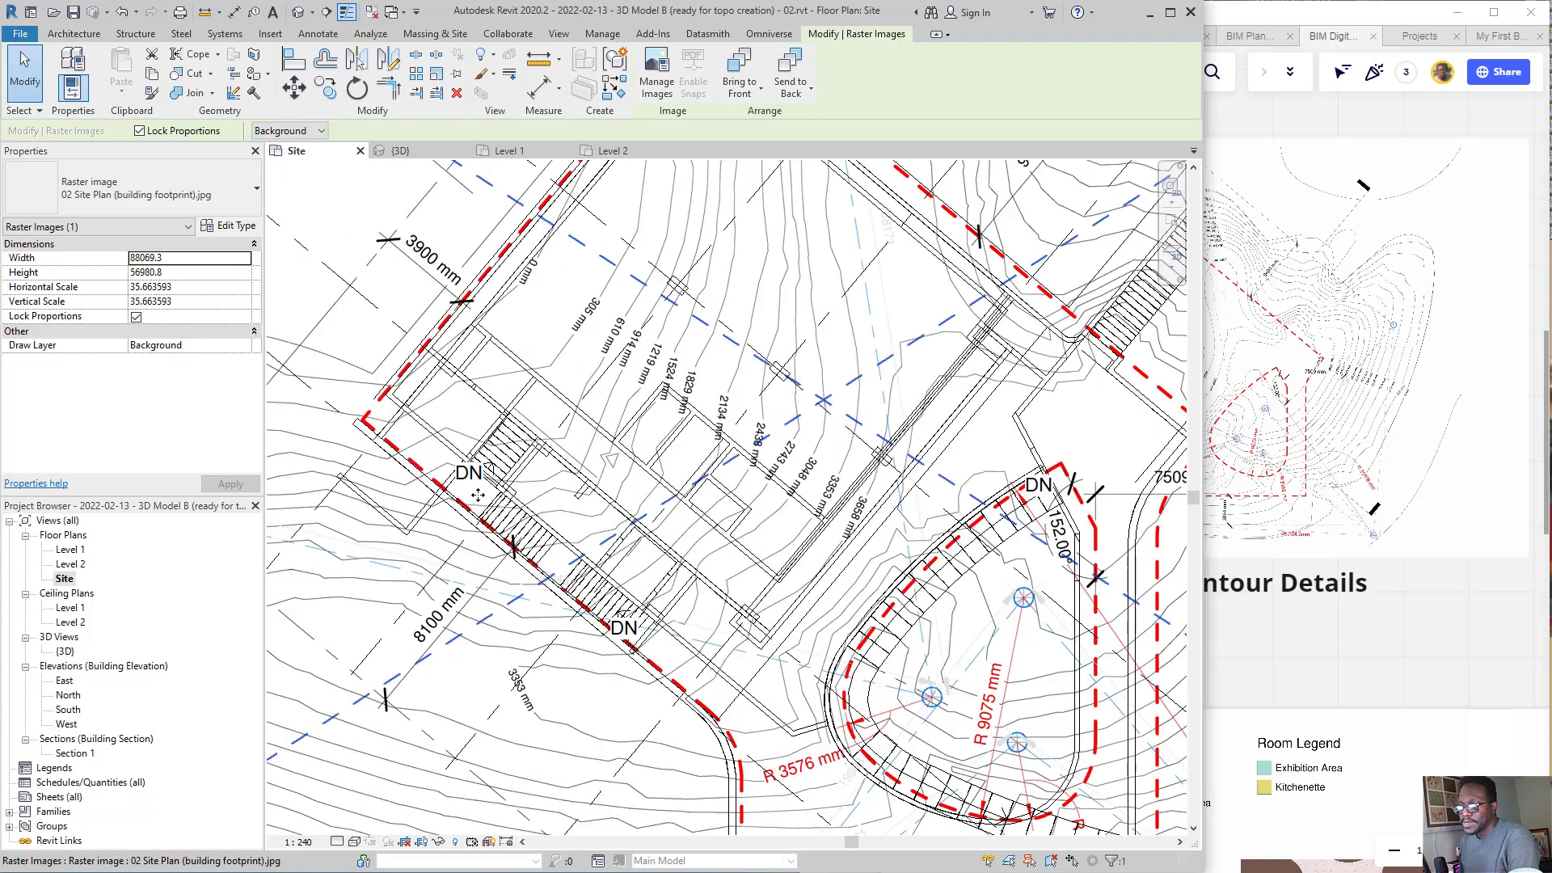
pyautogui.scroll(2, 497, 482)
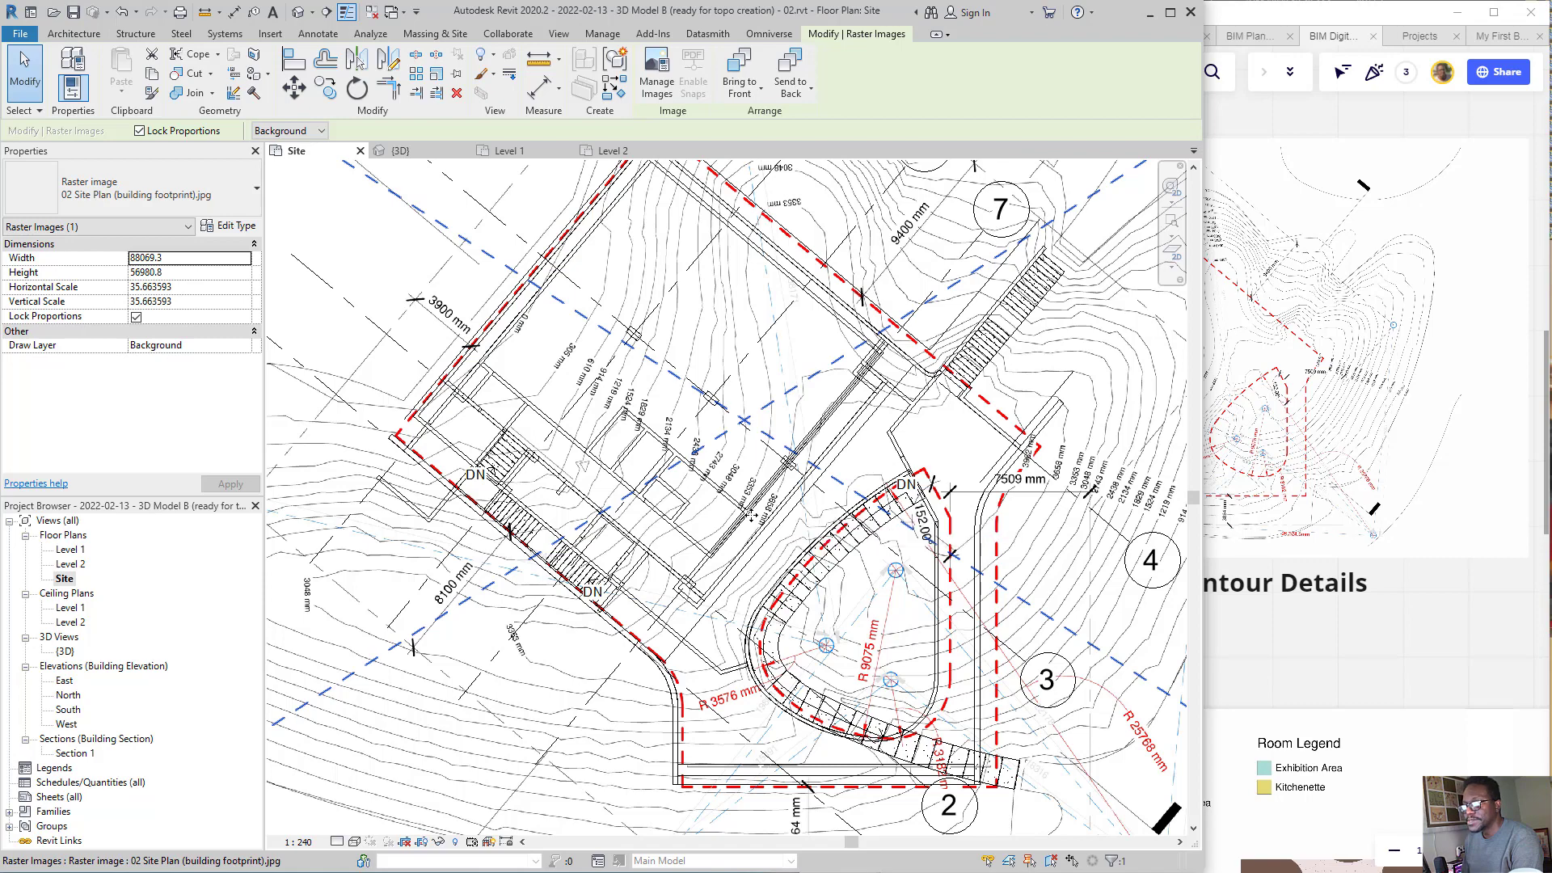
pyautogui.press('Down')
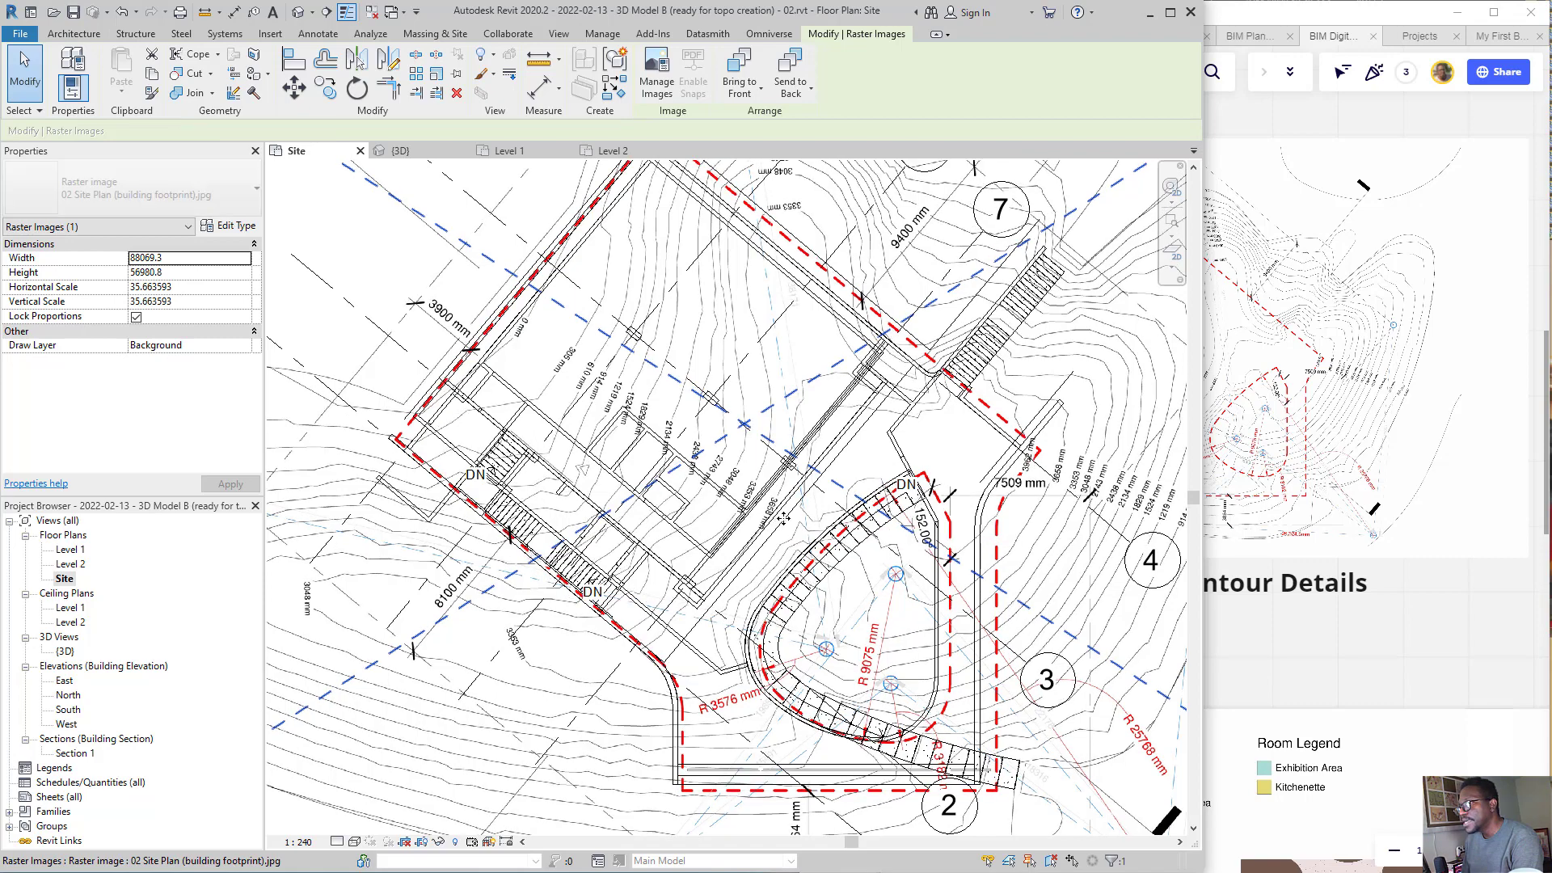
pyautogui.press('Left')
pyautogui.scroll(-2, 784, 515)
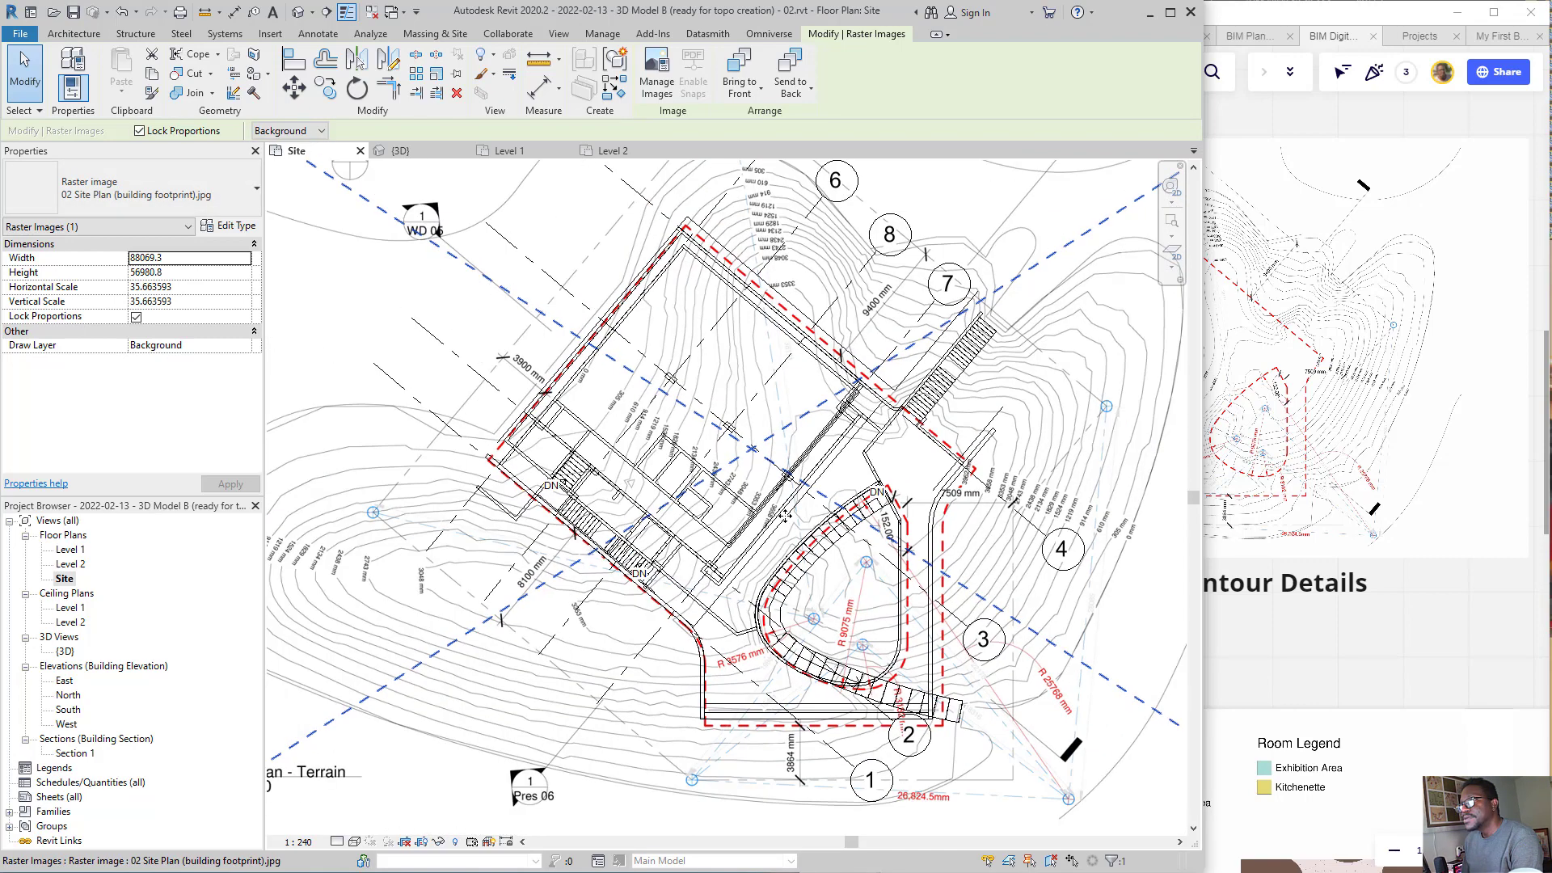
pyautogui.scroll(1, 717, 269)
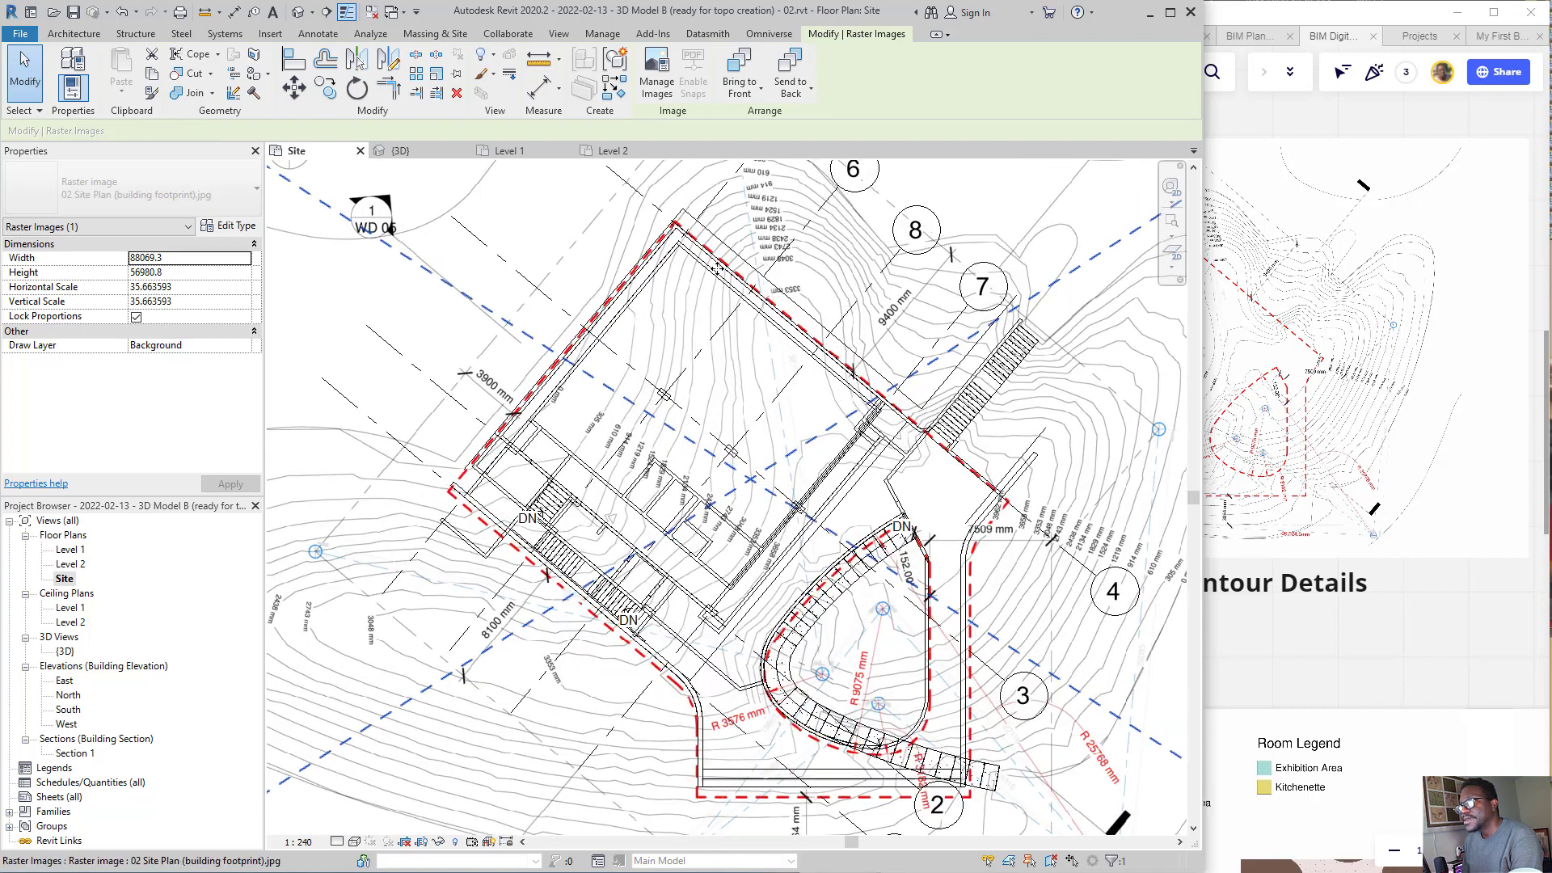
pyautogui.press('Left')
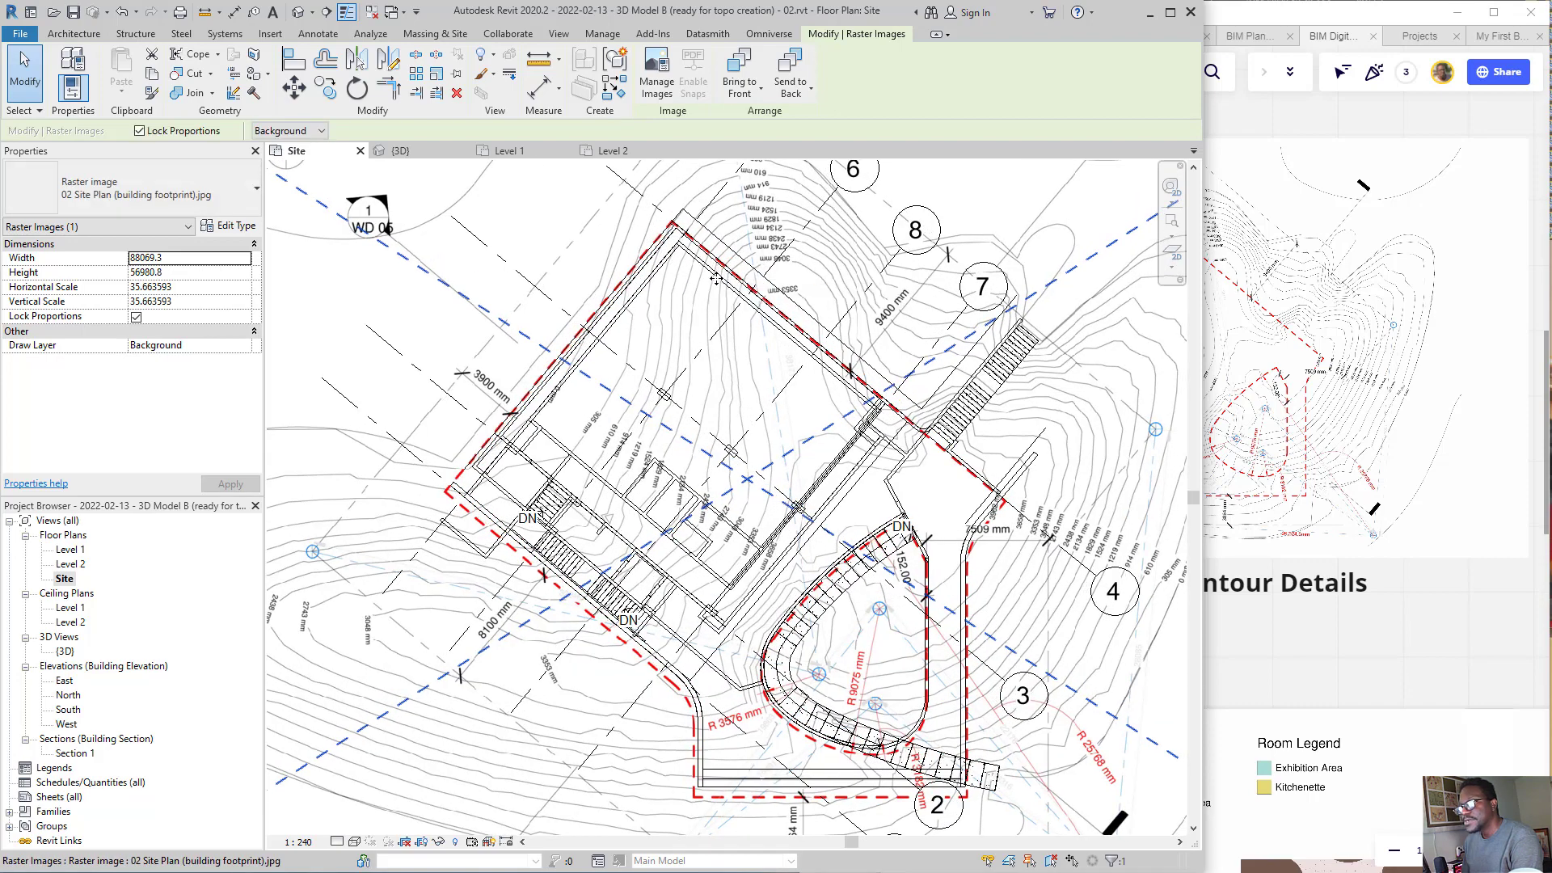
# - Compare the red dashed footprint with the building at the eastern corner, the northern corner and along the southwestern side
pyautogui.scroll(4, 990, 529)
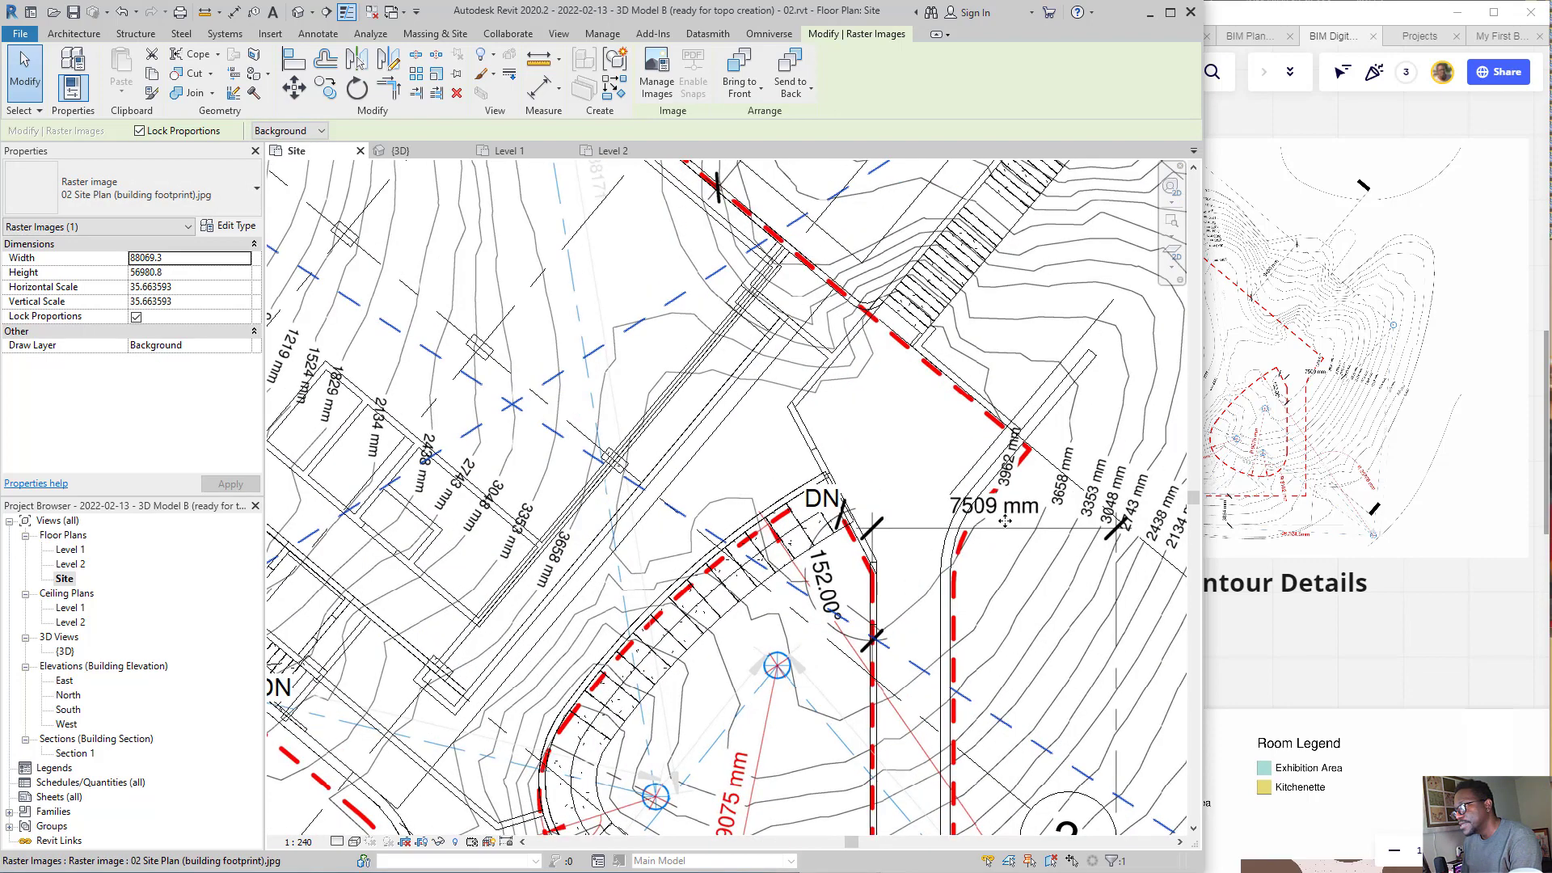
pyautogui.scroll(-3, 1026, 525)
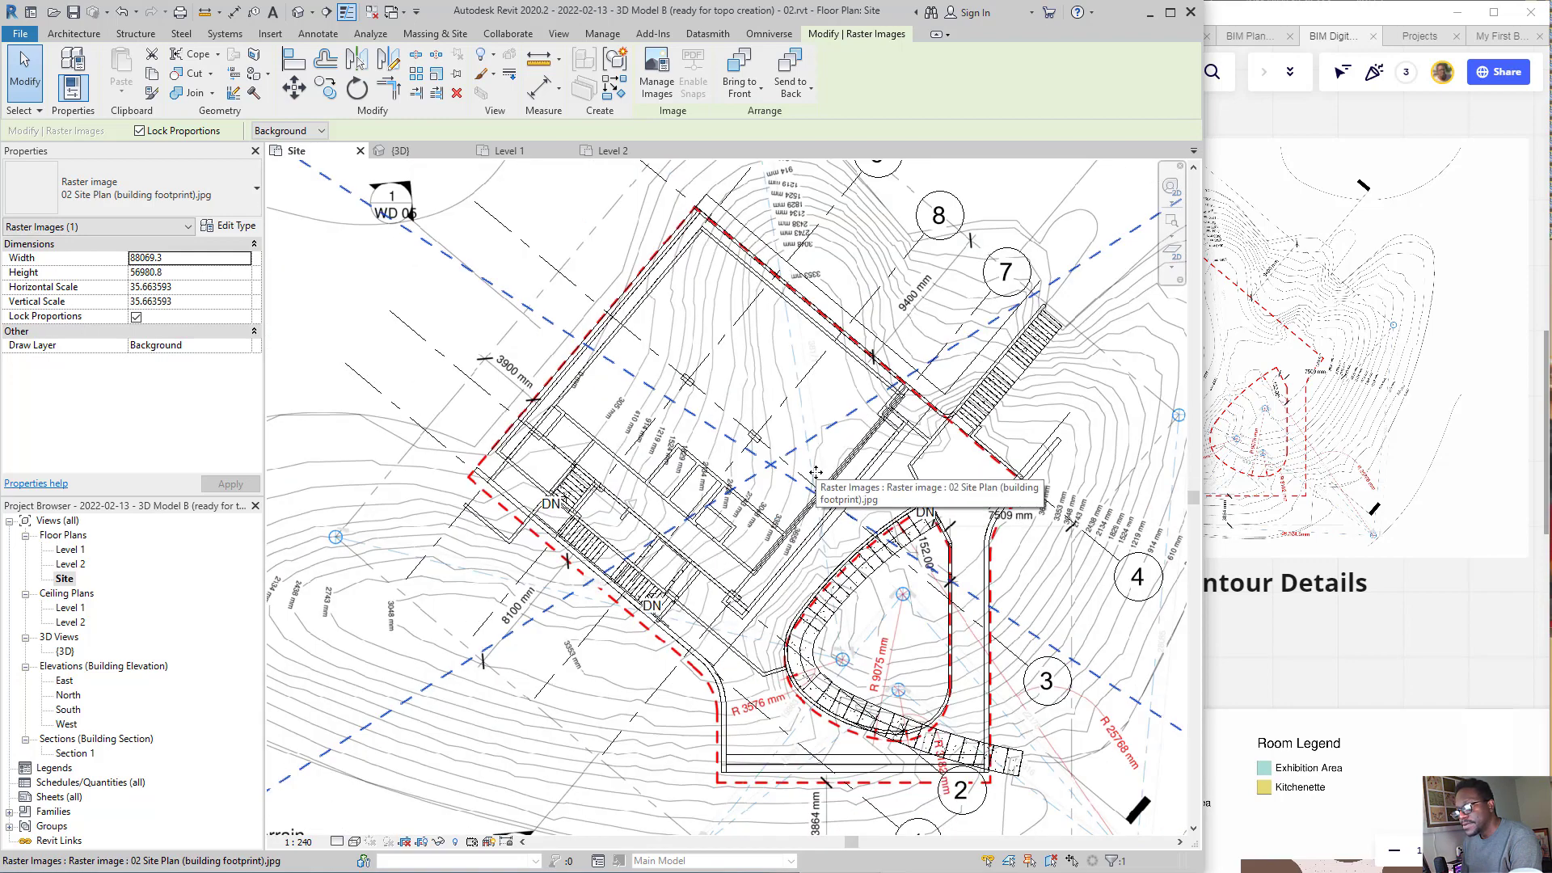
pyautogui.moveTo(943, 434); pyautogui.dragTo(843, 461, button='middle')
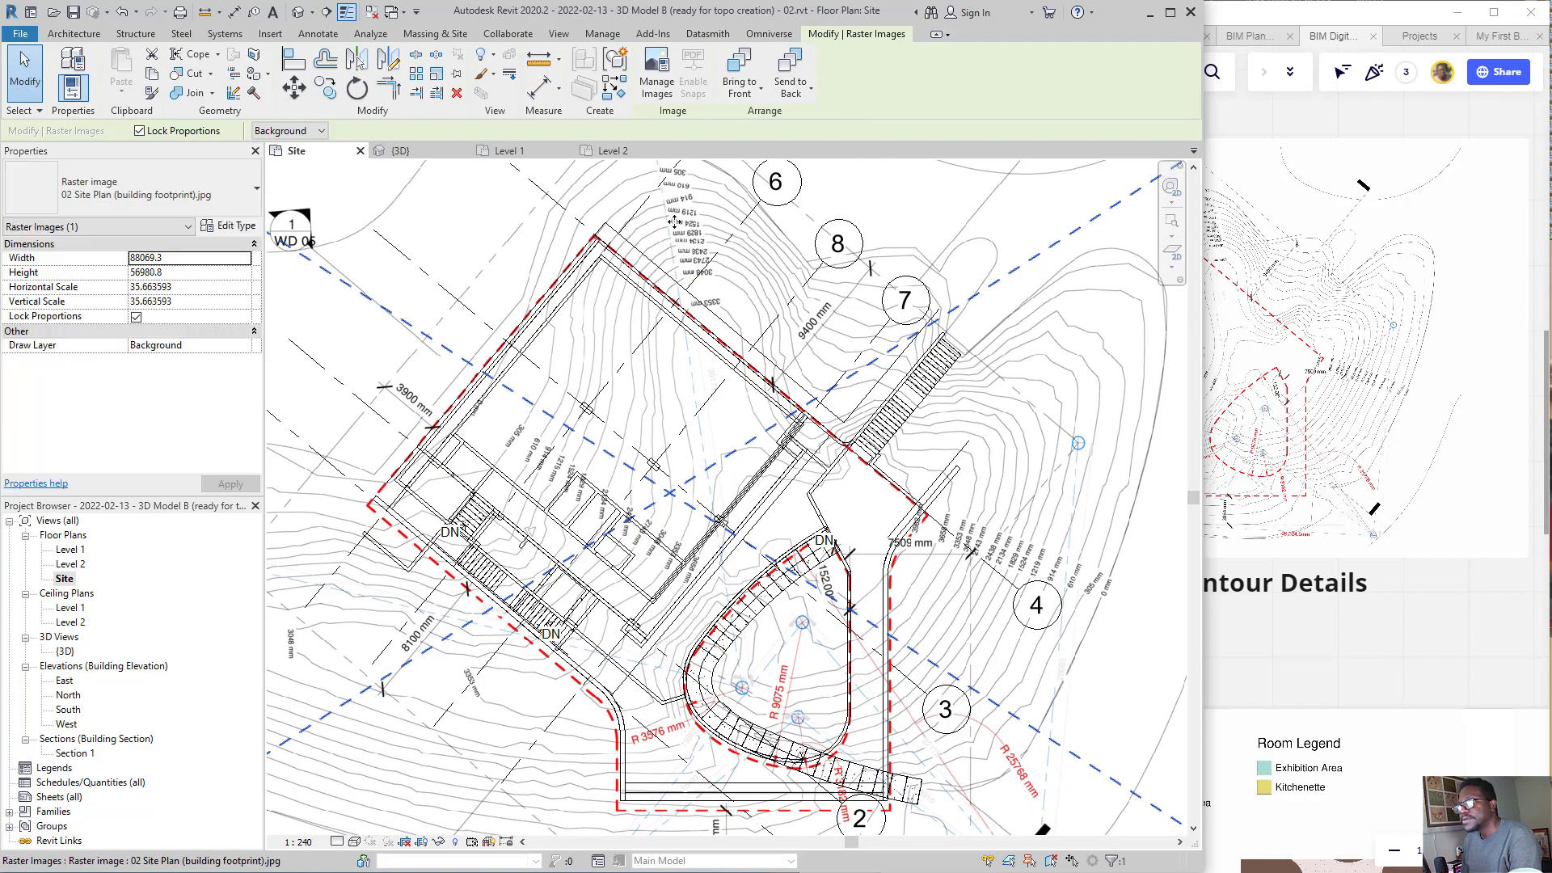
pyautogui.scroll(3, 675, 221)
pyautogui.scroll(-6, 510, 211)
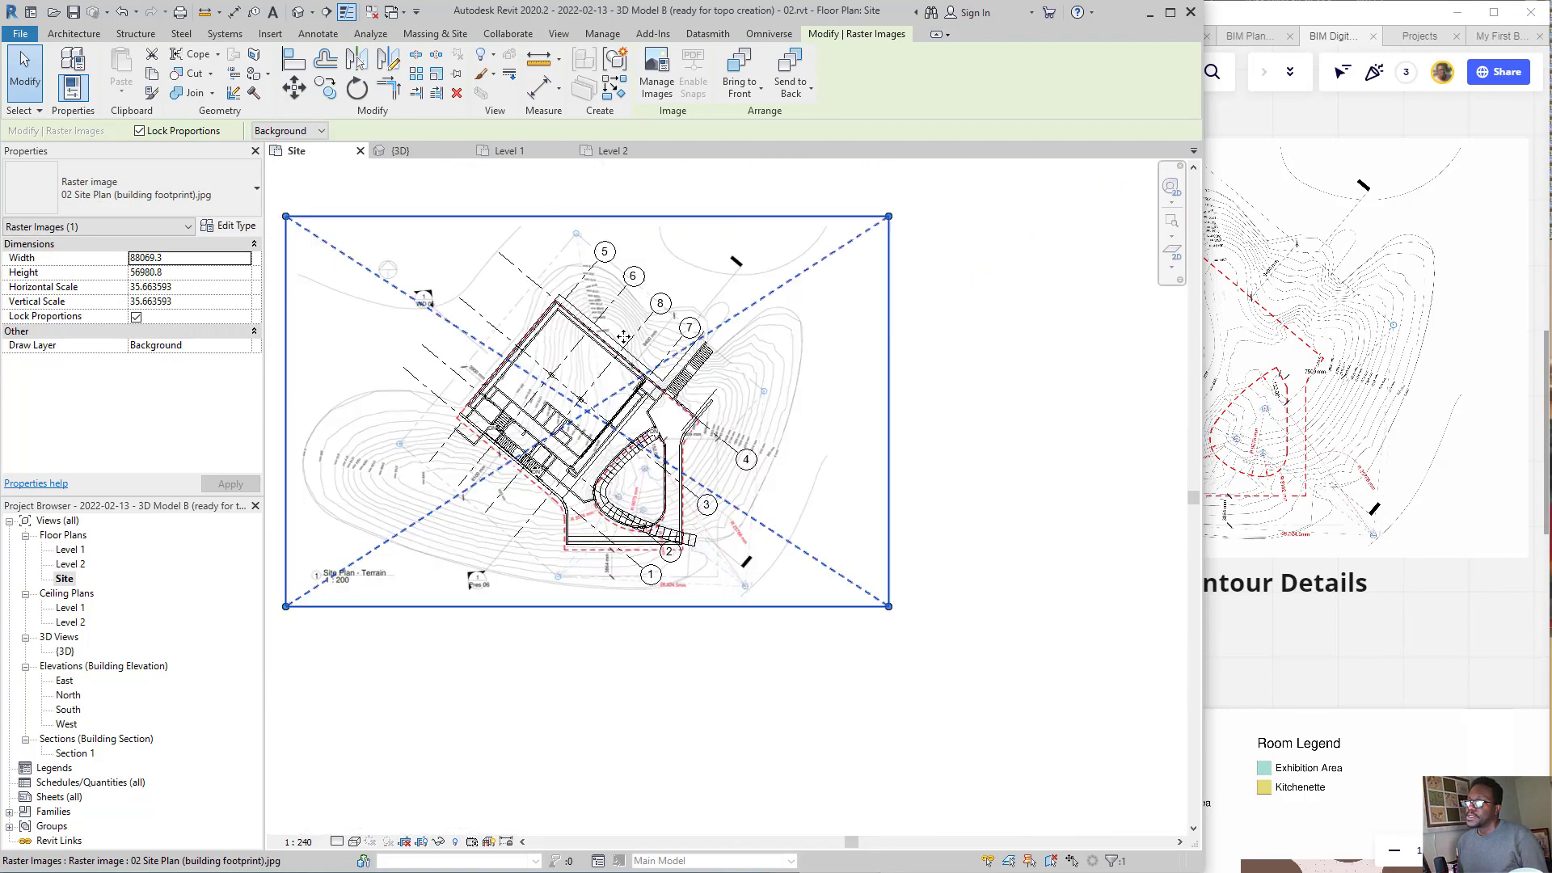
pyautogui.scroll(8, 554, 308)
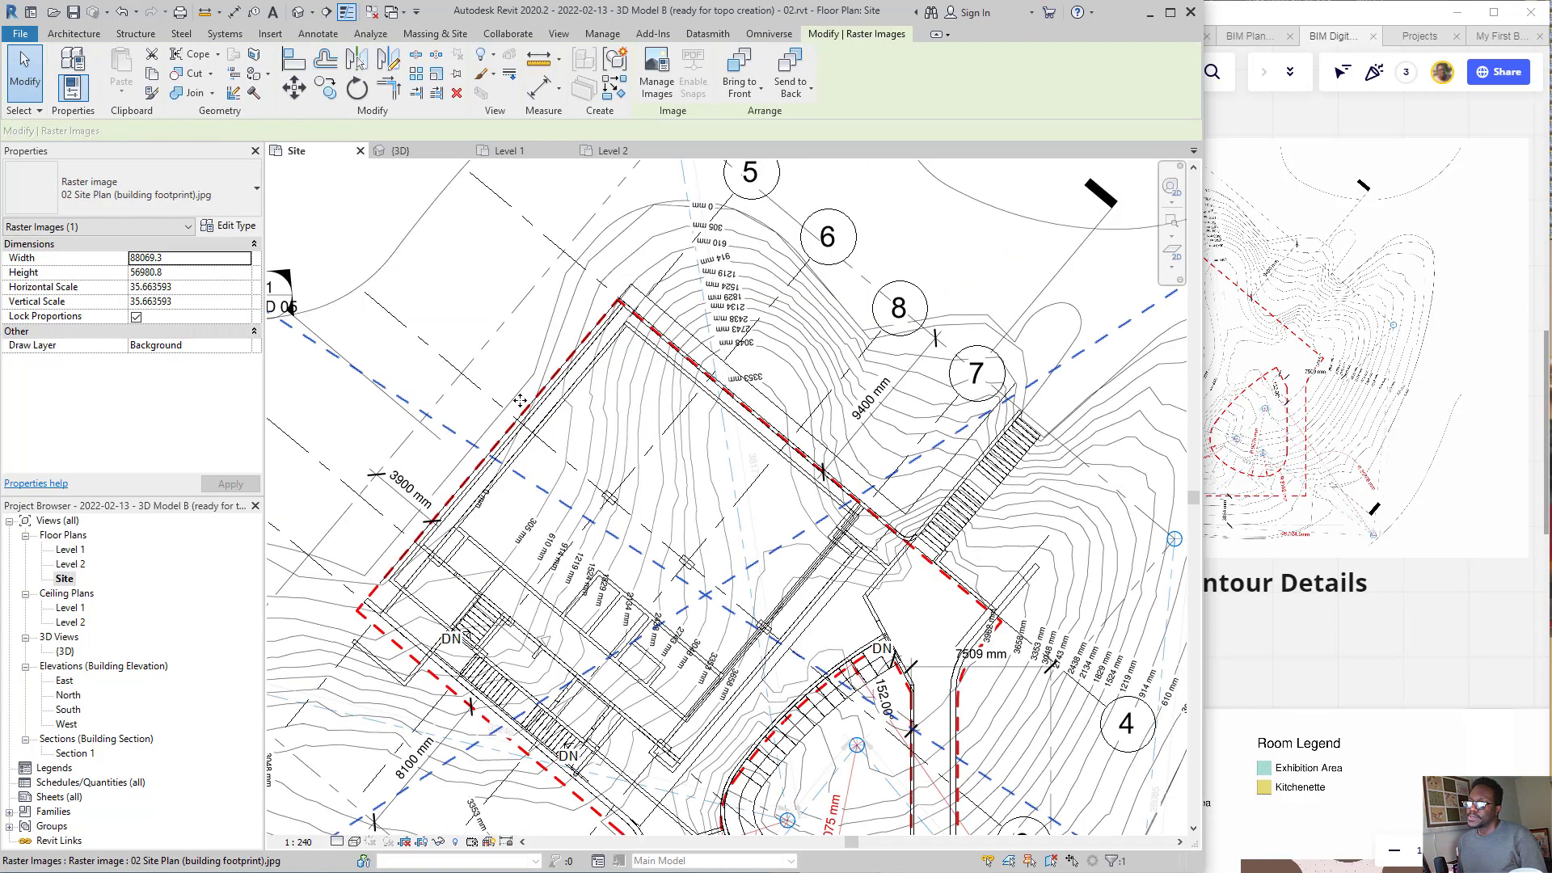
# - Scale the site plan image graphically from the building's northern corner, using the footprint's eastern corner as reference, to a width of about 87032
pyautogui.moveTo(578, 318); pyautogui.dragTo(396, 387, button='middle')
pyautogui.click(436, 73)
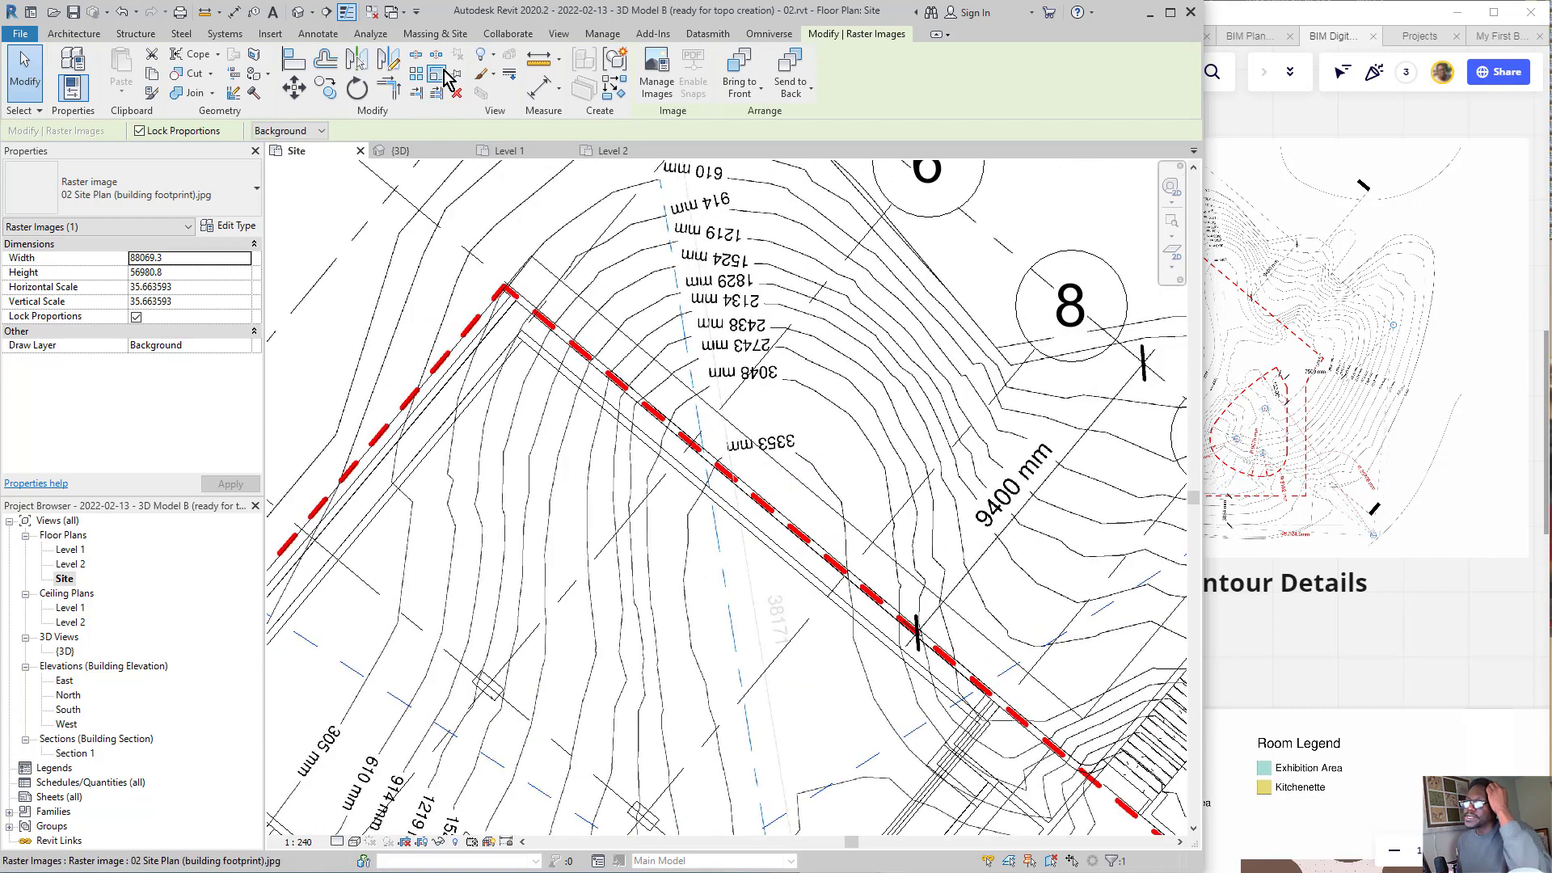
pyautogui.scroll(5, 541, 300)
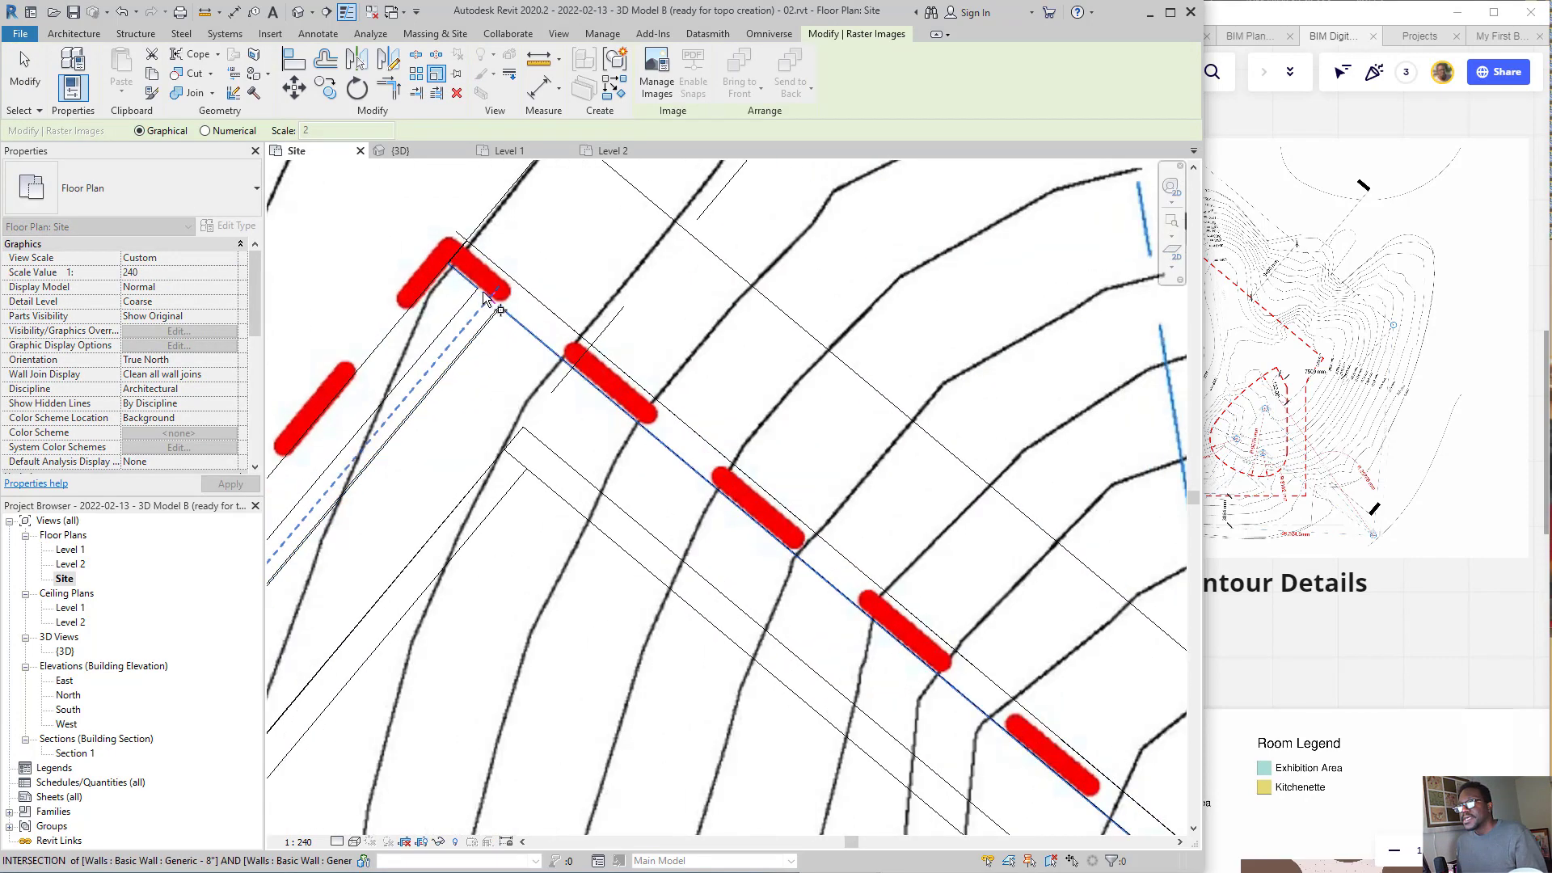
pyautogui.scroll(-8, 472, 253)
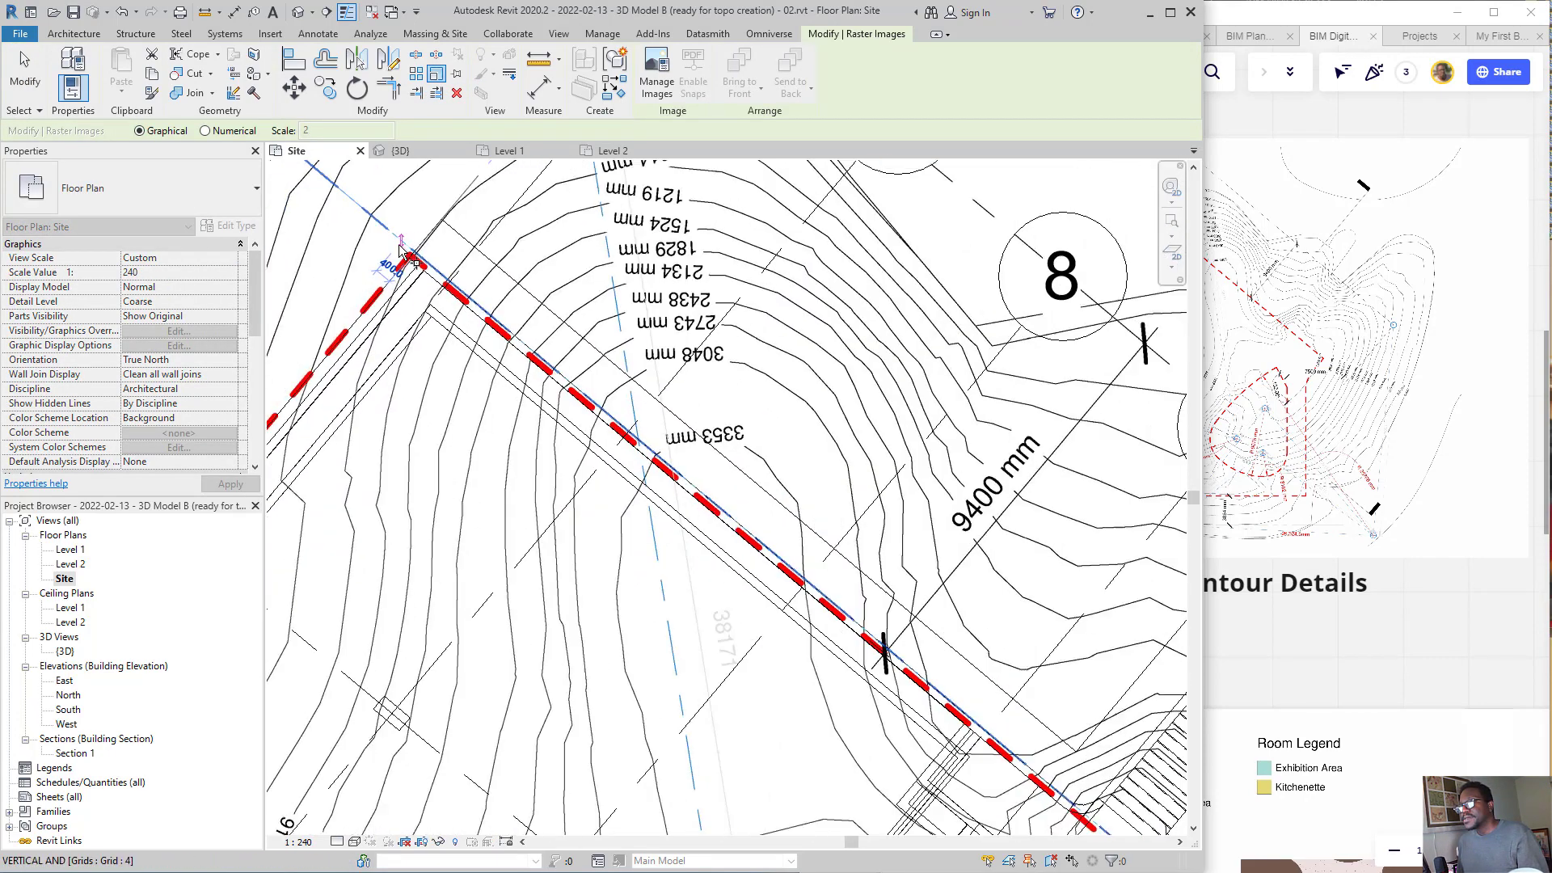
pyautogui.scroll(6, 708, 511)
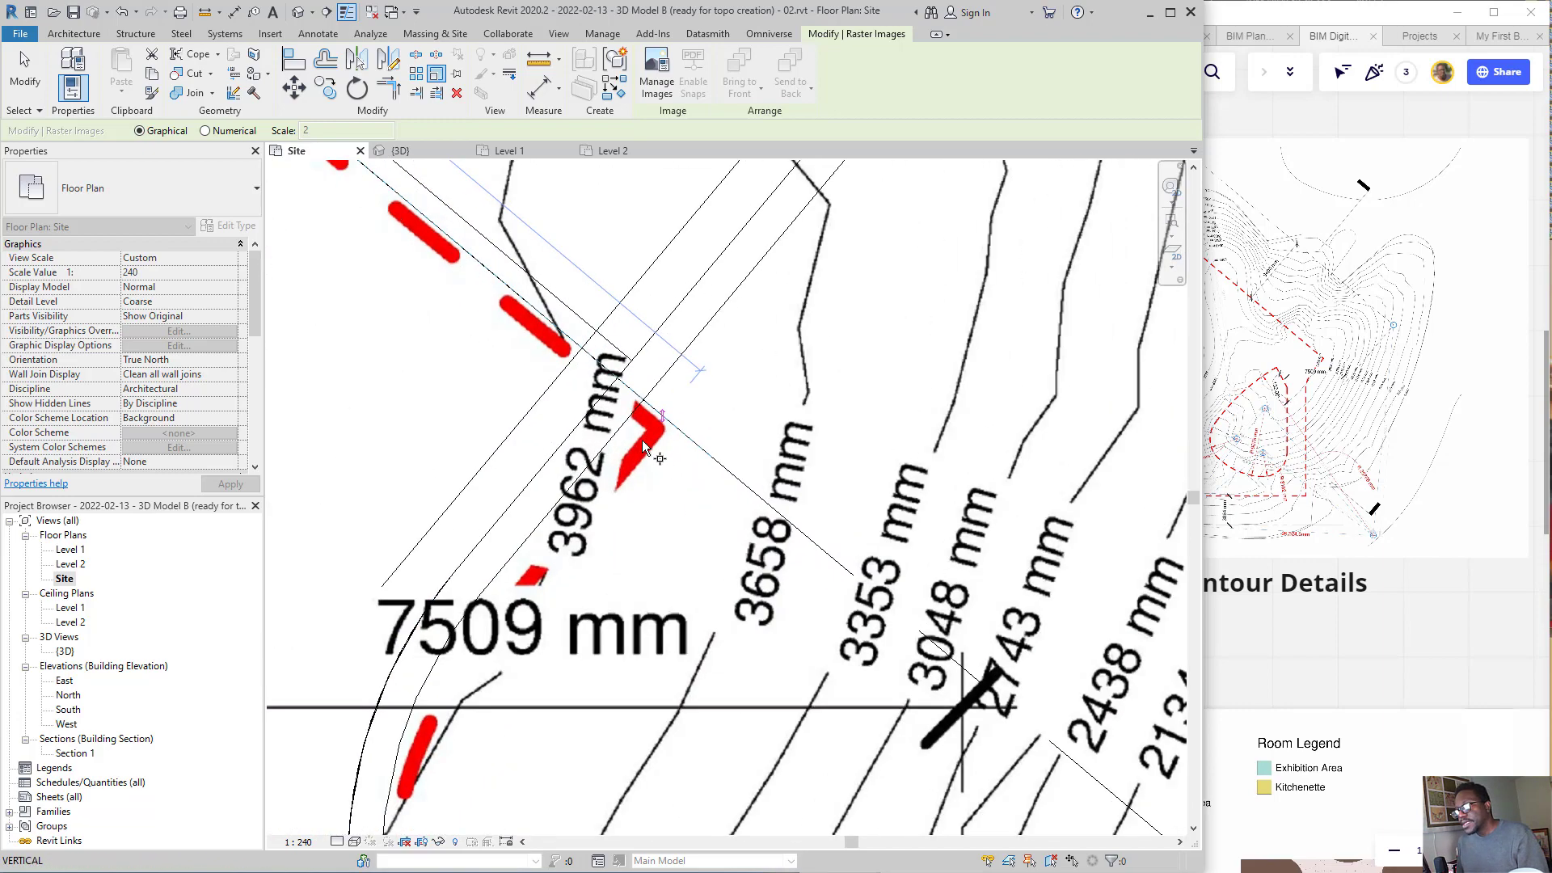
pyautogui.click(686, 423)
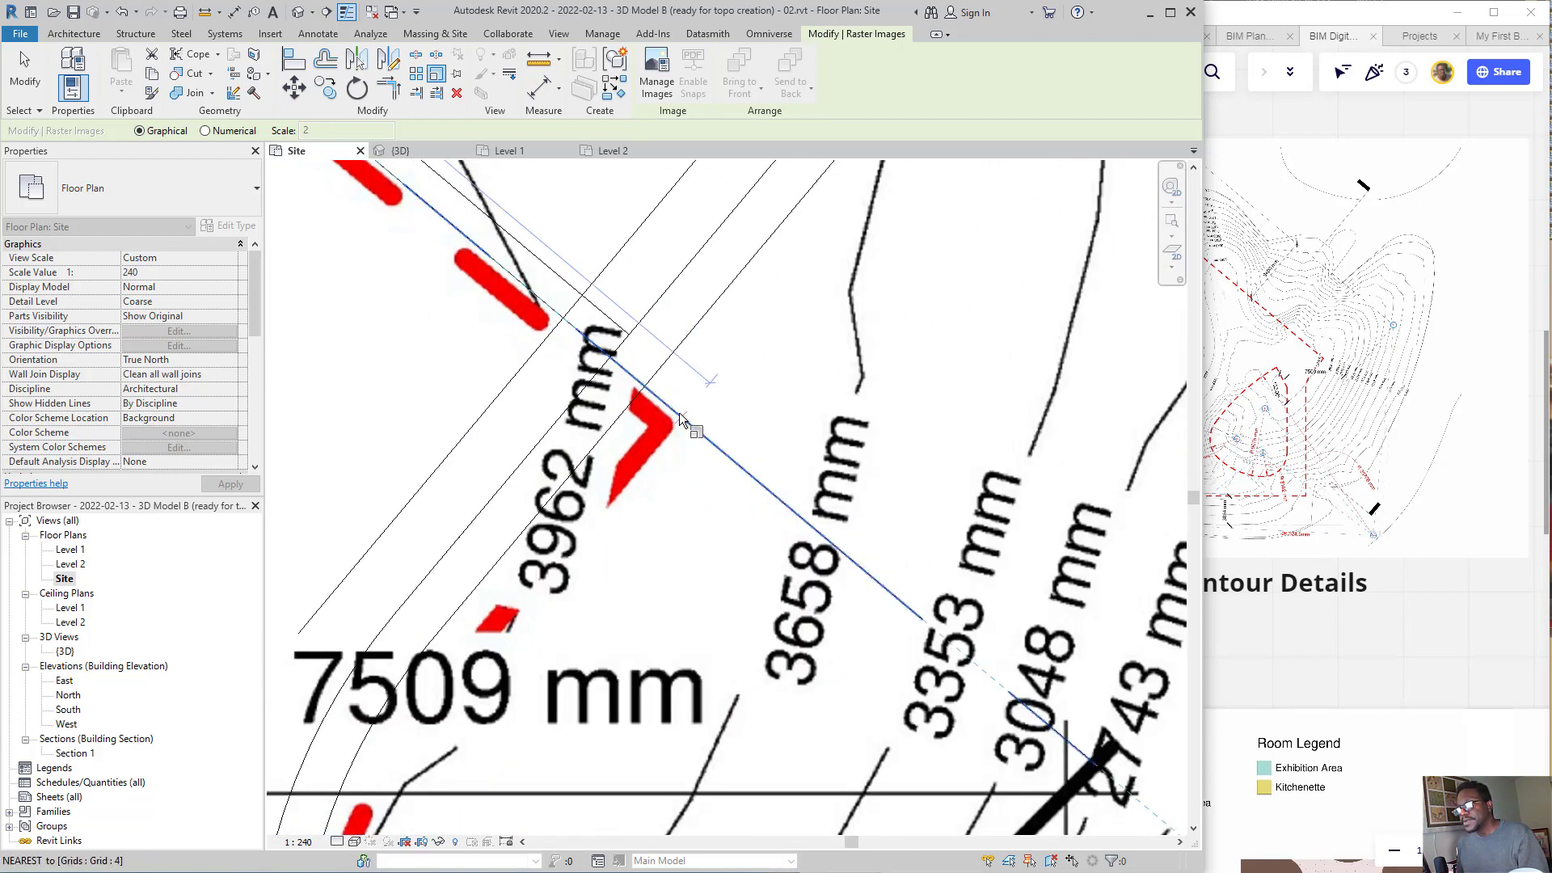
pyautogui.scroll(-5, 625, 331)
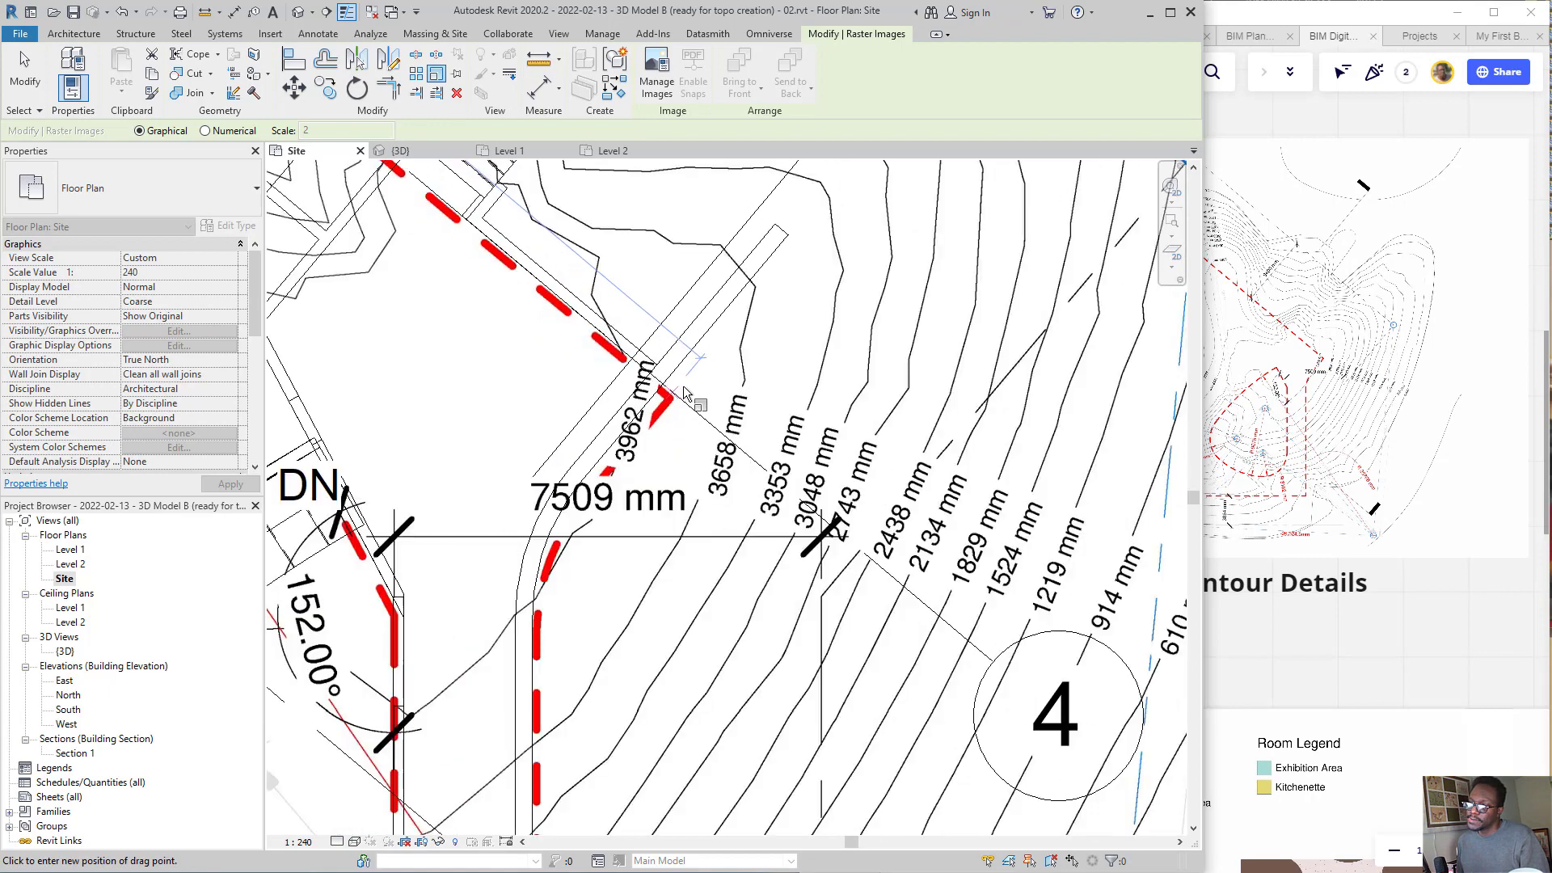
pyautogui.scroll(4, 700, 334)
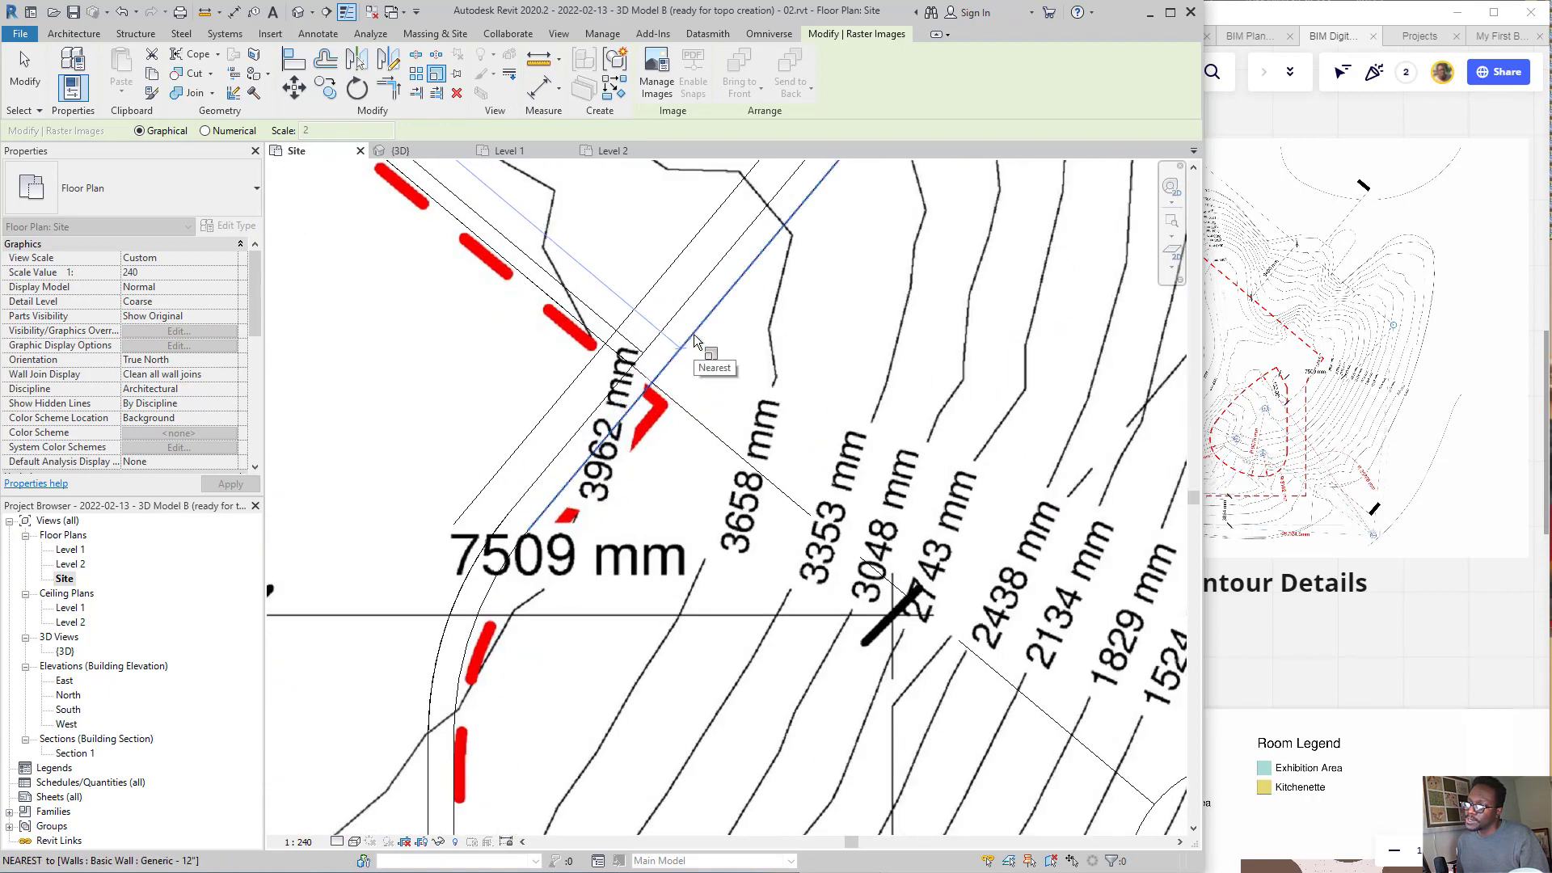
pyautogui.click(727, 391)
pyautogui.scroll(-6, 796, 371)
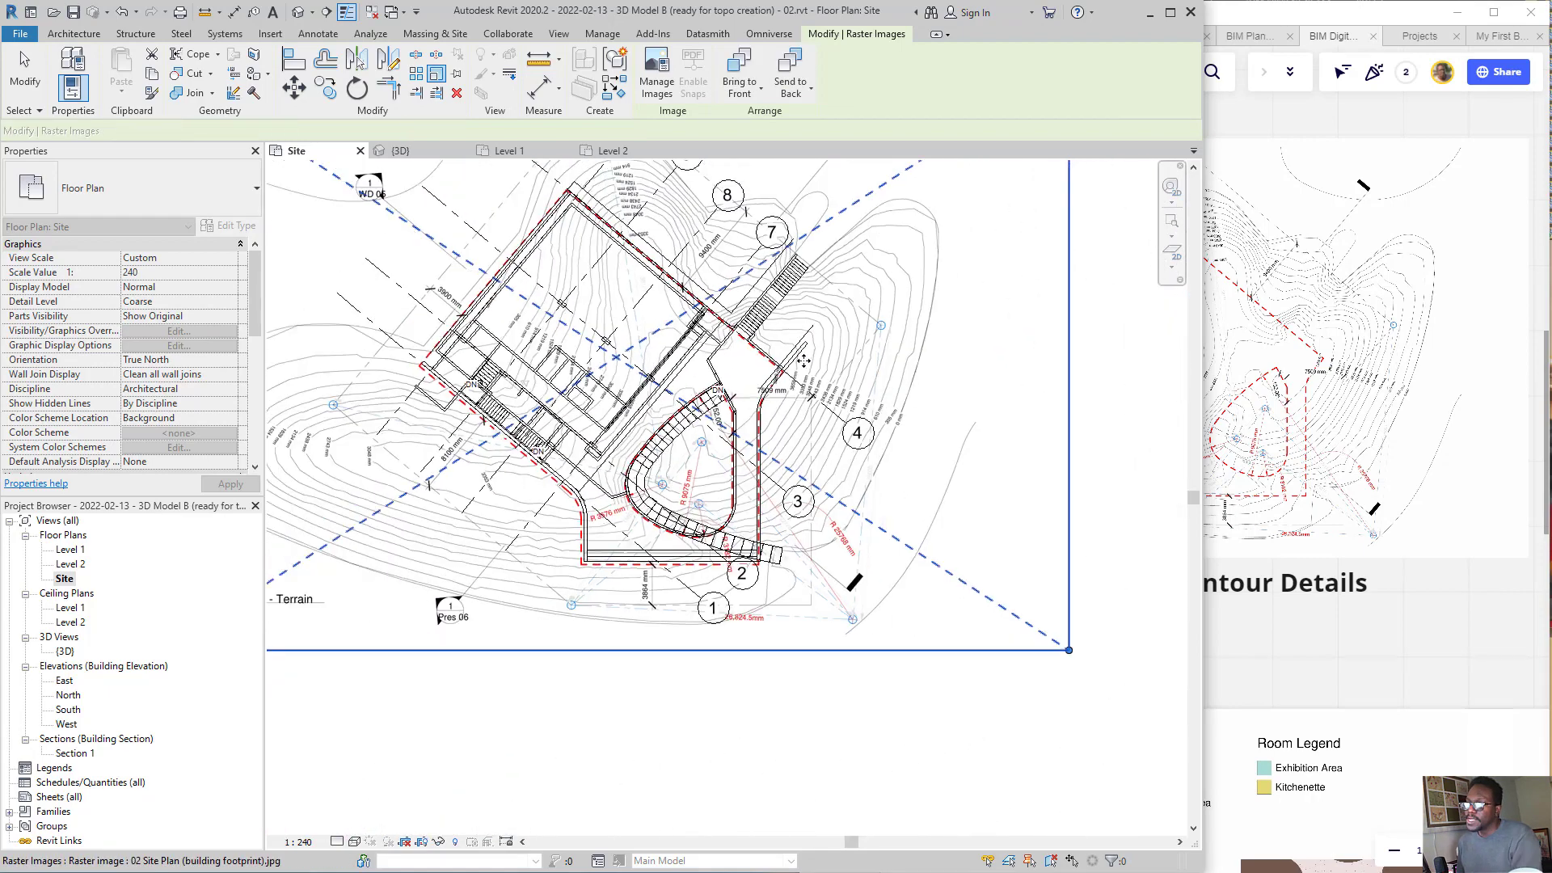
# - Nudge the rescaled site plan image slightly right and up onto the building outline, leaving it deselected
pyautogui.click(696, 480)
pyautogui.press('Right')
pyautogui.press('Up')
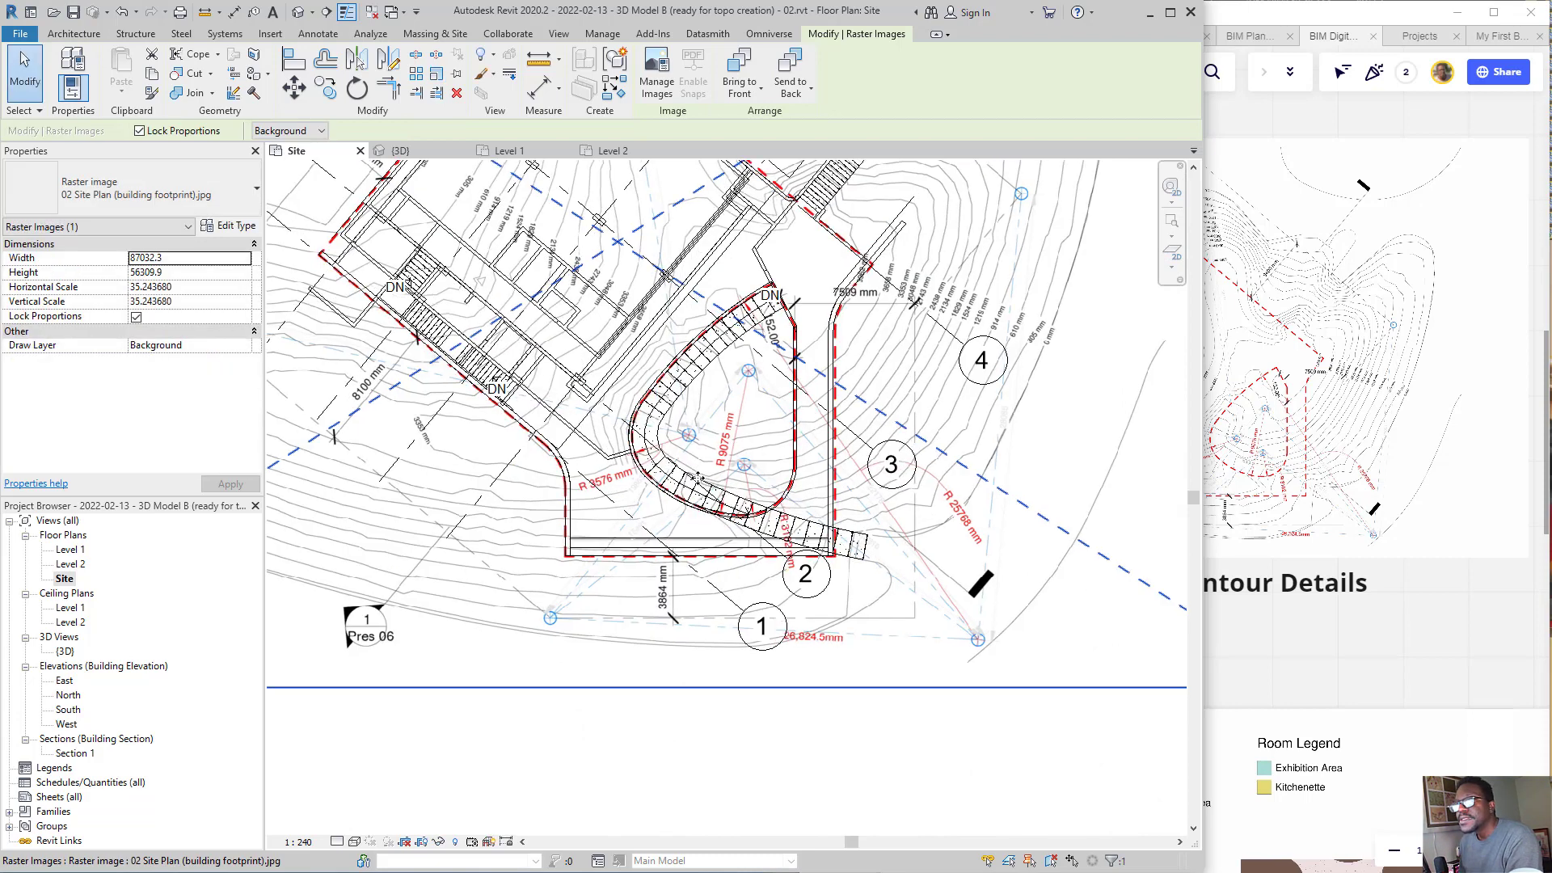
pyautogui.click(1011, 719)
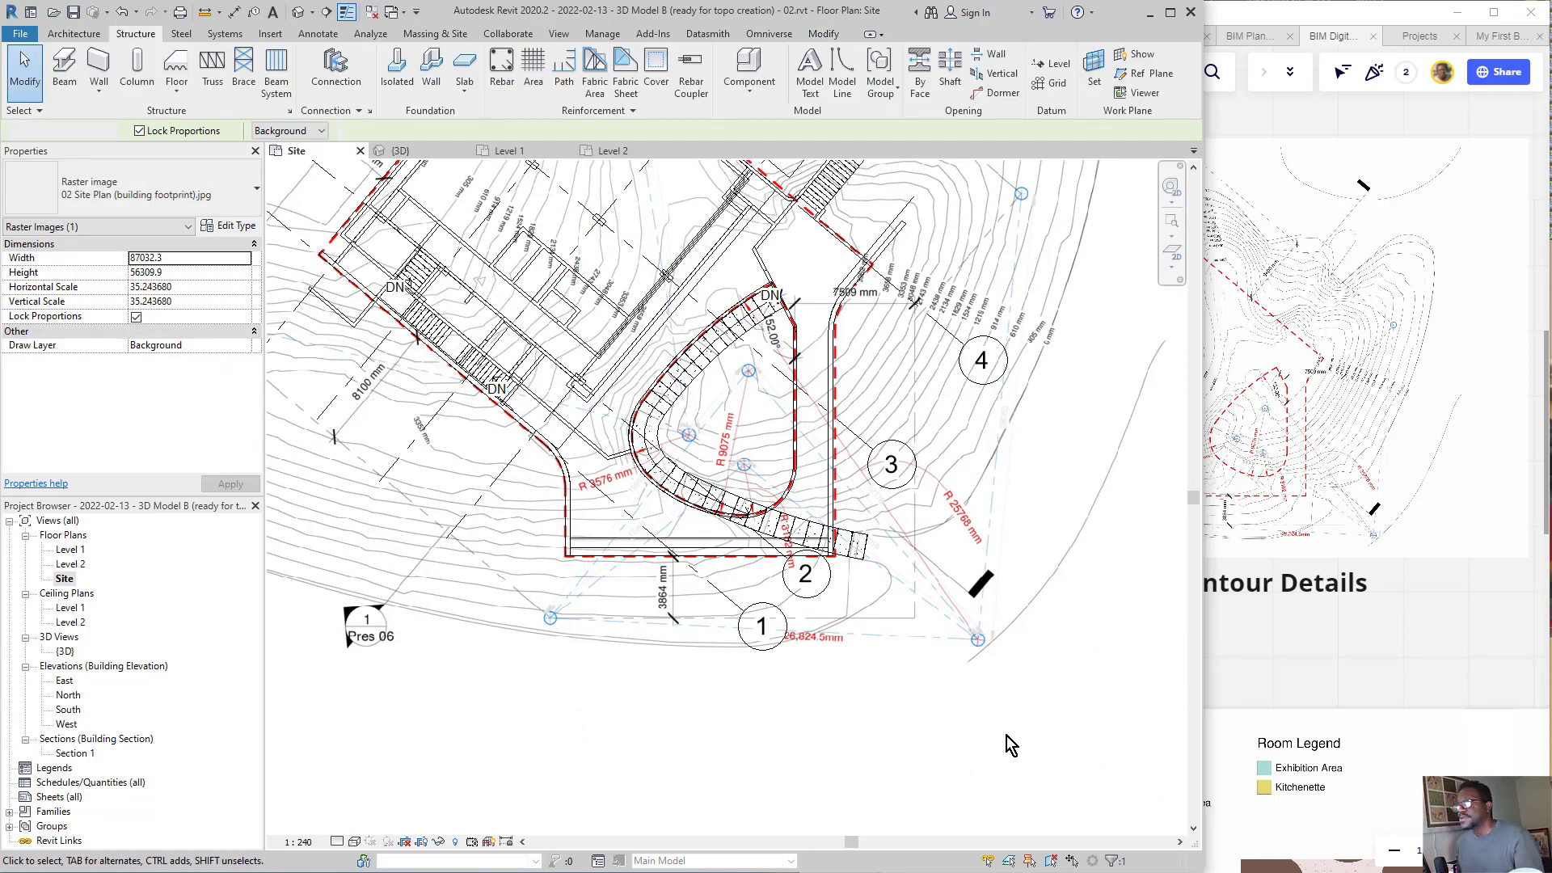
# - Examine the aligned site plan's overall fit with the building, its contour lines and the elevation labels on the eastern slope
pyautogui.scroll(-3, 1030, 654)
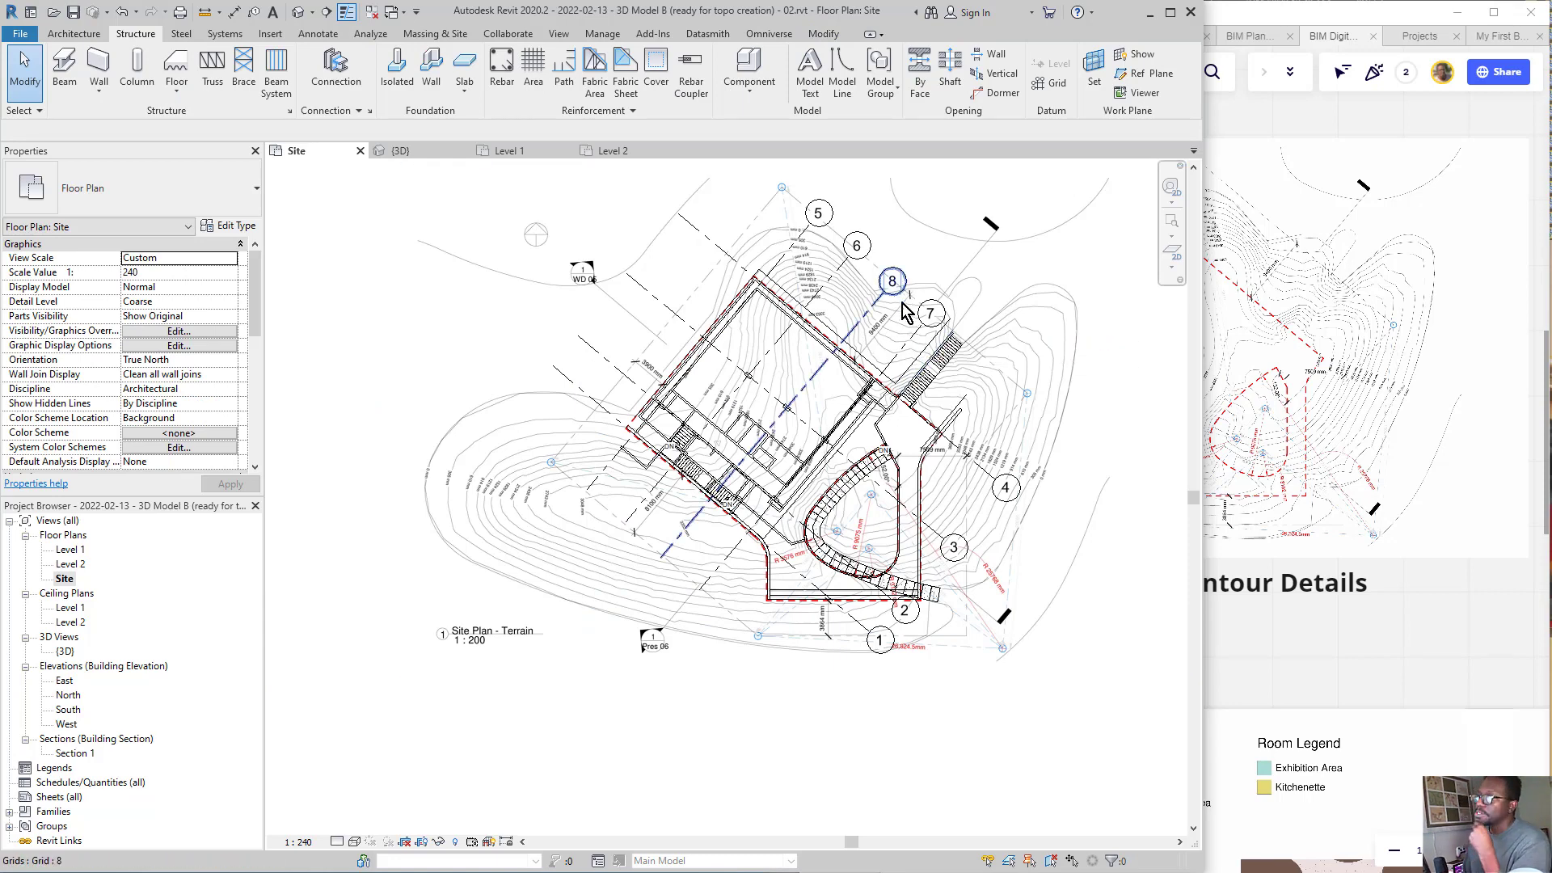
pyautogui.scroll(2, 1096, 437)
pyautogui.scroll(2, 1096, 431)
pyautogui.scroll(-1, 985, 457)
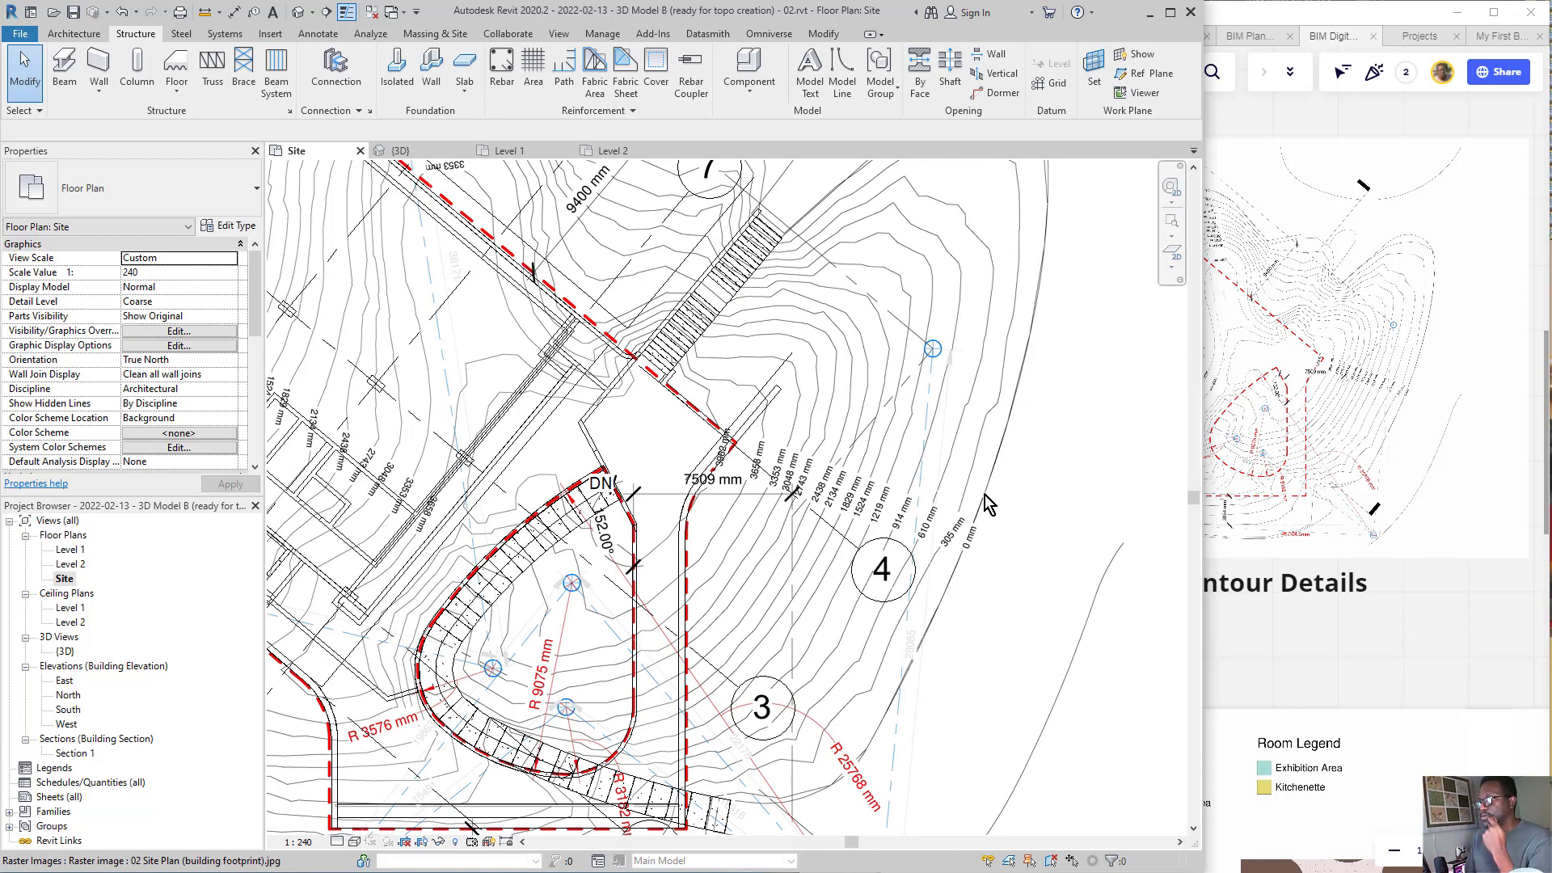
pyautogui.scroll(-3, 986, 399)
pyautogui.scroll(-2, 678, 471)
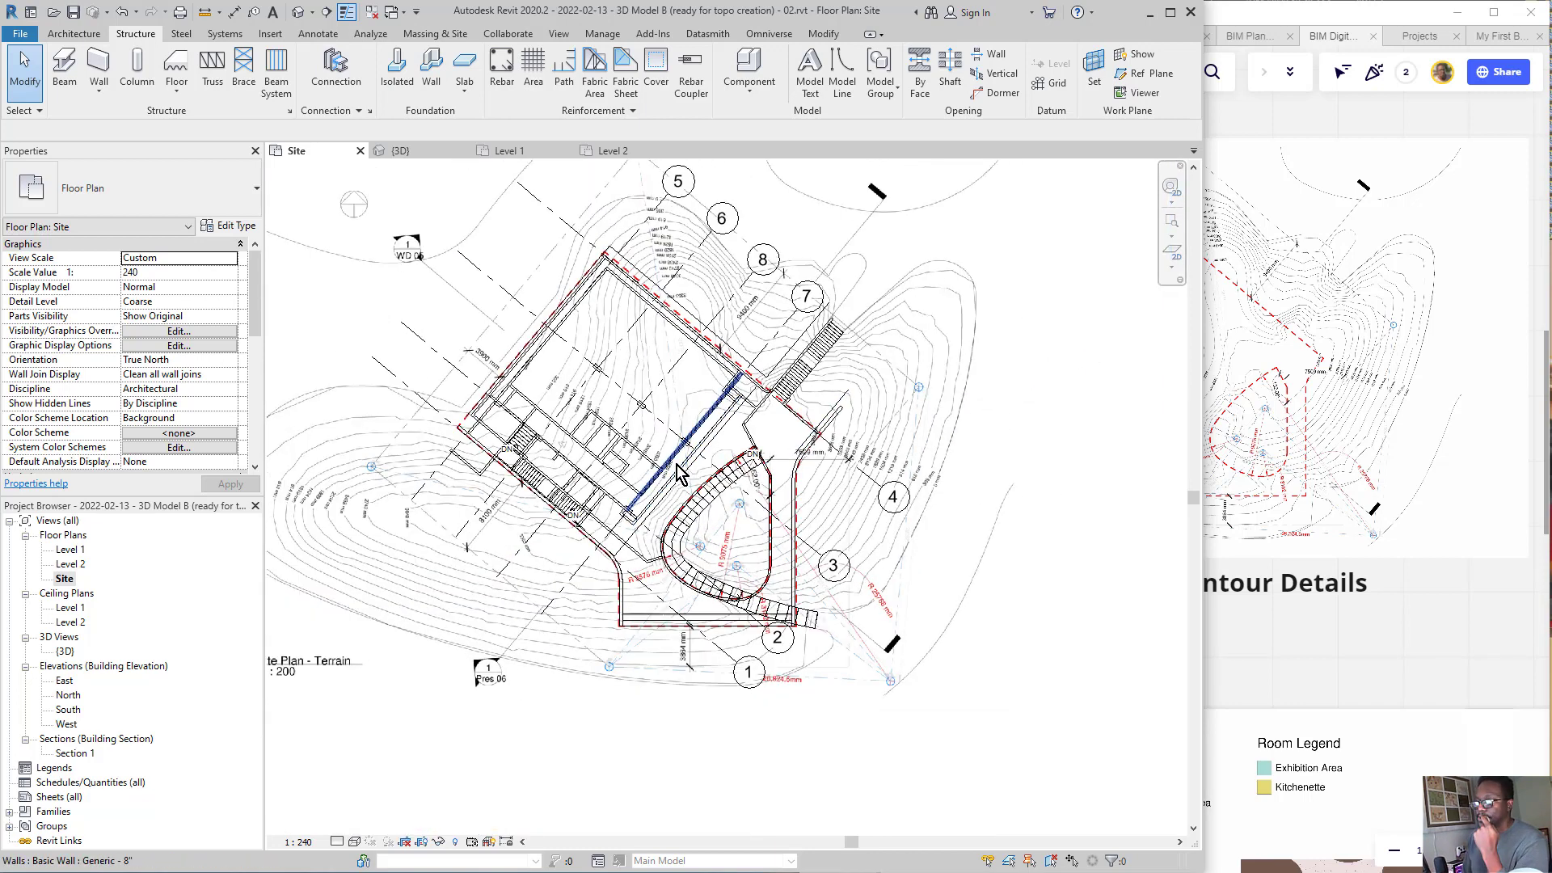
pyautogui.moveTo(777, 359); pyautogui.dragTo(840, 412, button='middle')
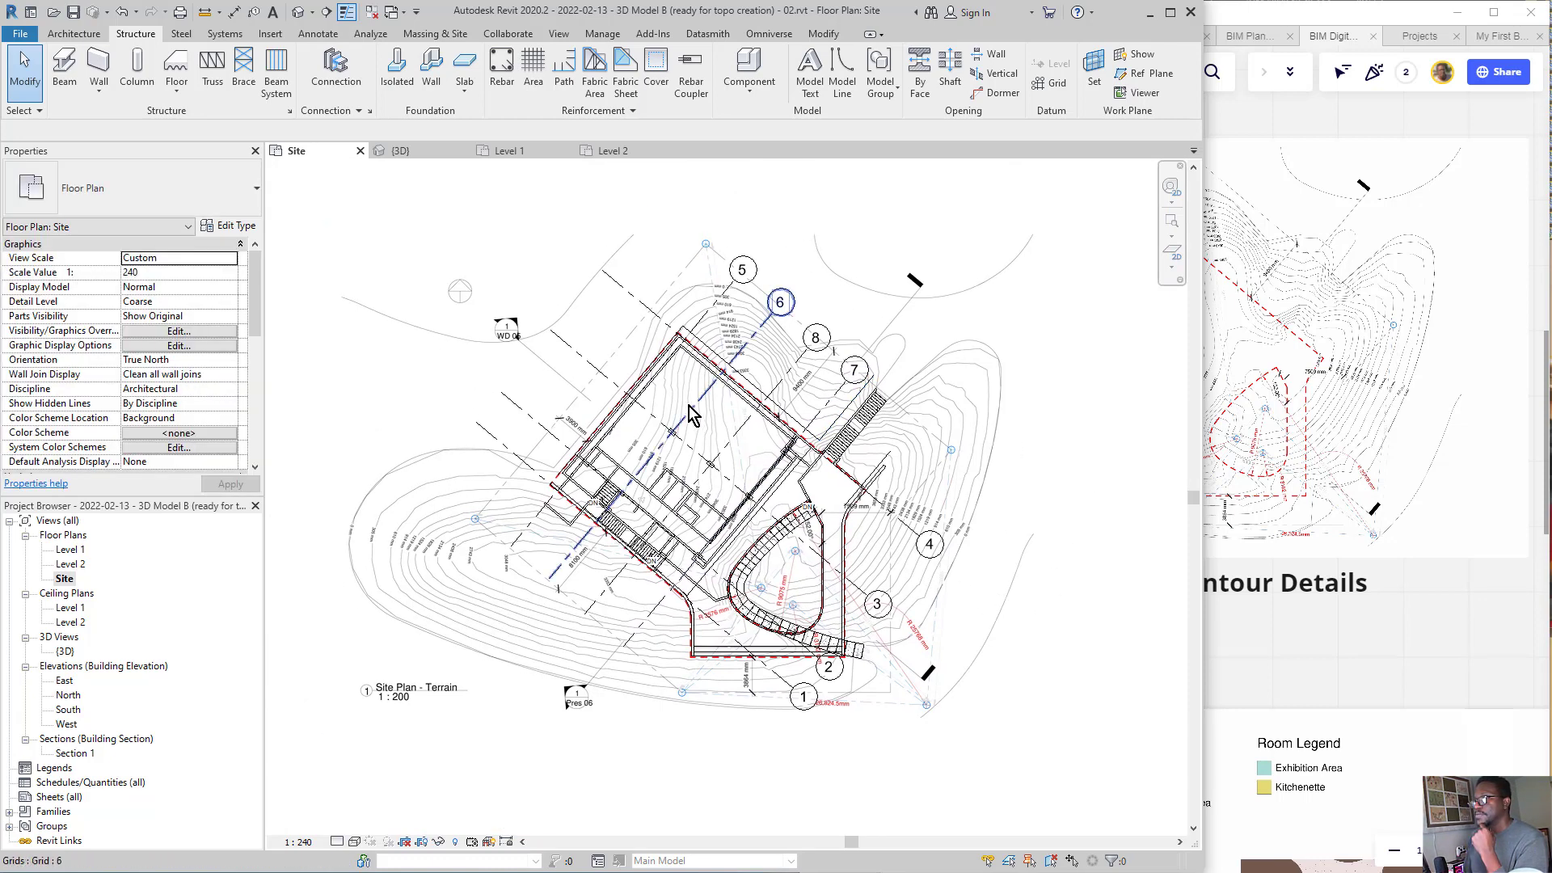
pyautogui.scroll(1, 722, 381)
pyautogui.scroll(1, 712, 361)
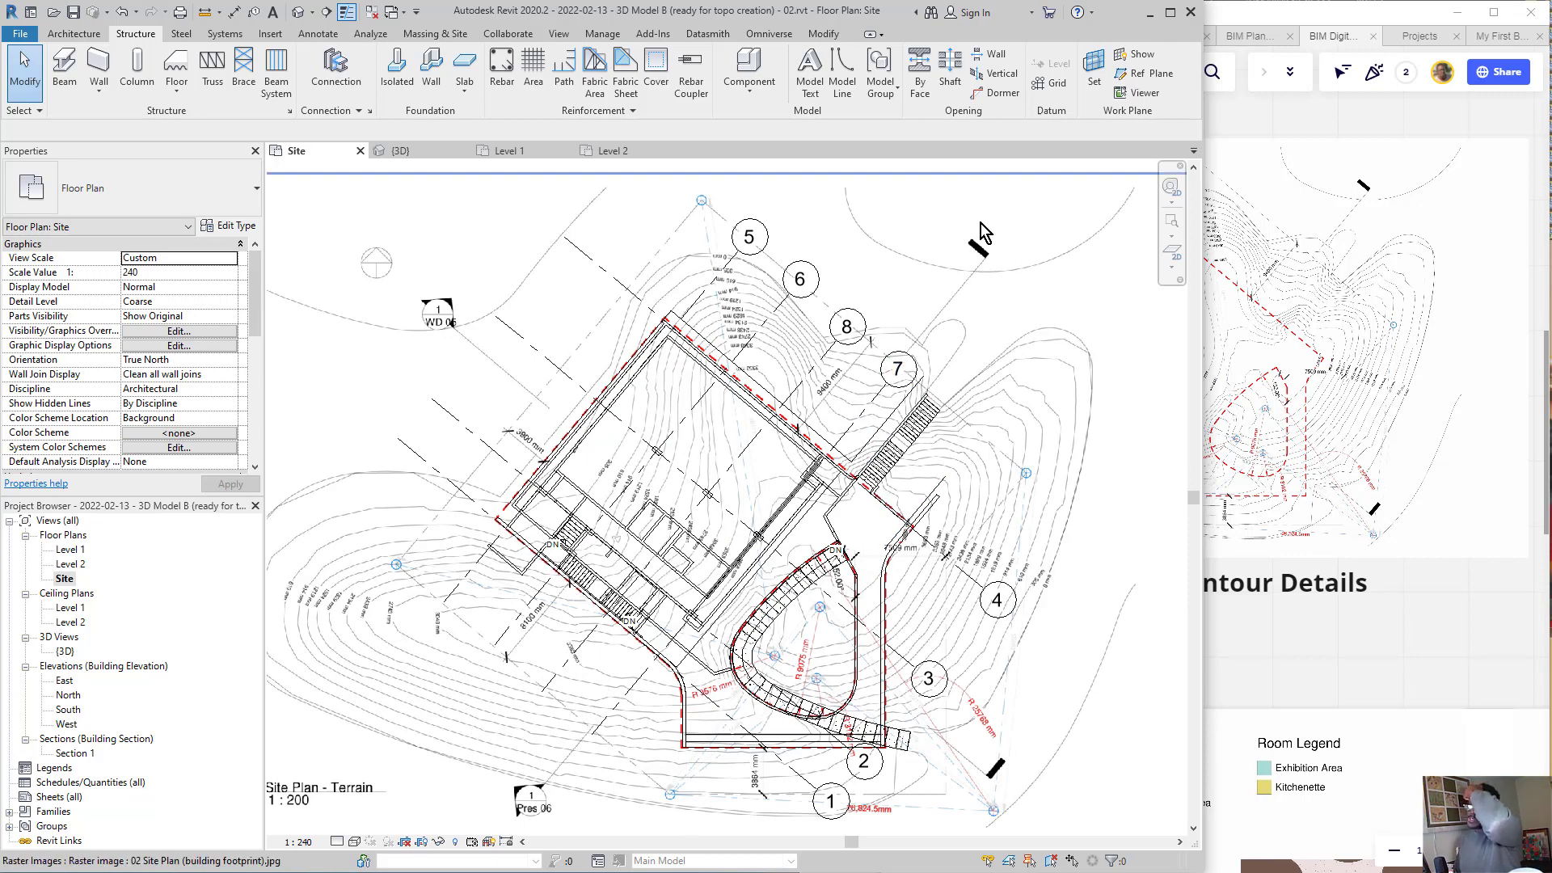
pyautogui.scroll(-1, 588, 373)
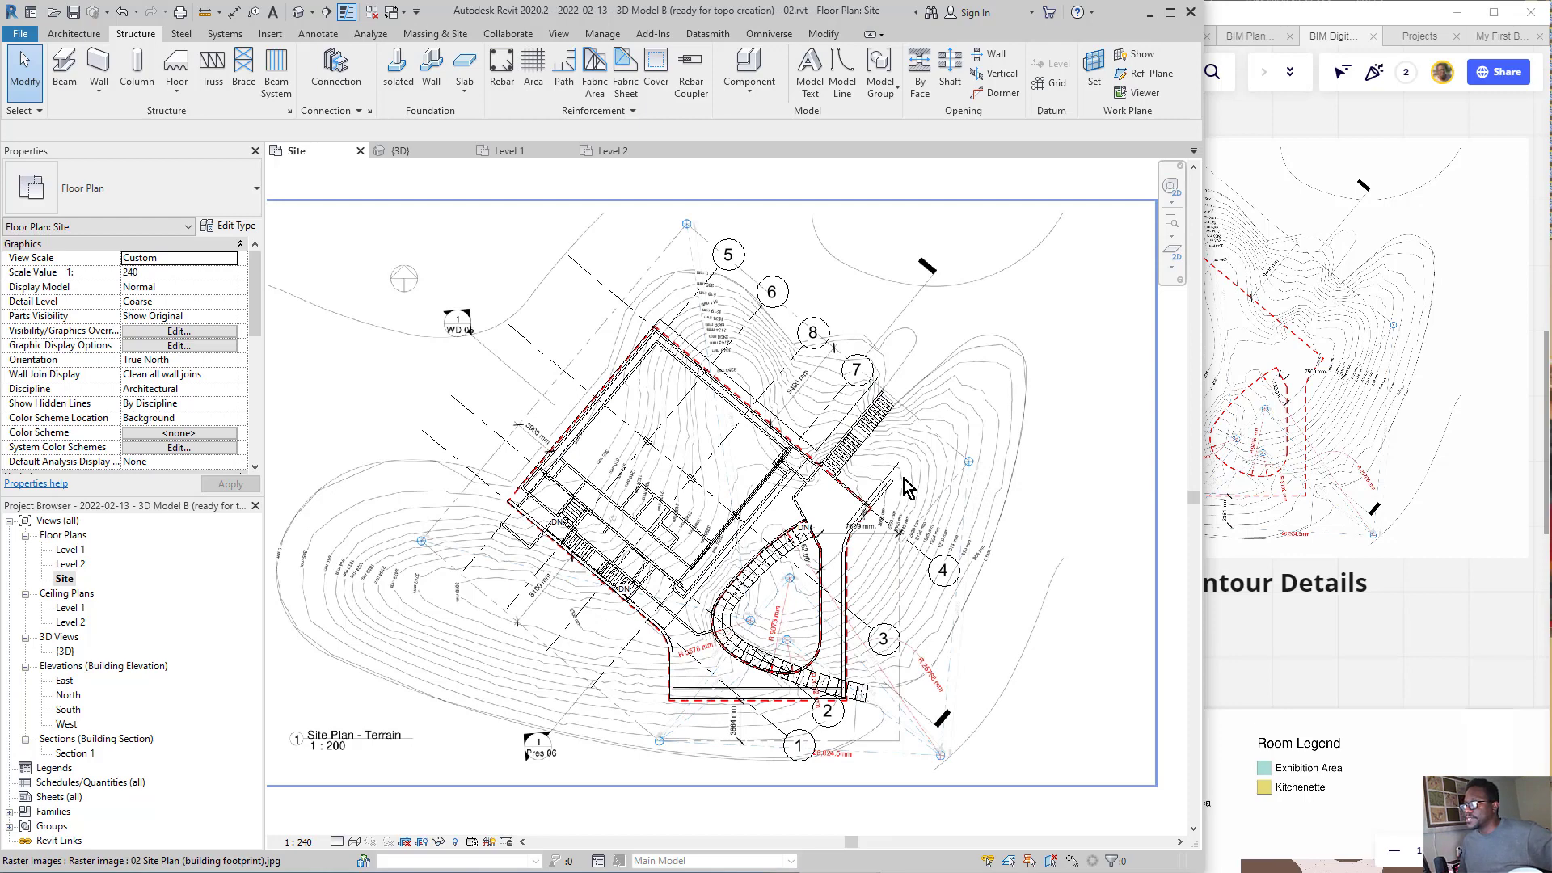
pyautogui.scroll(-3, 735, 490)
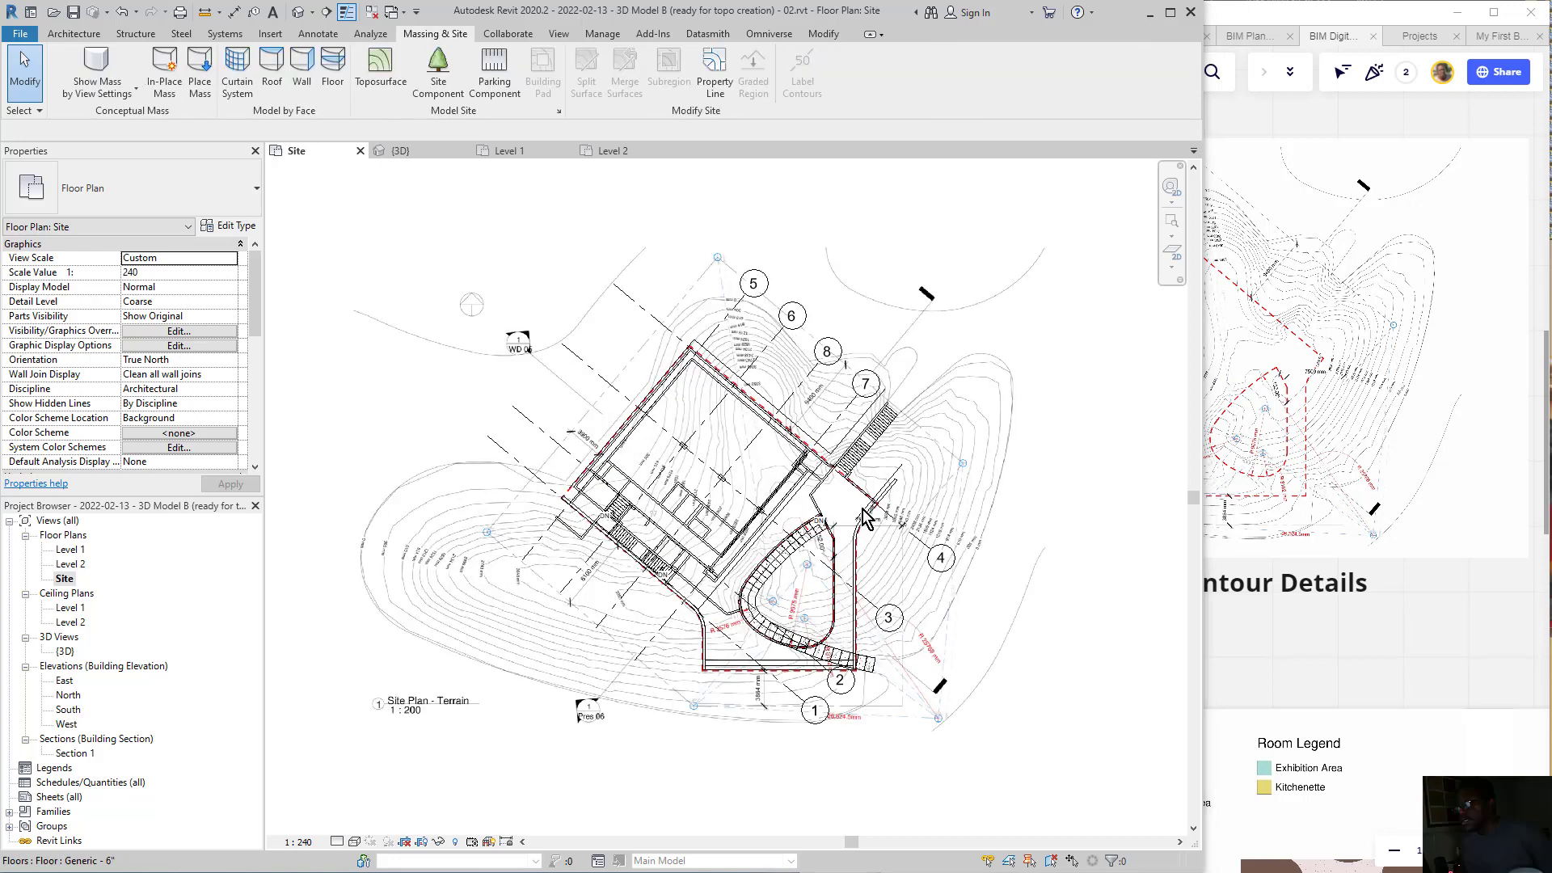
pyautogui.click(73, 33)
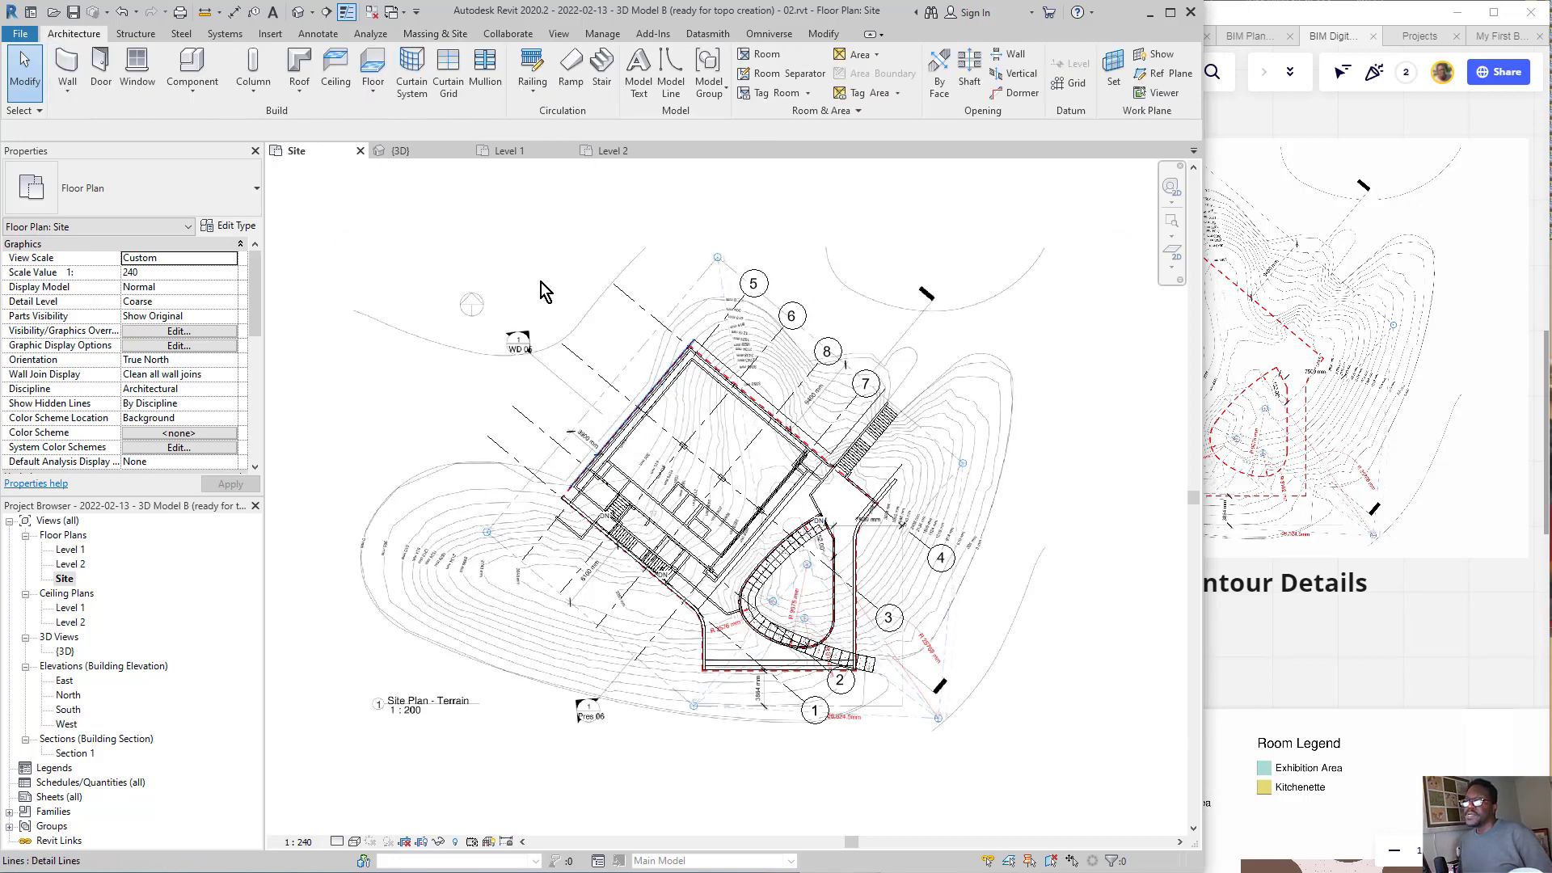
pyautogui.scroll(3, 917, 445)
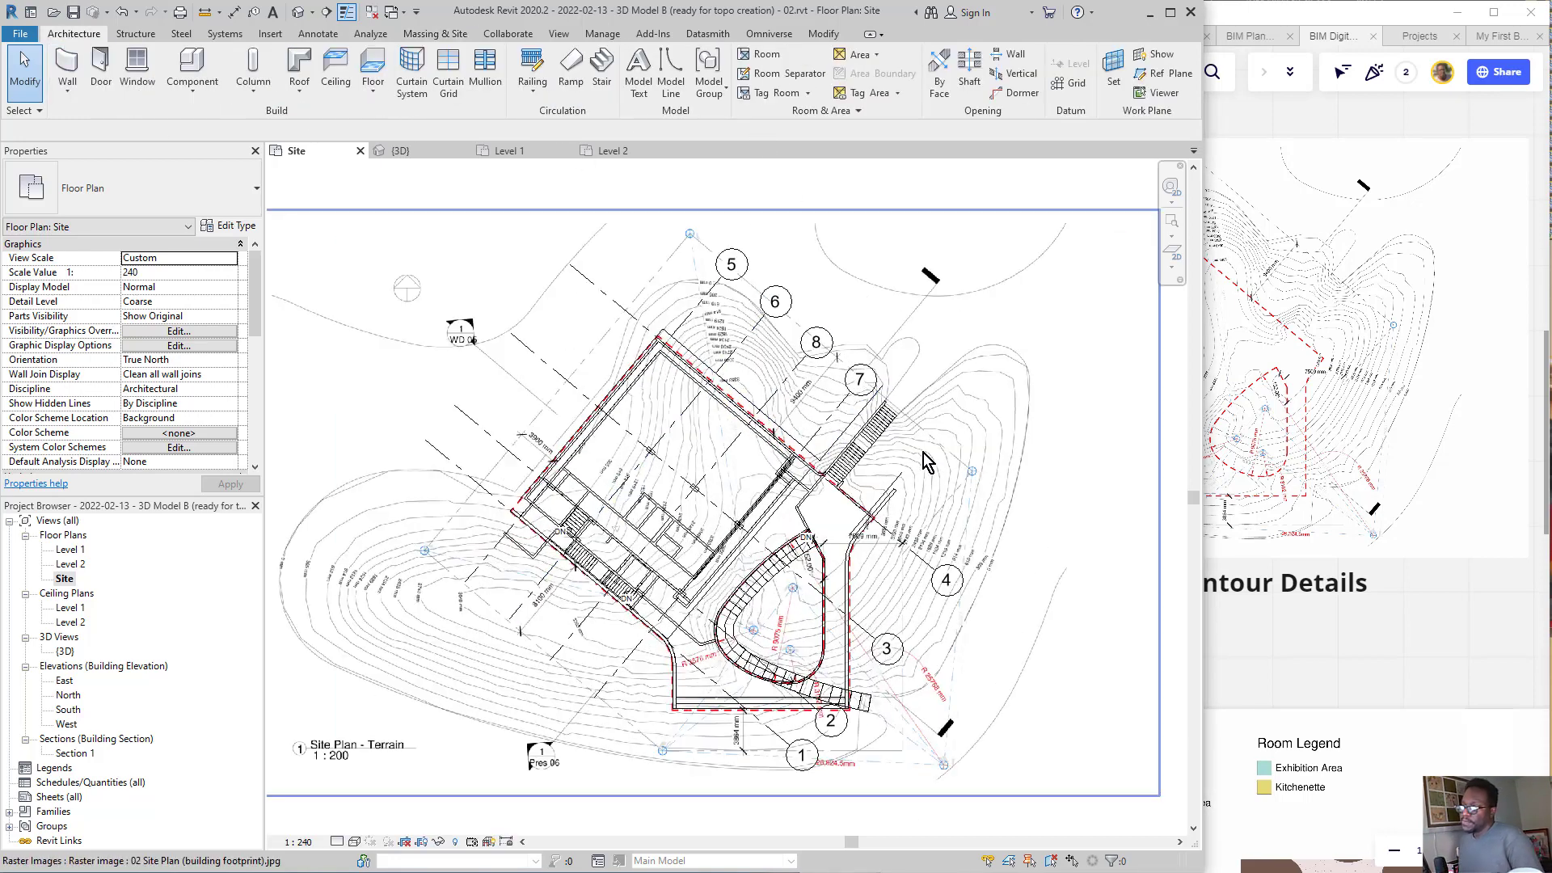
# - Set the Site floor plan's visual style to Hidden Line
pyautogui.moveTo(792, 547); pyautogui.dragTo(844, 426, button='middle')
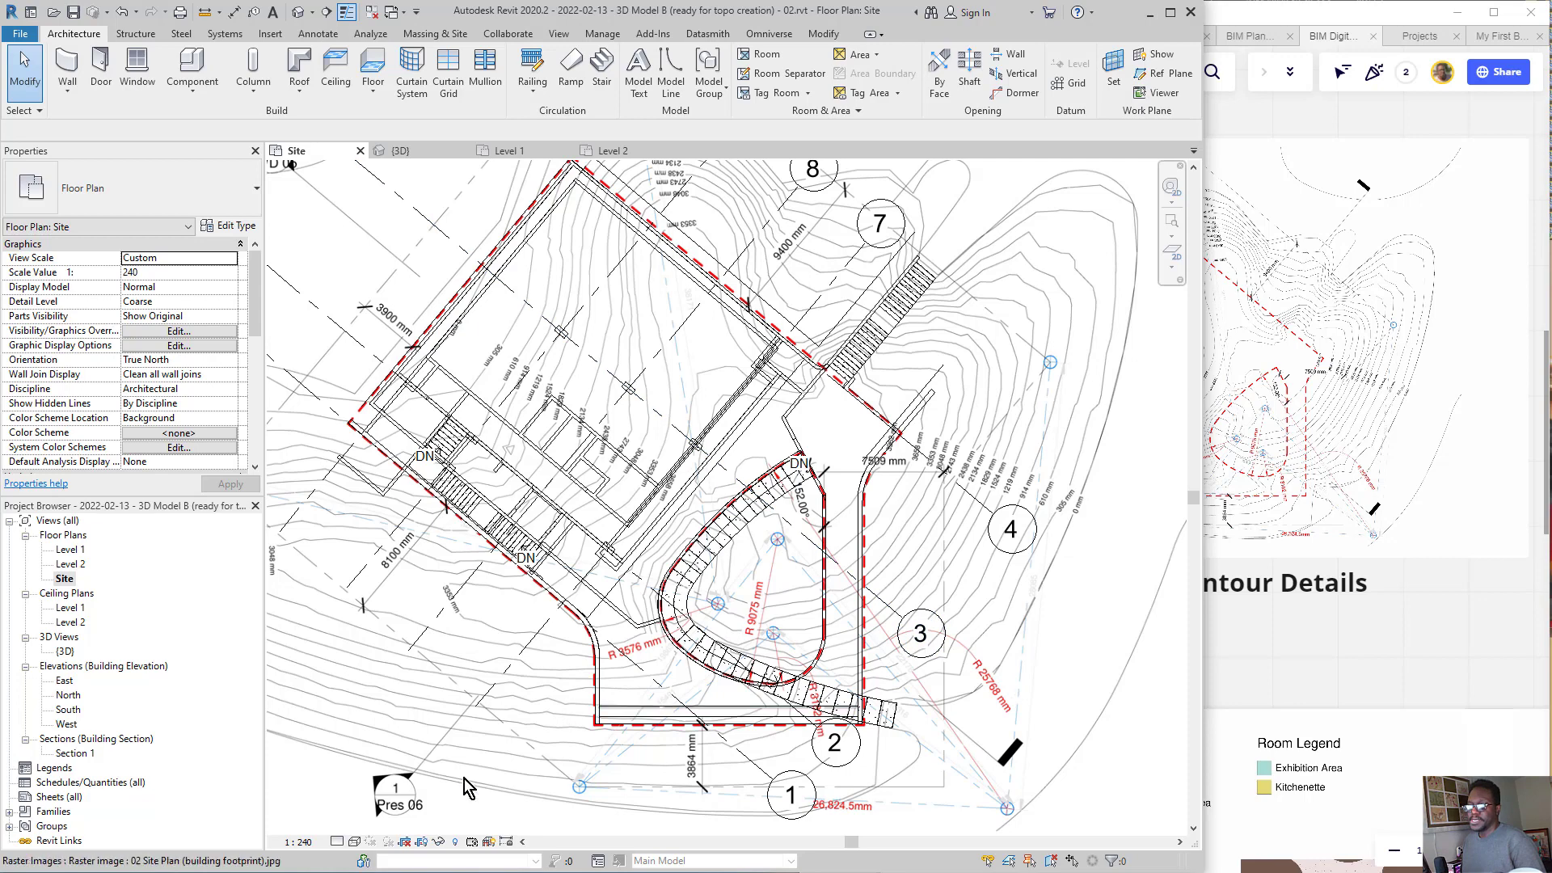
pyautogui.click(355, 841)
pyautogui.click(392, 759)
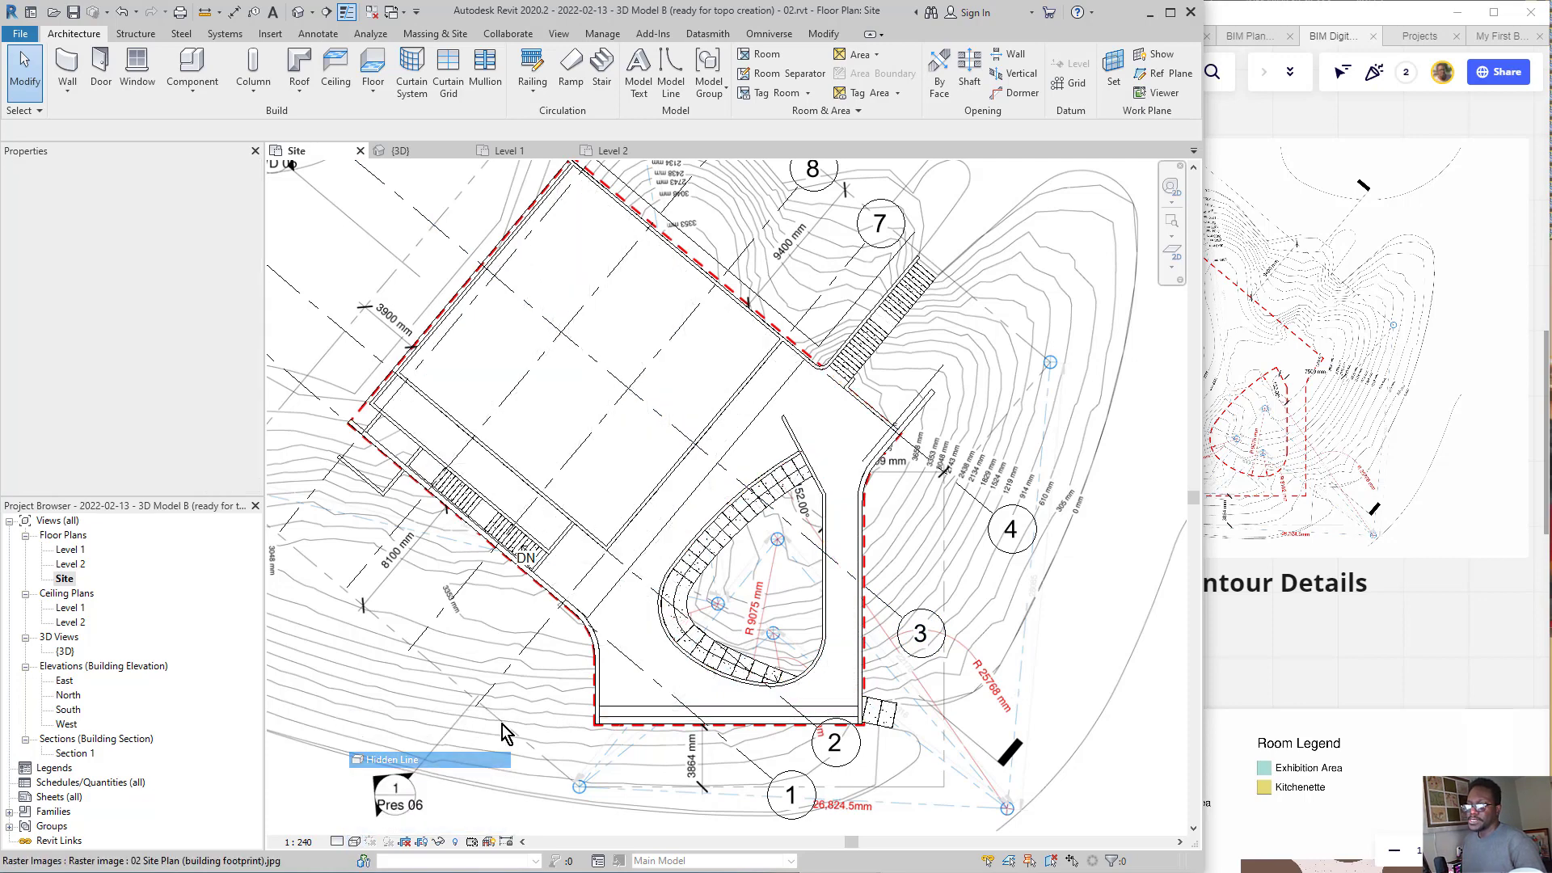
pyautogui.scroll(-1, 774, 417)
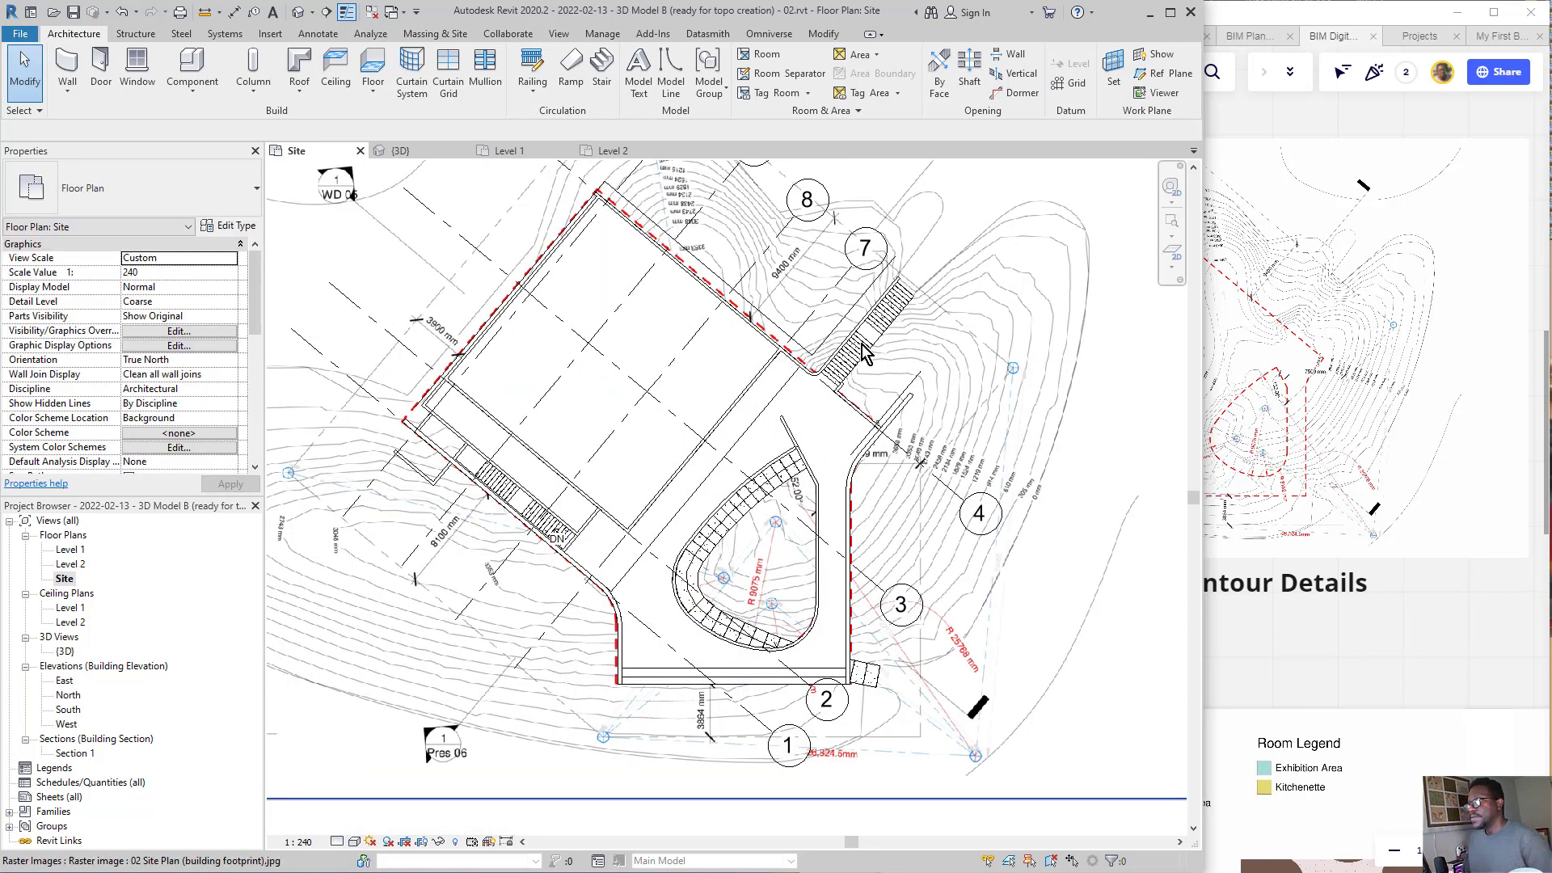
pyautogui.scroll(-2, 824, 524)
# - Temporarily isolate the site plan image element in the Site view, leaving it deselected
pyautogui.click(1036, 328)
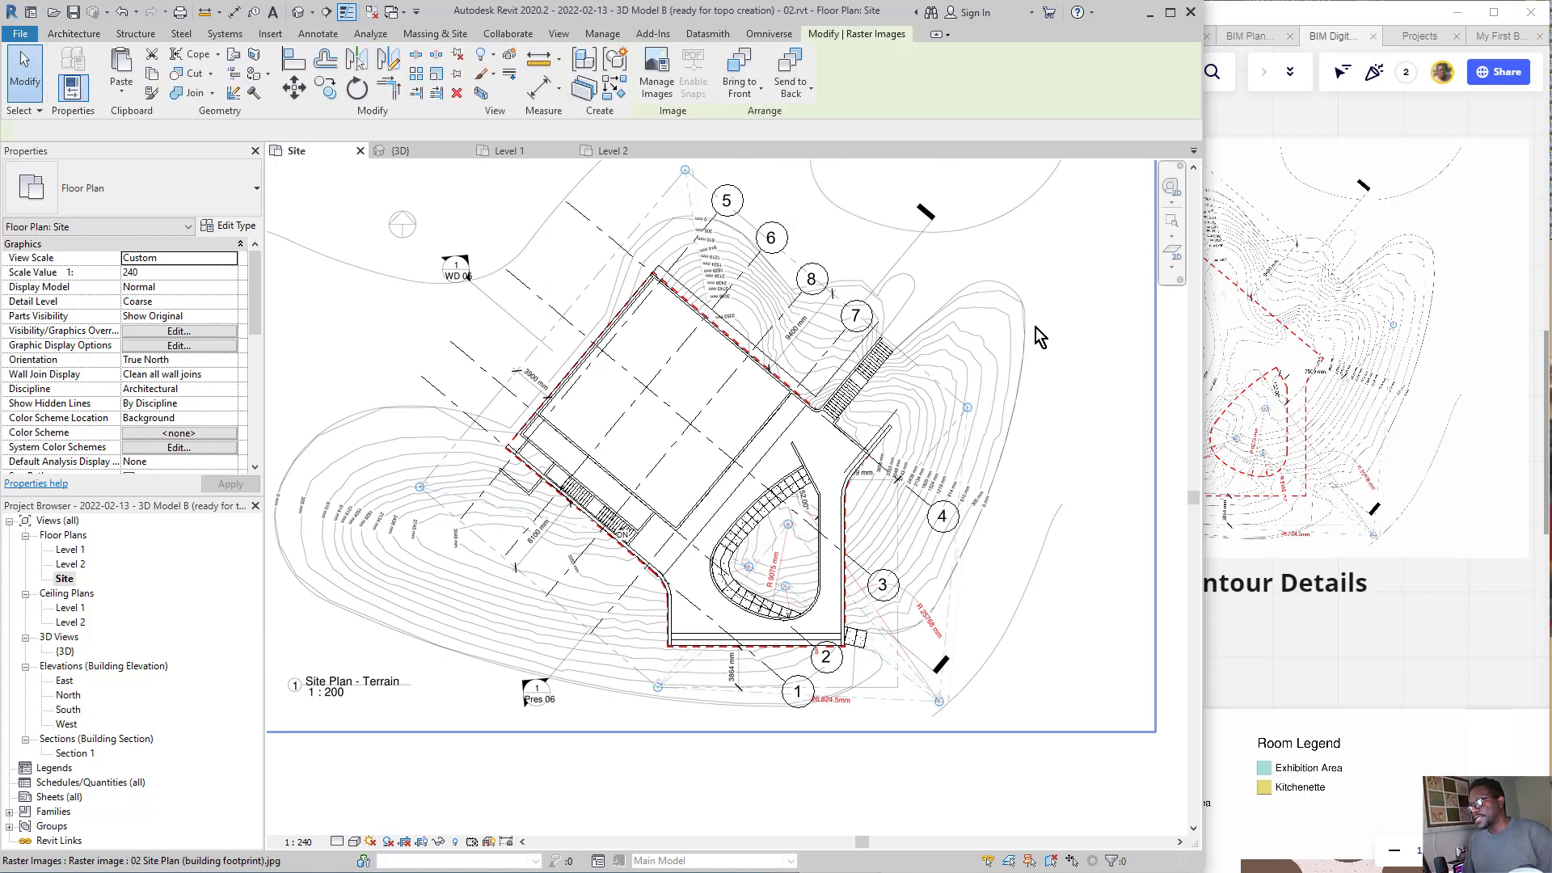
pyautogui.rightClick(987, 308)
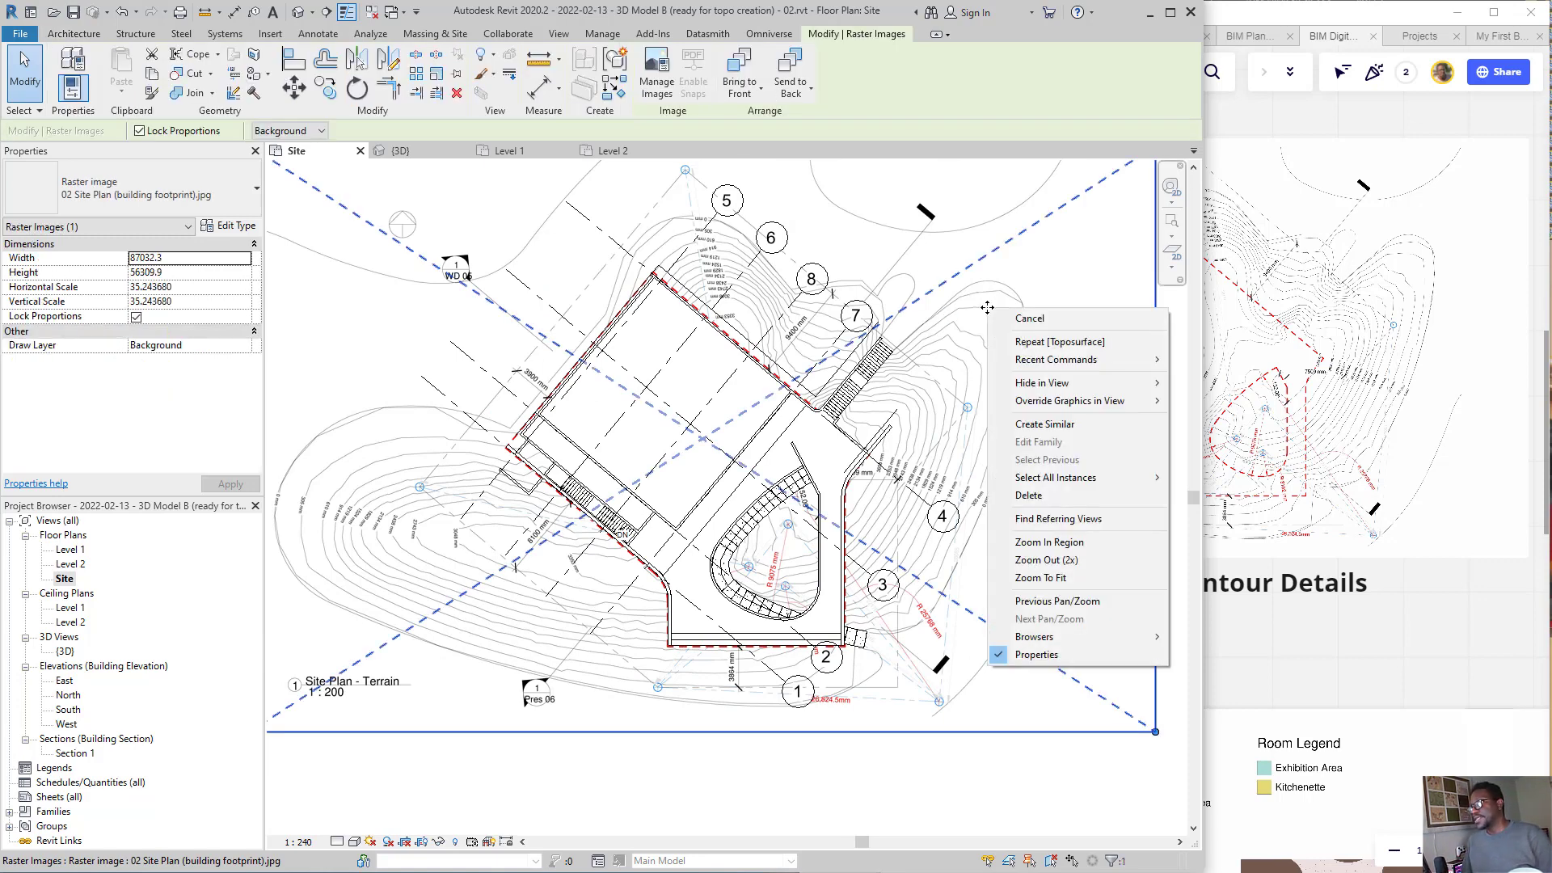
pyautogui.click(968, 253)
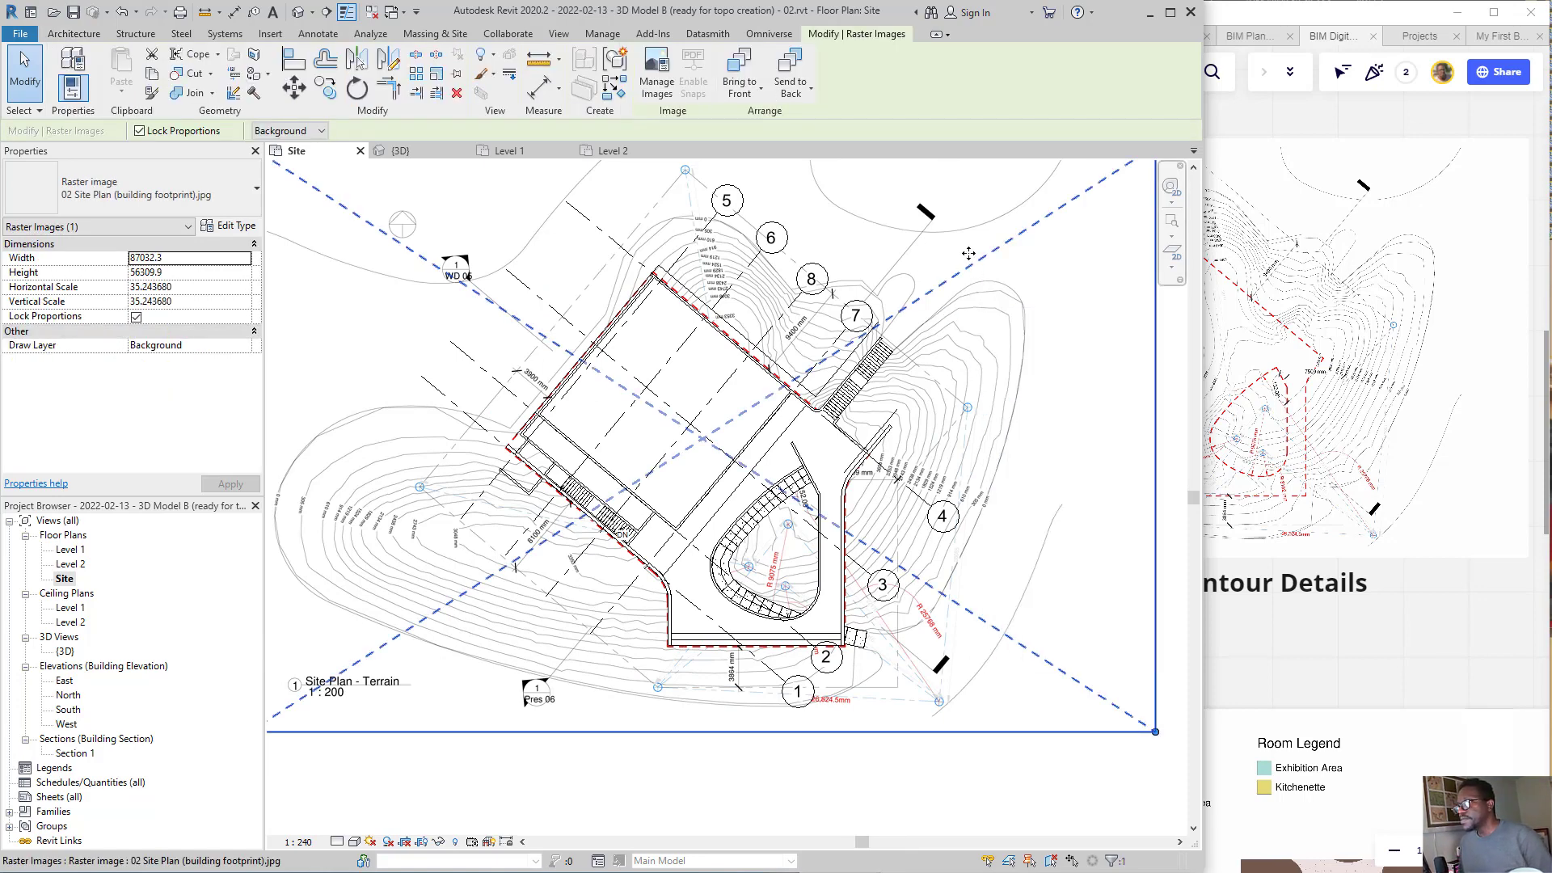
pyautogui.scroll(-4, 900, 334)
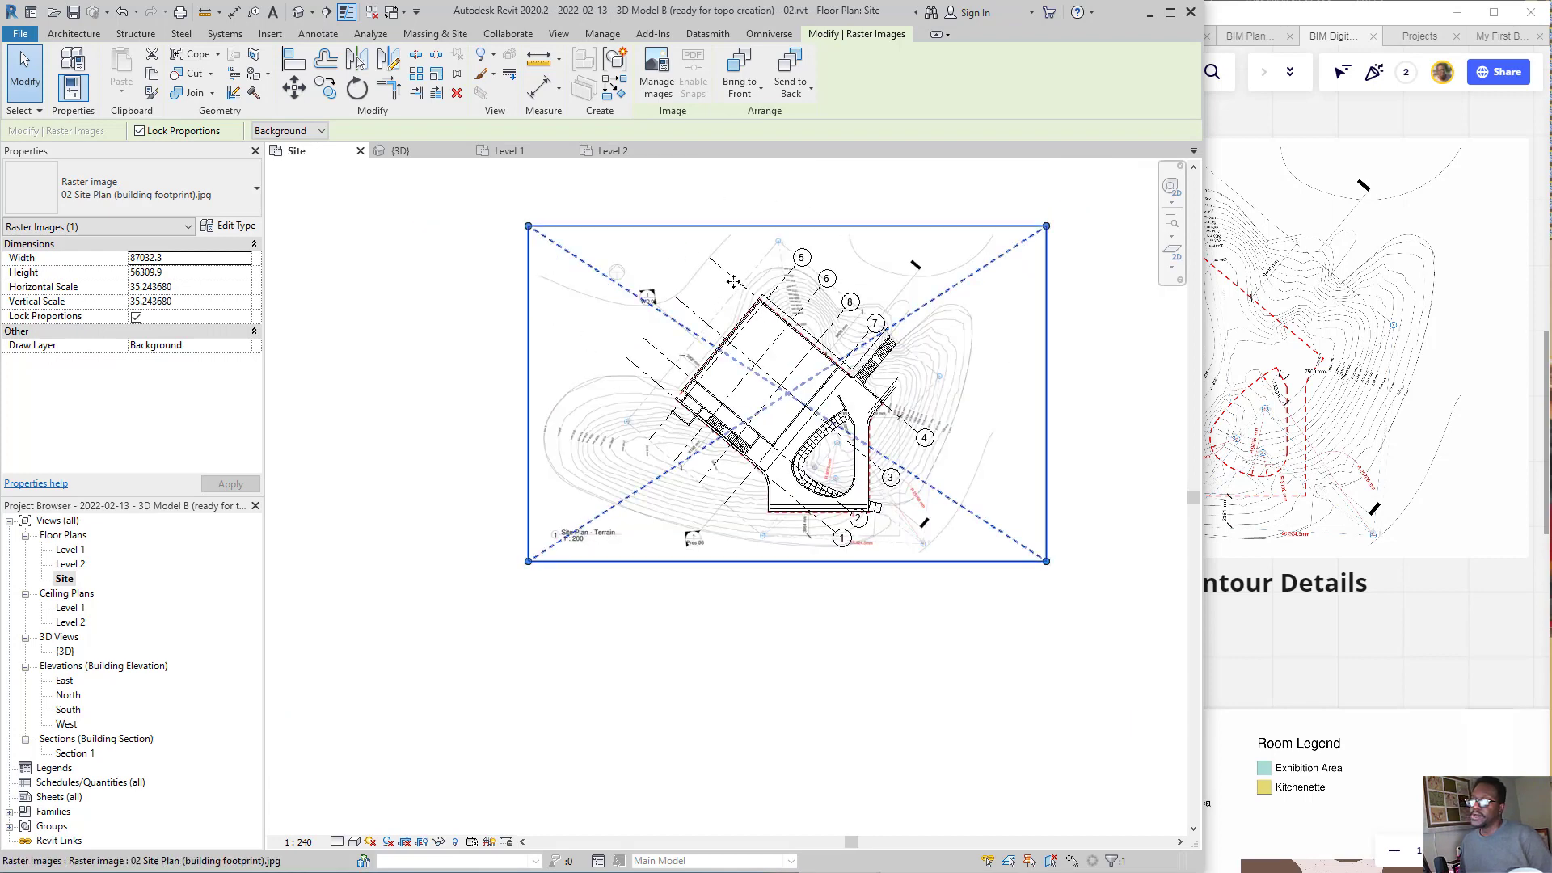
pyautogui.scroll(1, 849, 243)
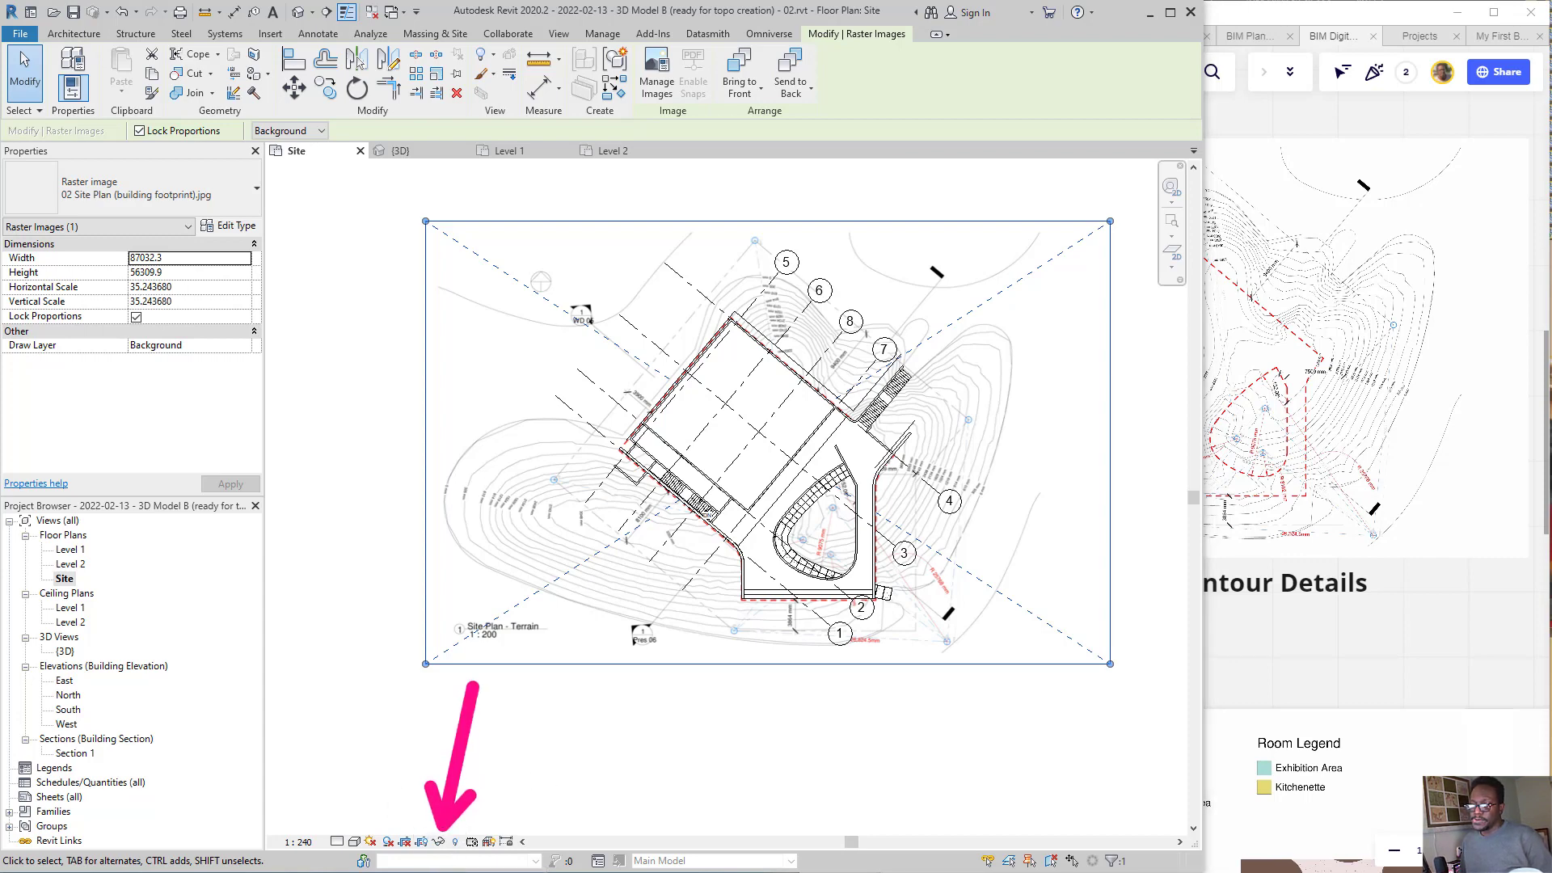
pyautogui.click(438, 842)
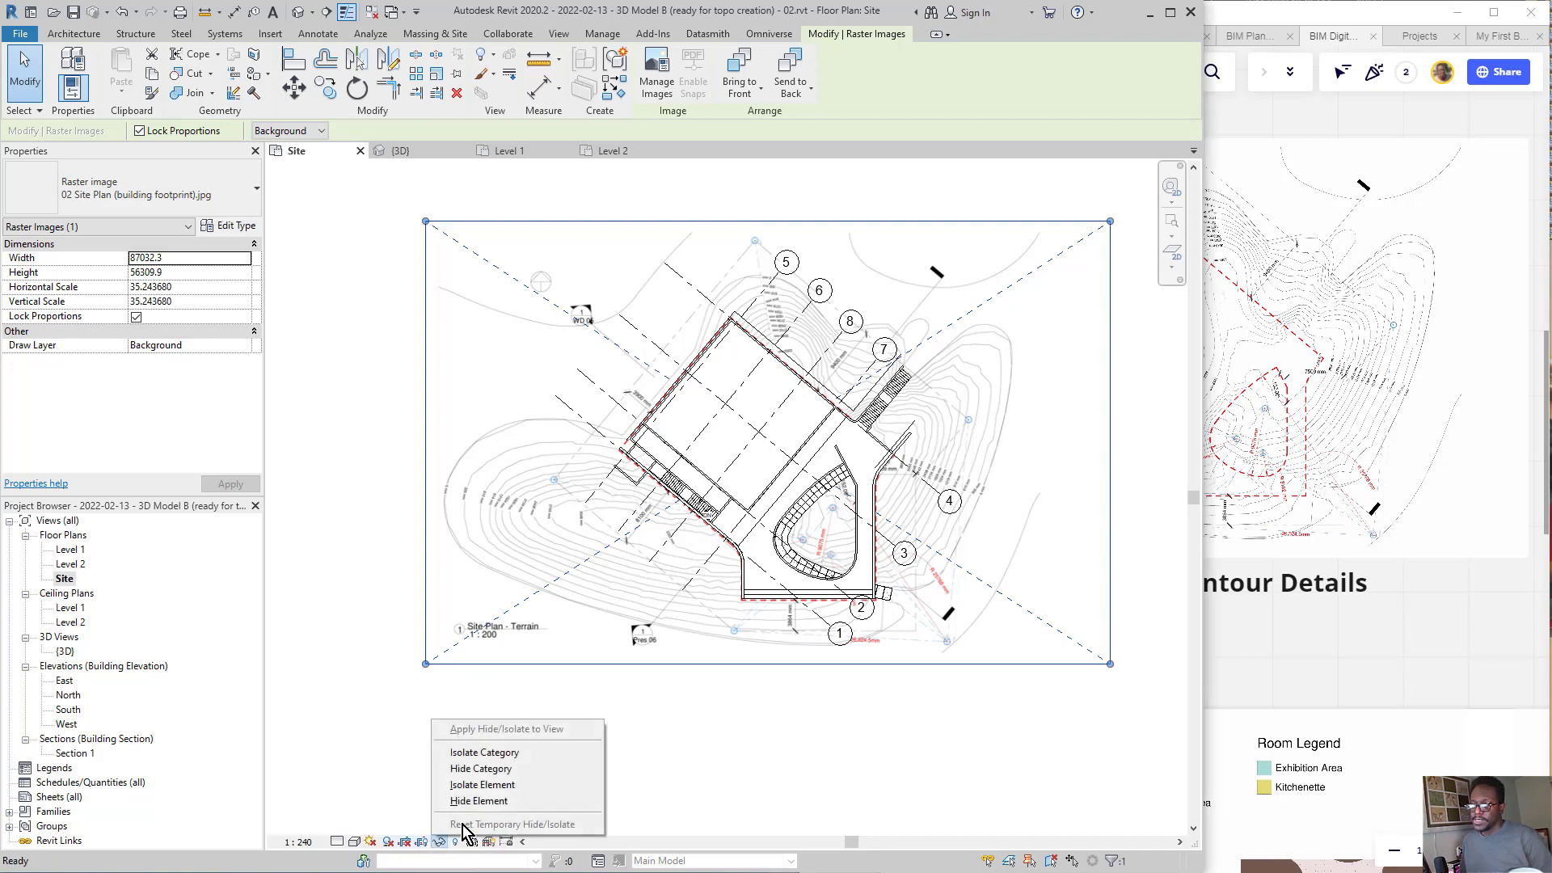
pyautogui.click(511, 784)
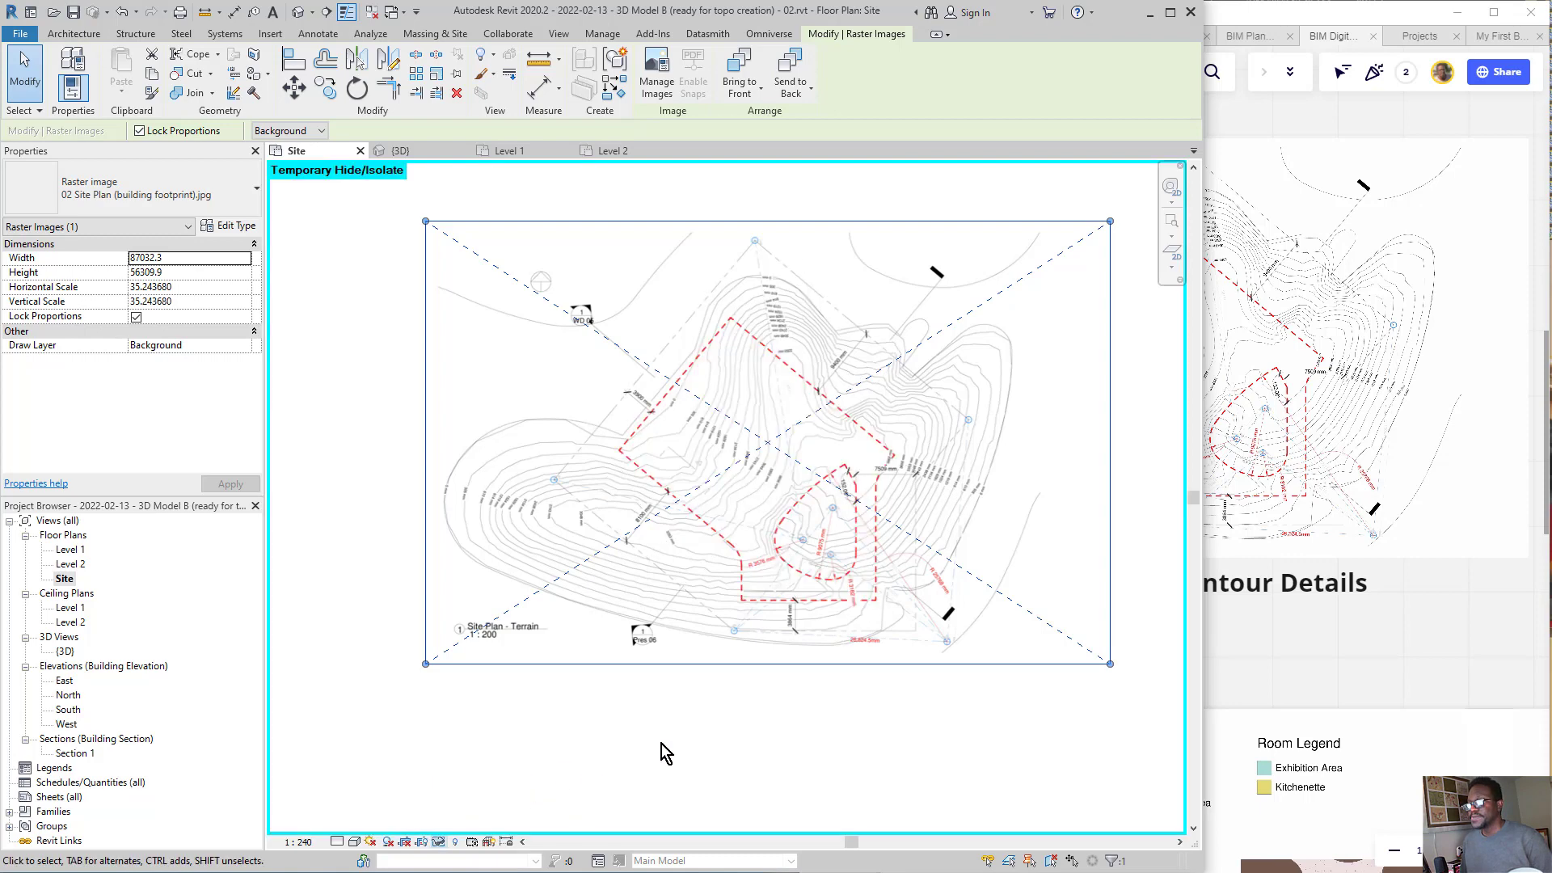
pyautogui.click(945, 747)
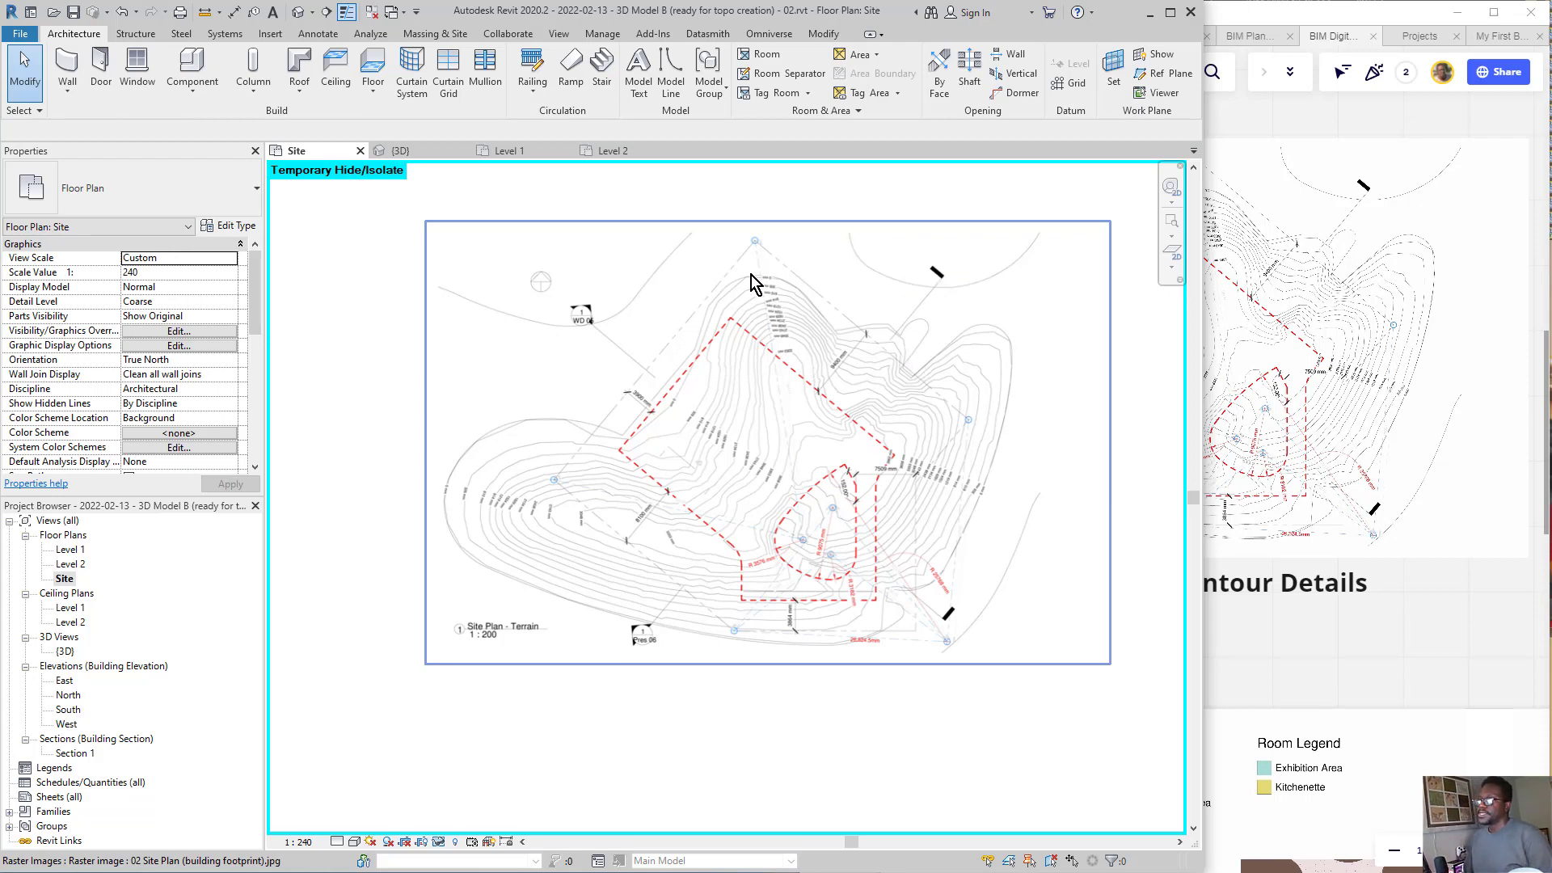
# - Start a new toposurface with point placement active over the contours at the footprint's northern corner
pyautogui.scroll(5, 750, 275)
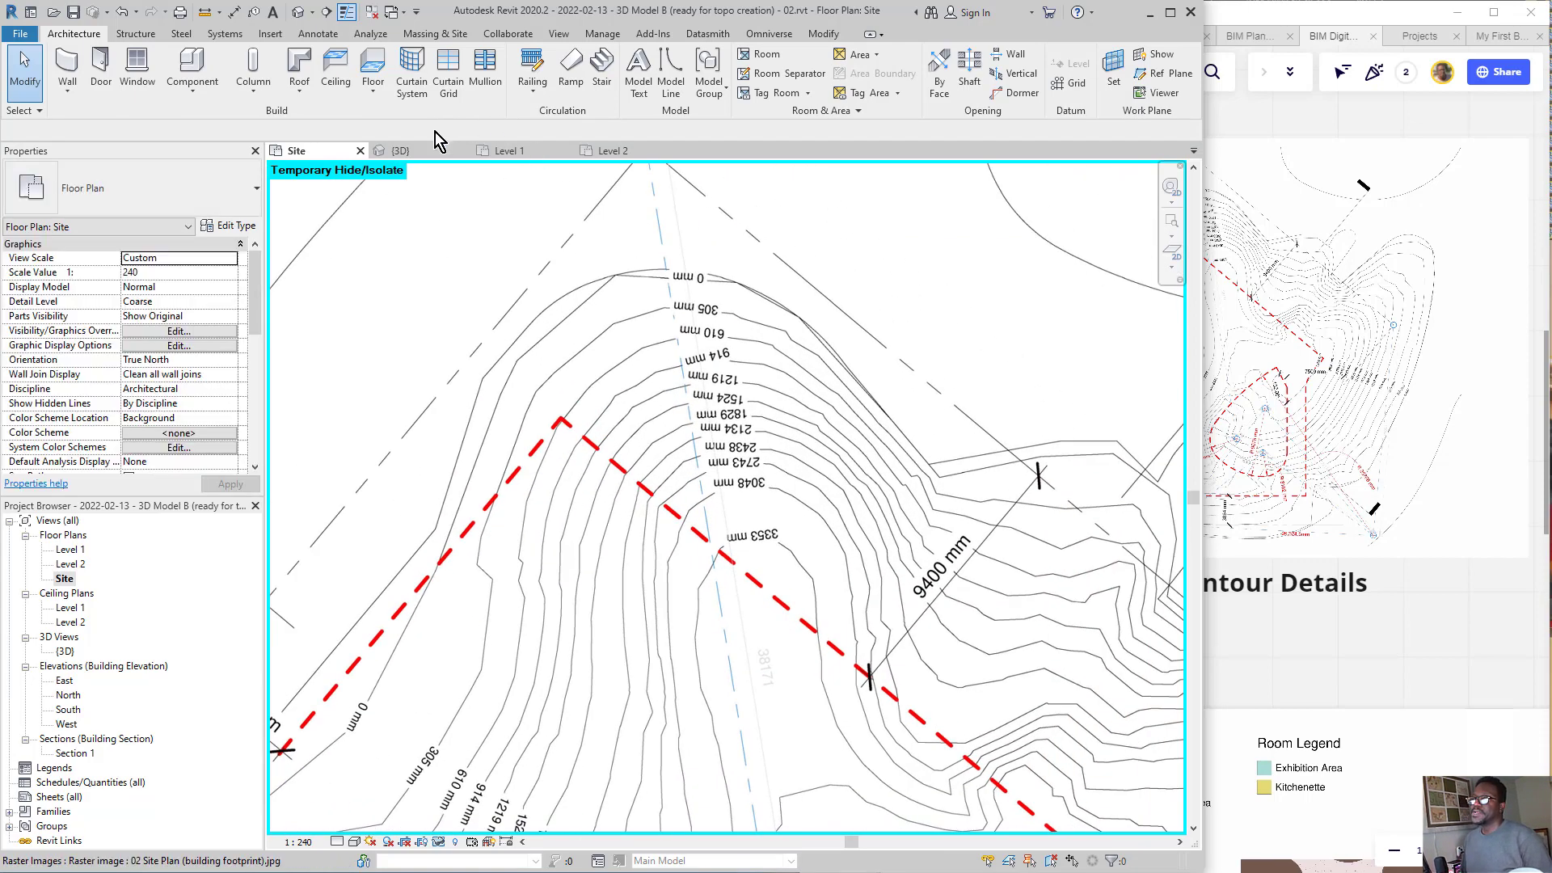
pyautogui.click(427, 36)
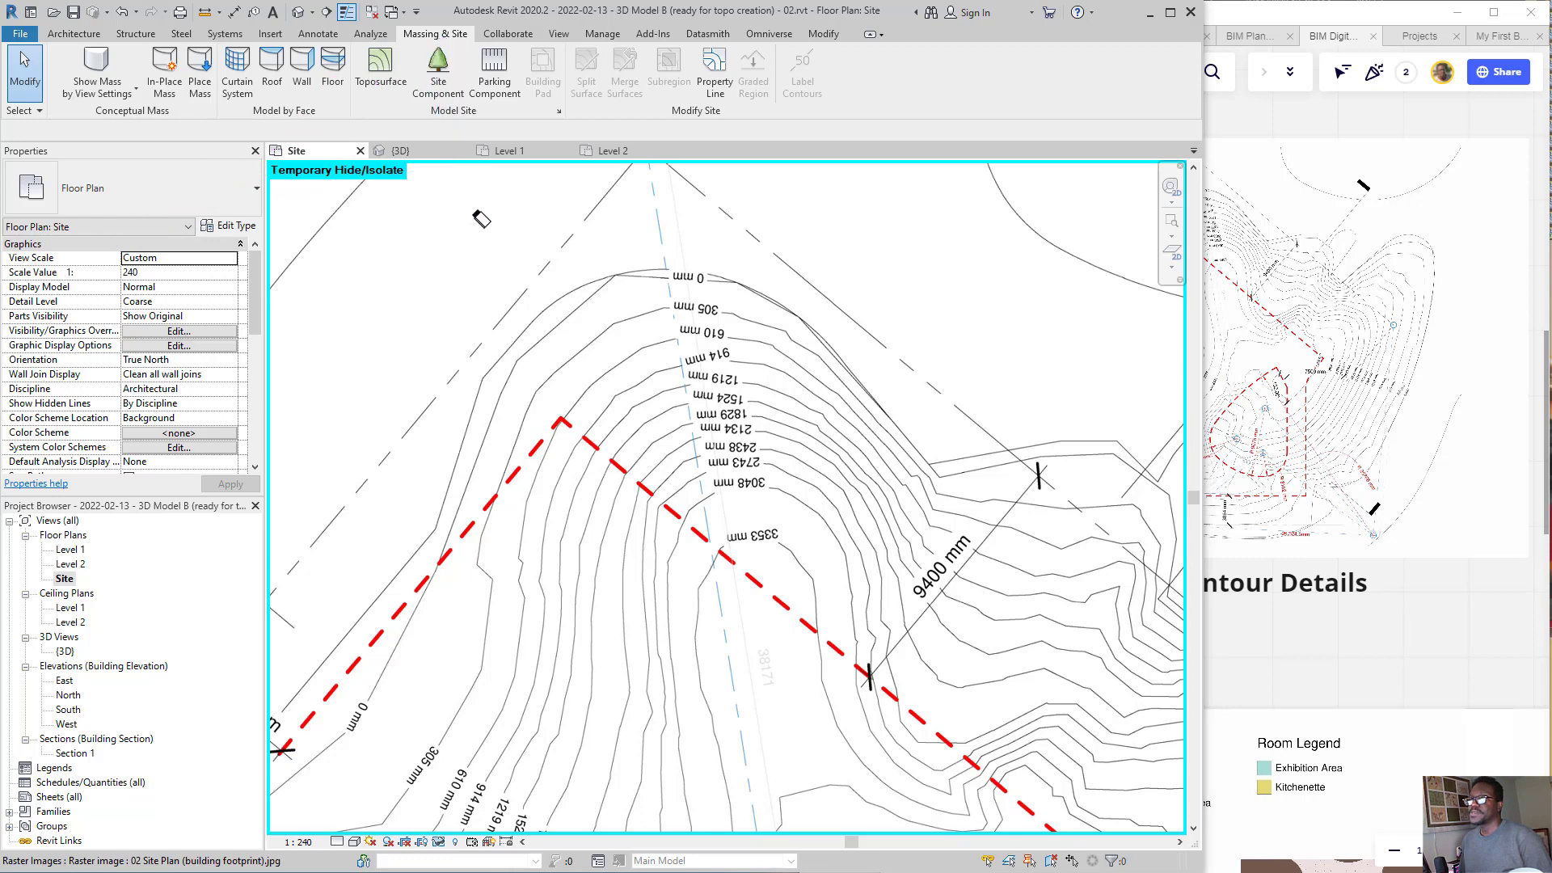
pyautogui.click(378, 69)
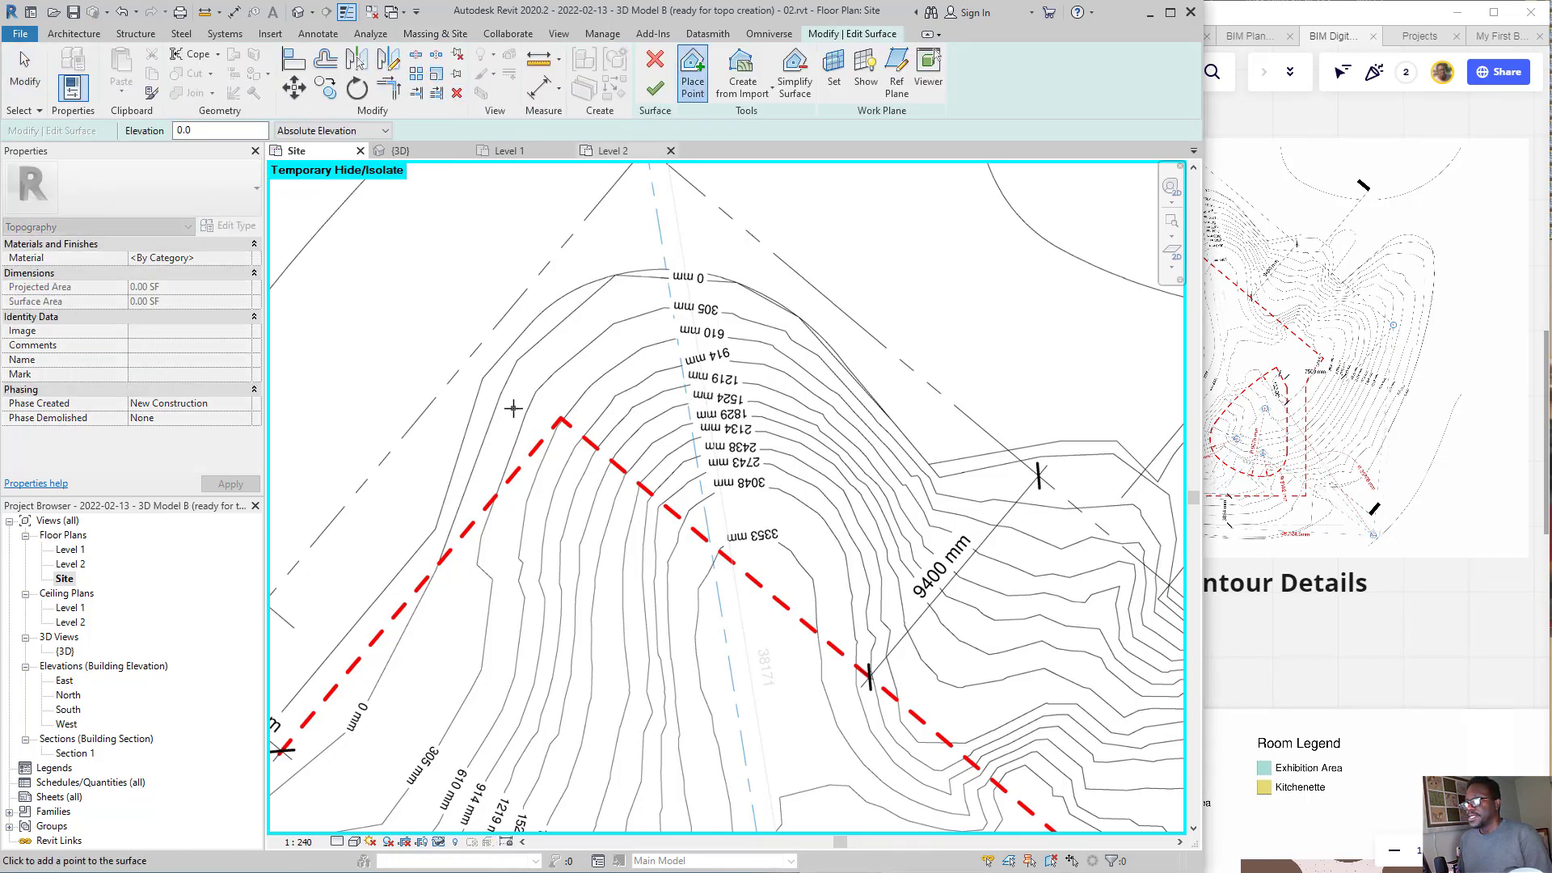
pyautogui.click(508, 459)
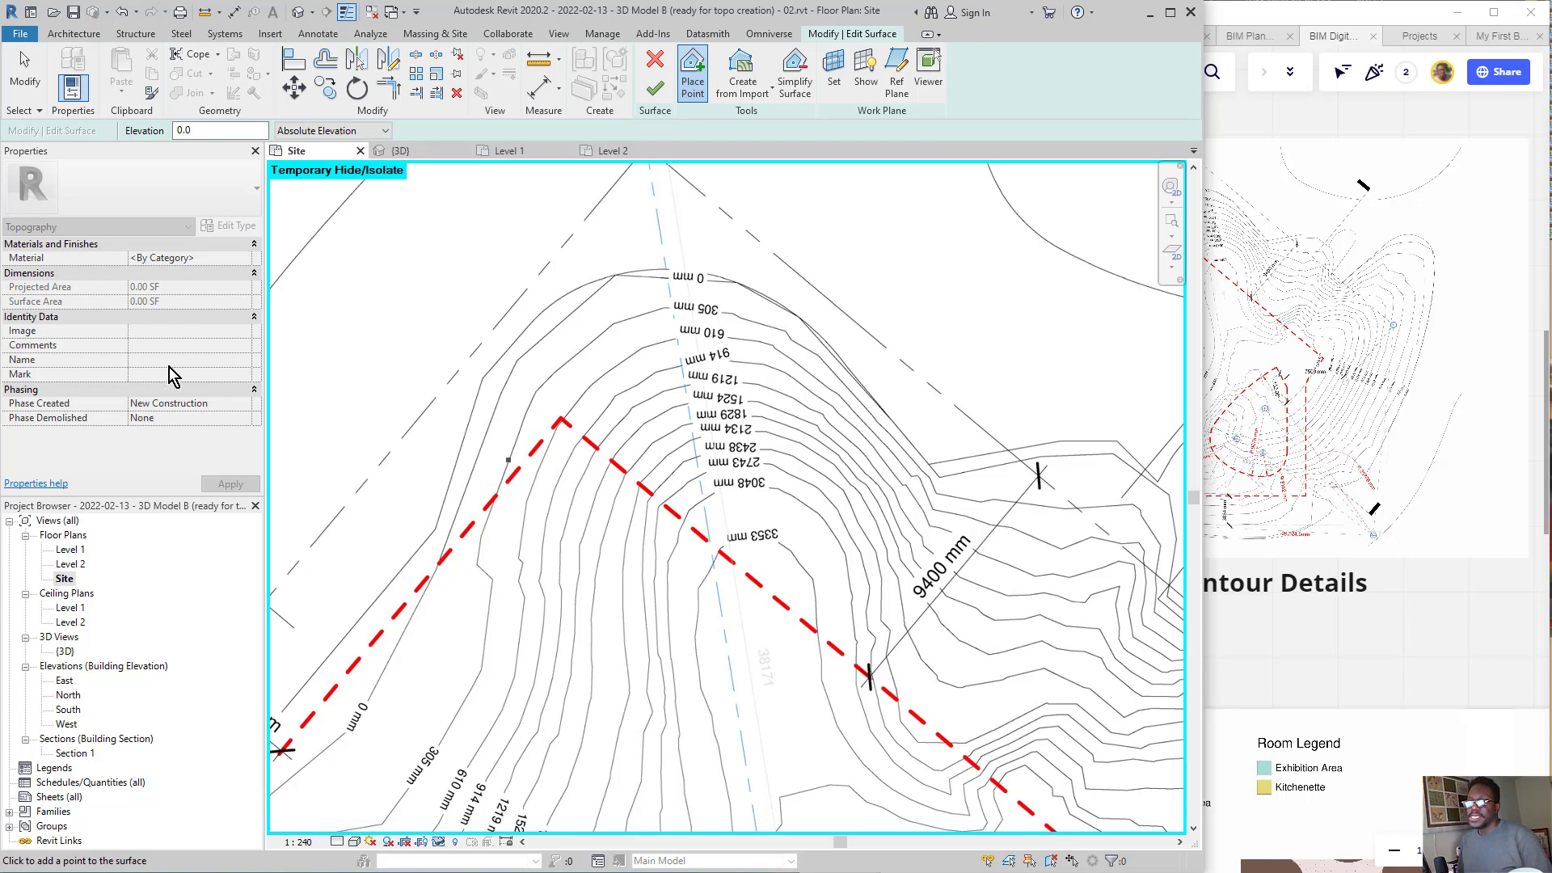
pyautogui.moveTo(391, 491); pyautogui.dragTo(184, 138)
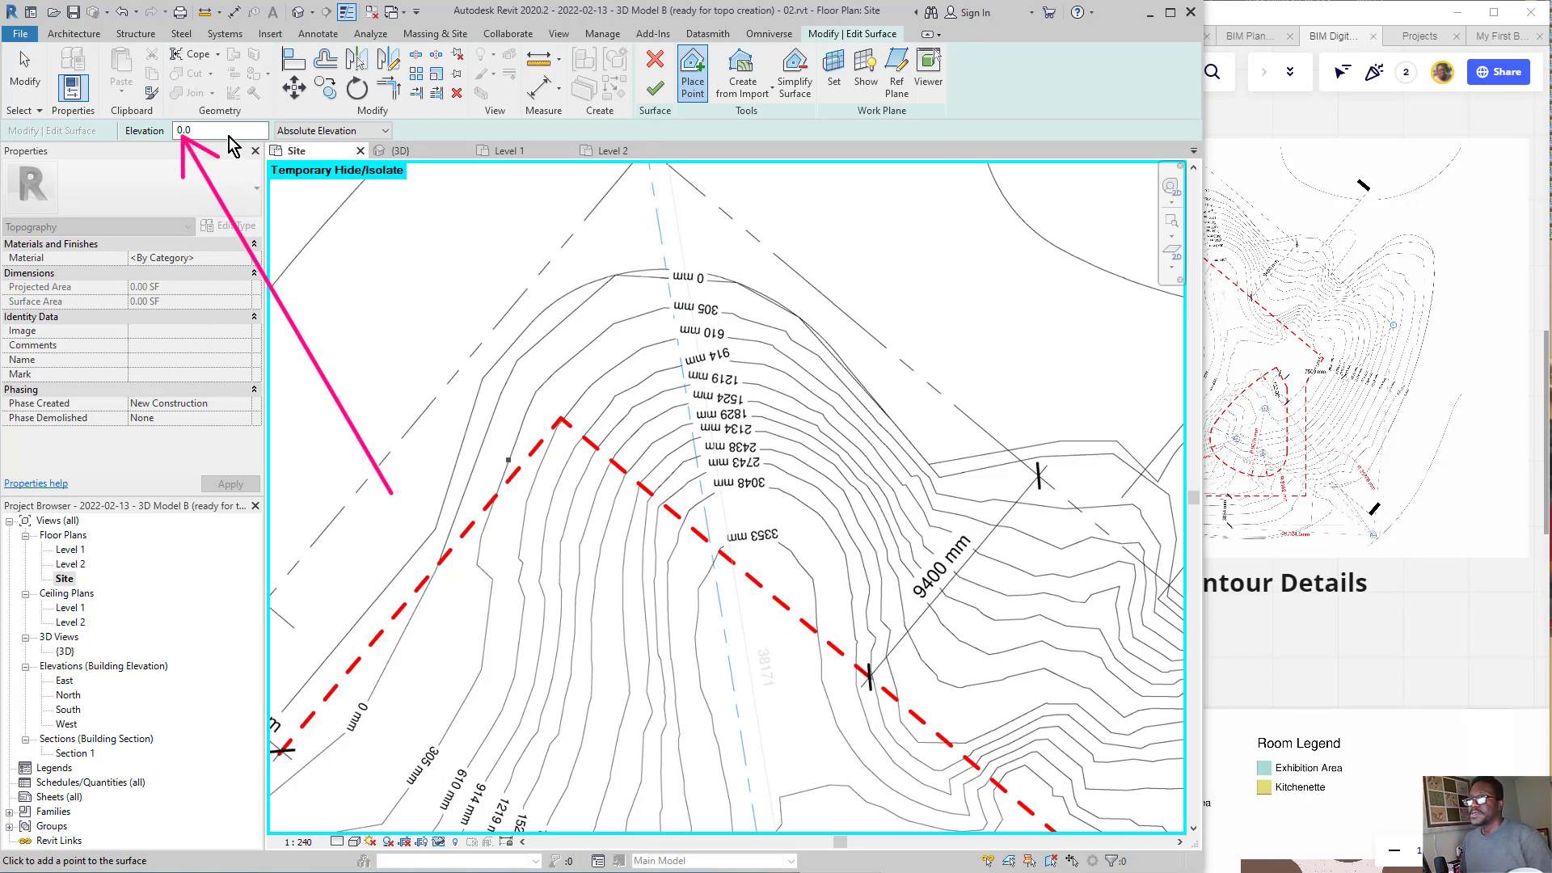
pyautogui.moveTo(230, 137); pyautogui.dragTo(666, 273)
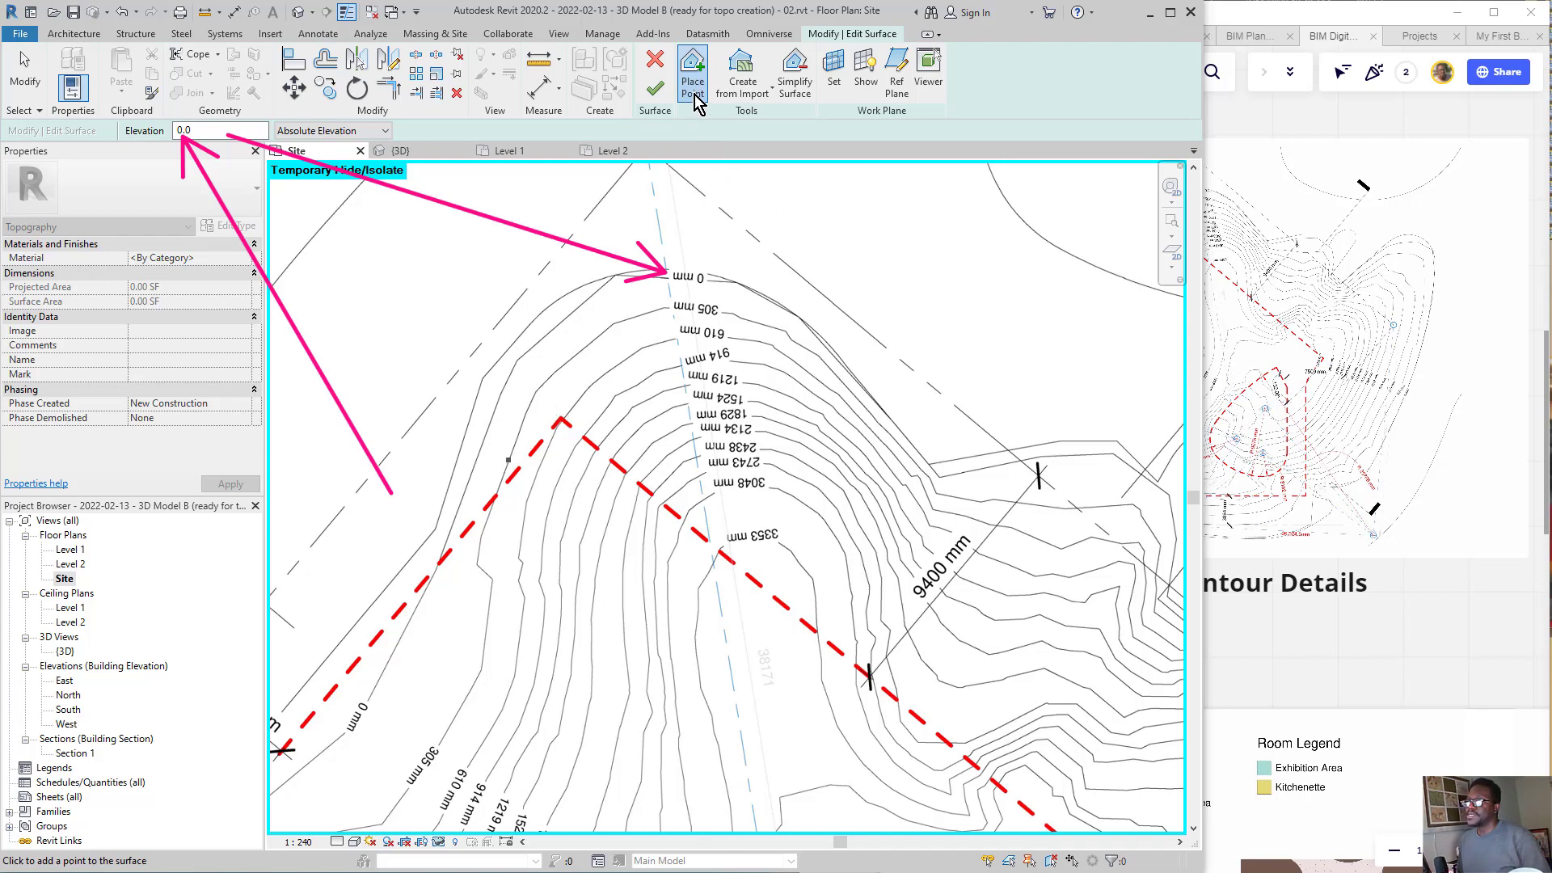
pyautogui.moveTo(697, 91); pyautogui.dragTo(715, 275)
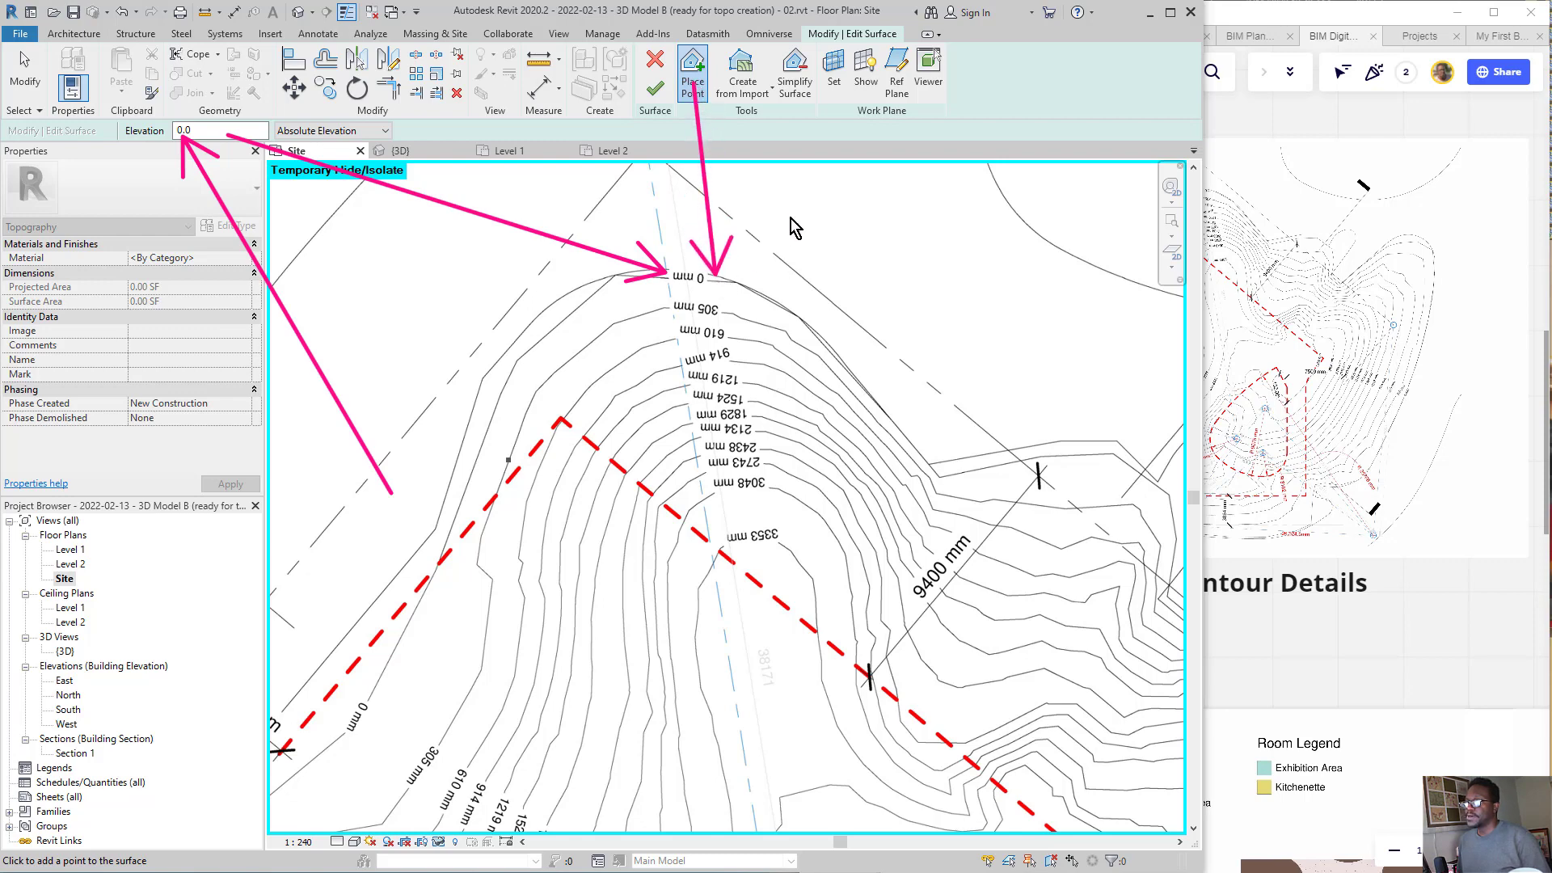
pyautogui.moveTo(792, 216)
pyautogui.mouseDown()
pyautogui.moveTo(765, 289)
pyautogui.moveTo(805, 309)
pyautogui.mouseUp()
pyautogui.moveTo(900, 303)
pyautogui.mouseDown()
pyautogui.moveTo(841, 349)
pyautogui.moveTo(876, 388)
pyautogui.mouseUp()
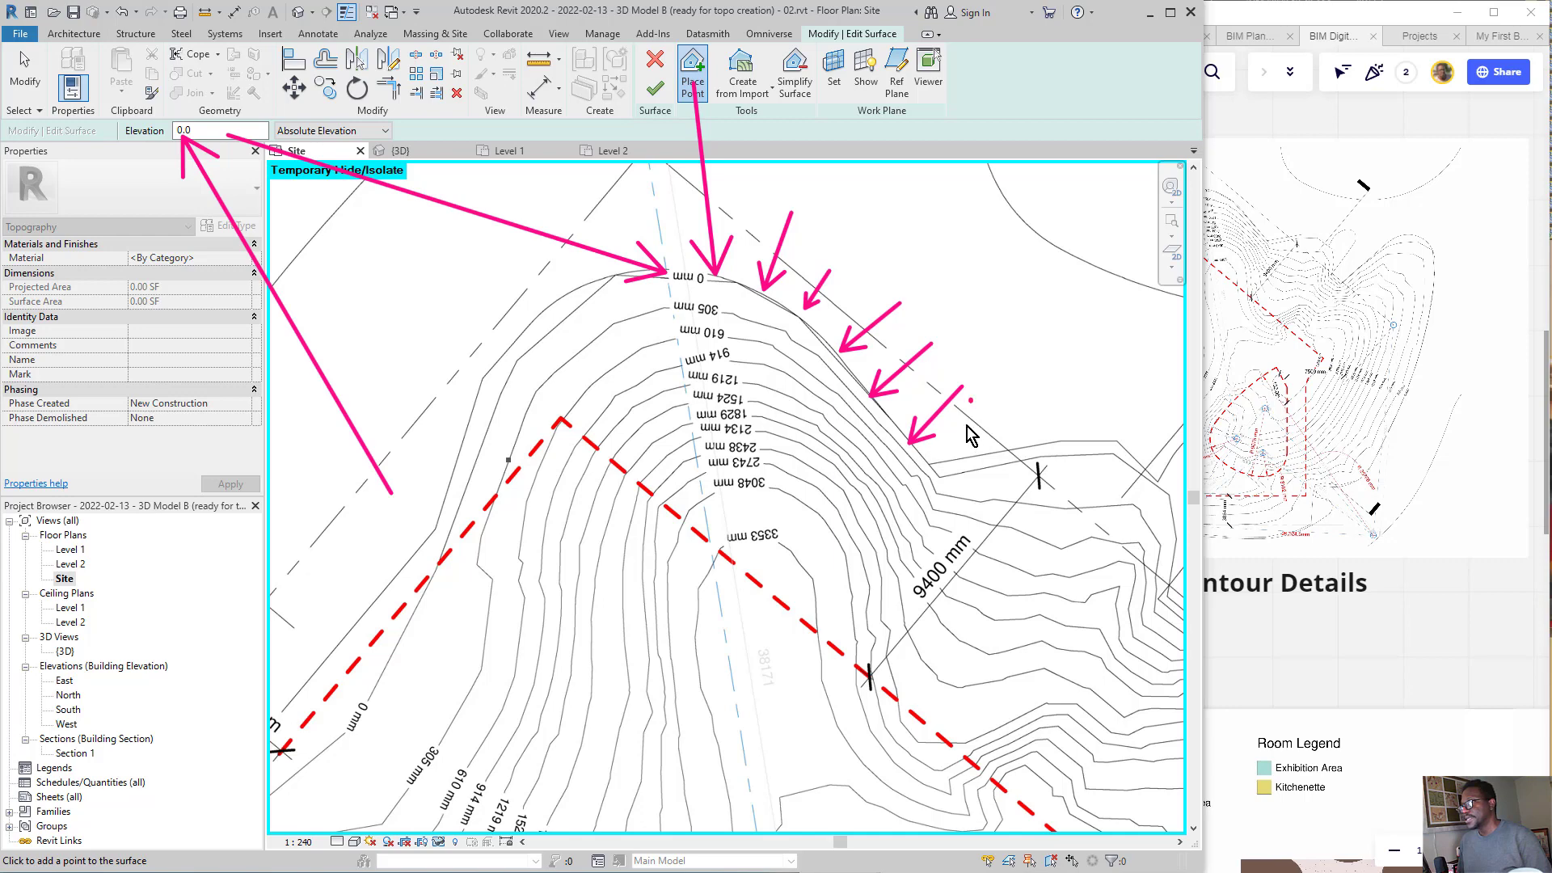
pyautogui.moveTo(996, 400); pyautogui.dragTo(1023, 461)
pyautogui.moveTo(1060, 411)
pyautogui.mouseDown()
pyautogui.moveTo(1052, 461)
pyautogui.moveTo(1091, 457)
pyautogui.mouseUp()
pyautogui.moveTo(1117, 409); pyautogui.dragTo(1117, 452)
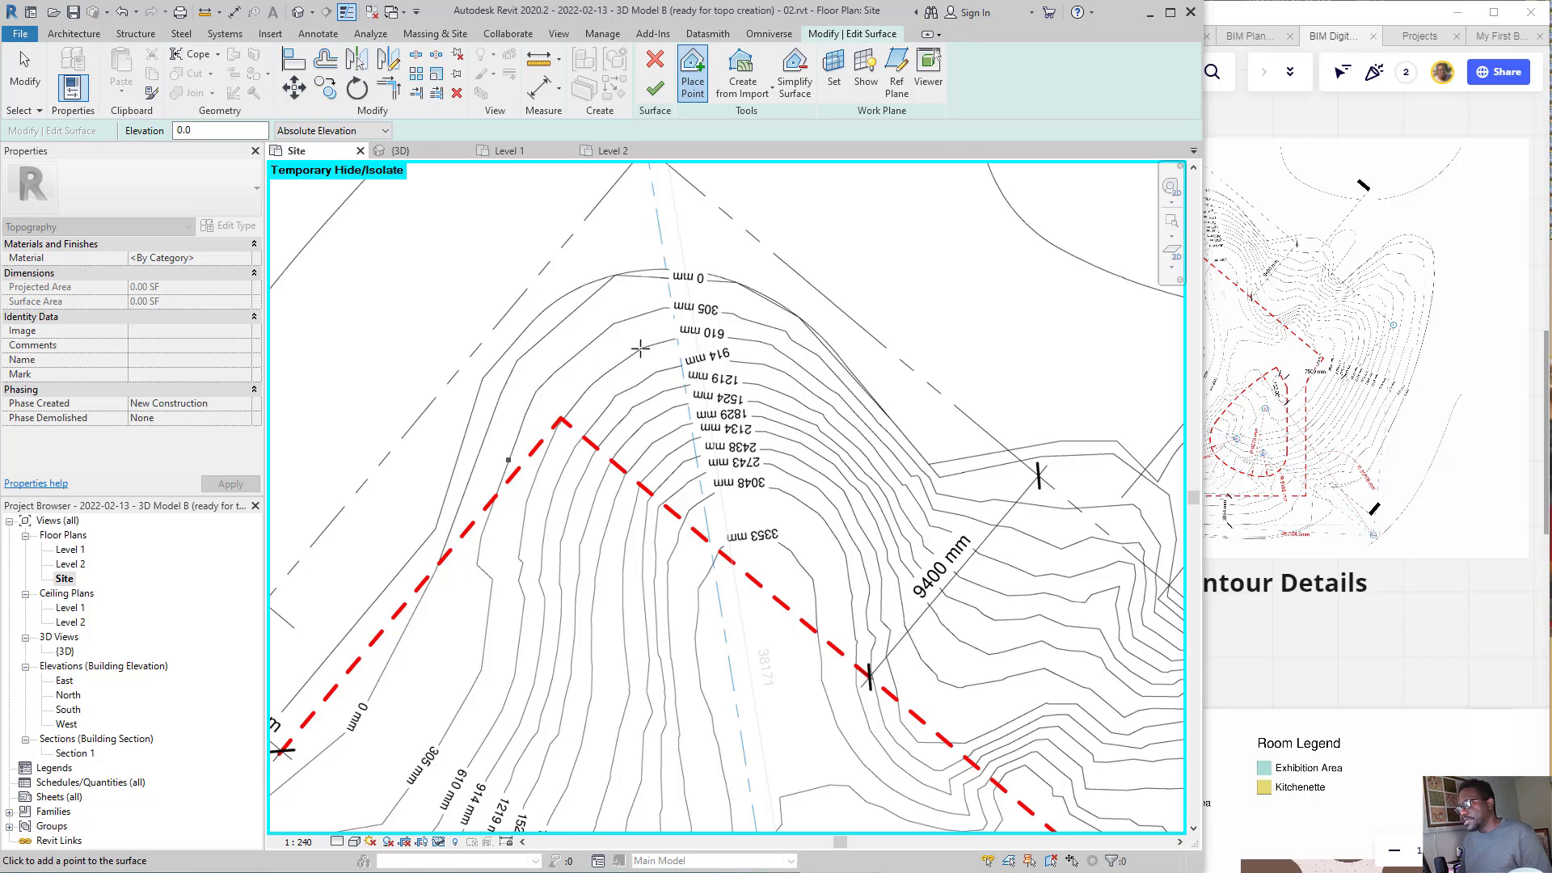
# - Examine the contour lines and elevation labels around the footprint on the northern, southern, eastern and western parts of the site plan
pyautogui.scroll(-5, 639, 347)
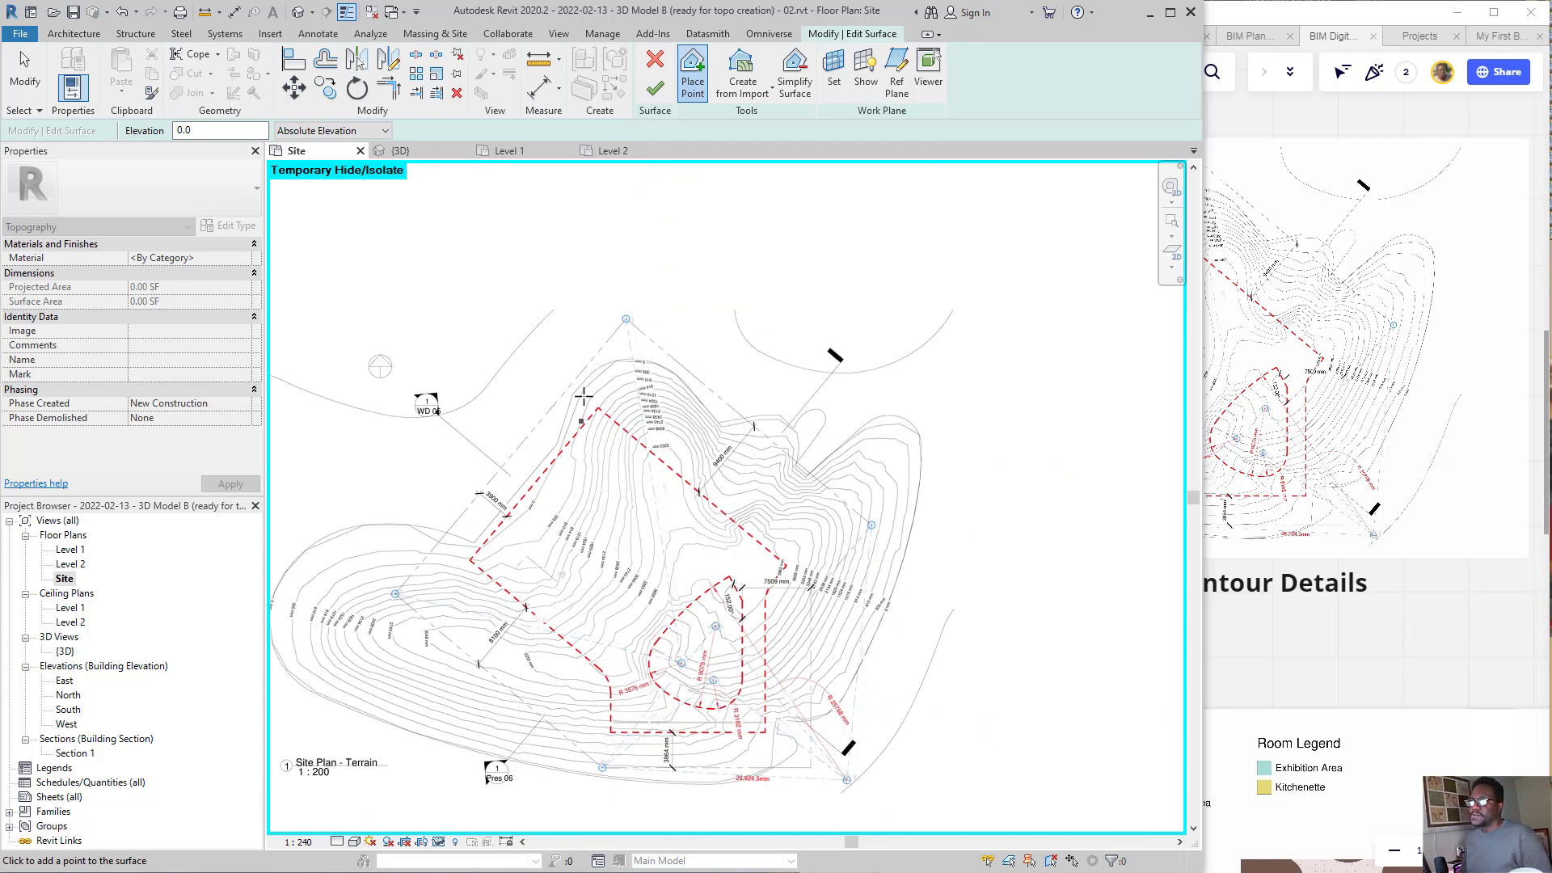
pyautogui.scroll(4, 583, 396)
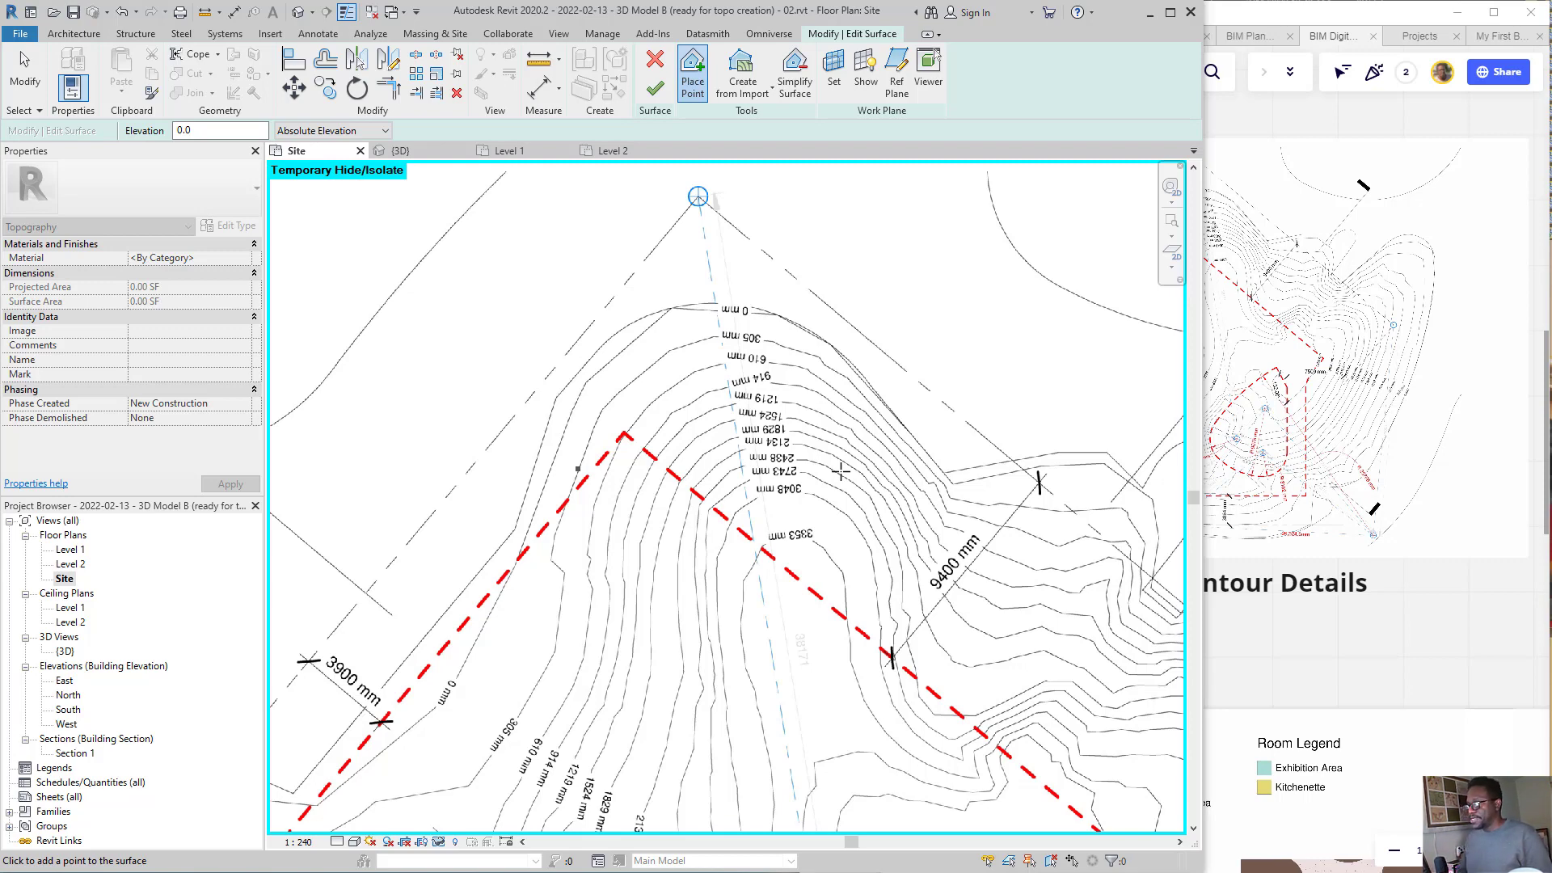
pyautogui.scroll(-3, 517, 252)
pyautogui.scroll(3, 720, 724)
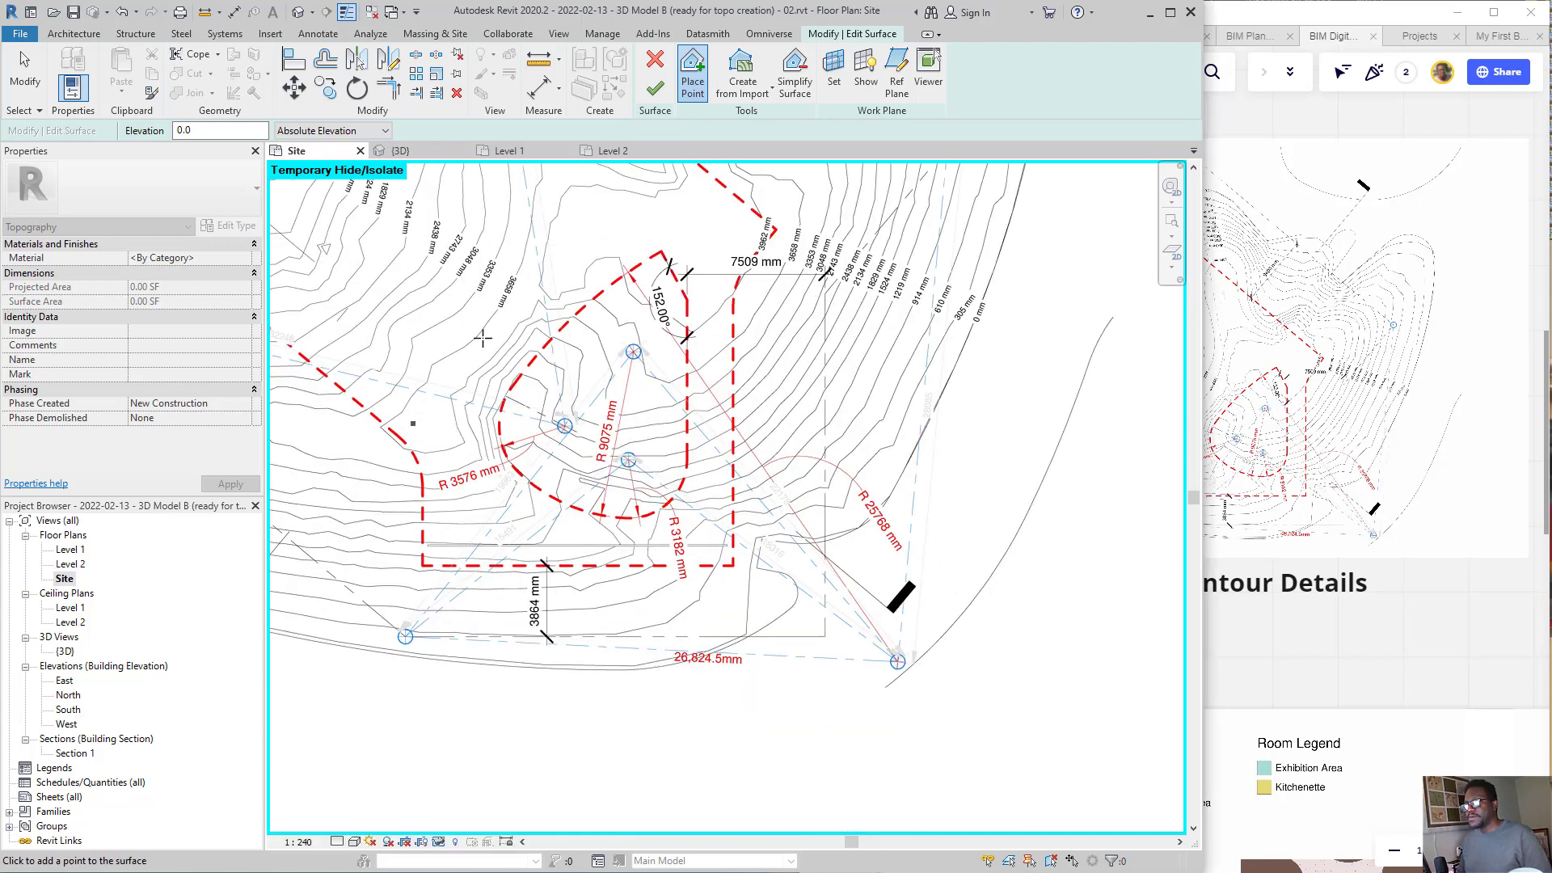
pyautogui.moveTo(721, 264); pyautogui.dragTo(701, 580, button='middle')
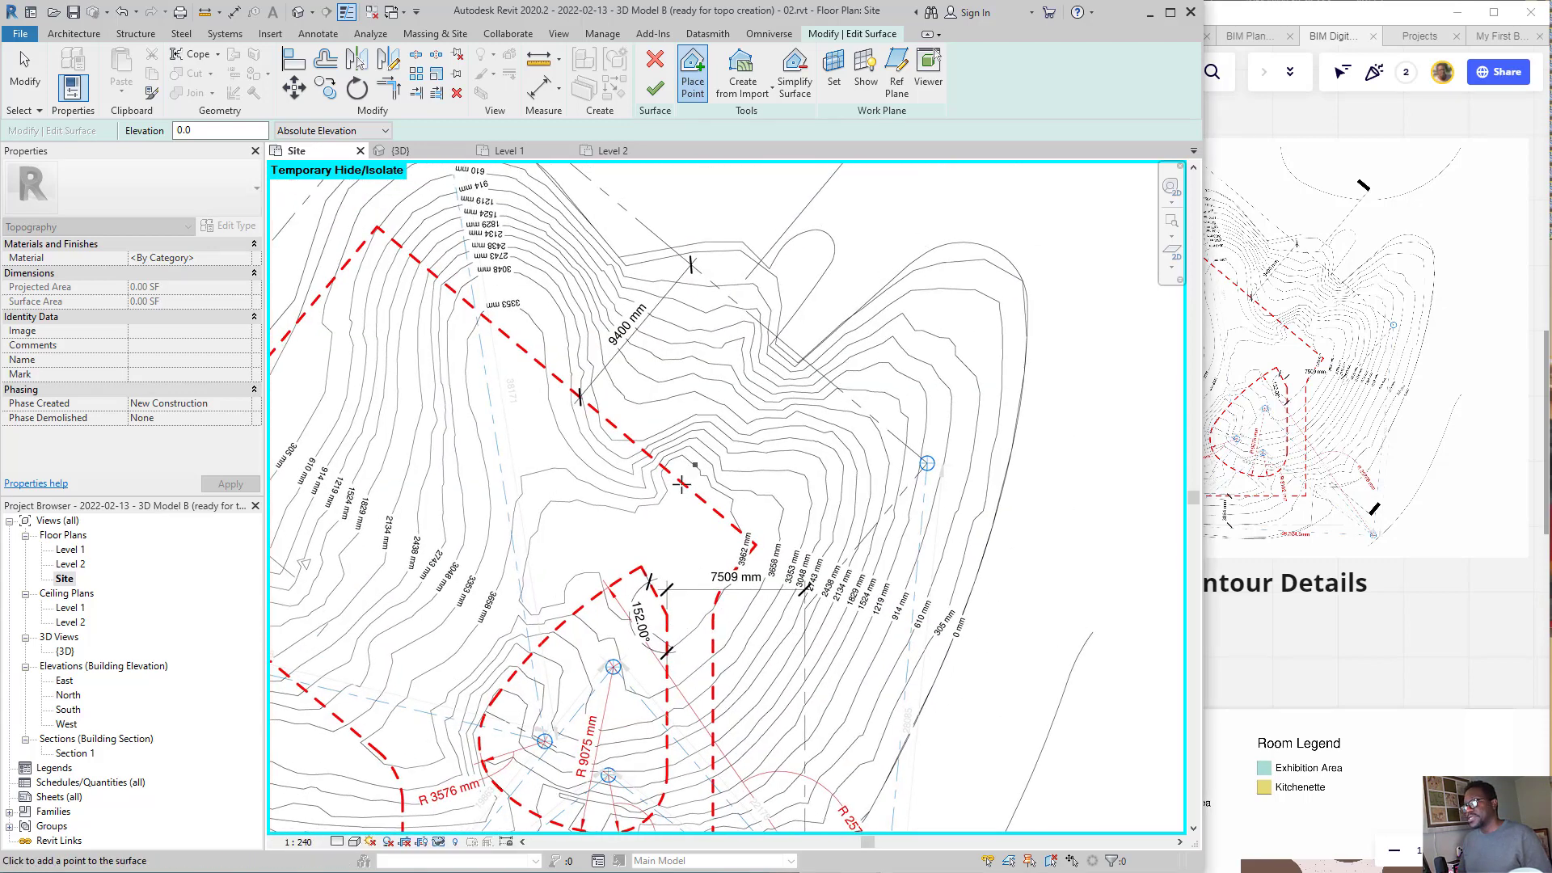
pyautogui.moveTo(667, 489); pyautogui.dragTo(701, 506, button='middle')
pyautogui.scroll(-3, 702, 507)
pyautogui.scroll(4, 897, 371)
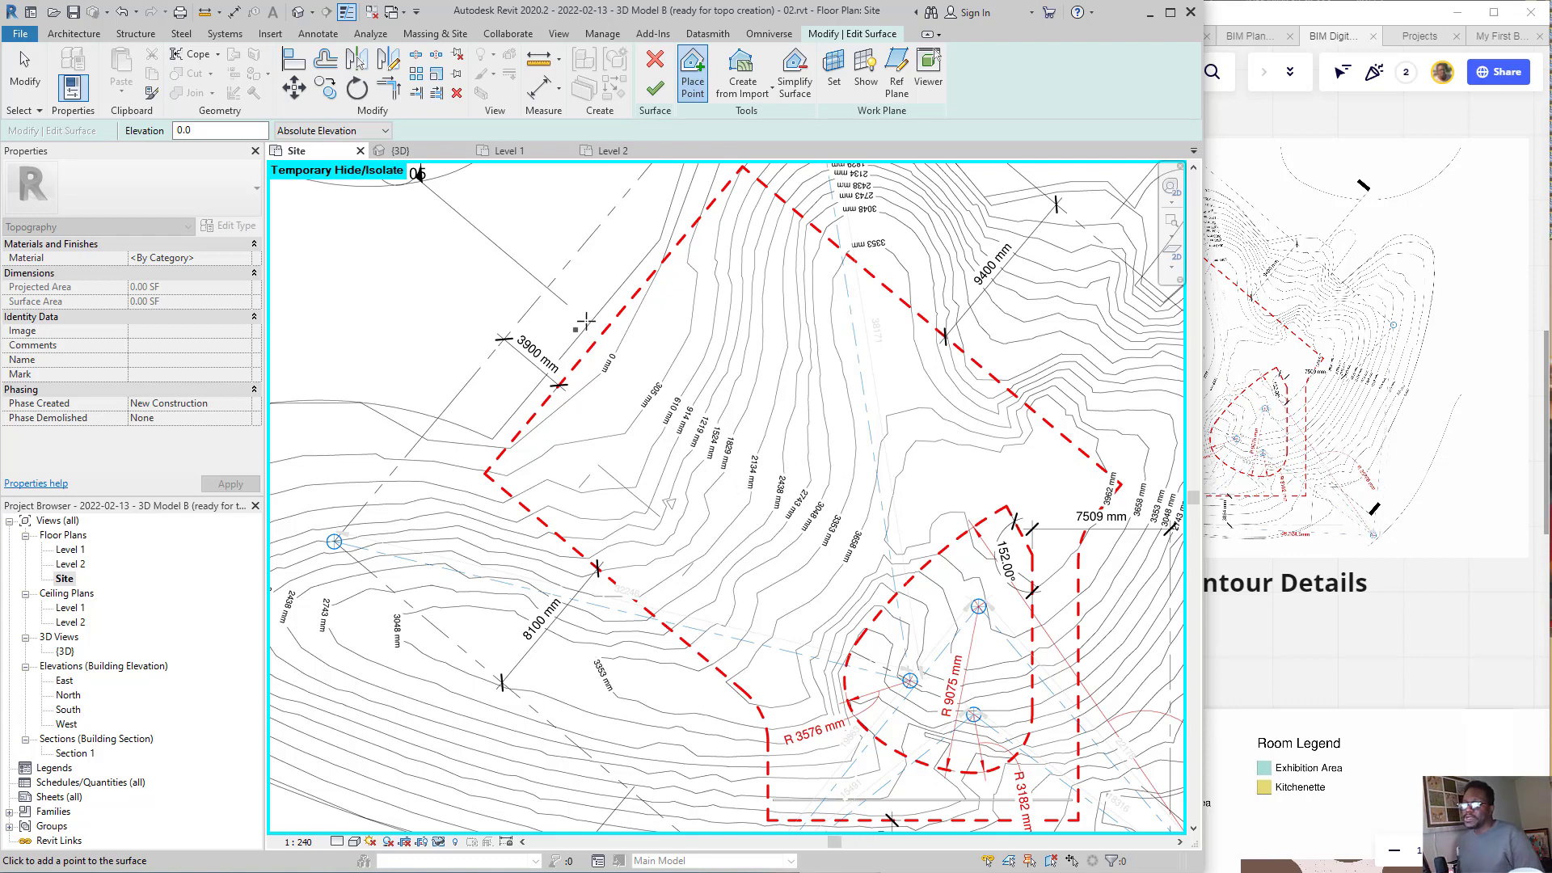
pyautogui.scroll(-2, 740, 493)
pyautogui.scroll(2, 763, 195)
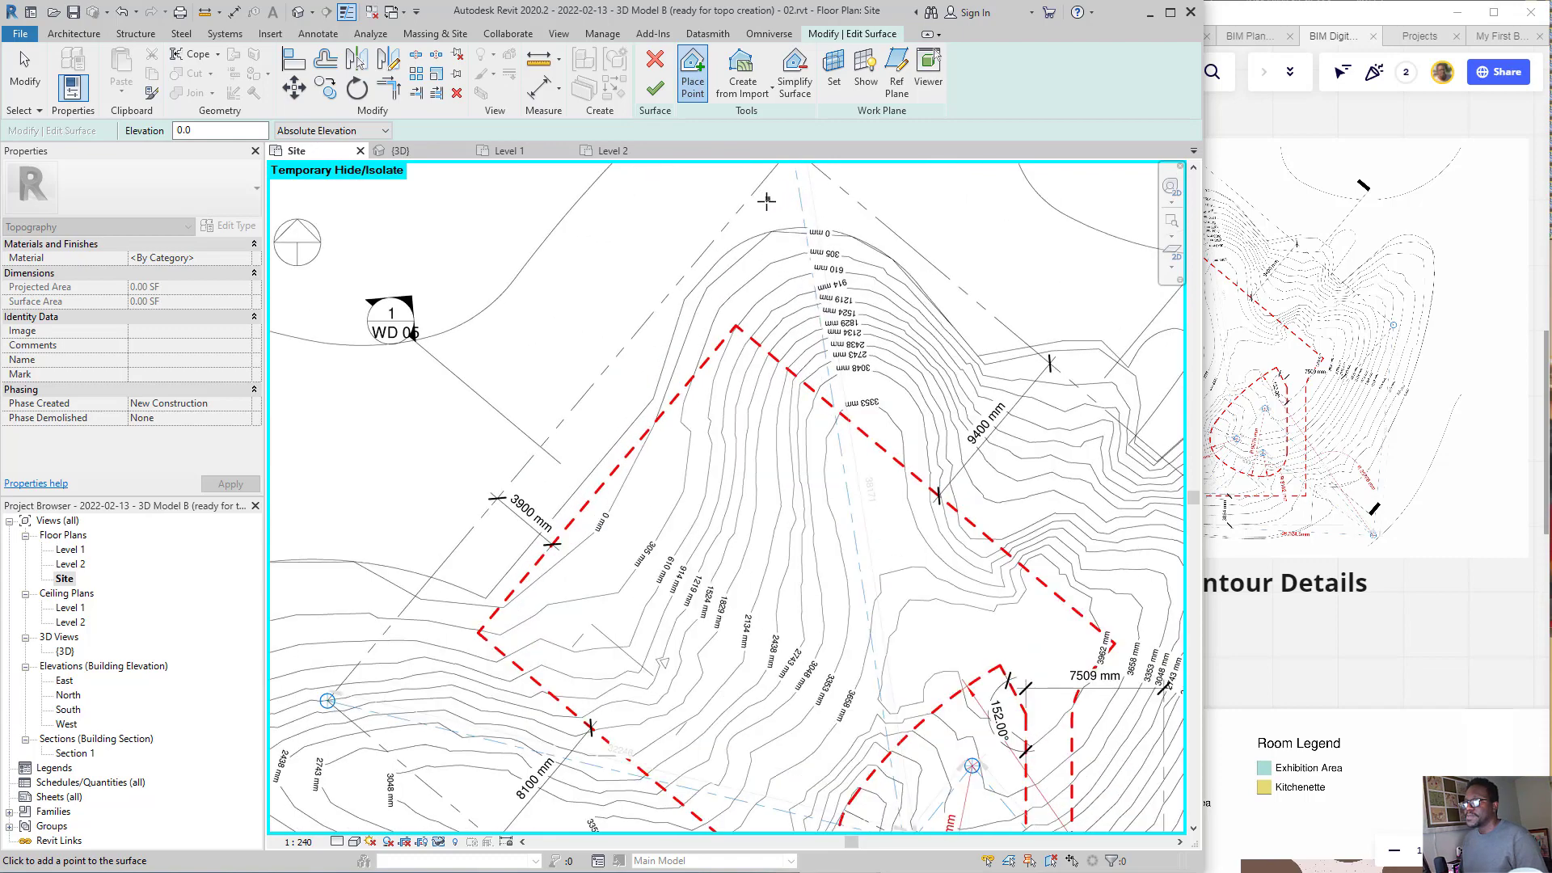
pyautogui.scroll(-1, 796, 332)
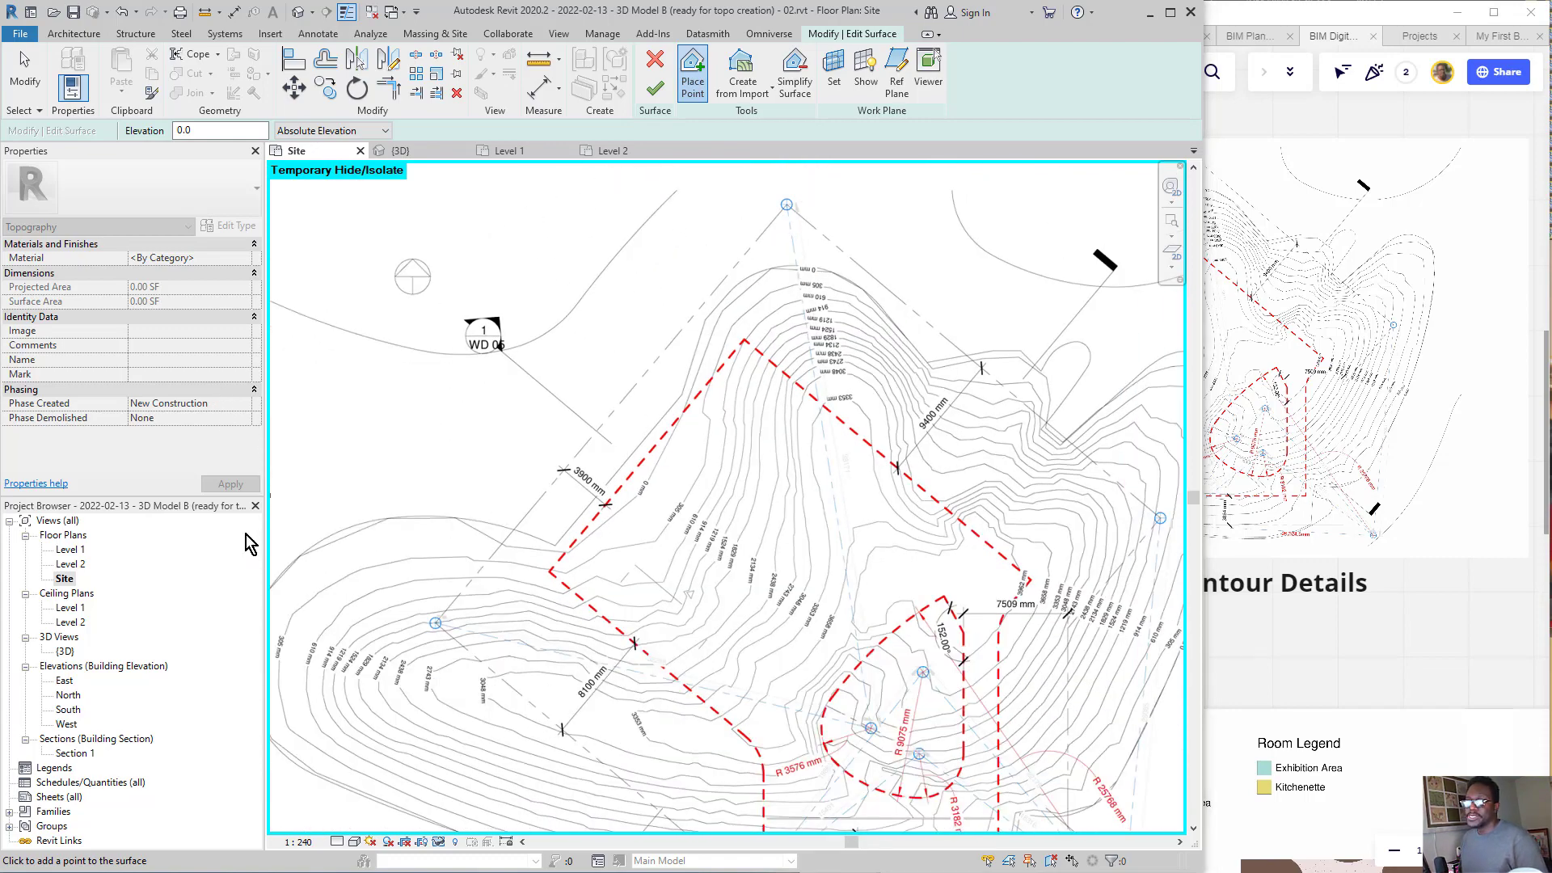
pyautogui.moveTo(247, 550)
pyautogui.mouseDown()
pyautogui.moveTo(207, 150)
pyautogui.moveTo(193, 137)
pyautogui.mouseUp()
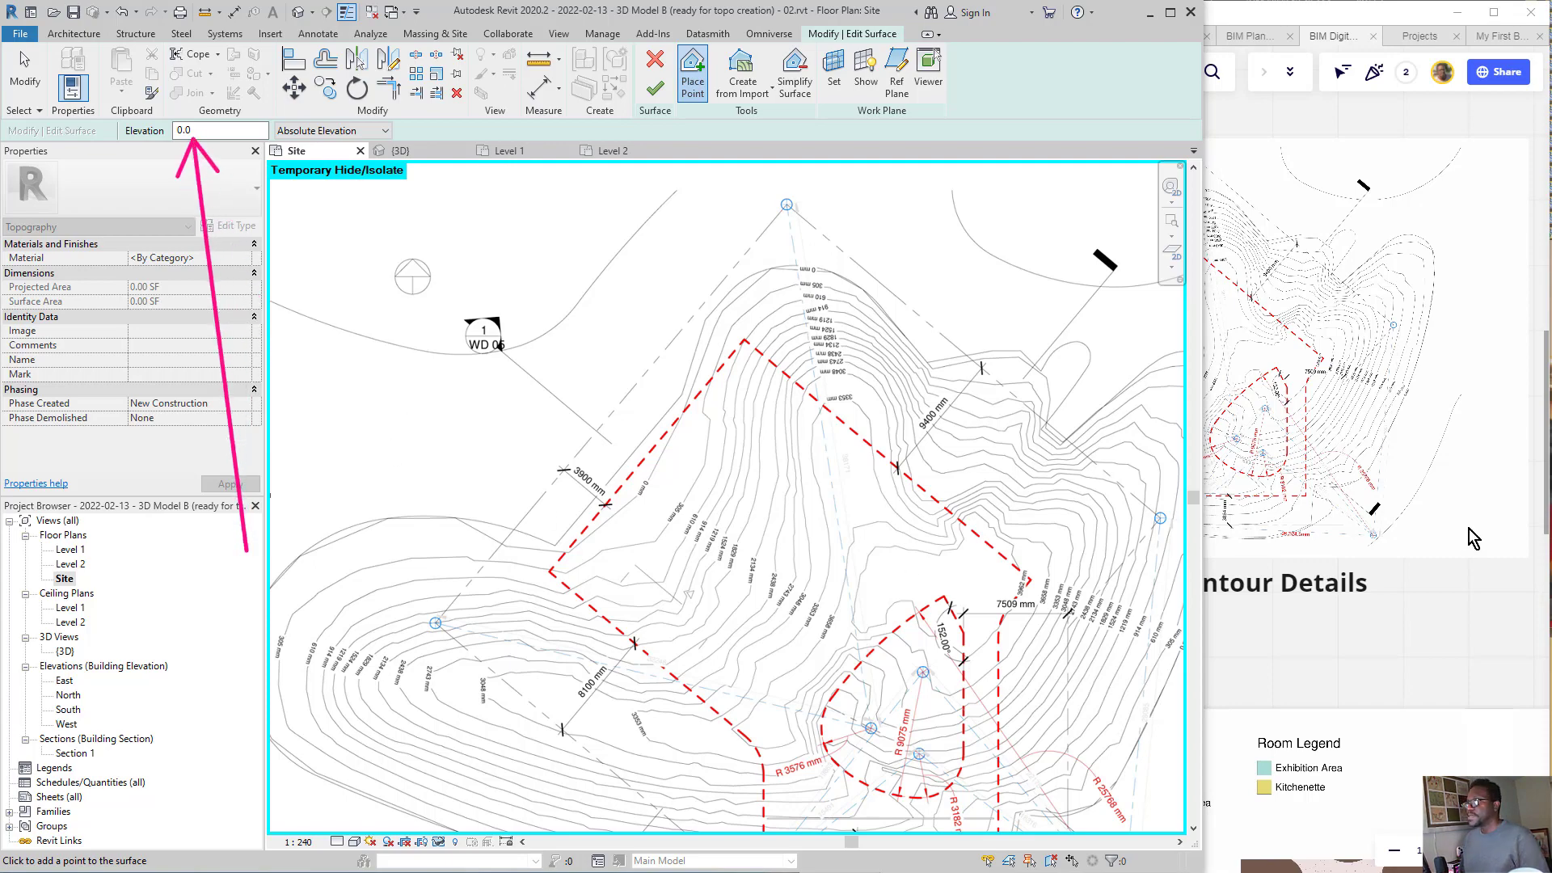
# - Switch to the Miro board and examine the section drawing's sloping ground line and level heights around Level 1 Ground
pyautogui.click(1404, 417)
pyautogui.scroll(-5, 1132, 445)
pyautogui.scroll(-3, 1148, 477)
pyautogui.moveTo(1358, 630); pyautogui.dragTo(1007, 447, button='middle')
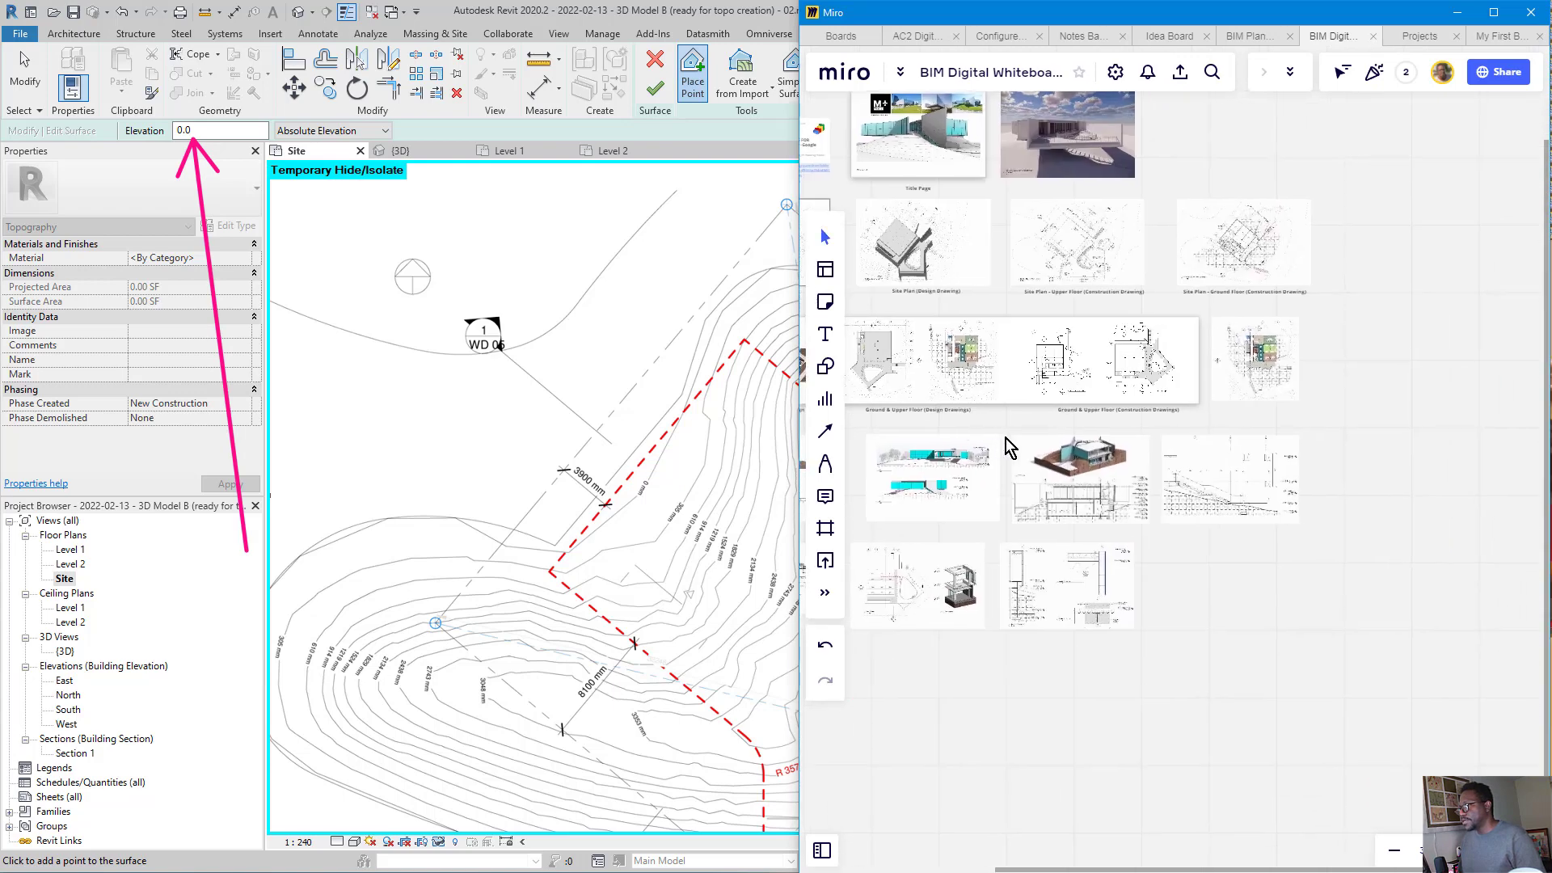
pyautogui.scroll(5, 1281, 515)
pyautogui.scroll(5, 1374, 549)
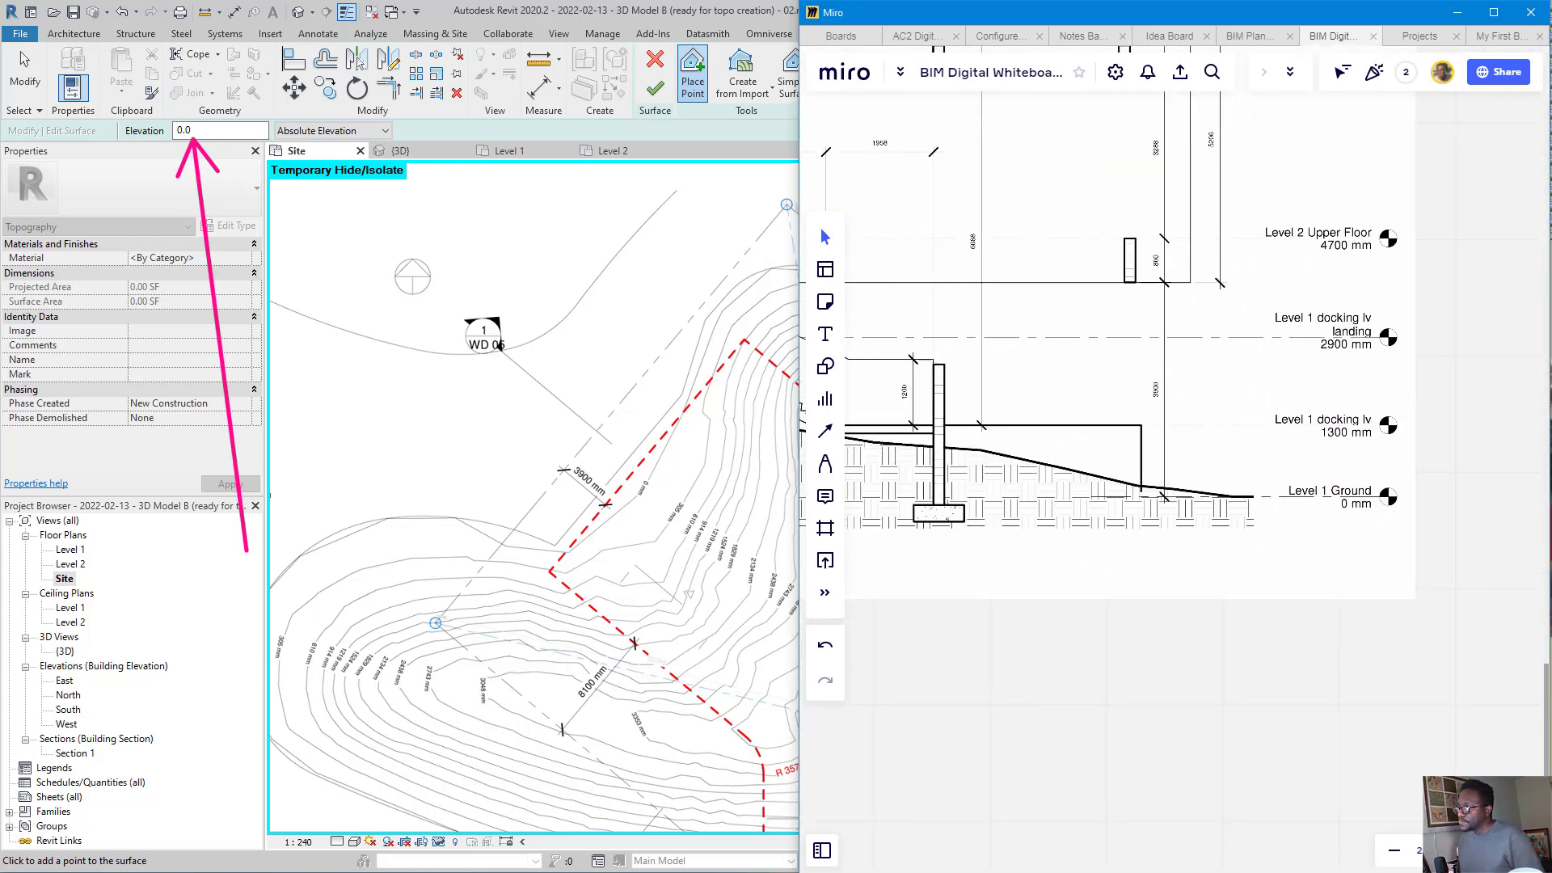
pyautogui.moveTo(1358, 871)
pyautogui.mouseDown()
pyautogui.moveTo(1310, 563)
pyautogui.moveTo(1323, 501)
pyautogui.mouseUp()
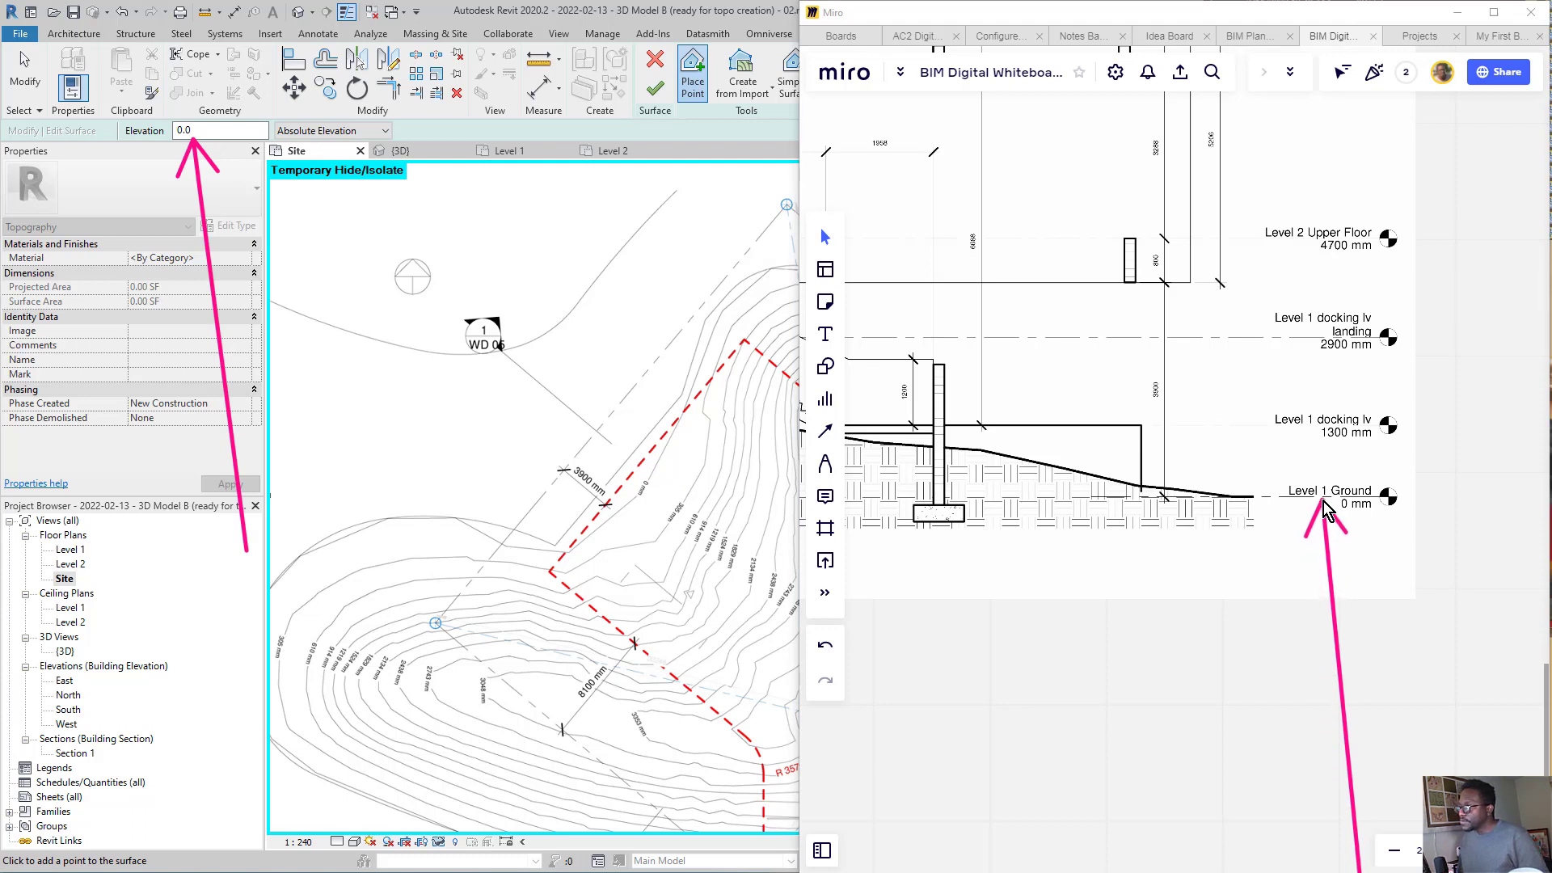
pyautogui.moveTo(1194, 687); pyautogui.dragTo(1219, 498)
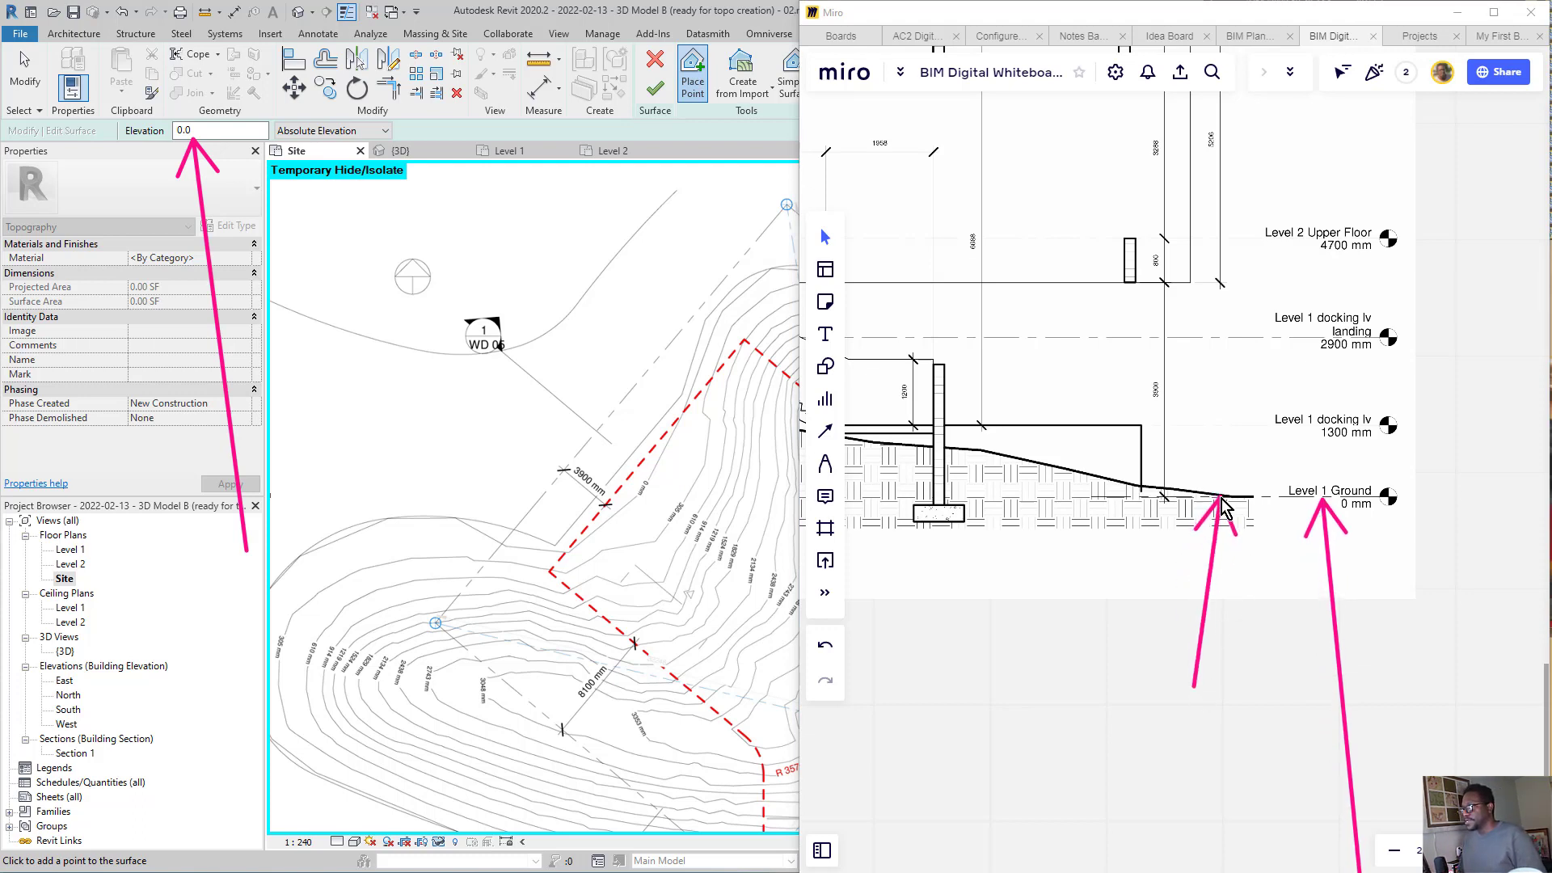
pyautogui.moveTo(1210, 377); pyautogui.dragTo(1207, 483)
pyautogui.moveTo(1186, 414); pyautogui.dragTo(1156, 489)
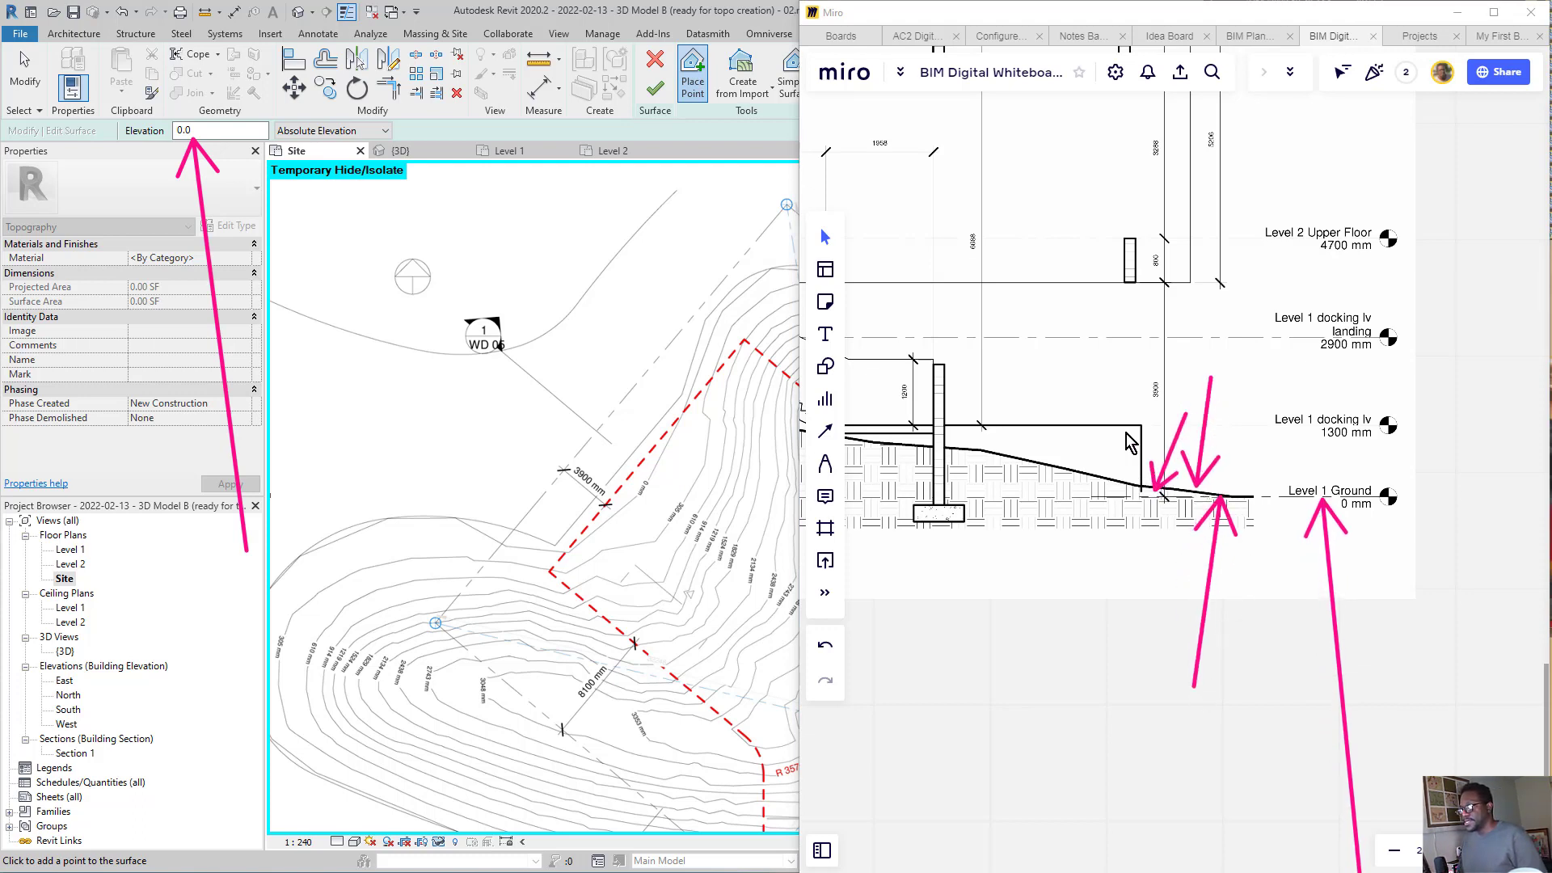
pyautogui.moveTo(1096, 361); pyautogui.dragTo(1067, 473)
pyautogui.moveTo(1053, 328); pyautogui.dragTo(1006, 450)
pyautogui.moveTo(992, 323); pyautogui.dragTo(956, 448)
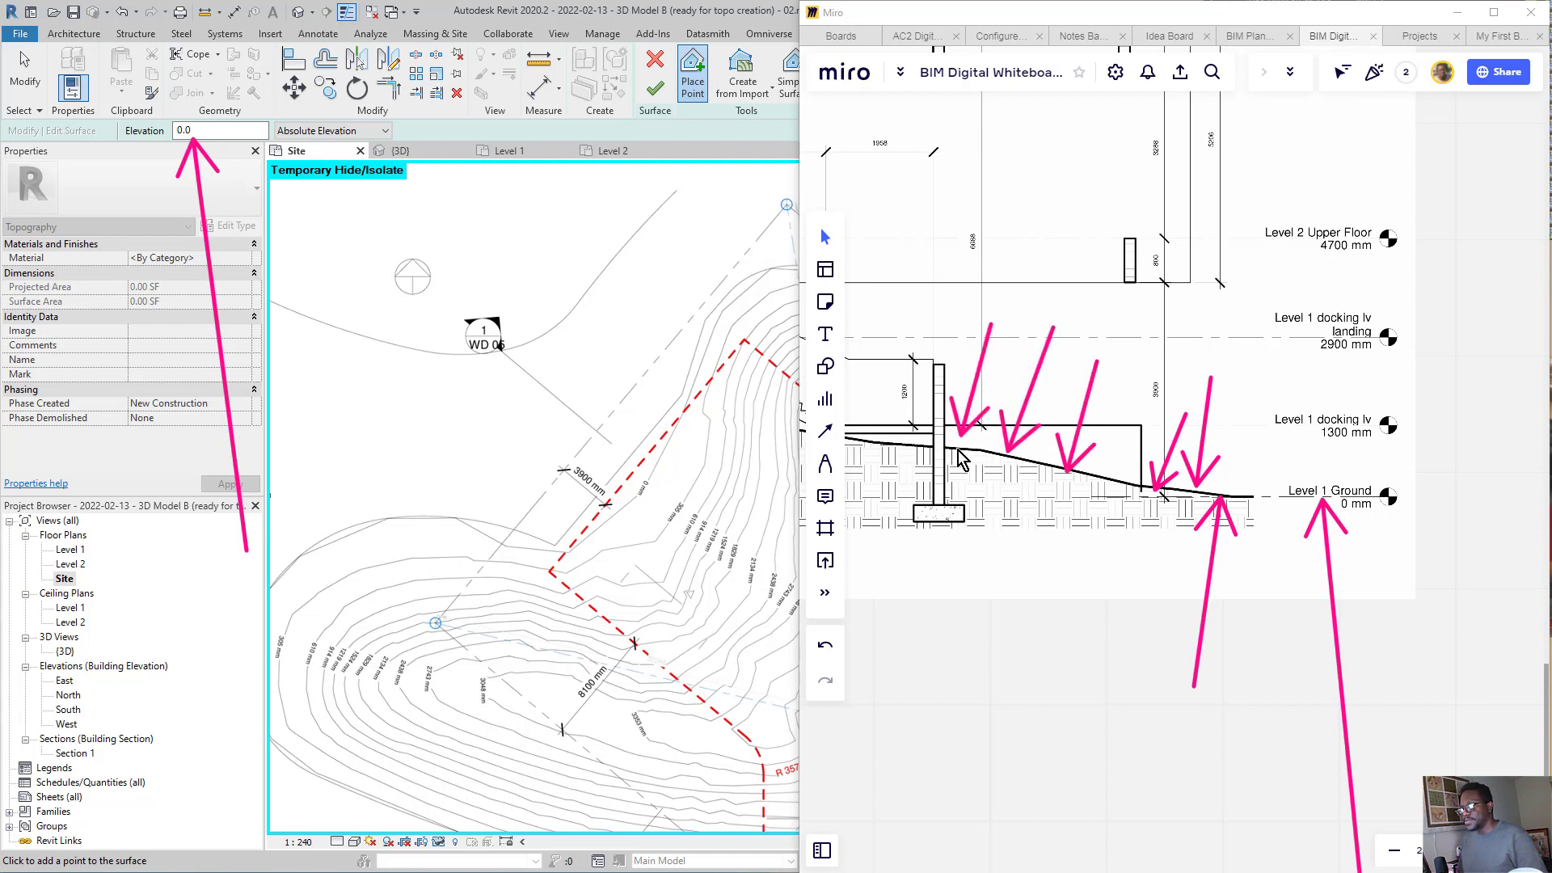
pyautogui.moveTo(943, 364); pyautogui.dragTo(907, 442)
pyautogui.moveTo(900, 329); pyautogui.dragTo(881, 441)
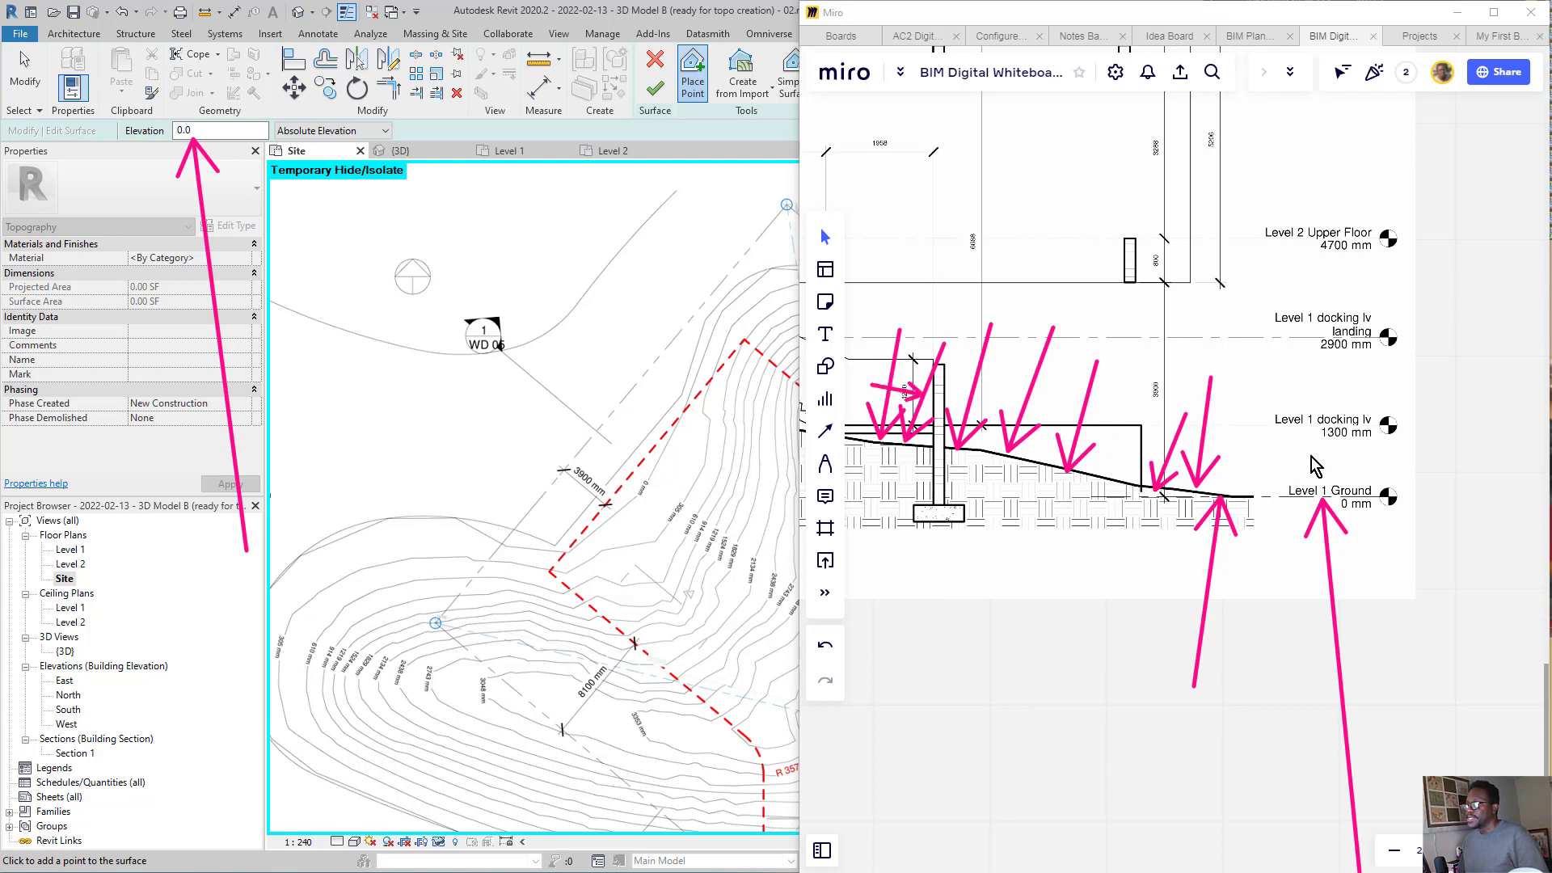
pyautogui.moveTo(871, 384)
pyautogui.mouseDown()
pyautogui.moveTo(1447, 502)
pyautogui.moveTo(1155, 490)
pyautogui.mouseUp()
pyautogui.hotkey('ctrl', 'shift', '5')
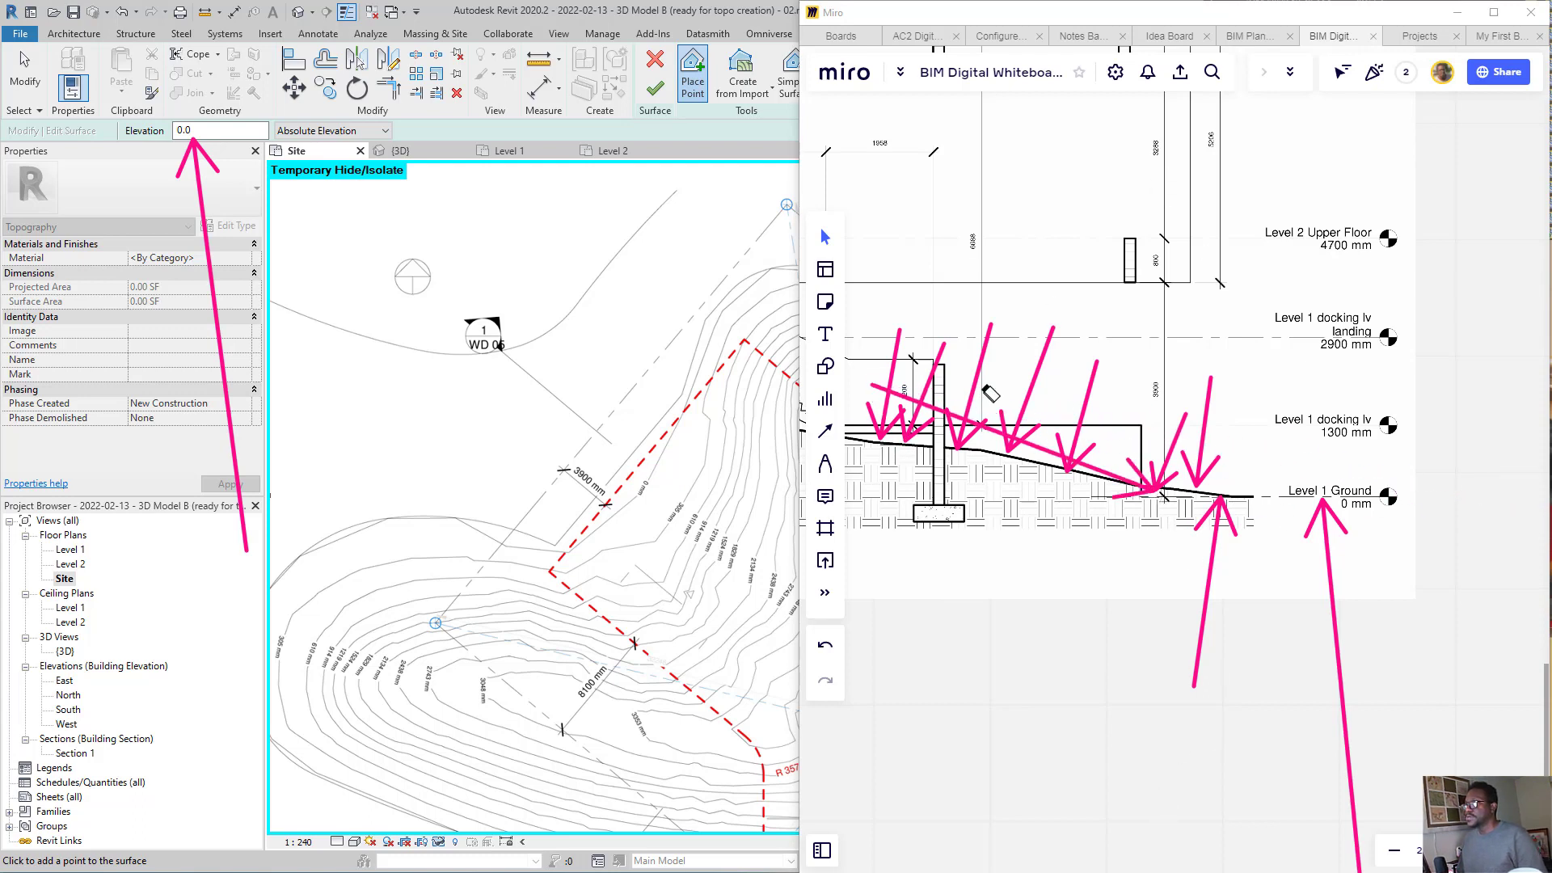
pyautogui.moveTo(990, 393)
pyautogui.mouseDown()
pyautogui.moveTo(1320, 488)
pyautogui.moveTo(1162, 580)
pyautogui.mouseUp()
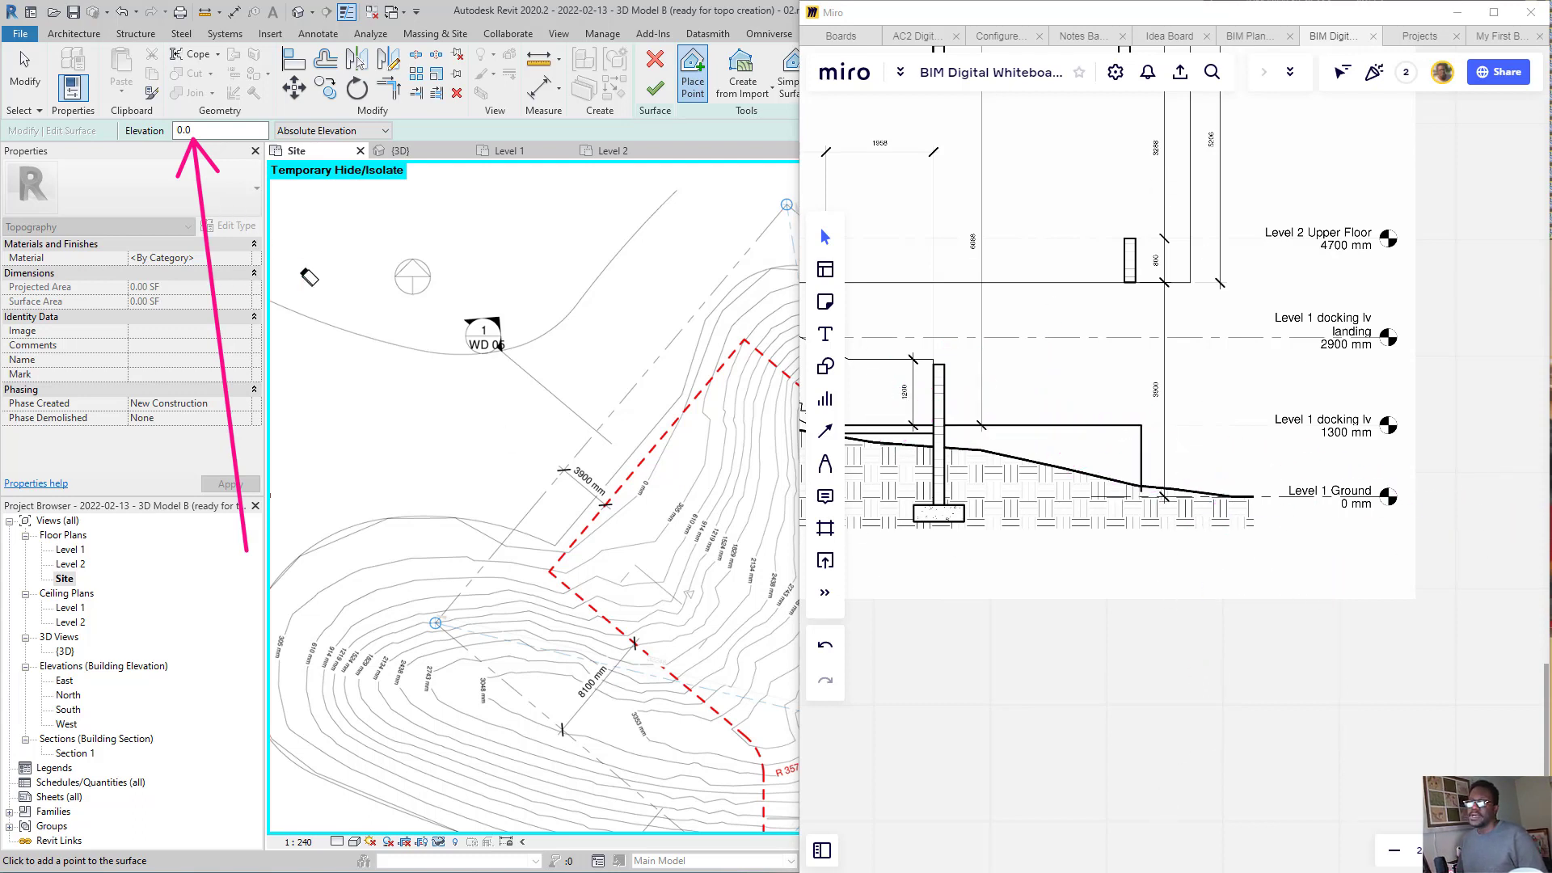
pyautogui.moveTo(287, 309); pyautogui.dragTo(97, 303)
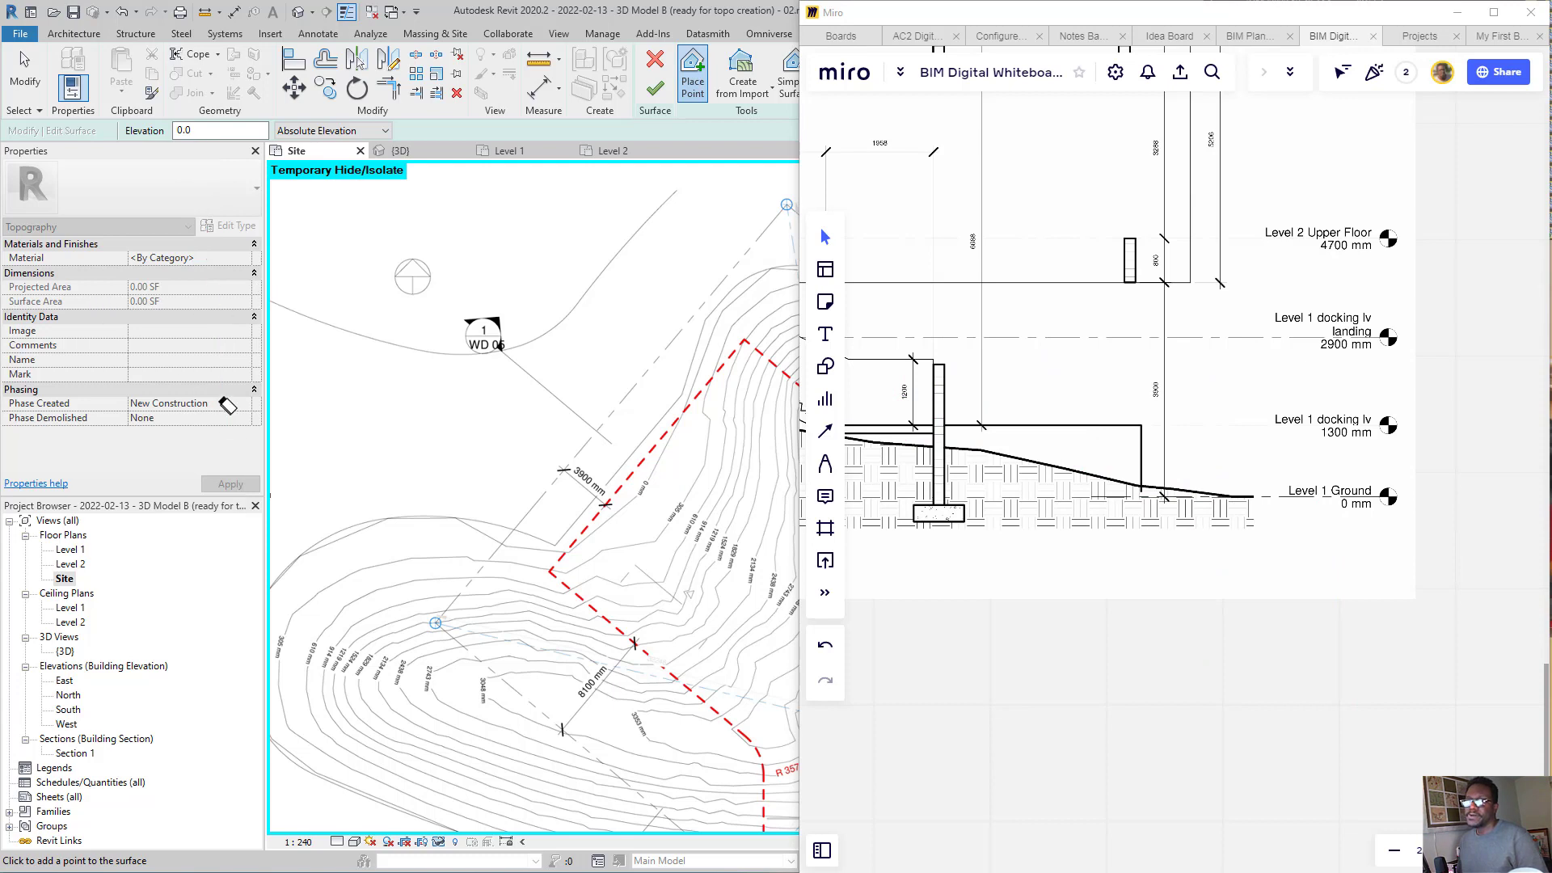
pyautogui.moveTo(223, 459); pyautogui.dragTo(190, 144)
pyautogui.moveTo(243, 37); pyautogui.dragTo(202, 113)
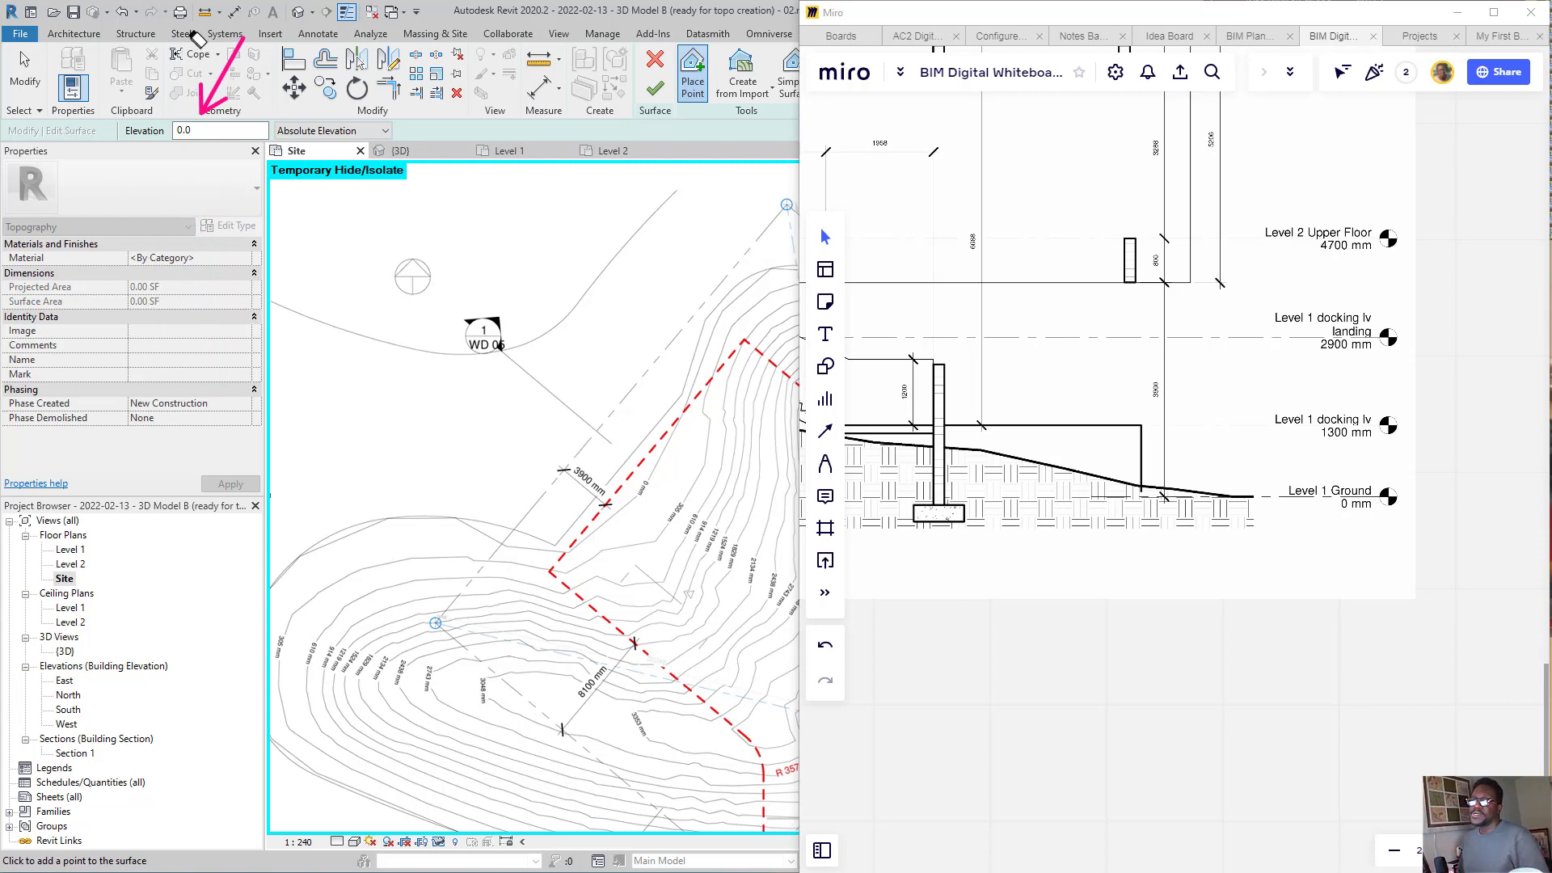
pyautogui.scroll(-7, 301, 354)
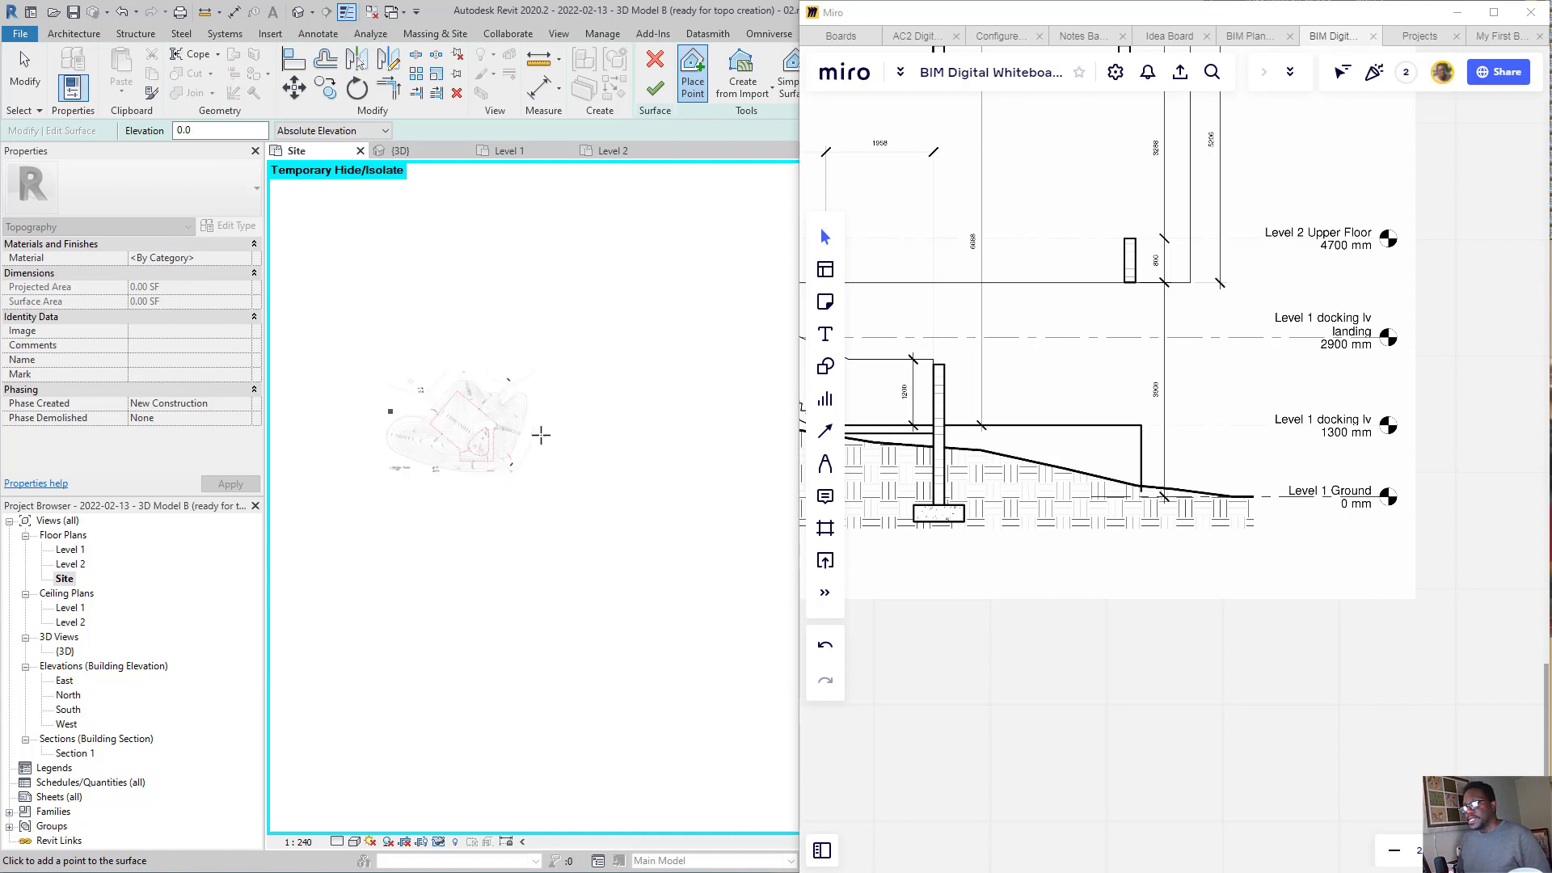
pyautogui.scroll(3, 454, 405)
pyautogui.scroll(-1, 700, 487)
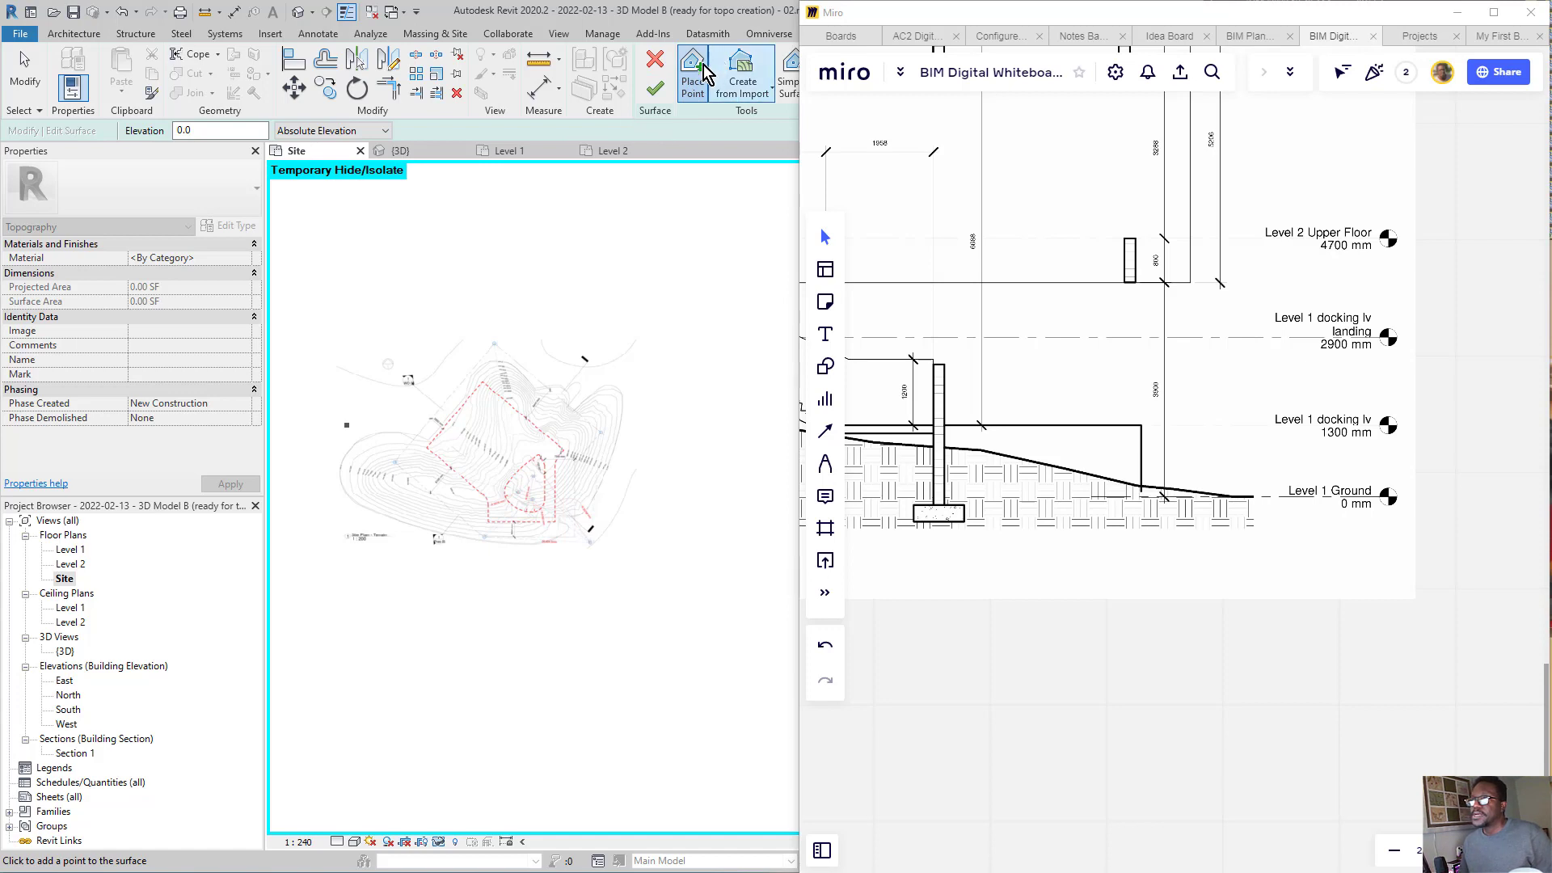
pyautogui.moveTo(606, 342); pyautogui.dragTo(687, 103)
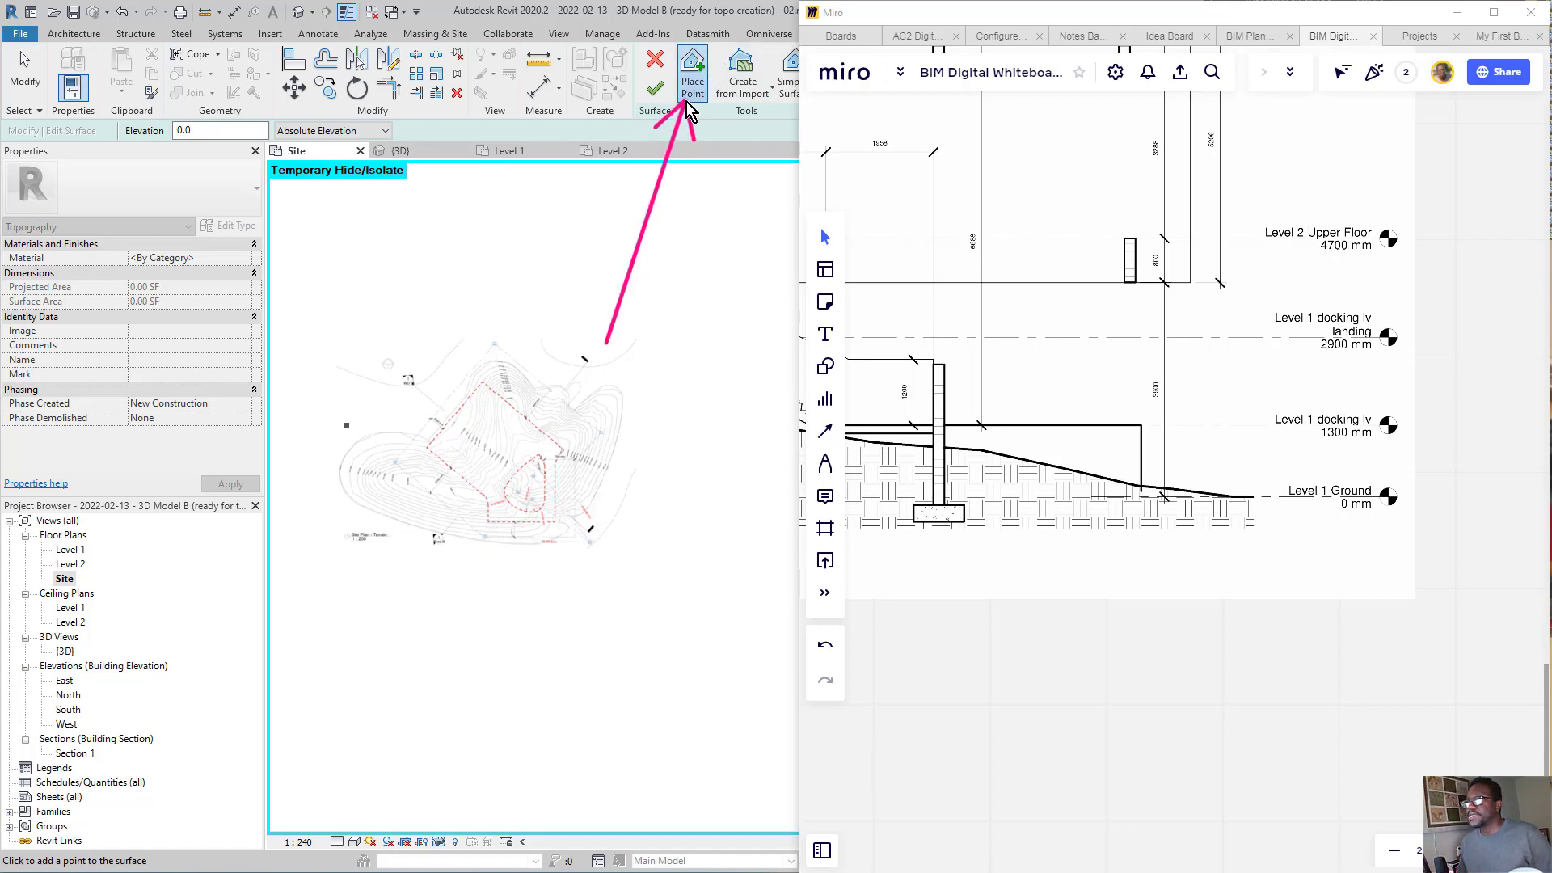
pyautogui.moveTo(304, 436); pyautogui.dragTo(188, 146)
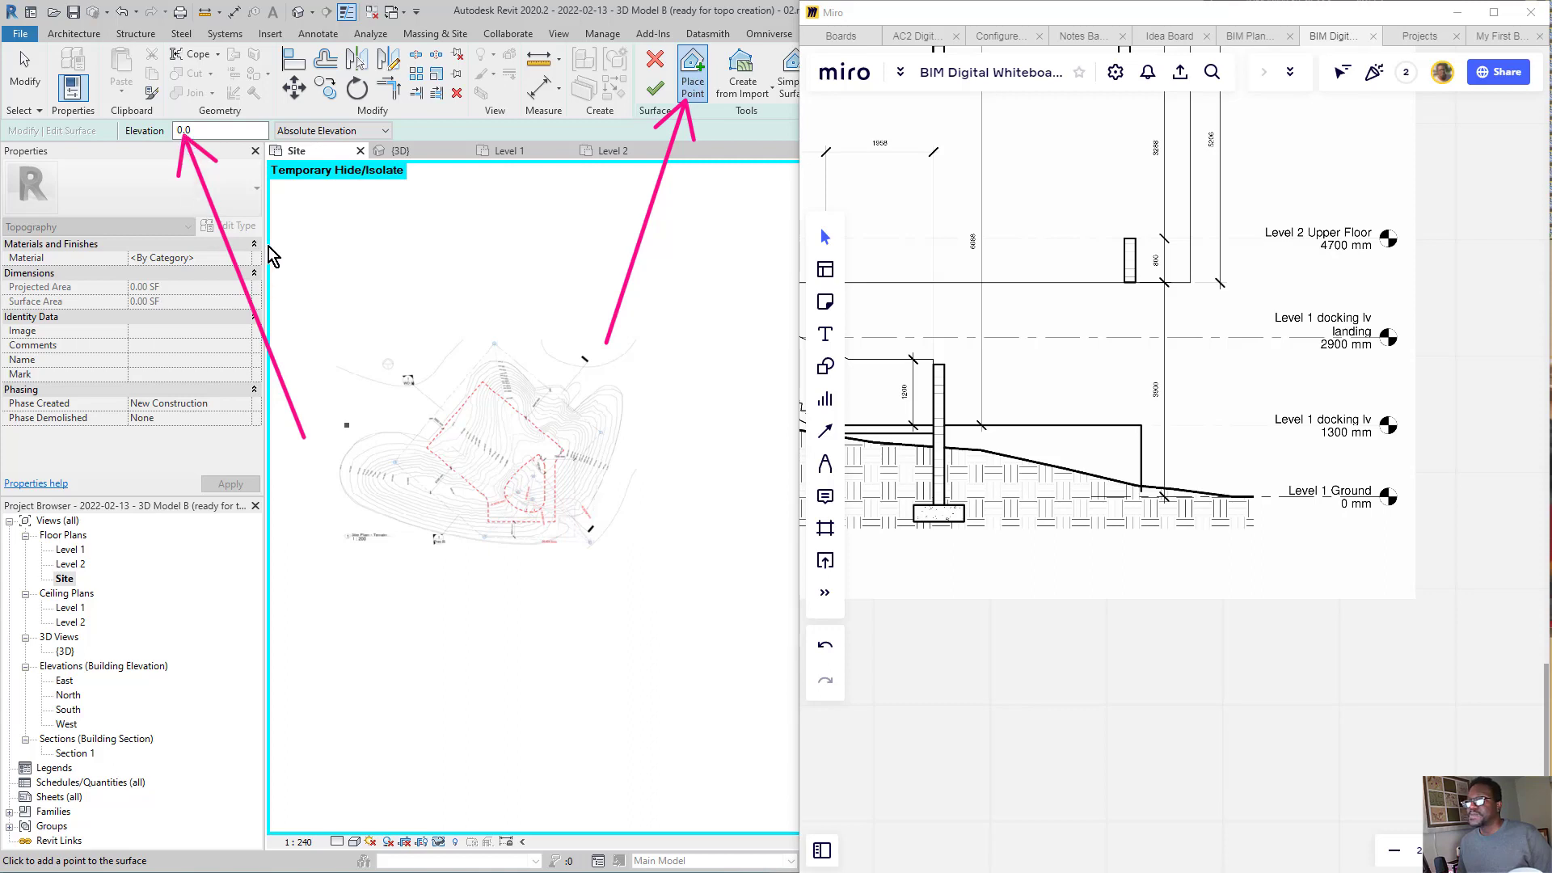
pyautogui.hotkey('ctrl', 'shift', '5')
pyautogui.moveTo(315, 250)
pyautogui.mouseDown()
pyautogui.moveTo(117, 327)
pyautogui.moveTo(650, 218)
pyautogui.mouseUp()
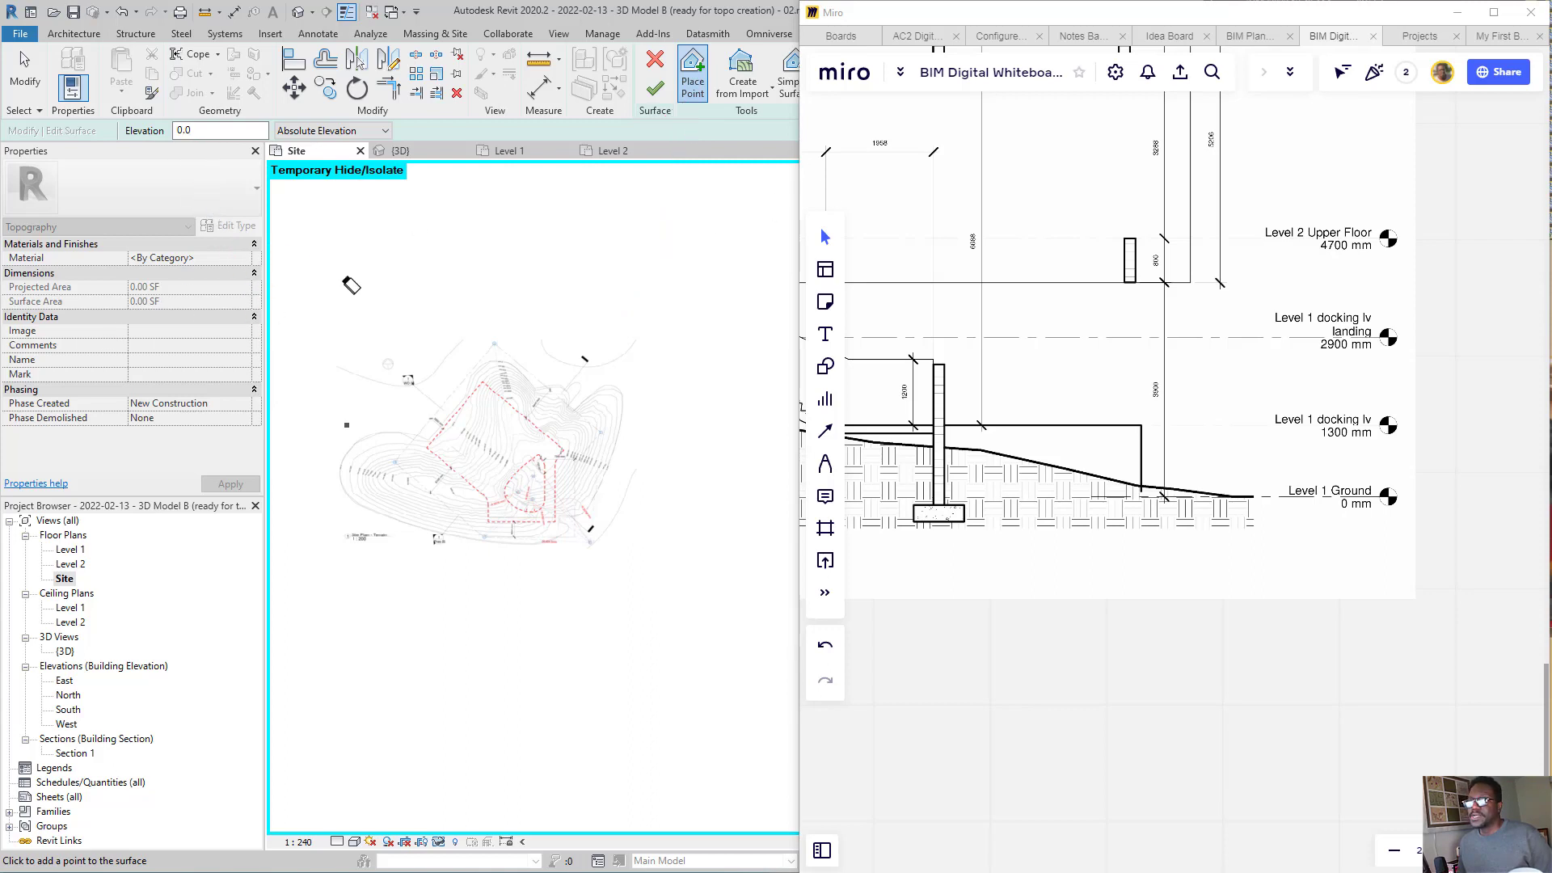
# - Place four toposurface points at elevation 0.0 as the corners of a large rectangle enclosing the whole site plan image
pyautogui.scroll(-5, 779, 301)
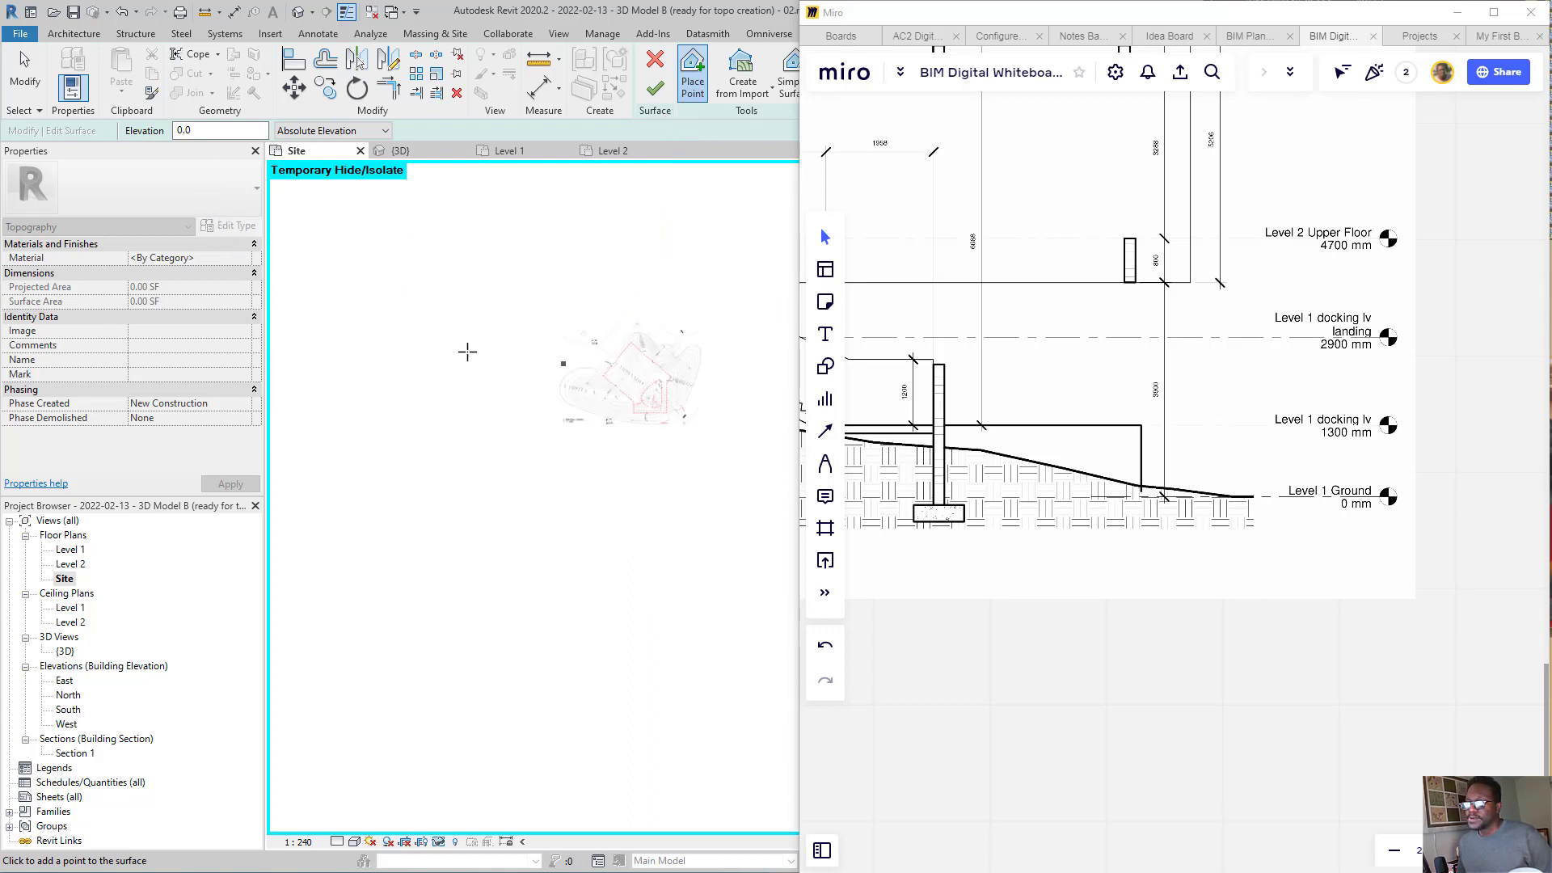
pyautogui.scroll(1, 467, 350)
pyautogui.scroll(-1, 322, 338)
pyautogui.scroll(2, 597, 337)
pyautogui.scroll(1, 639, 332)
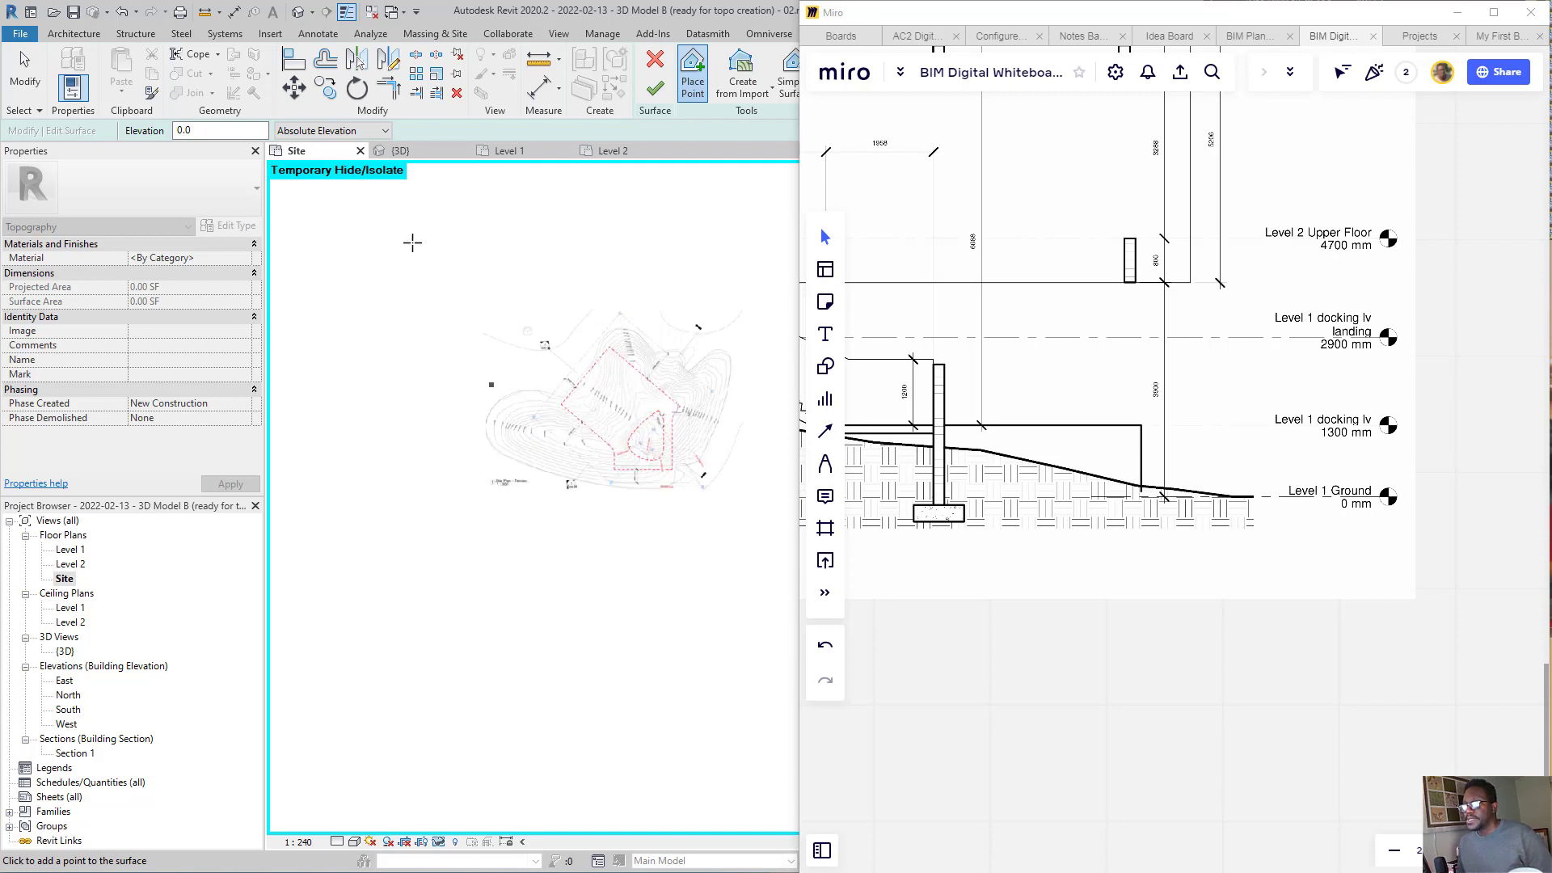
pyautogui.click(406, 242)
pyautogui.click(406, 525)
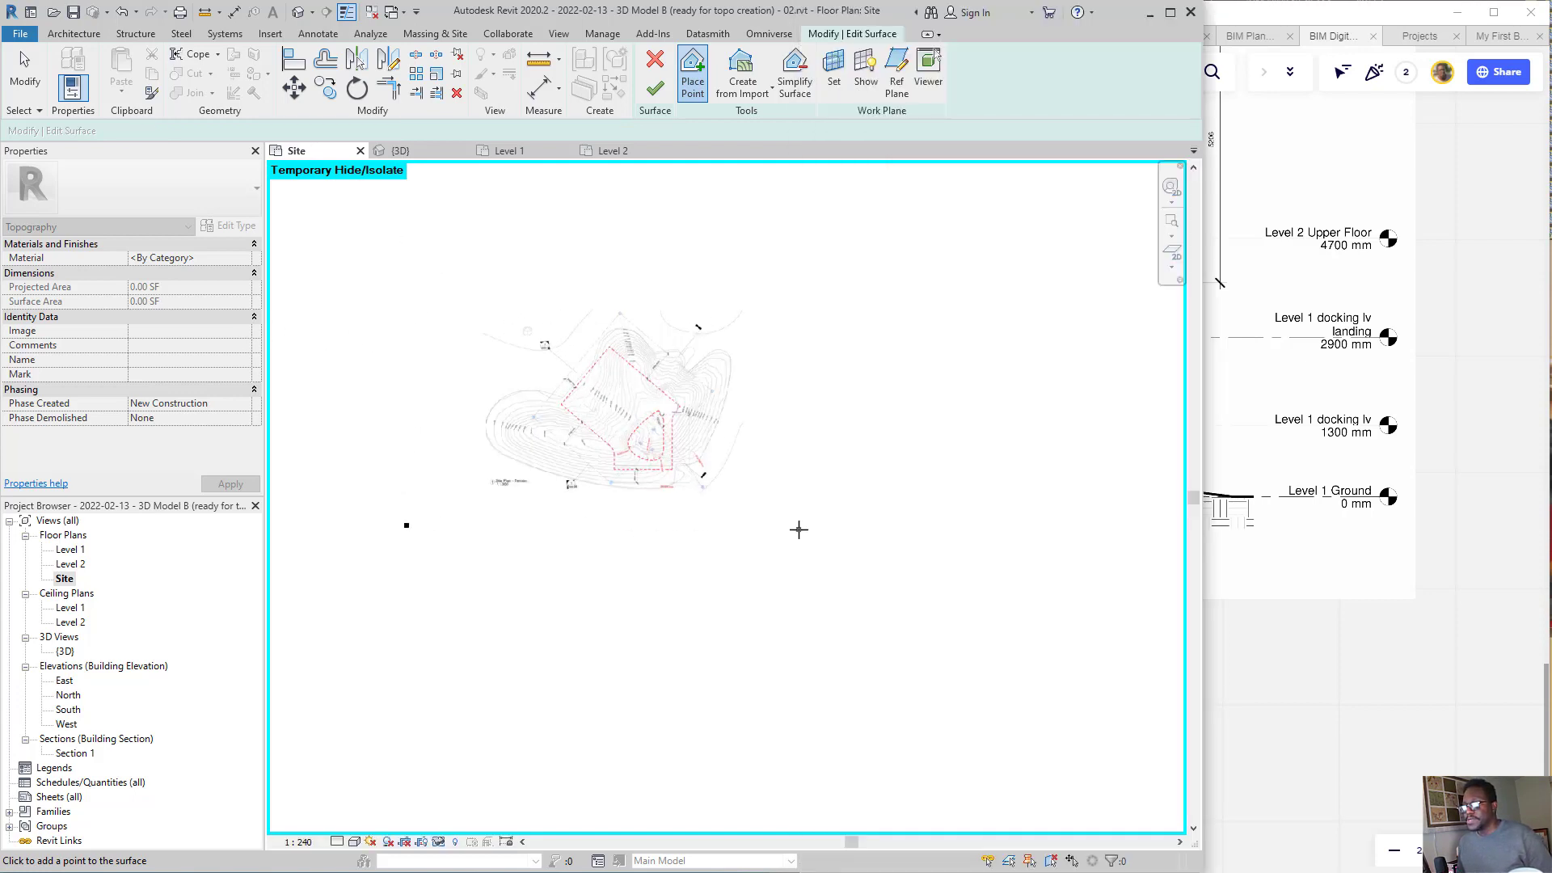
pyautogui.click(796, 531)
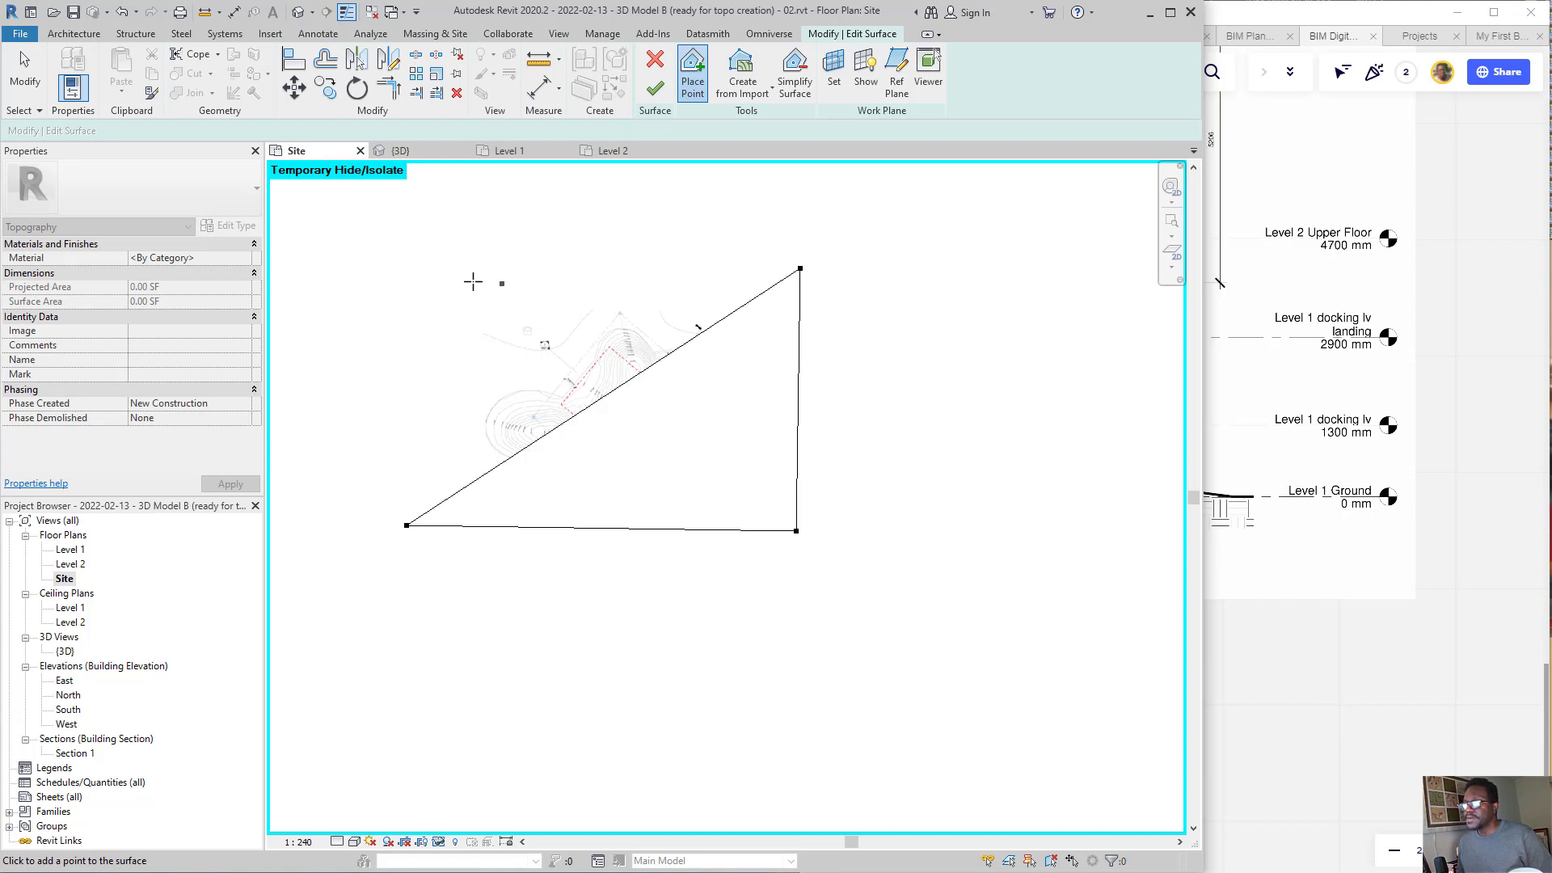
pyautogui.click(409, 263)
# - Set the Site view's visual style to Wireframe so the site plan image shows through the toposurface
pyautogui.click(498, 363)
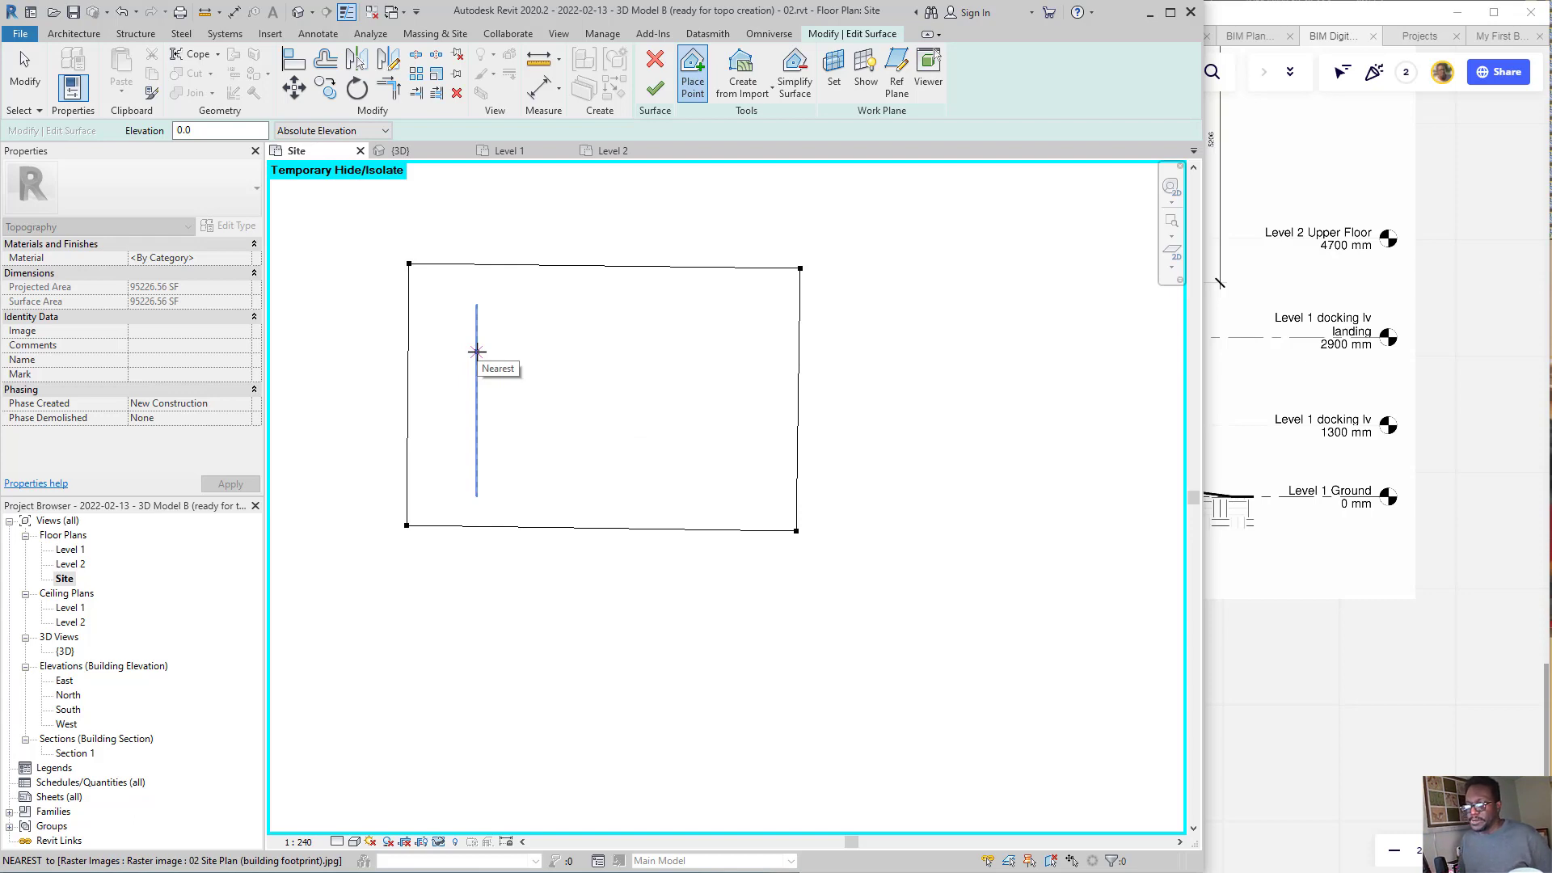
pyautogui.click(484, 355)
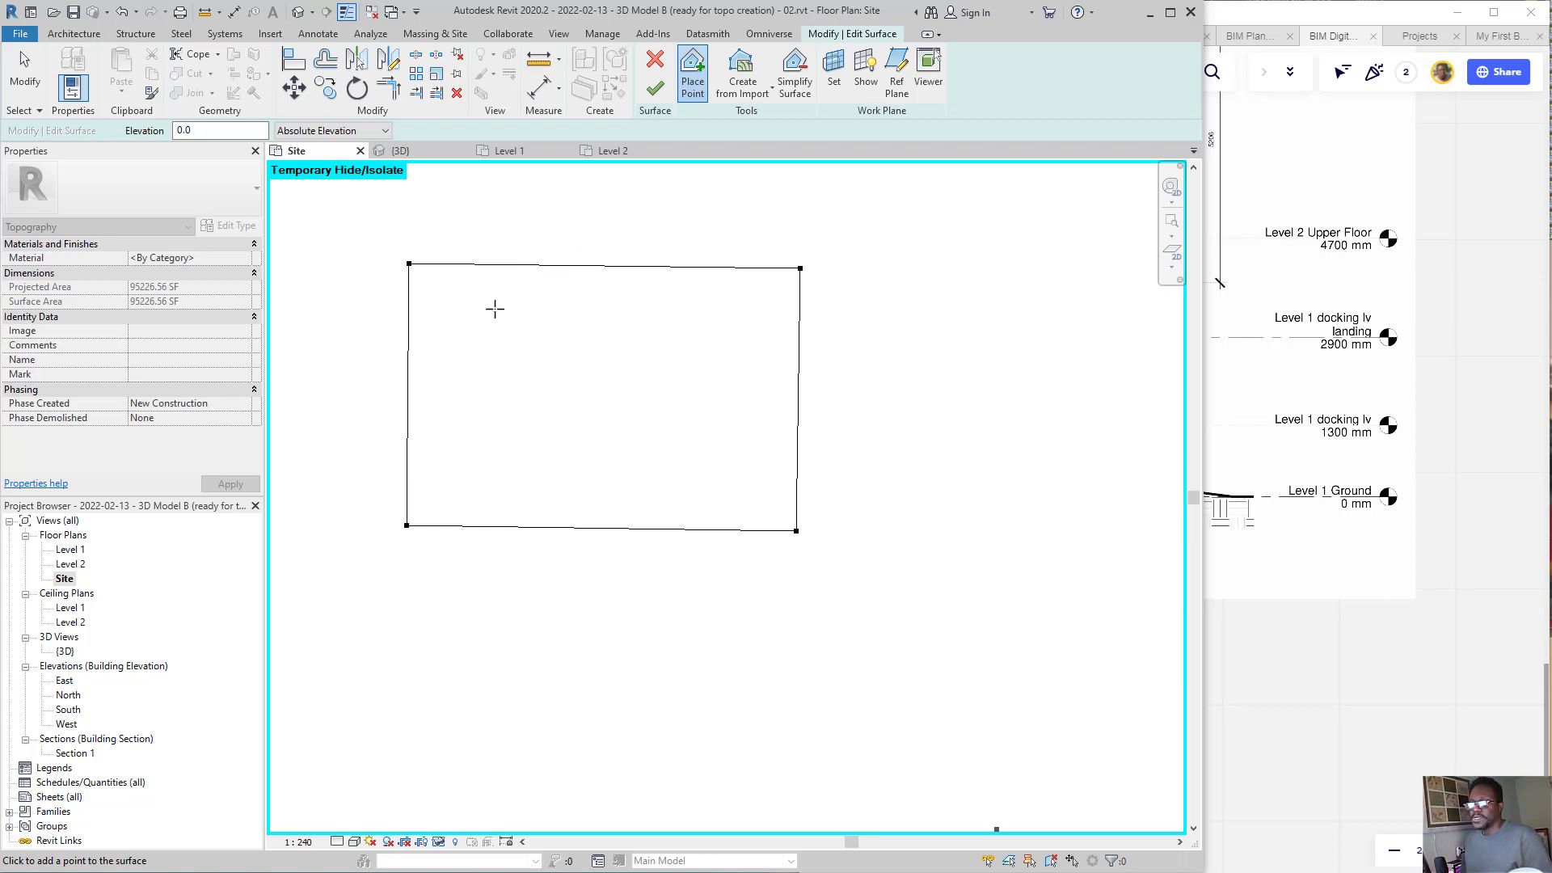
pyautogui.scroll(2, 423, 253)
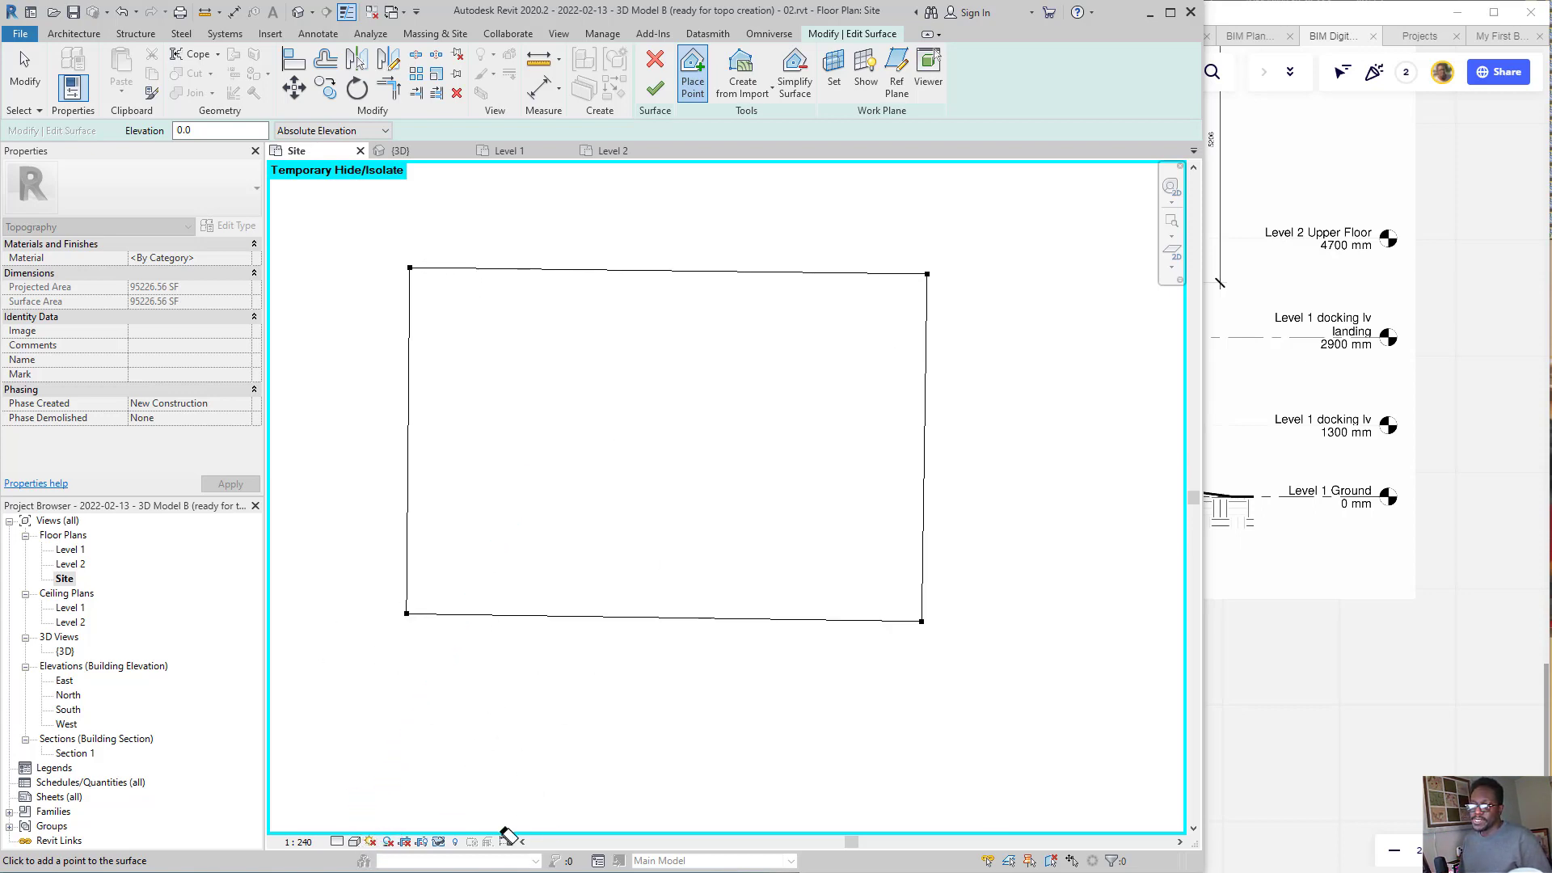
pyautogui.click(337, 842)
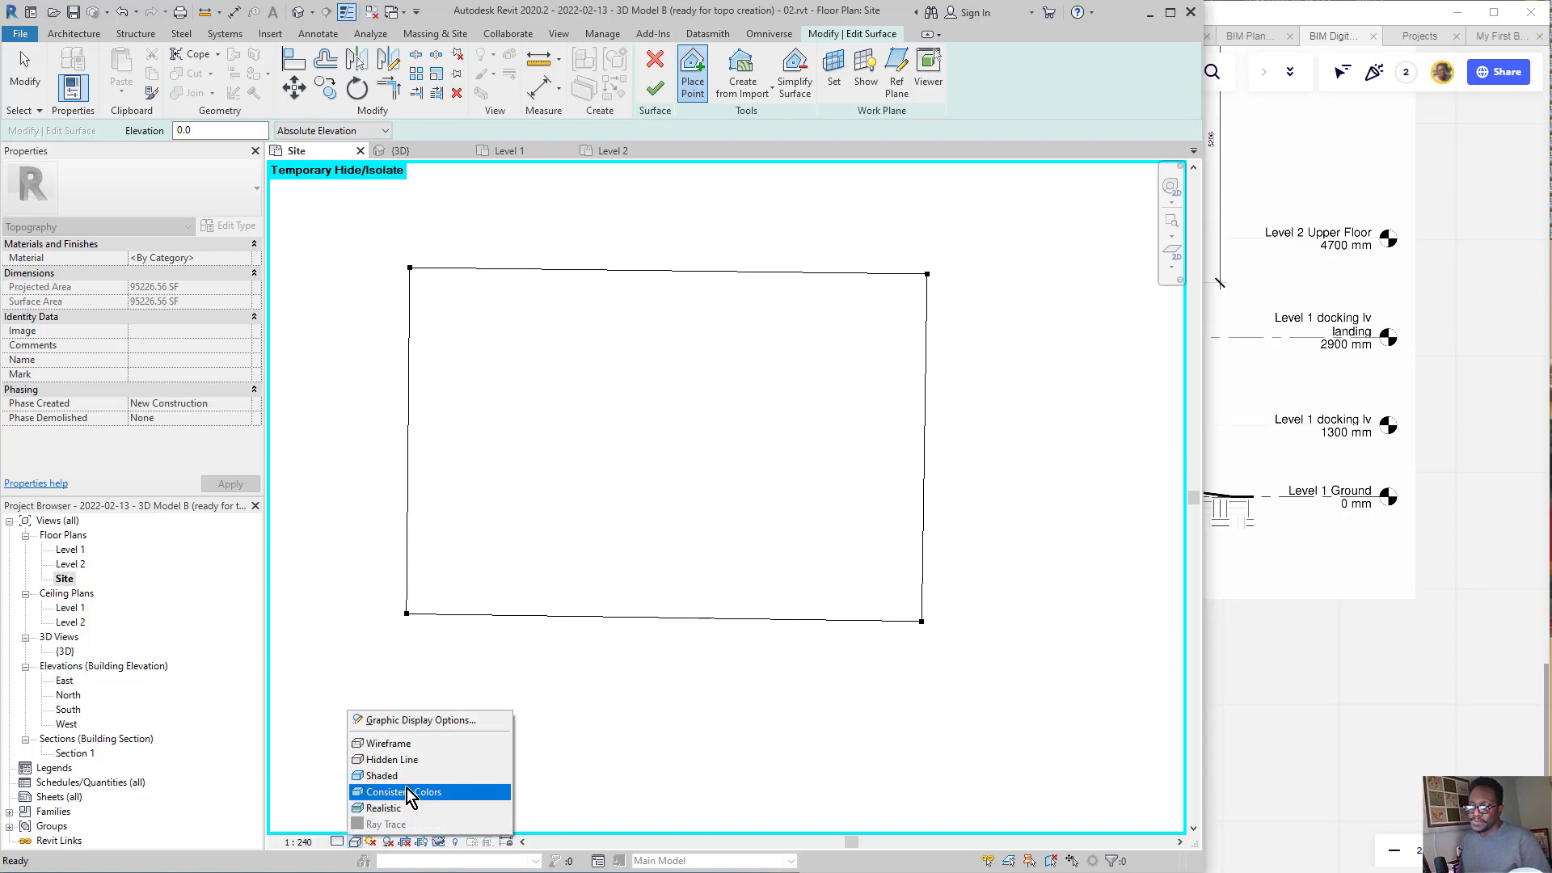
pyautogui.click(396, 738)
# - Place points at elevation 0.0 along the outermost 0 mm contour over the northern tip and down its northeastern slope
pyautogui.scroll(4, 683, 415)
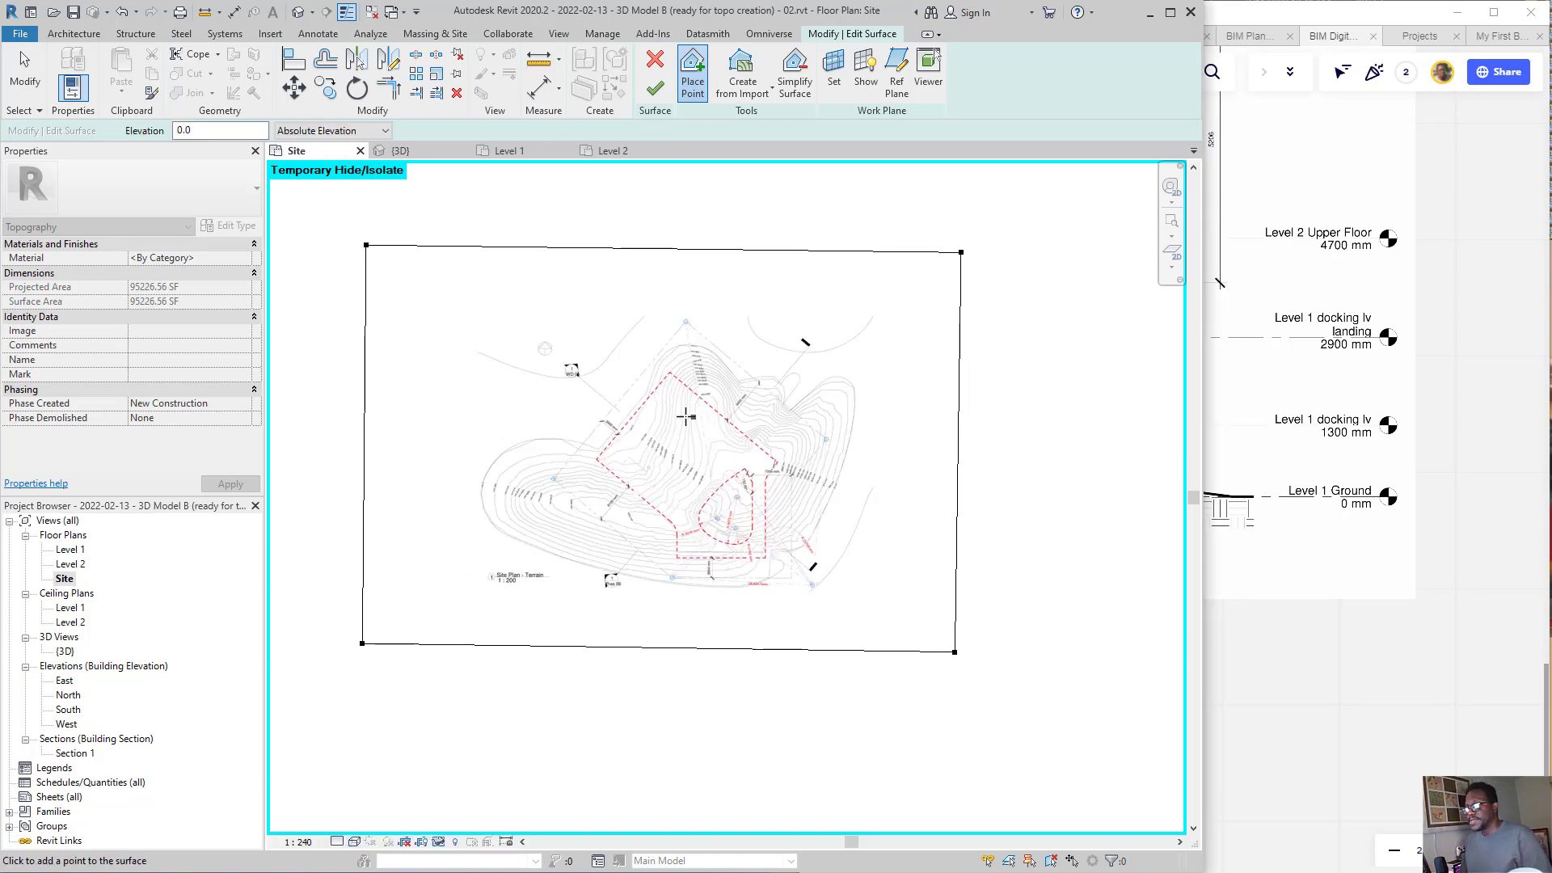
pyautogui.scroll(-1, 844, 450)
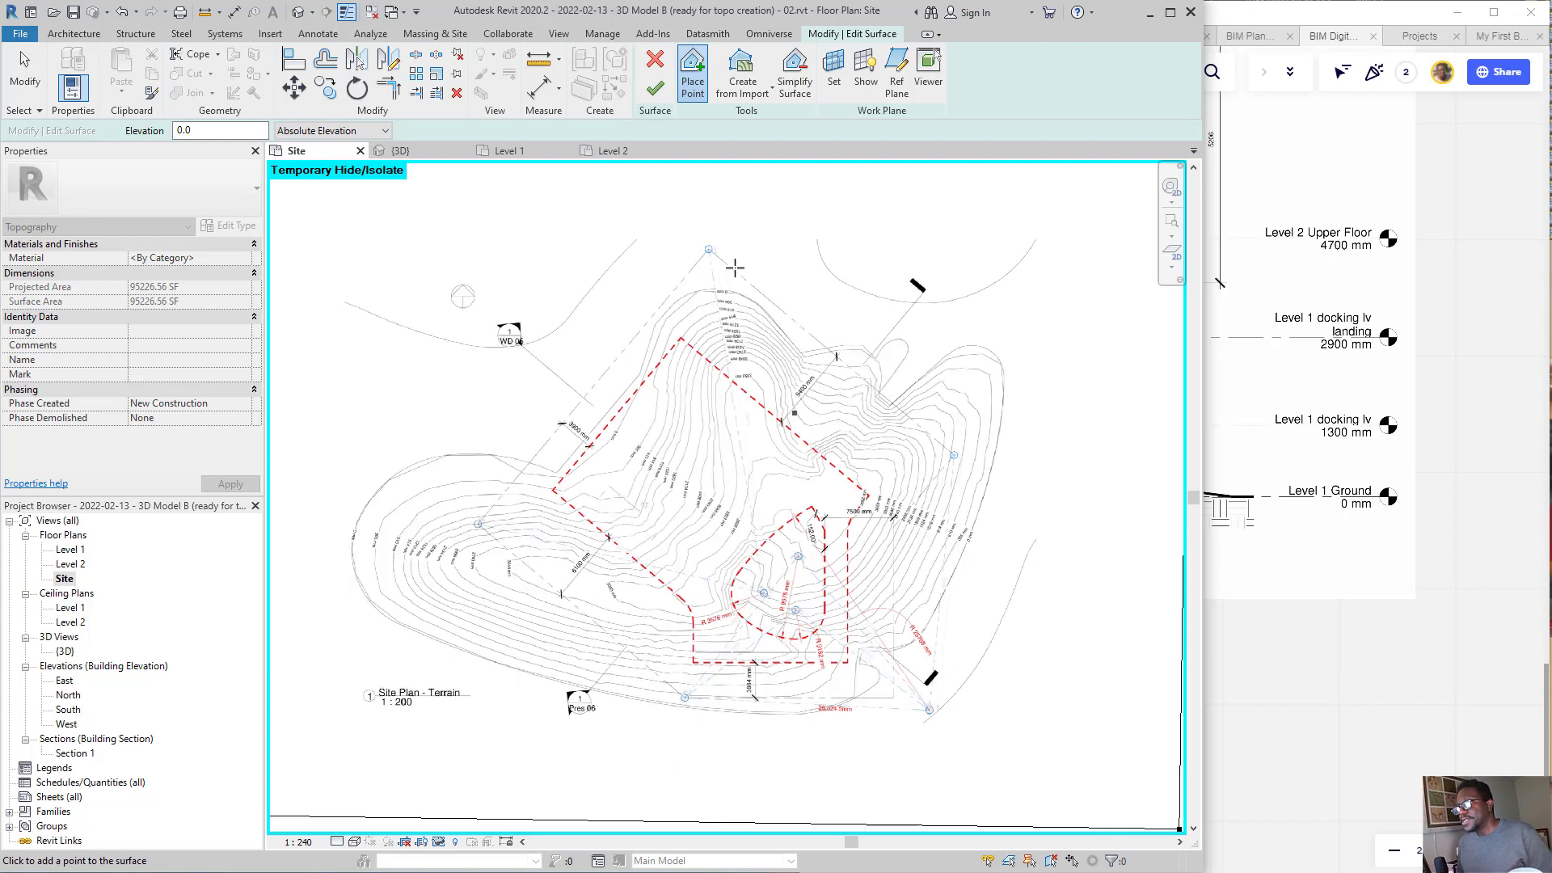
pyautogui.scroll(5, 728, 299)
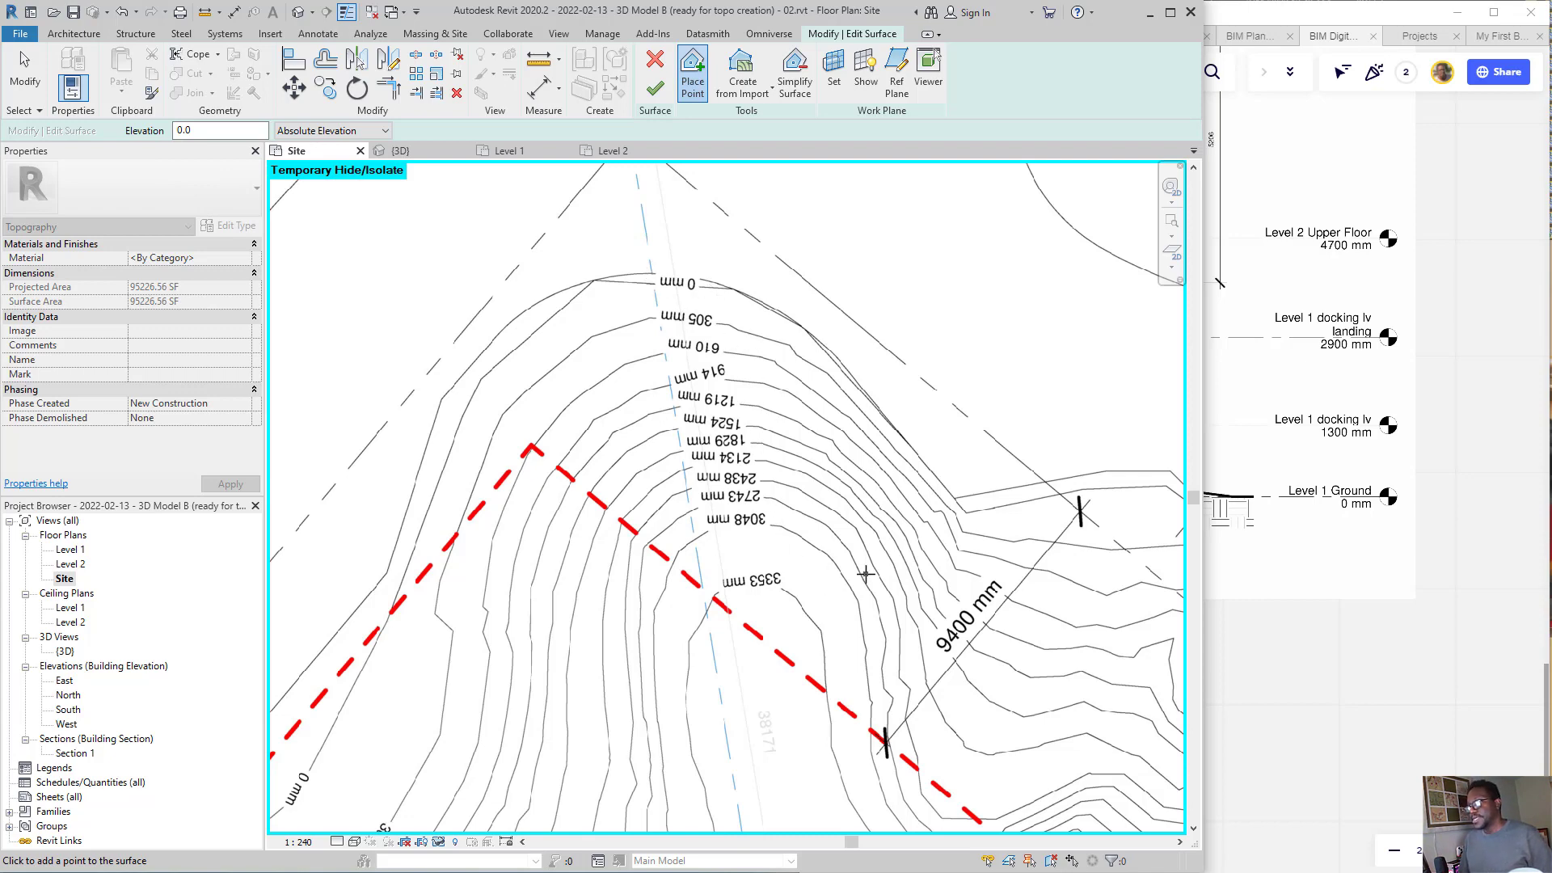
pyautogui.scroll(-3, 781, 384)
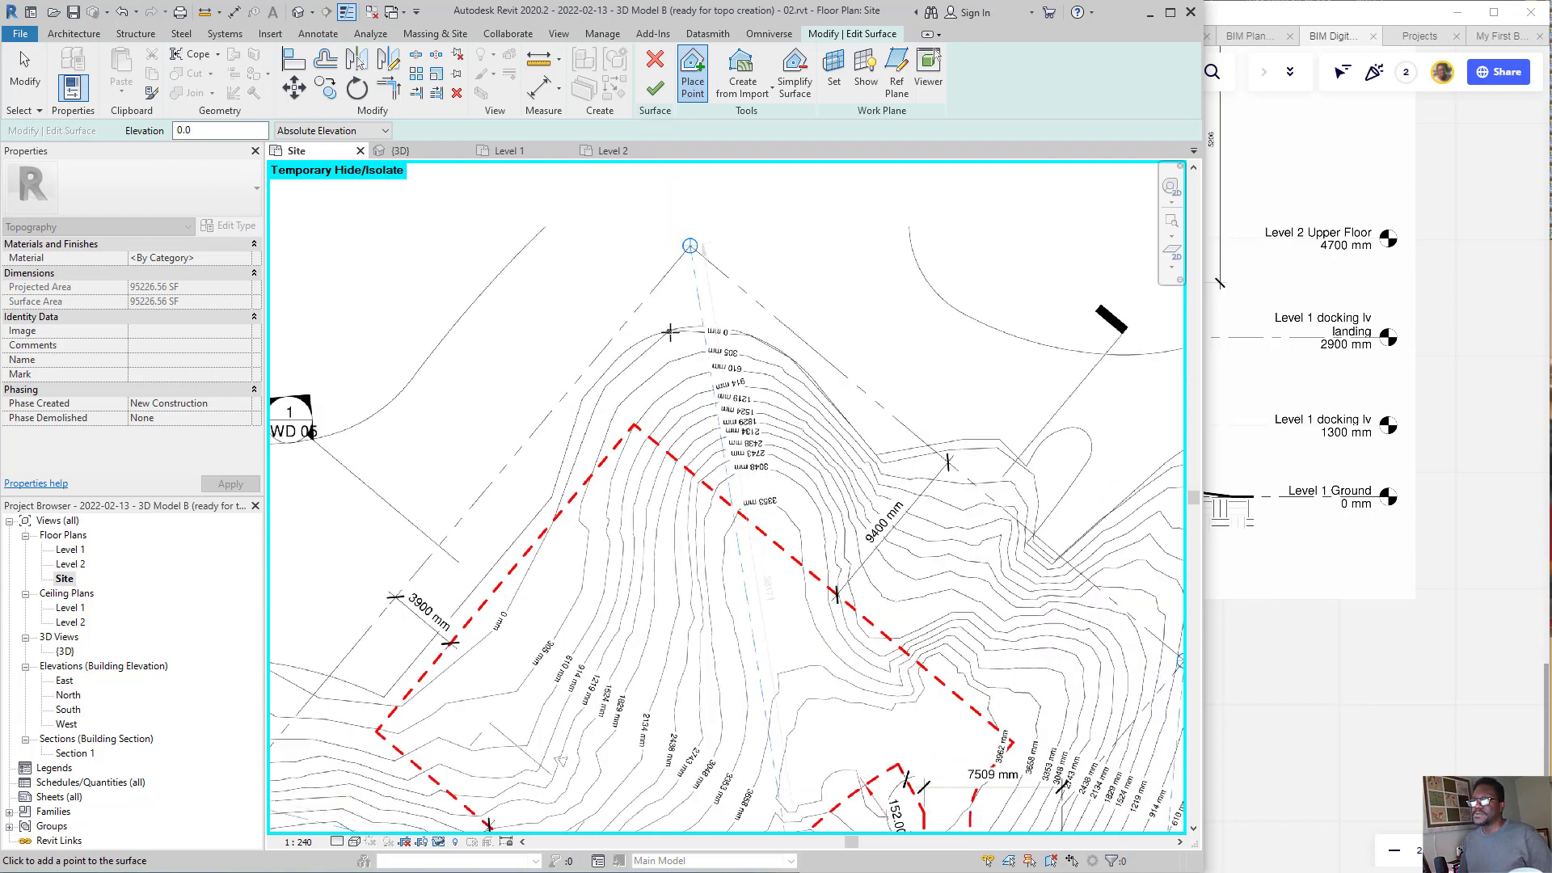
pyautogui.scroll(1, 669, 332)
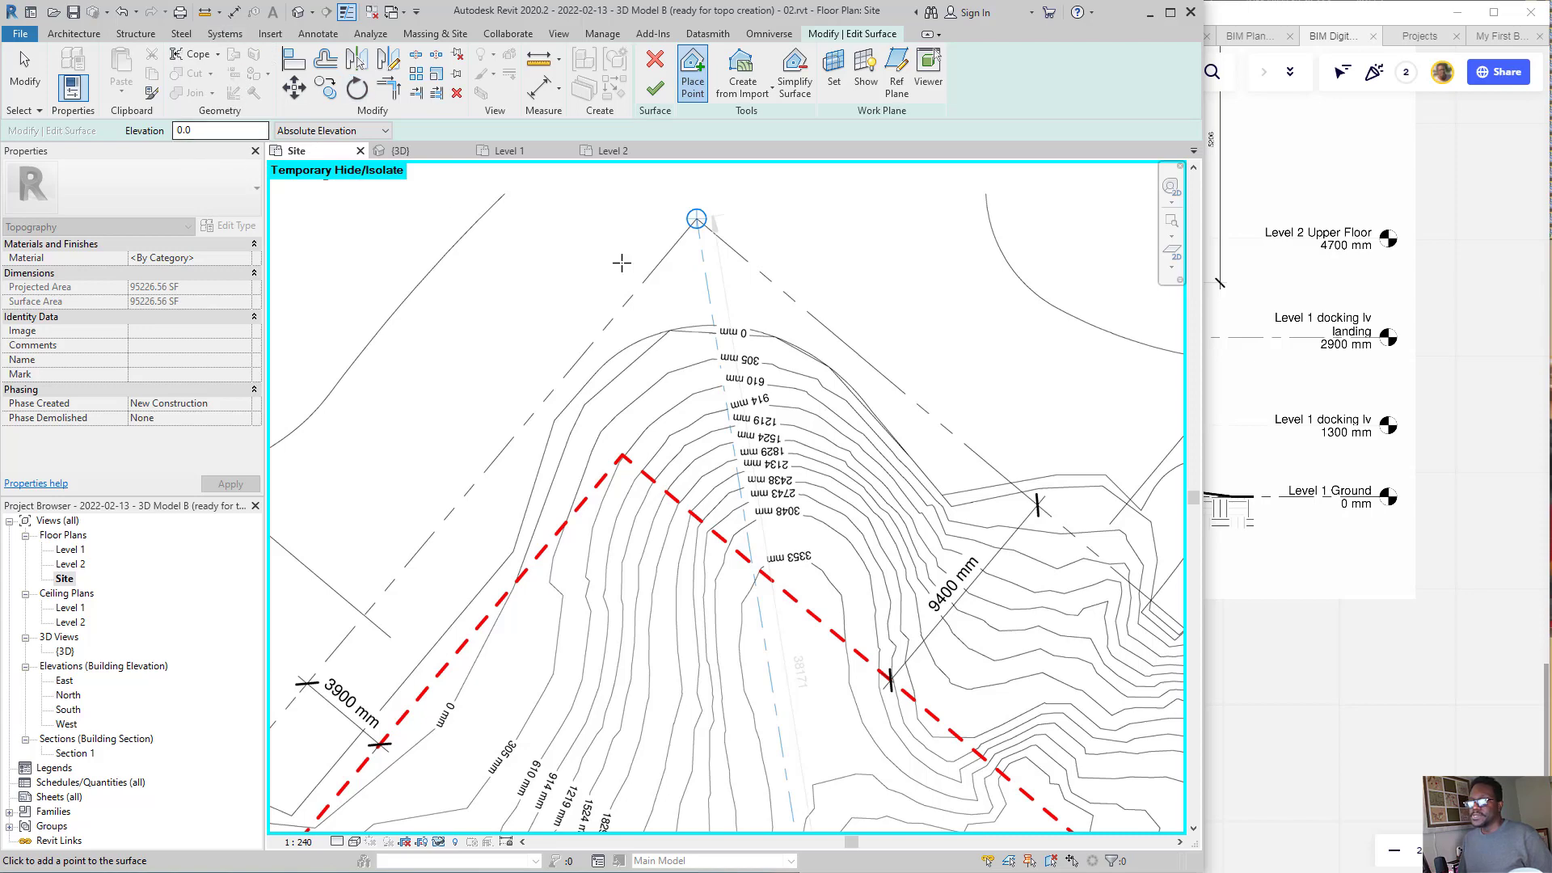
pyautogui.click(663, 324)
pyautogui.click(771, 335)
pyautogui.click(861, 387)
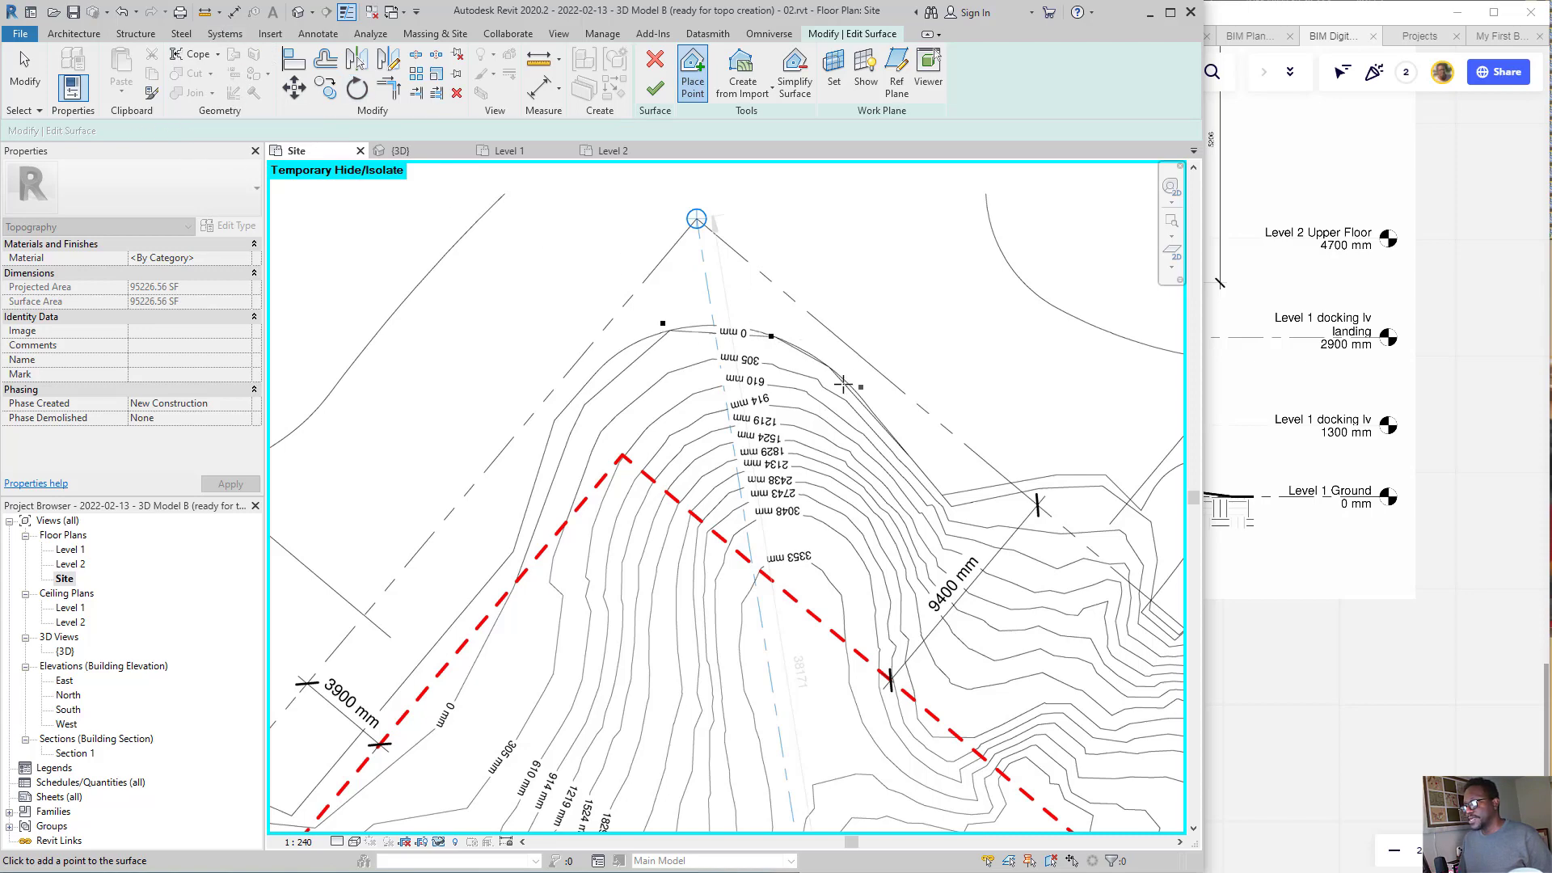
pyautogui.click(835, 377)
pyautogui.click(909, 450)
pyautogui.click(940, 515)
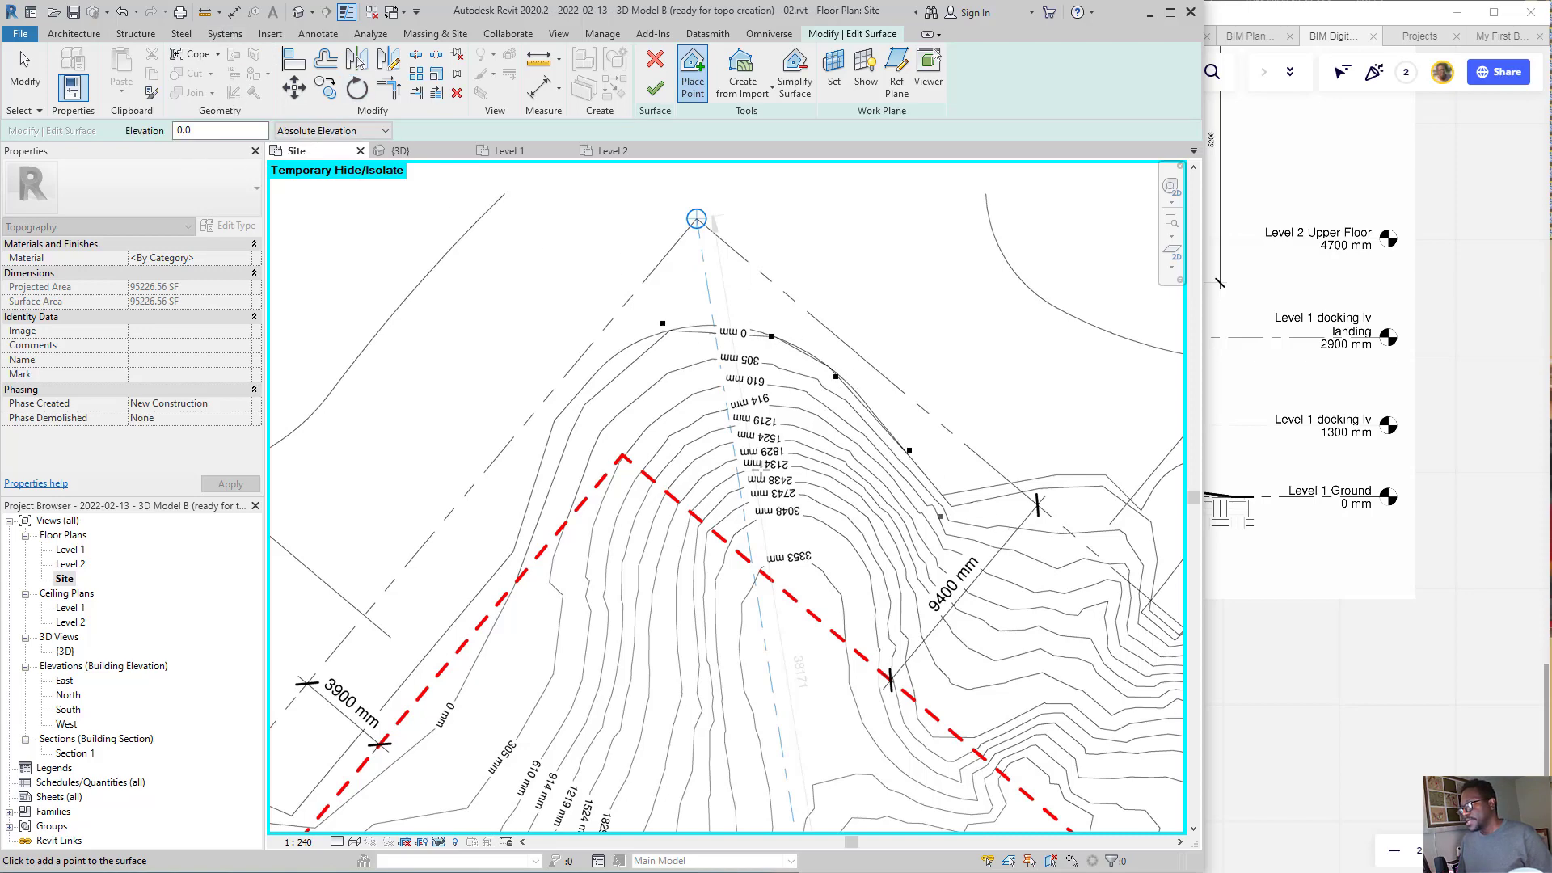
# - Continue the elevation 0.0 points along the outer contour past the 9400 mm dimension and into the V-shaped notch
pyautogui.scroll(-2, 633, 374)
pyautogui.scroll(4, 1075, 589)
pyautogui.scroll(-2, 555, 339)
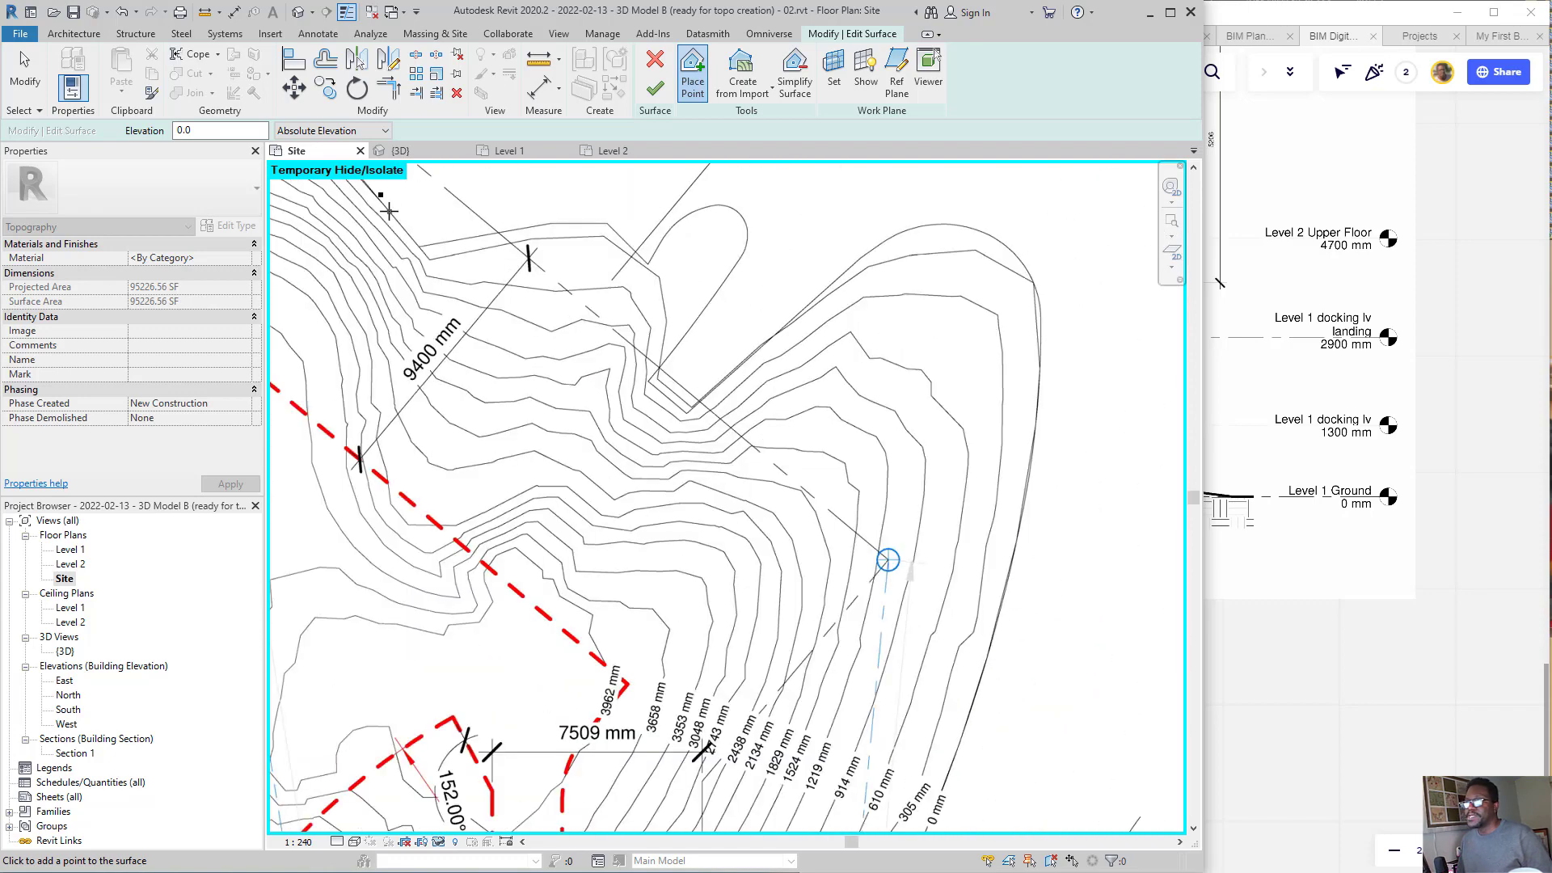
pyautogui.click(432, 258)
pyautogui.click(512, 242)
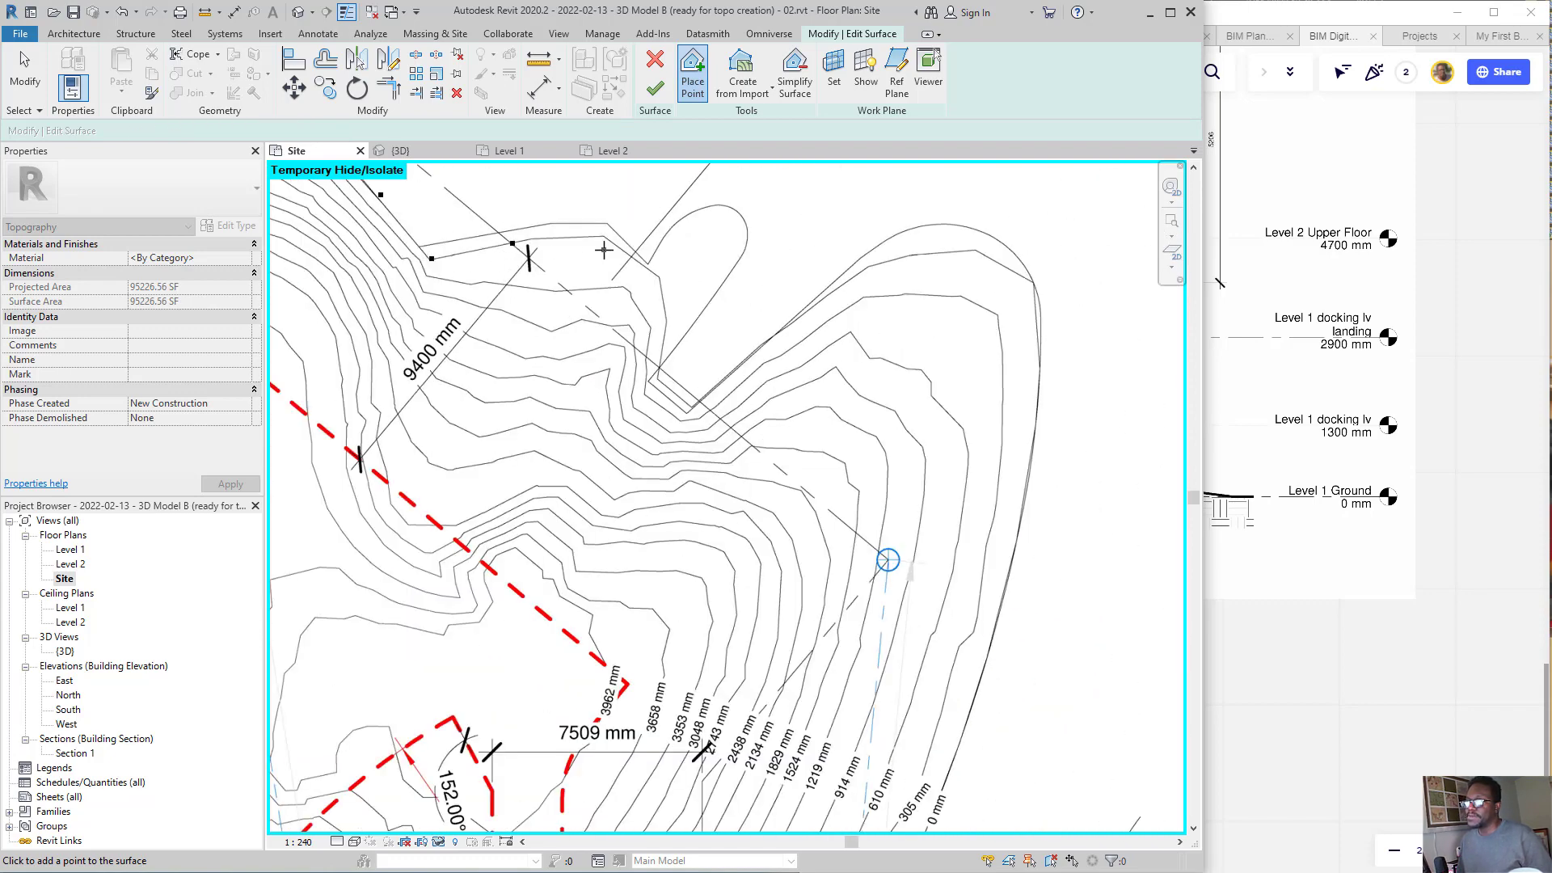
pyautogui.click(661, 280)
pyautogui.click(660, 338)
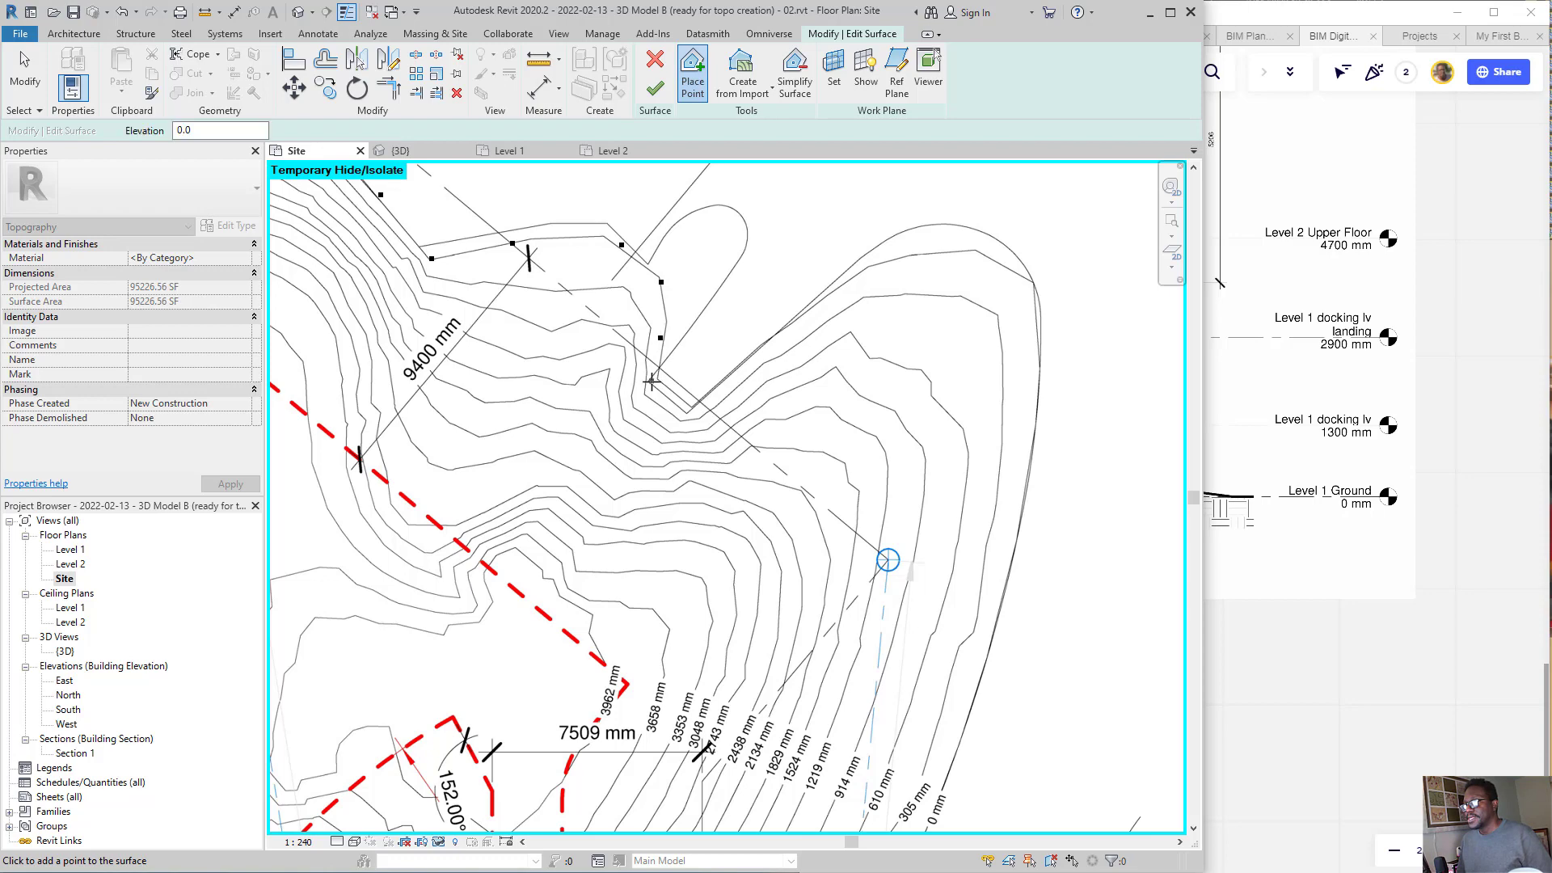
pyautogui.scroll(3, 667, 396)
pyautogui.scroll(-1, 670, 356)
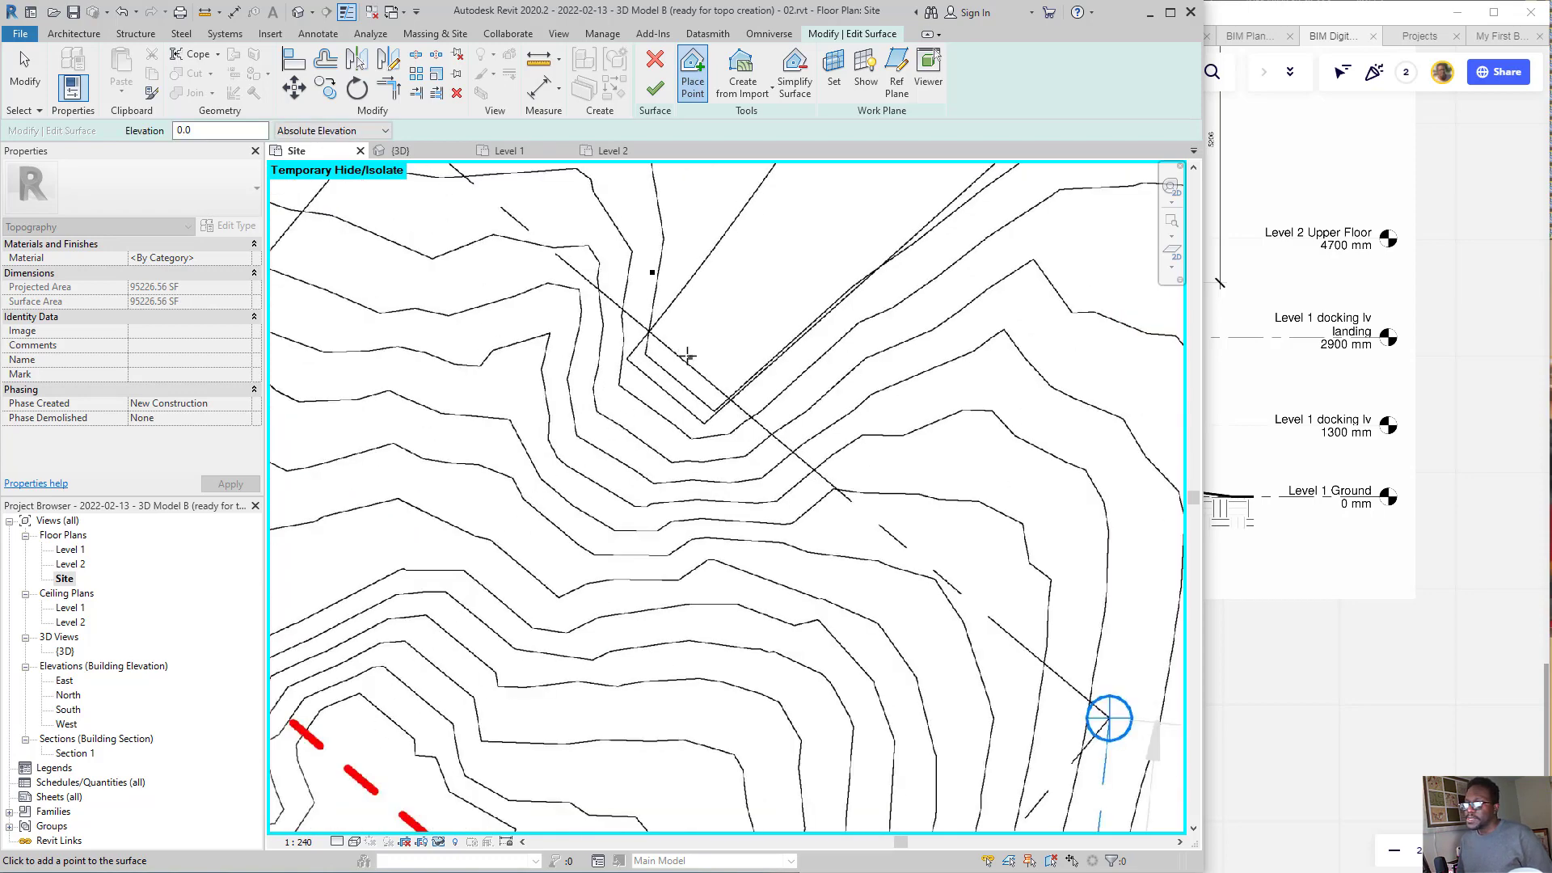
pyautogui.click(635, 349)
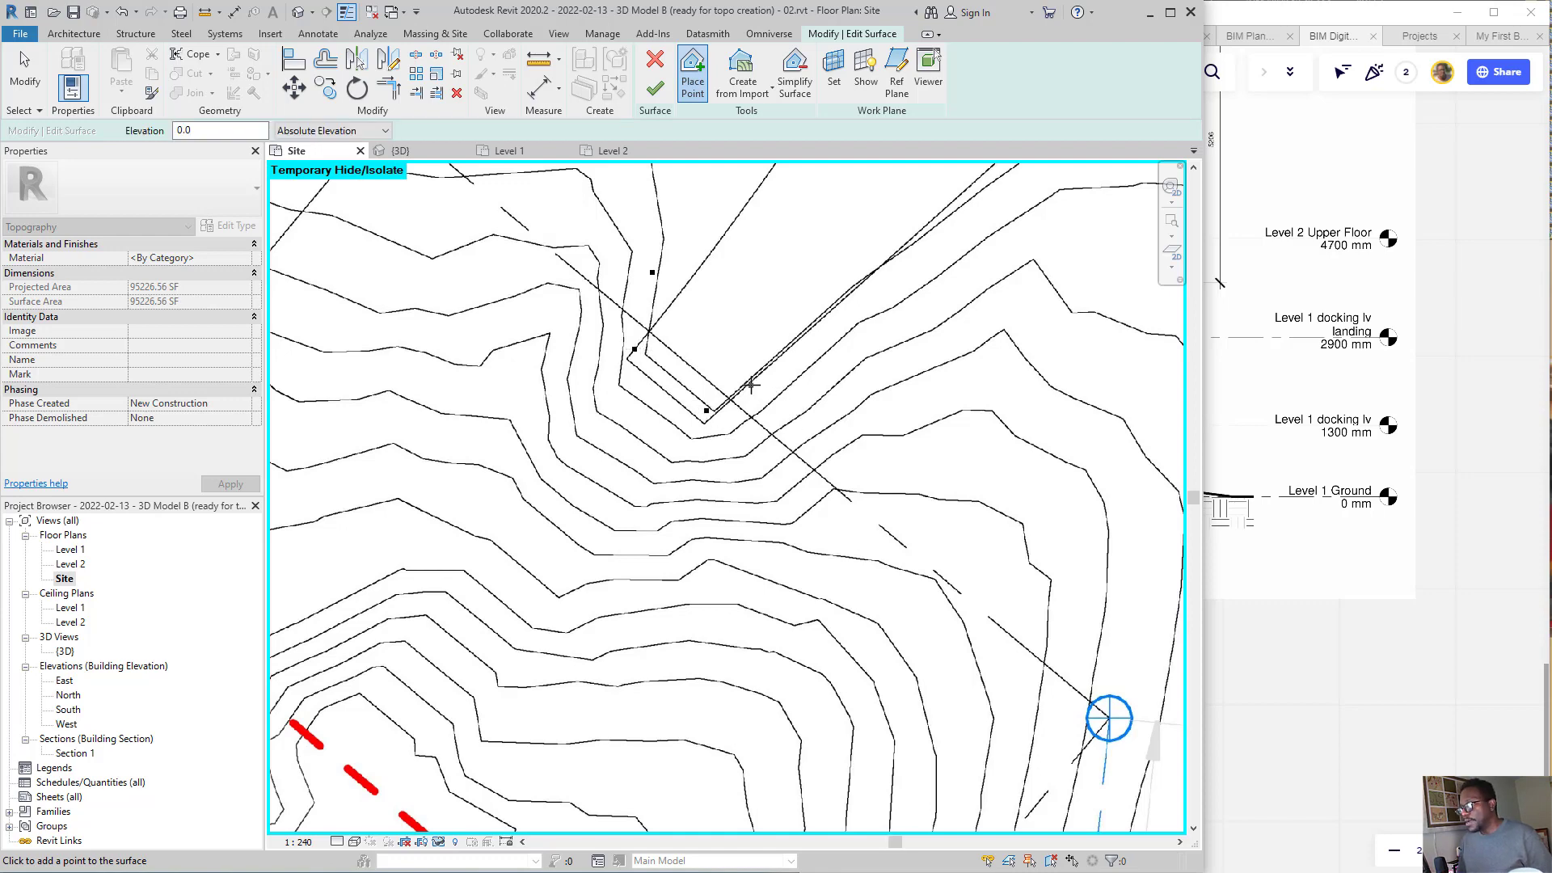
# - Place elevation 0.0 points along the outer contour from the V-shaped notch around the northeastern lobe and down the eastern slope
pyautogui.scroll(-3, 747, 373)
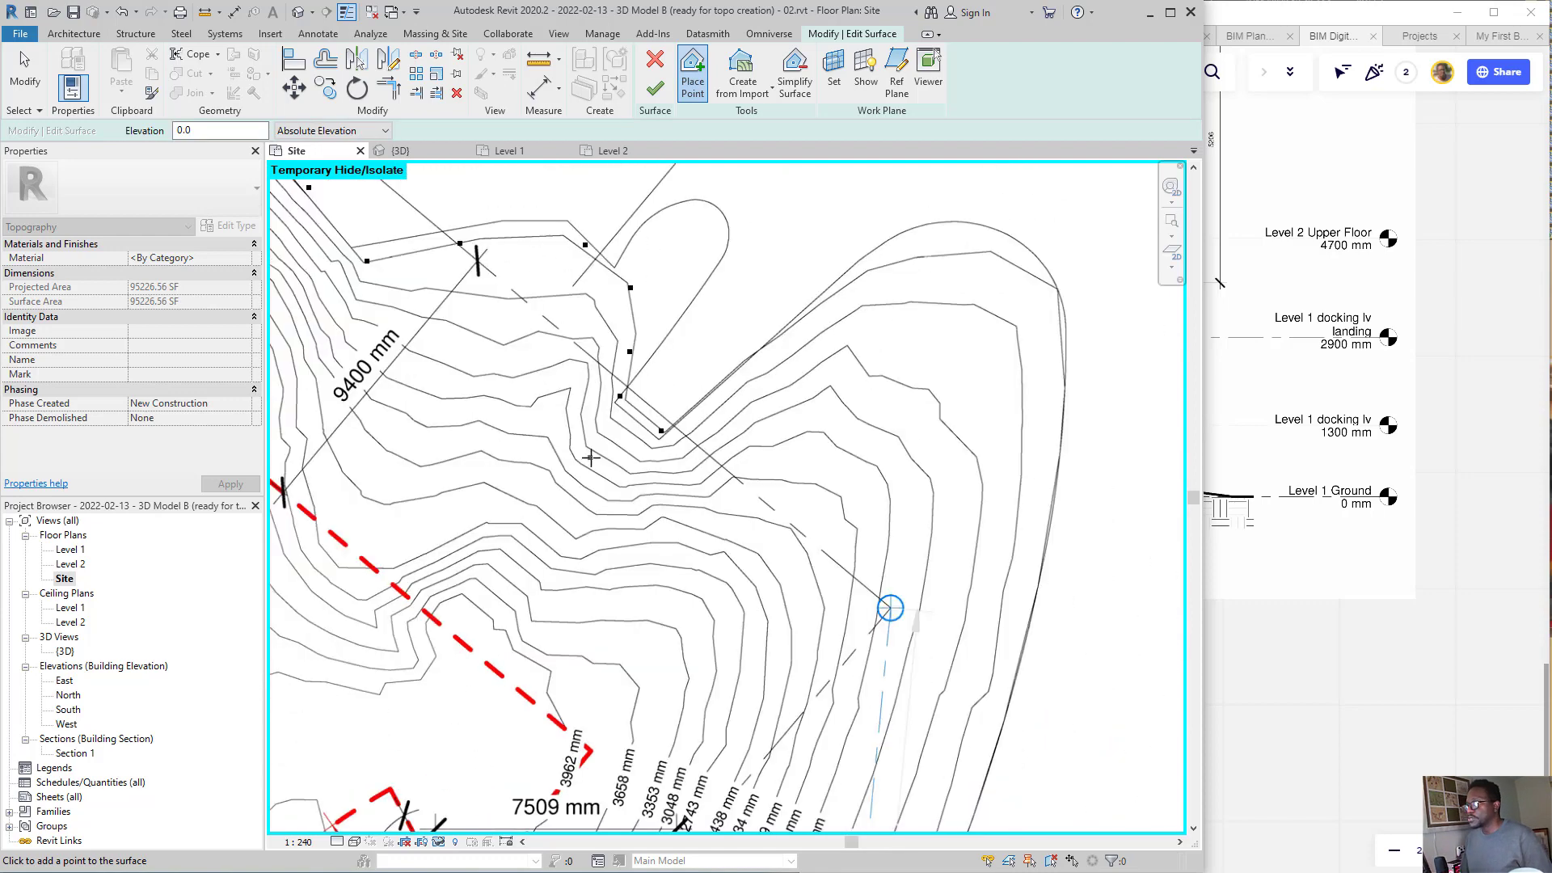
pyautogui.click(746, 364)
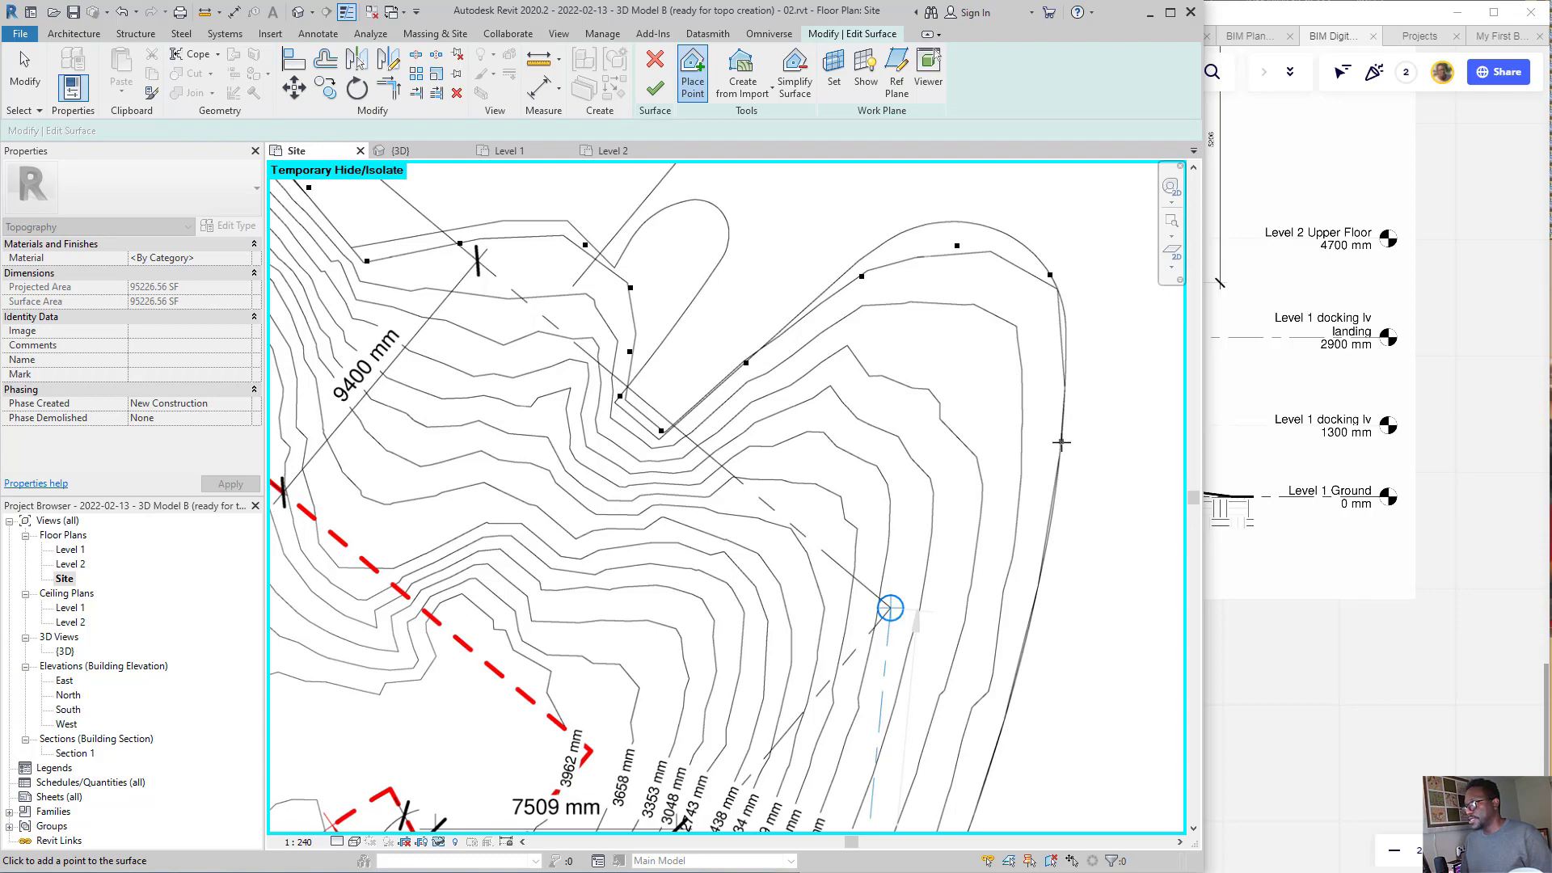
pyautogui.scroll(-2, 1107, 299)
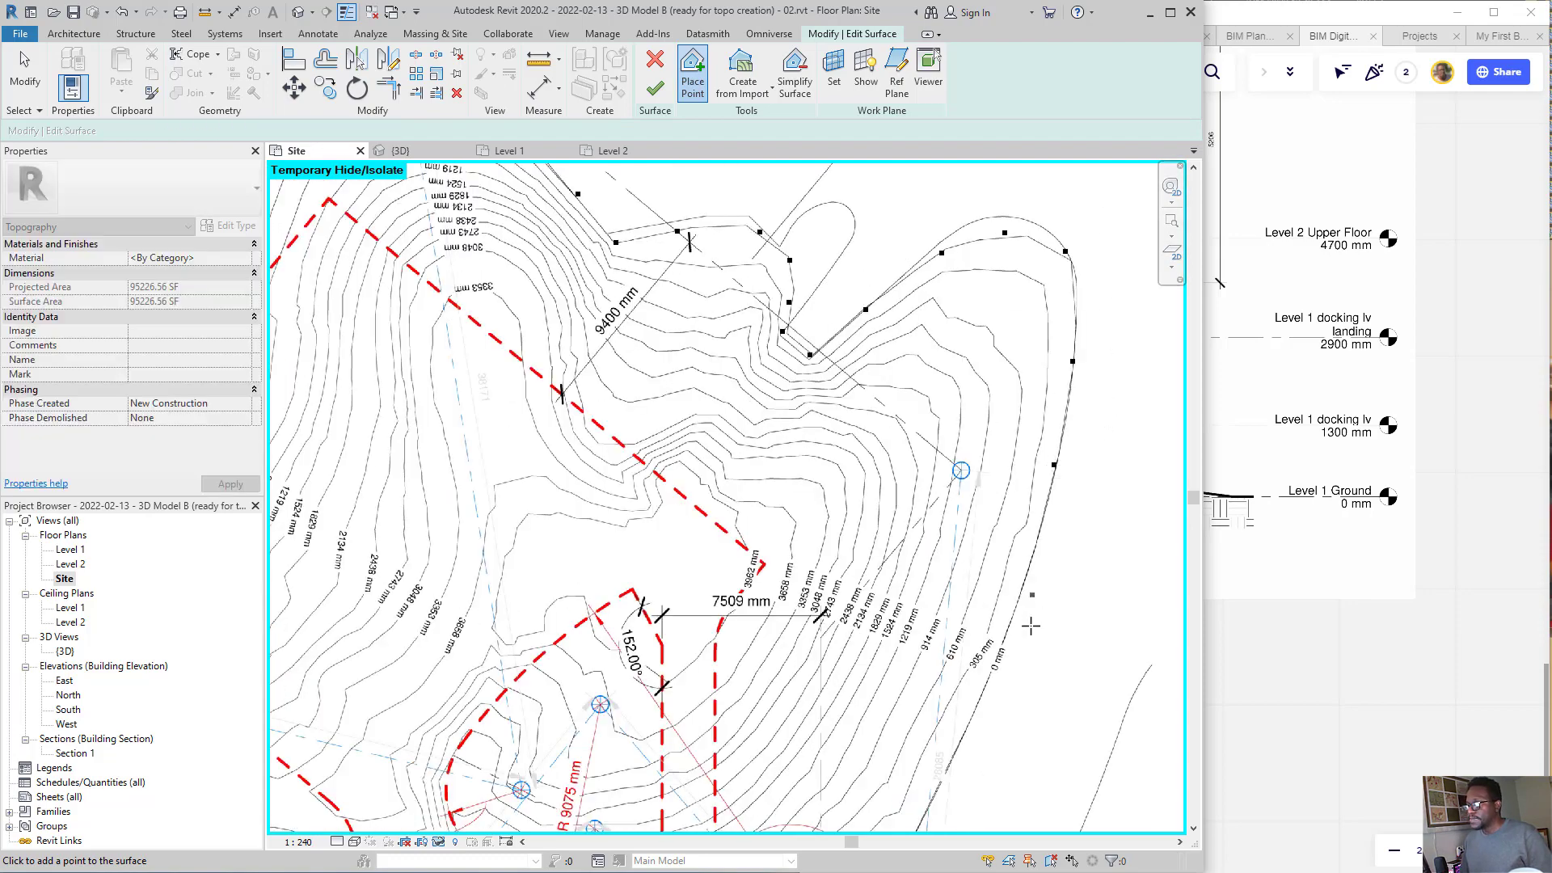
pyautogui.scroll(-1, 984, 197)
pyautogui.scroll(-2, 983, 196)
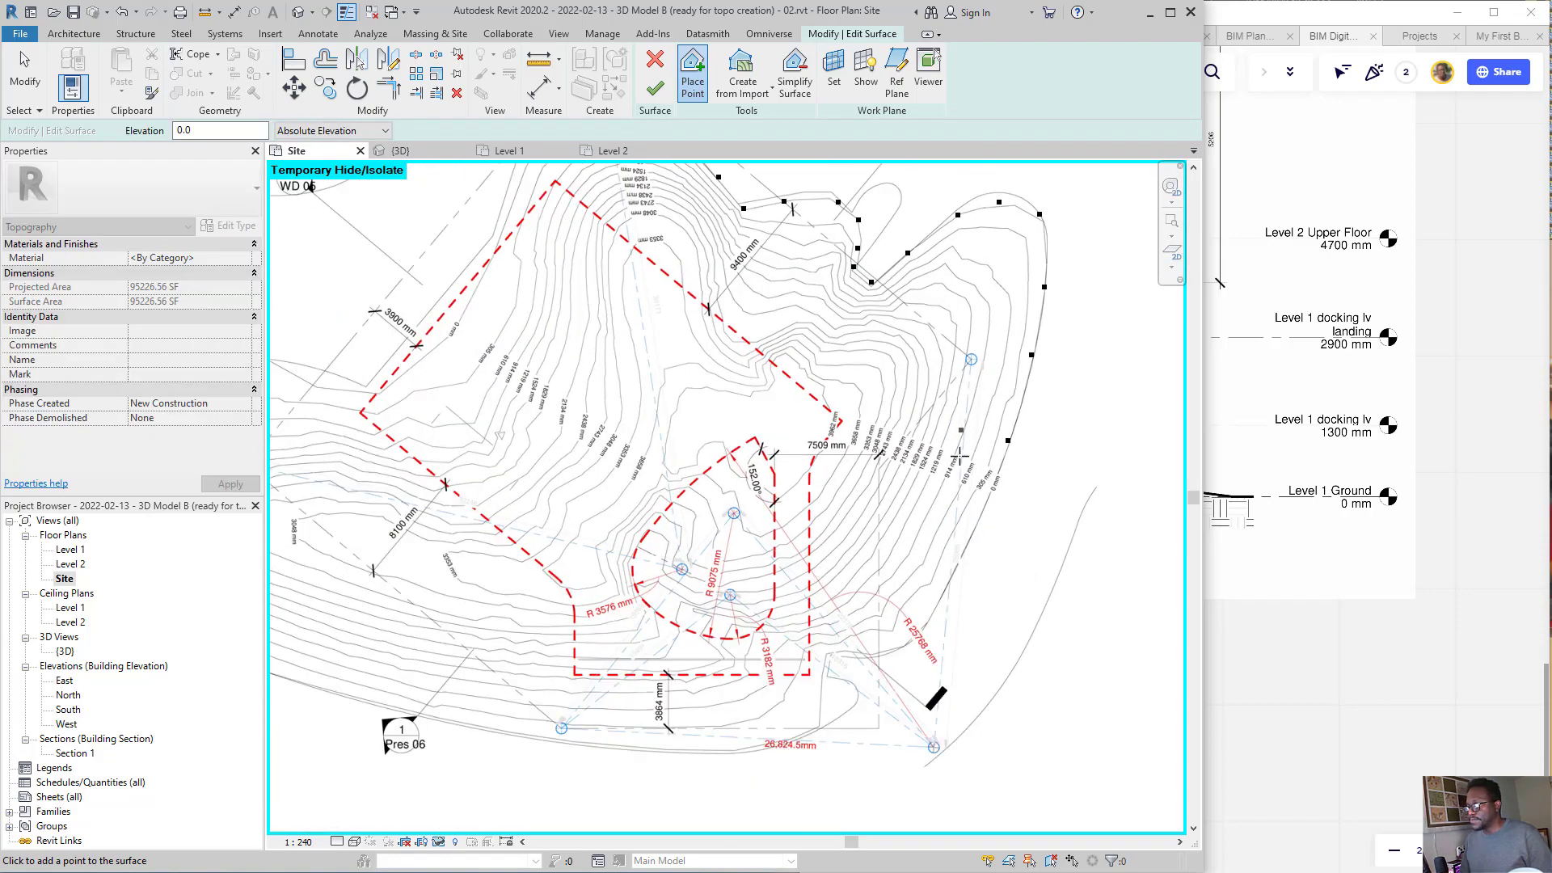
pyautogui.scroll(3, 952, 587)
pyautogui.click(999, 480)
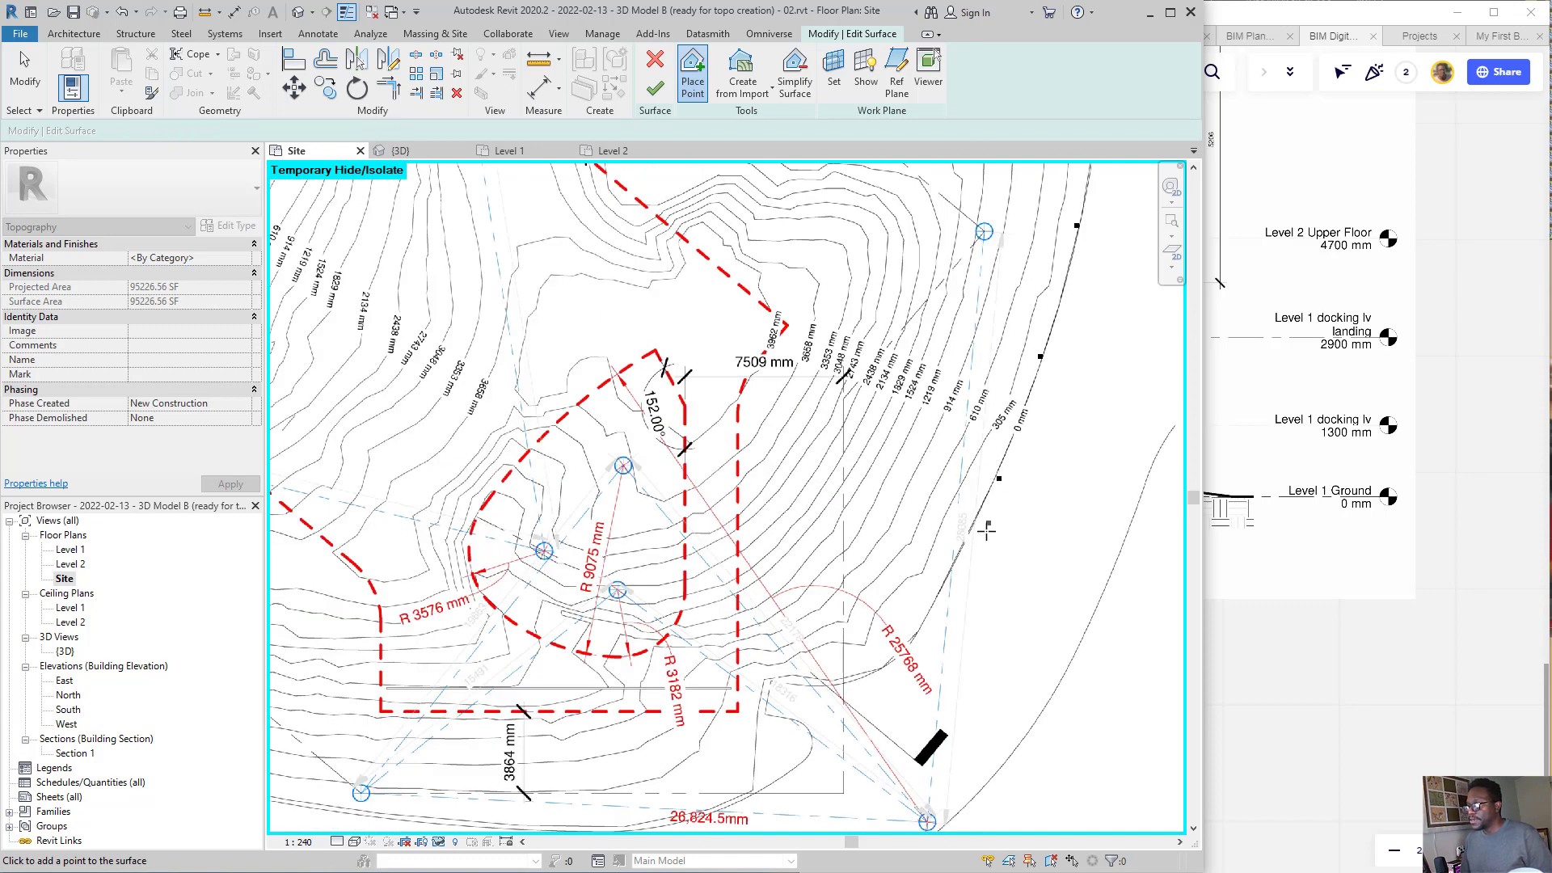
# - Continue the elevation 0.0 points around the southeastern bend past the R 25768 mm dimension and down the short inlet edge
pyautogui.scroll(2, 890, 674)
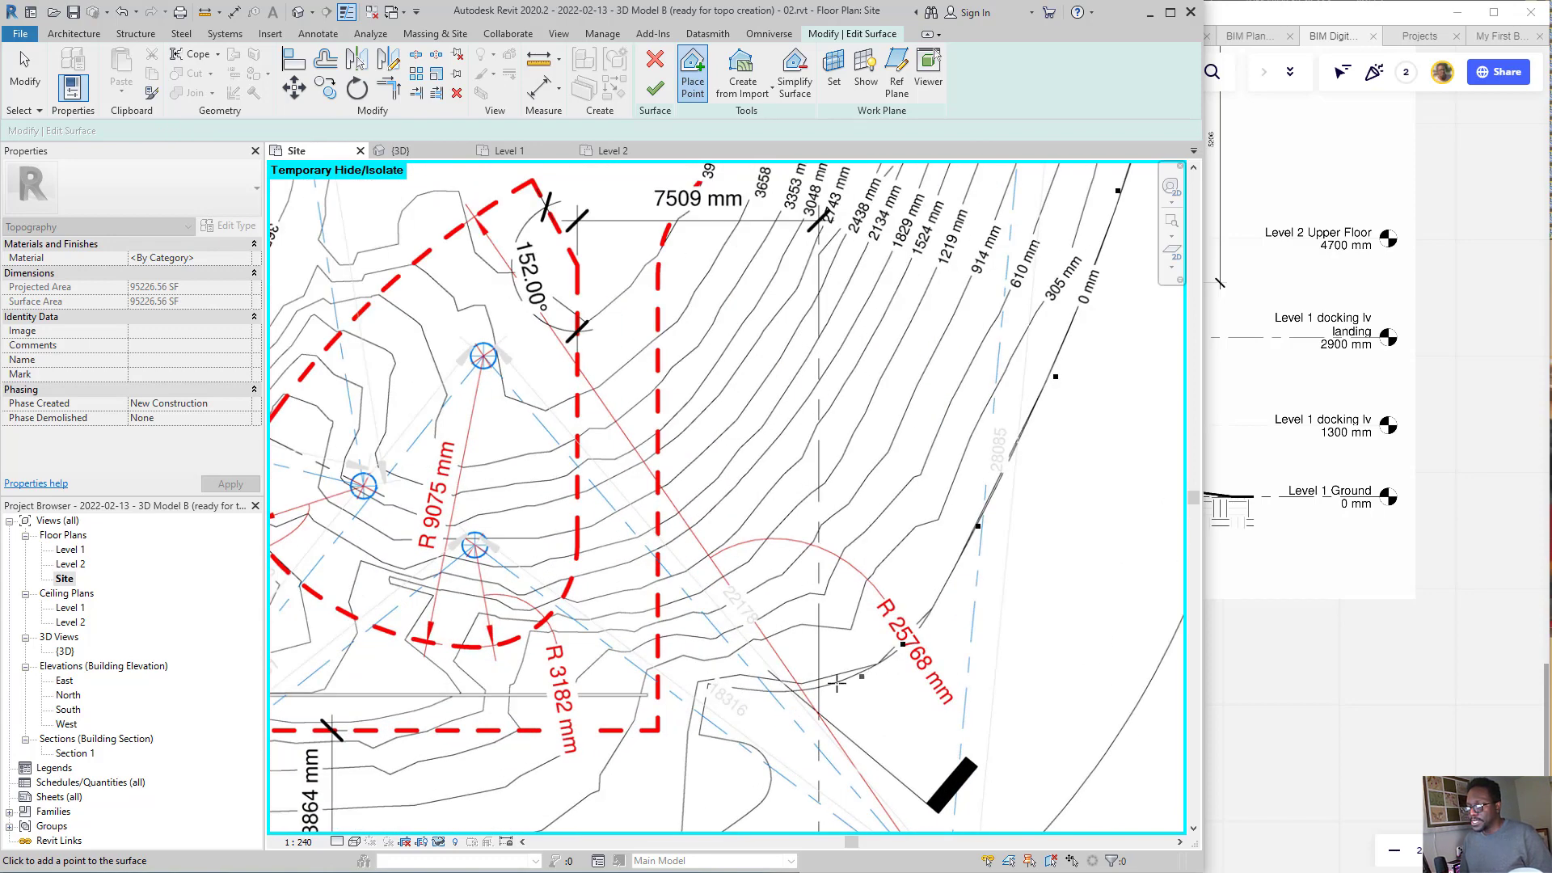
pyautogui.click(788, 683)
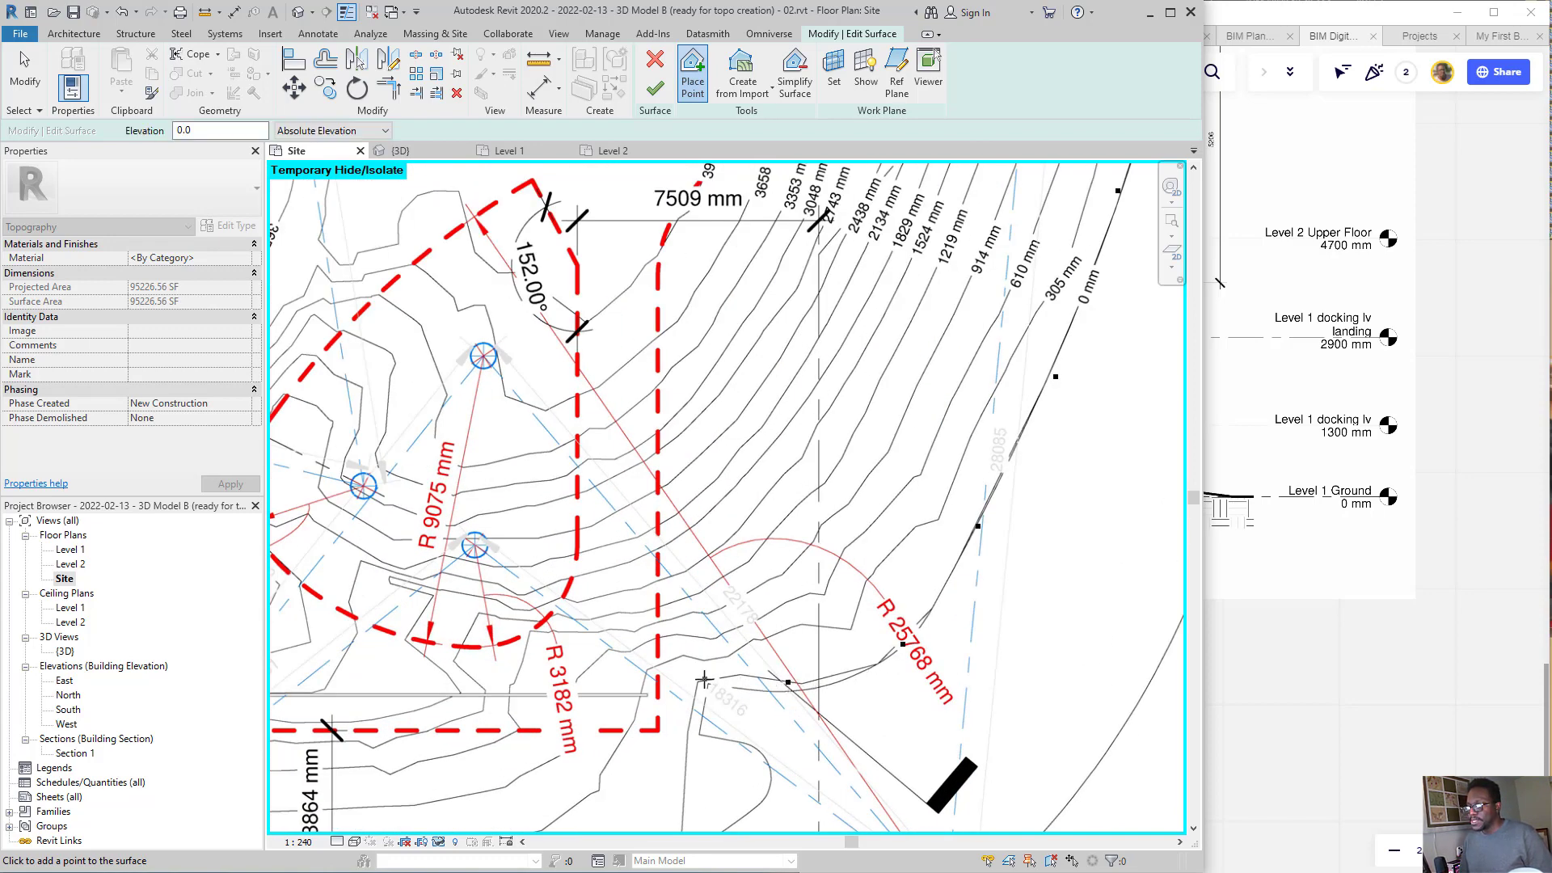
pyautogui.click(703, 681)
pyautogui.scroll(-3, 808, 566)
pyautogui.scroll(3, 806, 570)
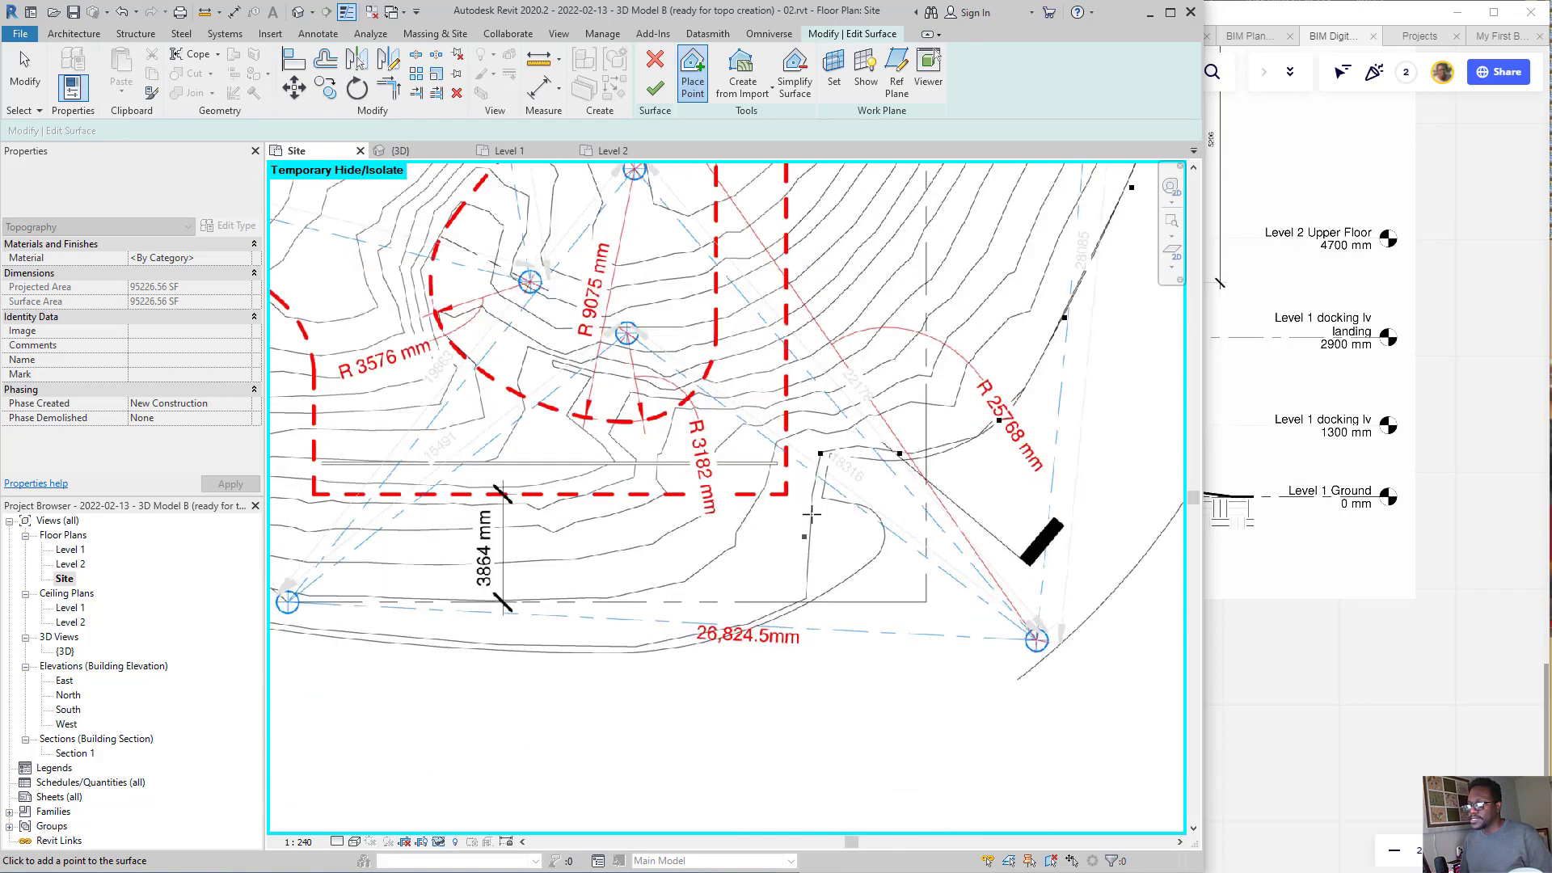
pyautogui.click(798, 600)
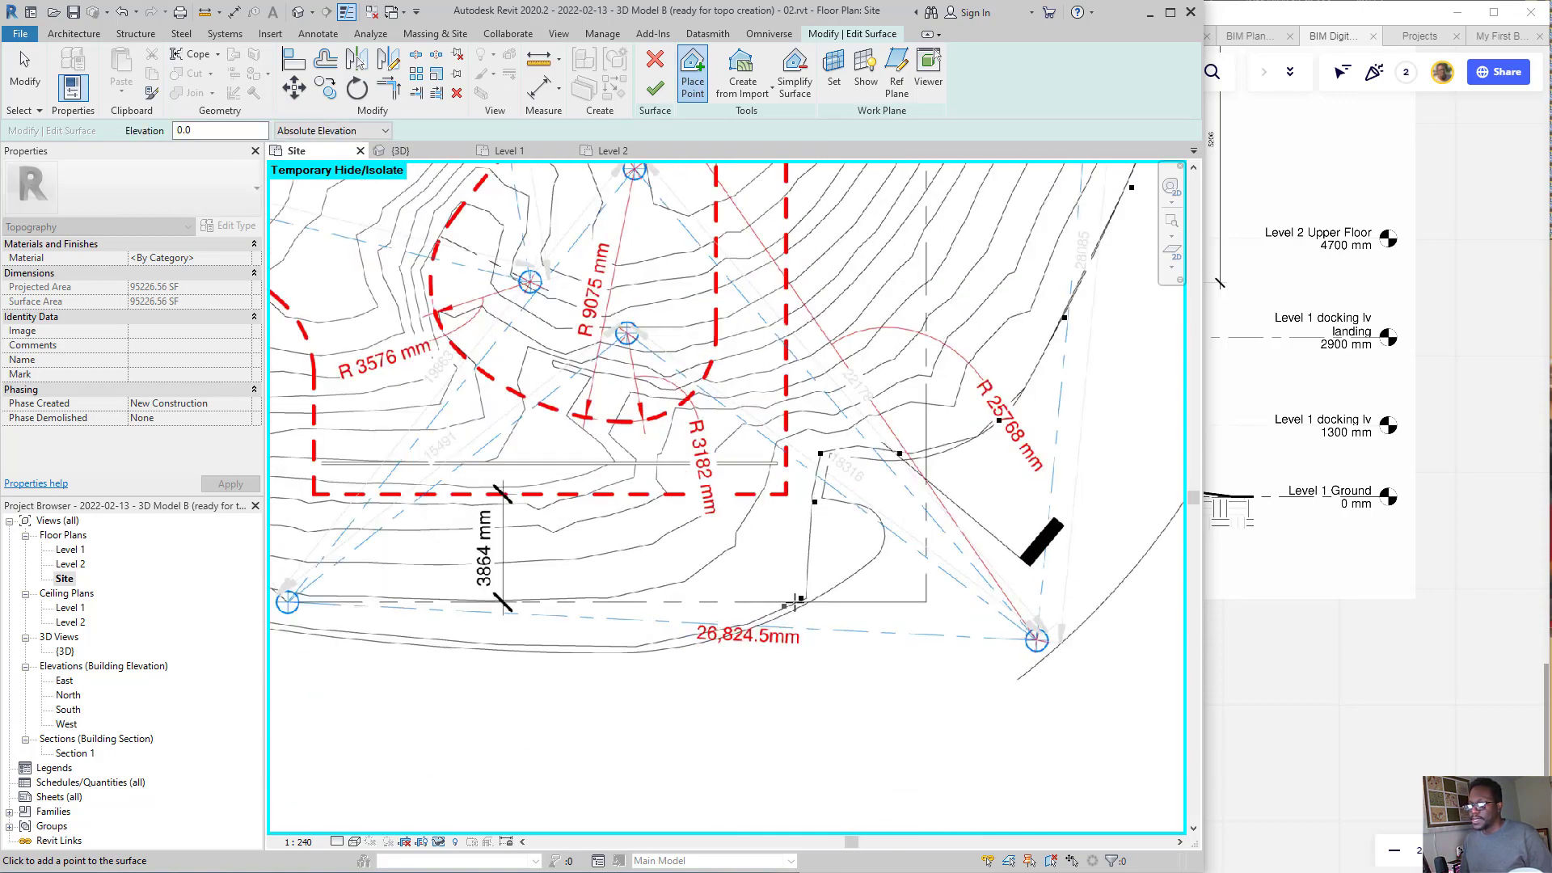
pyautogui.scroll(-2, 819, 575)
pyautogui.scroll(3, 857, 525)
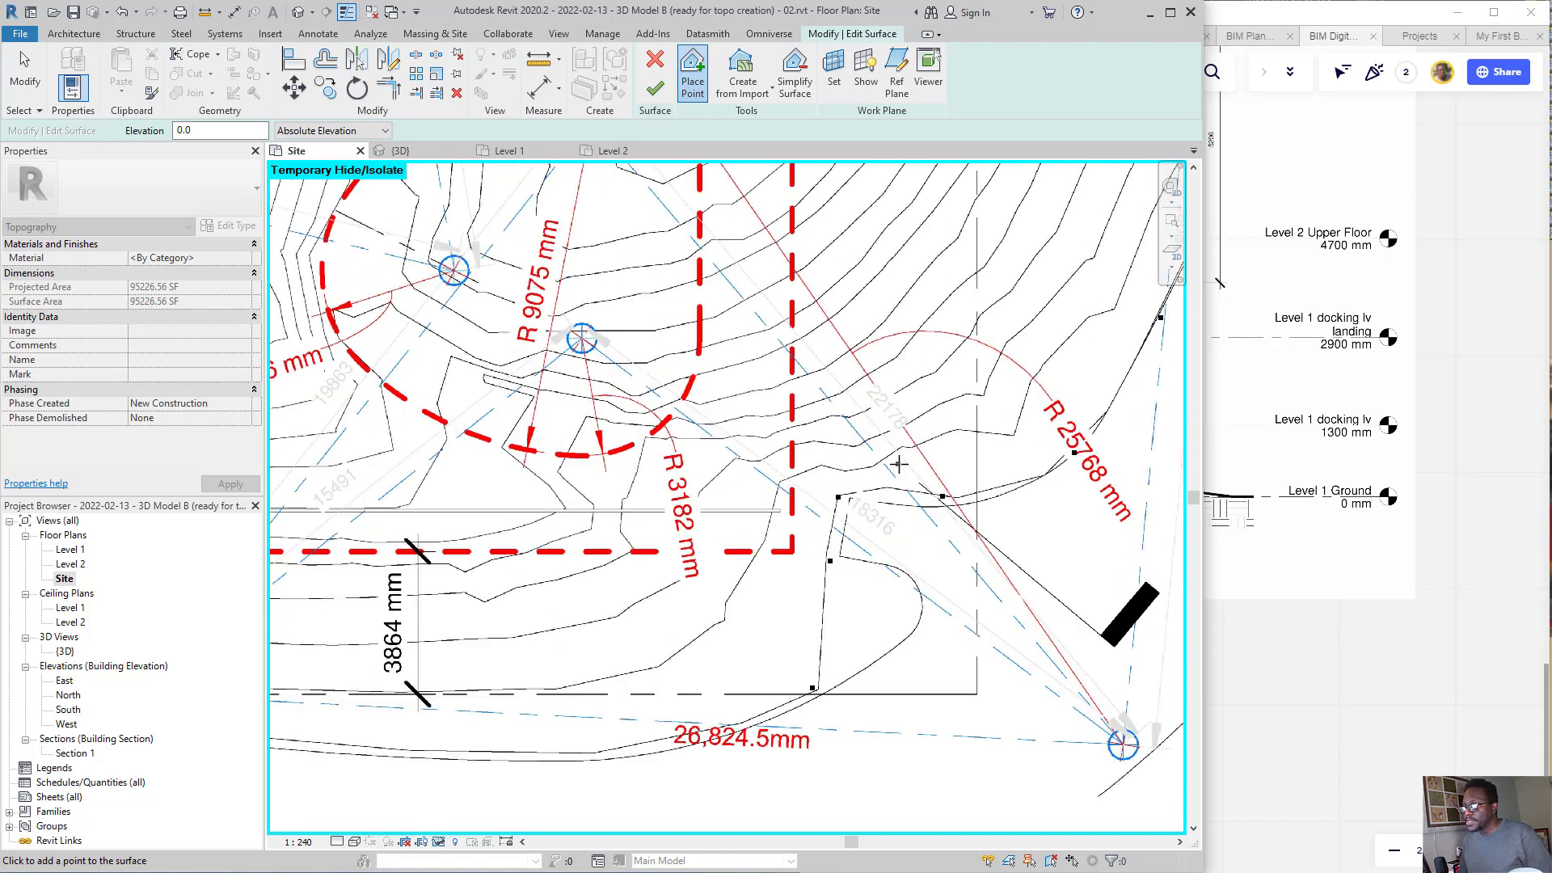
pyautogui.scroll(-3, 879, 495)
pyautogui.scroll(-3, 880, 495)
pyautogui.scroll(3, 720, 557)
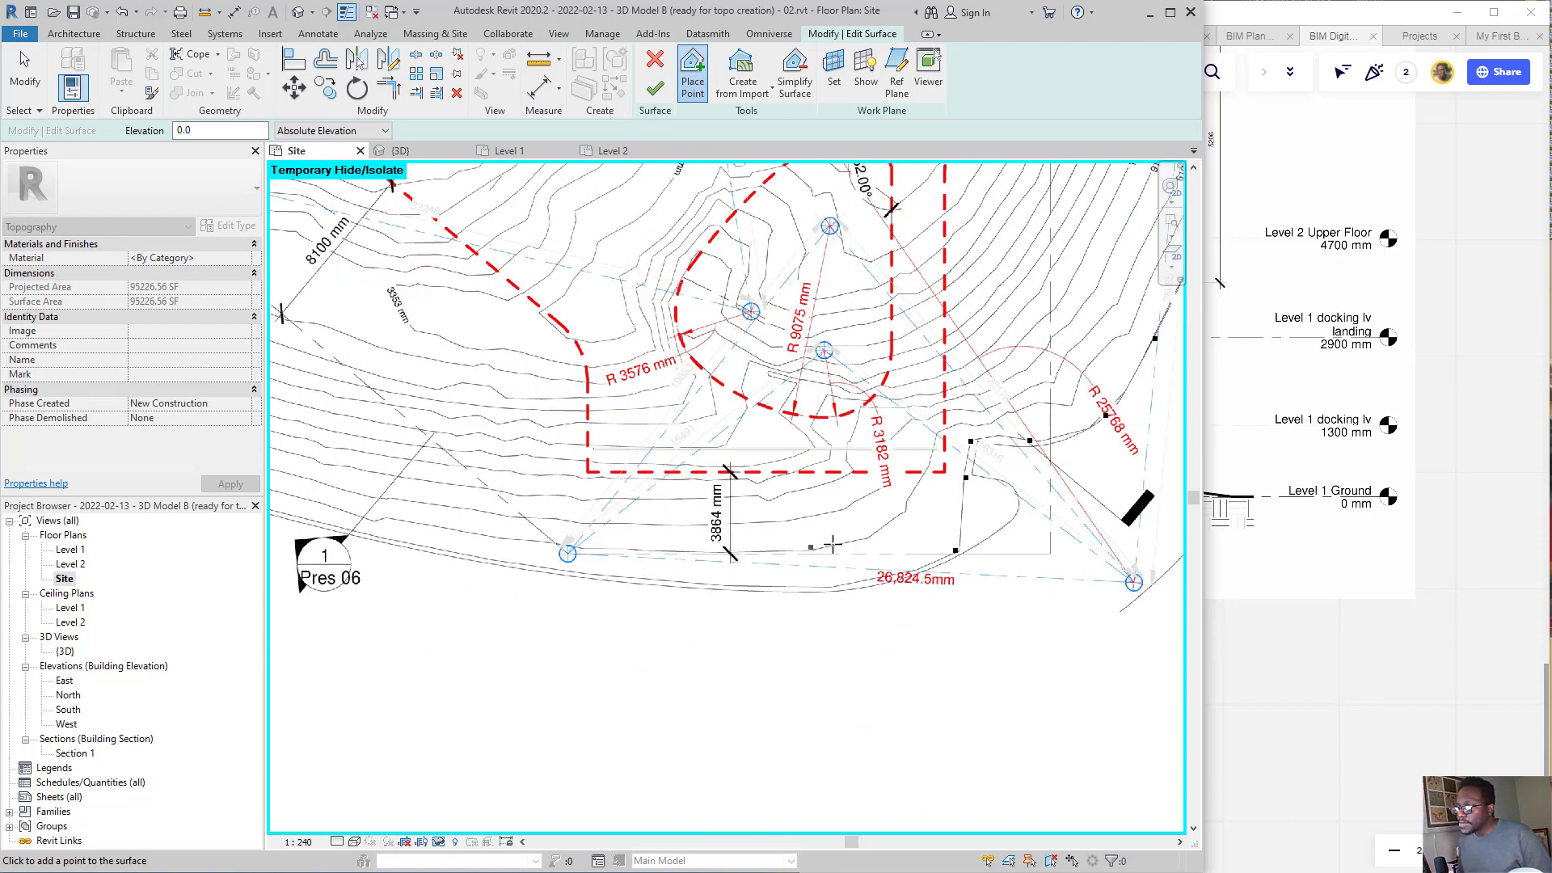
pyautogui.scroll(1, 833, 546)
pyautogui.click(810, 559)
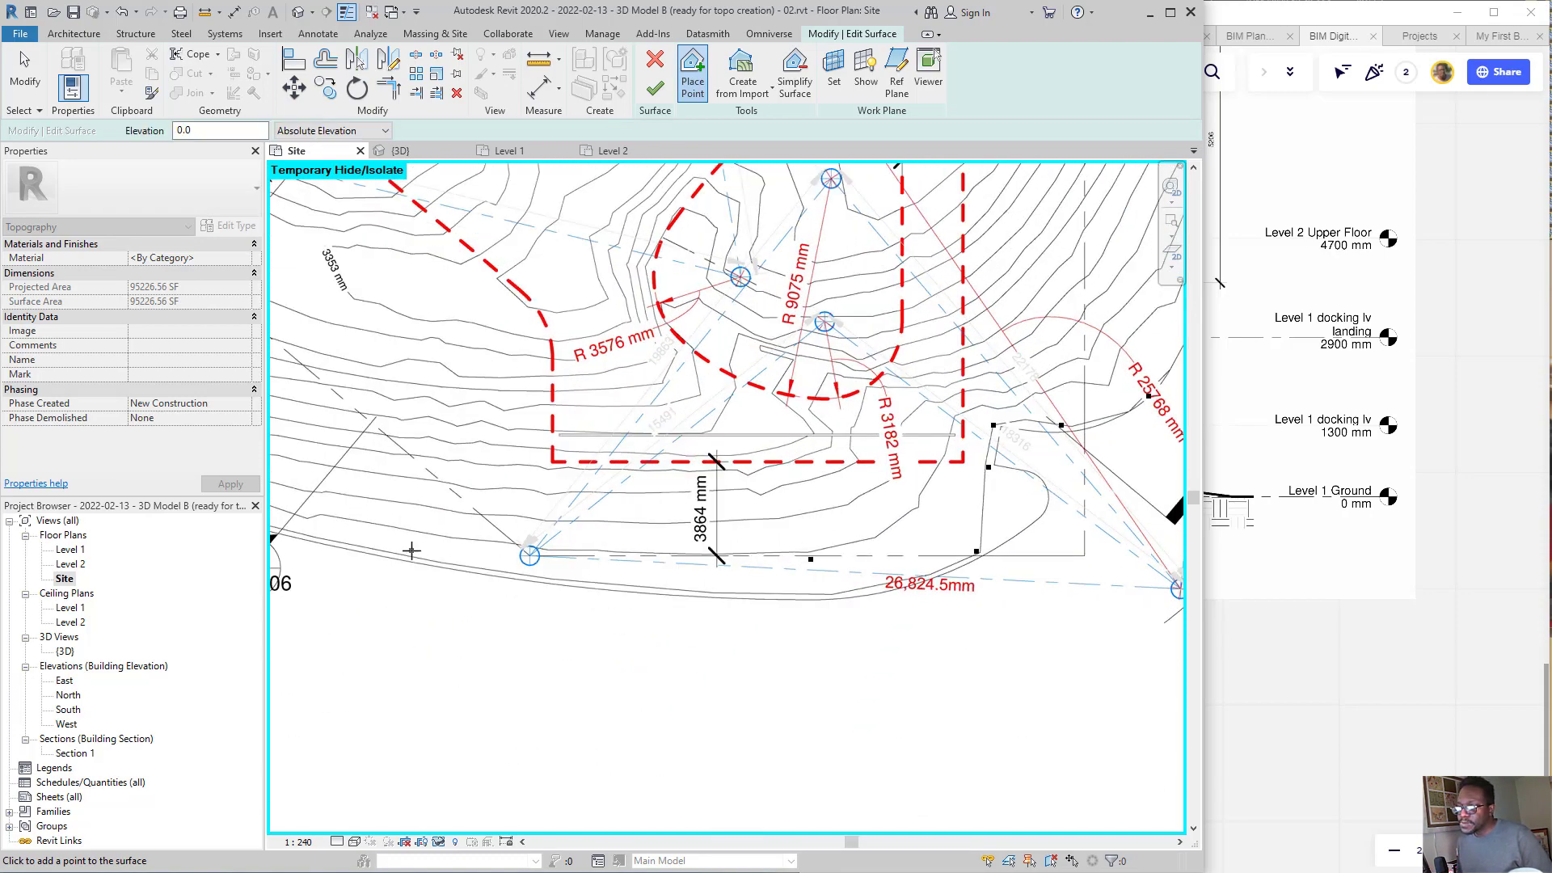
pyautogui.scroll(-2, 1320, 579)
pyautogui.scroll(-2, 1094, 562)
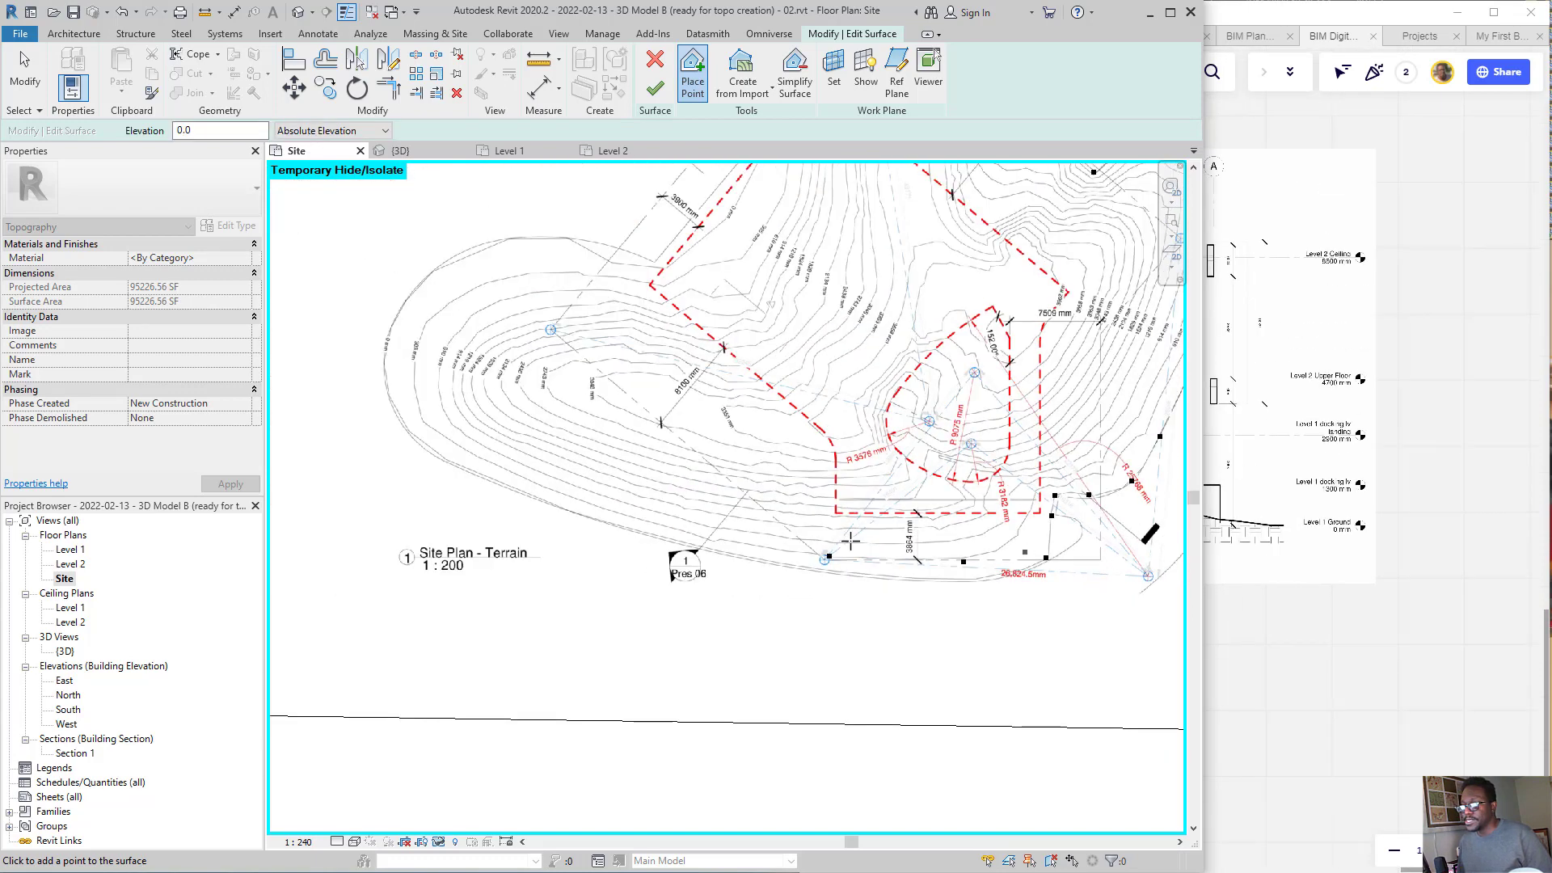
pyautogui.scroll(1, 781, 566)
pyautogui.scroll(1, 668, 569)
pyautogui.click(764, 510)
pyautogui.scroll(-1, 811, 543)
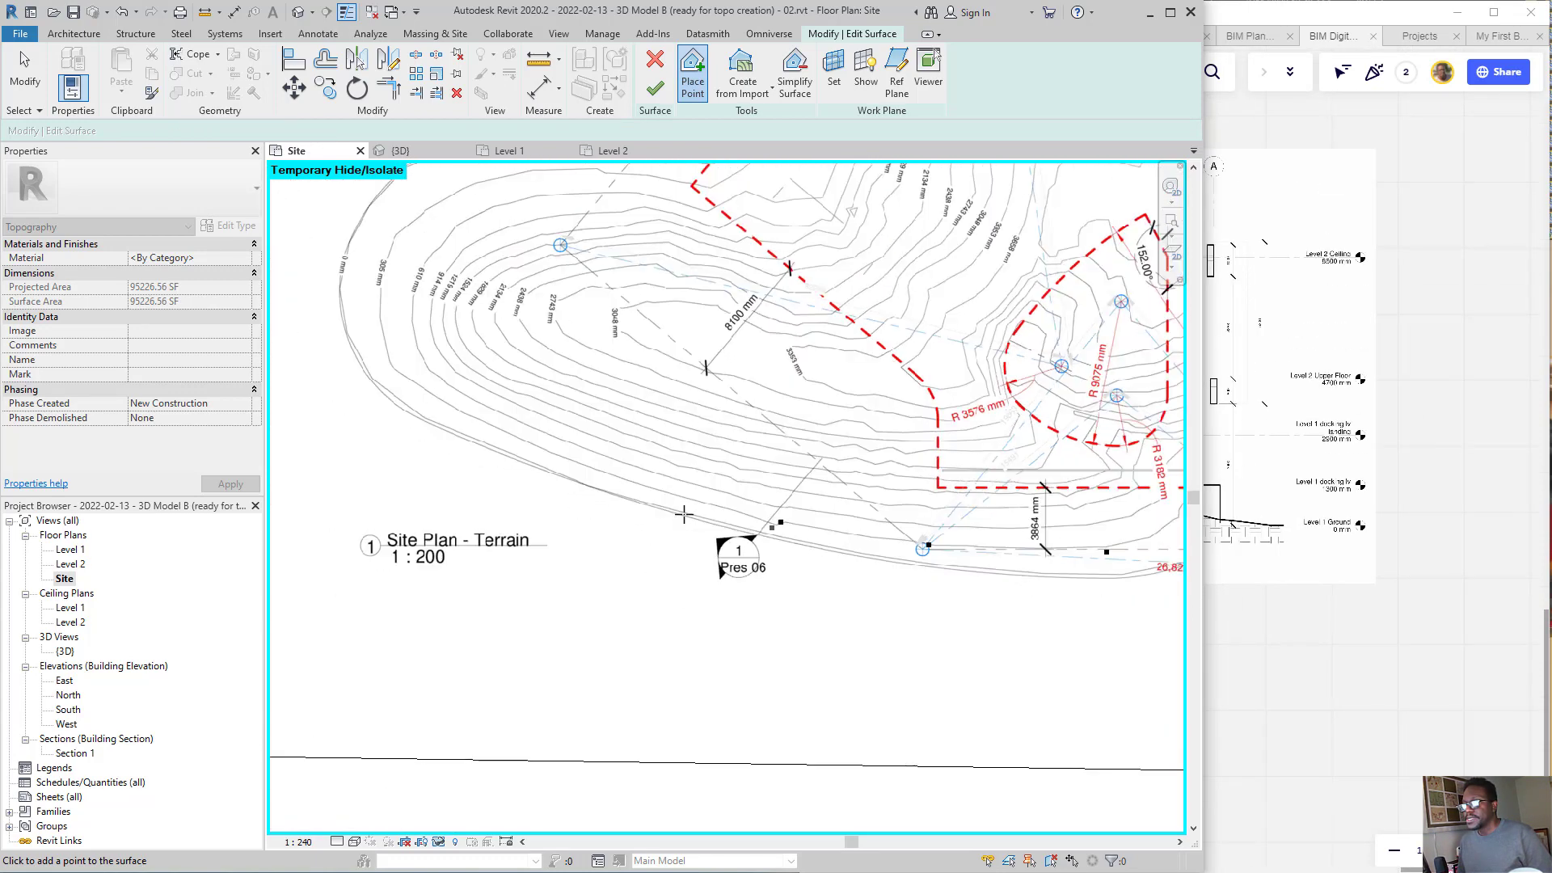
pyautogui.click(702, 507)
pyautogui.click(526, 459)
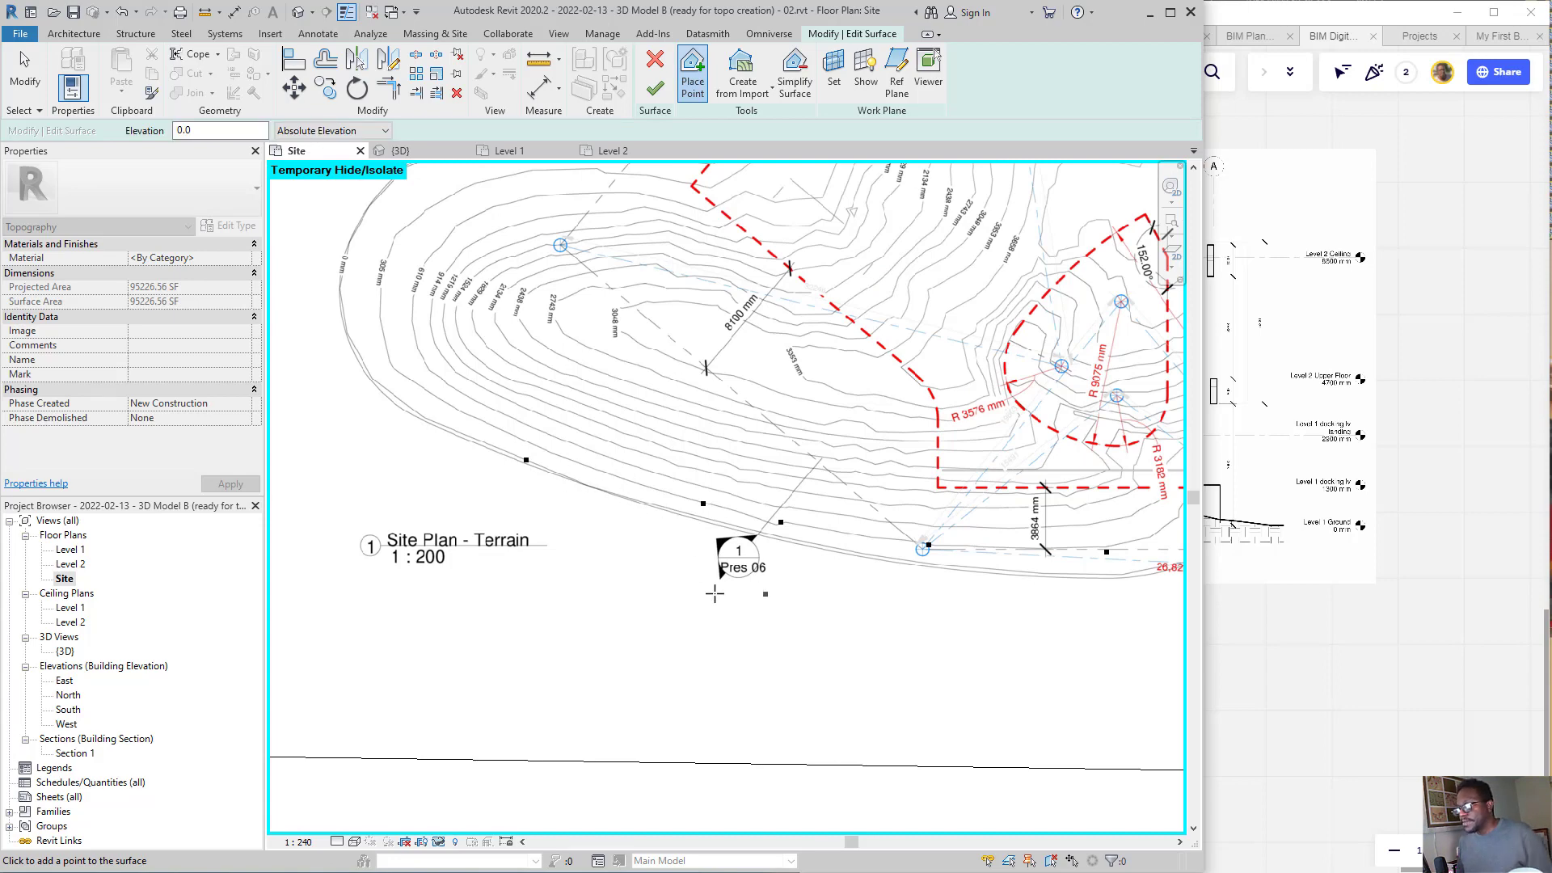
pyautogui.press('Escape')
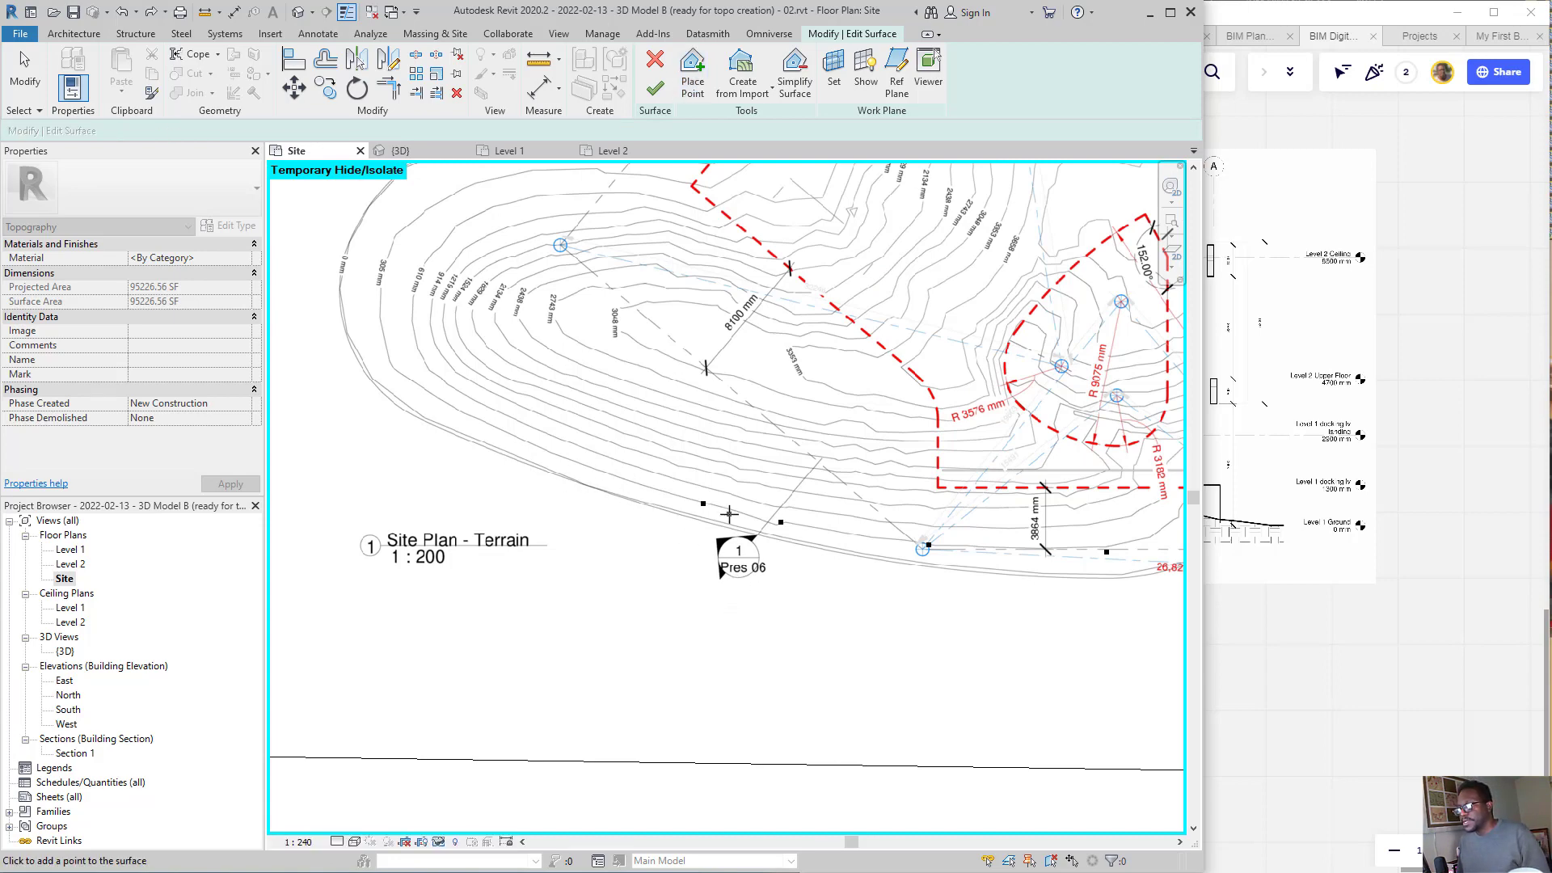
pyautogui.click(728, 513)
pyautogui.scroll(-3, 477, 532)
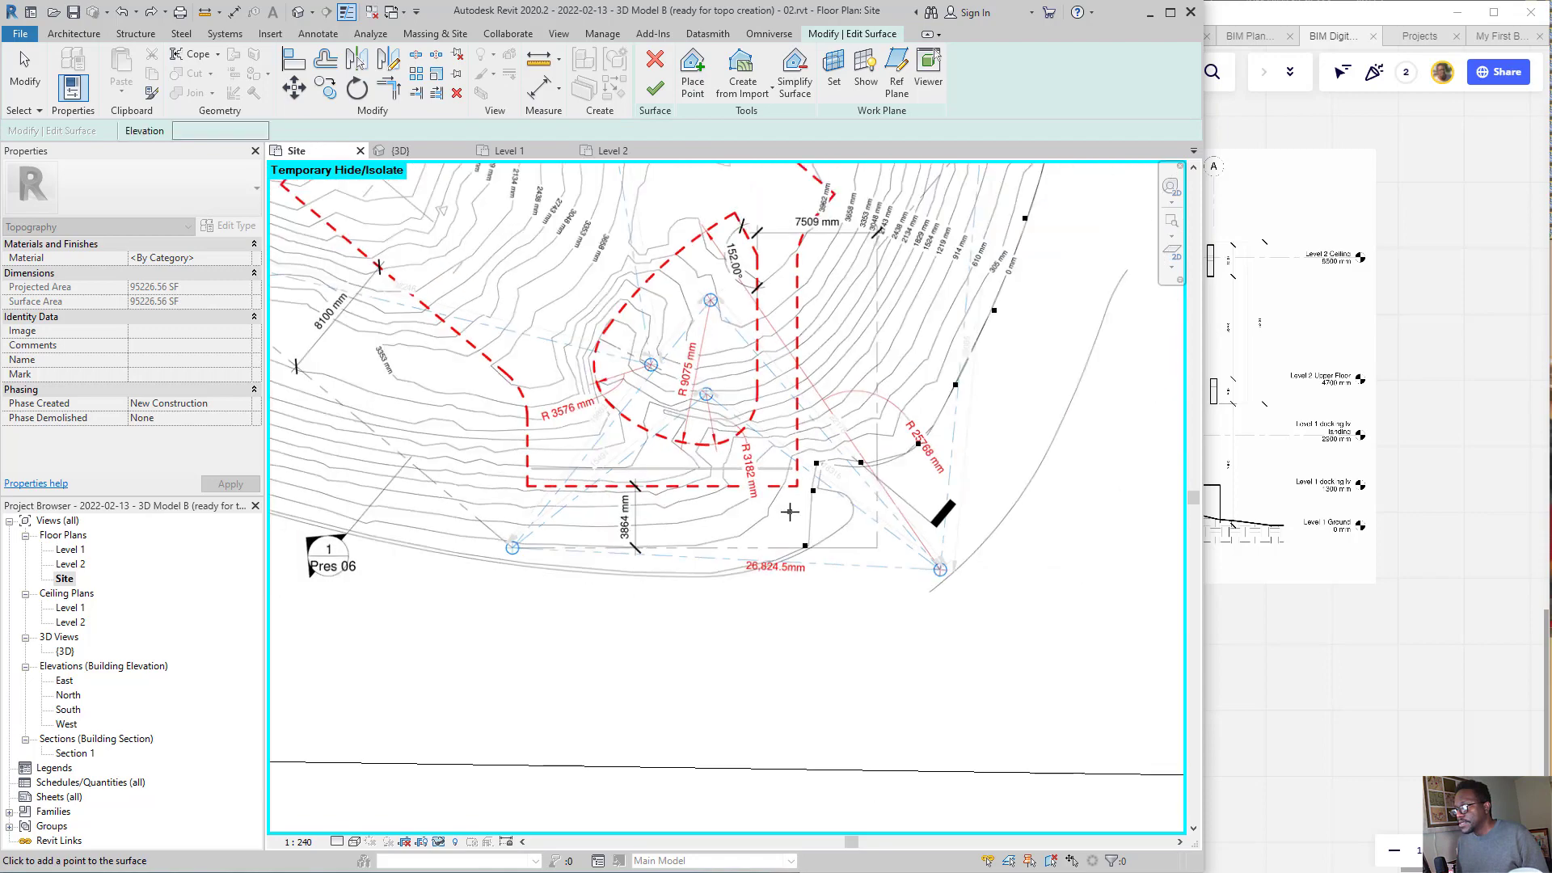
# - Place elevation 0.0 points along the southern outer contour, past the Pres 06 section marker and up to the western end
pyautogui.scroll(2, 789, 509)
pyautogui.click(670, 594)
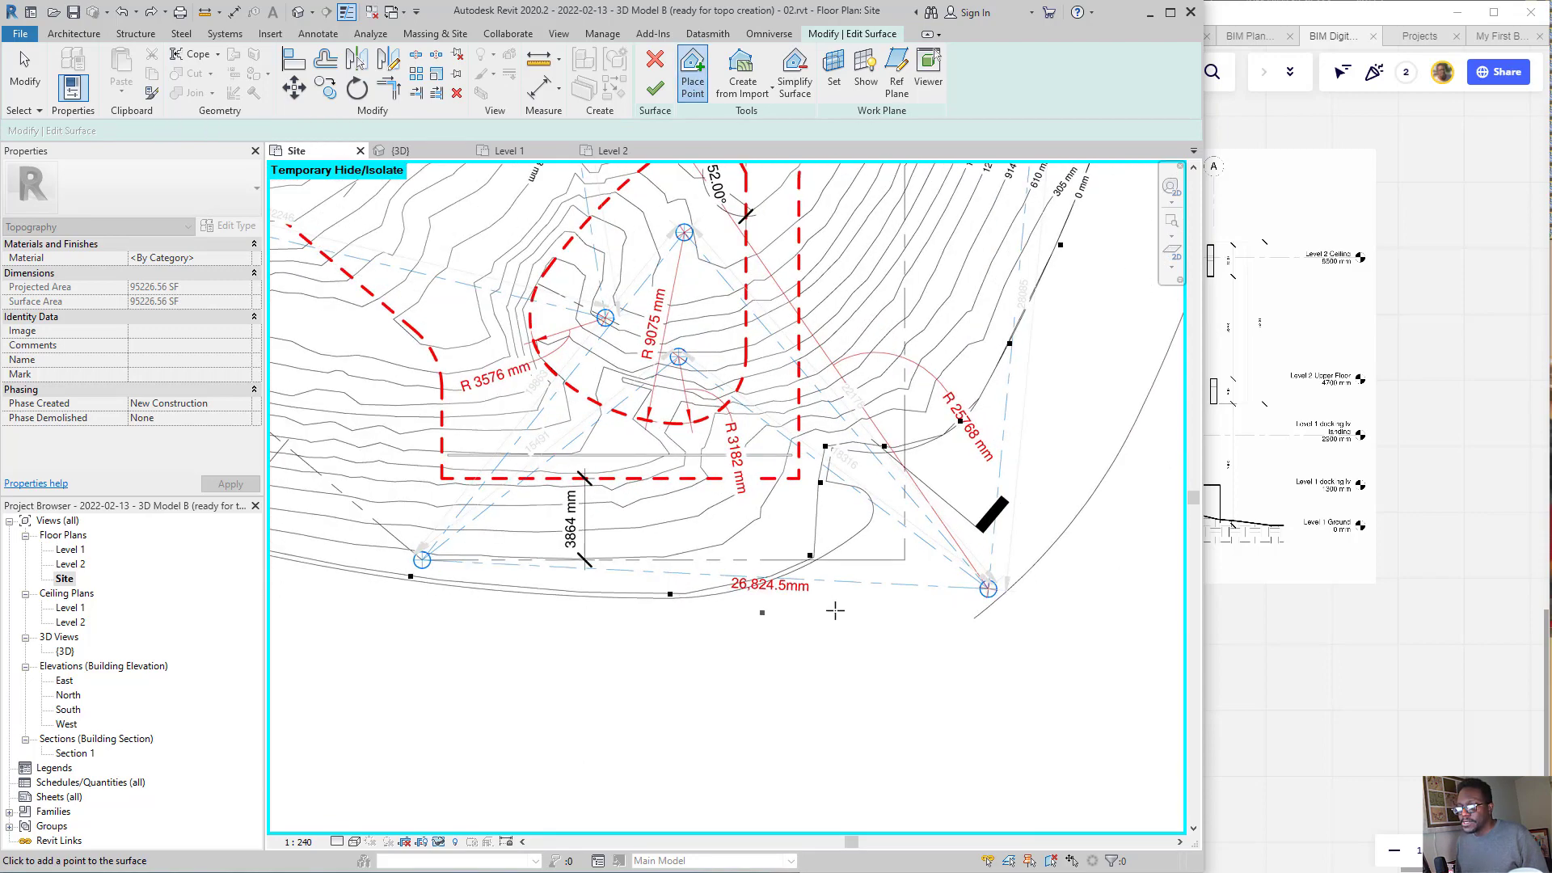
pyautogui.scroll(-4, 929, 612)
pyautogui.scroll(2, 539, 568)
pyautogui.scroll(1, 539, 568)
pyautogui.click(593, 554)
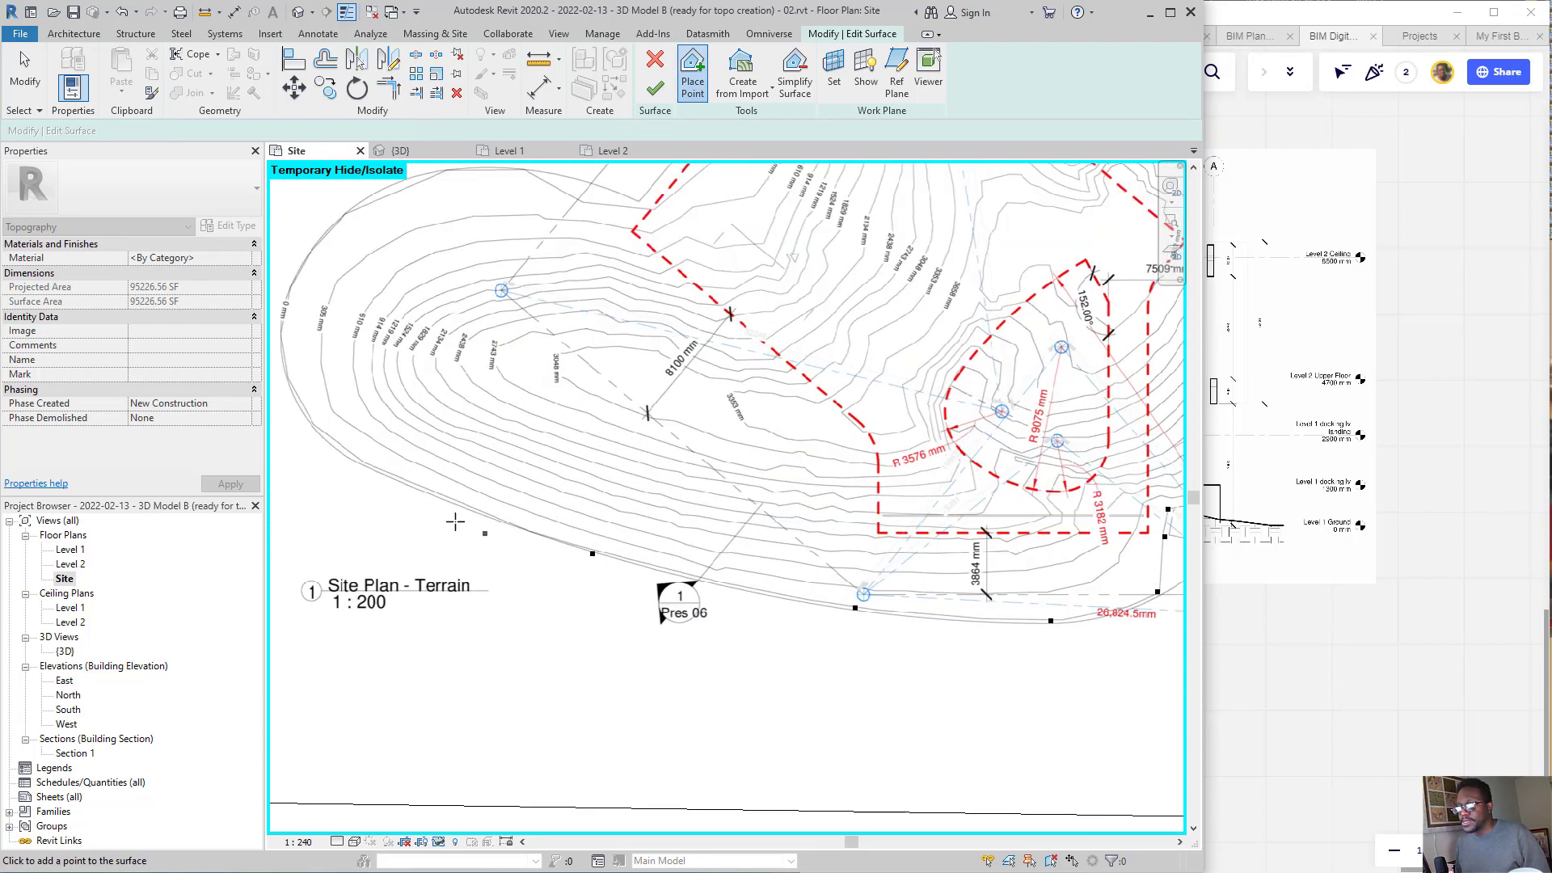
pyautogui.click(347, 445)
pyautogui.click(289, 399)
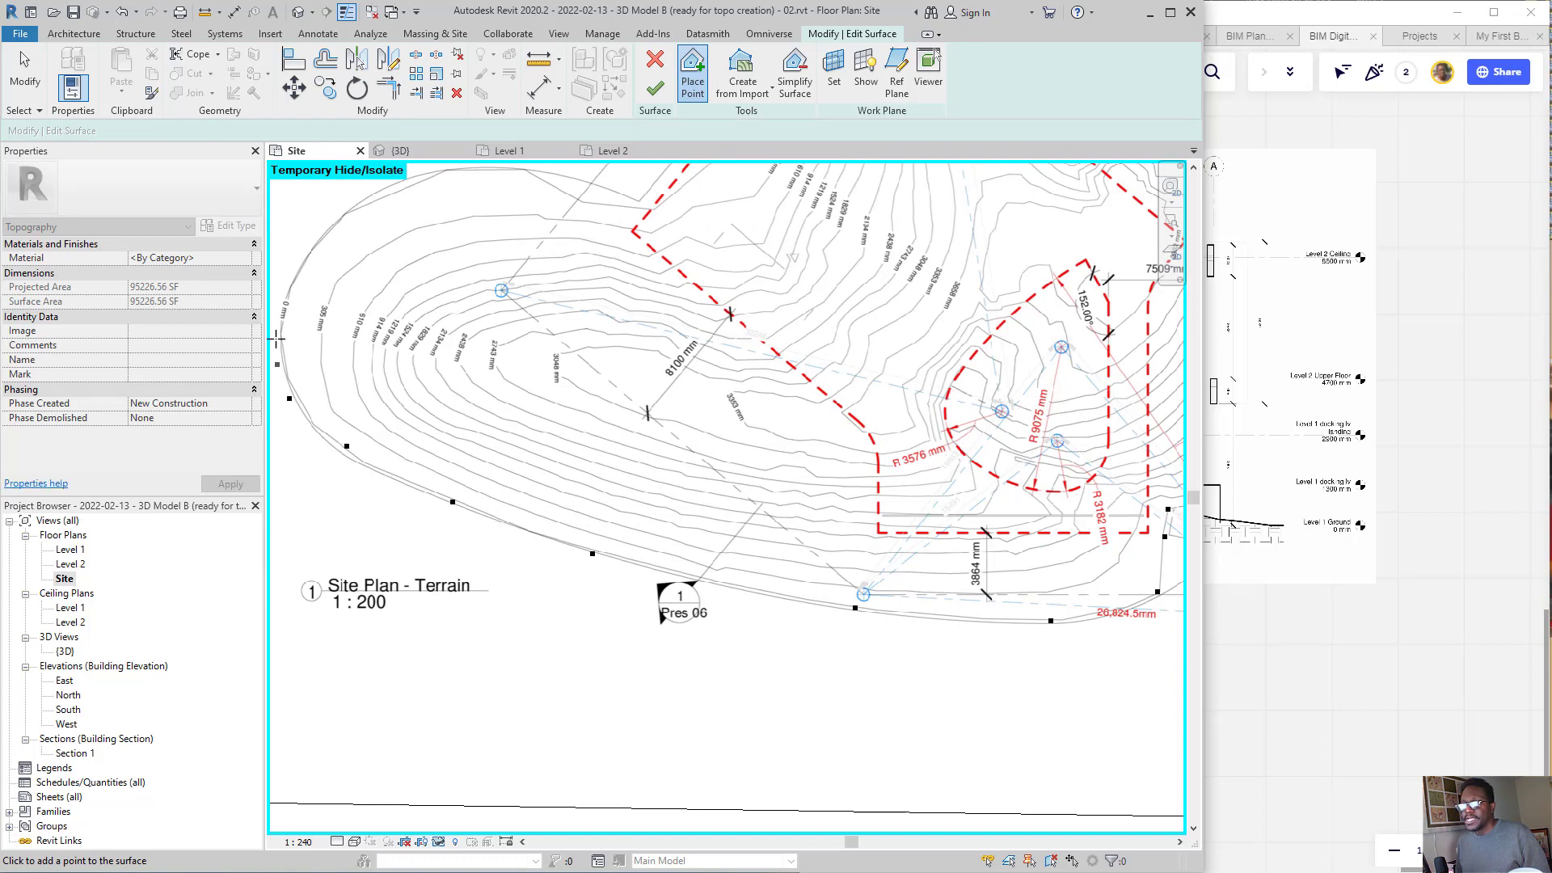
# - Continue the elevation 0.0 points around the rounded western end of the outer contour and onto its northern side
pyautogui.click(277, 327)
pyautogui.click(290, 279)
pyautogui.click(331, 230)
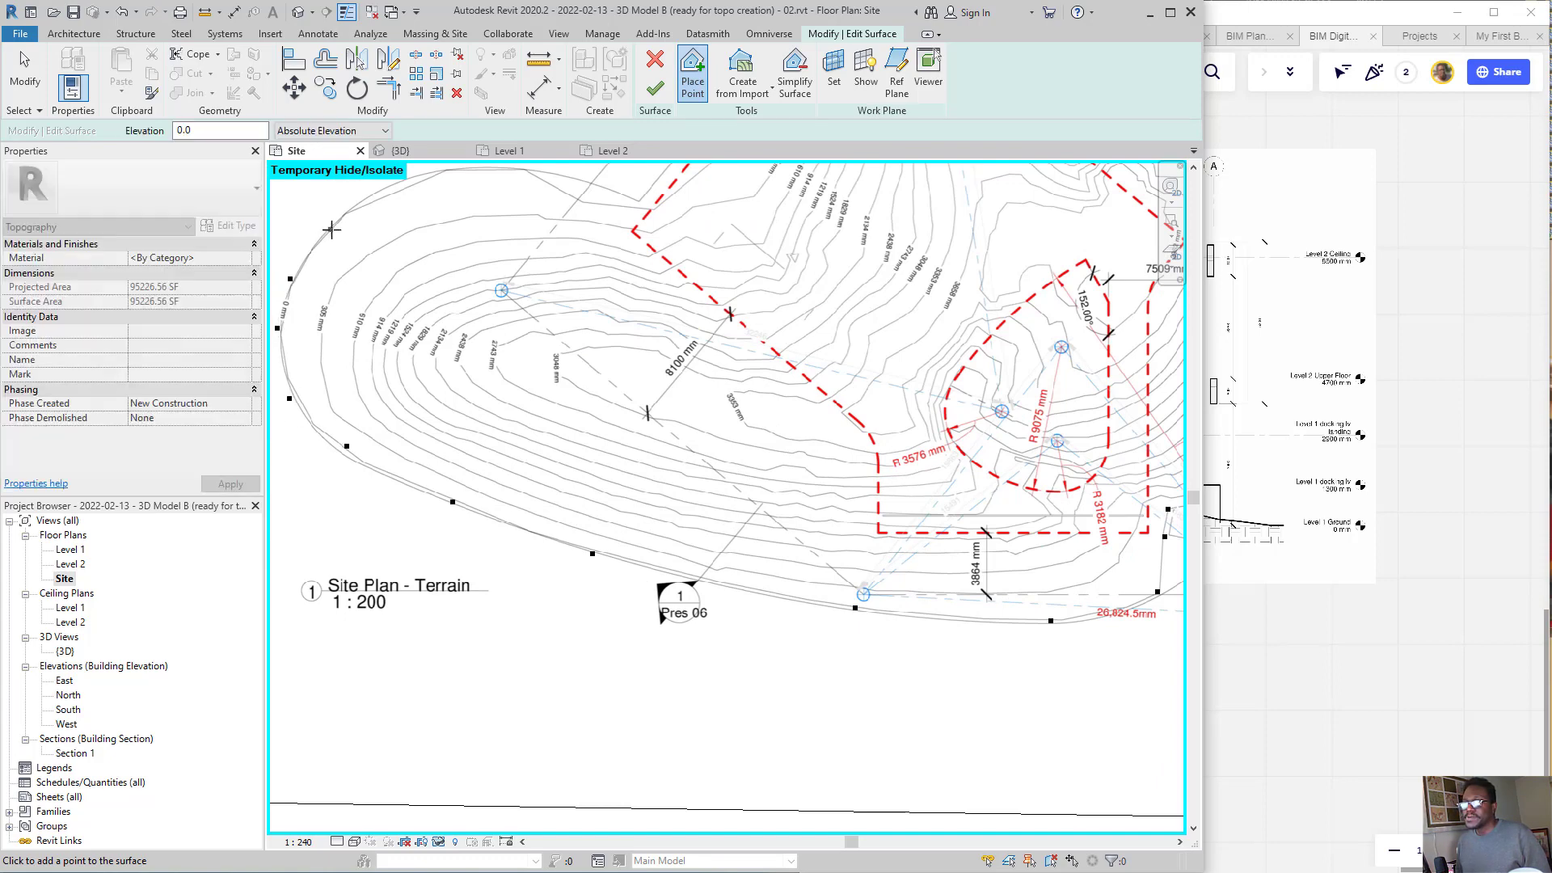
pyautogui.click(379, 197)
pyautogui.click(450, 169)
pyautogui.scroll(-3, 397, 401)
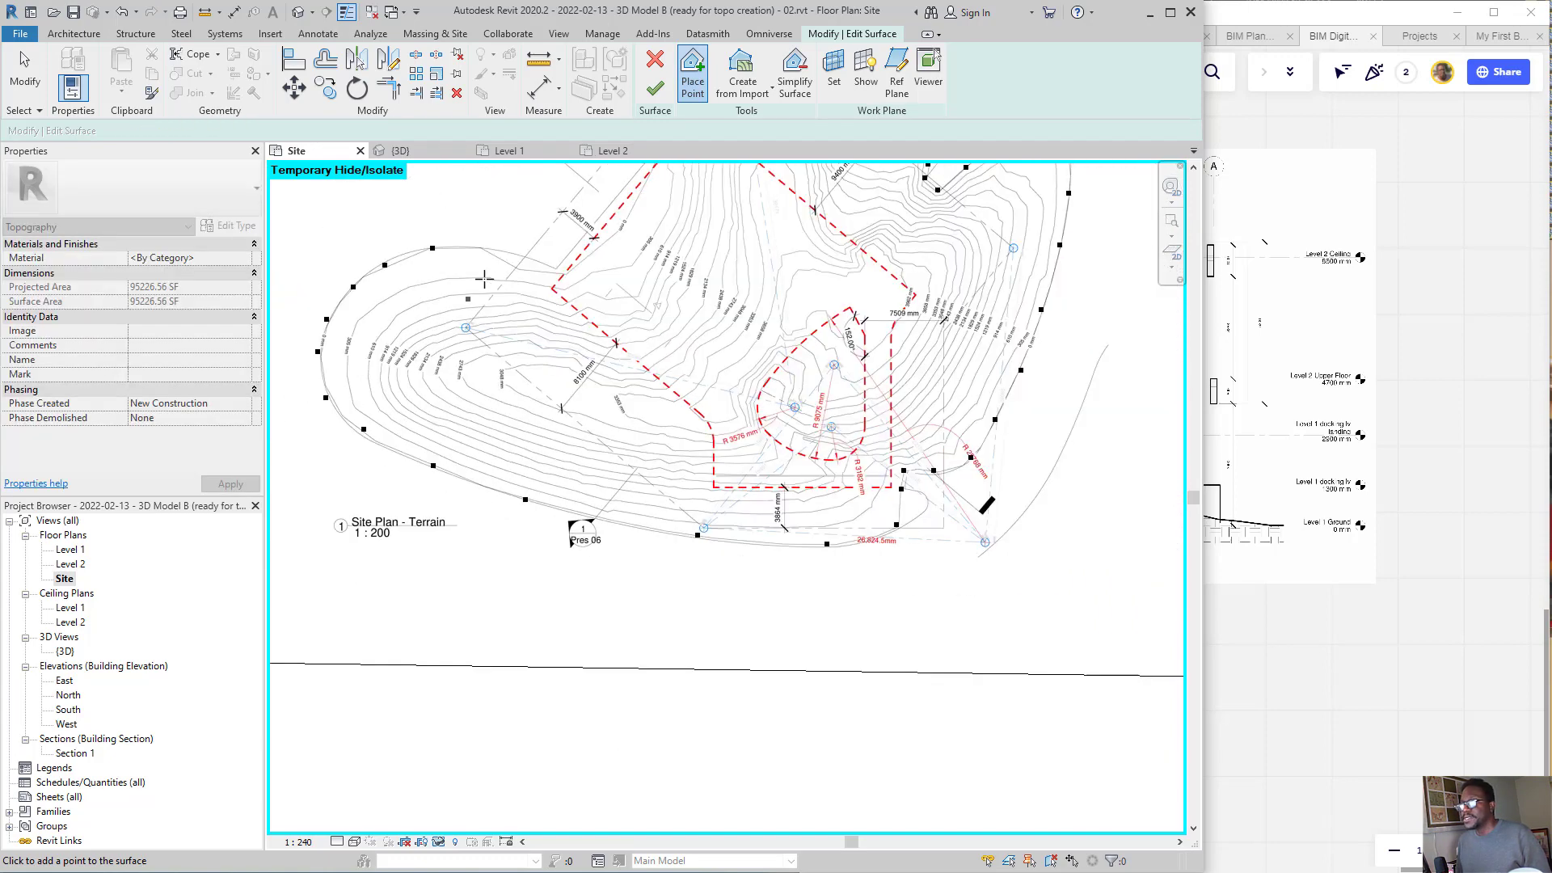
# - Extend the elevation 0.0 points along the northwestern contour into the bend beside the 3900 mm dimension
pyautogui.scroll(4, 490, 270)
pyautogui.click(471, 240)
pyautogui.click(571, 276)
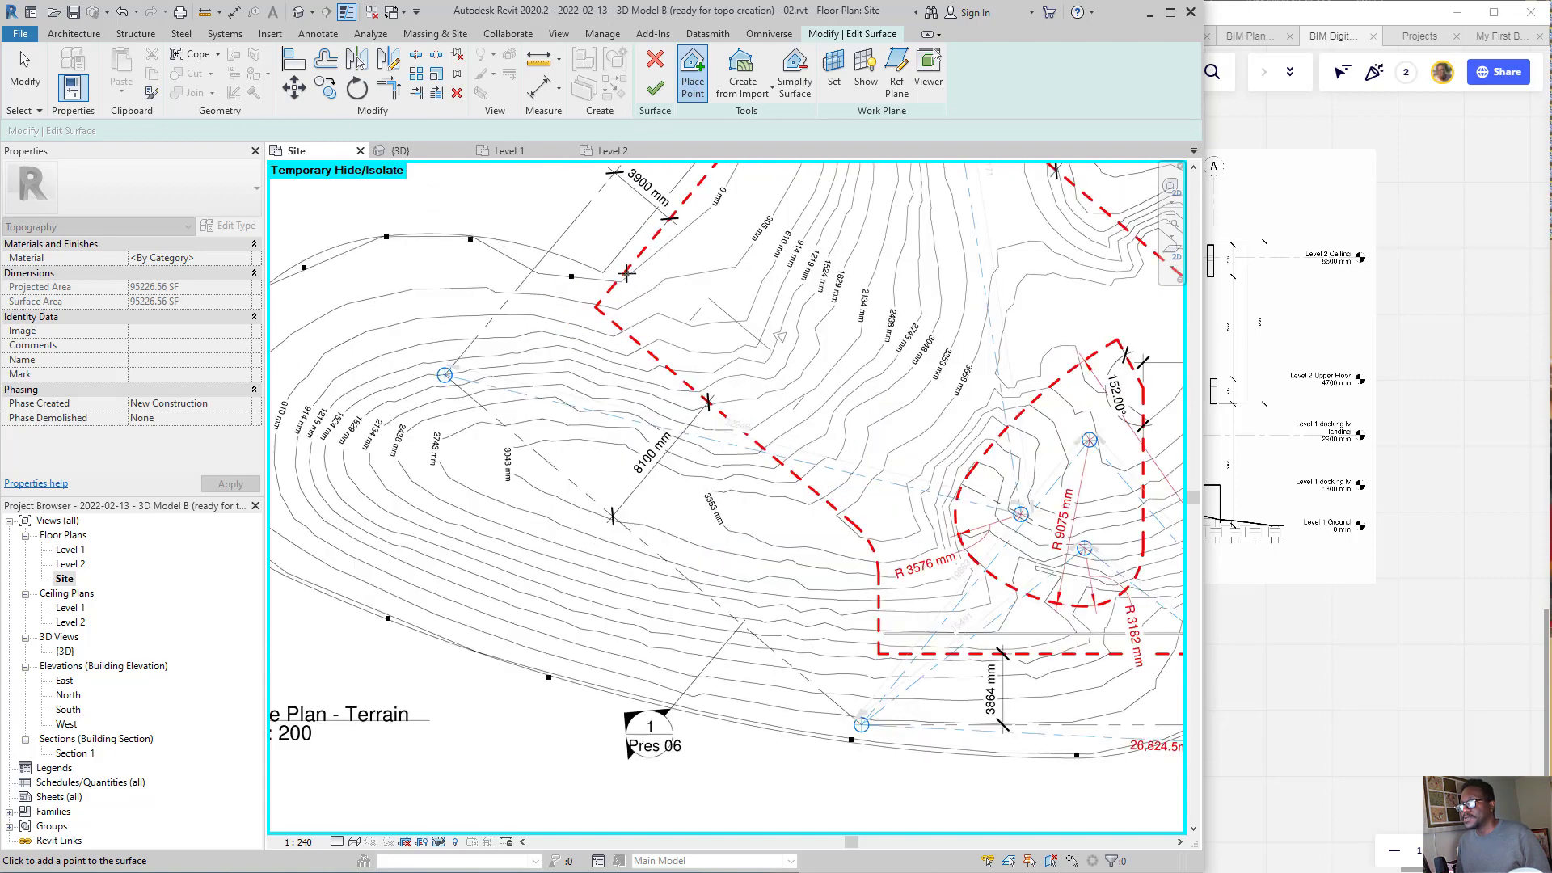
pyautogui.click(627, 273)
pyautogui.click(704, 215)
pyautogui.scroll(-3, 505, 627)
pyautogui.scroll(4, 655, 380)
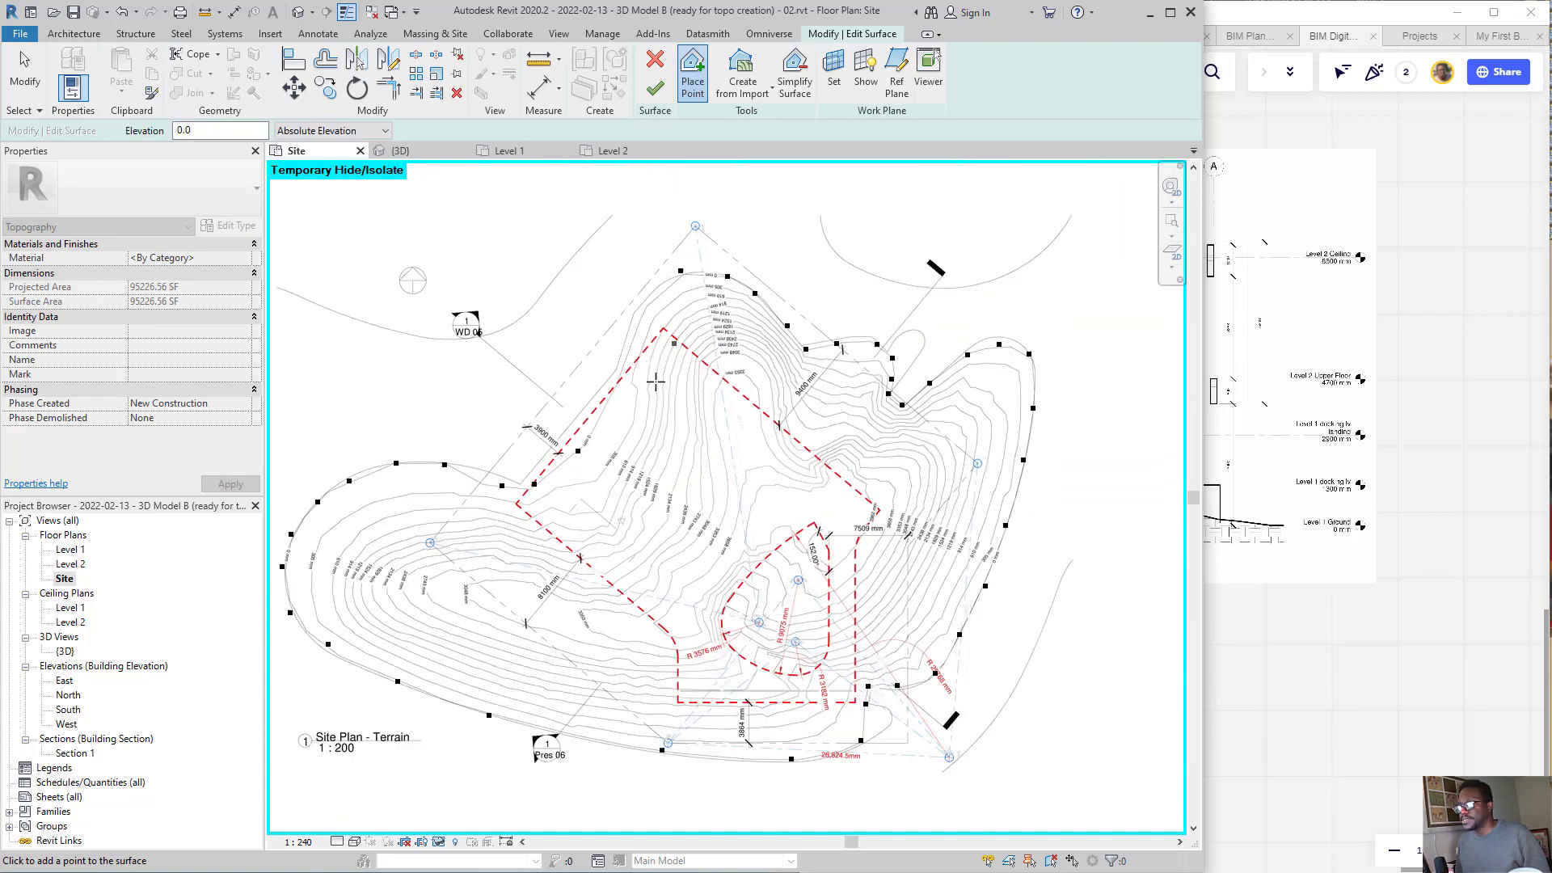
# - Close the 0 mm contour with elevation 0.0 points running up the northwestern slope to the northern tip
pyautogui.click(552, 406)
pyautogui.click(616, 254)
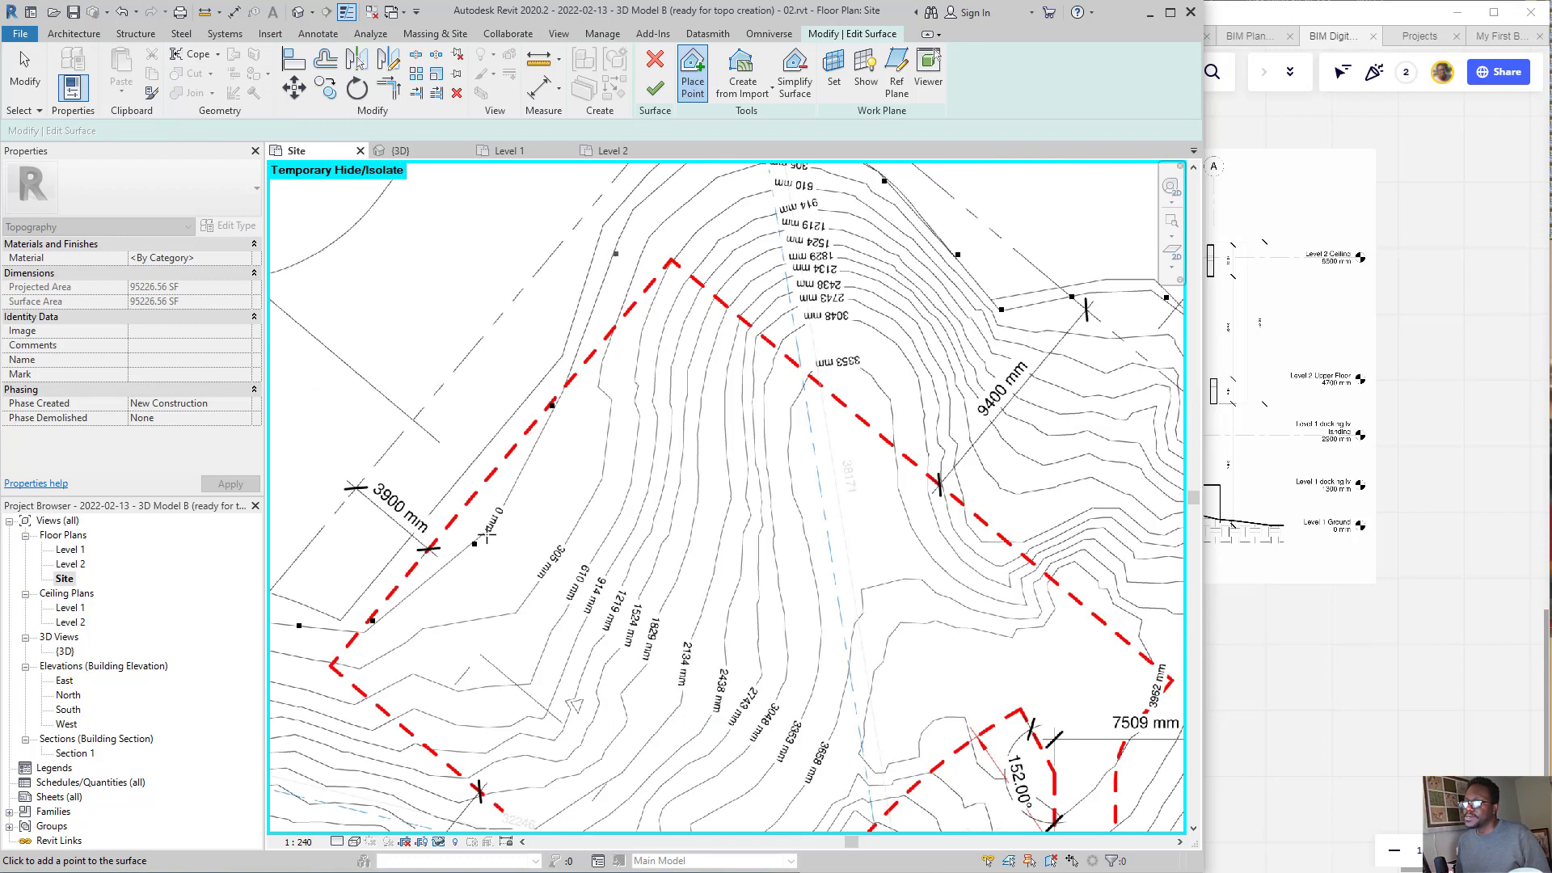
pyautogui.scroll(-3, 486, 535)
pyautogui.scroll(4, 593, 327)
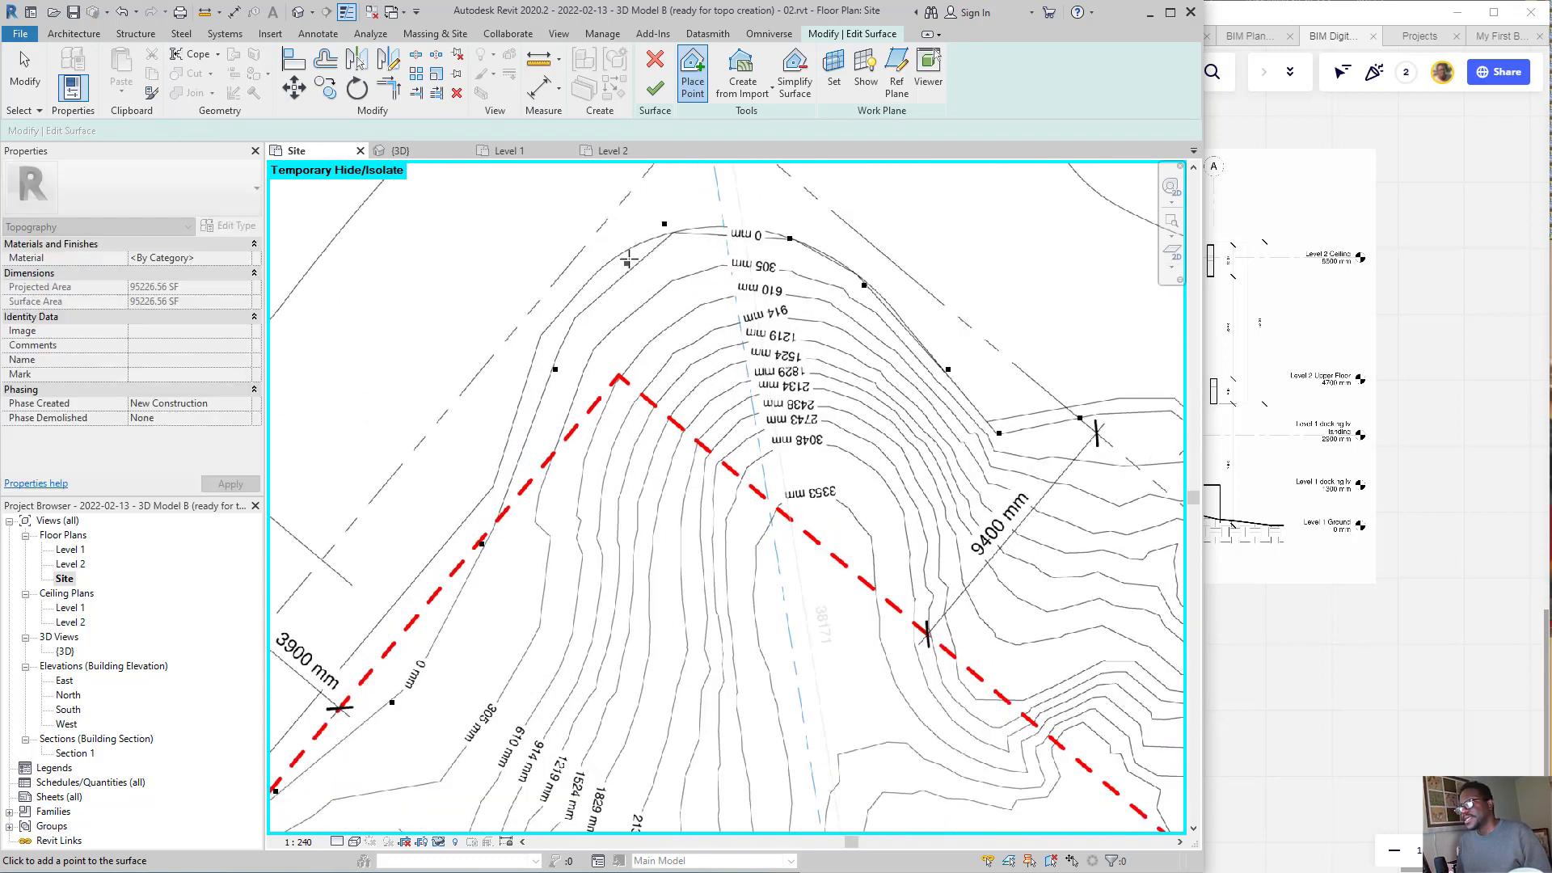
pyautogui.click(603, 287)
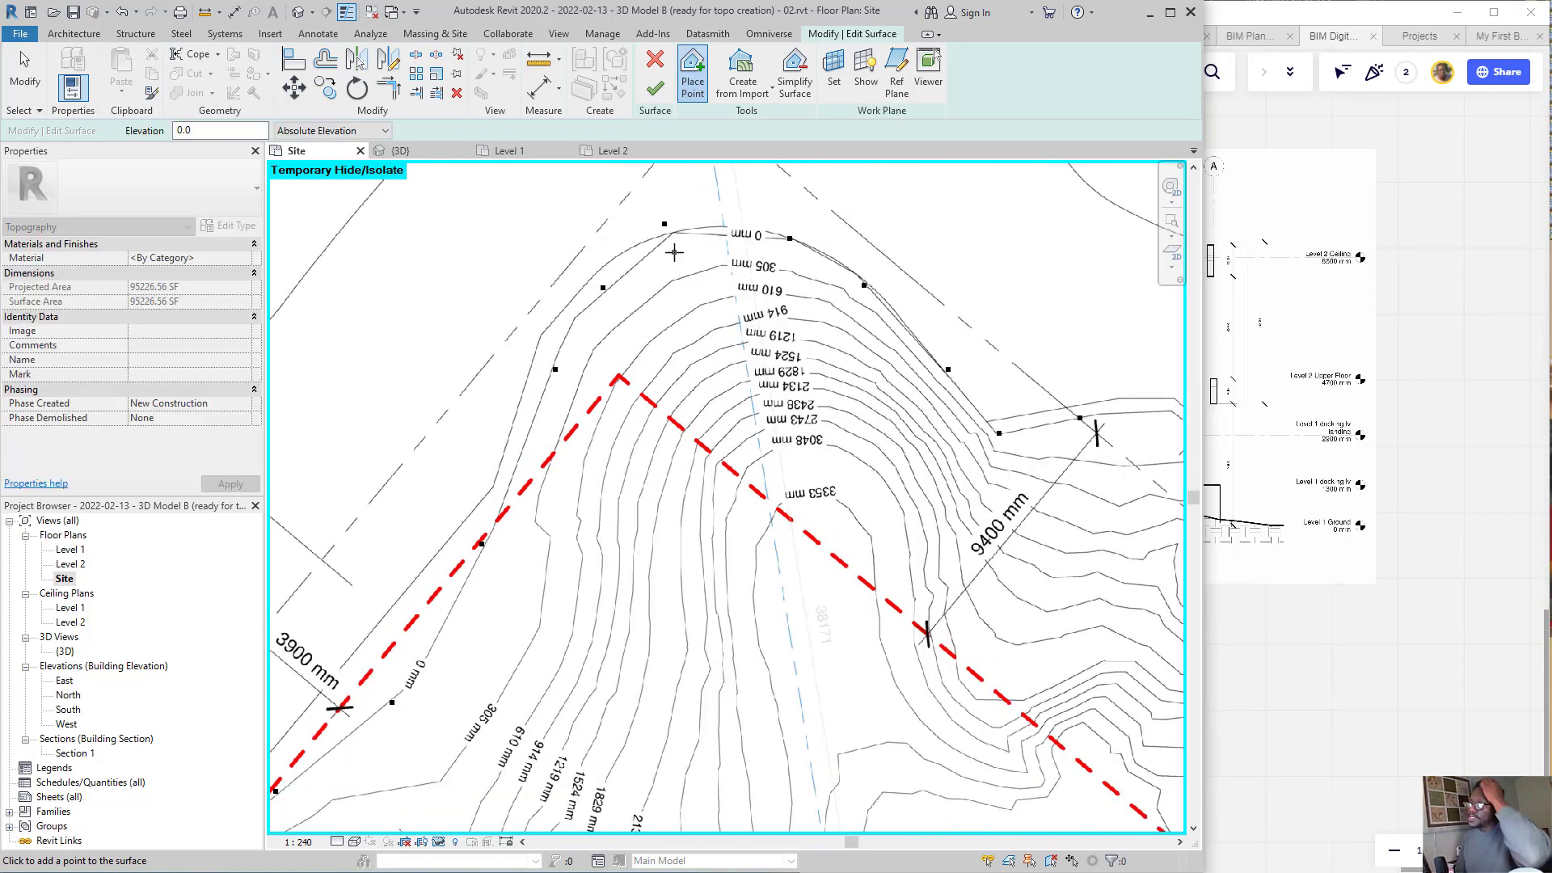
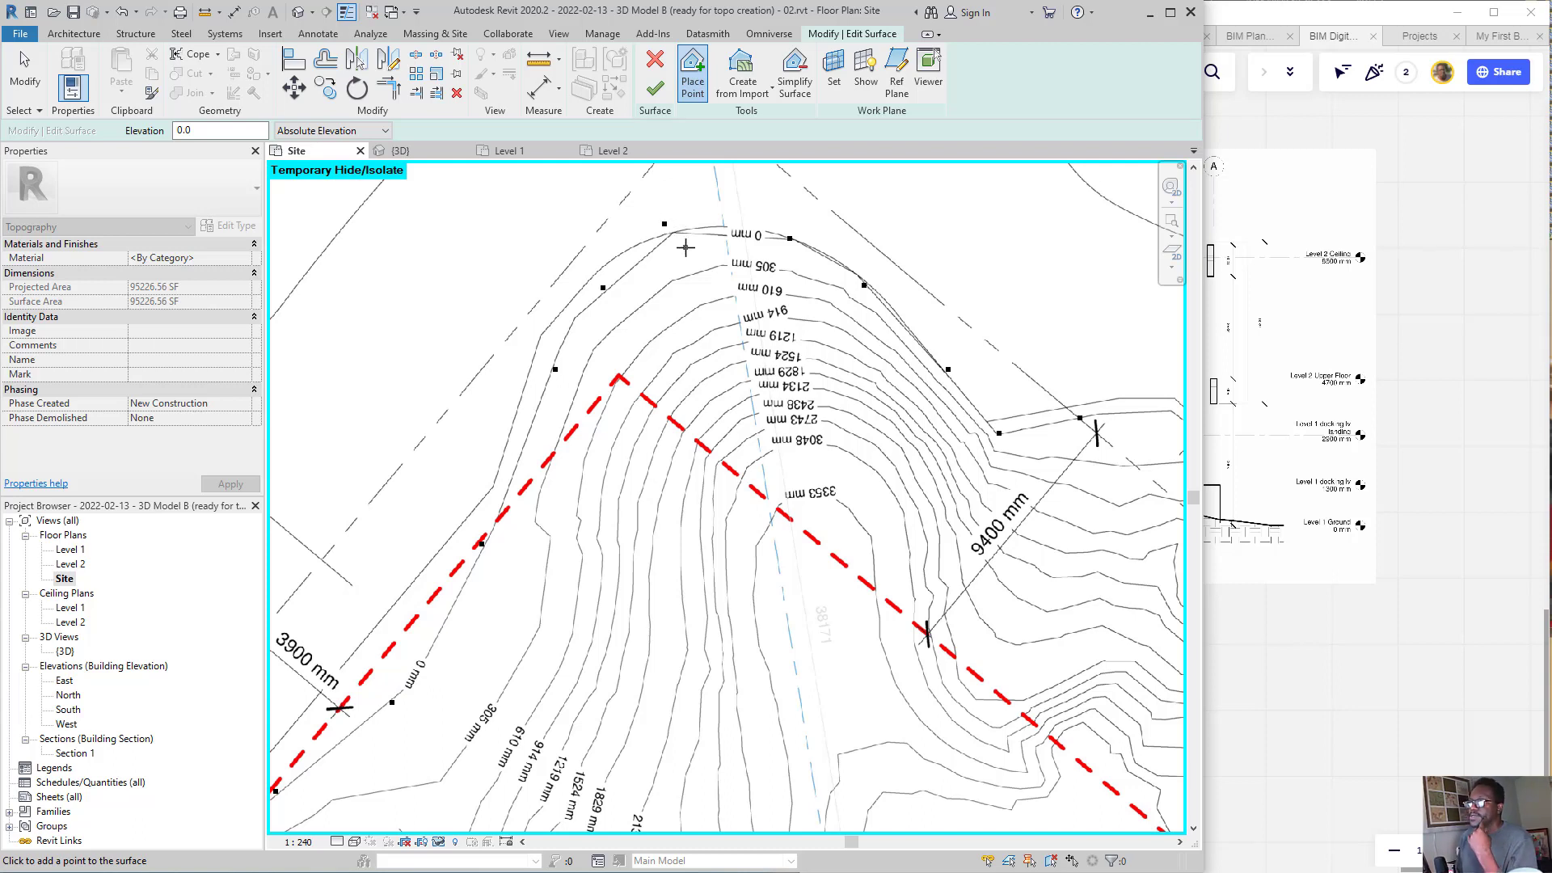
# - Set the point elevation to 305.0 and place points along the 305 mm contour from its northern label down the northeastern slope
pyautogui.doubleClick(216, 132)
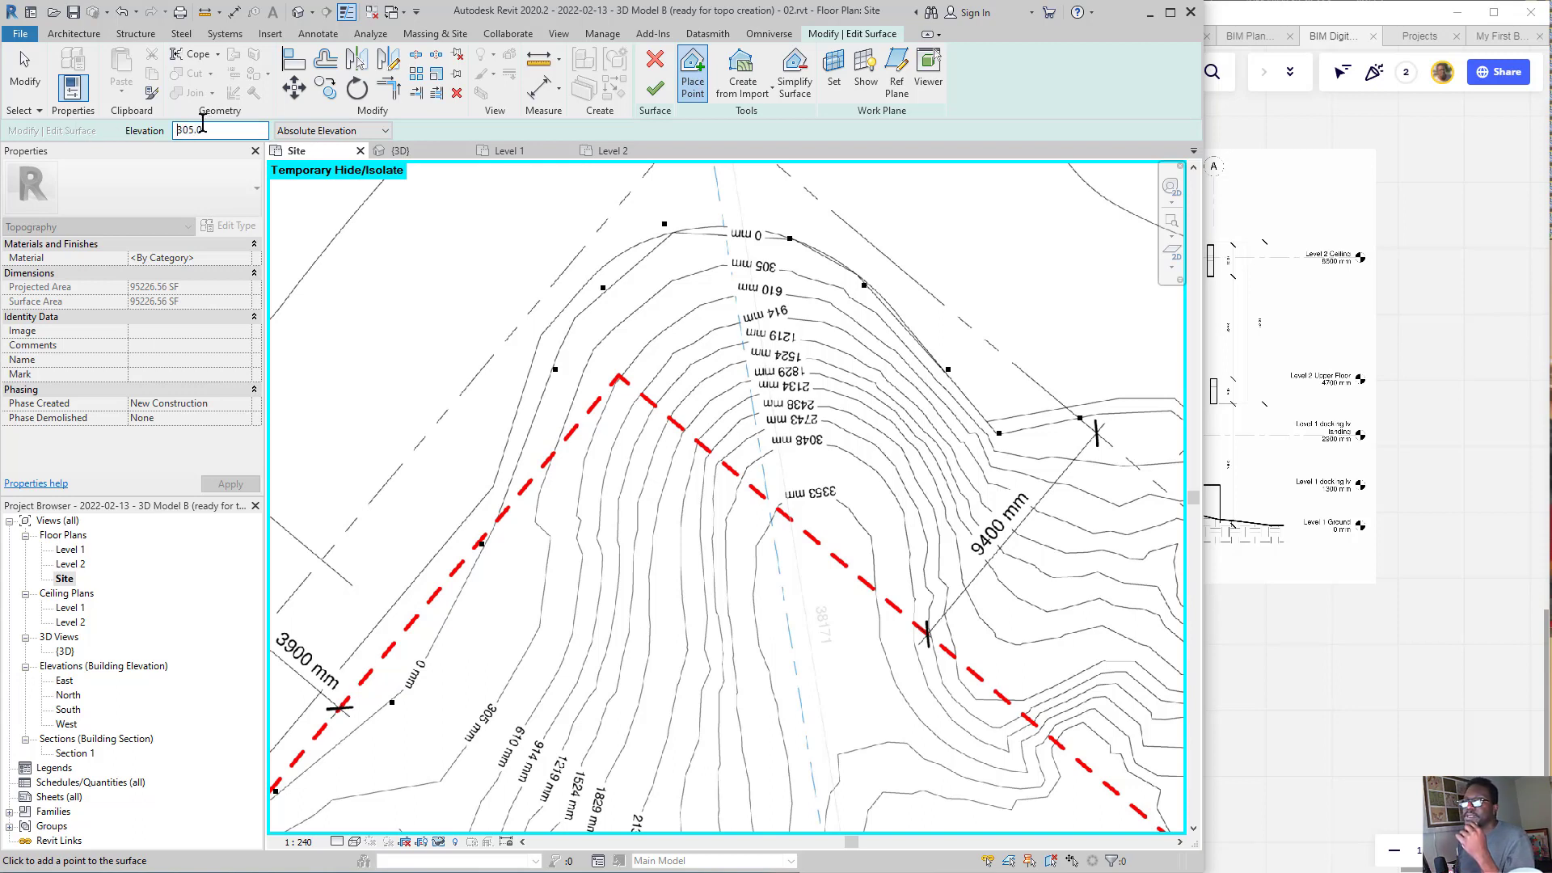
pyautogui.click(843, 288)
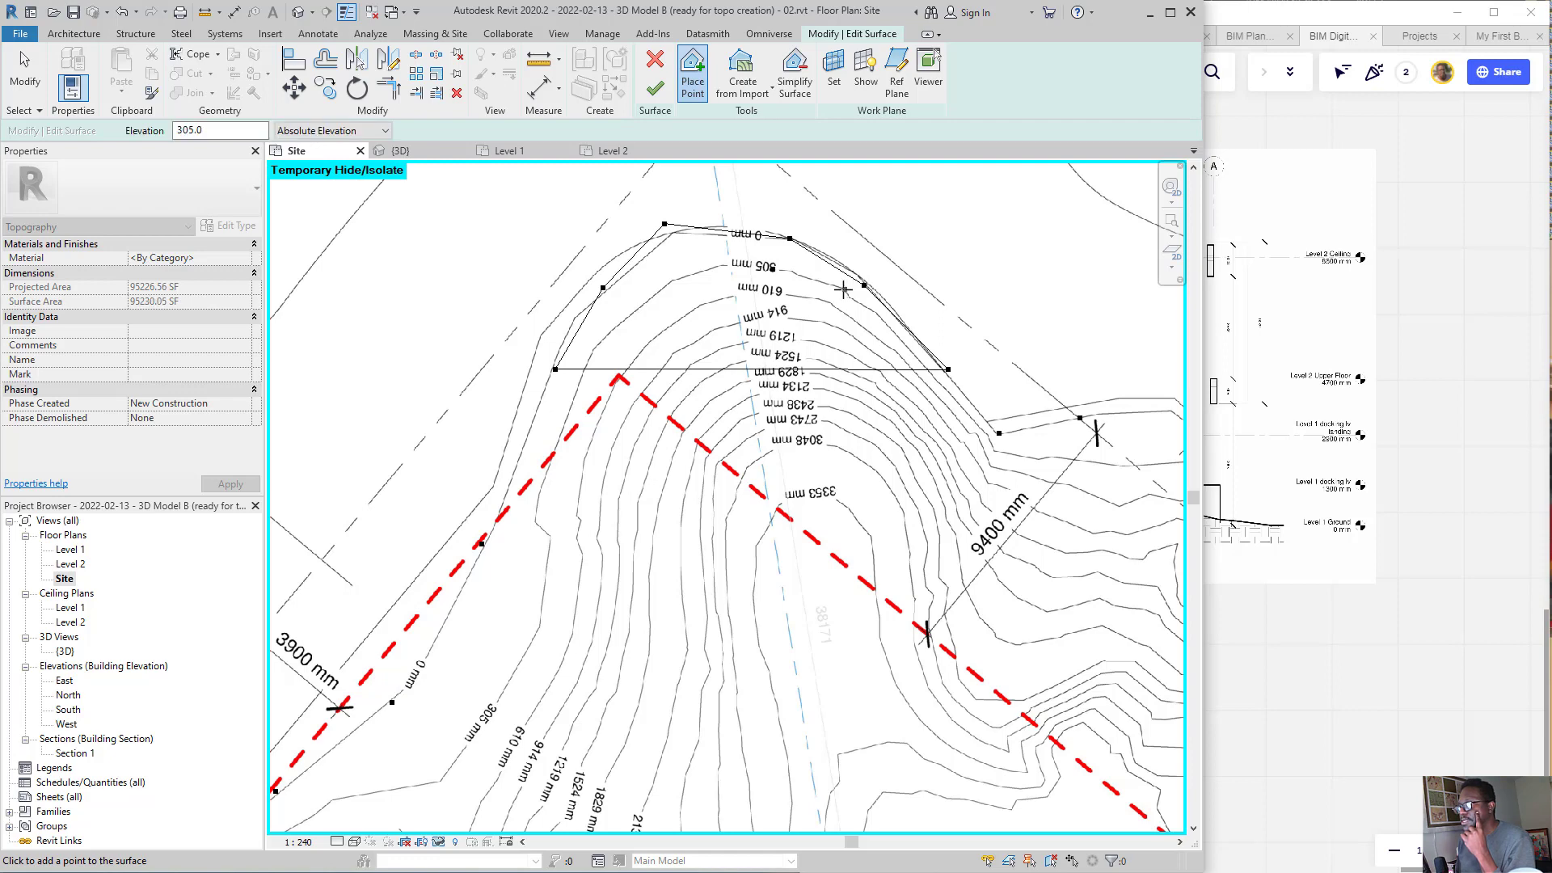
pyautogui.click(893, 332)
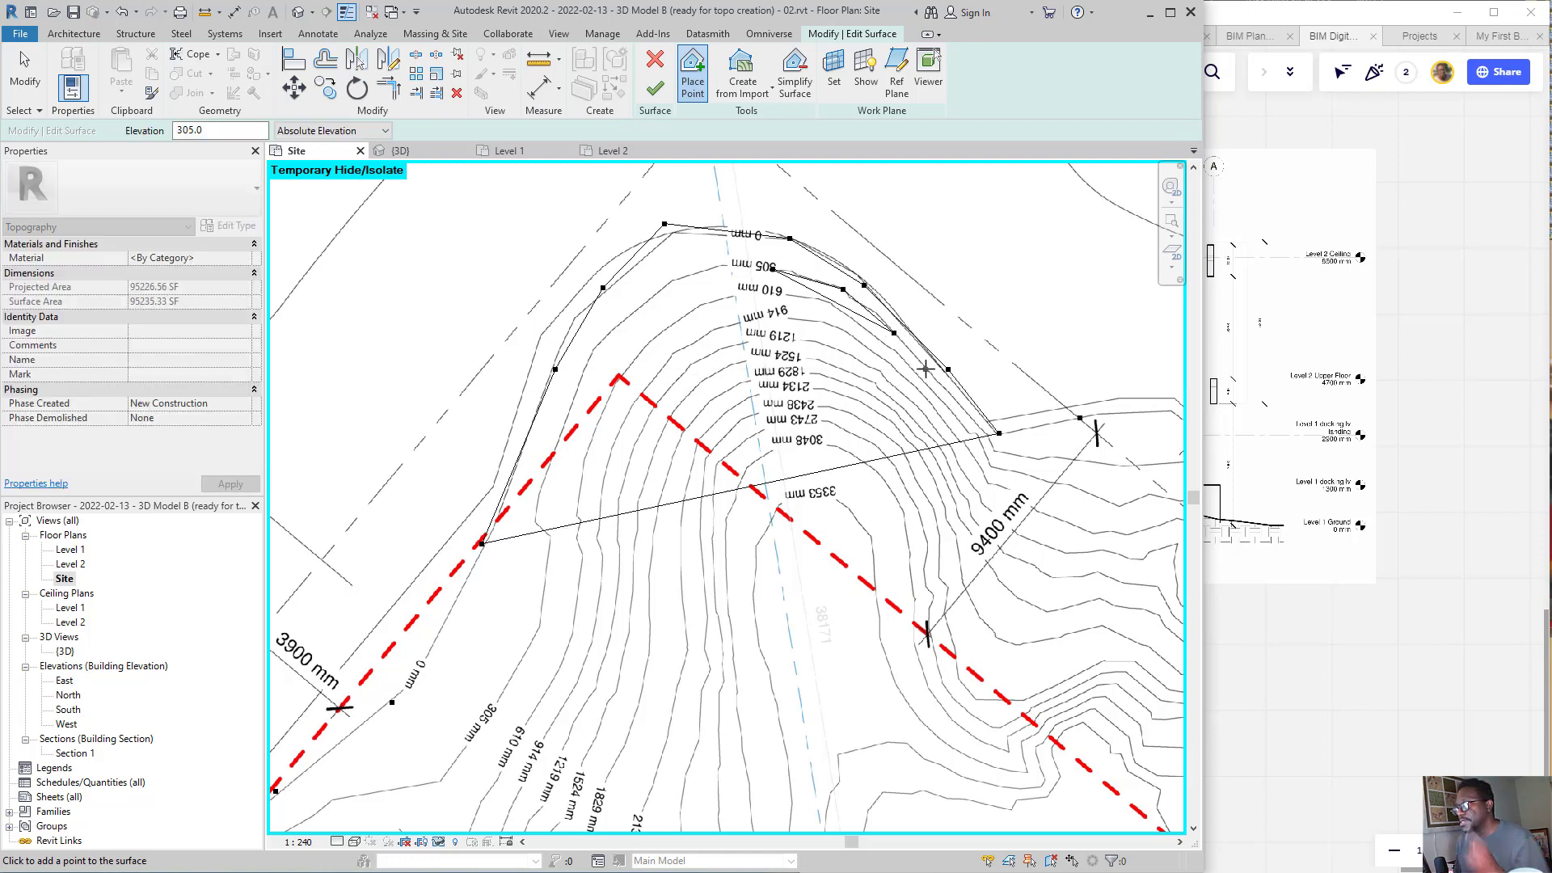
pyautogui.click(926, 368)
pyautogui.click(969, 418)
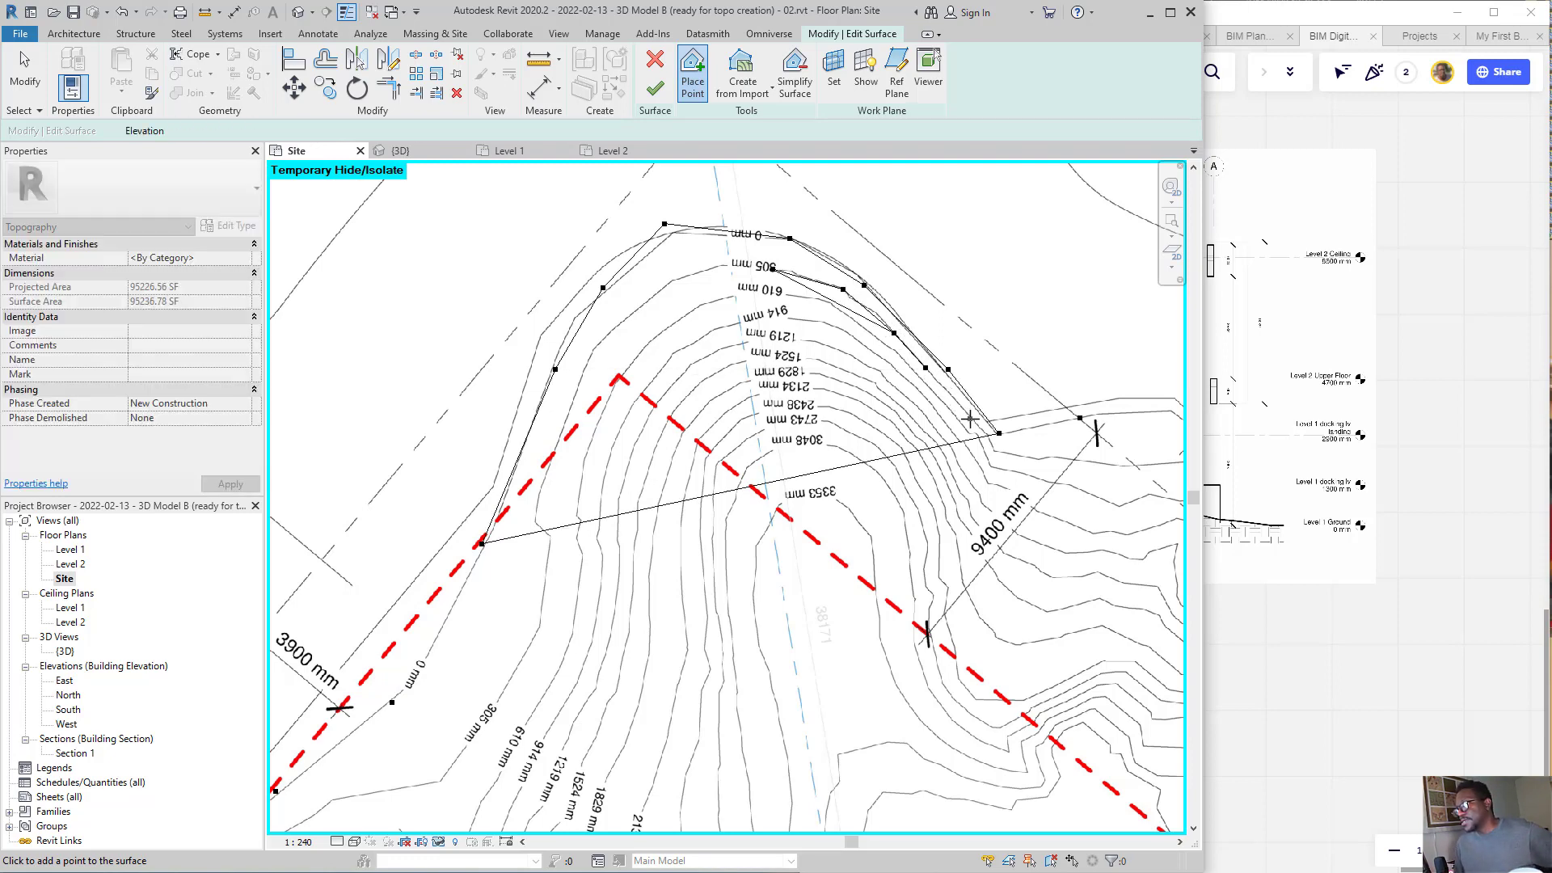
pyautogui.click(1012, 452)
# - Continue the elevation 305.0 points eastward along the 305 mm contour past the 9400 mm dimension to the edge of the northeastern notch
pyautogui.scroll(-3, 546, 337)
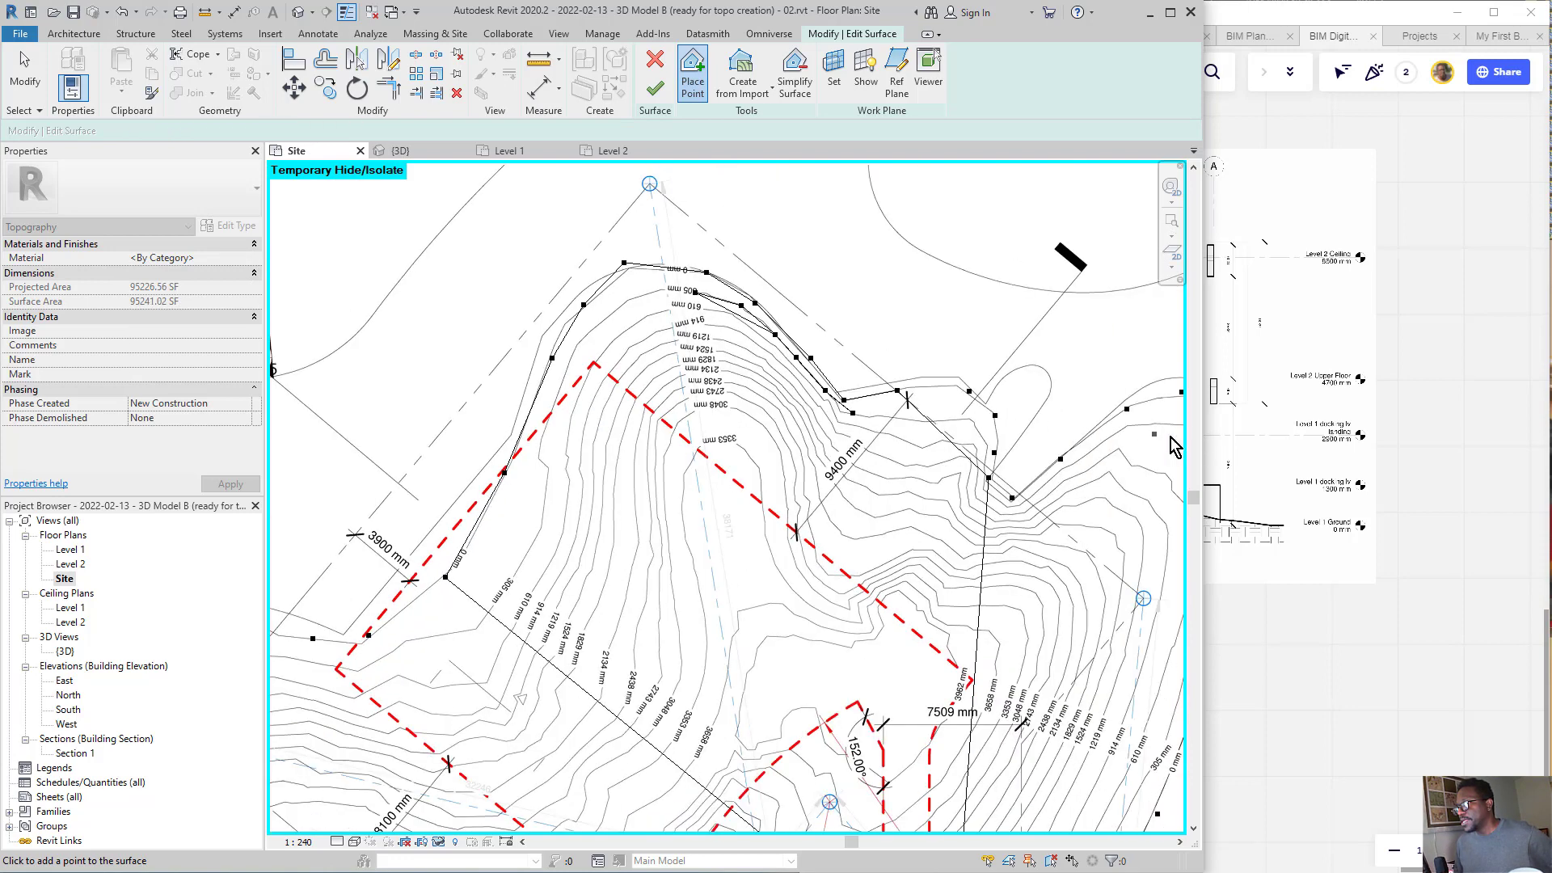
pyautogui.scroll(4, 1166, 442)
pyautogui.click(658, 399)
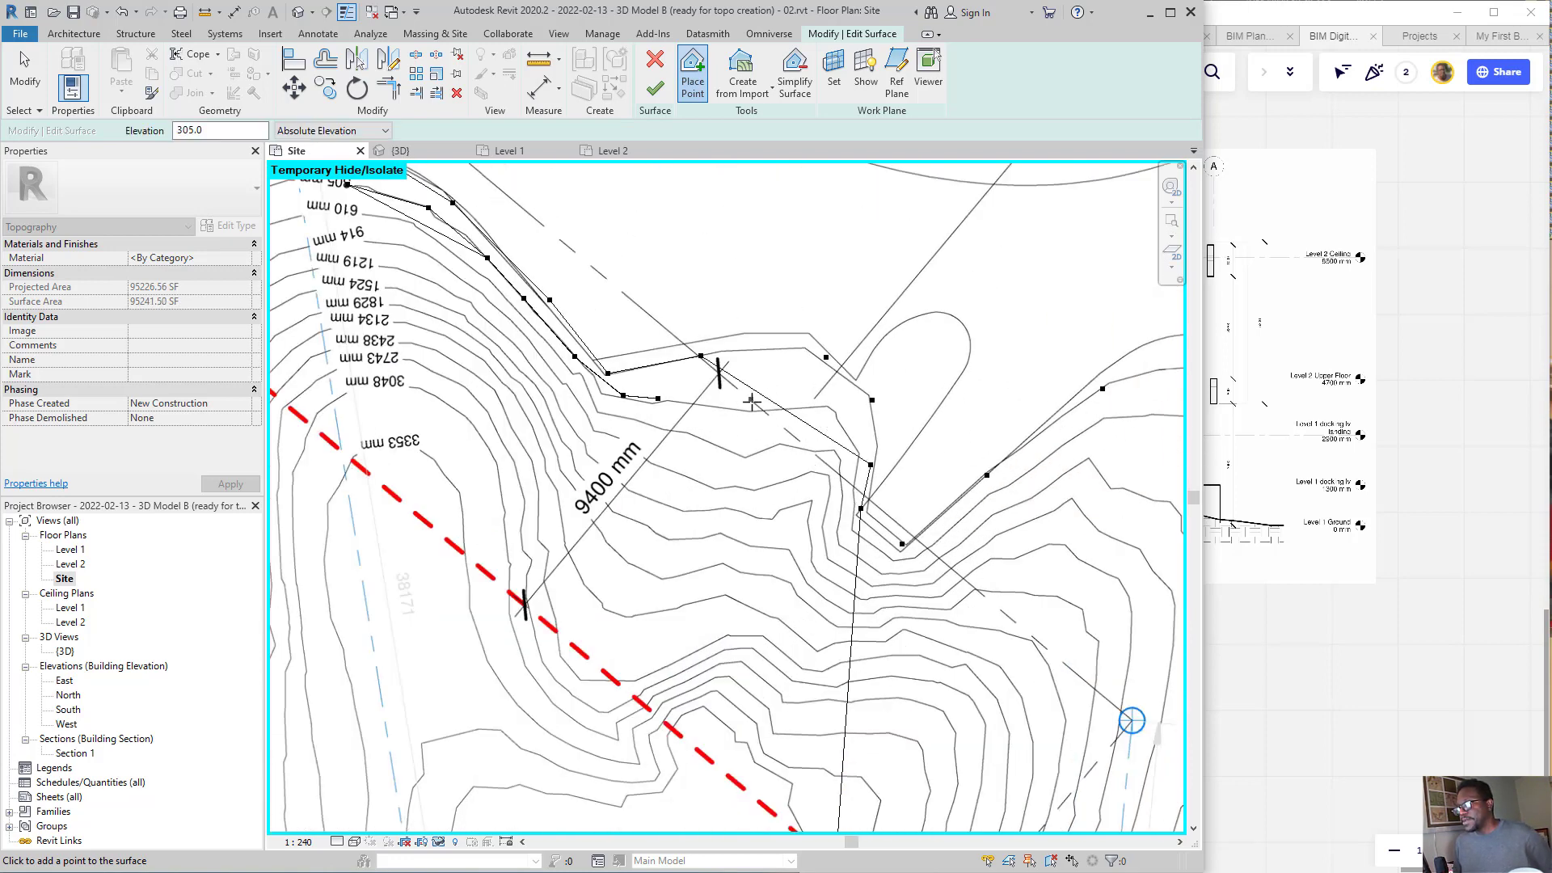
pyautogui.click(752, 405)
pyautogui.click(851, 449)
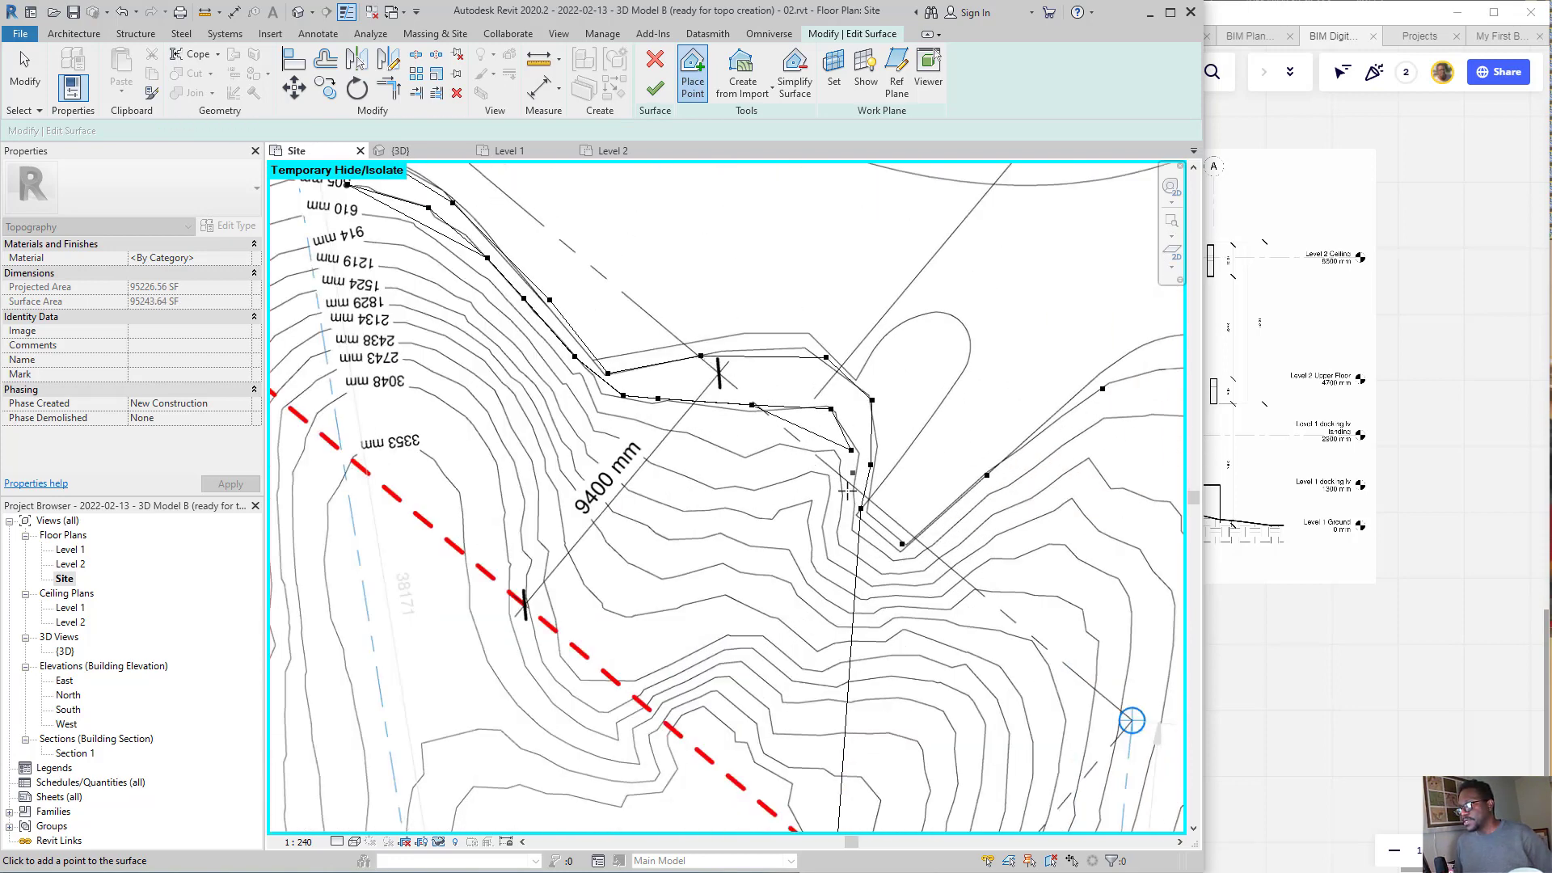
pyautogui.click(848, 505)
pyautogui.scroll(3, 850, 509)
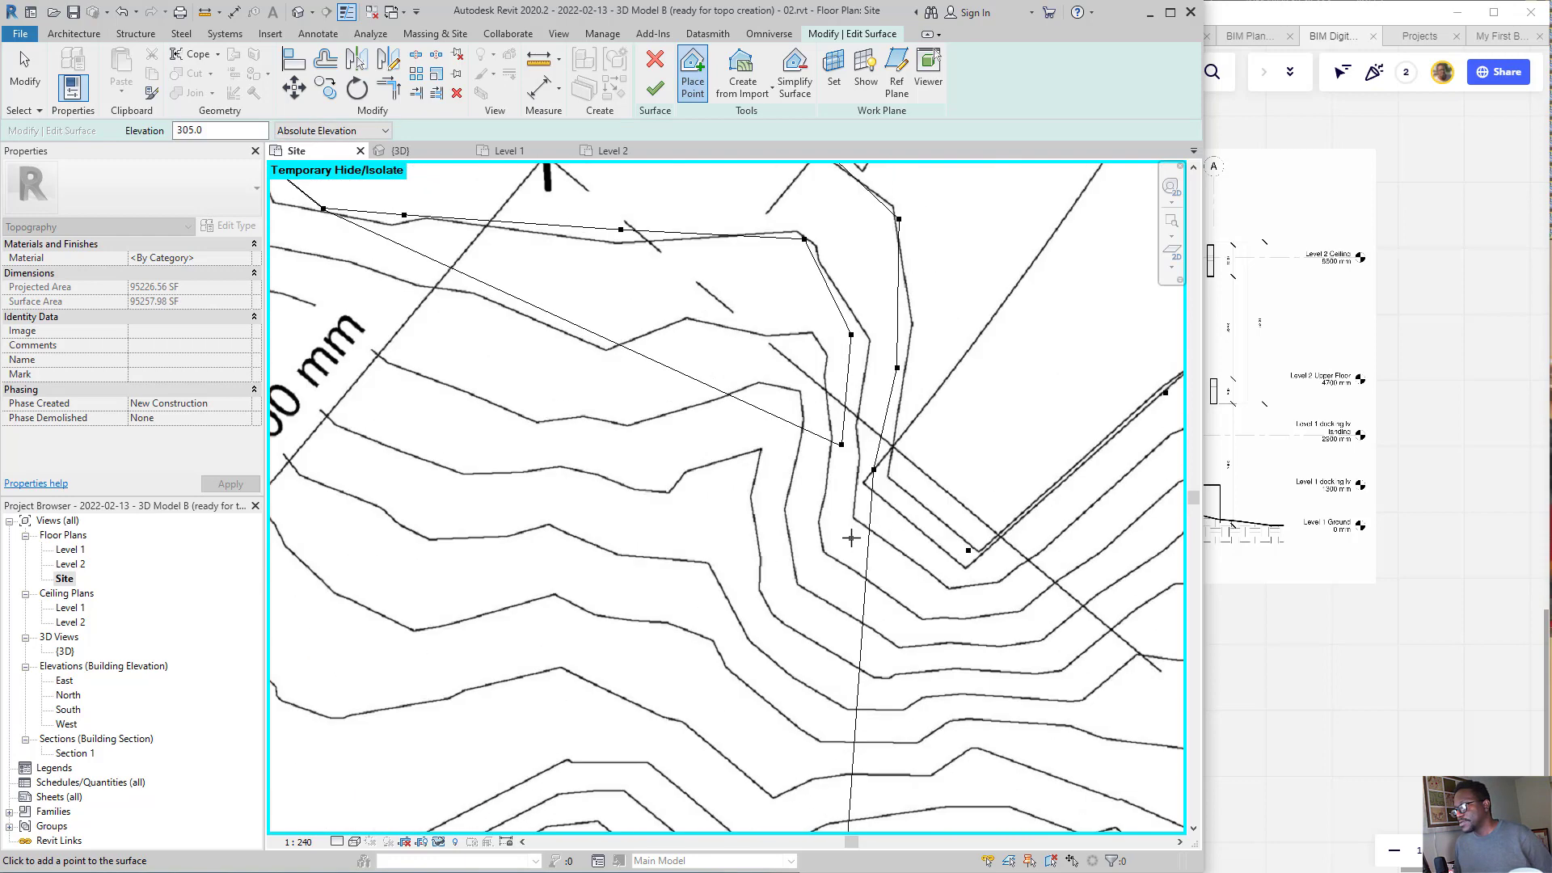
pyautogui.hotkey('ctrl', 'z')
pyautogui.scroll(-3, 851, 514)
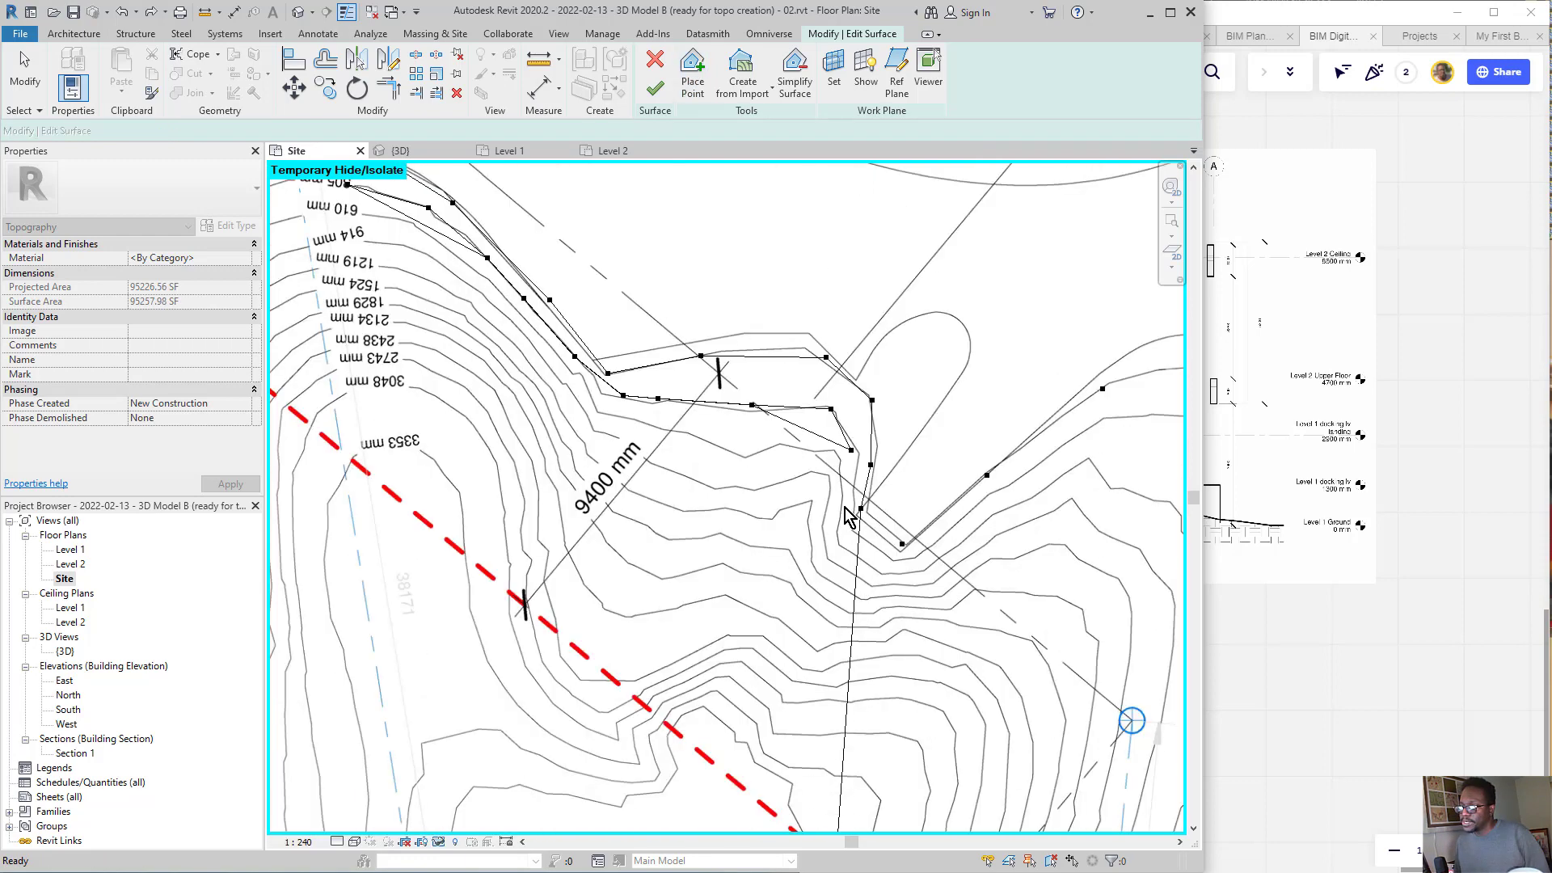
# - Place elevation 305.0 points down into and around the V-shaped northeastern notch of the 305 mm contour
pyautogui.scroll(1, 834, 550)
pyautogui.scroll(1, 833, 550)
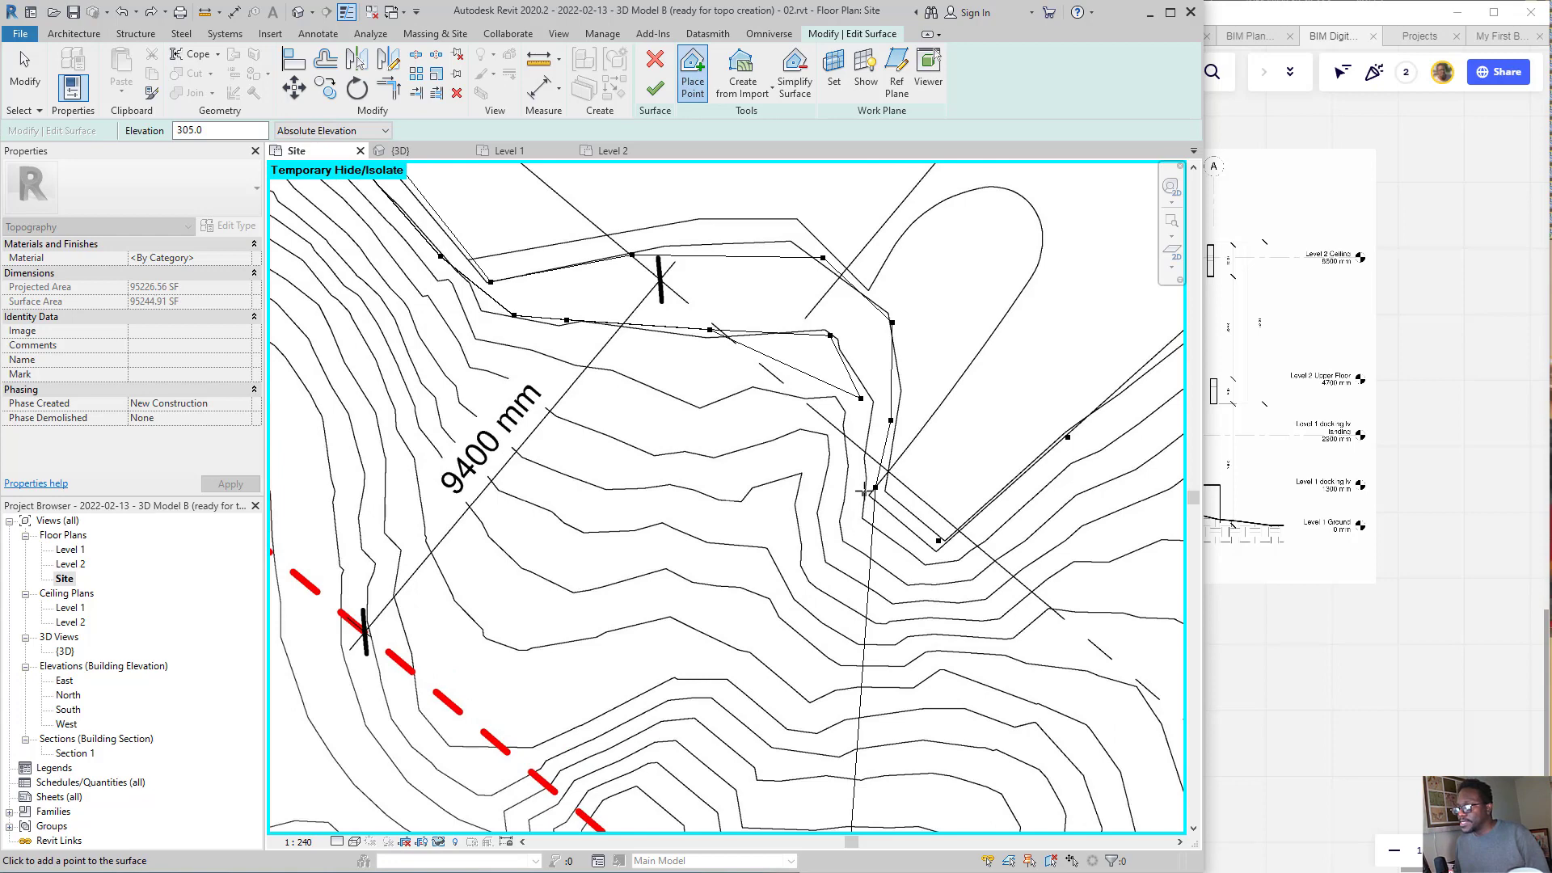
pyautogui.click(855, 516)
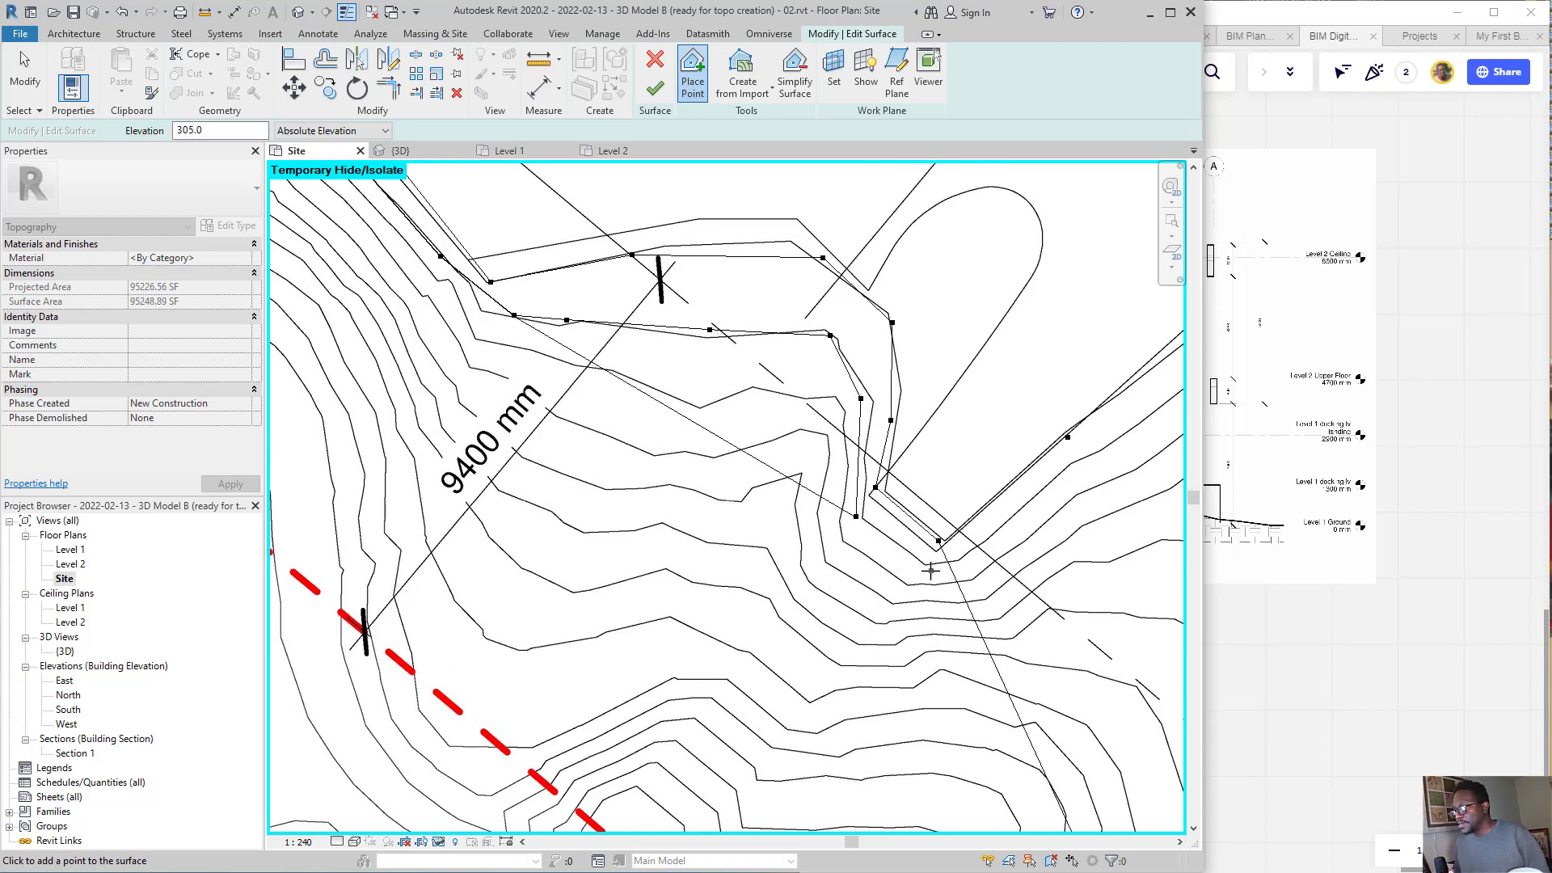
pyautogui.click(927, 569)
pyautogui.click(1000, 531)
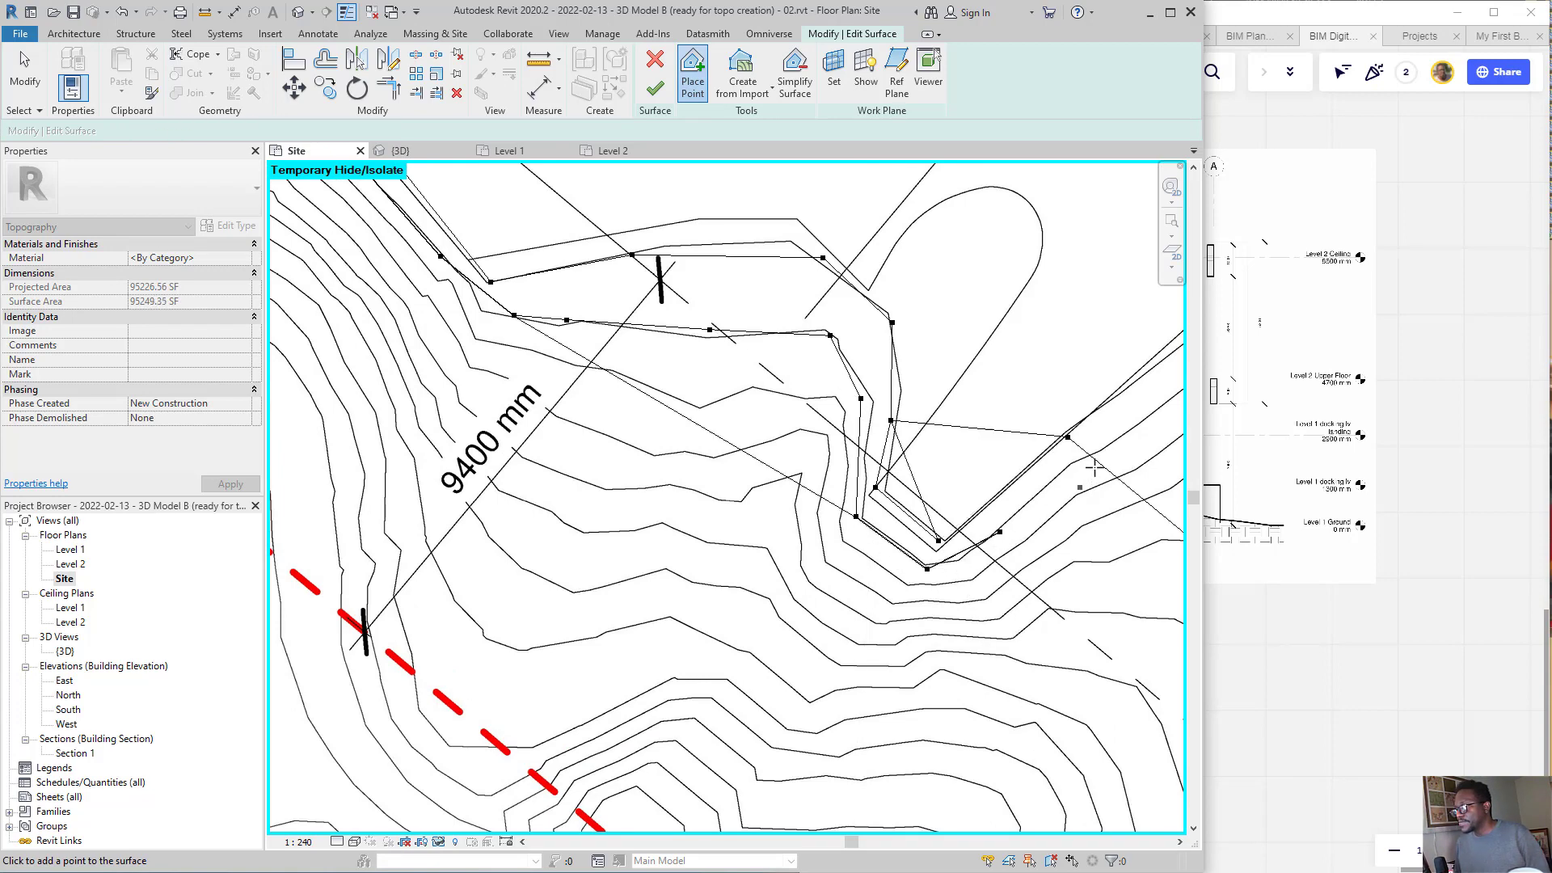
# - Extend the elevation 305.0 points around the rounded northeastern lobe of the 305 mm contour and onto its eastern side
pyautogui.scroll(-4, 653, 530)
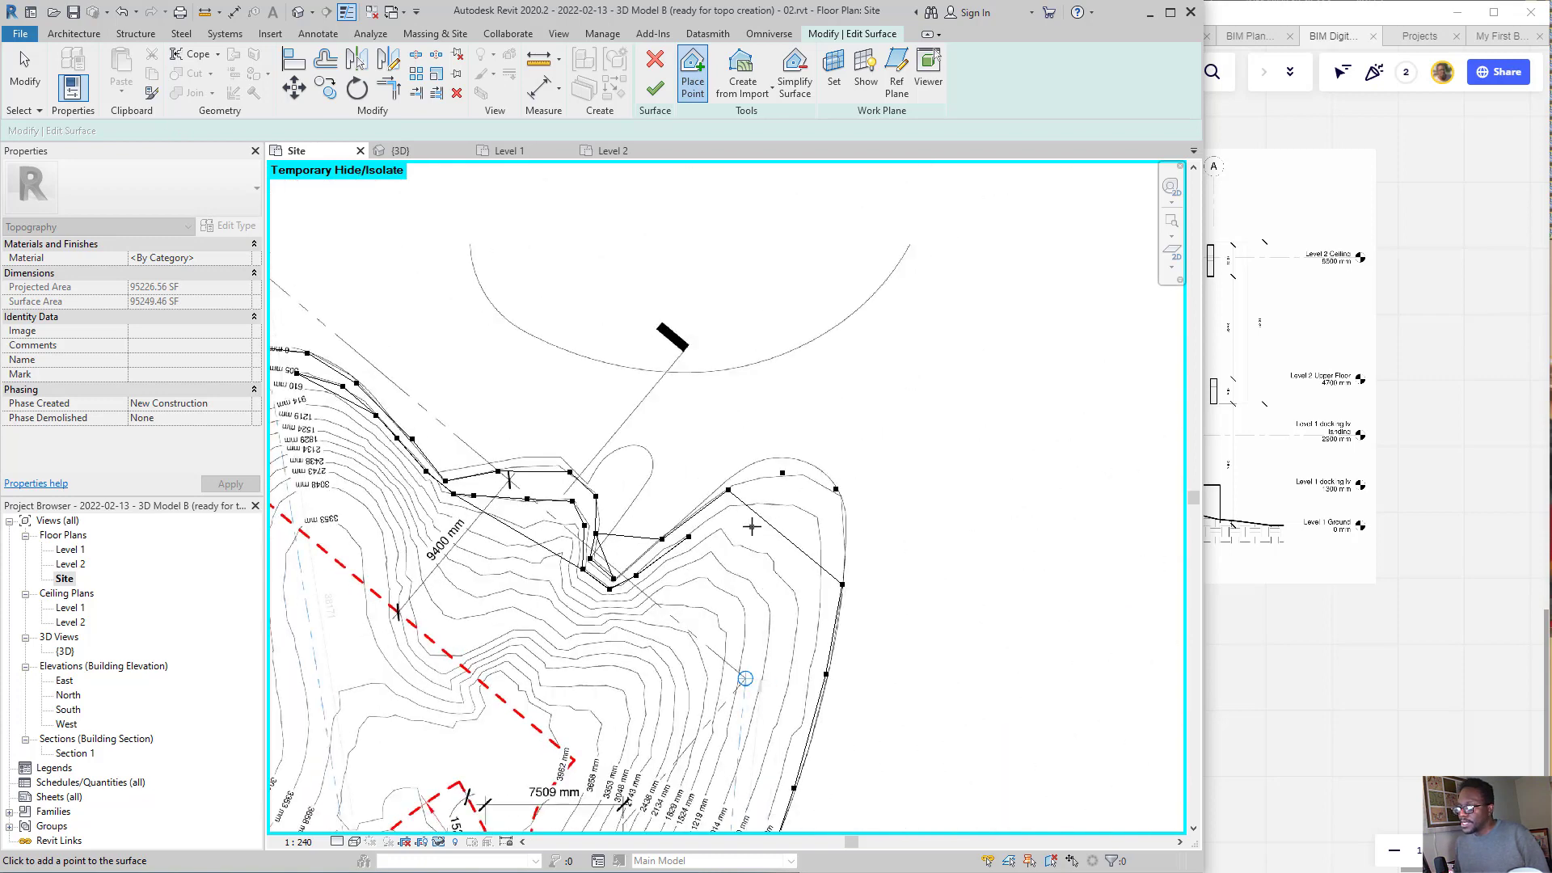
pyautogui.click(735, 514)
pyautogui.click(810, 517)
pyautogui.click(814, 650)
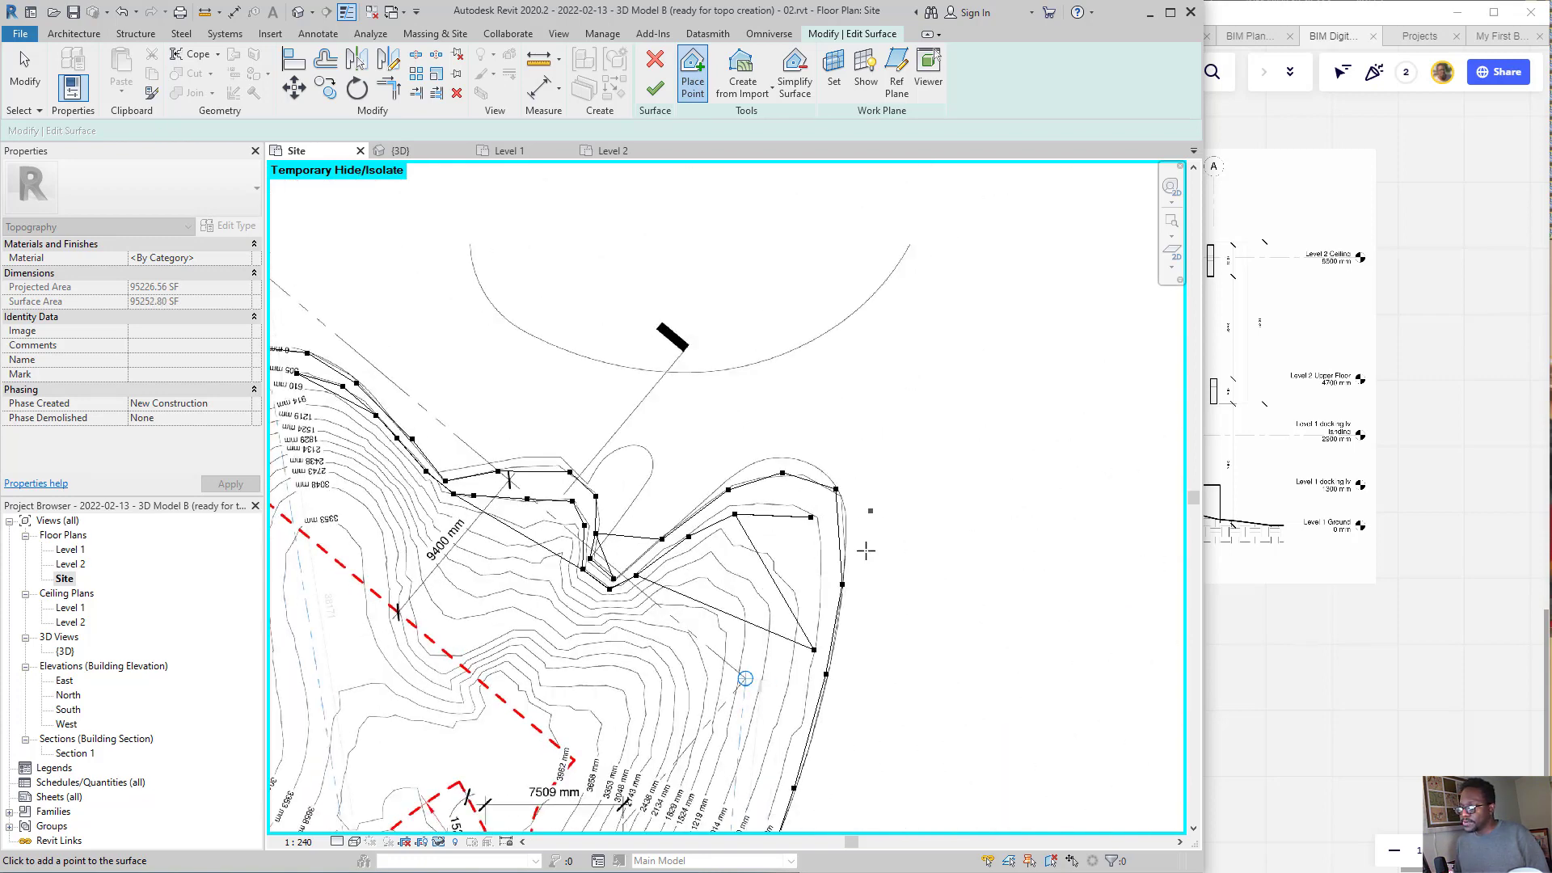
# - Continue the elevation 305.0 points down the eastern slope past the contour's 305 mm label to the R 25768 mm dimension
pyautogui.moveTo(763, 761); pyautogui.dragTo(821, 390, button='middle')
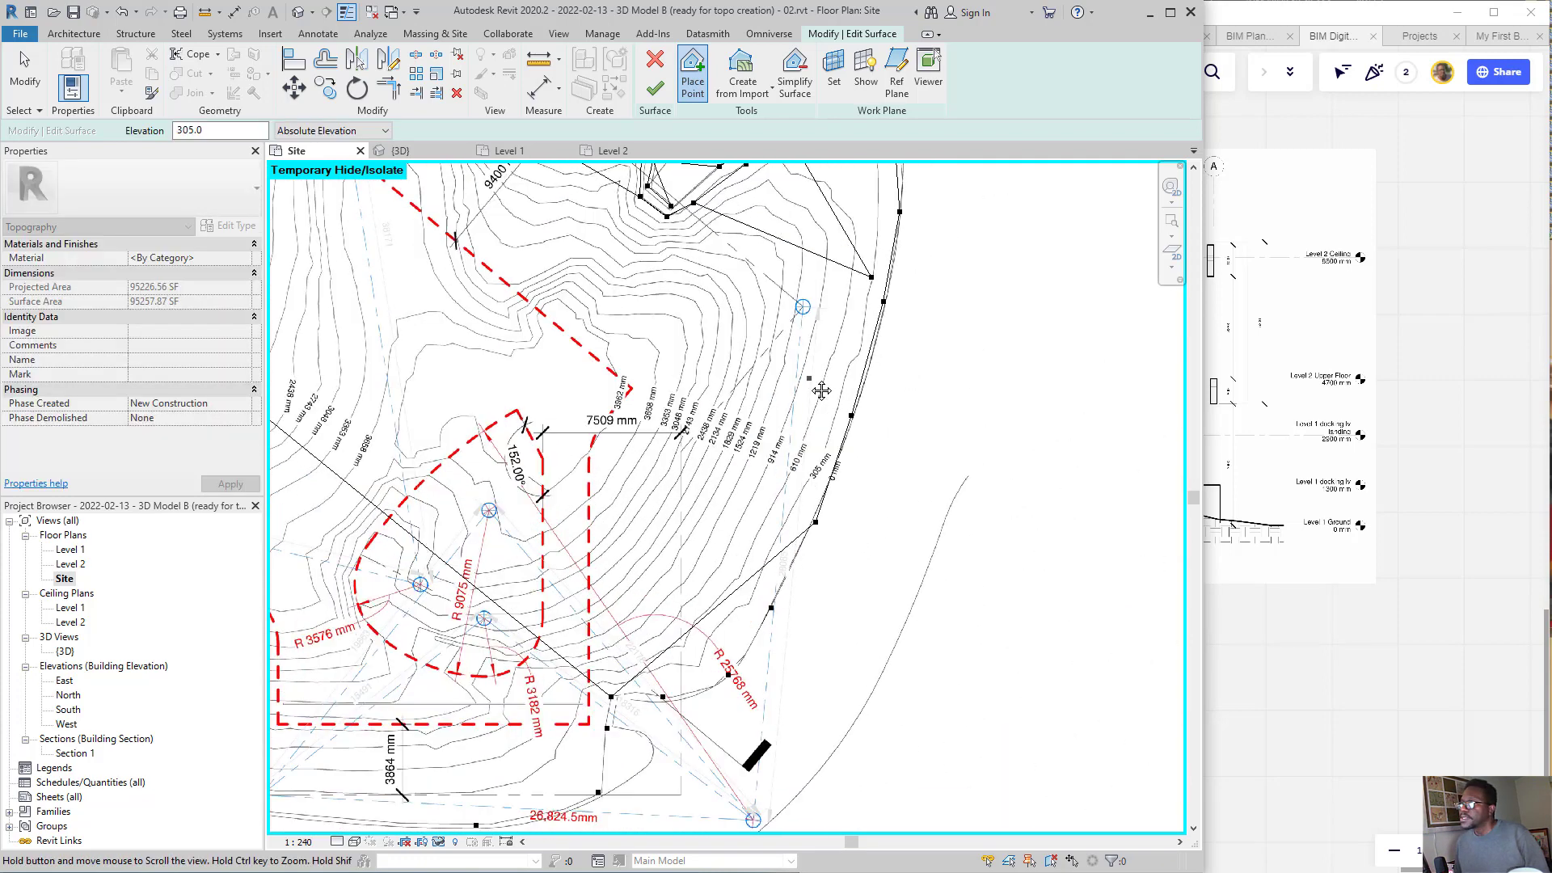
pyautogui.click(856, 336)
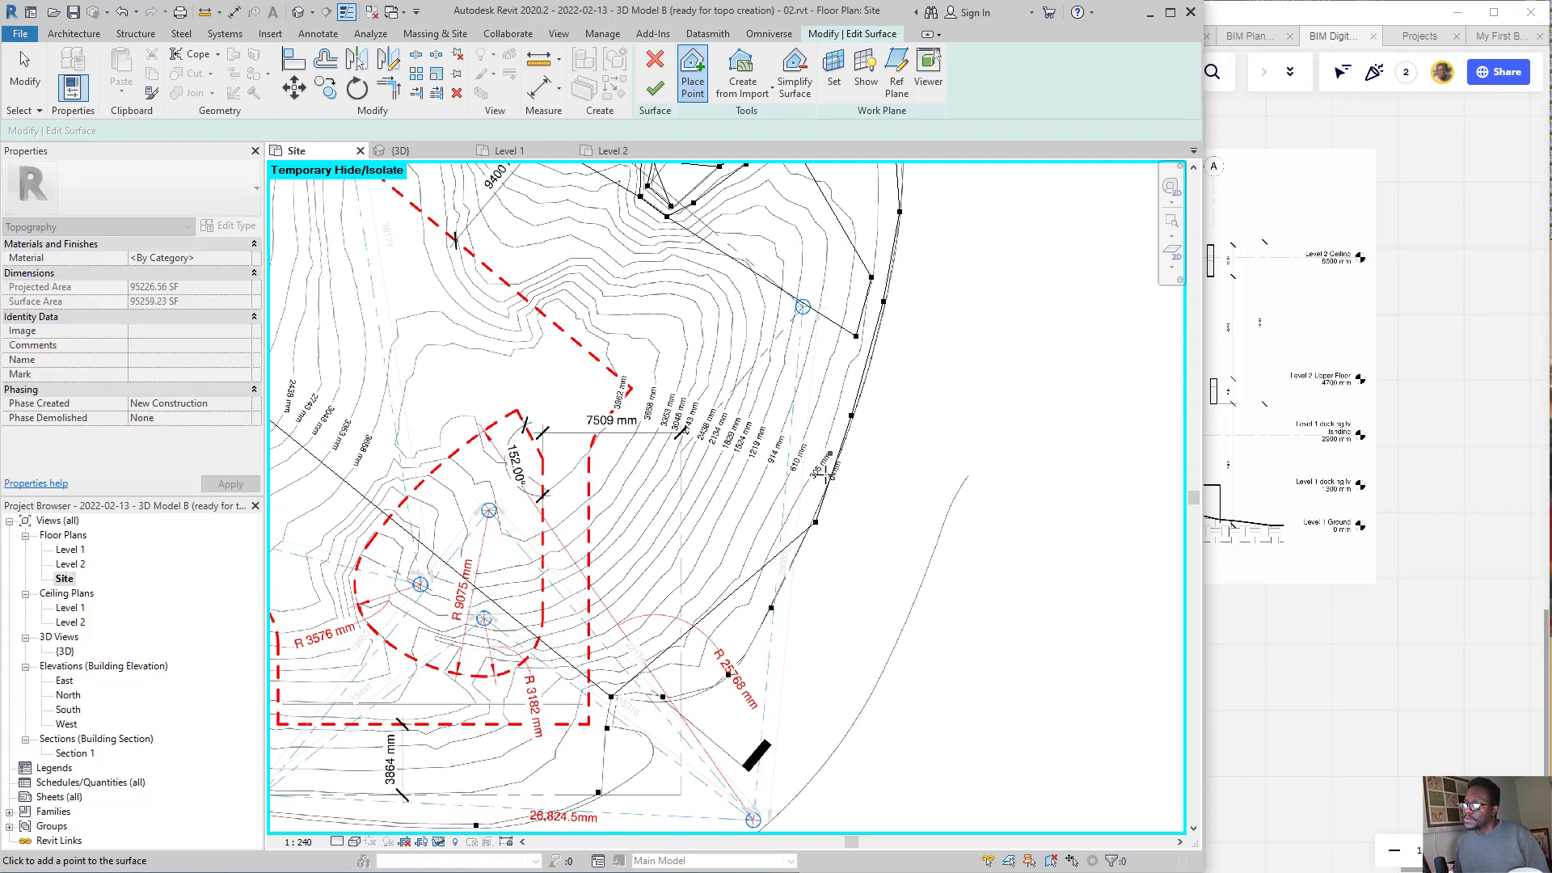
pyautogui.click(804, 485)
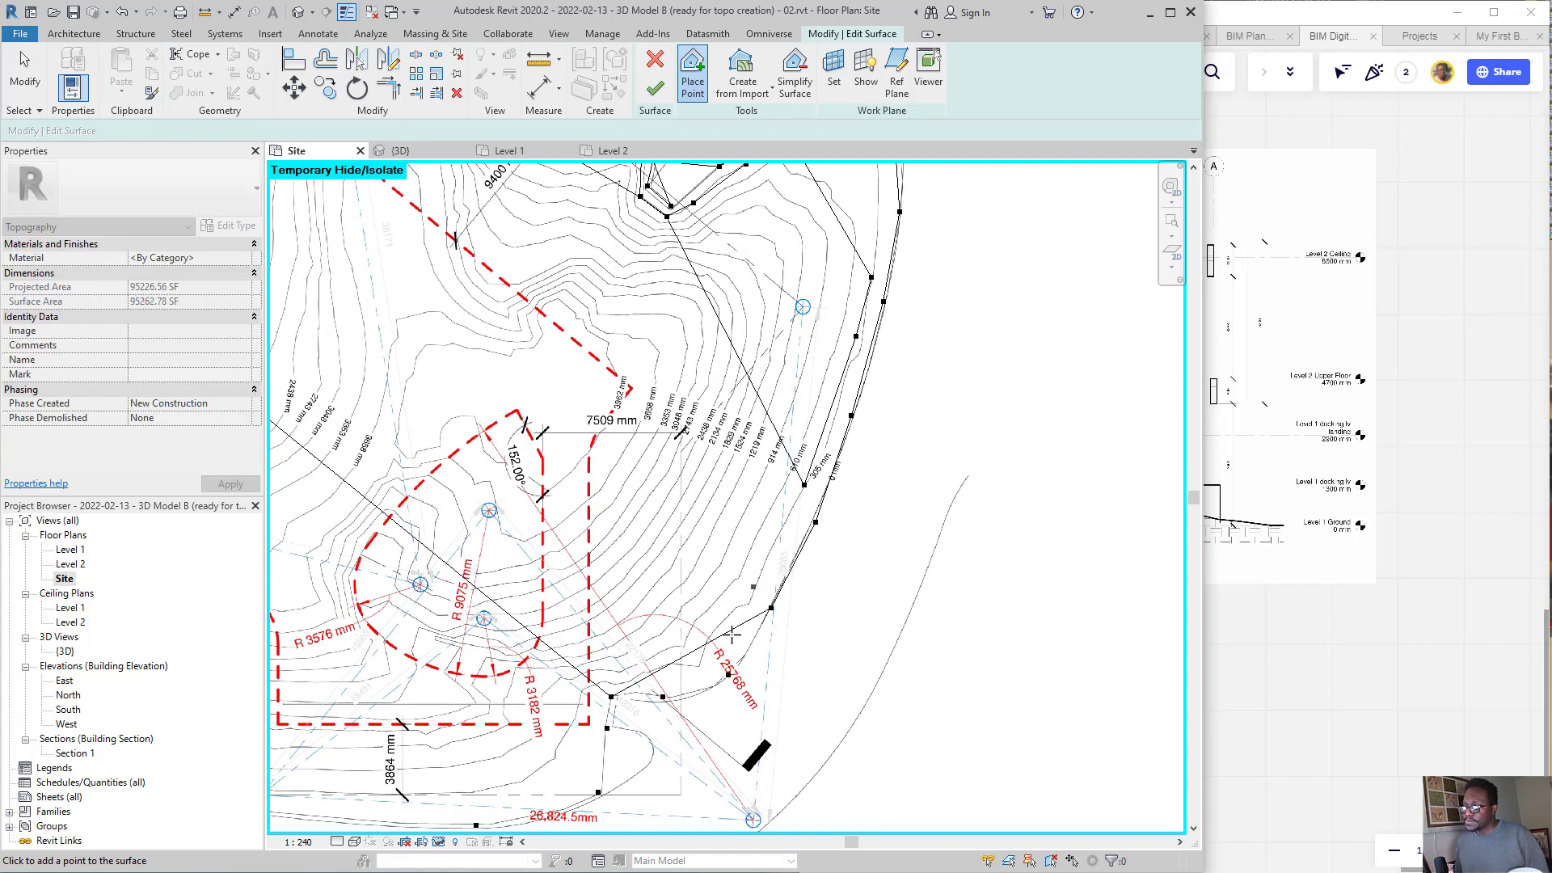
pyautogui.click(707, 646)
pyautogui.click(663, 668)
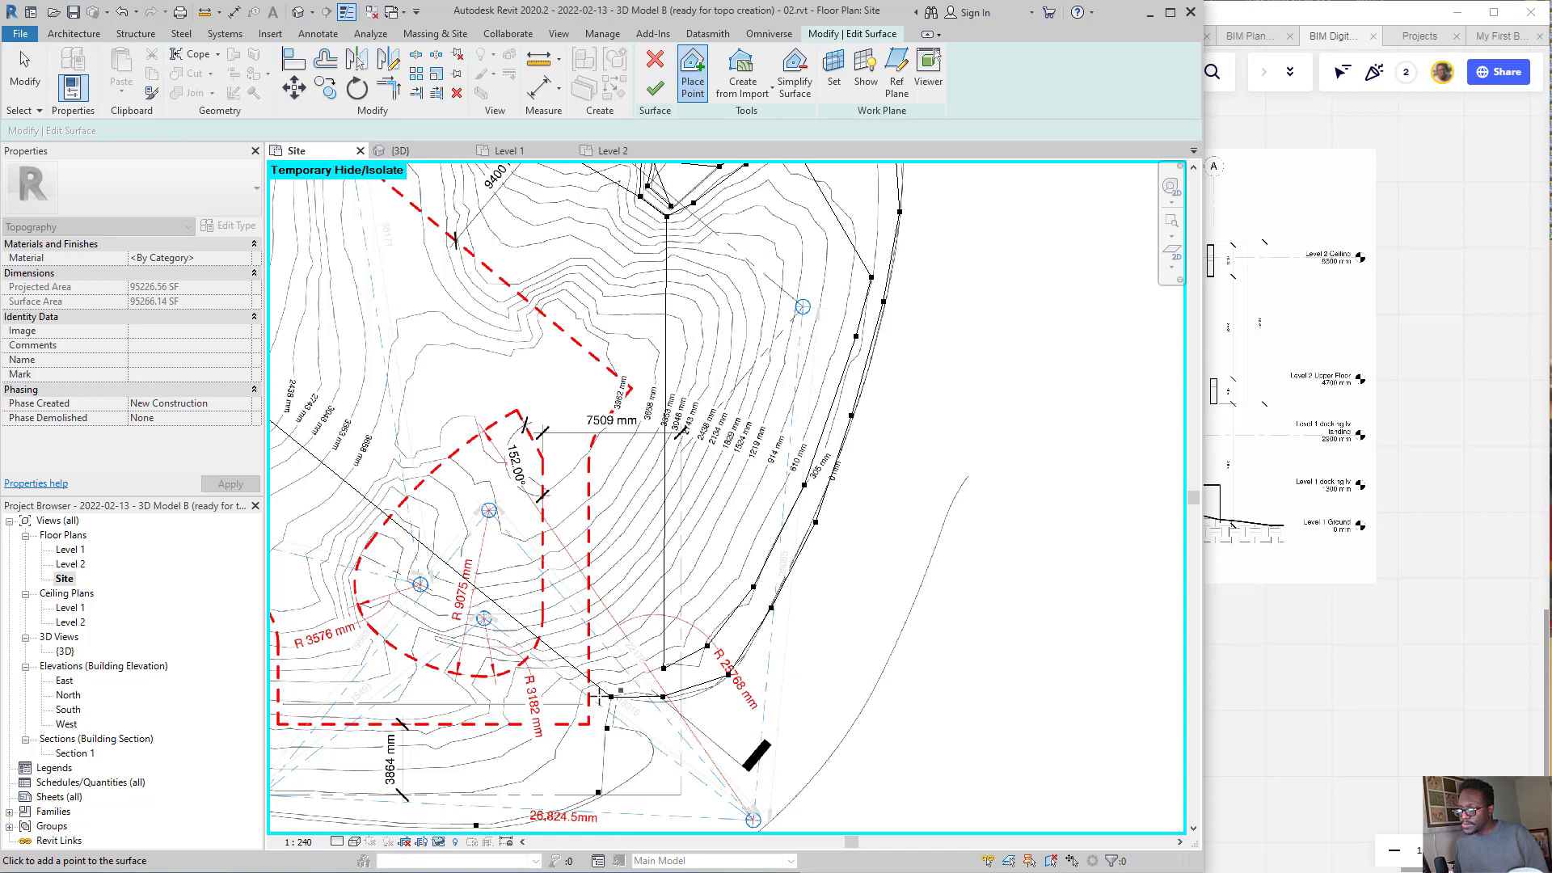
# - Place elevation 305.0 points around the southeastern inlet of the contour near the R 3182 mm dimension
pyautogui.moveTo(599, 697); pyautogui.dragTo(811, 408, button='middle')
pyautogui.scroll(2, 879, 368)
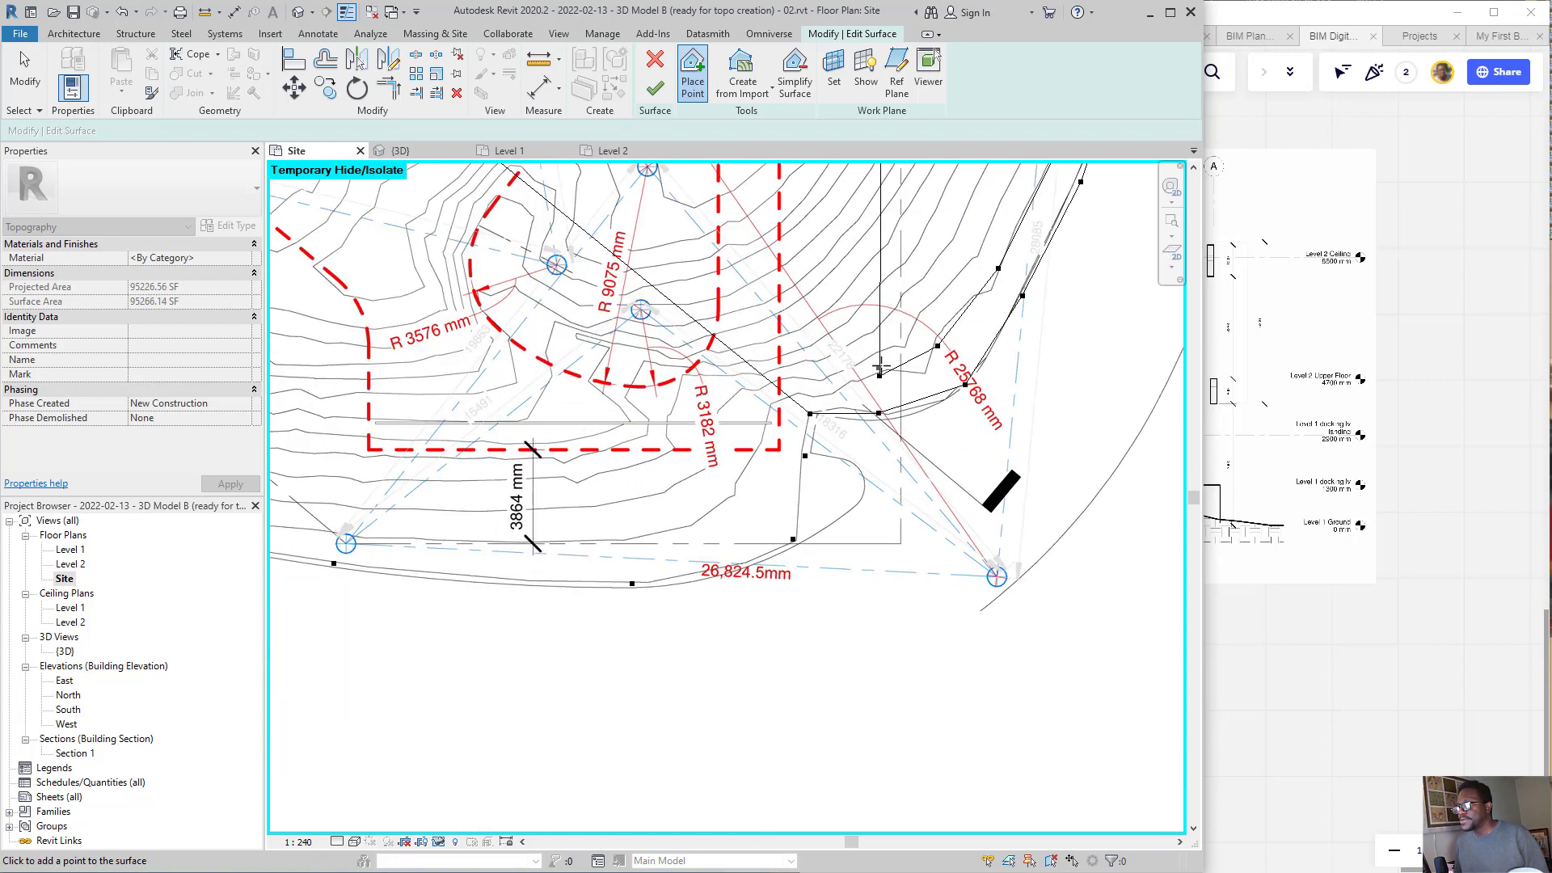
pyautogui.click(800, 394)
pyautogui.click(726, 517)
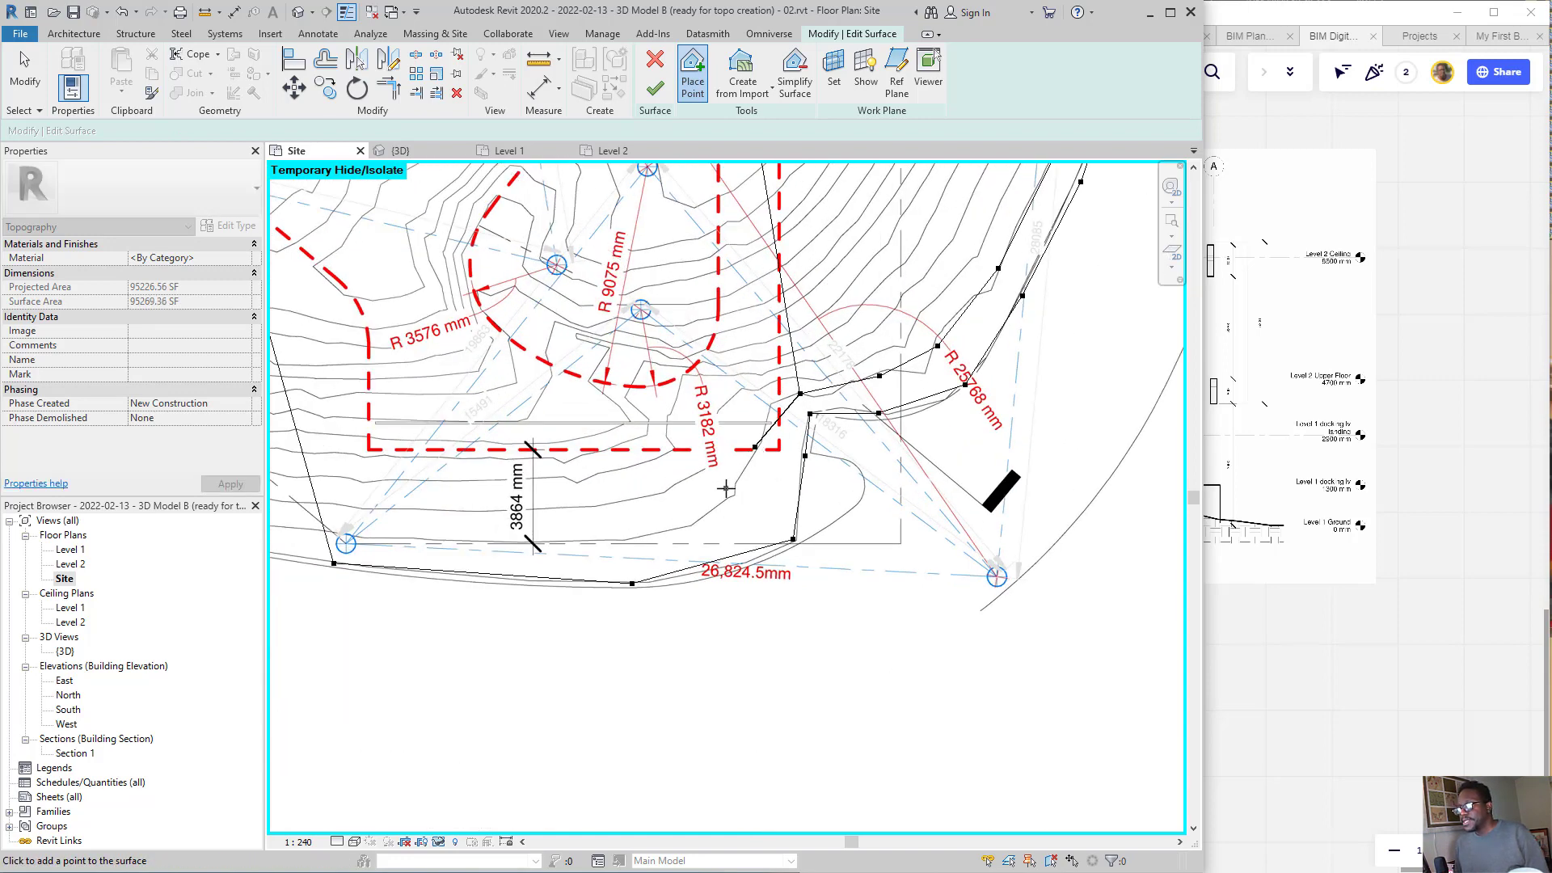
# - Extend the elevation 305.0 points westward along the southern contour, below the 3864 mm dimension and past the Pres 06 marker
pyautogui.moveTo(617, 537); pyautogui.dragTo(850, 526, button='middle')
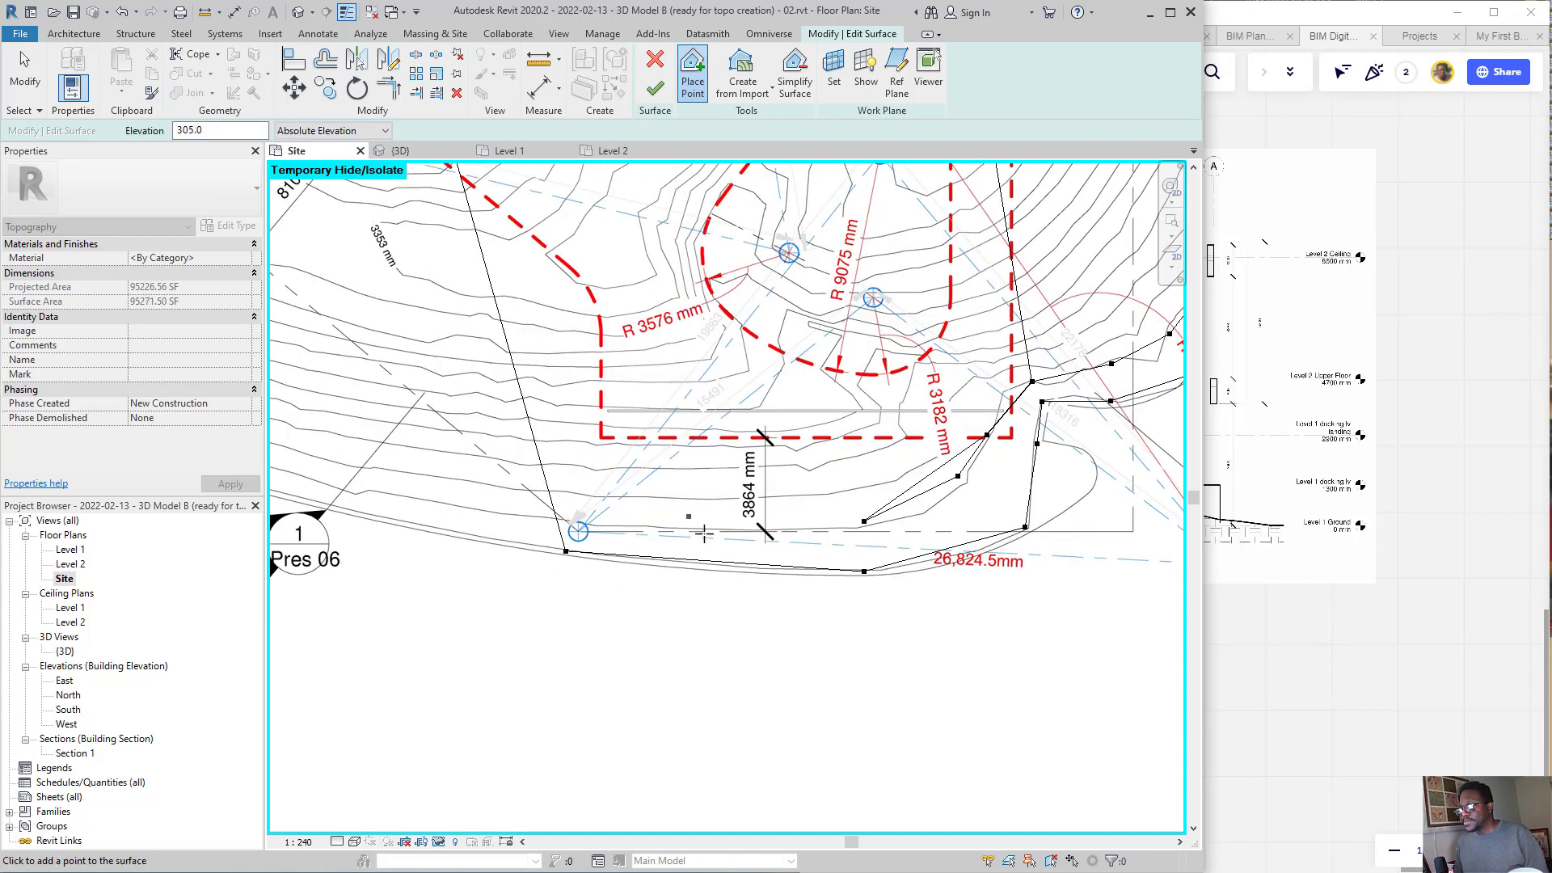
pyautogui.click(734, 531)
pyautogui.moveTo(537, 483); pyautogui.dragTo(780, 462, button='middle')
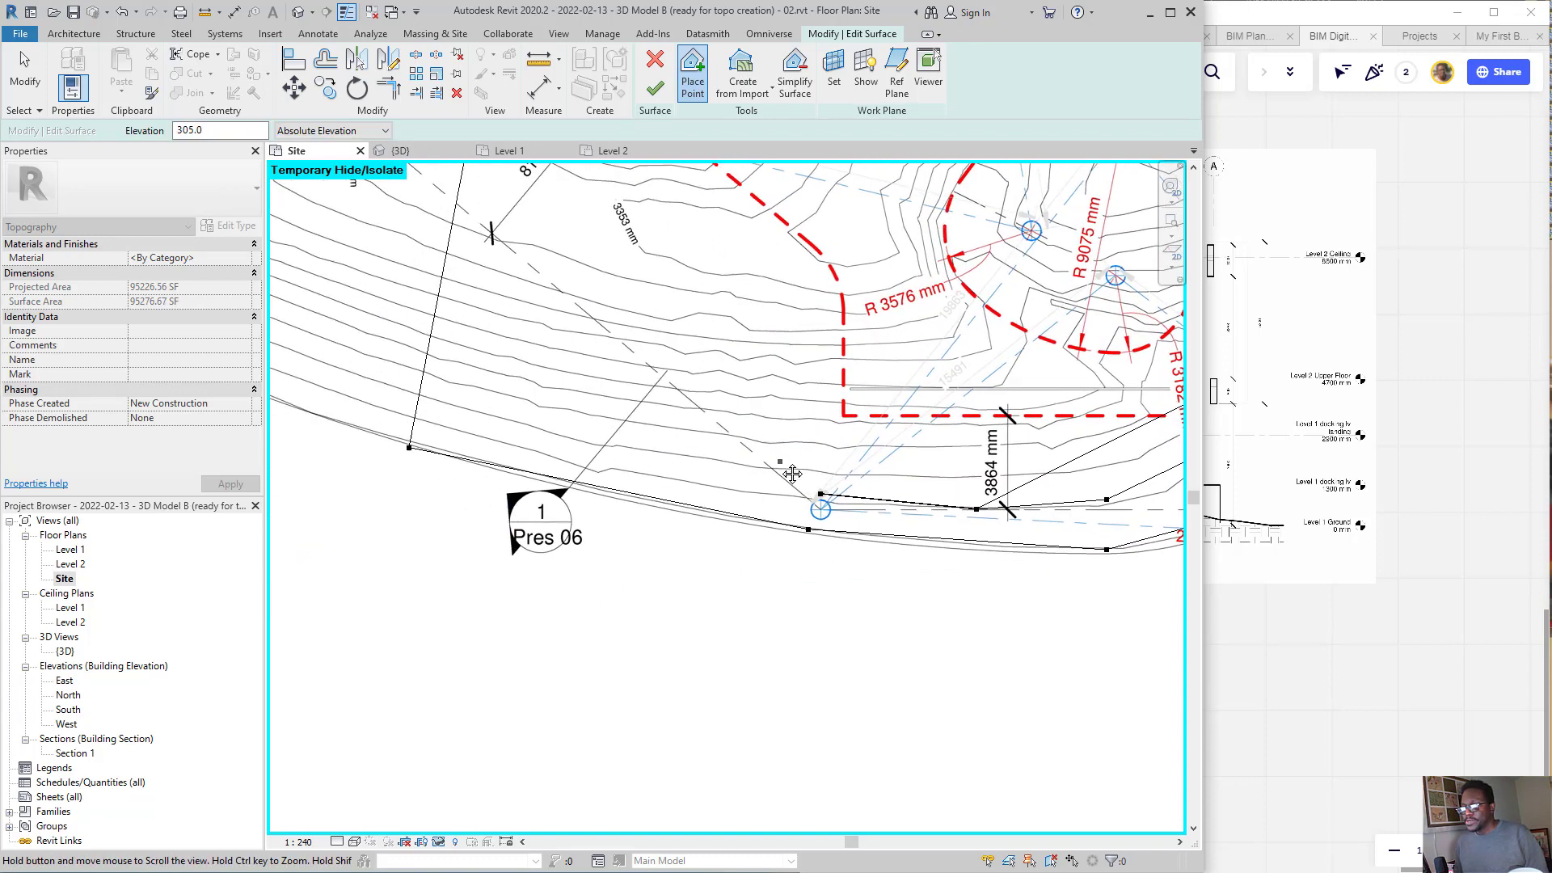
pyautogui.click(638, 474)
pyautogui.click(424, 417)
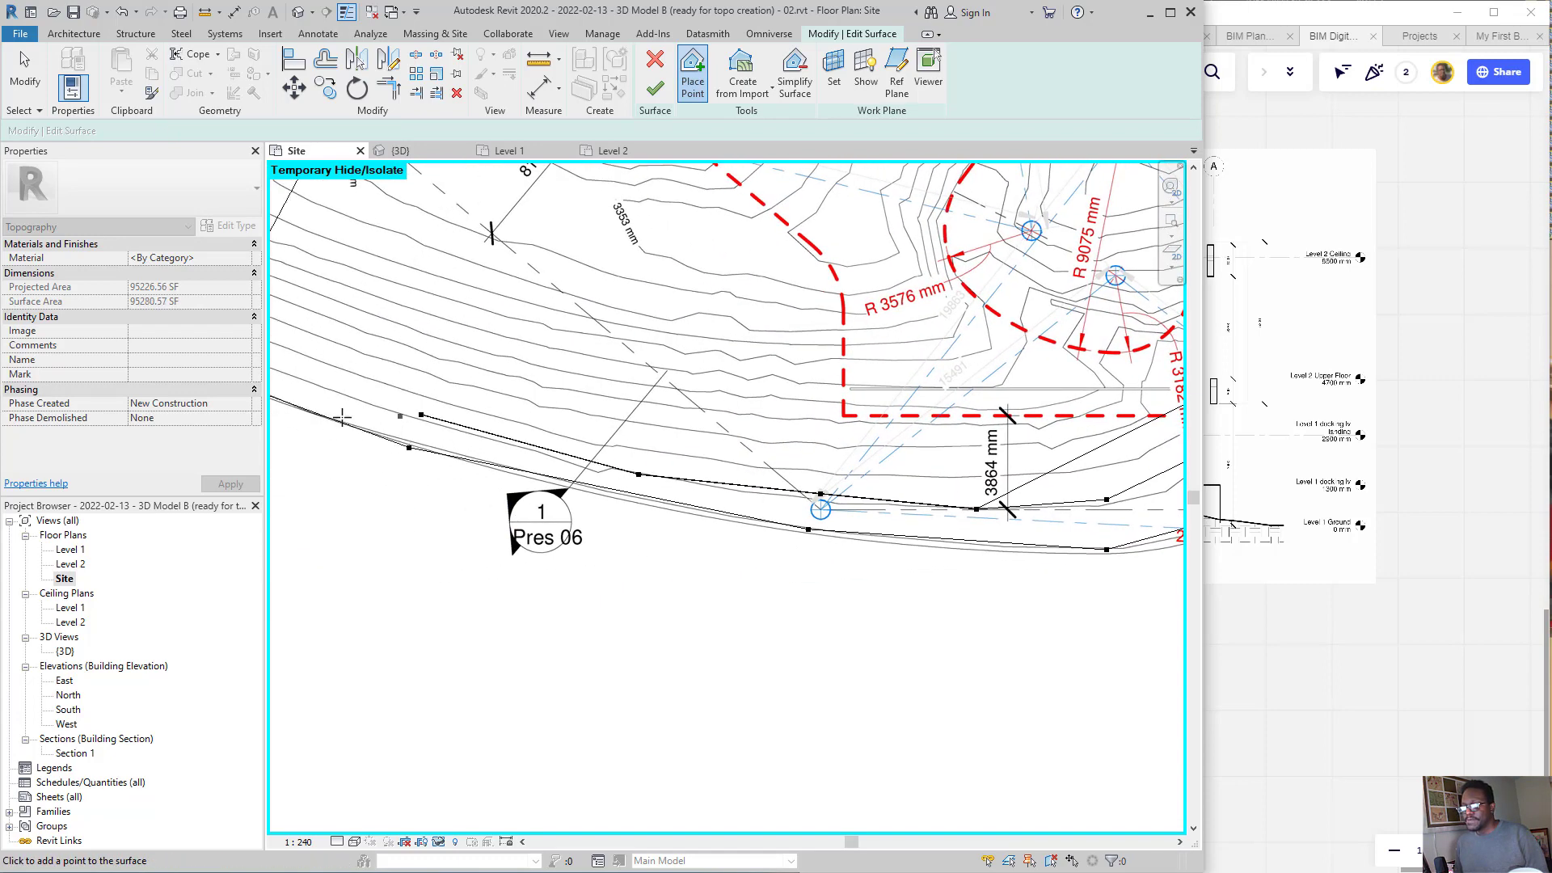
# - Carry the elevation 305.0 points along the southwestern contour and around its western end past the 305 mm label
pyautogui.moveTo(249, 357); pyautogui.dragTo(537, 408, button='middle')
pyautogui.click(493, 393)
pyautogui.moveTo(293, 246); pyautogui.dragTo(635, 432, button='middle')
pyautogui.click(639, 430)
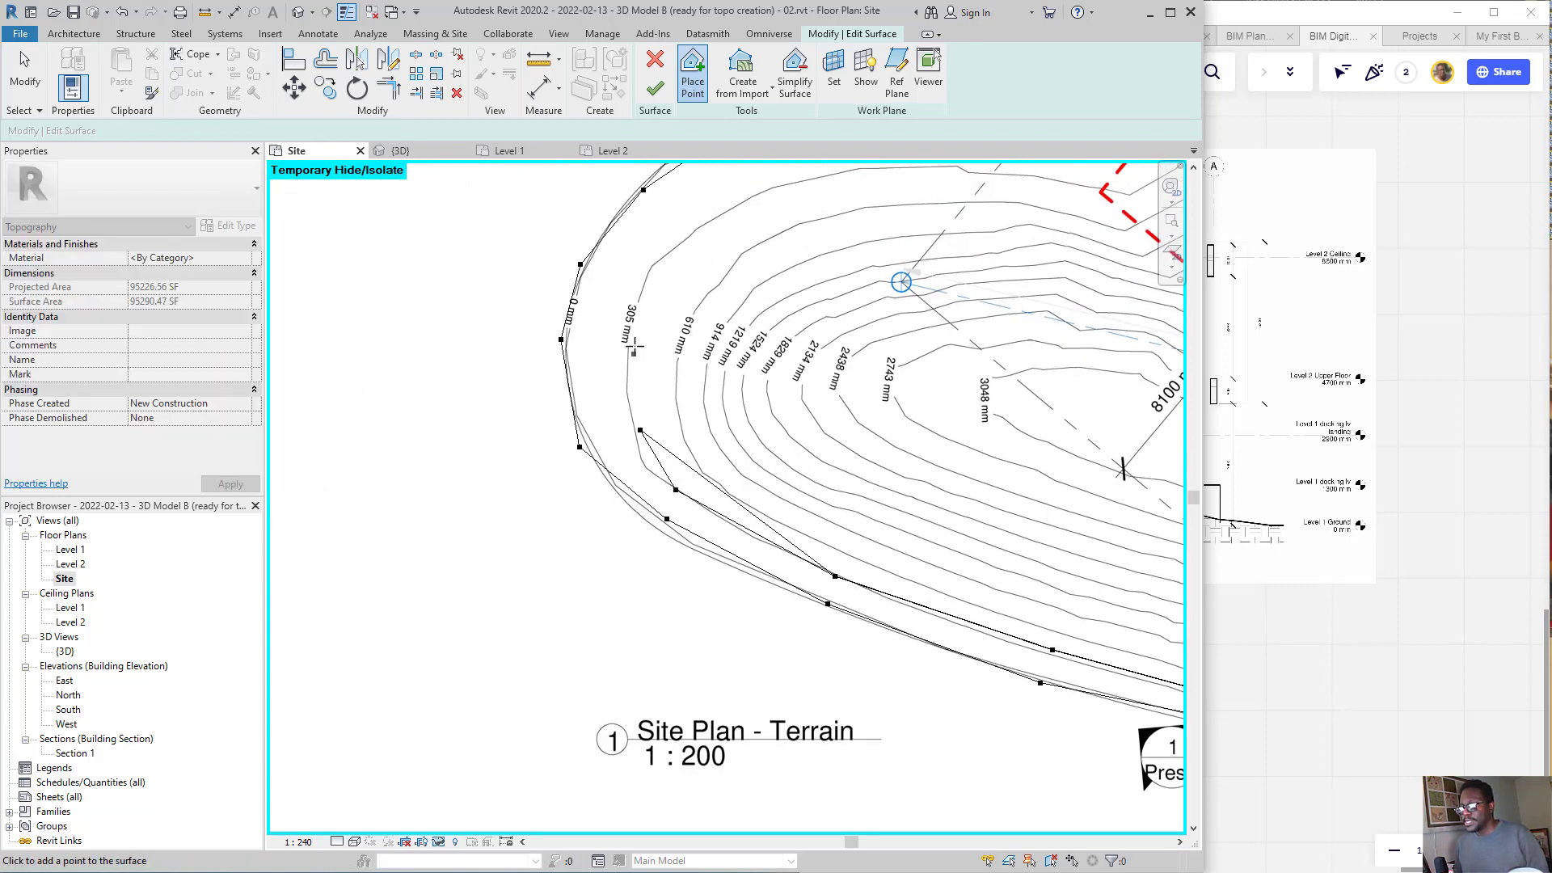
pyautogui.click(635, 346)
pyautogui.click(646, 273)
pyautogui.click(693, 232)
pyautogui.moveTo(663, 388); pyautogui.dragTo(596, 493, button='middle')
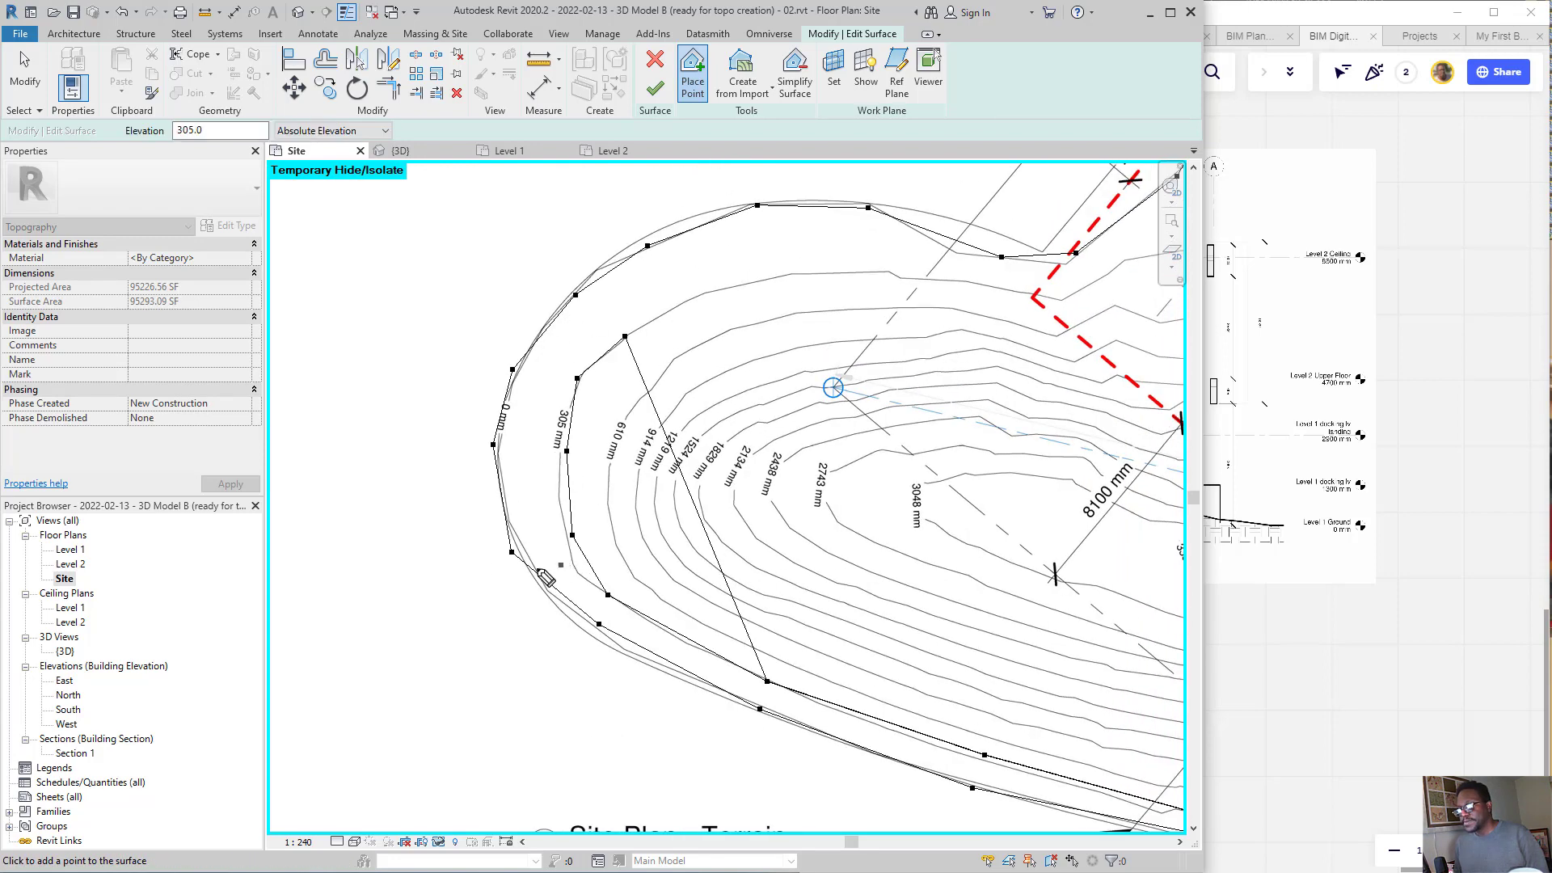
pyautogui.moveTo(501, 545); pyautogui.dragTo(619, 530)
pyautogui.moveTo(464, 442); pyautogui.dragTo(606, 453)
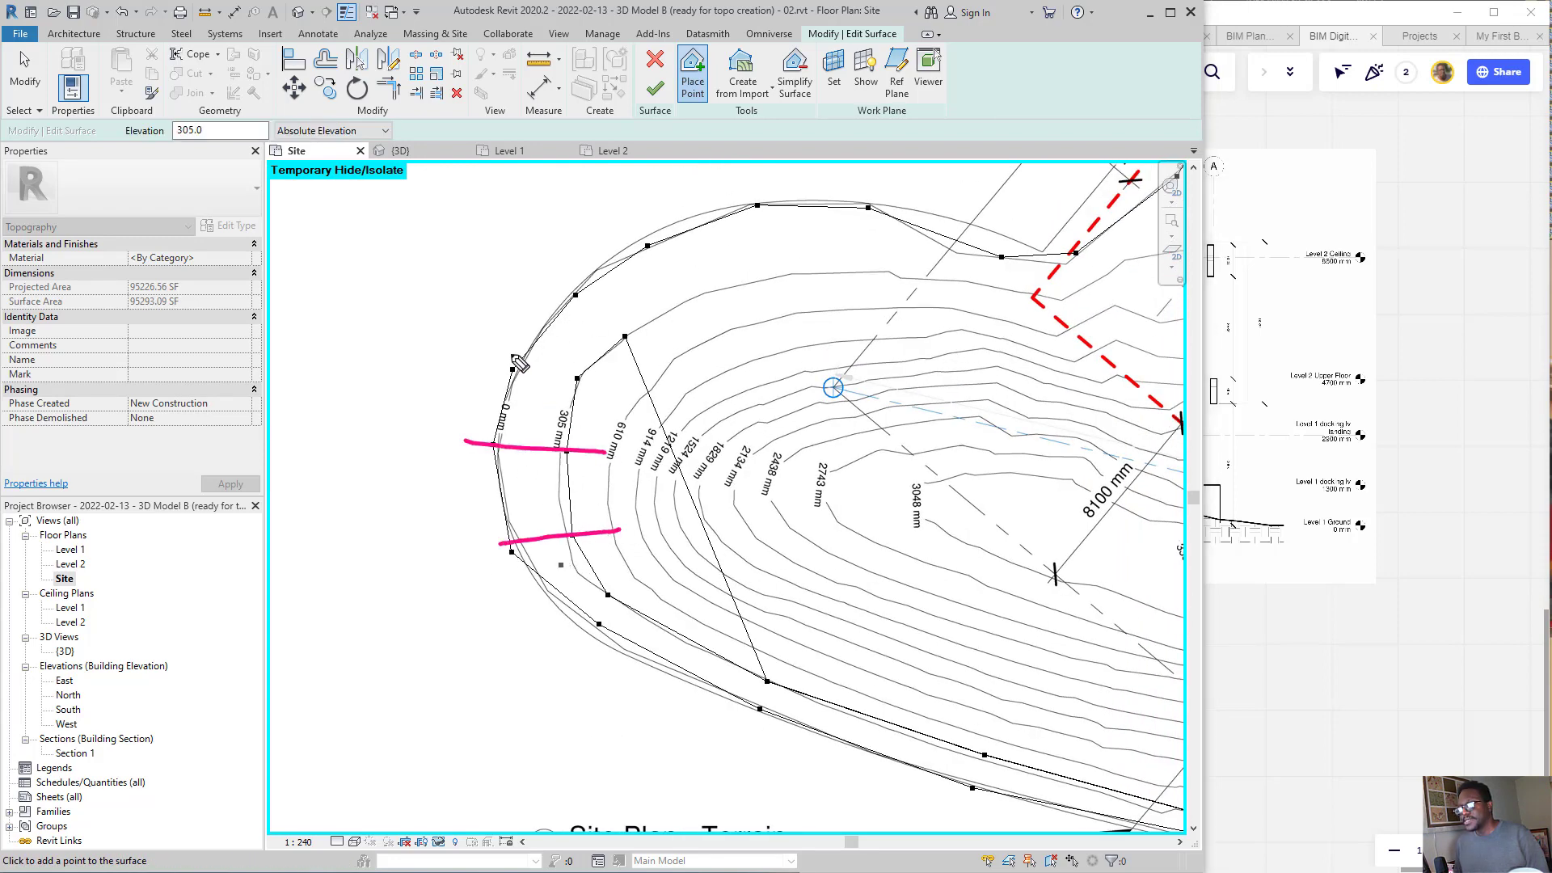
pyautogui.moveTo(491, 365); pyautogui.dragTo(613, 387)
pyautogui.moveTo(540, 281); pyautogui.dragTo(609, 346)
pyautogui.moveTo(635, 219); pyautogui.dragTo(733, 337)
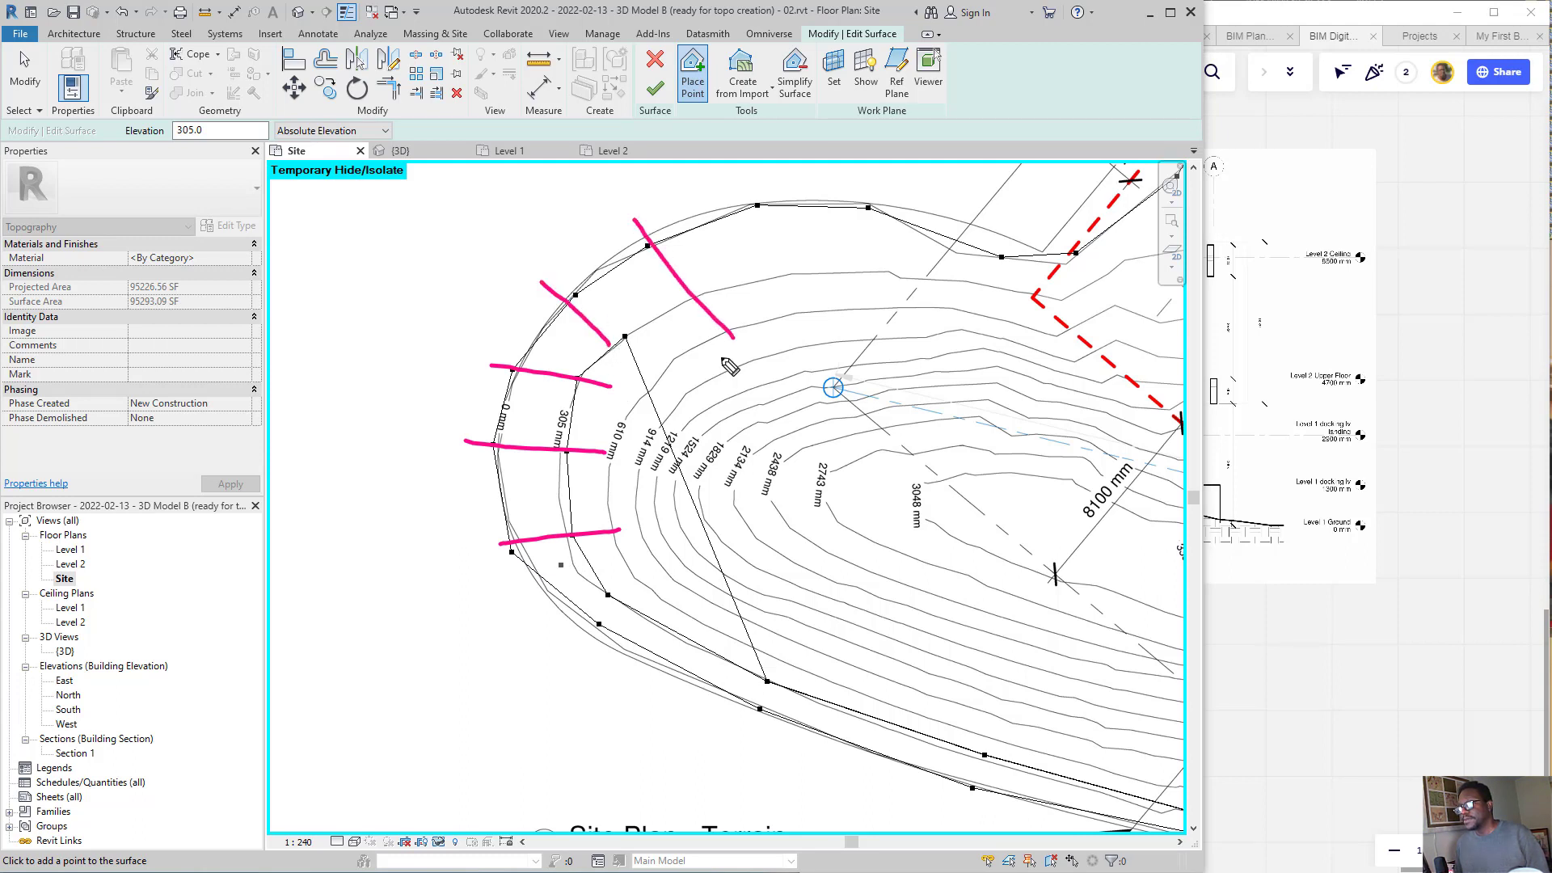
pyautogui.moveTo(731, 256)
pyautogui.mouseDown(button='right')
pyautogui.moveTo(588, 346)
pyautogui.moveTo(644, 600)
pyautogui.mouseUp(button='right')
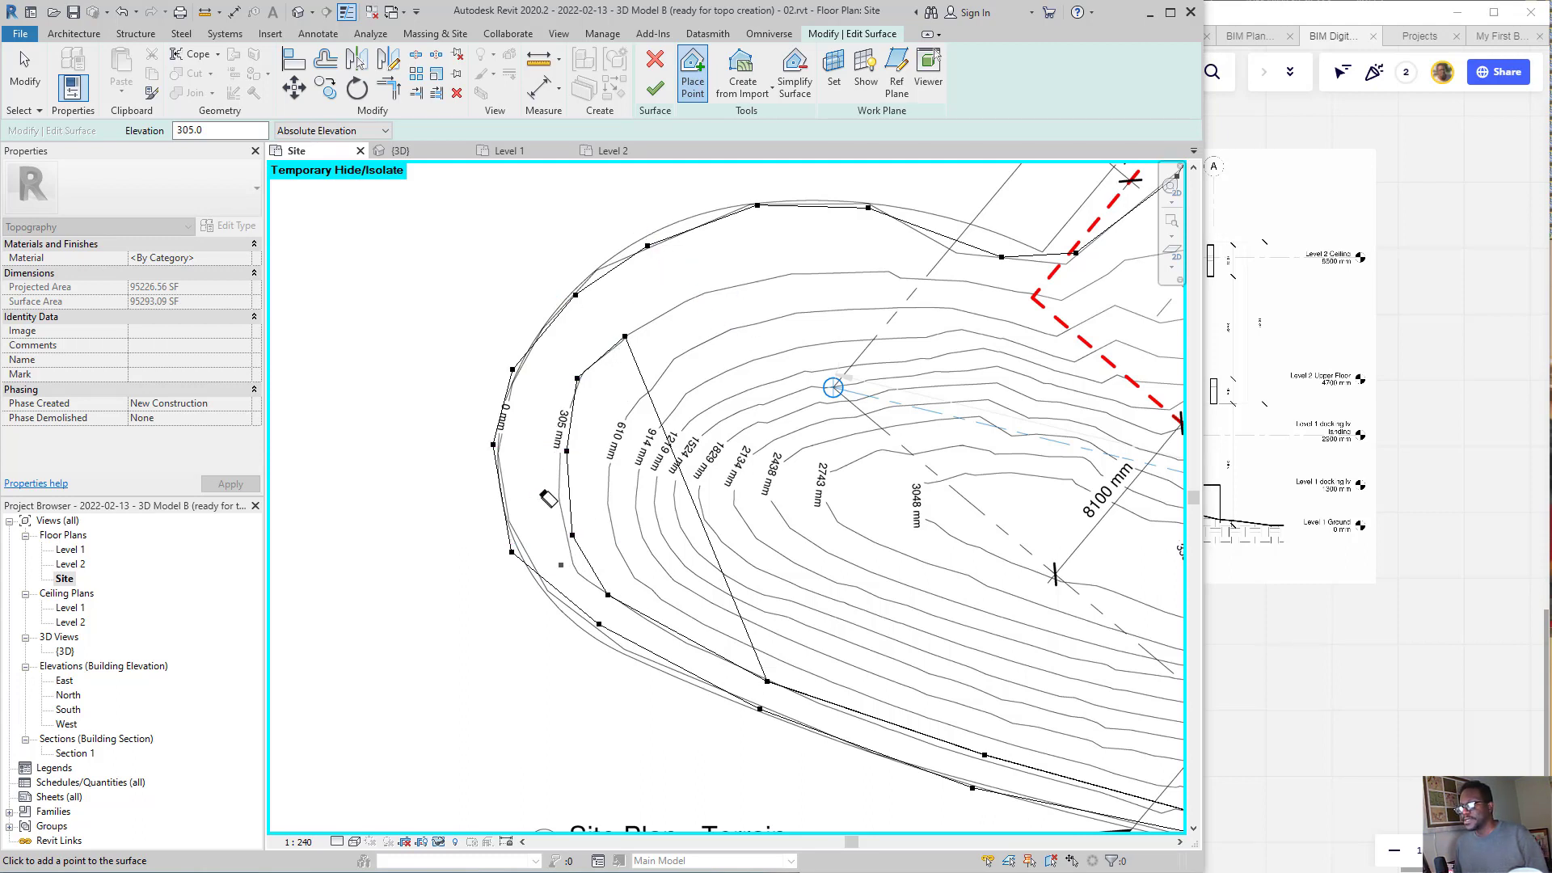
# - Continue the elevation 305.0 points along the northern side of the western lobe into the bend near the 3900 mm dimension
pyautogui.click(700, 294)
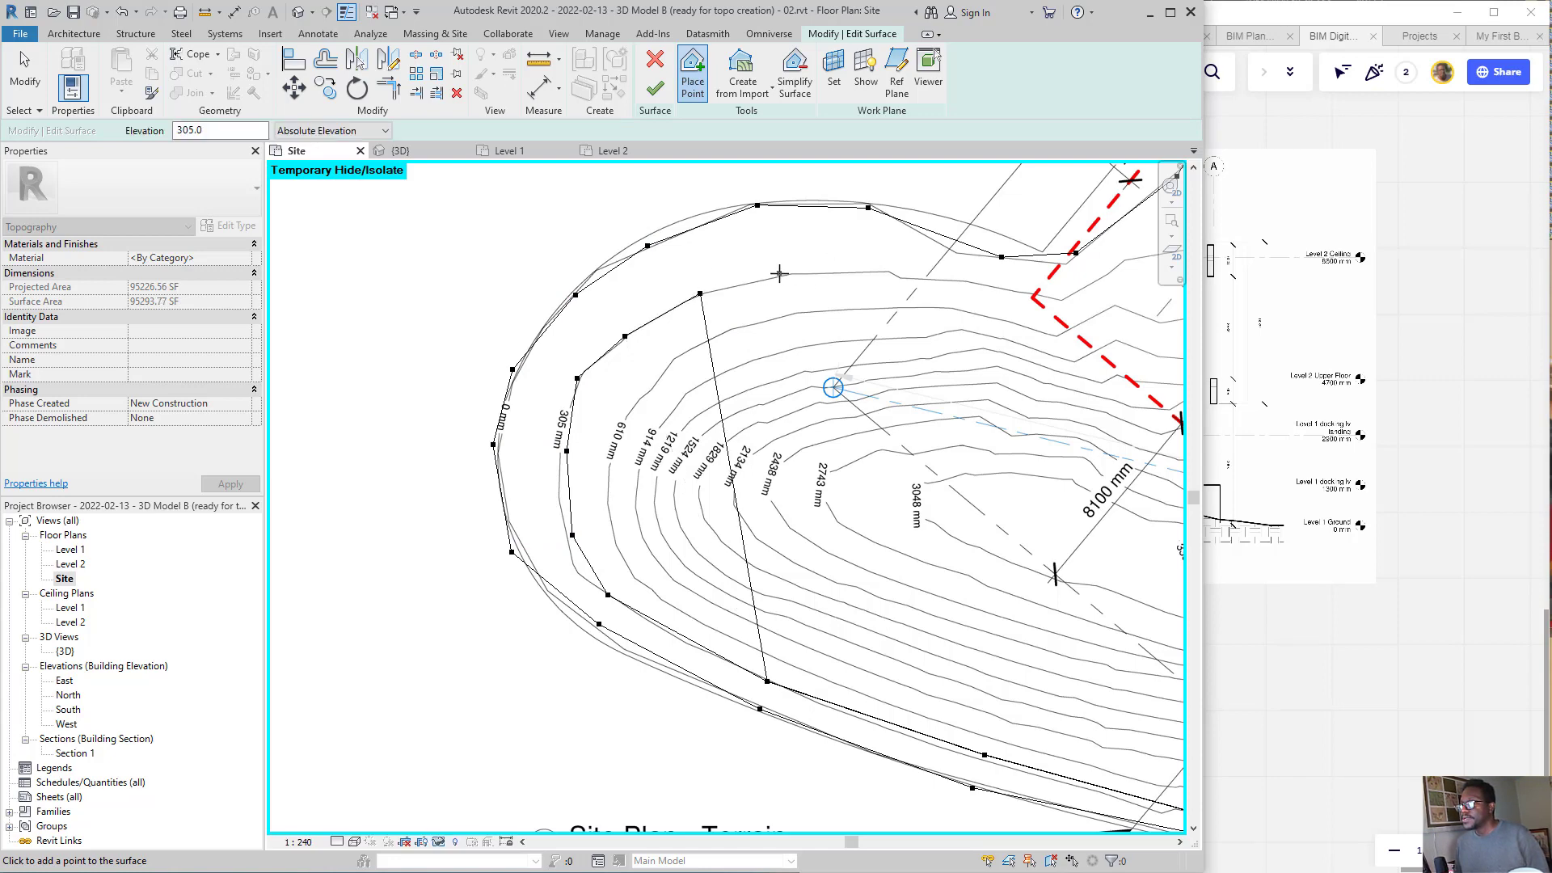
pyautogui.click(778, 275)
pyautogui.click(893, 278)
pyautogui.click(1019, 287)
pyautogui.moveTo(832, 376); pyautogui.dragTo(437, 506, button='middle')
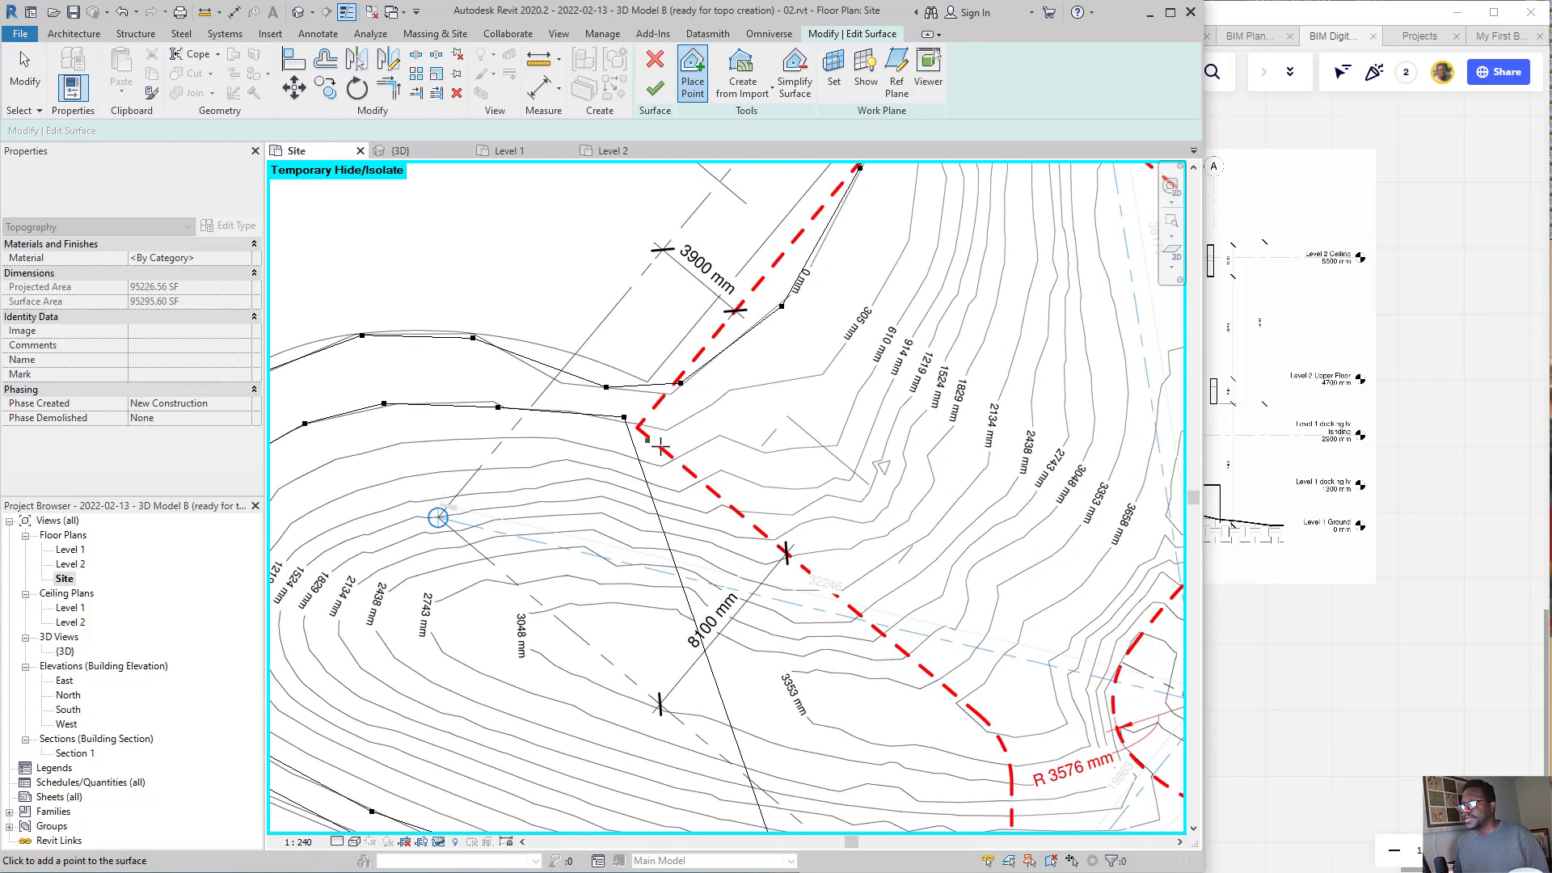
pyautogui.click(684, 411)
# - Close the 305 mm contour with elevation 305.0 points running up the northwestern slope to its northern label
pyautogui.moveTo(917, 244); pyautogui.dragTo(698, 531, button='middle')
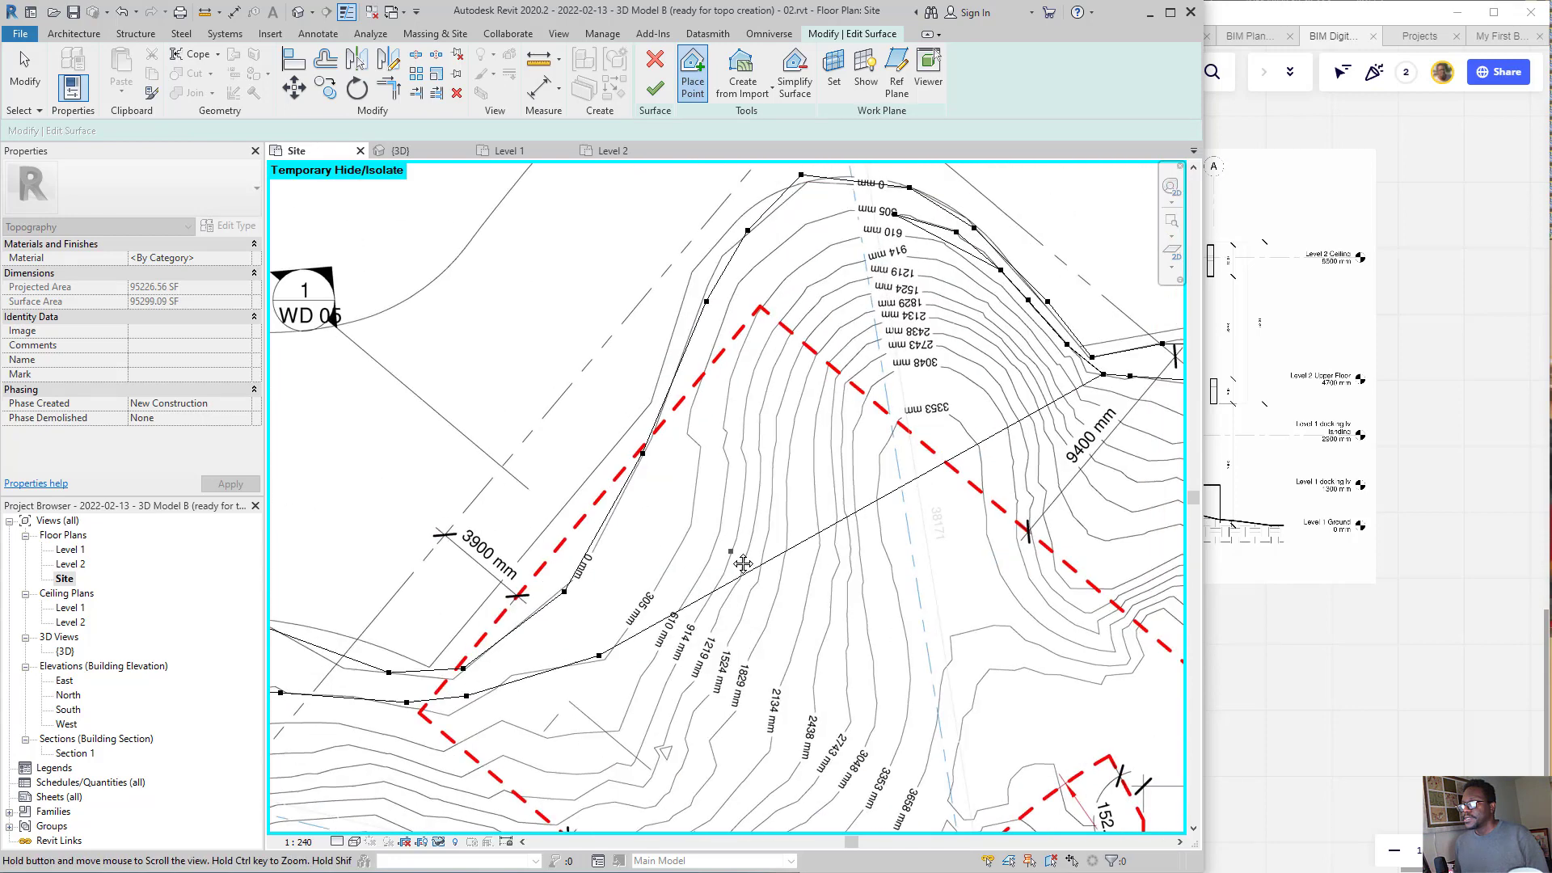
pyautogui.click(698, 531)
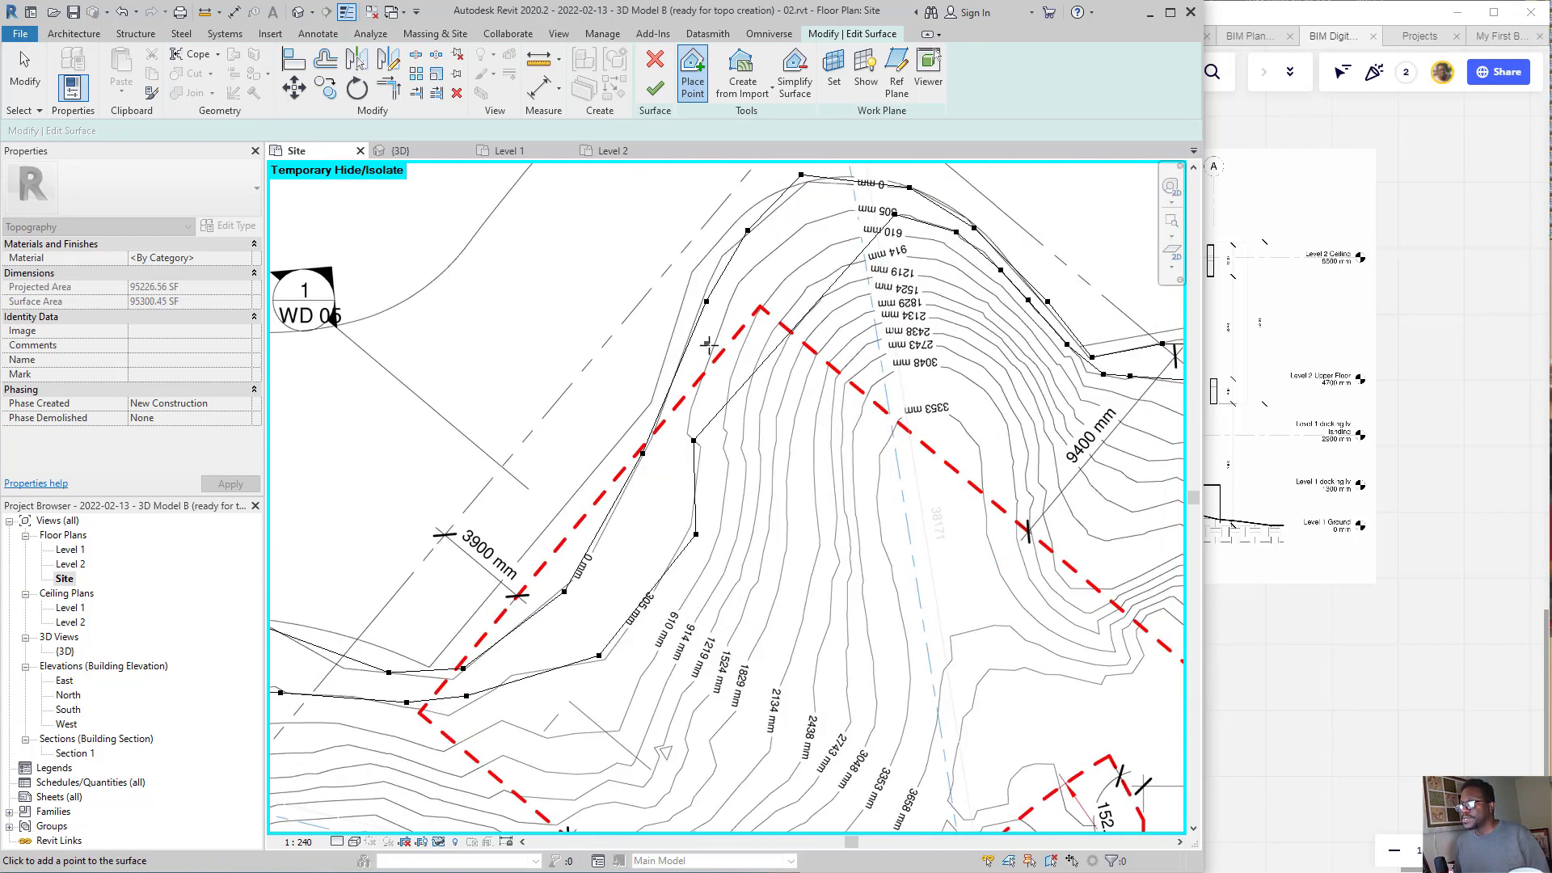
pyautogui.click(769, 257)
pyautogui.click(846, 215)
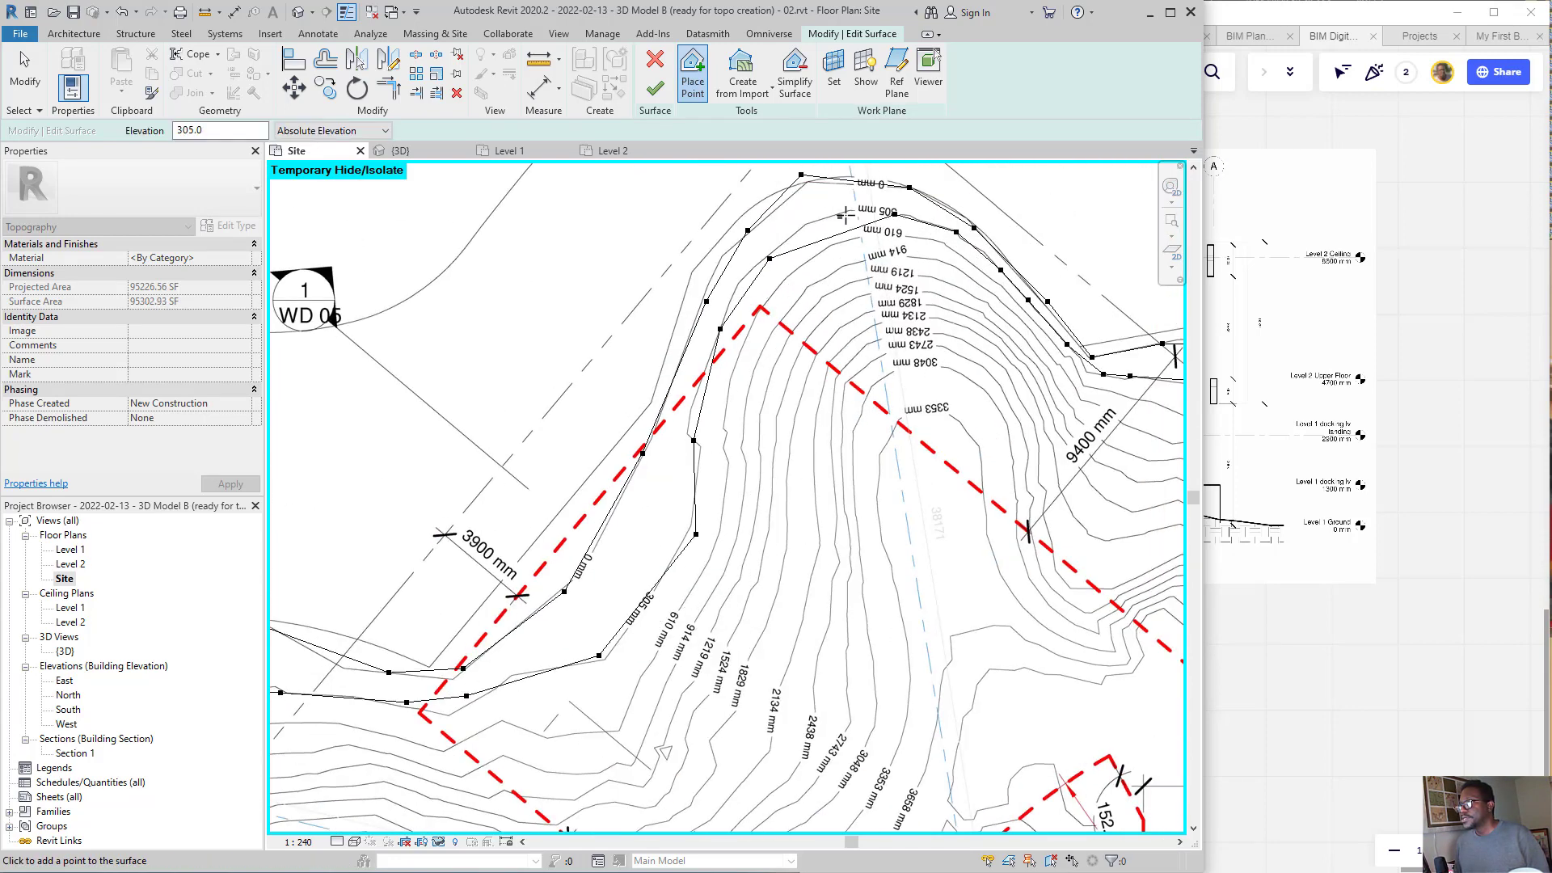
pyautogui.scroll(2, 935, 223)
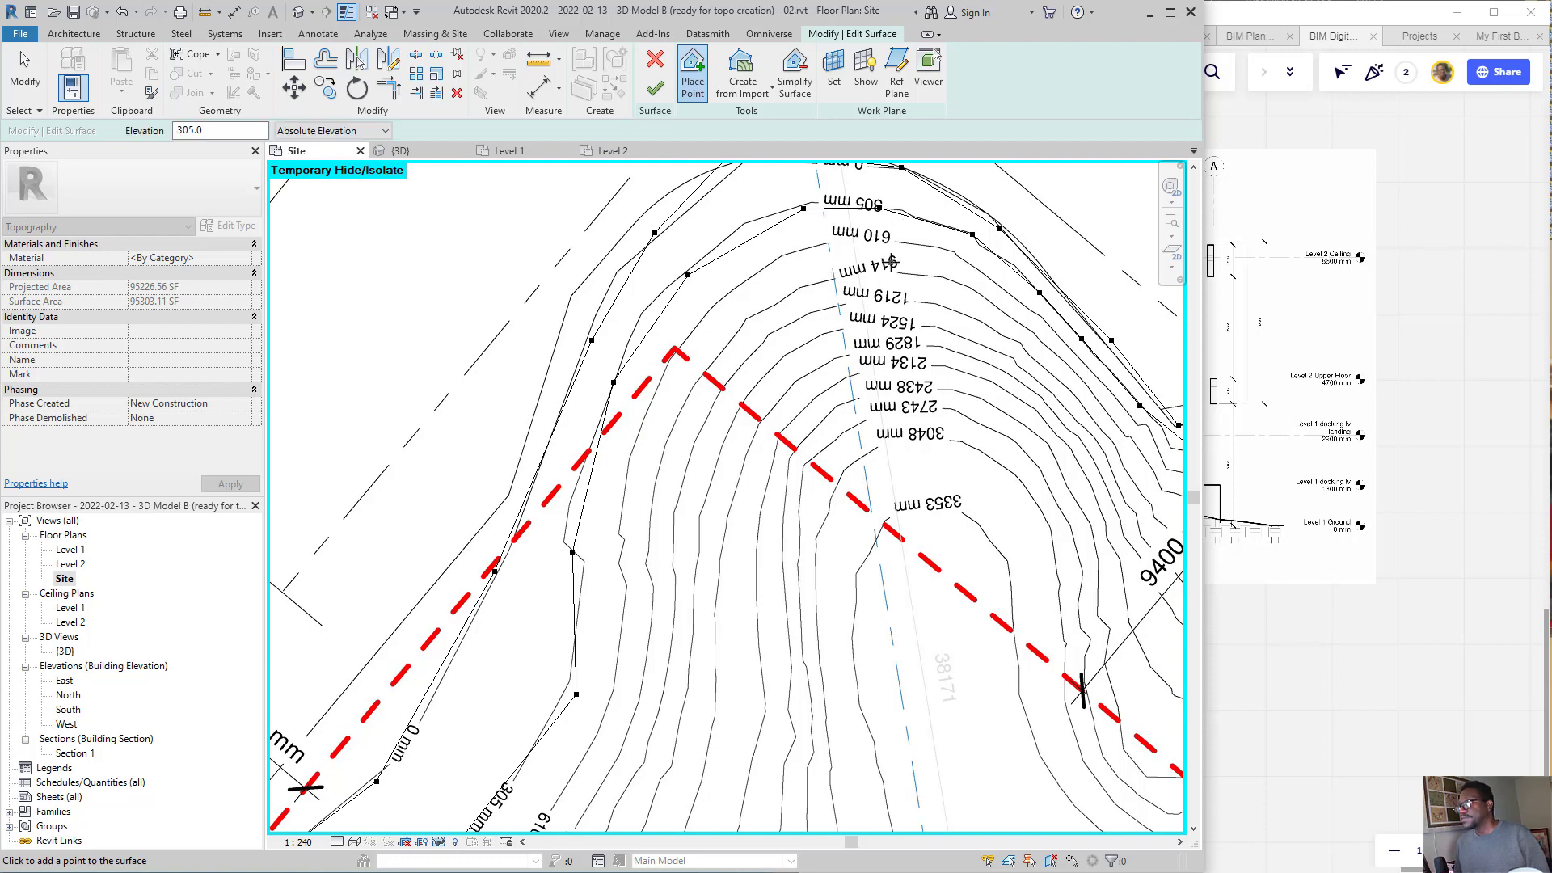
pyautogui.scroll(-1, 911, 242)
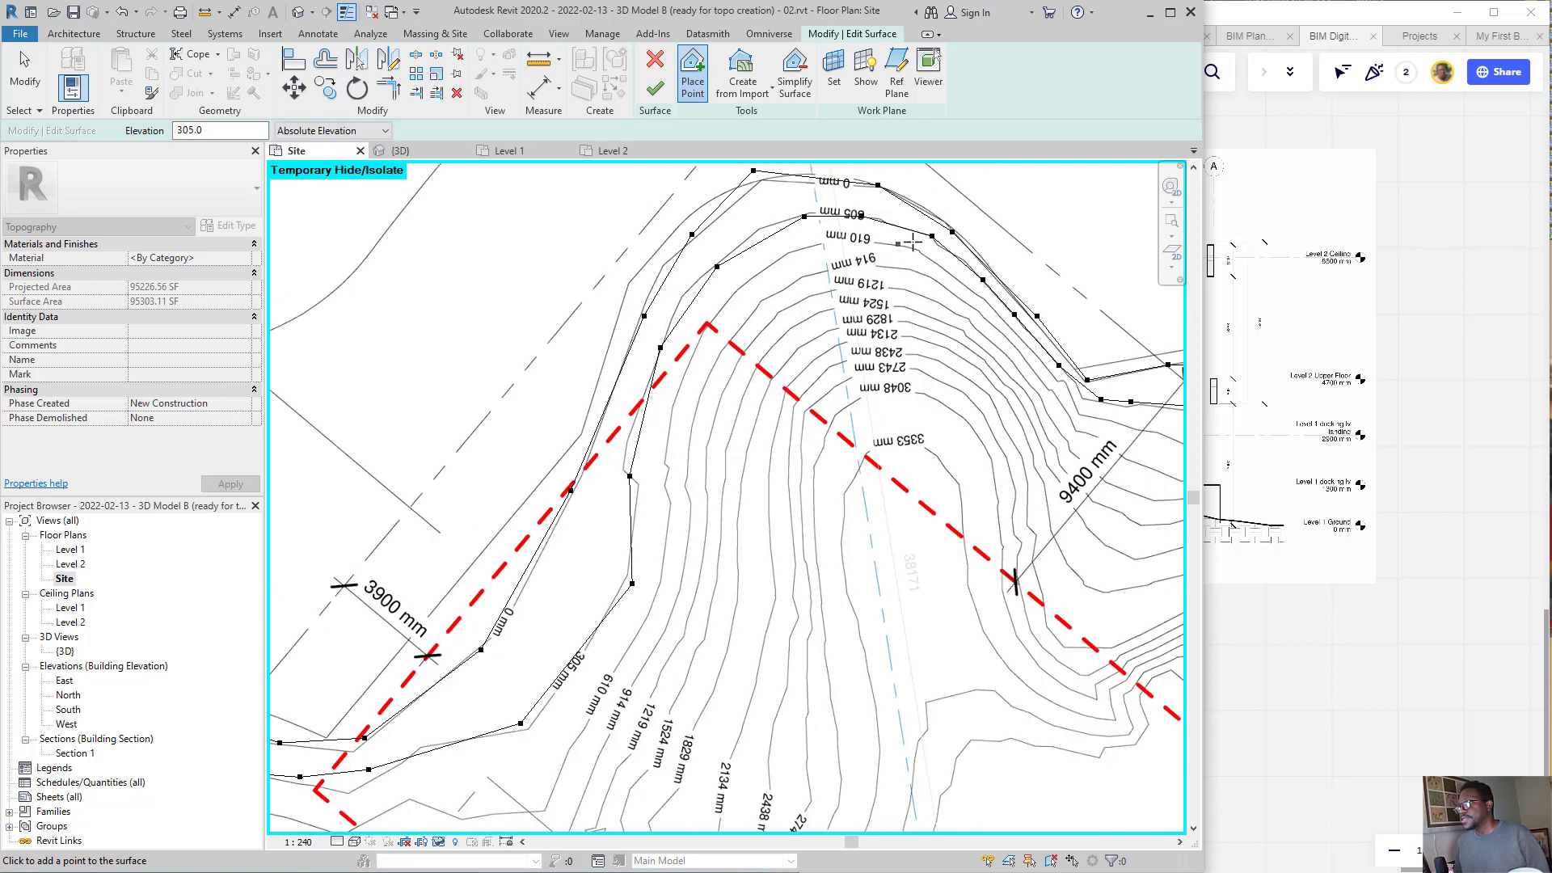
# - Set the point elevation to 610 and place points along the 610 mm contour from its northern label down the northeastern slope
pyautogui.doubleClick(202, 130)
pyautogui.write('610')
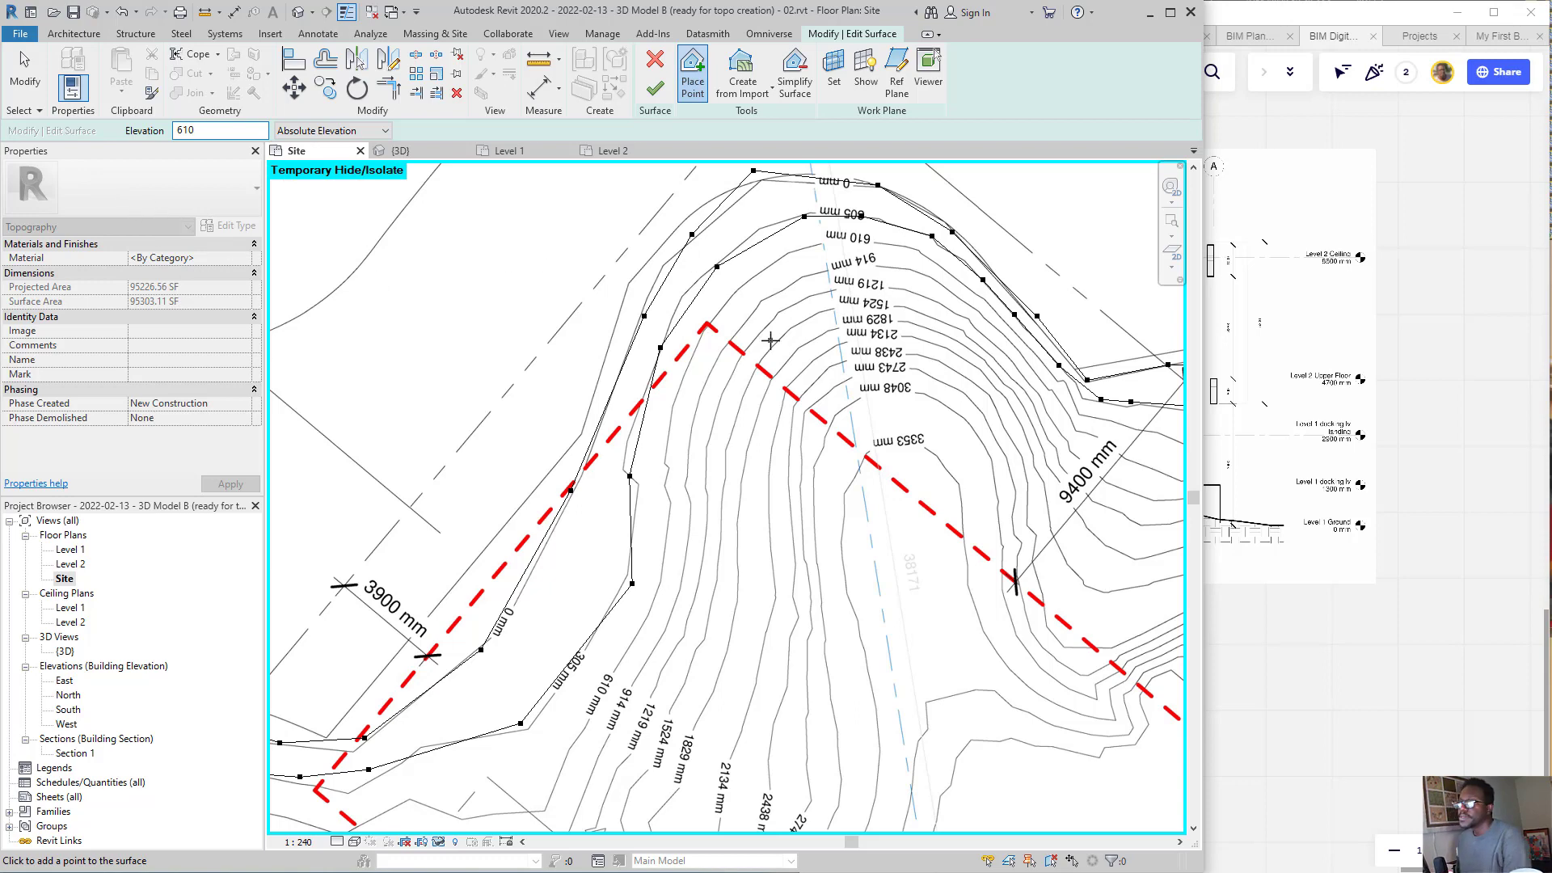
pyautogui.click(917, 255)
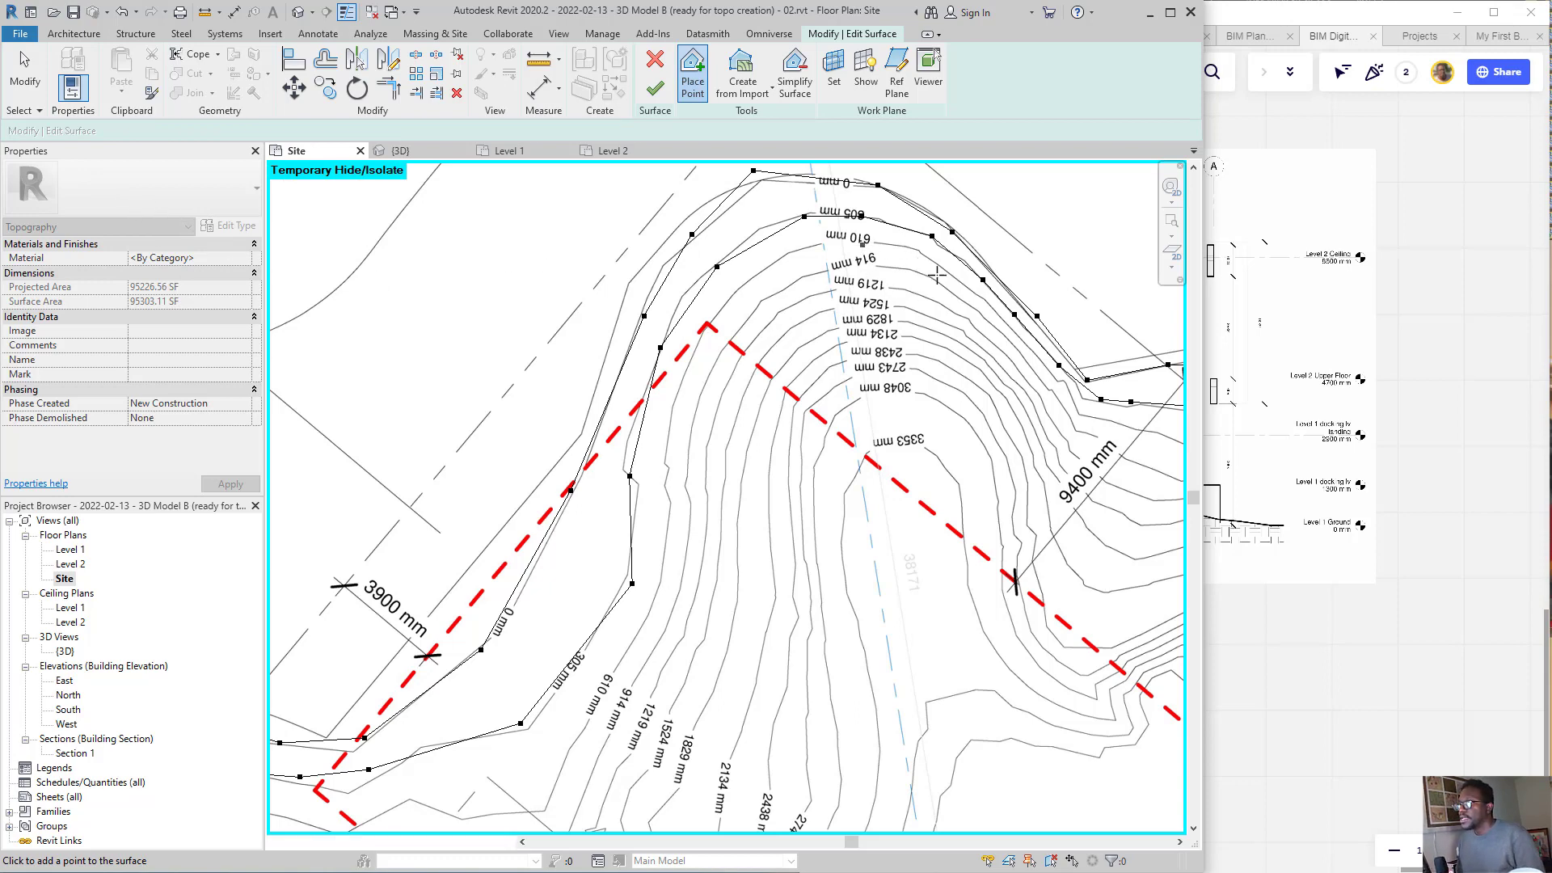
pyautogui.click(1060, 382)
pyautogui.click(1130, 470)
# - Continue the elevation 610 points along the 610 mm contour past the 9400 mm dimension and around the inlet east of it
pyautogui.moveTo(1125, 444); pyautogui.dragTo(684, 306, button='middle')
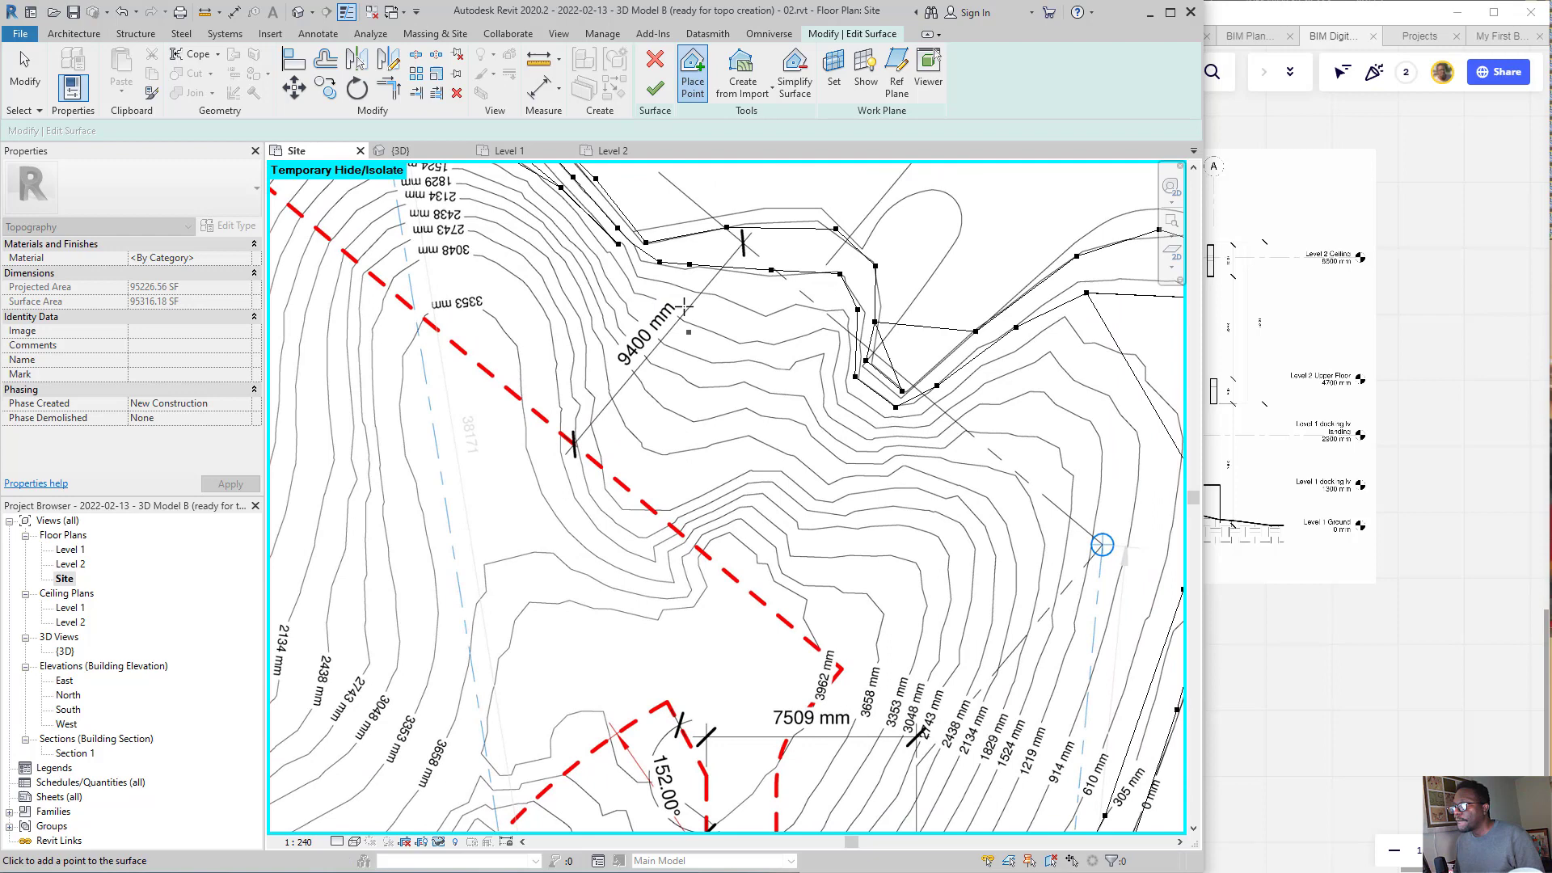
pyautogui.click(649, 279)
pyautogui.click(728, 299)
pyautogui.click(765, 312)
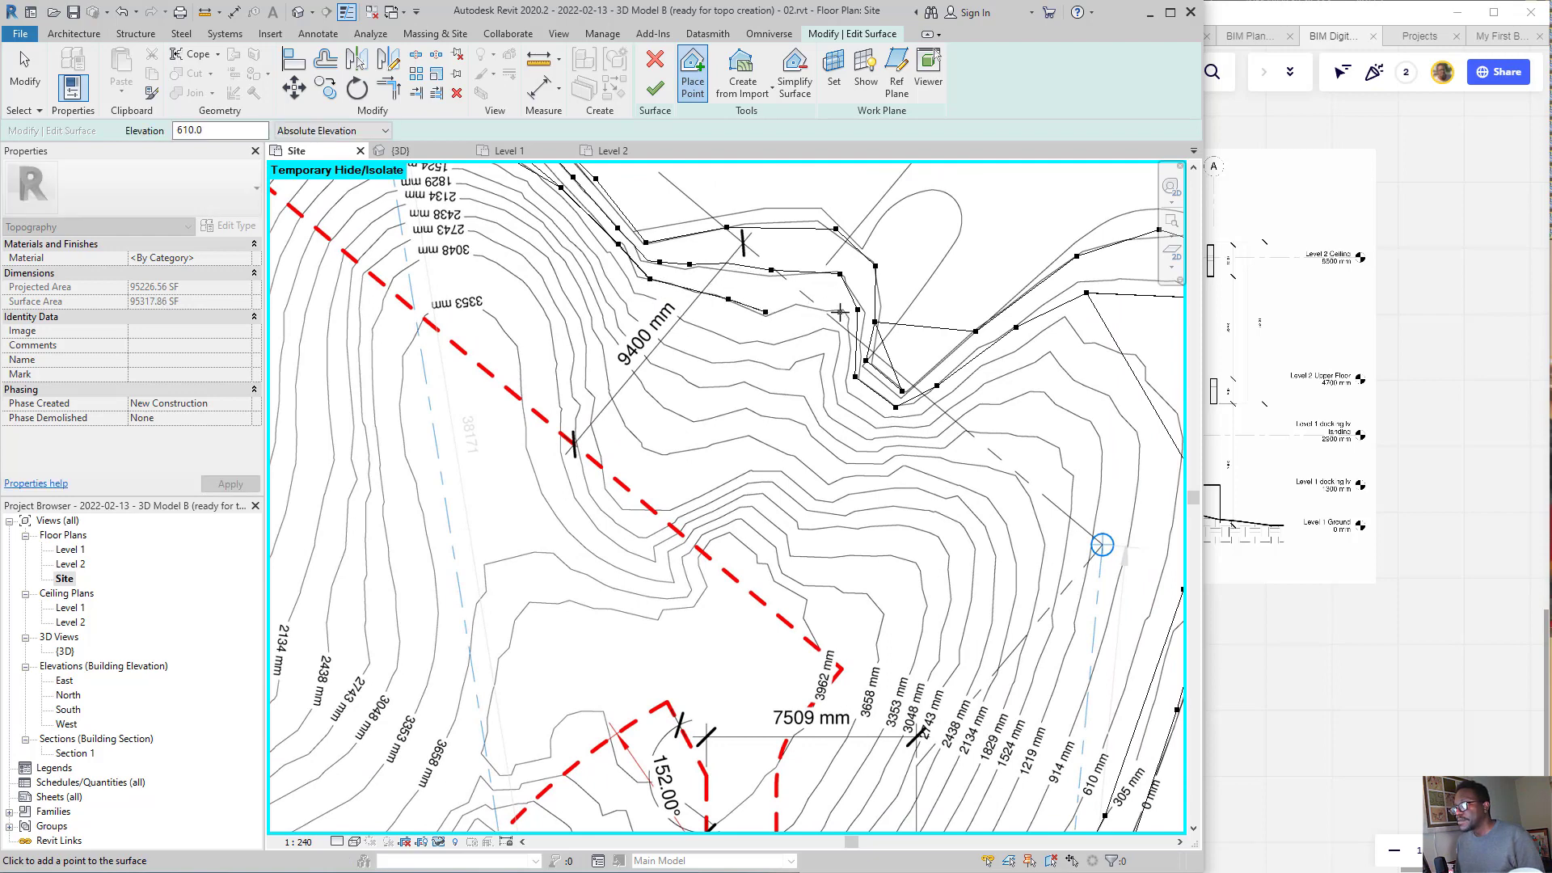
pyautogui.click(841, 311)
pyautogui.scroll(2, 843, 377)
pyautogui.click(844, 386)
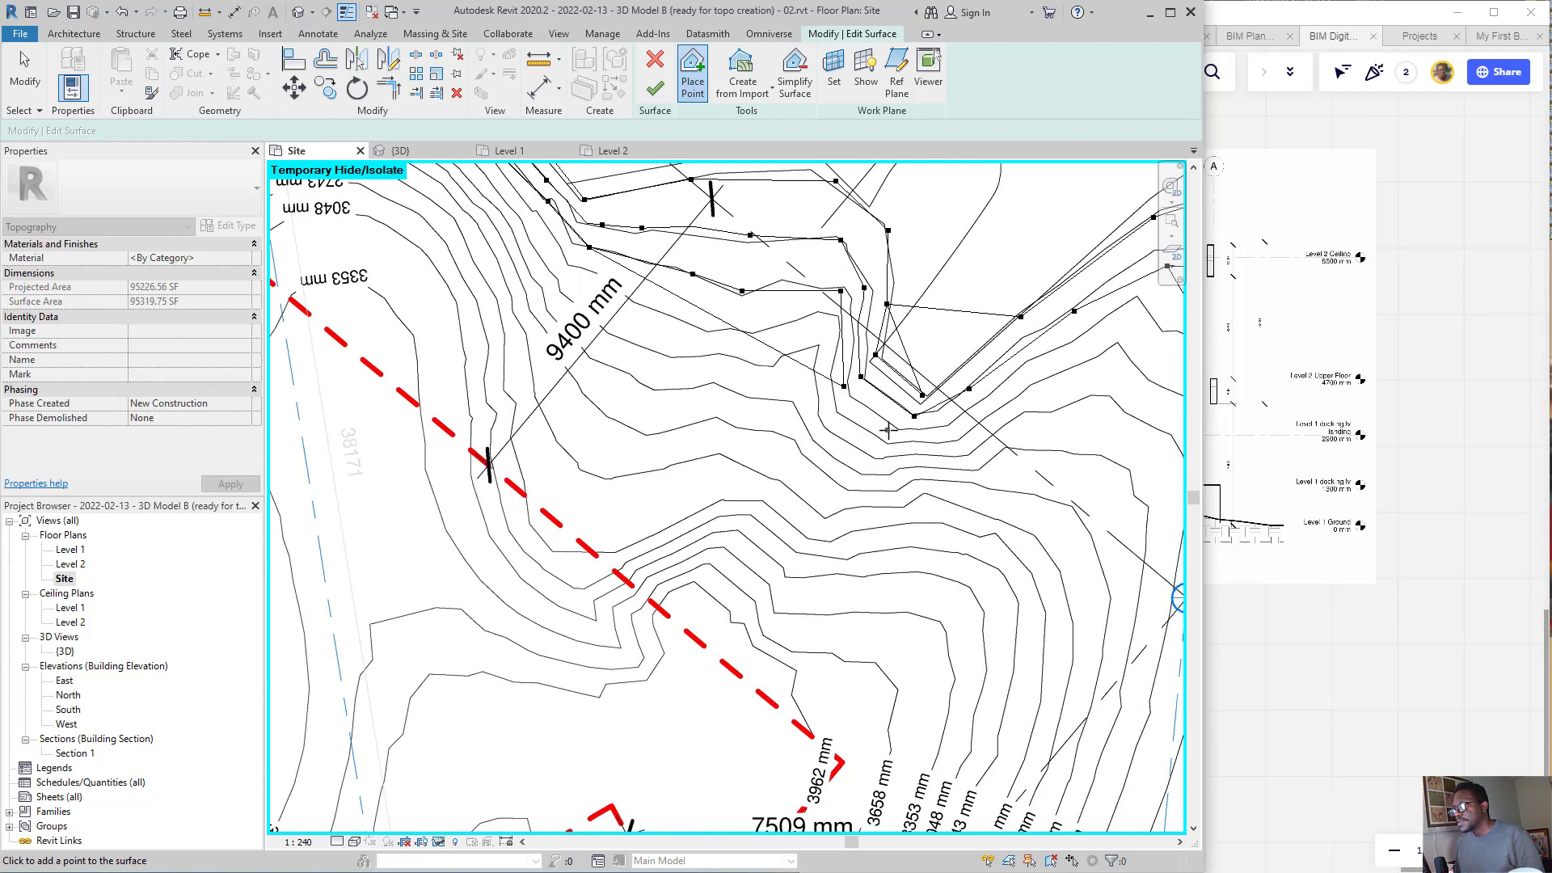
pyautogui.click(896, 430)
pyautogui.click(978, 401)
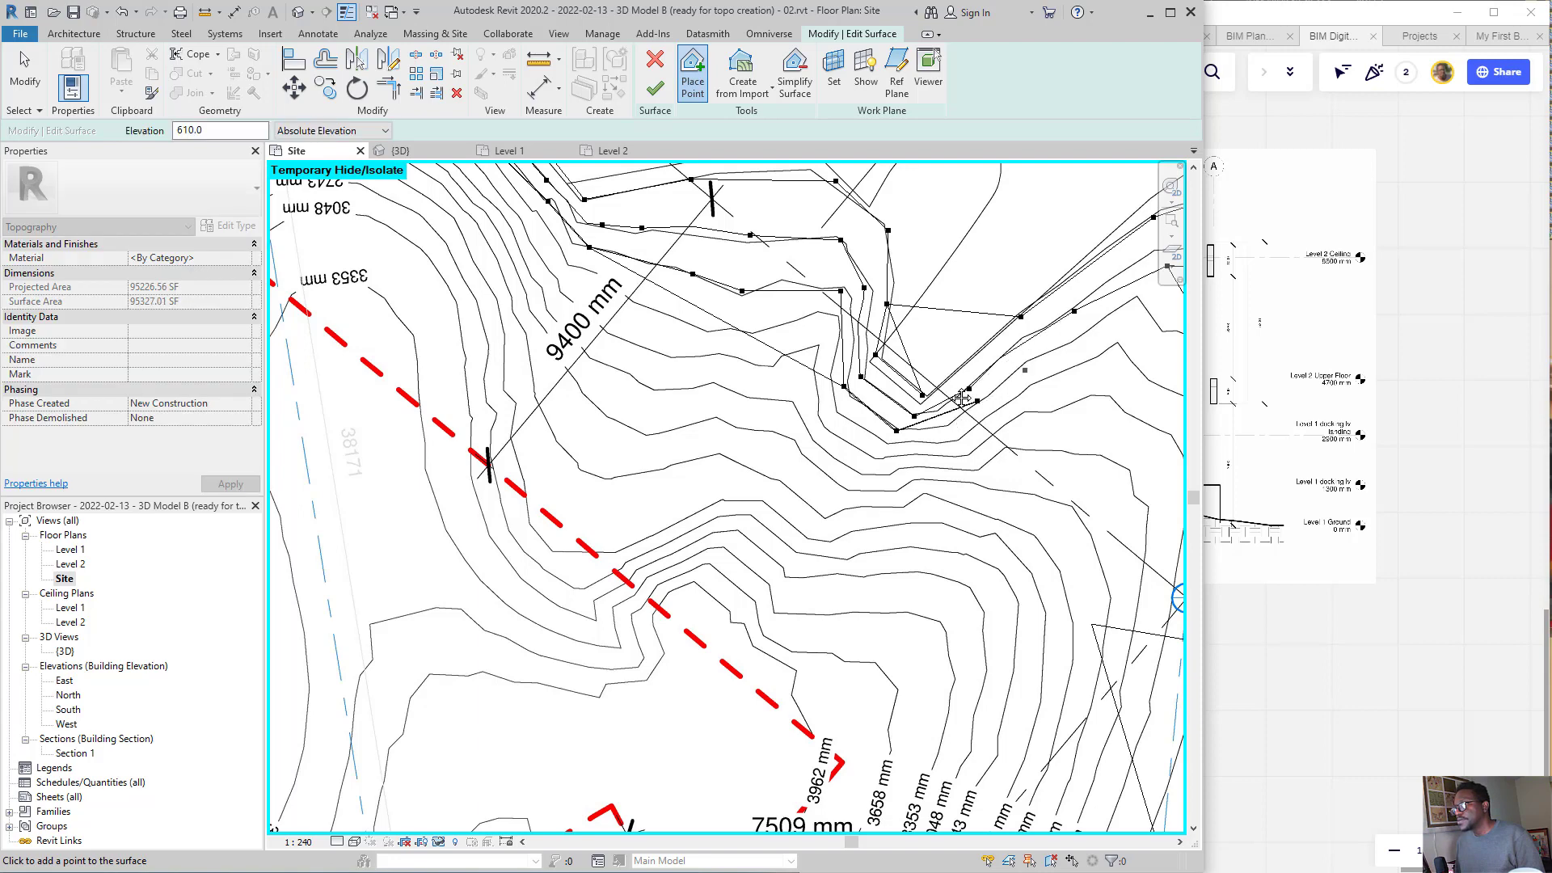
# - Carry the elevation 610 points around the northeastern lobe and down its eastern side toward the 610 mm label
pyautogui.moveTo(1147, 310); pyautogui.dragTo(935, 347, button='middle')
pyautogui.click(1040, 430)
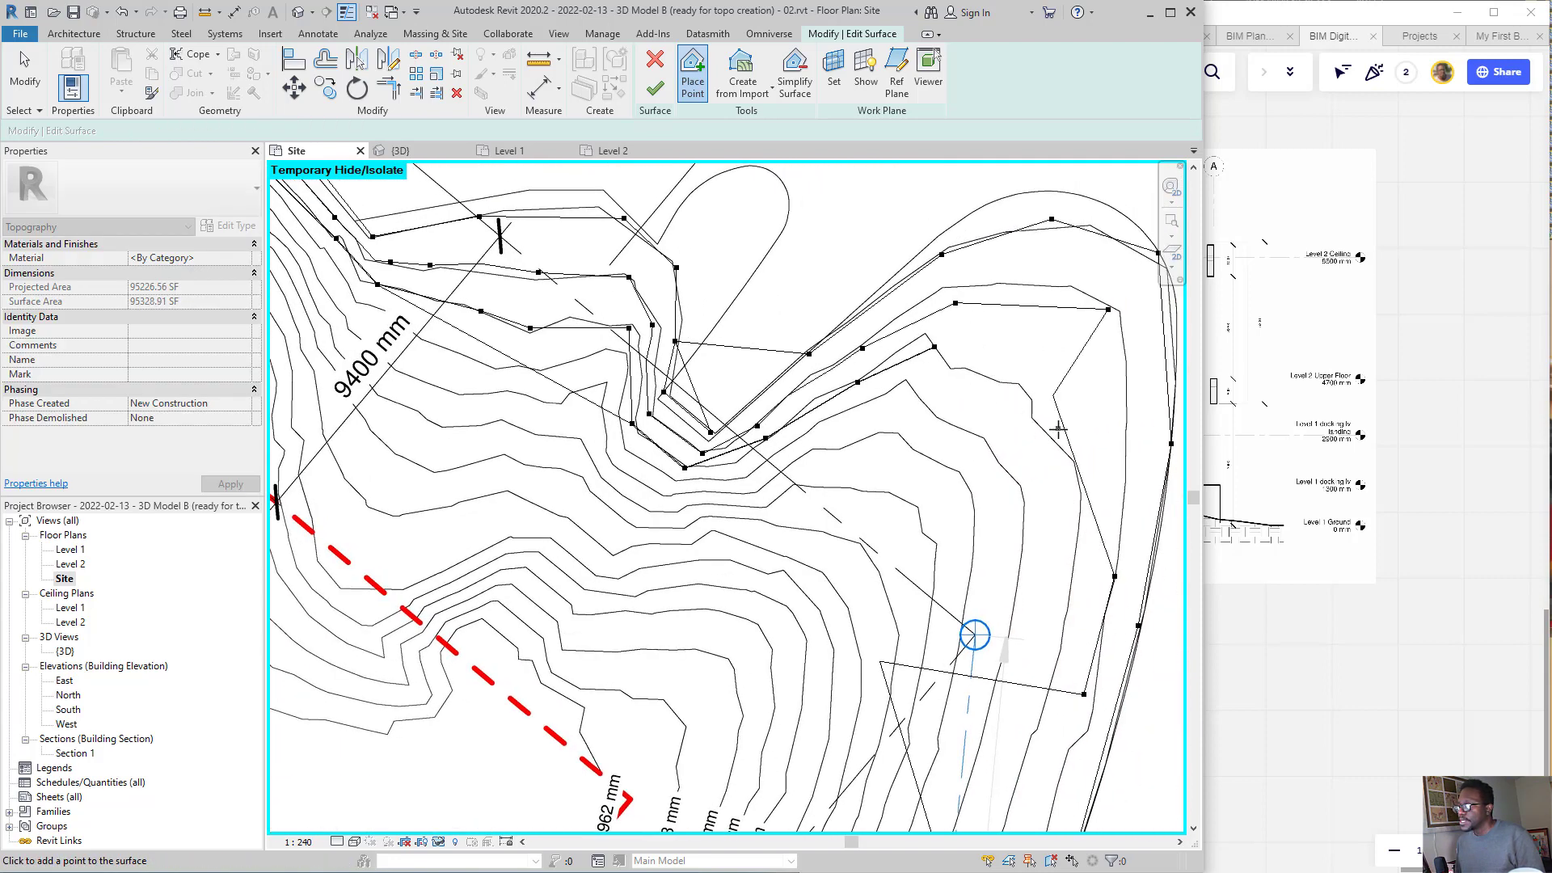
pyautogui.click(1085, 561)
pyautogui.moveTo(1051, 544); pyautogui.dragTo(1011, 217, button='middle')
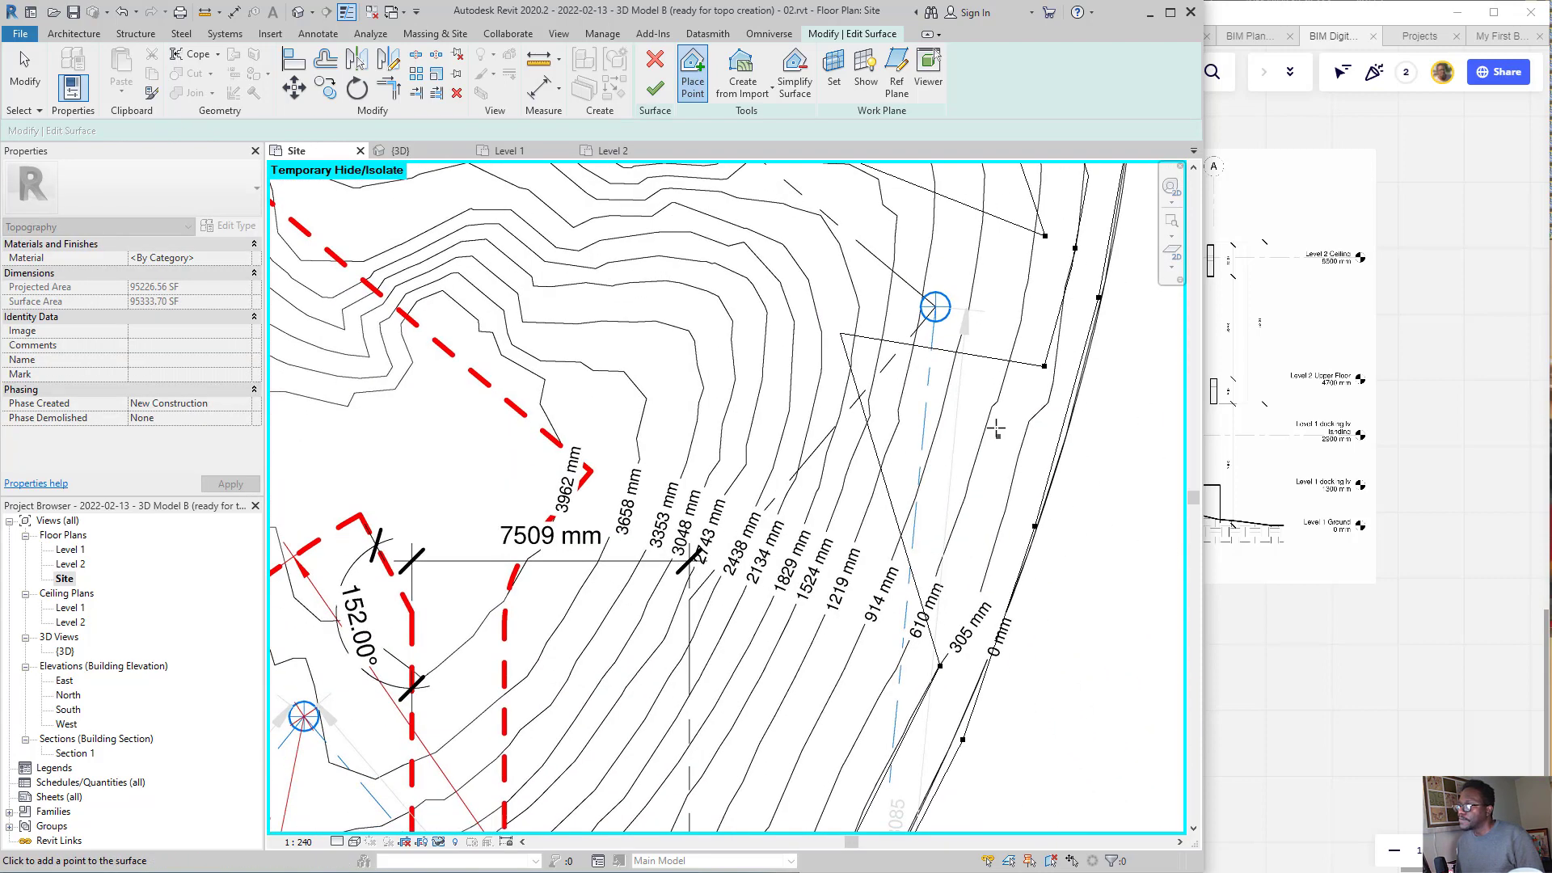
pyautogui.click(991, 410)
# - Place elevation 610 points from the eastern label around the southeastern corner to the contour's stretch near the 3864 mm dimension
pyautogui.scroll(-2, 964, 258)
pyautogui.moveTo(918, 462); pyautogui.dragTo(944, 379, button='middle')
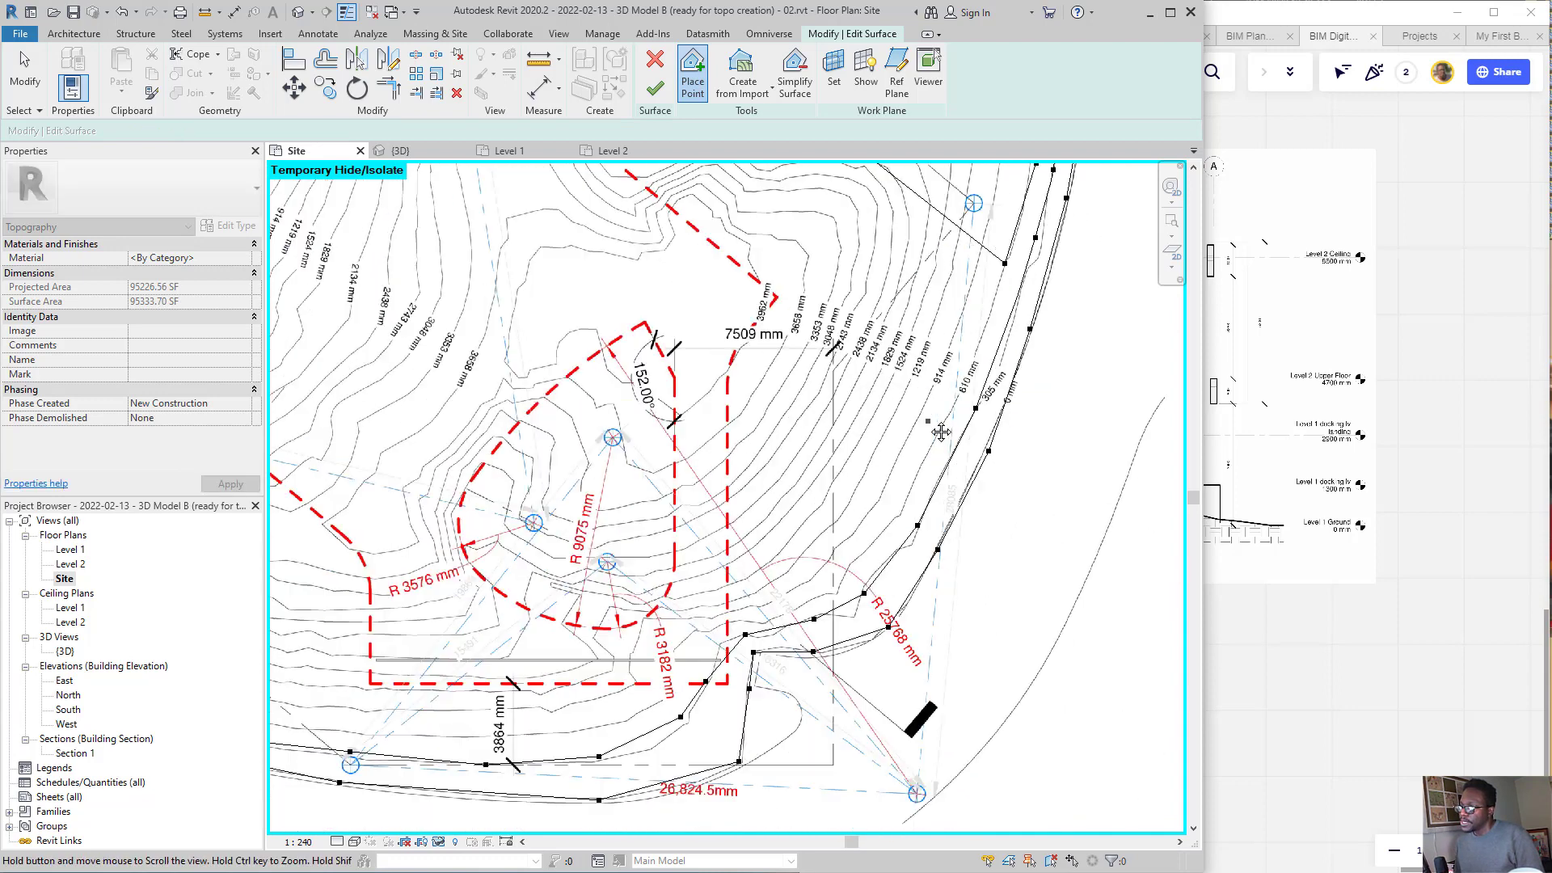
pyautogui.click(945, 392)
pyautogui.click(901, 511)
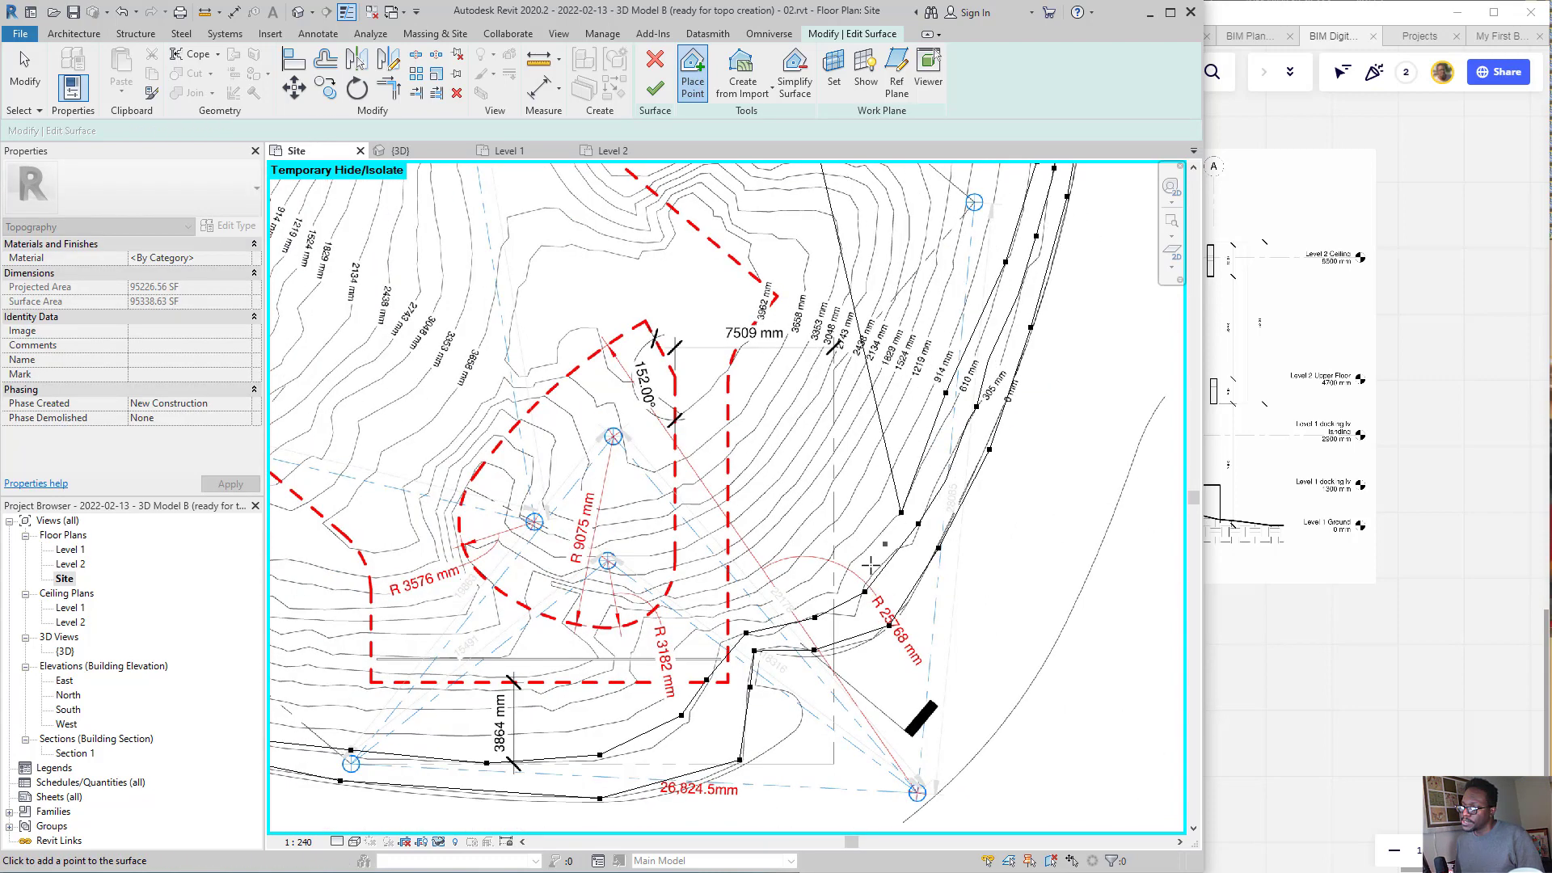
pyautogui.click(744, 620)
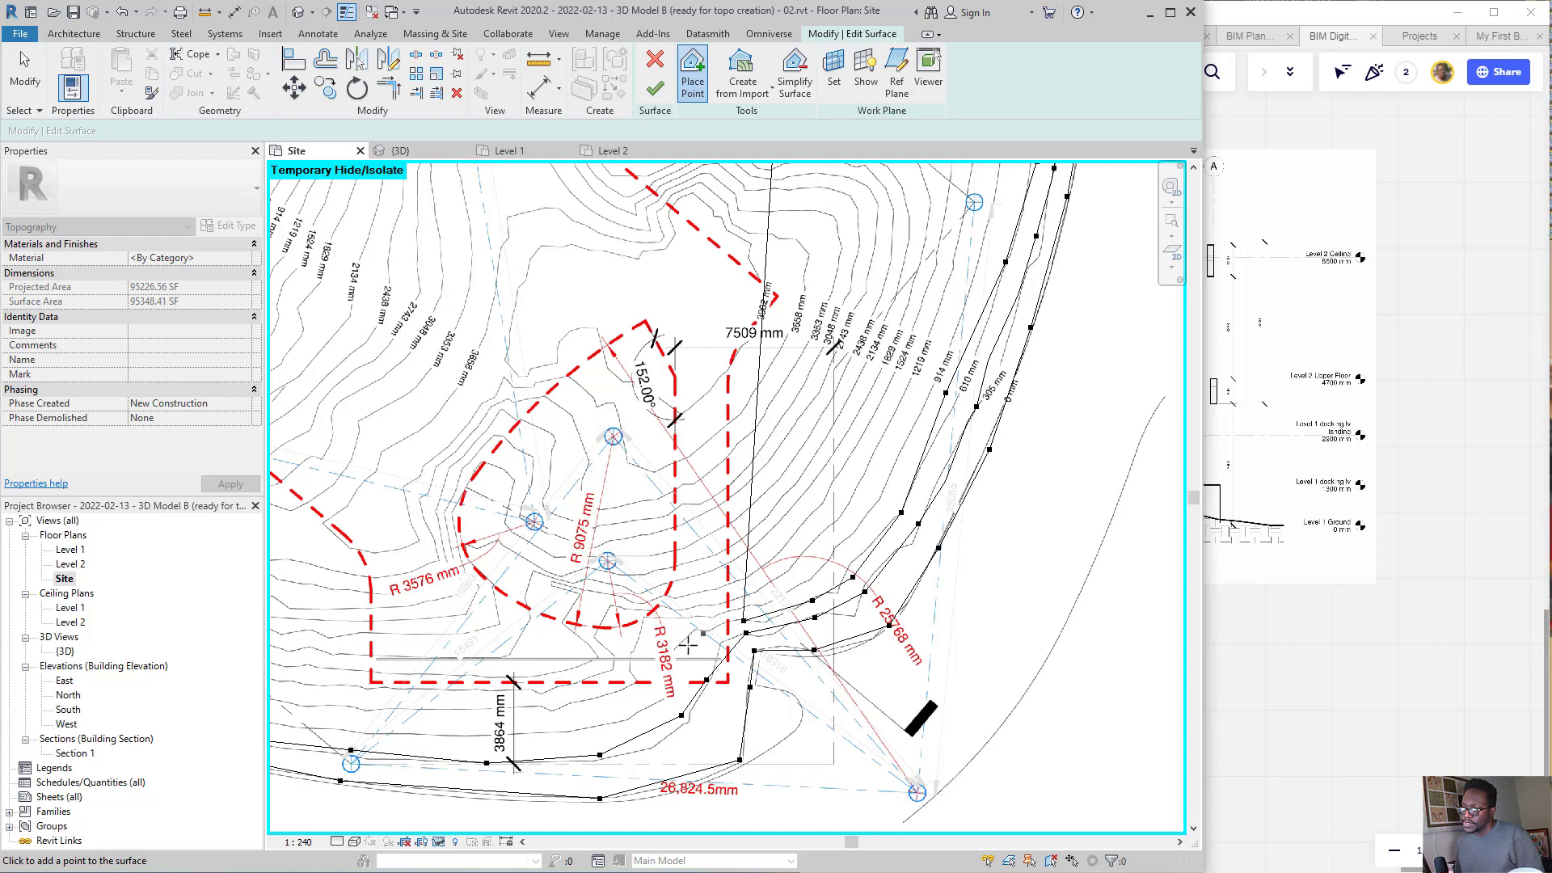
pyautogui.click(699, 657)
pyautogui.click(658, 700)
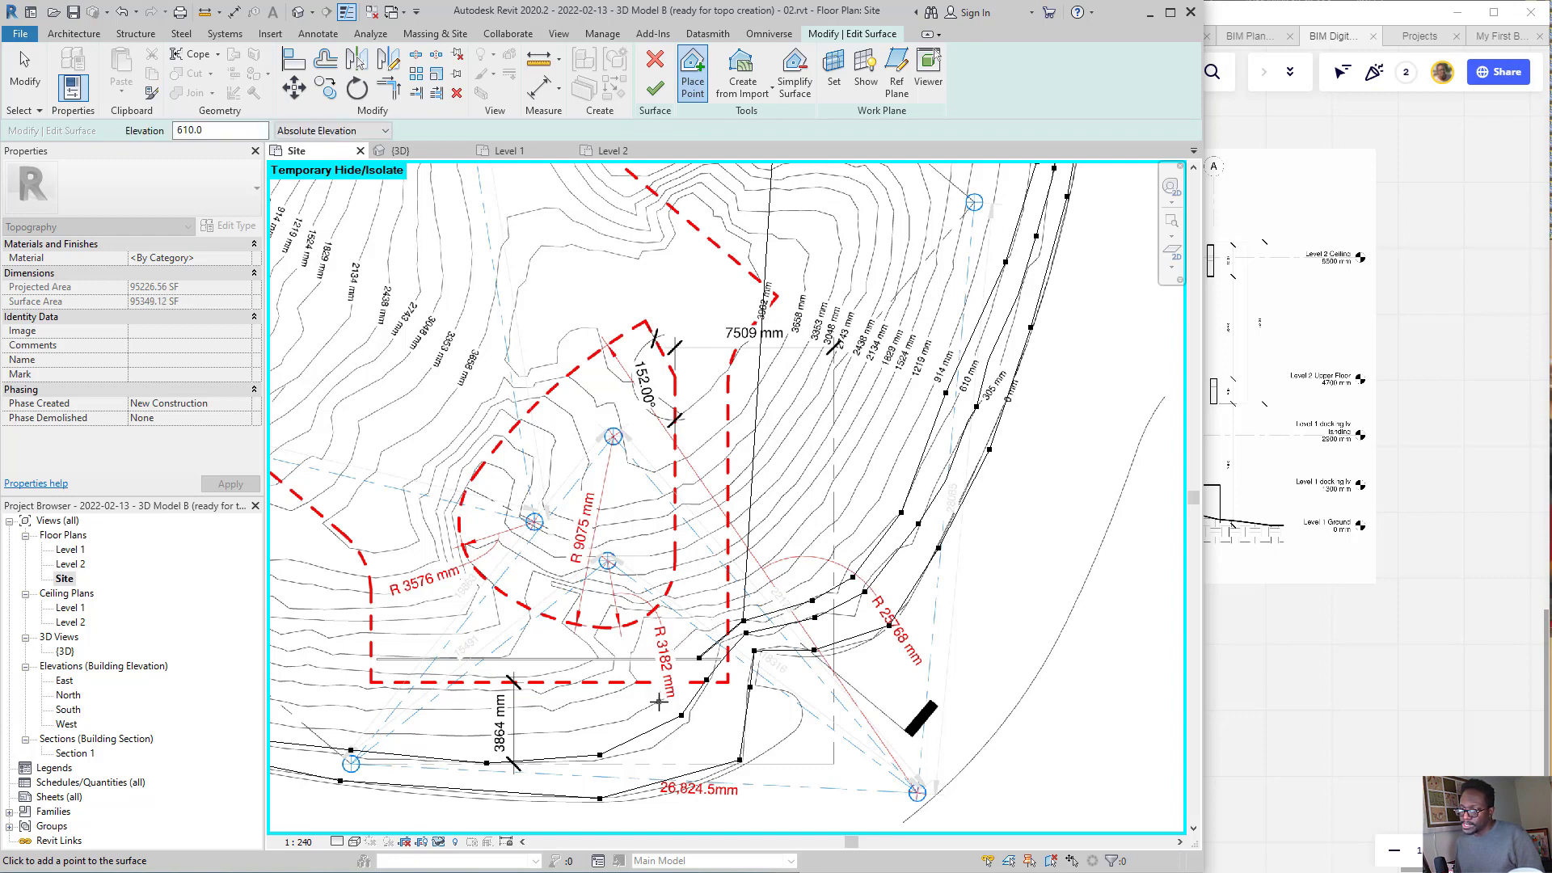
pyautogui.click(594, 724)
pyautogui.click(484, 732)
# - Extend the elevation 610 points westward along the southern contour, past the Pres 06 section marker
pyautogui.moveTo(396, 727); pyautogui.dragTo(680, 655, button='middle')
pyautogui.moveTo(517, 648); pyautogui.dragTo(744, 641, button='middle')
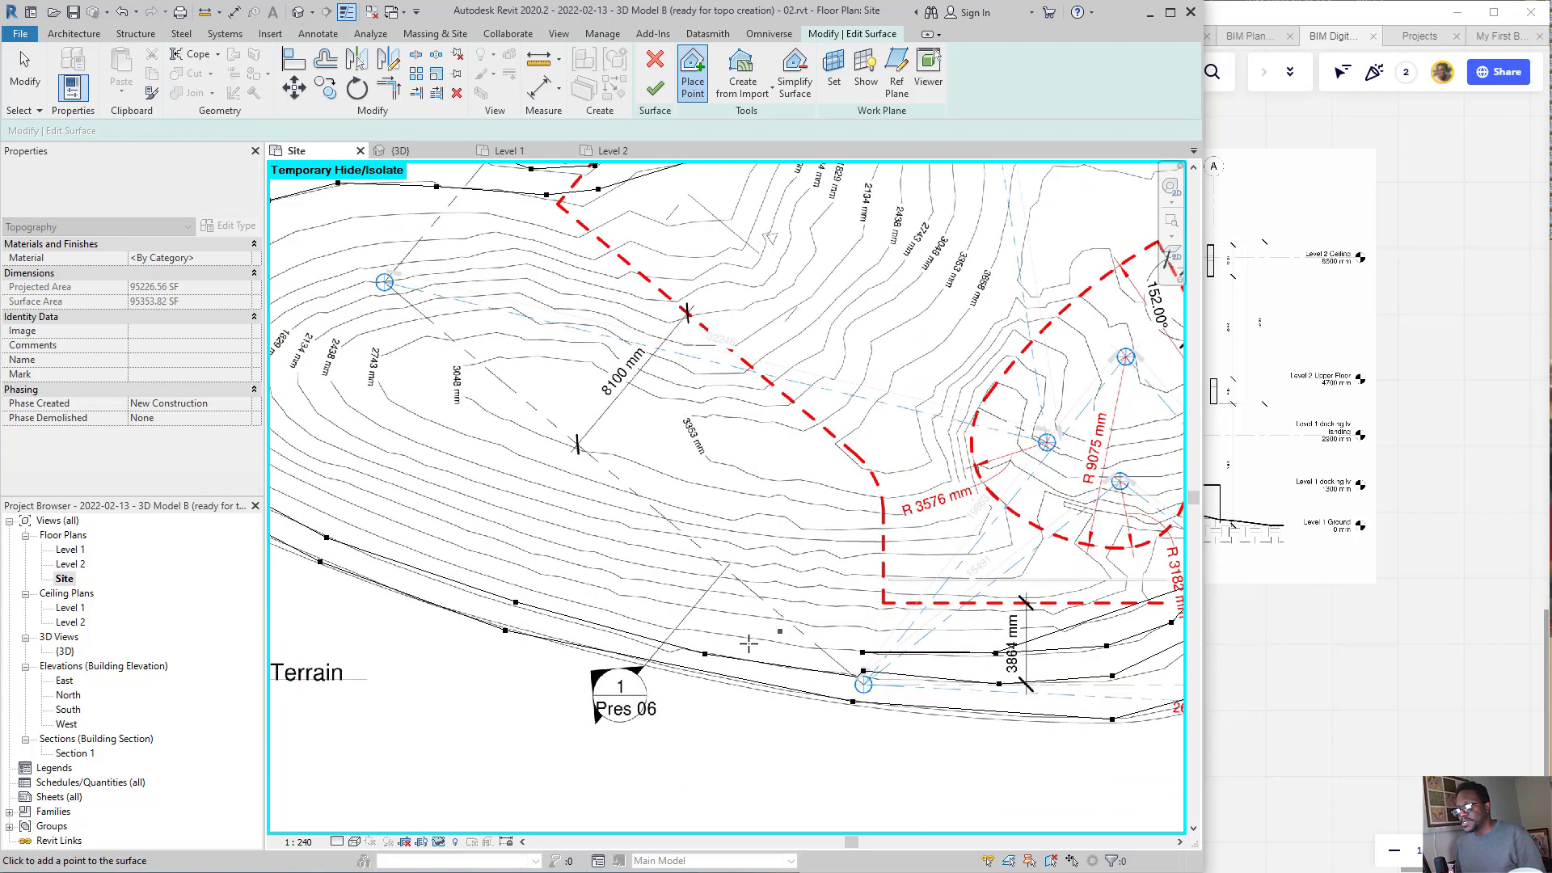
pyautogui.click(712, 629)
pyautogui.click(519, 585)
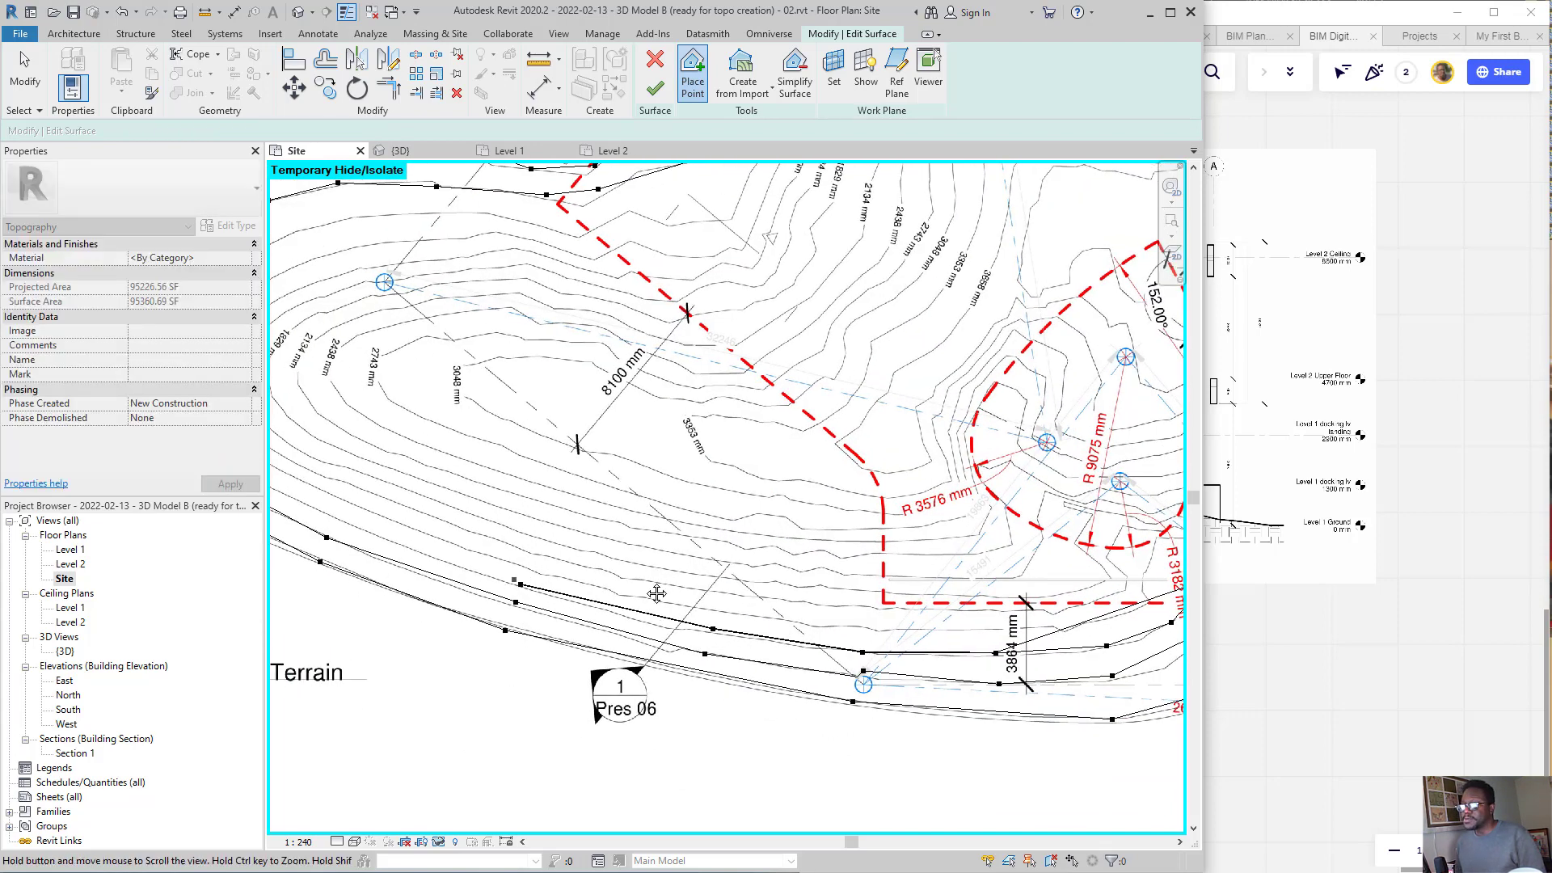
pyautogui.moveTo(334, 590); pyautogui.dragTo(695, 536, button='middle')
pyautogui.click(709, 538)
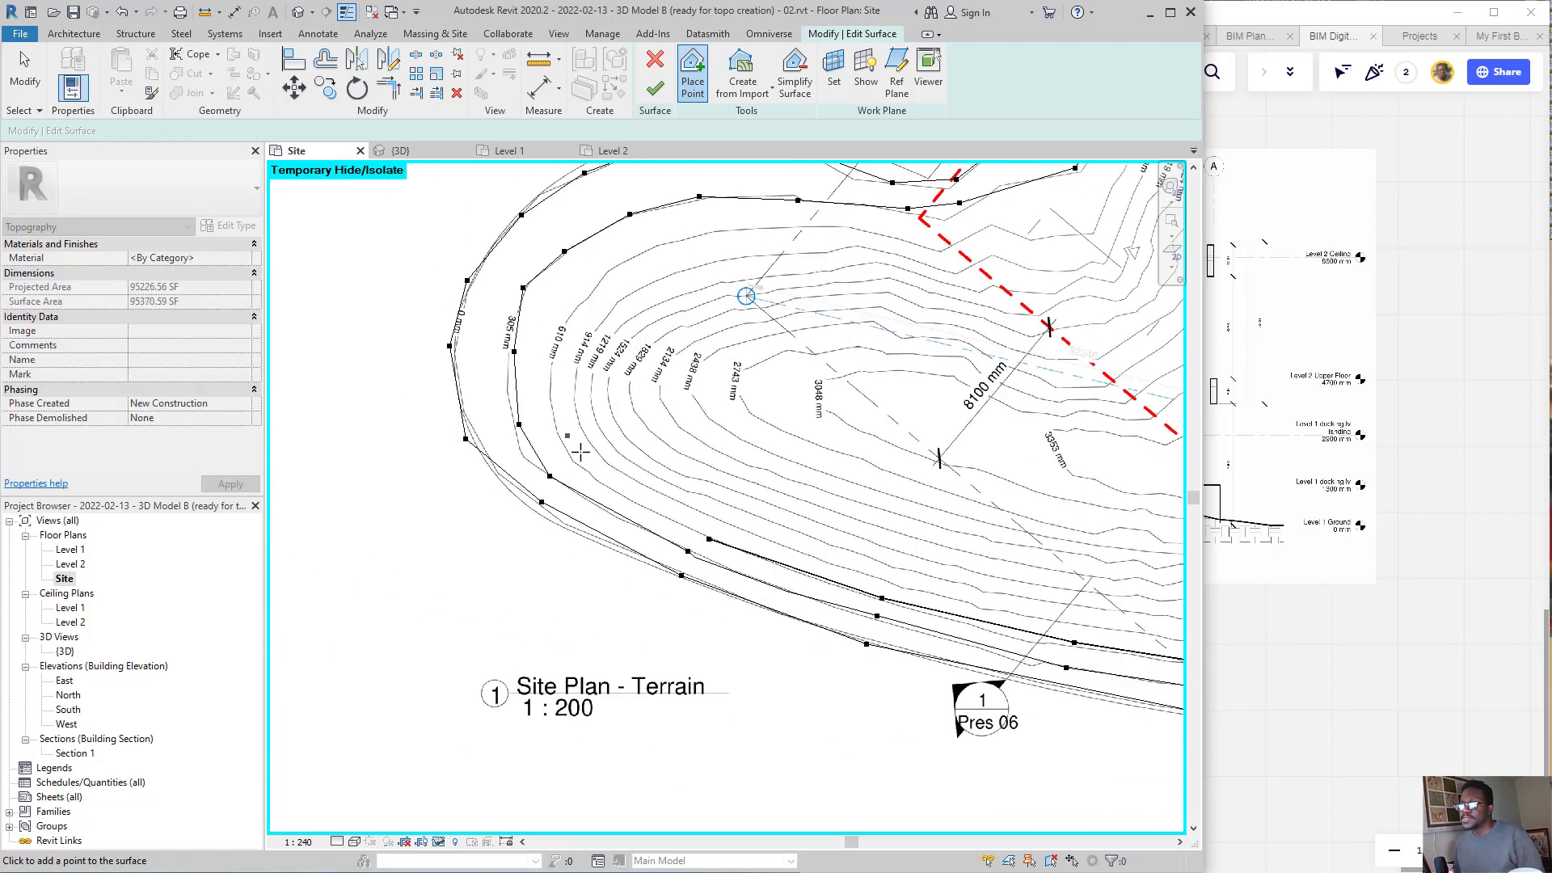
# - Carry the elevation 610 points around the western end past the 610 mm label and along the western lobe's northern side
pyautogui.click(582, 469)
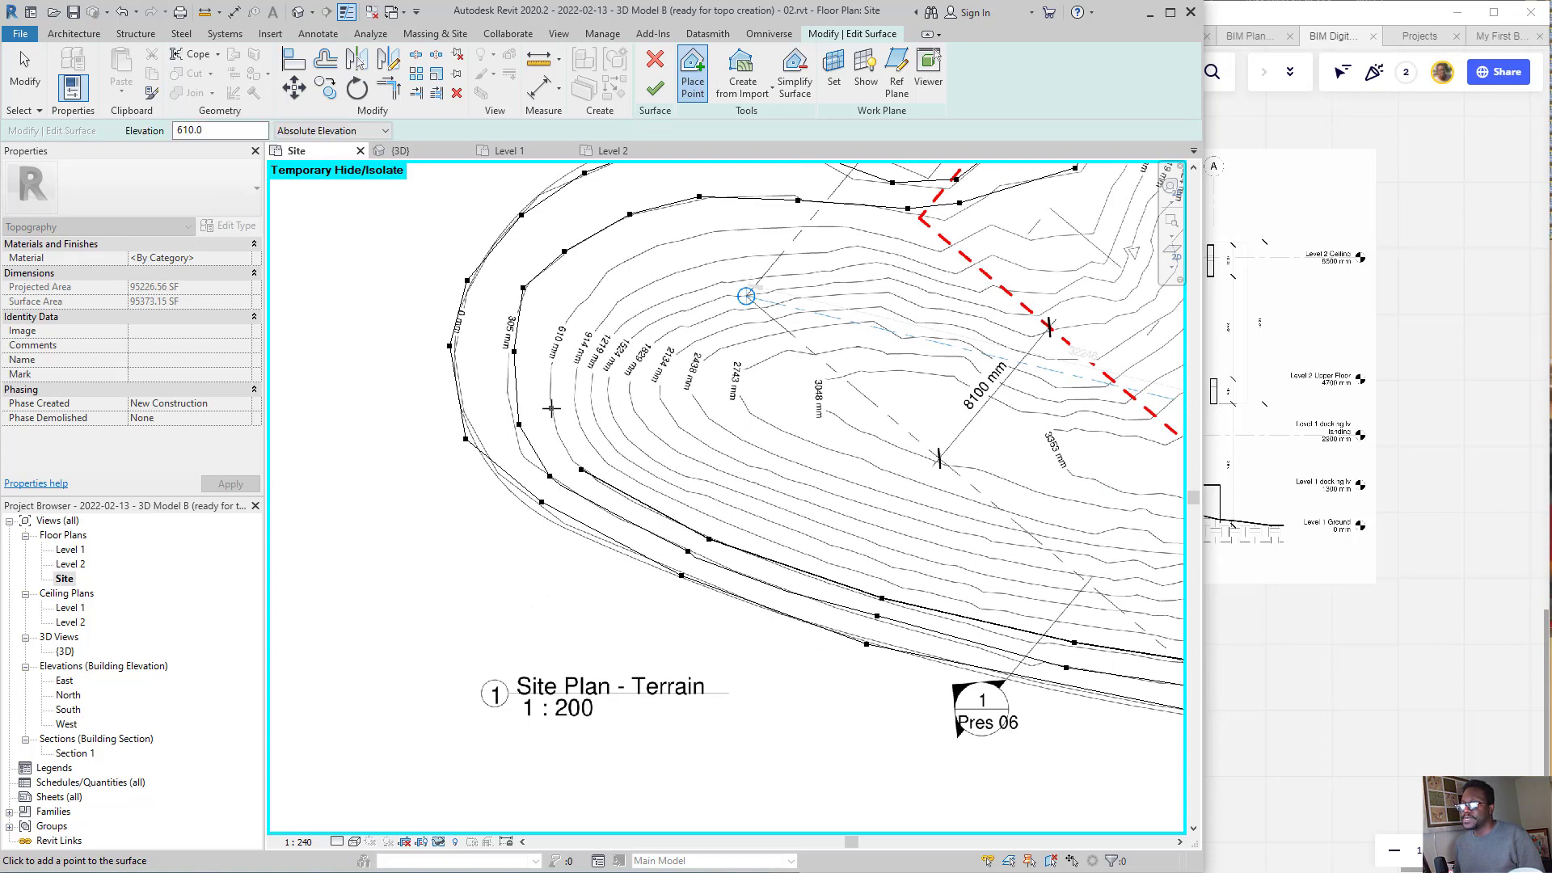
pyautogui.click(552, 408)
pyautogui.click(555, 362)
pyautogui.click(573, 313)
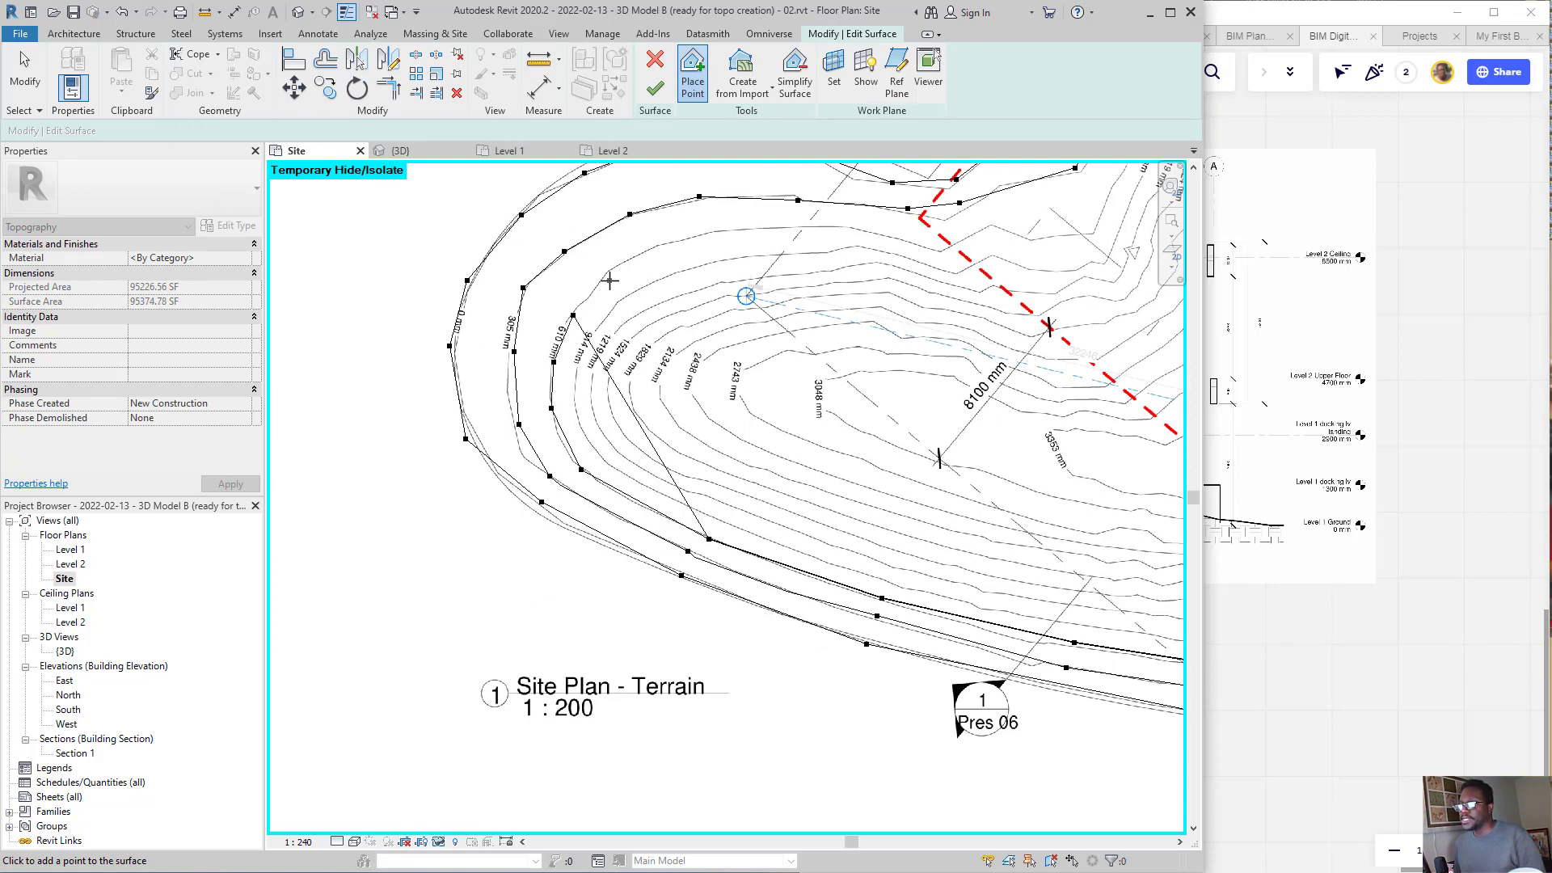
pyautogui.click(609, 281)
pyautogui.click(664, 249)
pyautogui.click(805, 229)
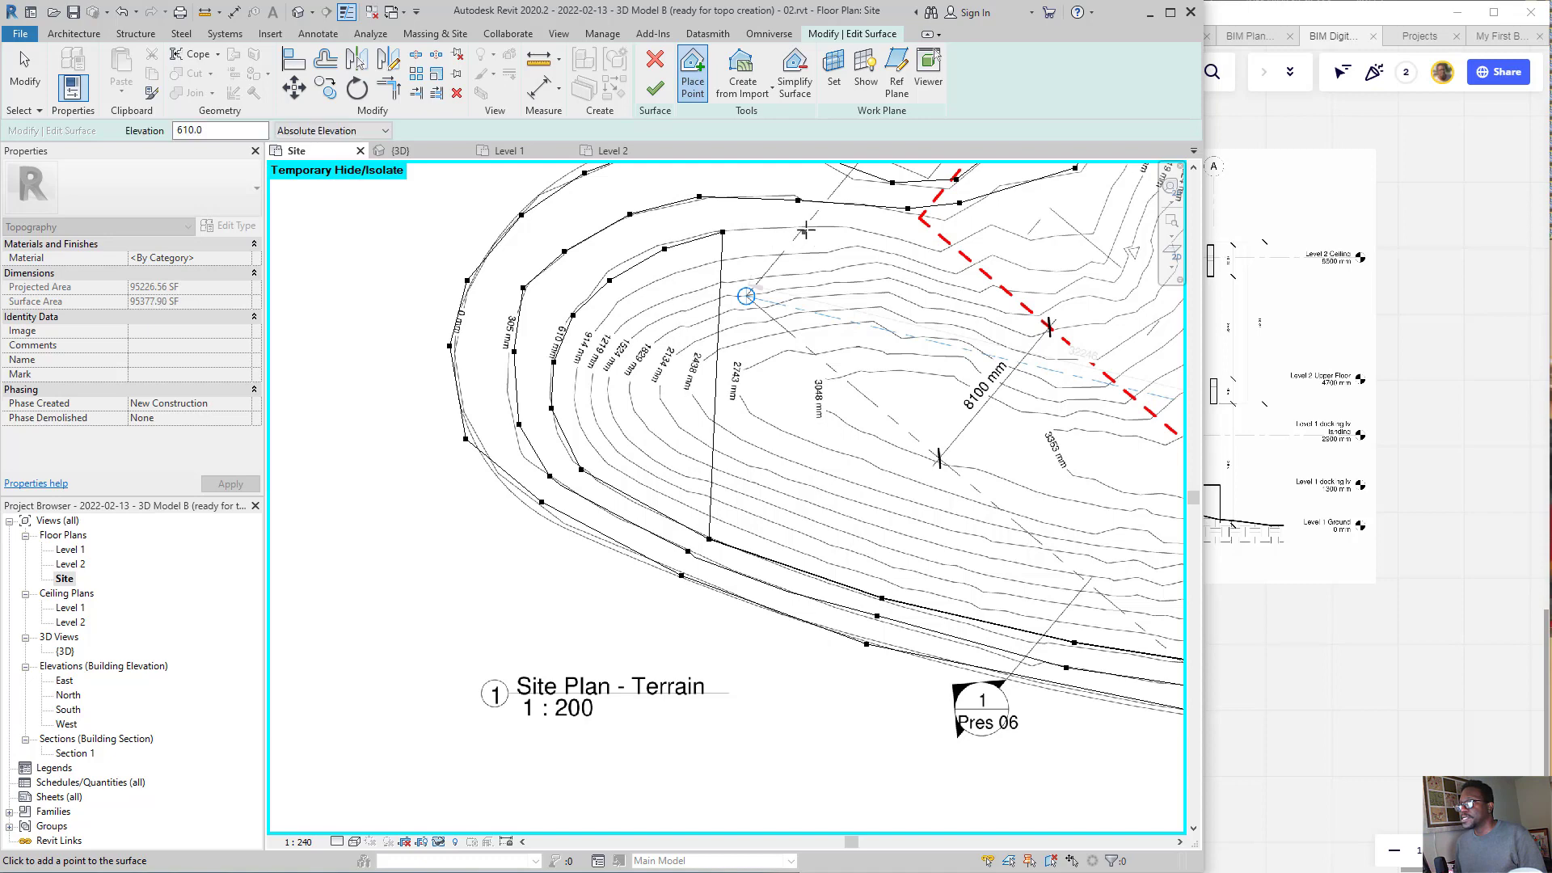
pyautogui.click(916, 235)
pyautogui.click(944, 226)
# - Close the 610 mm contour with elevation 610 points through the bend and up the northwestern slope to its northern label
pyautogui.moveTo(836, 320); pyautogui.dragTo(714, 391, button='middle')
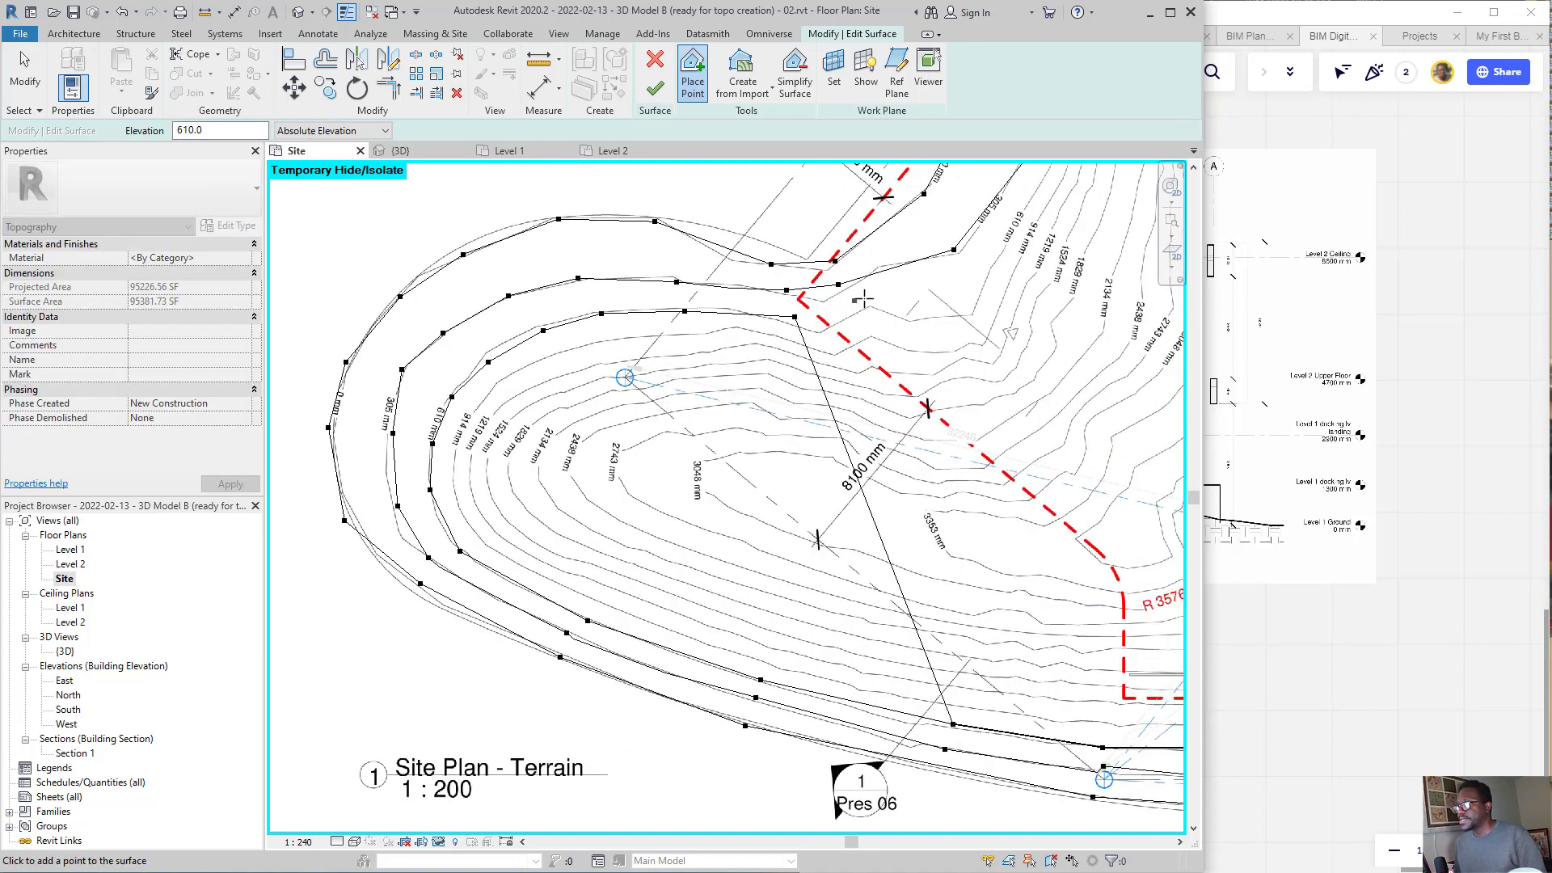
pyautogui.scroll(1, 855, 304)
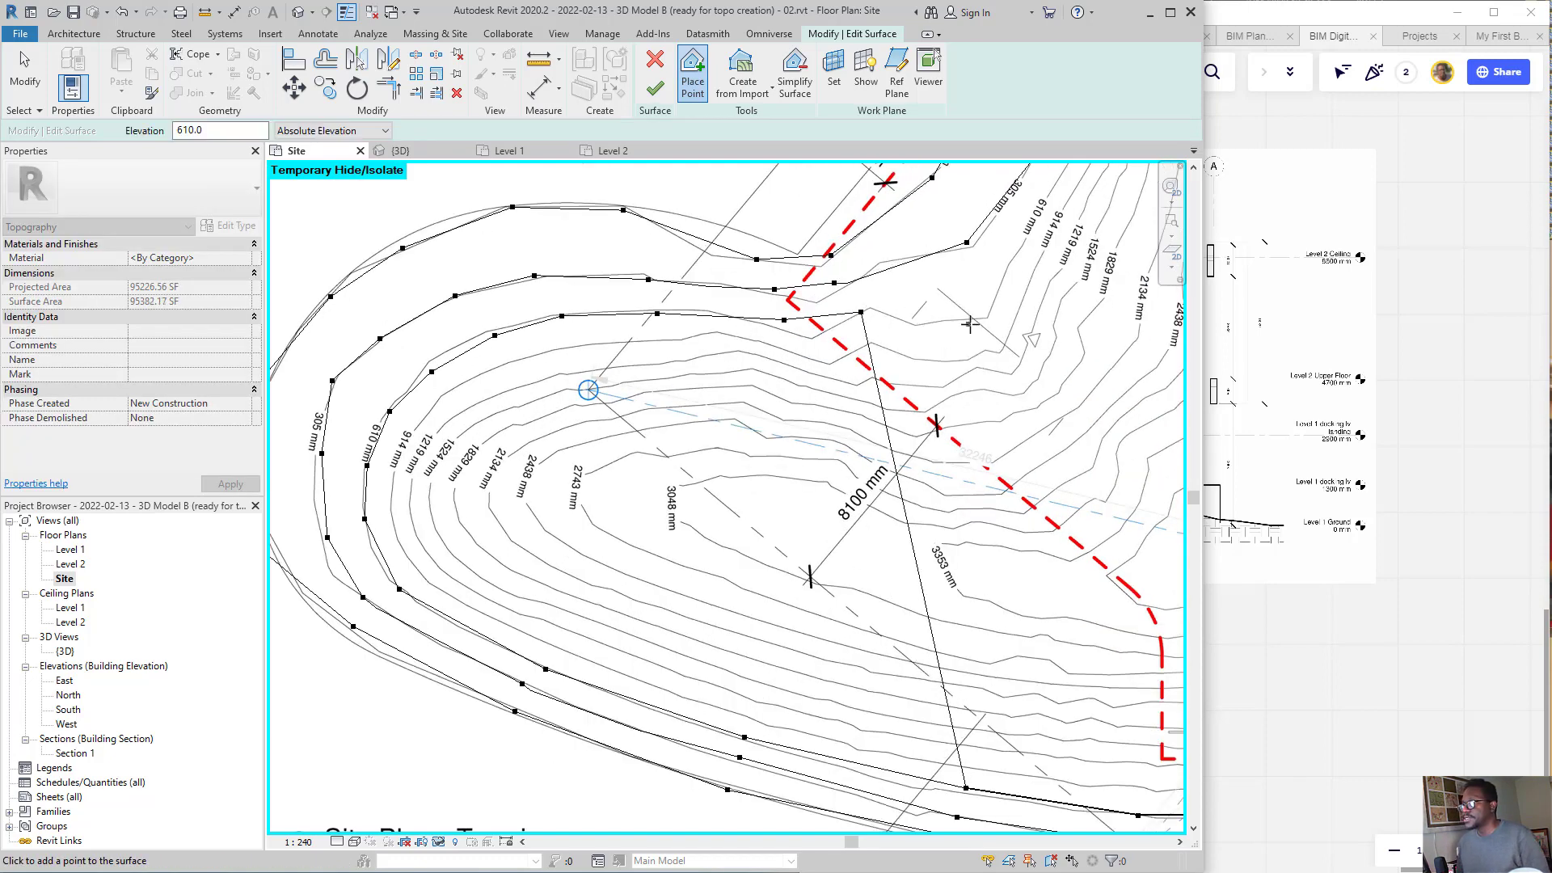
pyautogui.moveTo(977, 323); pyautogui.dragTo(810, 510, button='middle')
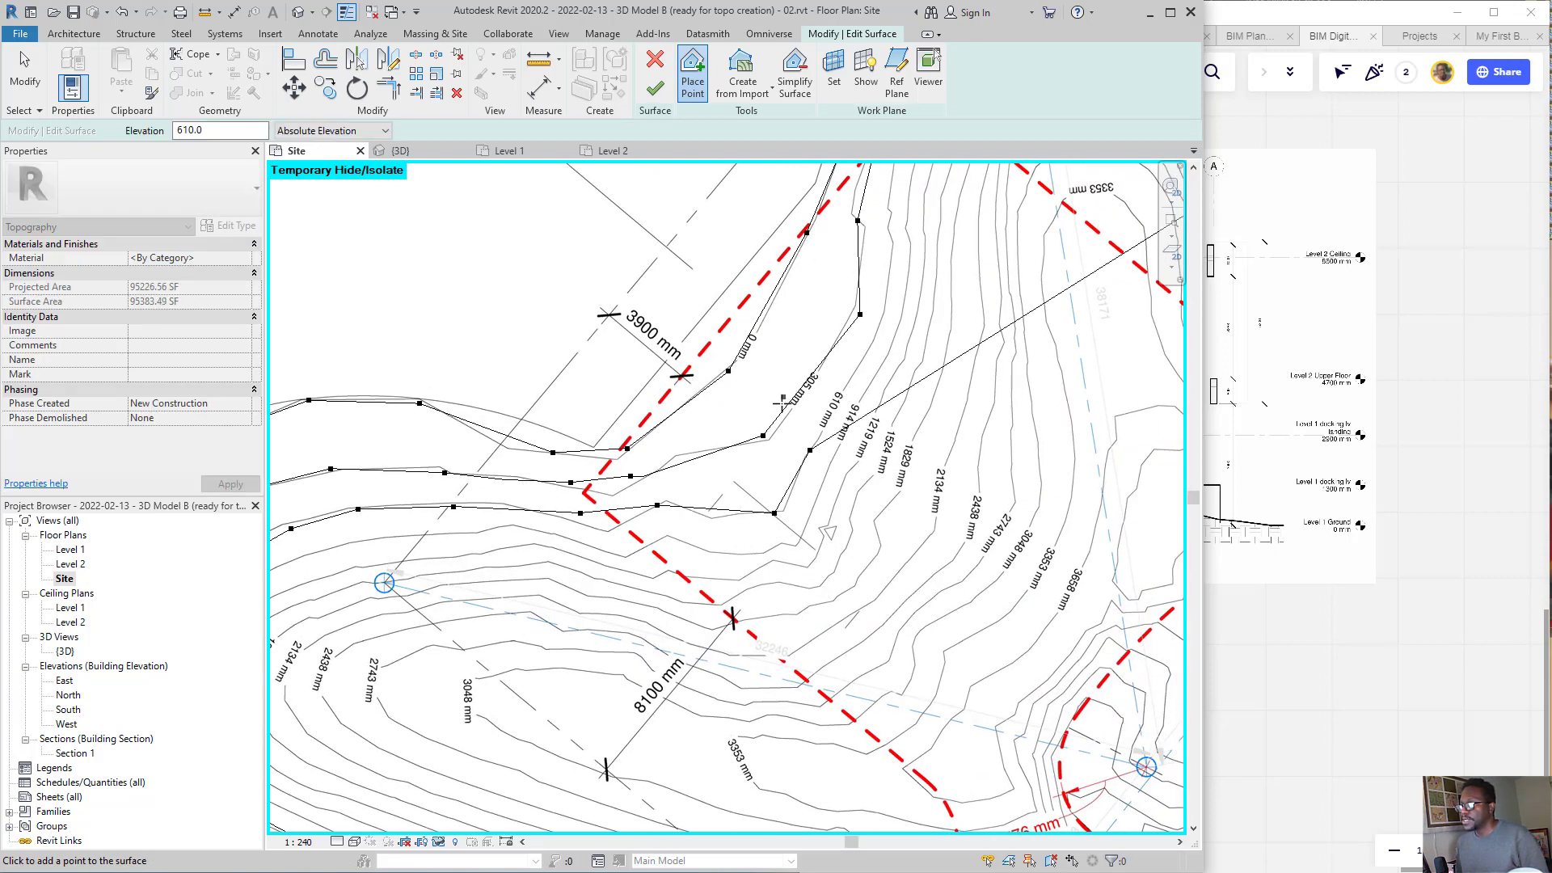
pyautogui.scroll(-4, 805, 392)
pyautogui.scroll(3, 840, 371)
pyautogui.click(828, 383)
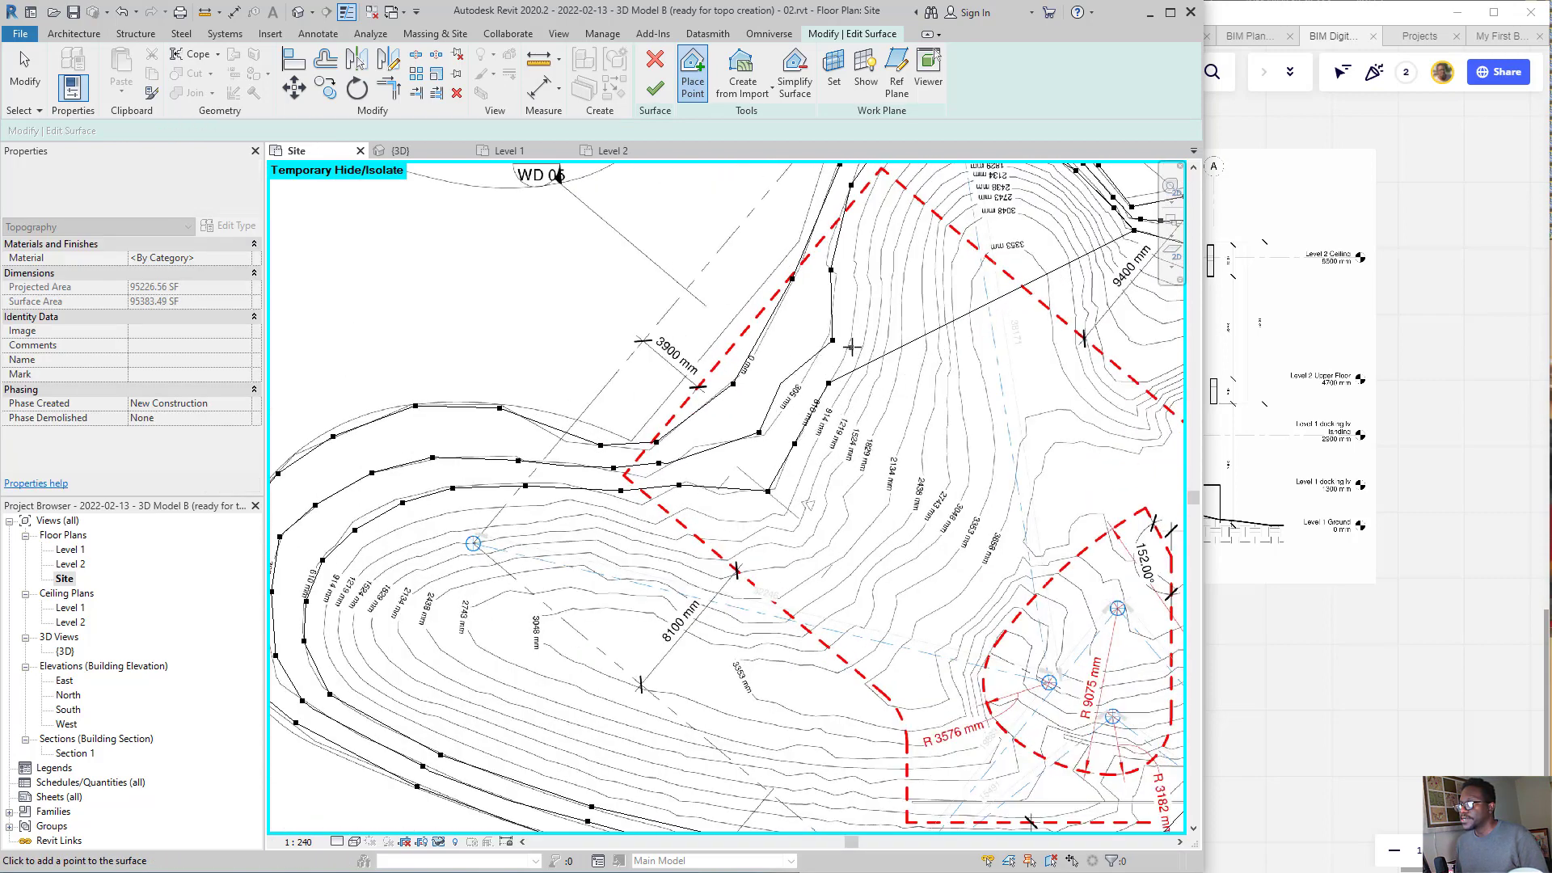
pyautogui.scroll(2, 848, 348)
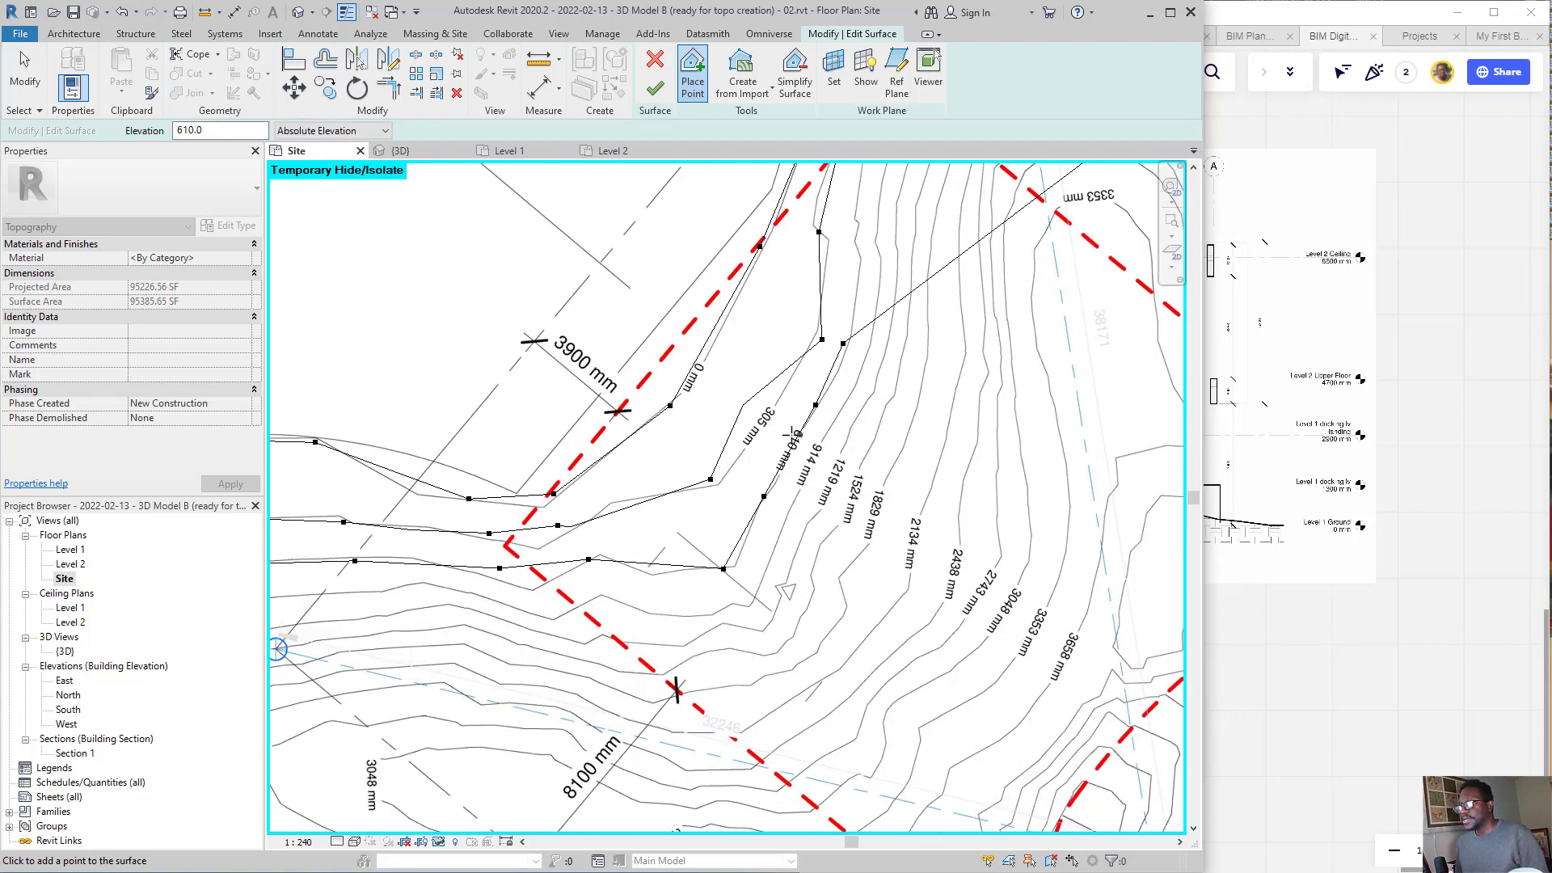
pyautogui.moveTo(887, 430); pyautogui.dragTo(740, 620, button='middle')
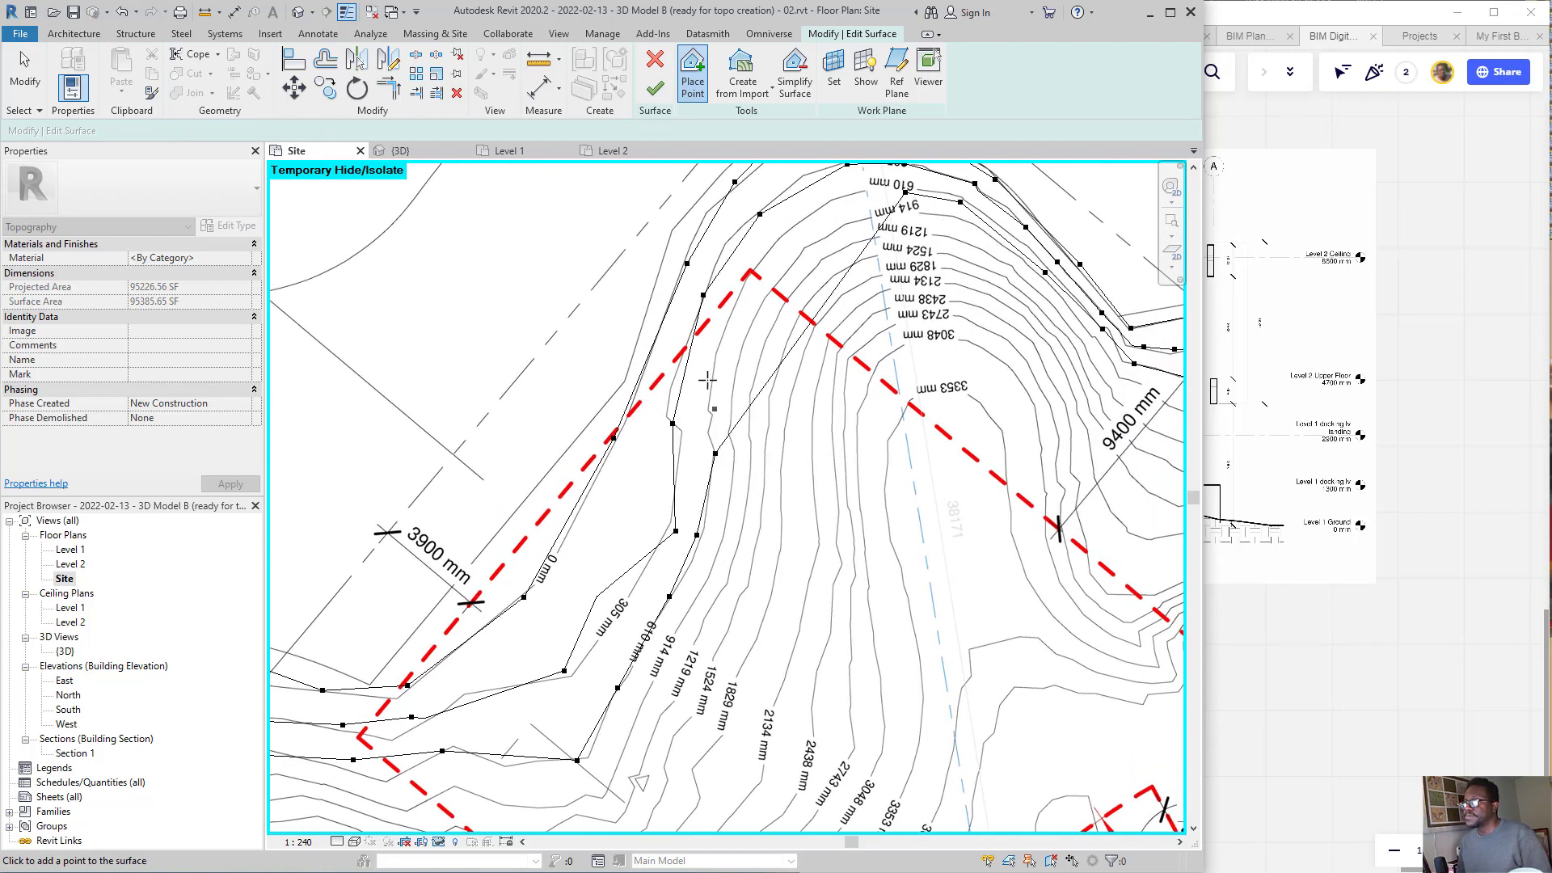
pyautogui.click(729, 305)
pyautogui.moveTo(730, 306); pyautogui.dragTo(602, 394, button='middle')
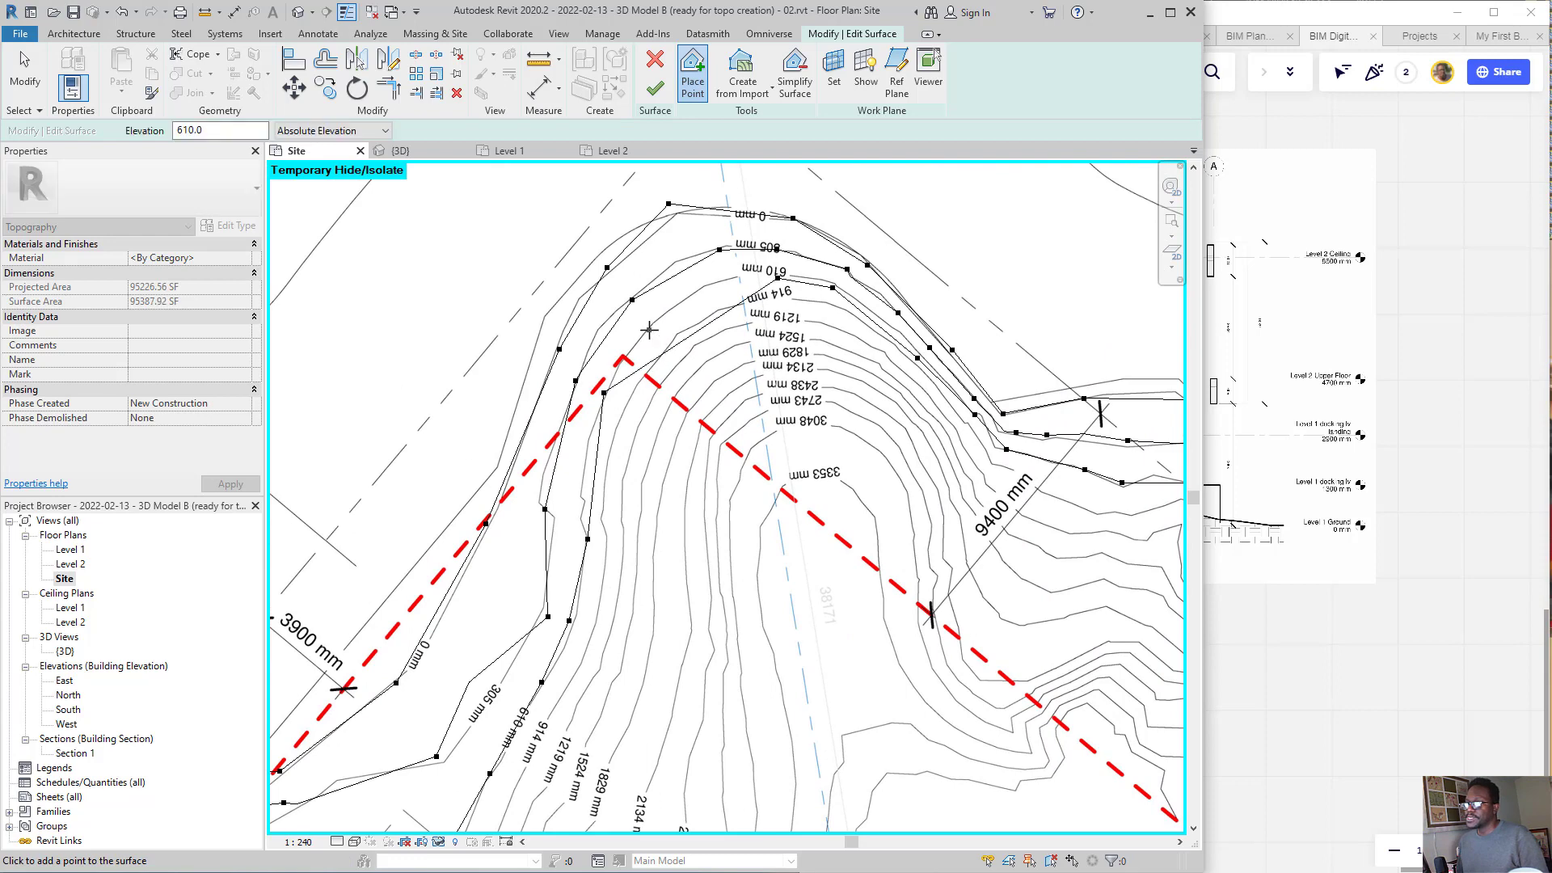
pyautogui.click(723, 285)
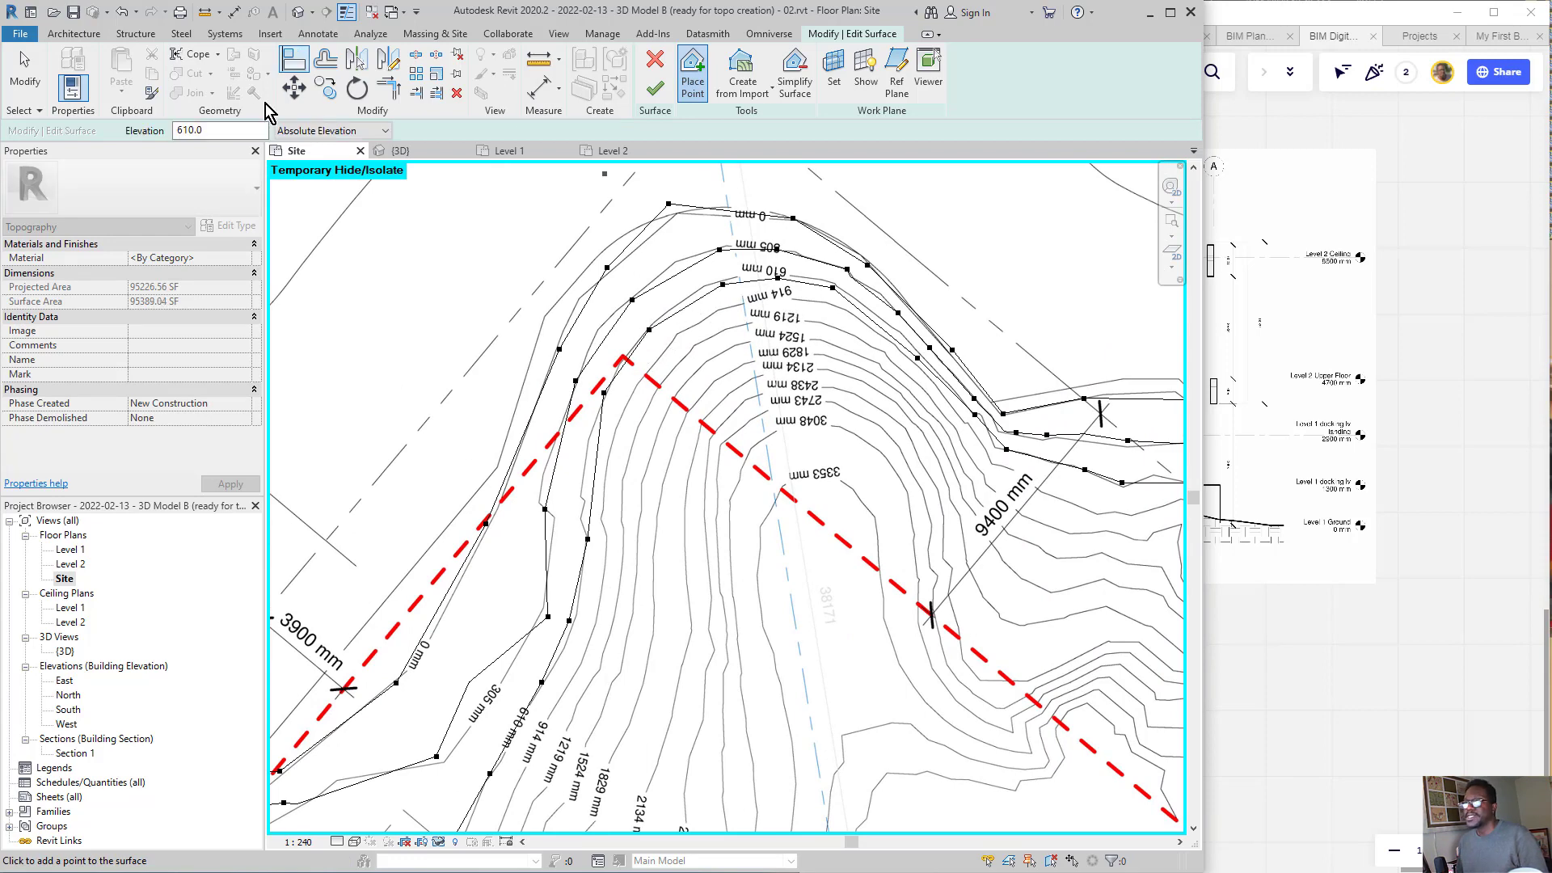
# - Set the point elevation to 914 and place points from the 914 mm contour's northern label down the northeastern slope
pyautogui.doubleClick(219, 127)
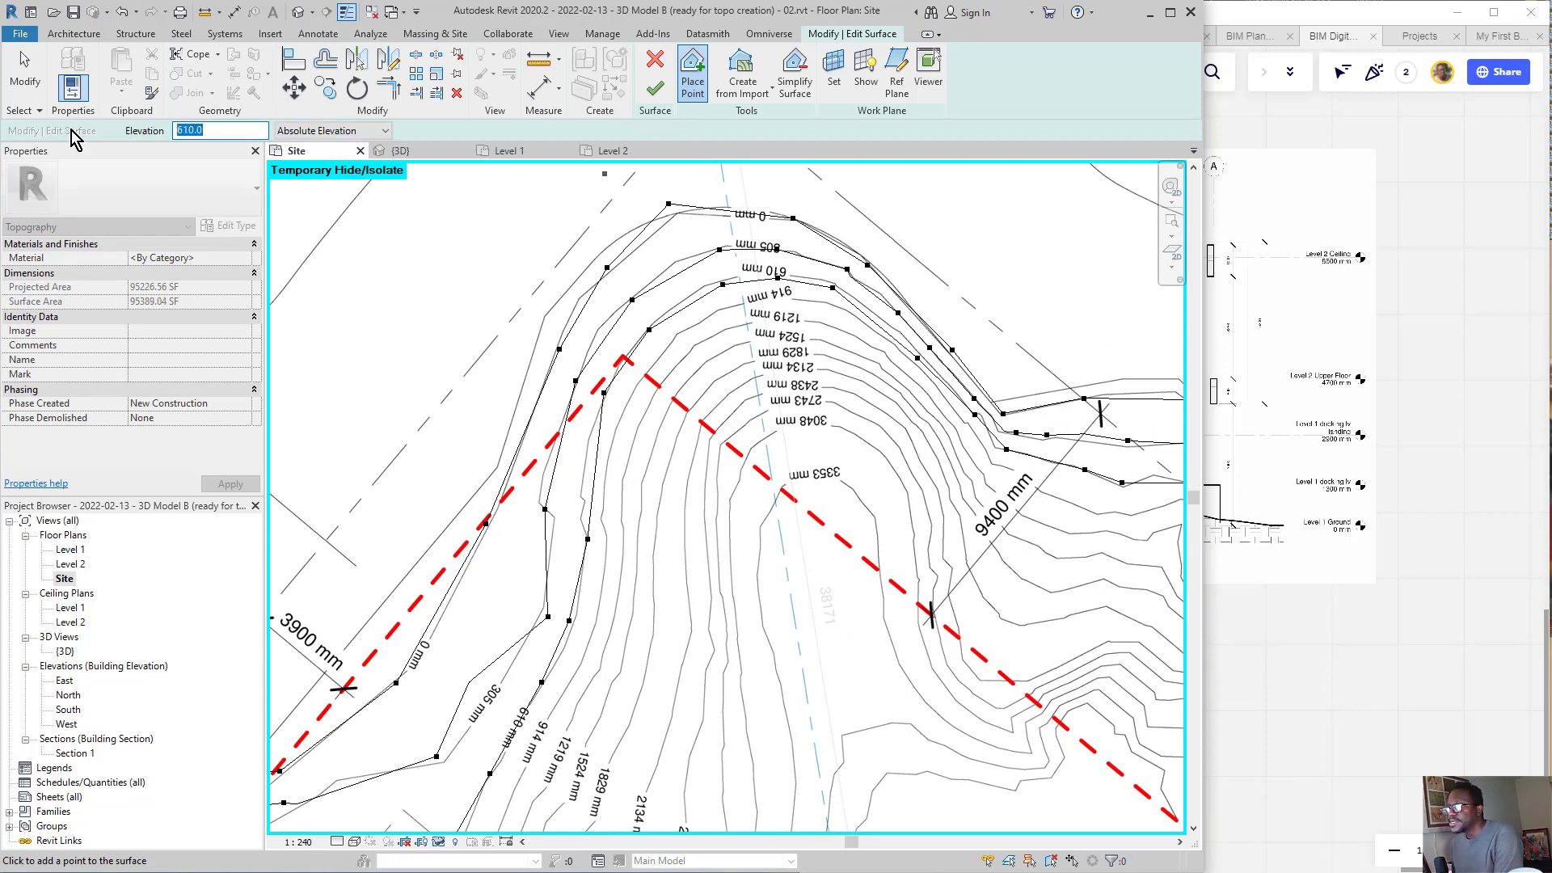
pyautogui.write('914')
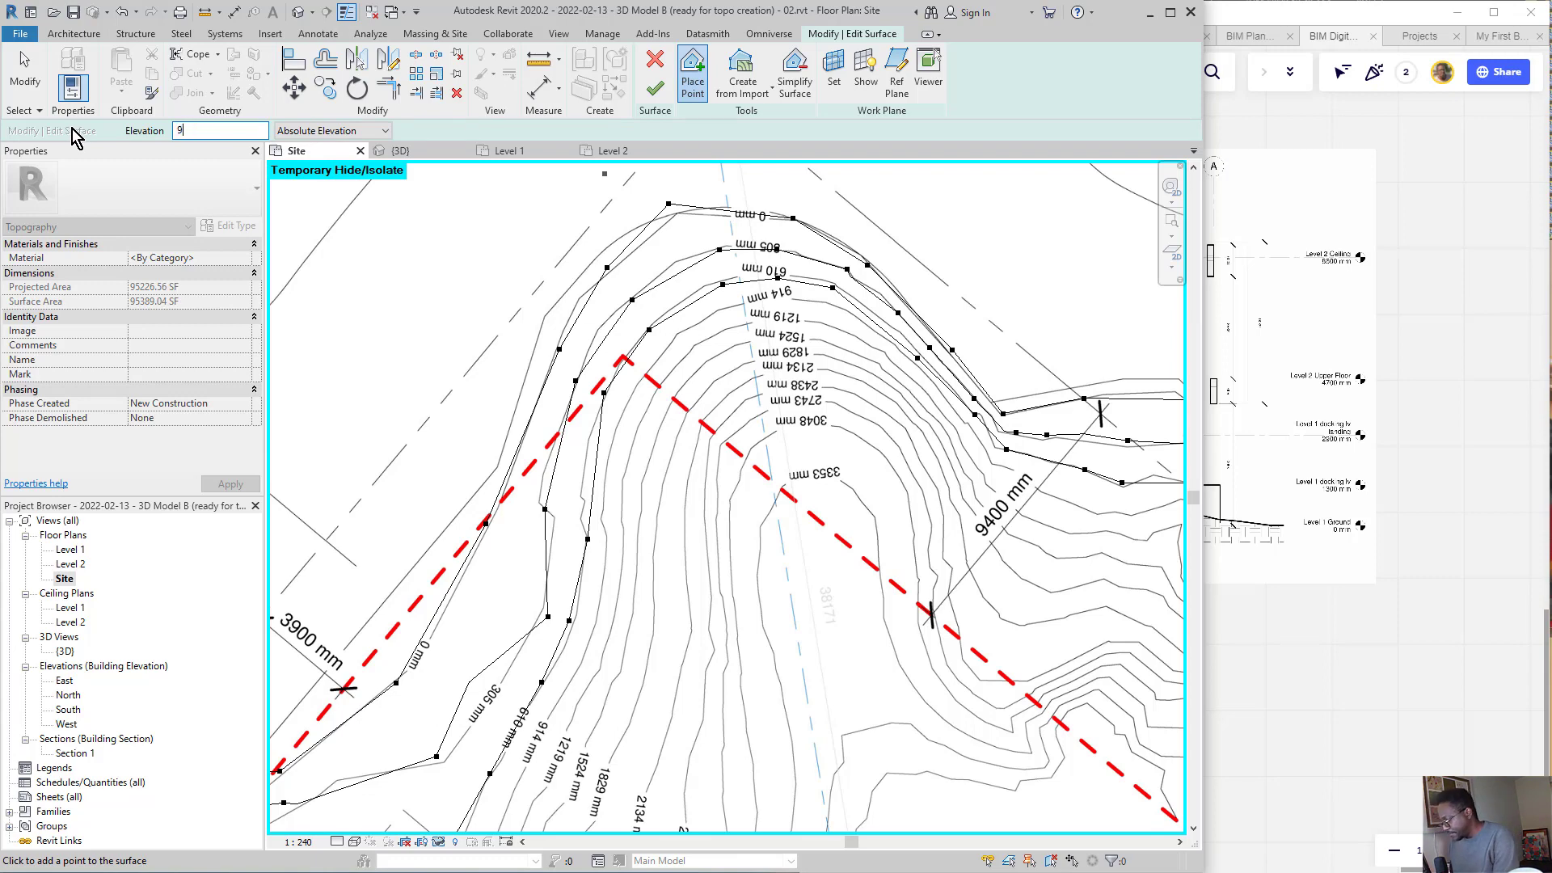
pyautogui.click(792, 297)
pyautogui.scroll(2, 901, 365)
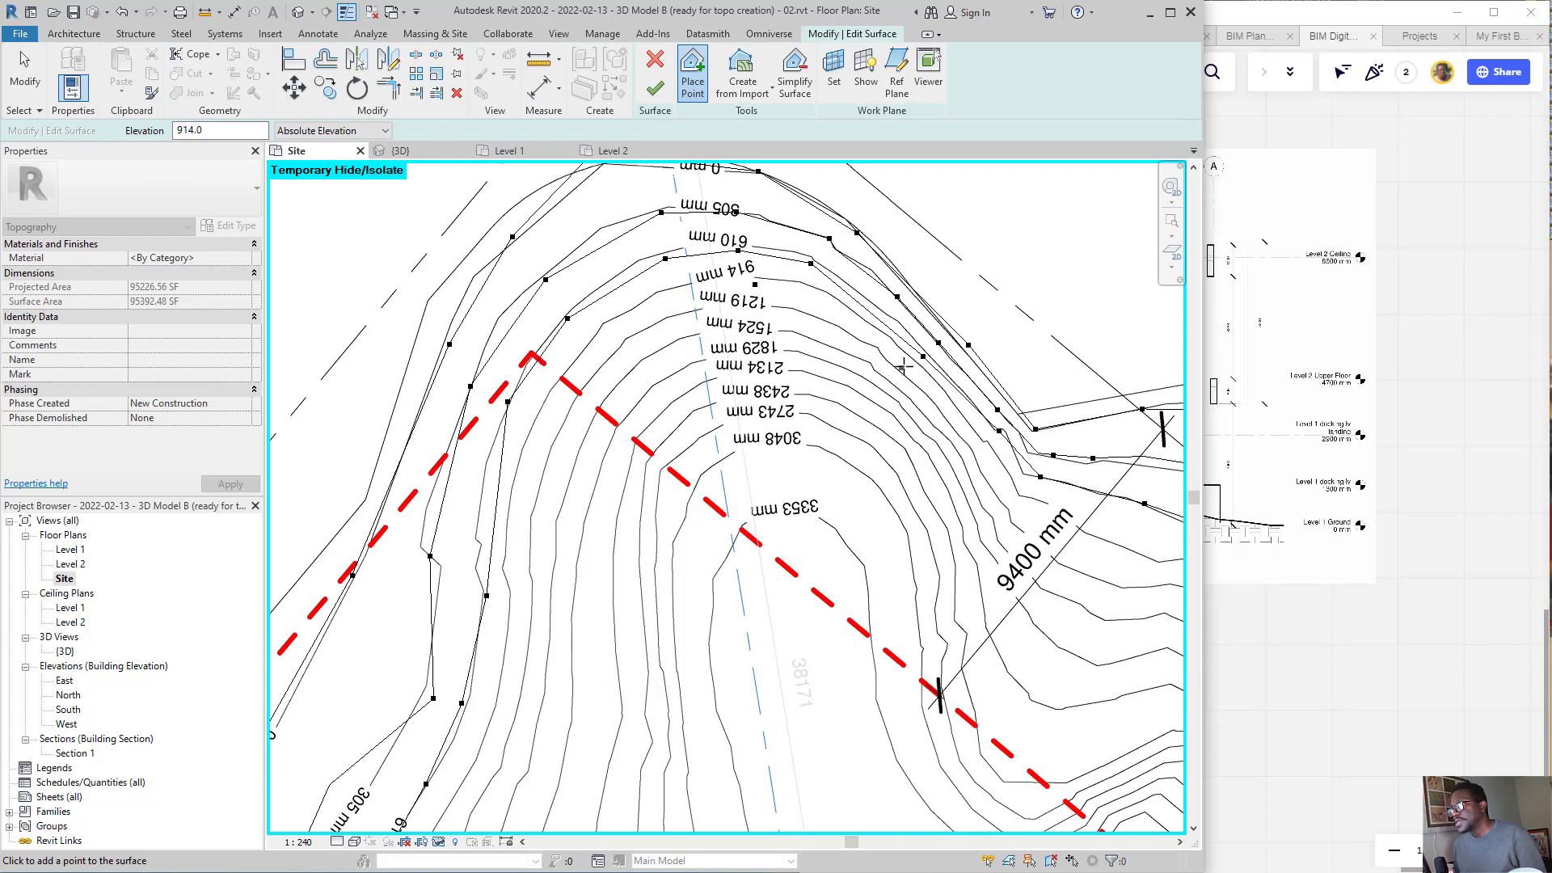
pyautogui.click(909, 362)
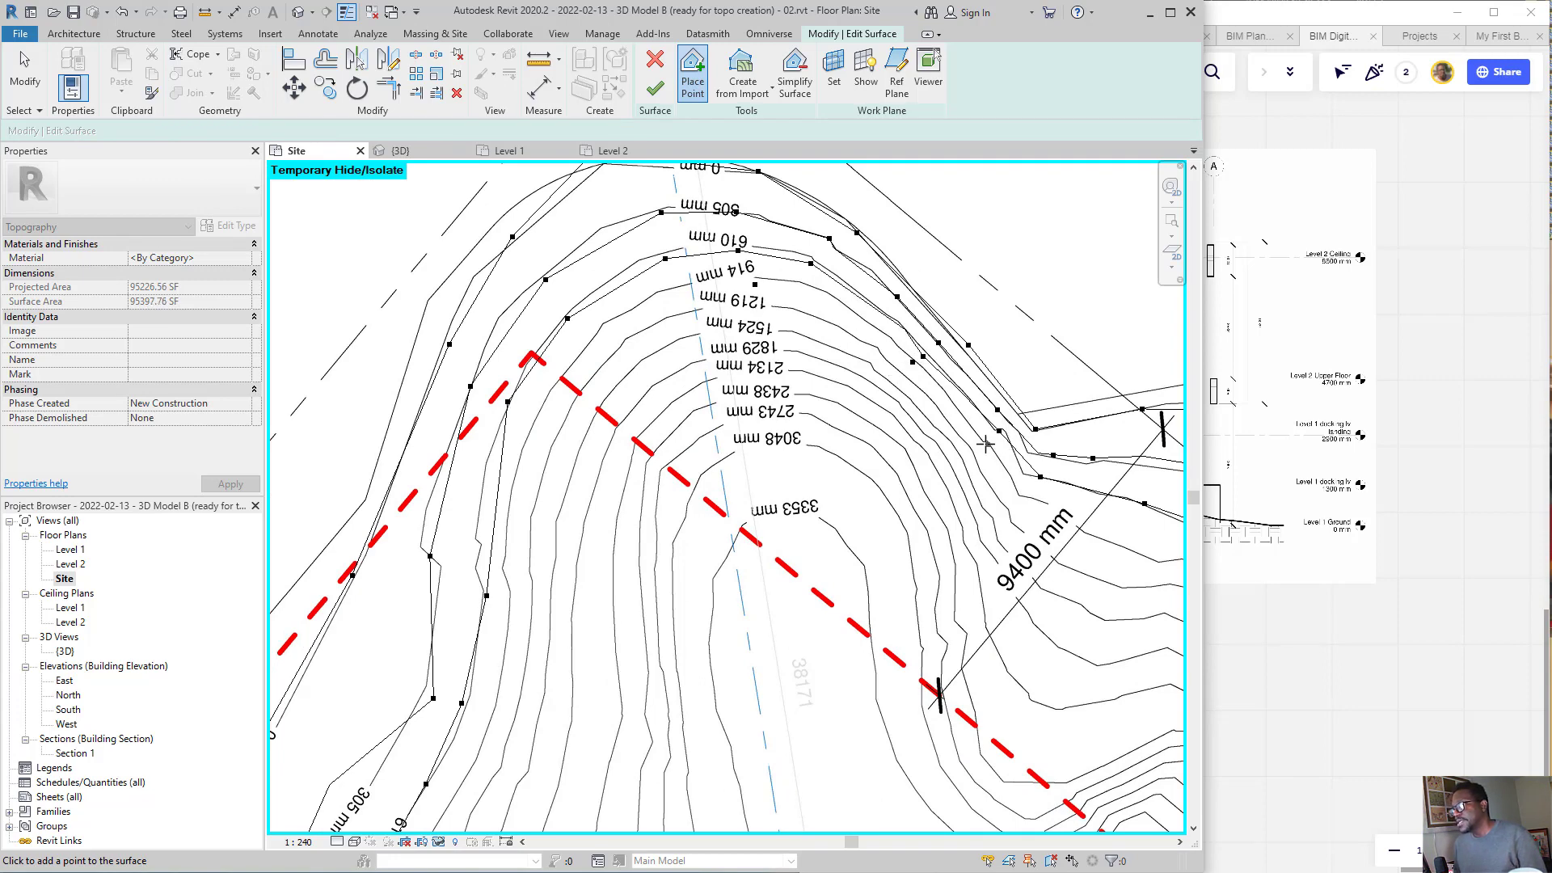
# - Continue the elevation 914 points past the 9400 mm dimension to the base of the inlet, and end point placement
pyautogui.scroll(-3, 891, 464)
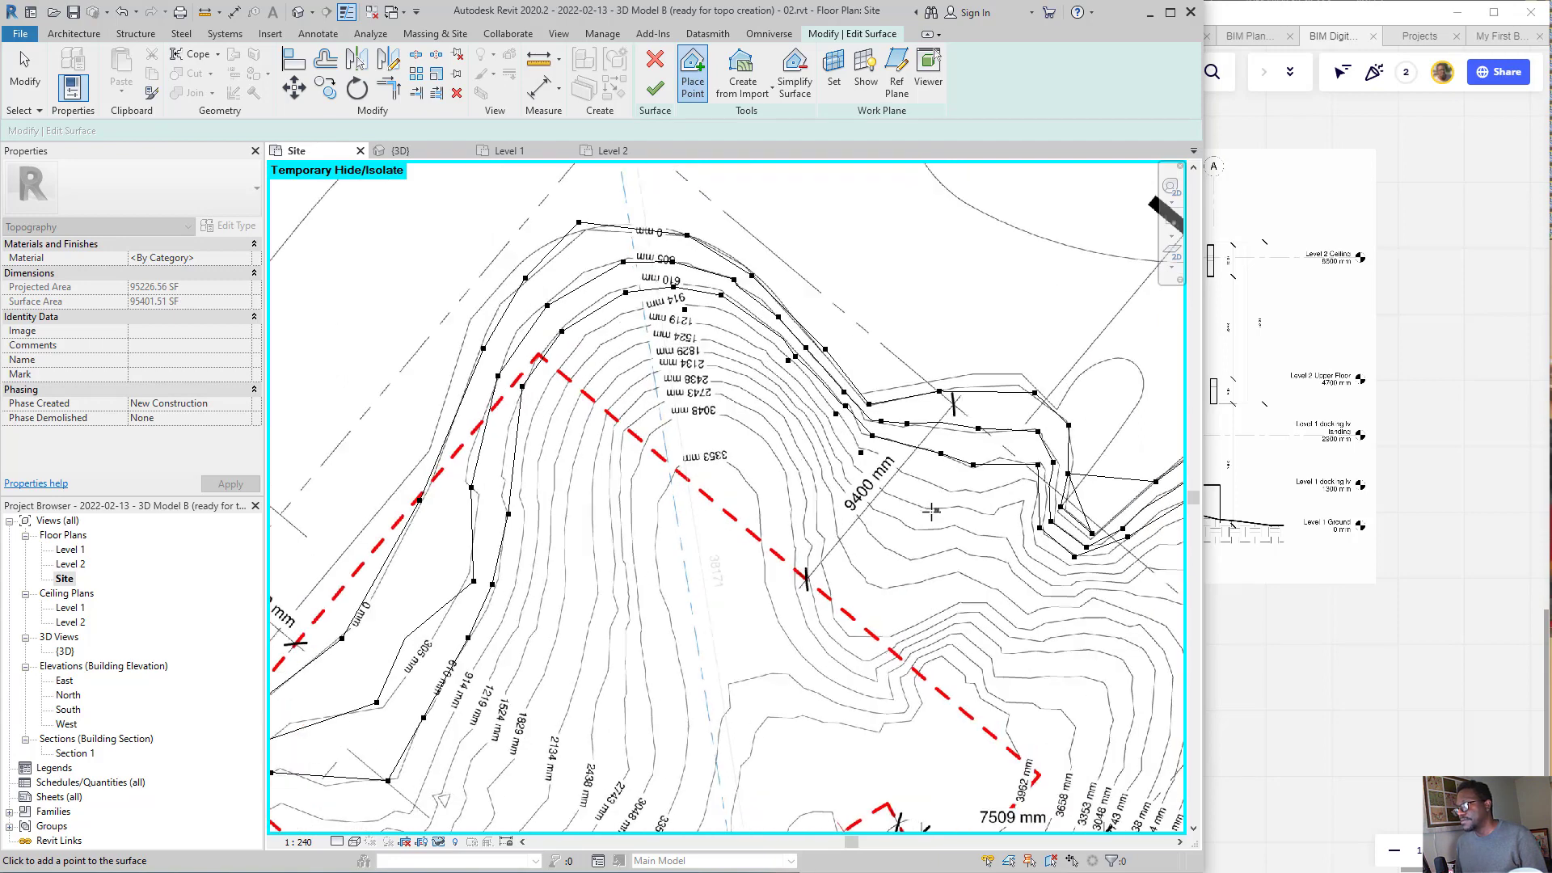
pyautogui.click(940, 488)
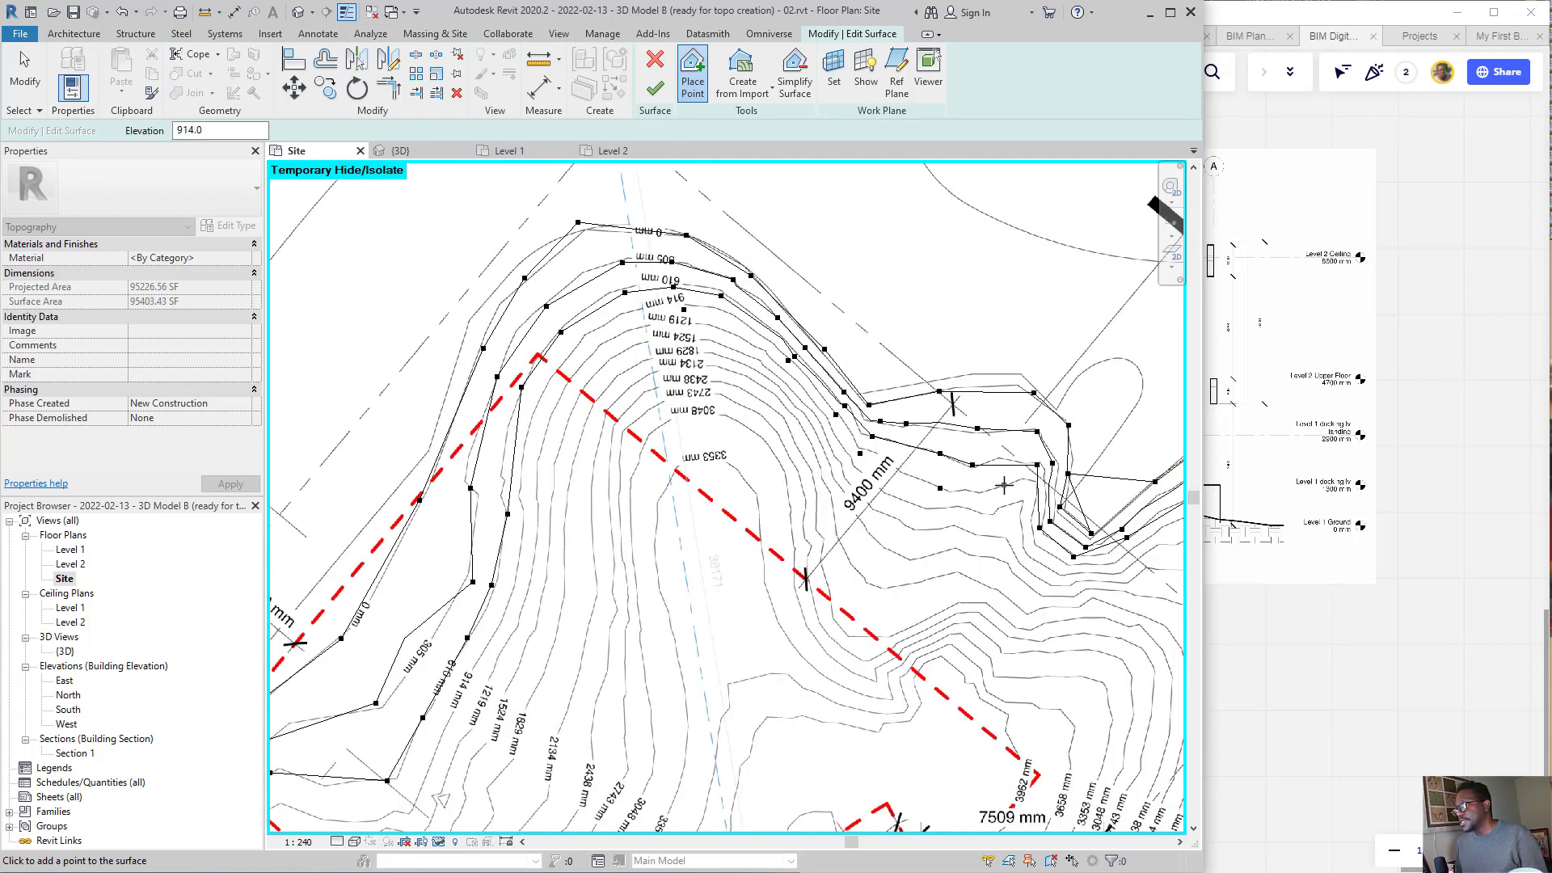
pyautogui.click(982, 488)
pyautogui.scroll(3, 1024, 501)
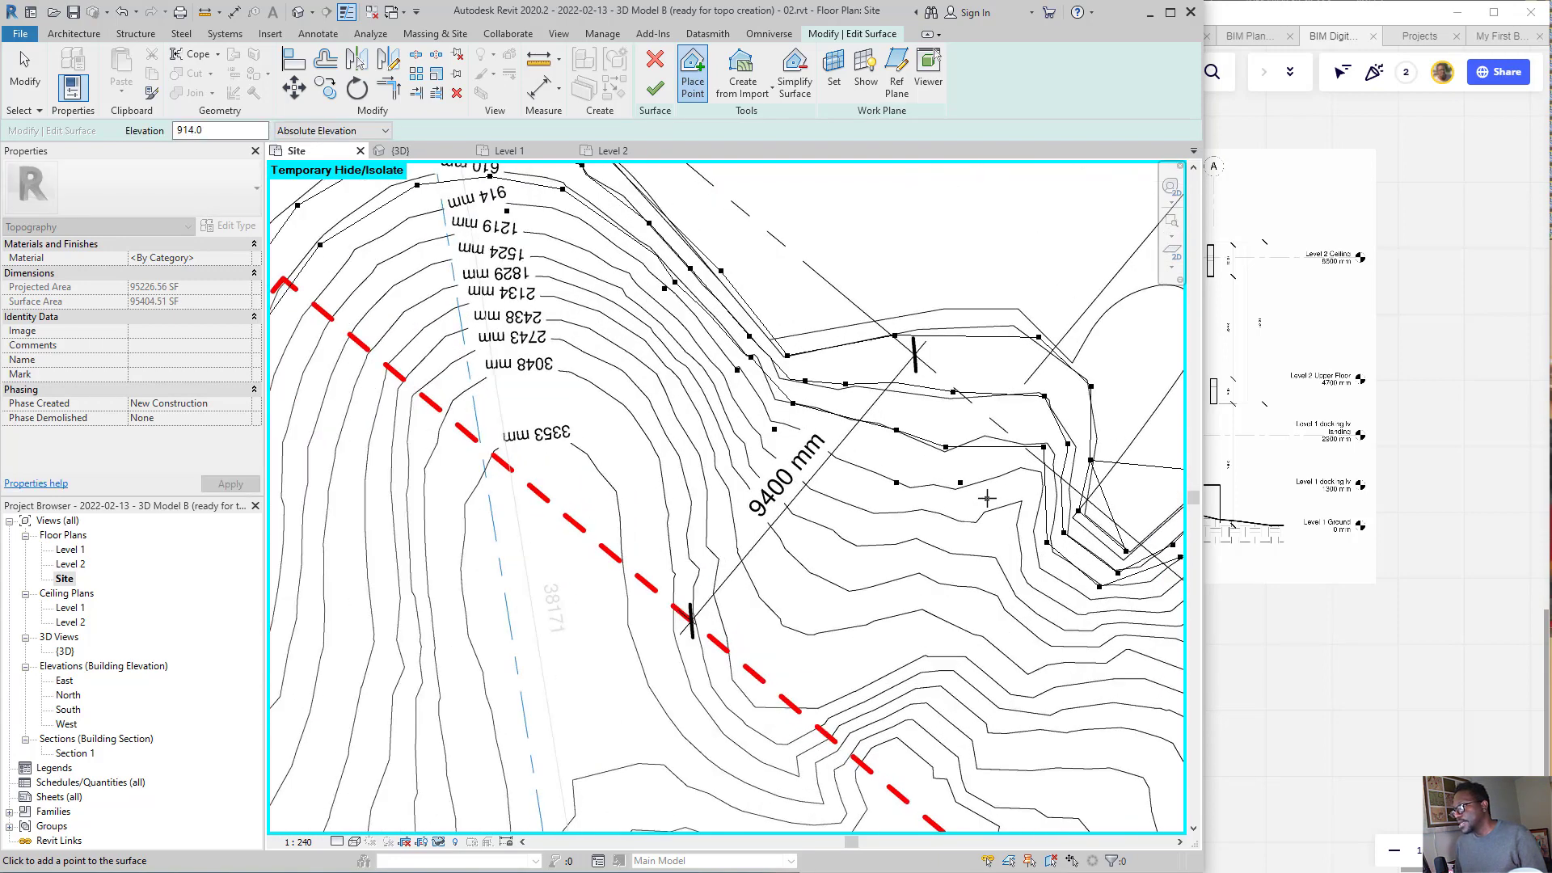
pyautogui.scroll(-1, 988, 497)
pyautogui.click(1012, 481)
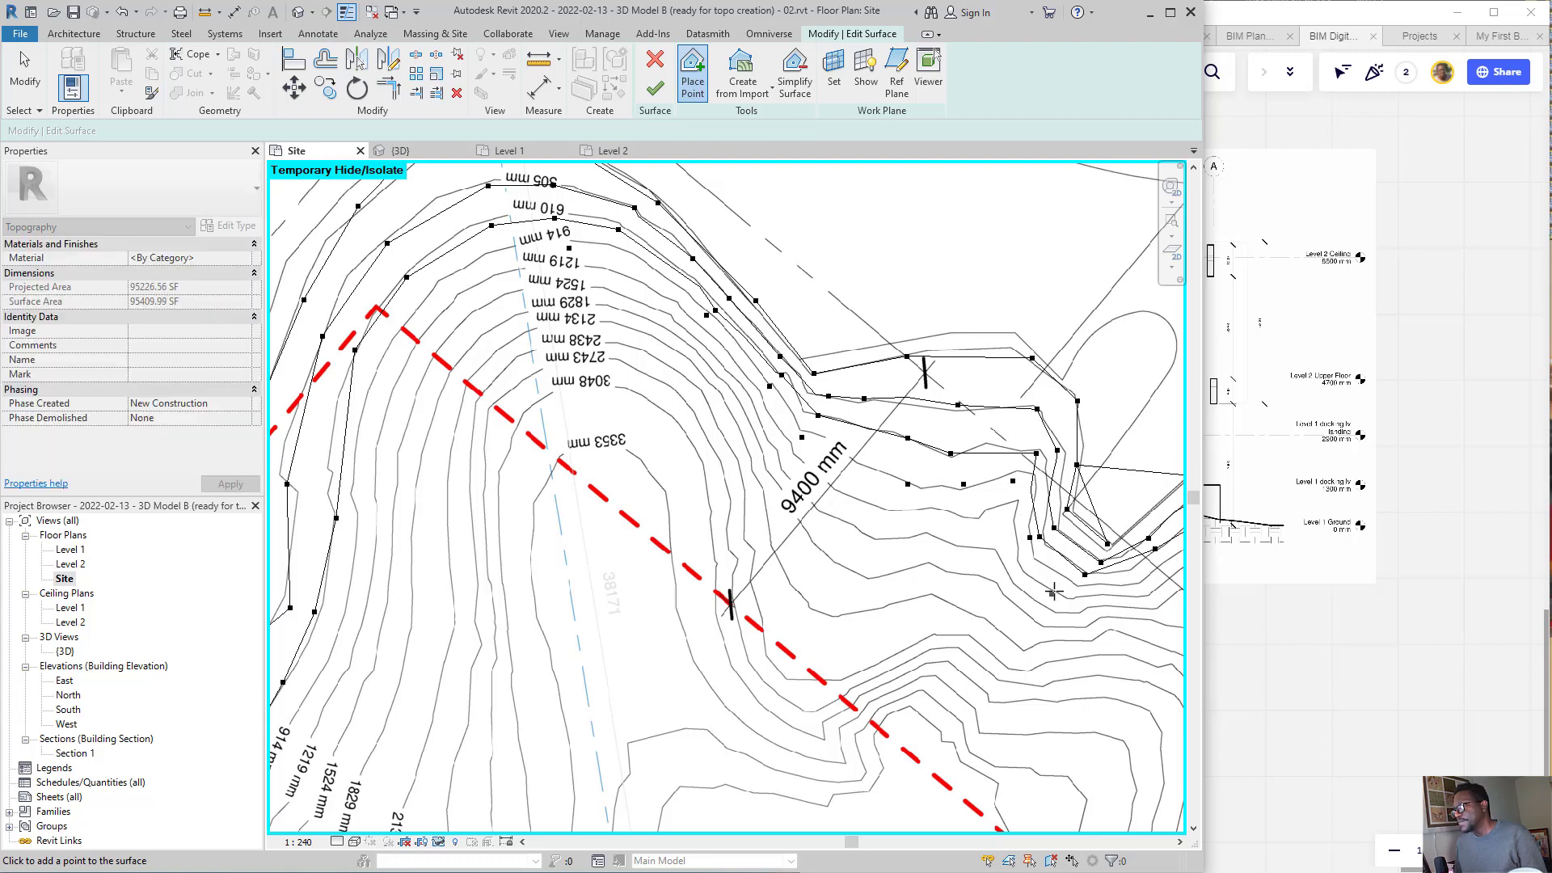
pyautogui.click(1074, 581)
pyautogui.press('Escape')
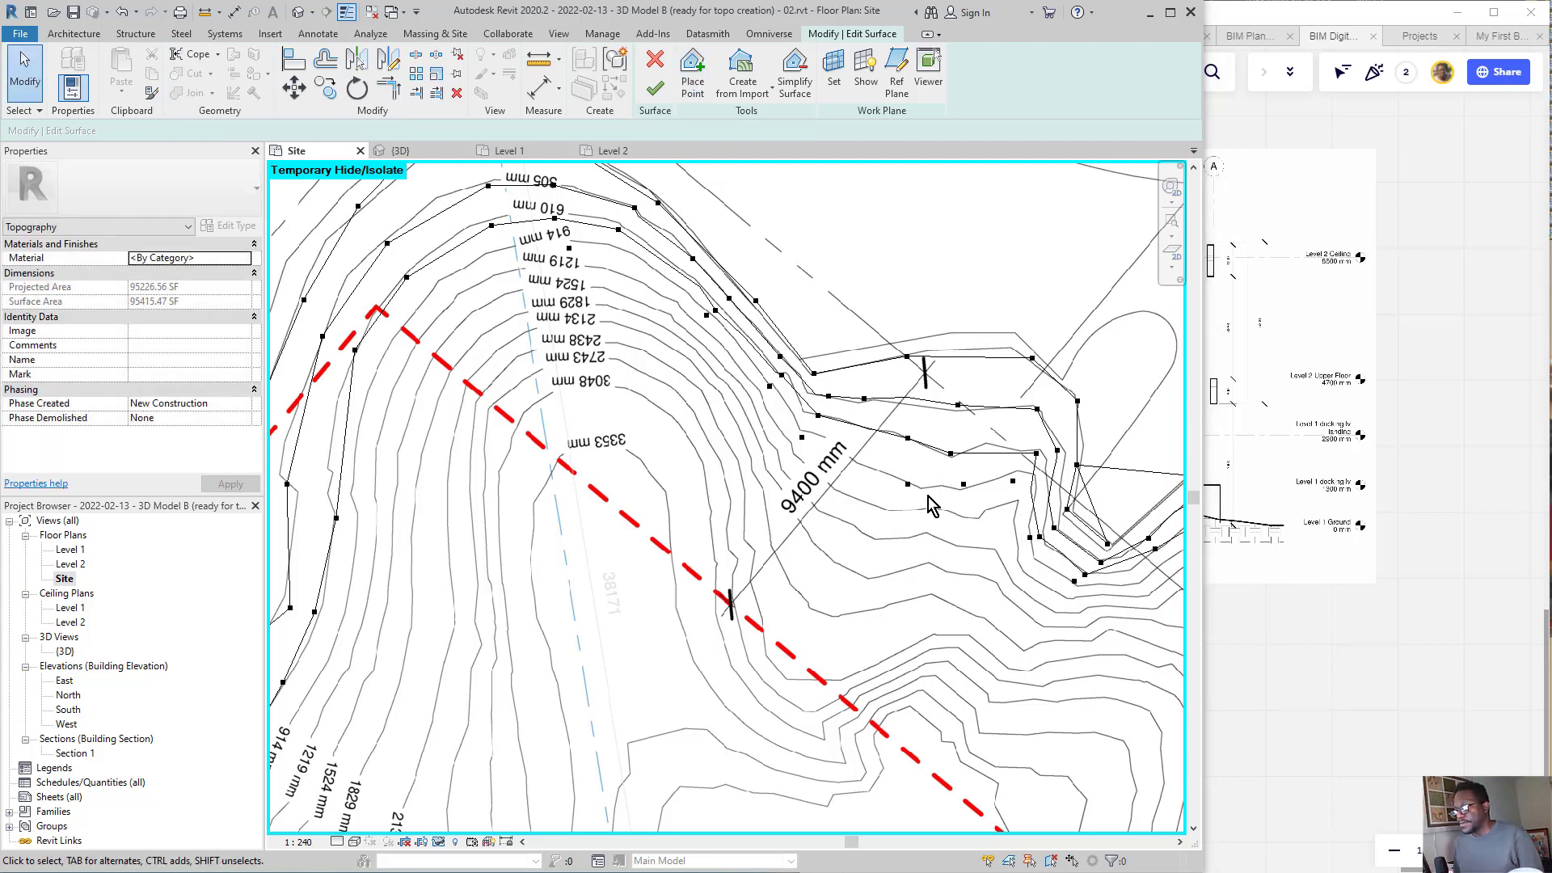
# - Open the 3D view and examine the placed contour points and the terrain around the building from several angles
pyautogui.click(300, 12)
pyautogui.scroll(1, 825, 491)
pyautogui.moveTo(826, 493)
pyautogui.keyDown('shift'); pyautogui.mouseDown(button='middle')
pyautogui.moveTo(978, 622)
pyautogui.moveTo(939, 617)
pyautogui.mouseUp(button='middle'); pyautogui.keyUp('shift')
pyautogui.scroll(1, 978, 622)
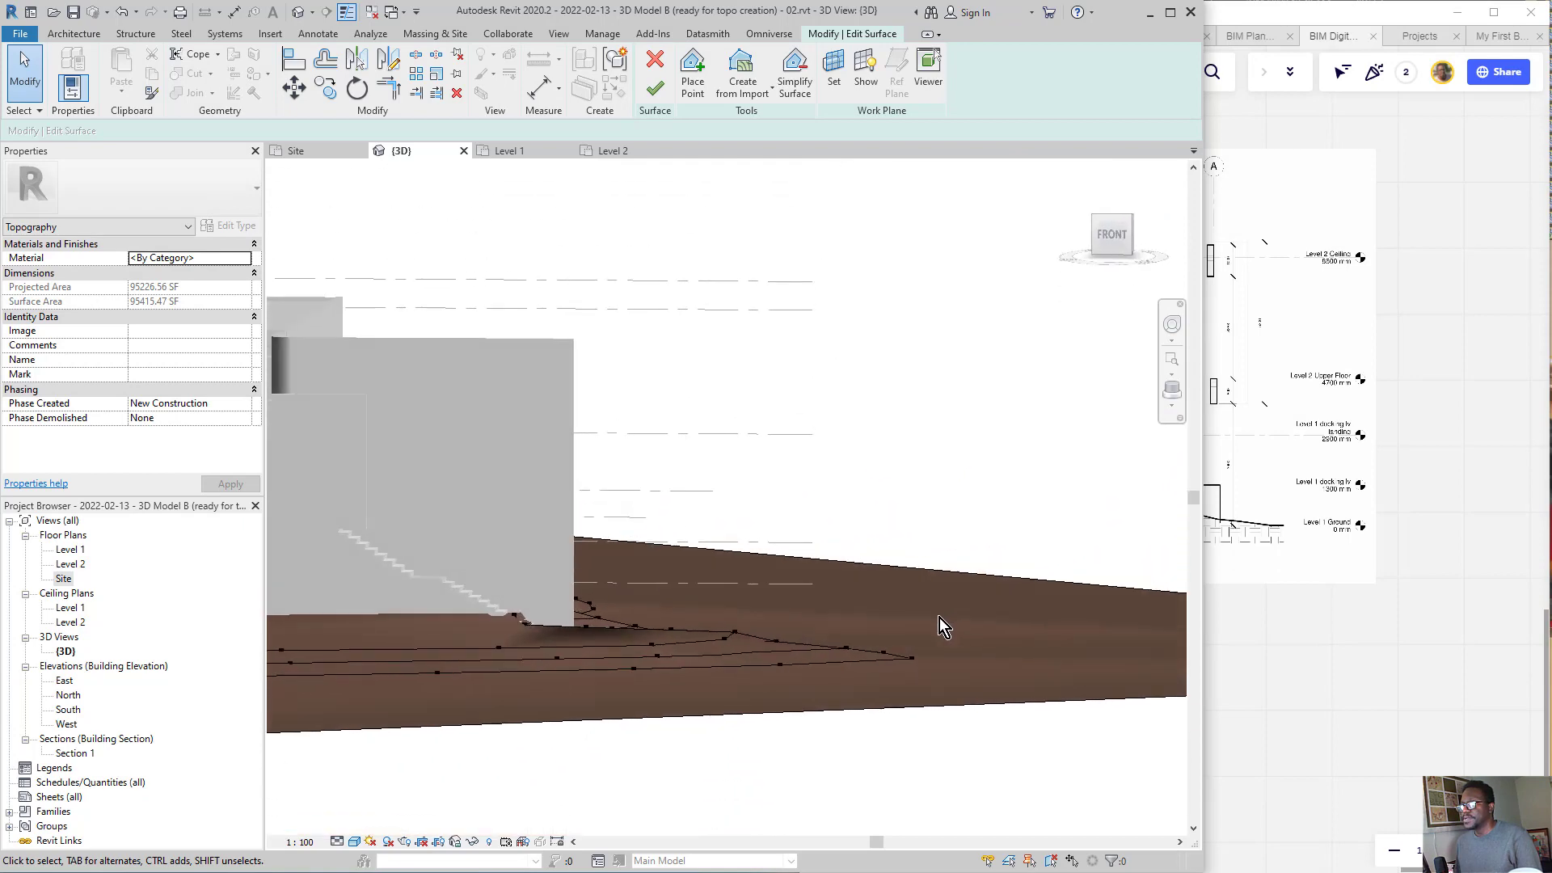
pyautogui.moveTo(762, 639)
pyautogui.keyDown('shift'); pyautogui.mouseDown(button='middle')
pyautogui.moveTo(938, 668)
pyautogui.moveTo(831, 663)
pyautogui.moveTo(788, 619)
pyautogui.moveTo(851, 532)
pyautogui.moveTo(662, 606)
pyautogui.mouseUp(button='middle'); pyautogui.keyUp('shift')
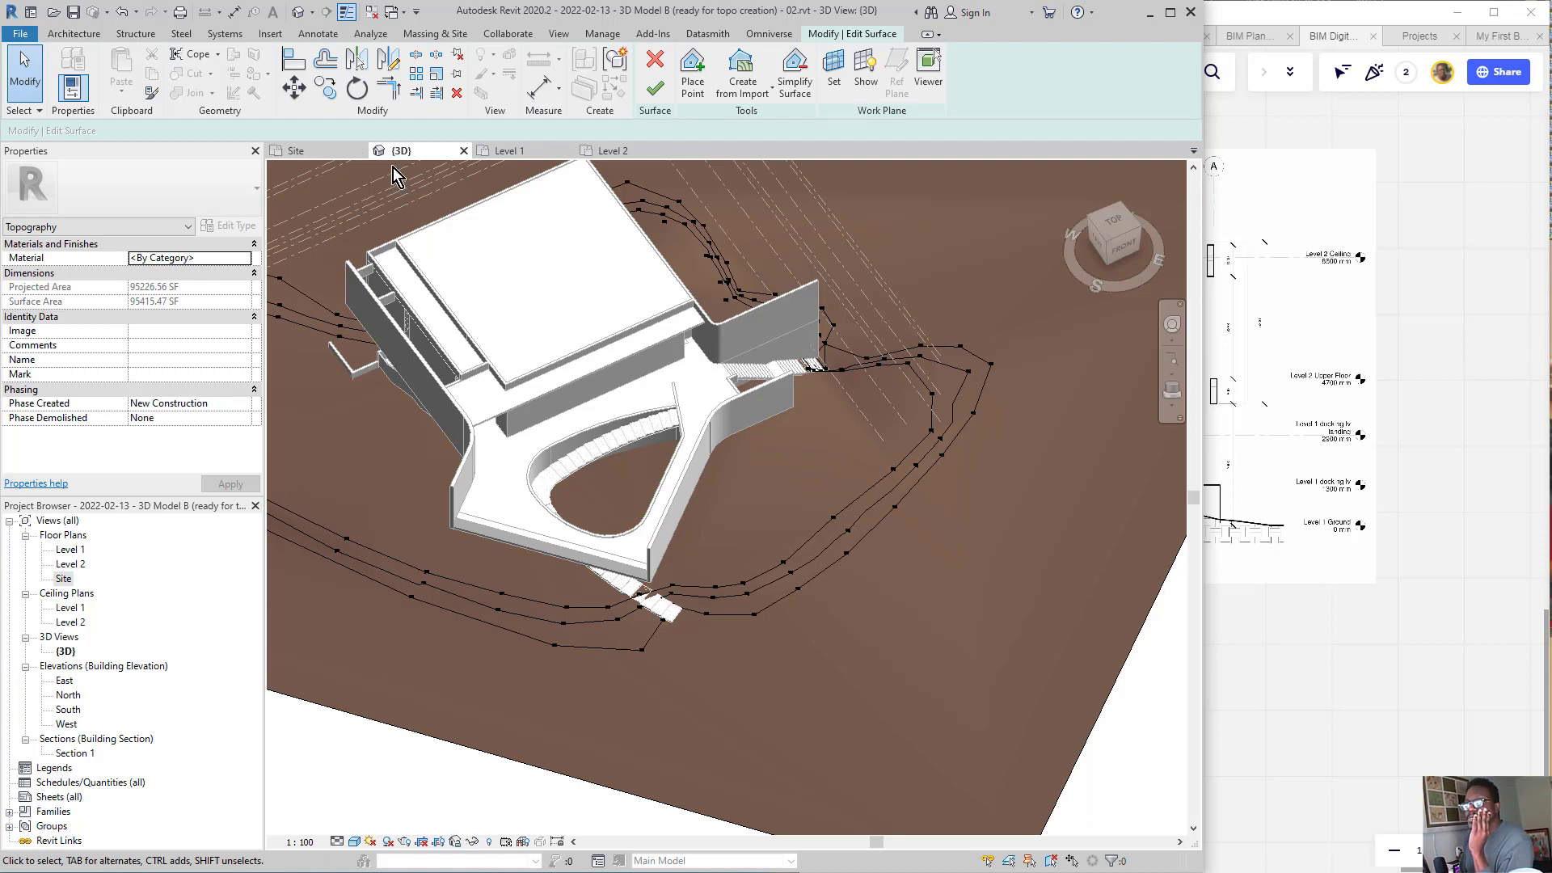
# - Reopen the Site floor plan and resume placing elevation 914 points along the 914 mm contour just past the inlet's base
pyautogui.doubleClick(63, 578)
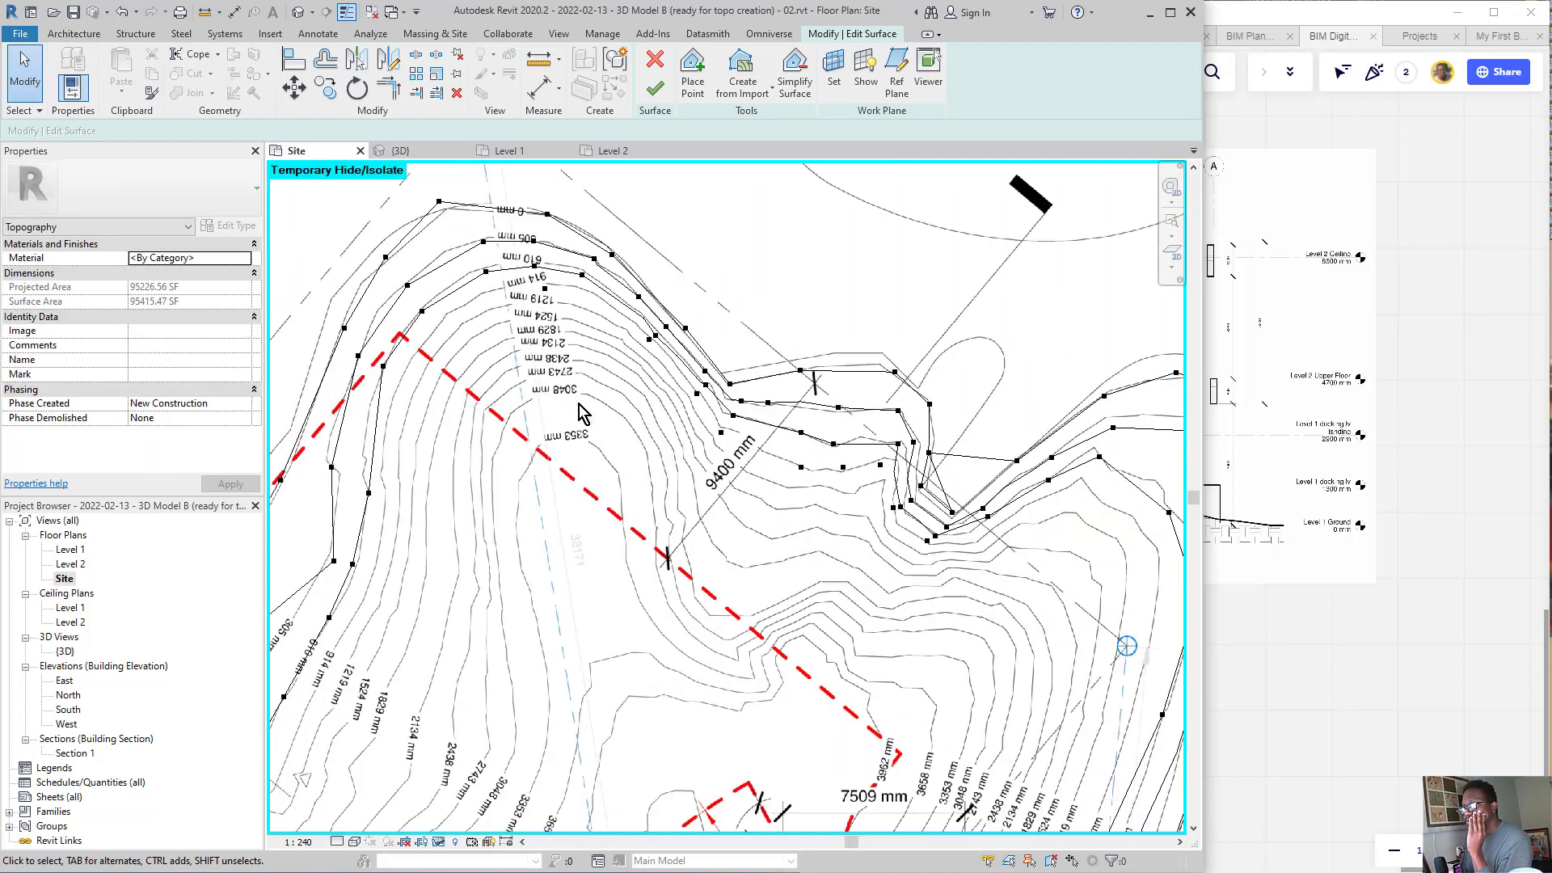
pyautogui.scroll(-2, 582, 413)
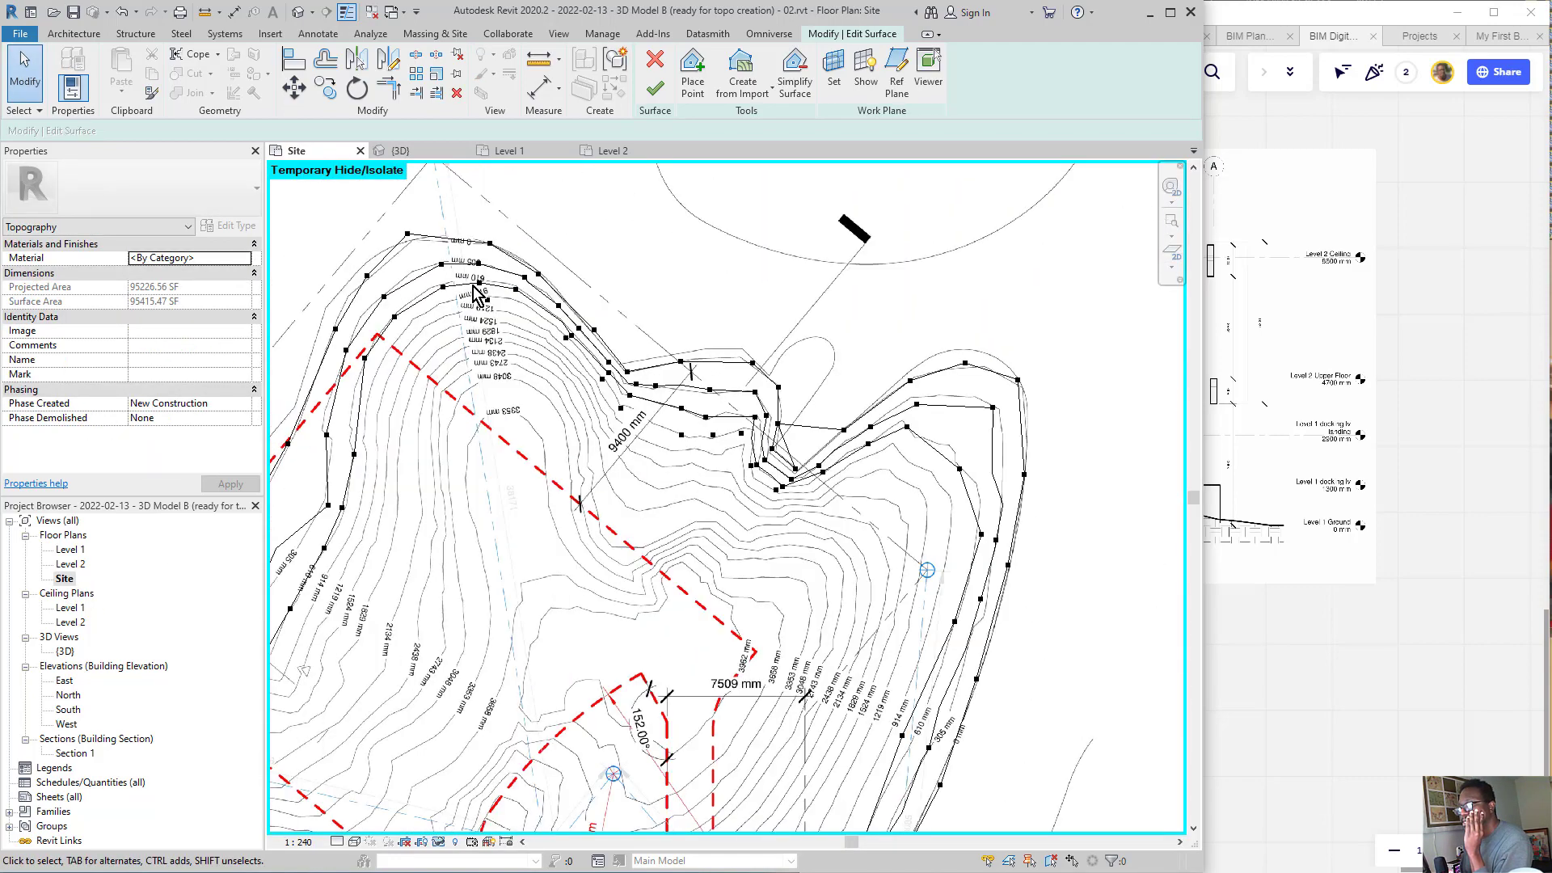
pyautogui.scroll(2, 619, 370)
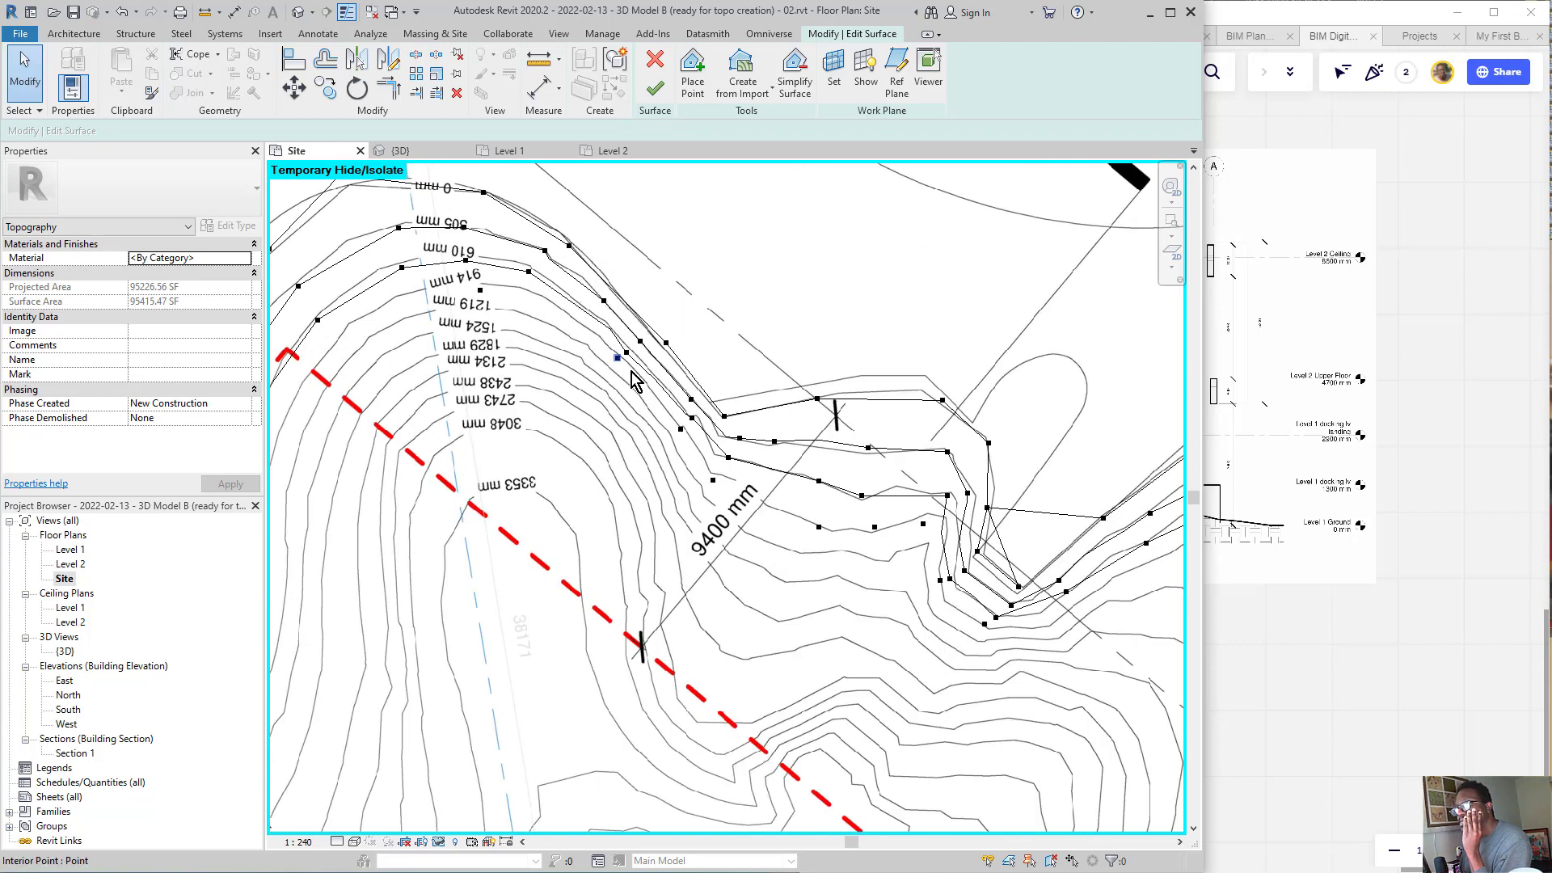
pyautogui.moveTo(918, 495); pyautogui.dragTo(878, 466, button='middle')
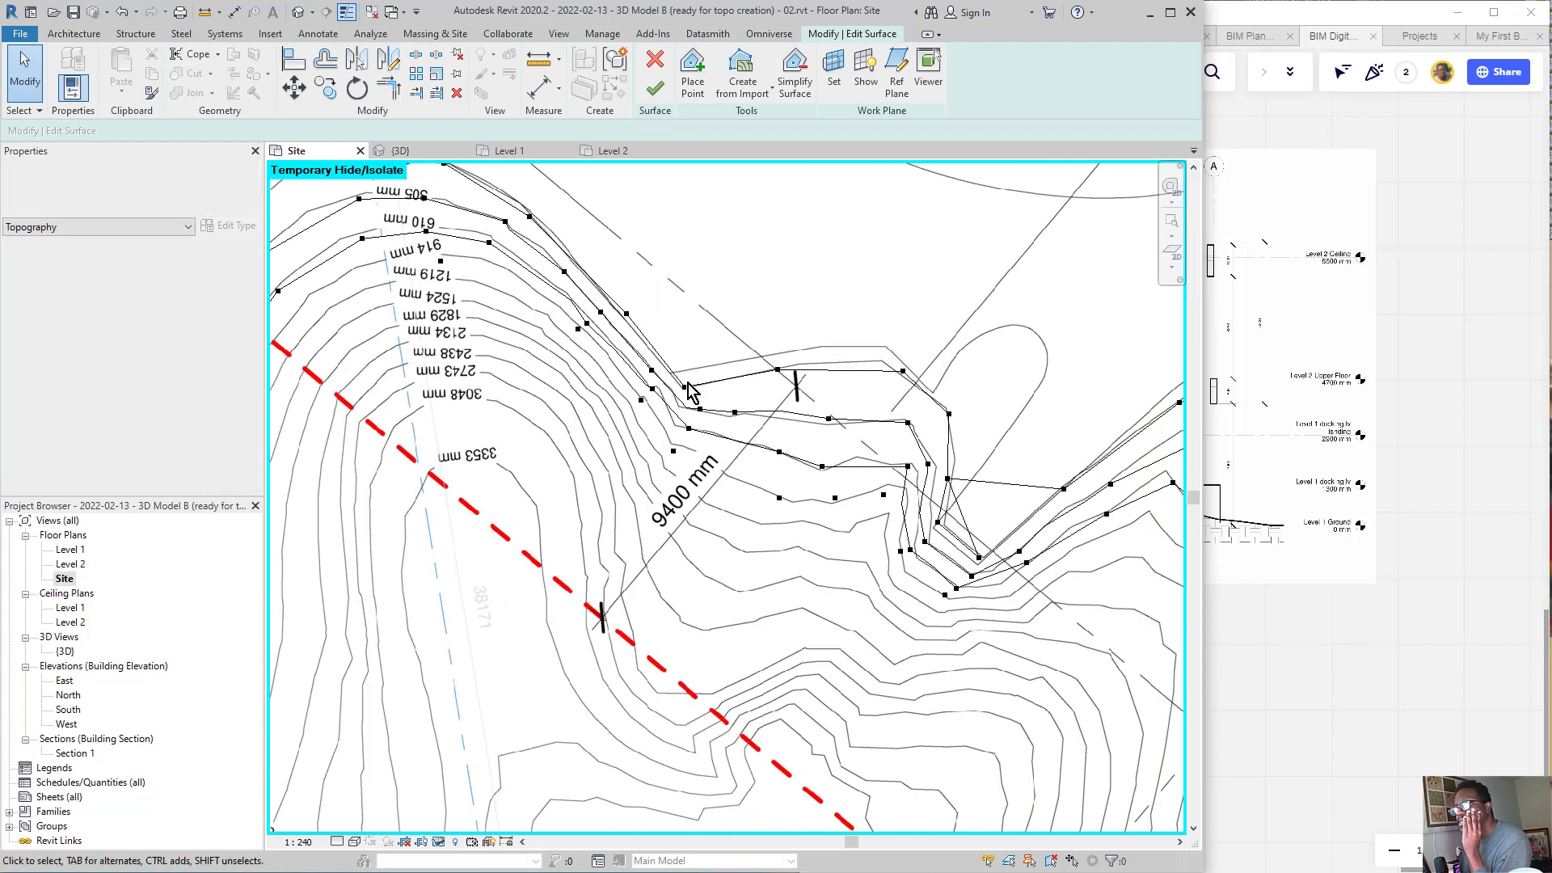
pyautogui.scroll(2, 441, 258)
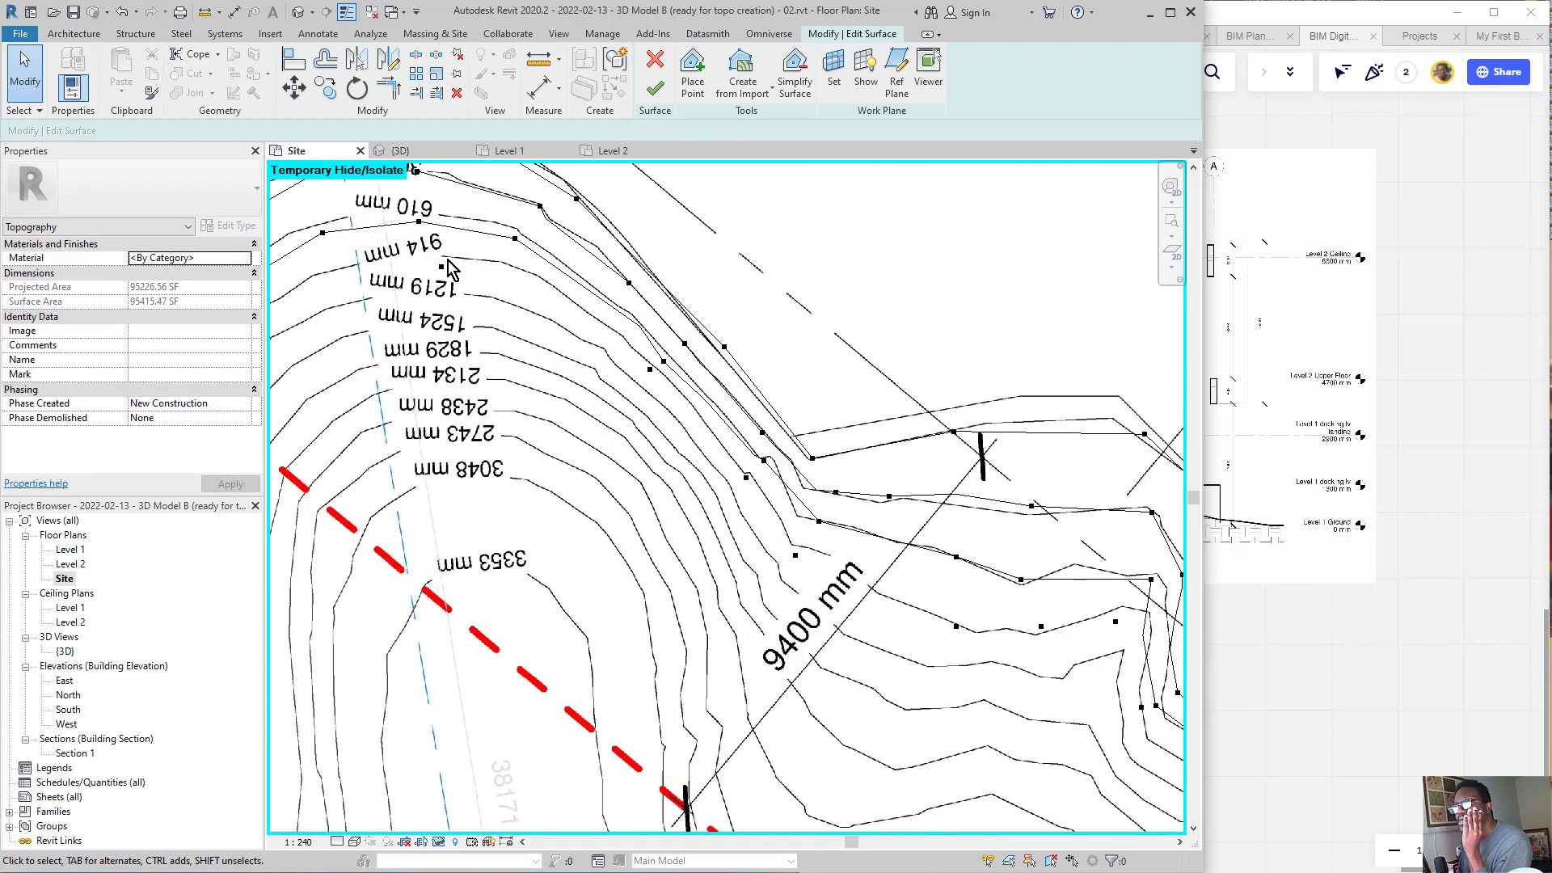
pyautogui.moveTo(802, 563); pyautogui.dragTo(517, 357, button='middle')
pyautogui.moveTo(878, 506); pyautogui.dragTo(768, 491, button='middle')
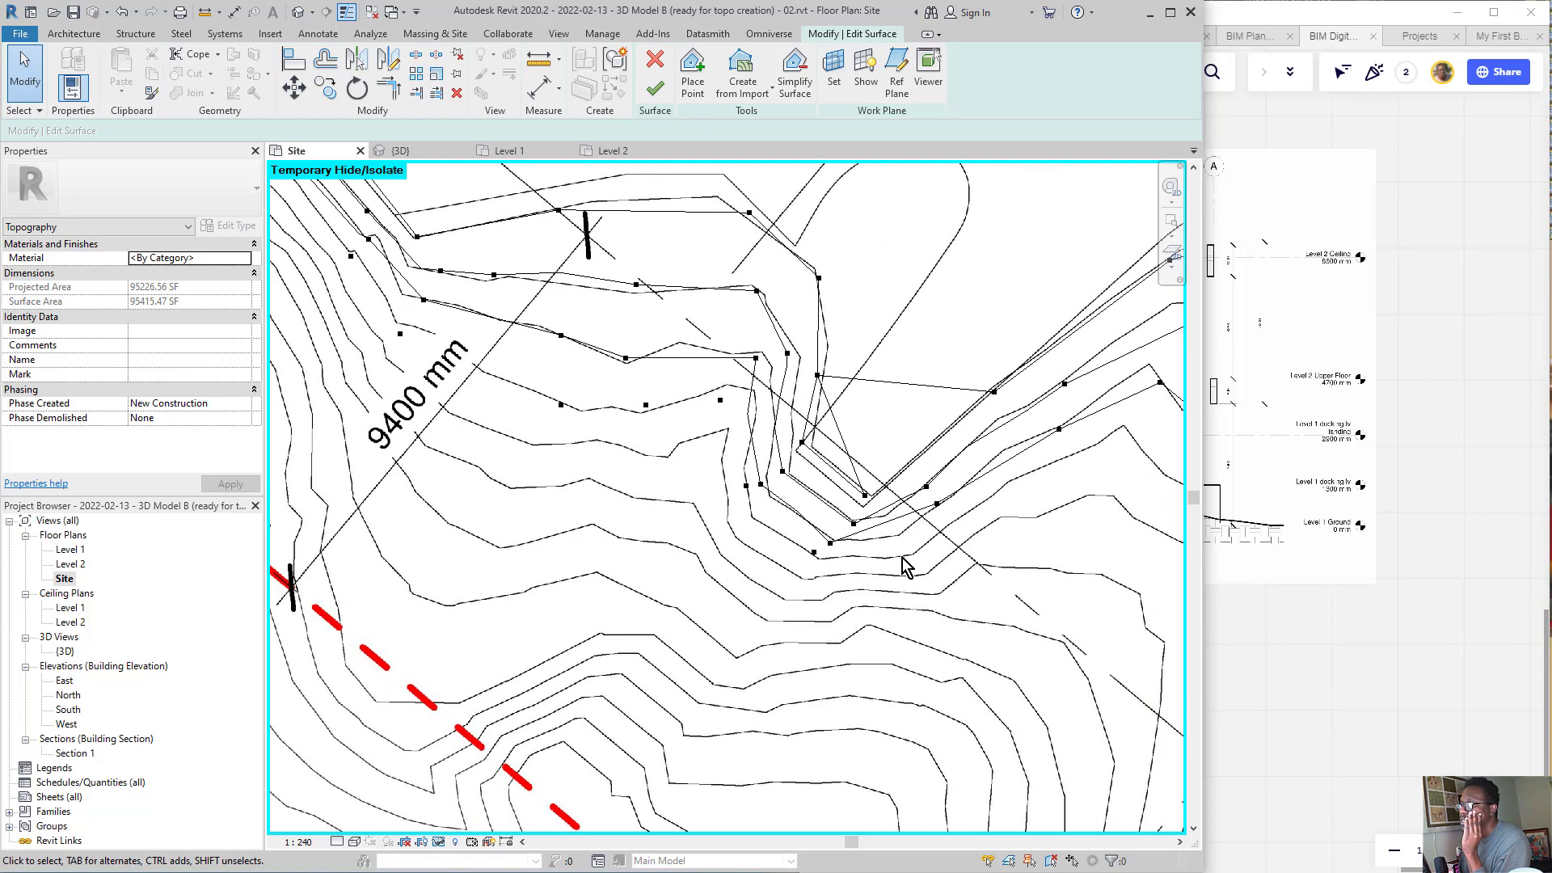
pyautogui.click(693, 77)
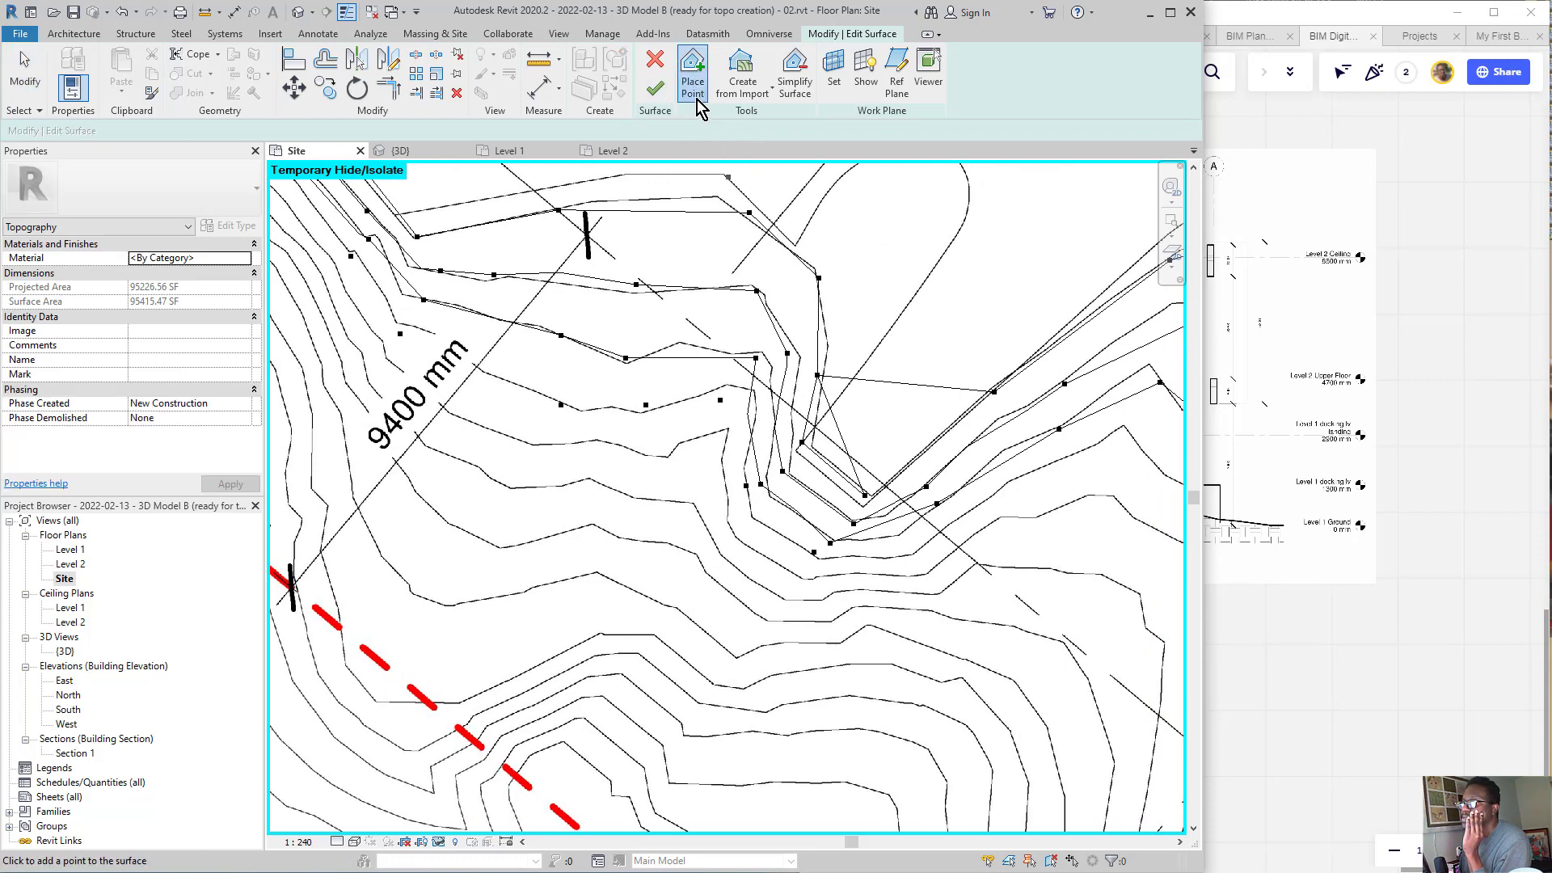
pyautogui.click(922, 553)
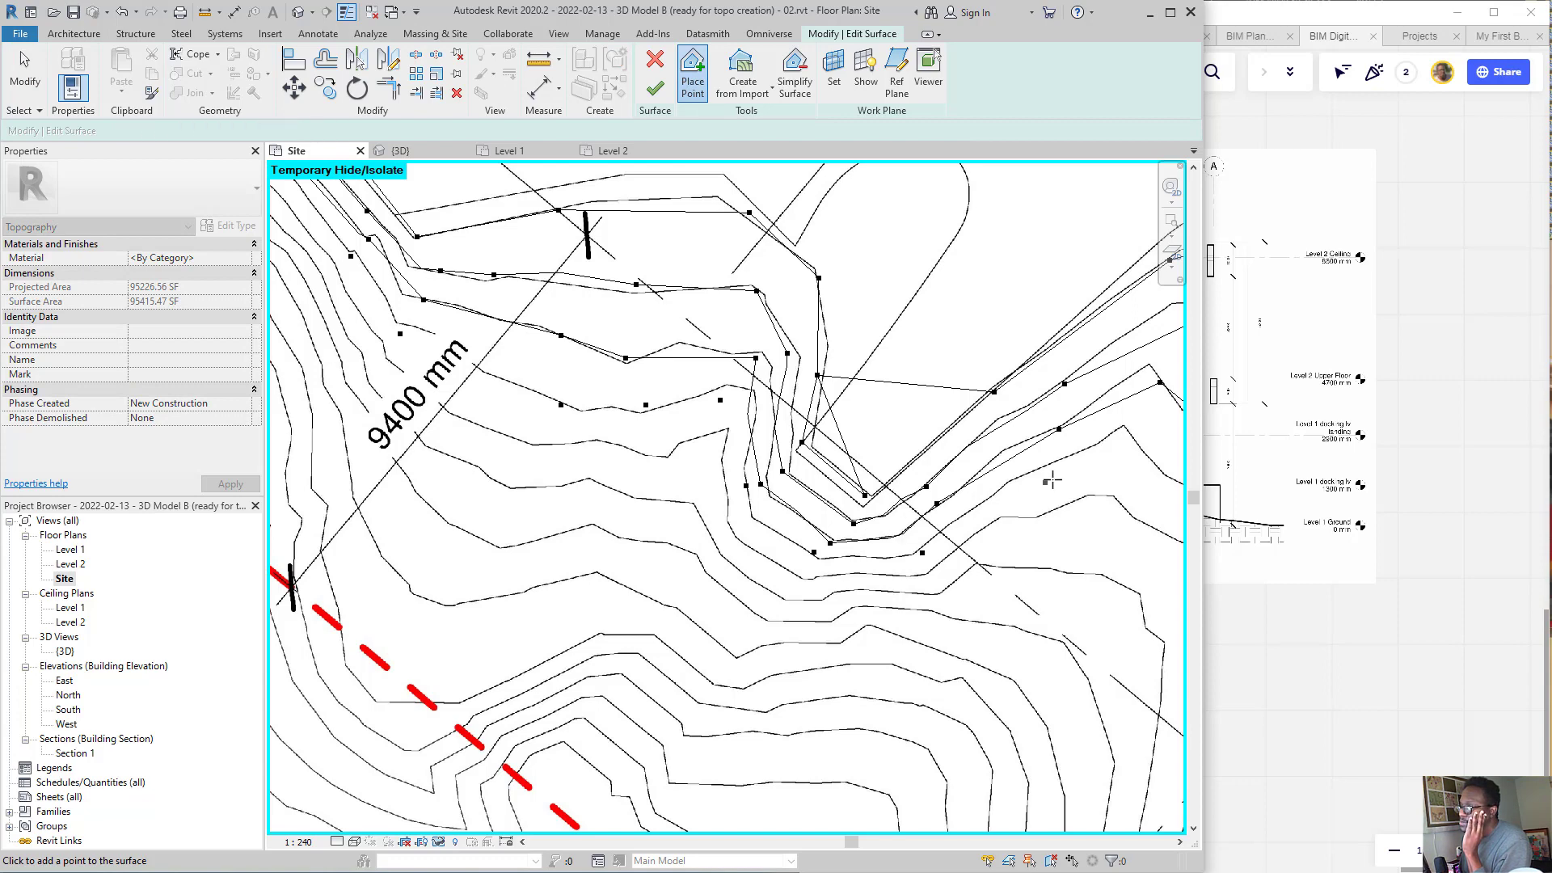
# - Continue the elevation 914 points around the northeastern bend and down the eastern slope to the contour's 914 mm label
pyautogui.moveTo(742, 451); pyautogui.dragTo(472, 367, button='middle')
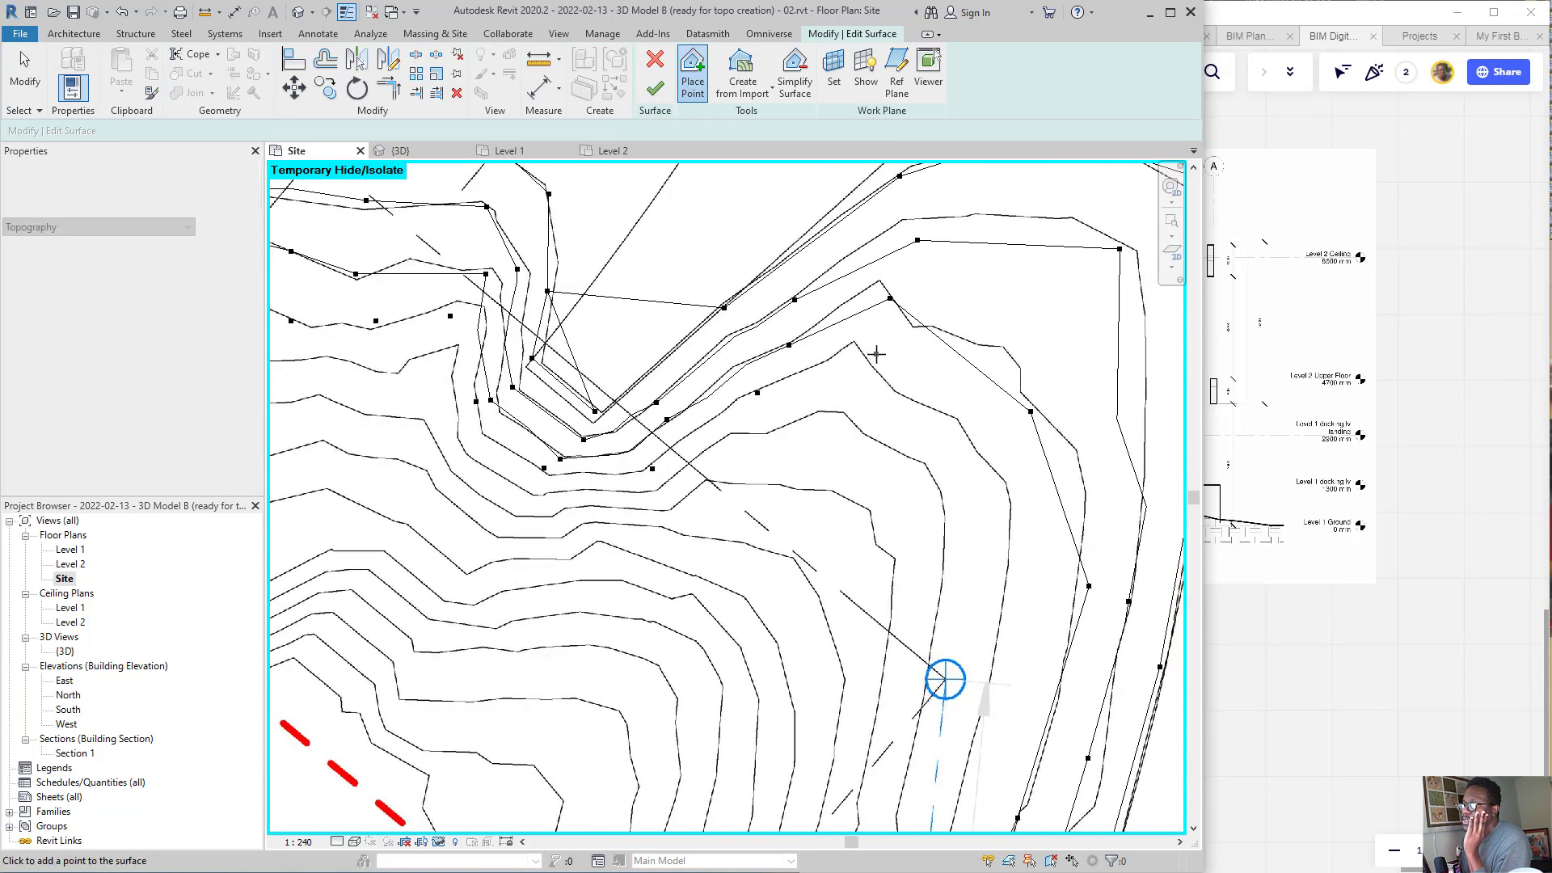
pyautogui.moveTo(907, 574); pyautogui.dragTo(822, 334, button='middle')
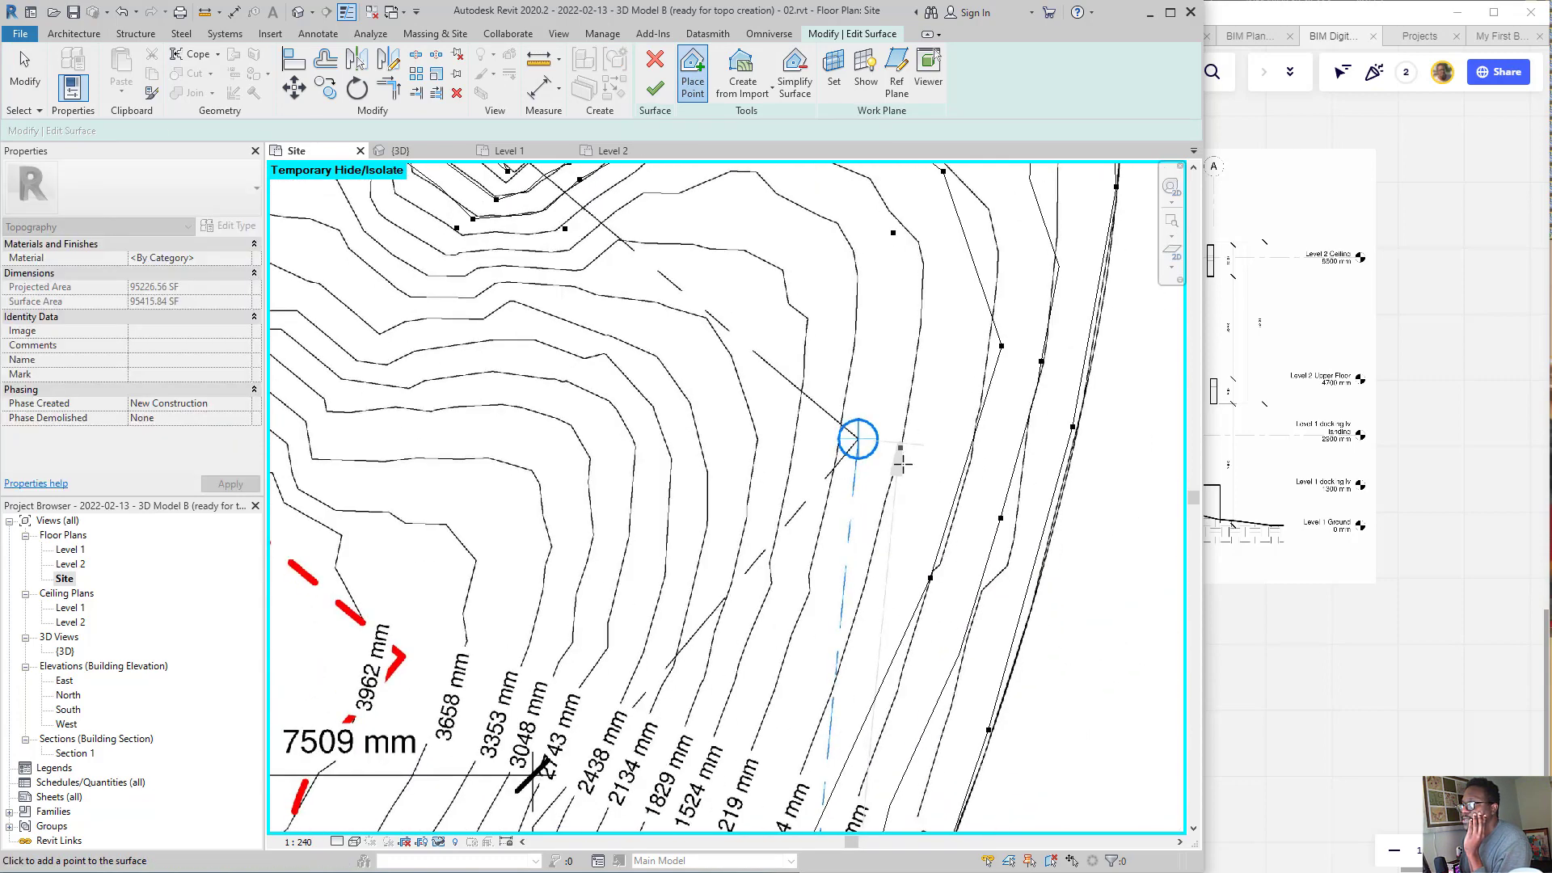
pyautogui.scroll(-1, 900, 457)
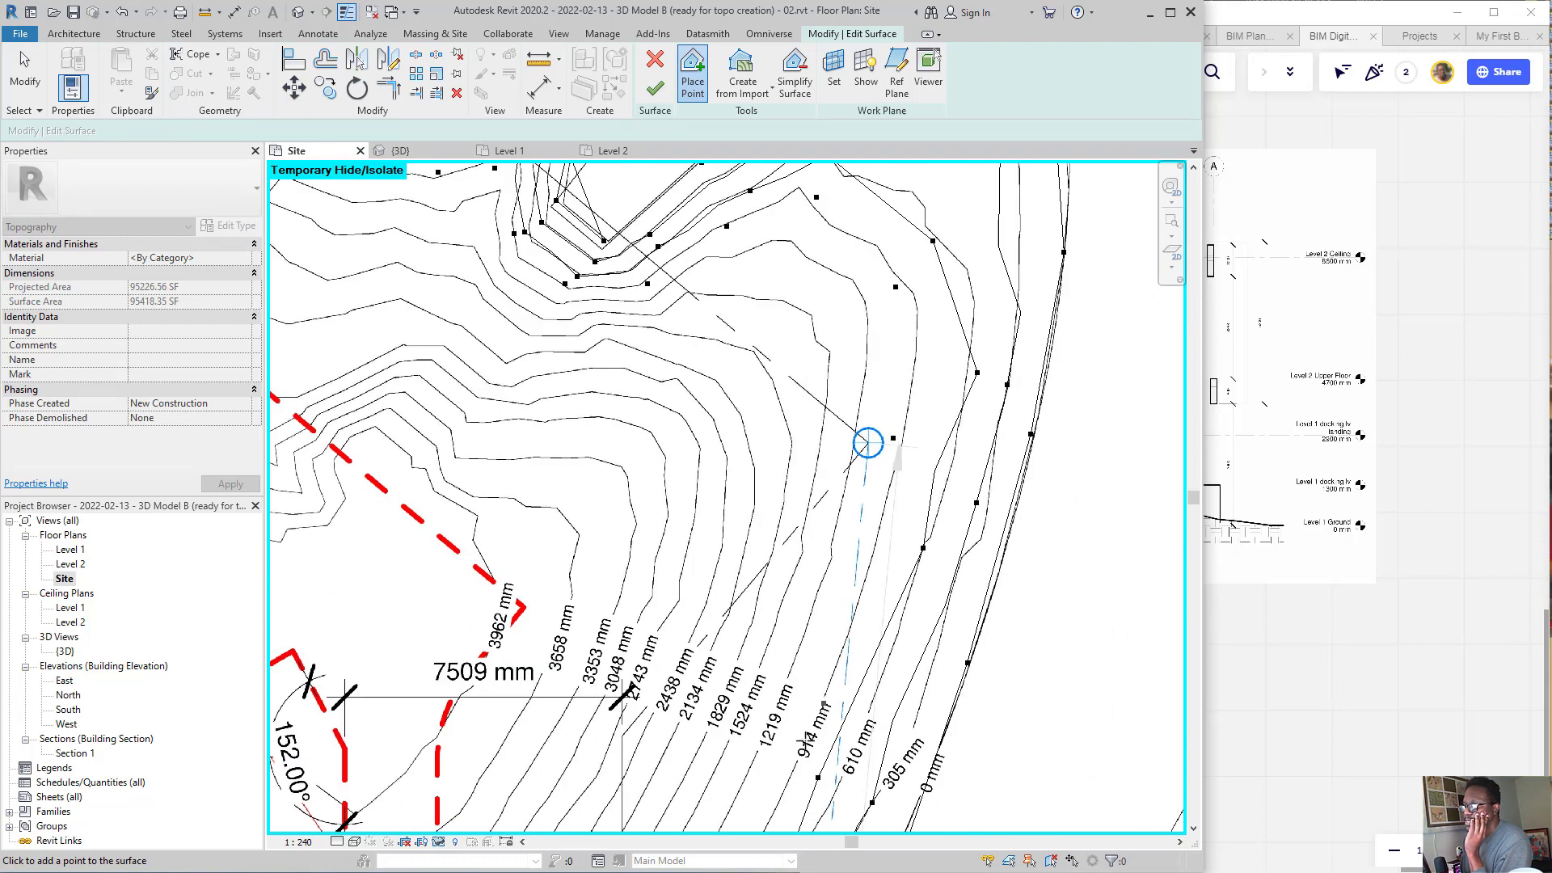
pyautogui.click(823, 704)
# - Place elevation 914 points from the eastern 914 mm label down the southeastern slope, past the R 25768 mm arc to the dashed red boundary
pyautogui.moveTo(787, 786); pyautogui.dragTo(863, 395, button='middle')
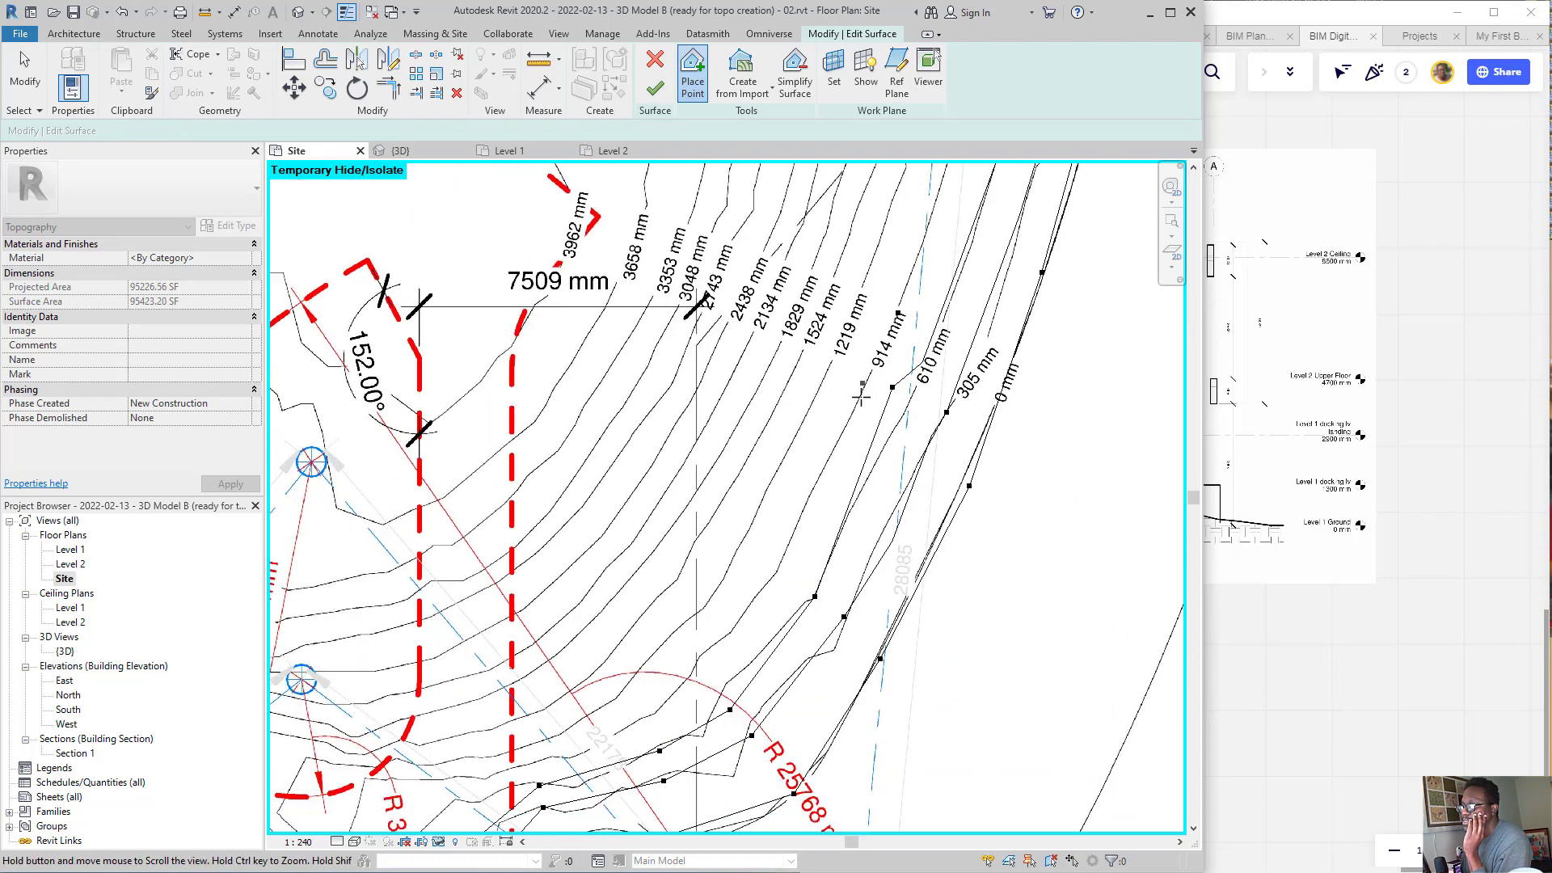
pyautogui.click(778, 572)
pyautogui.moveTo(658, 698); pyautogui.dragTo(790, 589, button='middle')
pyautogui.click(785, 595)
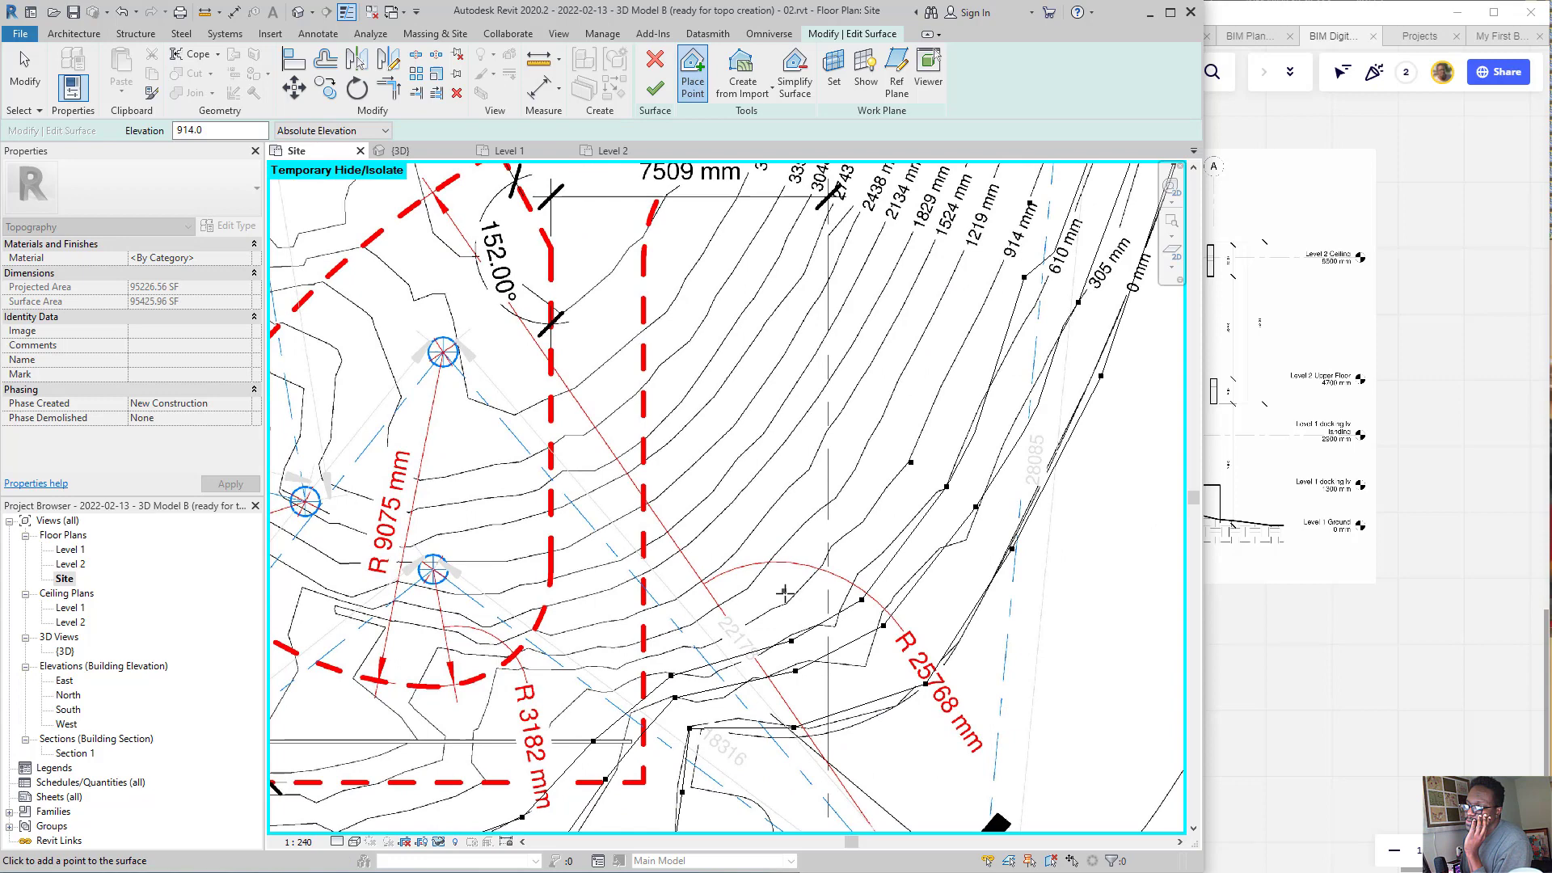
pyautogui.click(664, 652)
# - Trace the 914 mm contour with elevation 914 points around the R 3182 mm label to the boundary's southern edge
pyautogui.moveTo(599, 675); pyautogui.dragTo(856, 456, button='middle')
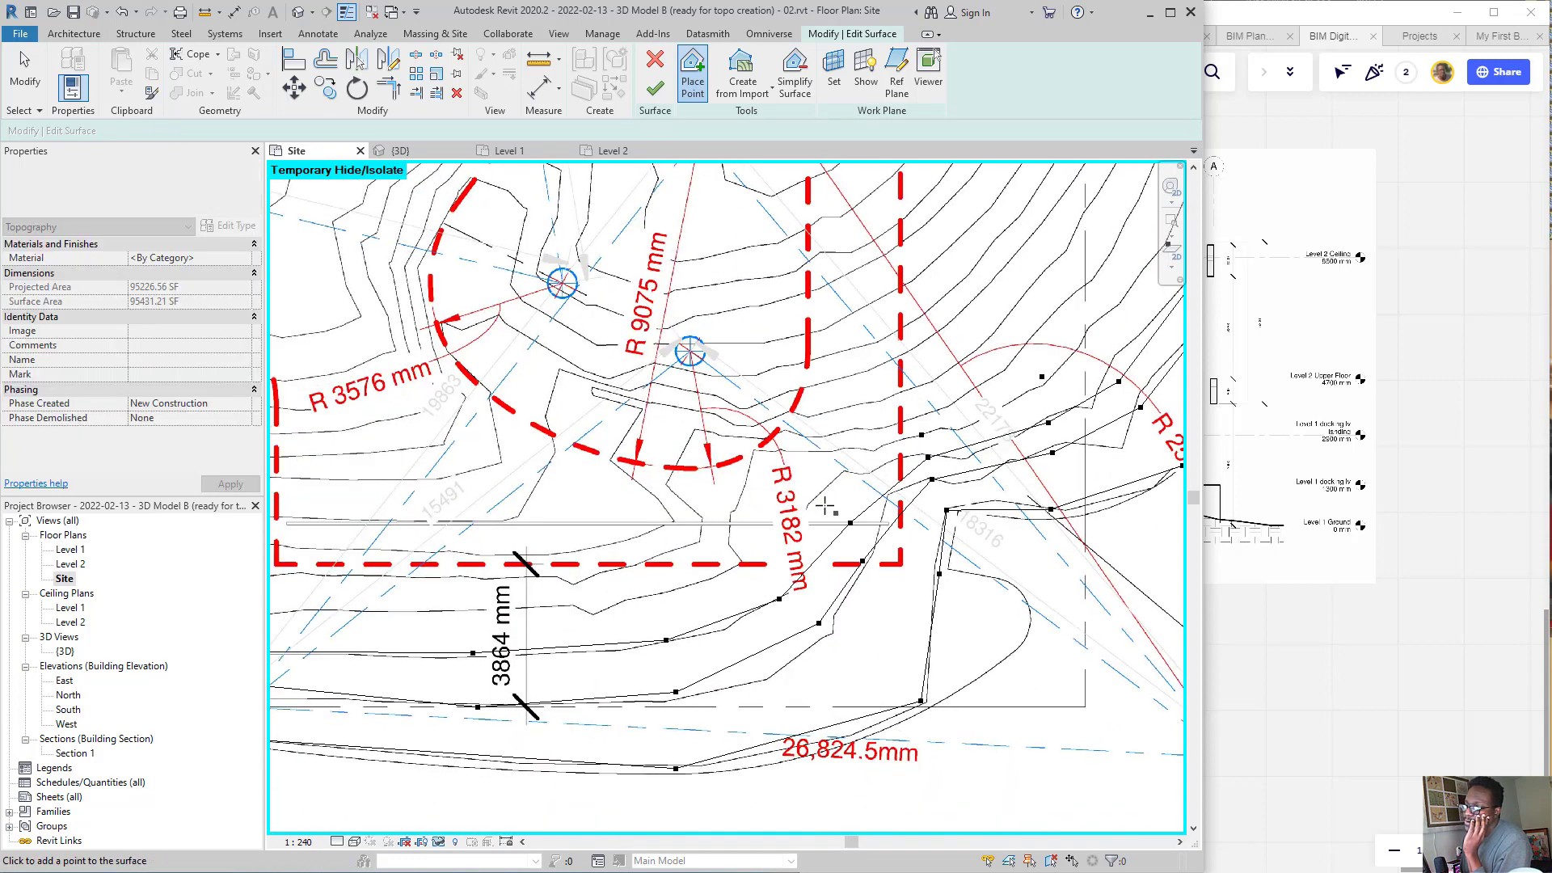
pyautogui.scroll(1, 883, 464)
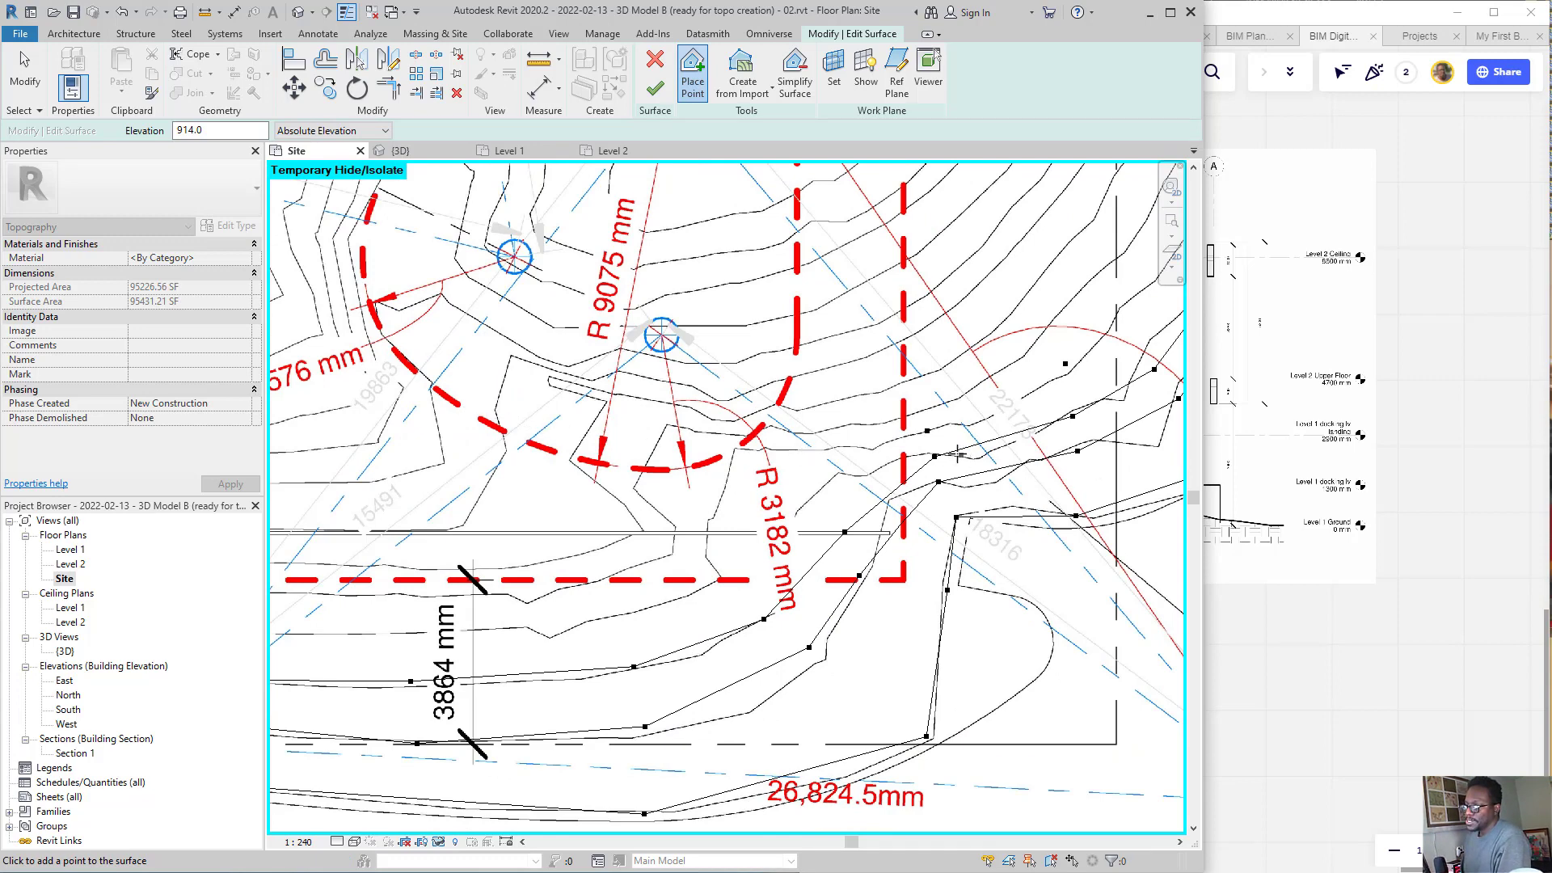
pyautogui.scroll(1, 907, 447)
pyautogui.scroll(-1, 921, 449)
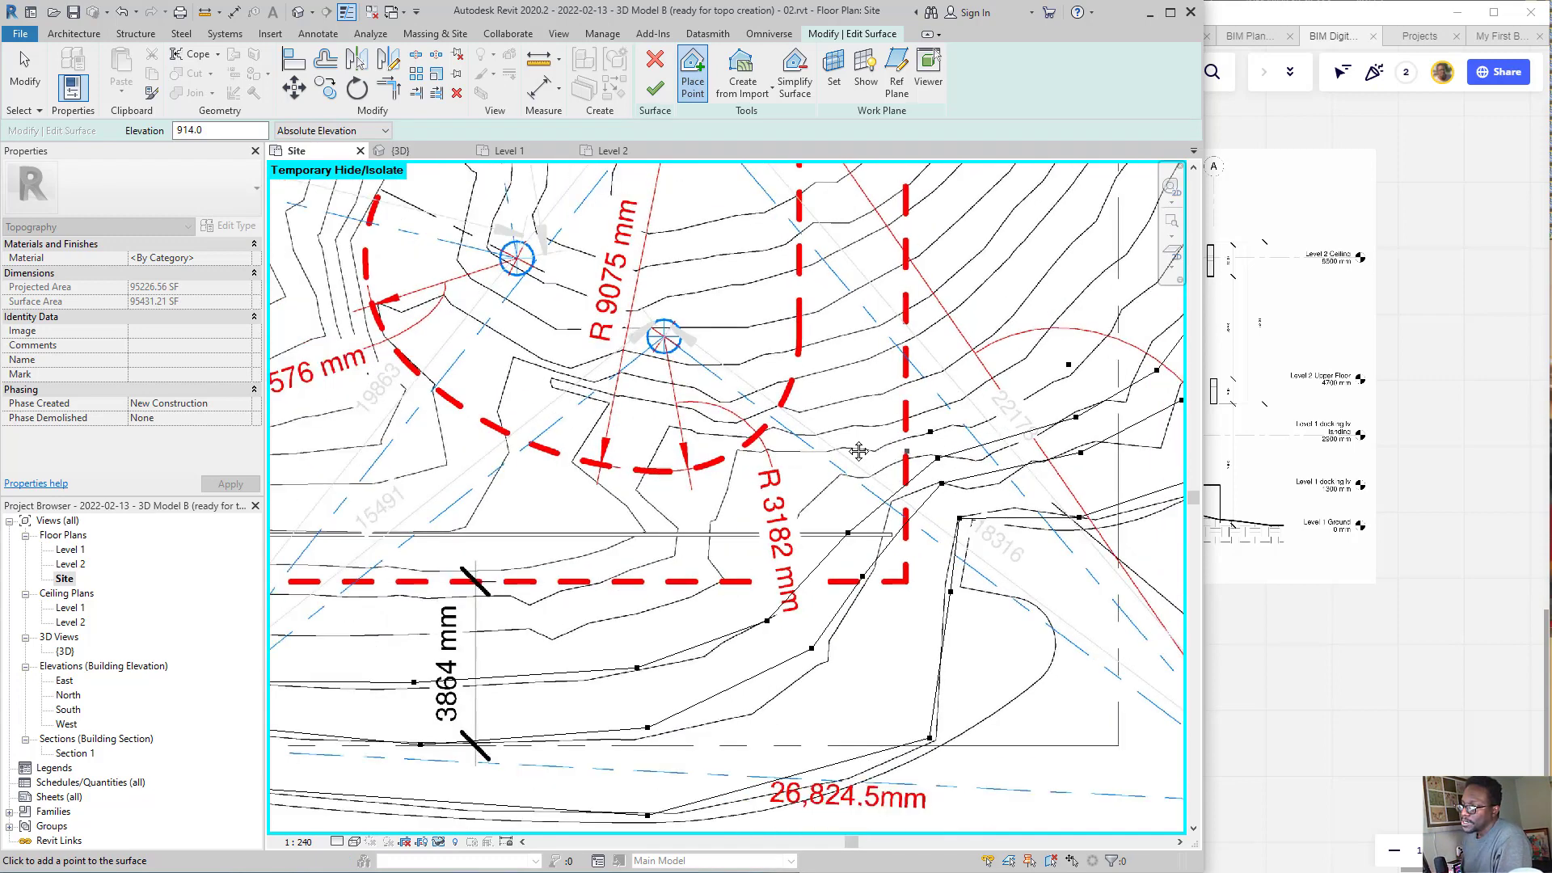
pyautogui.moveTo(858, 451); pyautogui.dragTo(754, 432, button='middle')
pyautogui.scroll(1, 716, 453)
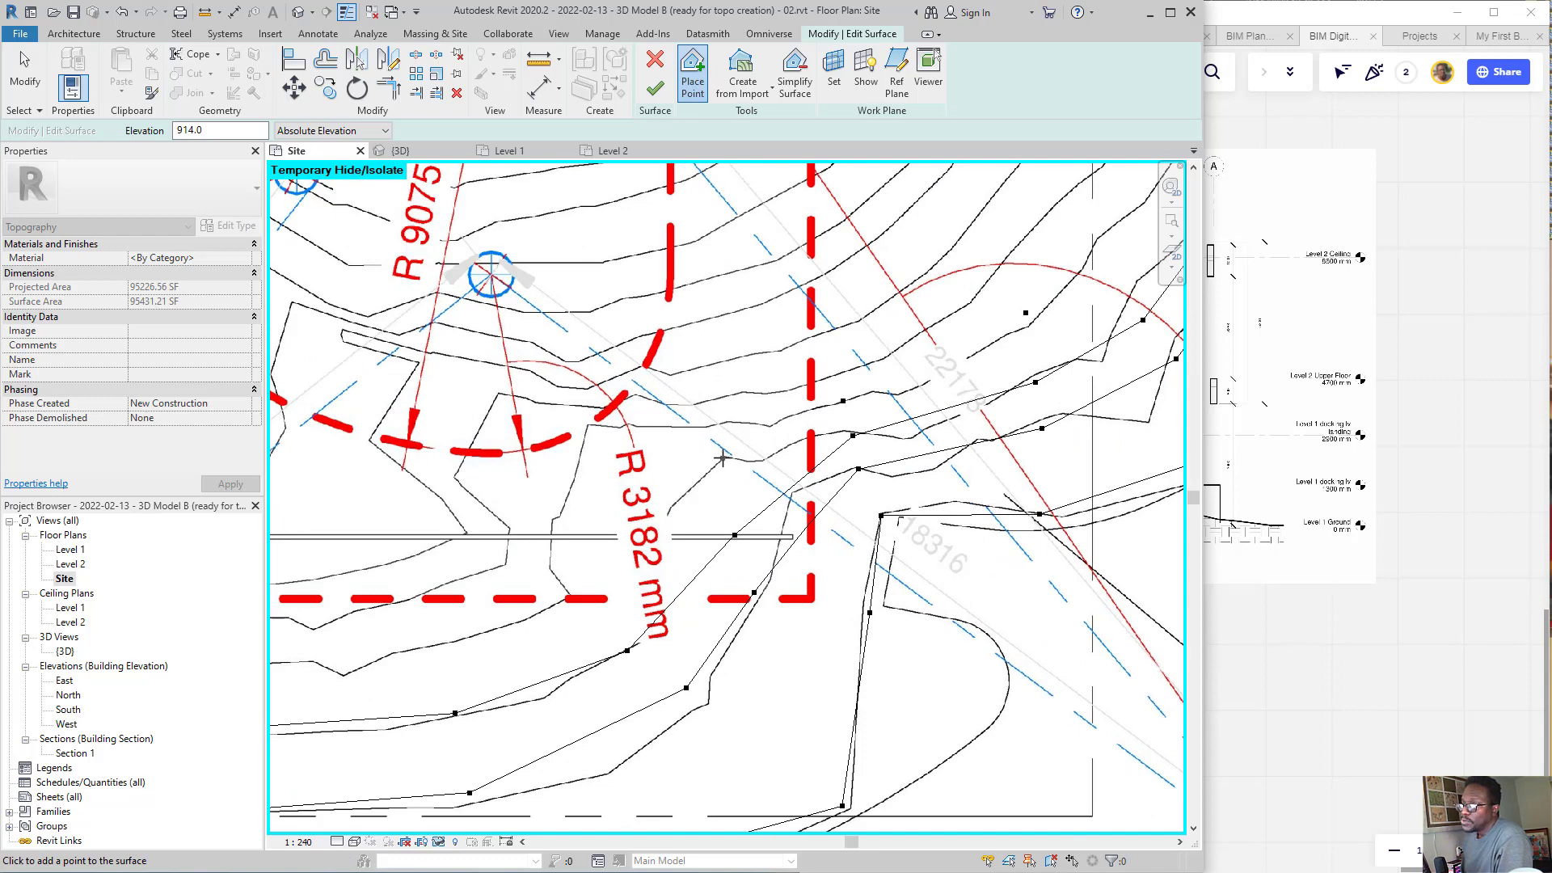
pyautogui.scroll(-1, 846, 444)
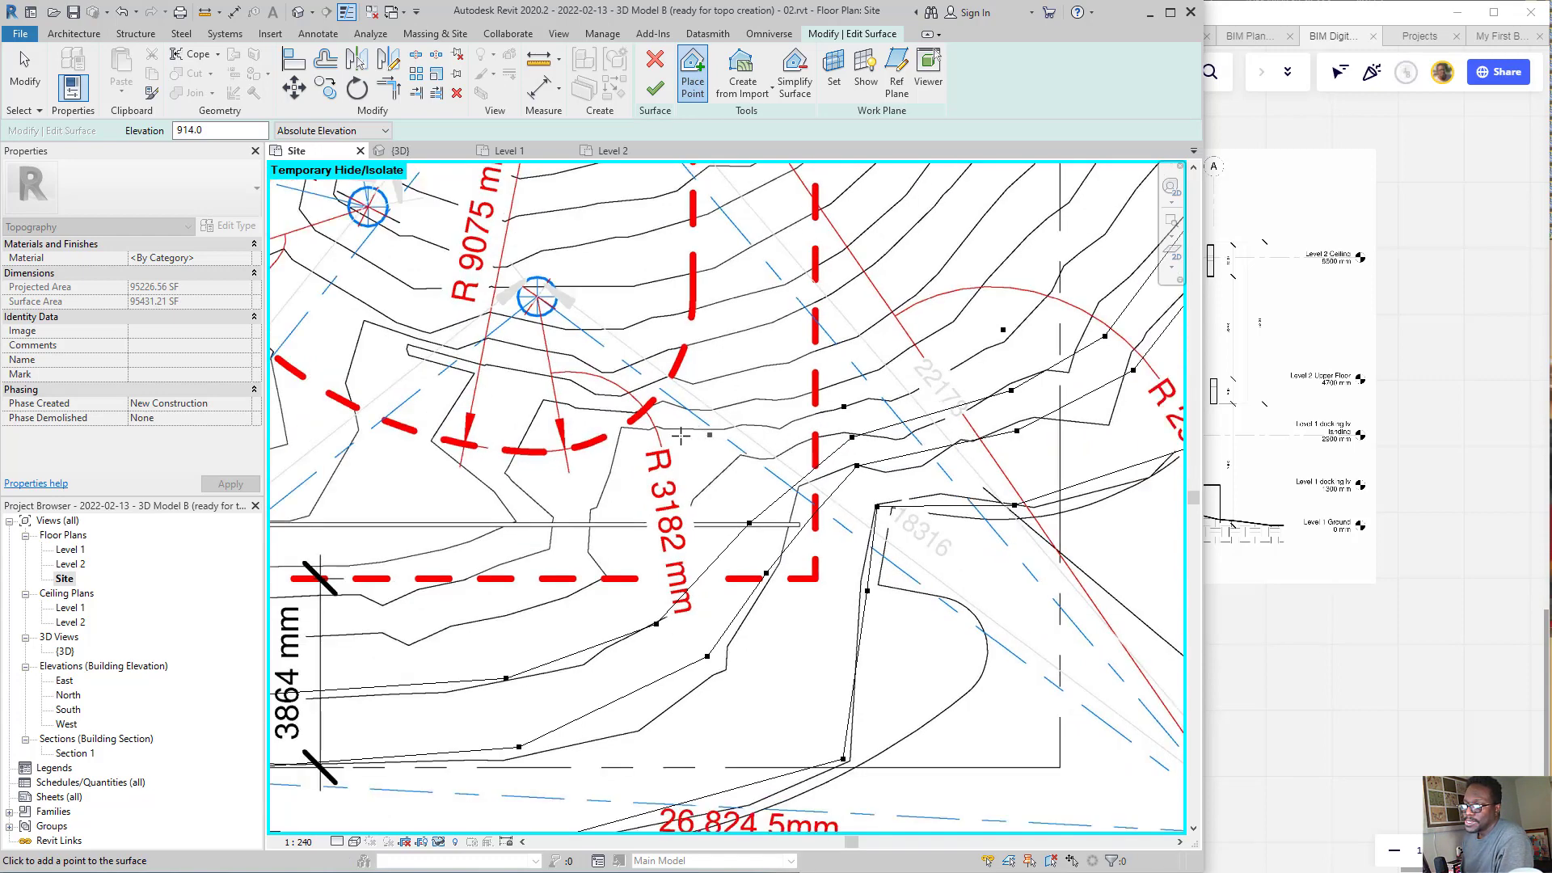
pyautogui.scroll(1, 683, 444)
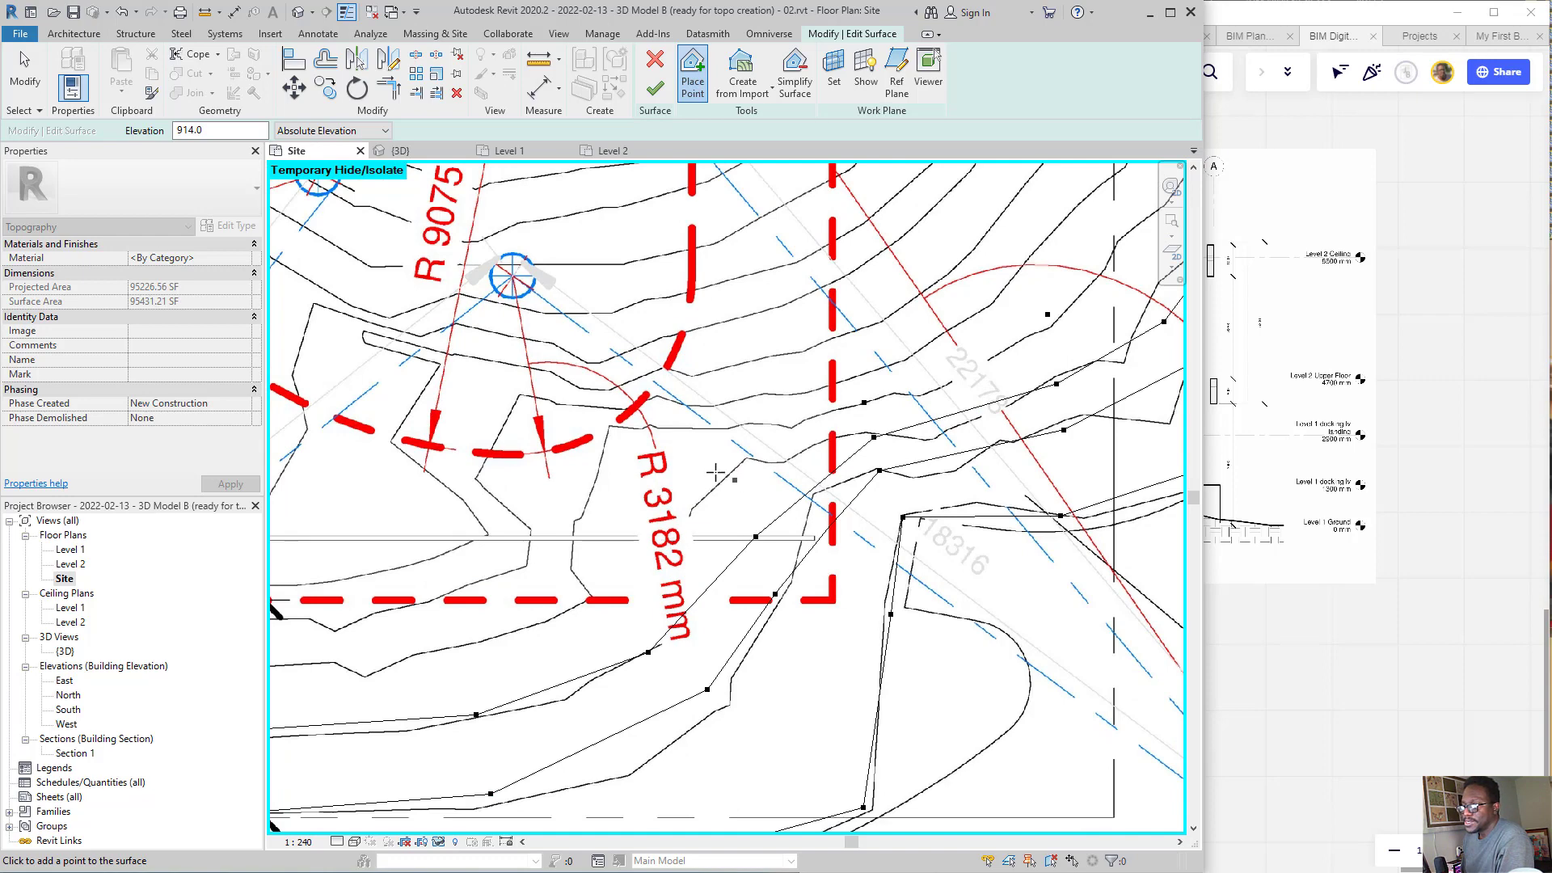
pyautogui.click(668, 443)
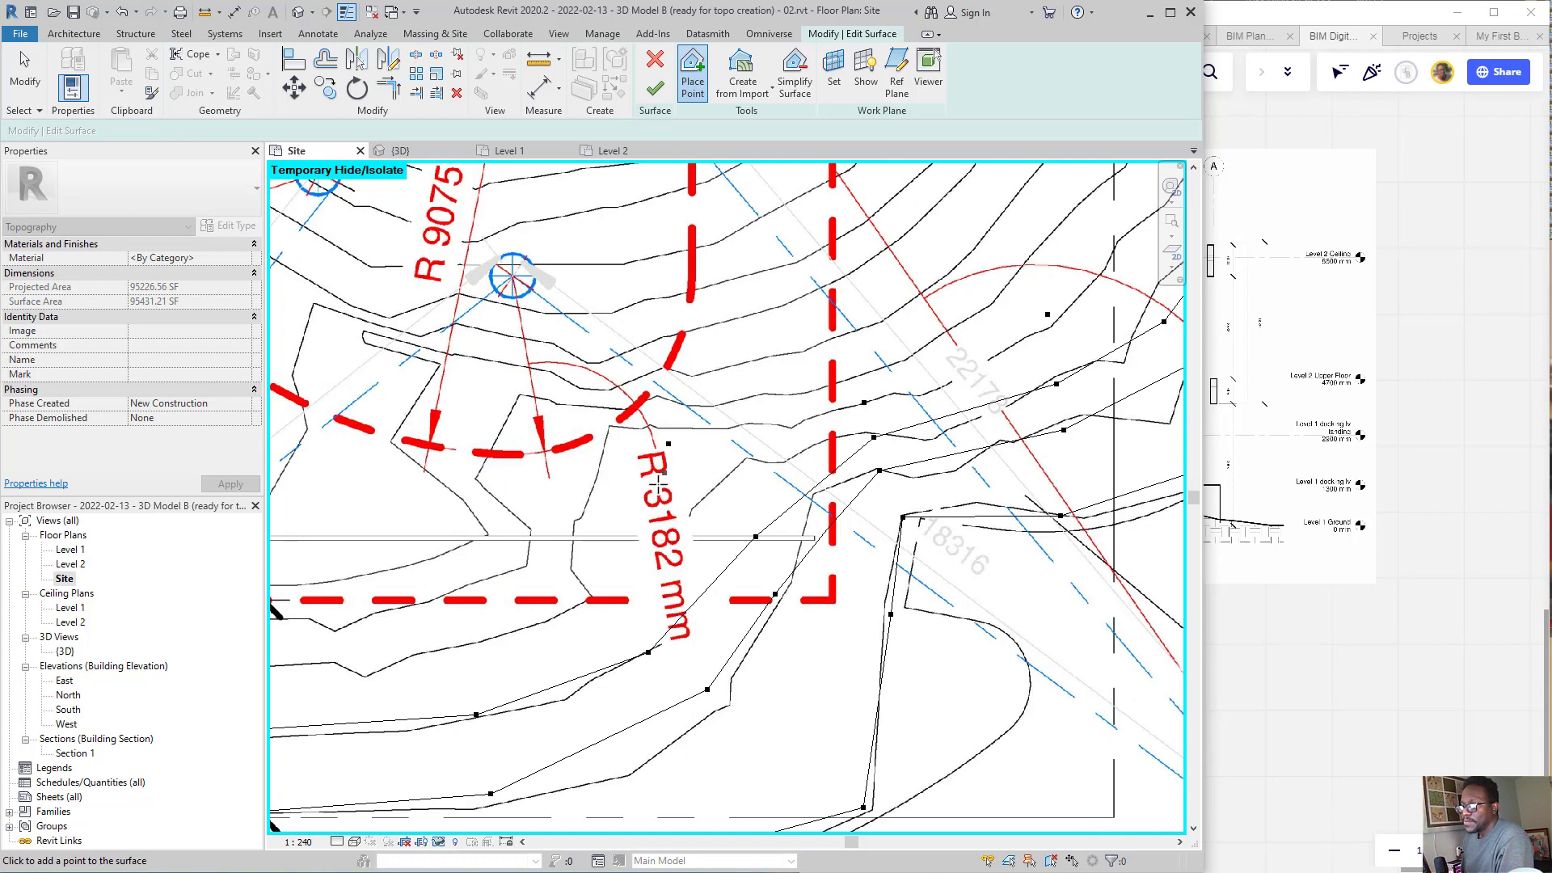
pyautogui.click(643, 526)
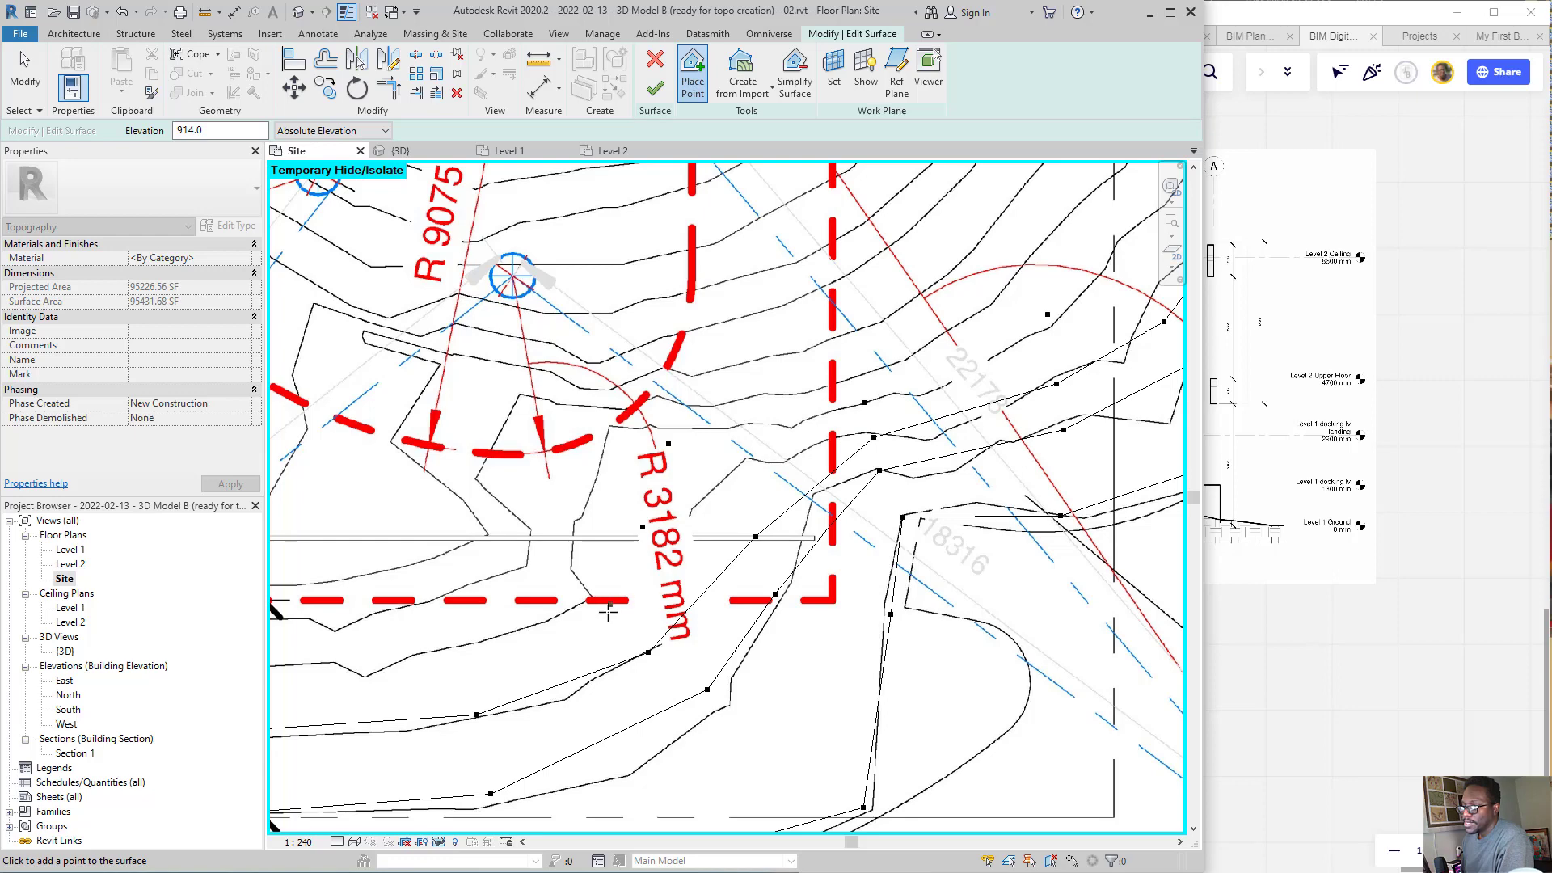
pyautogui.click(578, 610)
# - Extend the elevation 914 points westward along the southern slope, past the 3864 mm dimension
pyautogui.moveTo(655, 616); pyautogui.dragTo(1161, 511, button='middle')
pyautogui.scroll(-1, 876, 528)
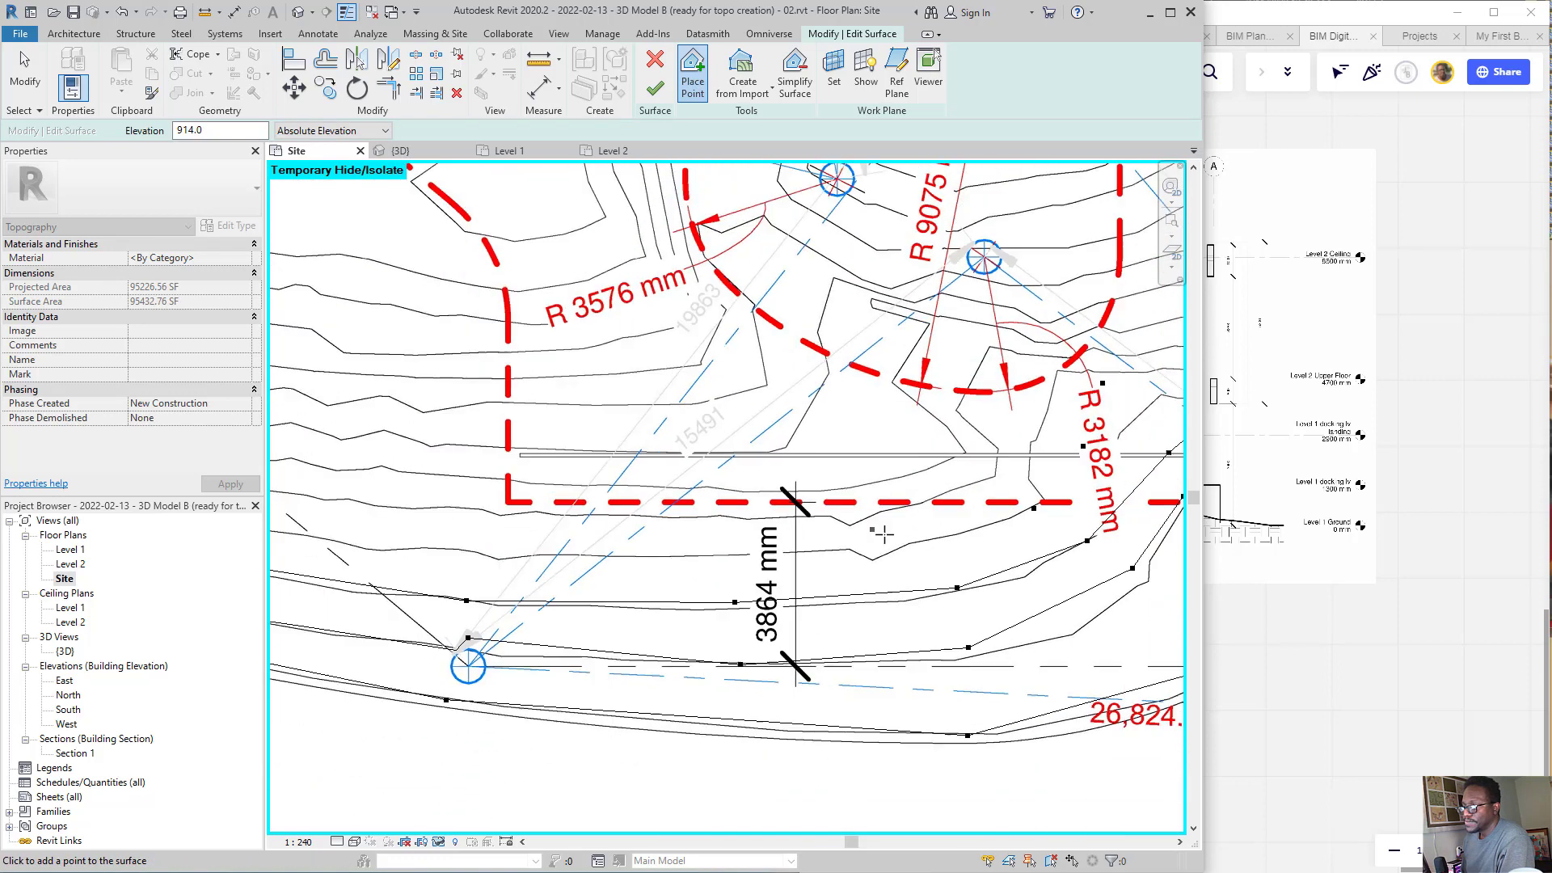
pyautogui.click(936, 545)
pyautogui.click(475, 569)
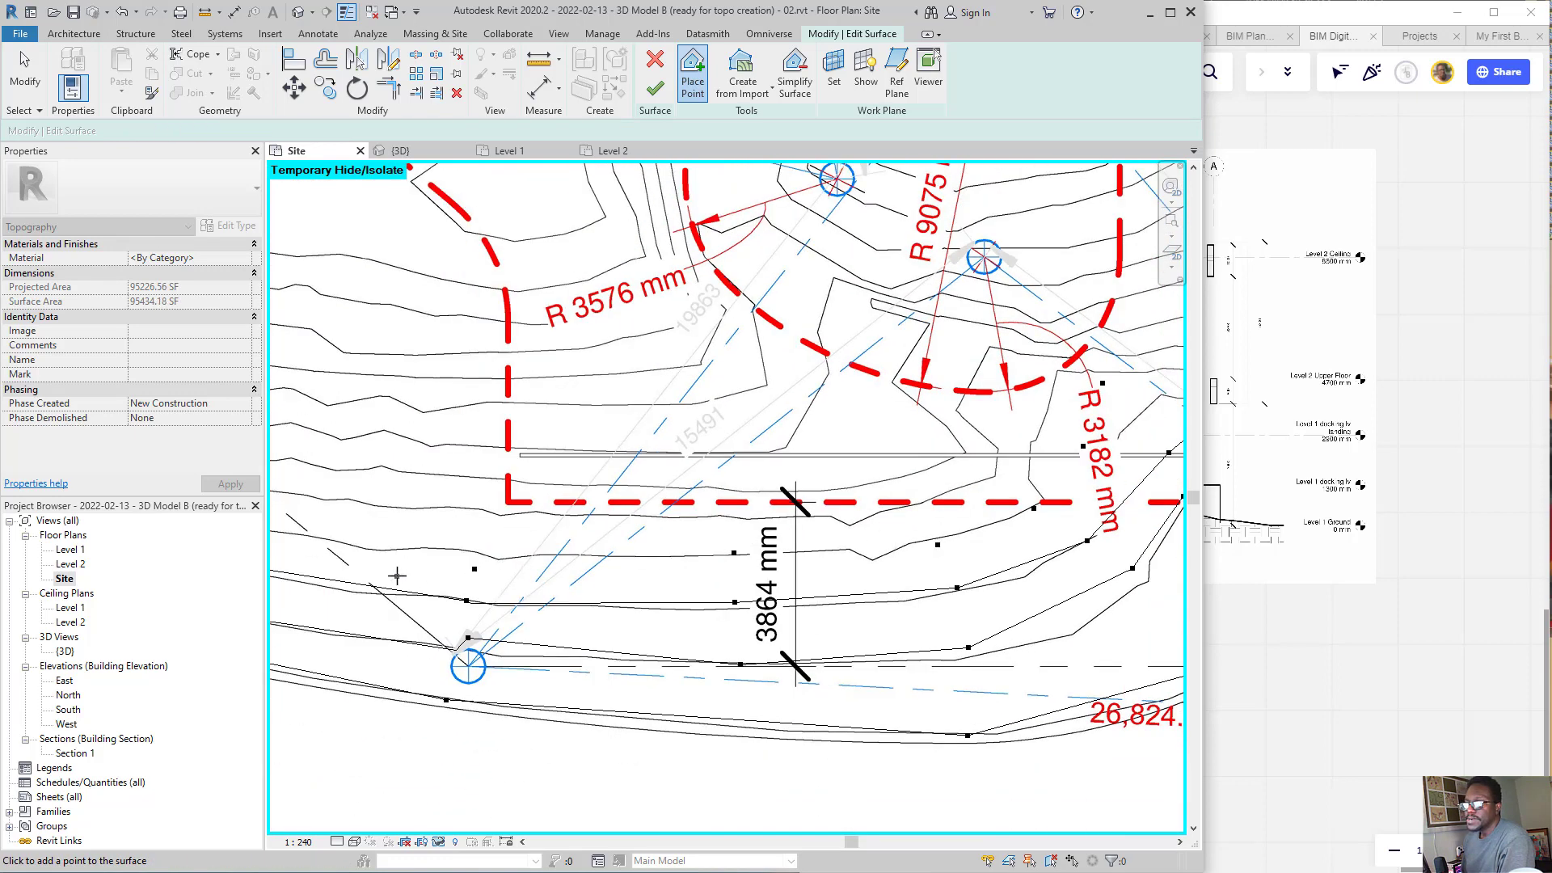
pyautogui.moveTo(365, 577); pyautogui.dragTo(825, 613, button='middle')
pyautogui.click(645, 559)
# - Continue the elevation 914 points along the southwestern slope beyond the Pres 06 section marker
pyautogui.scroll(-2, 914, 605)
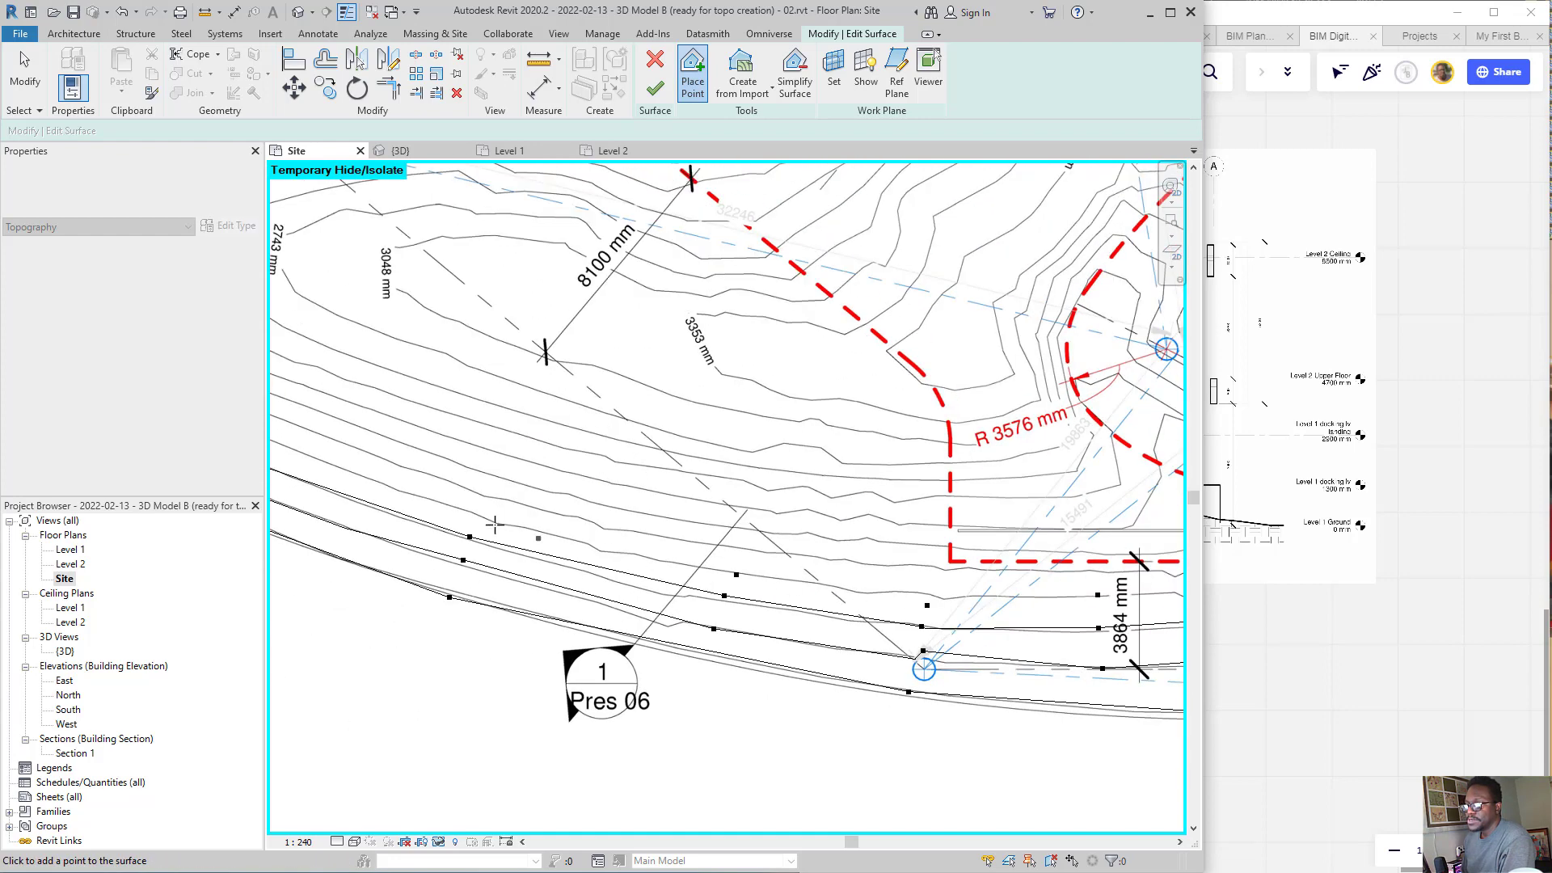
pyautogui.click(485, 518)
pyautogui.scroll(3, 609, 561)
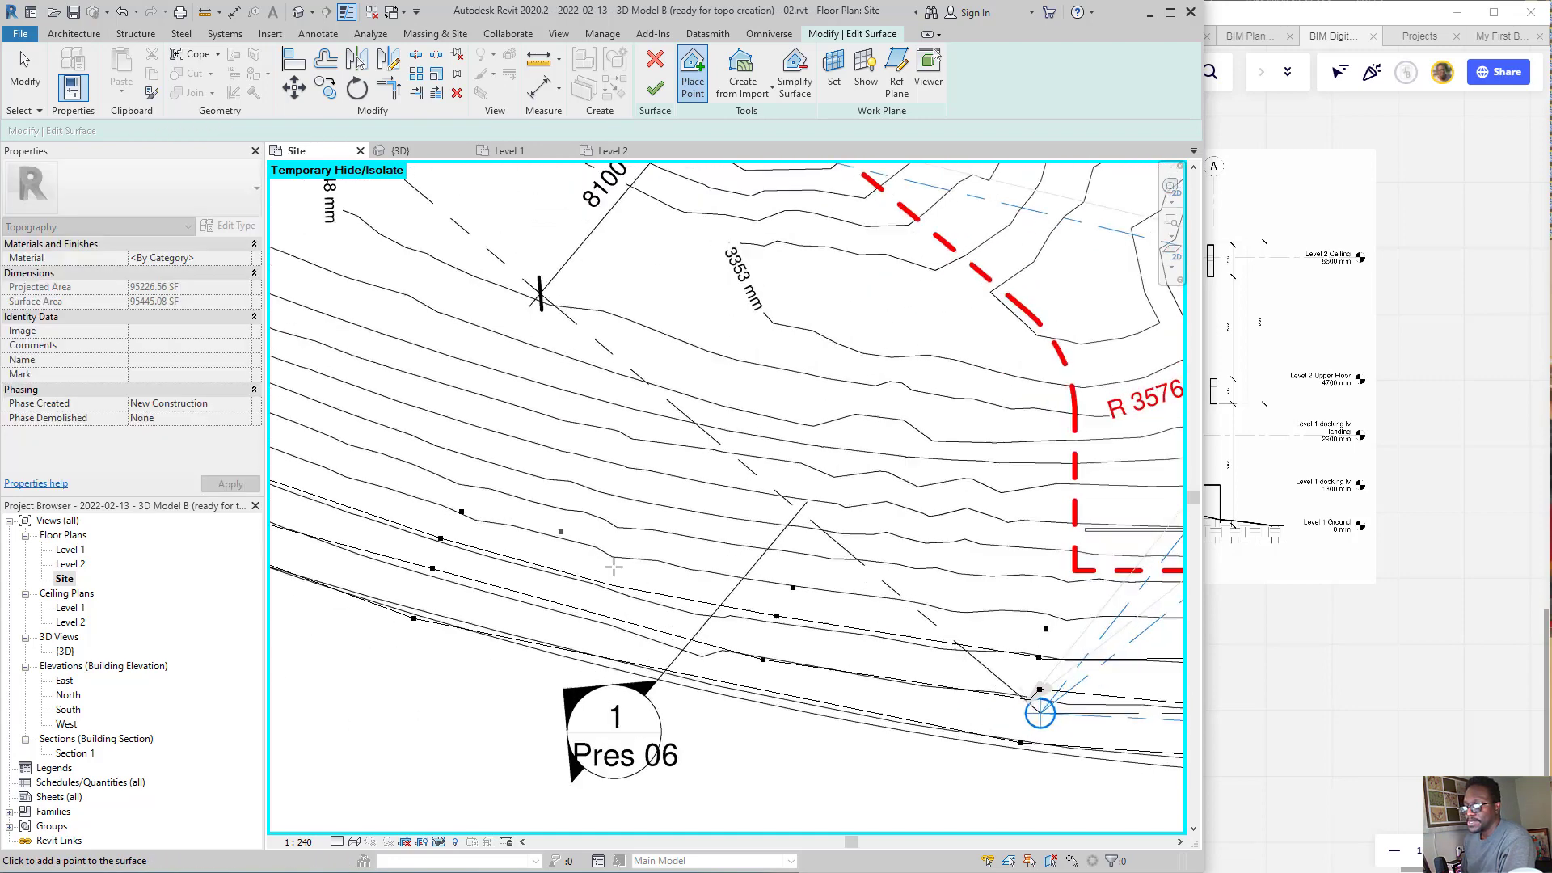
pyautogui.click(687, 573)
# - Try placing closely spaced elevation 914 points along the southwestern stretch of the 914 mm contour
pyautogui.moveTo(413, 519); pyautogui.dragTo(925, 561, button='middle')
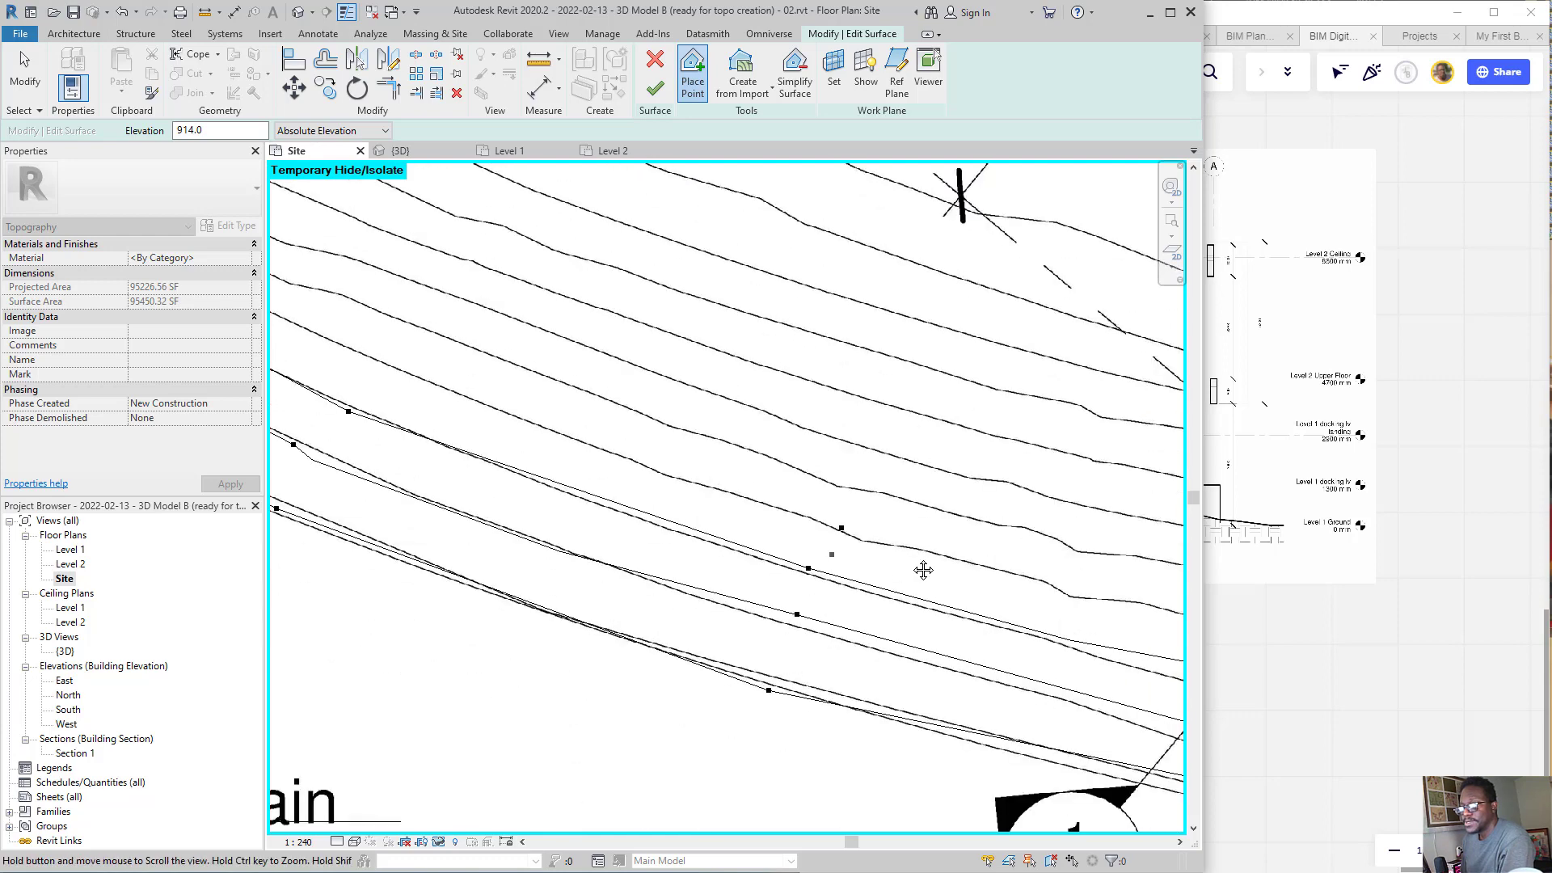
pyautogui.scroll(1, 803, 495)
pyautogui.click(808, 493)
pyautogui.click(777, 488)
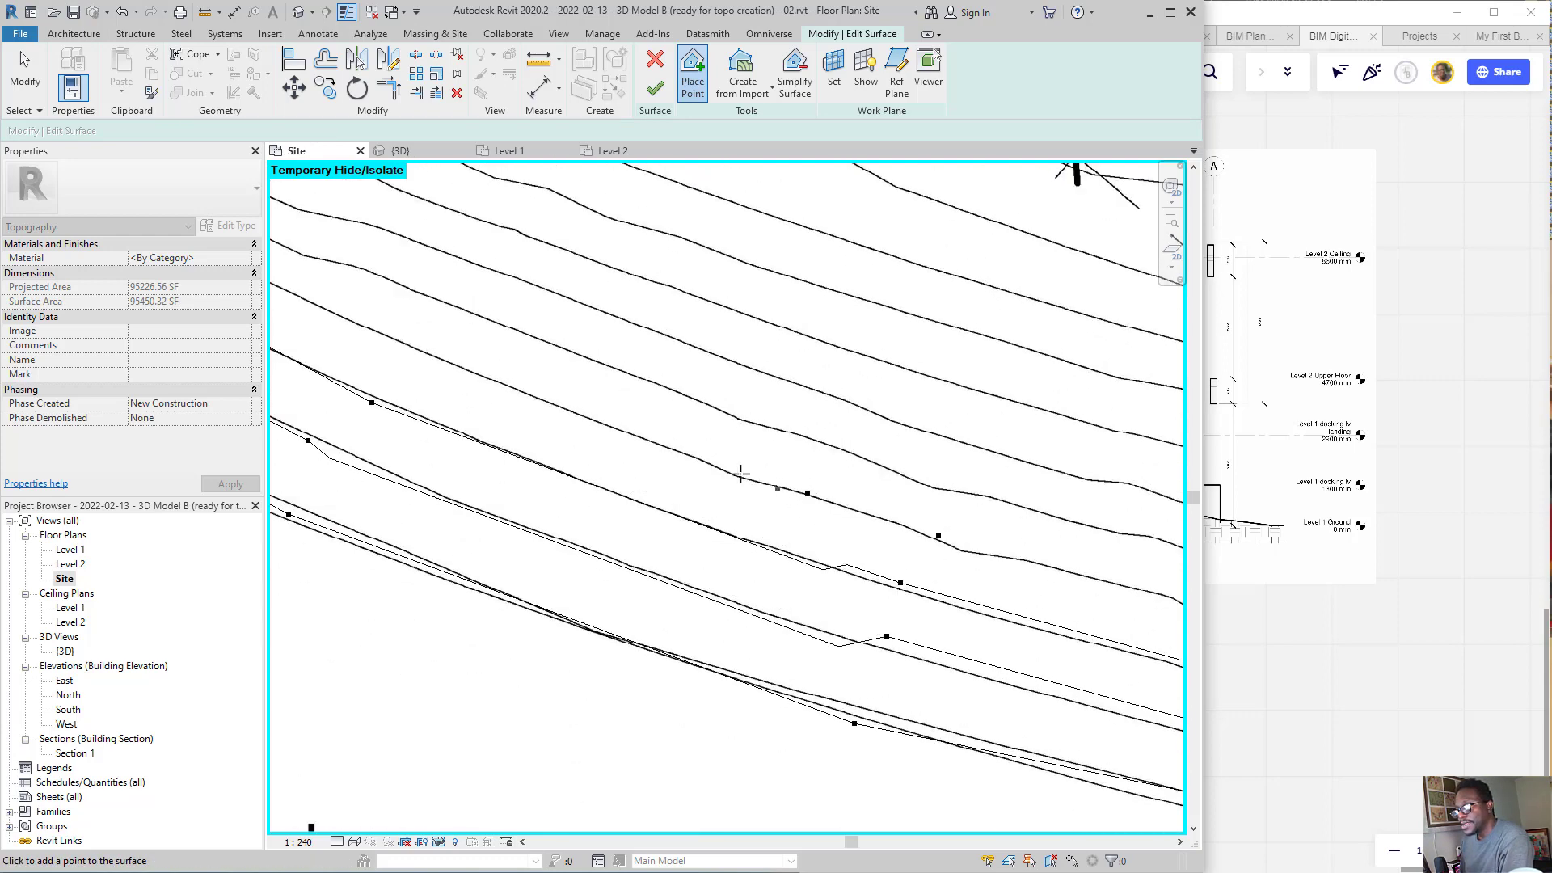
pyautogui.click(733, 471)
pyautogui.click(709, 467)
pyautogui.click(688, 452)
pyautogui.click(637, 439)
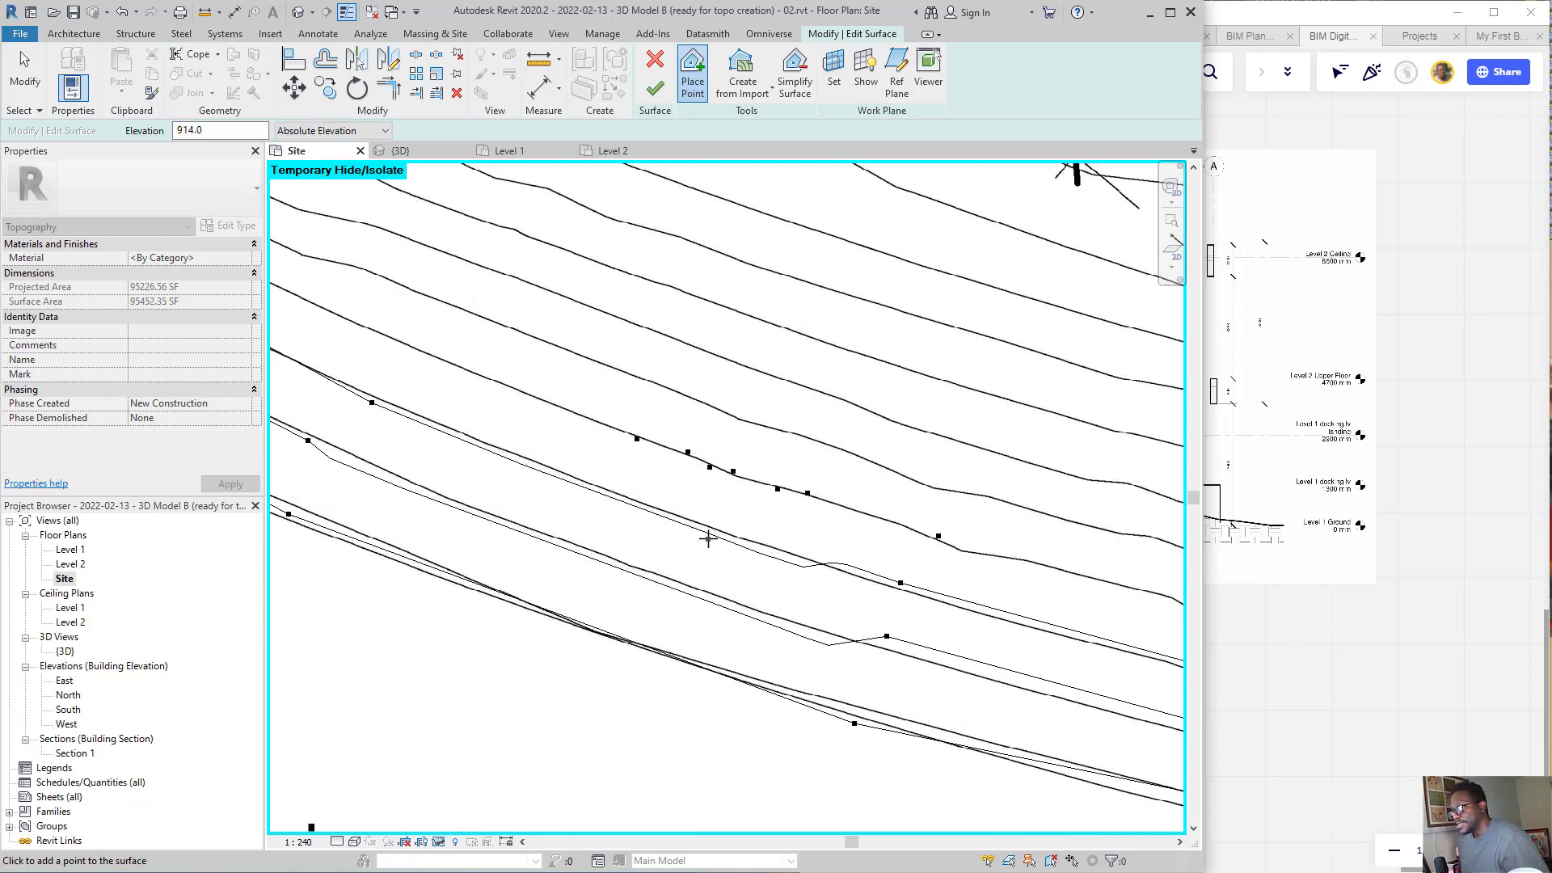
# - Undo the closely spaced elevation 914 points on the southwestern stretch
pyautogui.hotkey('ctrl', 'z')
pyautogui.hotkey('ctrl', 'z')
pyautogui.hotkey('ctrl', 'z')
pyautogui.hotkey('ctrl', 'z')
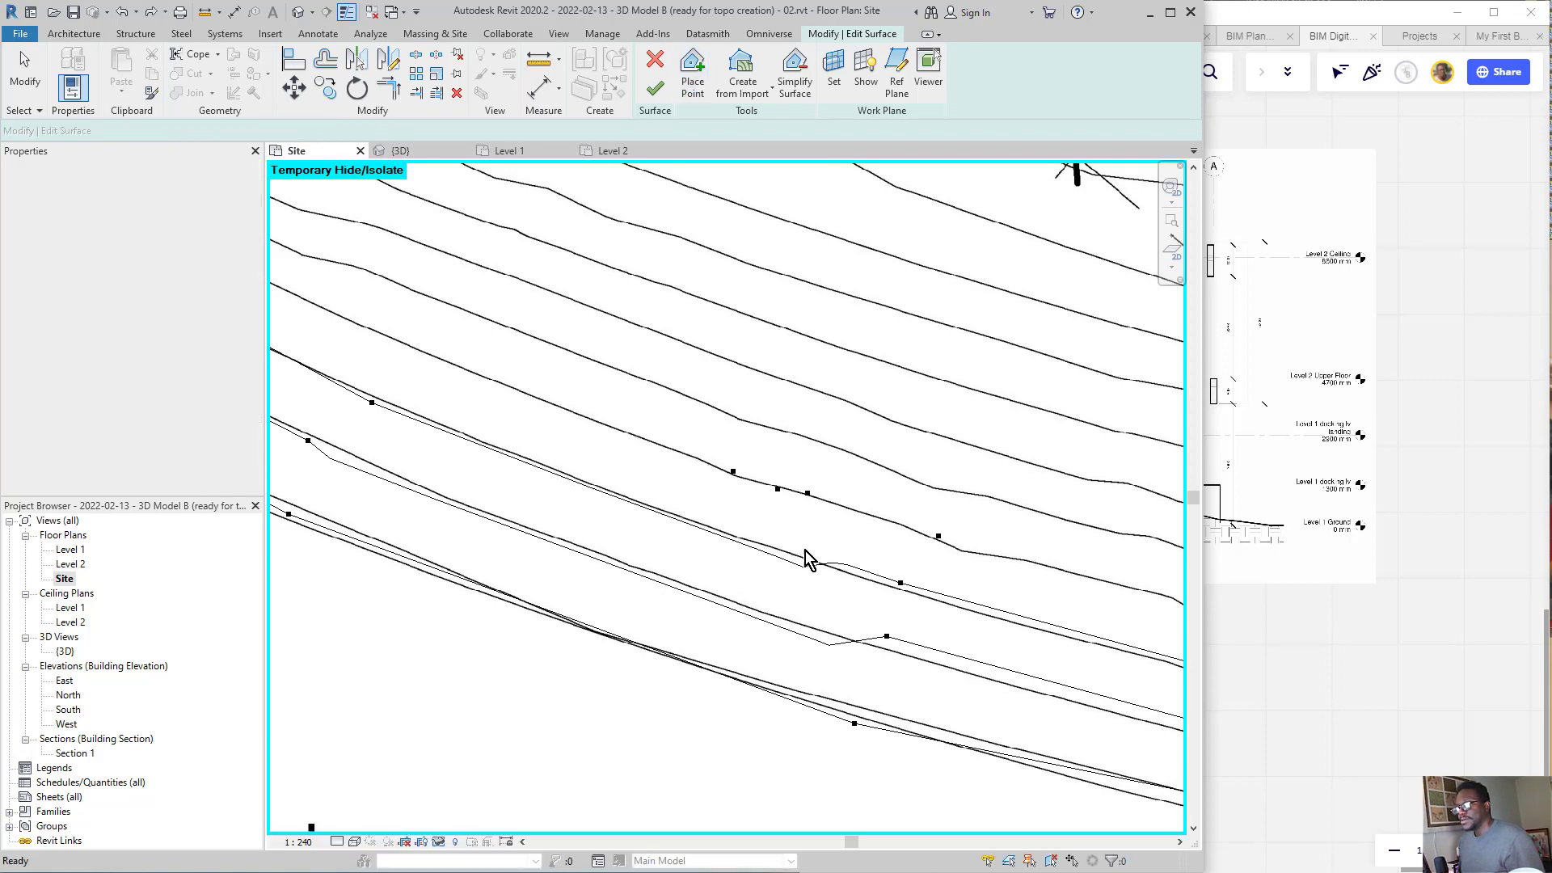
pyautogui.hotkey('ctrl', 'z')
pyautogui.hotkey('ctrl', 'z')
# - Place widely spaced elevation 914 points along the southwestern slope and around the western end to the 914 mm label
pyautogui.scroll(-2, 960, 526)
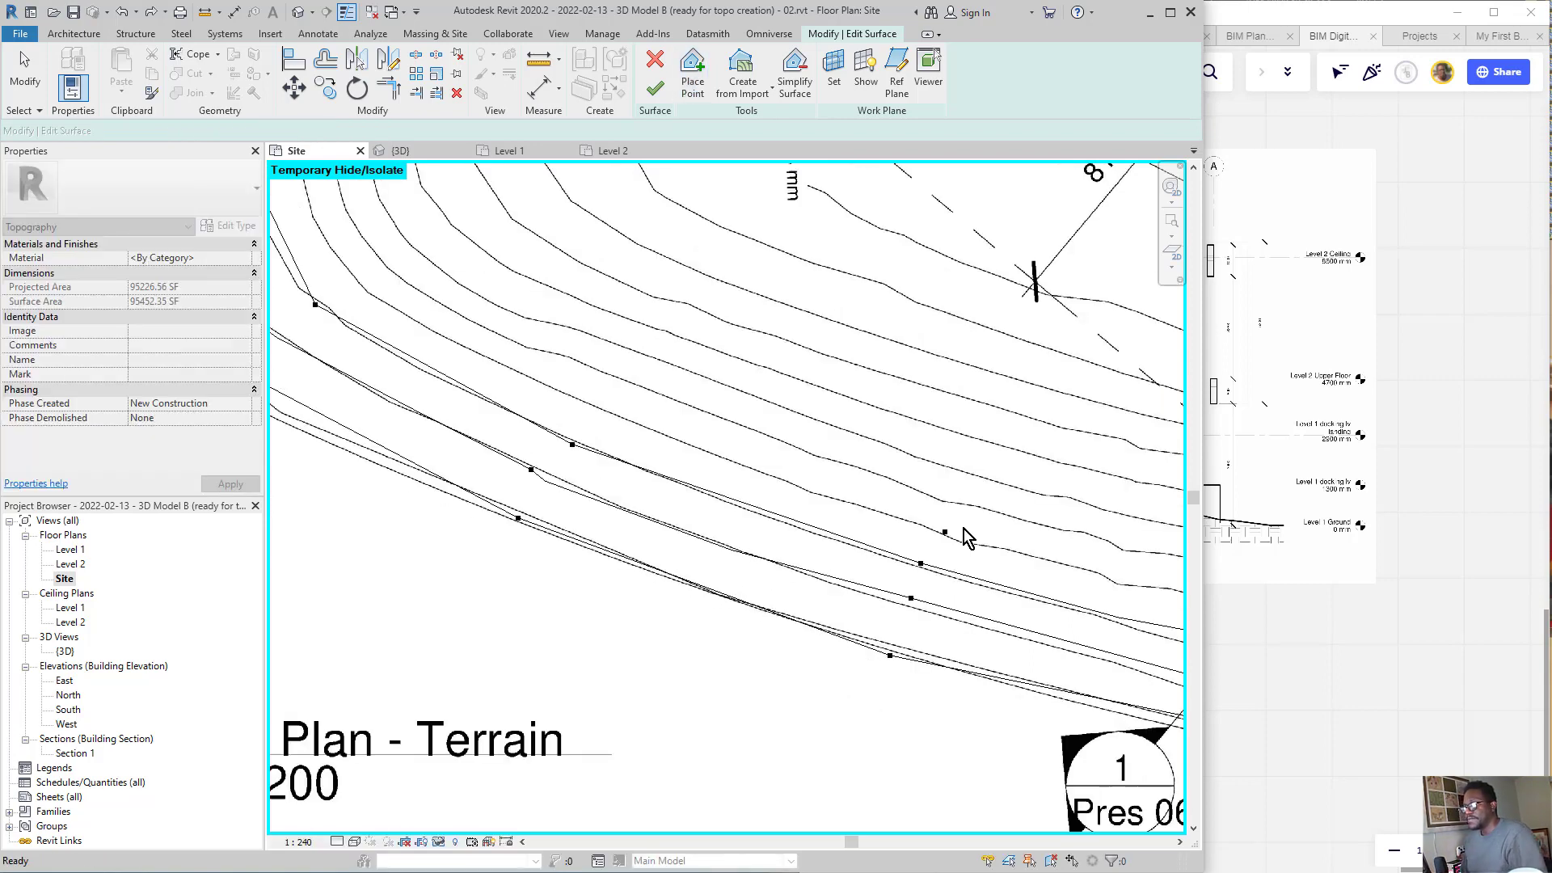
pyautogui.click(637, 426)
pyautogui.scroll(-2, 937, 647)
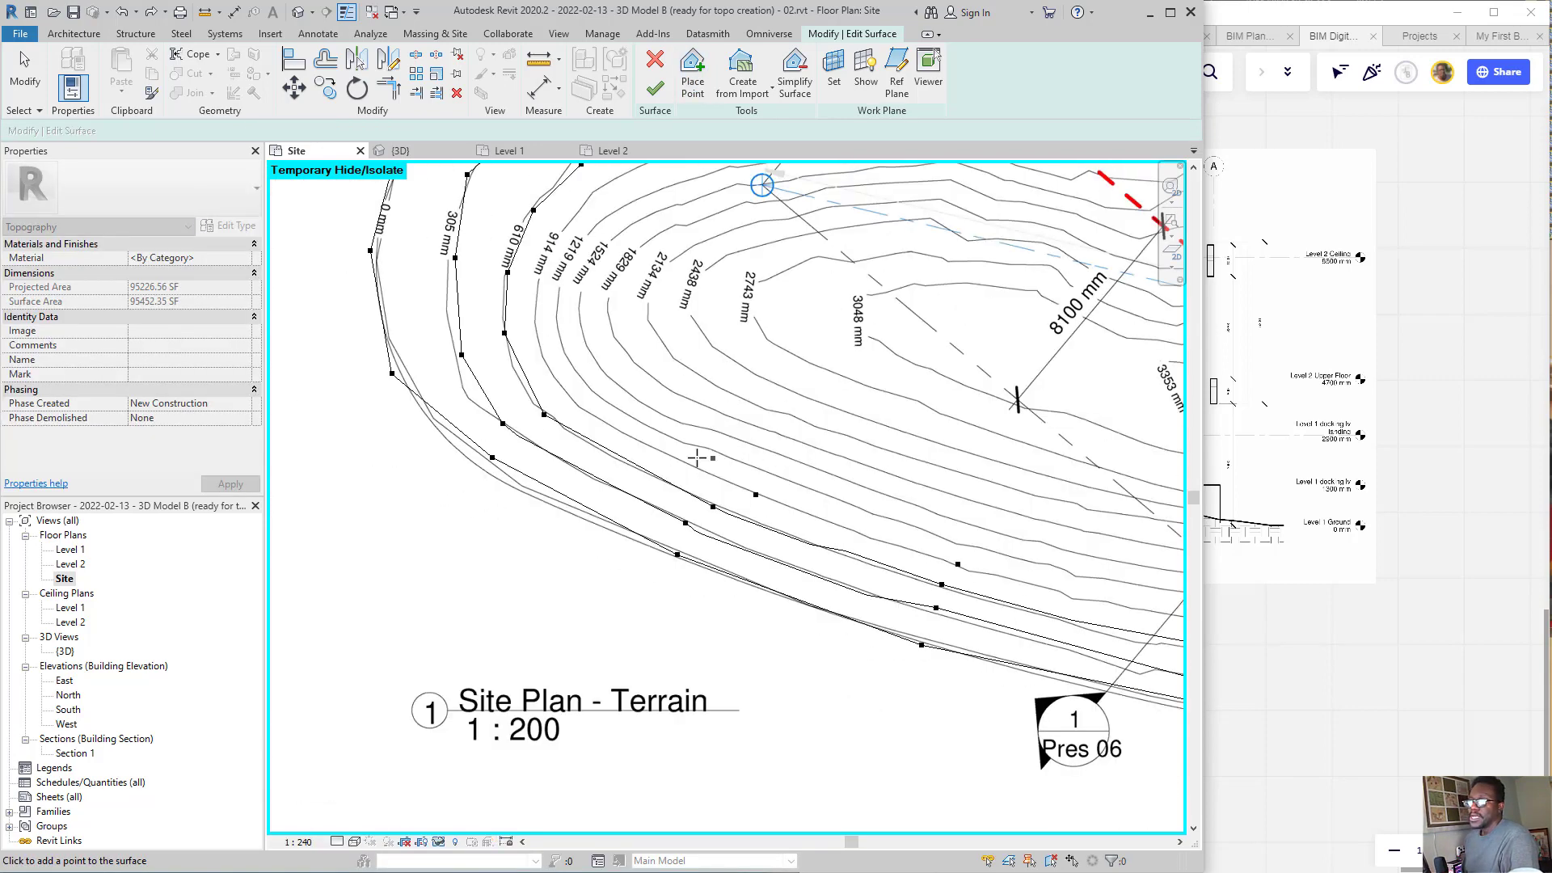
pyautogui.scroll(1, 755, 596)
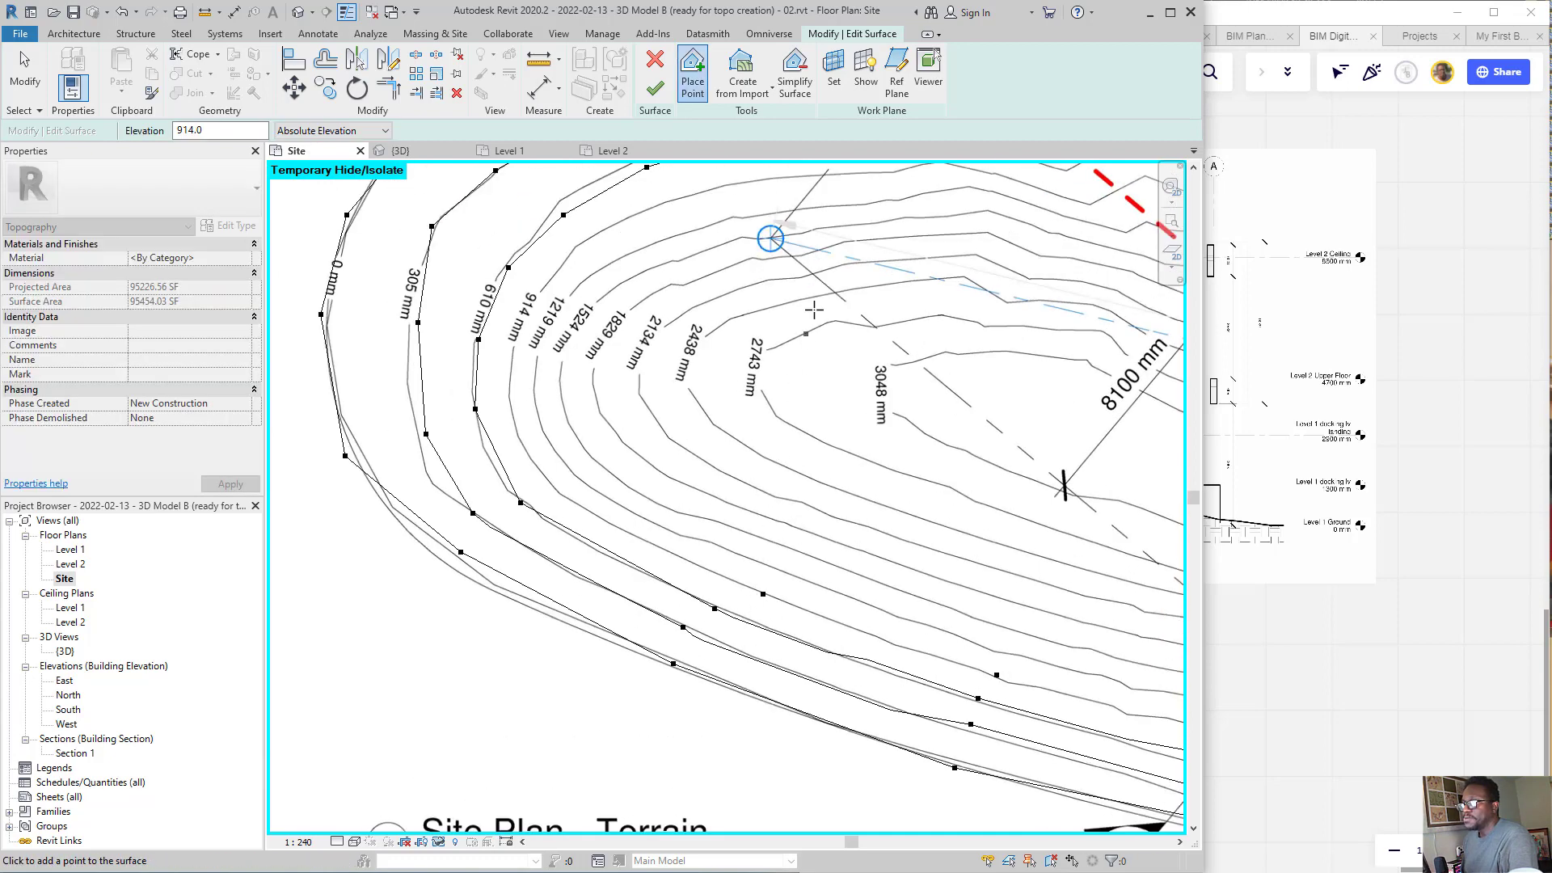
pyautogui.click(616, 524)
pyautogui.click(508, 405)
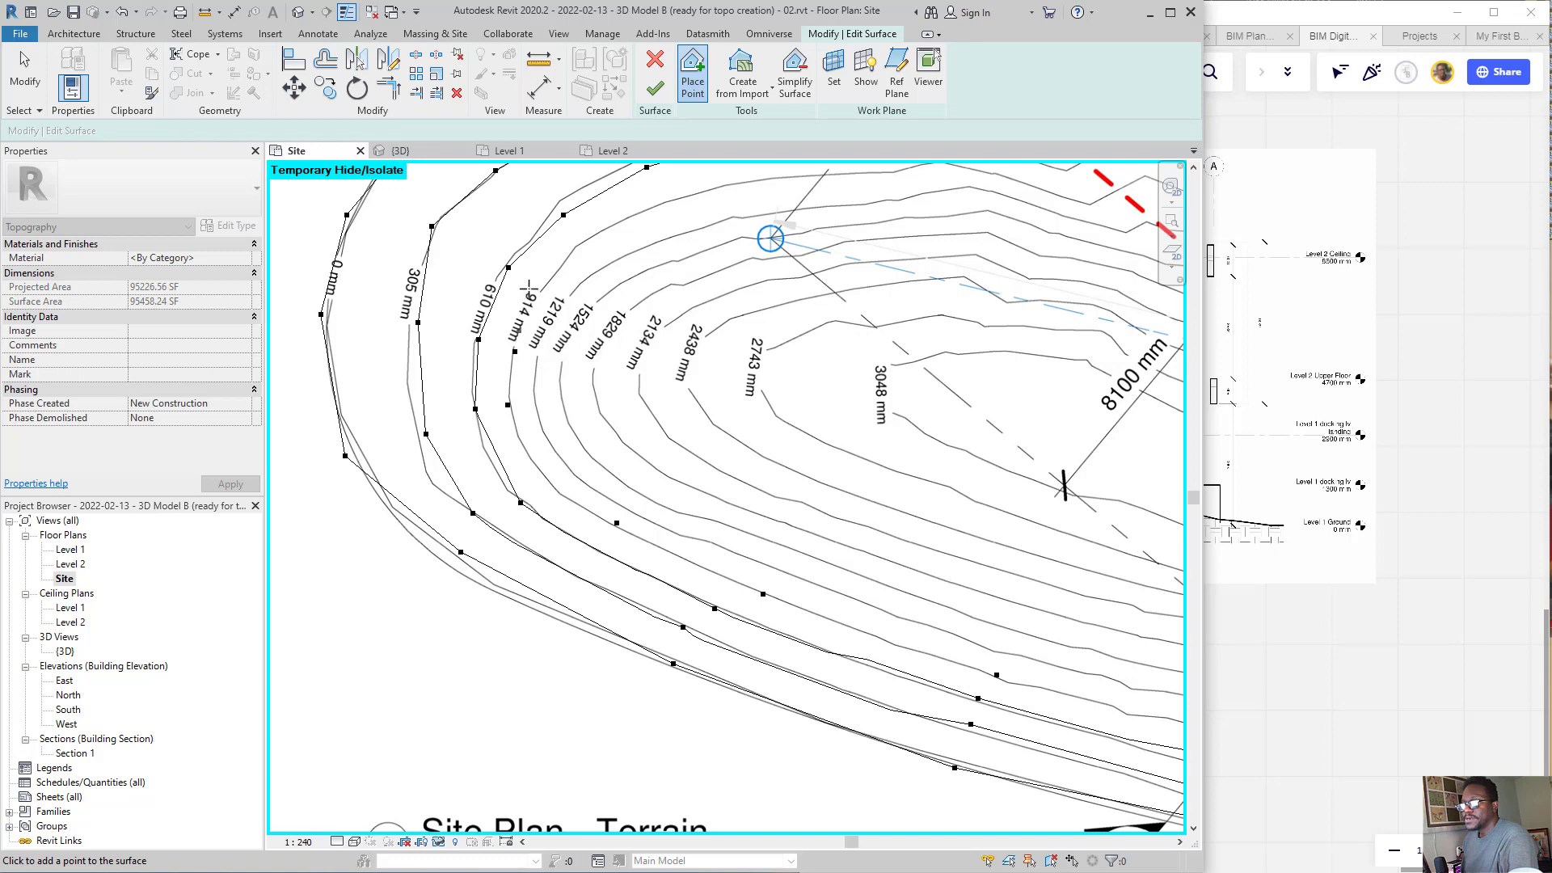
# - Place elevation 914 points along the northern side of the western mound, past the red dashed line to the bend by the triangle marker
pyautogui.click(594, 225)
pyautogui.moveTo(594, 225); pyautogui.dragTo(422, 348, button='middle')
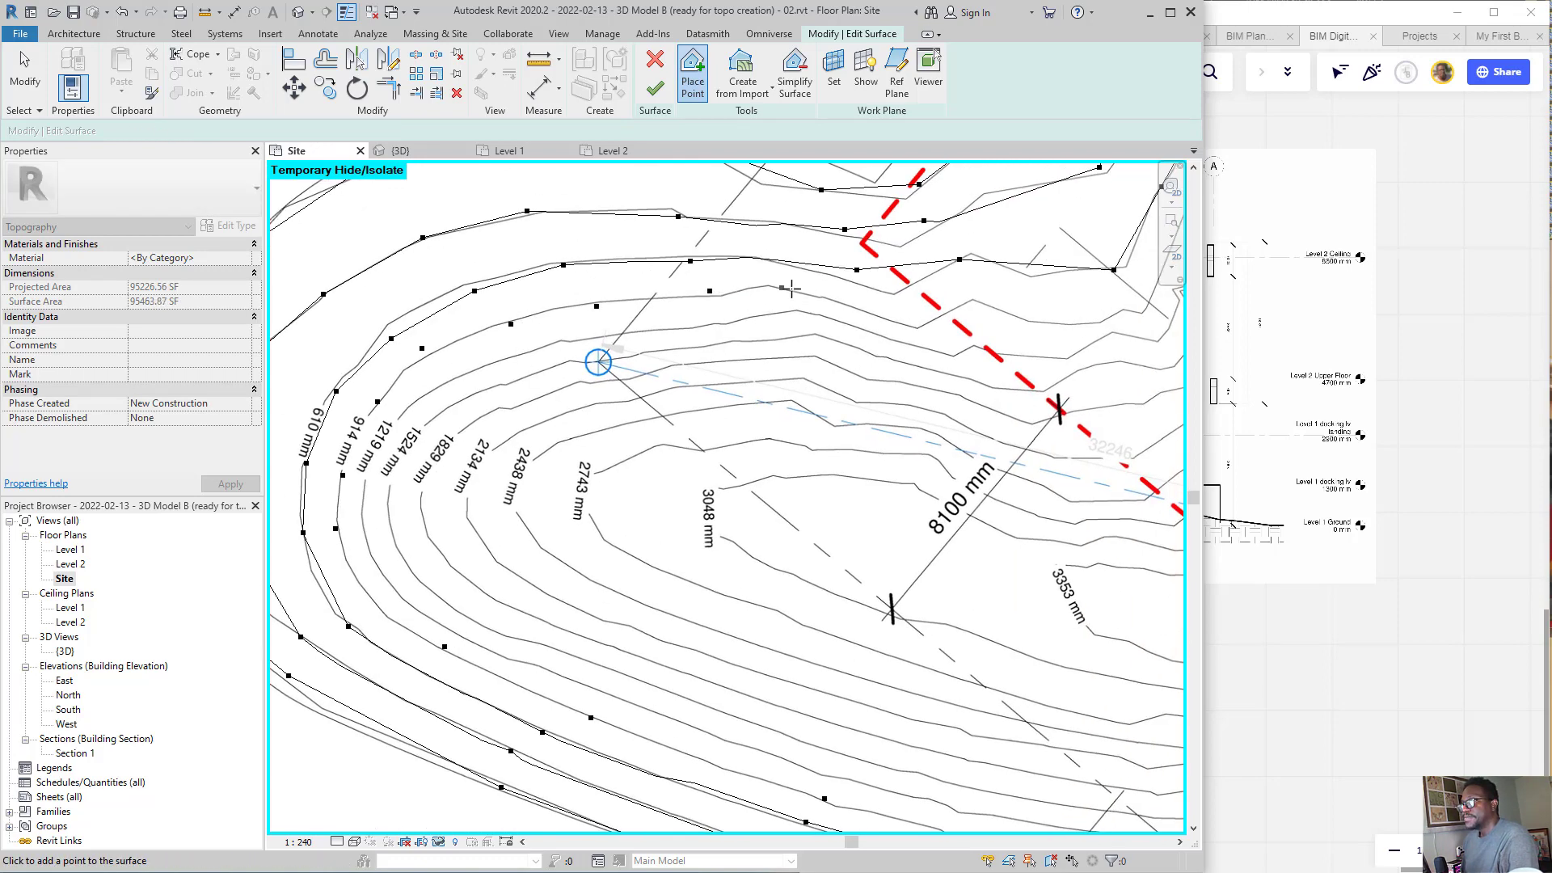
pyautogui.click(842, 311)
pyautogui.moveTo(959, 340); pyautogui.dragTo(765, 451, button='middle')
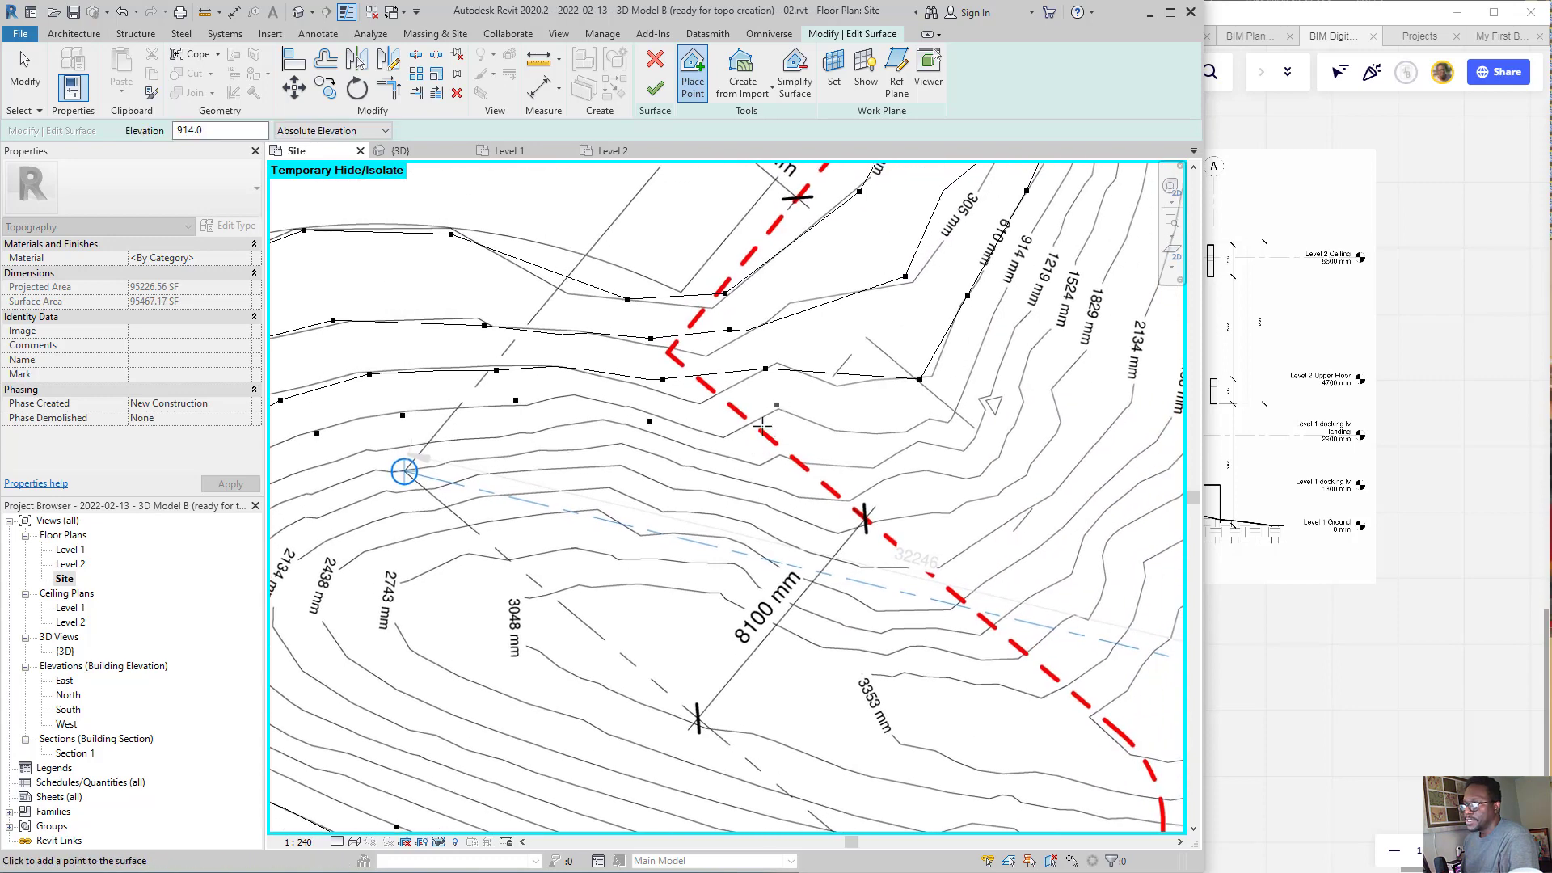
pyautogui.scroll(1, 738, 439)
pyautogui.click(726, 437)
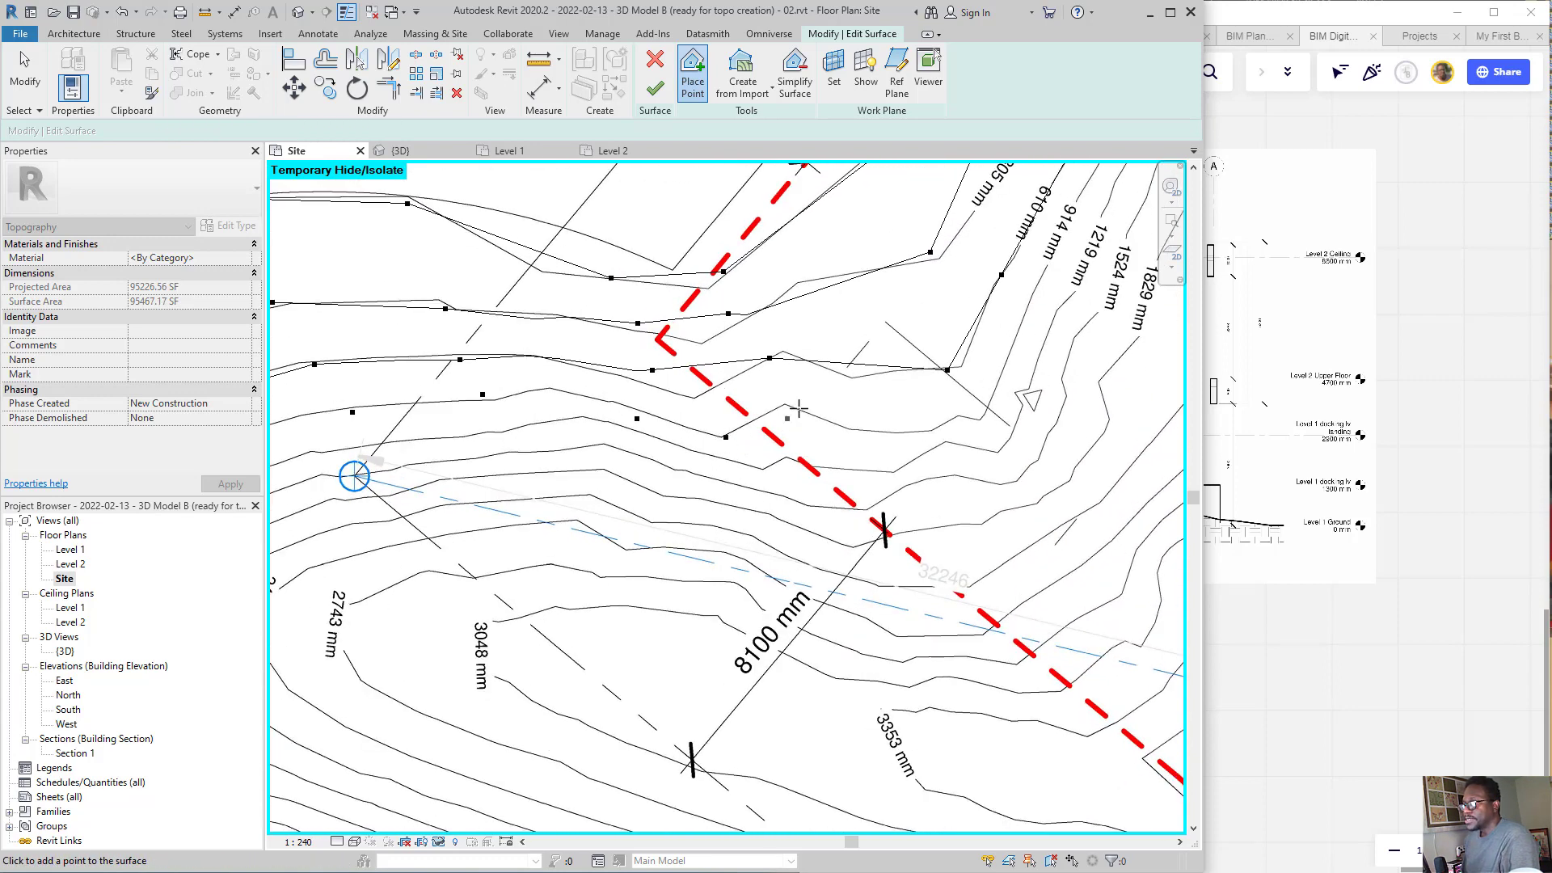
pyautogui.click(893, 437)
pyautogui.click(980, 421)
# - Continue the elevation 914 points from the triangle marker up the western slope and around to the northern 914 mm label
pyautogui.moveTo(1045, 261); pyautogui.dragTo(919, 408, button='middle')
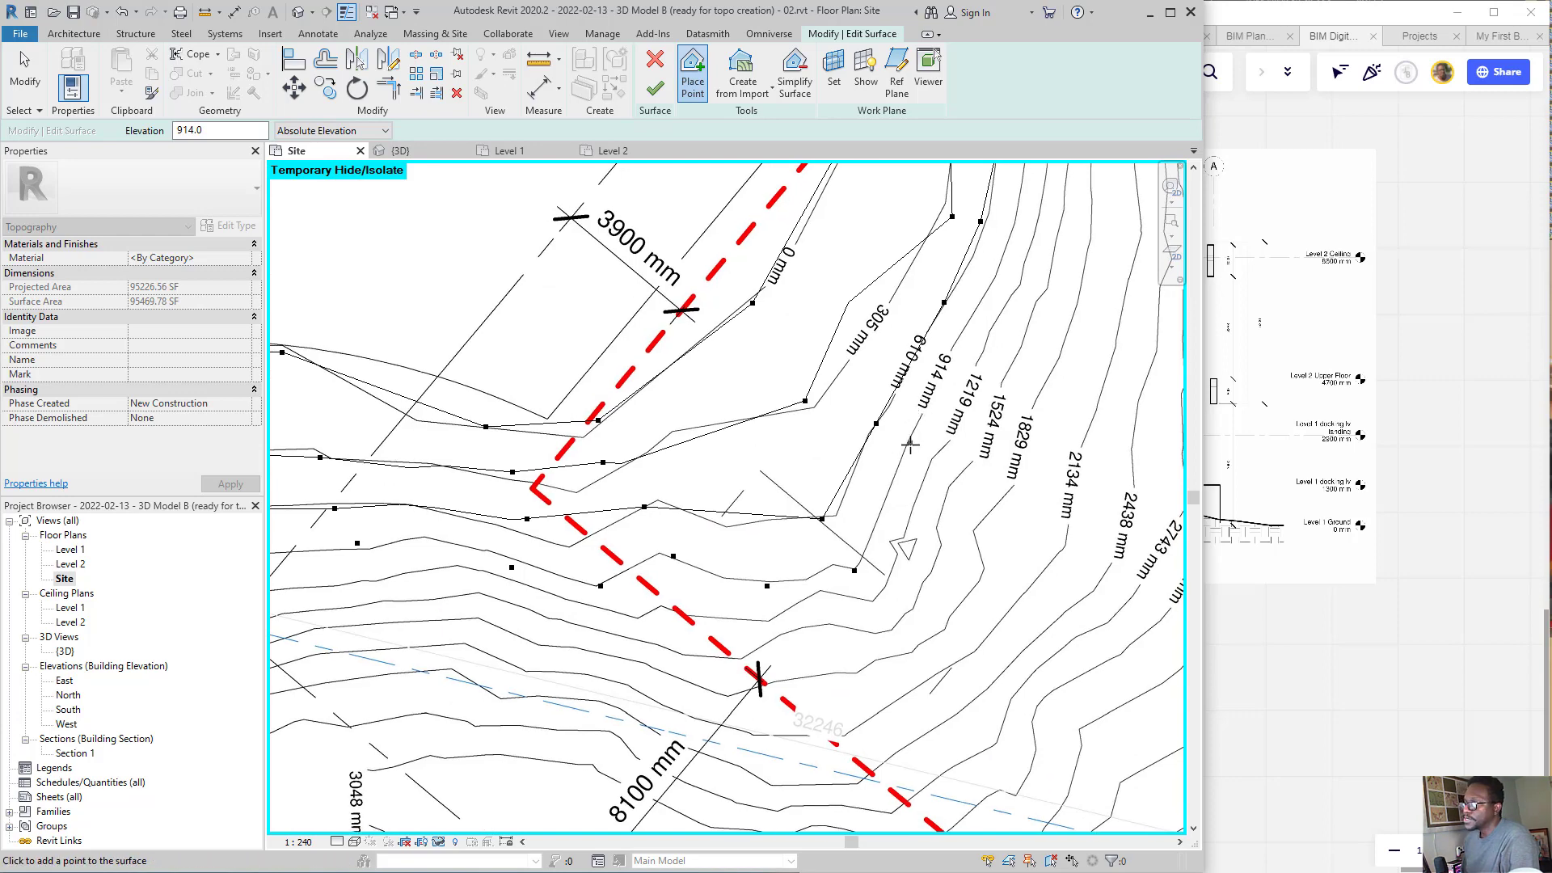
pyautogui.click(910, 444)
pyautogui.click(966, 322)
pyautogui.moveTo(1027, 273); pyautogui.dragTo(853, 564, button='middle')
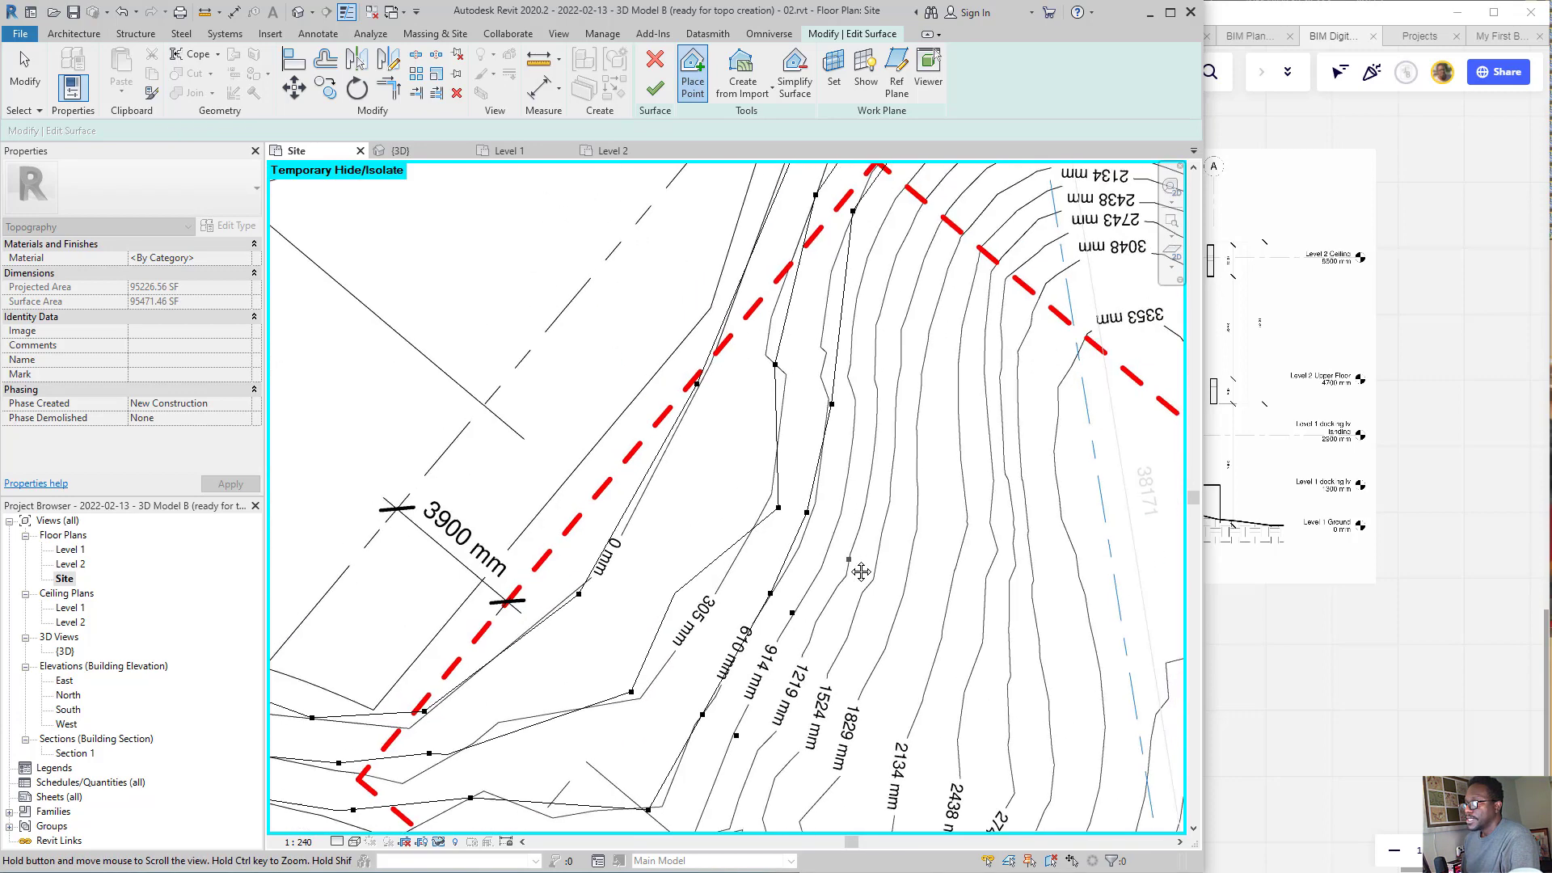
pyautogui.click(833, 527)
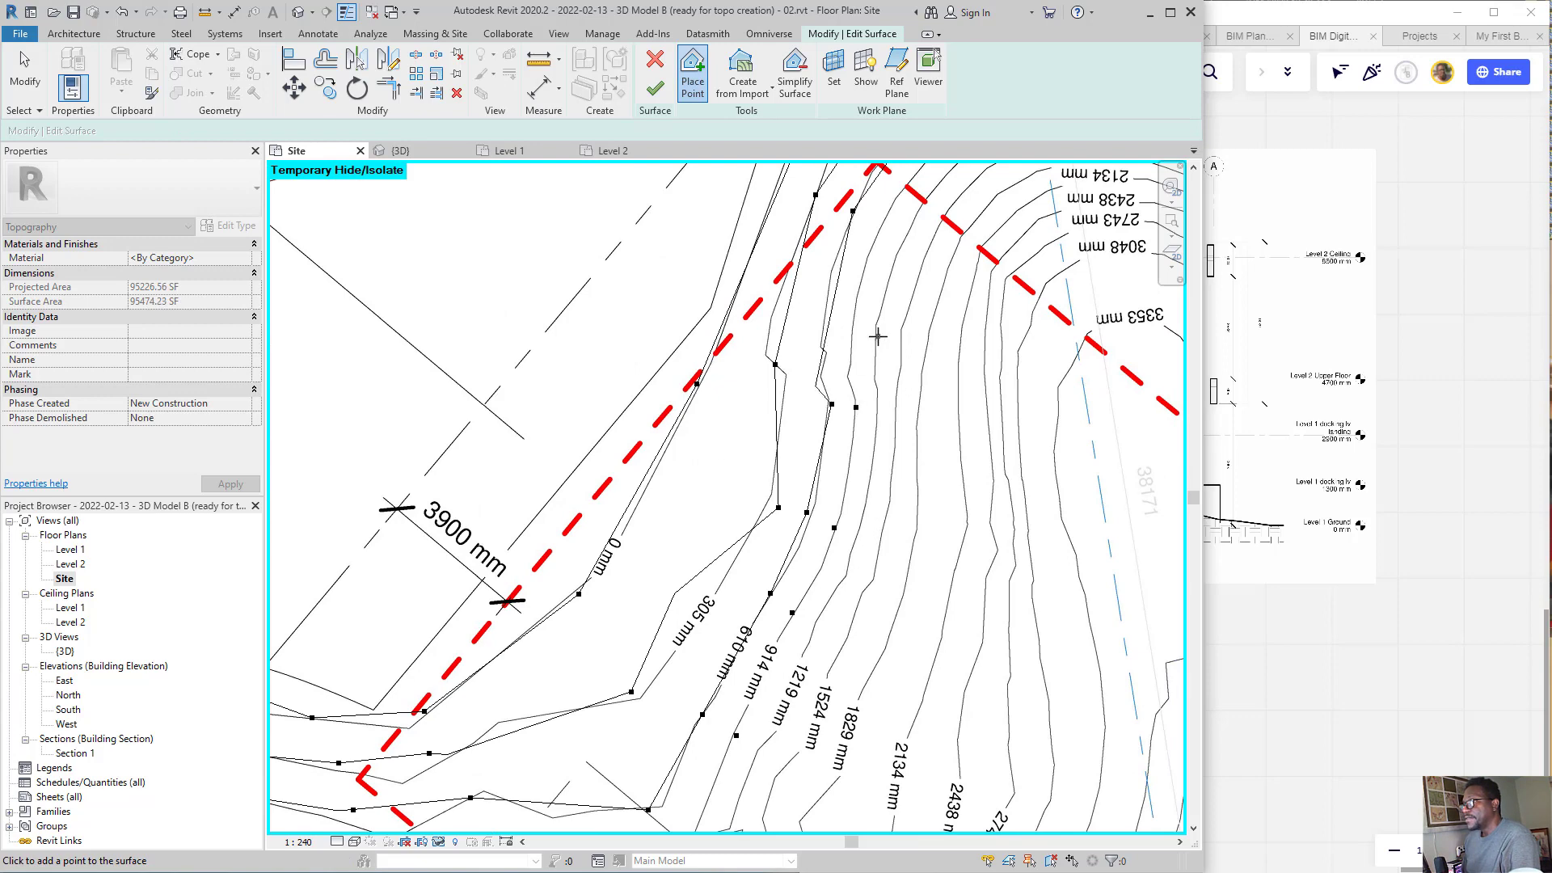
pyautogui.moveTo(878, 336); pyautogui.dragTo(798, 517, button='middle')
pyautogui.click(805, 410)
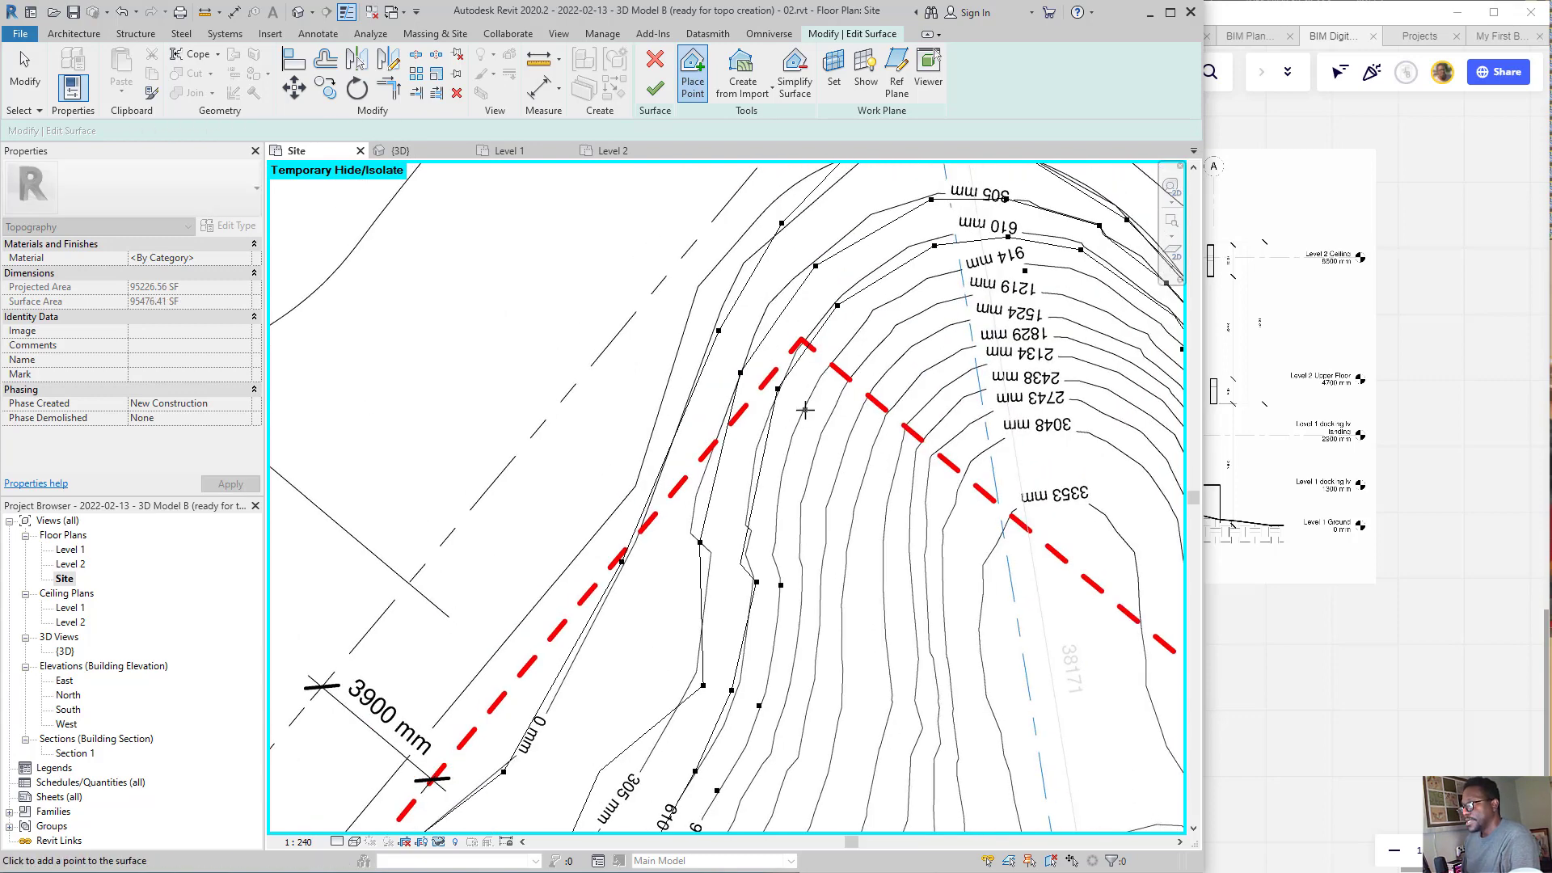
pyautogui.click(858, 336)
pyautogui.moveTo(937, 281); pyautogui.dragTo(815, 380, button='middle')
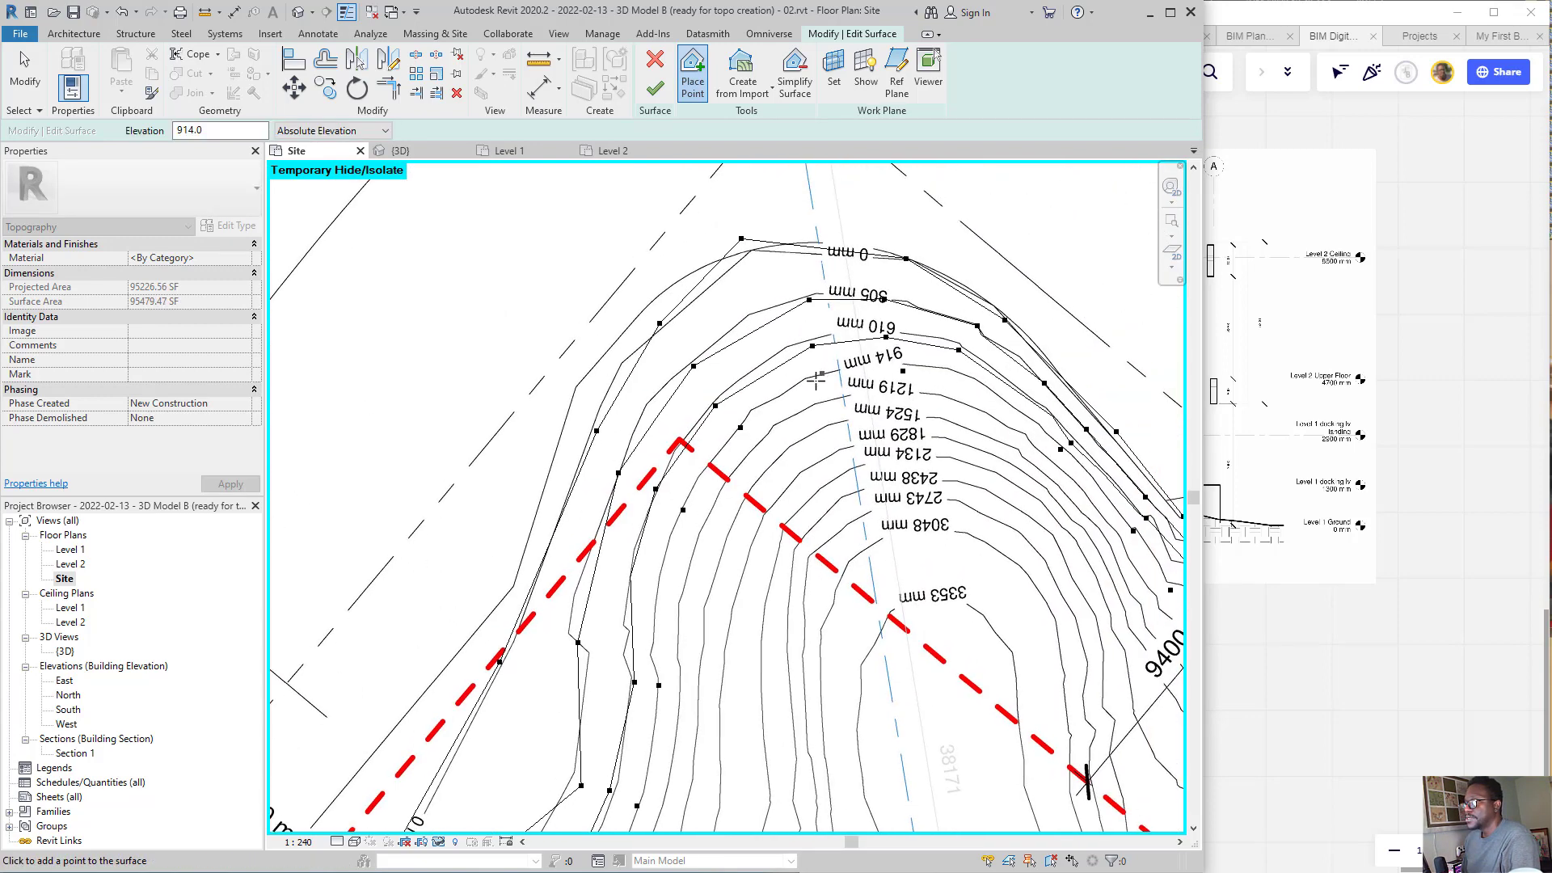
pyautogui.click(814, 378)
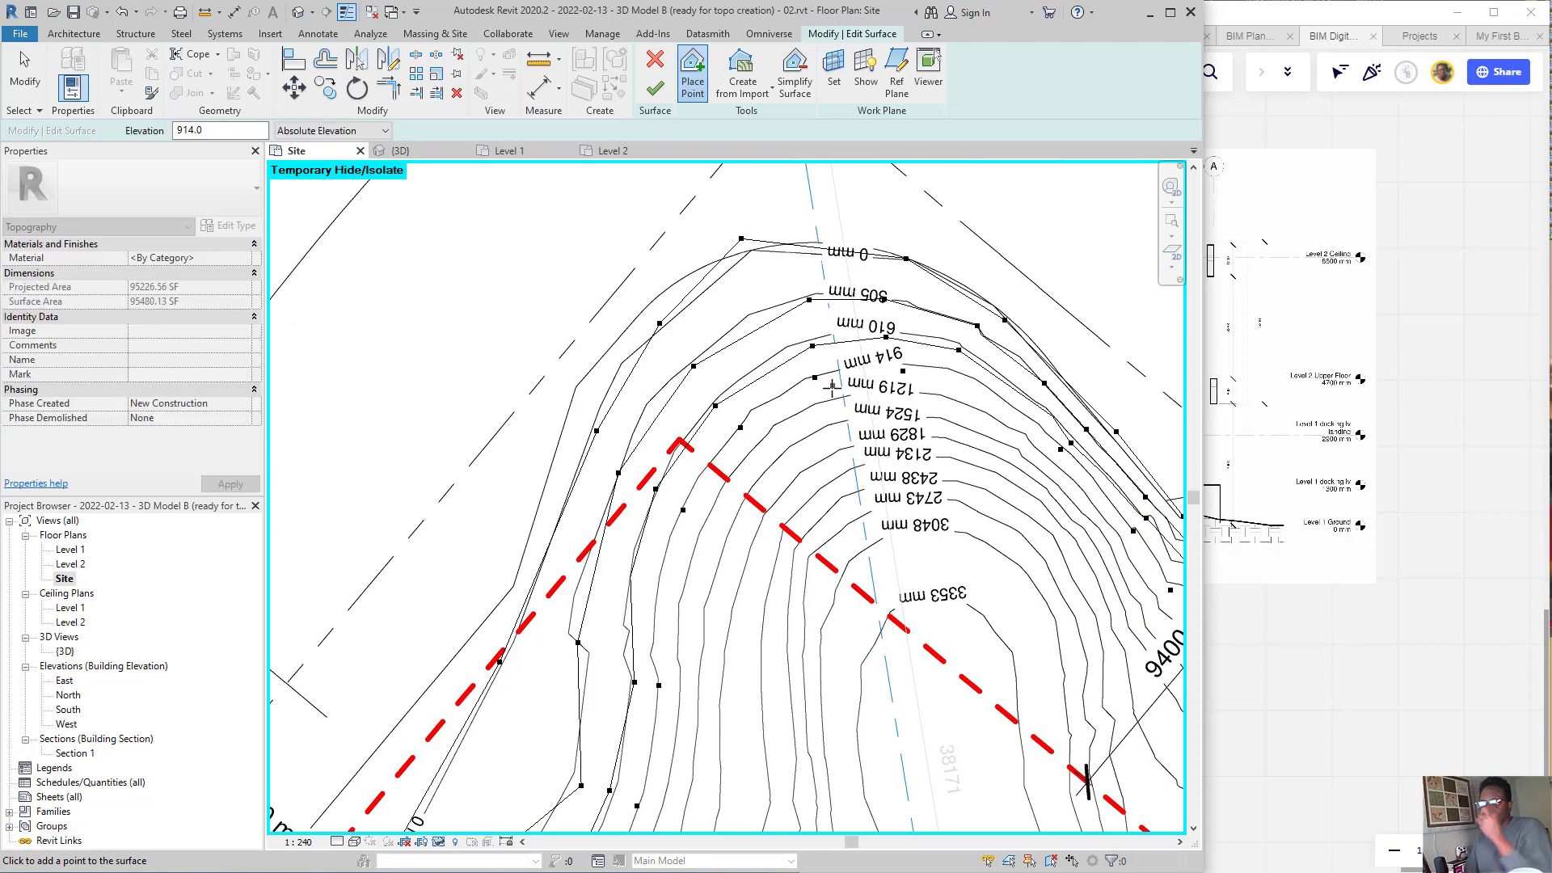
# - Set the absolute elevation for new surface points to 1219 for the next contour
pyautogui.scroll(4, 983, 377)
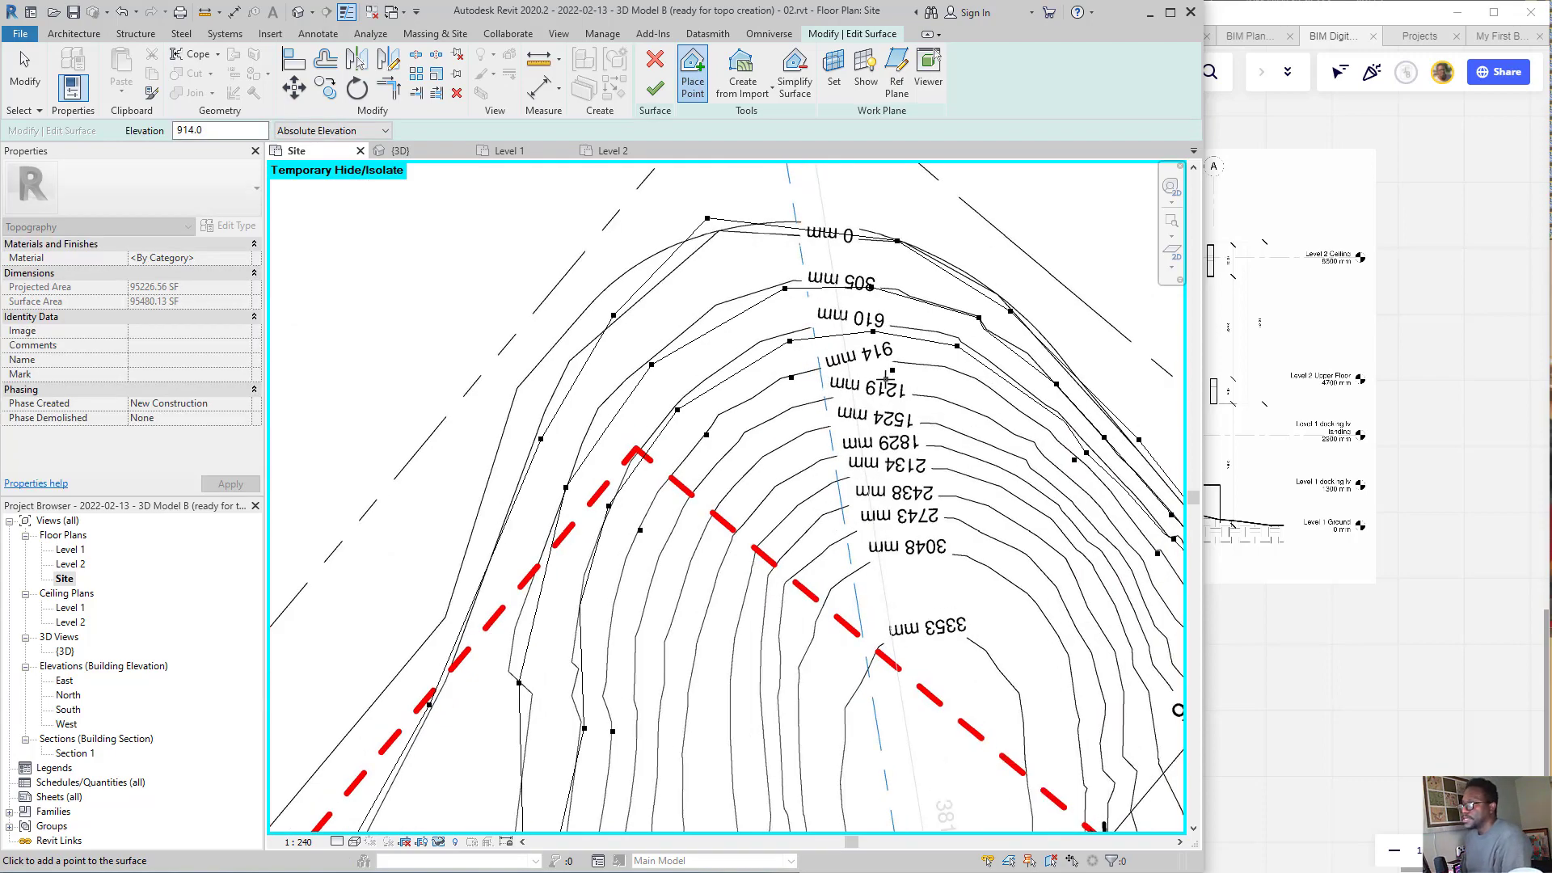
pyautogui.moveTo(1043, 483); pyautogui.dragTo(803, 498, button='middle')
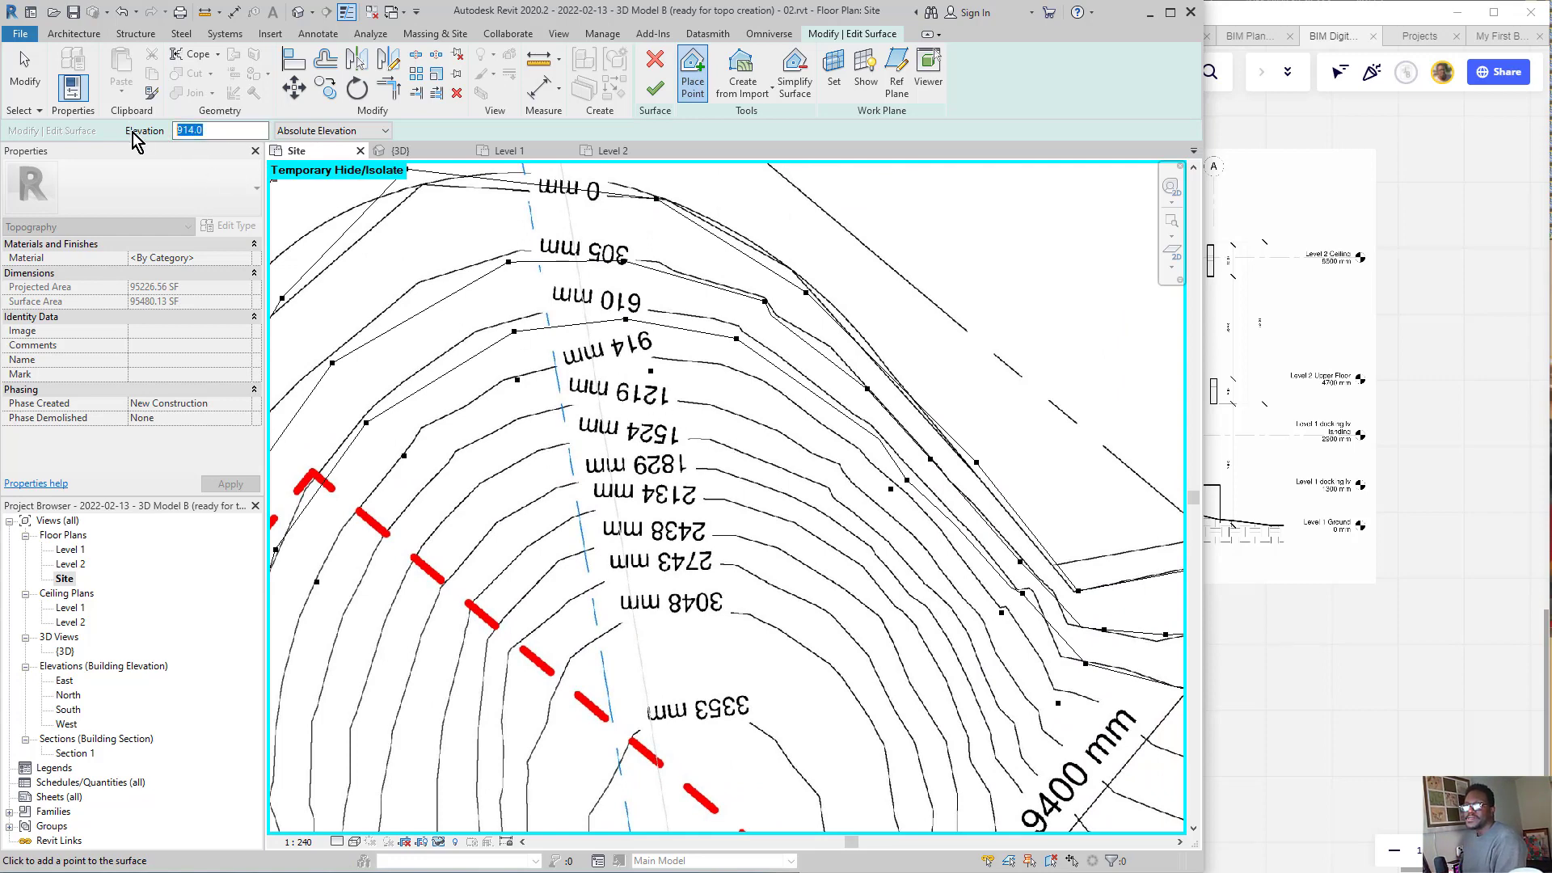
pyautogui.write('1290')
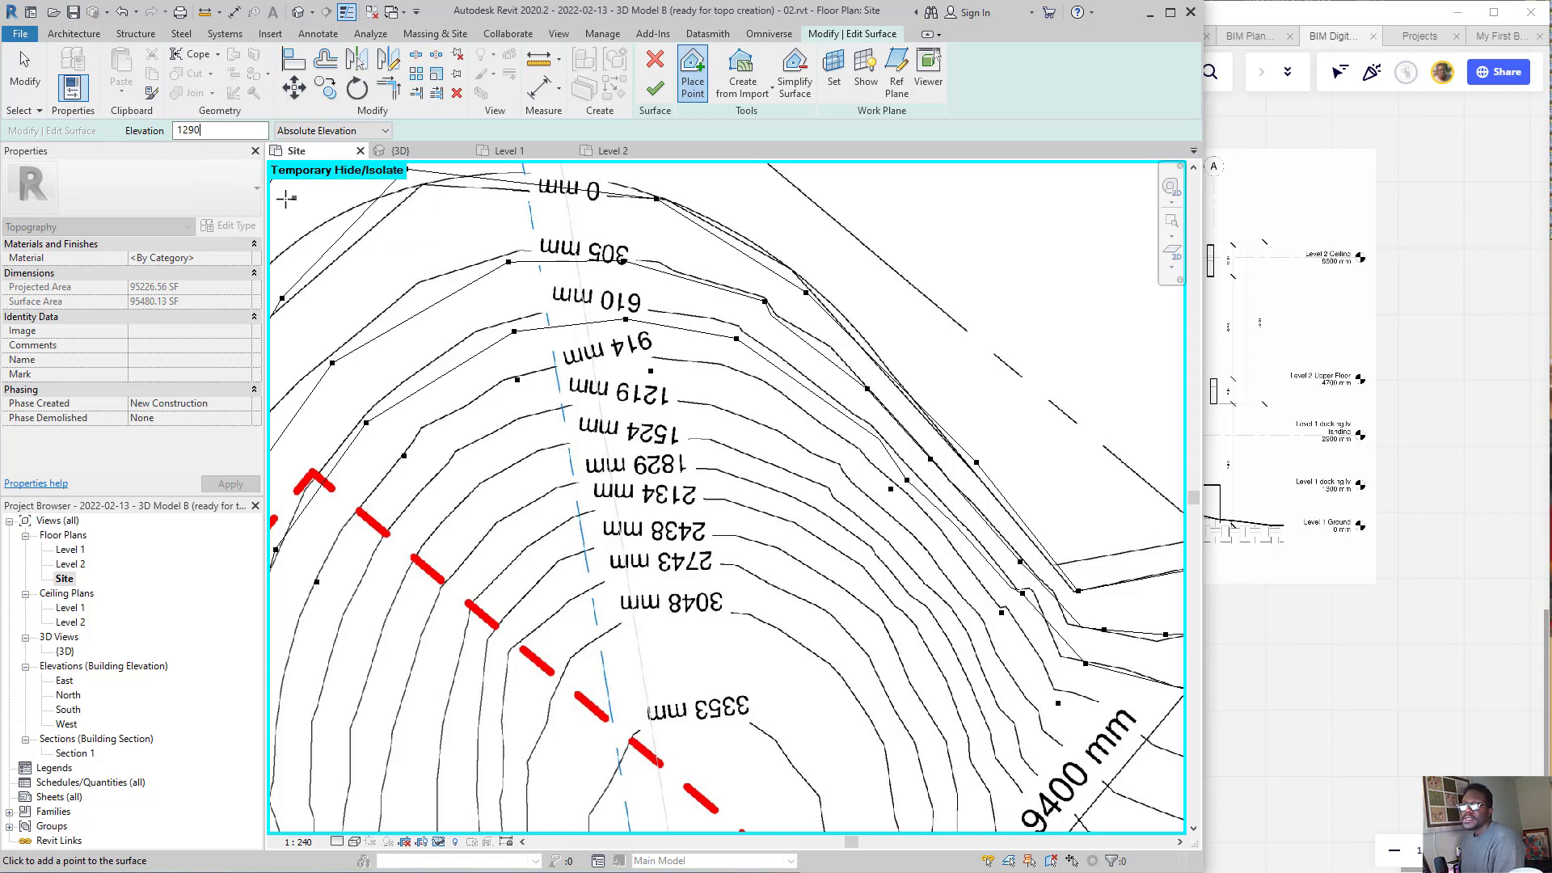
pyautogui.press('BackSpace')
pyautogui.press('BackSpace')
pyautogui.write('1')
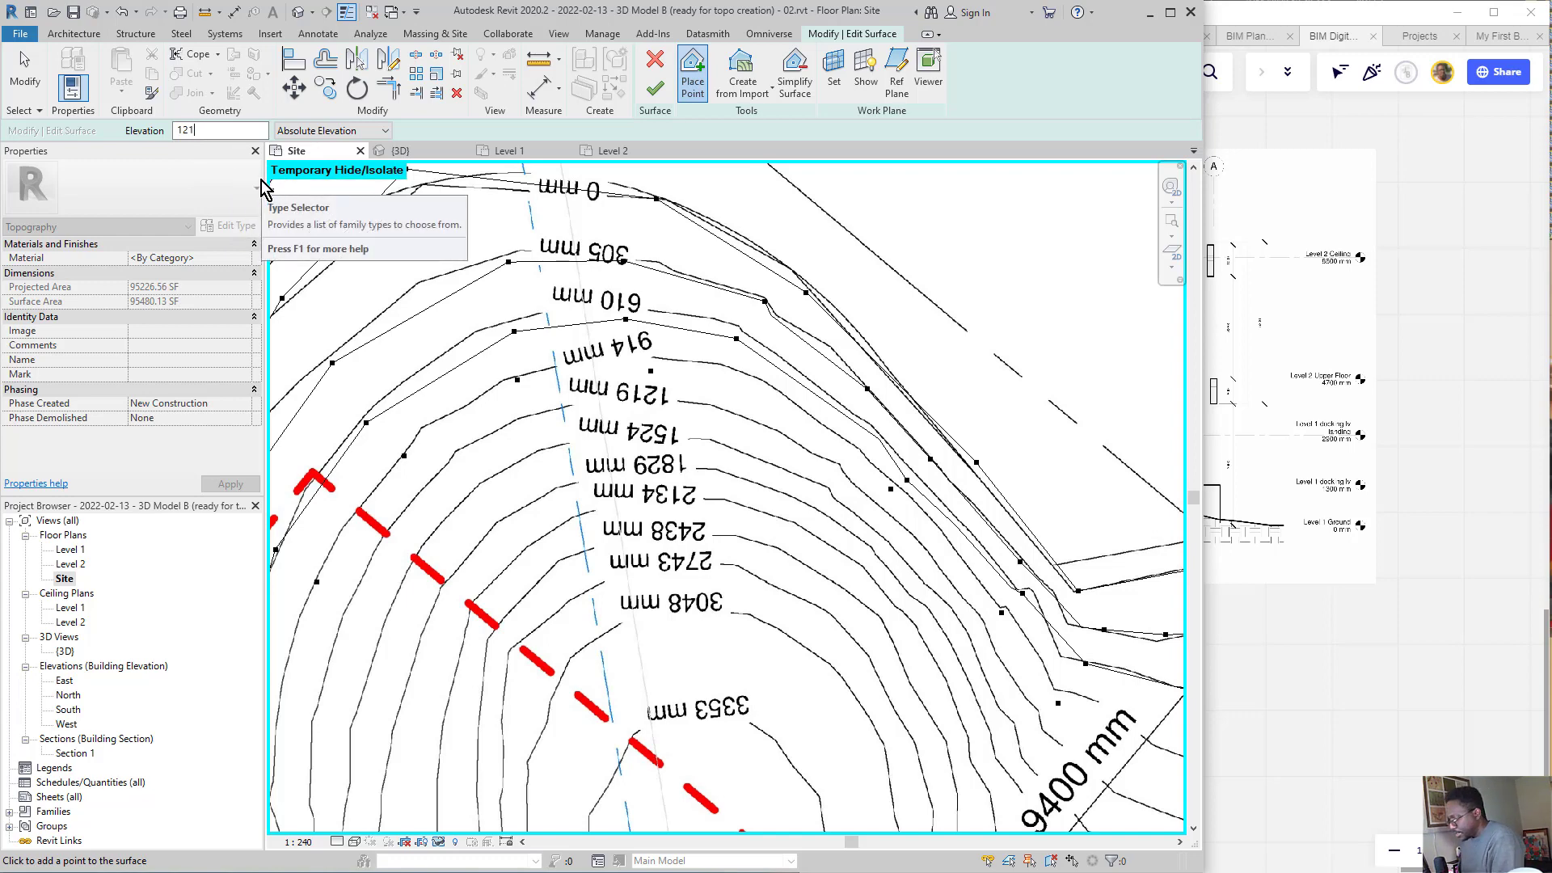
pyautogui.write('9')
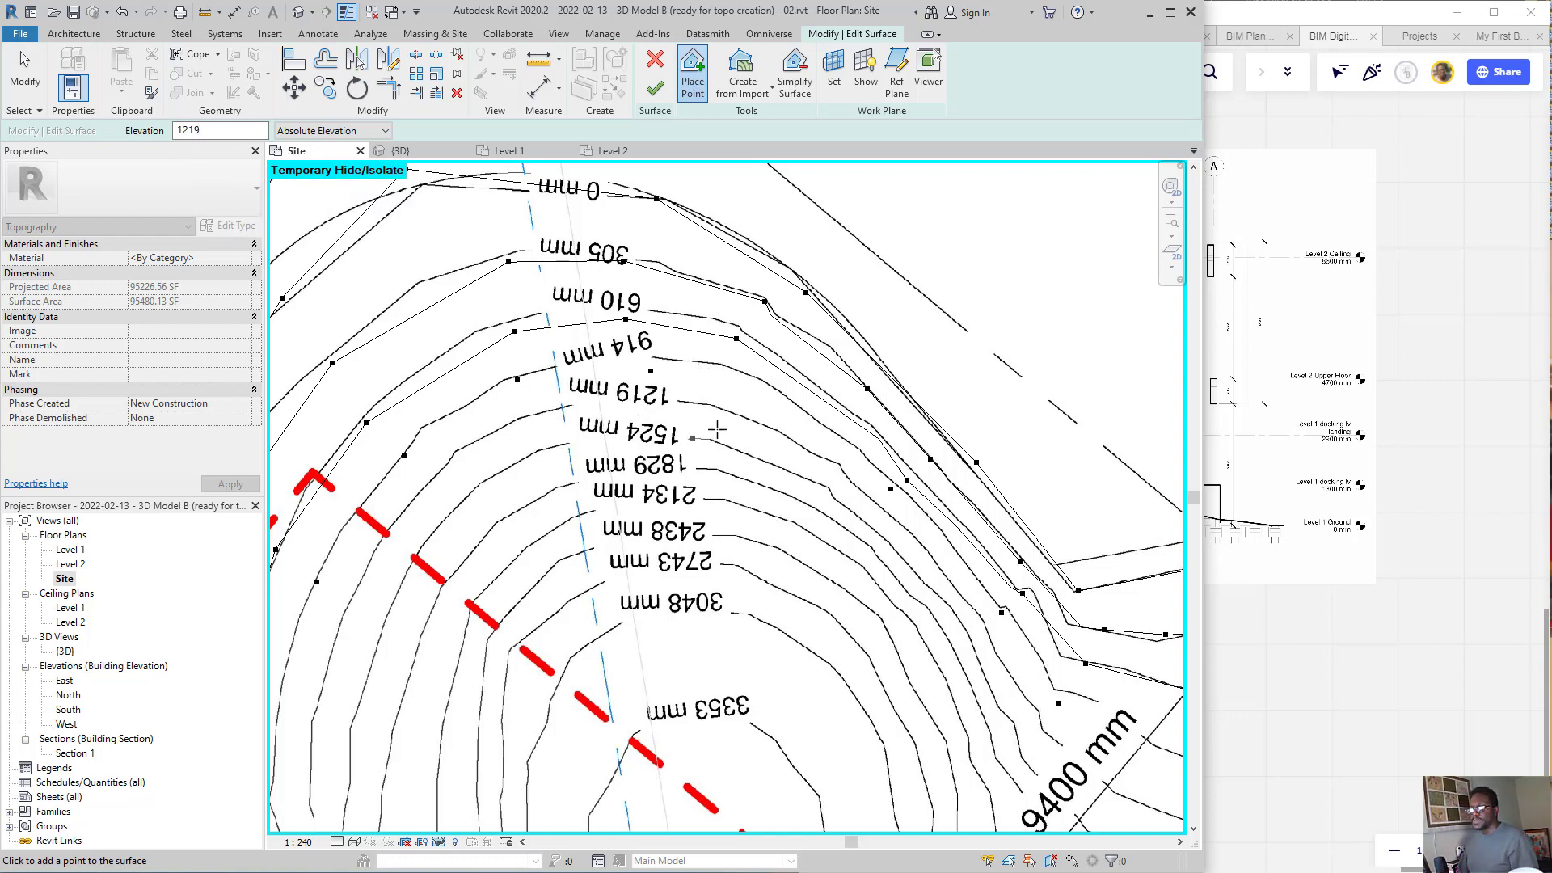
pyautogui.scroll(-3, 715, 432)
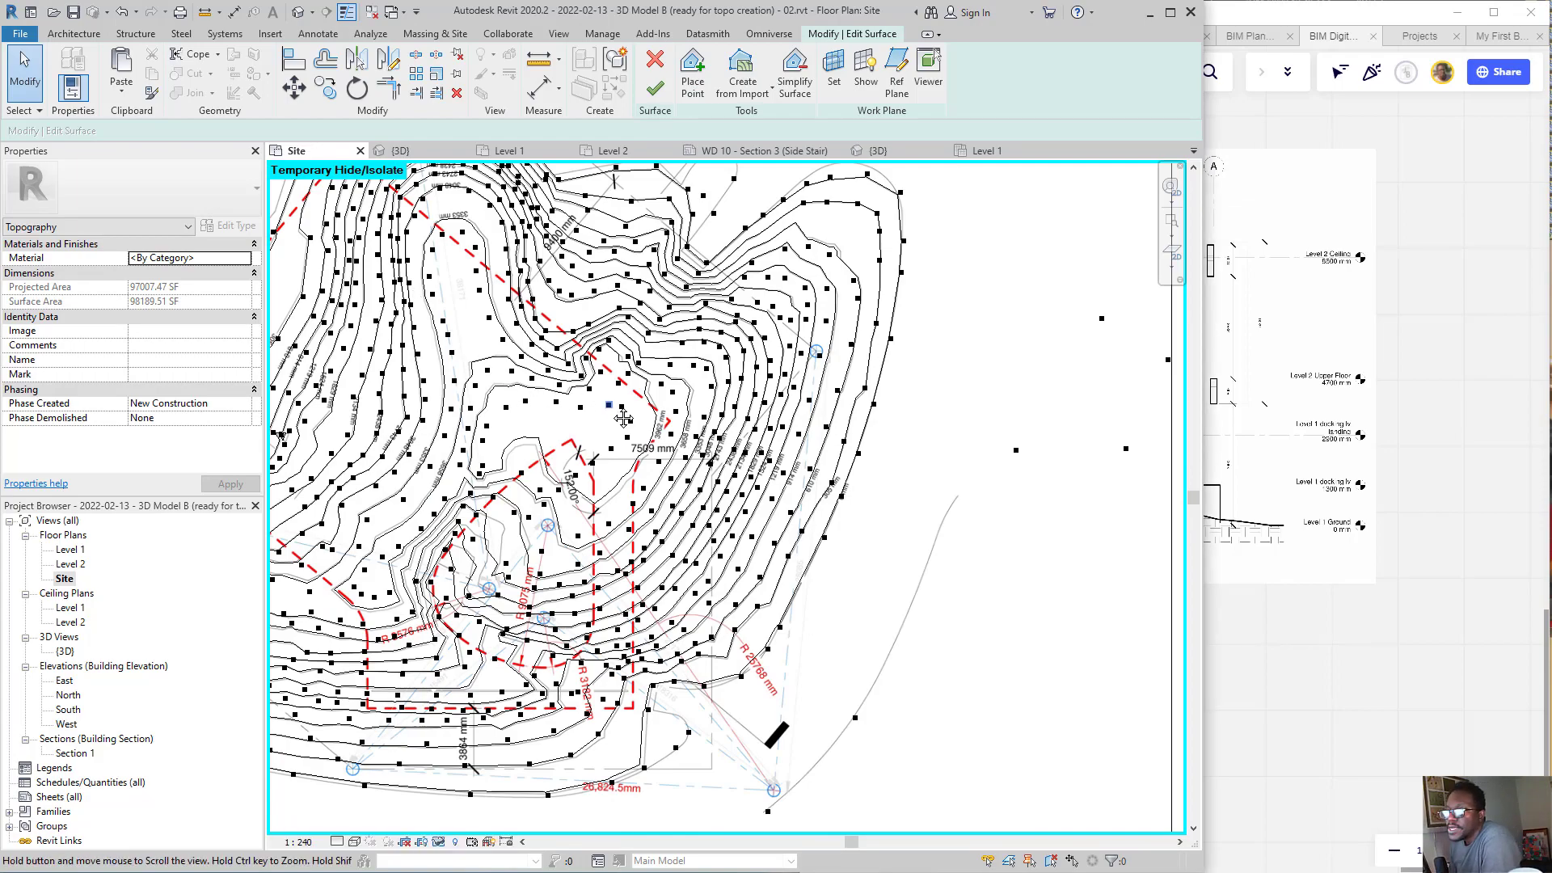
# - Show the Site plan in the Shaded visual style and examine the topography formed by the contour points
pyautogui.scroll(5, 638, 477)
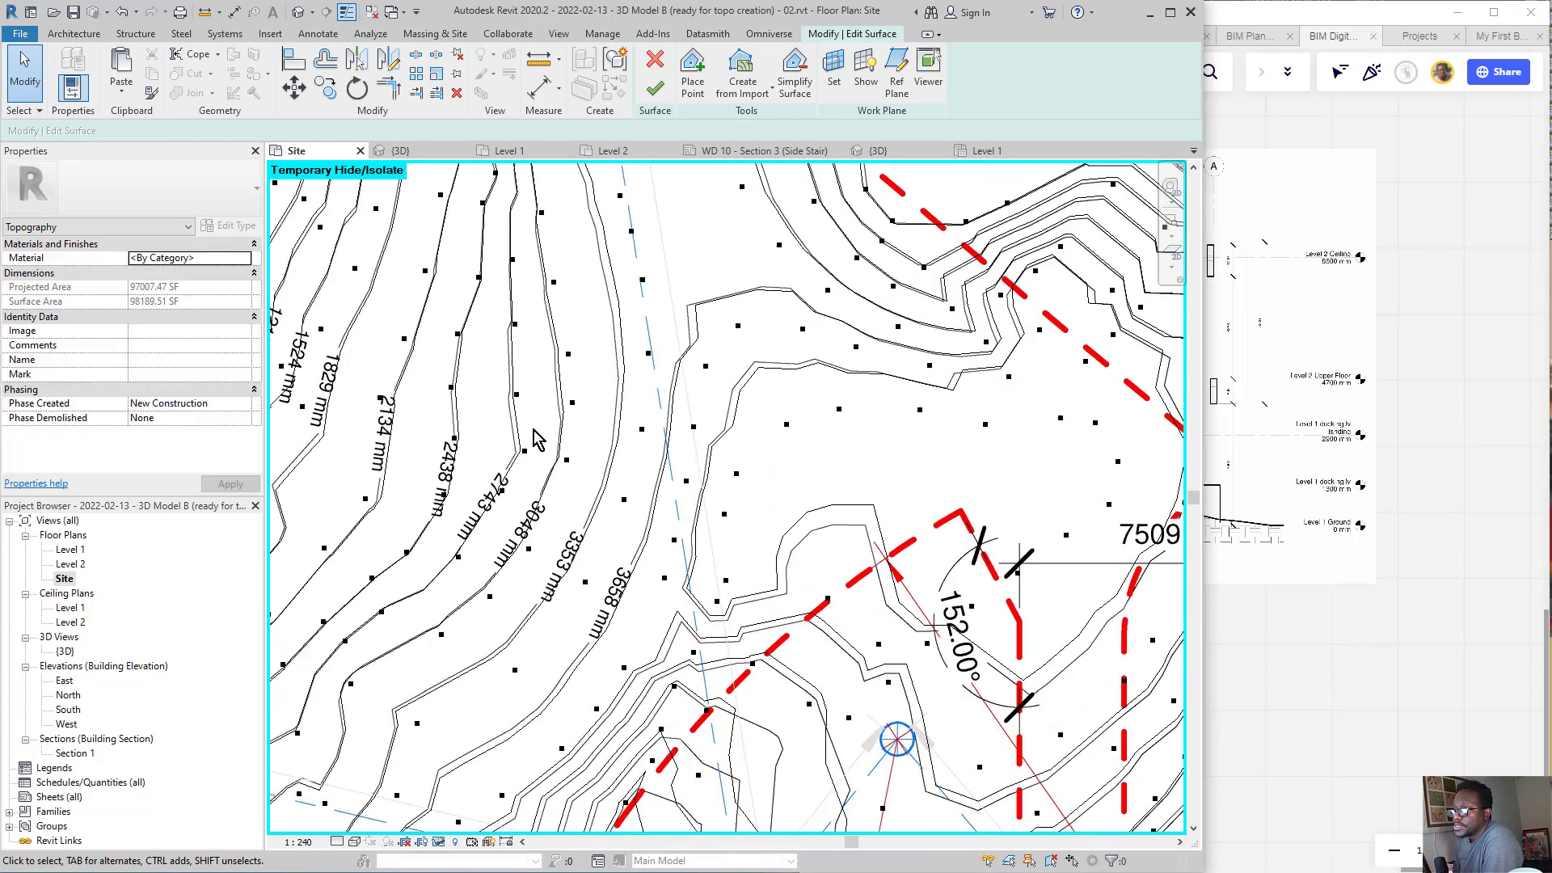
pyautogui.scroll(-4, 671, 243)
pyautogui.moveTo(922, 288); pyautogui.dragTo(746, 498, button='middle')
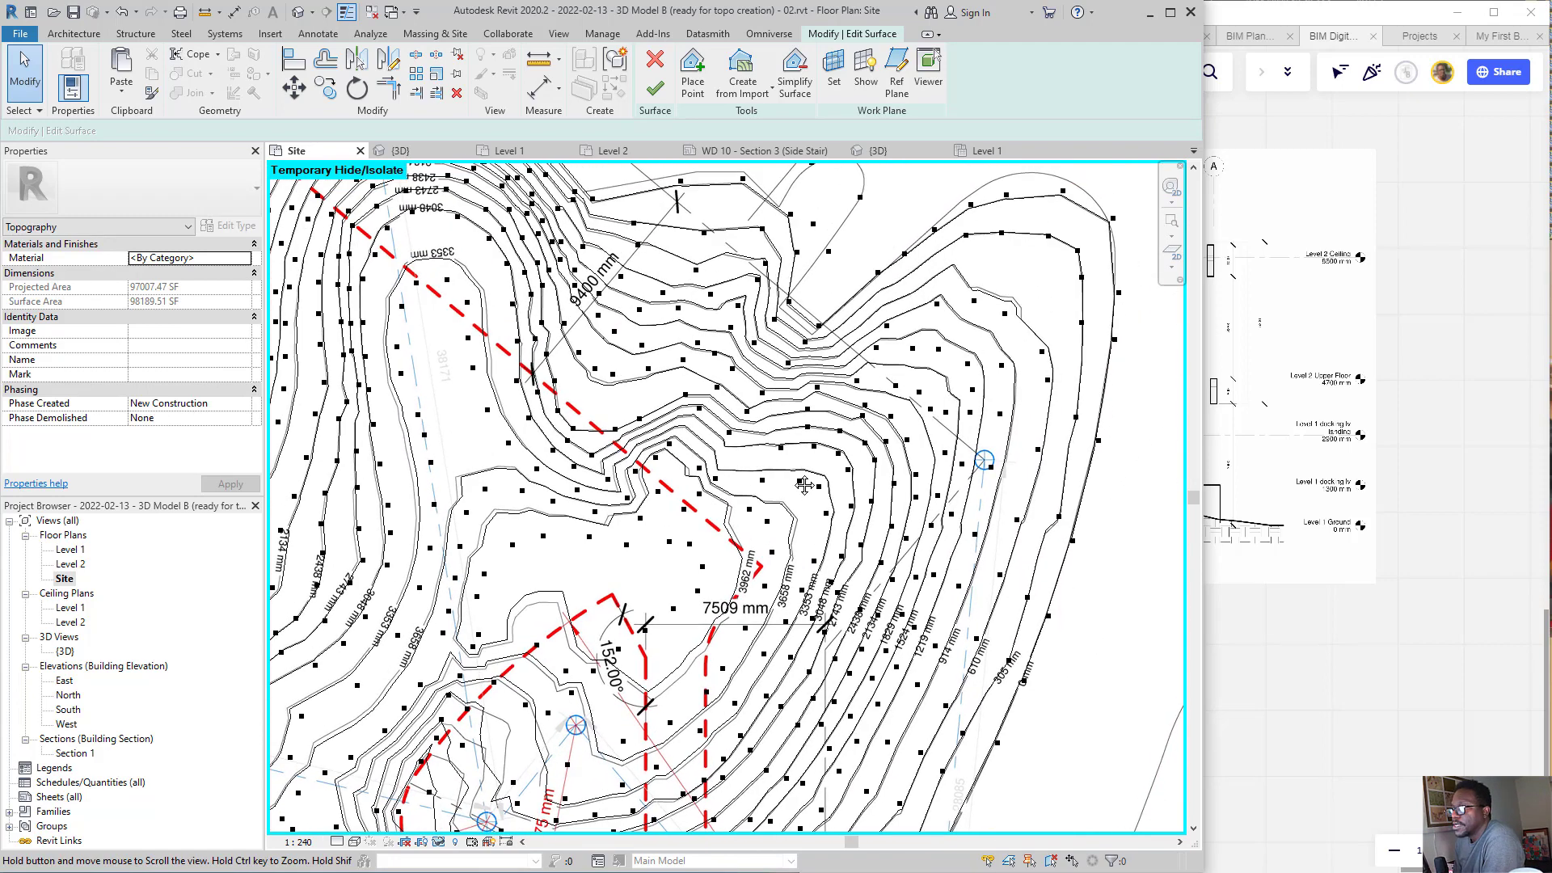
pyautogui.moveTo(710, 433); pyautogui.dragTo(826, 421, button='middle')
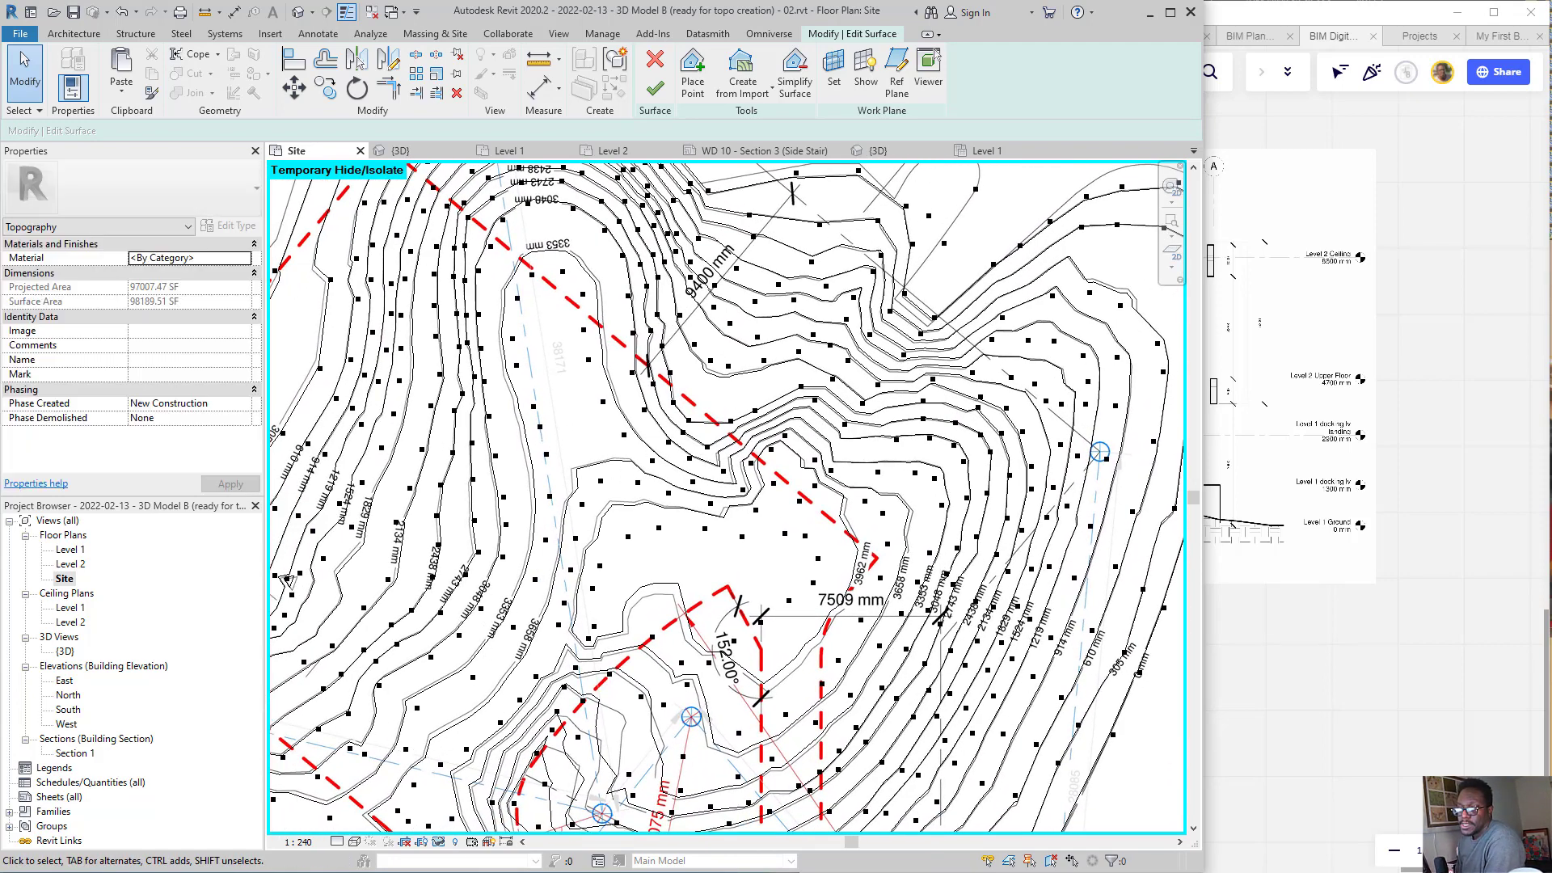
pyautogui.click(355, 841)
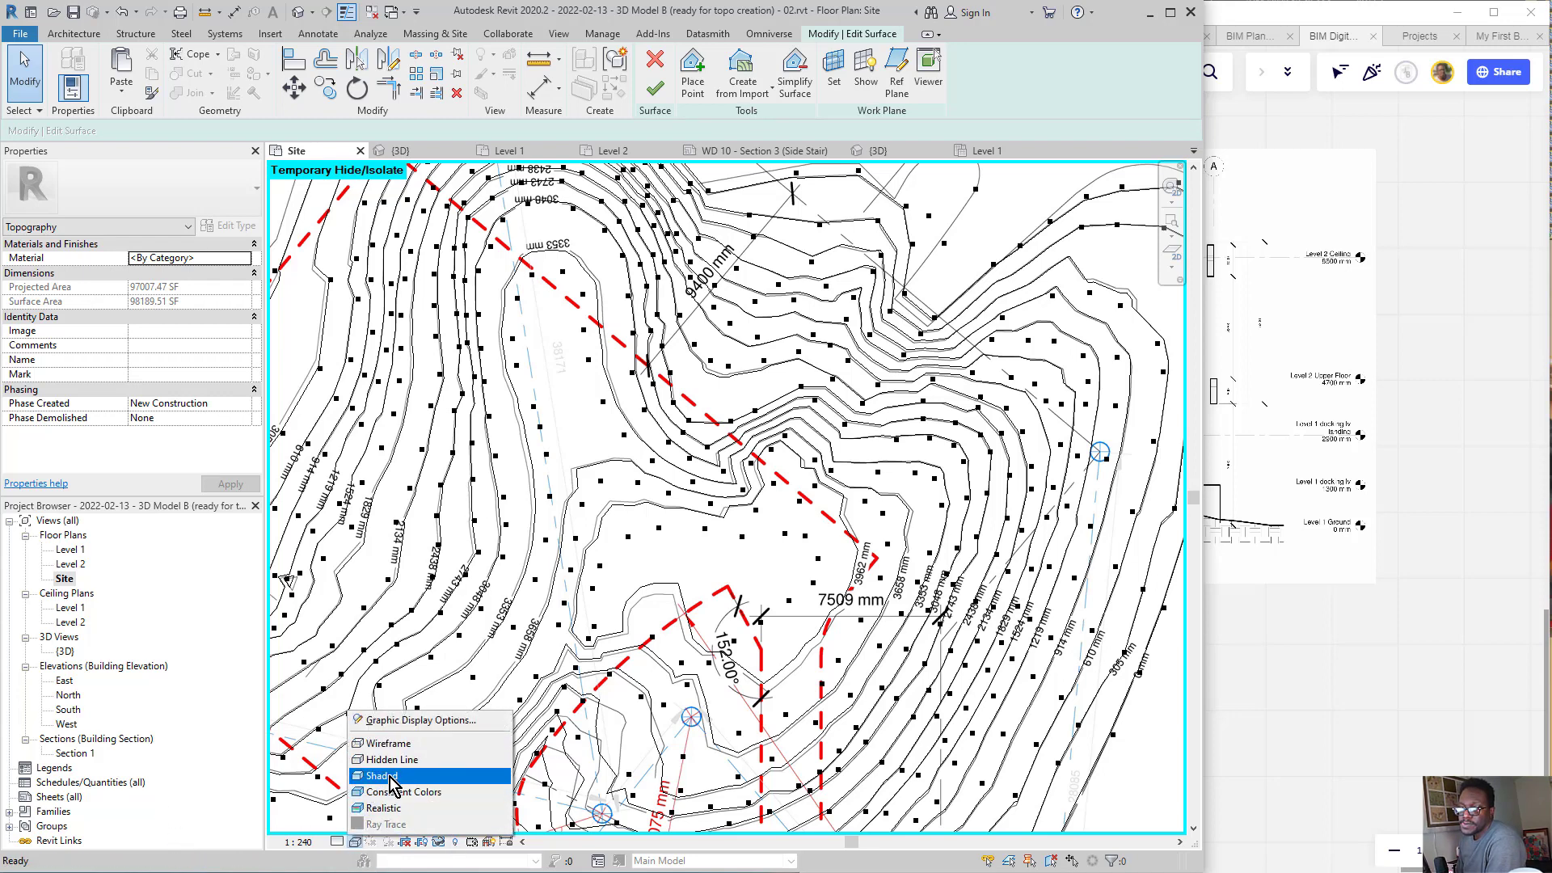
pyautogui.click(392, 778)
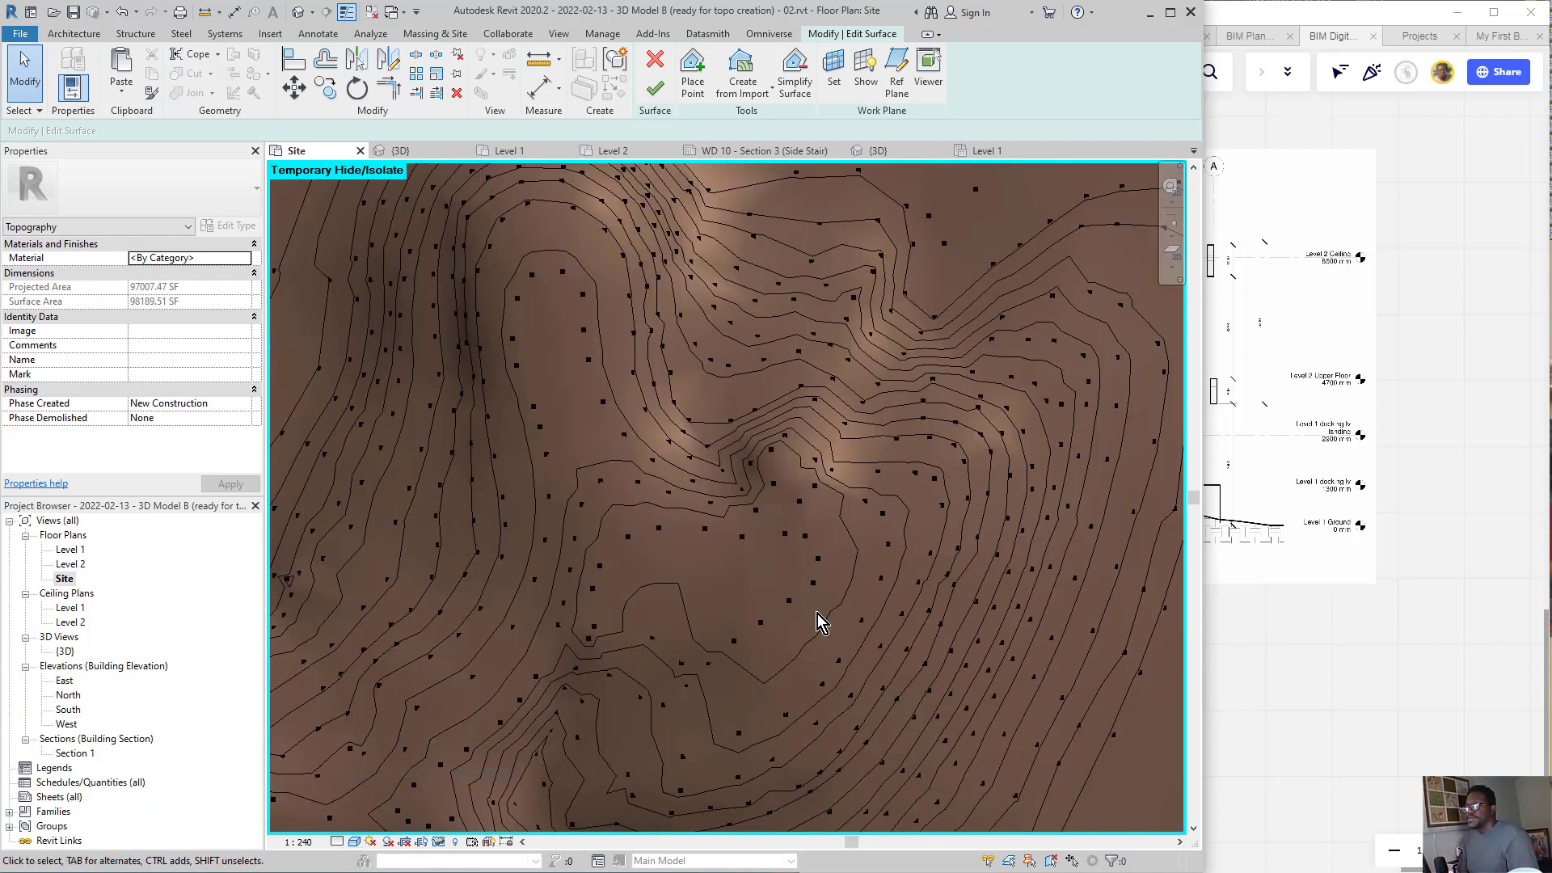
pyautogui.scroll(-3, 817, 613)
pyautogui.scroll(3, 741, 592)
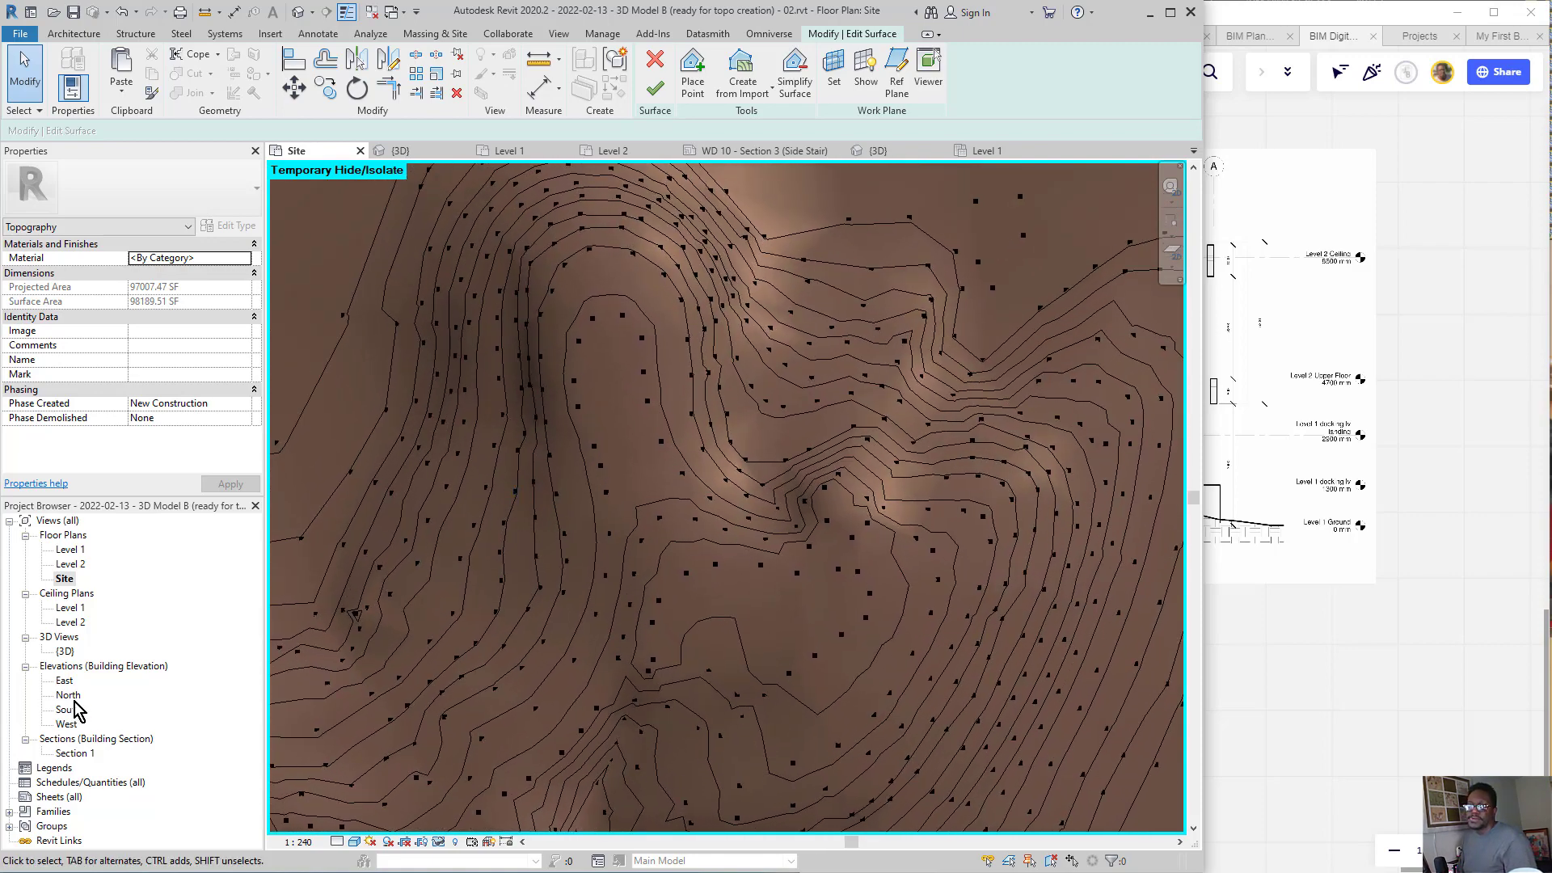
# - Open the {3D} view and examine how the topography meets the building walls and the exterior stair
pyautogui.doubleClick(65, 651)
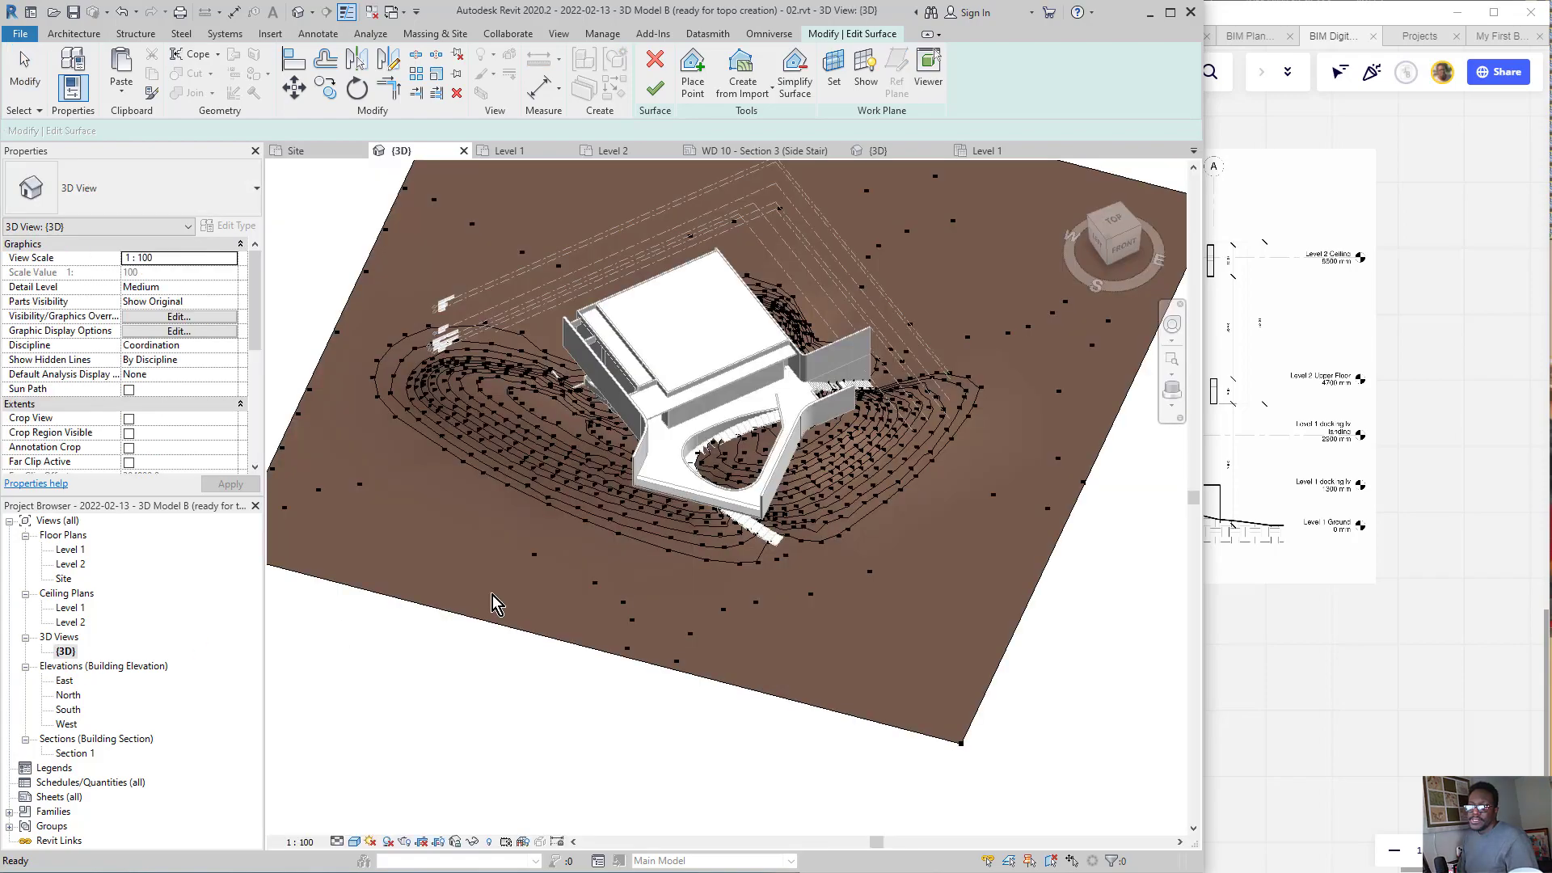
pyautogui.moveTo(841, 521)
pyautogui.keyDown('shift'); pyautogui.mouseDown(button='middle')
pyautogui.moveTo(995, 422)
pyautogui.moveTo(826, 361)
pyautogui.moveTo(743, 412)
pyautogui.moveTo(776, 381)
pyautogui.moveTo(788, 390)
pyautogui.moveTo(766, 386)
pyautogui.moveTo(667, 570)
pyautogui.moveTo(721, 471)
pyautogui.moveTo(889, 690)
pyautogui.moveTo(947, 656)
pyautogui.moveTo(802, 611)
pyautogui.moveTo(818, 550)
pyautogui.moveTo(861, 526)
pyautogui.moveTo(608, 531)
pyautogui.mouseUp(button='middle'); pyautogui.keyUp('shift')
pyautogui.scroll(4, 849, 514)
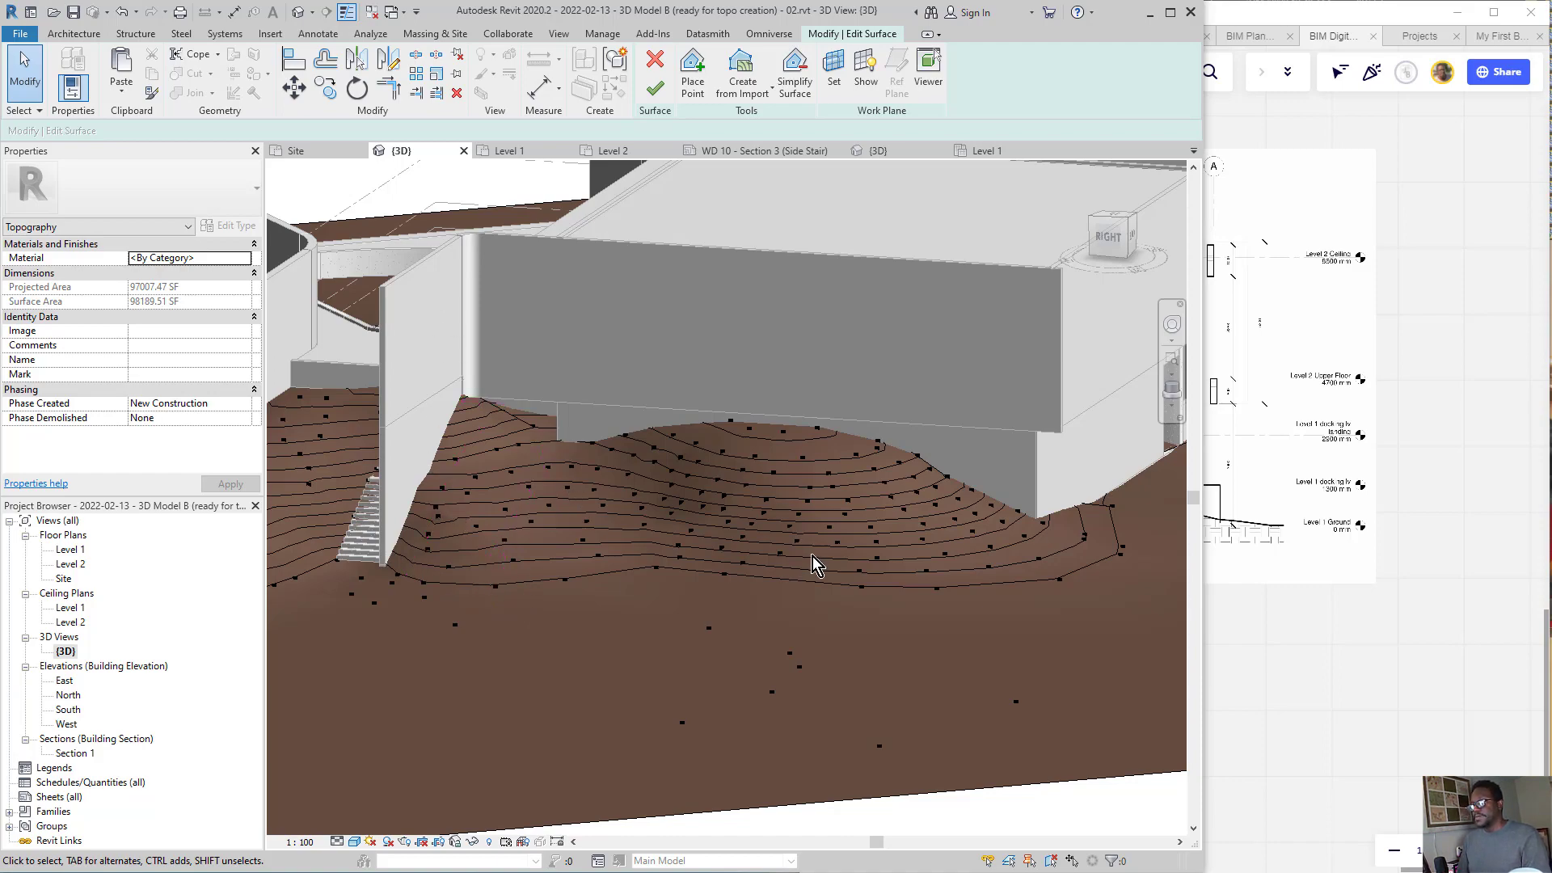
pyautogui.keyDown('shift'); pyautogui.moveTo(707, 555); pyautogui.dragTo(815, 565, button='middle'); pyautogui.keyUp('shift')
pyautogui.scroll(5, 867, 582)
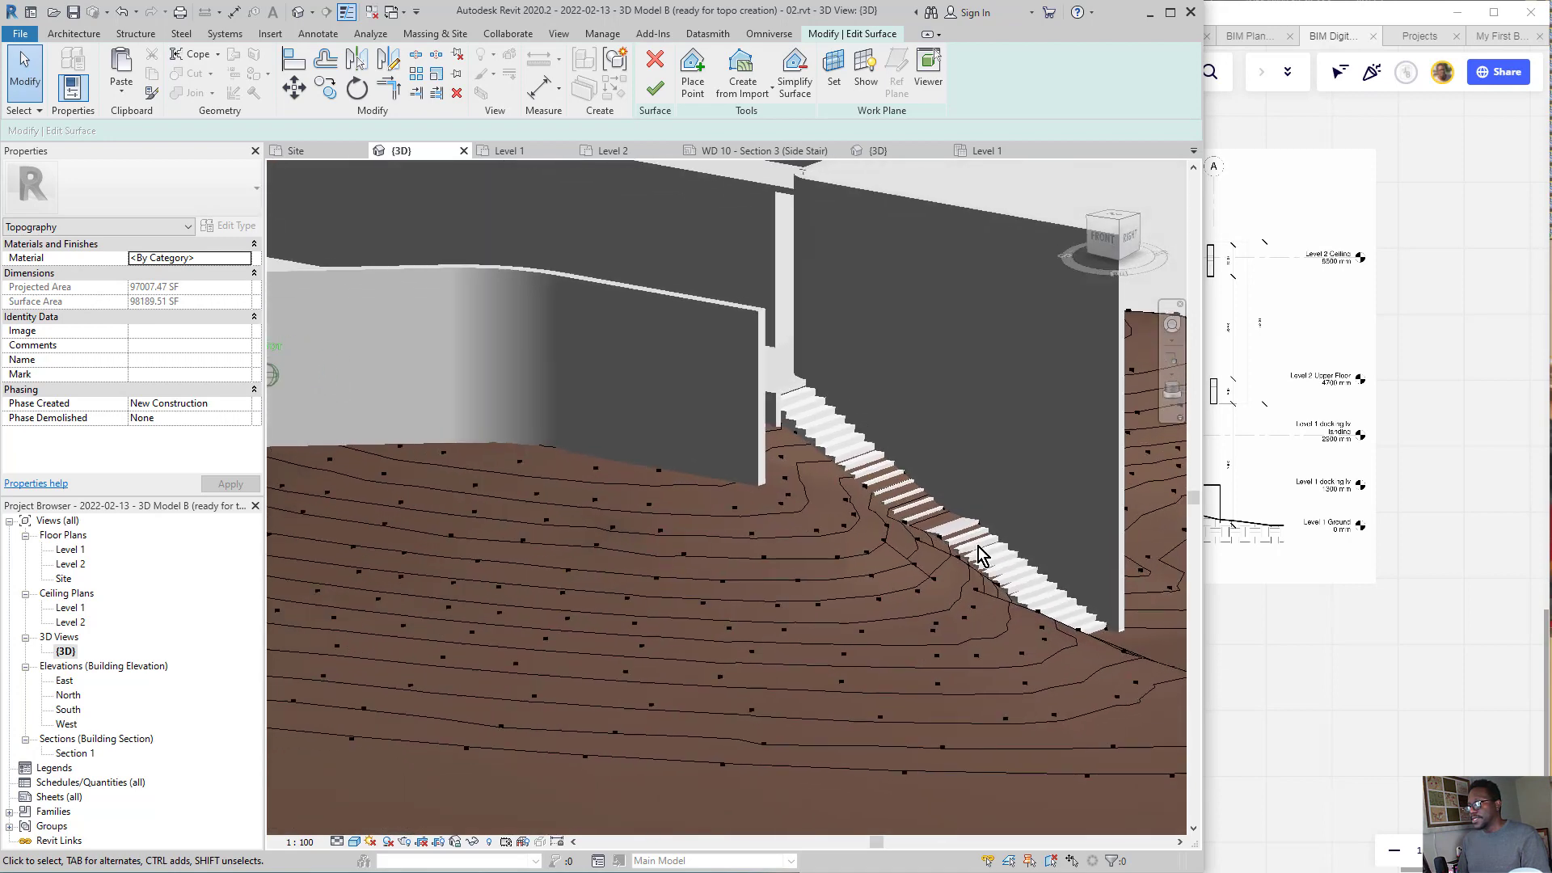
pyautogui.moveTo(889, 634); pyautogui.dragTo(818, 545, button='middle')
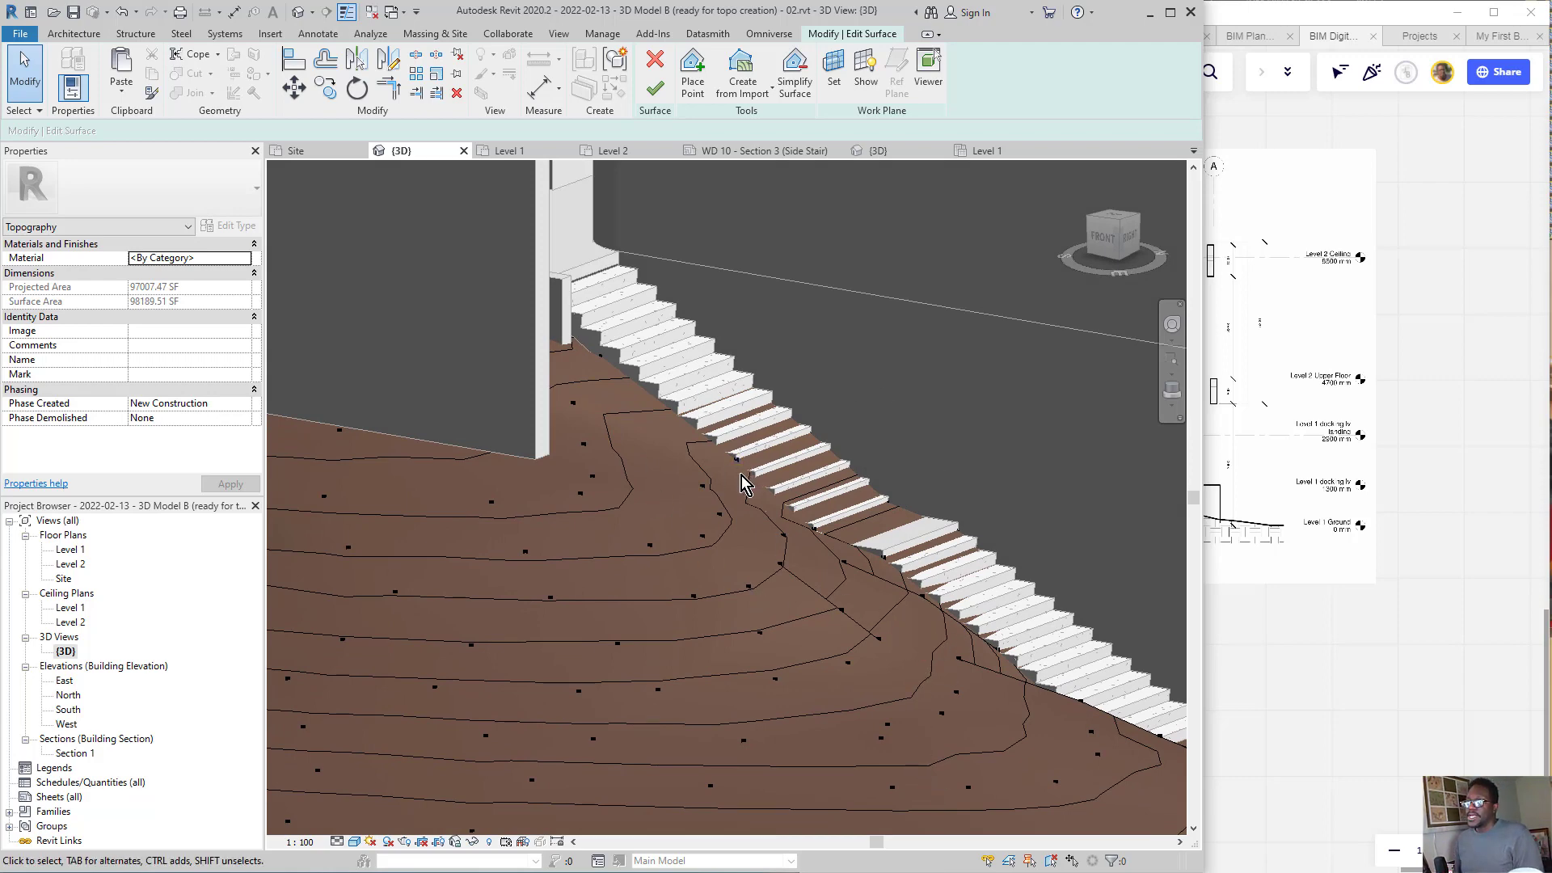
pyautogui.keyDown('shift'); pyautogui.moveTo(740, 475); pyautogui.dragTo(798, 493, button='middle'); pyautogui.keyUp('shift')
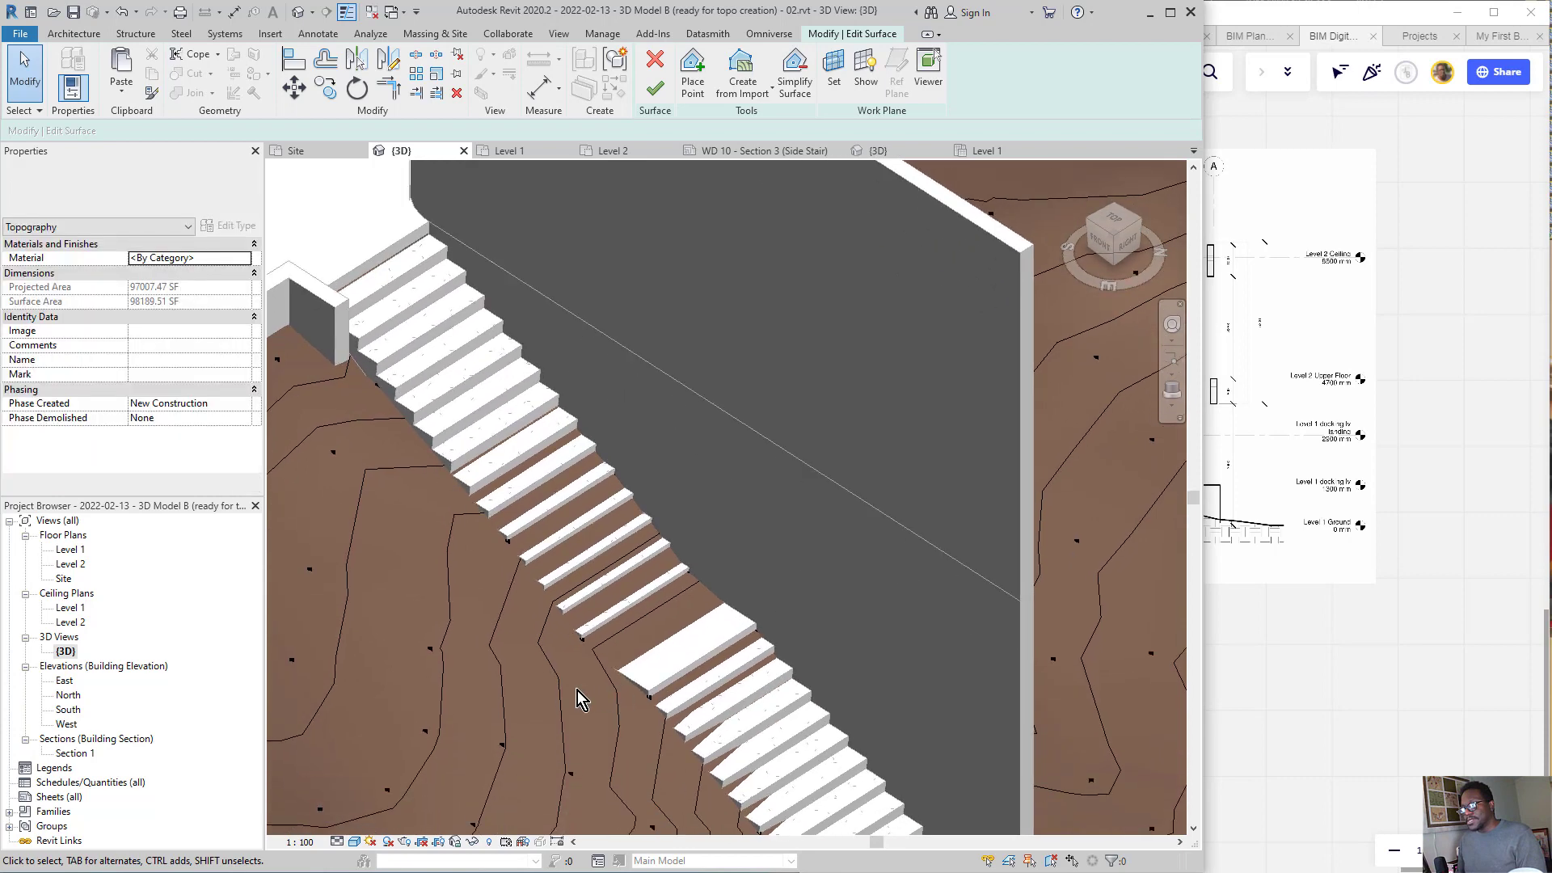
# - Move the 2864.2 elevation surface point on the stair's outer edge slightly up the flight so the ground clears the treads
pyautogui.click(582, 640)
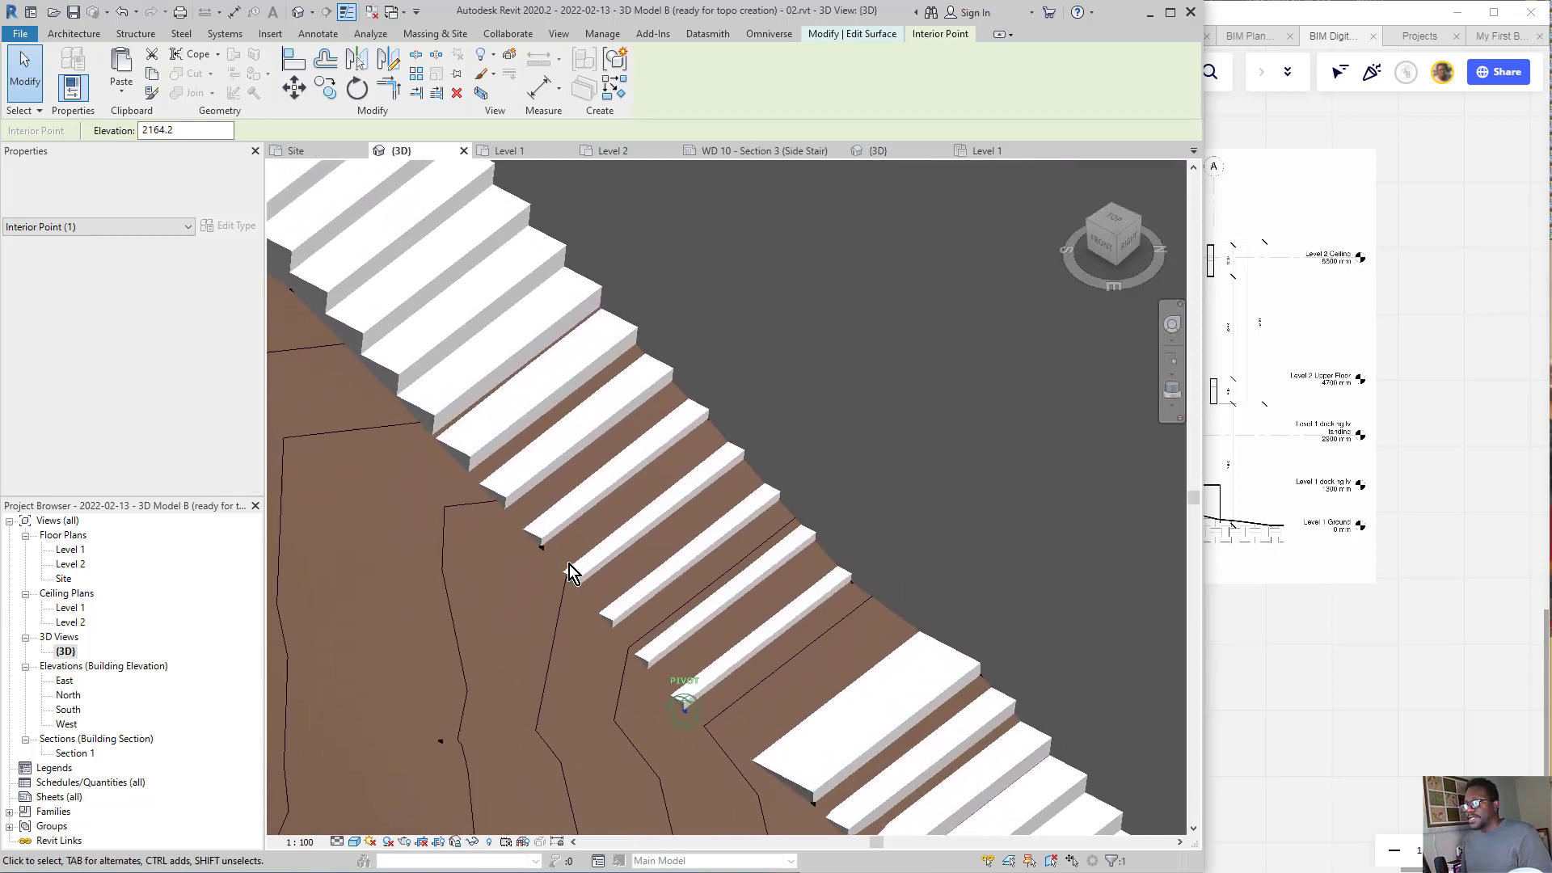
pyautogui.click(691, 574)
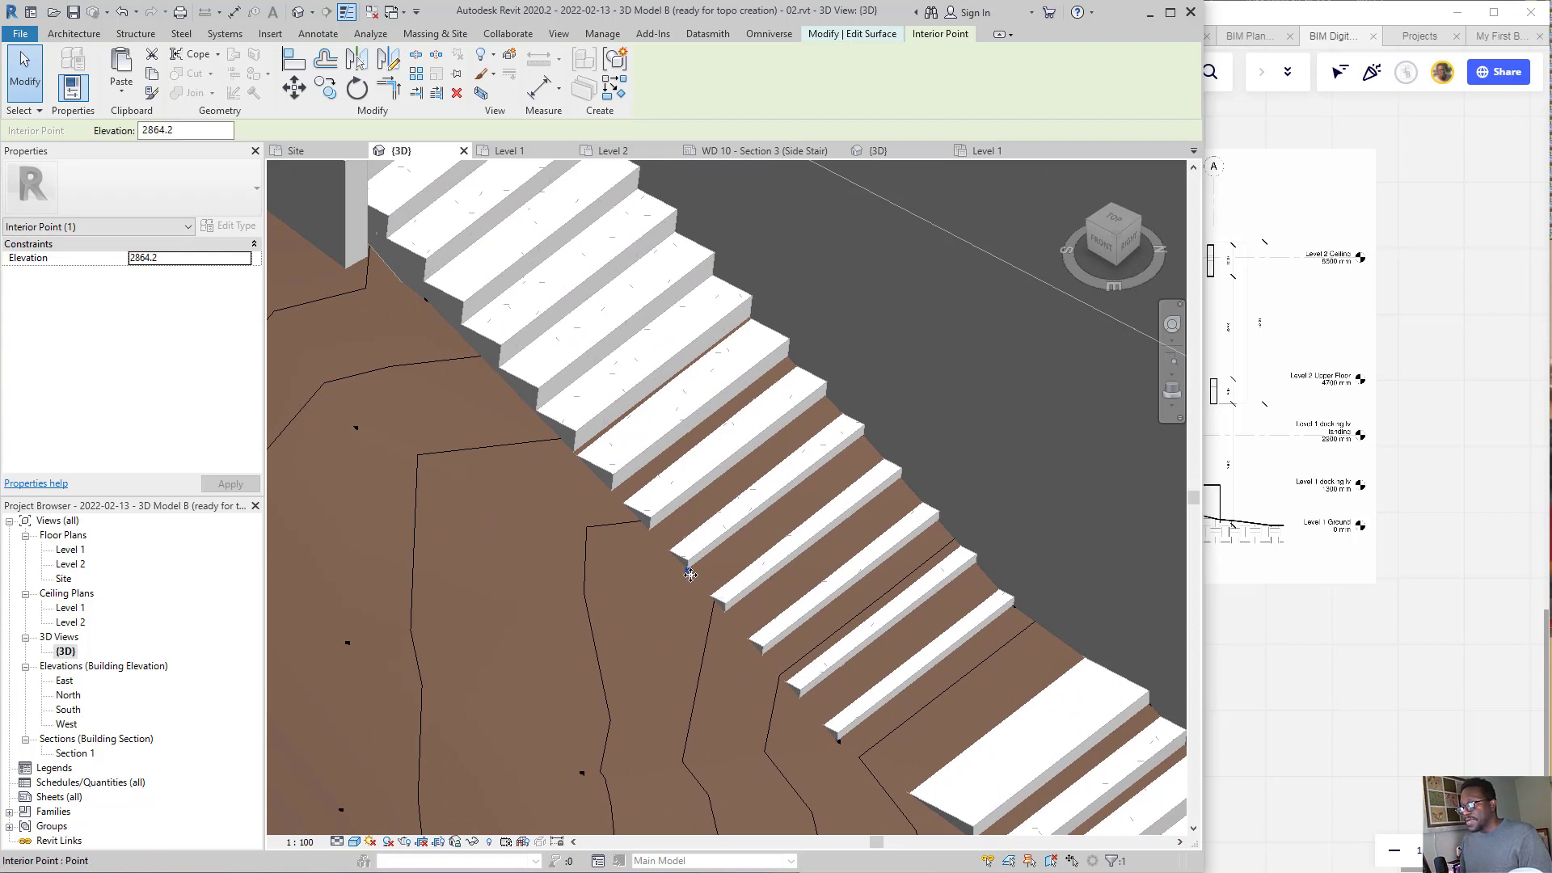
pyautogui.moveTo(685, 569); pyautogui.dragTo(651, 560)
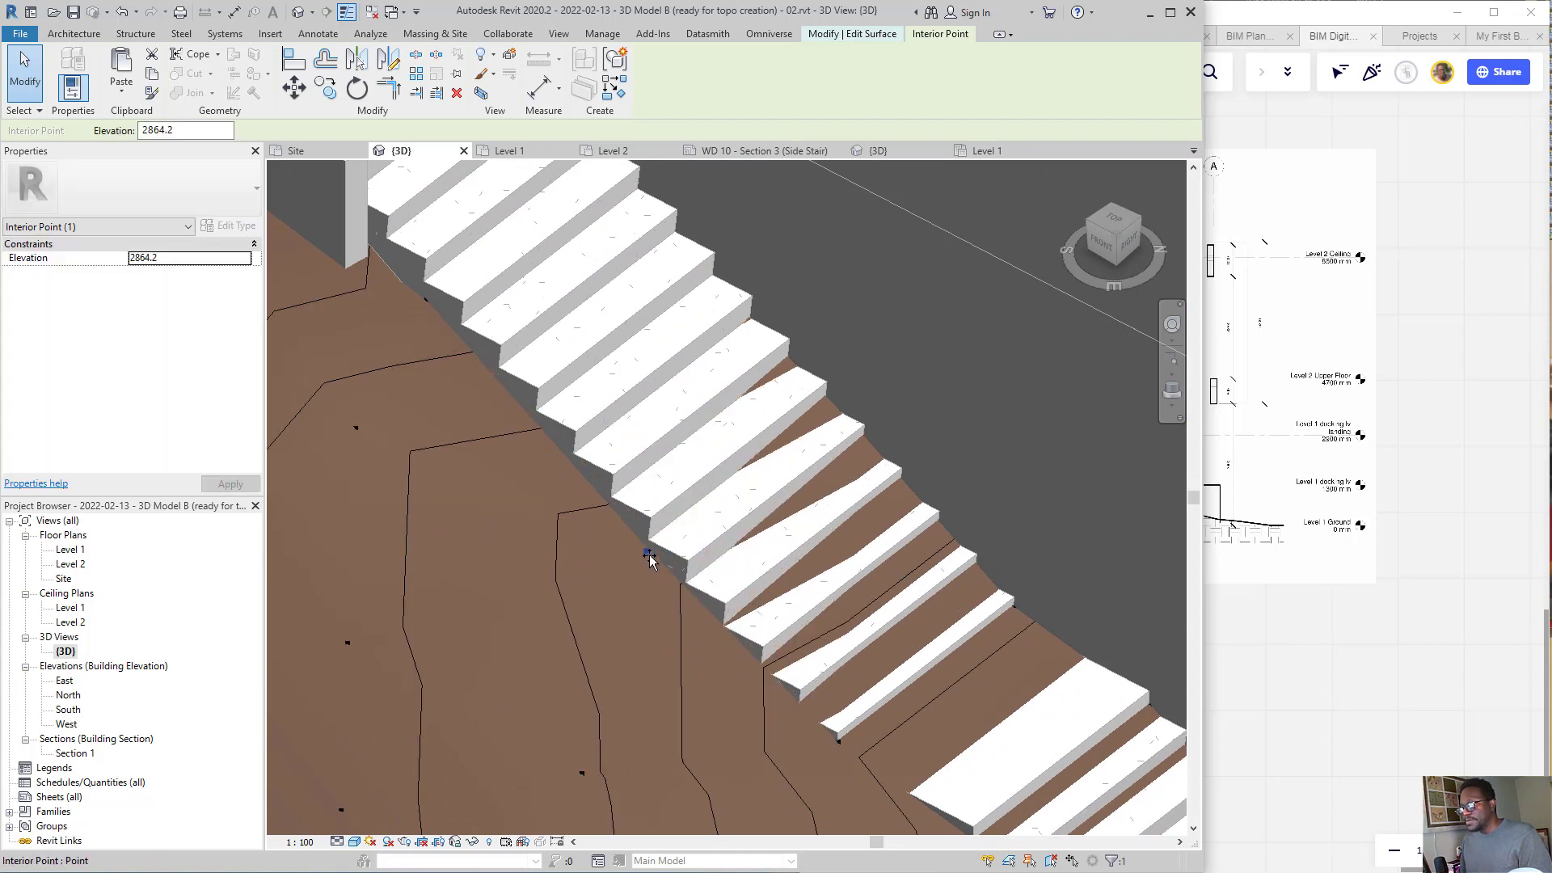
pyautogui.keyDown('shift'); pyautogui.moveTo(809, 540); pyautogui.dragTo(797, 536, button='middle'); pyautogui.keyUp('shift')
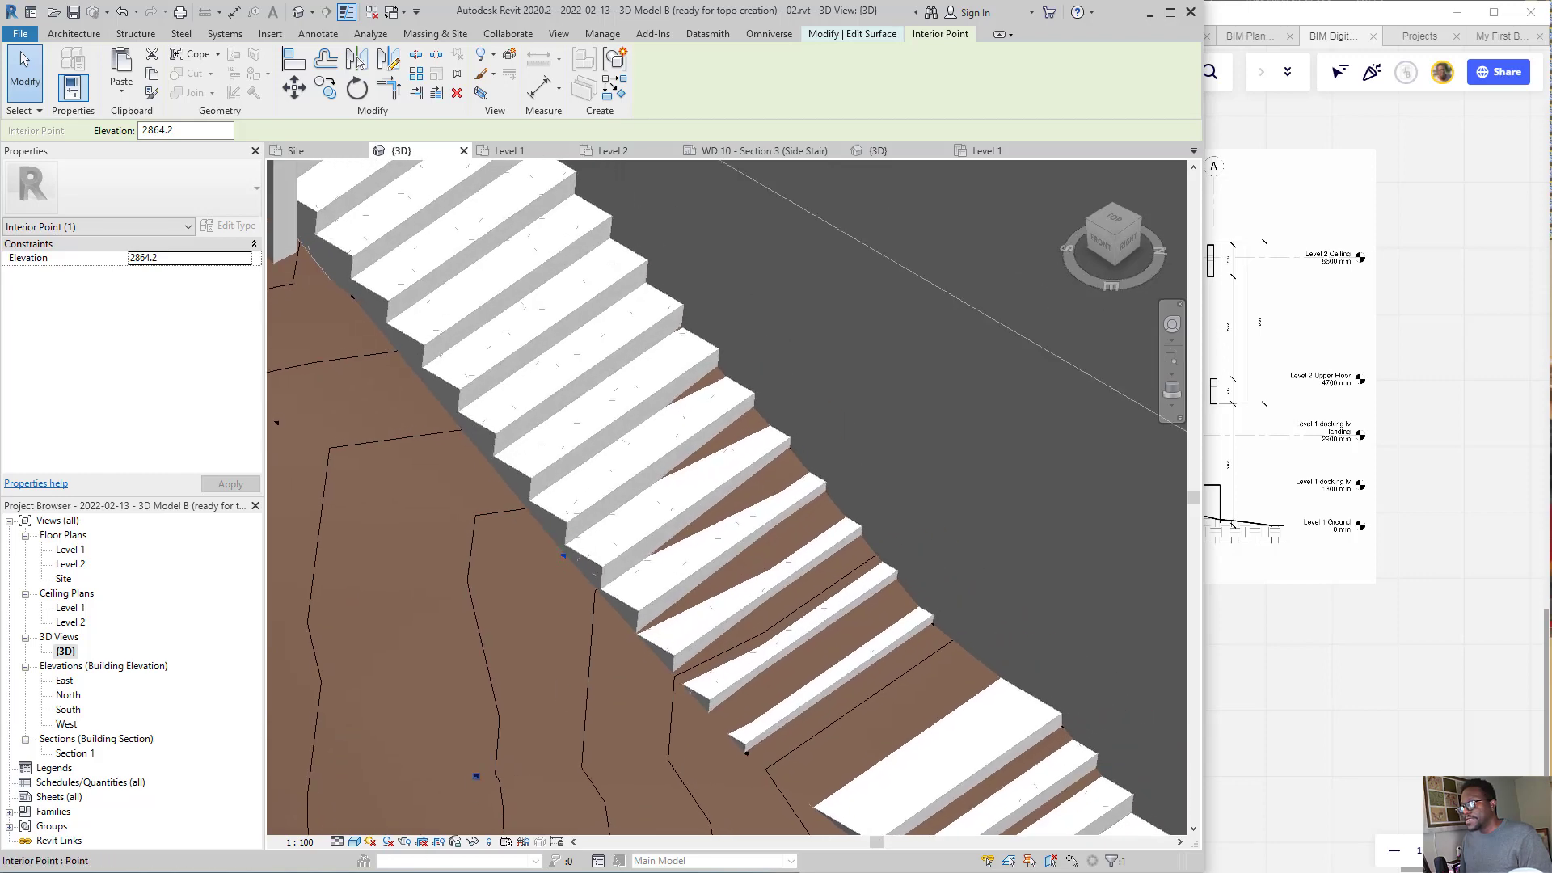
pyautogui.scroll(-1, 488, 804)
pyautogui.moveTo(718, 662)
pyautogui.keyDown('shift'); pyautogui.mouseDown(button='middle')
pyautogui.moveTo(724, 525)
pyautogui.moveTo(660, 609)
pyautogui.moveTo(561, 527)
pyautogui.moveTo(623, 485)
pyautogui.moveTo(368, 817)
pyautogui.mouseUp(button='middle'); pyautogui.keyUp('shift')
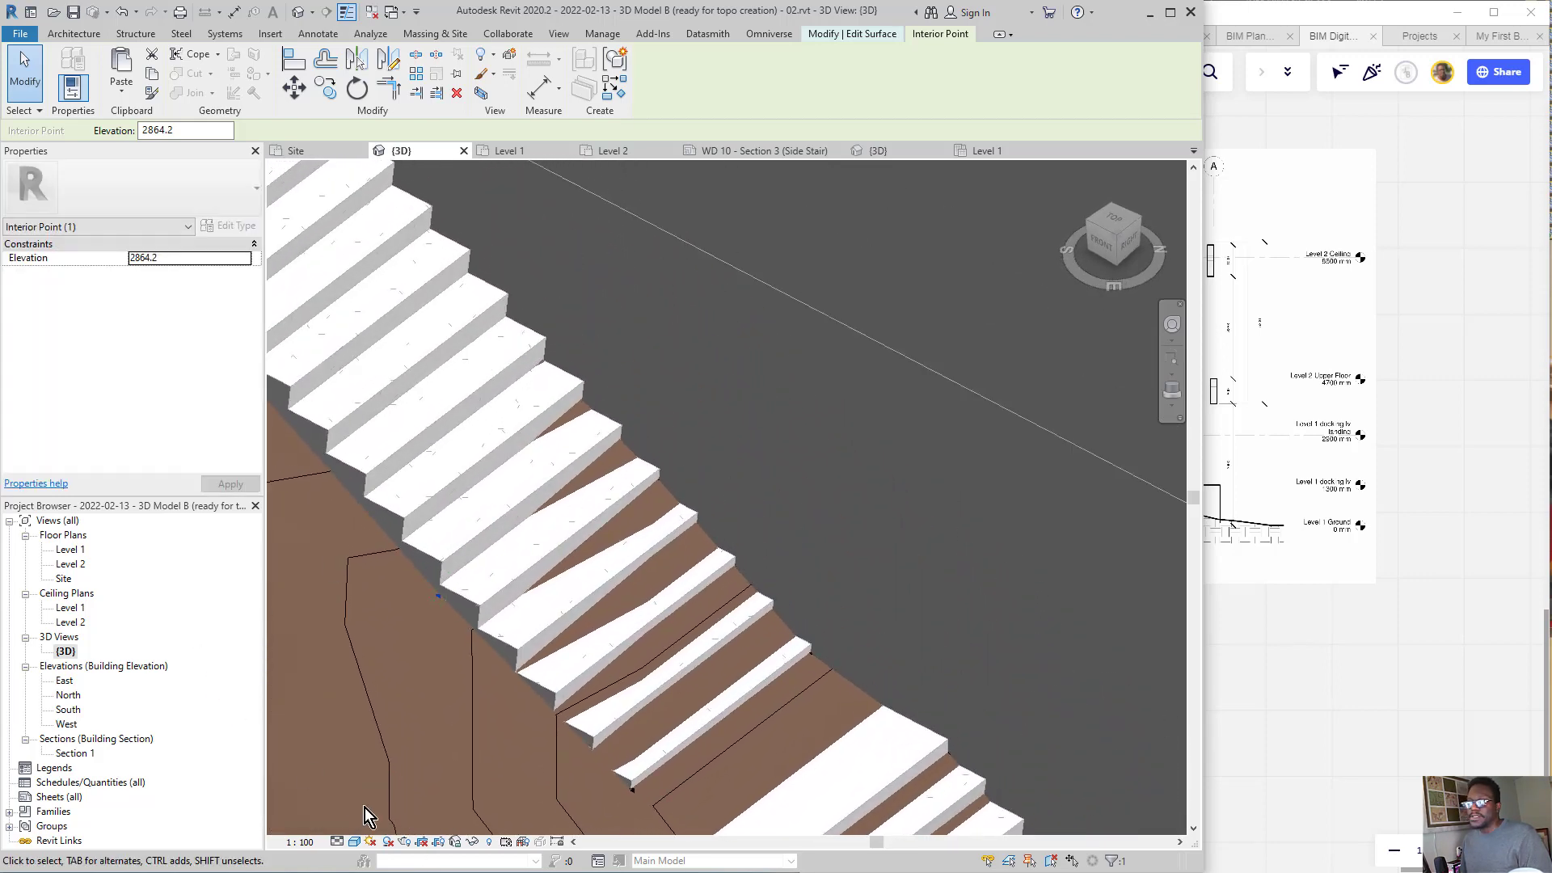
# - Set the 3D view to Wireframe and shift the 2864.2 elevation point on the stair's wall side slightly up the flight
pyautogui.click(353, 841)
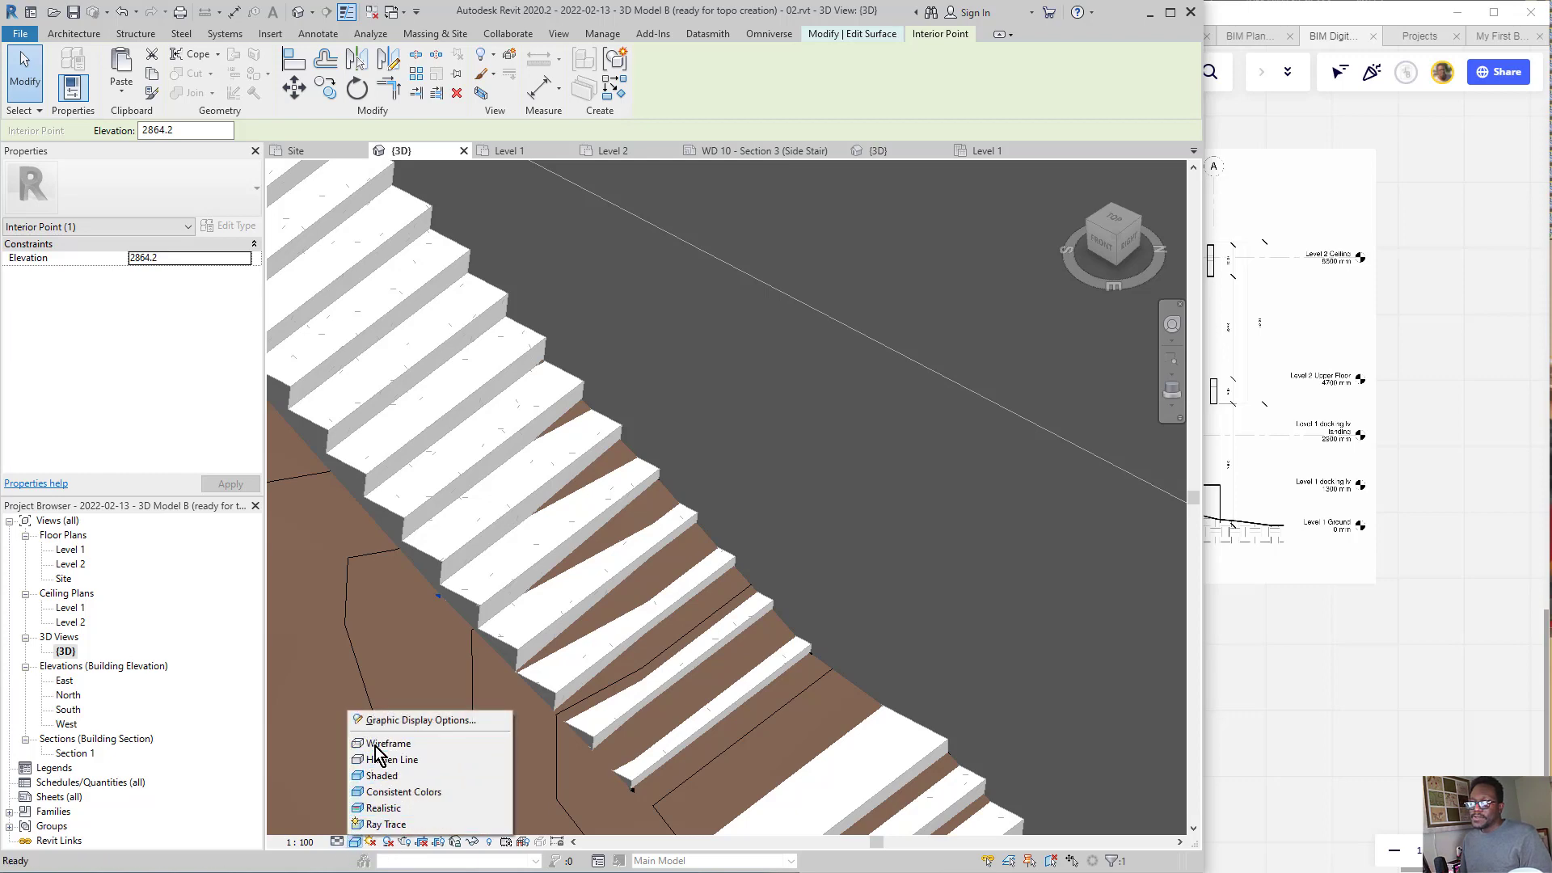
pyautogui.click(375, 743)
pyautogui.click(657, 479)
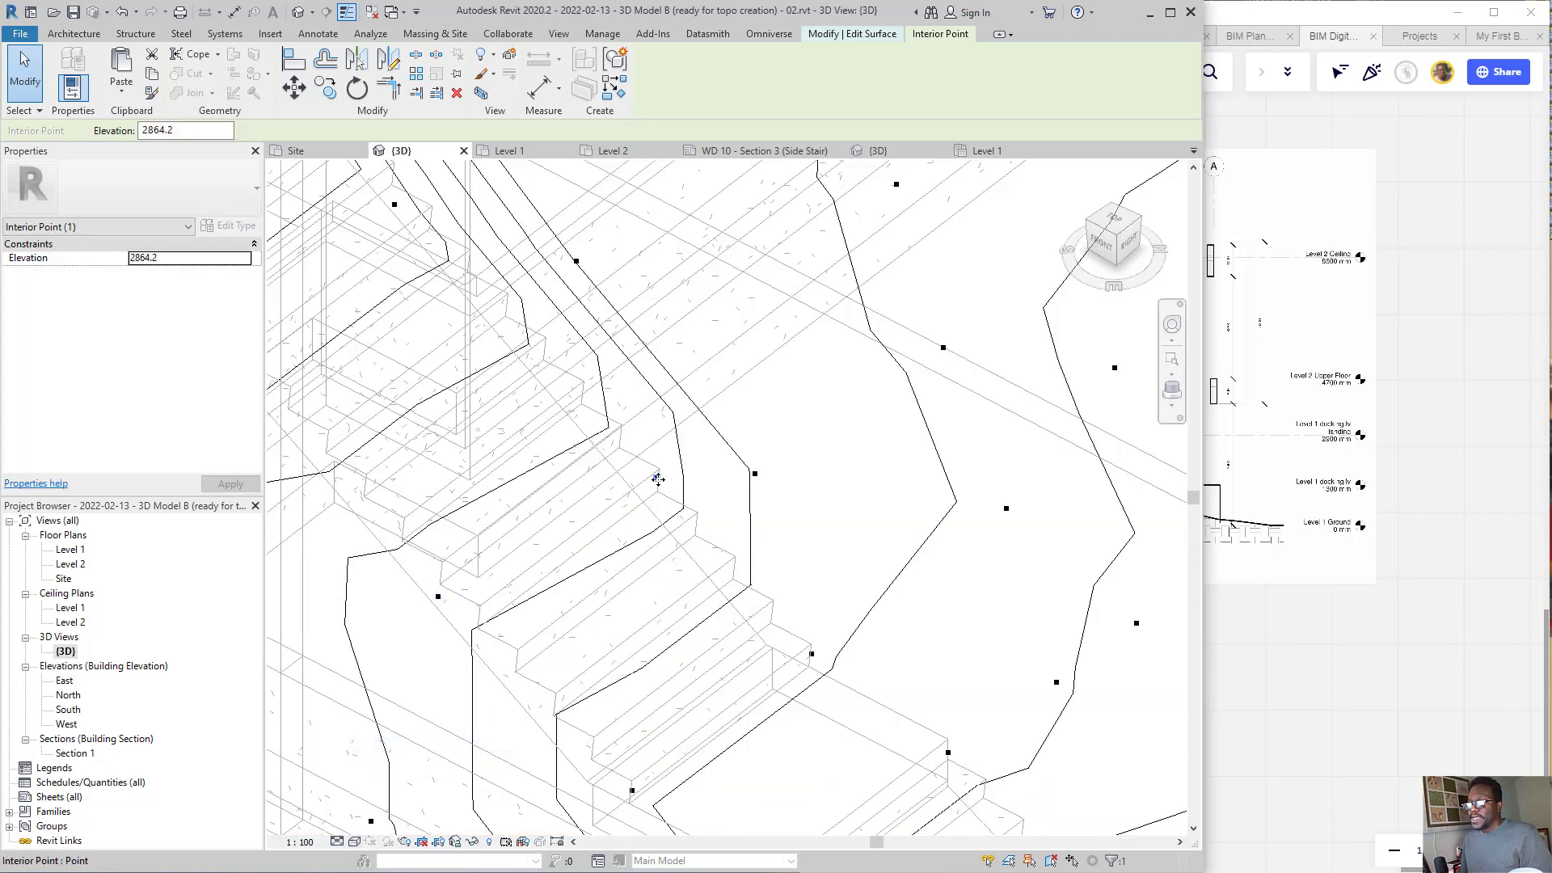
pyautogui.moveTo(638, 467); pyautogui.dragTo(628, 459)
# - Move the 2164.2 elevation surface point on the stair's outer edge slightly away from the stair and set the 3D view to Shaded
pyautogui.moveTo(477, 825)
pyautogui.keyDown('shift'); pyautogui.mouseDown(button='middle')
pyautogui.moveTo(828, 477)
pyautogui.moveTo(838, 374)
pyautogui.moveTo(791, 376)
pyautogui.mouseUp(button='middle'); pyautogui.keyUp('shift')
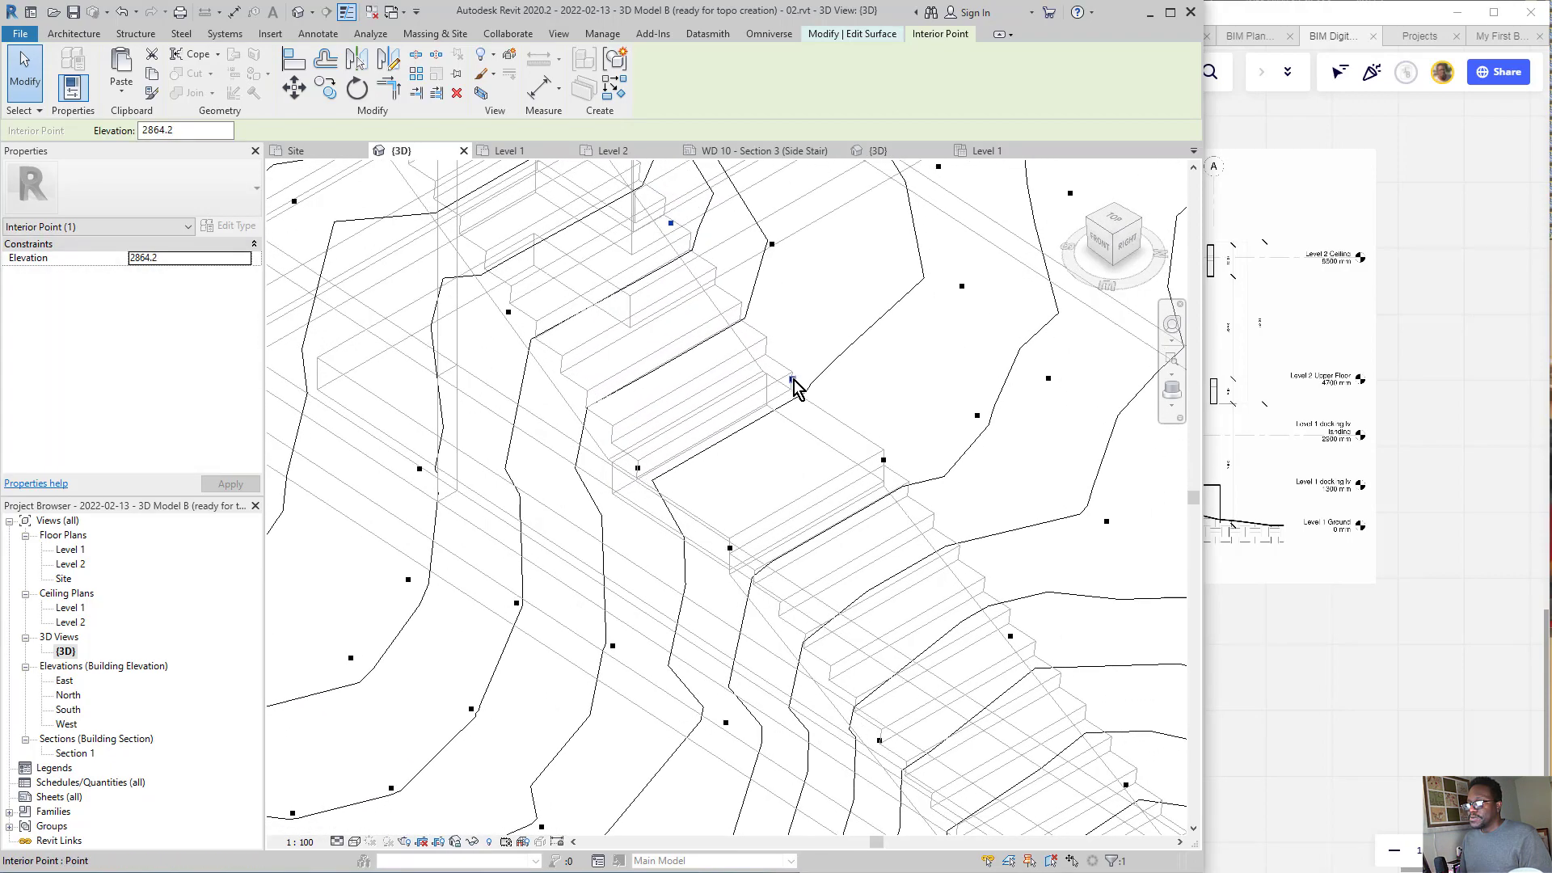
pyautogui.click(791, 378)
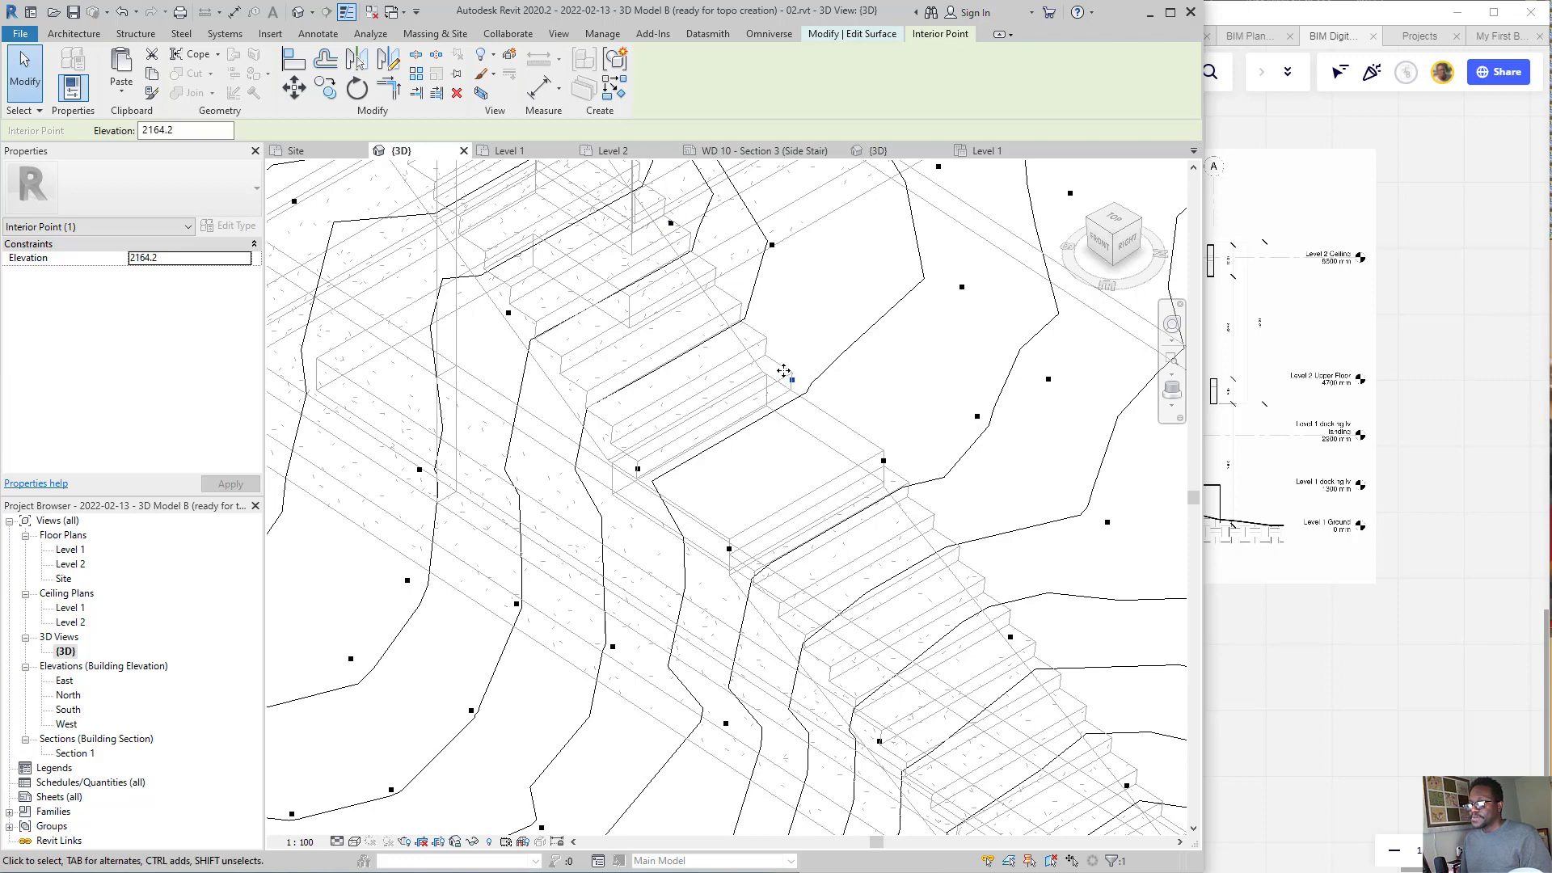
pyautogui.click(638, 468)
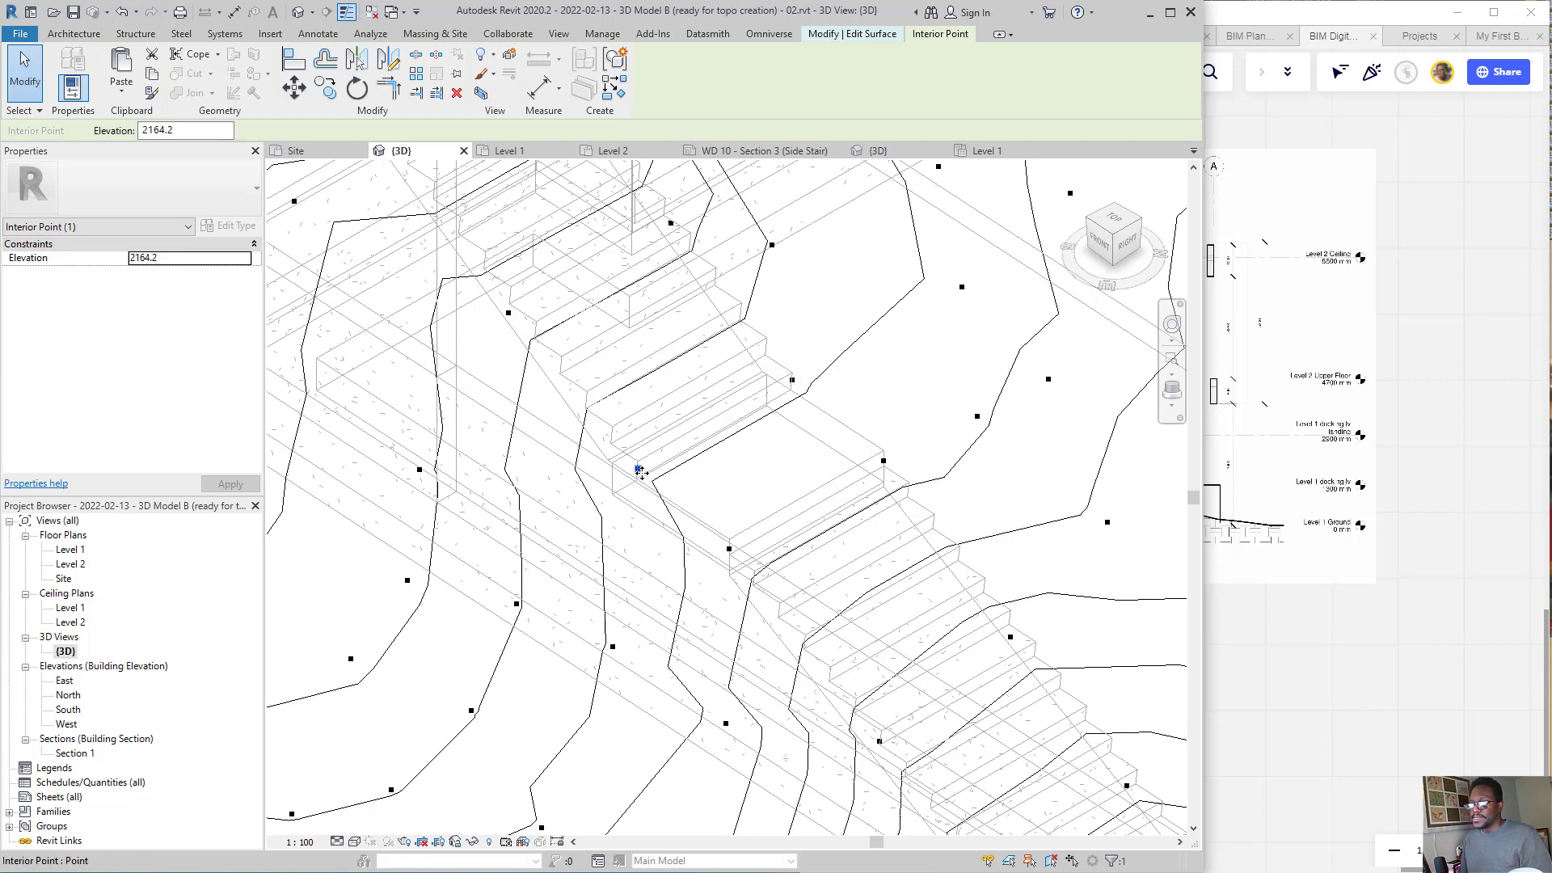
pyautogui.moveTo(635, 480); pyautogui.dragTo(607, 490)
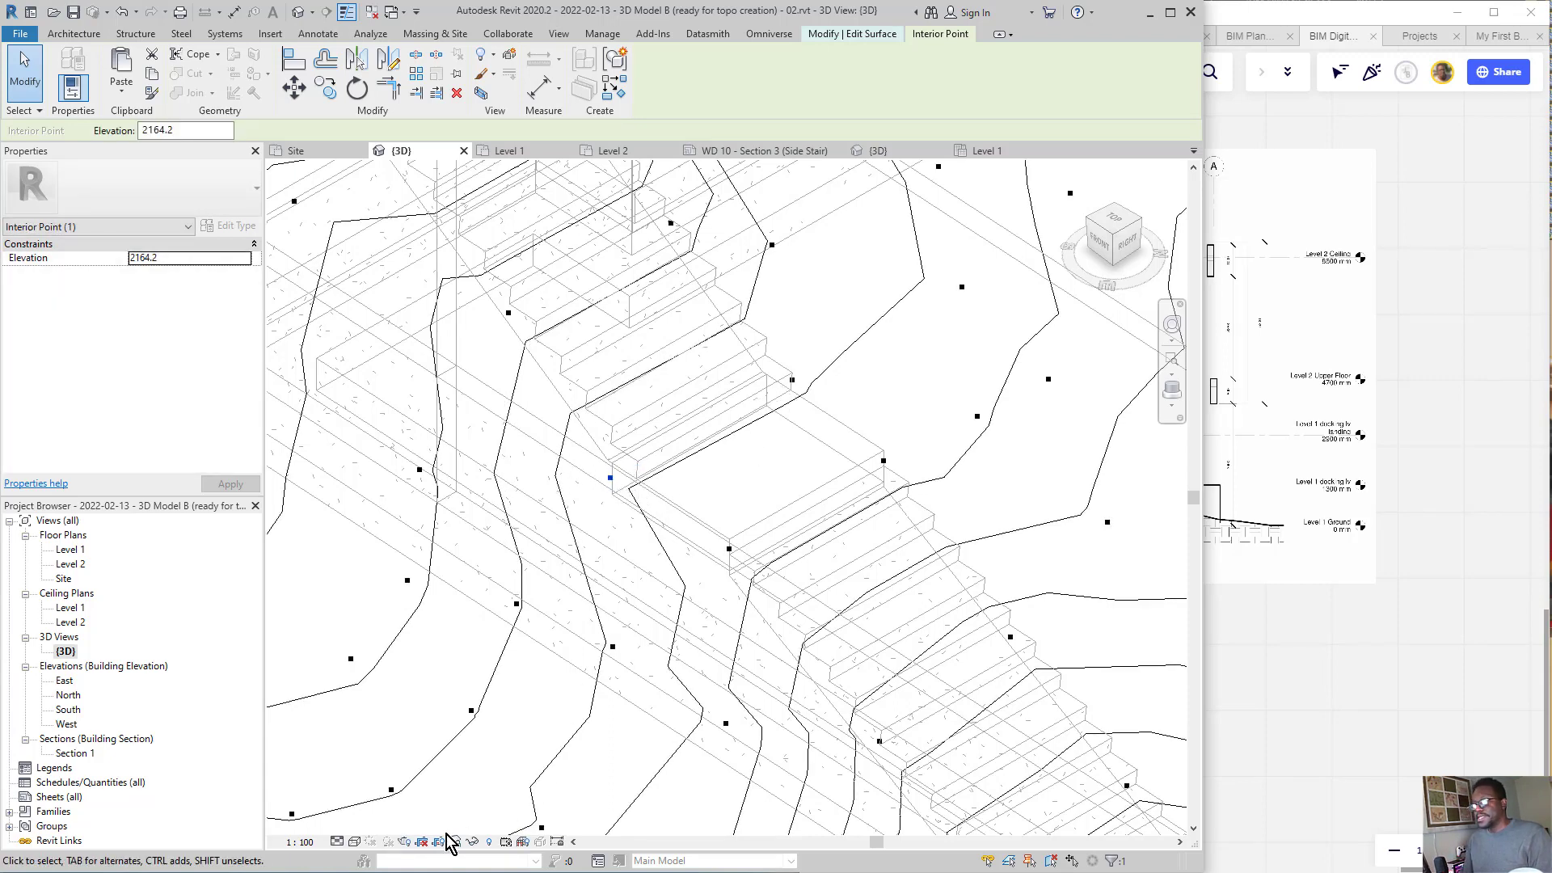
pyautogui.click(354, 841)
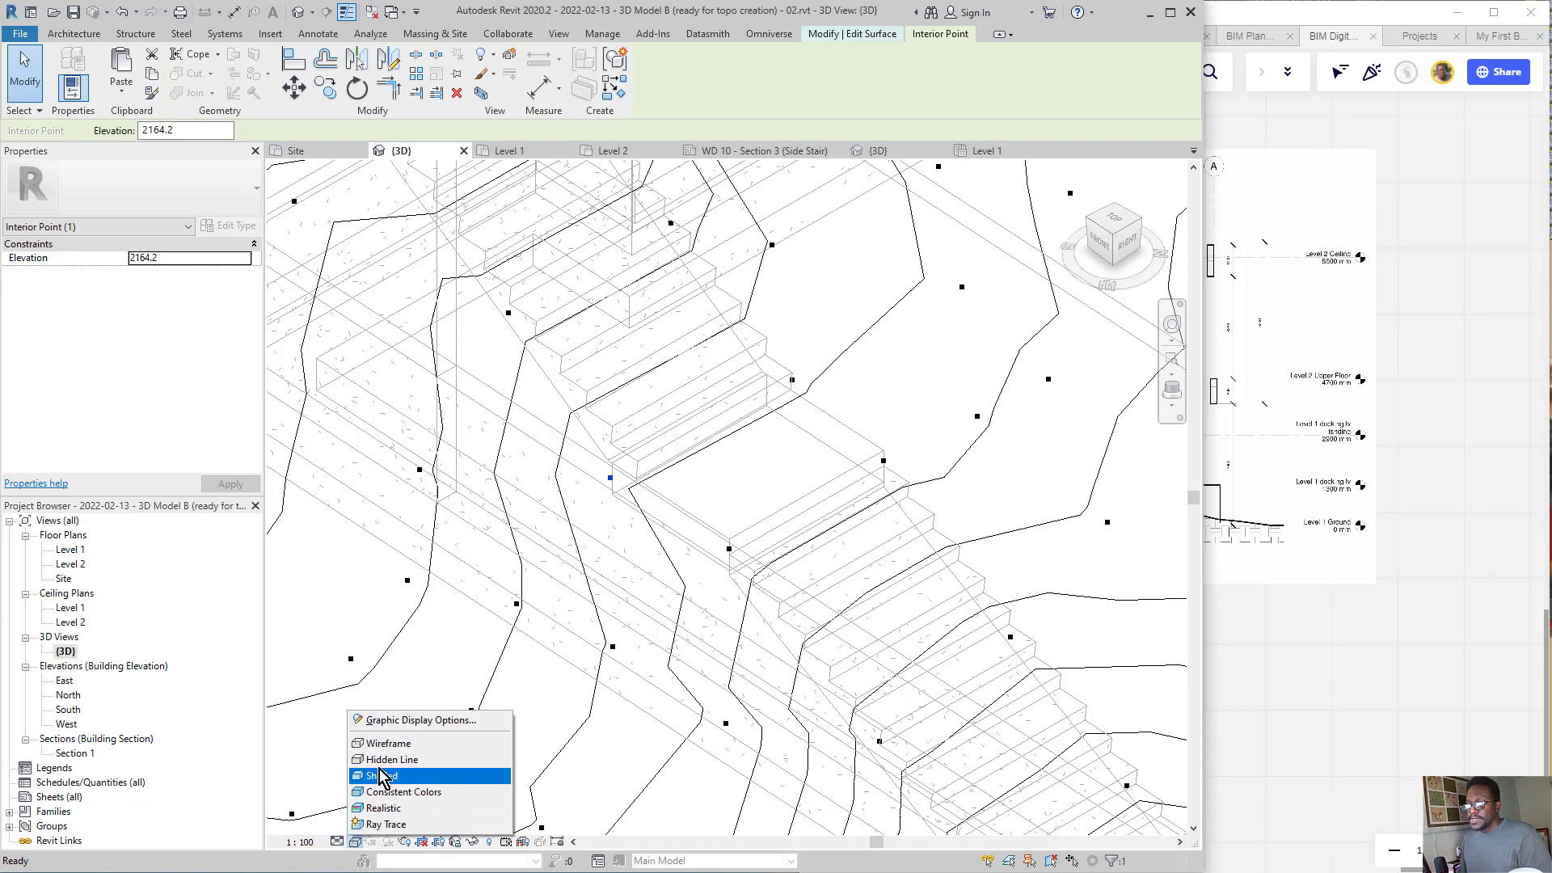
pyautogui.click(381, 776)
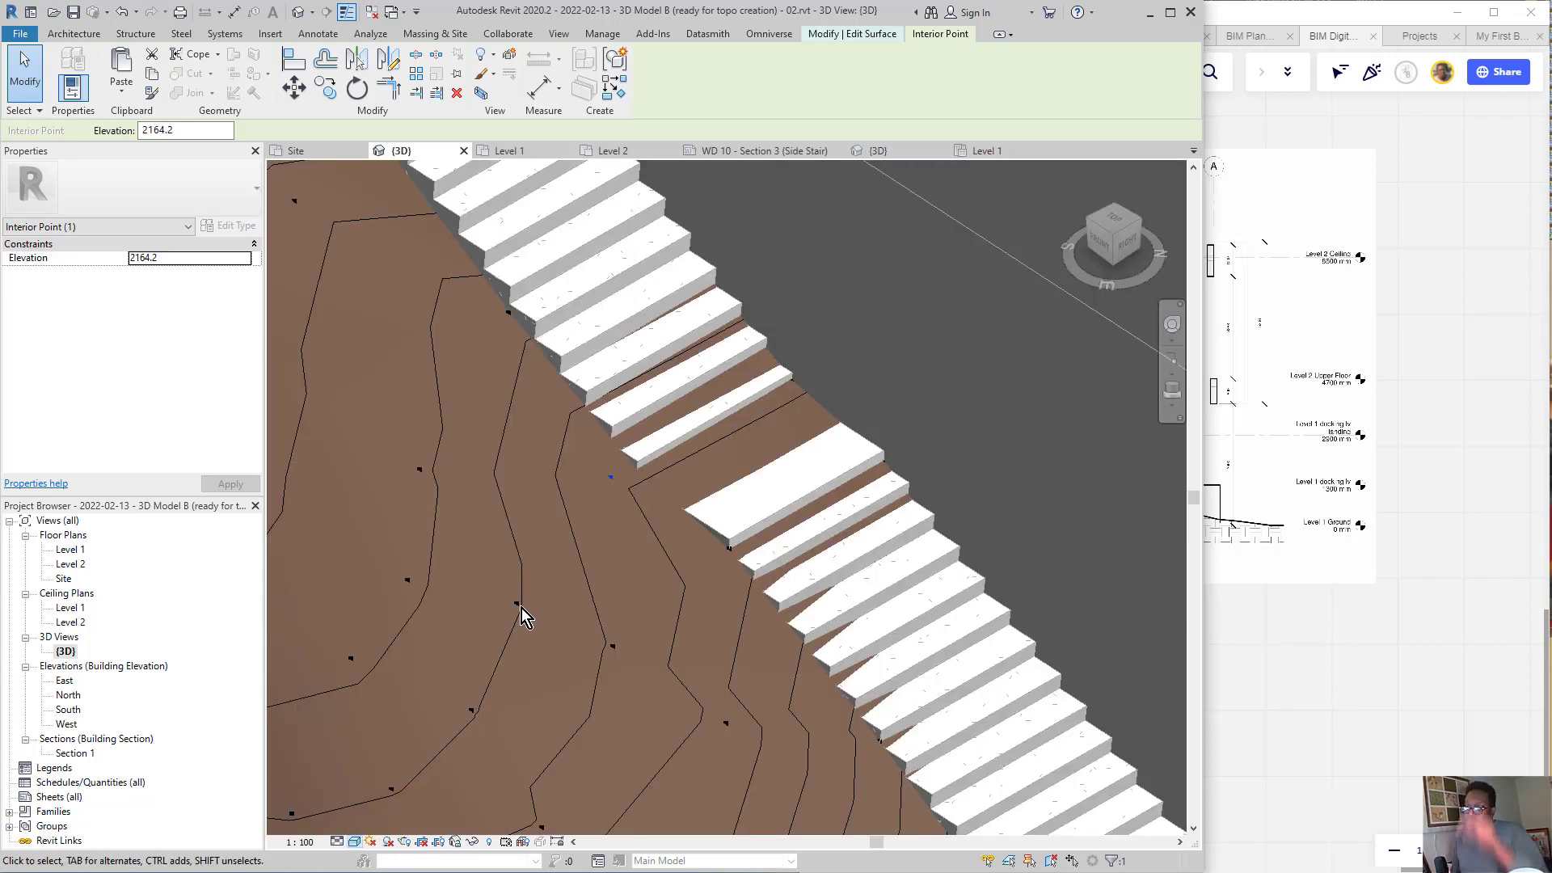
# - Orient the 3D view to the top and examine the surface points in the Site plan
pyautogui.click(1113, 222)
pyautogui.scroll(8, 786, 427)
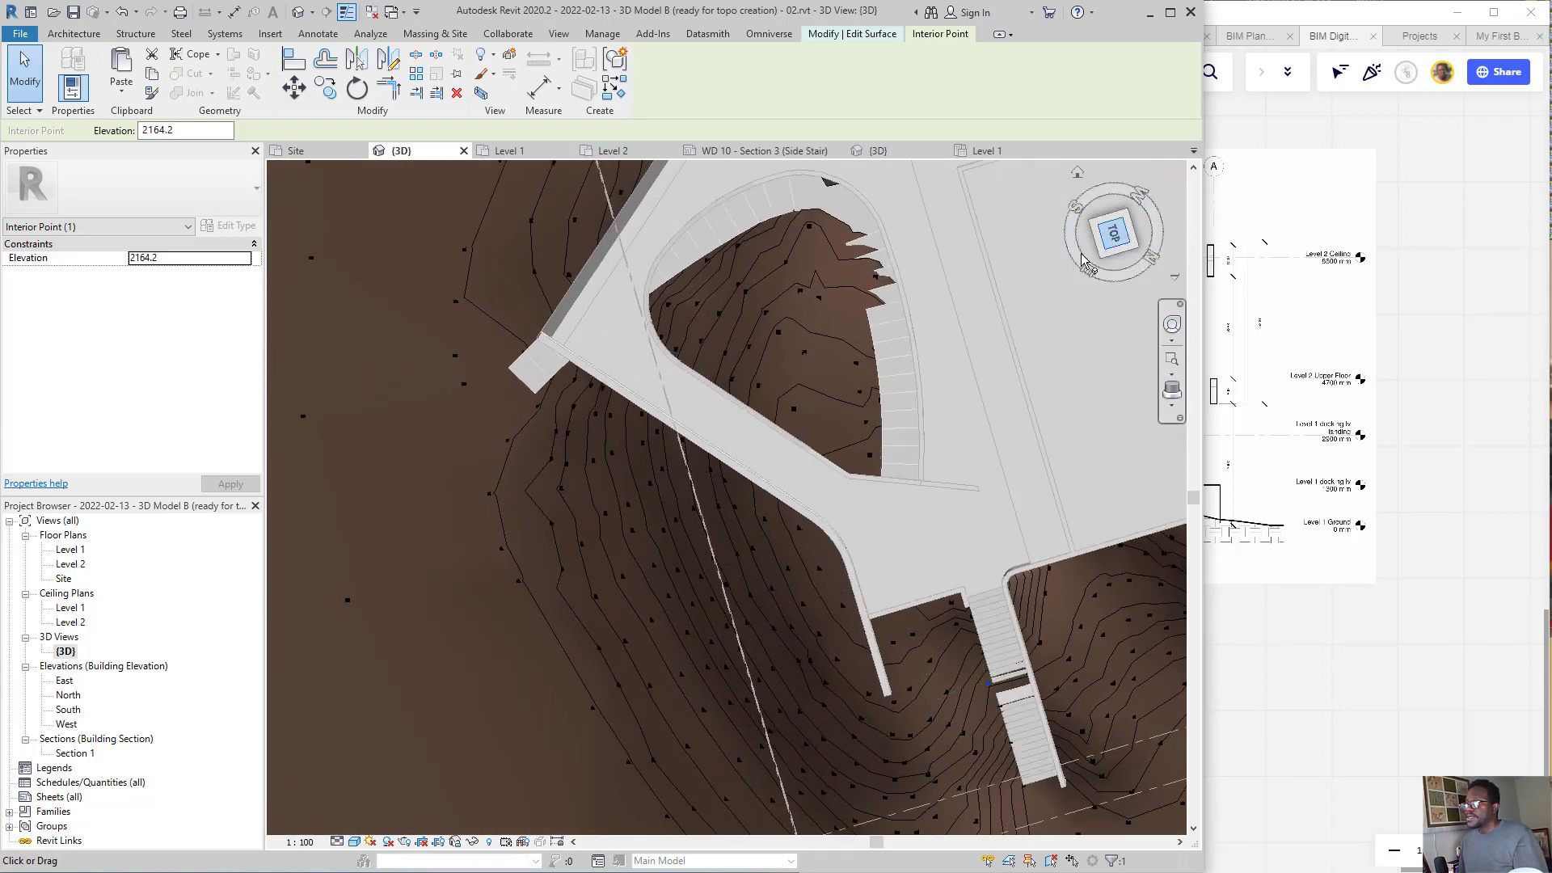
pyautogui.click(1113, 232)
pyautogui.doubleClick(64, 578)
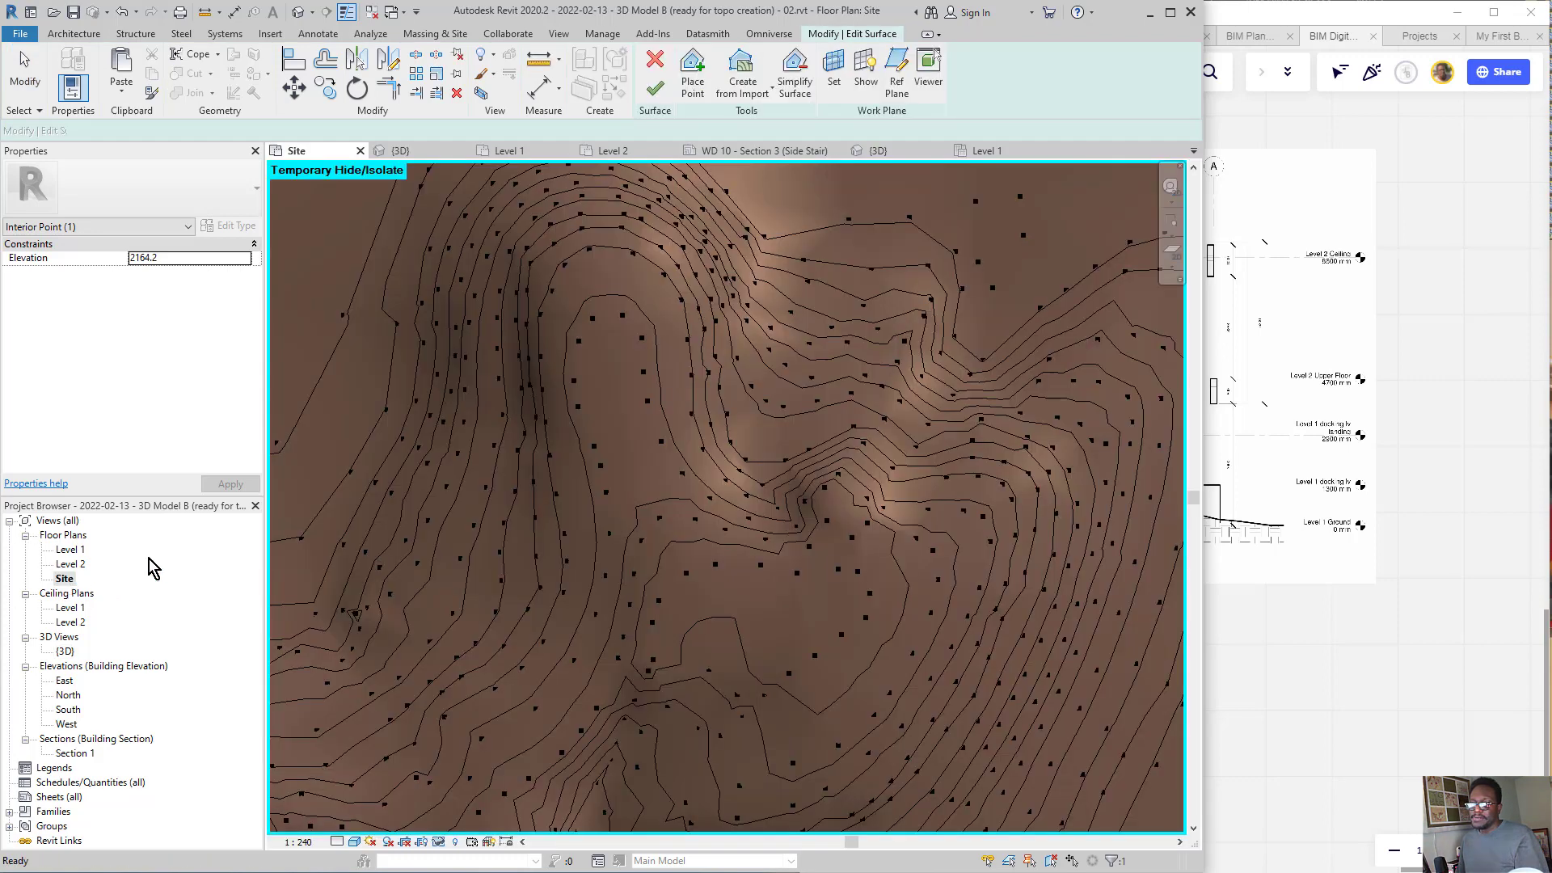
pyautogui.scroll(2, 745, 452)
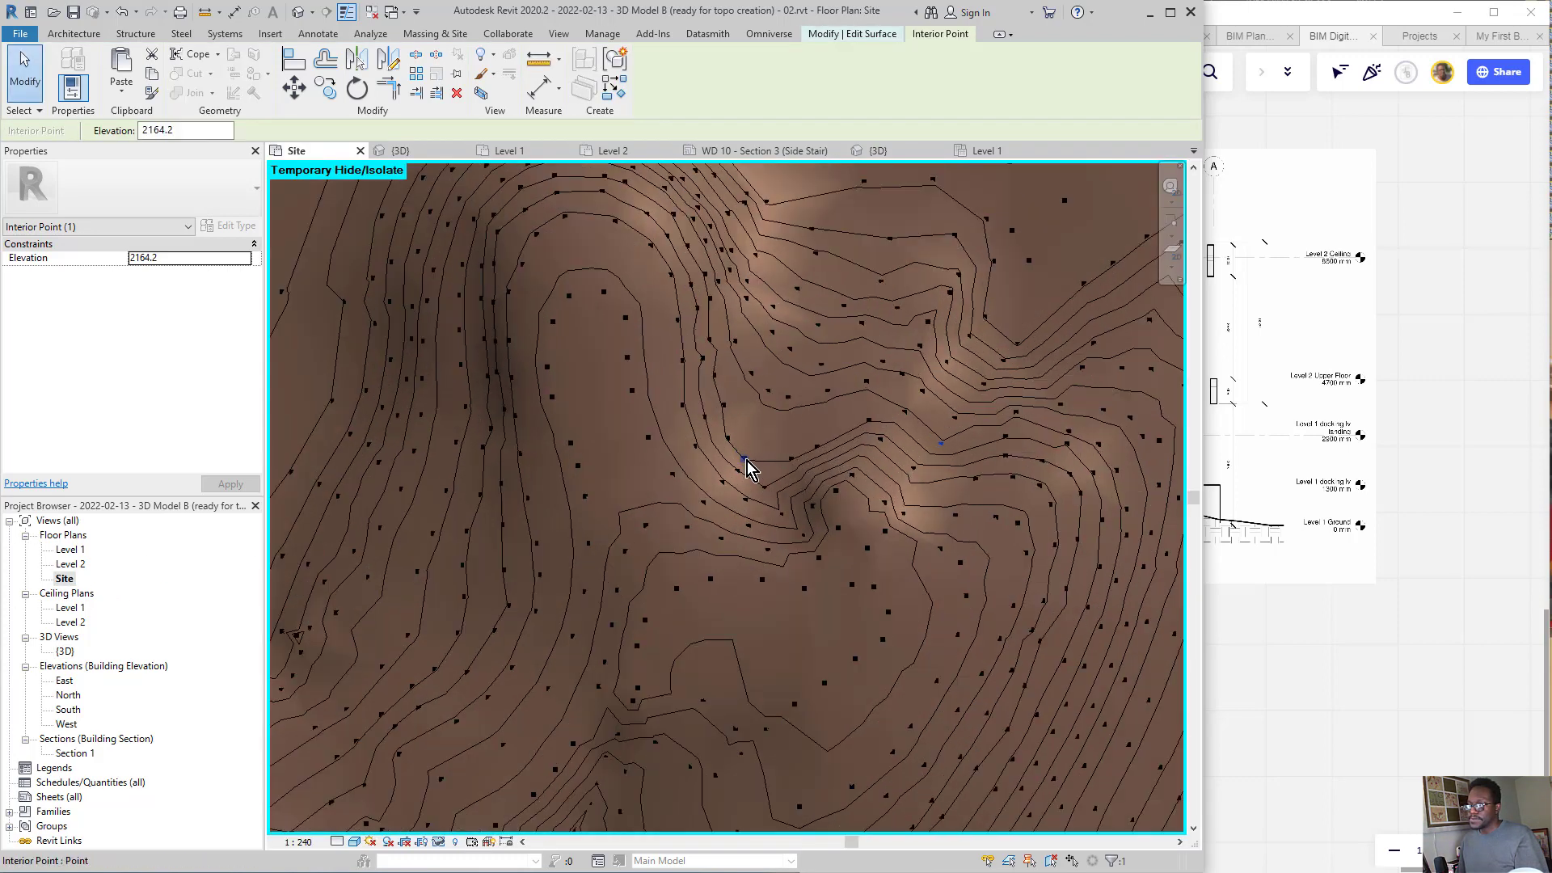
pyautogui.scroll(1, 747, 461)
# - In the {3D} view seen from above, move the 2164.2 elevation point beside the stair's outer edge up the flight above the landing
pyautogui.doubleClick(64, 651)
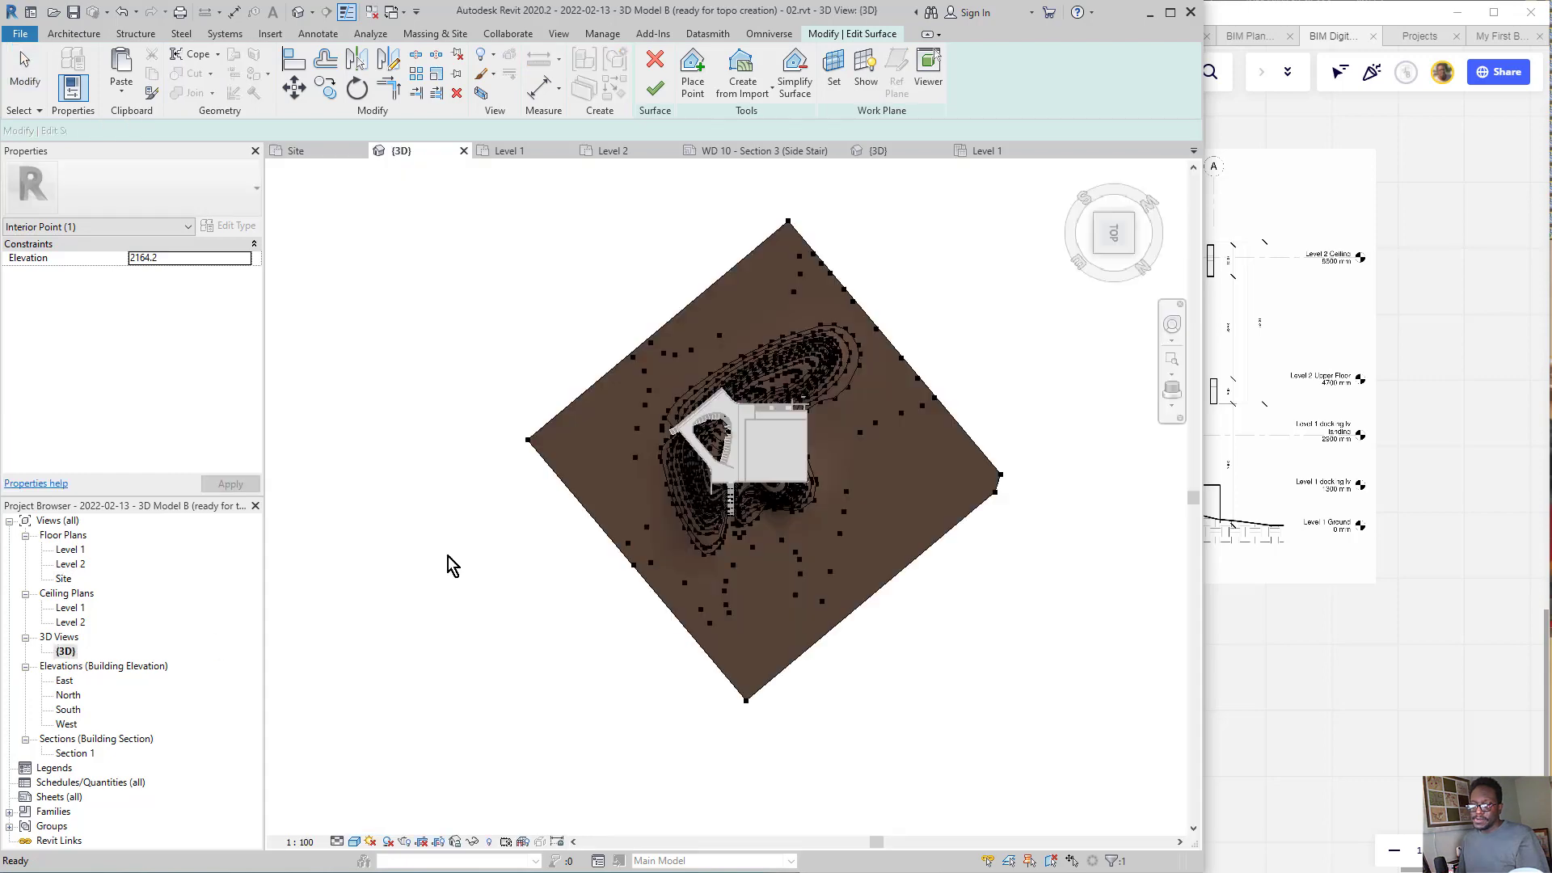
pyautogui.scroll(4, 793, 413)
pyautogui.scroll(6, 793, 412)
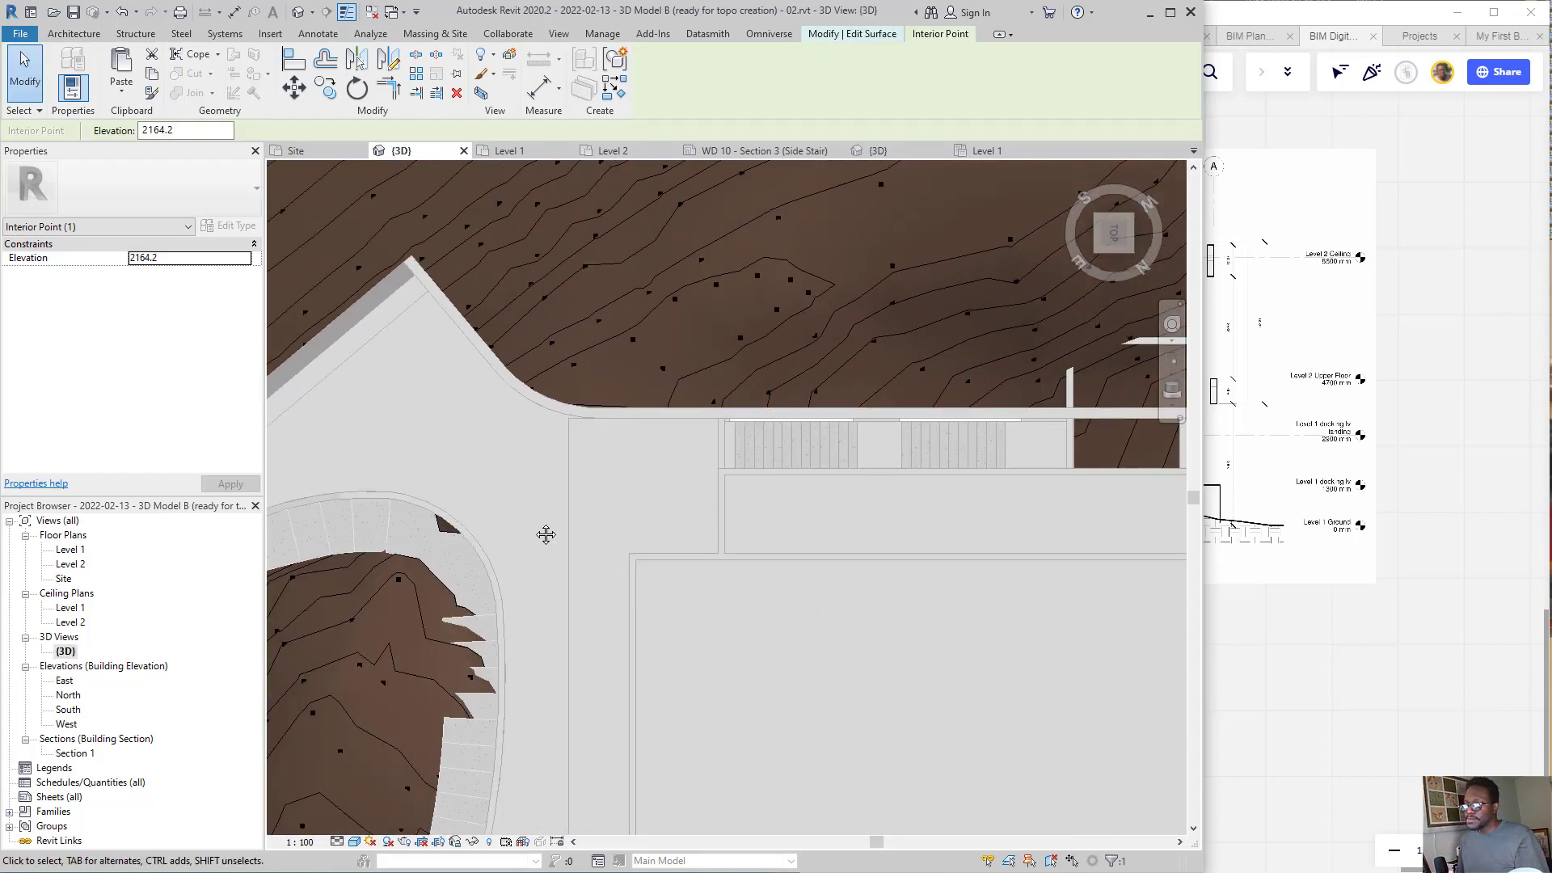
pyautogui.scroll(-2, 741, 367)
pyautogui.moveTo(701, 576); pyautogui.dragTo(725, 333, button='middle')
pyautogui.scroll(5, 841, 620)
pyautogui.scroll(5, 510, 485)
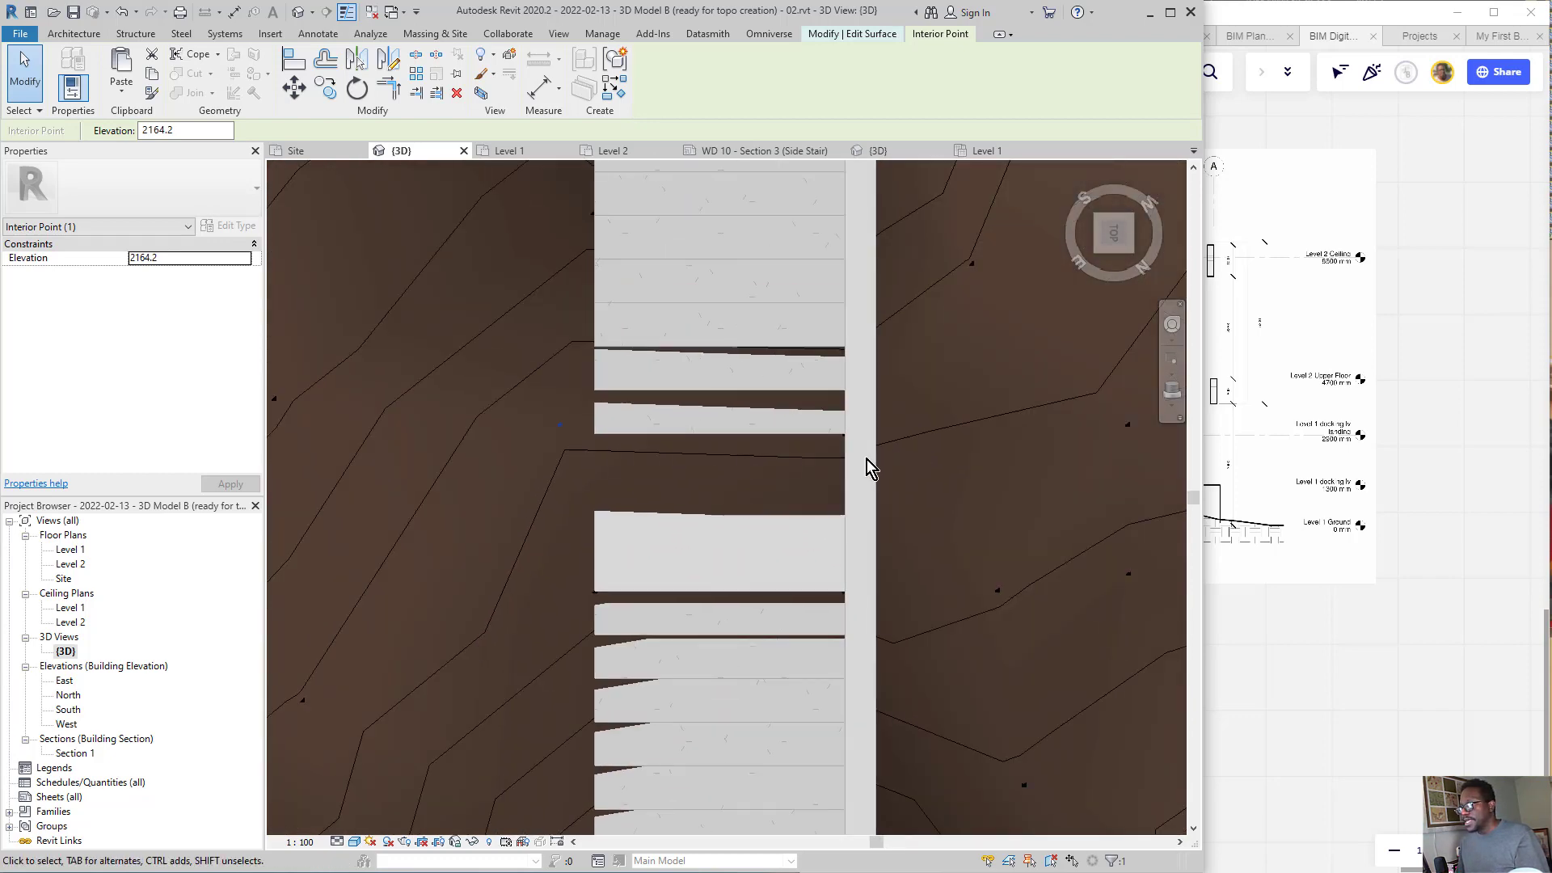
pyautogui.scroll(-3, 826, 458)
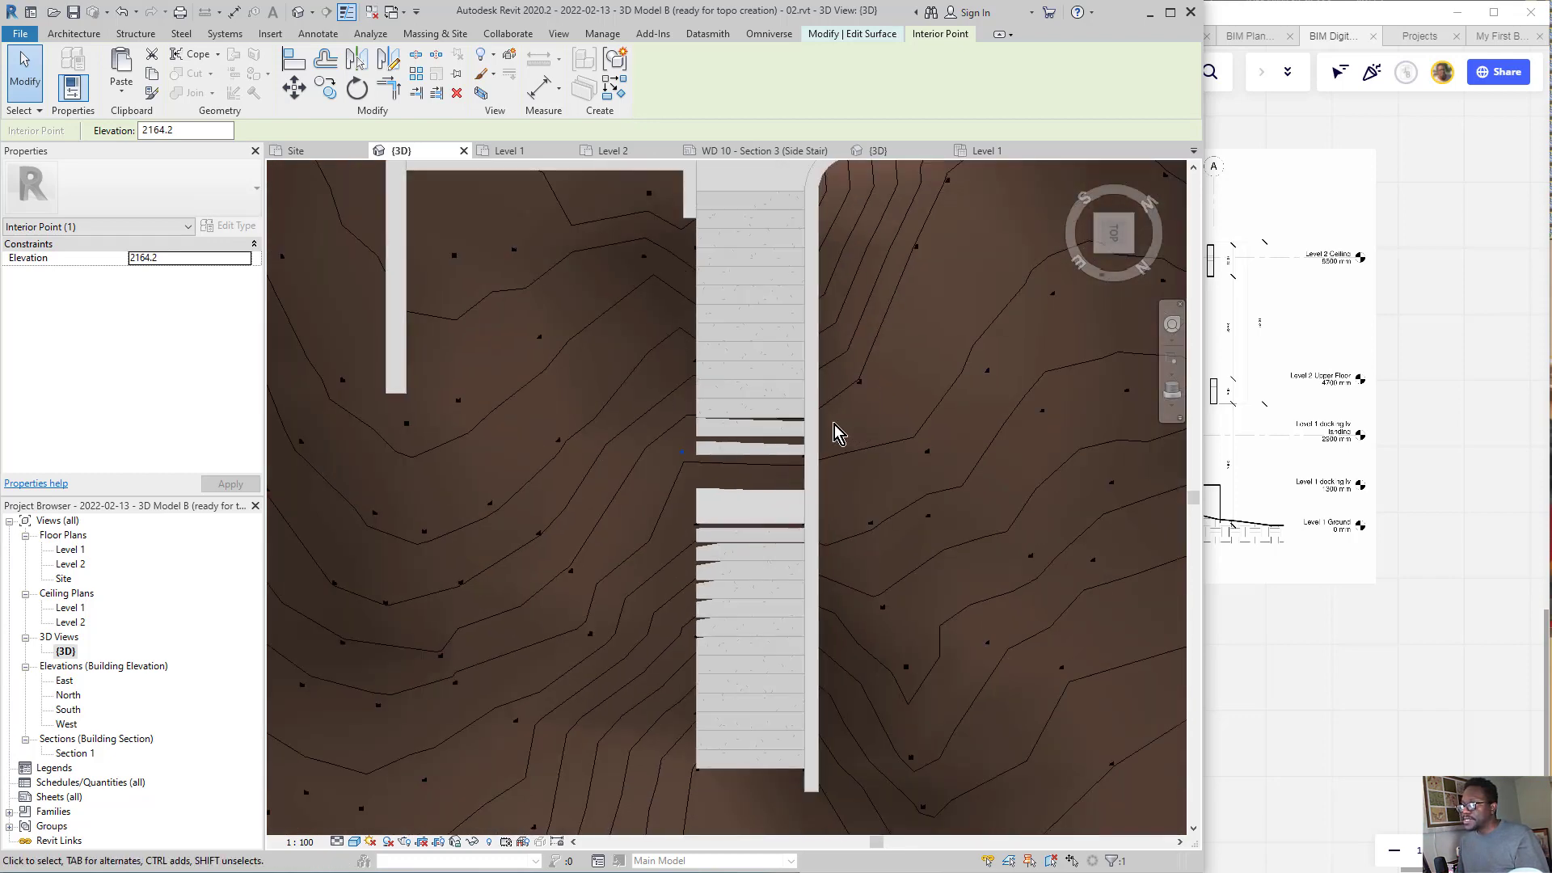
pyautogui.scroll(2, 835, 425)
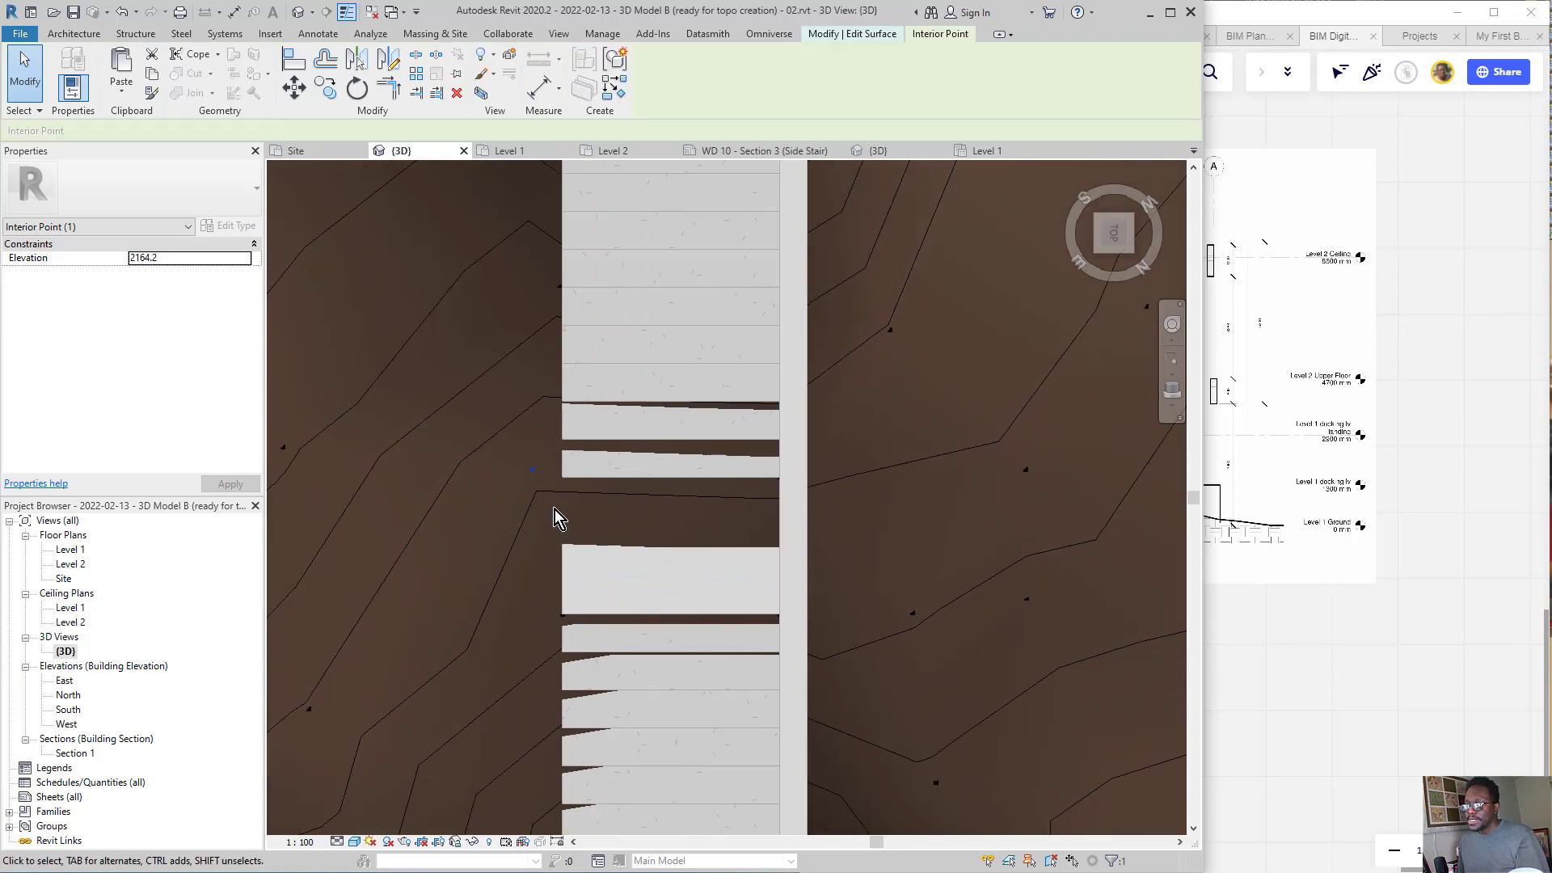
pyautogui.moveTo(534, 460); pyautogui.dragTo(533, 424)
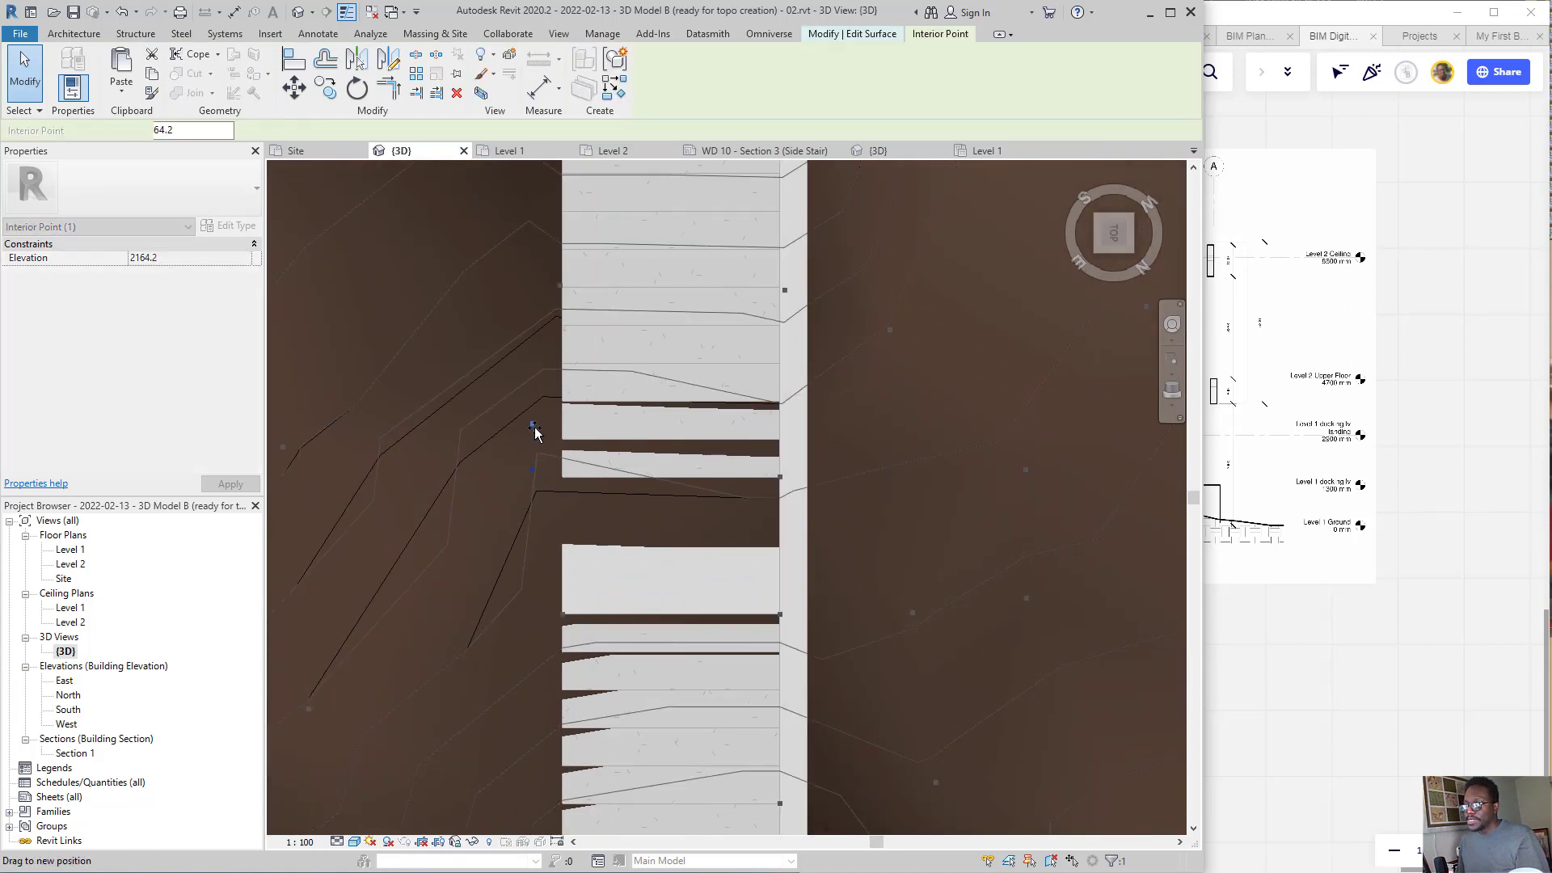
# - Set the 3D view to Wireframe and move the 2164.2 elevation point on the stair's wall side up the flight, level with the outer point
pyautogui.moveTo(700, 402); pyautogui.dragTo(797, 529)
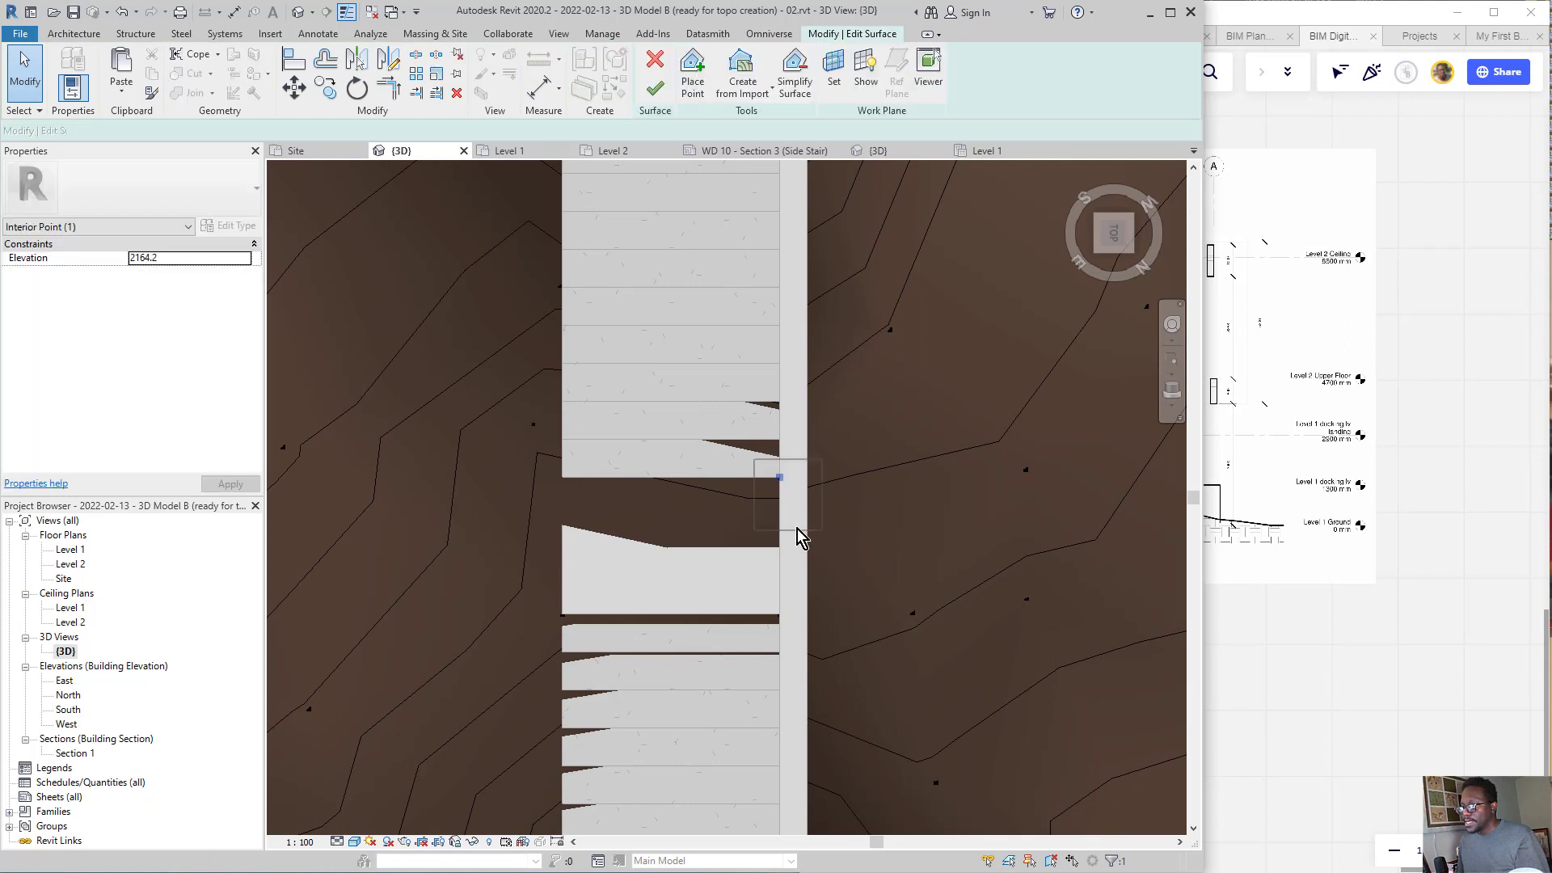
pyautogui.moveTo(740, 452); pyautogui.dragTo(705, 452)
pyautogui.click(780, 478)
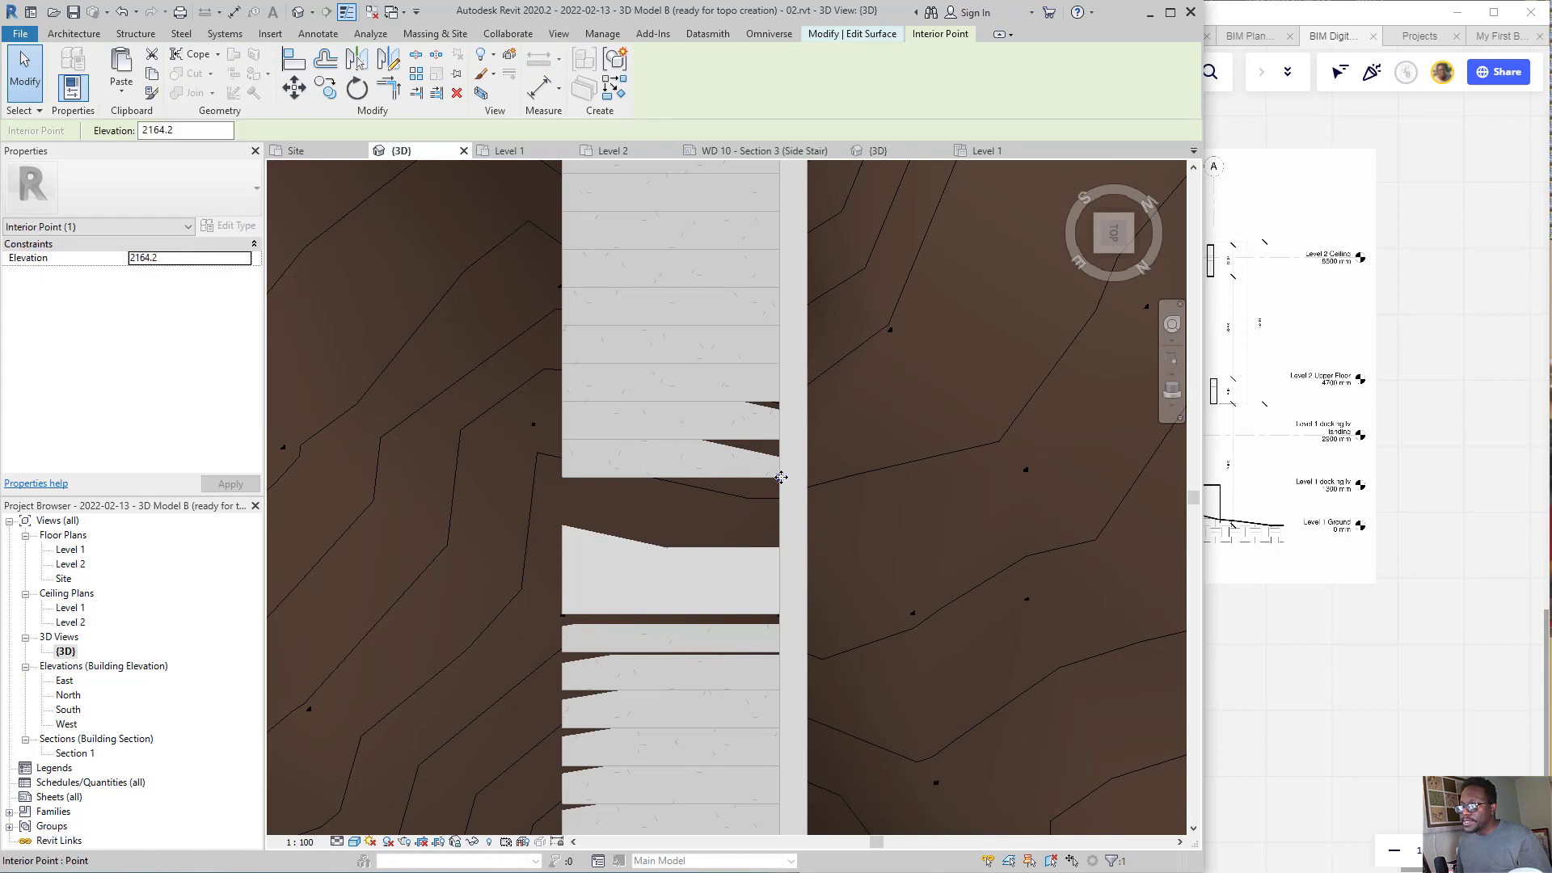
pyautogui.click(715, 502)
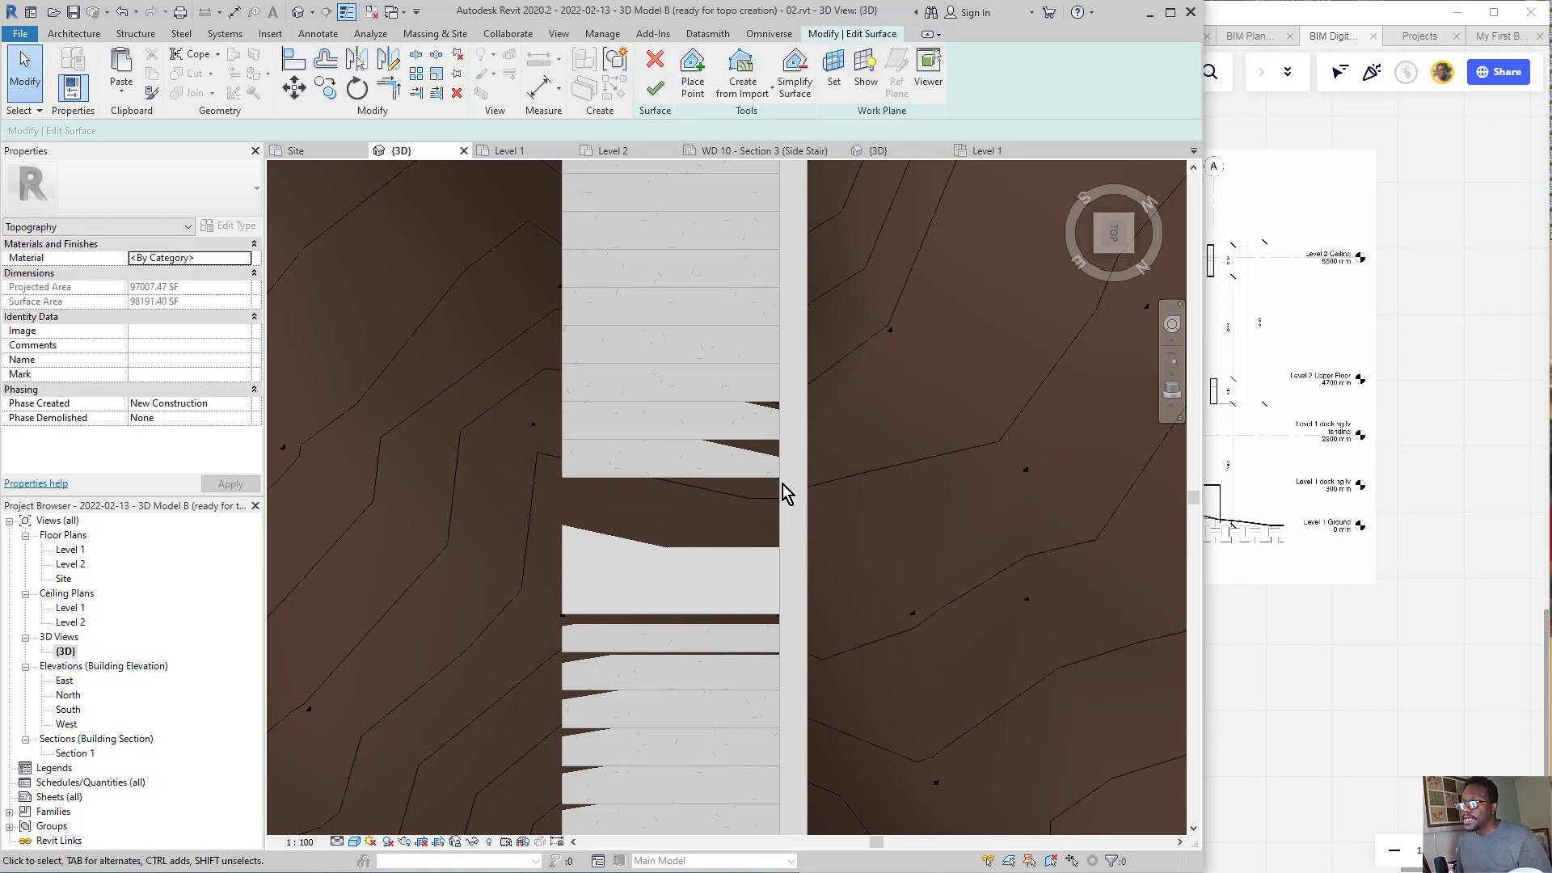
pyautogui.click(781, 479)
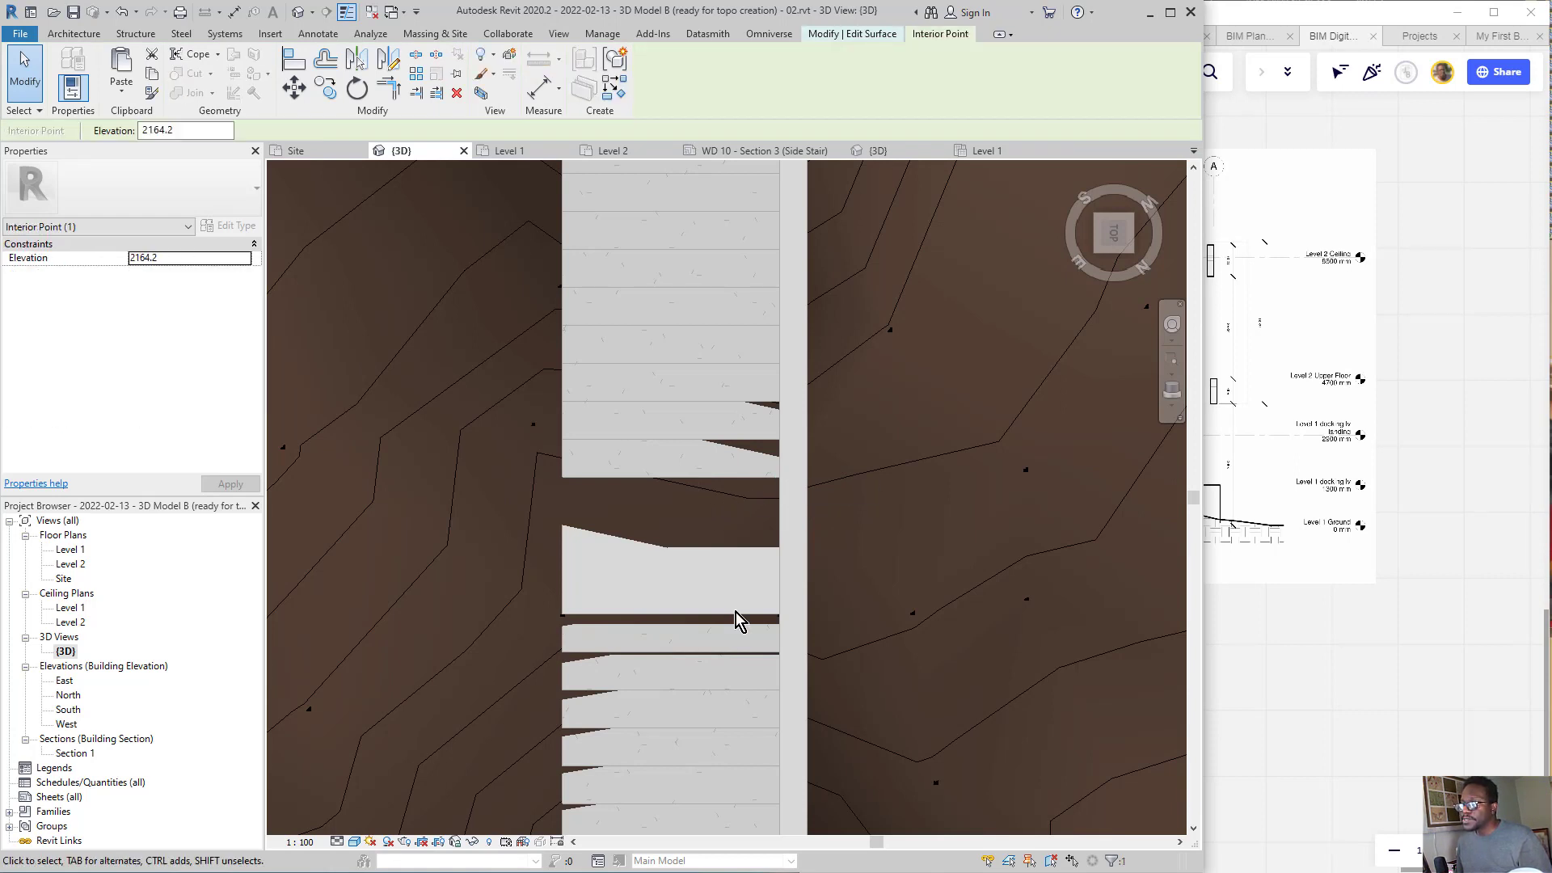
pyautogui.click(354, 842)
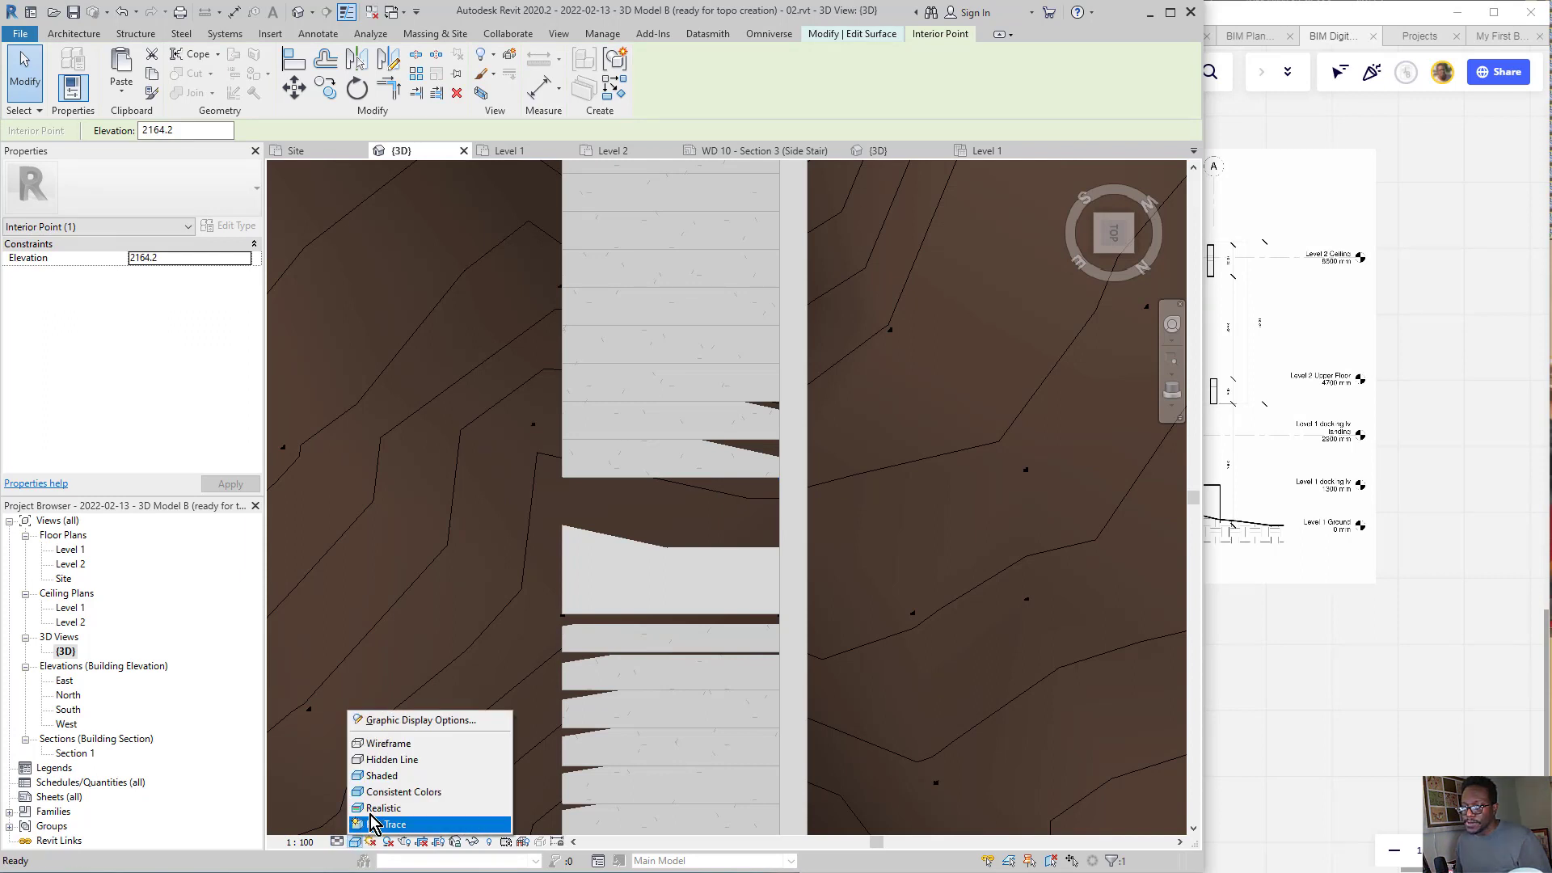
pyautogui.click(406, 759)
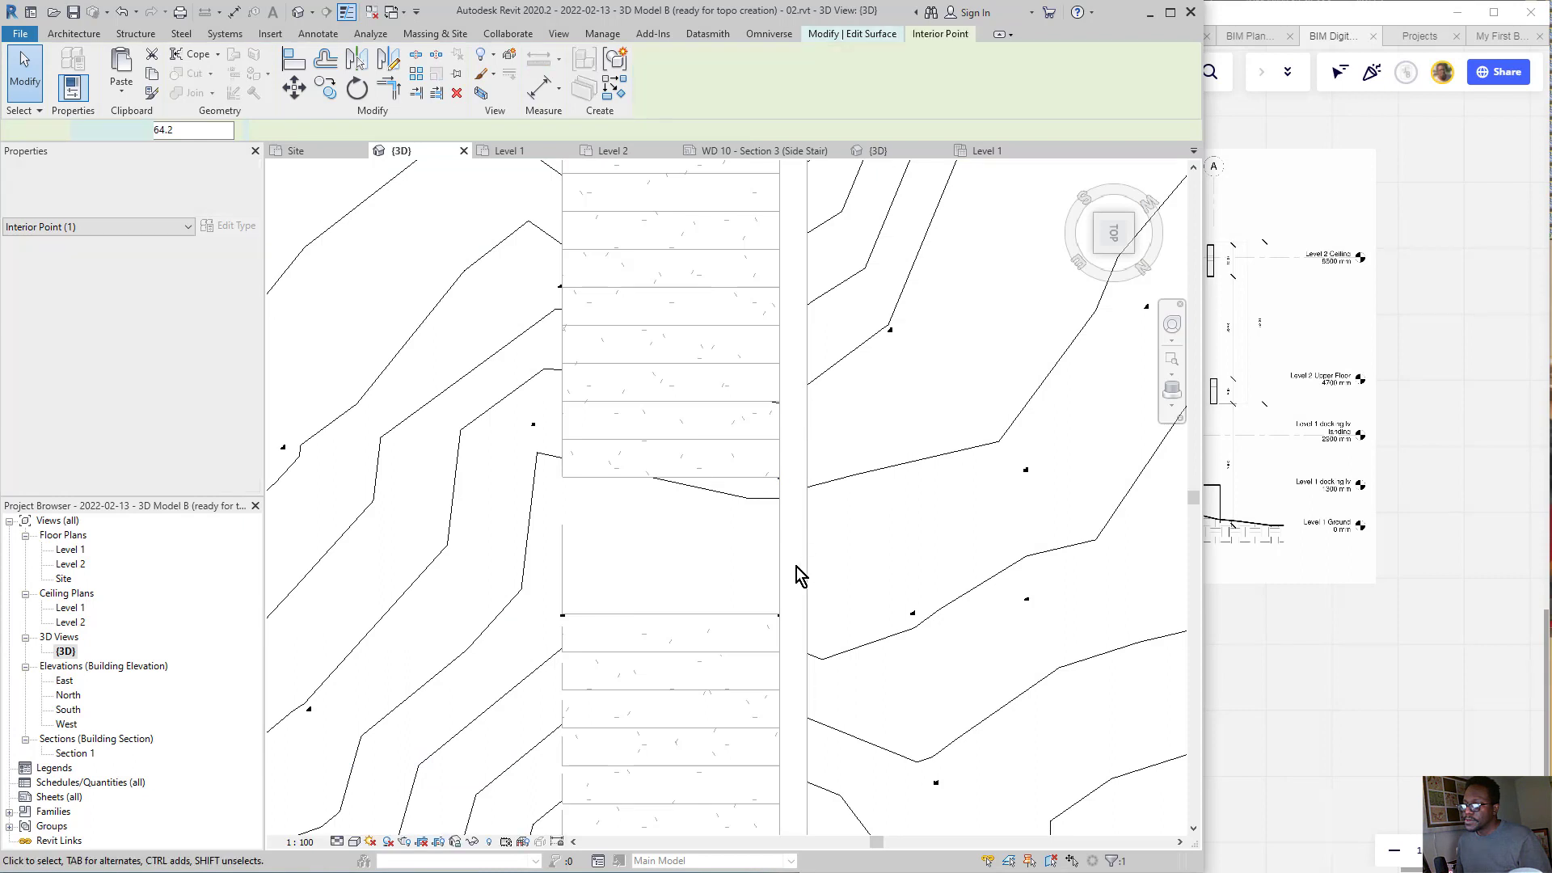
pyautogui.click(354, 842)
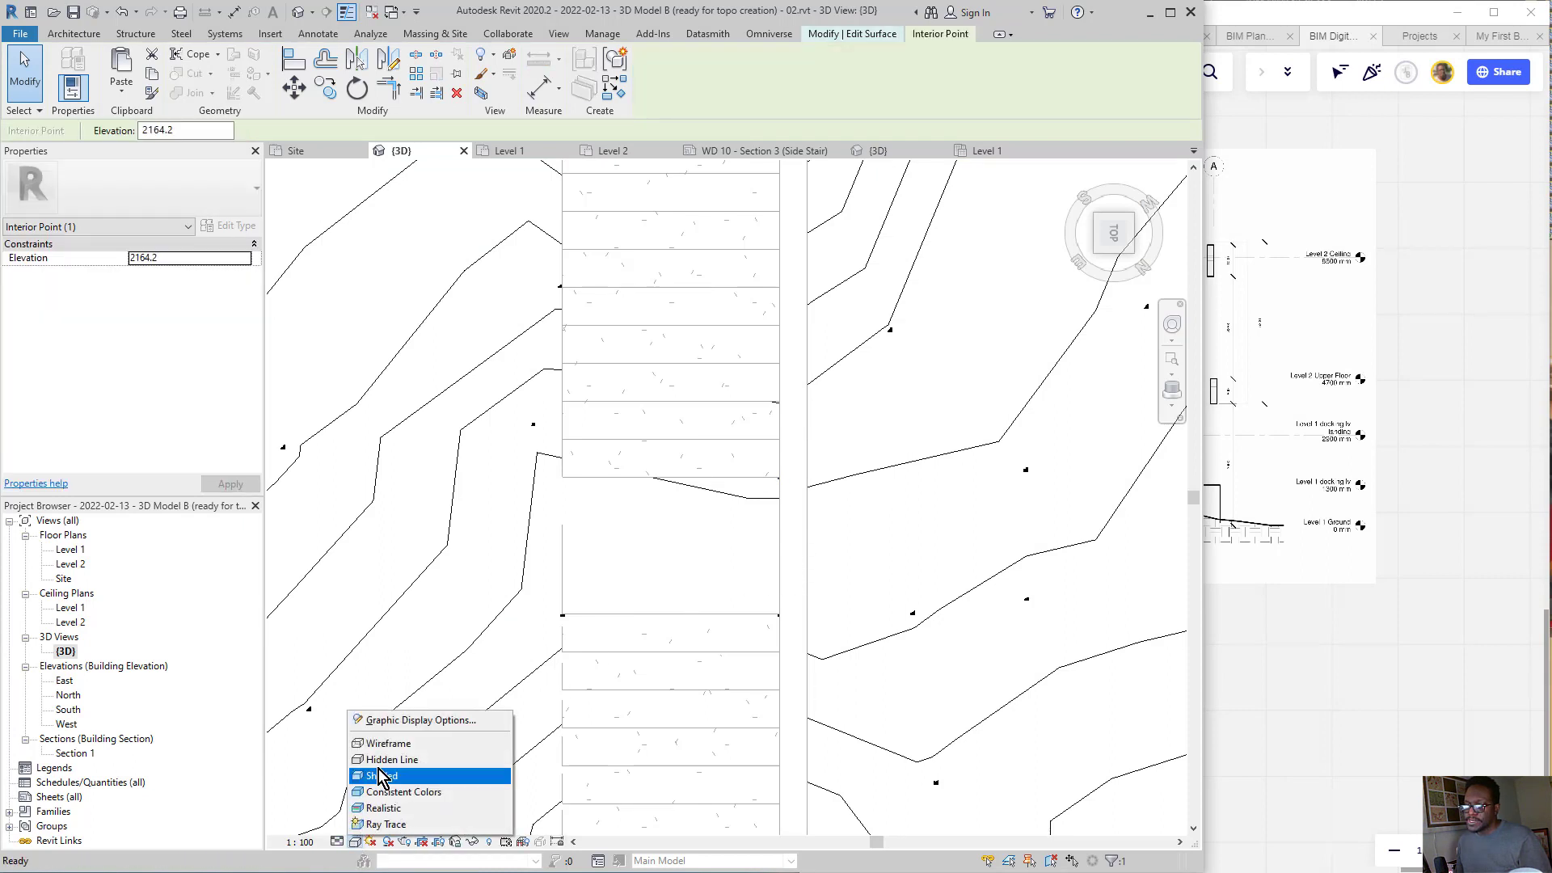
pyautogui.click(396, 743)
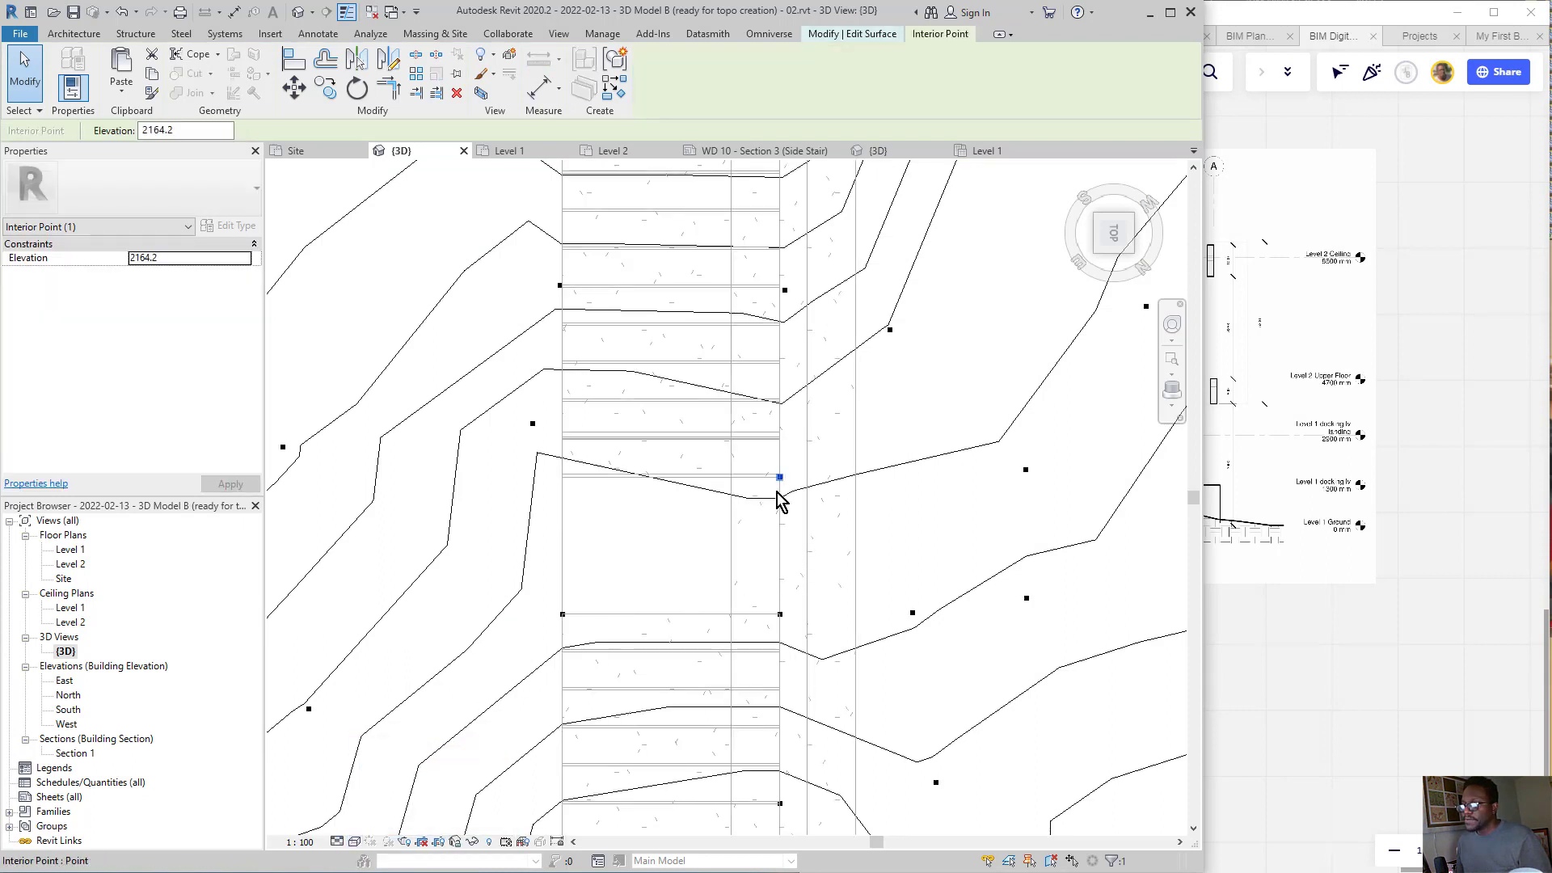
pyautogui.moveTo(780, 479); pyautogui.dragTo(794, 425)
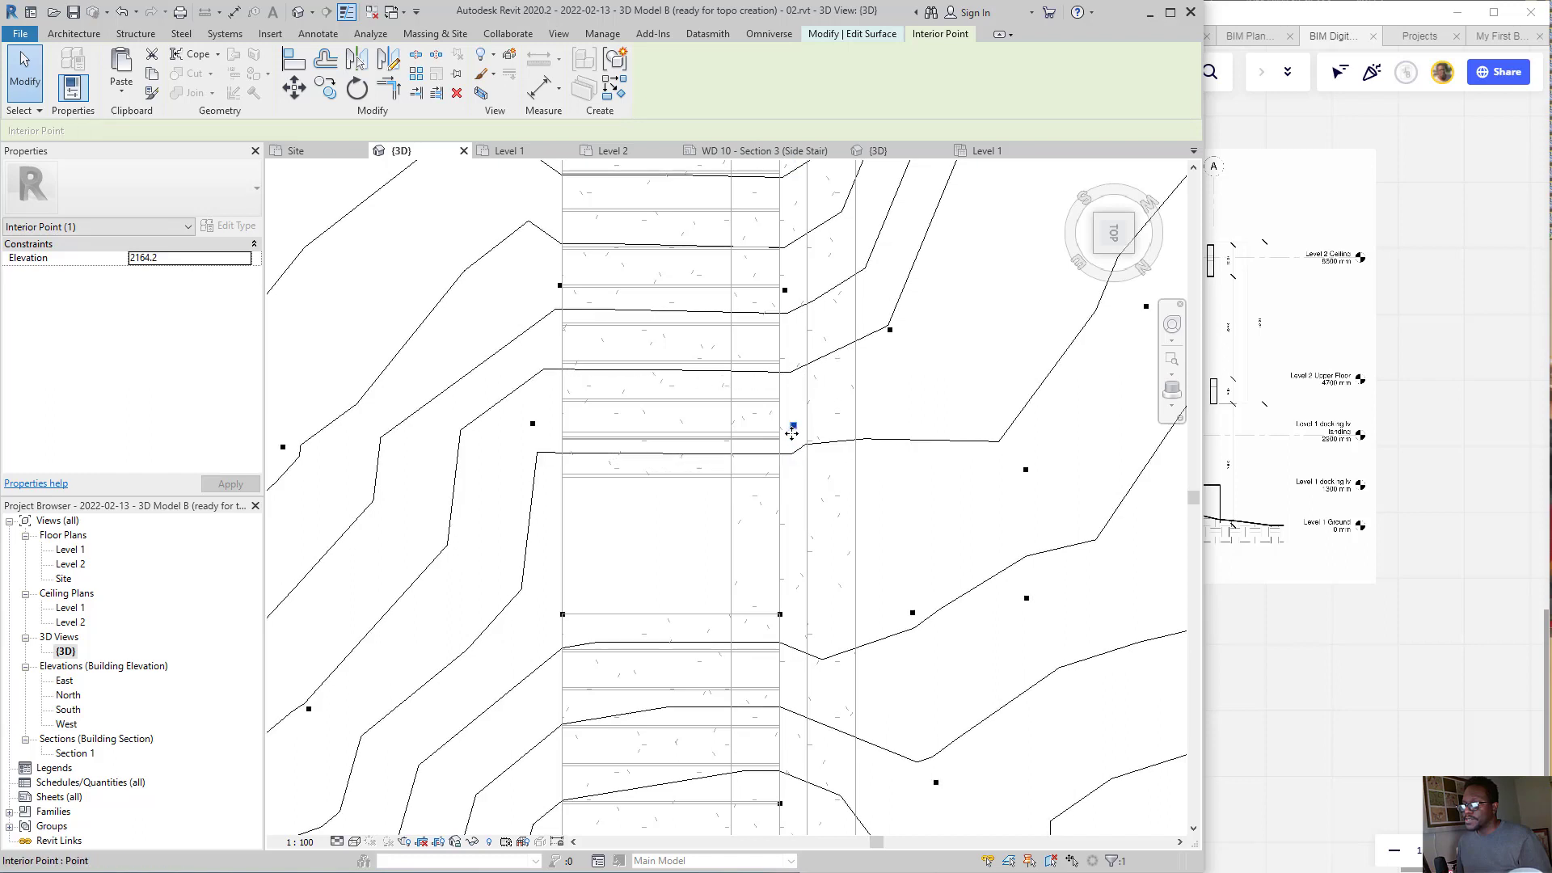
# - Set the 3D view to Shaded and move both surface points at the landing's lower edge up the flight so the ground clears the treads
pyautogui.click(356, 841)
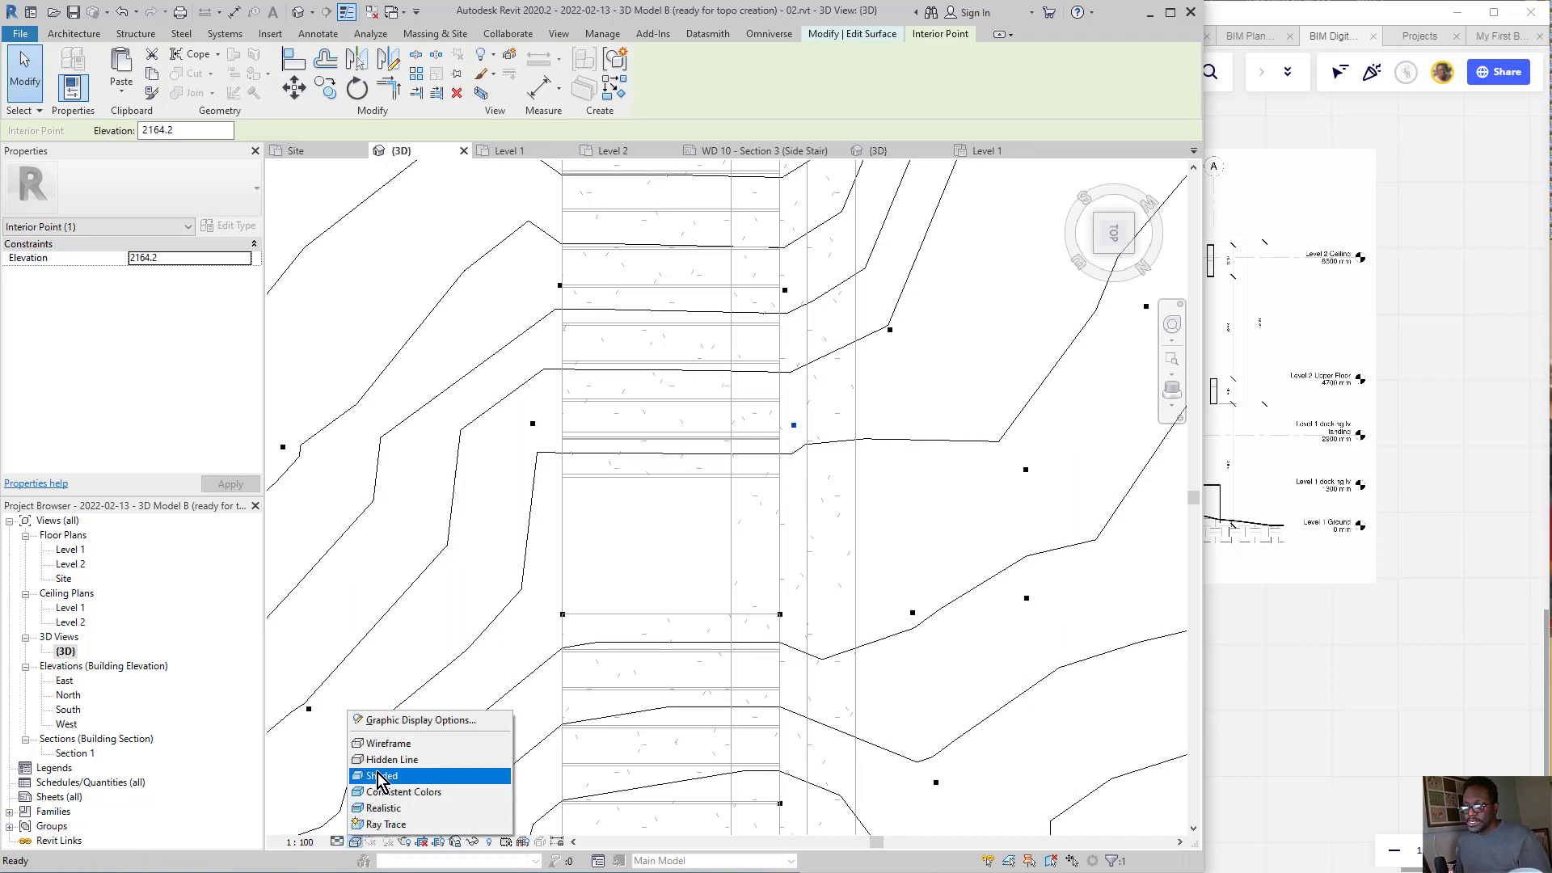
pyautogui.click(396, 776)
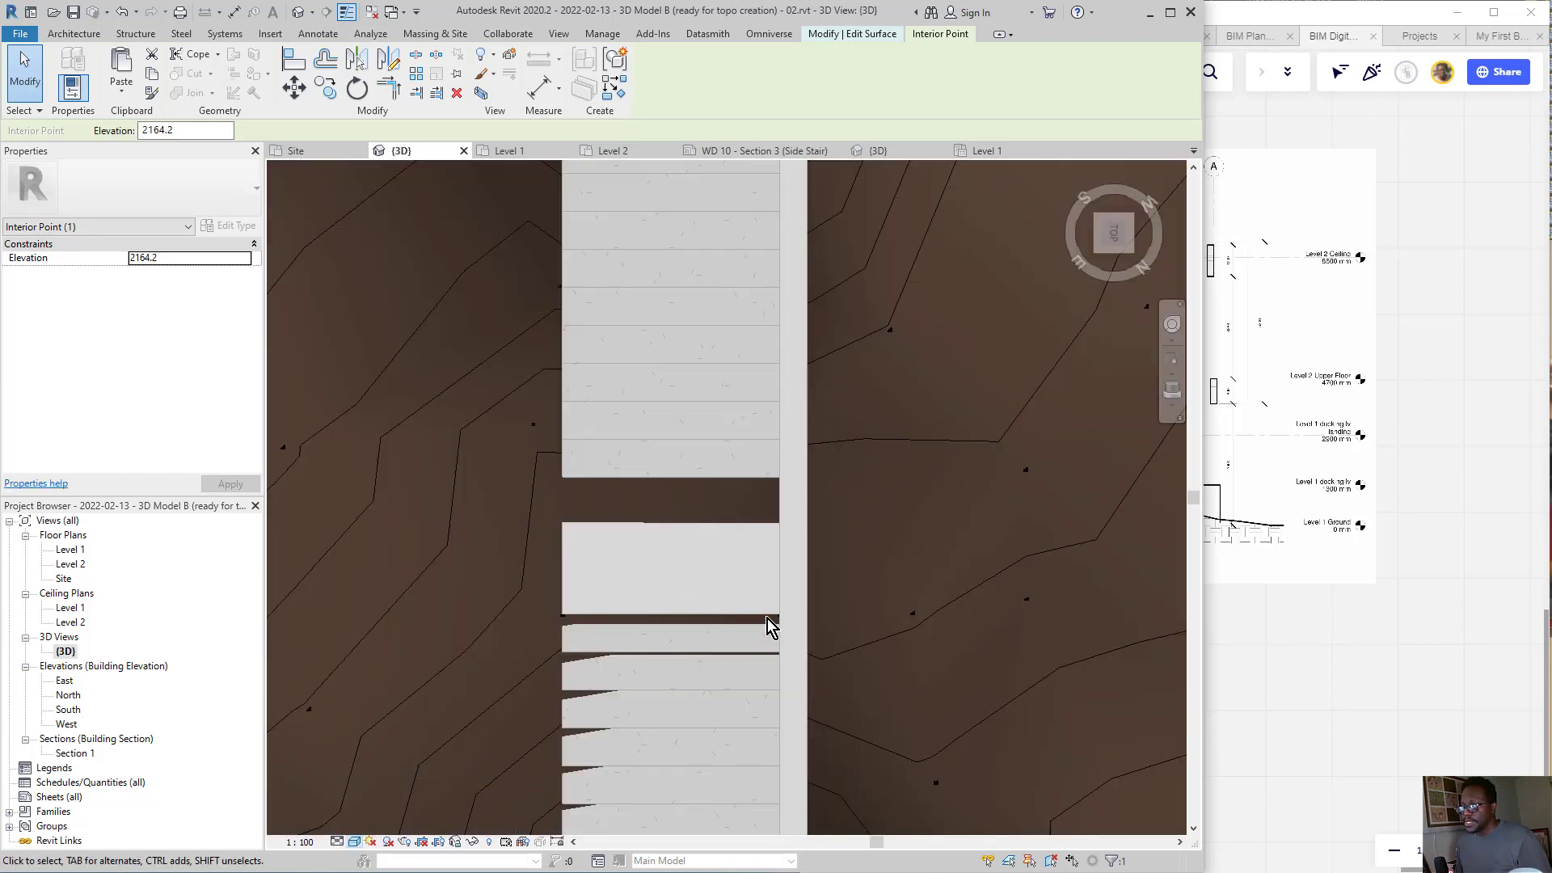
pyautogui.moveTo(778, 619); pyautogui.dragTo(791, 546)
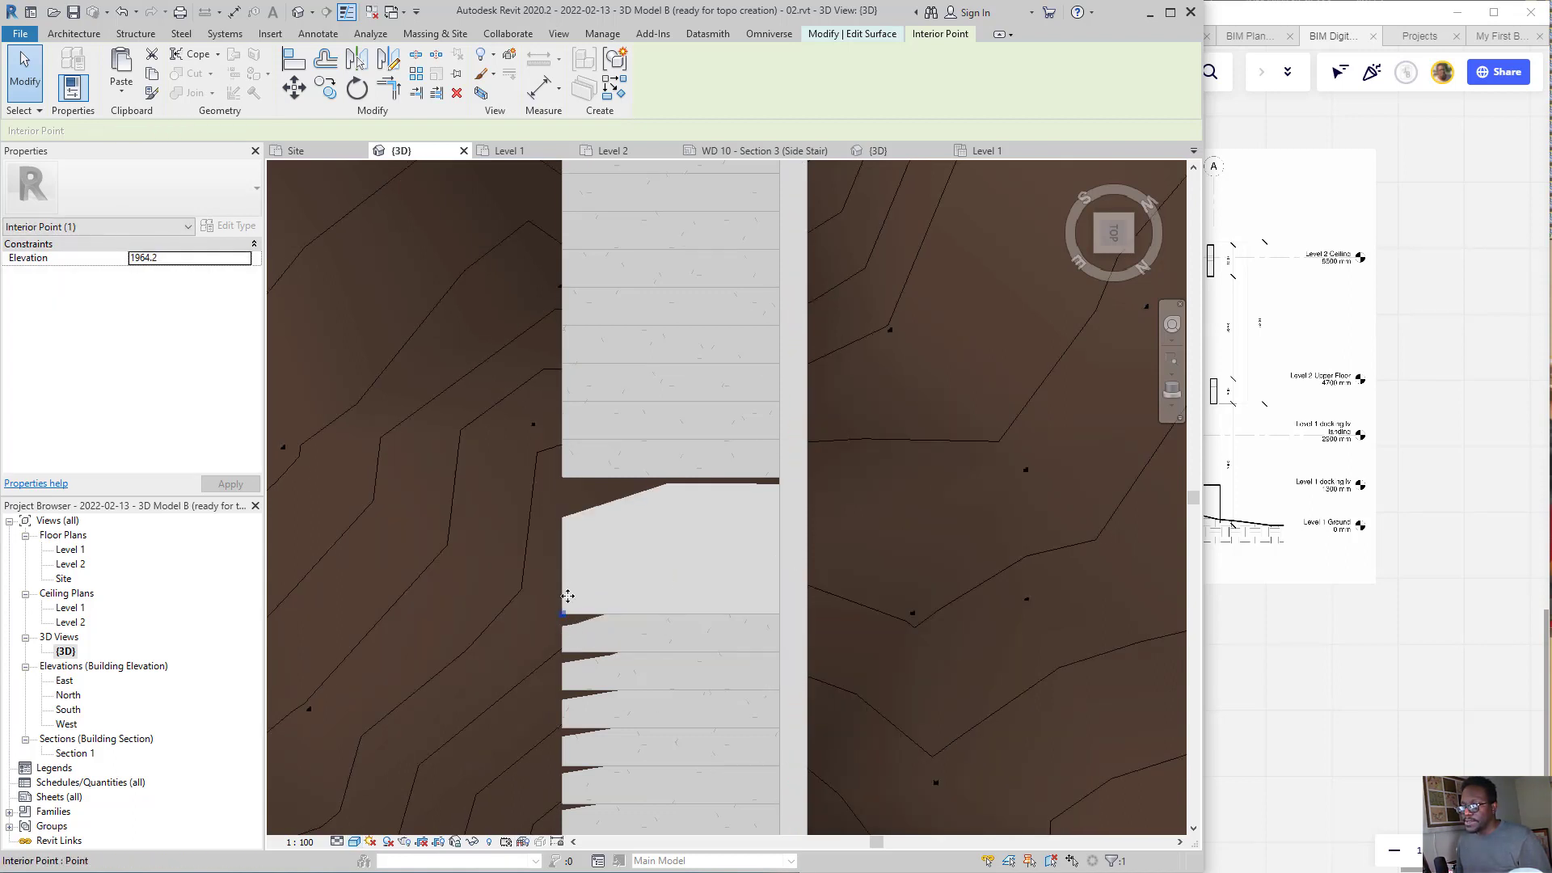
pyautogui.moveTo(568, 596); pyautogui.dragTo(614, 607)
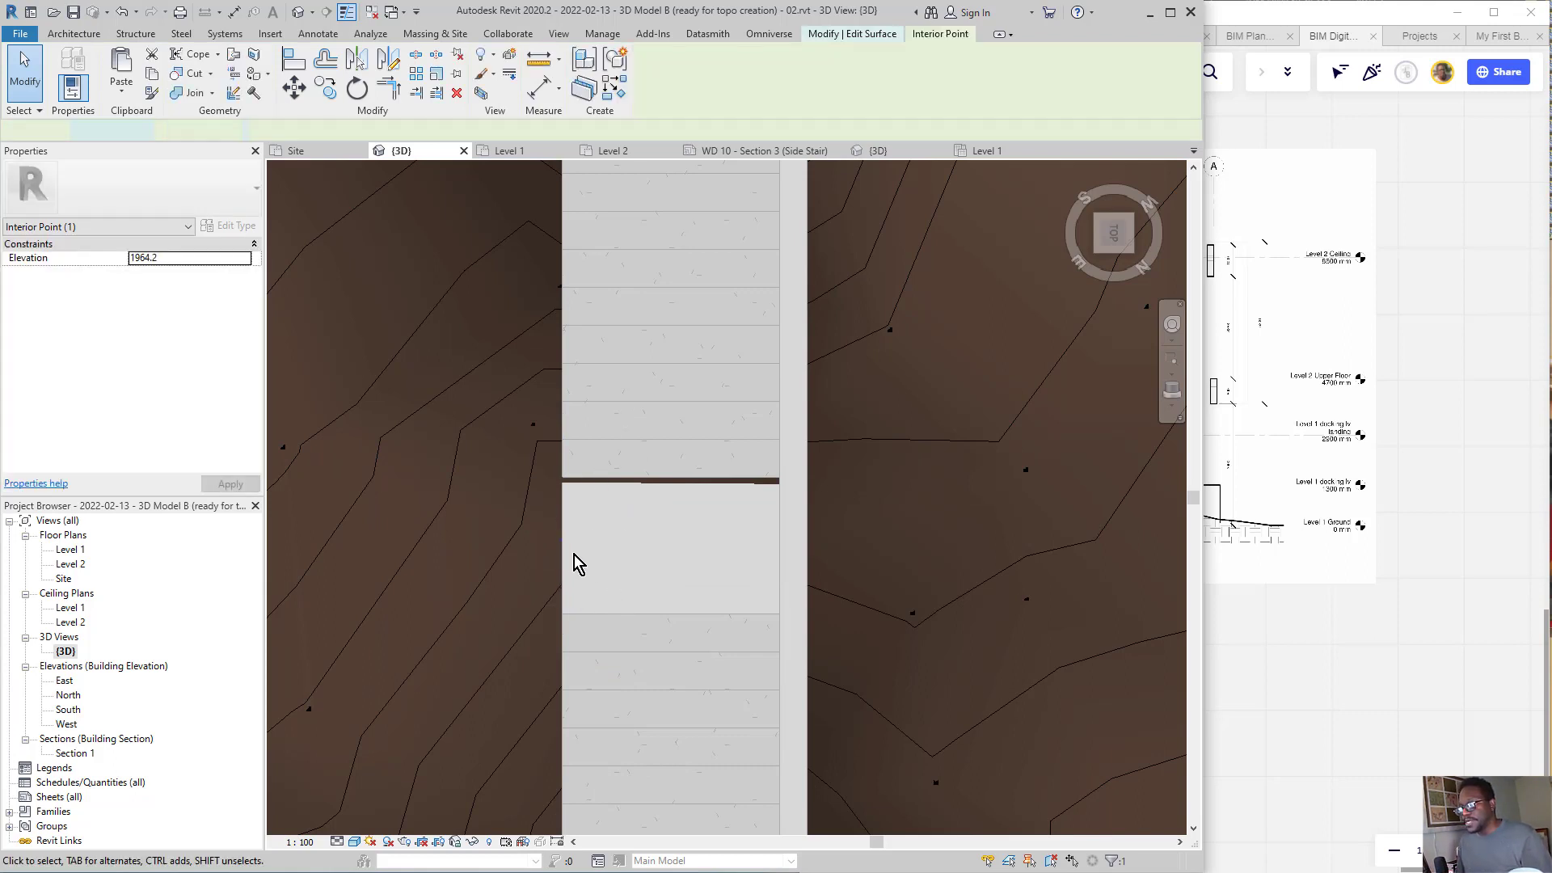
# - Adjust the interior surface point at the straight stair's landing to pull back the protruding terrain, and select the hidden point beside it
pyautogui.press('Delete')
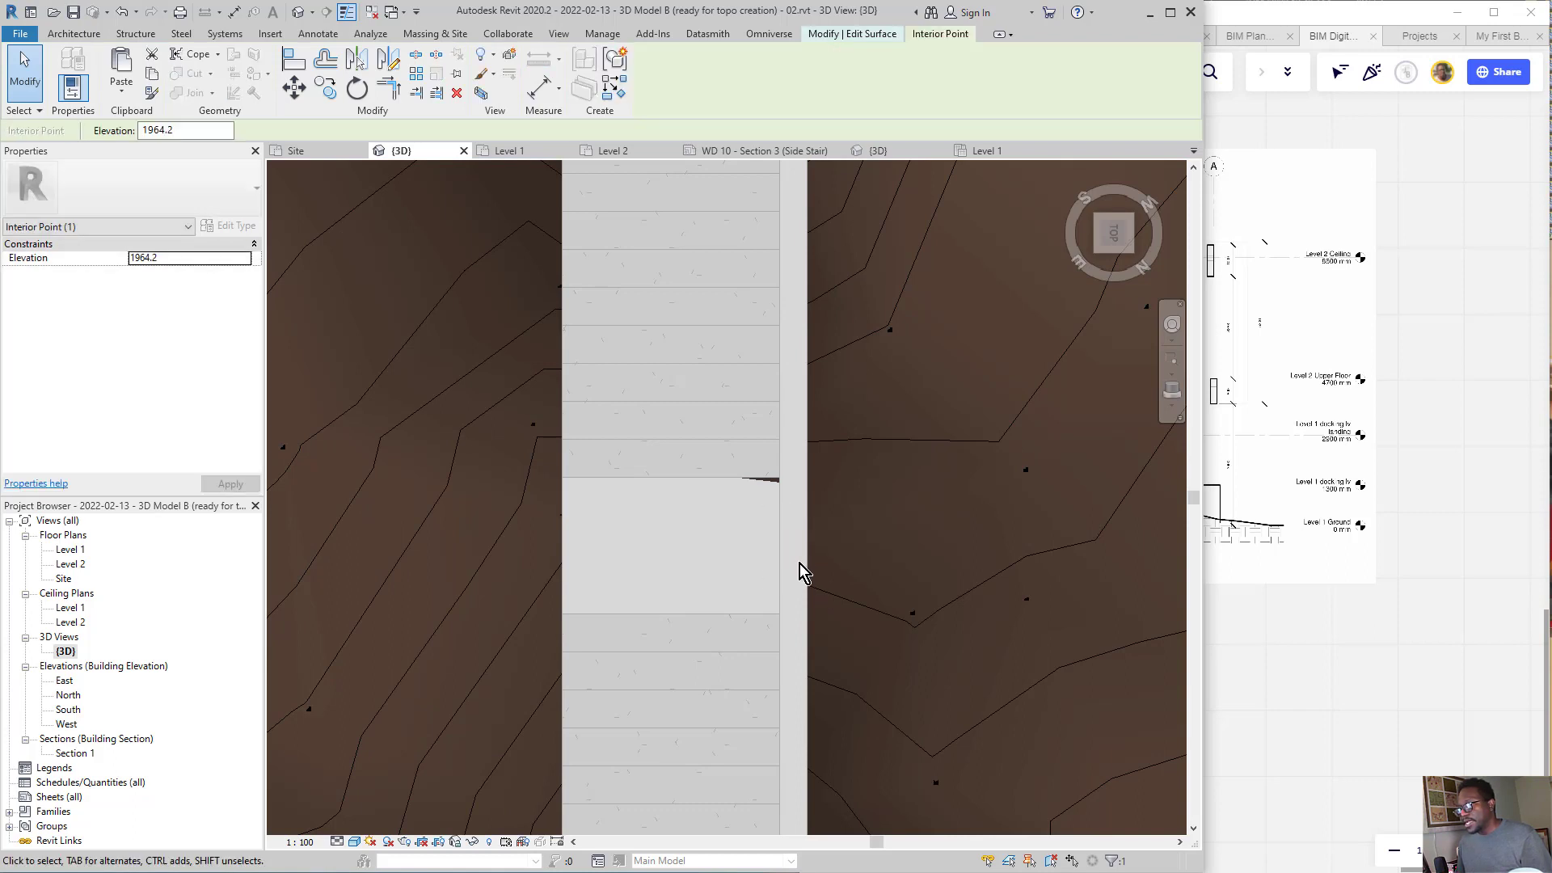
pyautogui.moveTo(751, 477); pyautogui.dragTo(862, 645)
pyautogui.press('Escape')
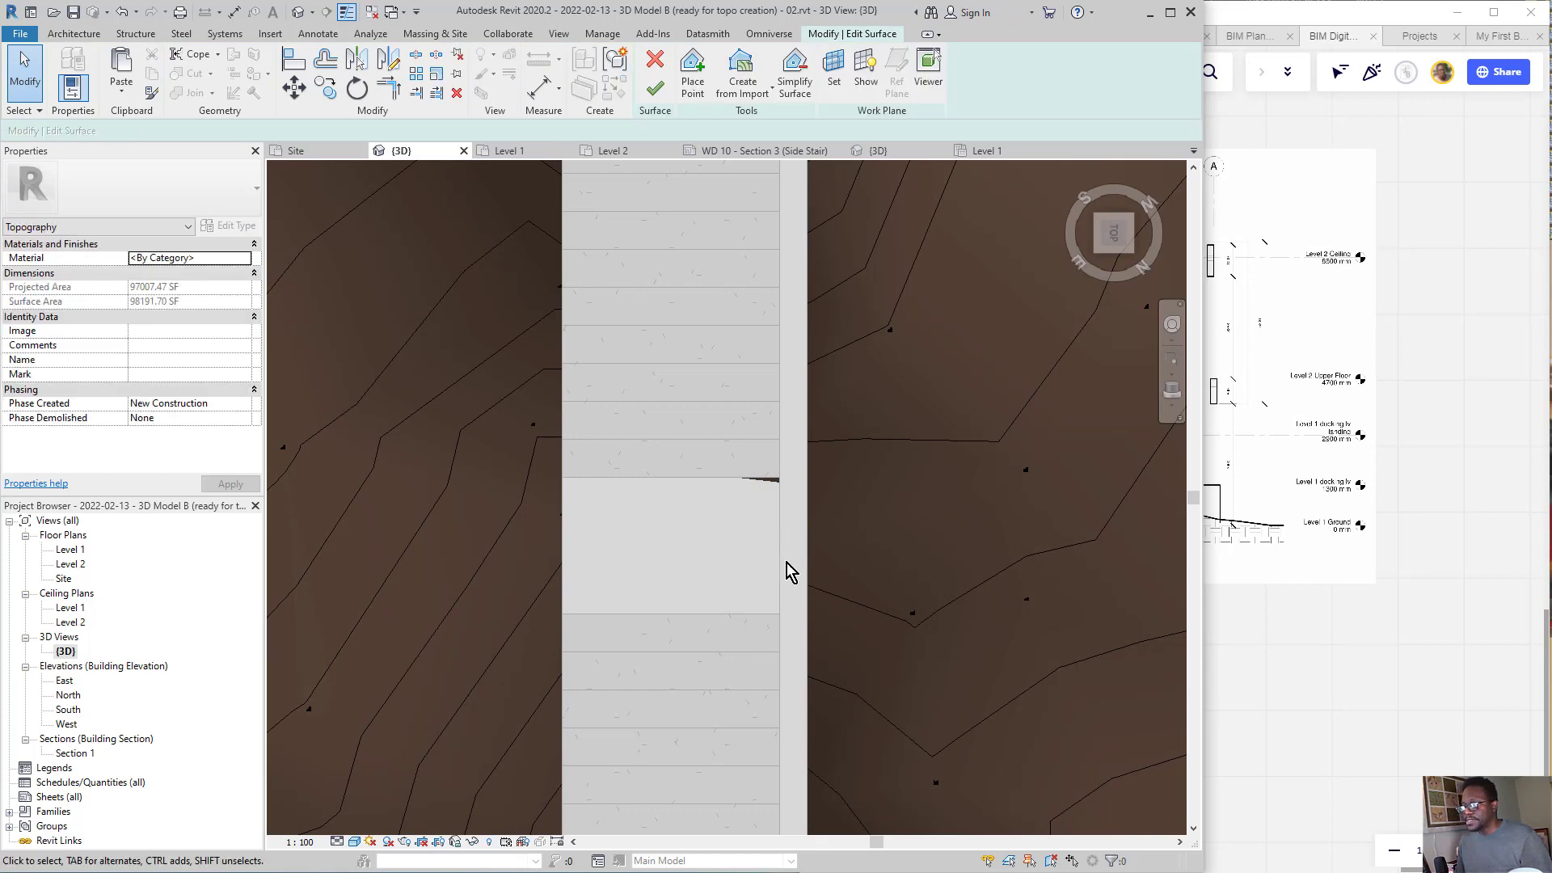
pyautogui.moveTo(732, 499); pyautogui.dragTo(832, 612)
pyautogui.scroll(-1, 766, 503)
pyautogui.moveTo(685, 750); pyautogui.dragTo(817, 564, button='middle')
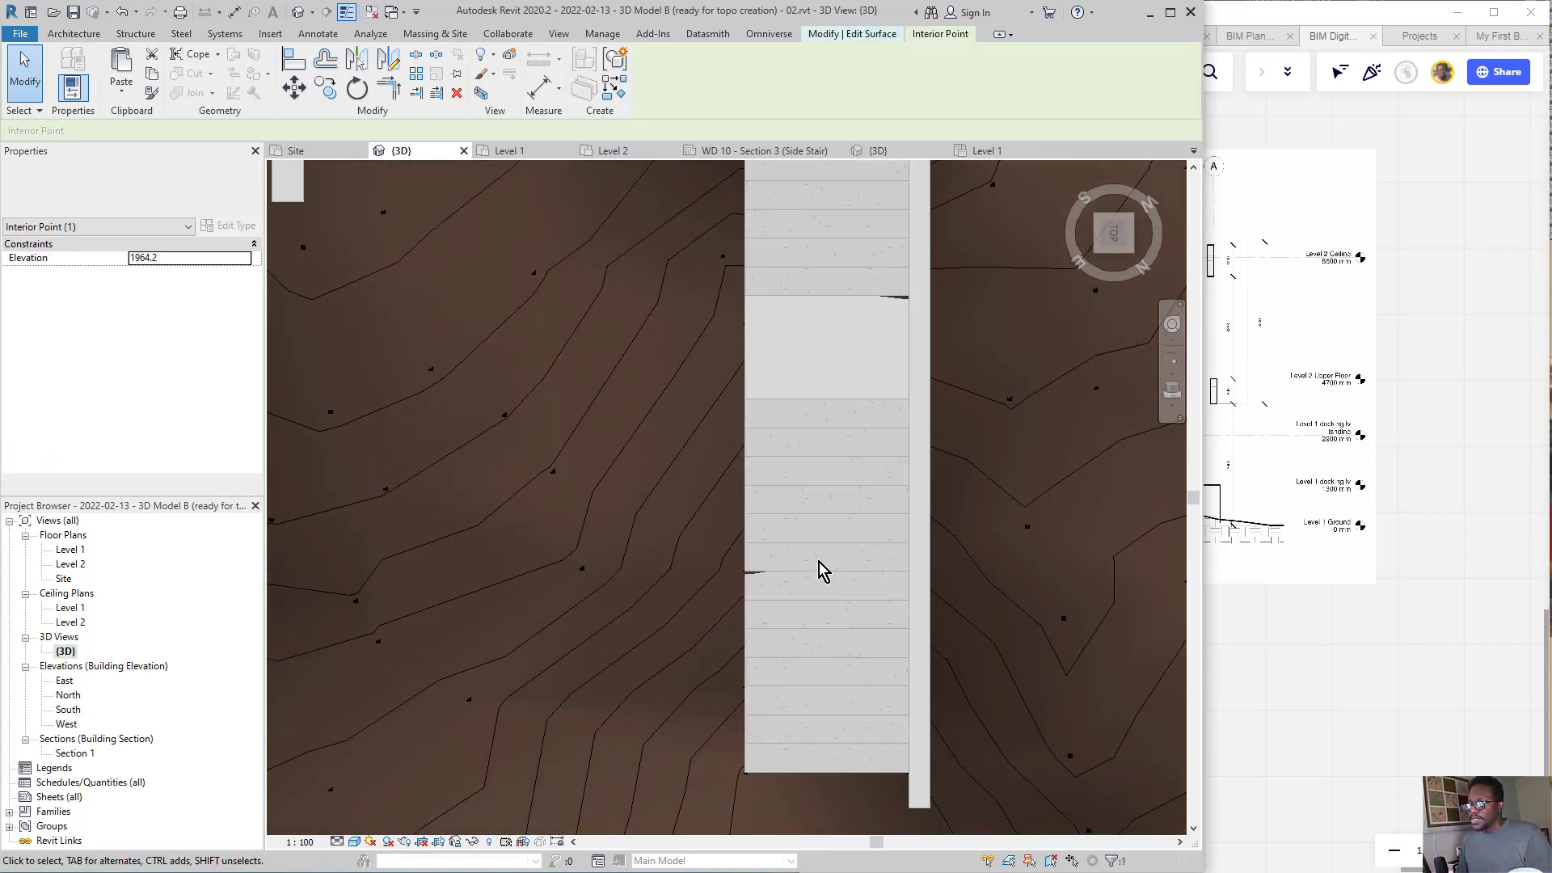
# - Move the interior surface point at the edge of the straight stair's lower flight outward, clear of the treads
pyautogui.scroll(1, 709, 556)
pyautogui.moveTo(708, 493); pyautogui.dragTo(915, 692)
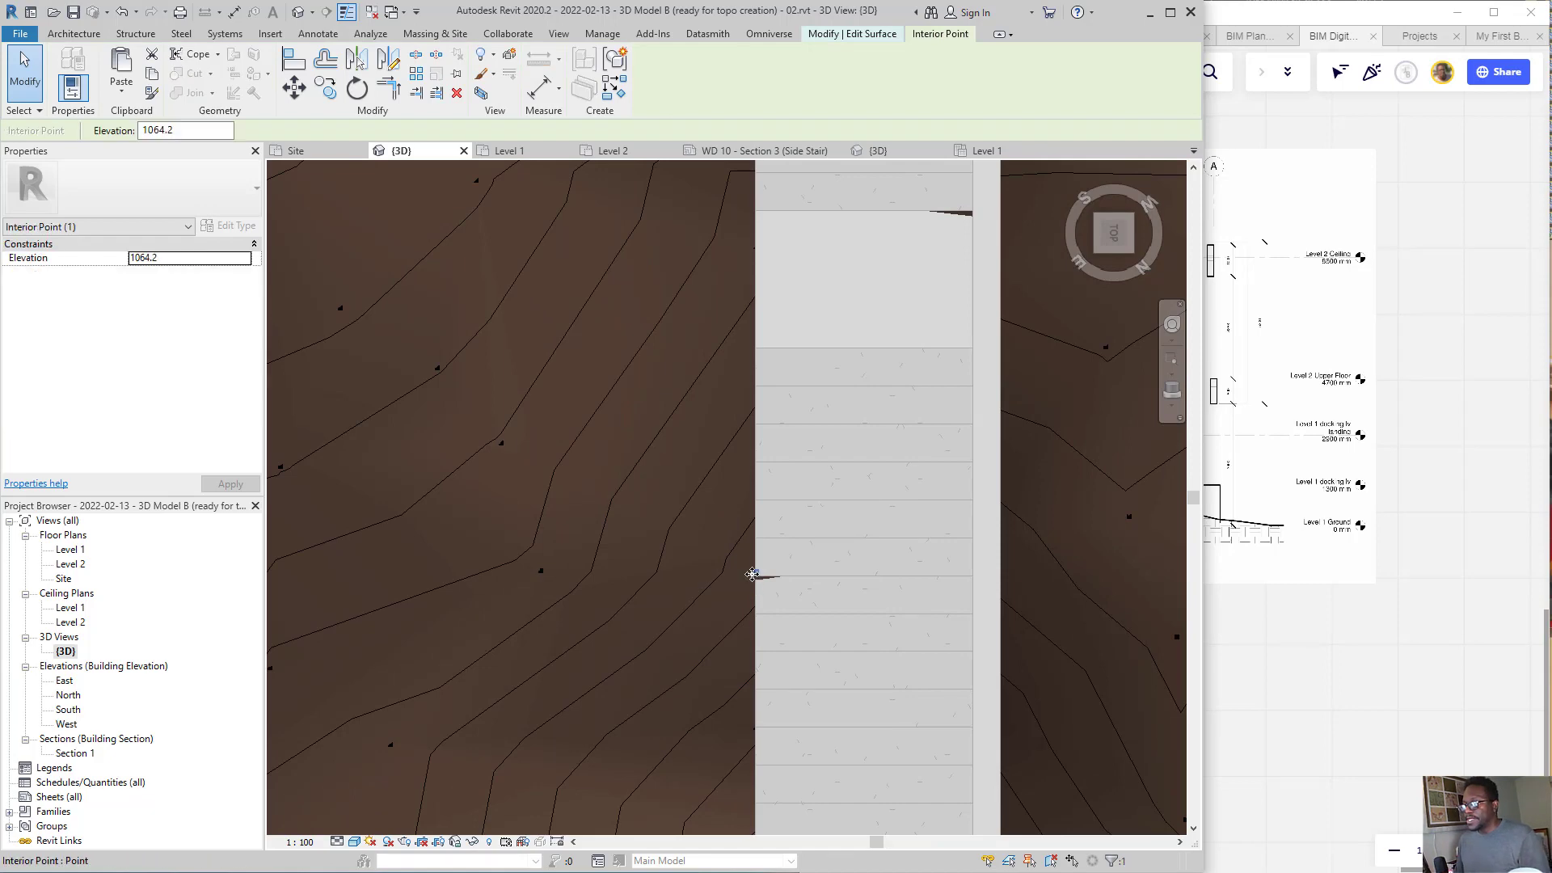
pyautogui.moveTo(752, 571); pyautogui.dragTo(745, 550)
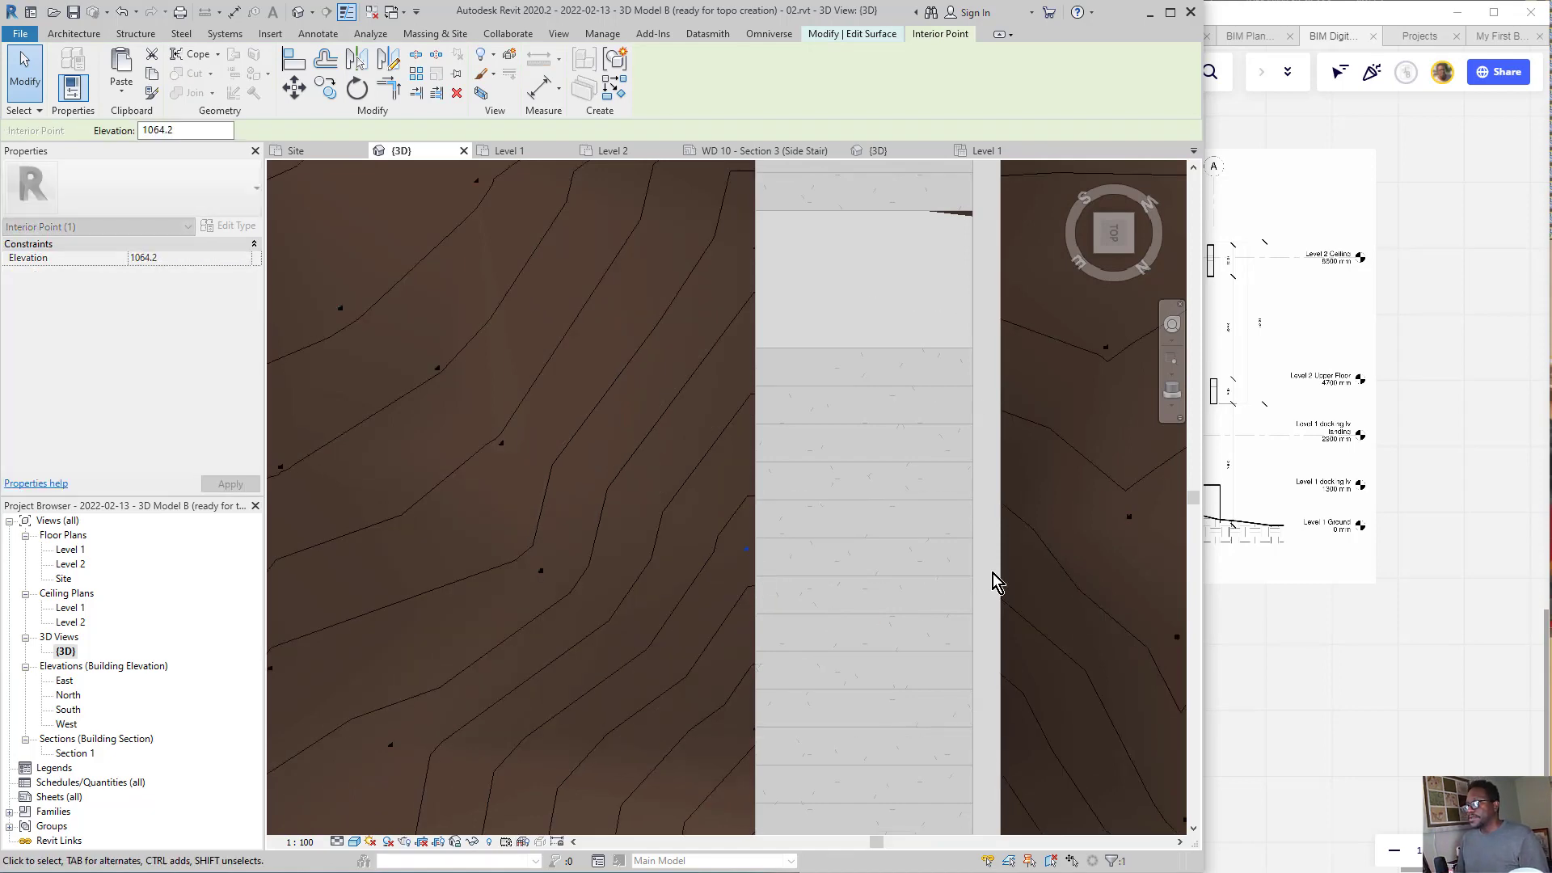
# - Display the 3D view in Wireframe around the terrain sliver at the straight stair's landing
pyautogui.scroll(-2, 1051, 623)
pyautogui.moveTo(937, 340); pyautogui.dragTo(835, 847, button='middle')
pyautogui.moveTo(608, 452); pyautogui.dragTo(574, 182, button='middle')
pyautogui.scroll(3, 935, 668)
pyautogui.moveTo(686, 571); pyautogui.dragTo(520, 489, button='middle')
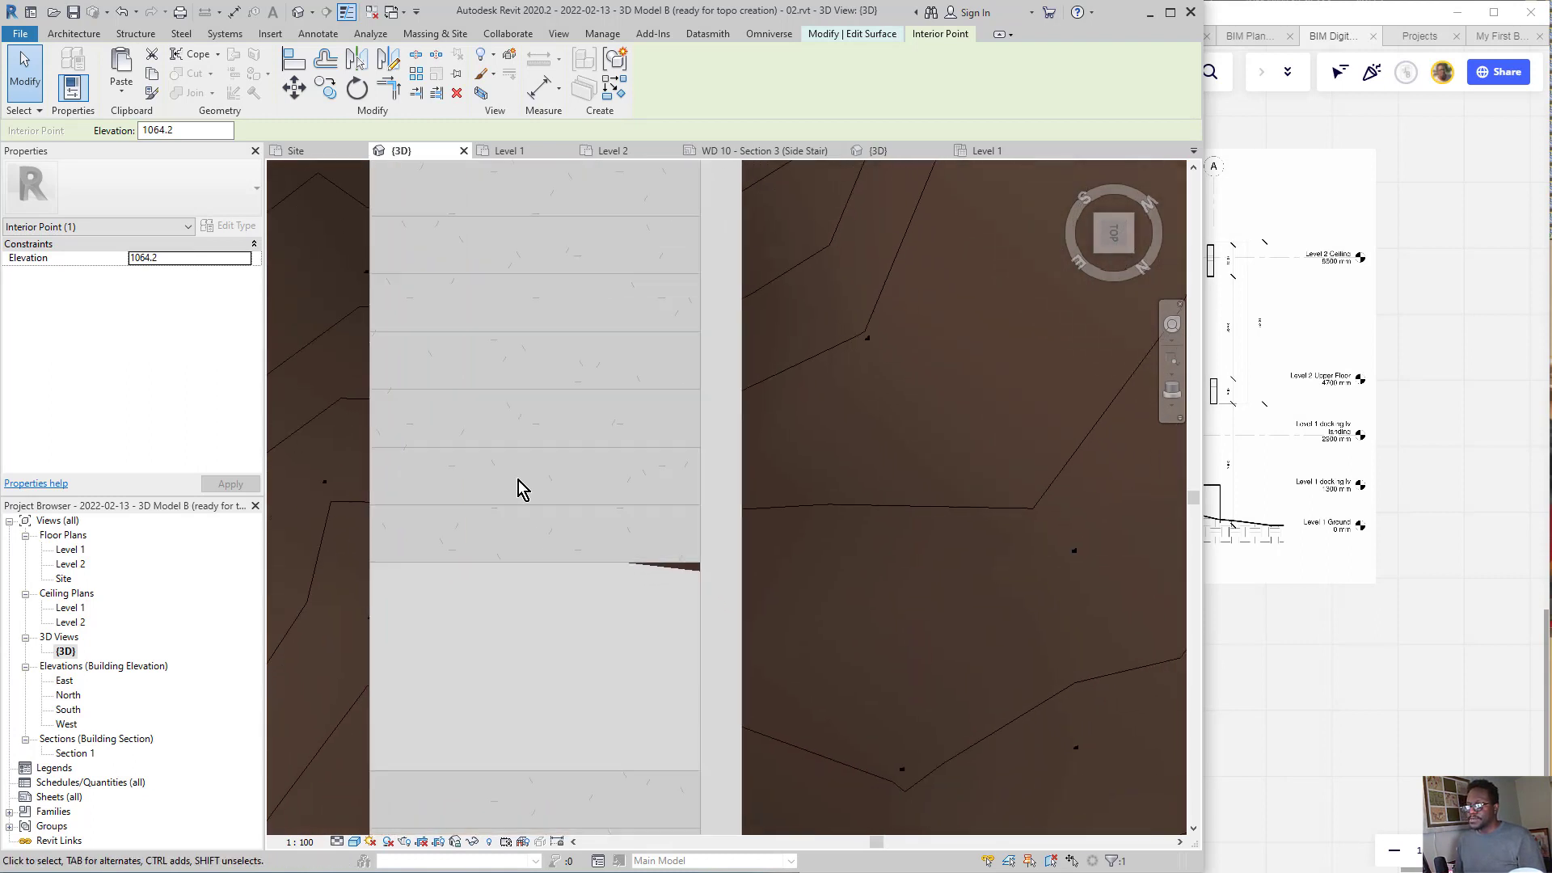
pyautogui.scroll(2, 707, 716)
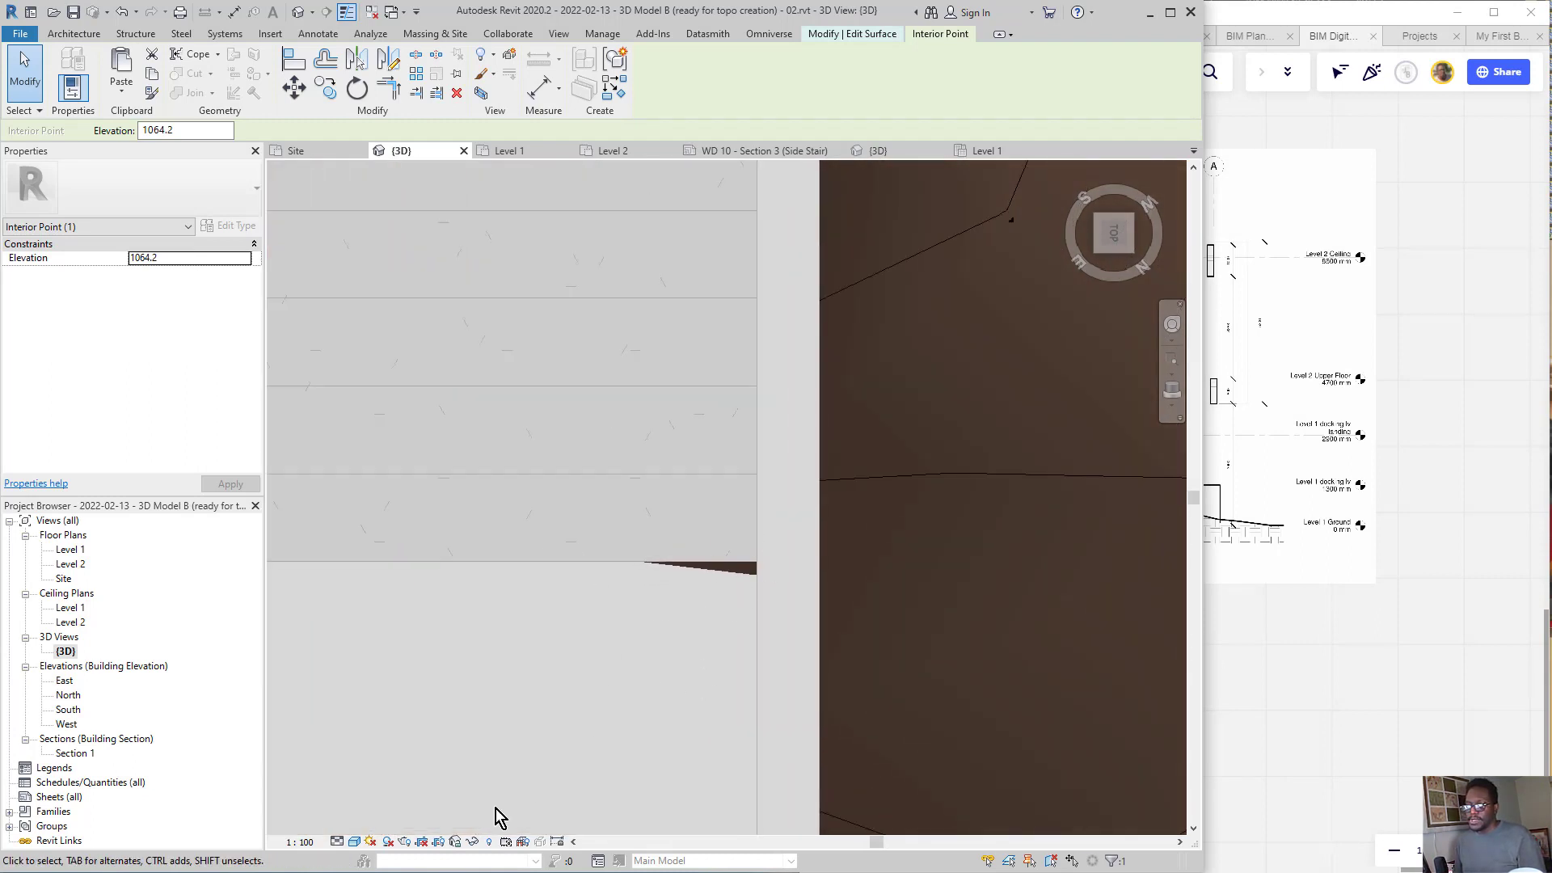
pyautogui.click(353, 842)
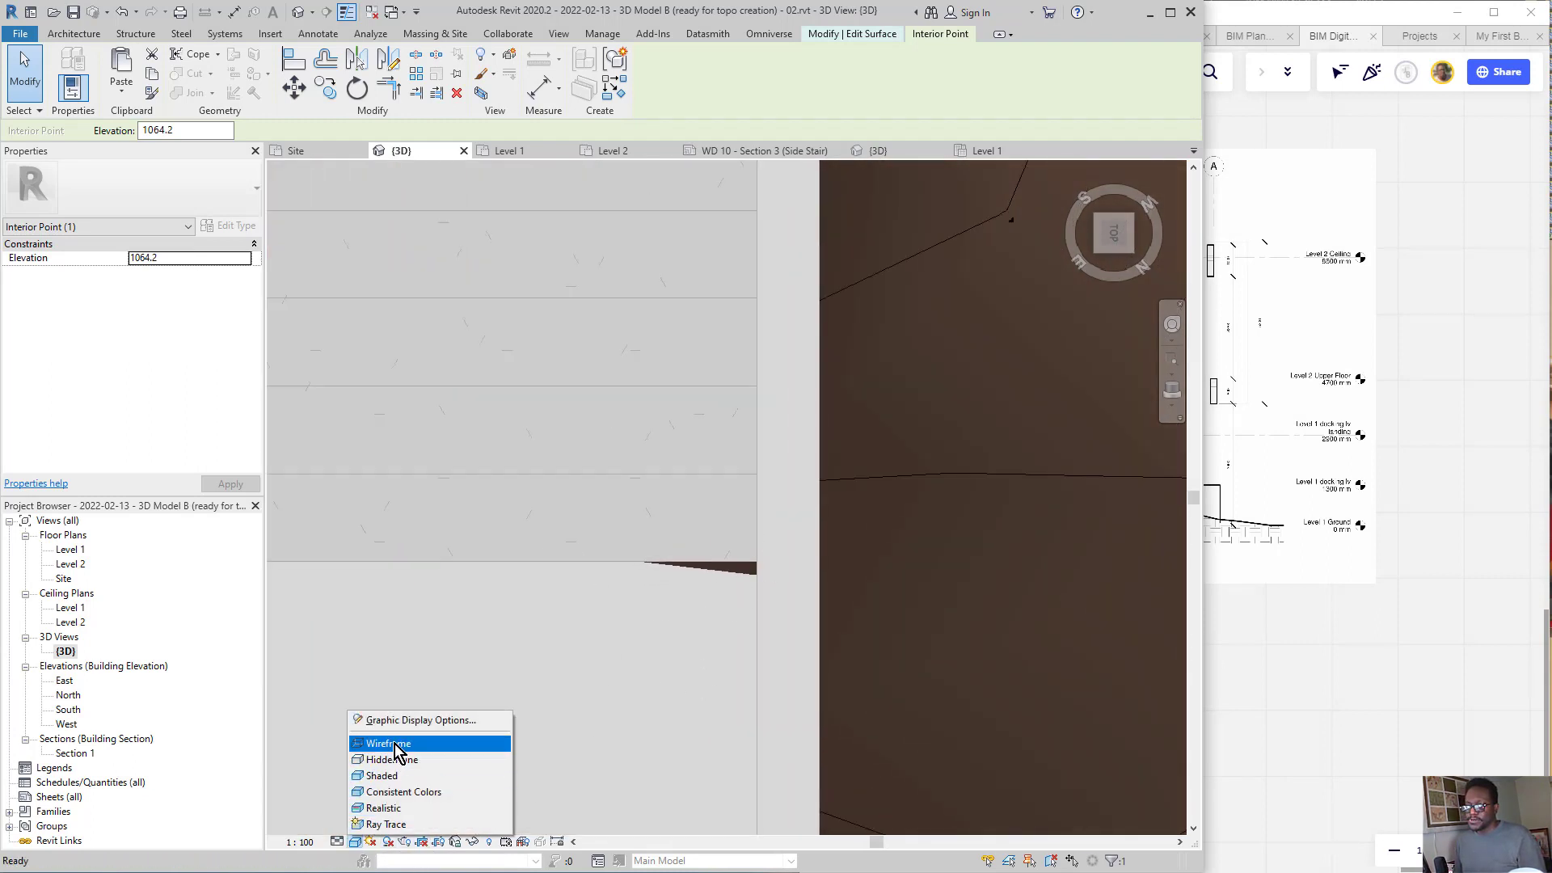
pyautogui.click(397, 738)
# - Move the two interior points beside the landing outward along the side wall, and return the view to the Shaded style
pyautogui.moveTo(788, 443); pyautogui.dragTo(819, 374)
pyautogui.click(788, 706)
pyautogui.moveTo(788, 707); pyautogui.dragTo(805, 600)
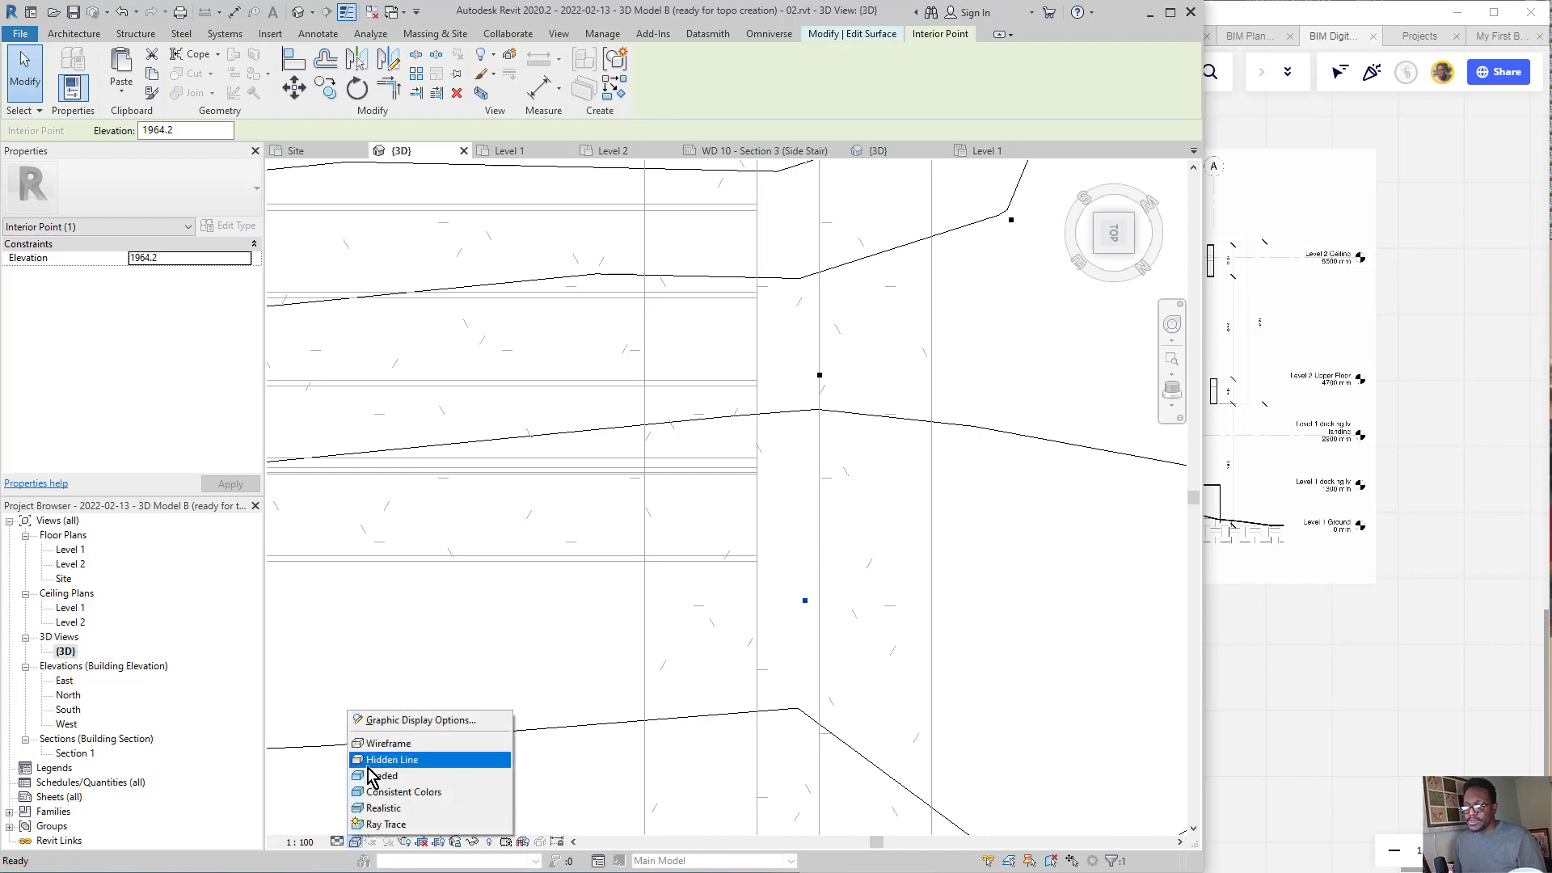
pyautogui.click(380, 775)
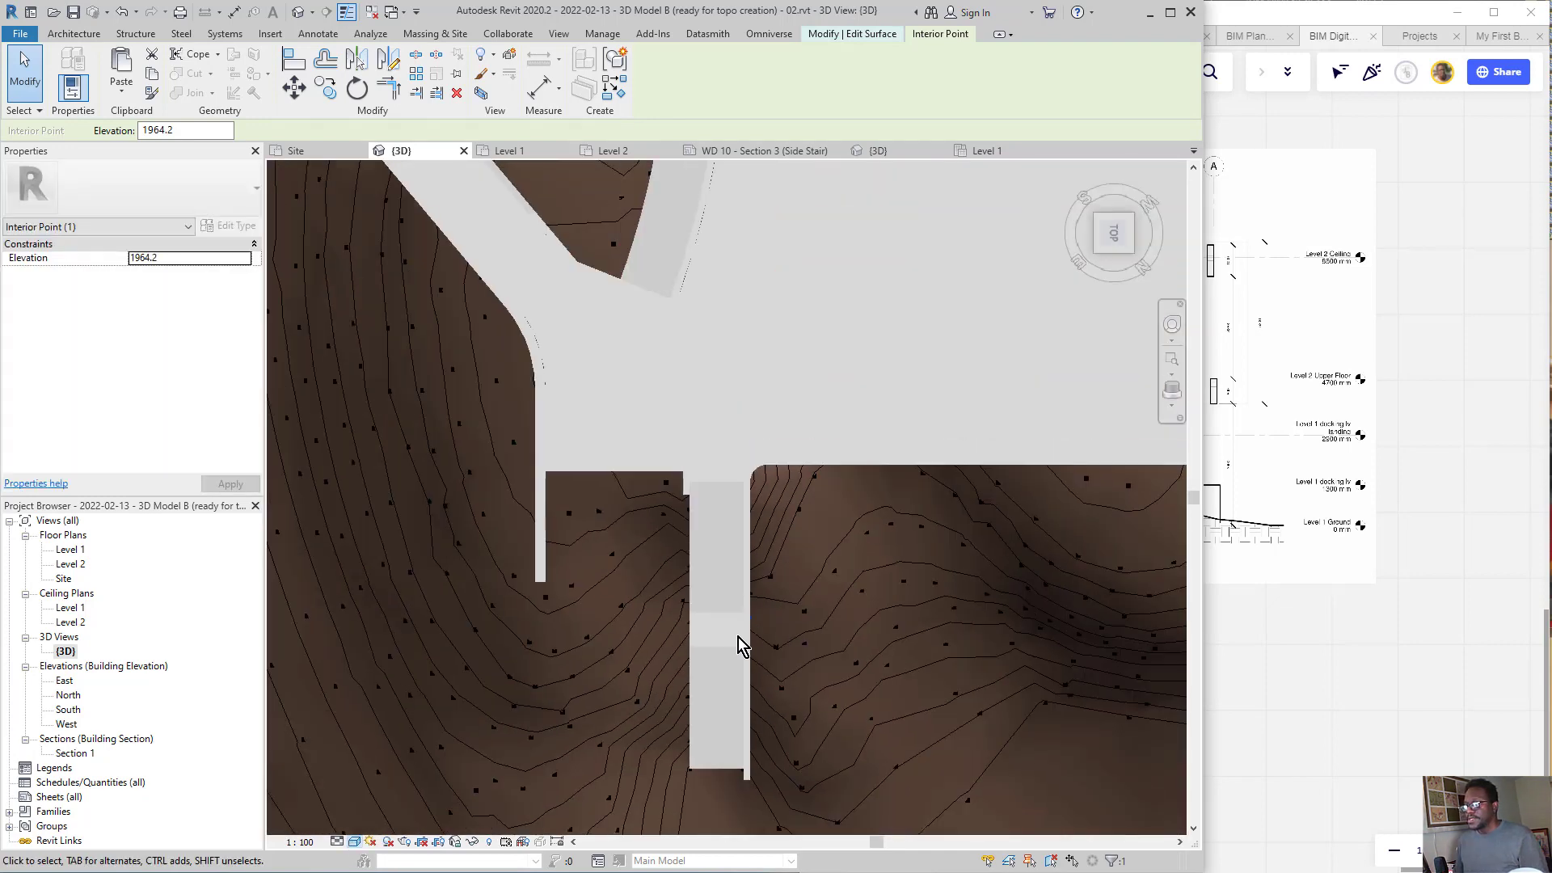
# - In the top view, move the interior point overlapping the curved stair's treads back to the stair's inner edge
pyautogui.scroll(6, 735, 489)
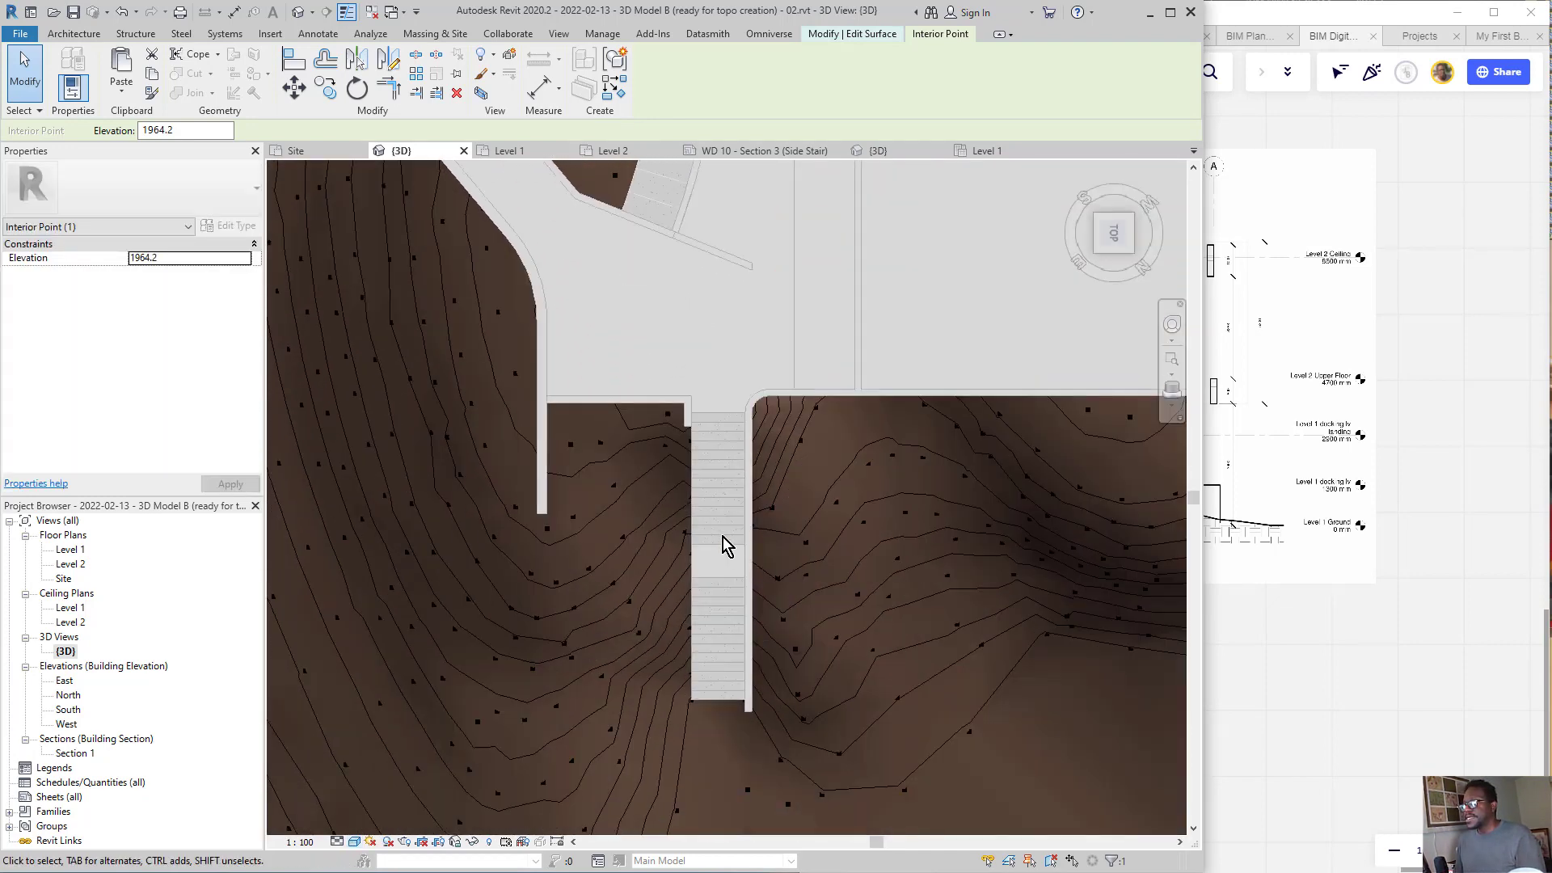
pyautogui.keyDown('shift'); pyautogui.moveTo(734, 587); pyautogui.dragTo(652, 627, button='middle'); pyautogui.keyUp('shift')
pyautogui.scroll(8, 648, 634)
pyautogui.scroll(-4, 645, 629)
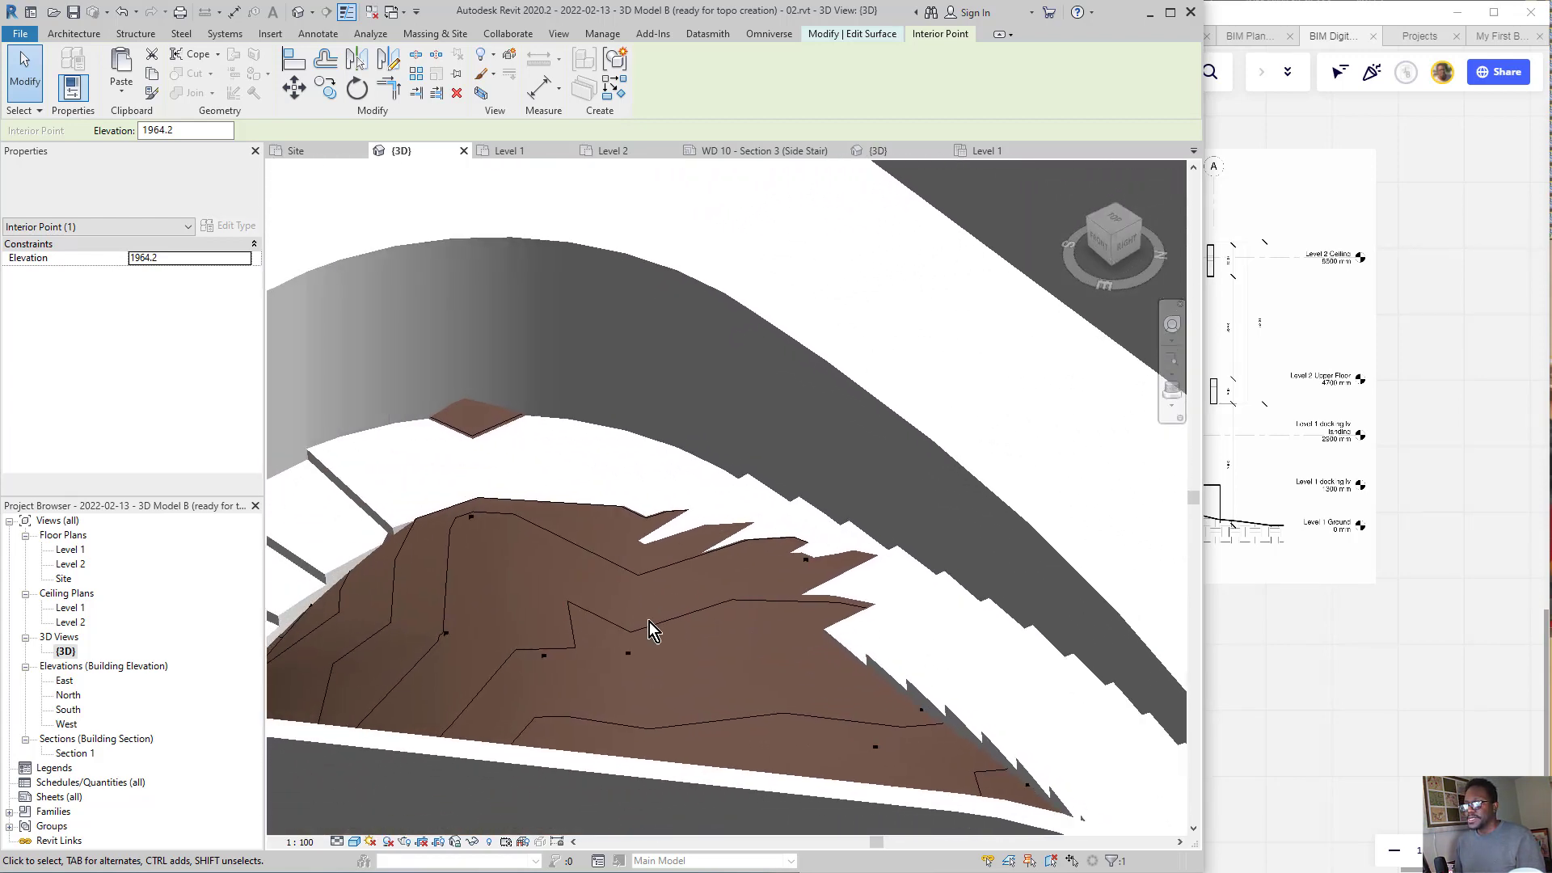
pyautogui.click(1129, 231)
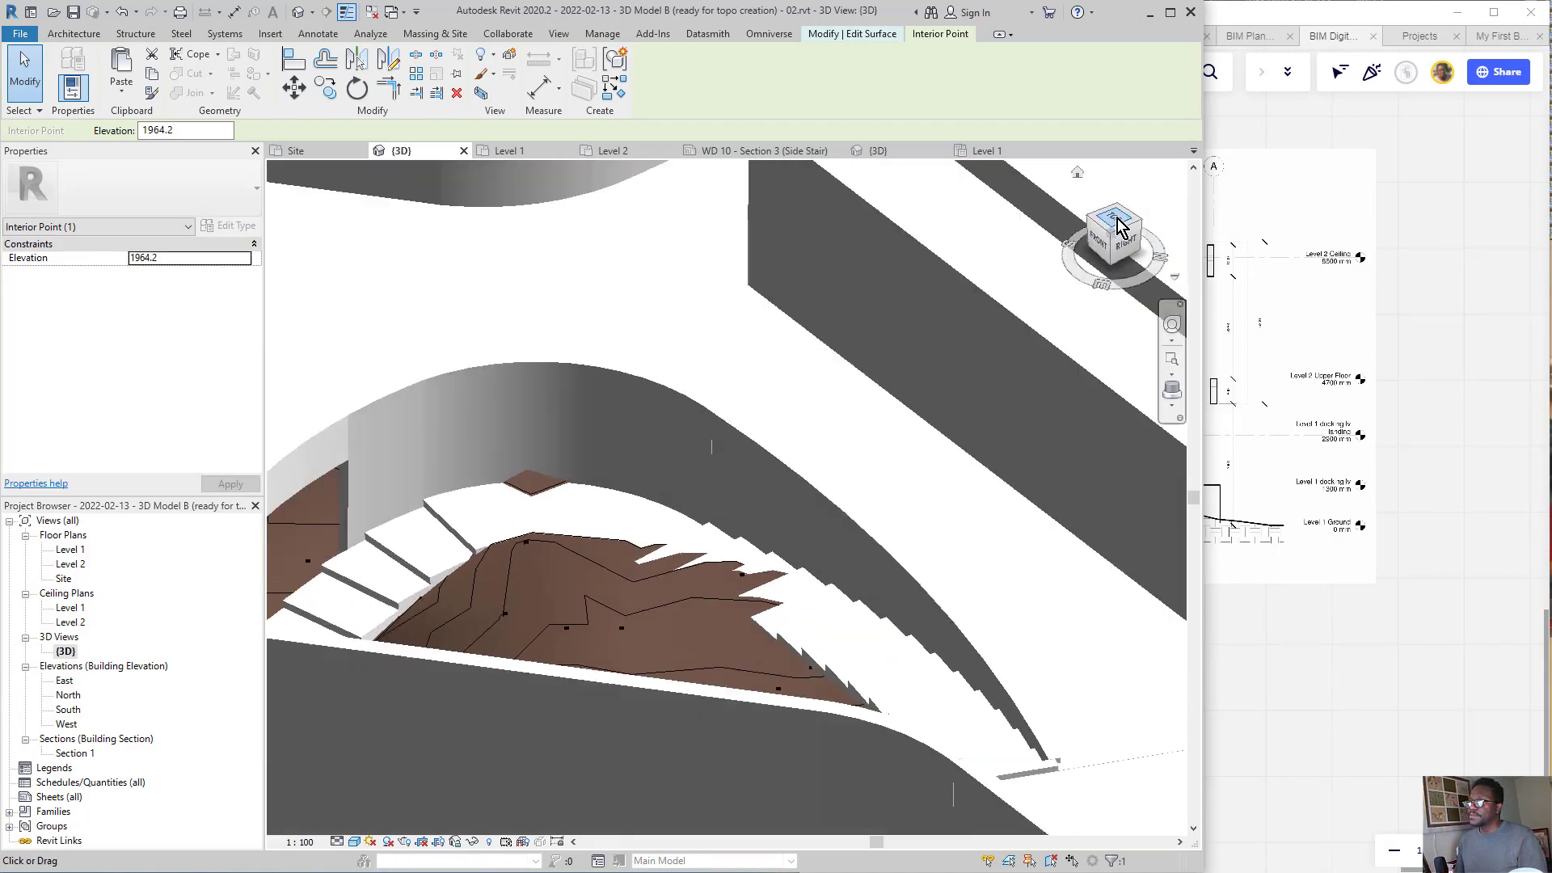
pyautogui.scroll(8, 744, 400)
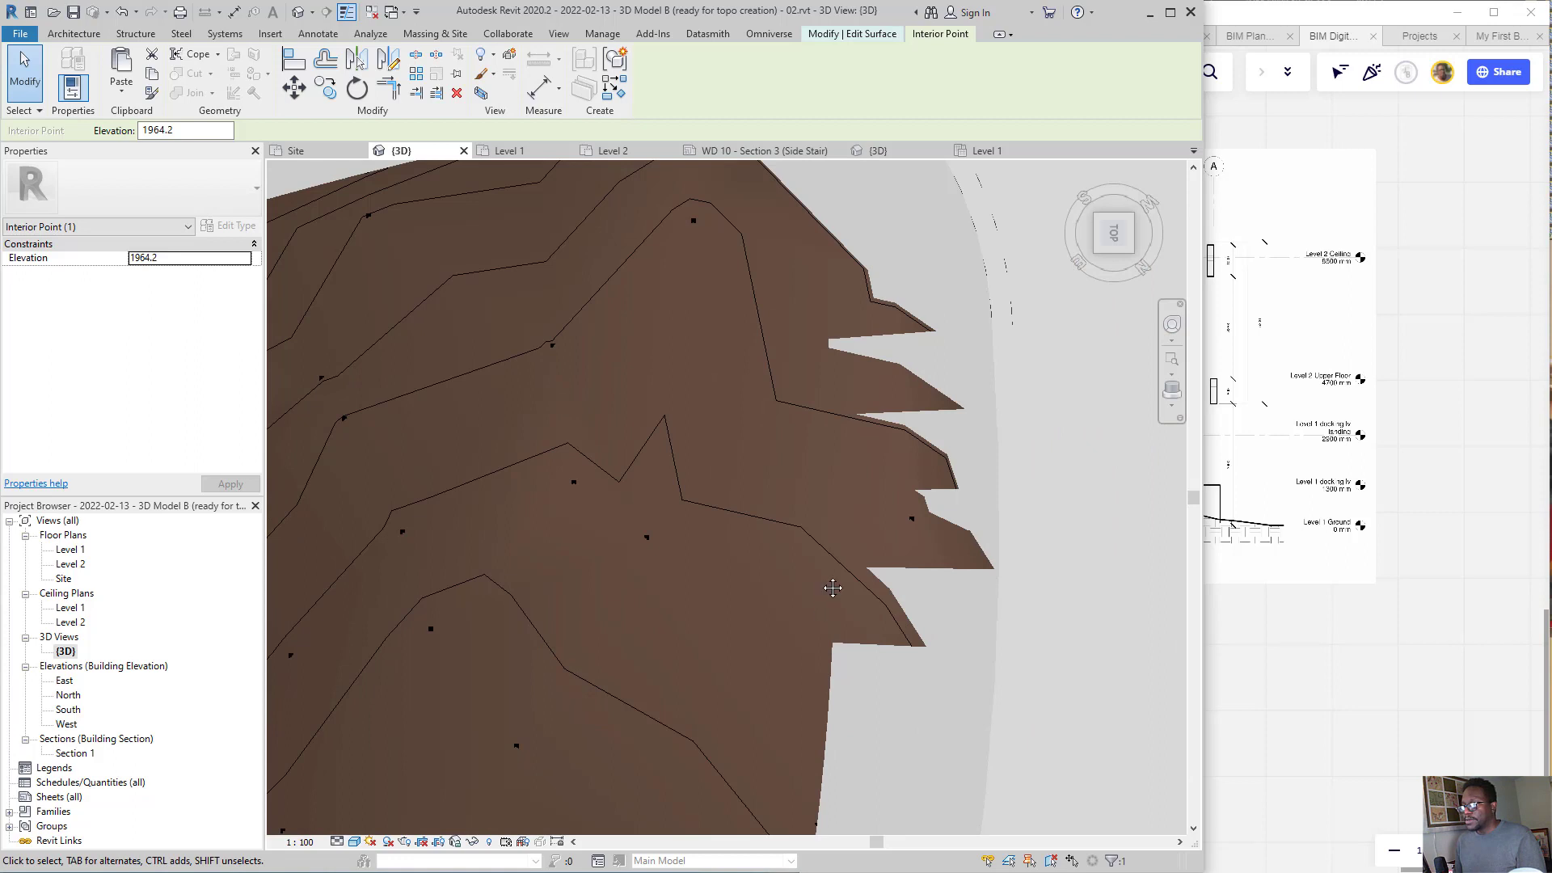
pyautogui.moveTo(832, 588); pyautogui.dragTo(791, 434, button='middle')
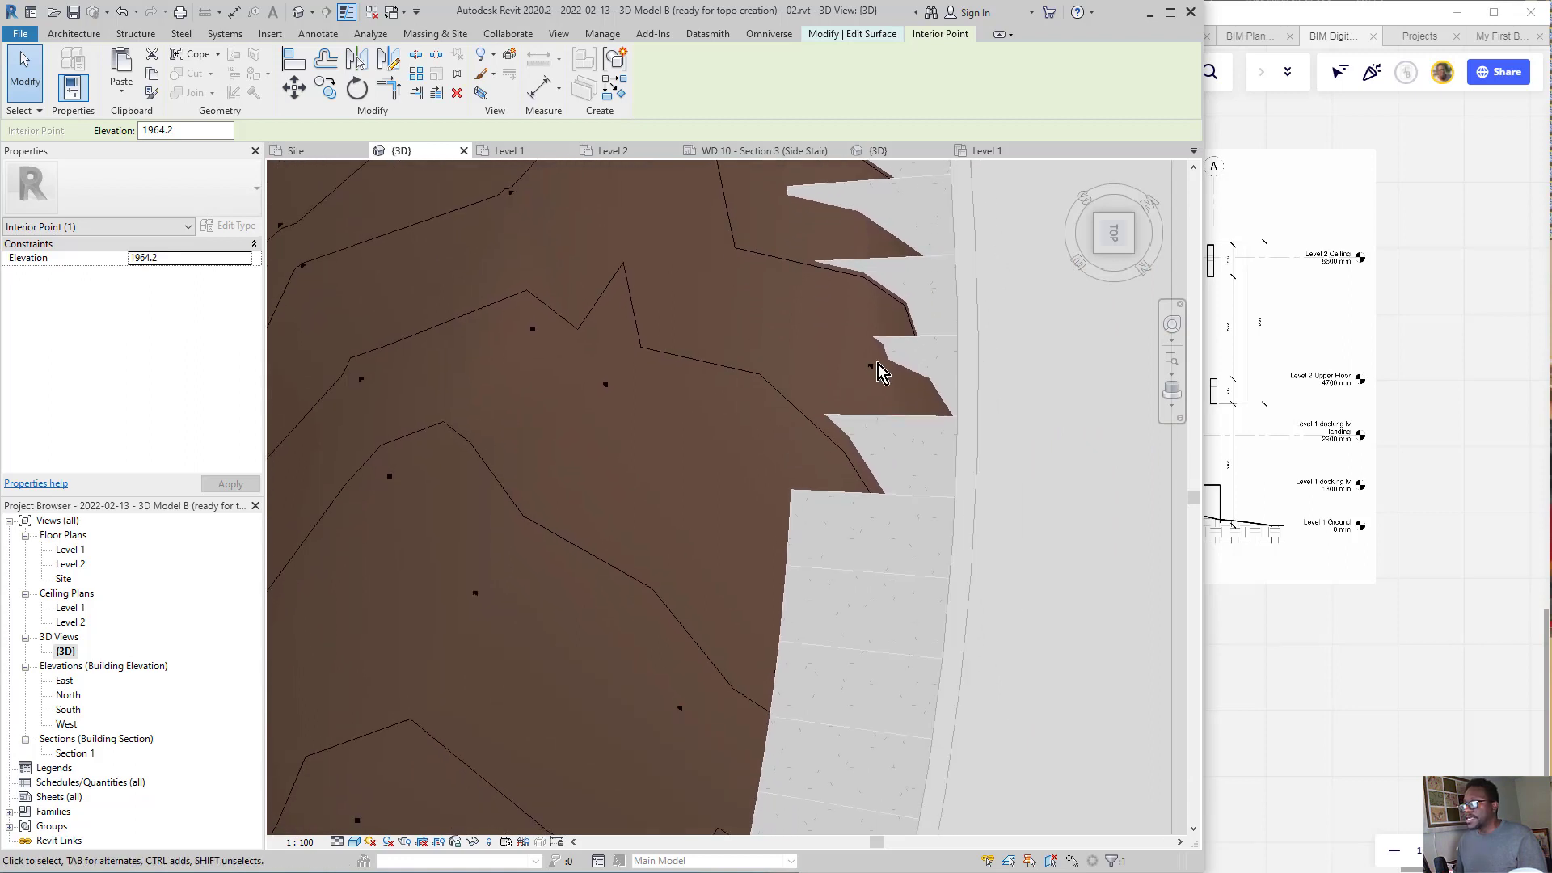
pyautogui.moveTo(875, 367); pyautogui.dragTo(786, 456)
# - Switch the view to Wireframe and move two interior points from beneath the curved stair to its inner edge
pyautogui.moveTo(806, 318); pyautogui.dragTo(818, 555, button='middle')
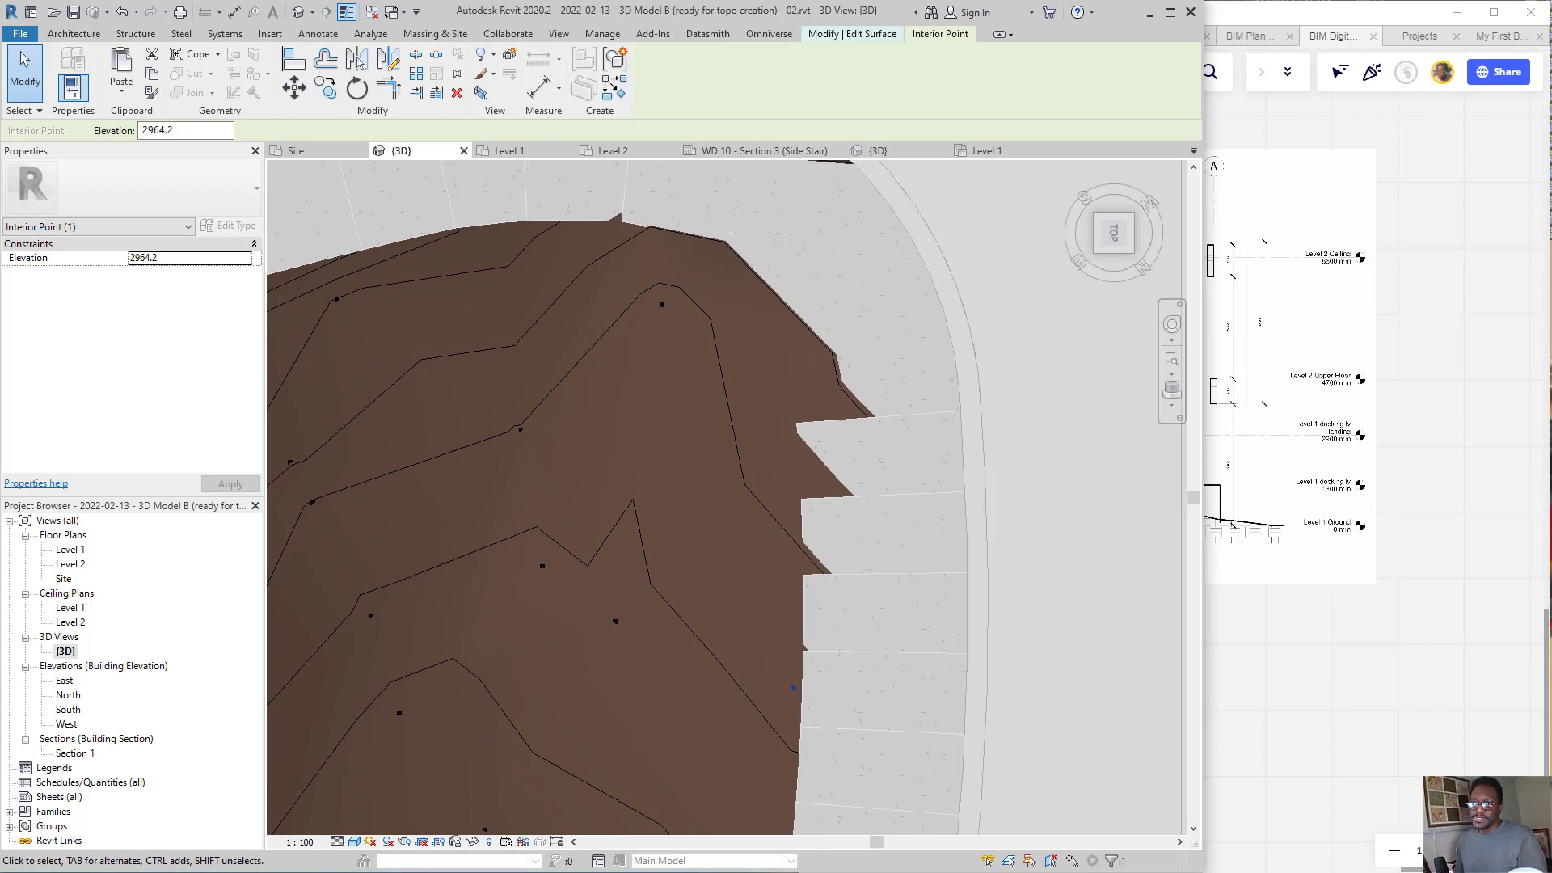
pyautogui.click(348, 841)
pyautogui.click(394, 738)
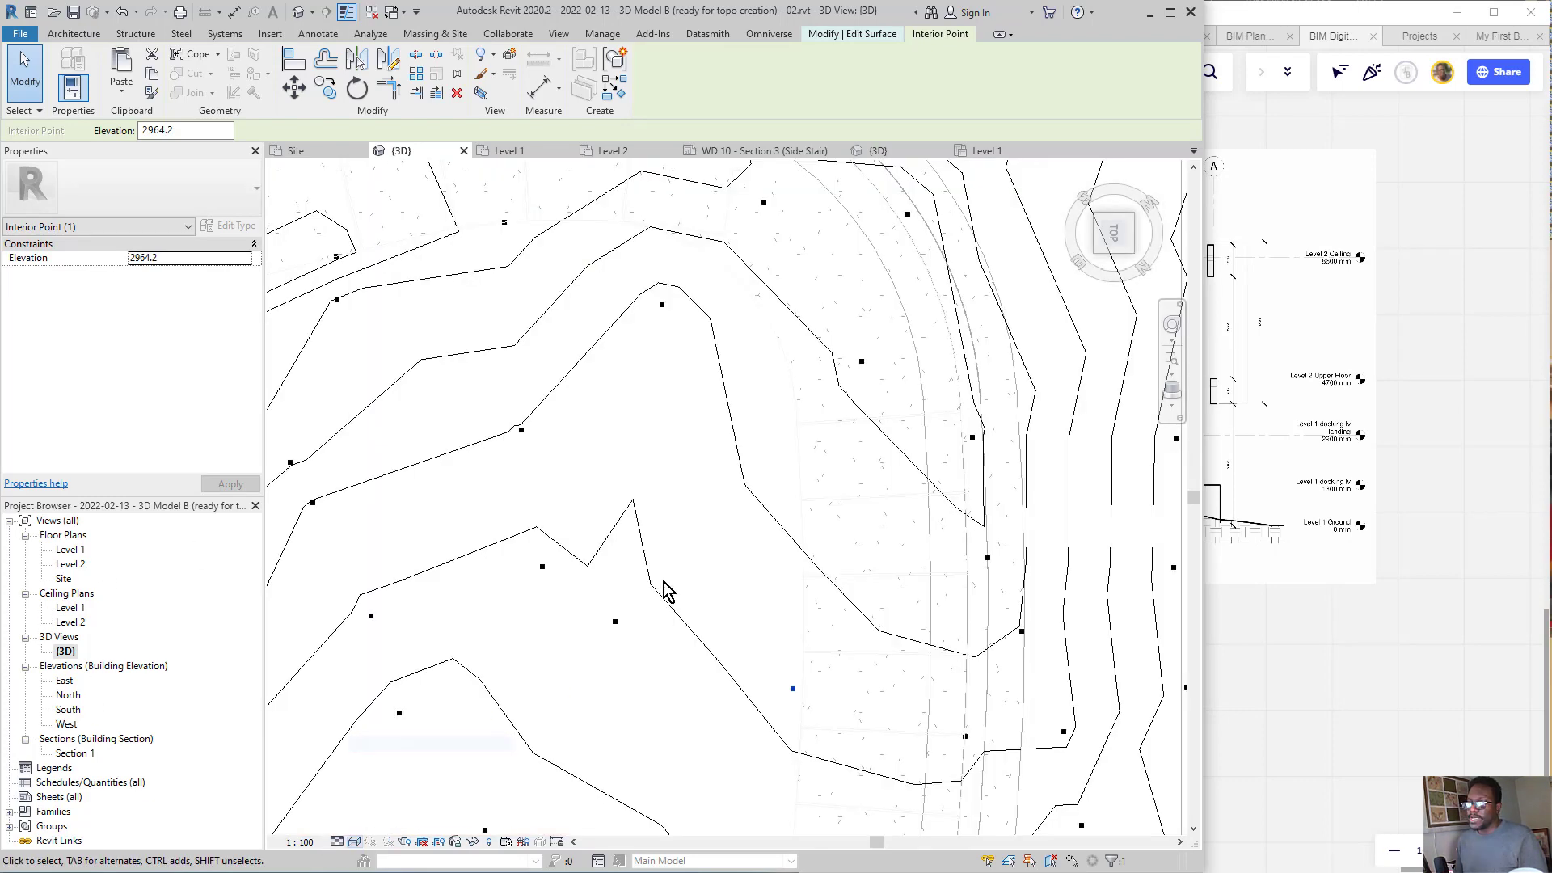
pyautogui.moveTo(862, 364); pyautogui.dragTo(792, 422)
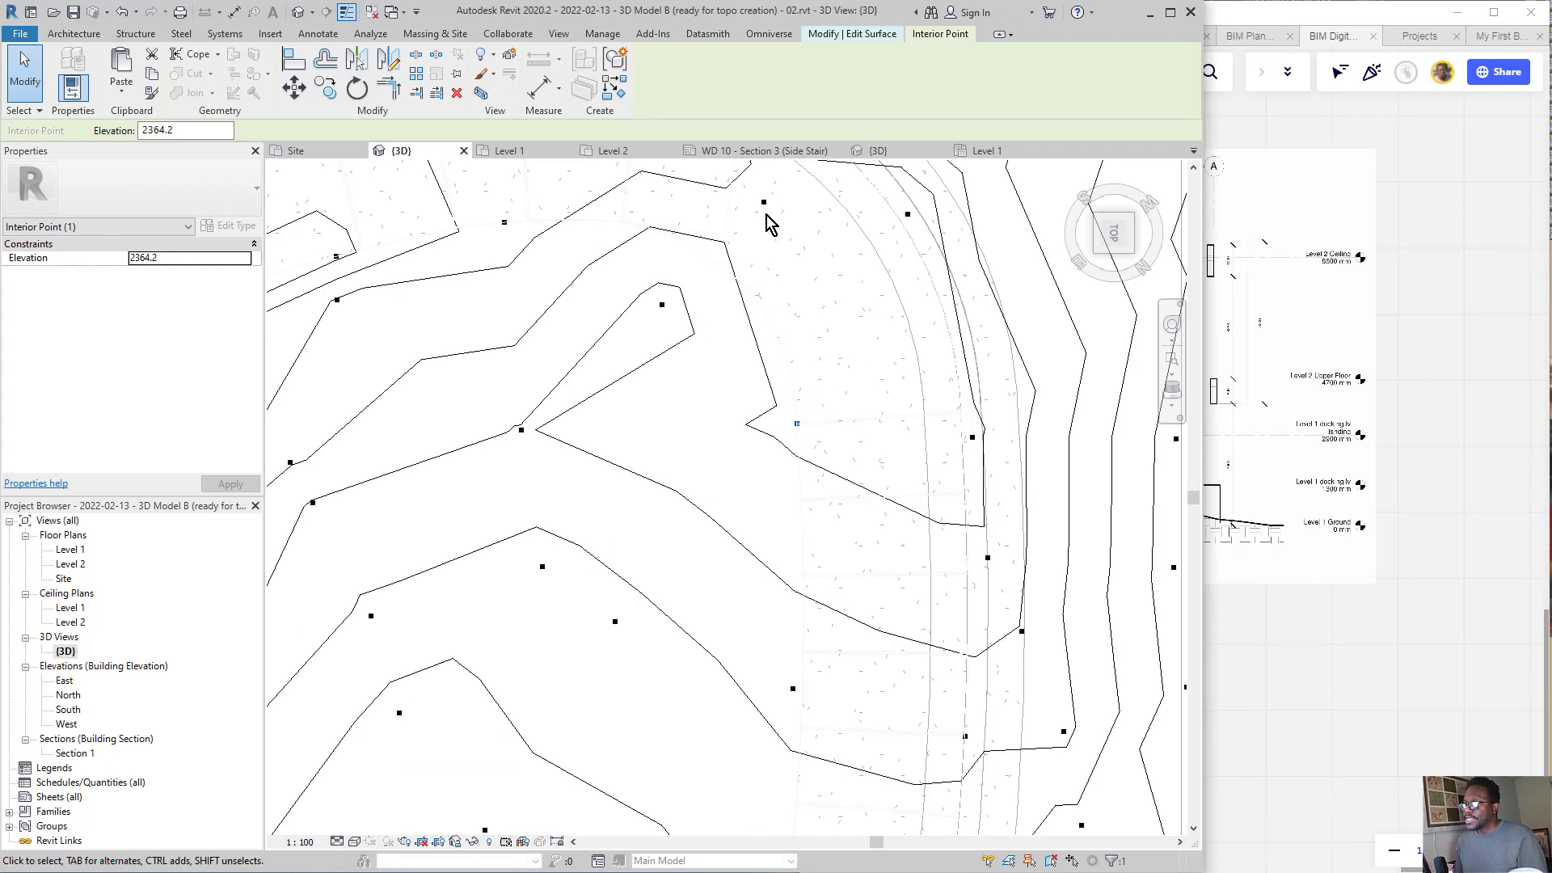
pyautogui.moveTo(765, 202); pyautogui.dragTo(713, 275)
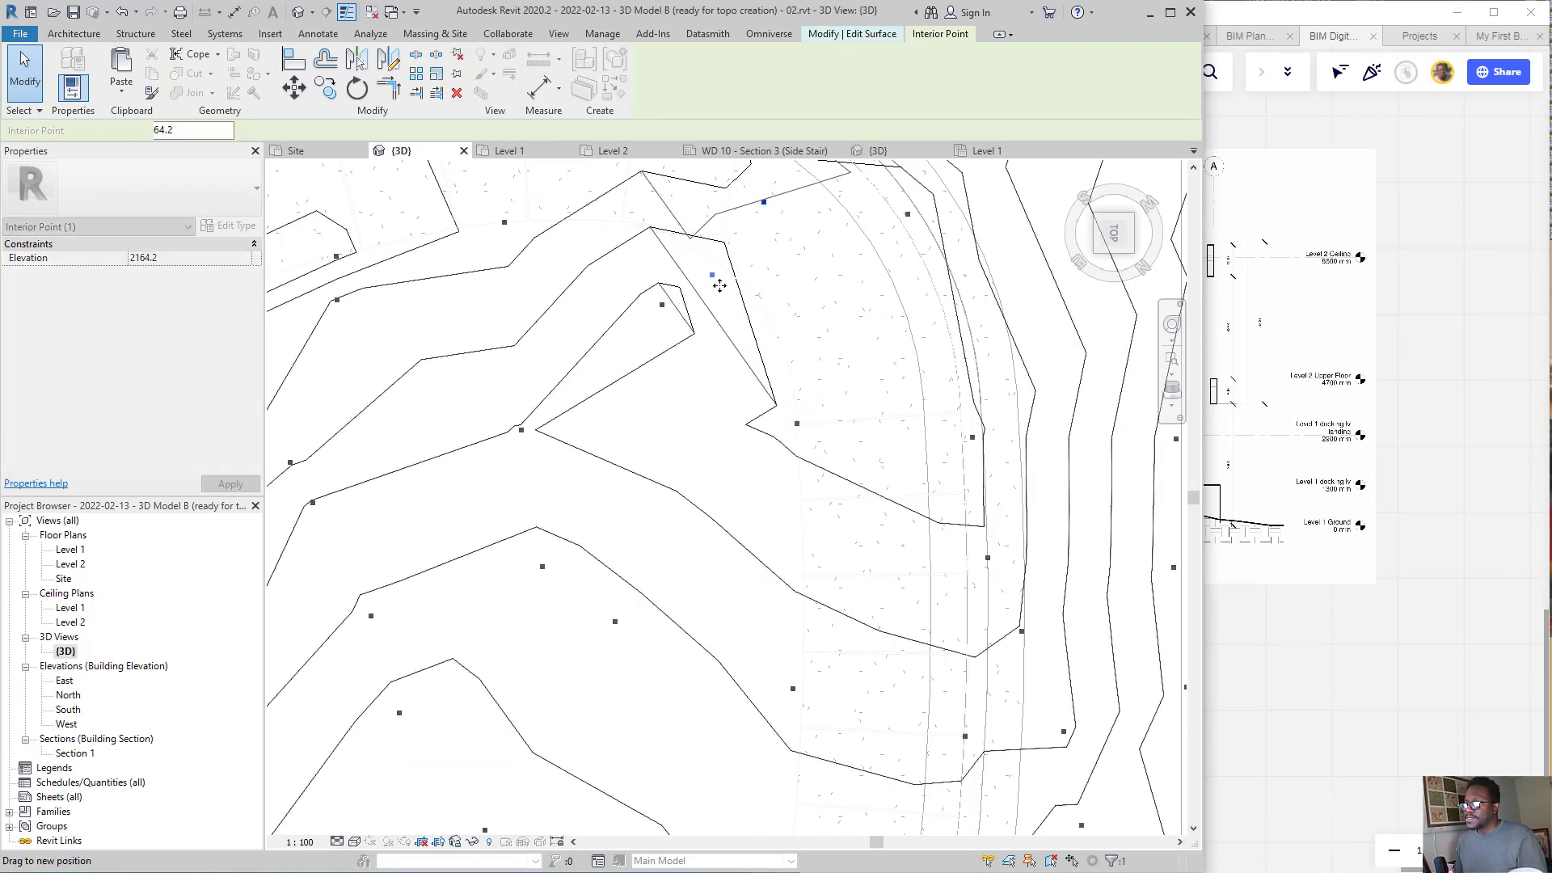
# - Move the interior point under the curved stair's upper bend onto the stair's inner edge
pyautogui.moveTo(788, 290); pyautogui.dragTo(839, 561, button='middle')
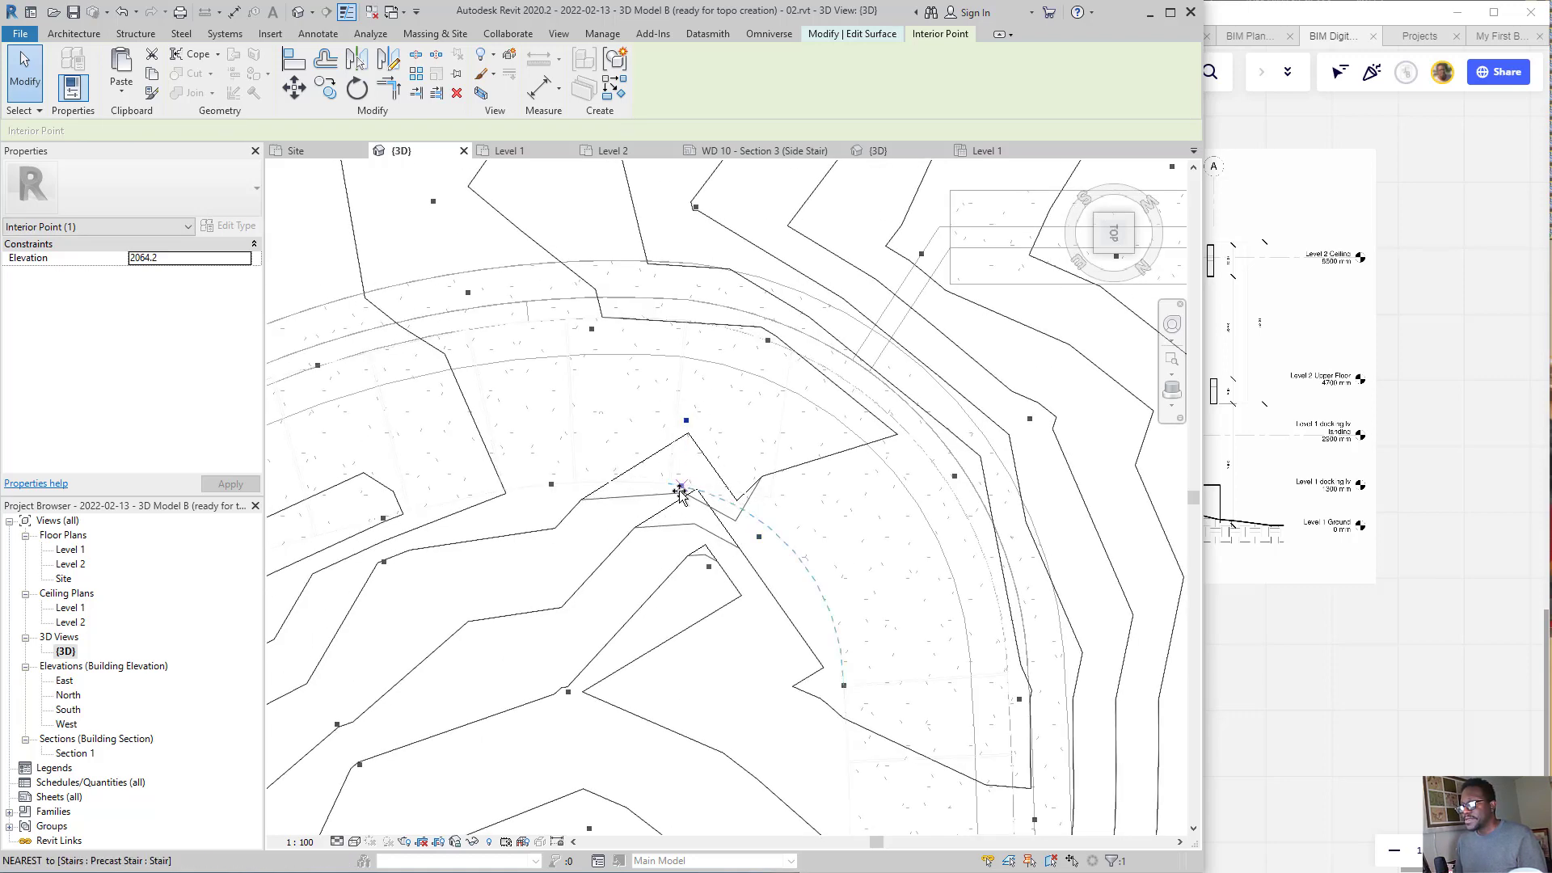
pyautogui.moveTo(679, 495); pyautogui.dragTo(680, 492)
pyautogui.scroll(2, 703, 374)
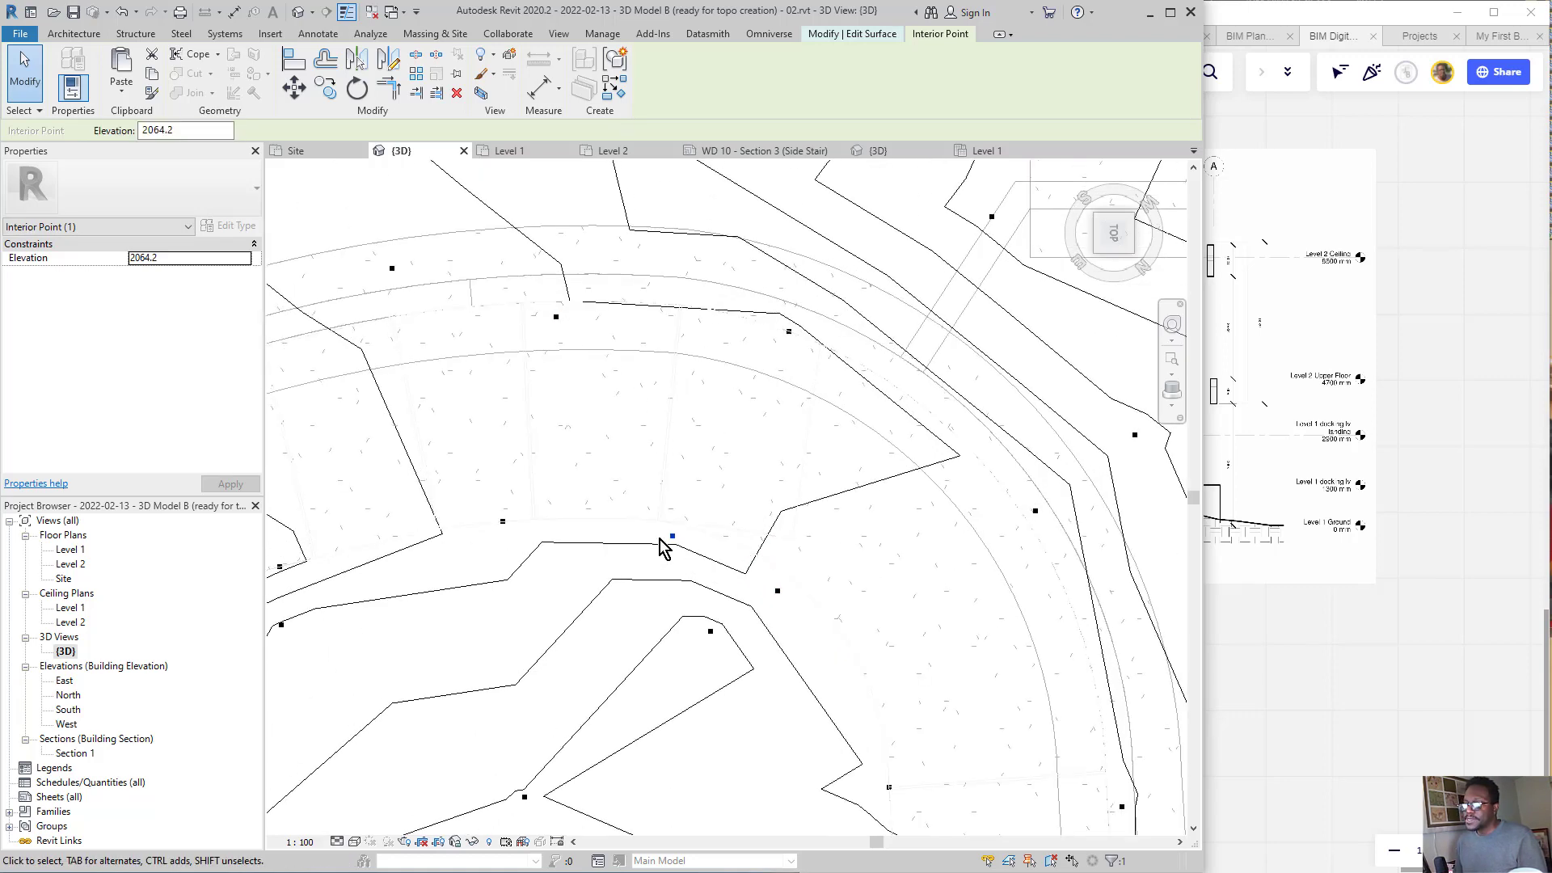
pyautogui.moveTo(738, 615); pyautogui.dragTo(710, 530, button='middle')
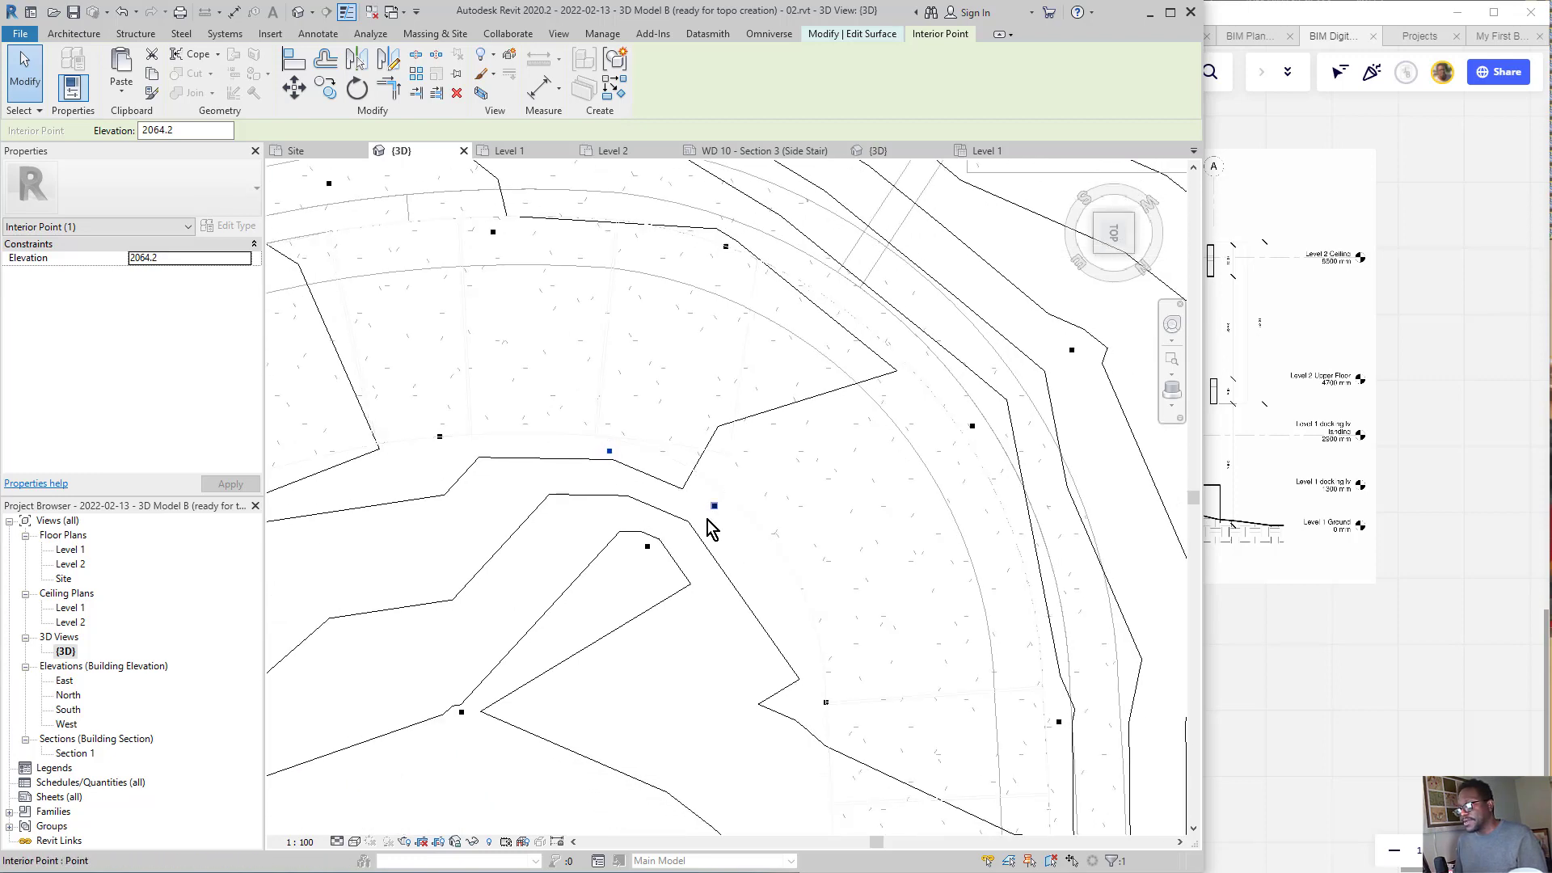
# - Nudge the interior point at the curved stair's inner edge farther from the treads, and restore the Shaded style
pyautogui.moveTo(826, 703); pyautogui.dragTo(801, 714)
pyautogui.moveTo(817, 759); pyautogui.dragTo(830, 485, button='middle')
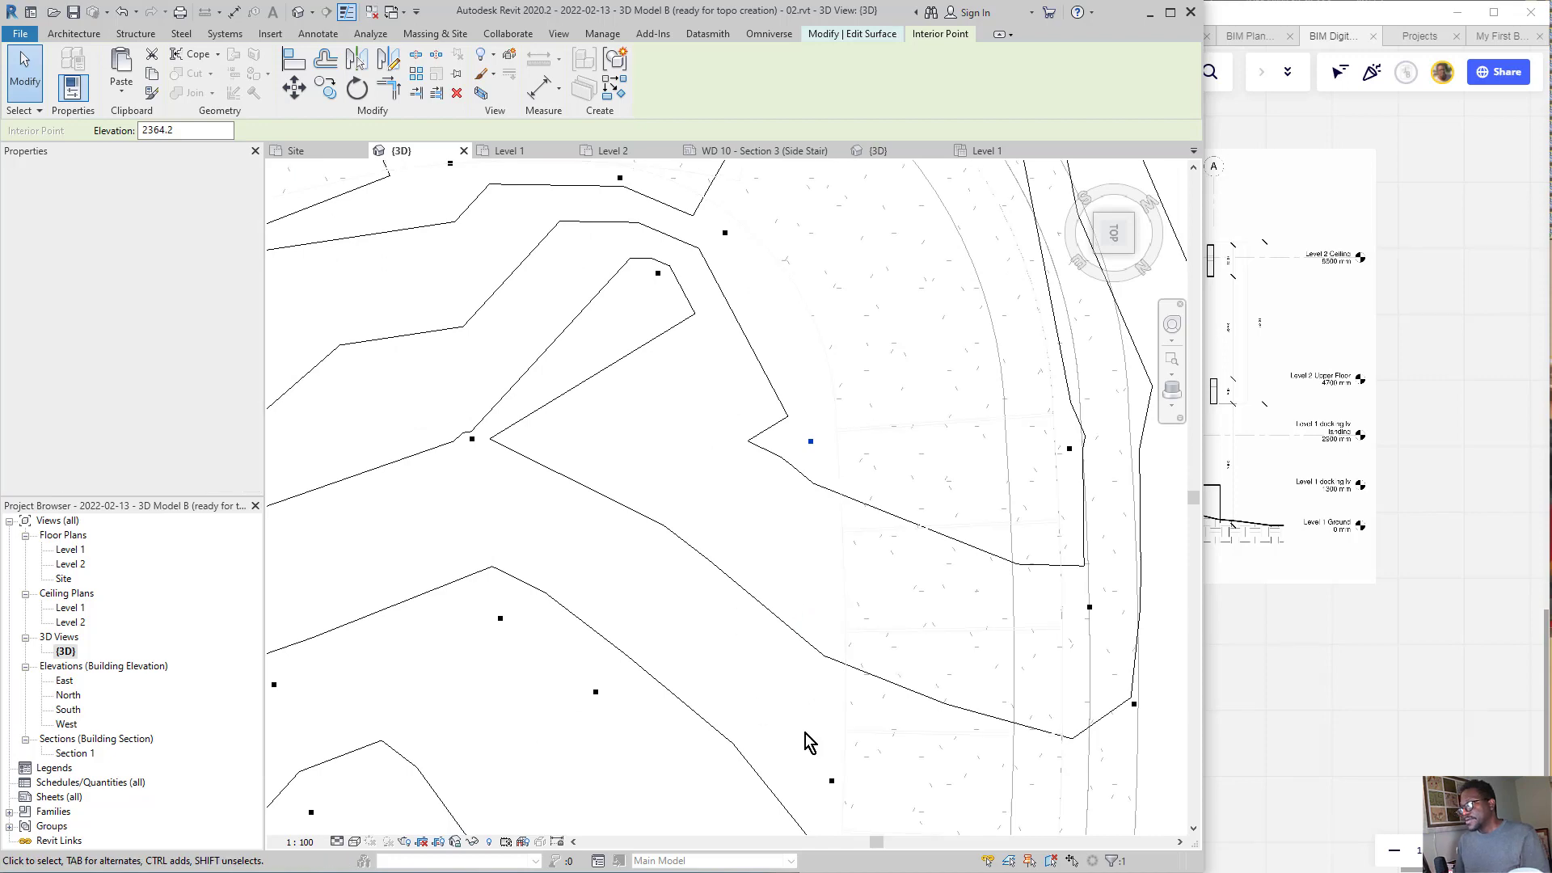
pyautogui.scroll(-3, 839, 777)
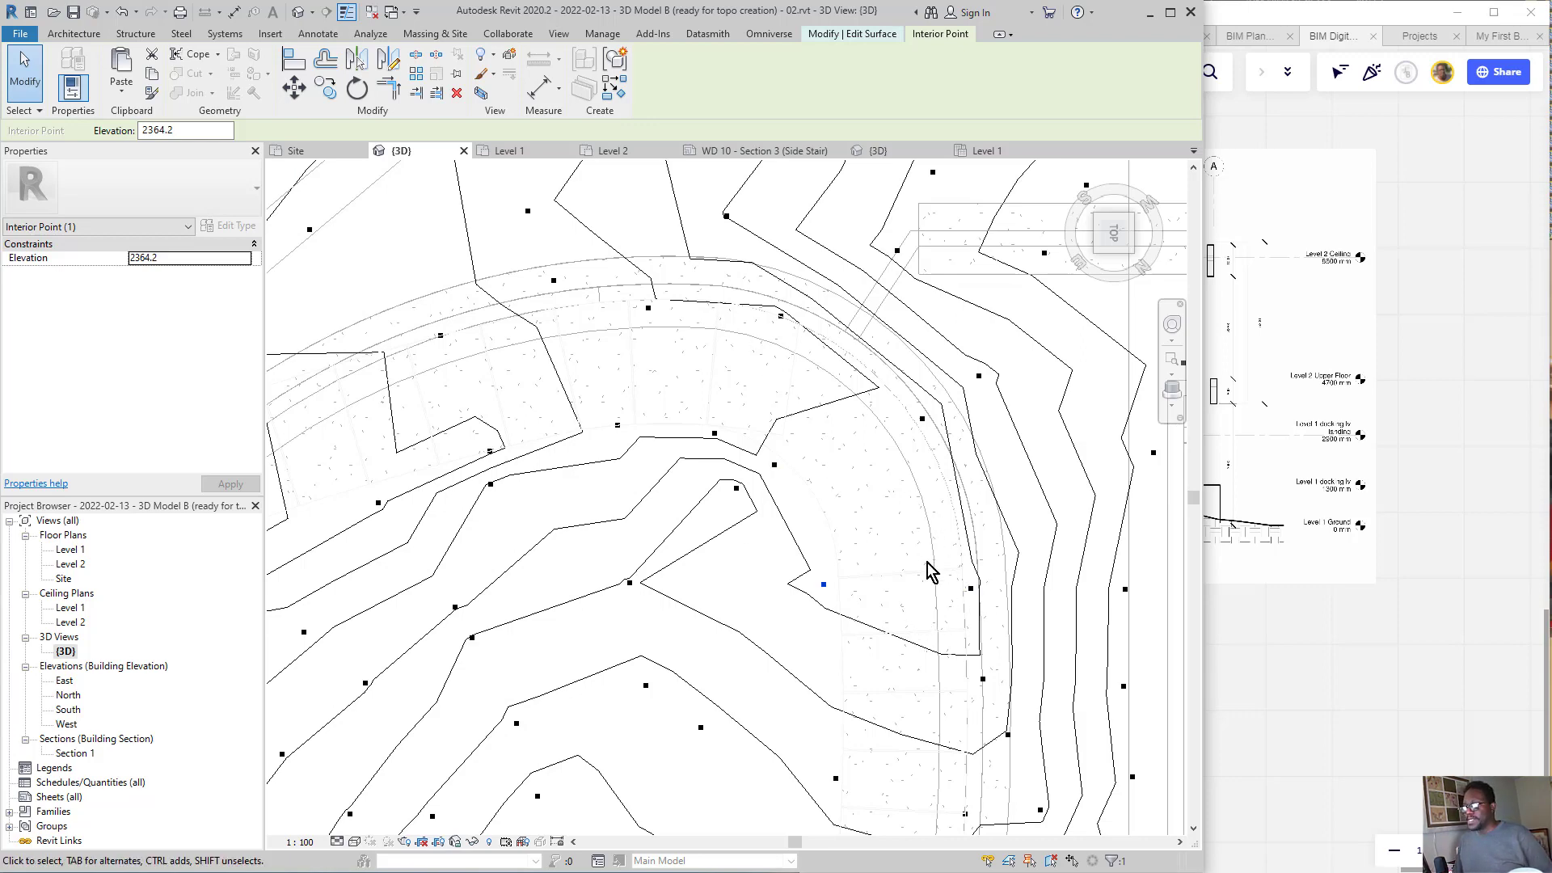
pyautogui.scroll(2, 977, 602)
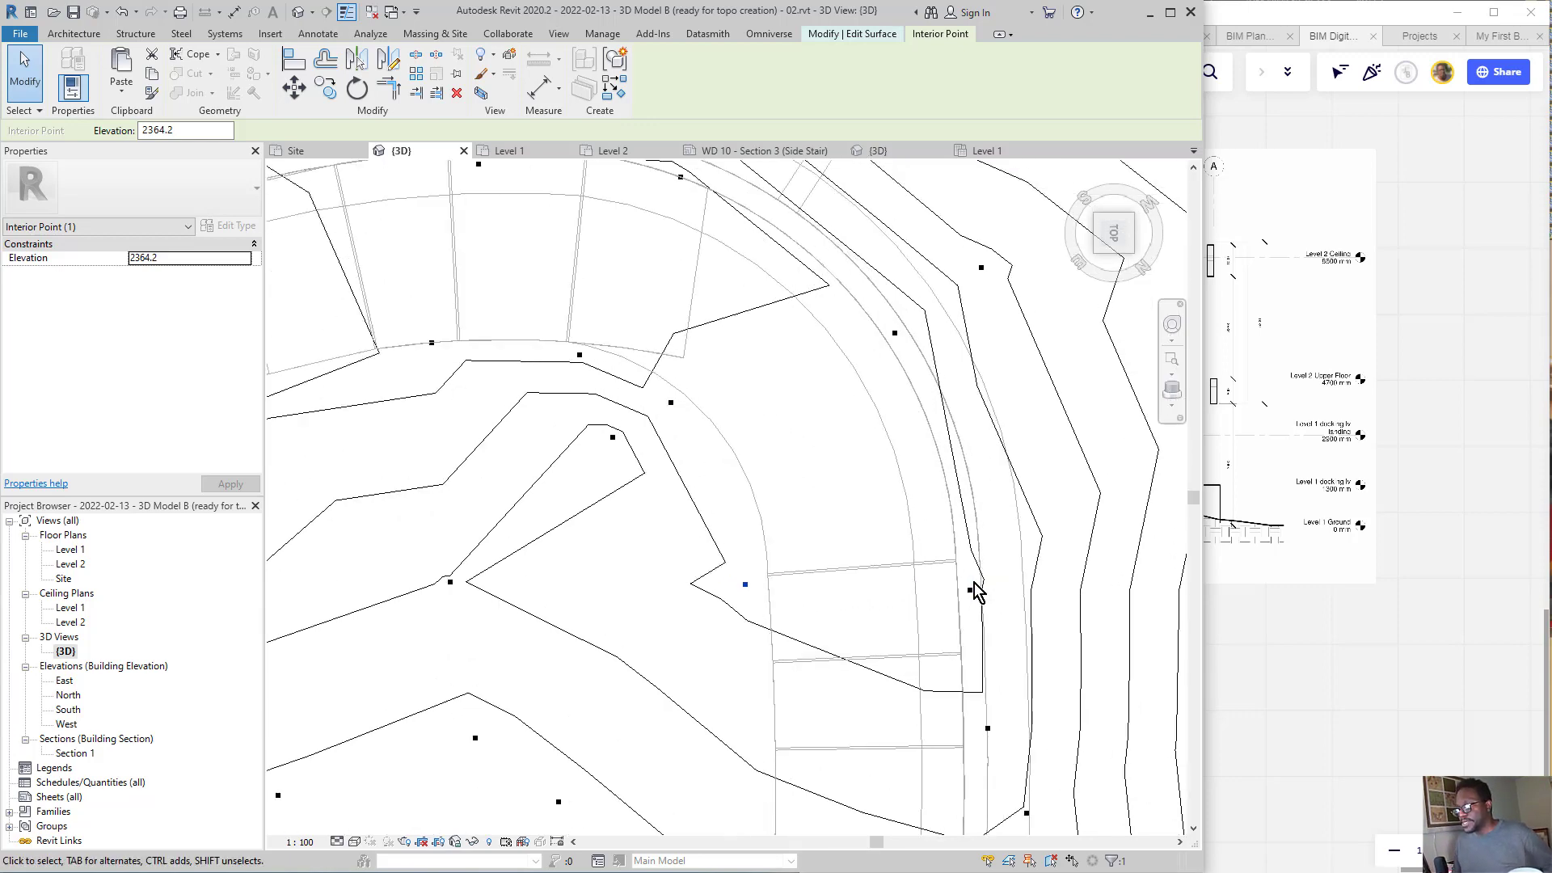
pyautogui.scroll(-3, 870, 483)
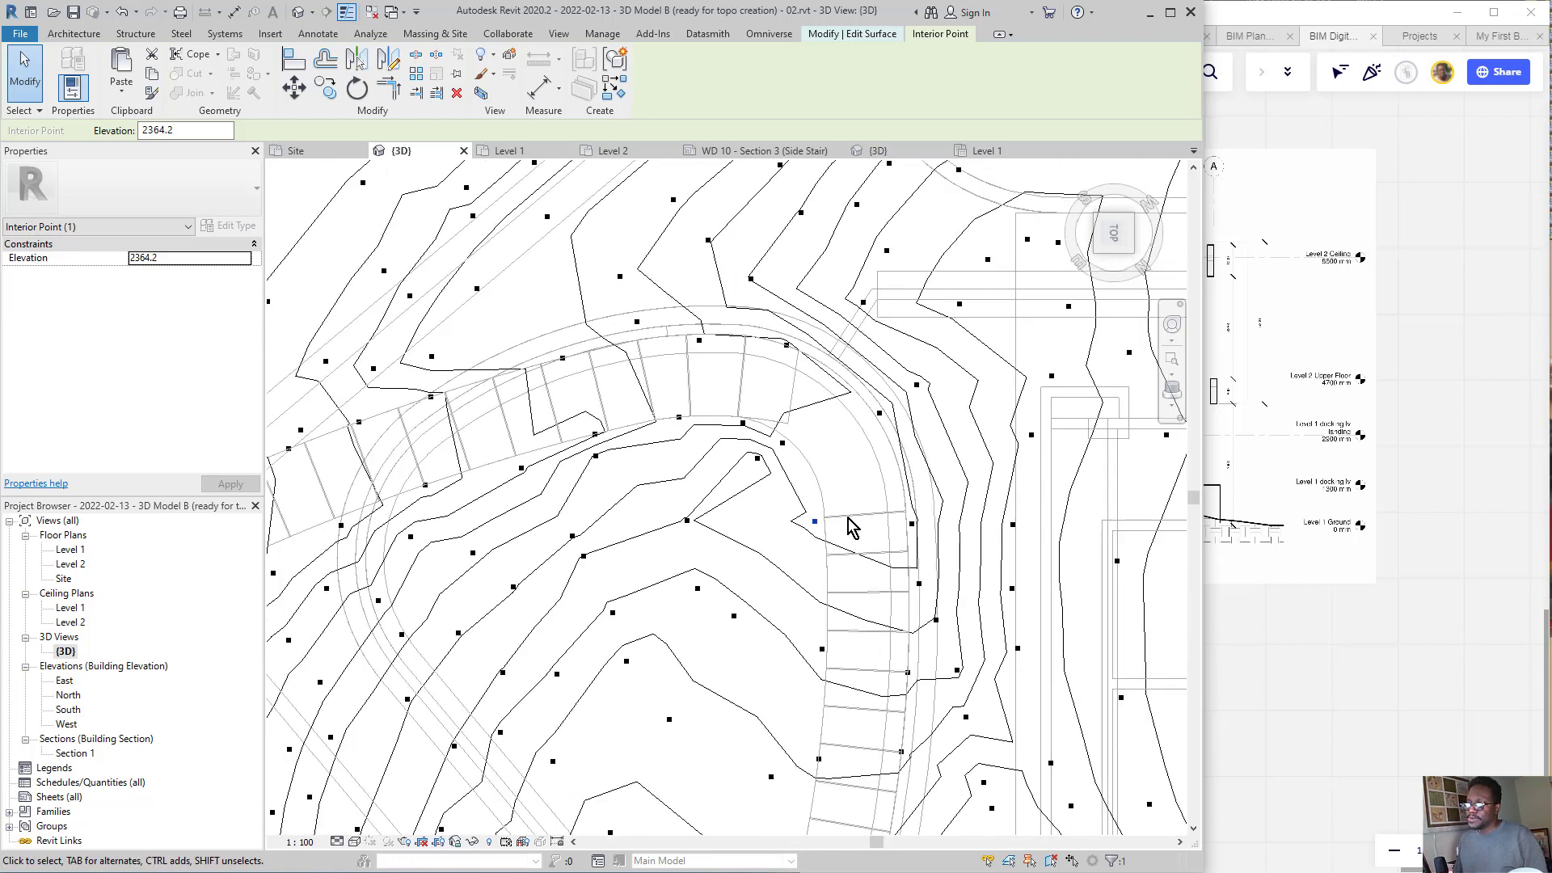
pyautogui.click(354, 842)
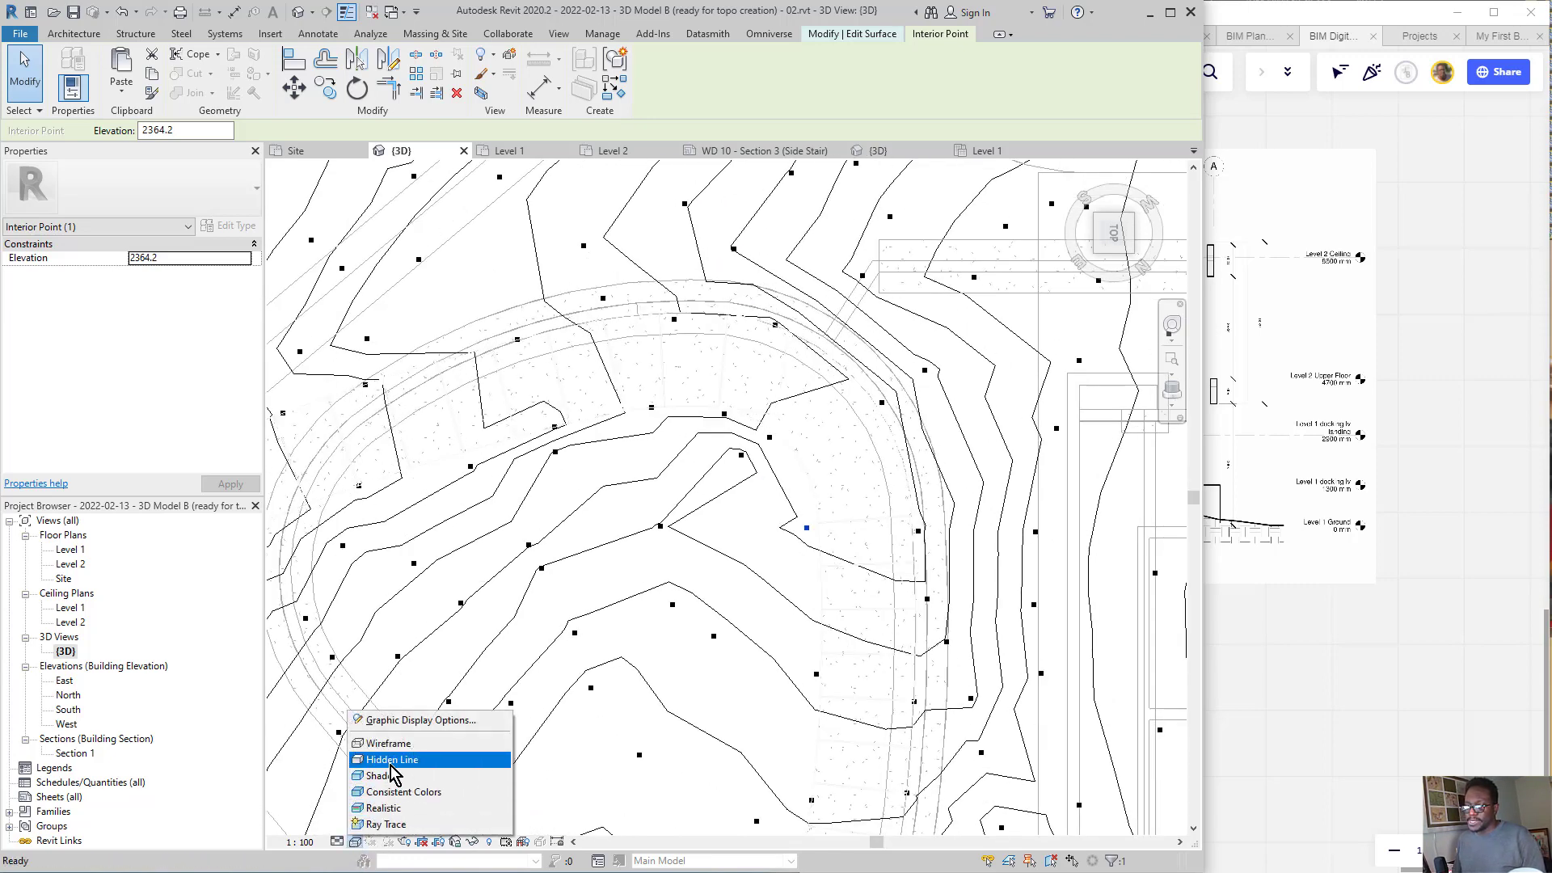
pyautogui.click(395, 776)
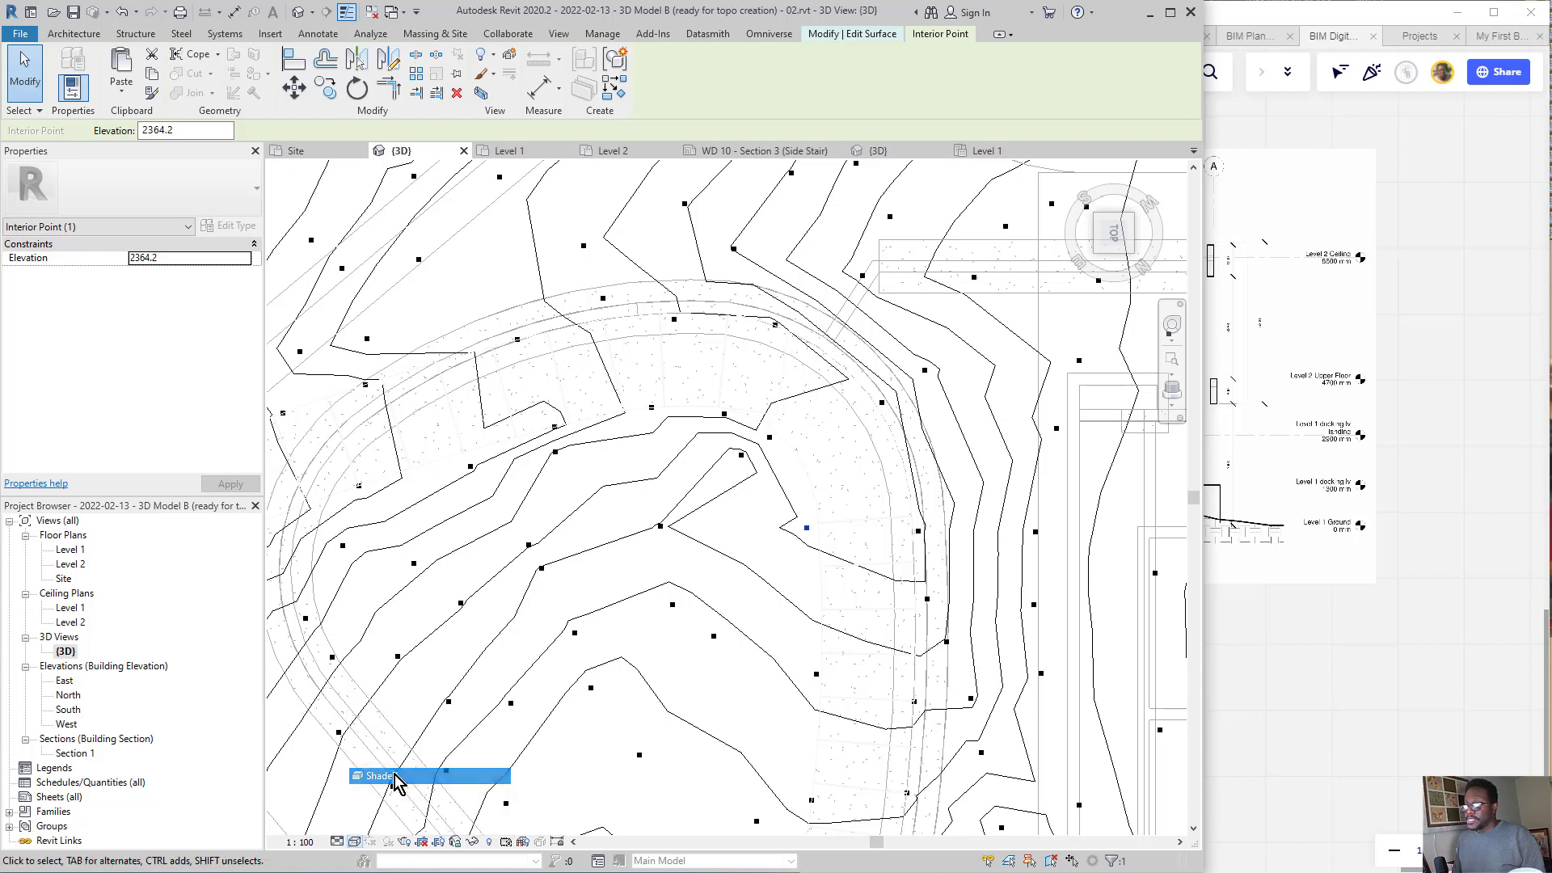
# - Finish editing the topography surface with the whole model in view, and dismiss the save reminder without saving
pyautogui.scroll(-3, 800, 529)
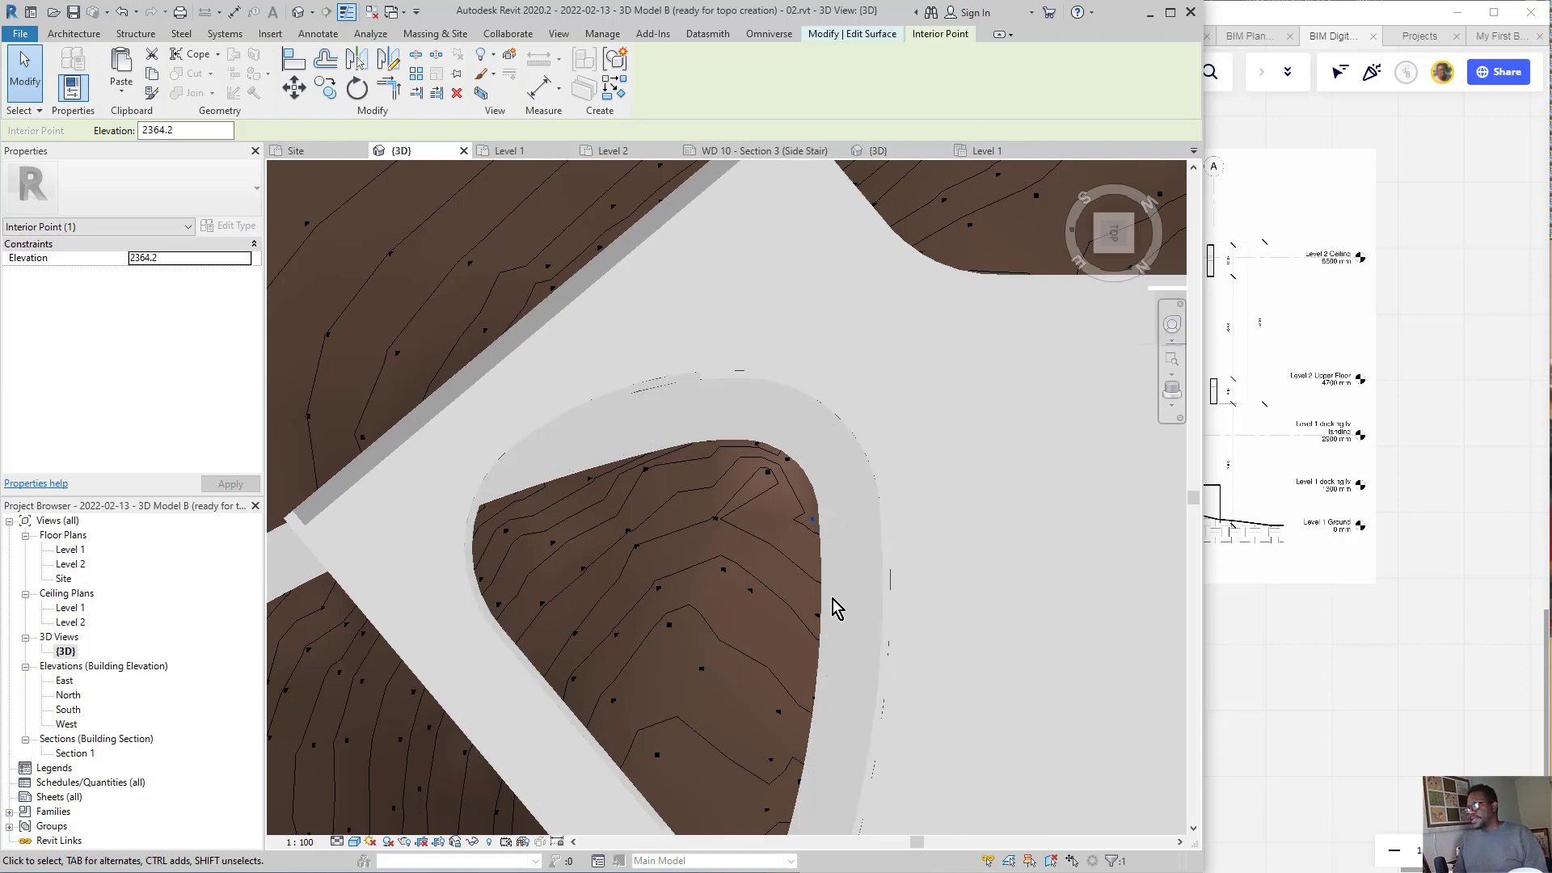
pyautogui.moveTo(705, 767)
pyautogui.keyDown('shift'); pyautogui.mouseDown(button='middle')
pyautogui.moveTo(919, 704)
pyautogui.moveTo(901, 580)
pyautogui.moveTo(970, 331)
pyautogui.moveTo(1045, 389)
pyautogui.moveTo(1027, 458)
pyautogui.moveTo(593, 631)
pyautogui.moveTo(834, 615)
pyautogui.mouseUp(button='middle'); pyautogui.keyUp('shift')
pyautogui.scroll(-5, 841, 601)
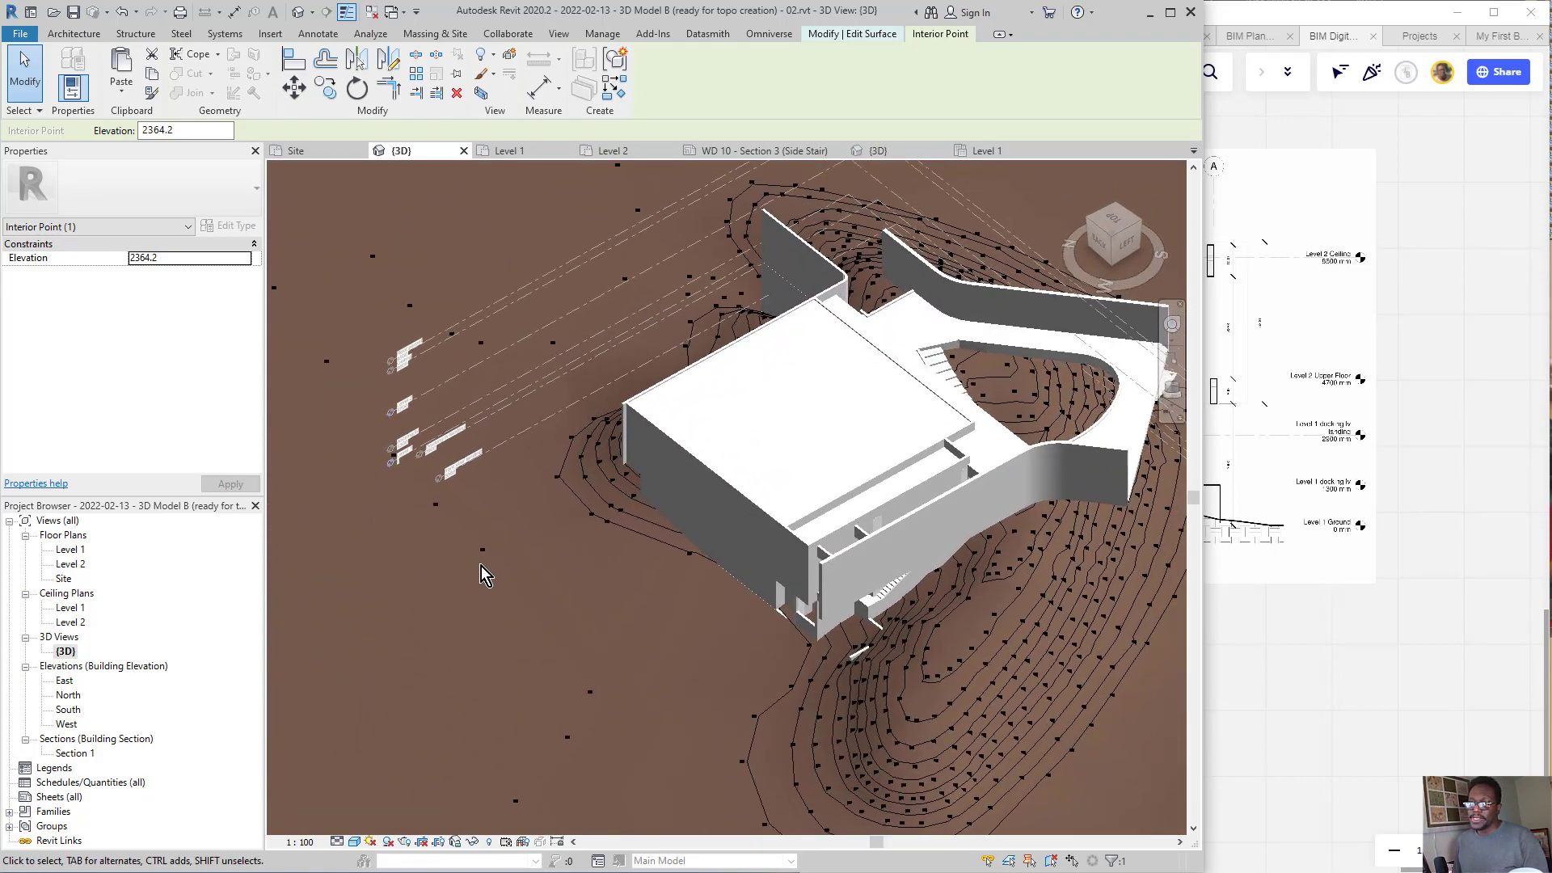
pyautogui.click(533, 778)
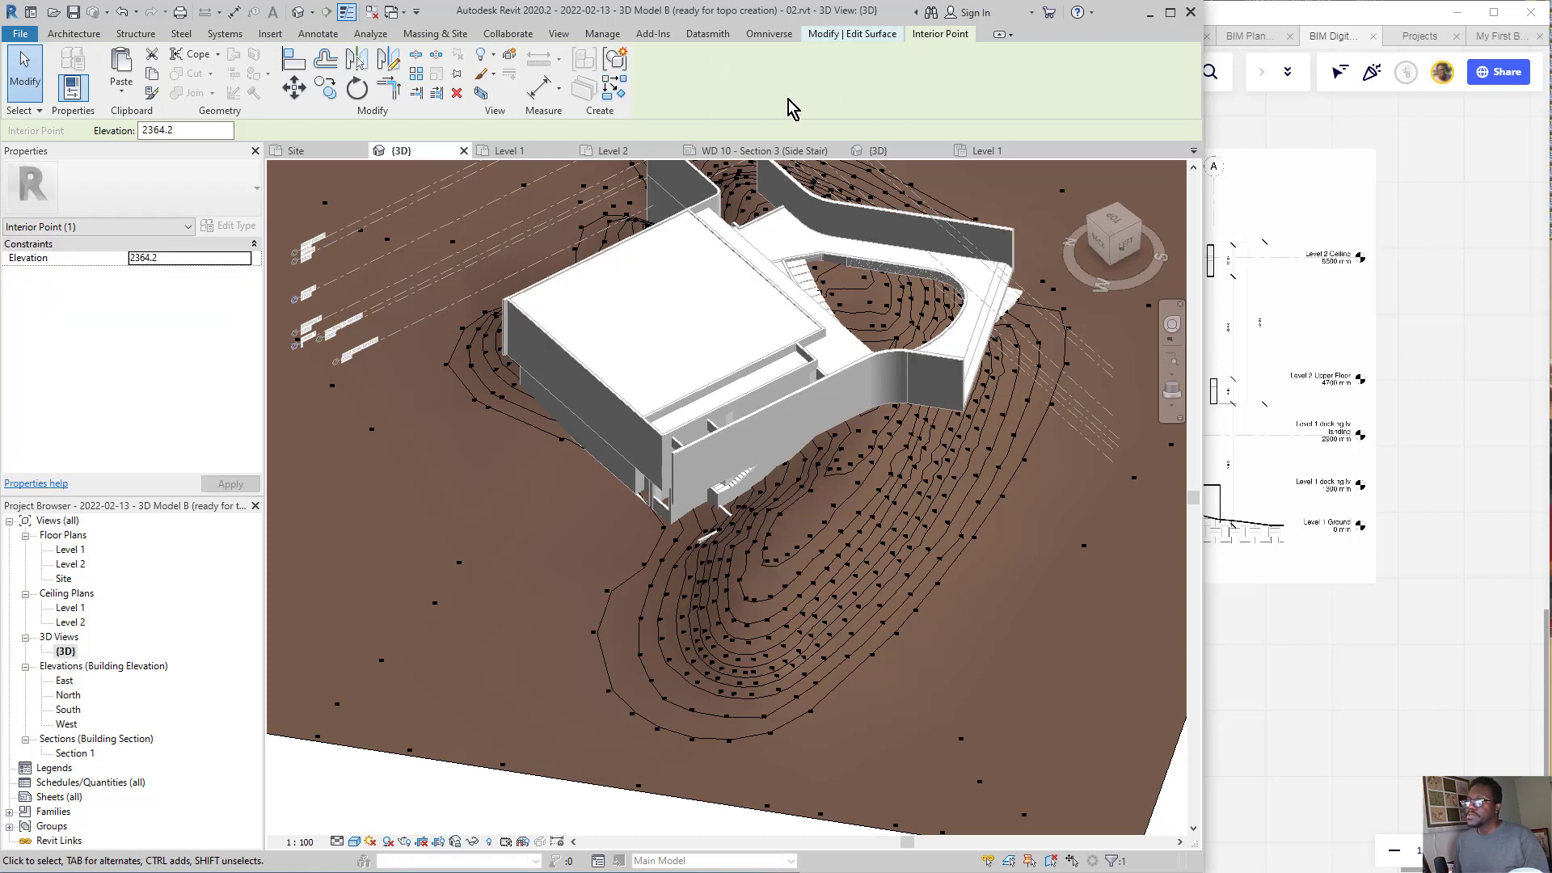
pyautogui.click(877, 38)
pyautogui.click(652, 92)
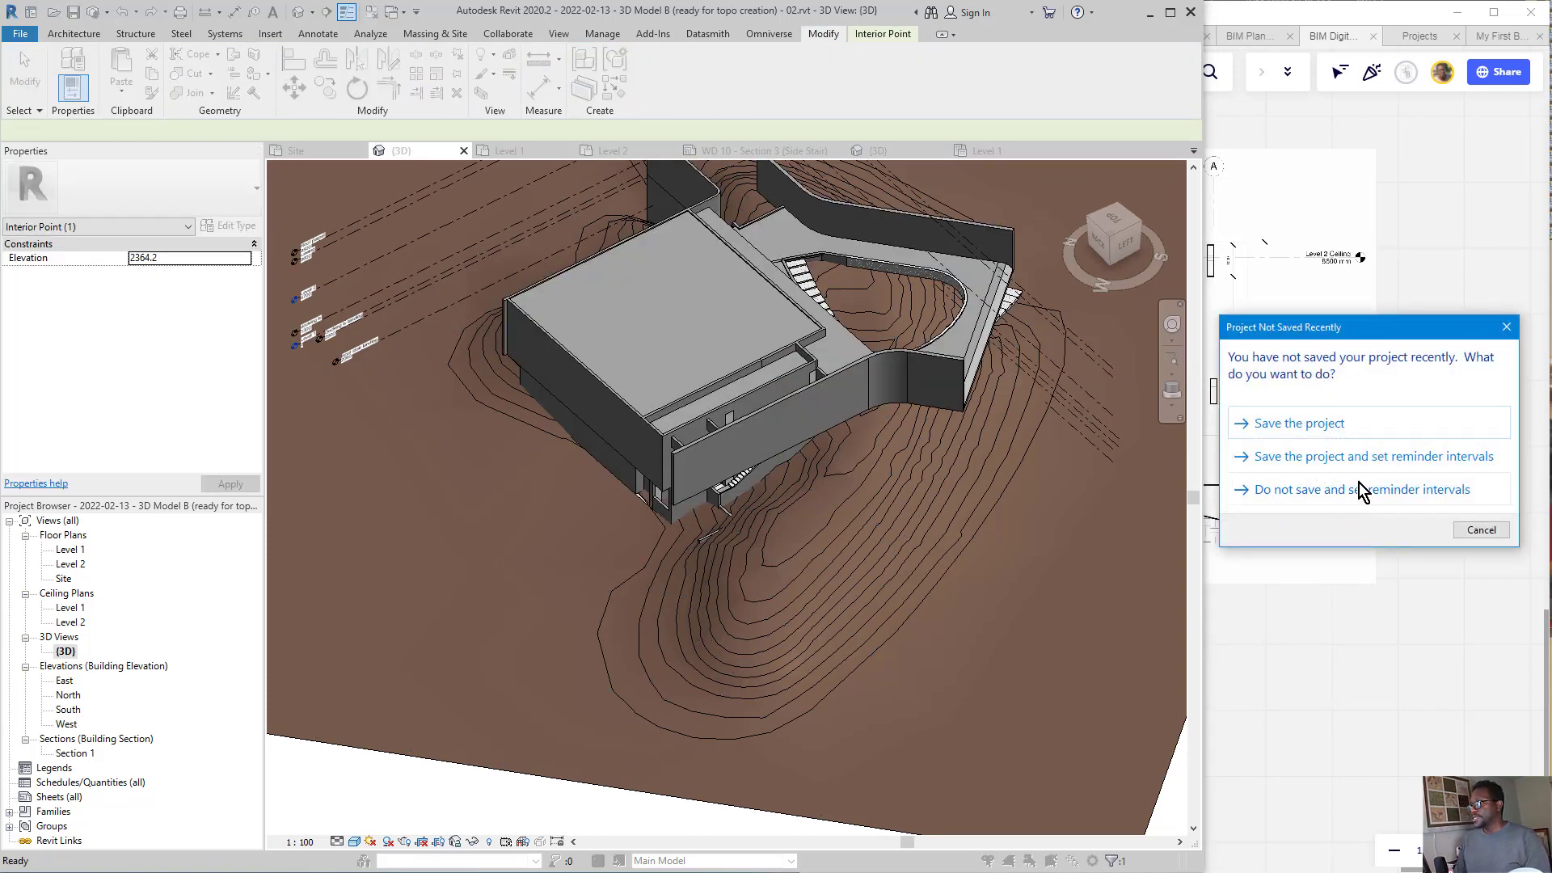
pyautogui.click(1475, 531)
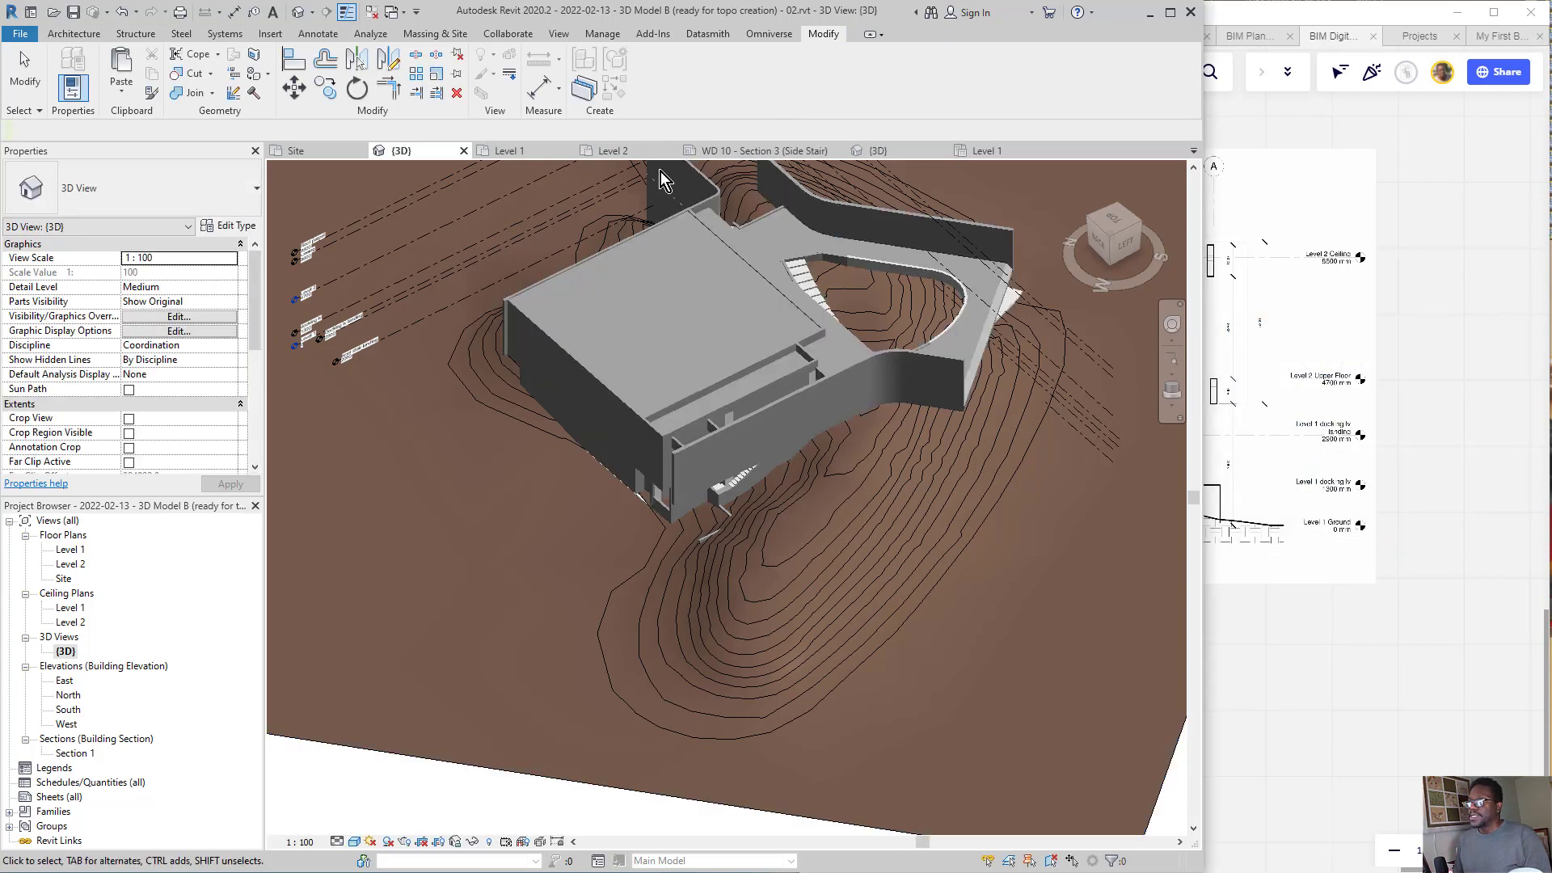
# - Turn on the section box for the 3D view
pyautogui.keyDown('shift'); pyautogui.moveTo(568, 496); pyautogui.dragTo(541, 563, button='middle'); pyautogui.keyUp('shift')
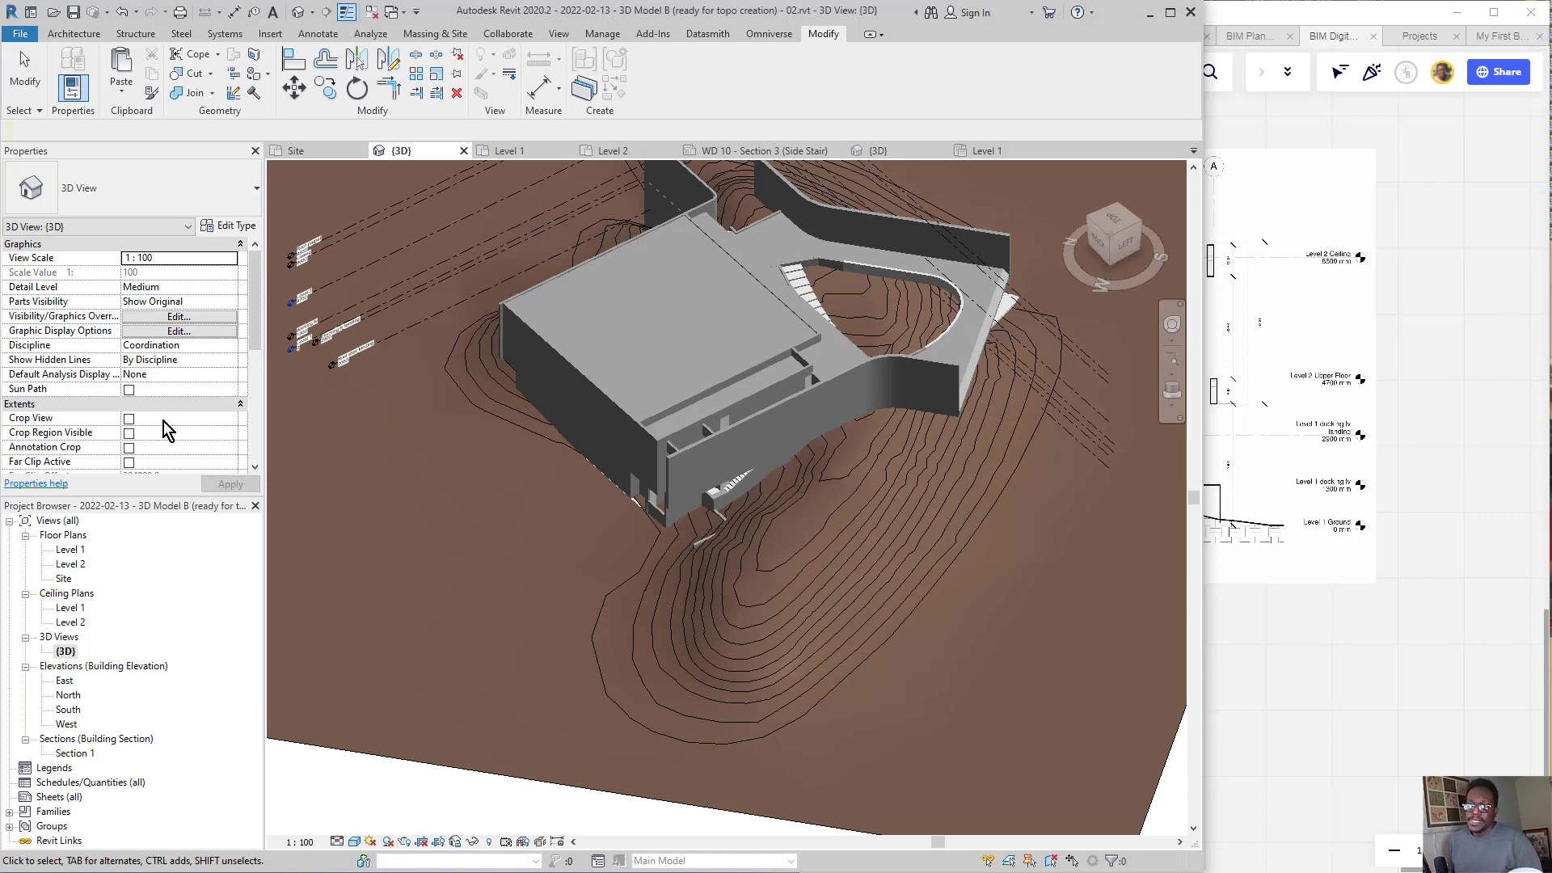
pyautogui.scroll(-2, 163, 420)
pyautogui.scroll(-3, 108, 438)
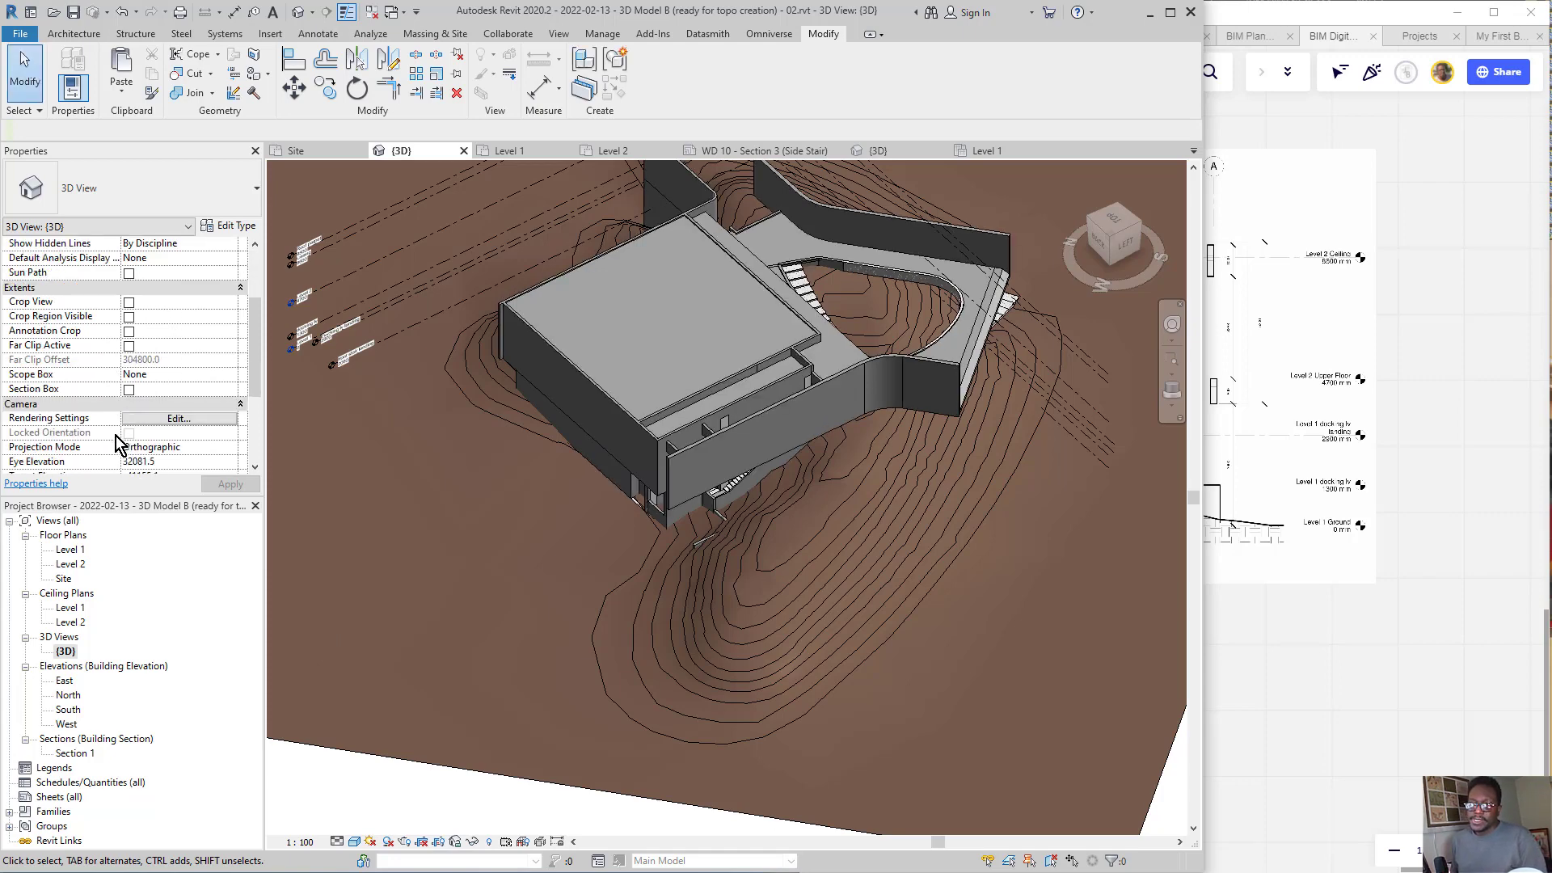
pyautogui.click(129, 391)
pyautogui.scroll(-3, 586, 523)
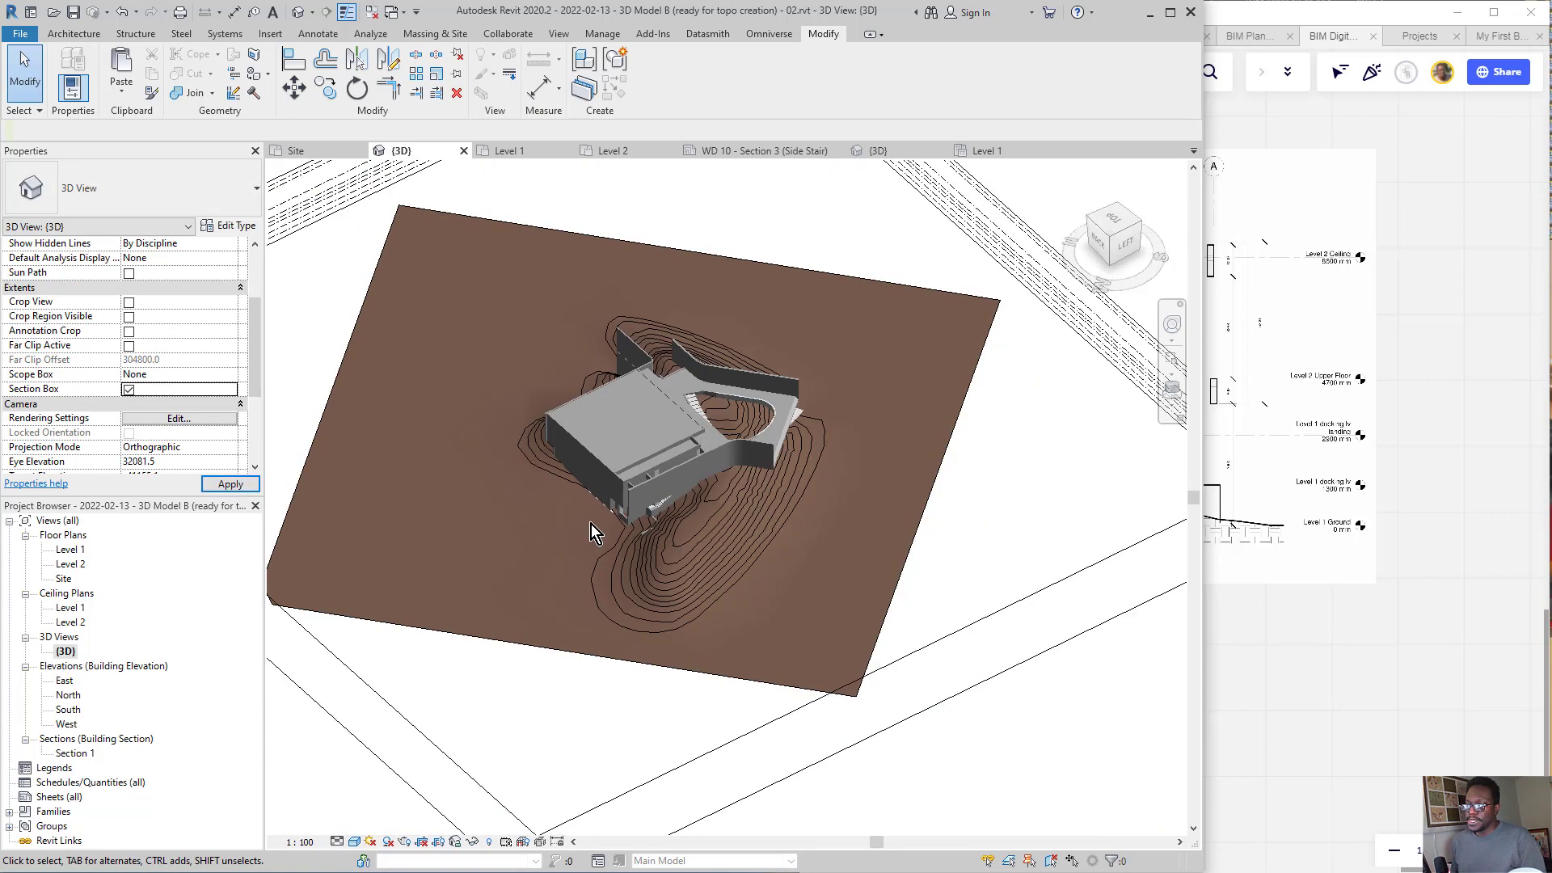
# - Pull a vertical face of the section box inward to cut through the building and terrain, and deselect the box
pyautogui.keyDown('shift'); pyautogui.moveTo(395, 587); pyautogui.dragTo(401, 745, button='middle'); pyautogui.keyUp('shift')
pyautogui.click(401, 745)
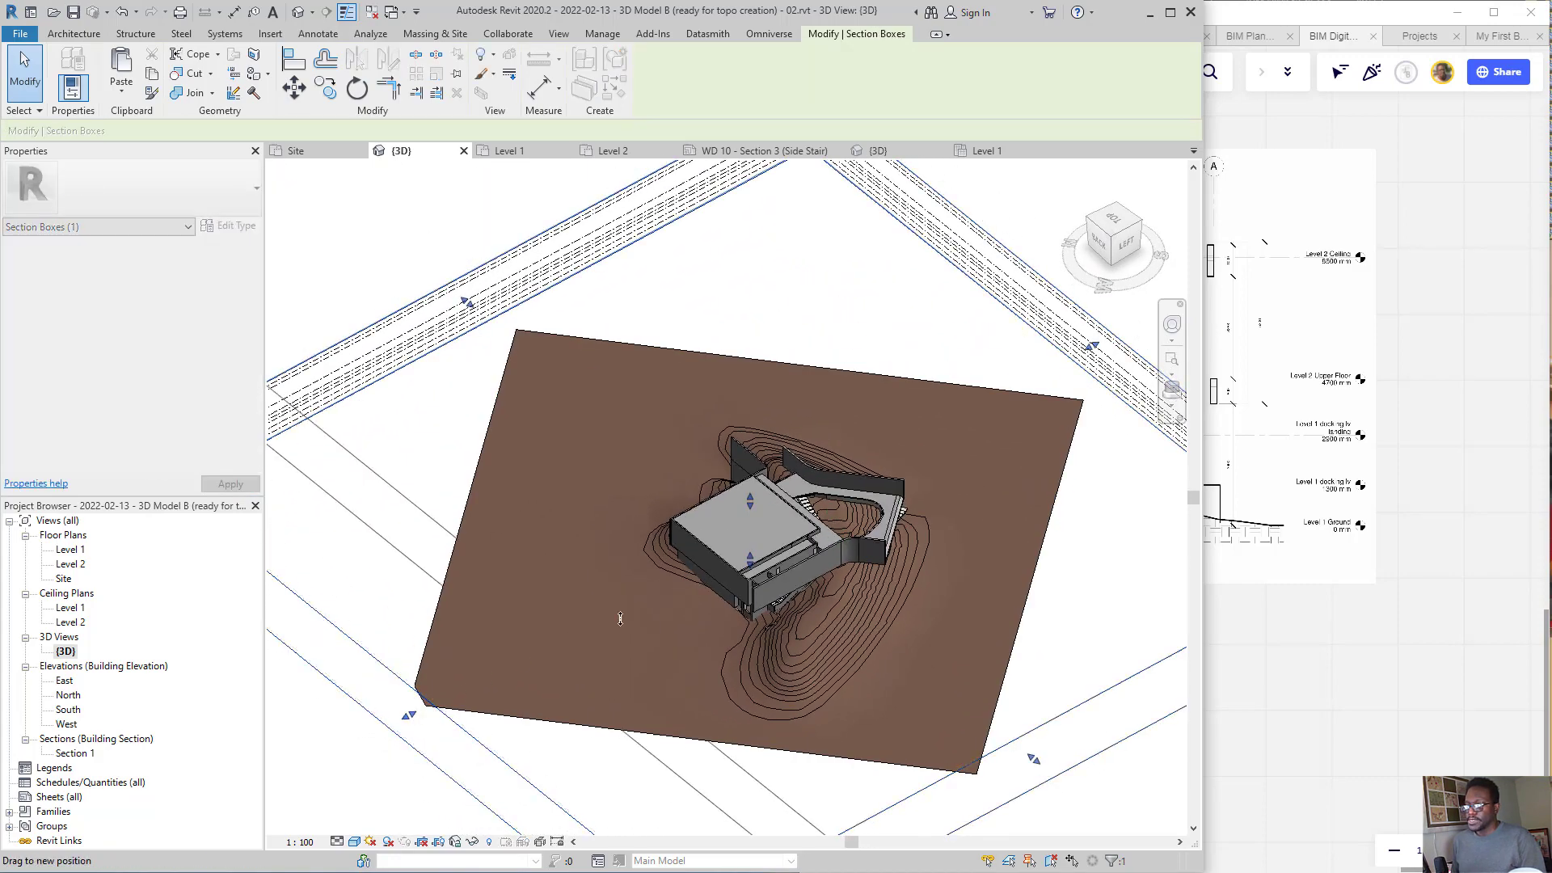
pyautogui.moveTo(737, 566)
pyautogui.keyDown('shift'); pyautogui.mouseDown(button='middle')
pyautogui.moveTo(757, 586)
pyautogui.moveTo(941, 564)
pyautogui.moveTo(1081, 406)
pyautogui.mouseUp(button='middle'); pyautogui.keyUp('shift')
pyautogui.scroll(4, 1081, 406)
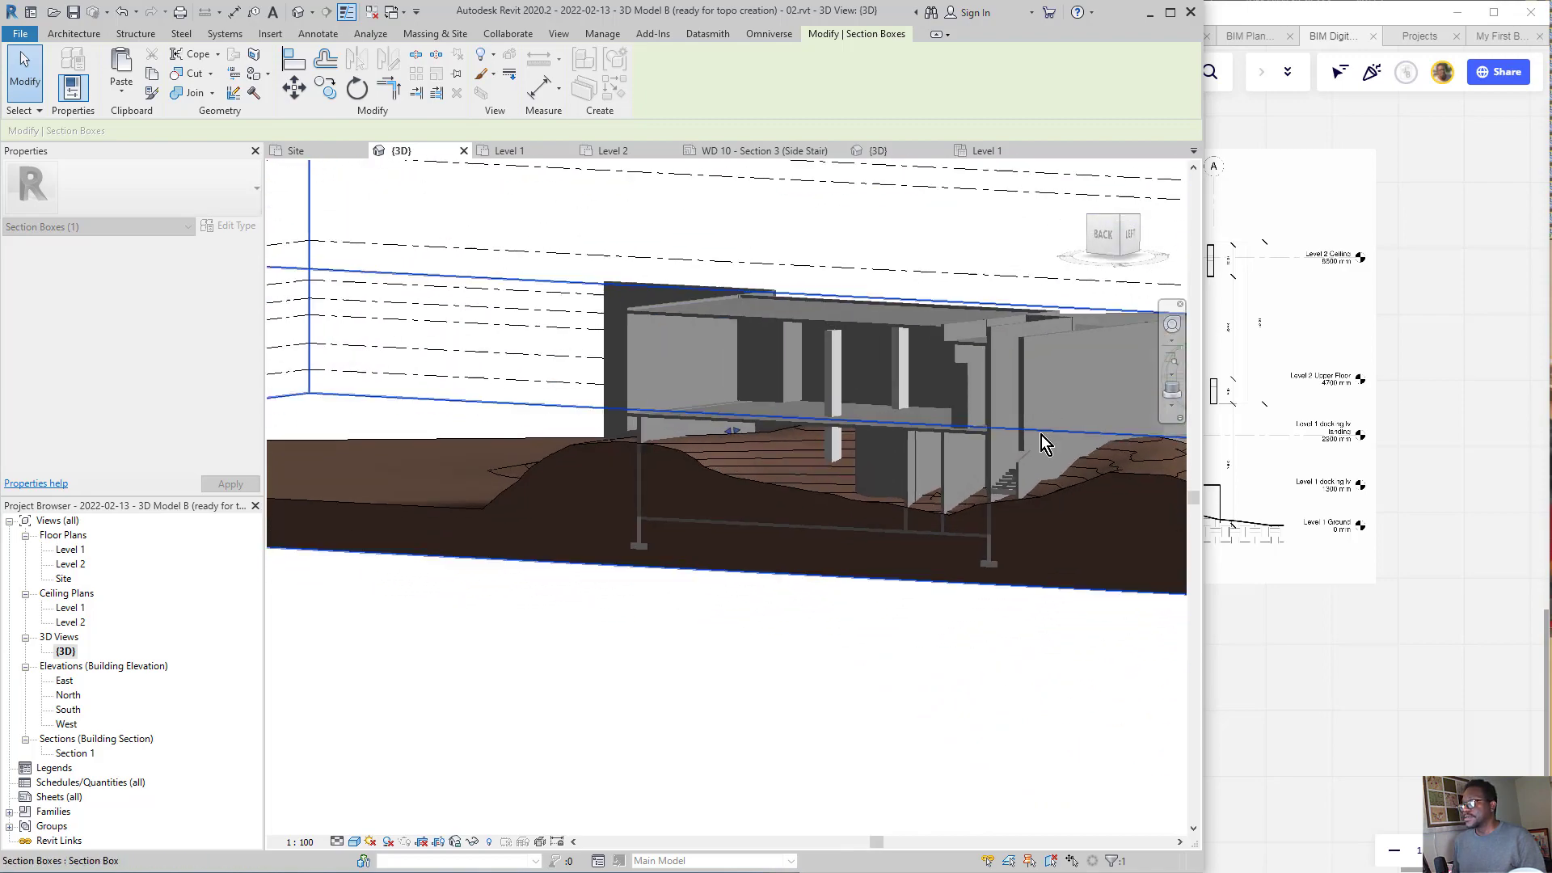
pyautogui.moveTo(619, 459)
pyautogui.keyDown('shift'); pyautogui.mouseDown(button='middle')
pyautogui.moveTo(782, 475)
pyautogui.moveTo(934, 608)
pyautogui.moveTo(916, 704)
pyautogui.moveTo(966, 692)
pyautogui.moveTo(962, 672)
pyautogui.moveTo(589, 645)
pyautogui.moveTo(599, 630)
pyautogui.moveTo(550, 610)
pyautogui.moveTo(503, 546)
pyautogui.mouseUp(button='middle'); pyautogui.keyUp('shift')
pyautogui.scroll(2, 502, 547)
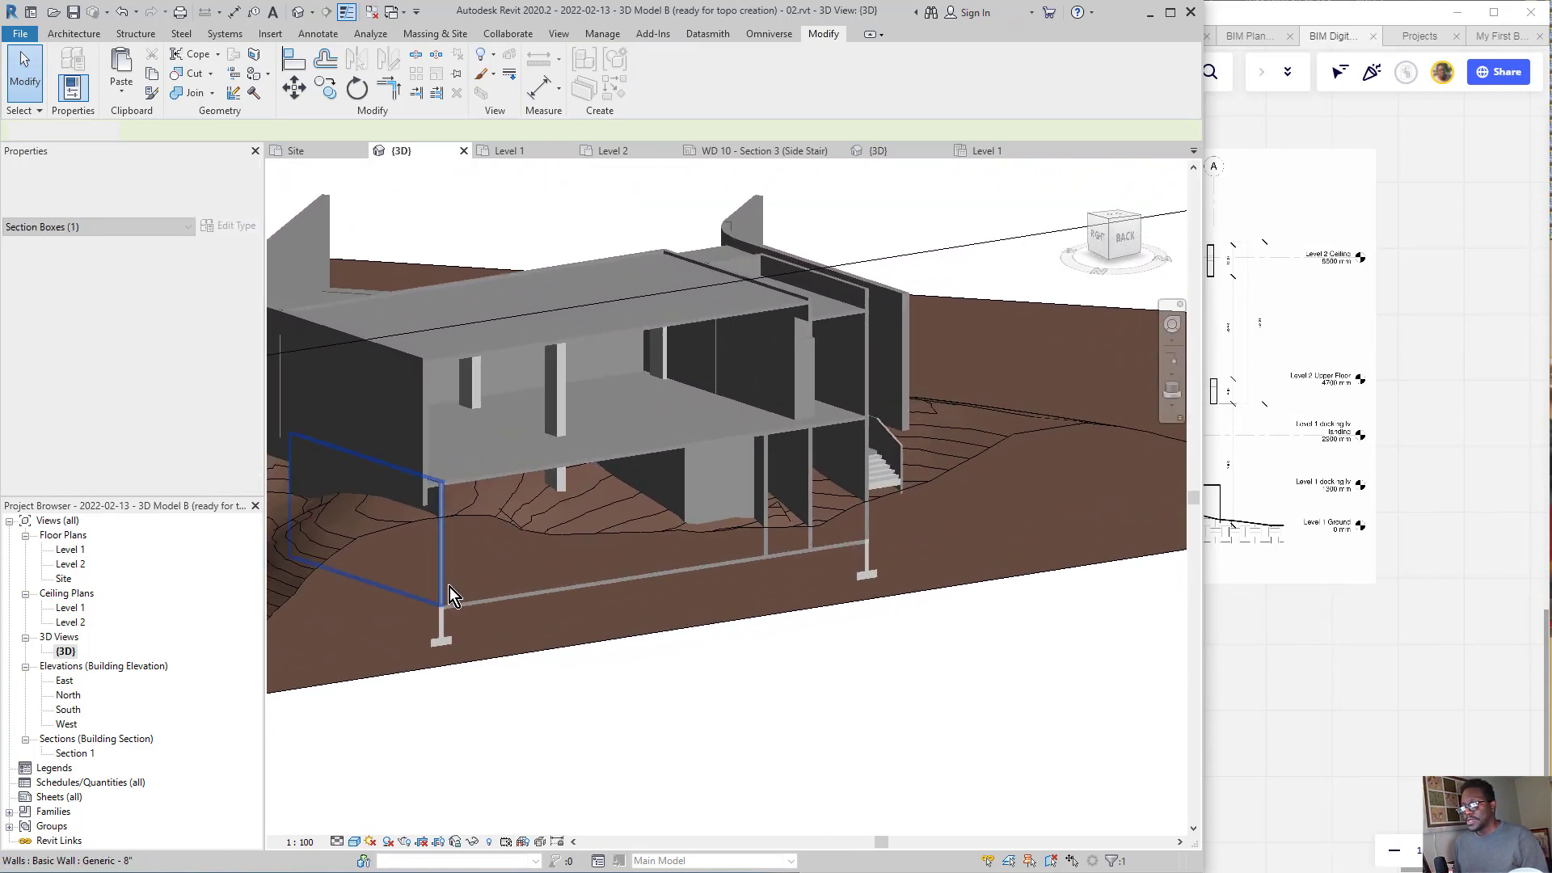
pyautogui.press('Escape')
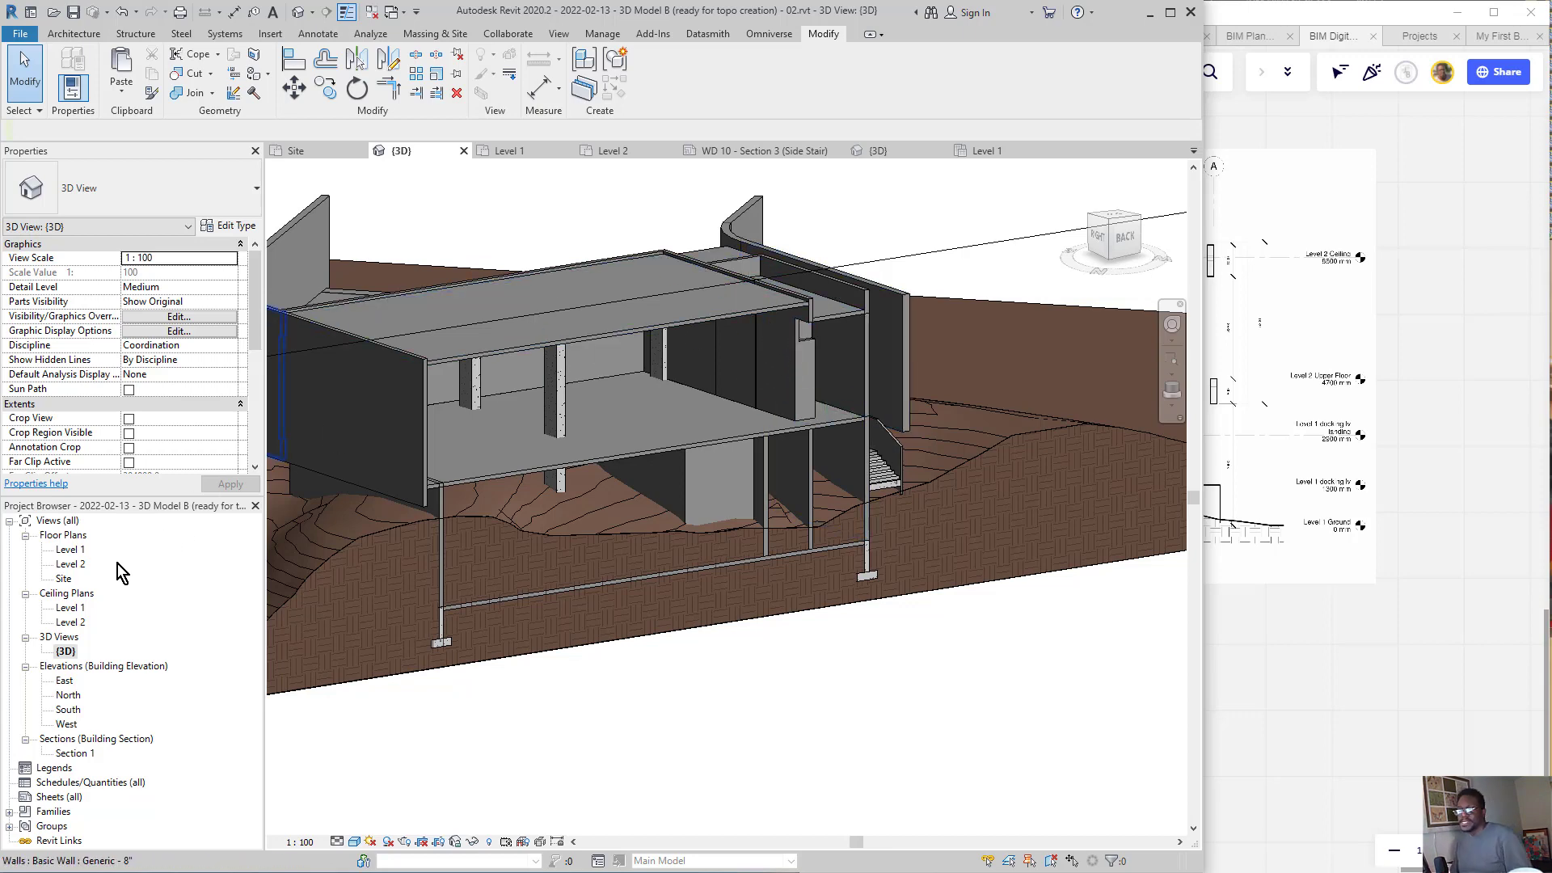
# - Open the Site floor plan and reset its temporary hide/isolate so the building shows over the topography
pyautogui.click(63, 579)
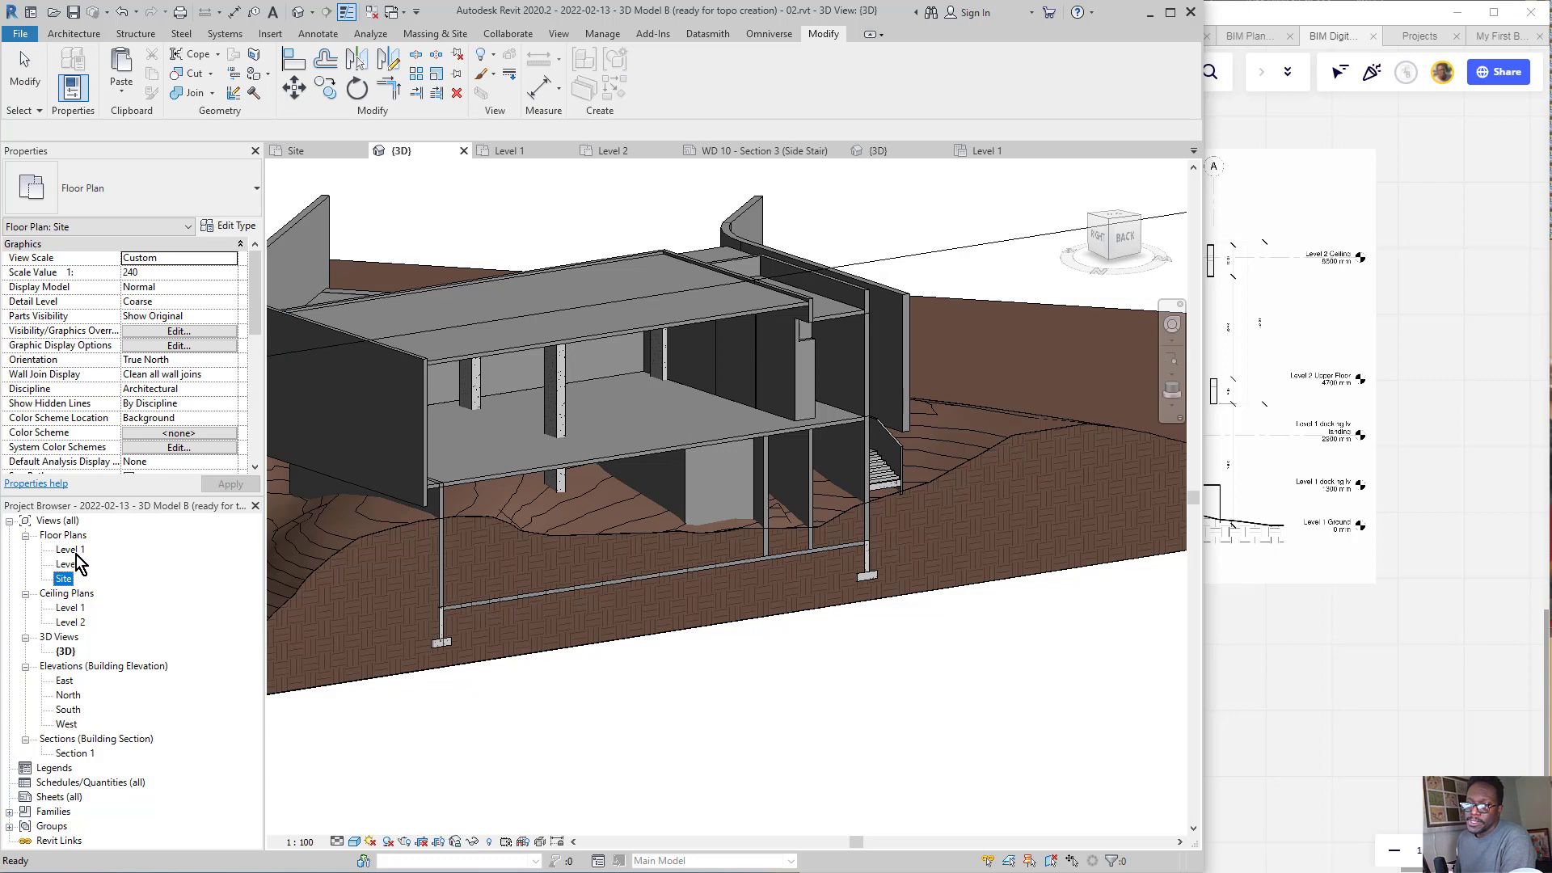
pyautogui.doubleClick(76, 552)
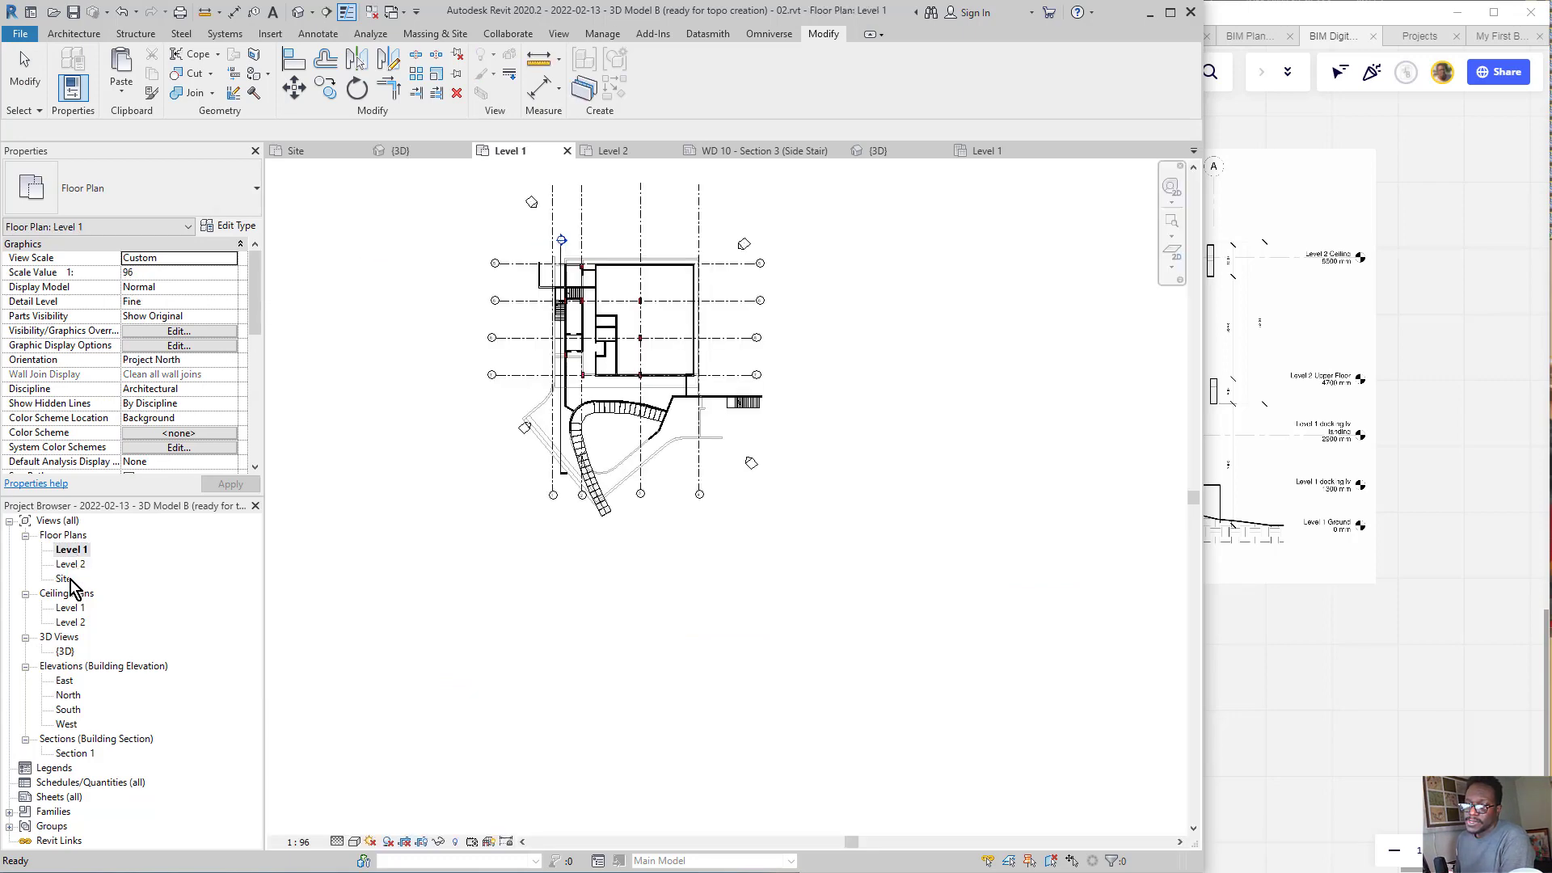
pyautogui.doubleClick(69, 580)
pyautogui.scroll(-2, 783, 448)
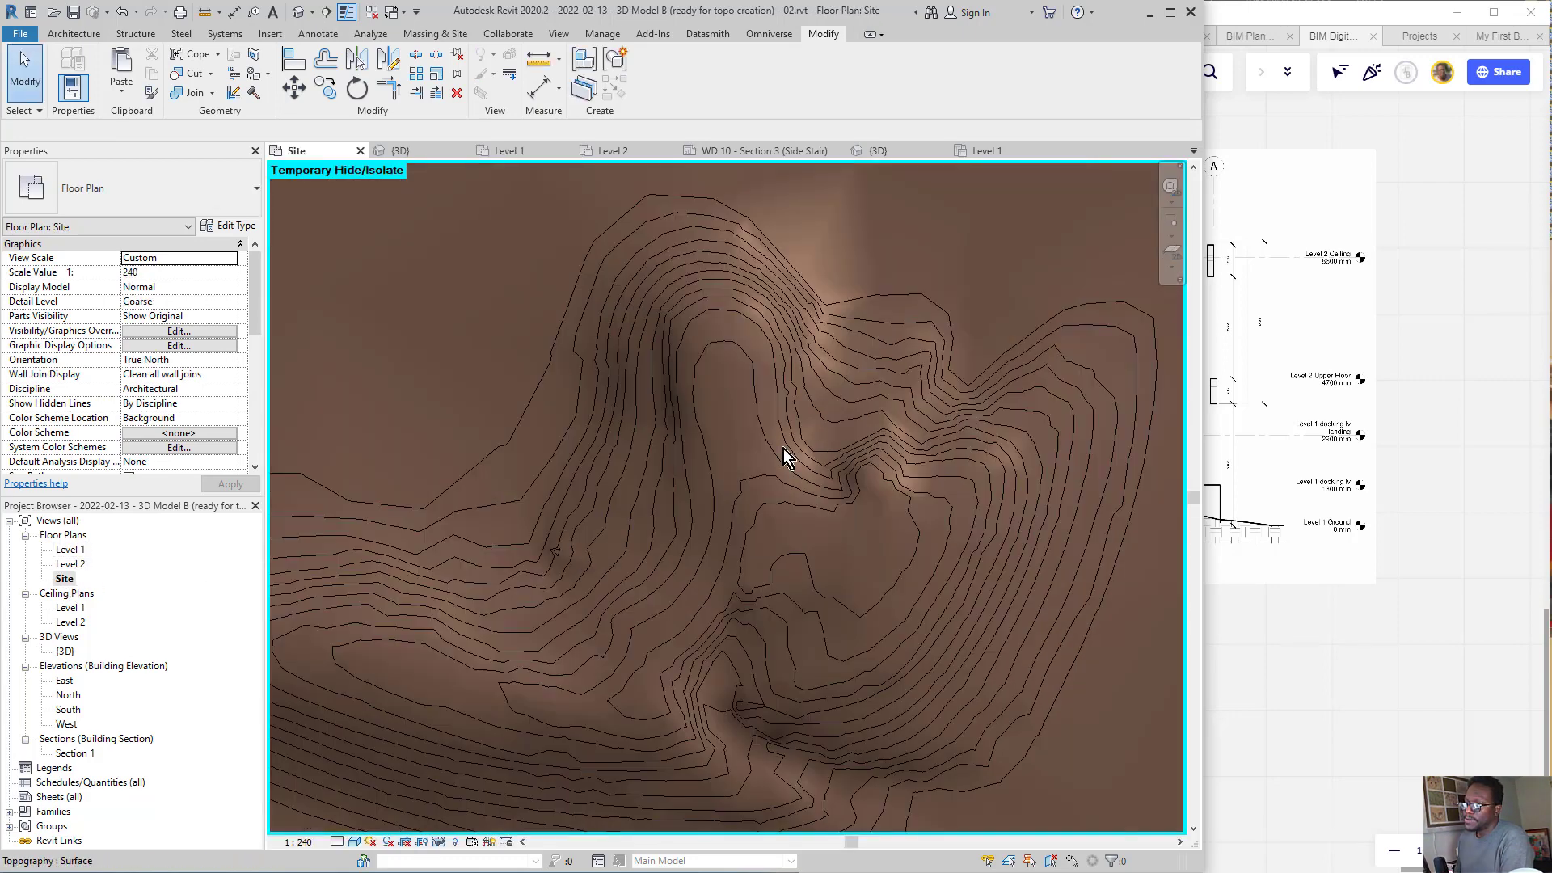
pyautogui.scroll(-2, 861, 501)
pyautogui.scroll(2, 740, 518)
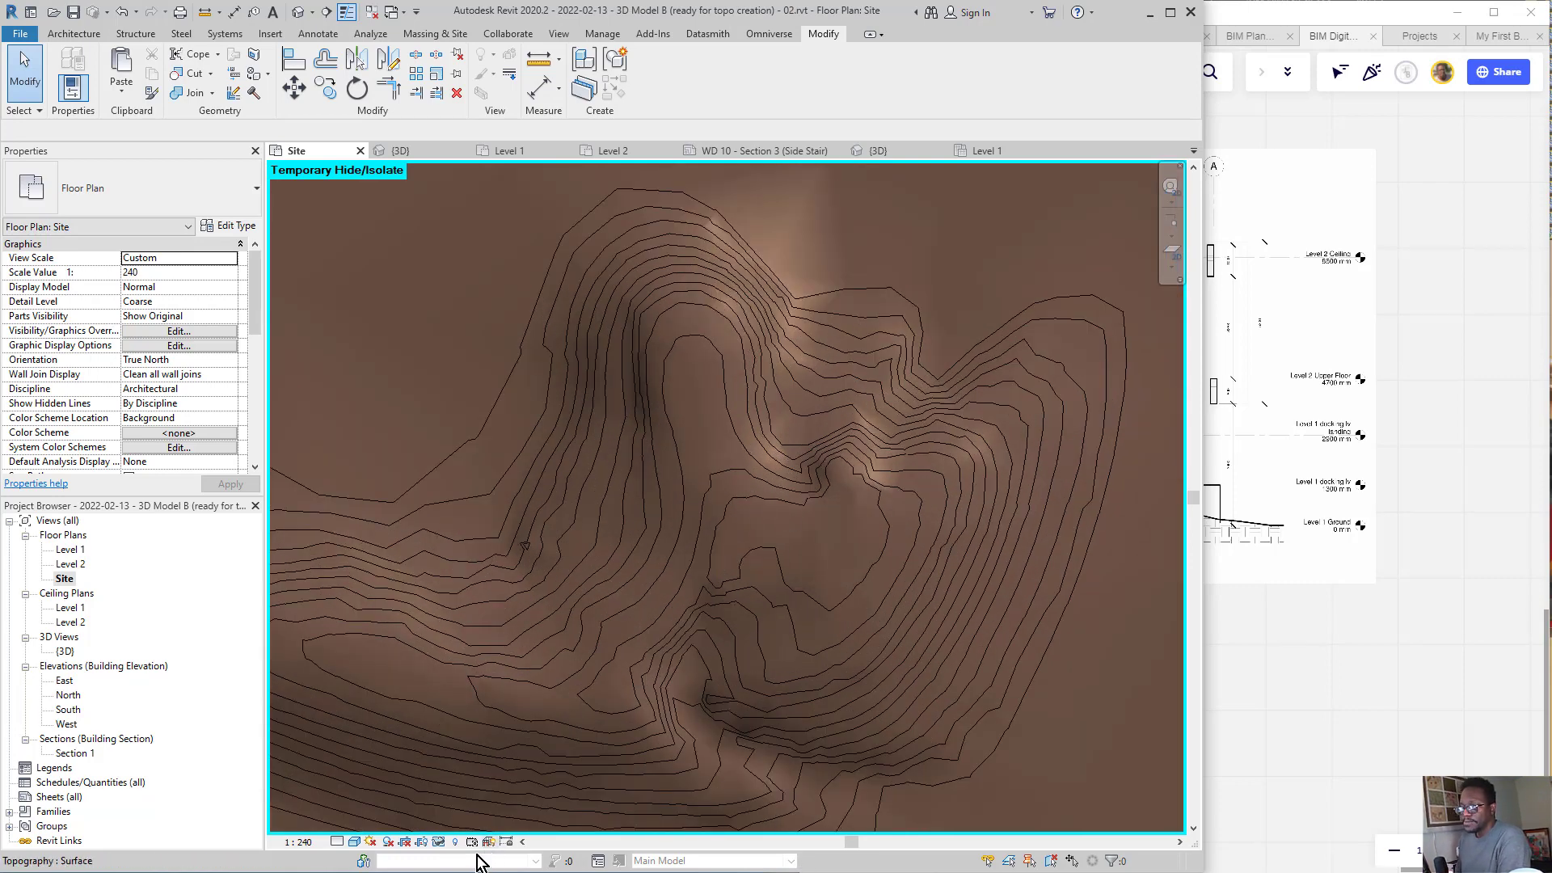
pyautogui.click(438, 842)
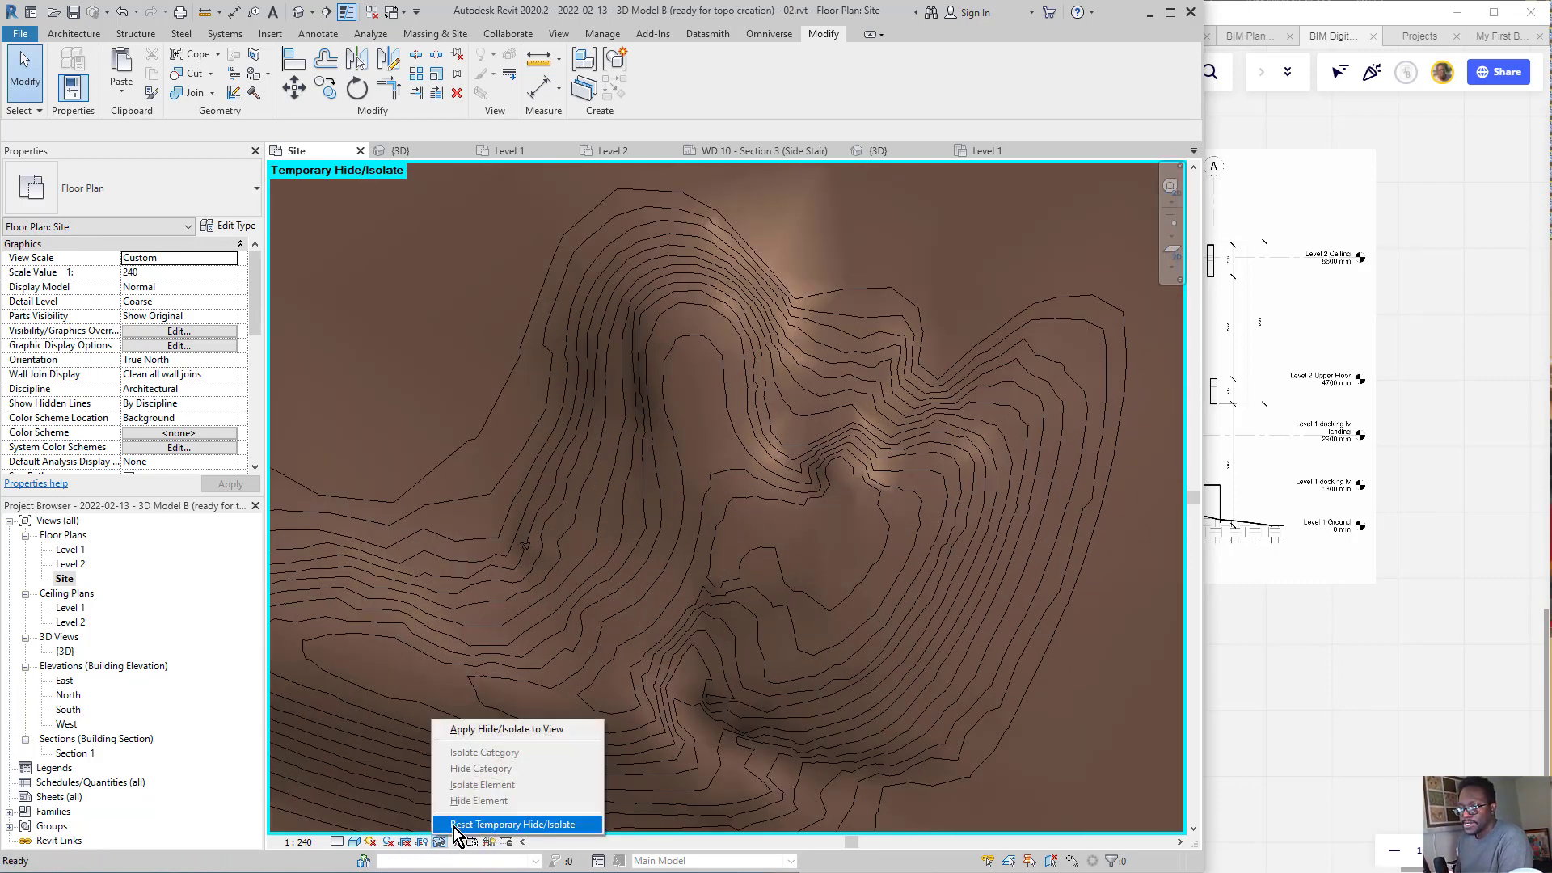
pyautogui.click(492, 824)
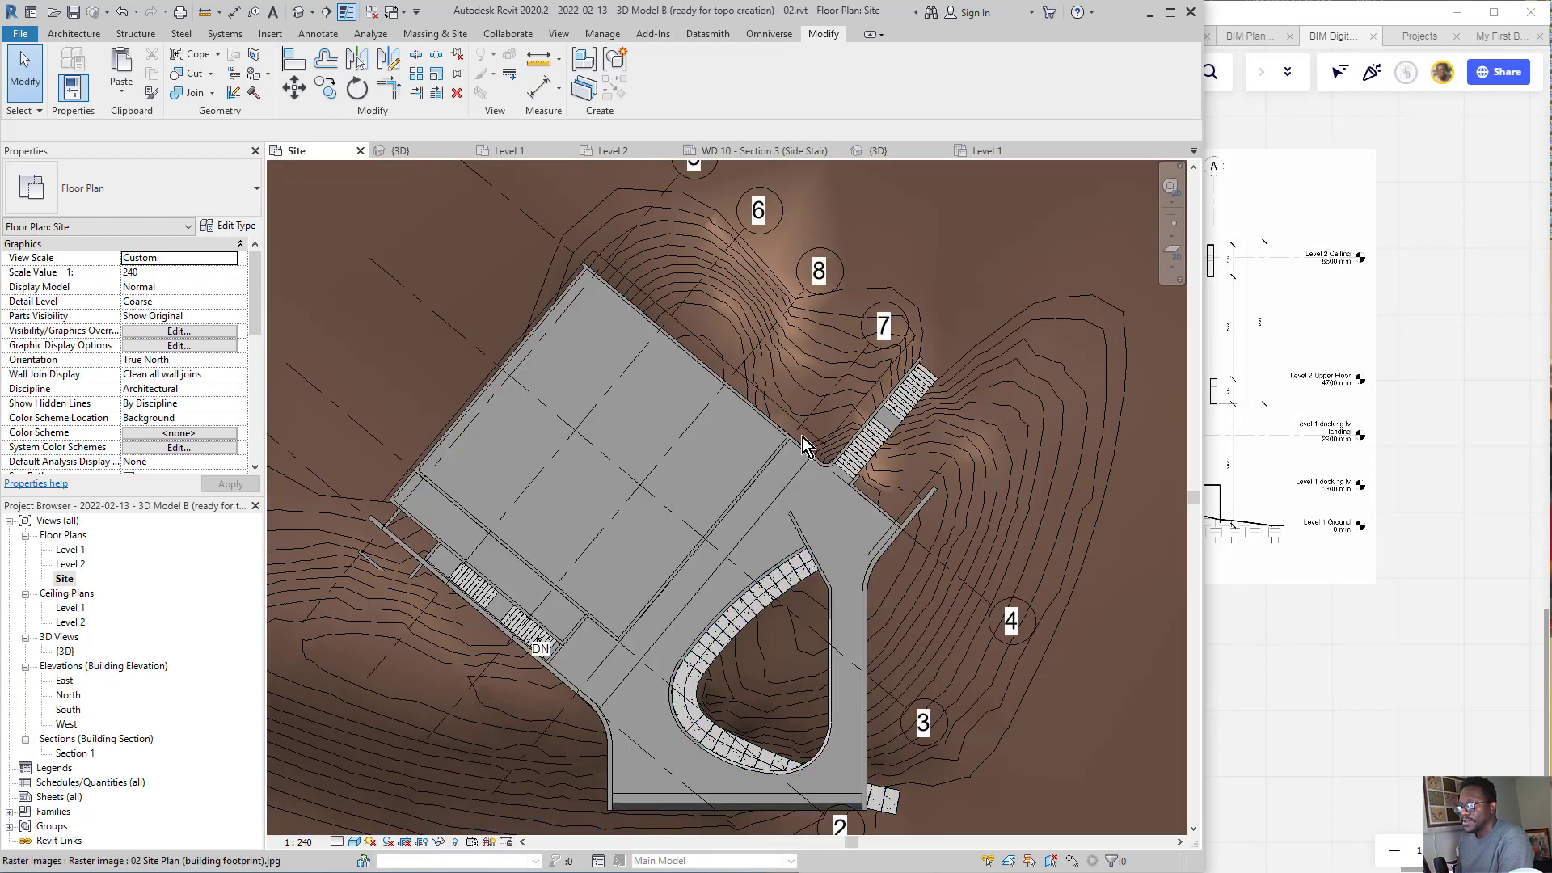
# - Set the Site plan's visual style to Wireframe
pyautogui.scroll(-1, 802, 434)
pyautogui.moveTo(679, 521); pyautogui.dragTo(817, 360, button='middle')
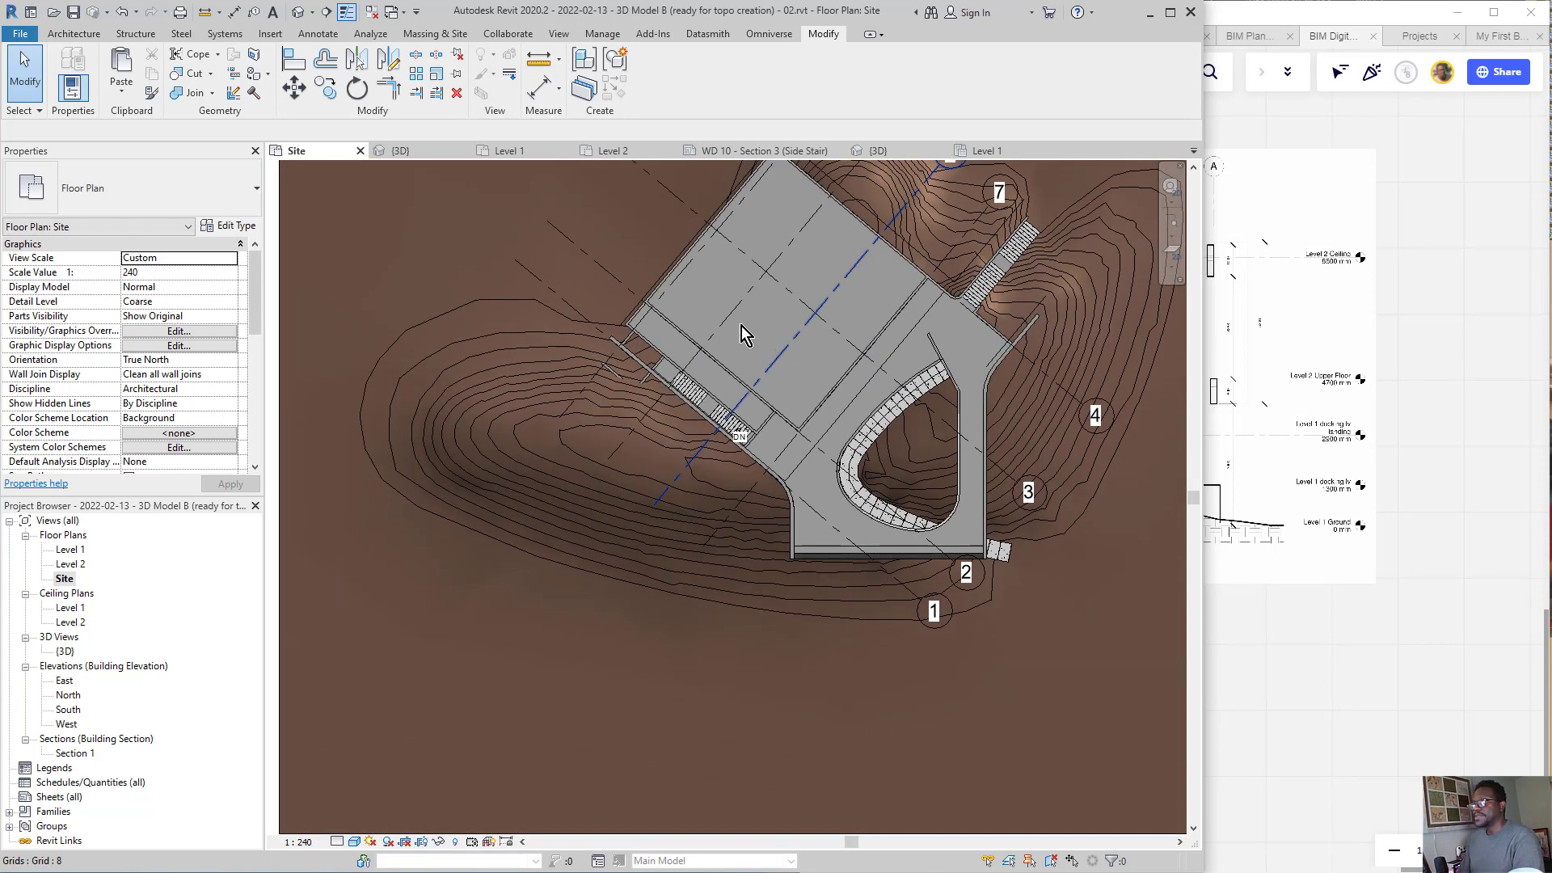
pyautogui.scroll(2, 740, 326)
pyautogui.moveTo(696, 326); pyautogui.dragTo(518, 359, button='middle')
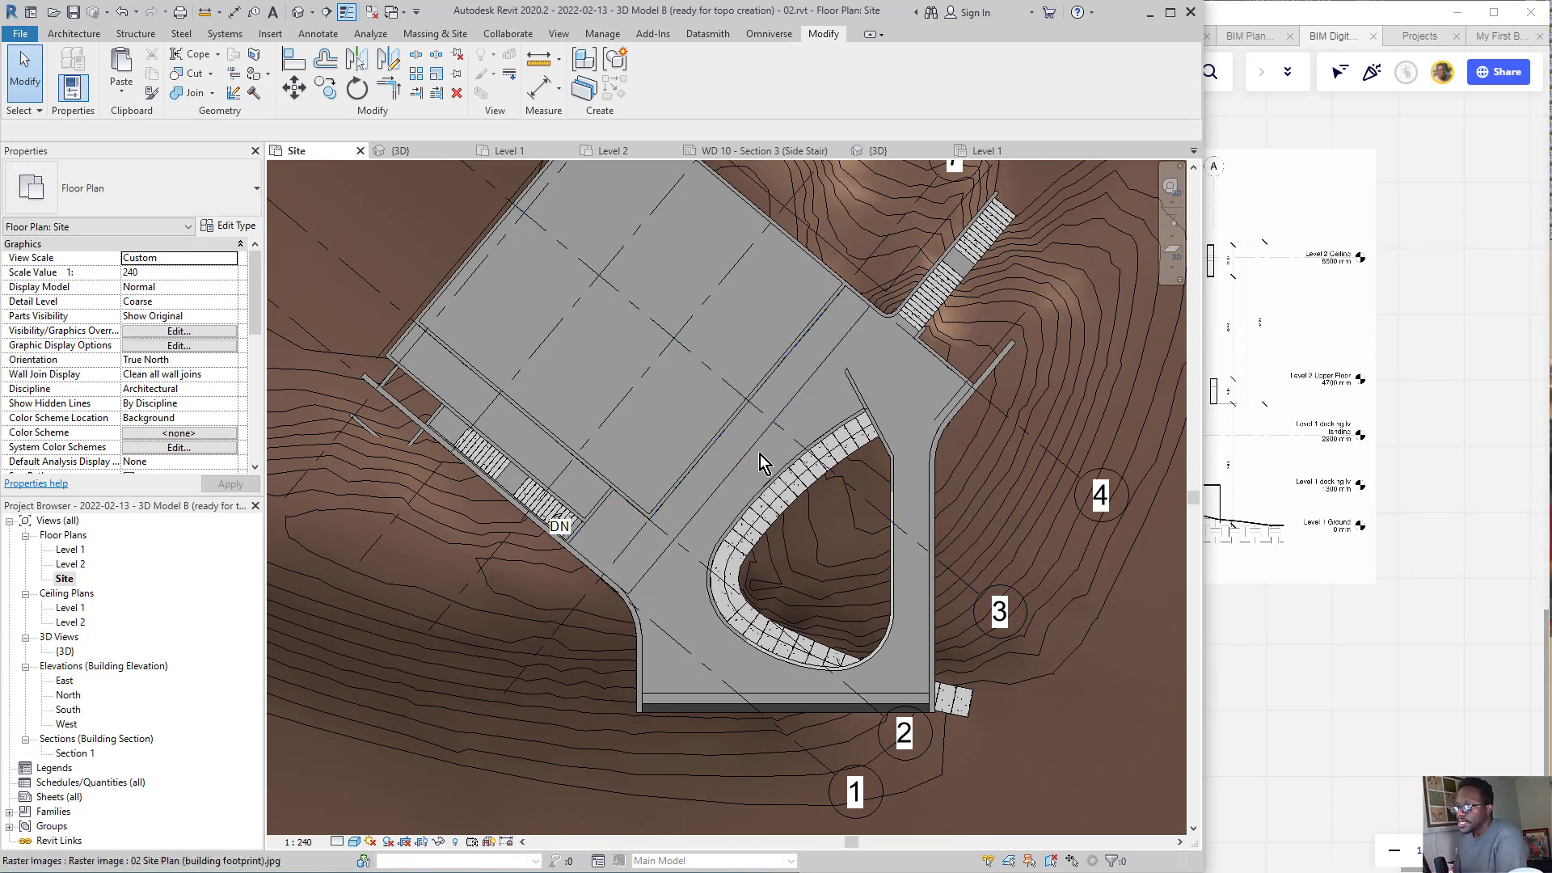
pyautogui.click(354, 842)
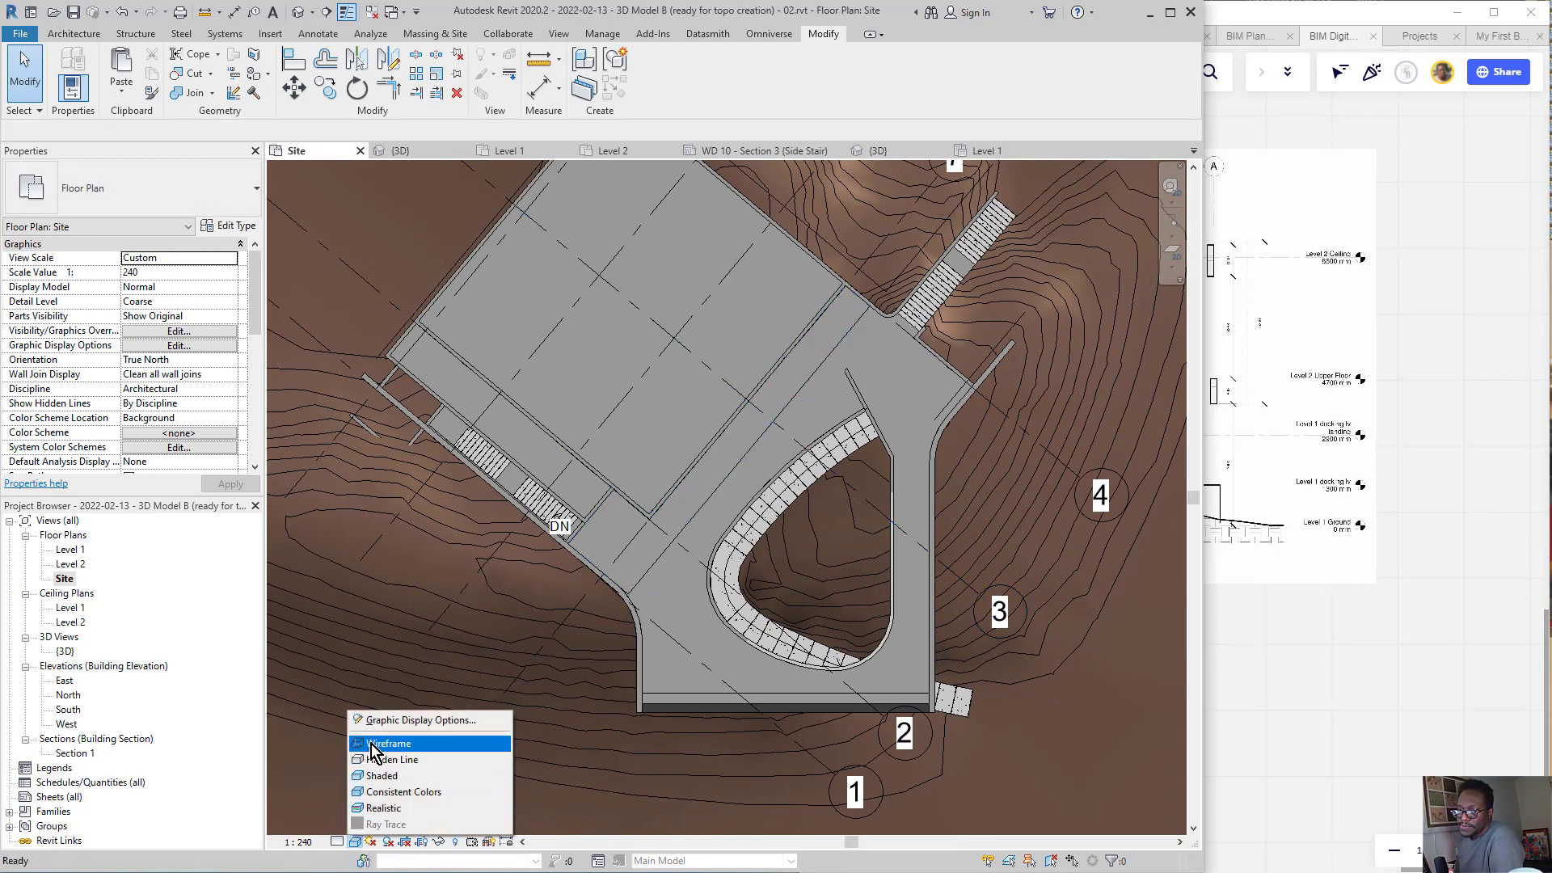
pyautogui.click(376, 743)
pyautogui.moveTo(616, 399); pyautogui.dragTo(598, 548, button='middle')
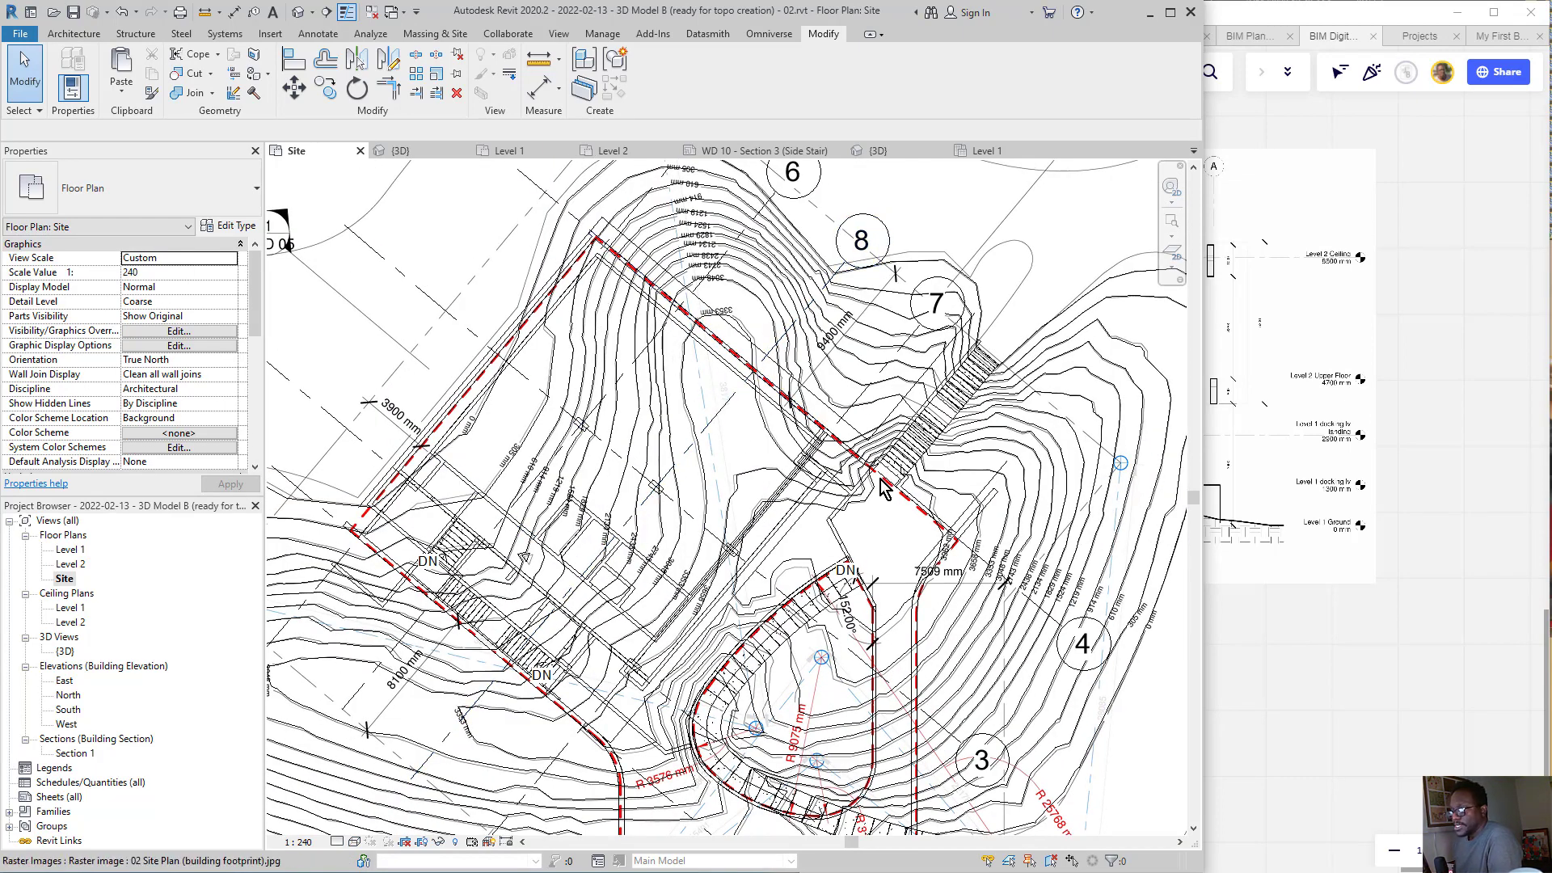
# - Hide the site plan raster image (building footprint) as an element in the Site plan
pyautogui.scroll(-3, 737, 497)
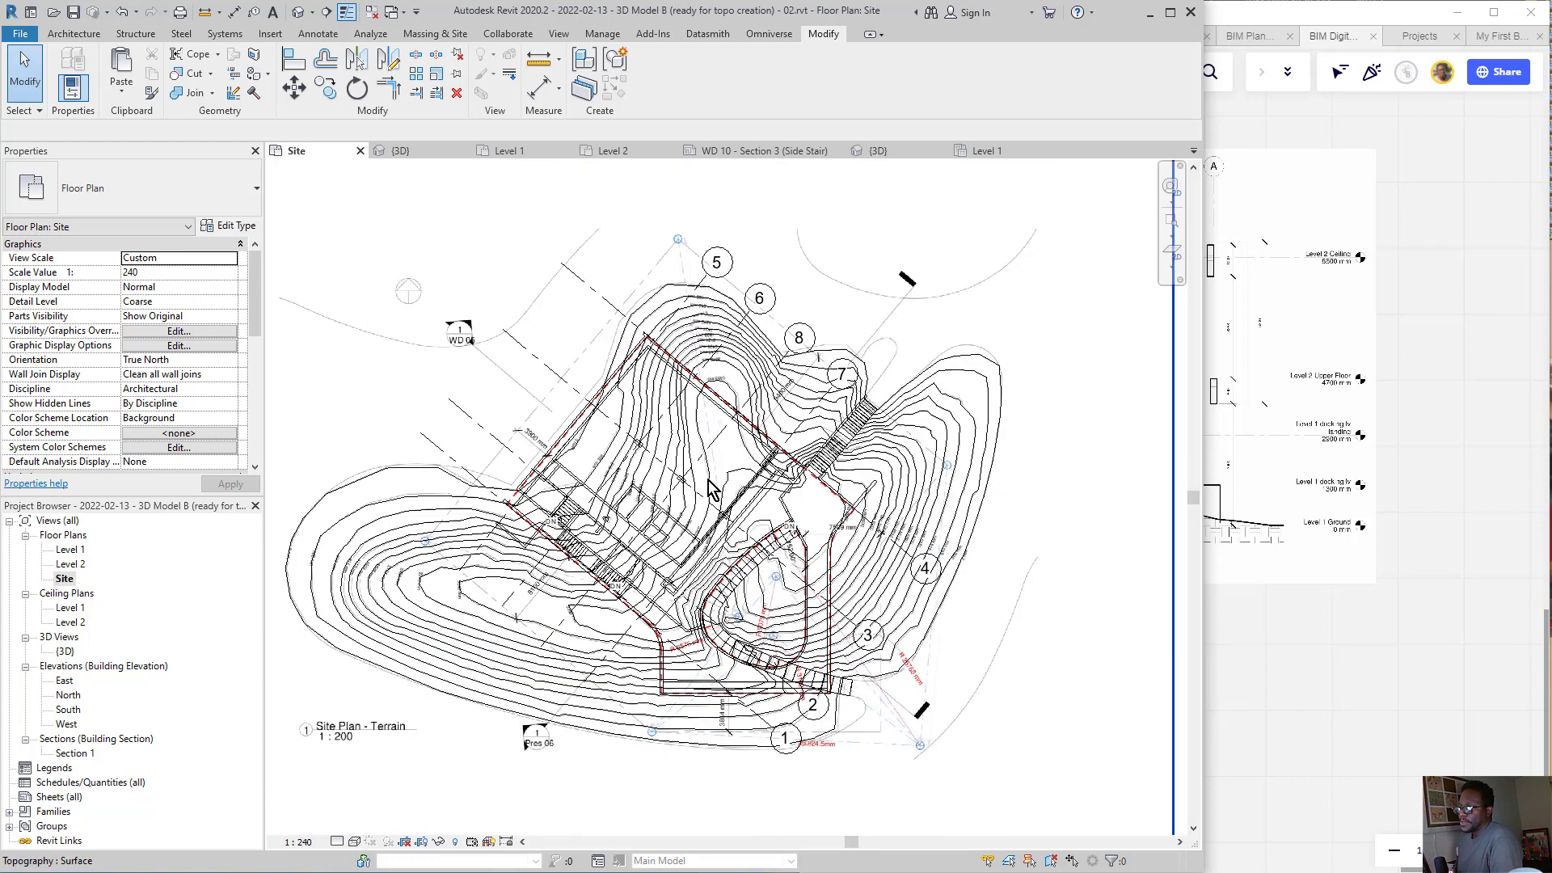
pyautogui.scroll(-2, 731, 485)
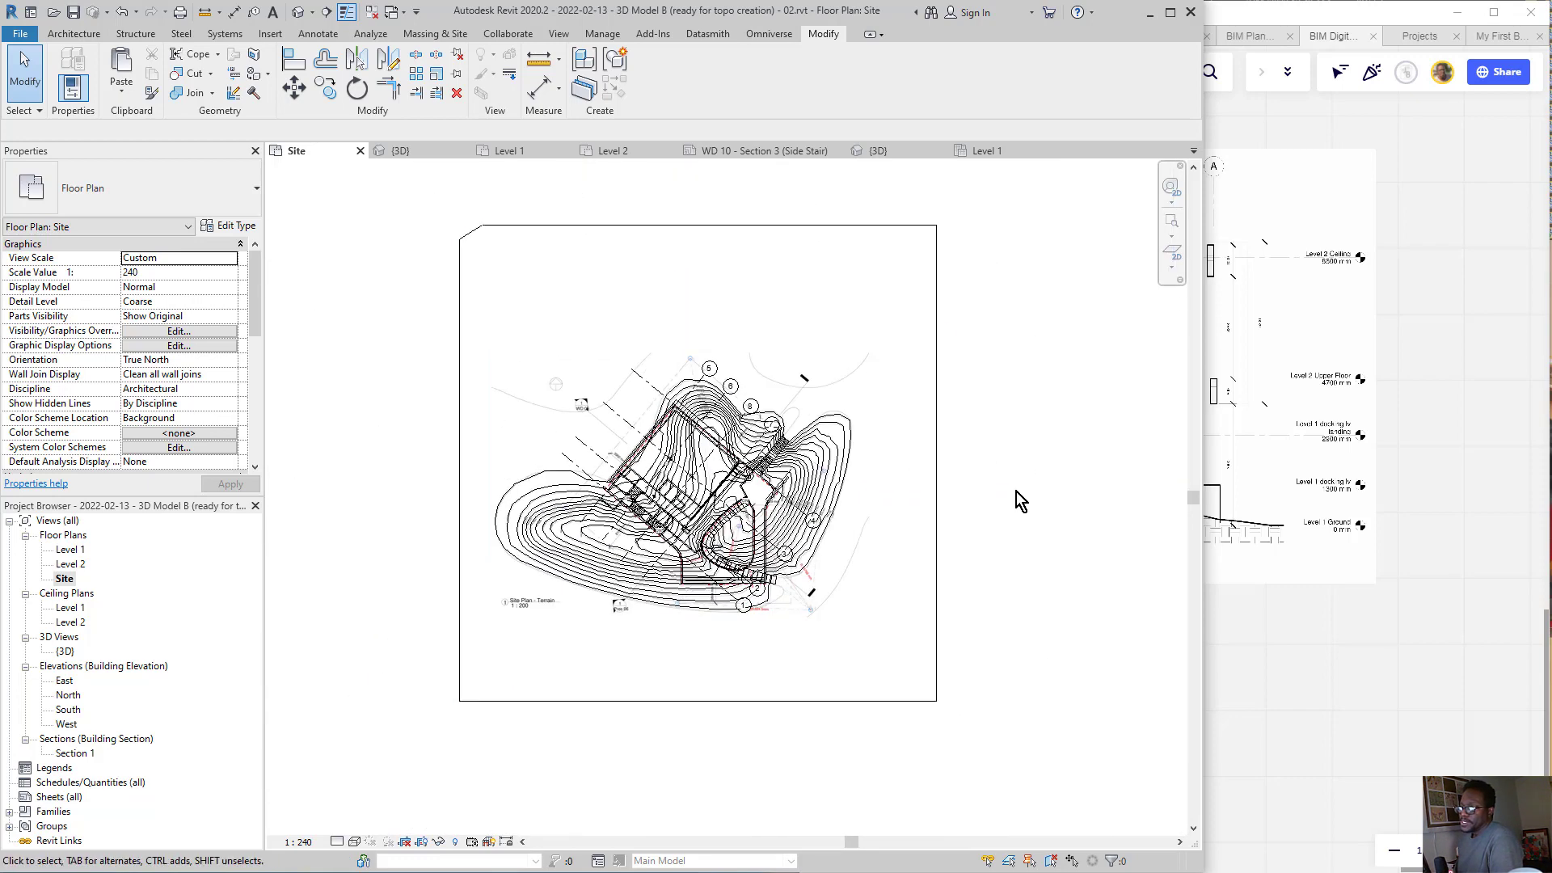
pyautogui.click(889, 423)
pyautogui.rightClick(883, 413)
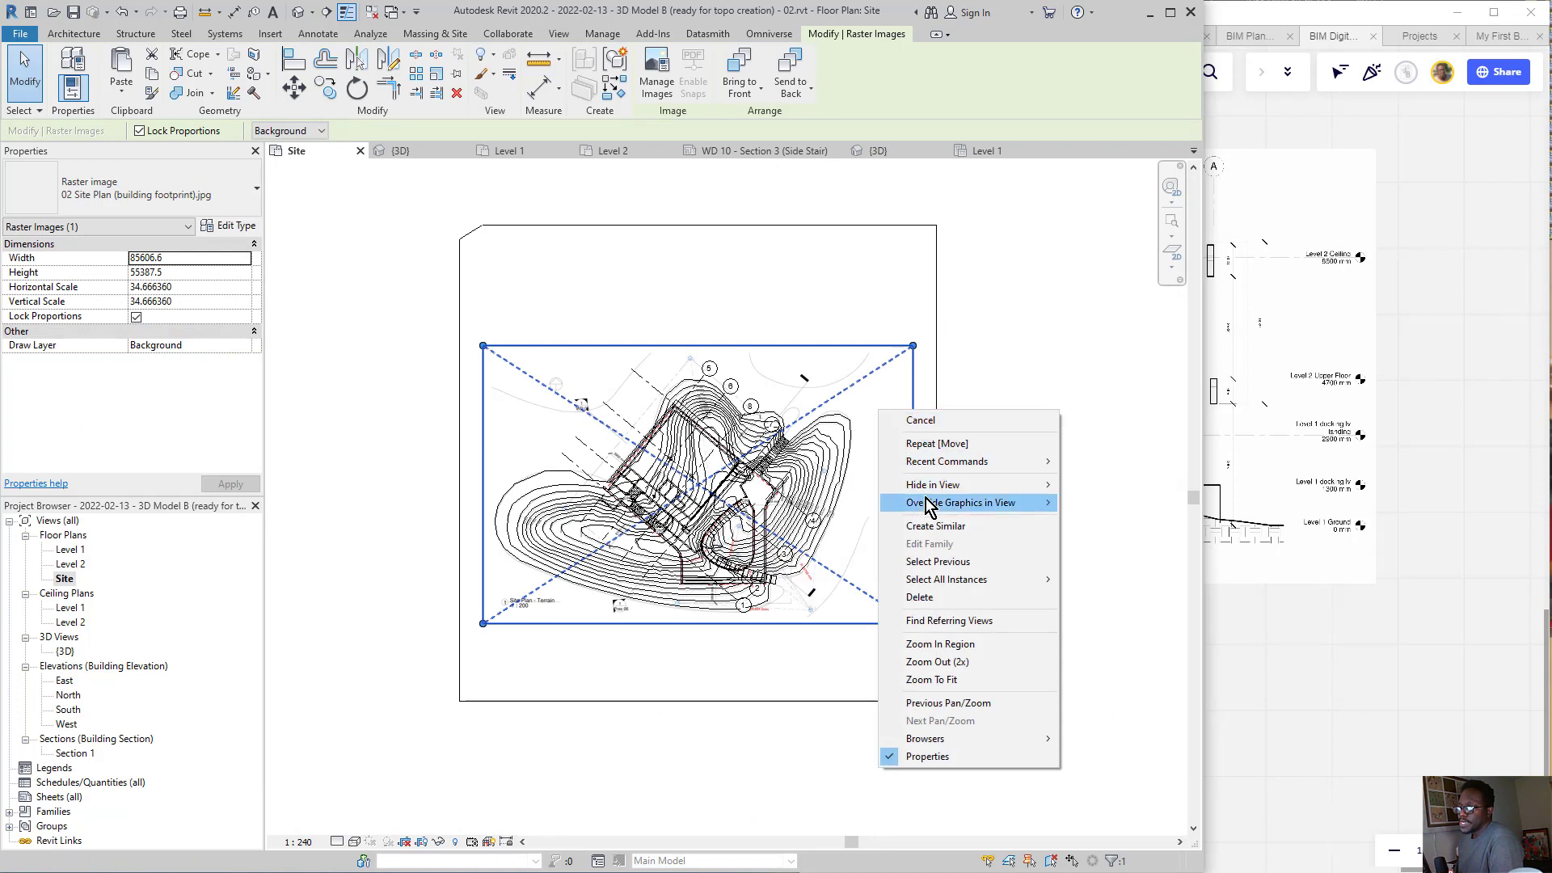
pyautogui.moveTo(1002, 485)
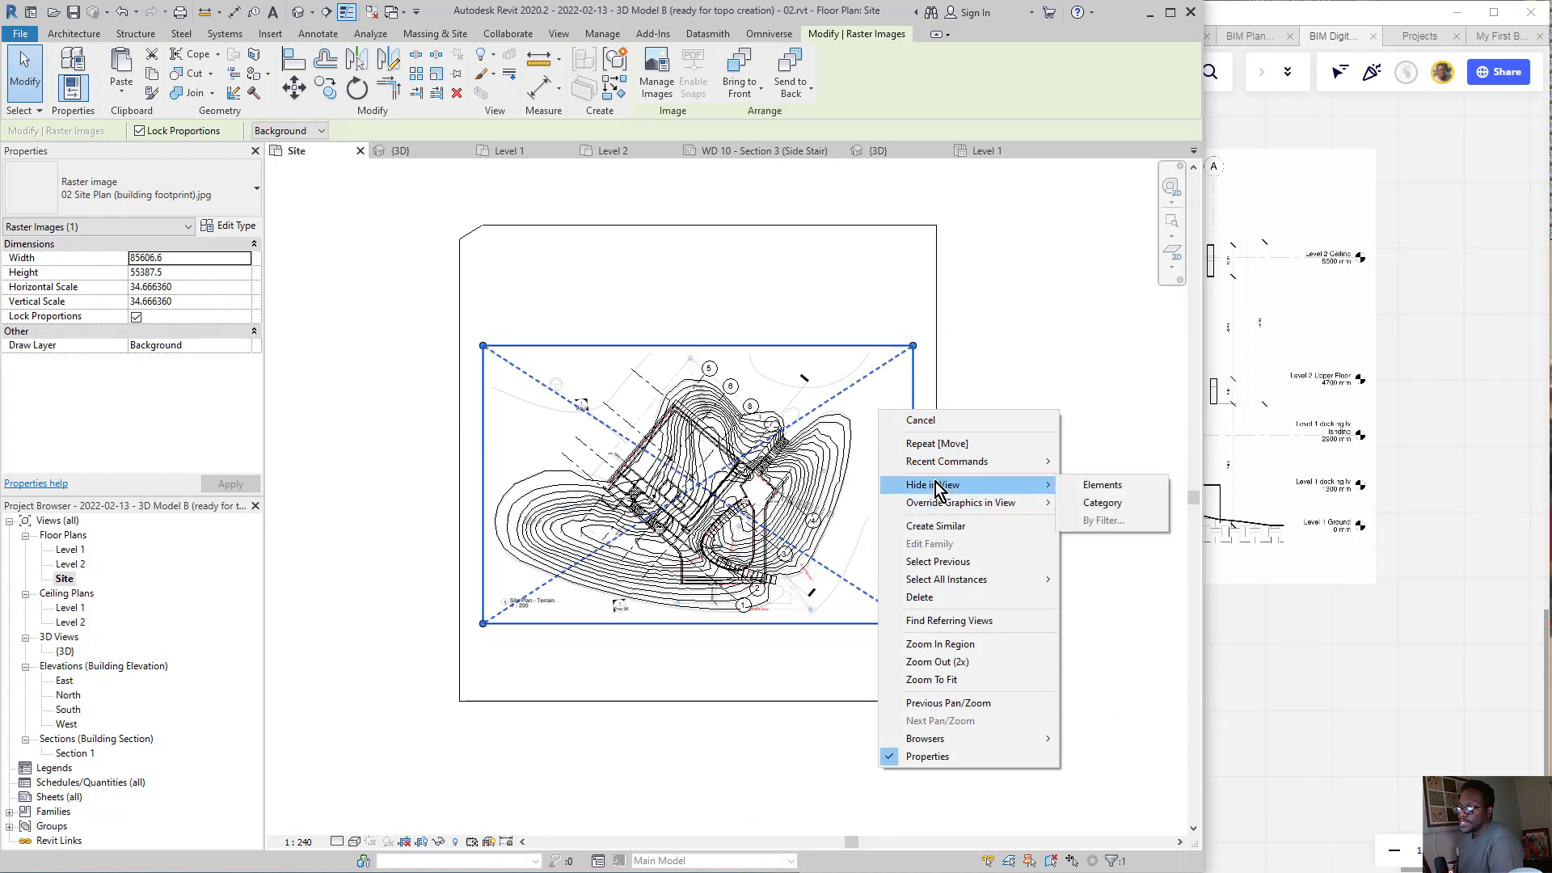
pyautogui.click(1141, 485)
pyautogui.scroll(5, 755, 433)
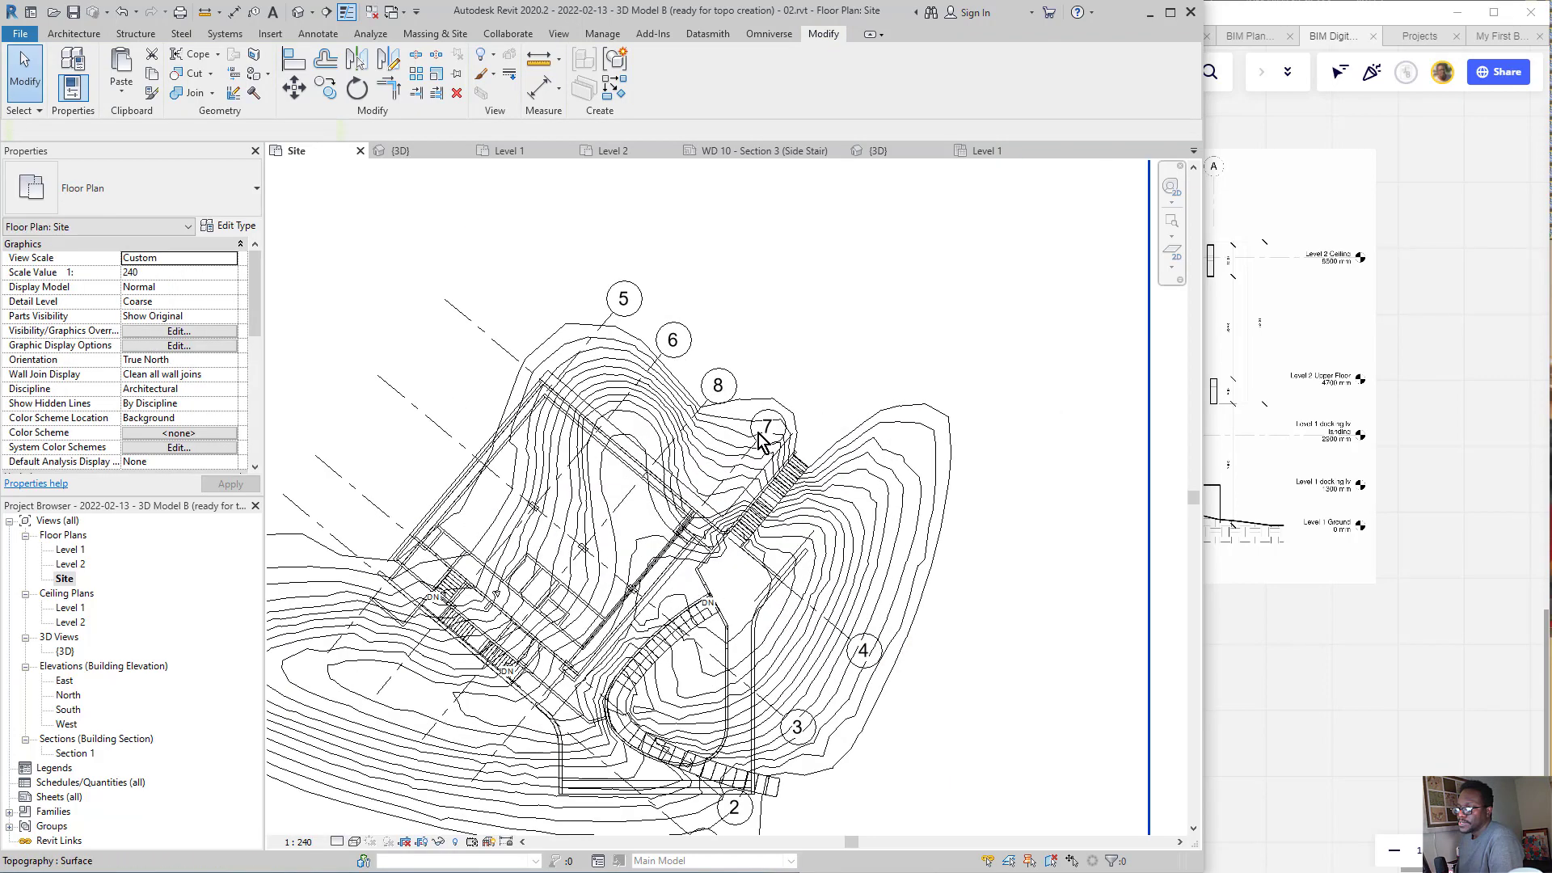
pyautogui.scroll(3, 566, 586)
pyautogui.moveTo(704, 461); pyautogui.dragTo(689, 312, button='middle')
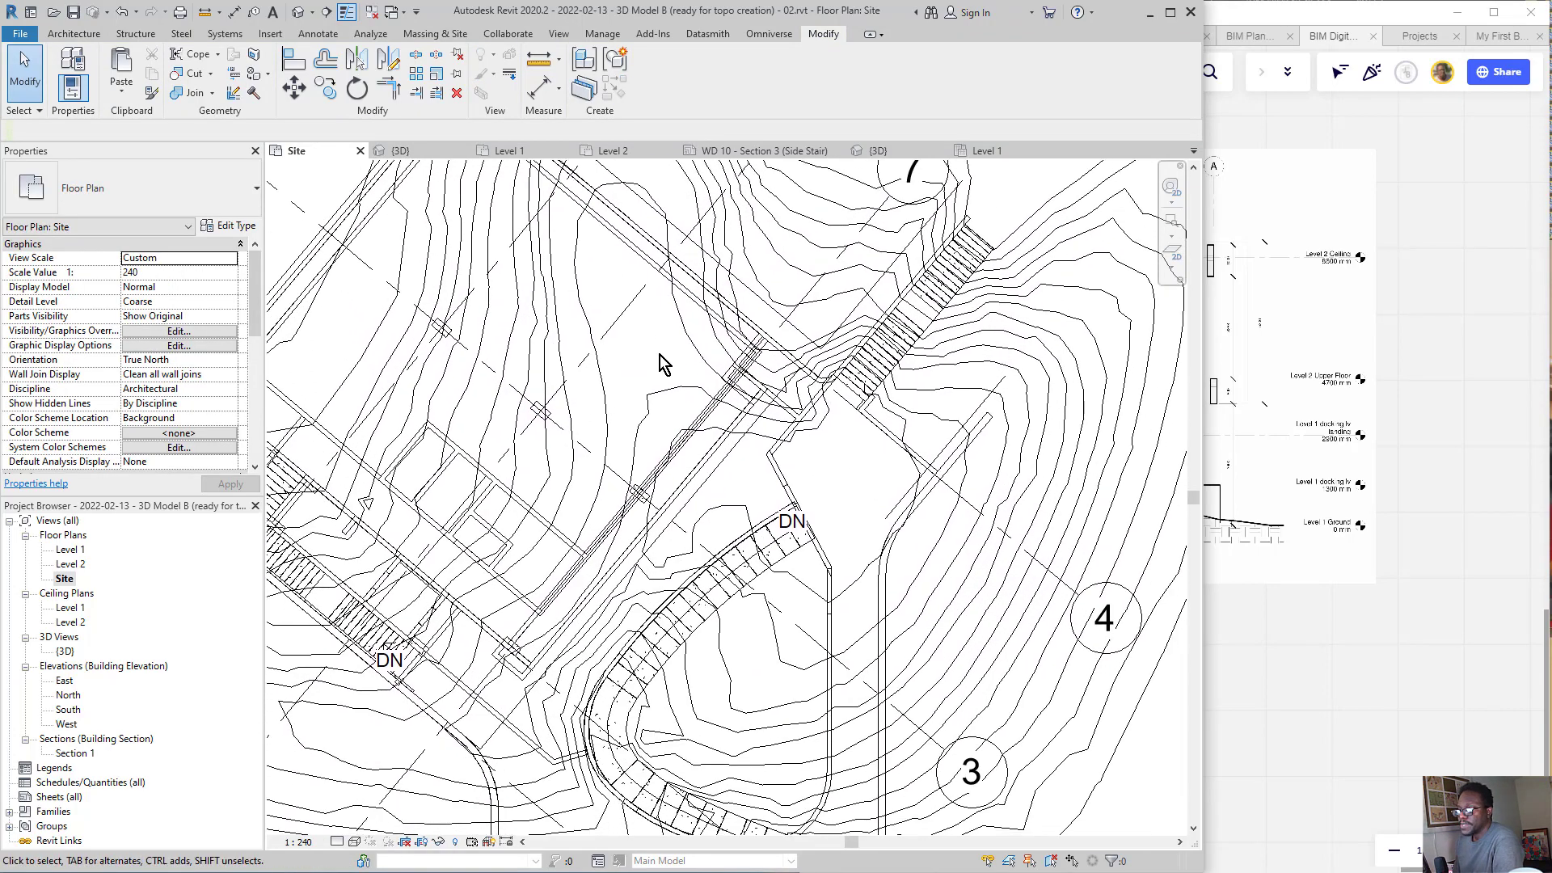
pyautogui.scroll(-1, 869, 356)
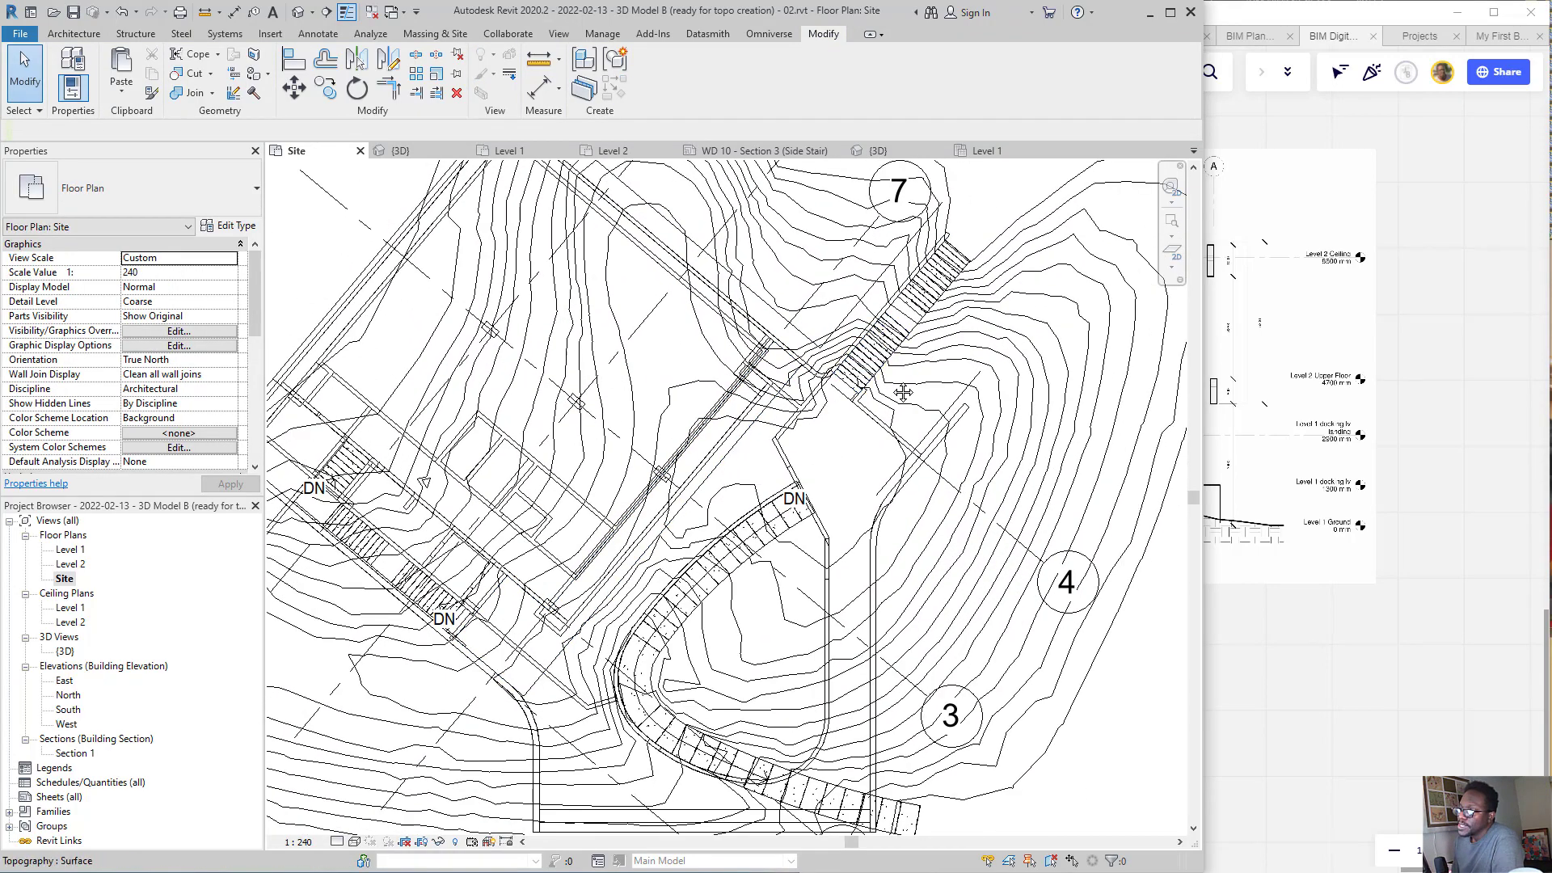
pyautogui.moveTo(893, 395); pyautogui.dragTo(833, 431, button='middle')
pyautogui.scroll(-1, 833, 432)
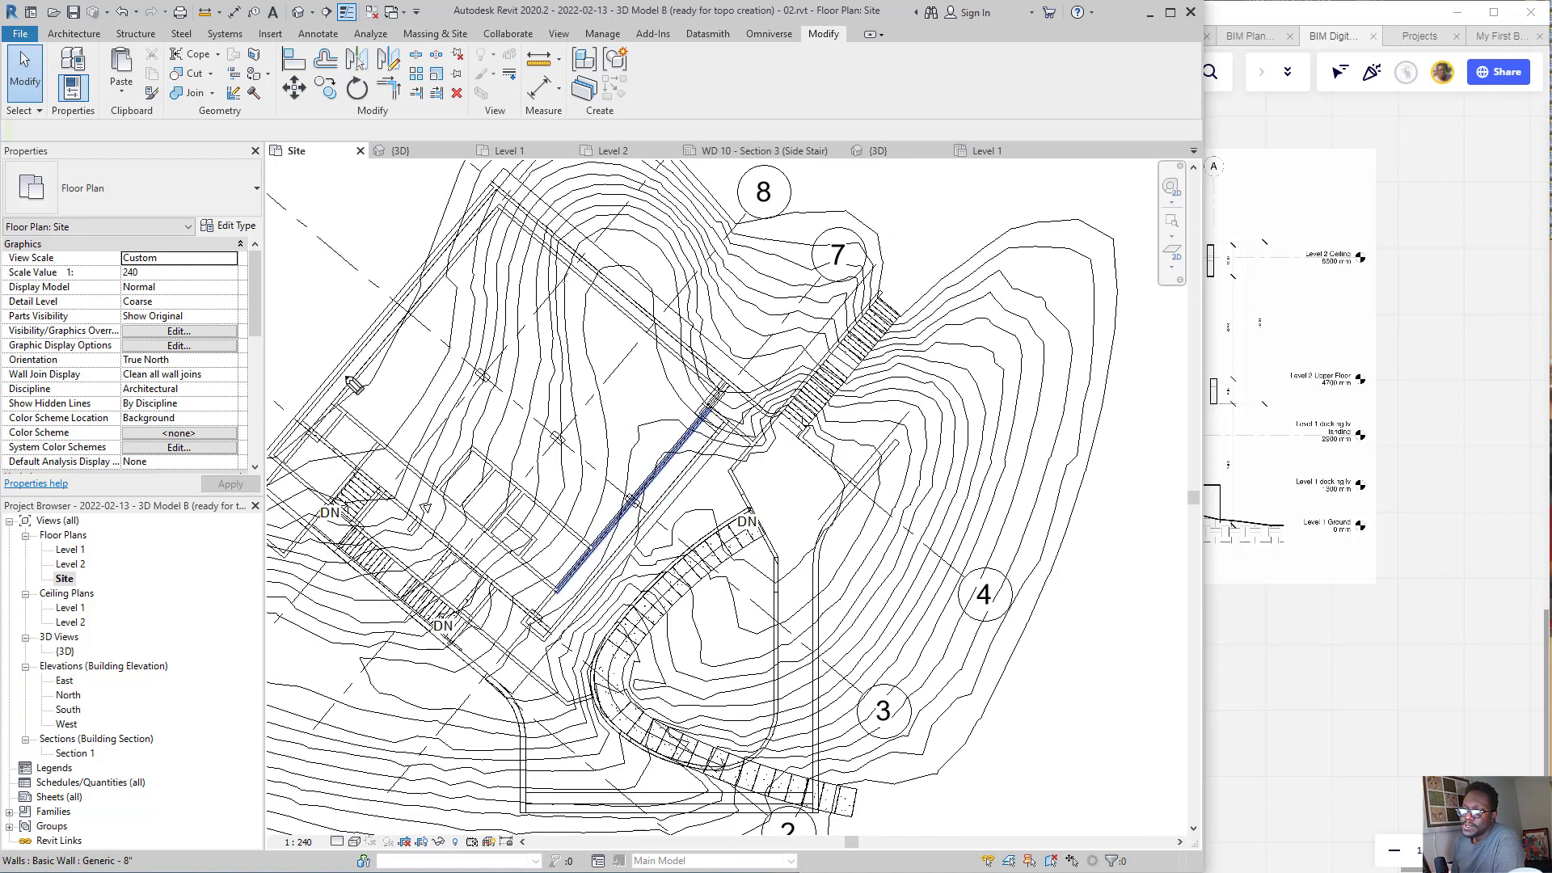
pyautogui.moveTo(350, 368); pyautogui.dragTo(349, 489)
pyautogui.moveTo(401, 335); pyautogui.dragTo(386, 485)
pyautogui.moveTo(421, 306); pyautogui.dragTo(415, 505)
pyautogui.moveTo(465, 257)
pyautogui.mouseDown()
pyautogui.moveTo(471, 557)
pyautogui.moveTo(531, 566)
pyautogui.mouseUp()
pyautogui.moveTo(546, 275); pyautogui.dragTo(560, 545)
pyautogui.moveTo(573, 306); pyautogui.dragTo(578, 517)
pyautogui.moveTo(618, 338)
pyautogui.mouseDown()
pyautogui.moveTo(631, 505)
pyautogui.moveTo(662, 465)
pyautogui.mouseUp()
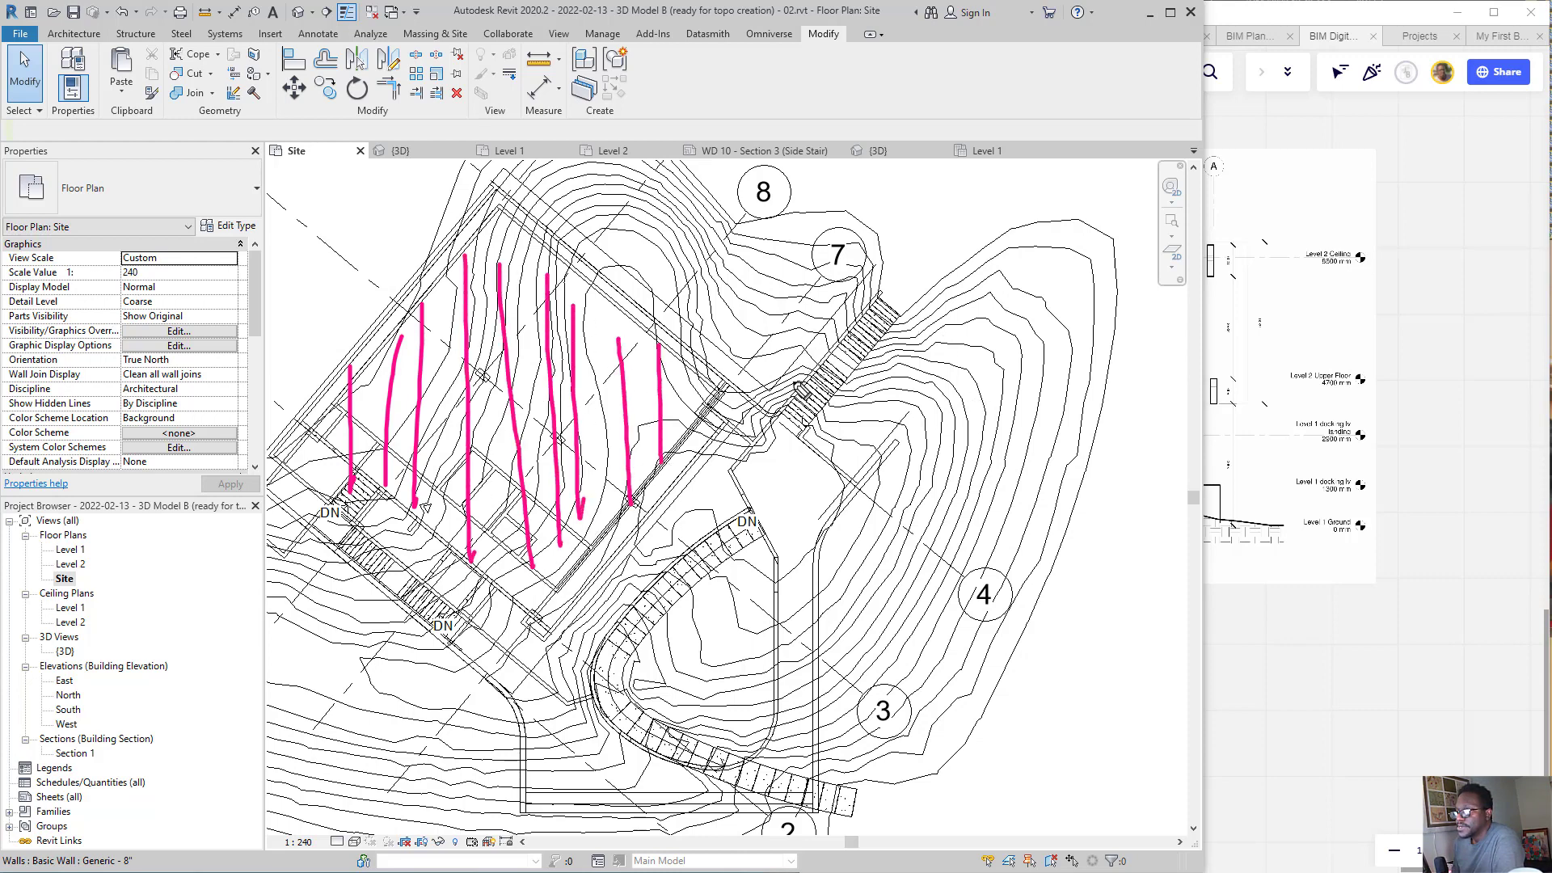
pyautogui.moveTo(724, 380)
pyautogui.mouseDown()
pyautogui.moveTo(798, 229)
pyautogui.moveTo(845, 236)
pyautogui.mouseUp()
pyautogui.moveTo(748, 298); pyautogui.dragTo(833, 284)
pyautogui.moveTo(770, 314); pyautogui.dragTo(838, 306)
pyautogui.moveTo(709, 346); pyautogui.dragTo(824, 321)
pyautogui.moveTo(753, 386)
pyautogui.mouseDown()
pyautogui.moveTo(806, 370)
pyautogui.moveTo(760, 395)
pyautogui.moveTo(707, 517)
pyautogui.mouseUp()
pyautogui.moveTo(702, 461); pyautogui.dragTo(680, 550)
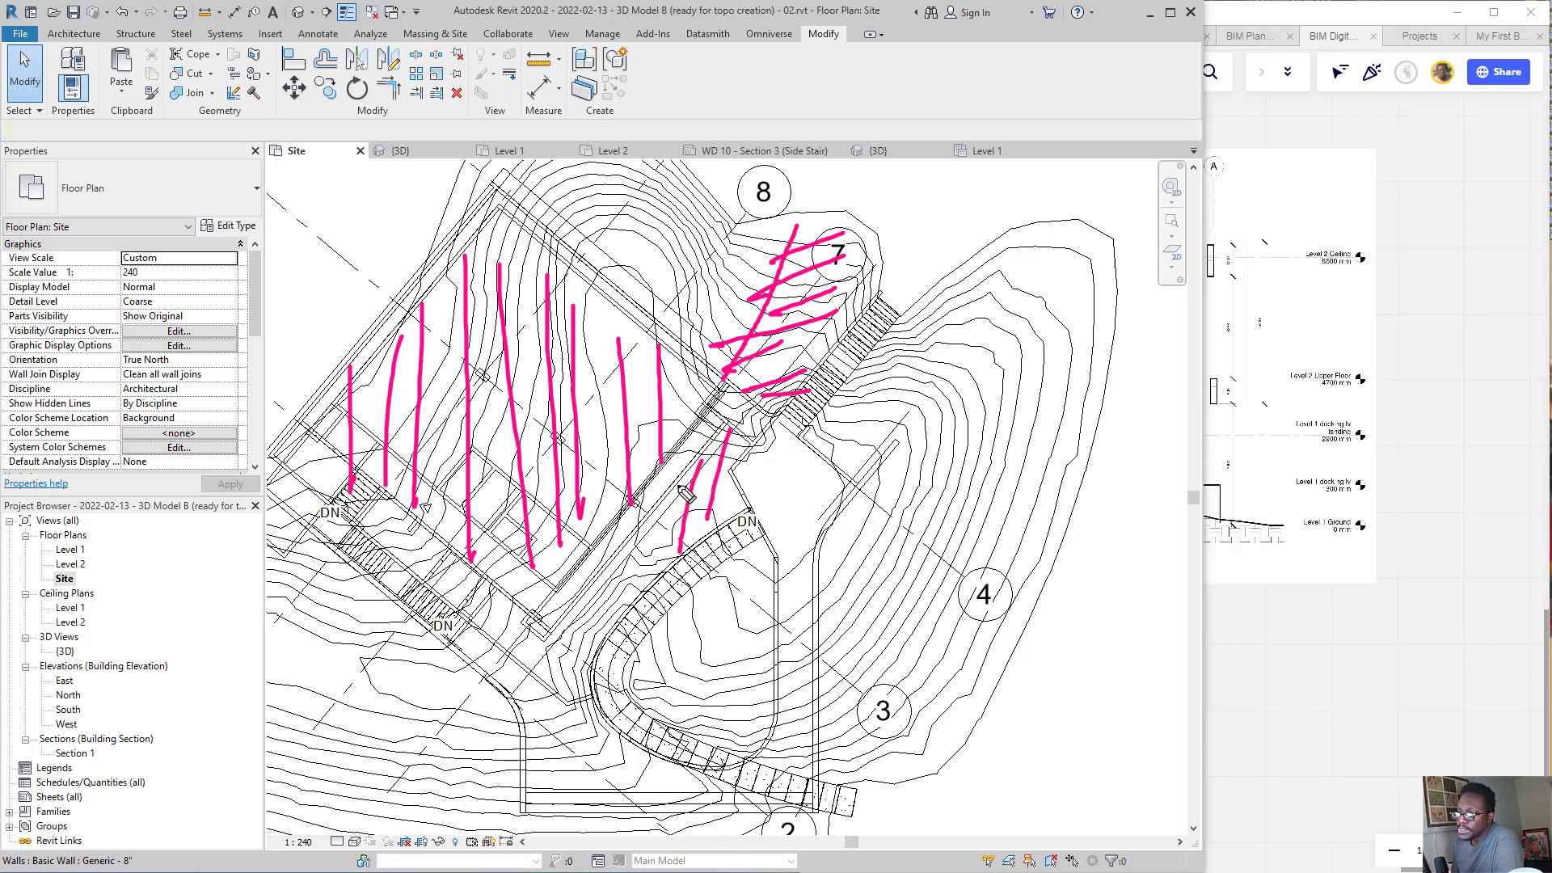
pyautogui.moveTo(677, 485)
pyautogui.mouseDown()
pyautogui.moveTo(661, 561)
pyautogui.moveTo(641, 578)
pyautogui.mouseUp()
pyautogui.moveTo(636, 521); pyautogui.dragTo(596, 655)
pyautogui.moveTo(582, 589); pyautogui.dragTo(565, 672)
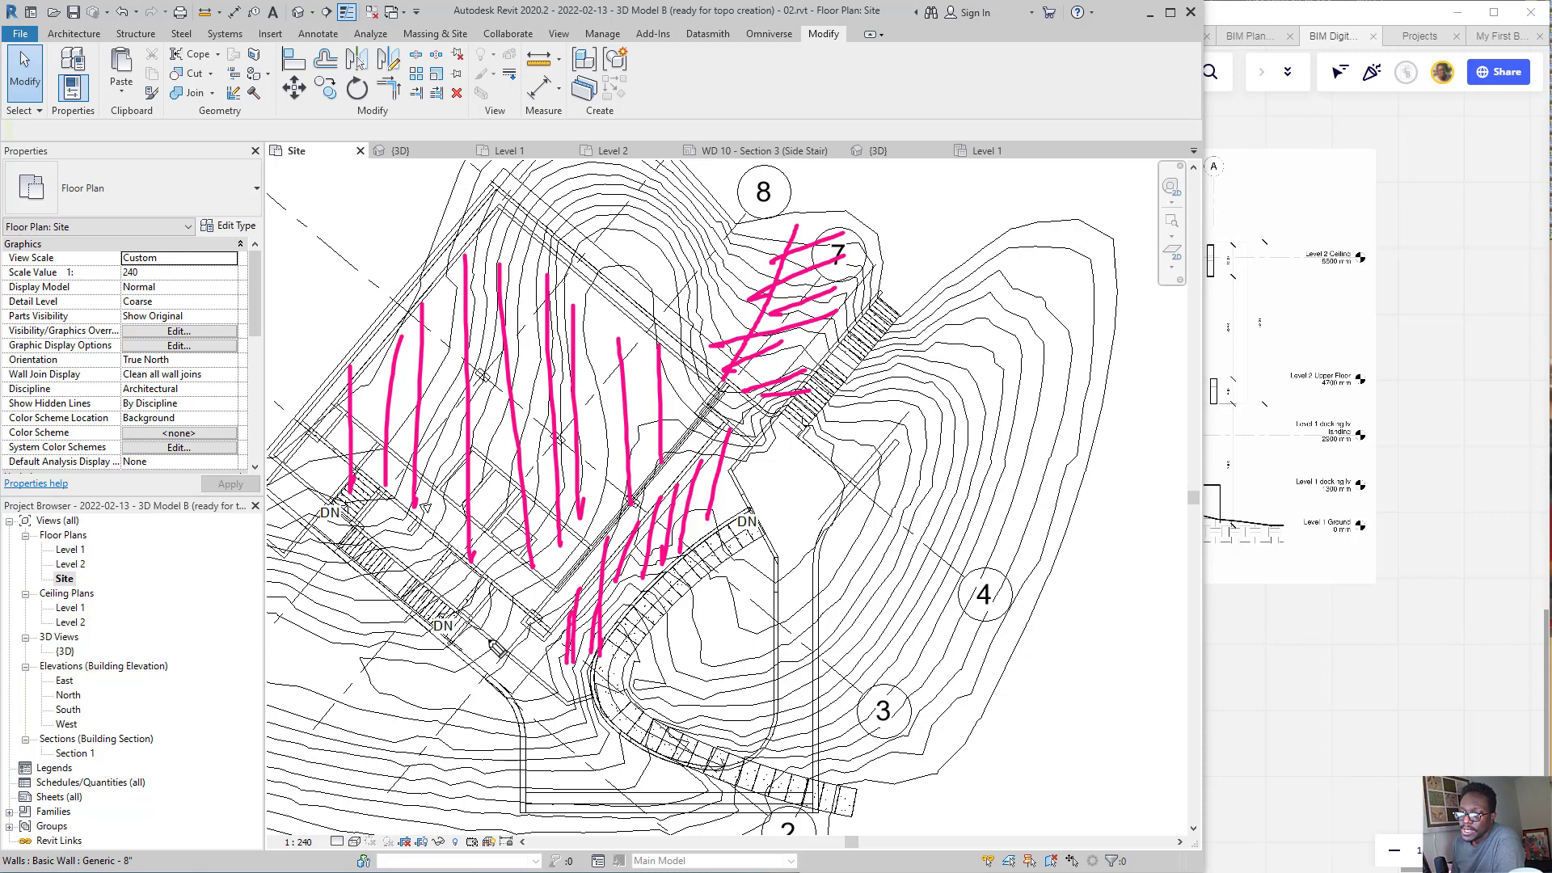
pyautogui.moveTo(507, 602)
pyautogui.mouseDown()
pyautogui.moveTo(499, 659)
pyautogui.moveTo(477, 649)
pyautogui.mouseUp()
pyautogui.moveTo(471, 557)
pyautogui.mouseDown()
pyautogui.moveTo(458, 632)
pyautogui.moveTo(417, 621)
pyautogui.mouseUp()
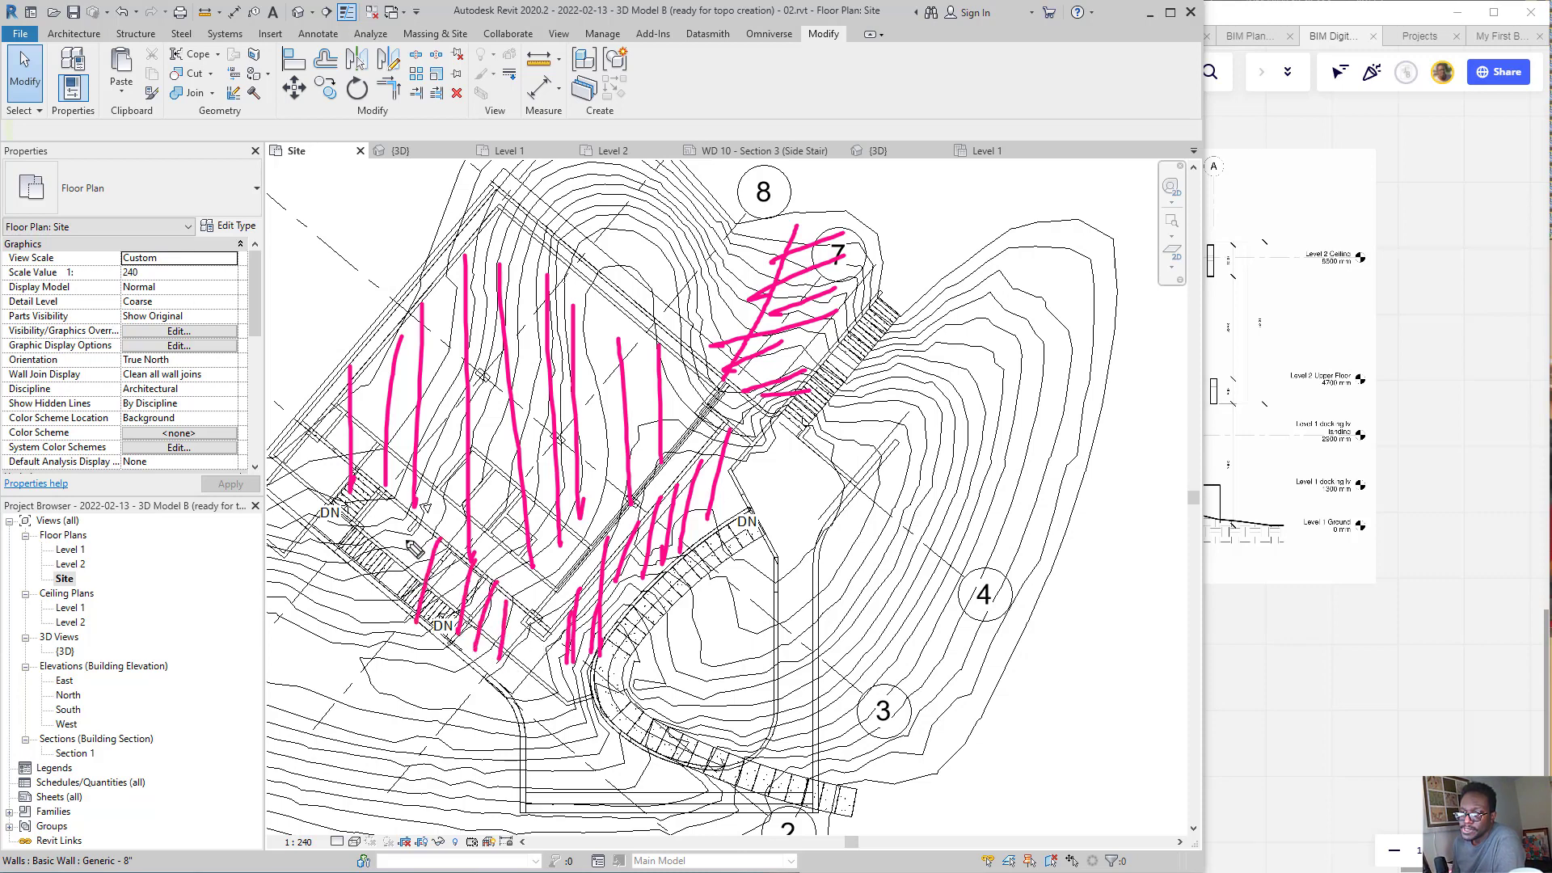
pyautogui.moveTo(406, 541); pyautogui.dragTo(388, 586)
pyautogui.moveTo(380, 484); pyautogui.dragTo(365, 556)
pyautogui.moveTo(365, 482); pyautogui.dragTo(335, 554)
pyautogui.moveTo(333, 438); pyautogui.dragTo(307, 517)
pyautogui.moveTo(296, 464); pyautogui.dragTo(277, 531)
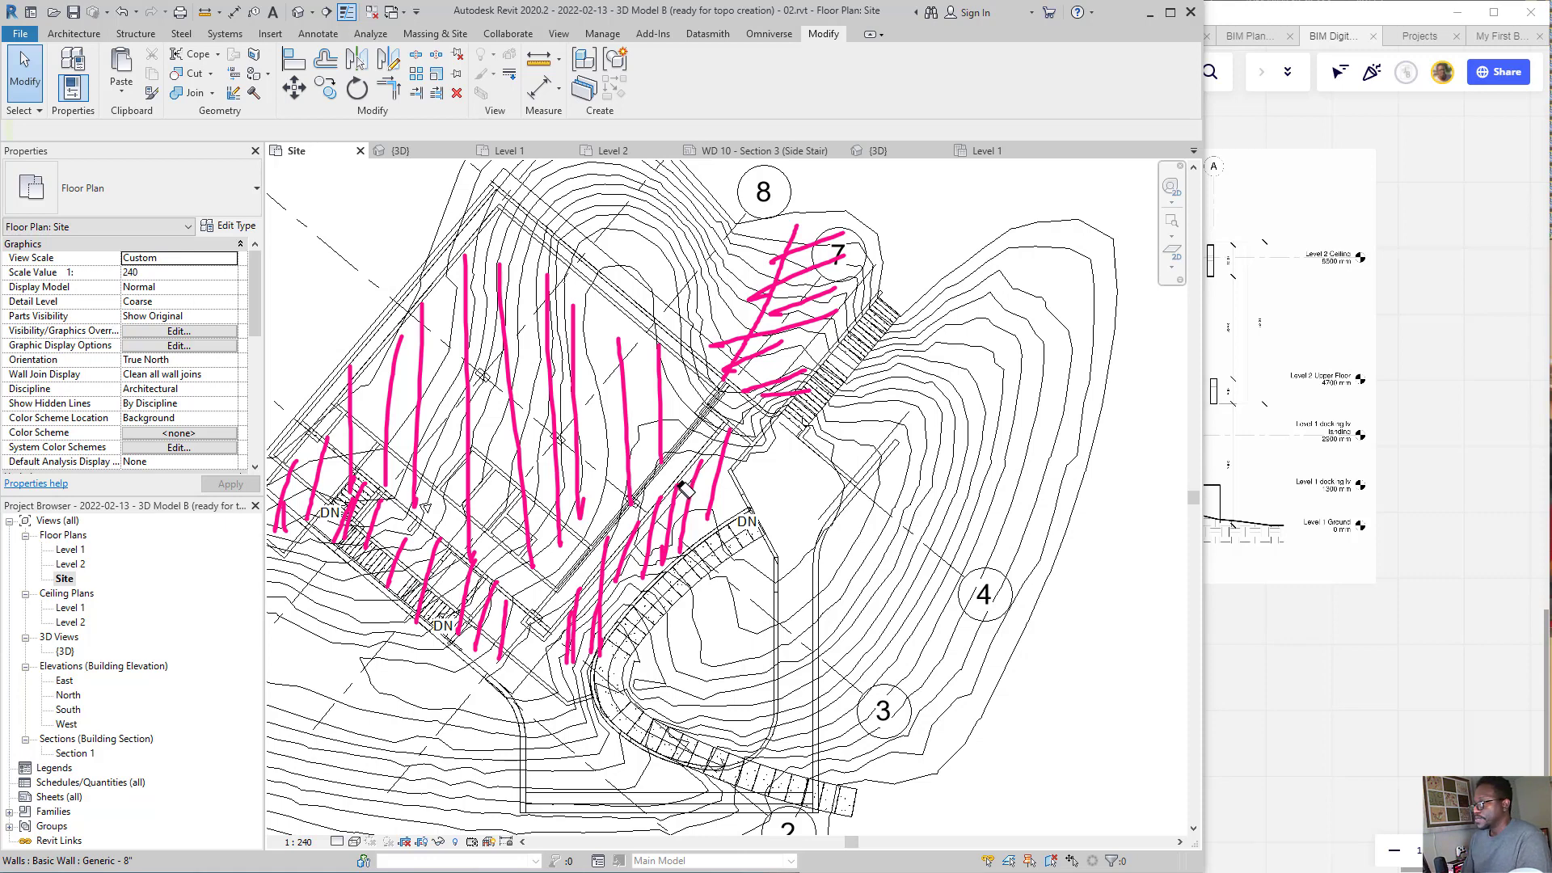
pyautogui.press('Escape')
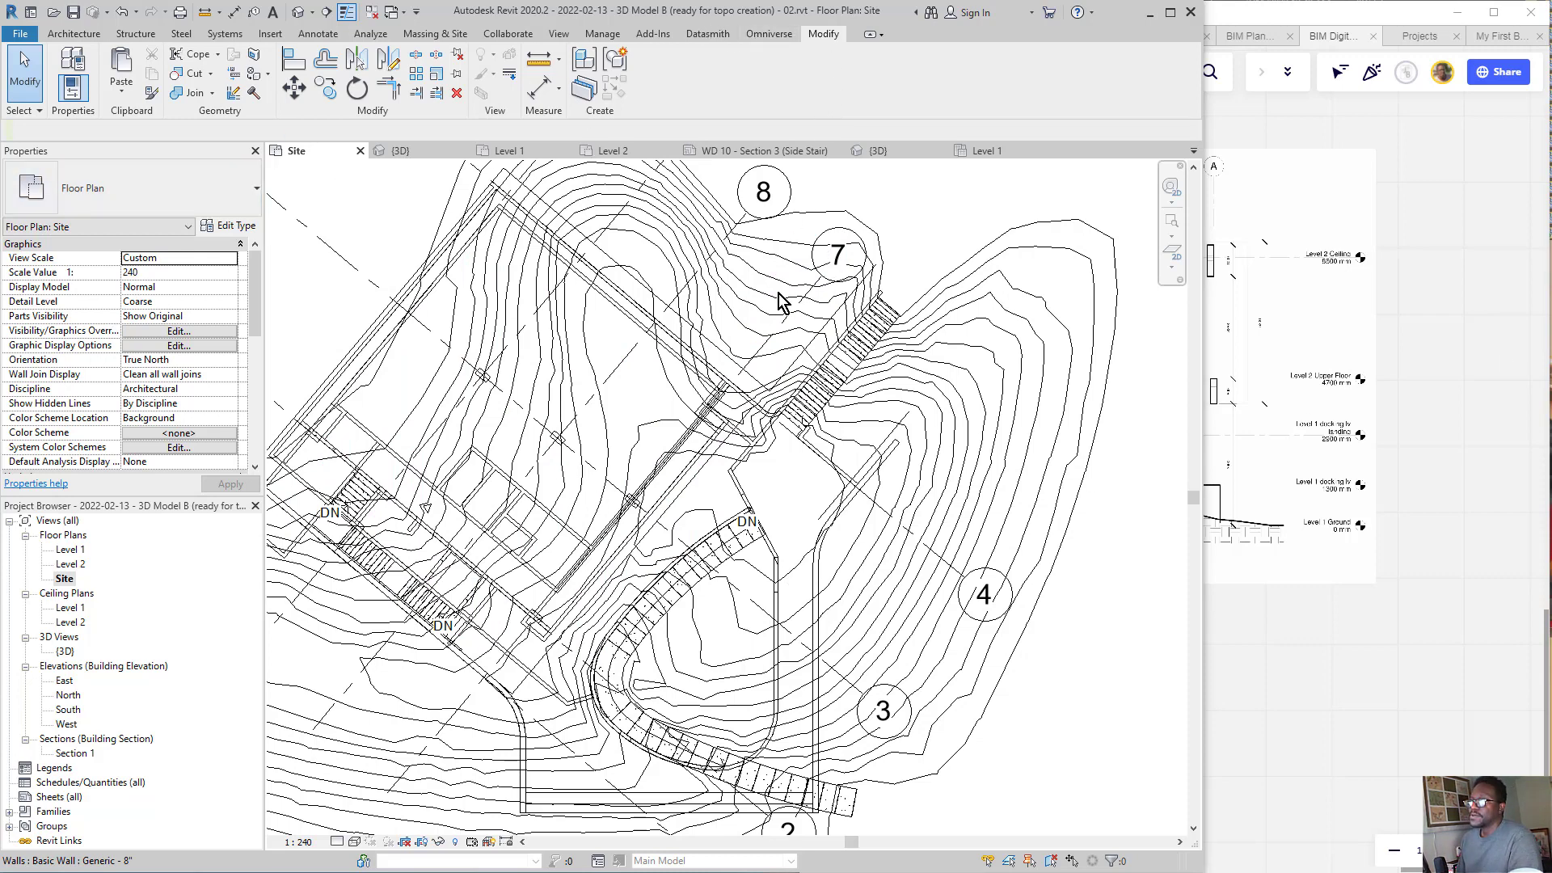
# - Close the first open Level 1 view and start a building pad sketch in the Site plan
pyautogui.scroll(-4, 760, 311)
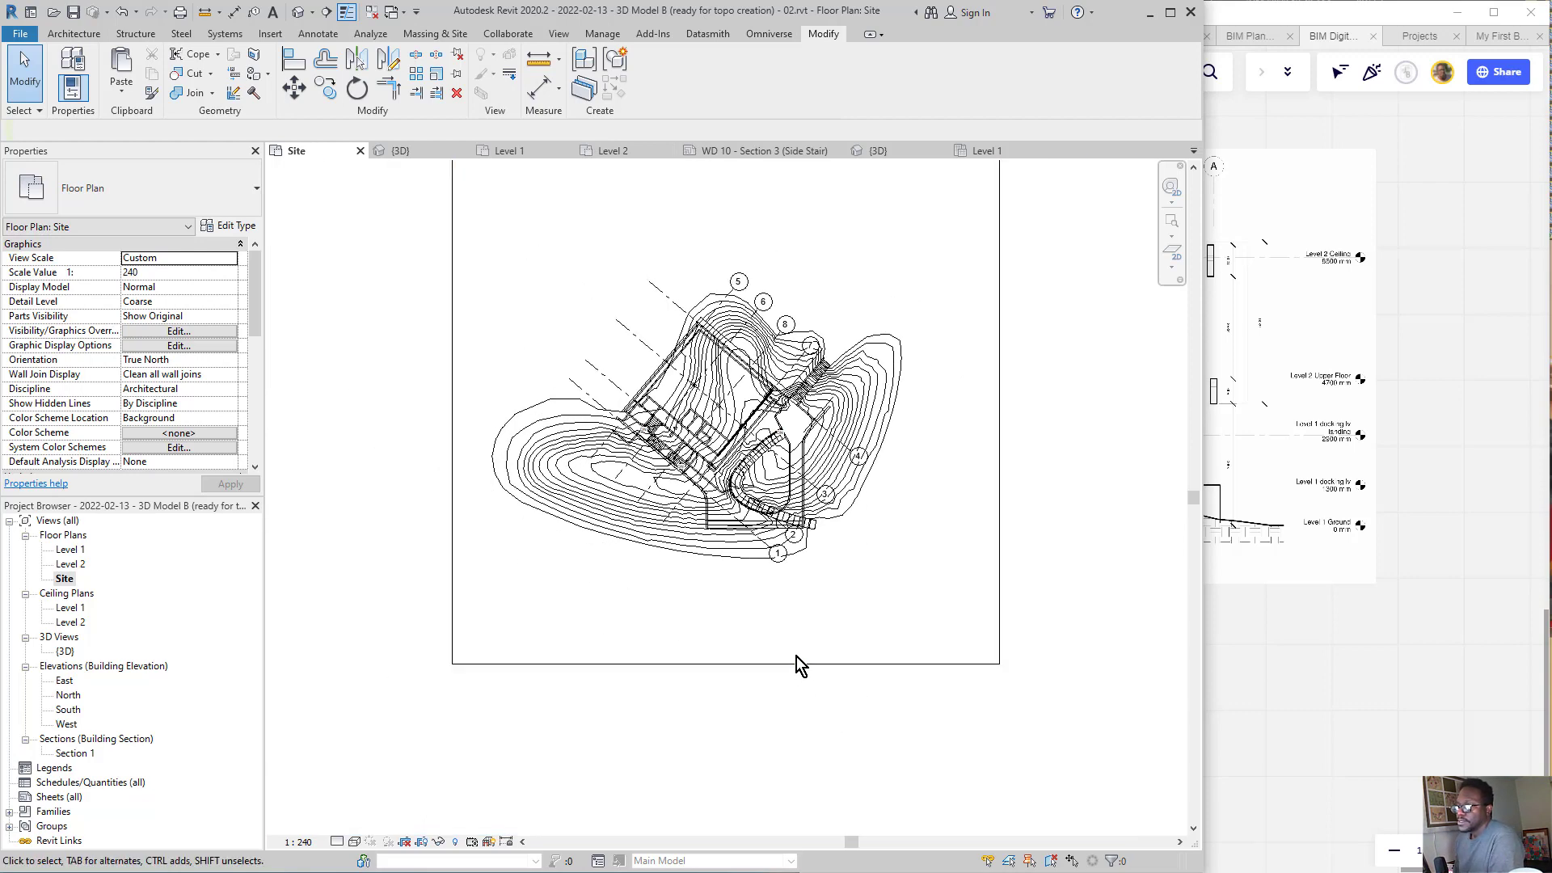
pyautogui.click(797, 664)
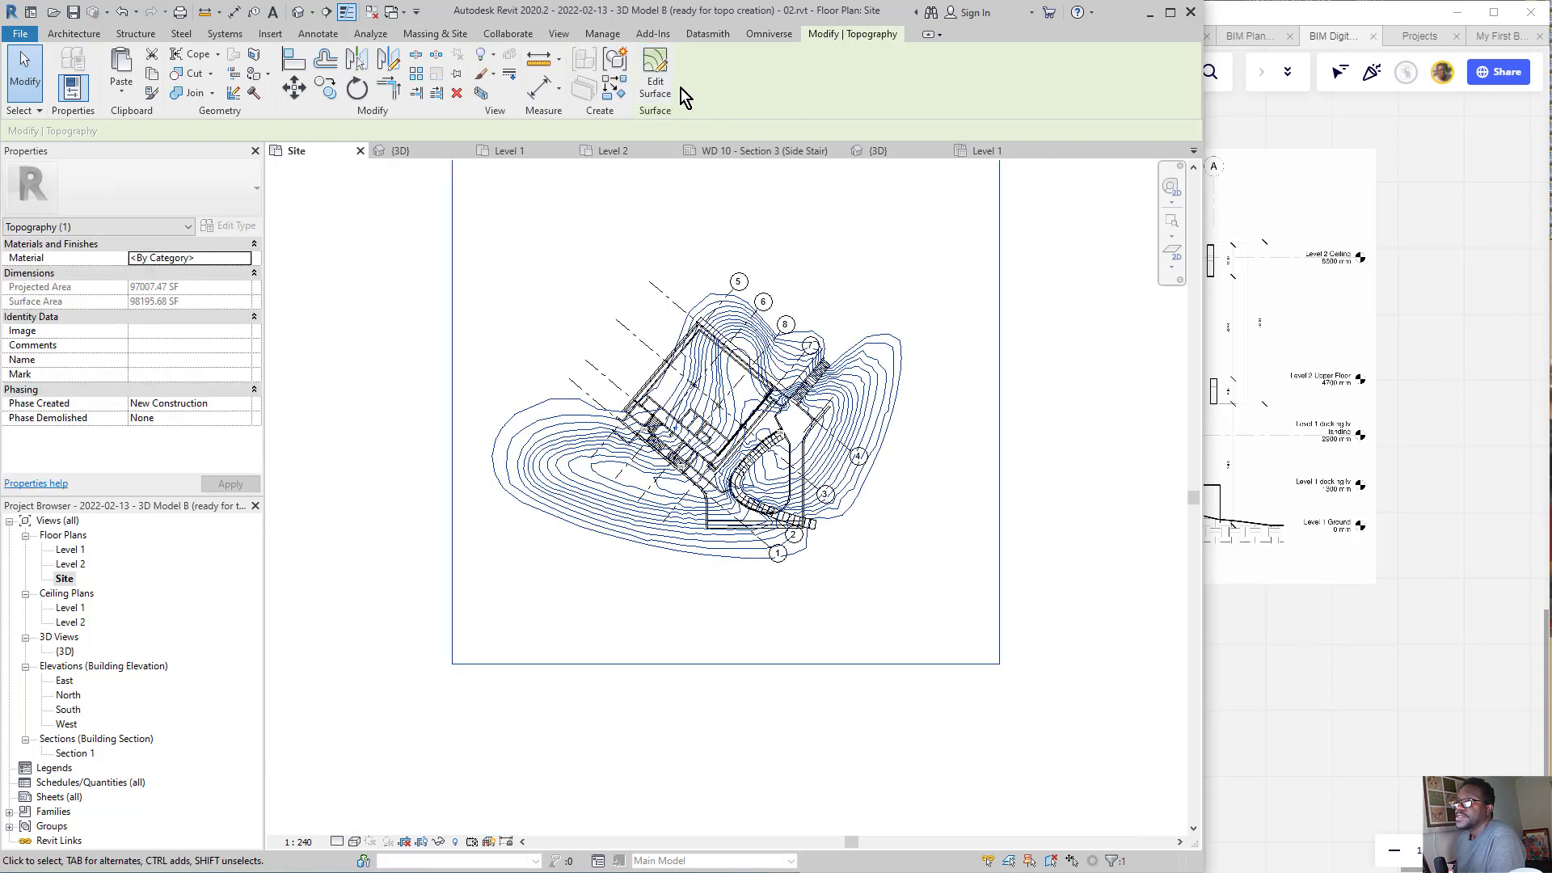
pyautogui.click(426, 38)
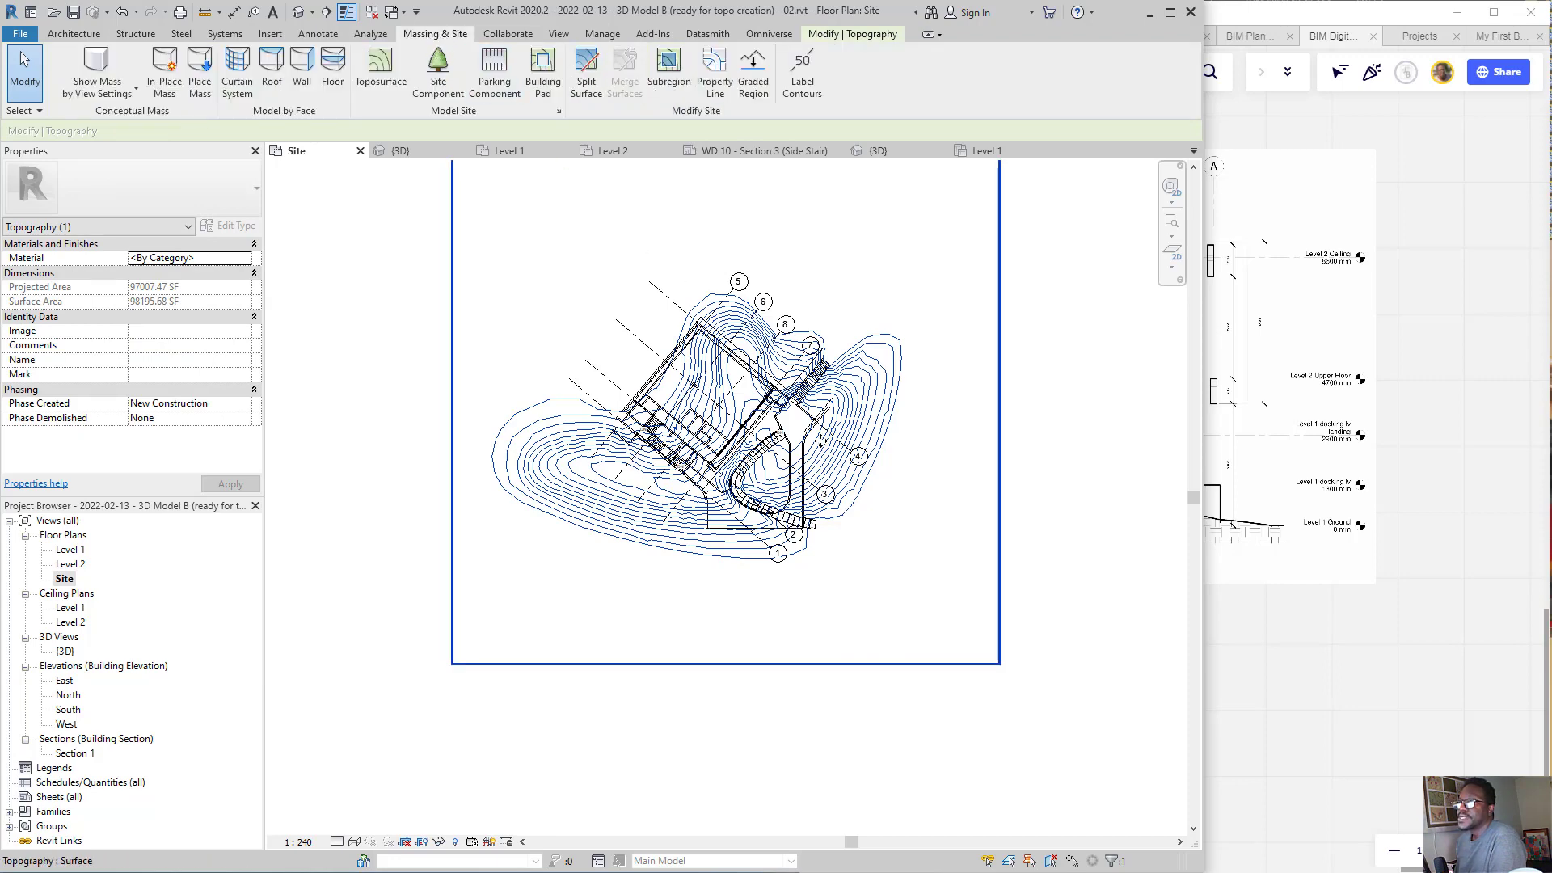
pyautogui.scroll(2, 576, 165)
pyautogui.click(550, 153)
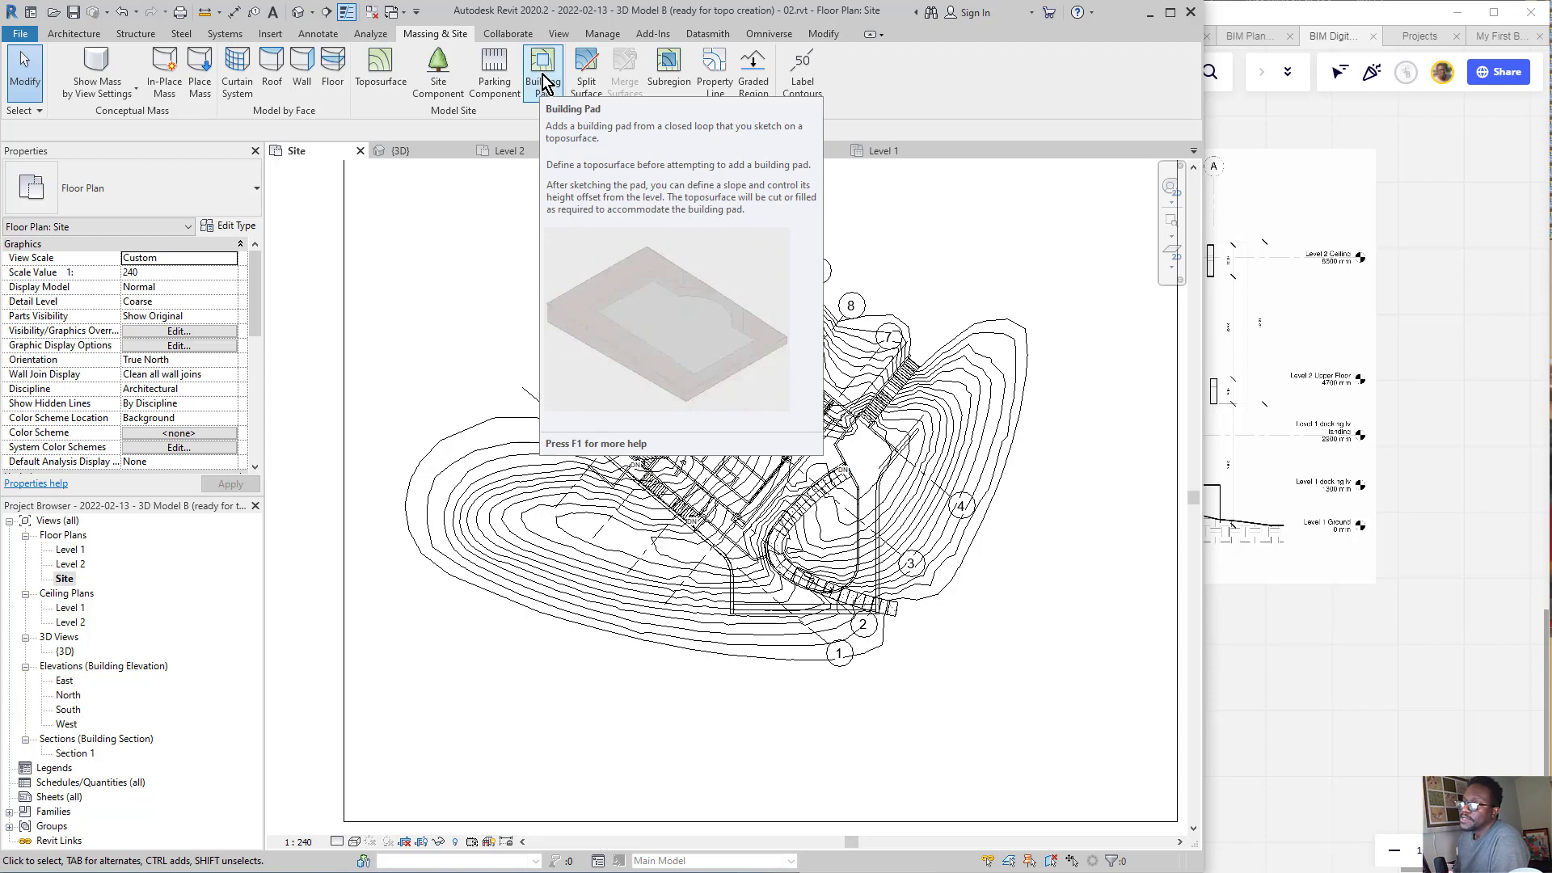
pyautogui.click(543, 81)
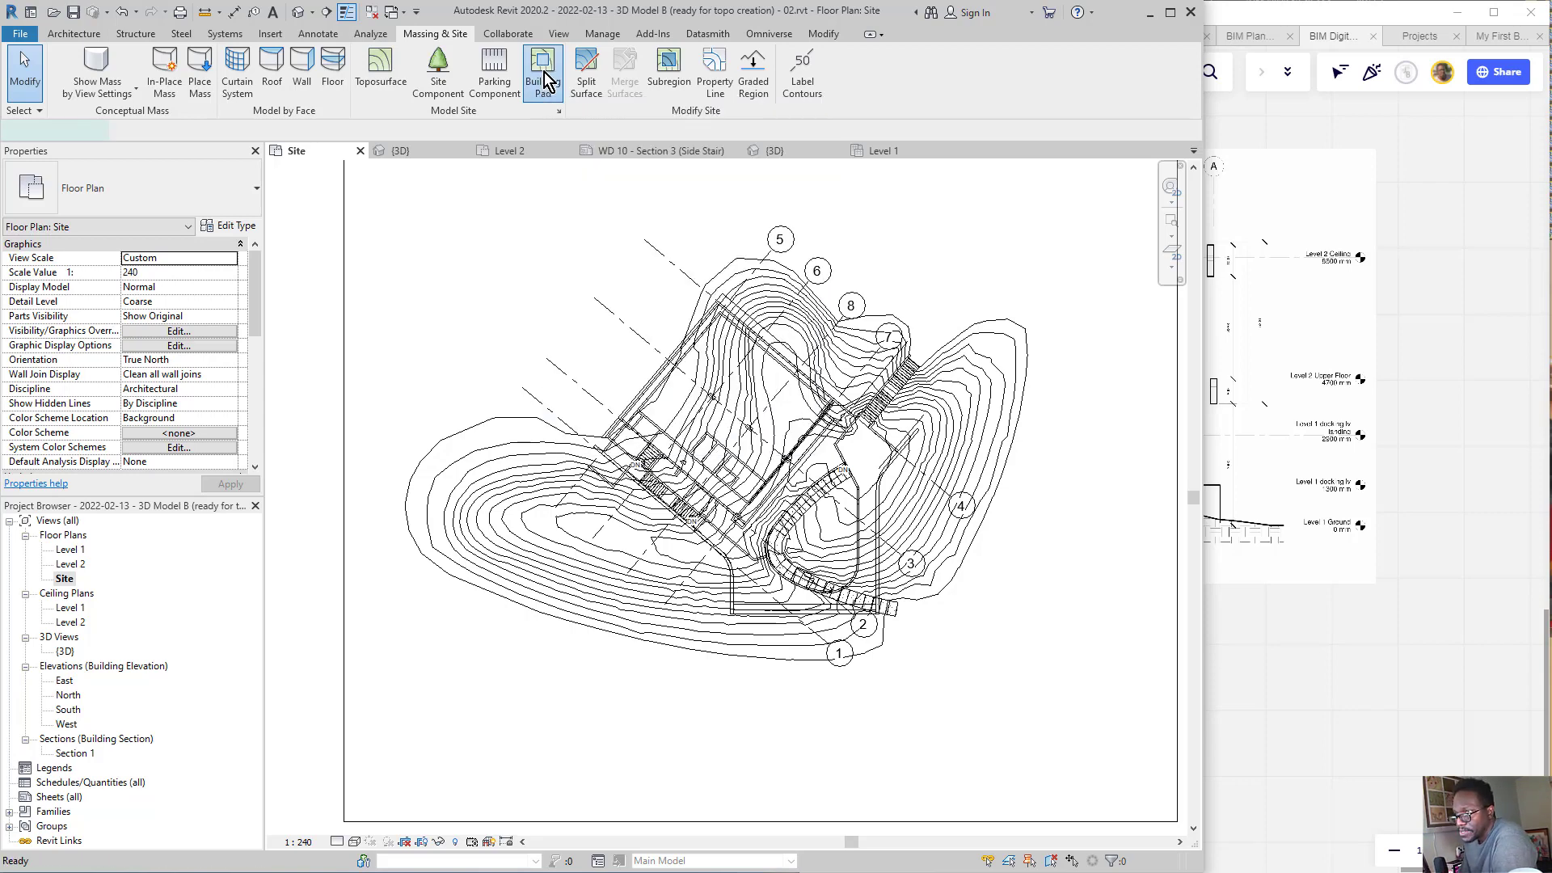
# - Examine the foundation and retaining walls around the building and side stair in the Site plan to locate the pad boundary
pyautogui.scroll(5, 667, 491)
pyautogui.scroll(1, 616, 526)
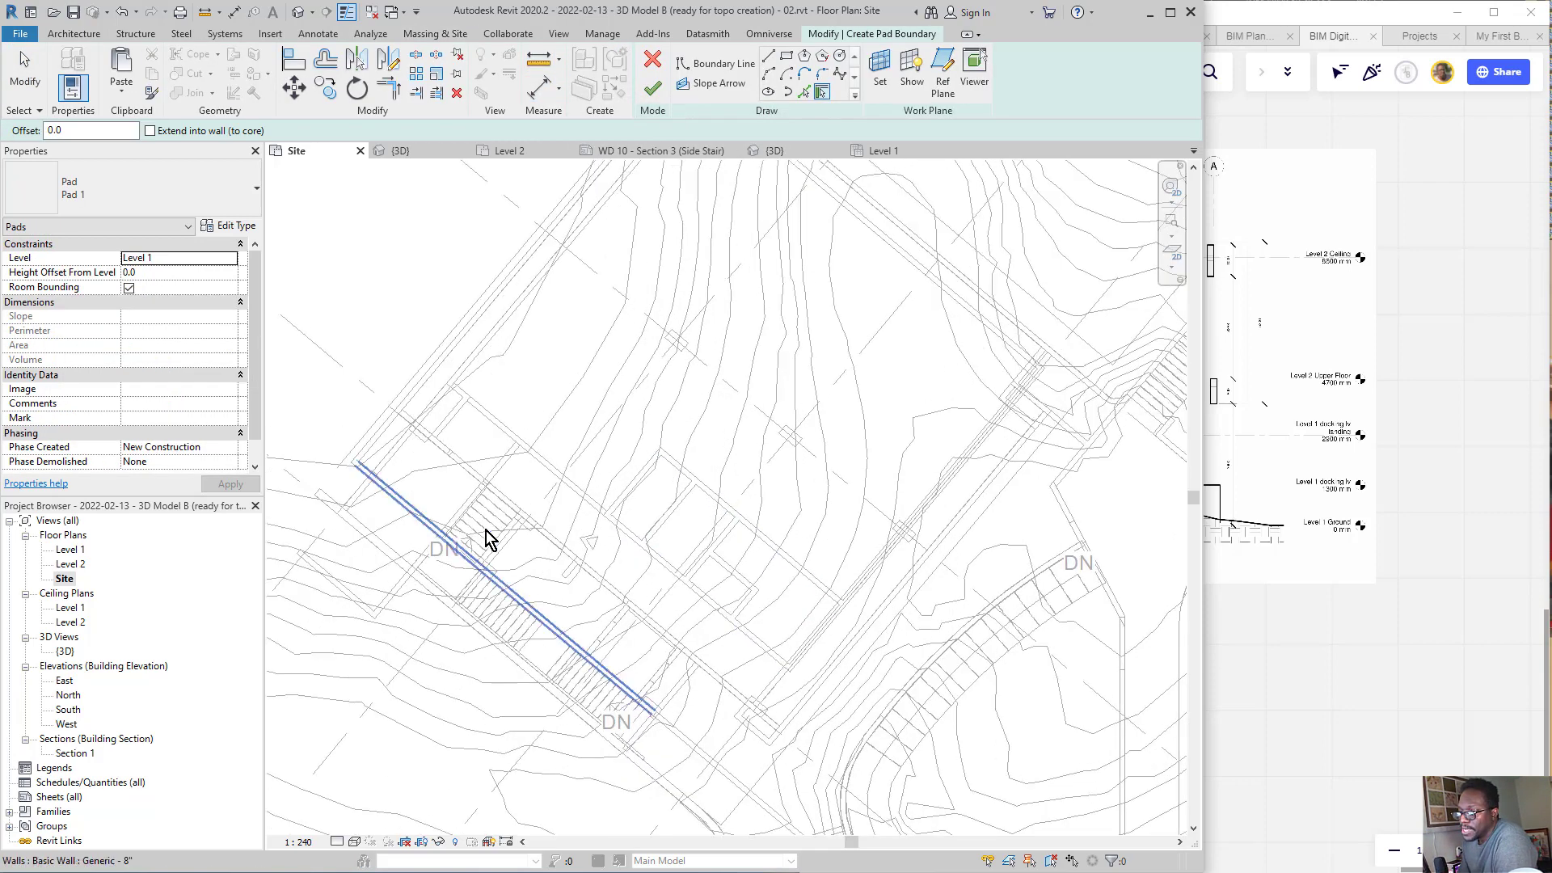
pyautogui.moveTo(477, 537); pyautogui.dragTo(618, 472, button='middle')
pyautogui.scroll(-1, 542, 471)
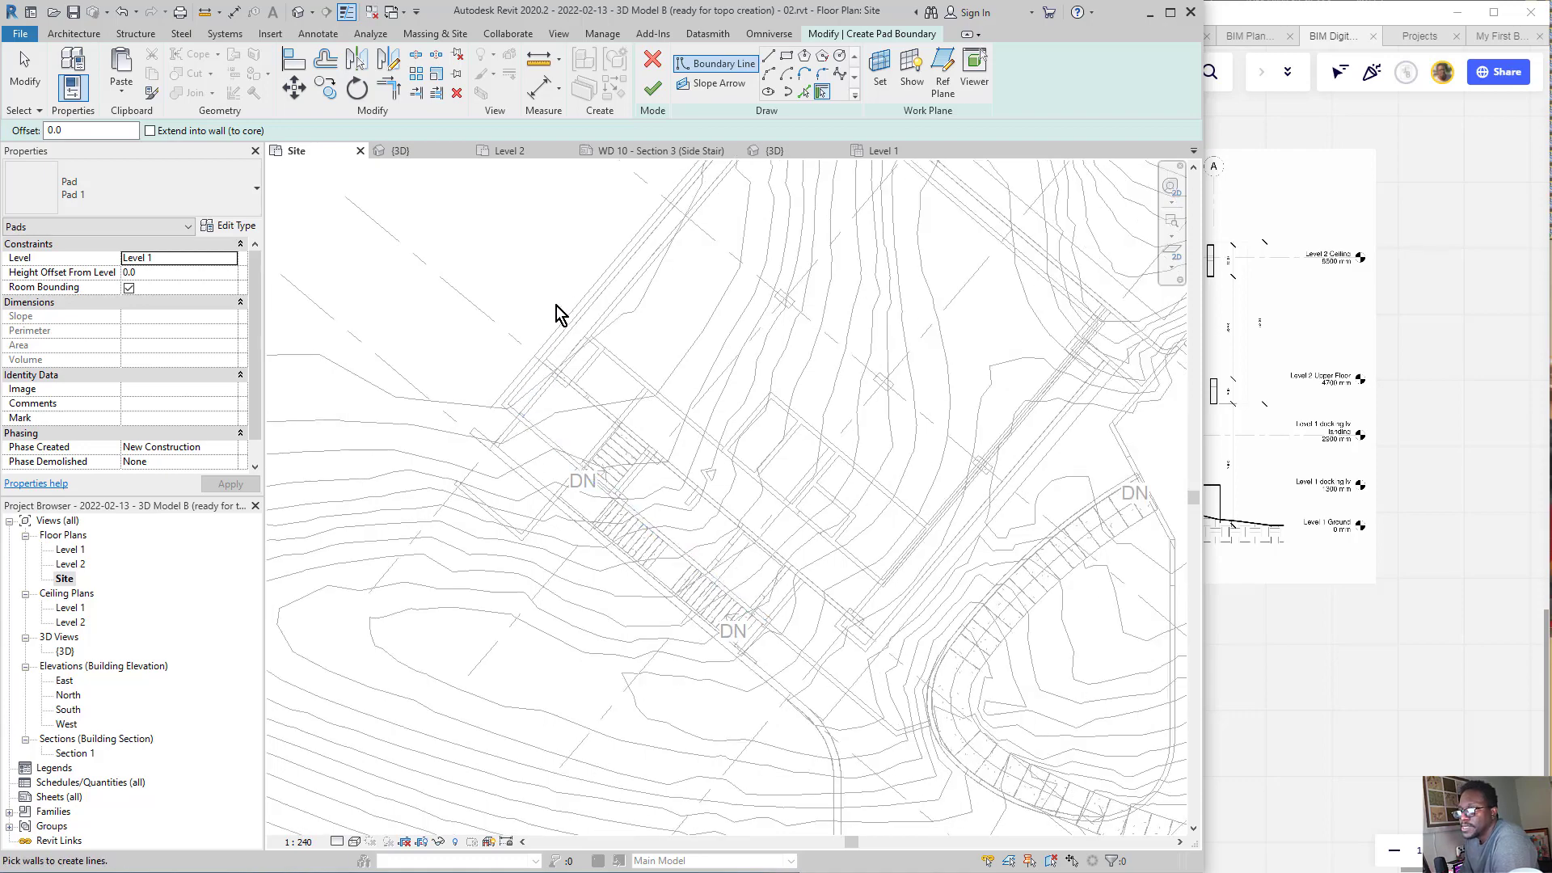
pyautogui.scroll(-3, 717, 658)
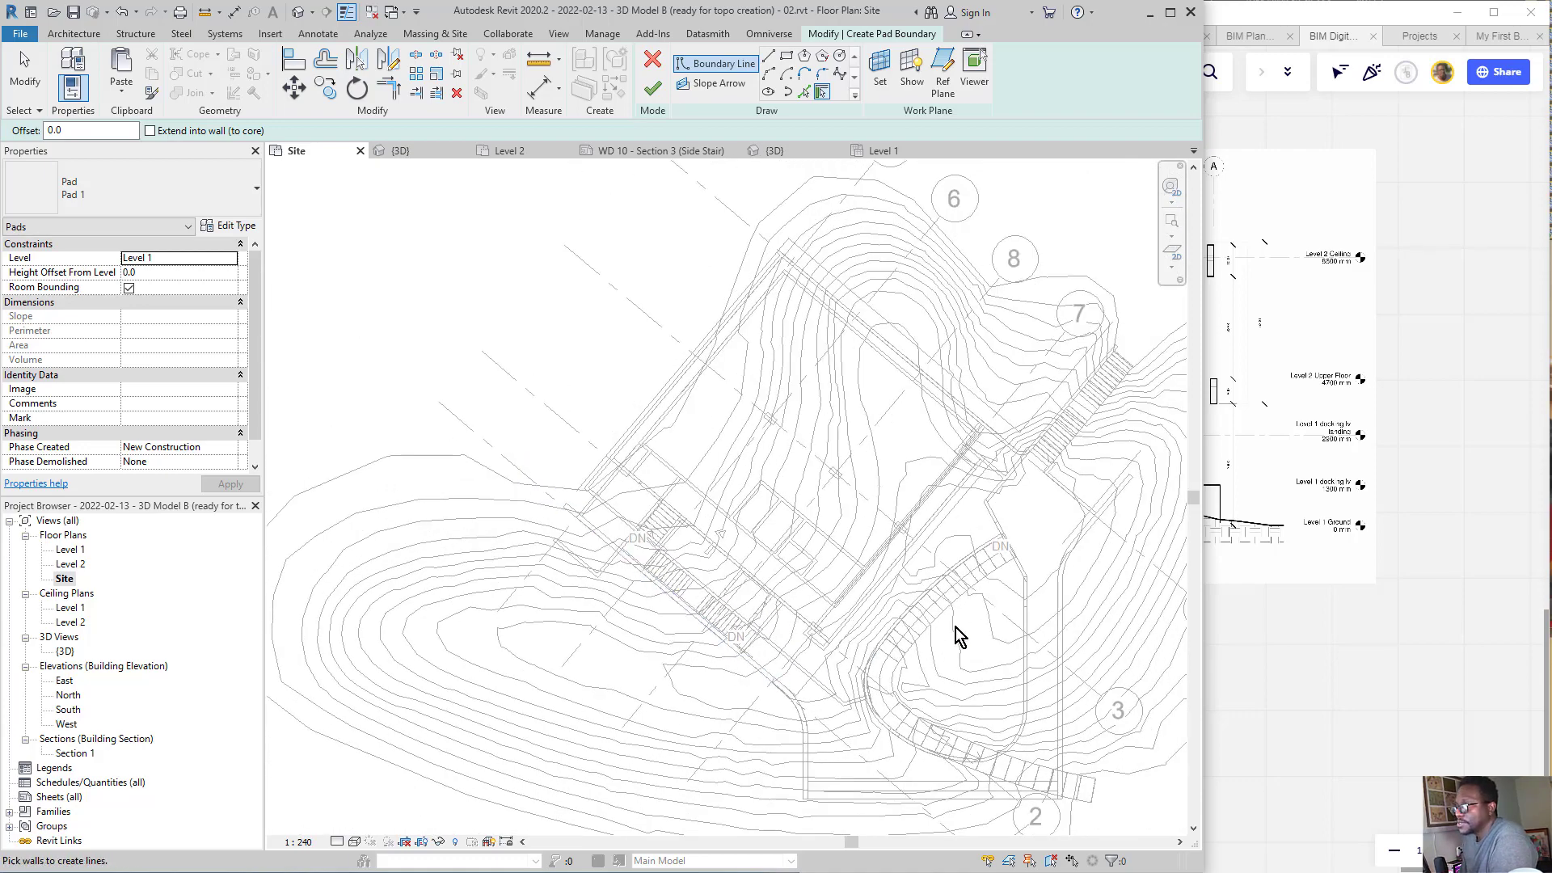
pyautogui.moveTo(993, 558); pyautogui.dragTo(728, 560, button='middle')
pyautogui.scroll(3, 789, 357)
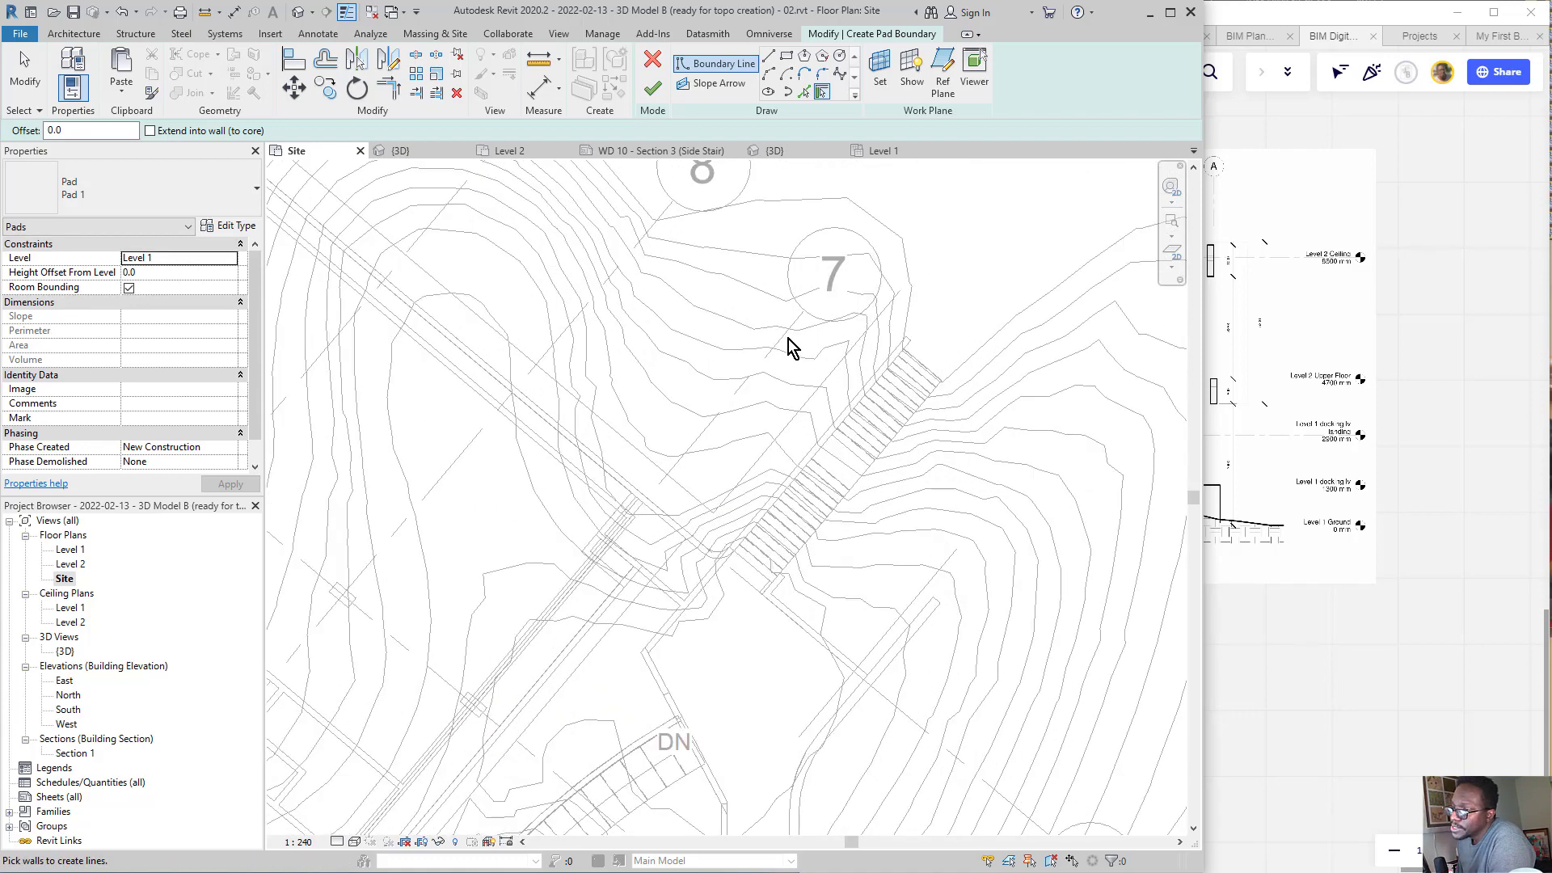
pyautogui.scroll(-1, 781, 349)
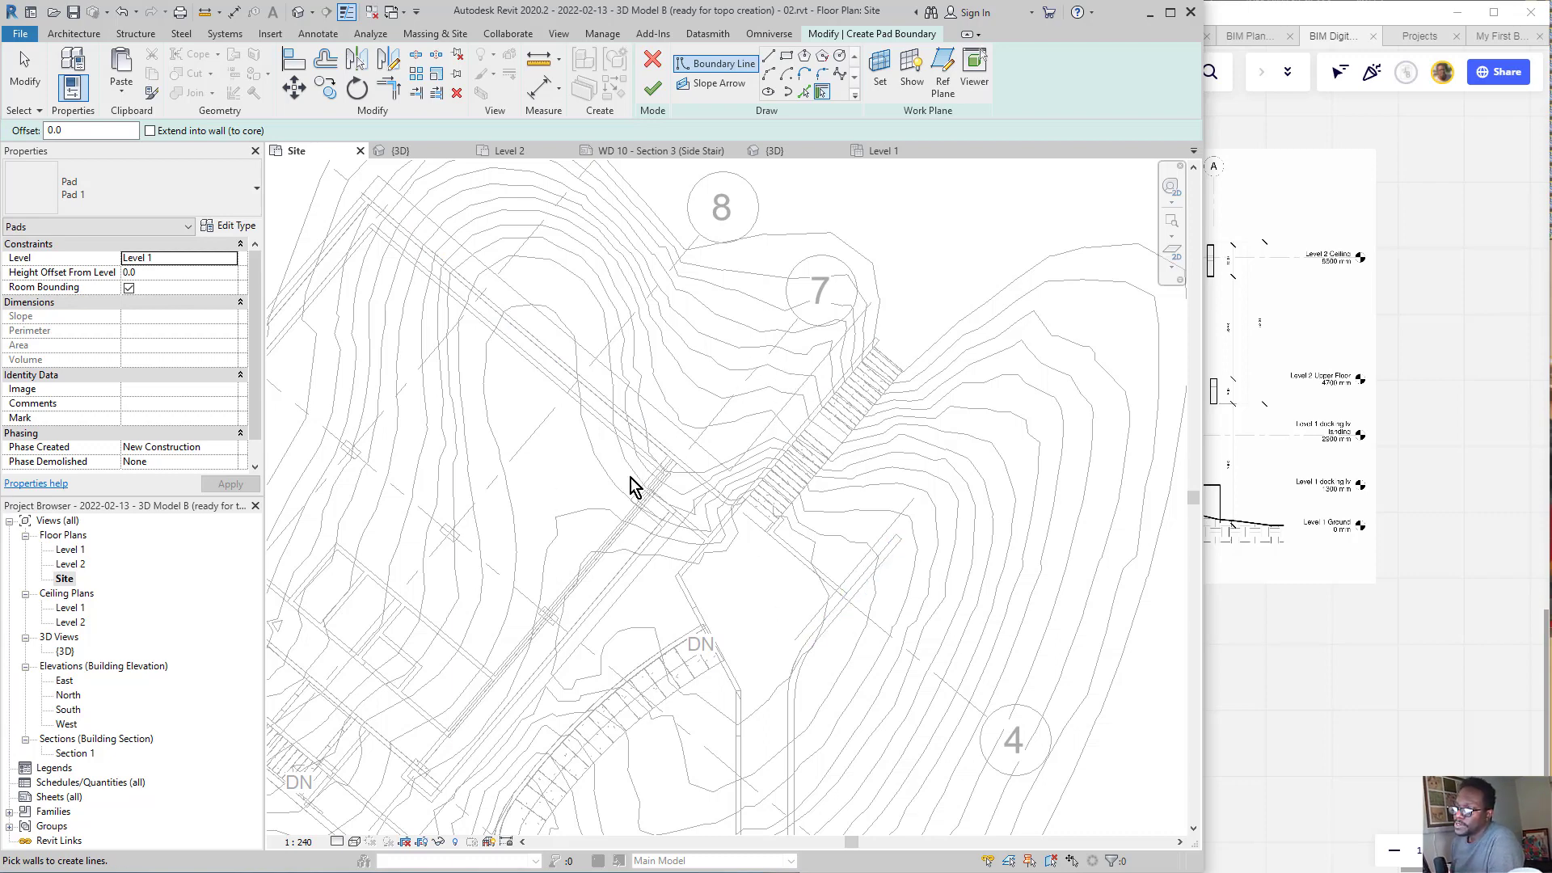
pyautogui.moveTo(663, 447); pyautogui.dragTo(802, 497, button='middle')
pyautogui.scroll(2, 510, 235)
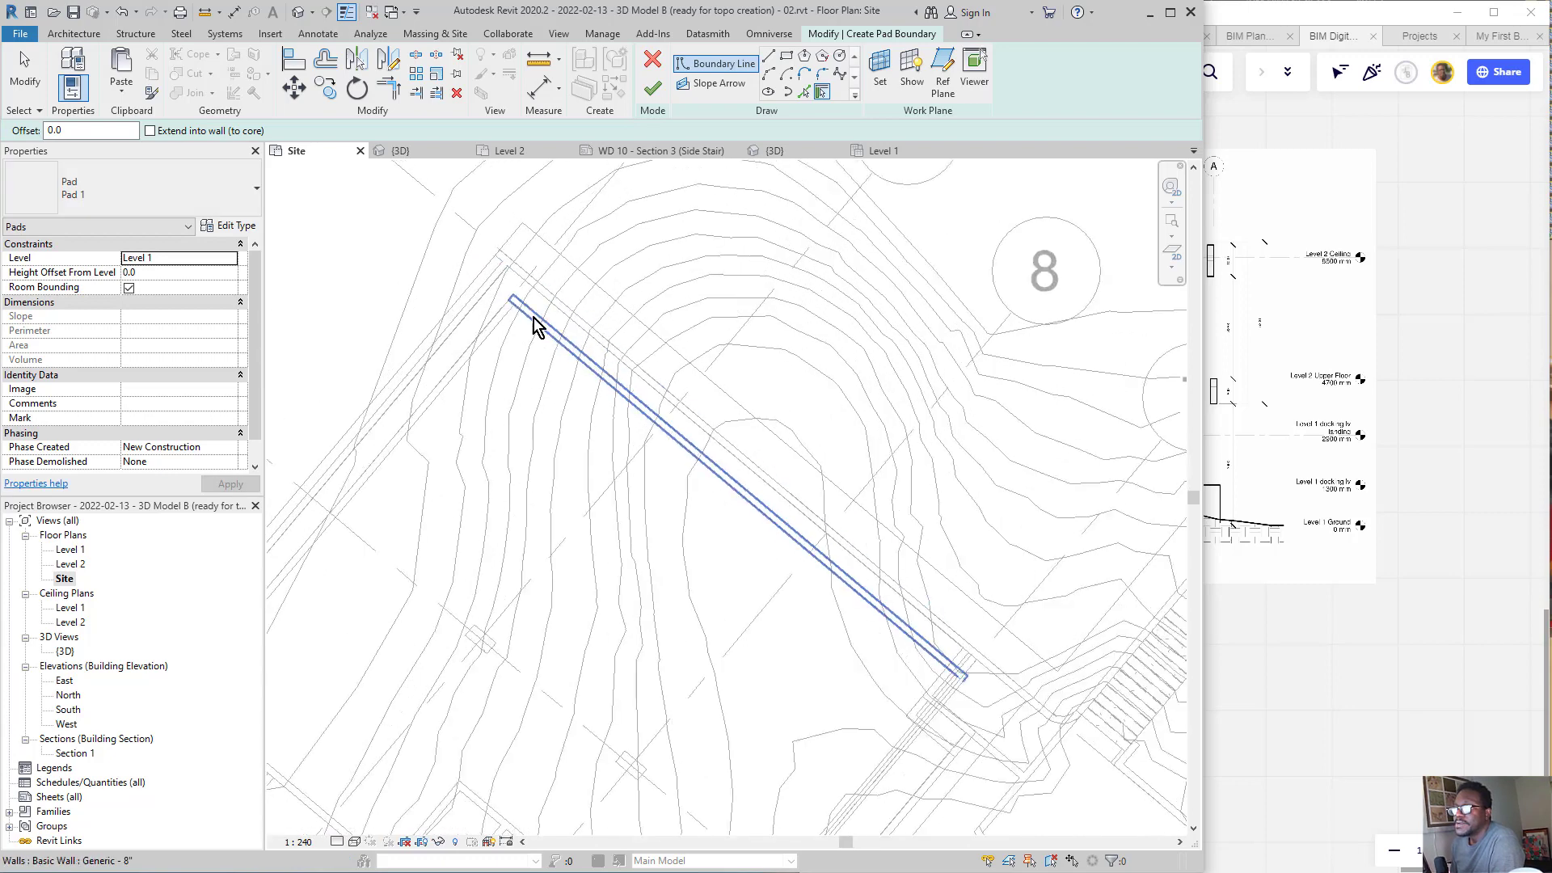
pyautogui.scroll(2, 614, 363)
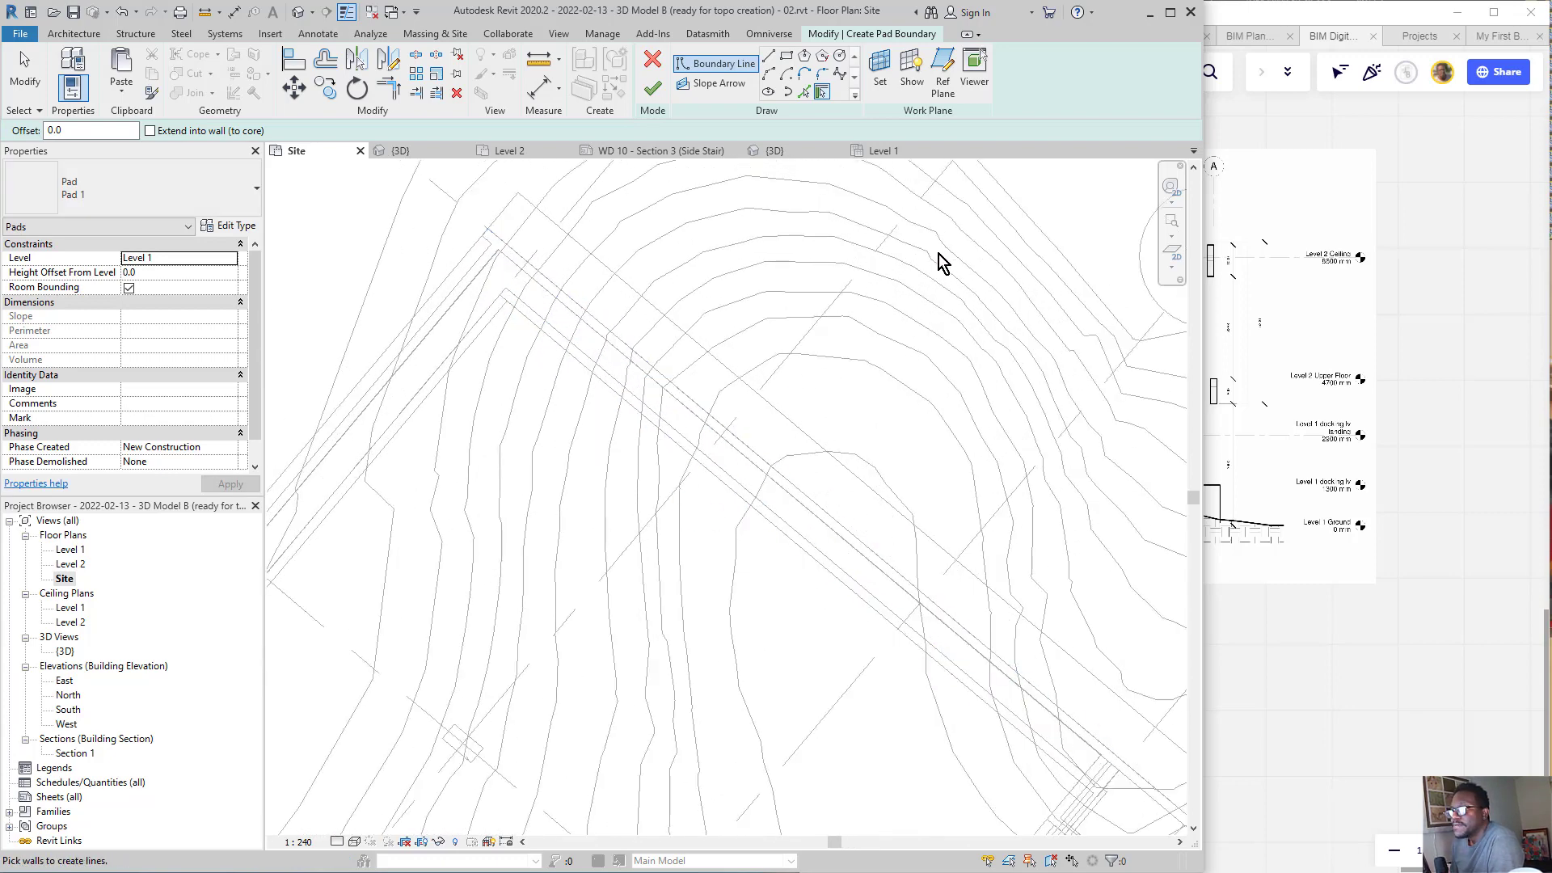
pyautogui.moveTo(938, 253); pyautogui.dragTo(707, 458)
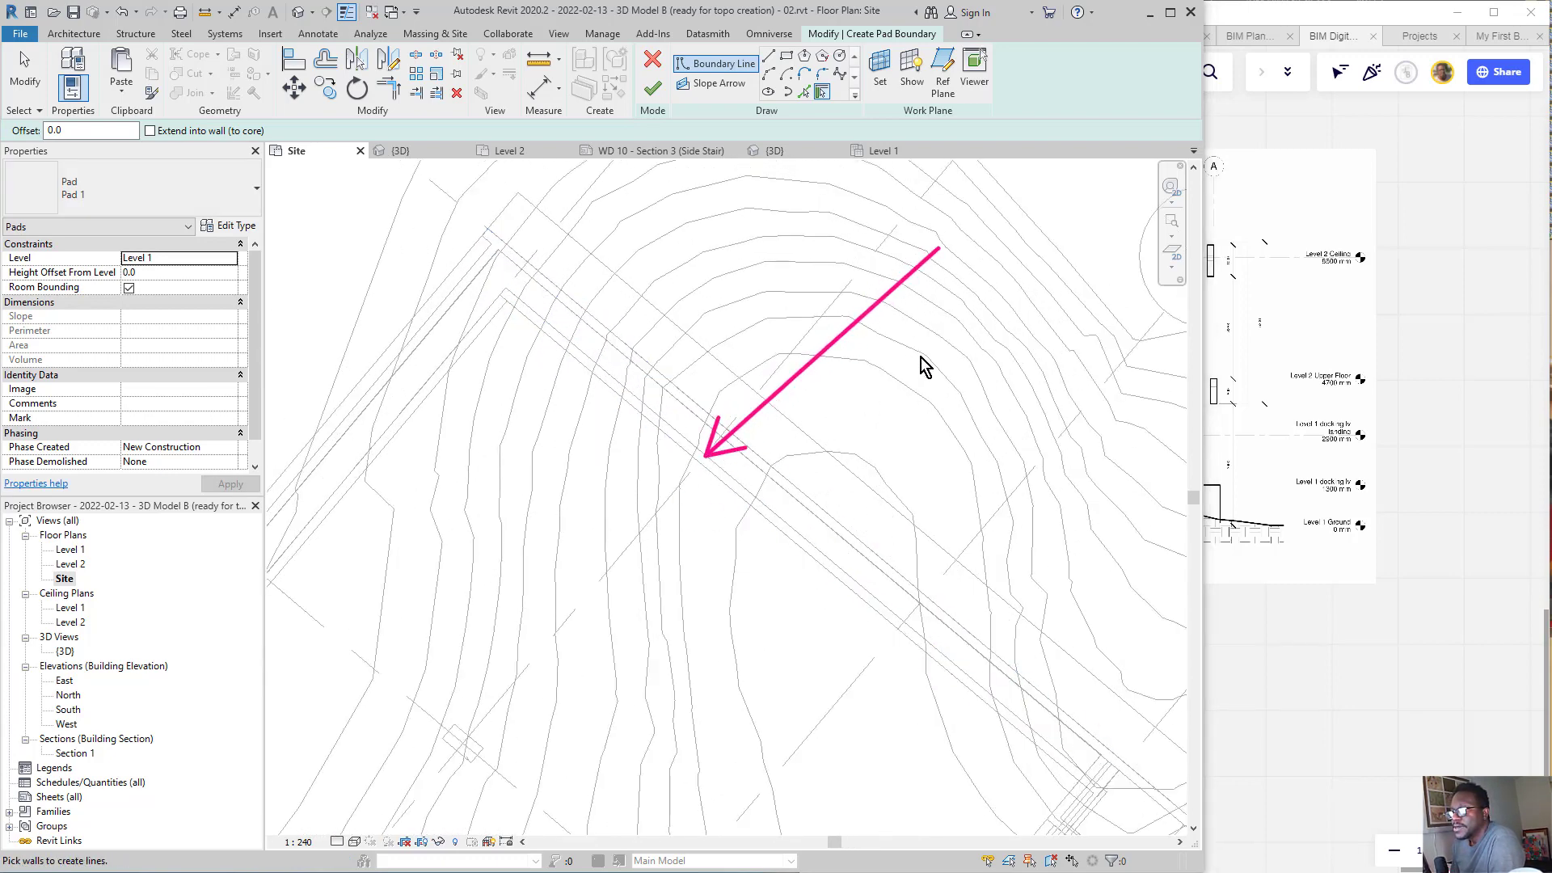
pyautogui.moveTo(939, 332); pyautogui.dragTo(760, 496)
pyautogui.moveTo(1000, 423); pyautogui.dragTo(852, 575)
pyautogui.moveTo(832, 188); pyautogui.dragTo(640, 394)
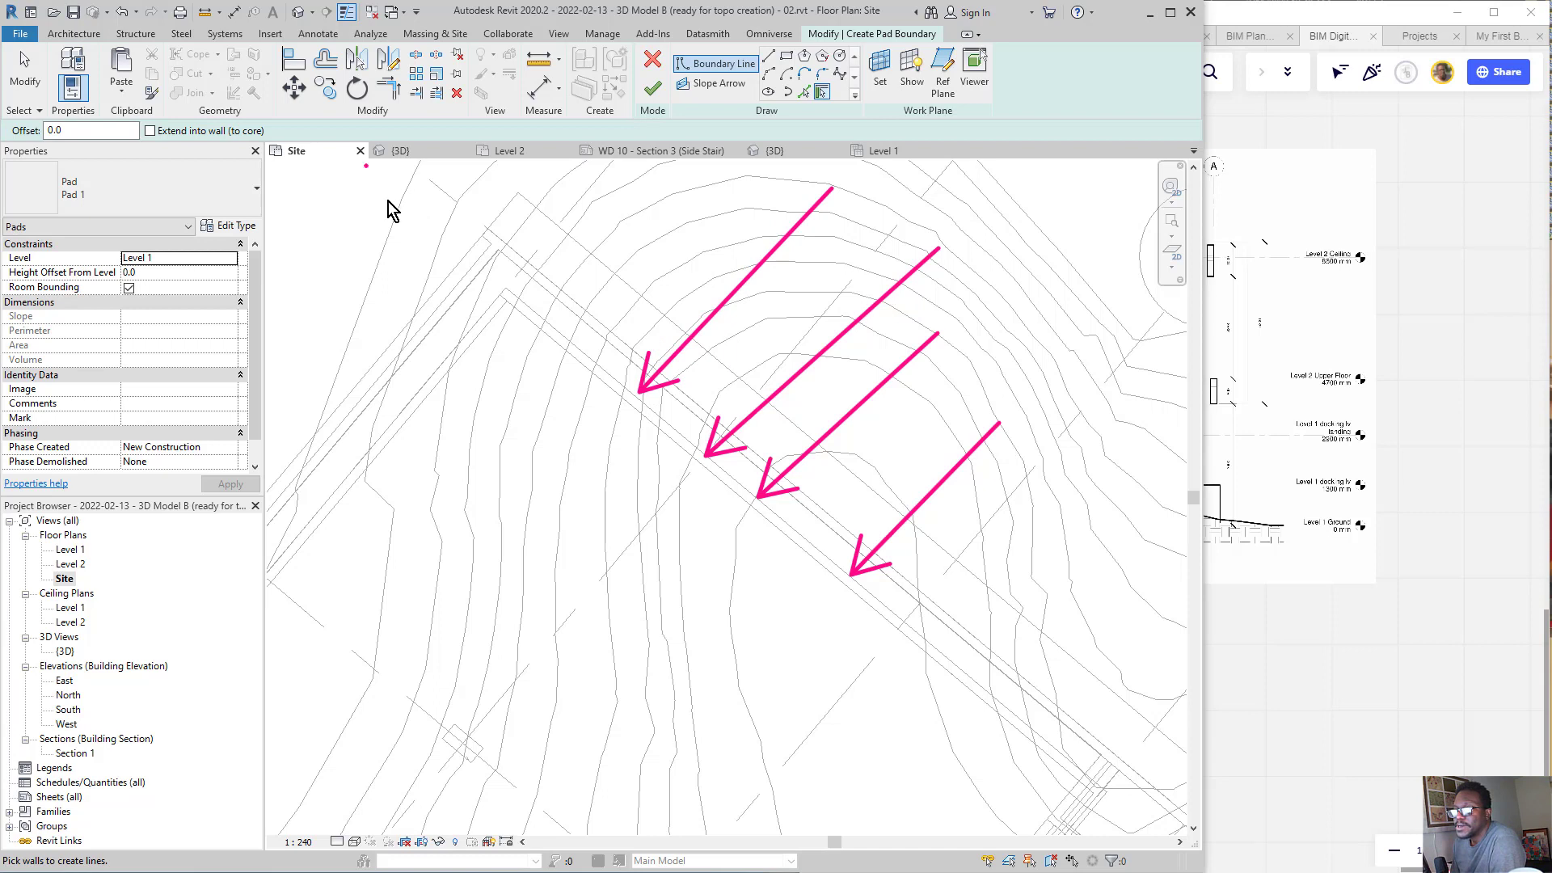
pyautogui.moveTo(388, 201); pyautogui.dragTo(492, 300)
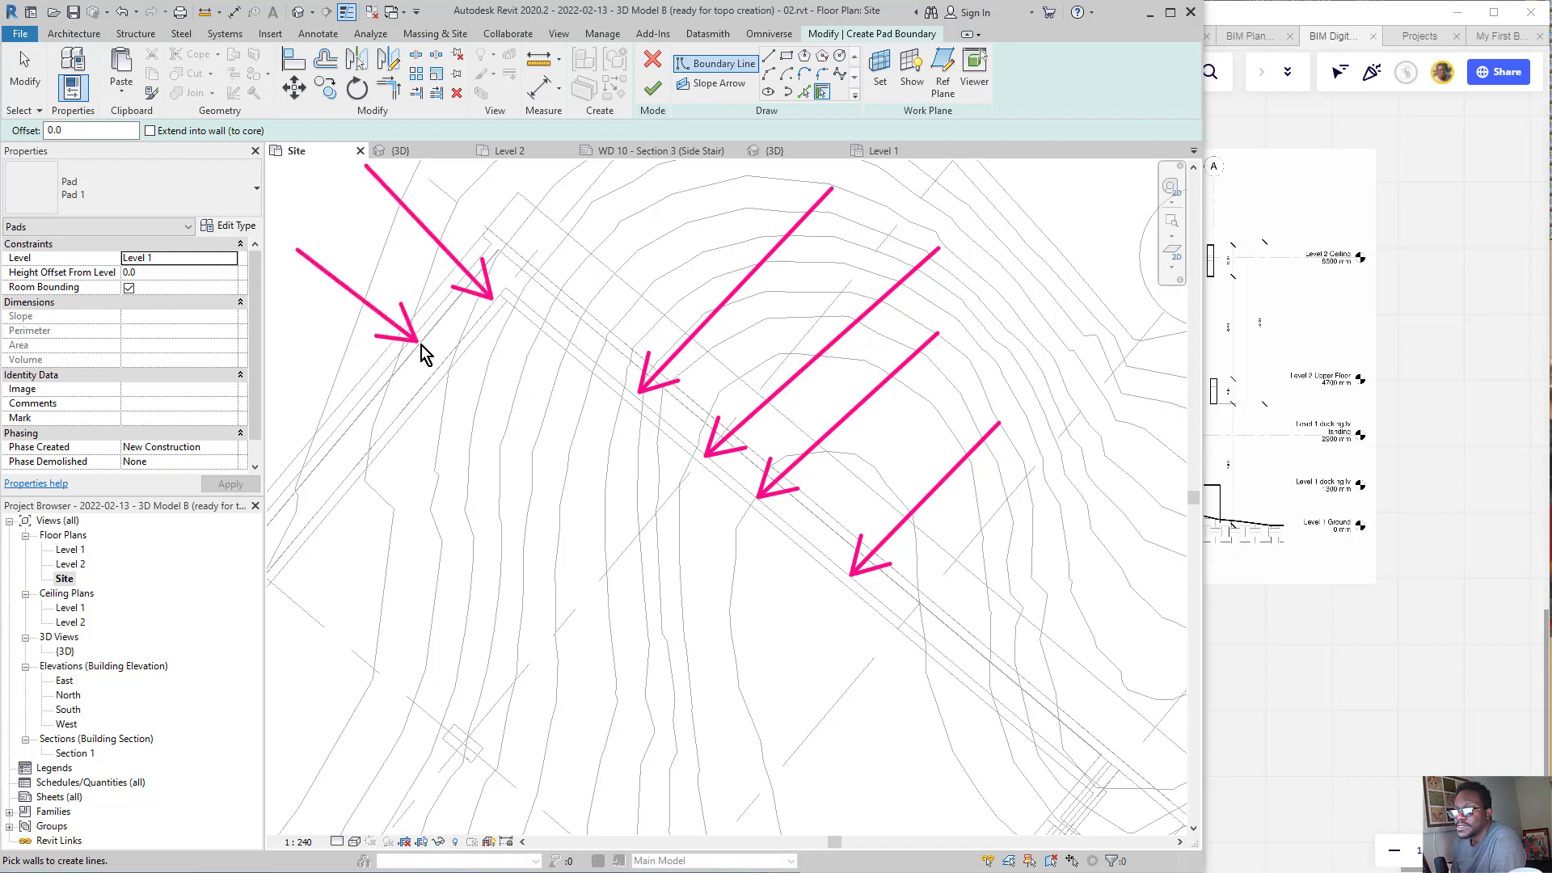
pyautogui.moveTo(421, 346); pyautogui.dragTo(438, 364)
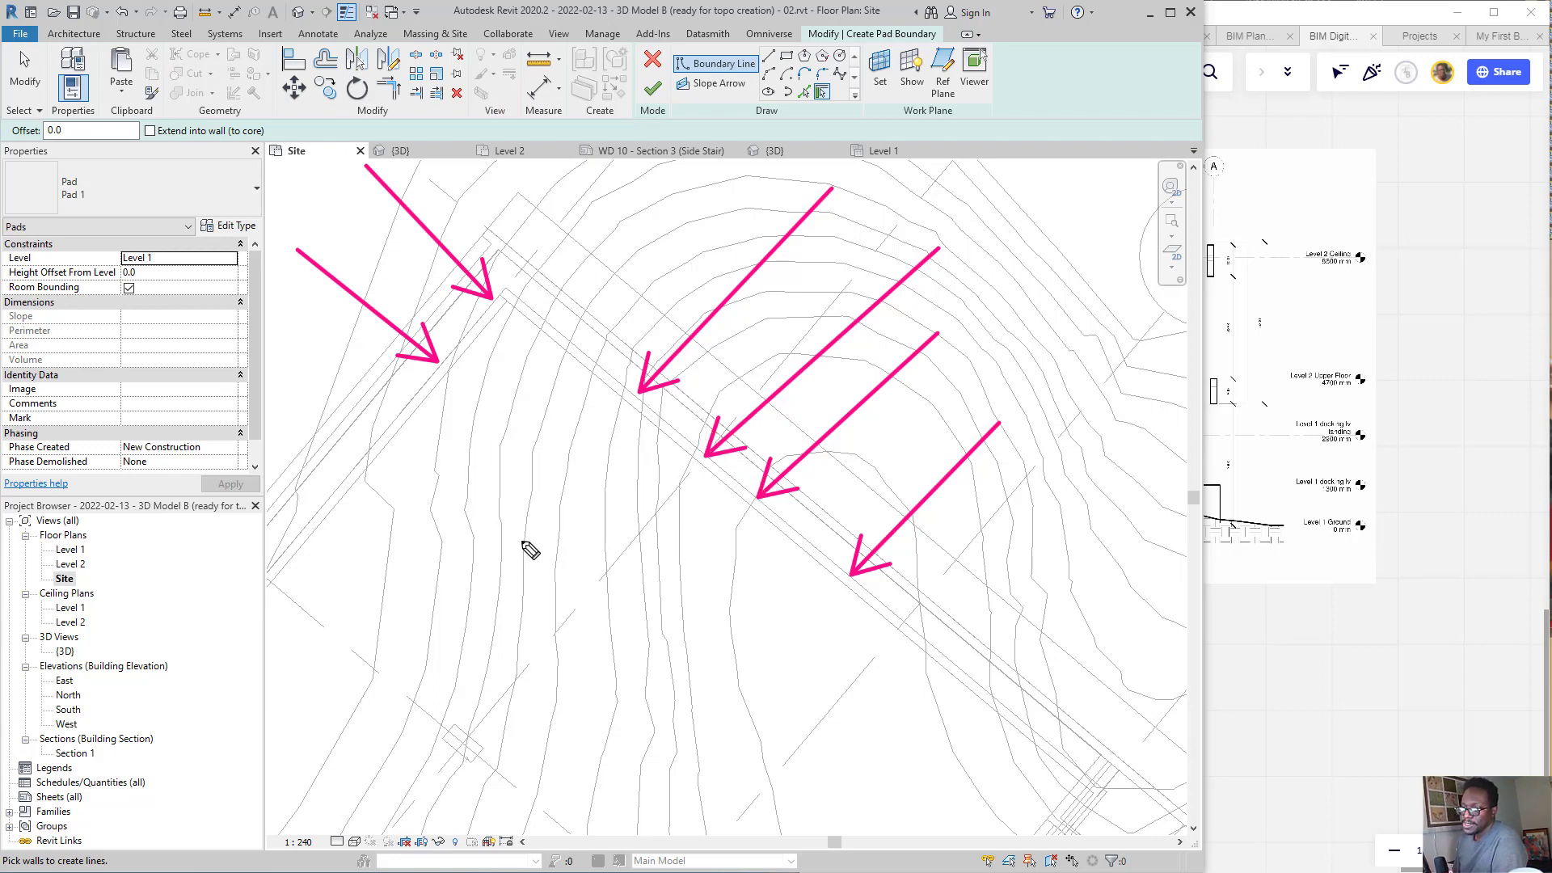
pyautogui.moveTo(529, 307); pyautogui.dragTo(434, 327)
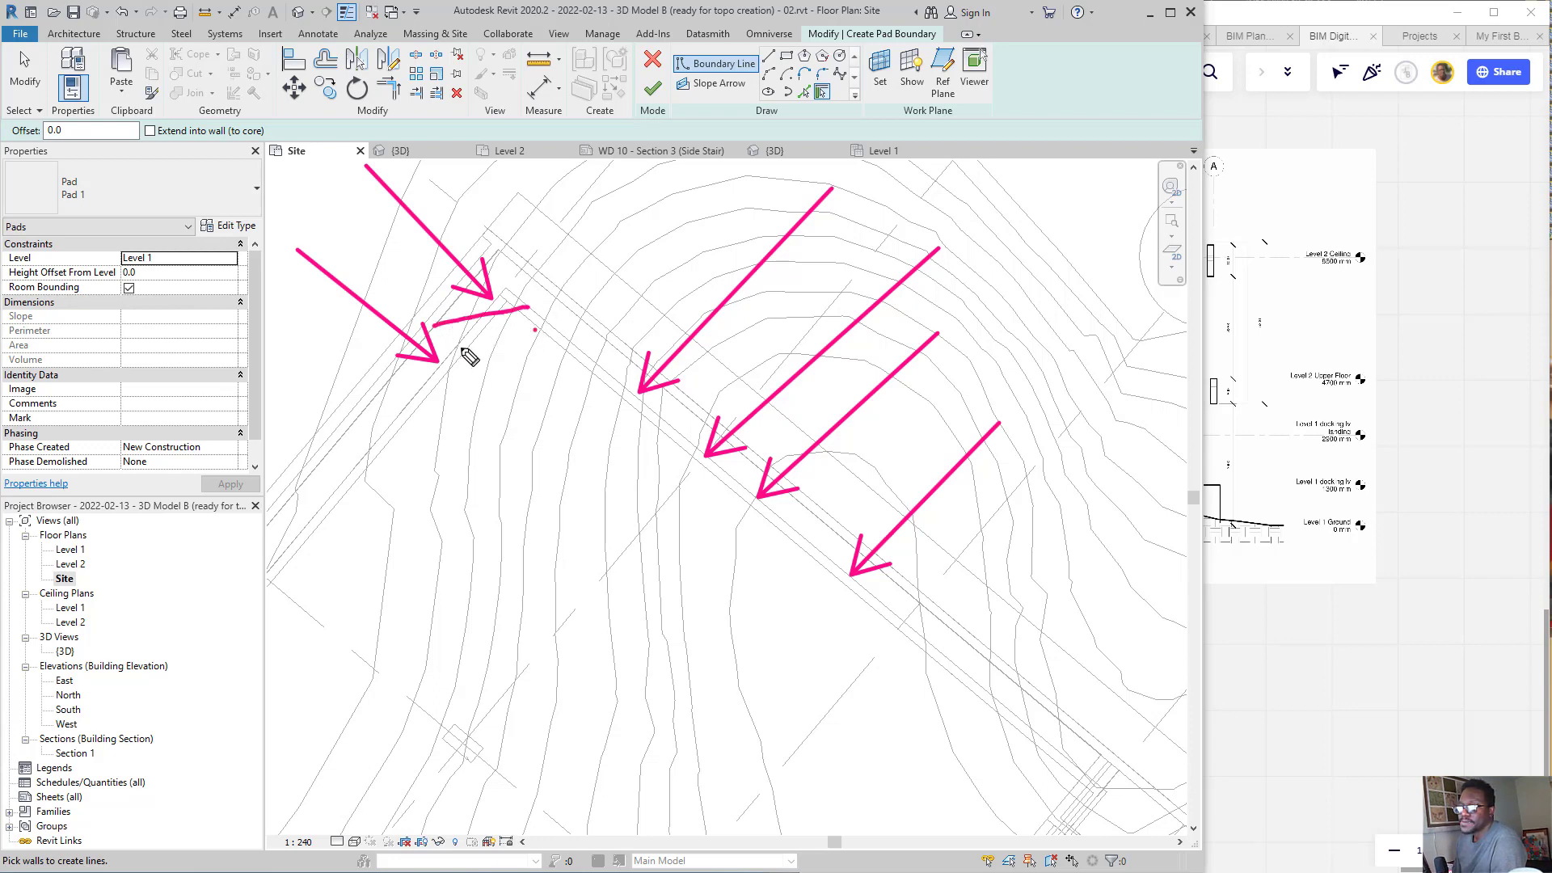
pyautogui.moveTo(535, 329); pyautogui.dragTo(459, 349)
pyautogui.moveTo(579, 361); pyautogui.dragTo(449, 381)
pyautogui.moveTo(617, 387); pyautogui.dragTo(485, 408)
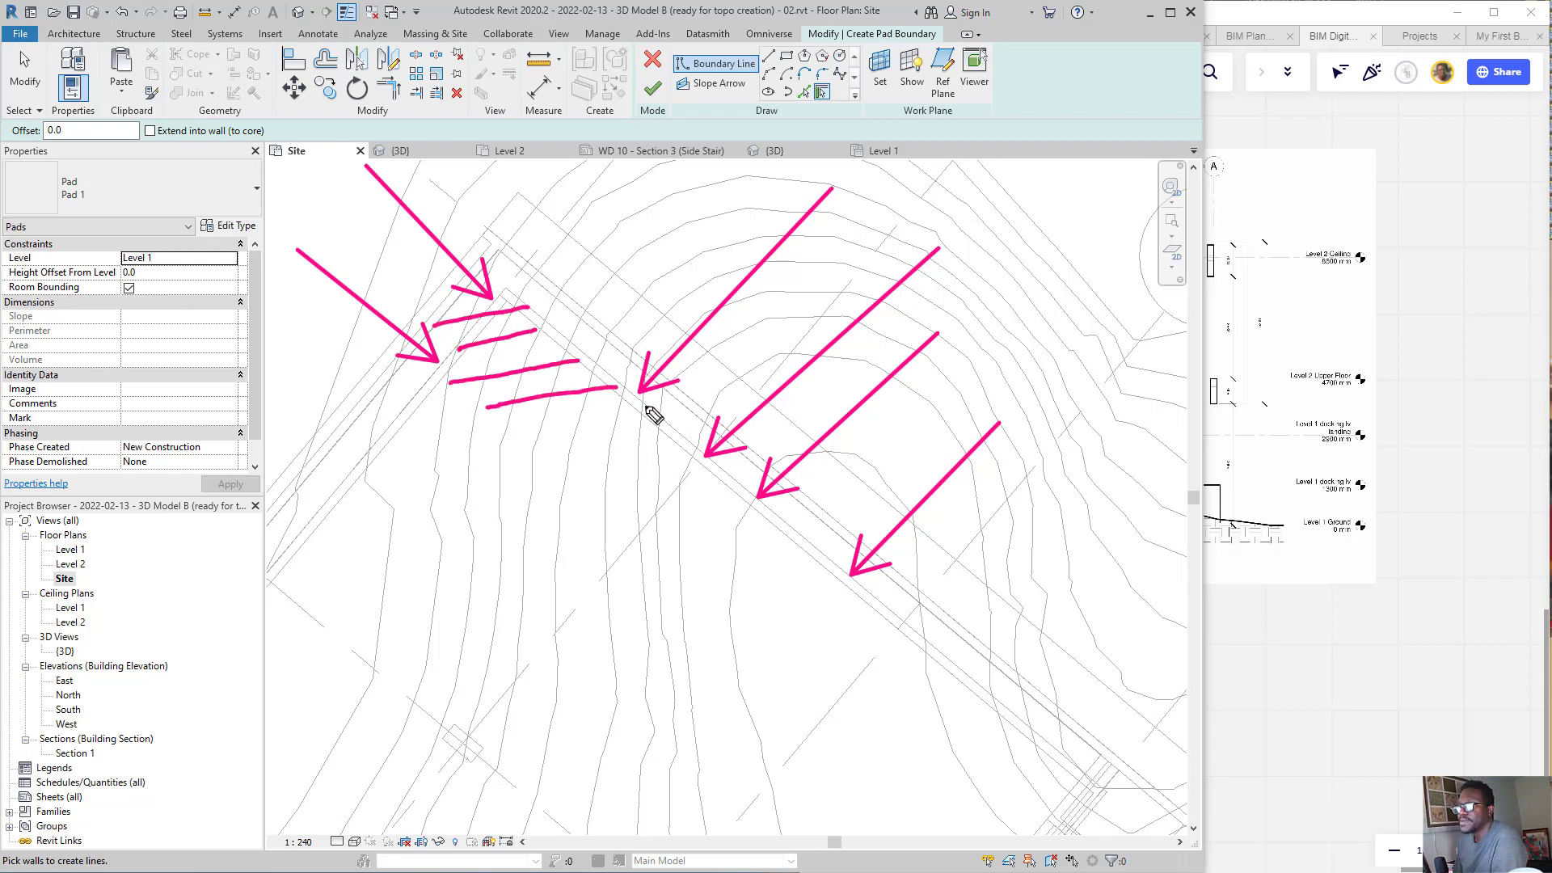
pyautogui.moveTo(646, 405)
pyautogui.mouseDown()
pyautogui.moveTo(557, 419)
pyautogui.moveTo(591, 443)
pyautogui.moveTo(566, 462)
pyautogui.mouseUp()
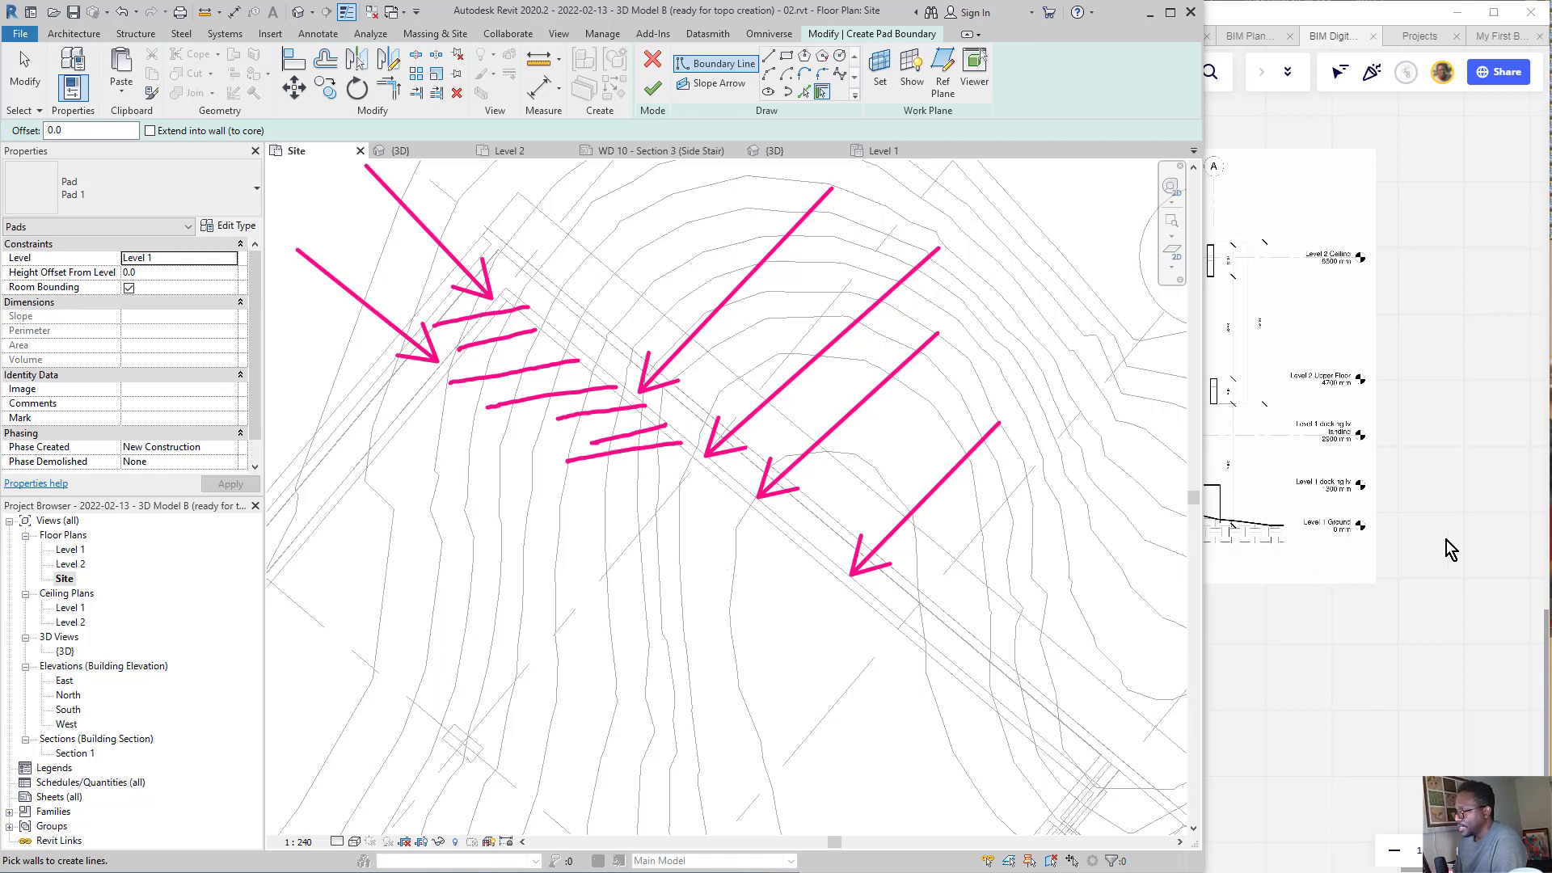
pyautogui.press('Escape')
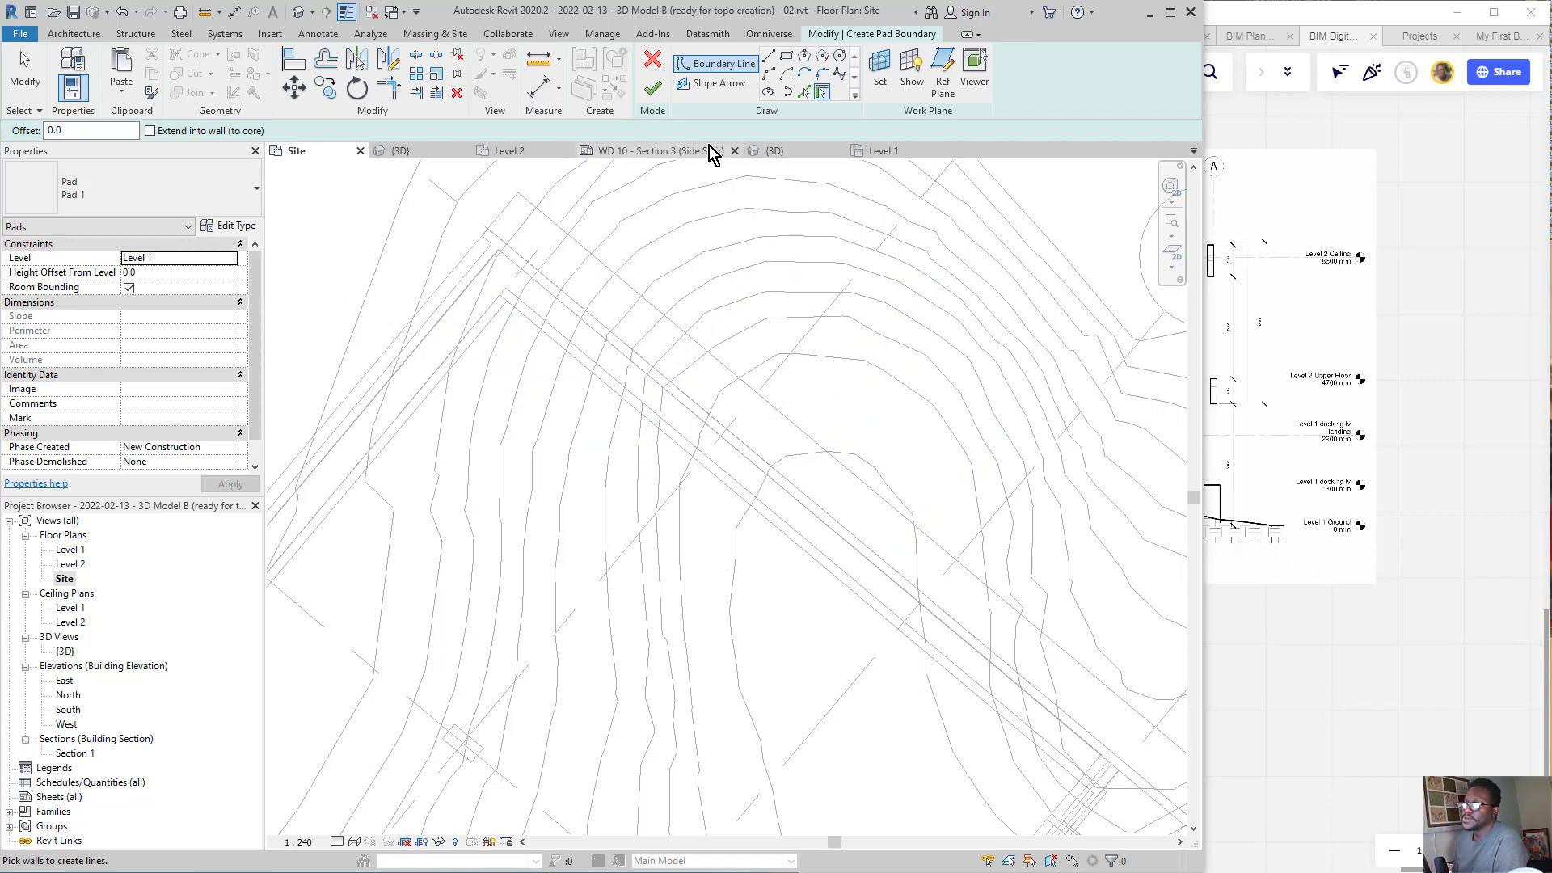
# - Draw a straight pad boundary line from the foundation wall's upper corner along the building's rear wall, stopping short of the side stair
pyautogui.click(768, 56)
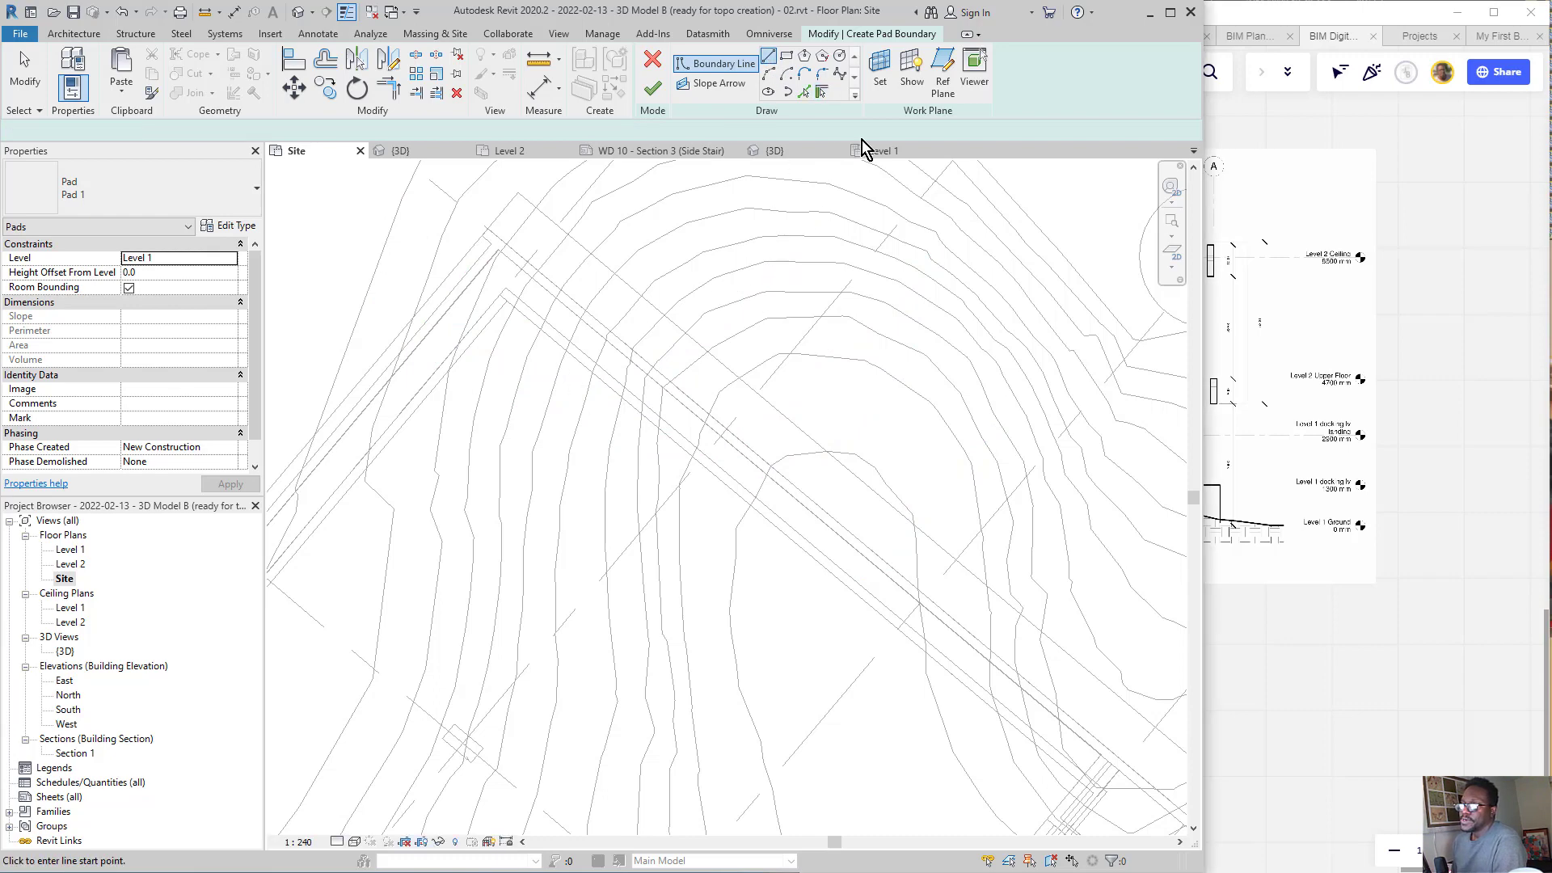
pyautogui.moveTo(568, 331); pyautogui.dragTo(532, 302, button='middle')
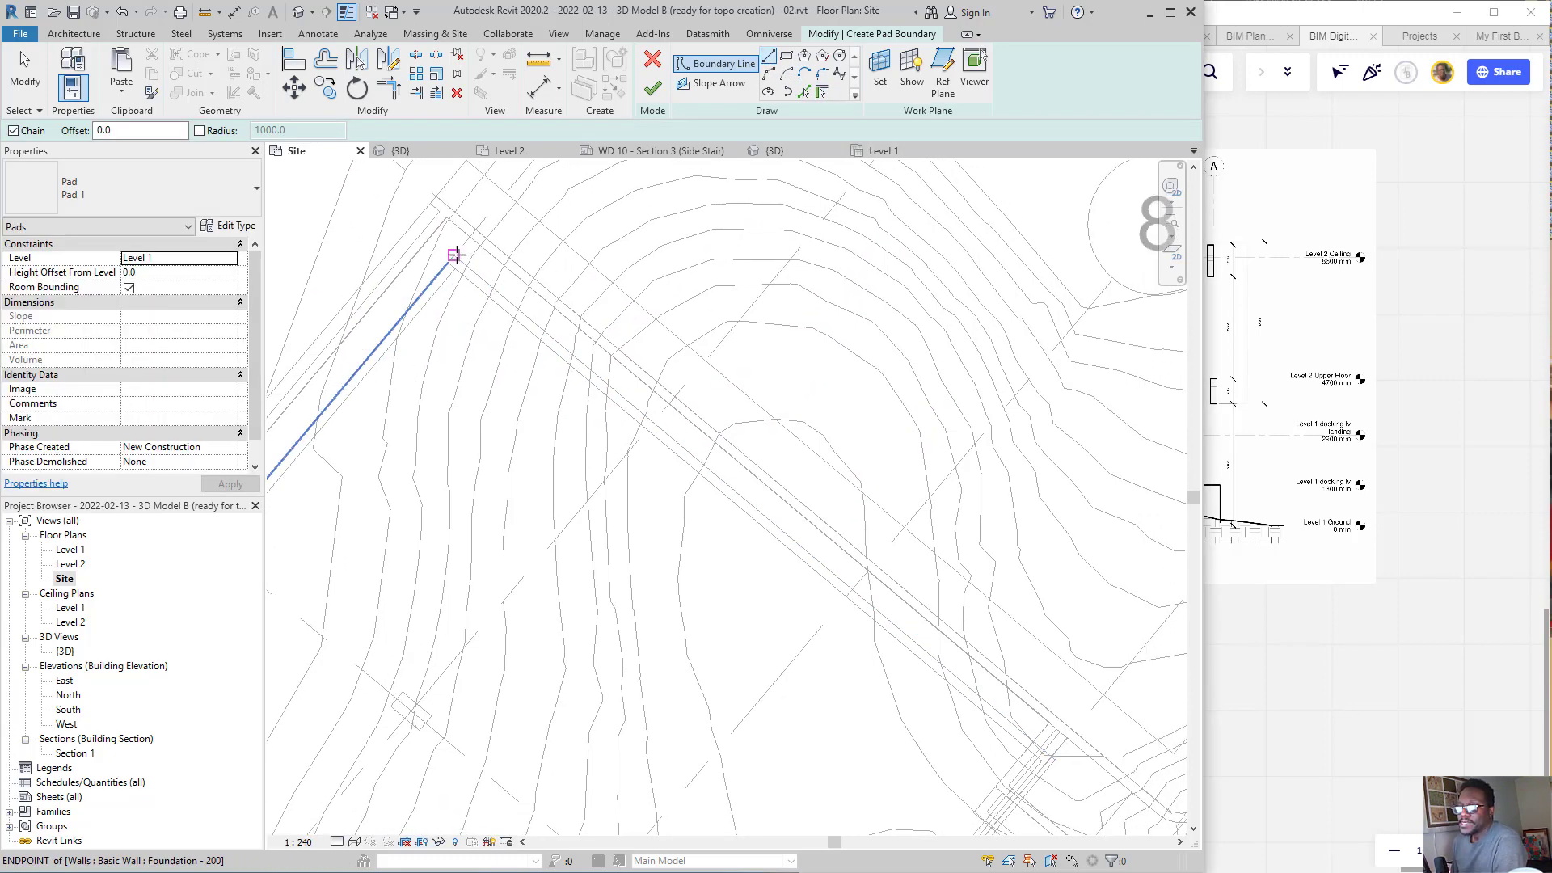
pyautogui.click(454, 255)
pyautogui.moveTo(849, 561); pyautogui.dragTo(504, 358, button='middle')
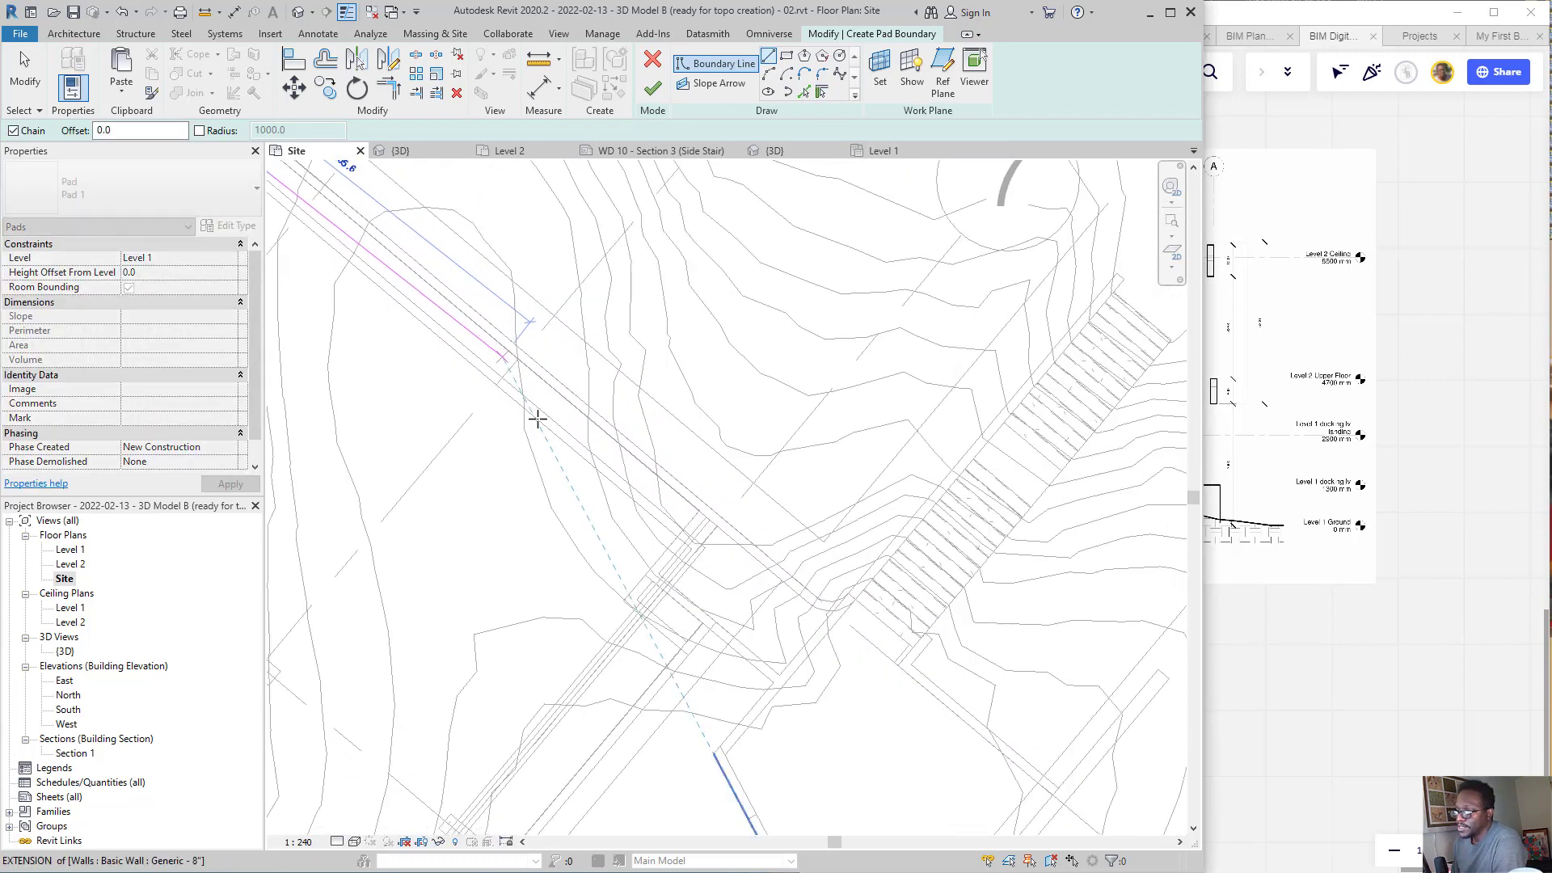
pyautogui.click(610, 467)
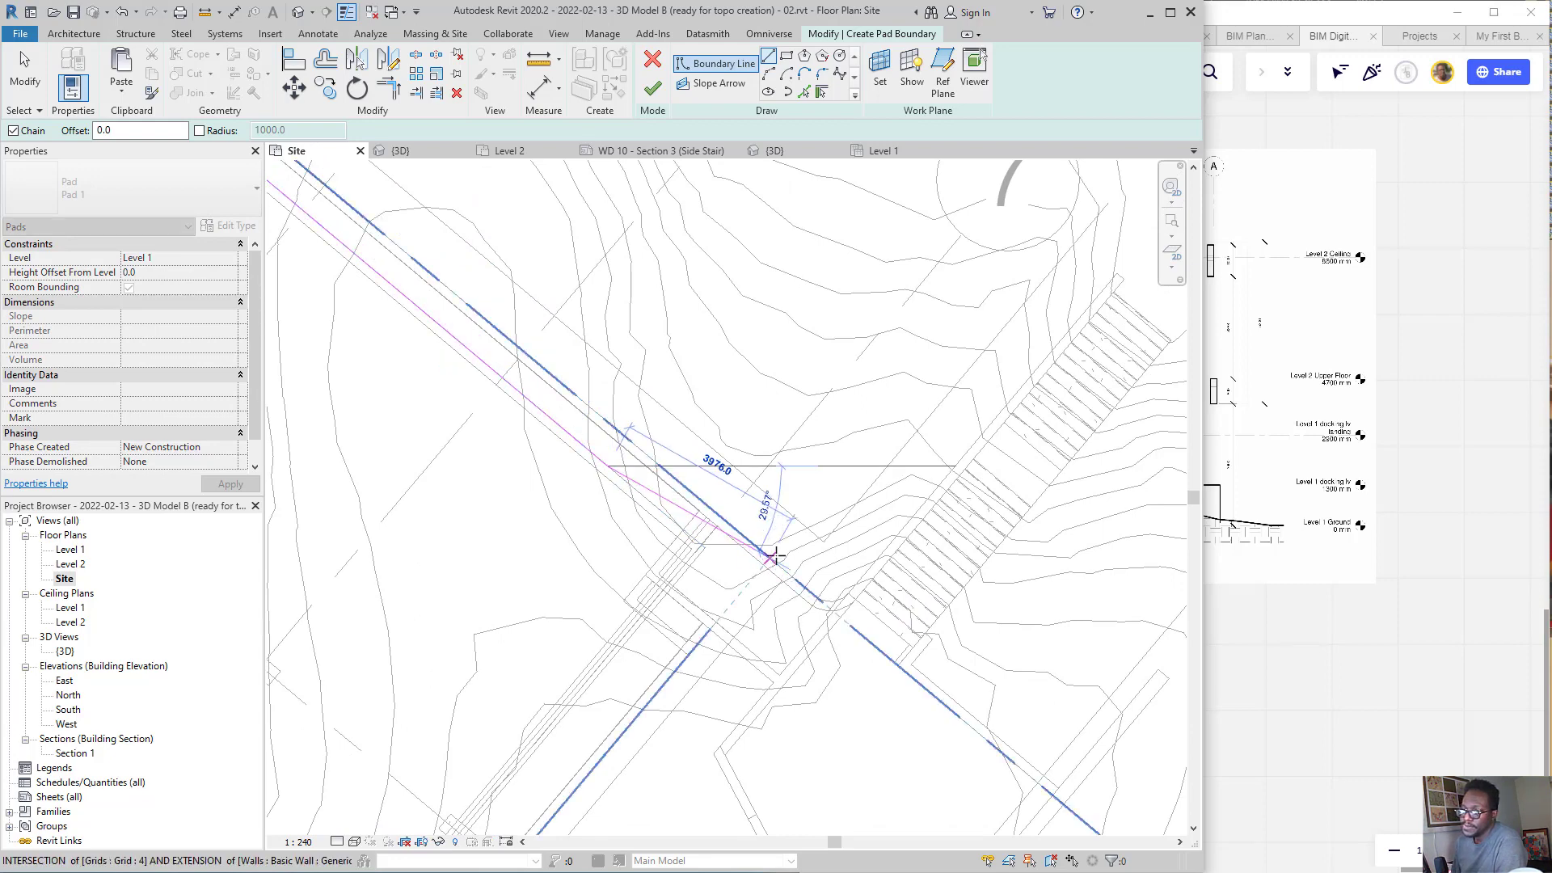
# - Continue the pad boundary perpendicular to the rear wall past grid bubble 7, and add a parallel return about 5300 mm long toward the side stair
pyautogui.scroll(-3, 711, 485)
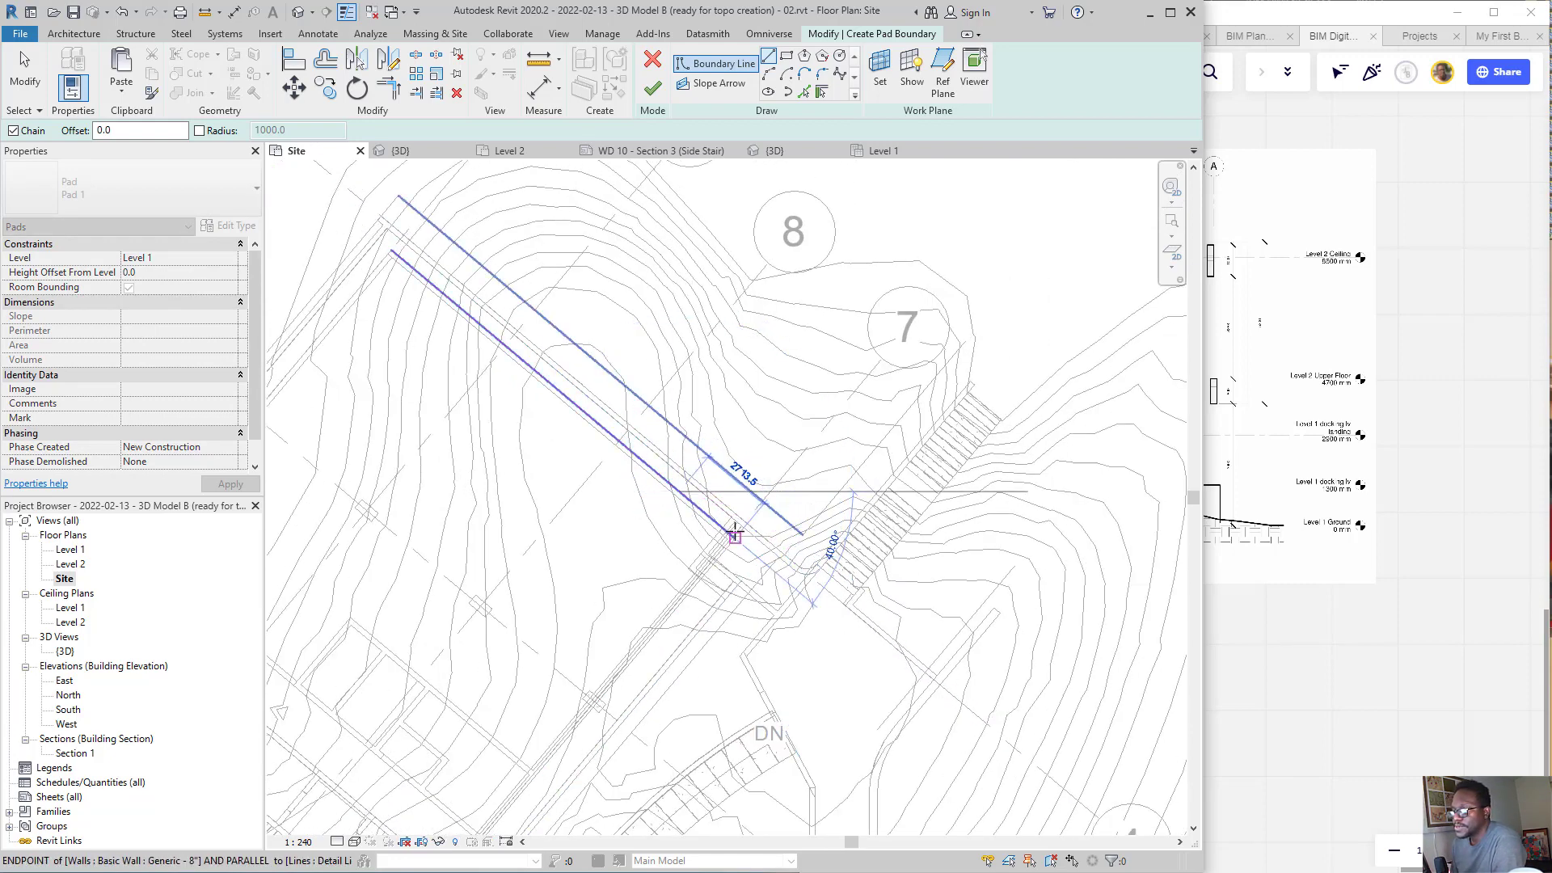
pyautogui.scroll(1, 776, 529)
pyautogui.scroll(2, 771, 545)
pyautogui.scroll(-2, 768, 546)
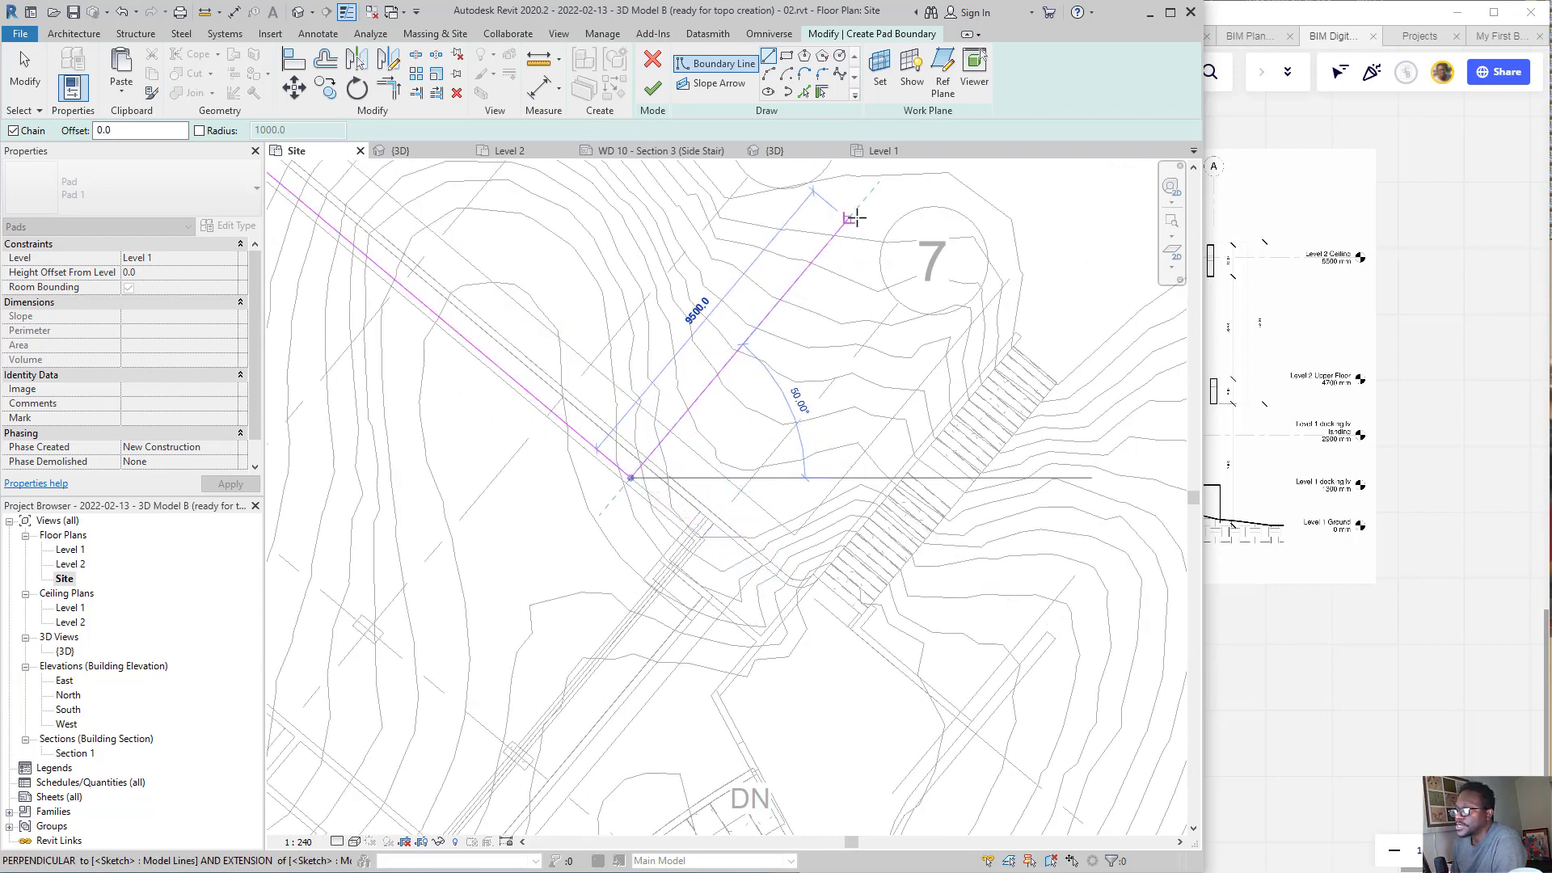
pyautogui.moveTo(814, 291); pyautogui.dragTo(682, 430, button='middle')
pyautogui.click(790, 269)
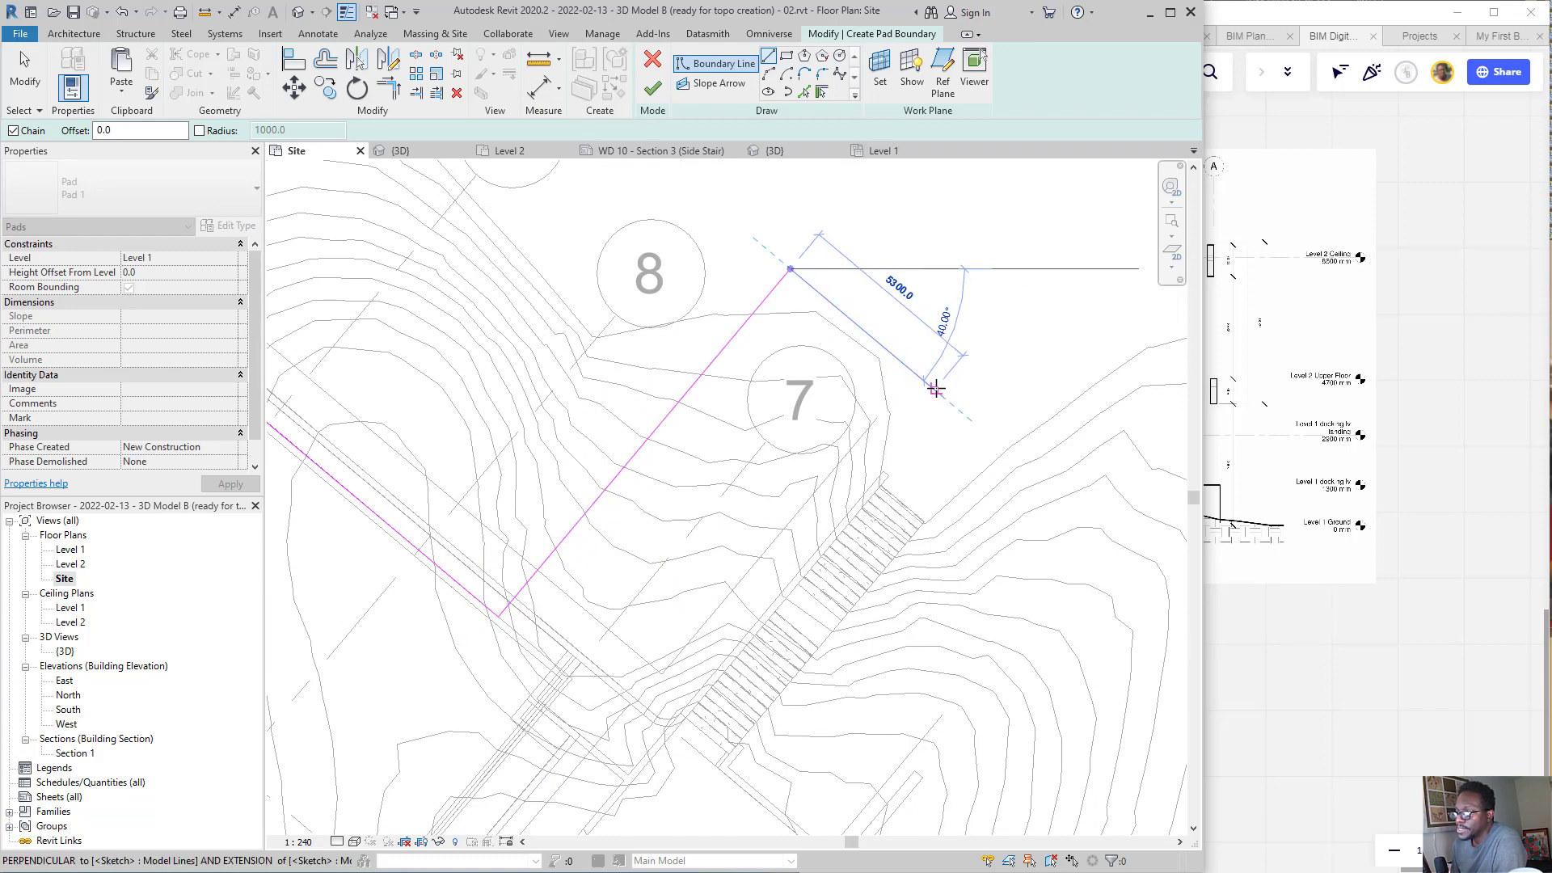
pyautogui.click(935, 385)
# - Extend the pad boundary about 16050 mm alongside the side stair to the wall corner at the deck landing
pyautogui.scroll(3, 885, 469)
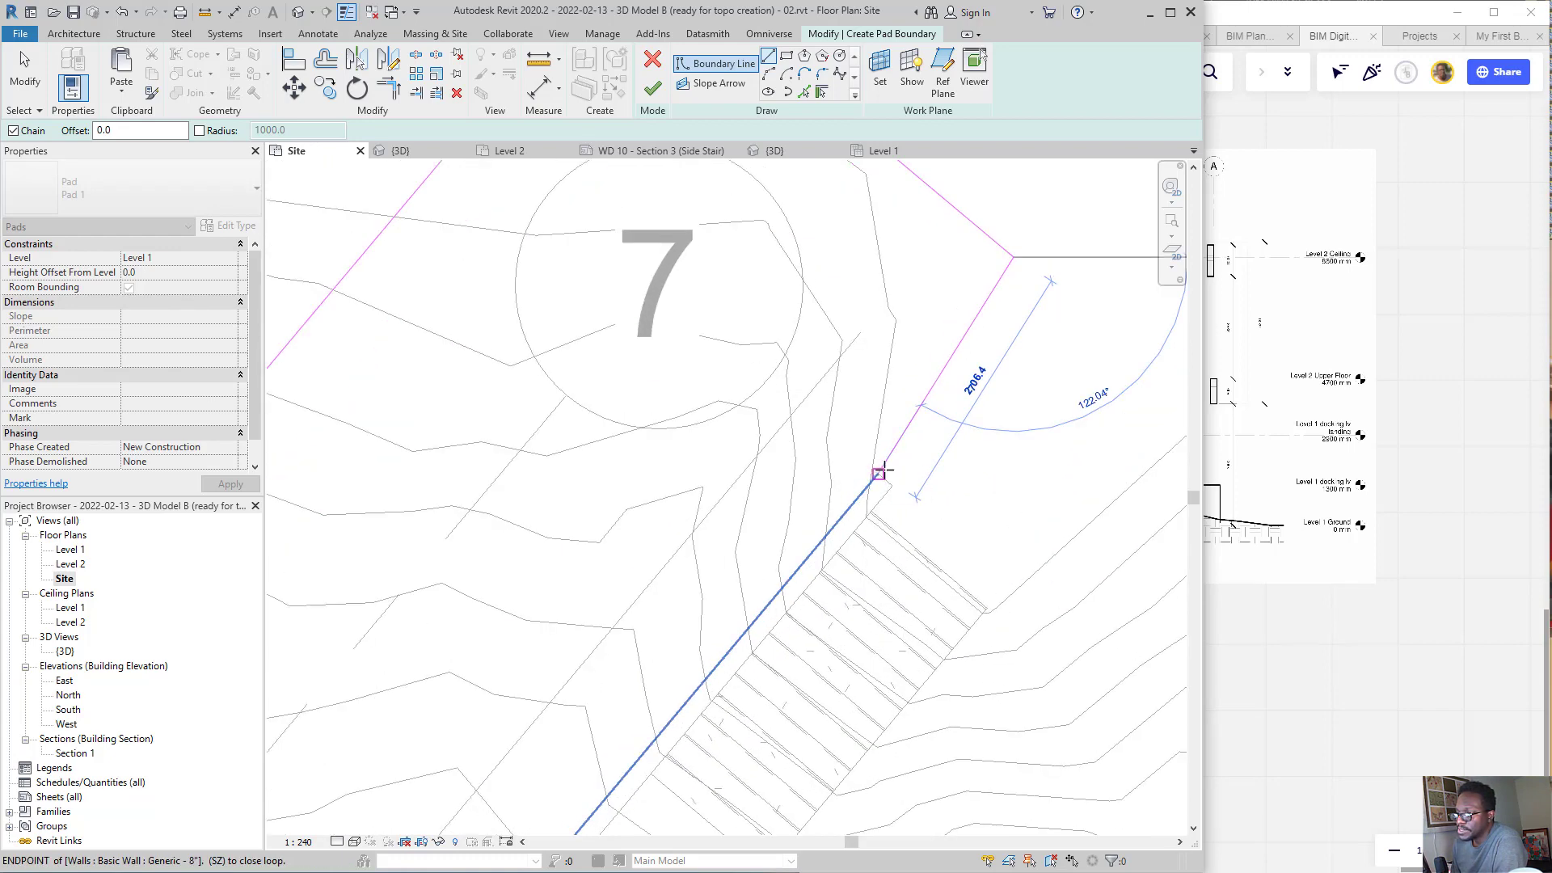
pyautogui.scroll(-2, 885, 465)
pyautogui.scroll(2, 772, 602)
pyautogui.scroll(2, 761, 625)
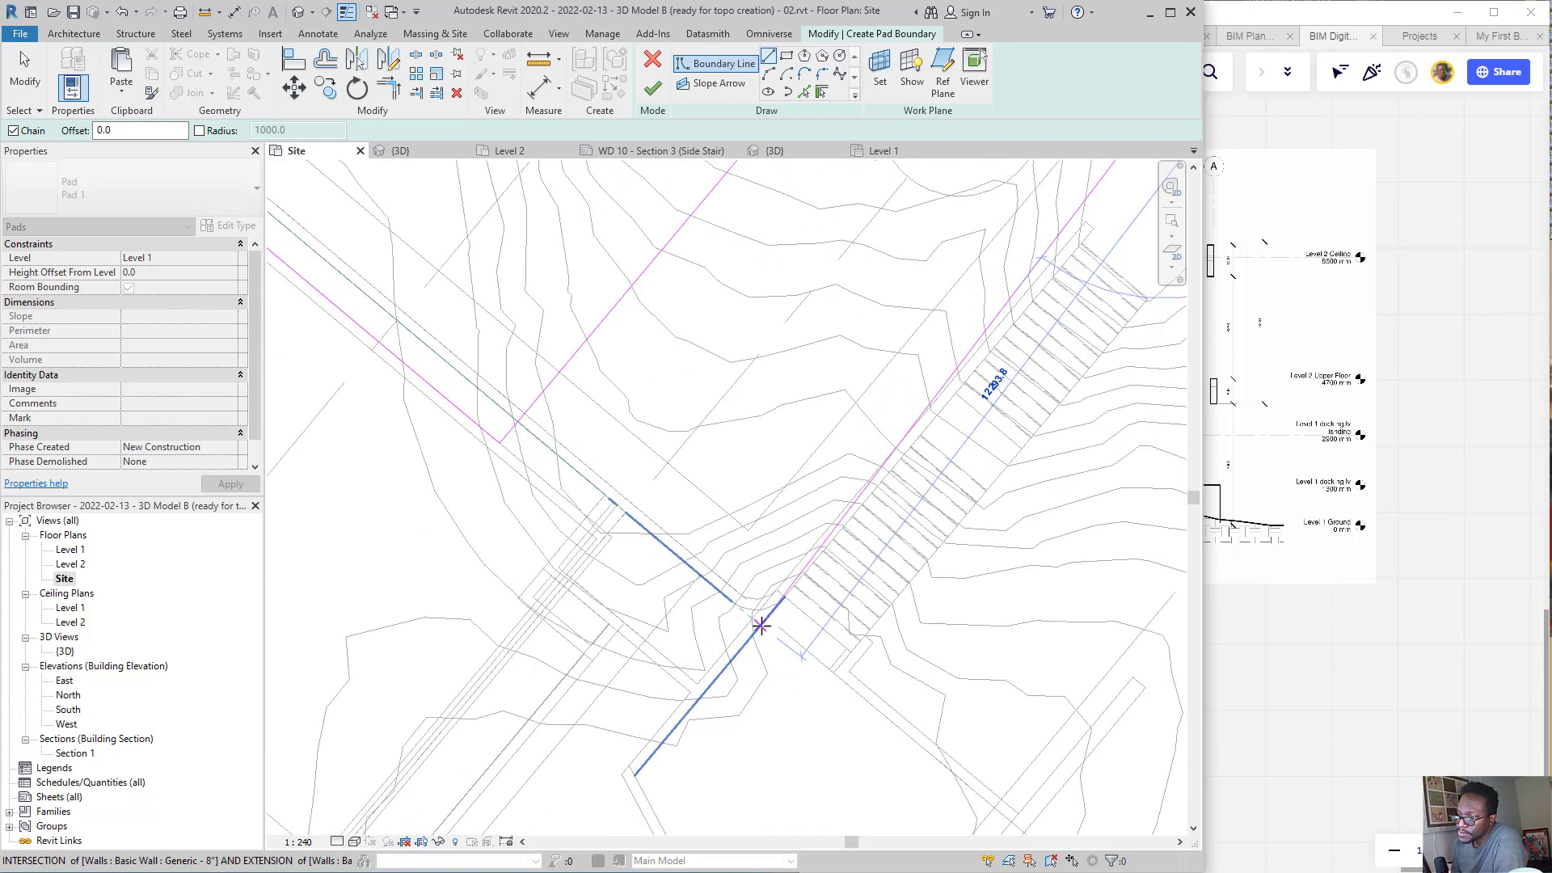
pyautogui.scroll(-3, 760, 625)
pyautogui.moveTo(782, 537); pyautogui.dragTo(803, 436, button='middle')
pyautogui.scroll(2, 757, 472)
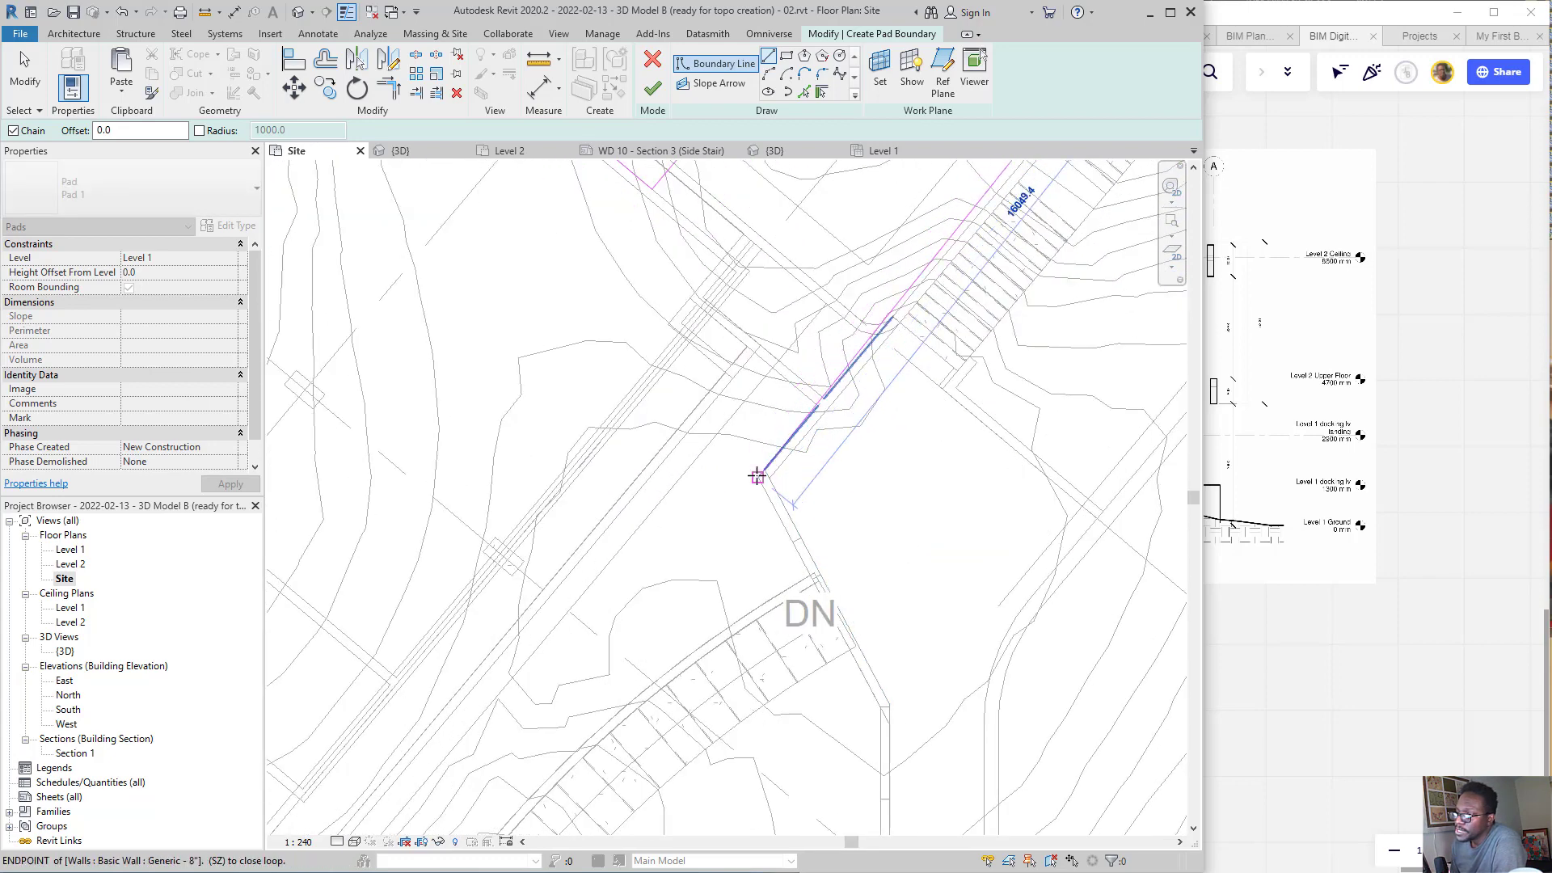
pyautogui.click(758, 475)
pyautogui.scroll(-1, 630, 582)
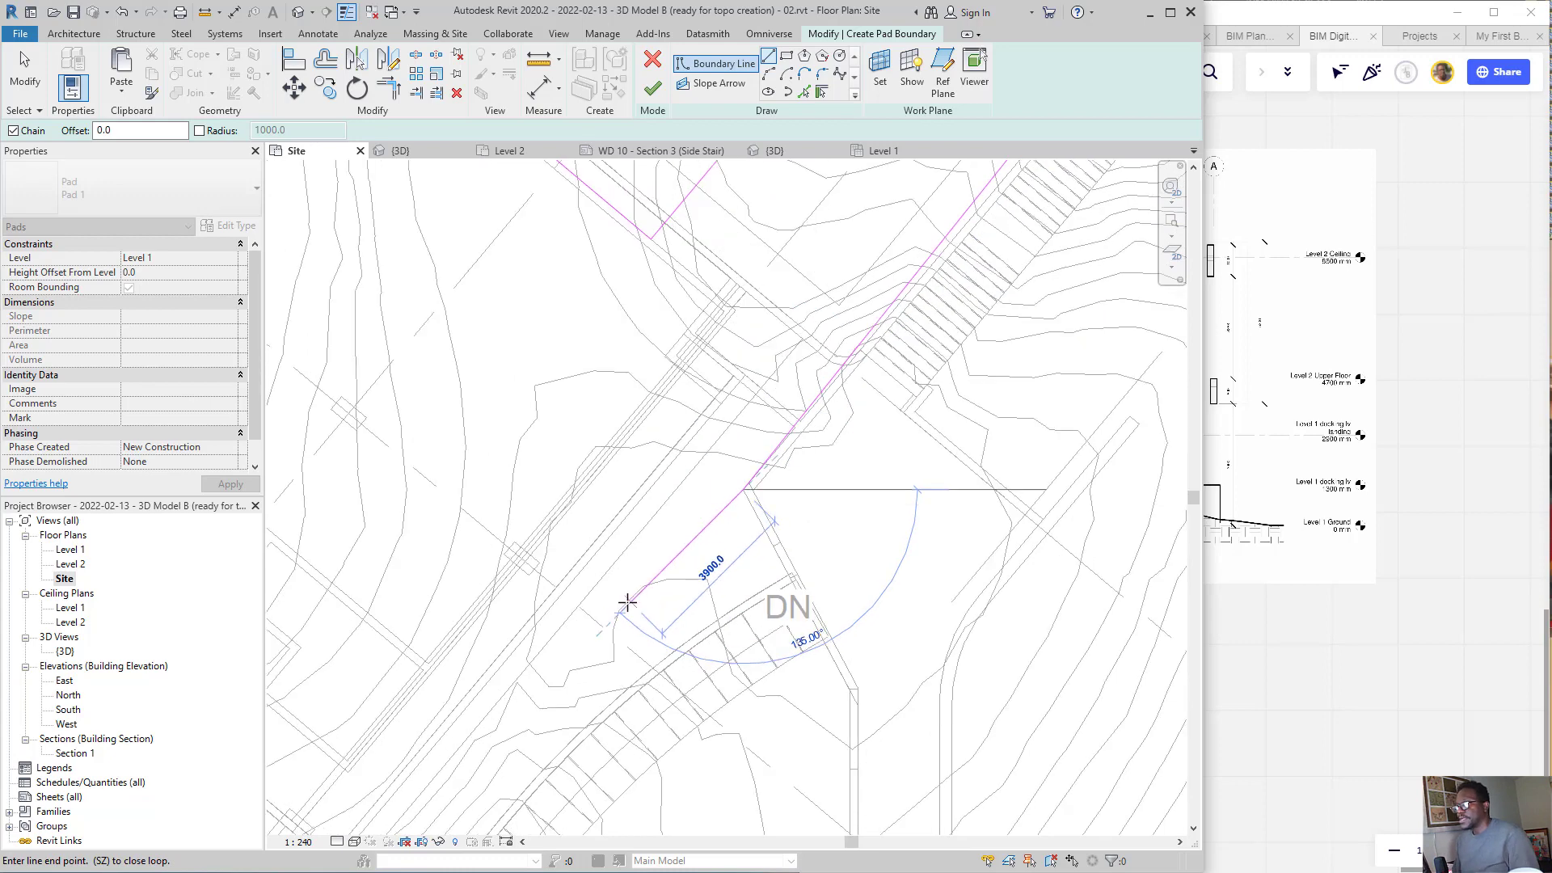
# - End the line chain and move the boundary's outer corner beyond the side stair into line with the stair wall, making that edge 16000 mm
pyautogui.moveTo(813, 429); pyautogui.dragTo(627, 735, button='middle')
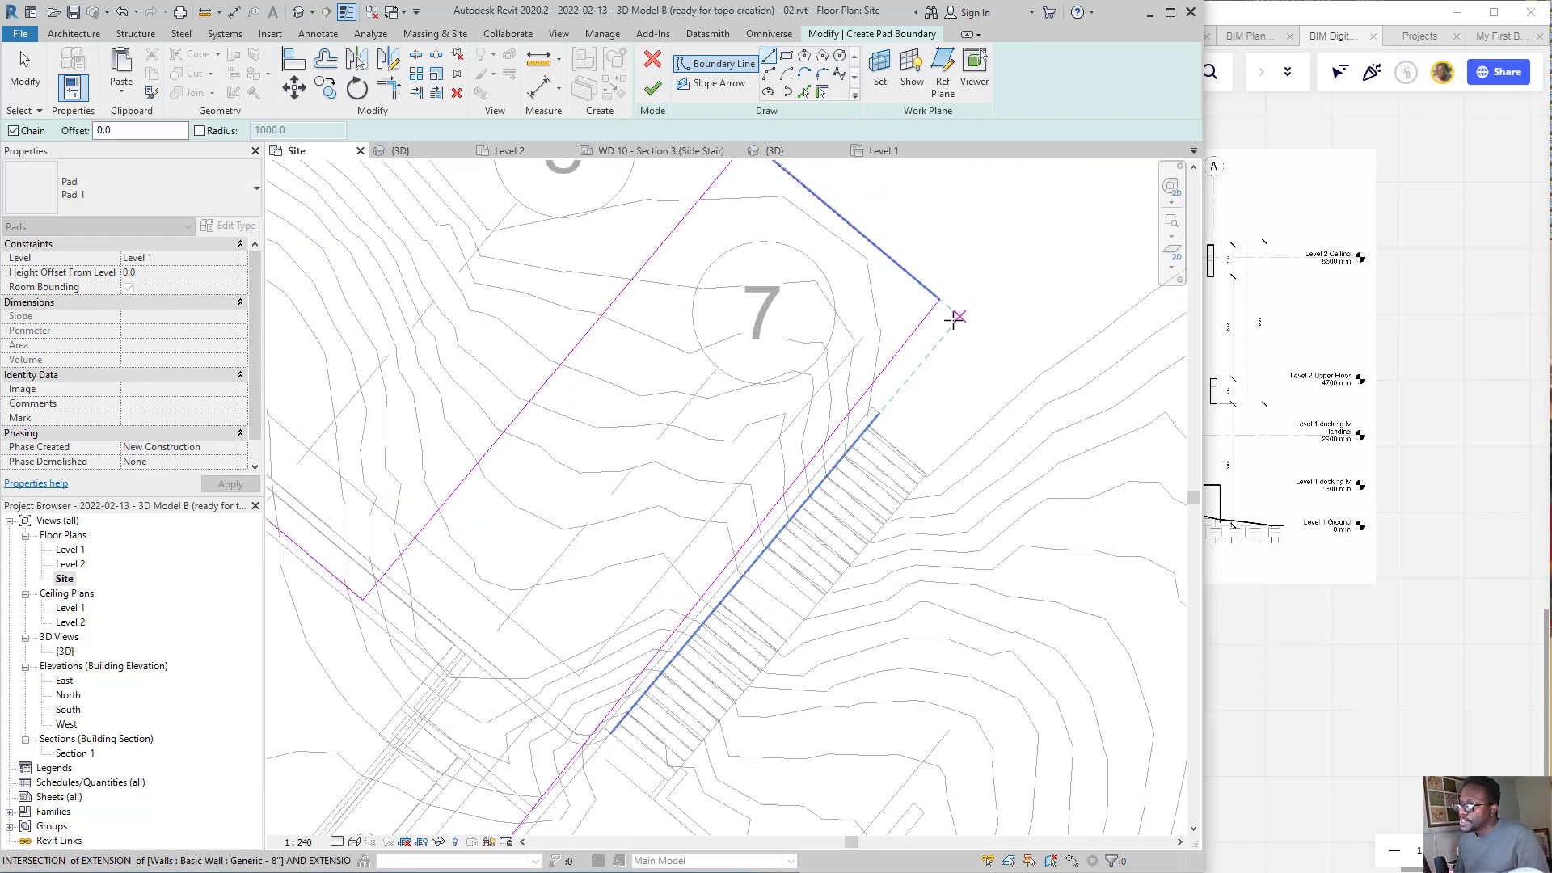
pyautogui.click(940, 303)
pyautogui.press('Escape')
pyautogui.press('Escape')
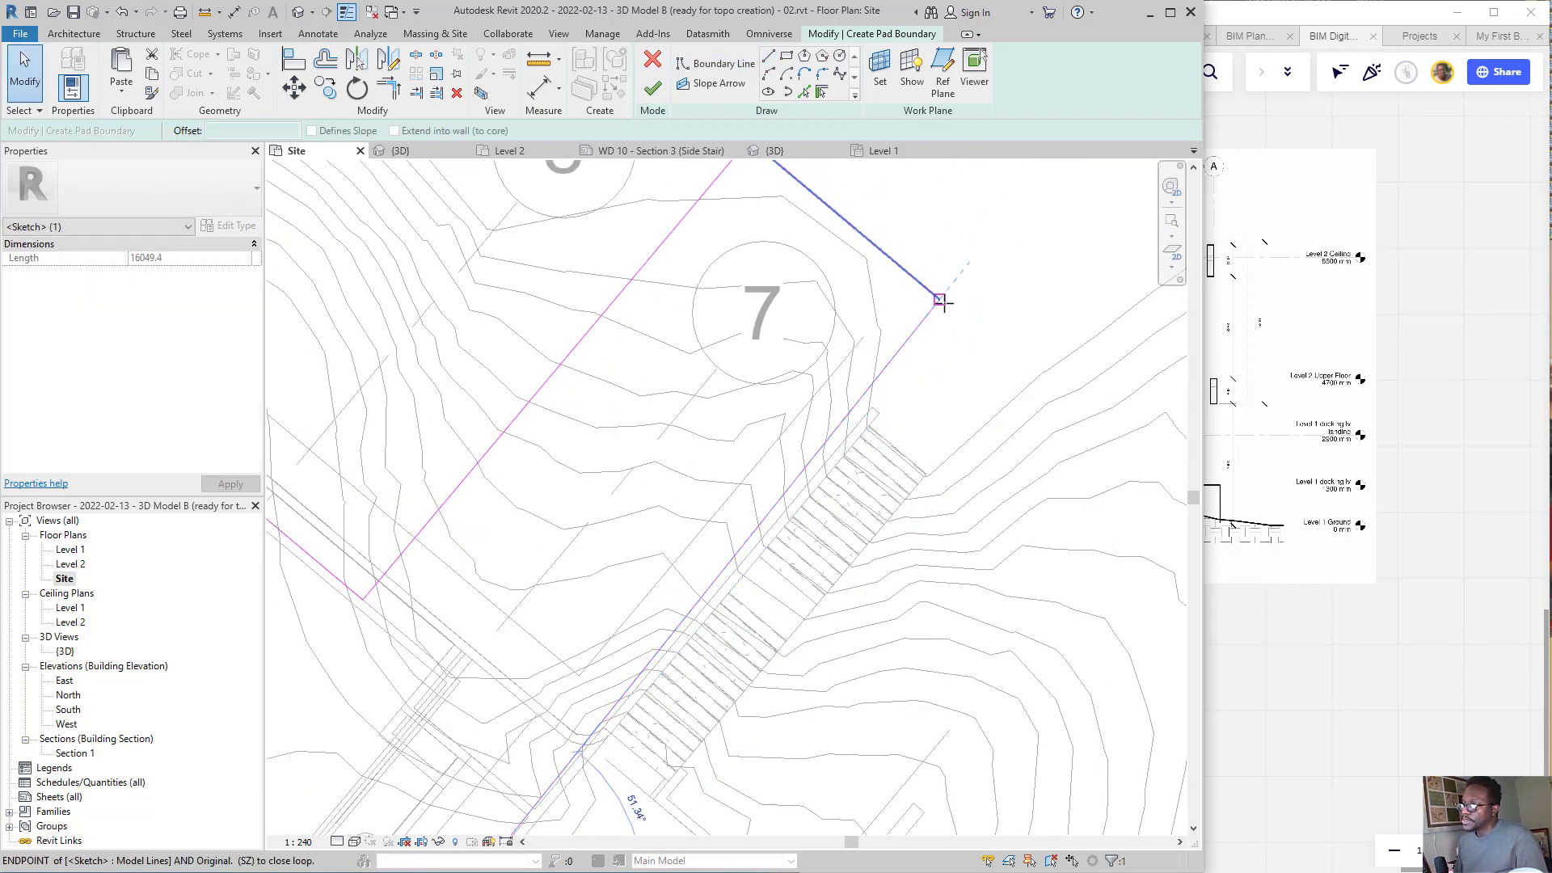
pyautogui.moveTo(944, 303); pyautogui.dragTo(955, 314)
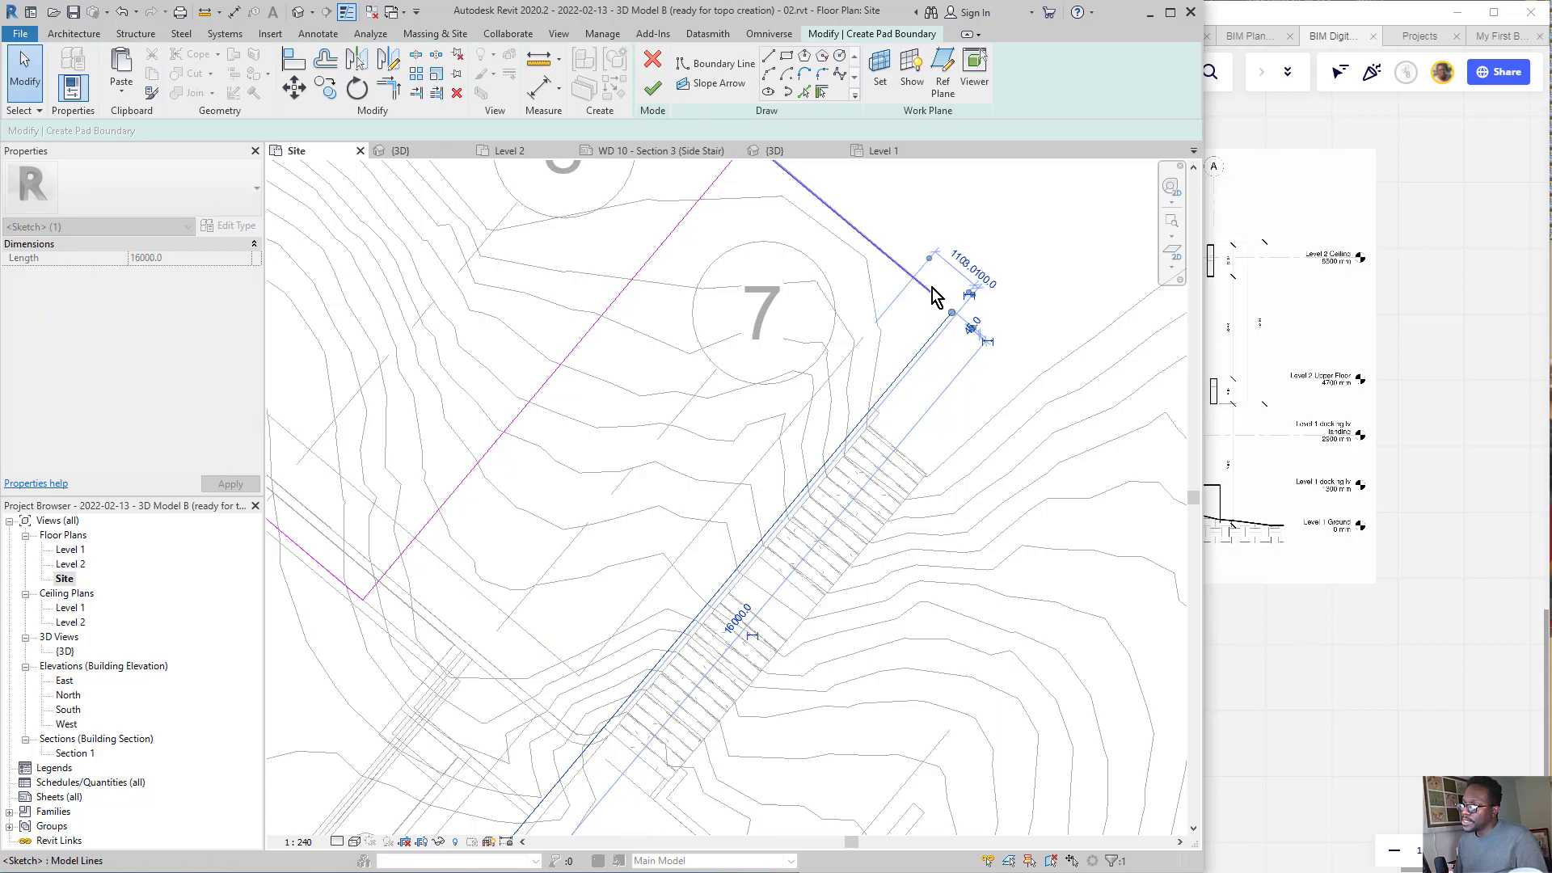
pyautogui.click(933, 288)
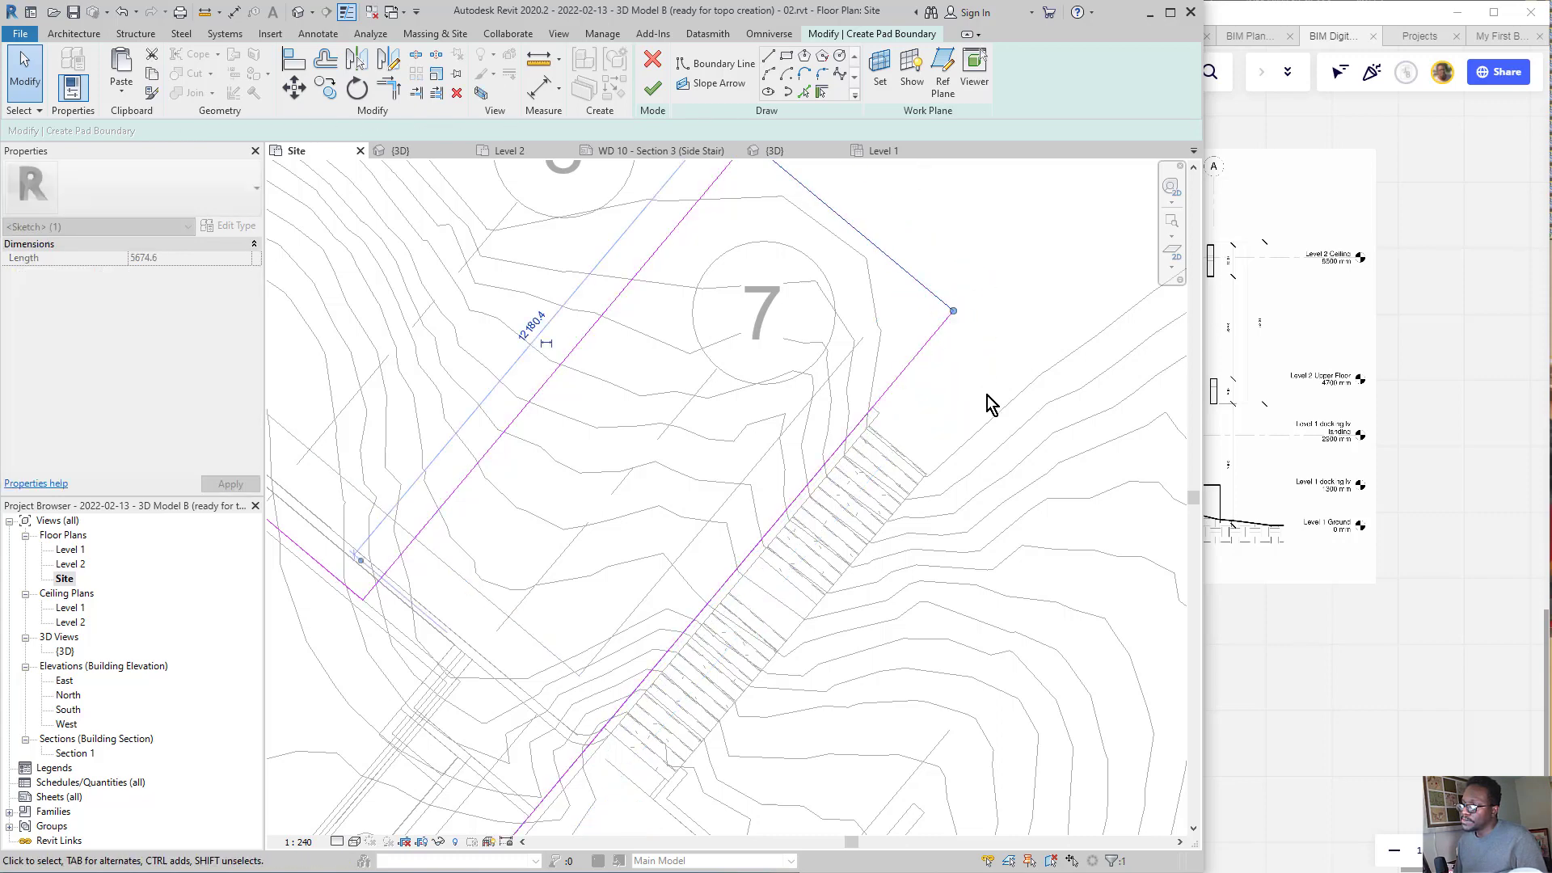
# - Move the pad boundary's long edge opposite the side stair closer to the stair, keeping it parallel to the stair
pyautogui.scroll(-3, 986, 395)
pyautogui.moveTo(857, 342); pyautogui.dragTo(976, 302, button='middle')
pyautogui.scroll(1, 760, 477)
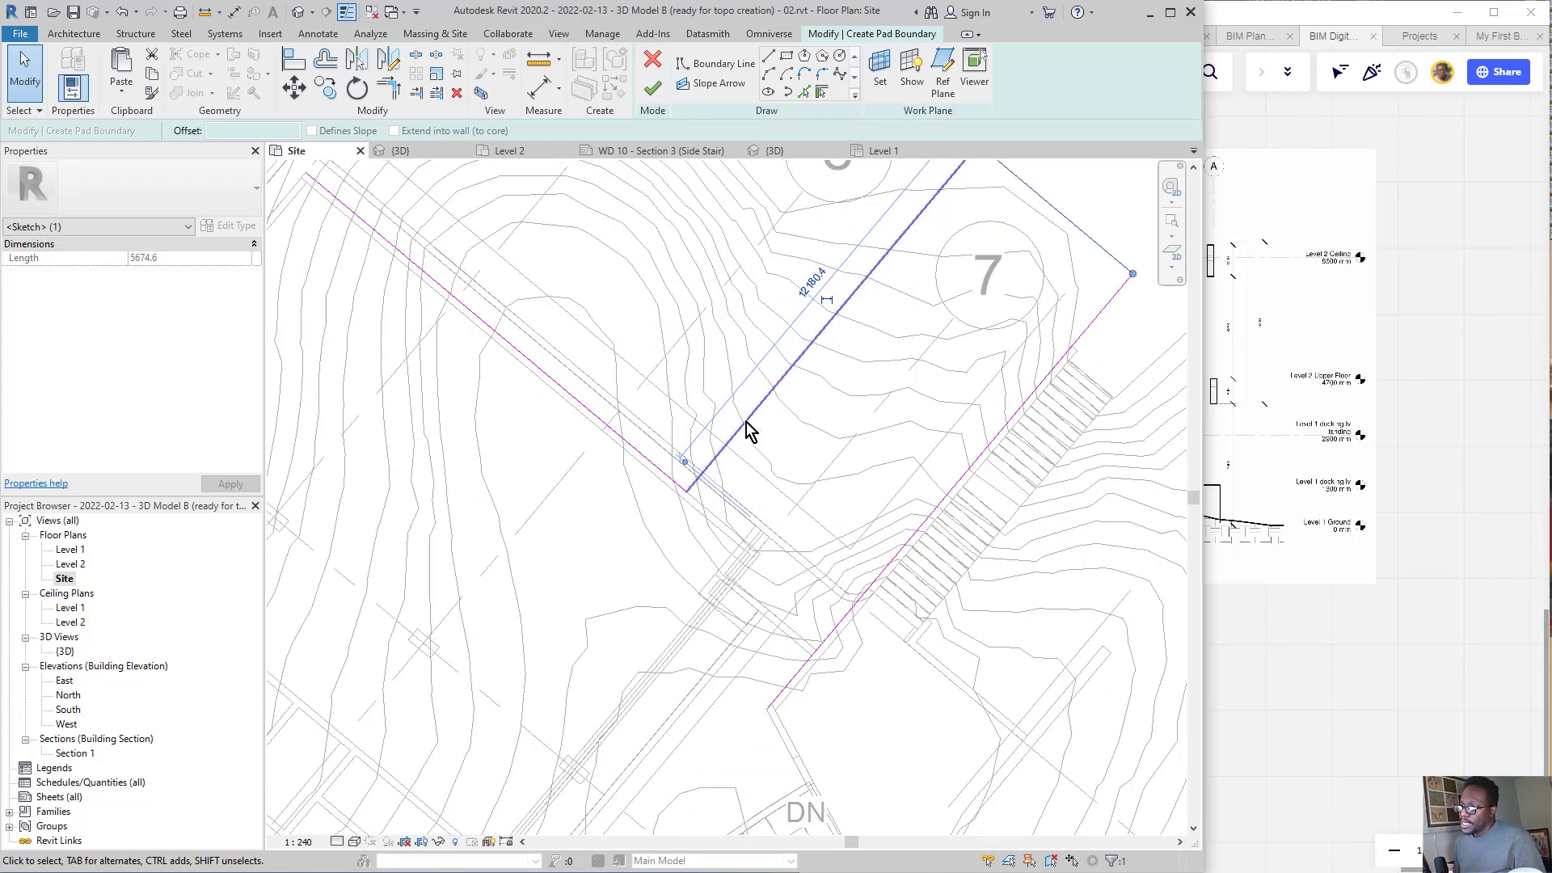
pyautogui.moveTo(751, 423); pyautogui.dragTo(824, 477)
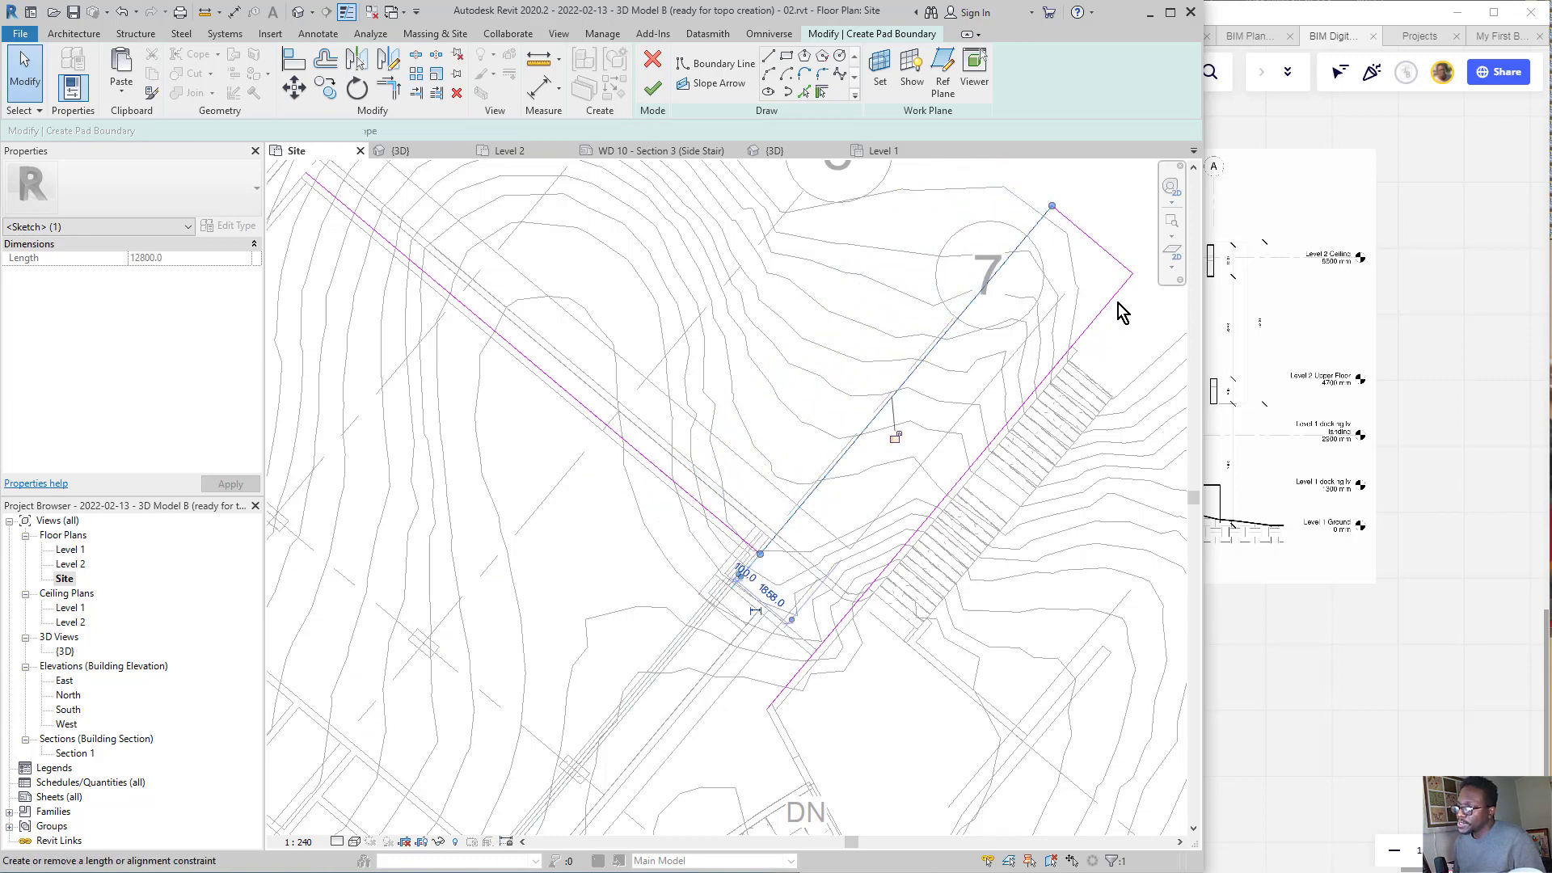
# - Move the outer pad boundary corner beside grid bubble 7 away from the side stair so the long edge angles outward from the rear wall
pyautogui.click(1058, 214)
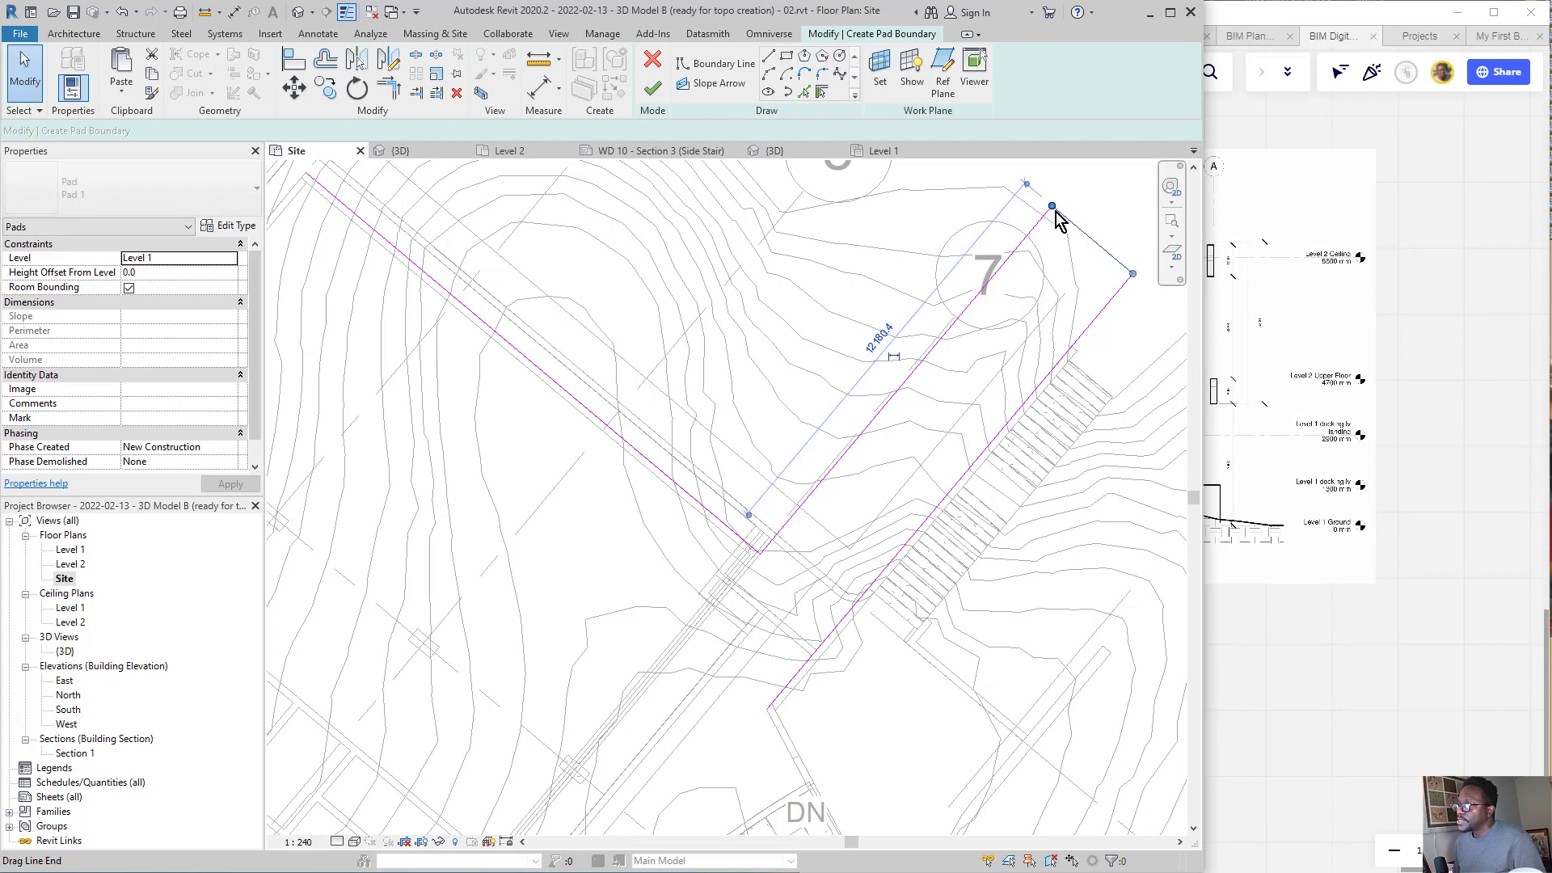
pyautogui.scroll(2, 1053, 215)
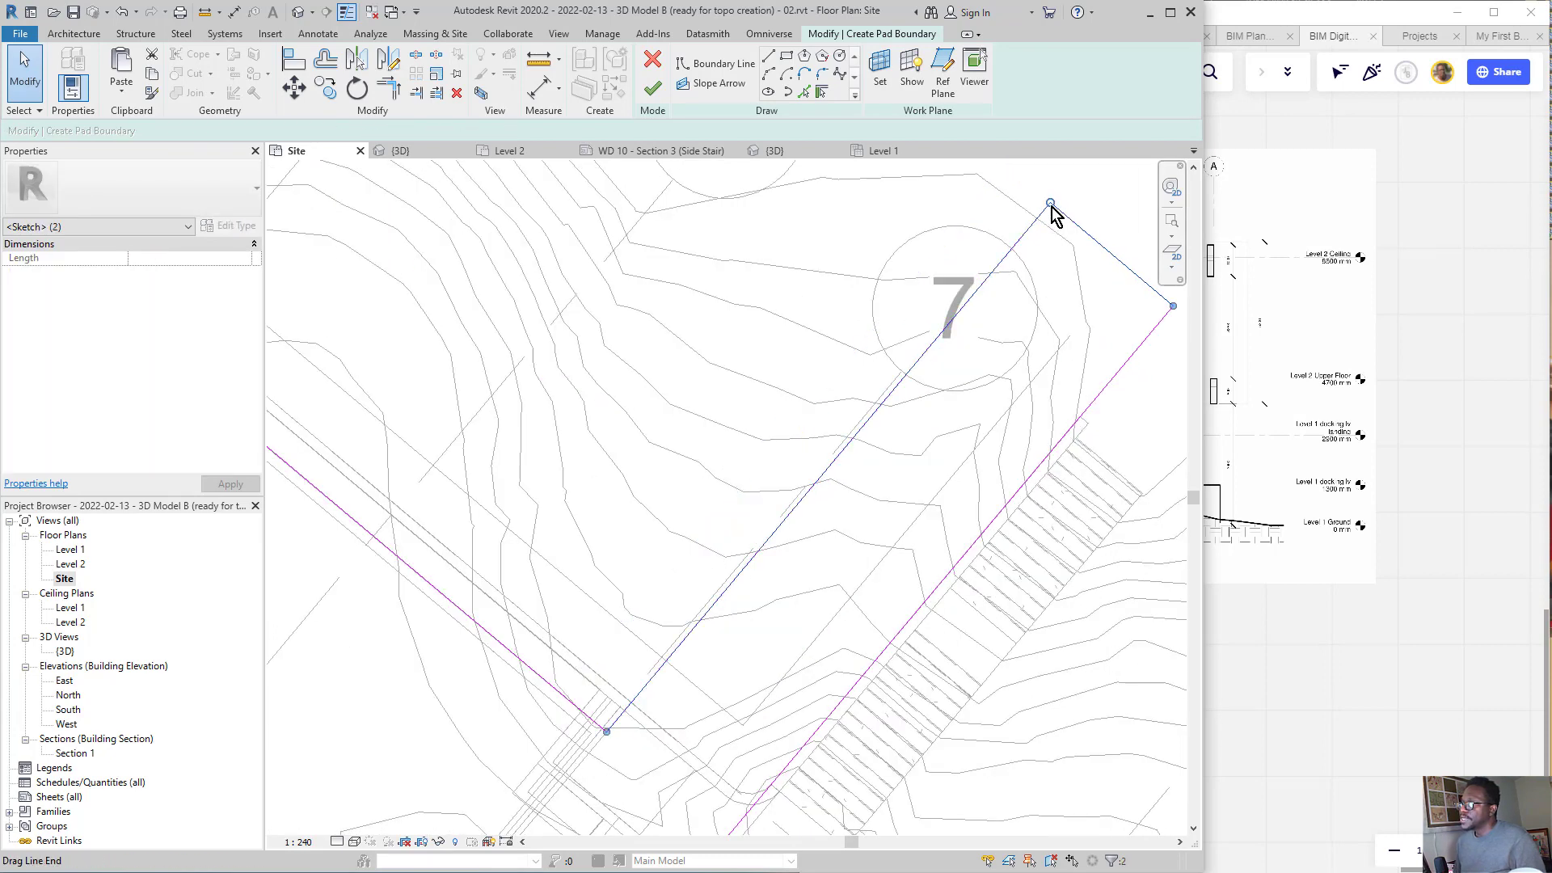
pyautogui.moveTo(1050, 213)
pyautogui.mouseDown()
pyautogui.moveTo(959, 162)
pyautogui.moveTo(957, 144)
pyautogui.moveTo(995, 194)
pyautogui.moveTo(955, 111)
pyautogui.moveTo(1039, 267)
pyautogui.moveTo(977, 362)
pyautogui.moveTo(943, 198)
pyautogui.mouseUp()
pyautogui.scroll(-1, 1080, 471)
pyautogui.scroll(-3, 1241, 448)
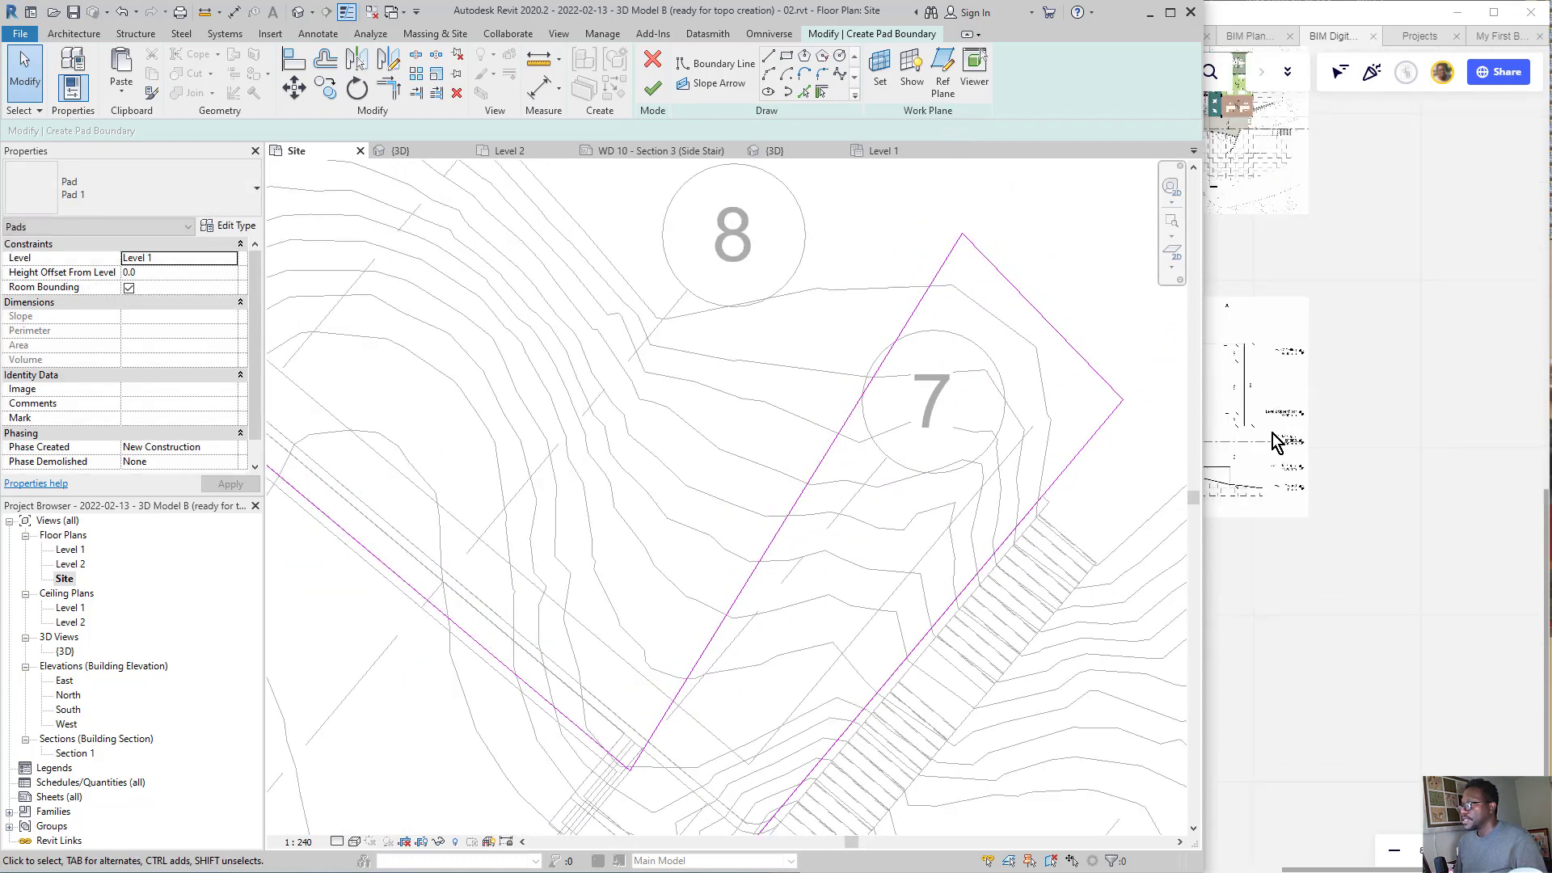
# - Switch to the Miro whiteboard and examine the floor and site plan drawings around the side stair and the angled wall behind the building
pyautogui.click(1276, 442)
pyautogui.scroll(5, 1241, 384)
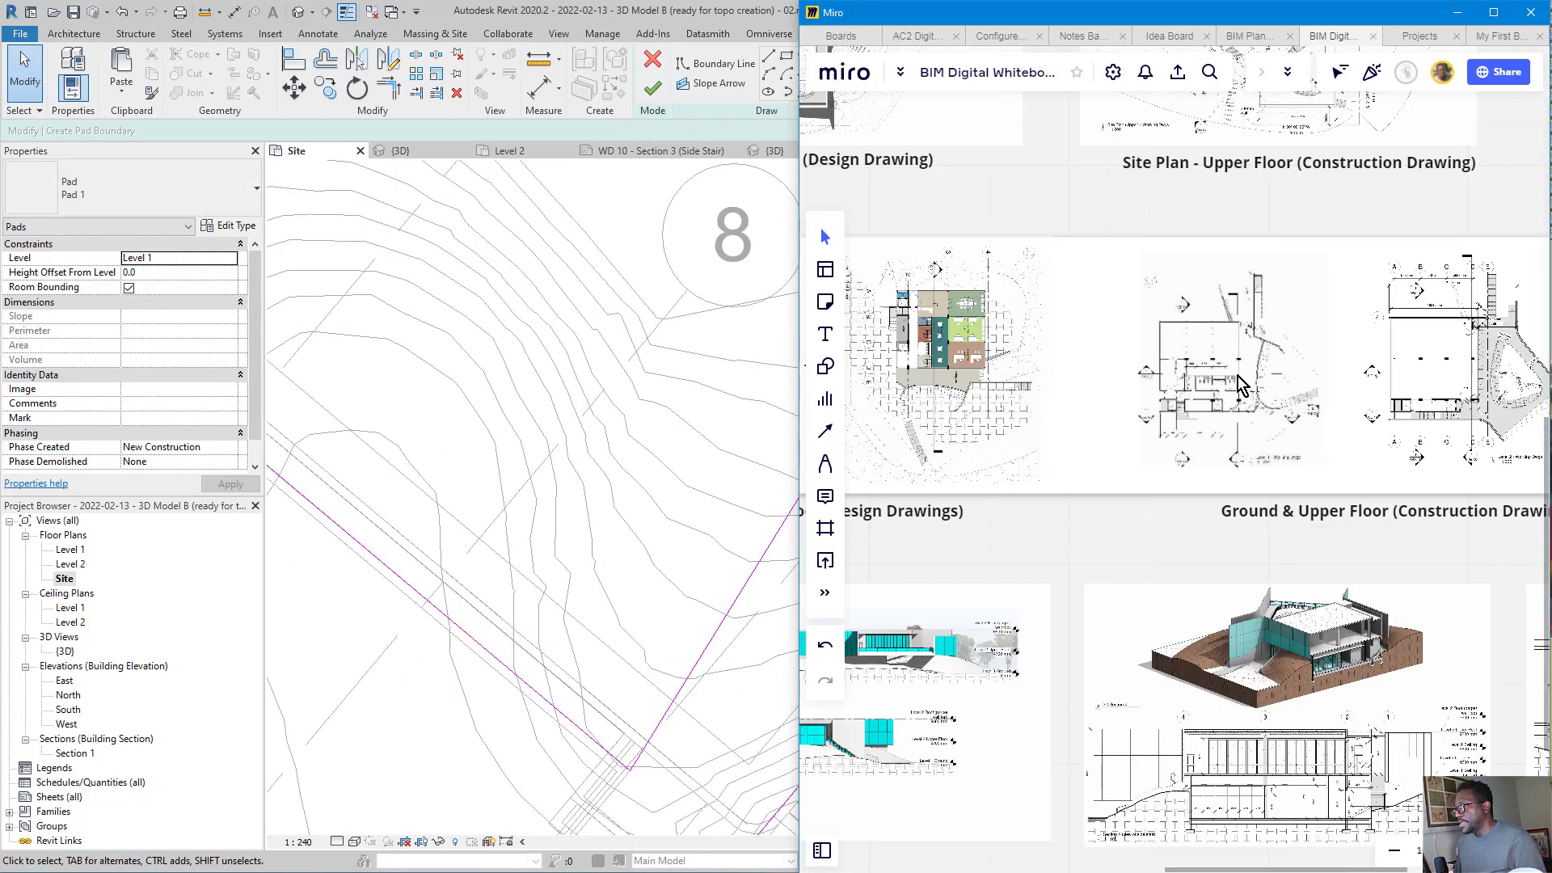
pyautogui.scroll(6, 1132, 388)
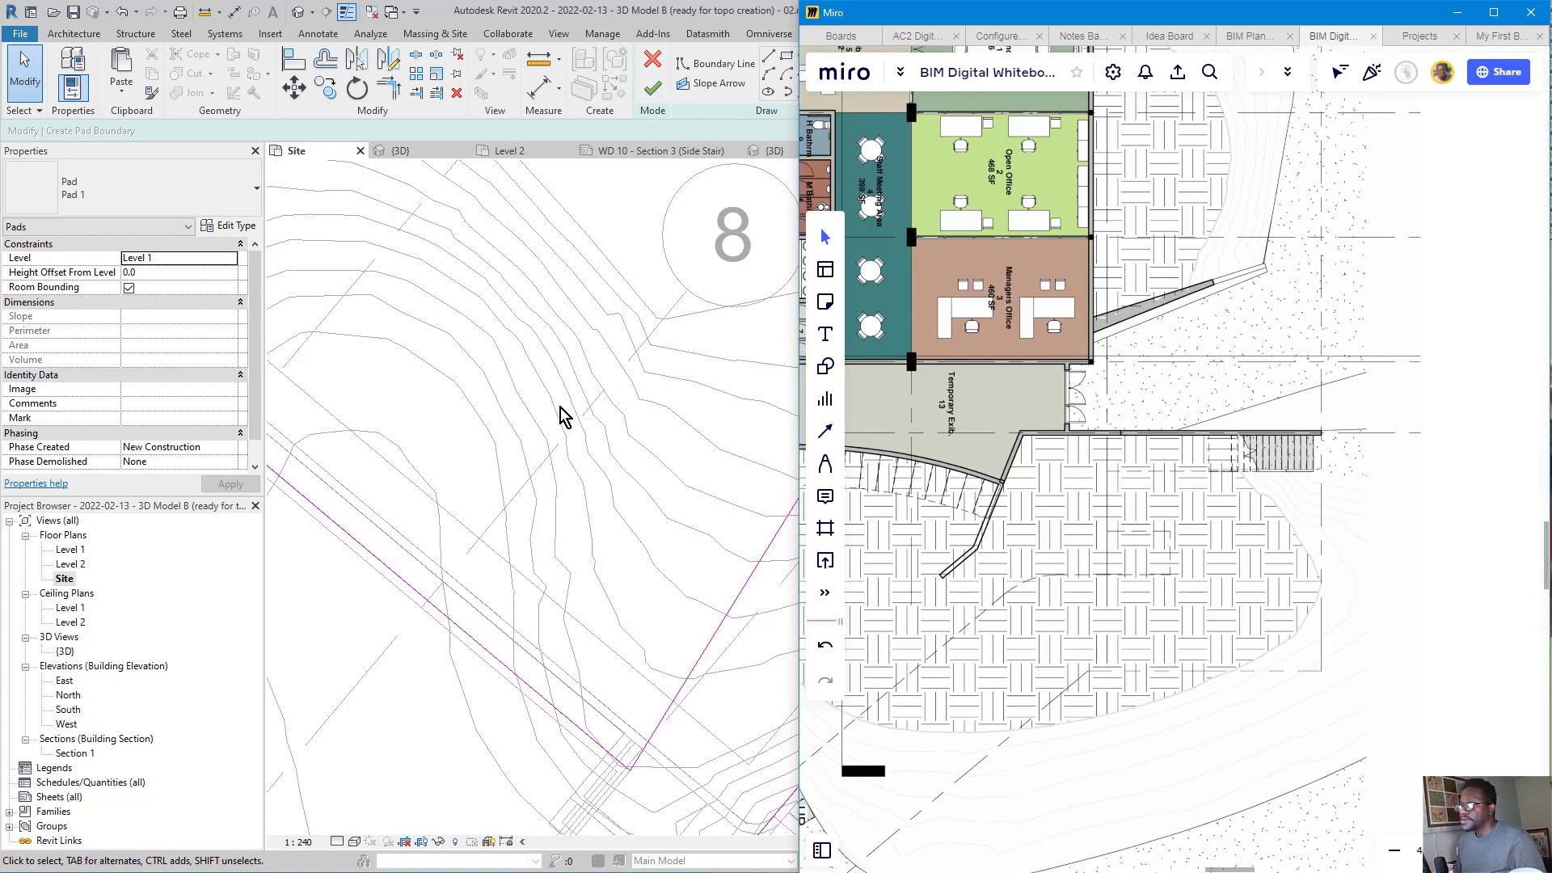
pyautogui.click(623, 414)
pyautogui.moveTo(663, 459); pyautogui.dragTo(230, 401, button='middle')
pyautogui.scroll(-3, 1353, 431)
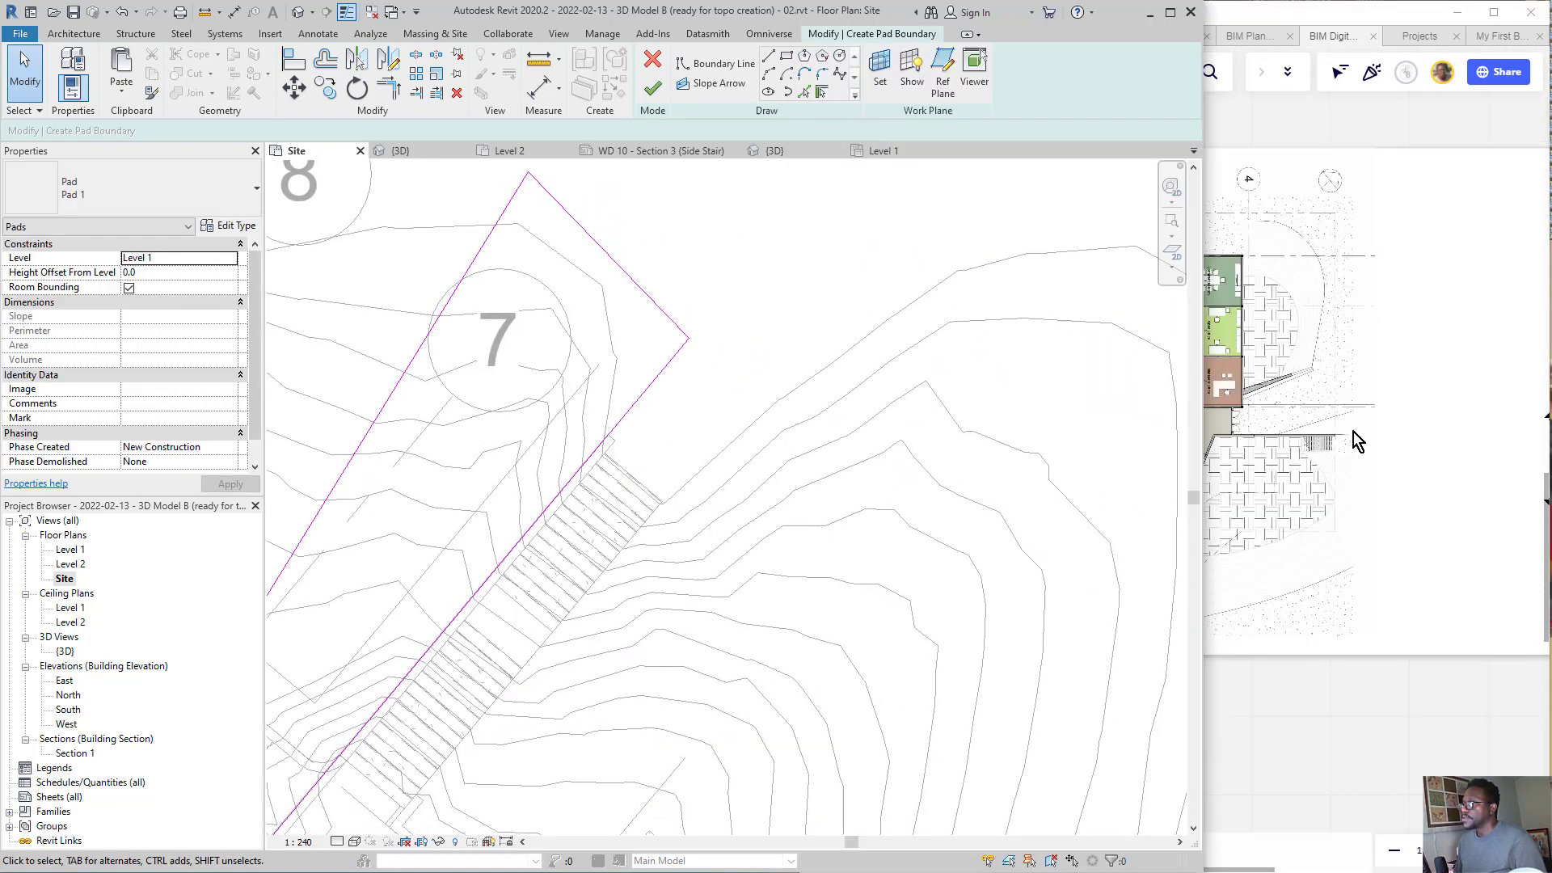
pyautogui.scroll(-3, 1355, 426)
pyautogui.click(1357, 420)
pyautogui.scroll(6, 1387, 338)
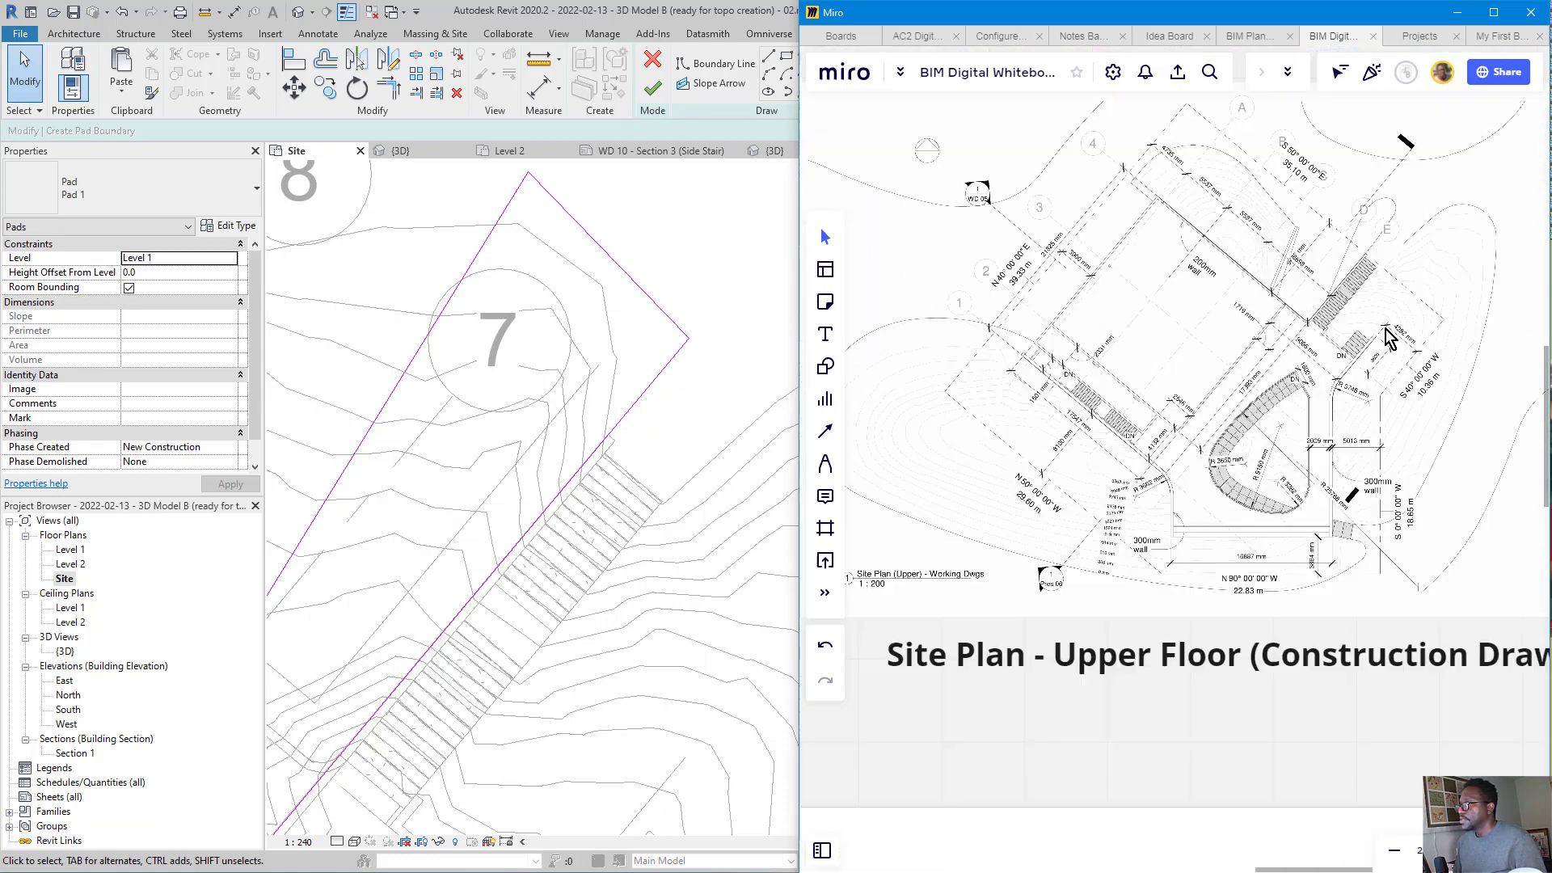
pyautogui.scroll(5, 1387, 338)
pyautogui.click(606, 431)
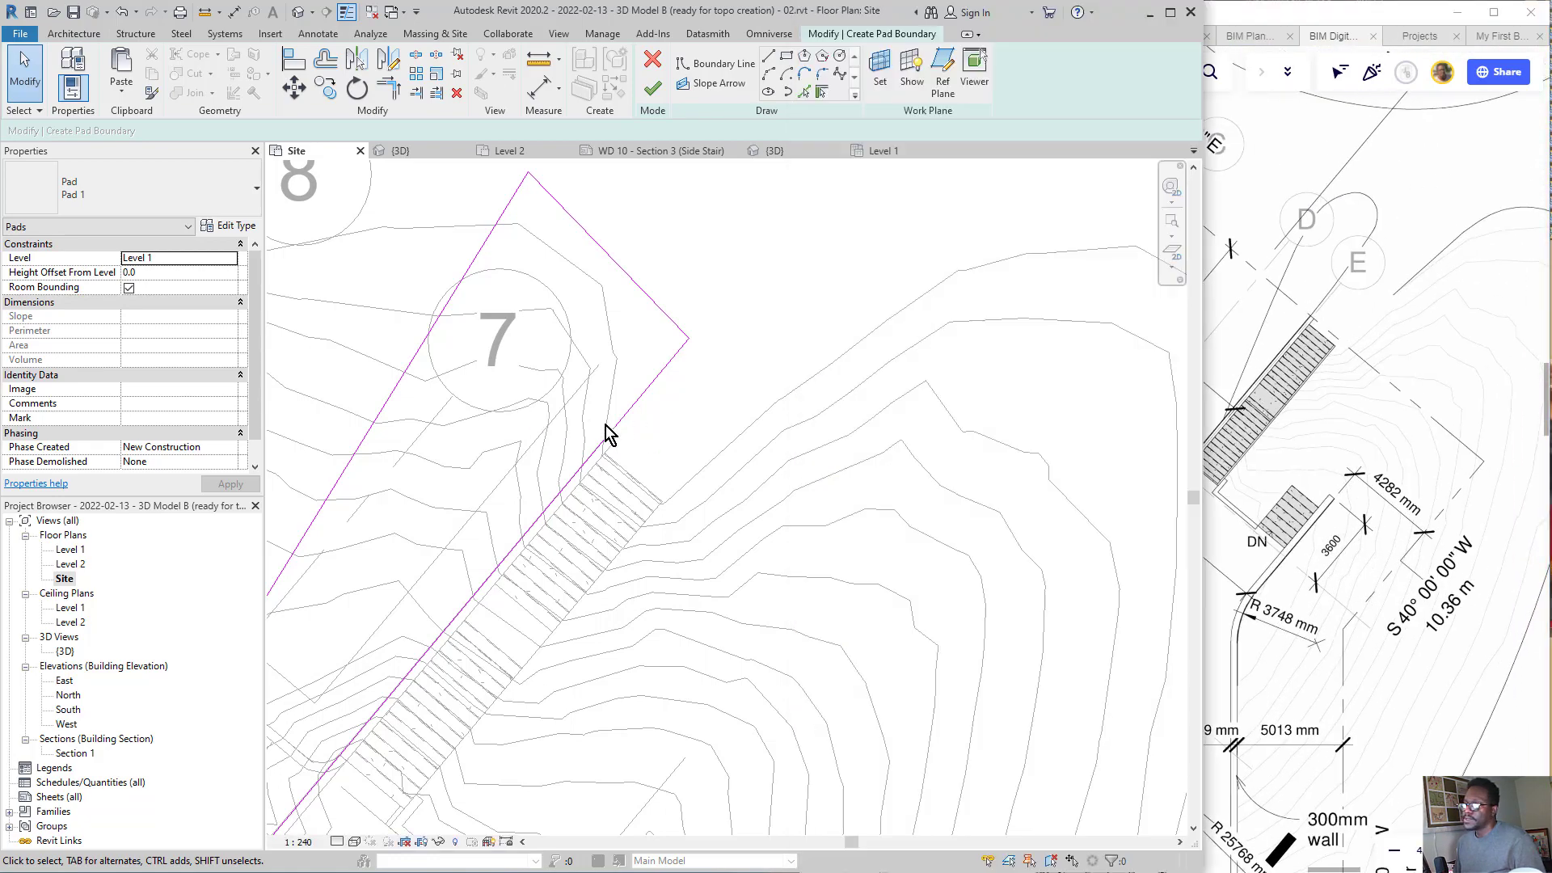
pyautogui.scroll(-2, 671, 433)
pyautogui.click(1248, 396)
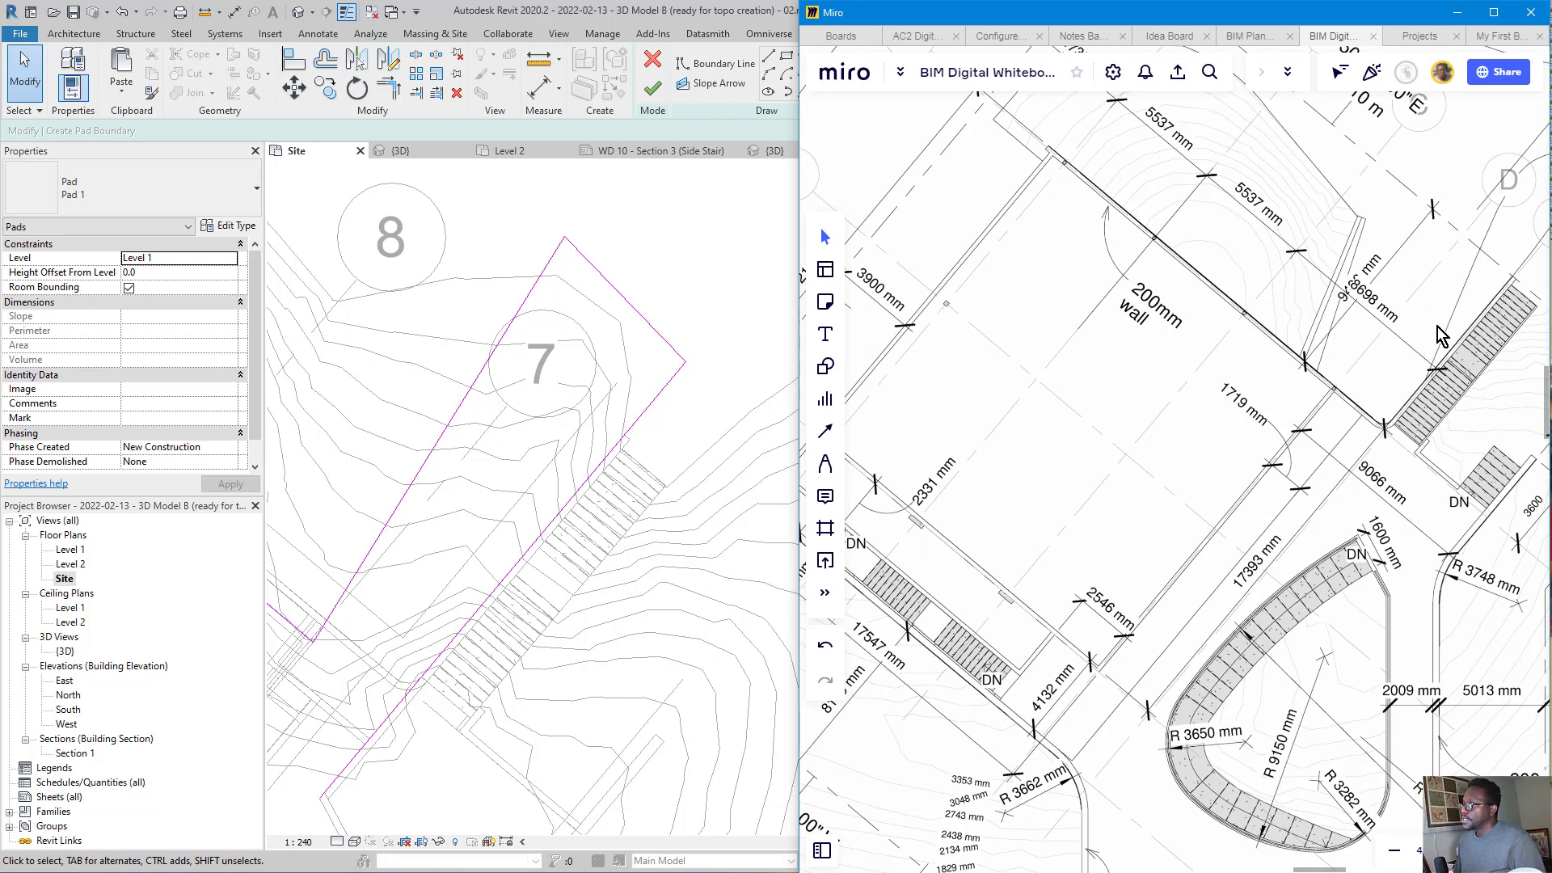
pyautogui.moveTo(1510, 204)
pyautogui.mouseDown()
pyautogui.moveTo(1236, 339)
pyautogui.moveTo(1524, 190)
pyautogui.moveTo(1337, 214)
pyautogui.mouseUp()
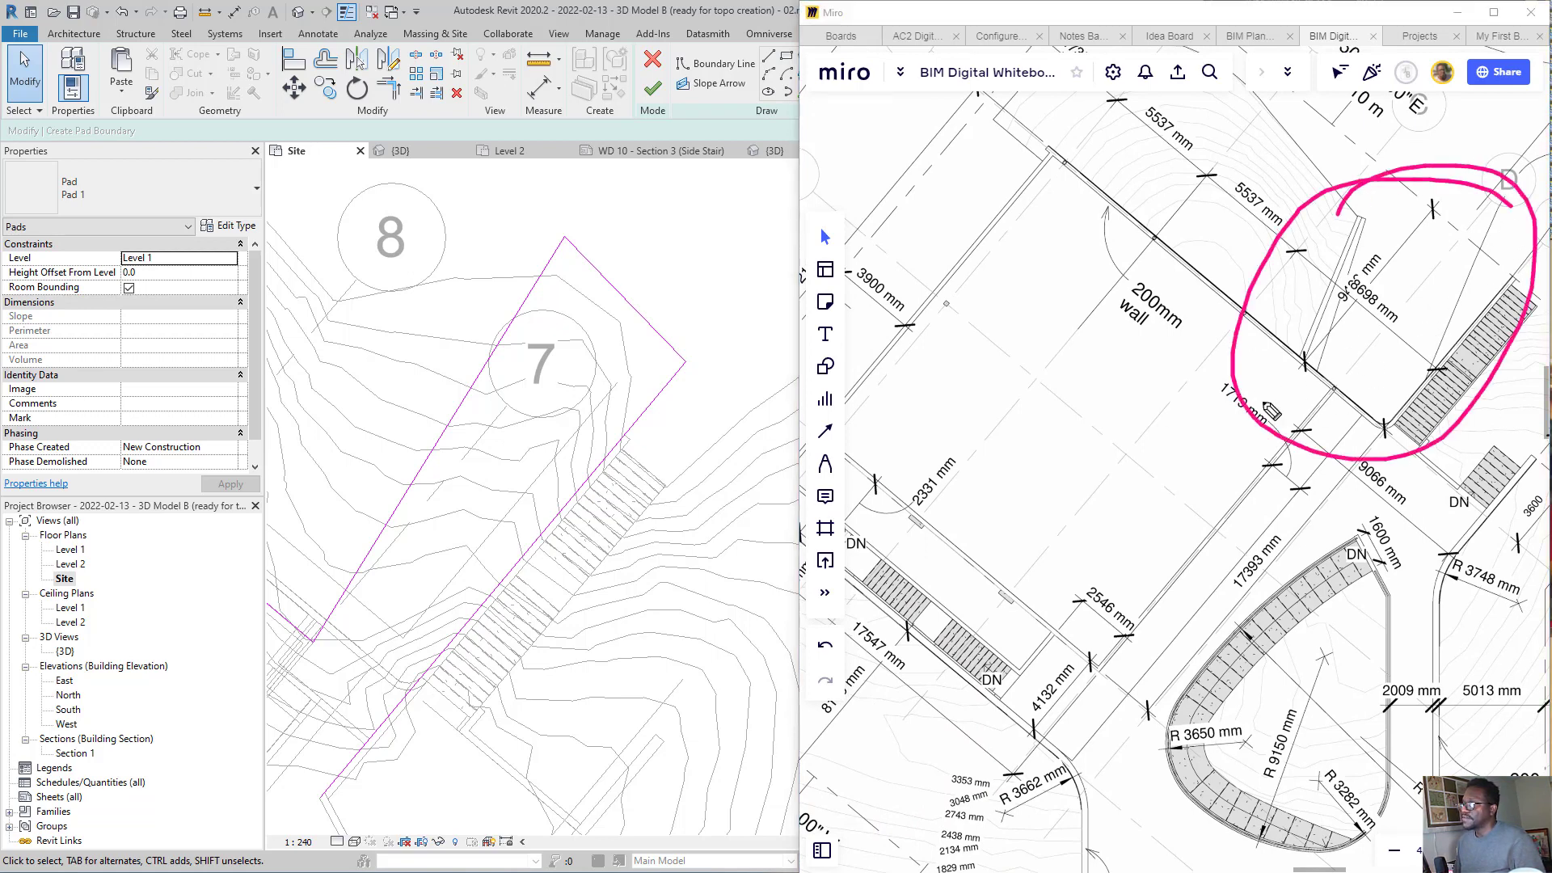
pyautogui.moveTo(671, 279)
pyautogui.mouseDown()
pyautogui.moveTo(425, 772)
pyautogui.moveTo(495, 173)
pyautogui.mouseUp()
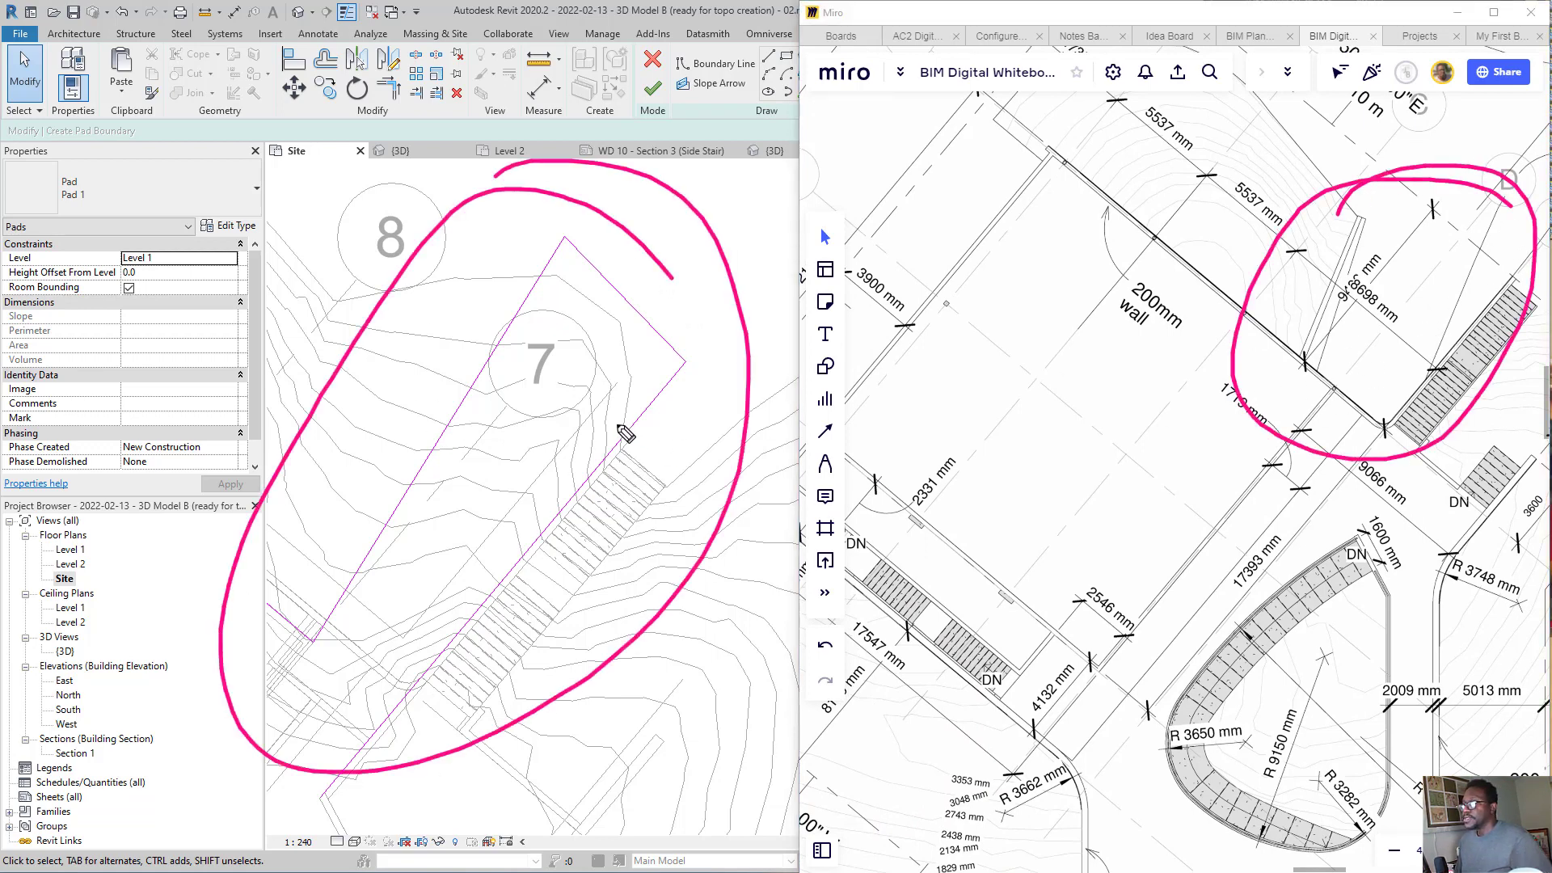
pyautogui.moveTo(1362, 206)
pyautogui.mouseDown()
pyautogui.moveTo(1292, 378)
pyautogui.moveTo(1315, 269)
pyautogui.mouseUp()
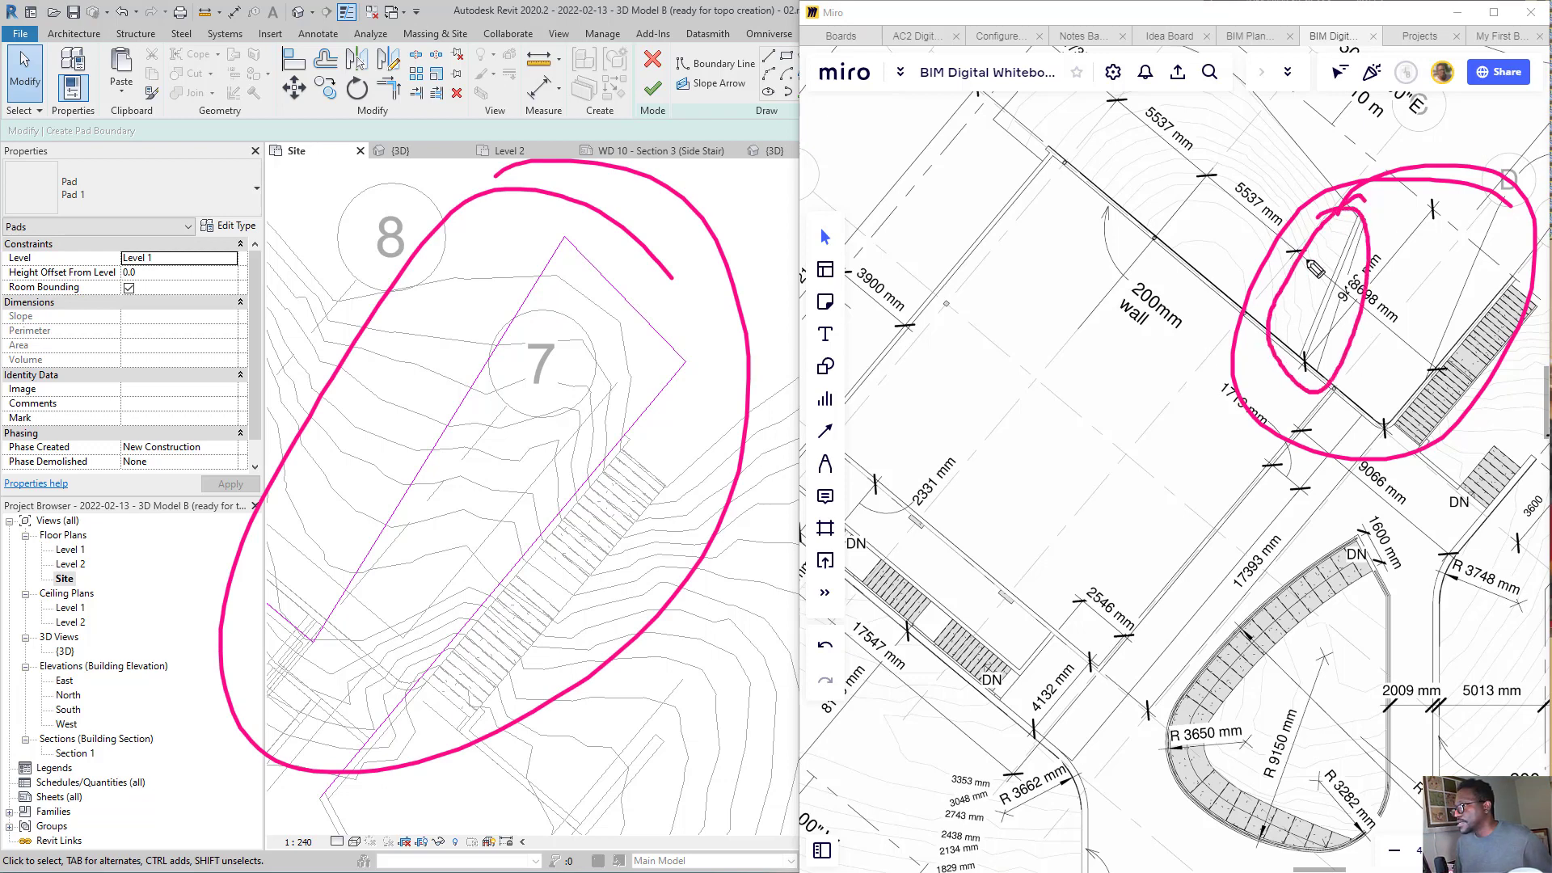
pyautogui.moveTo(1263, 125); pyautogui.dragTo(1289, 259)
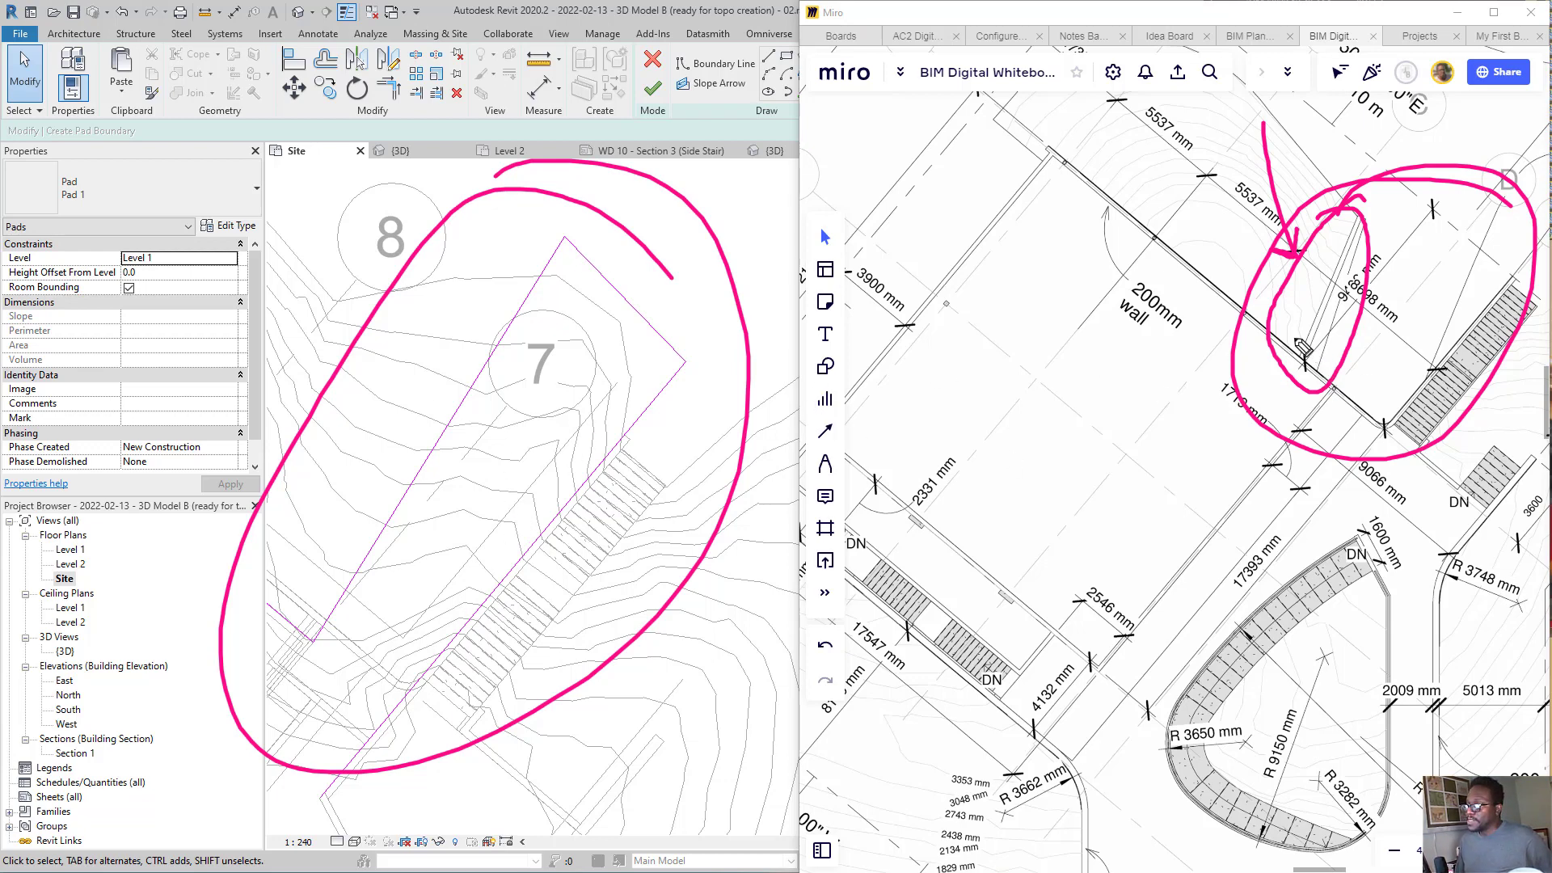
pyautogui.moveTo(1265, 347)
pyautogui.mouseDown()
pyautogui.moveTo(1317, 318)
pyautogui.moveTo(359, 392)
pyautogui.mouseUp()
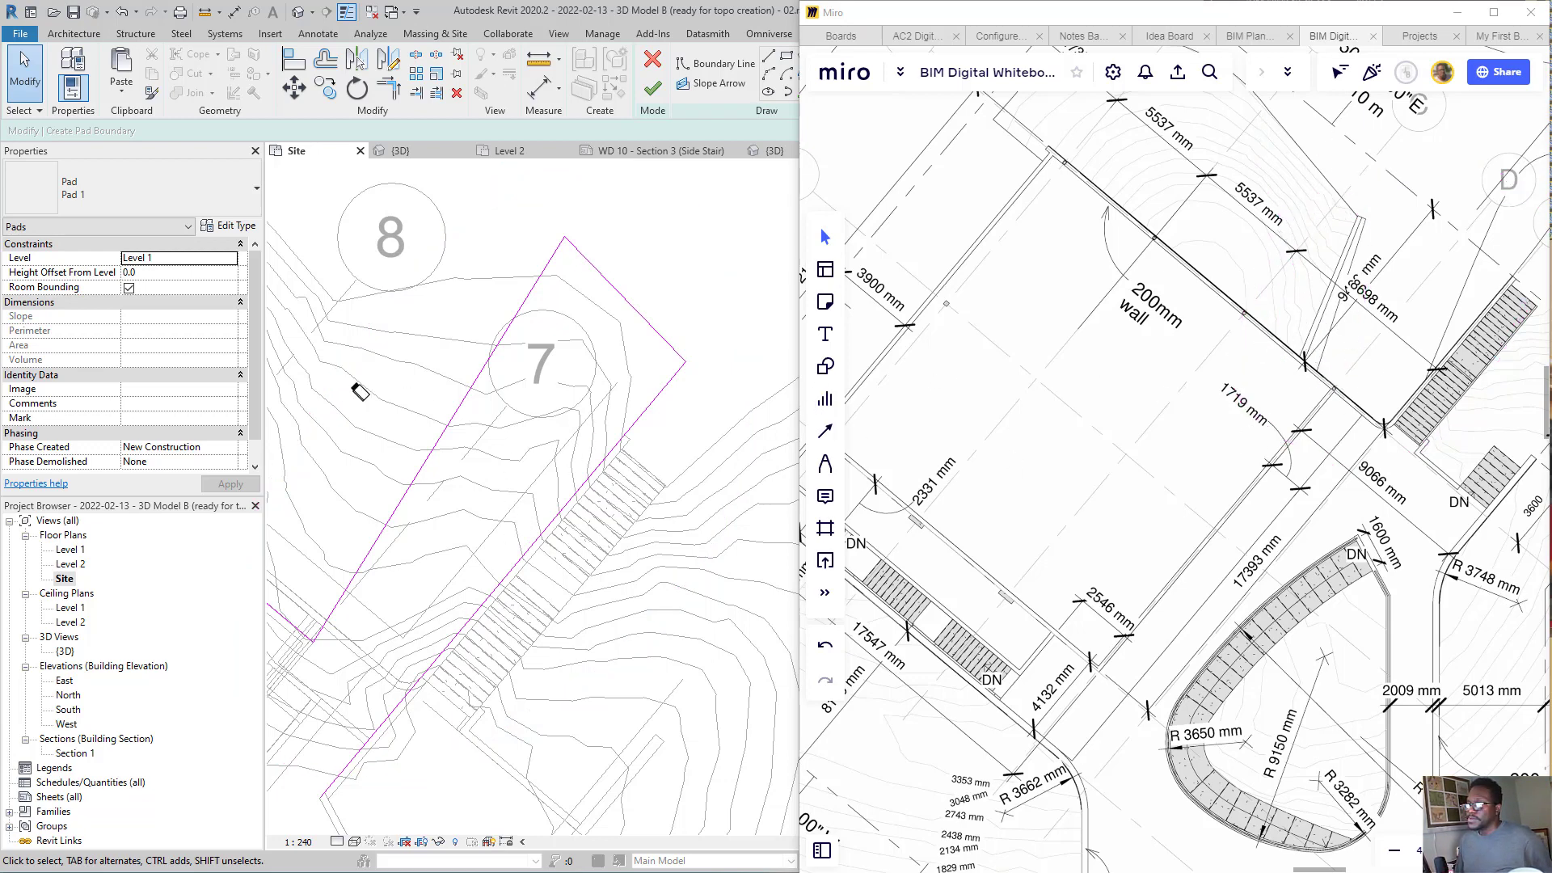
# - In Revit, draw a pad boundary line about 13500 mm long from the rear line's open end down along the building's adjoining side wall
pyautogui.scroll(-3, 618, 439)
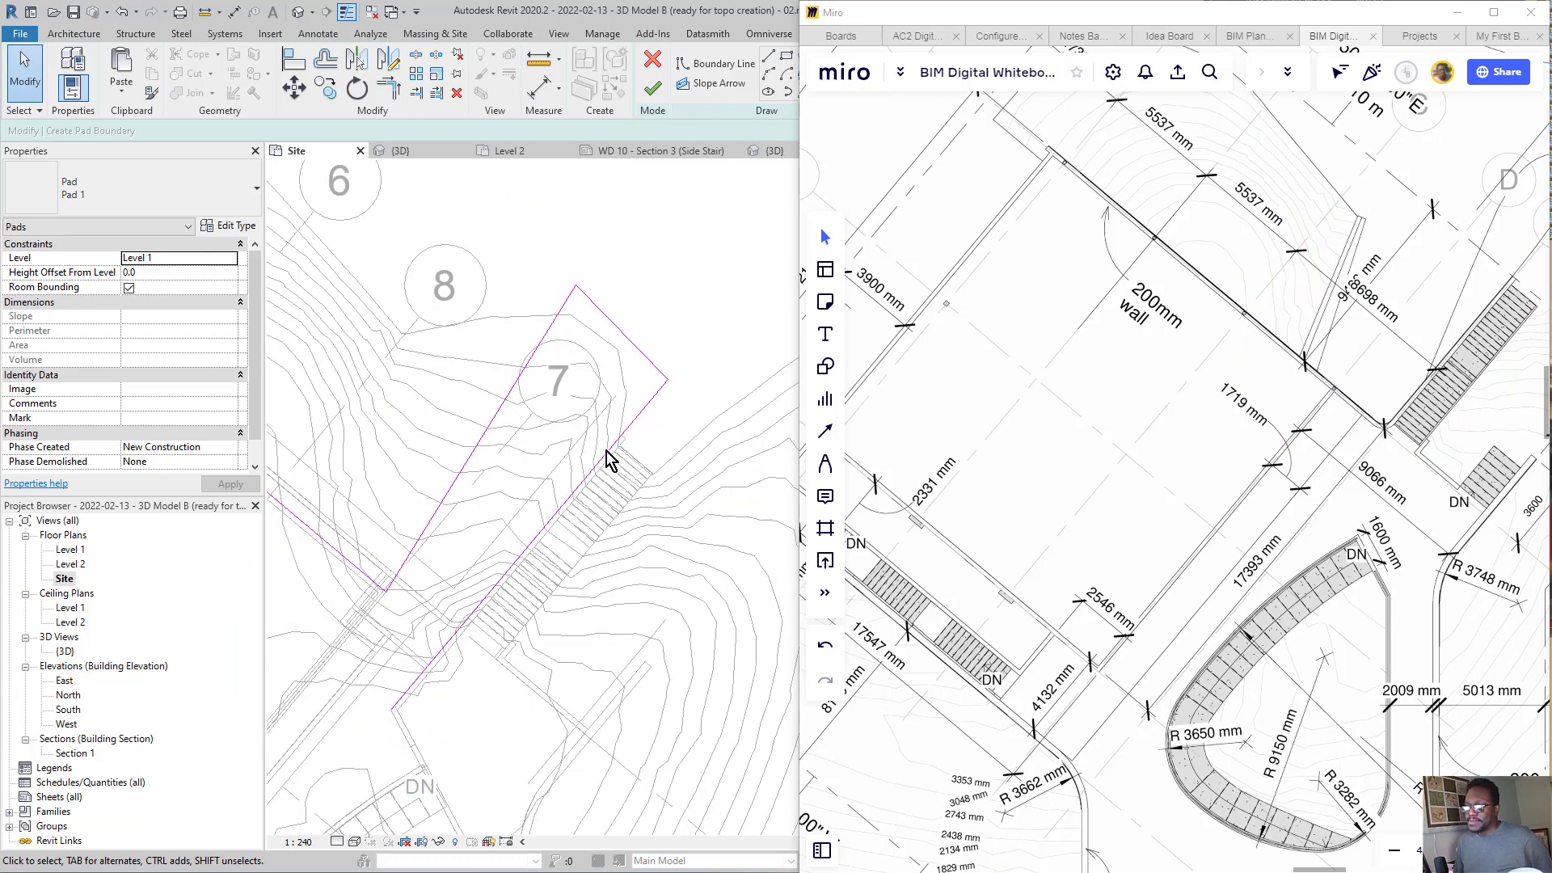
pyautogui.scroll(1, 560, 340)
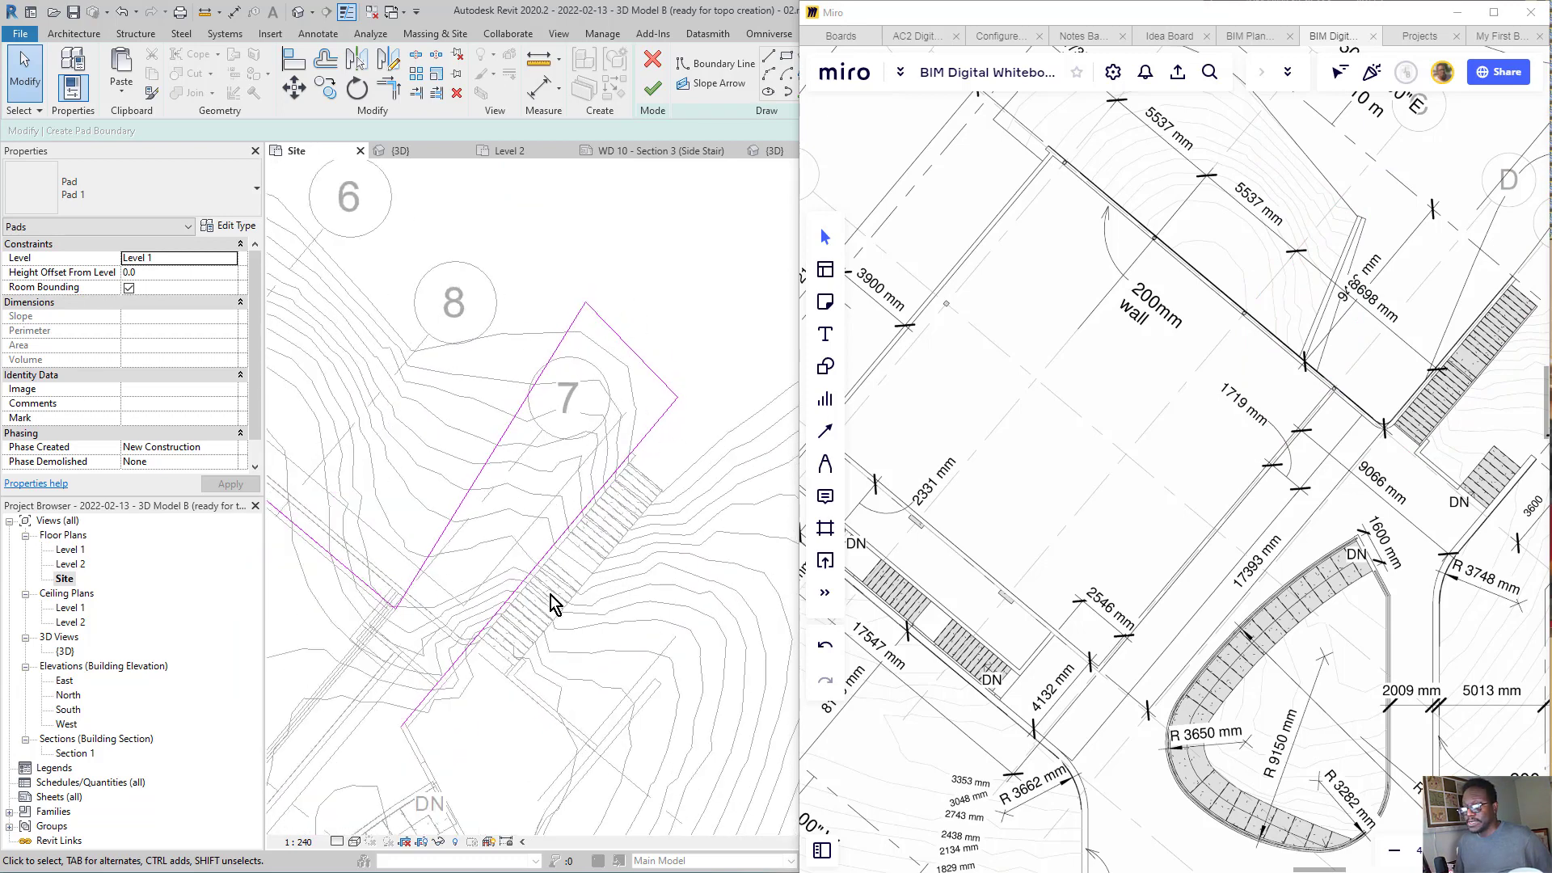
pyautogui.click(467, 421)
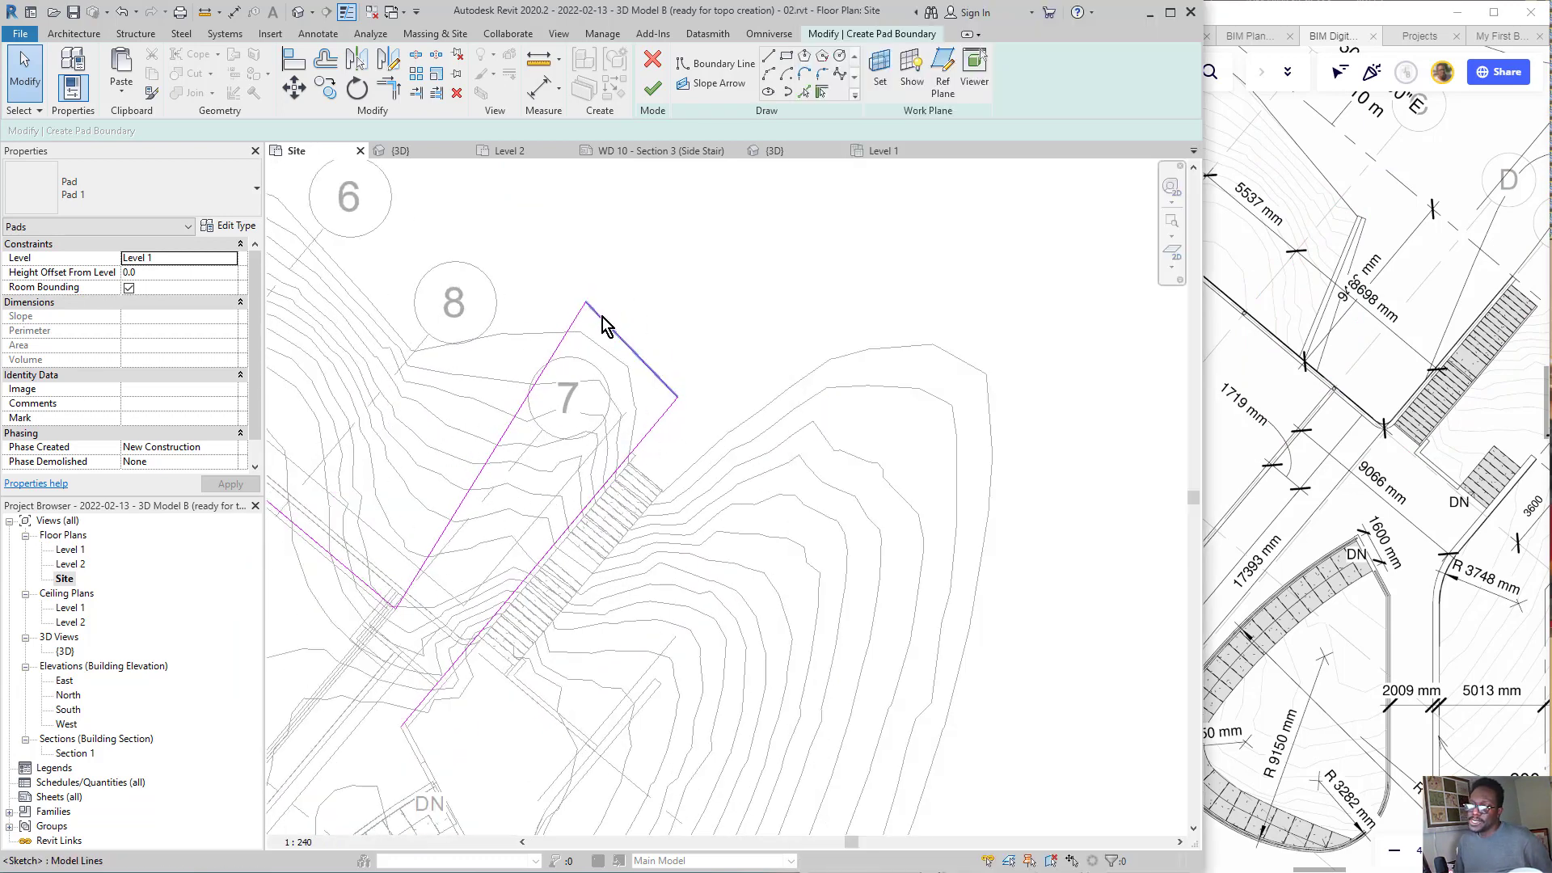
pyautogui.moveTo(565, 418); pyautogui.dragTo(919, 215, button='middle')
pyautogui.scroll(-1, 541, 453)
pyautogui.moveTo(396, 319); pyautogui.dragTo(586, 369, button='middle')
pyautogui.scroll(1, 566, 290)
pyautogui.moveTo(578, 317); pyautogui.dragTo(752, 338, button='middle')
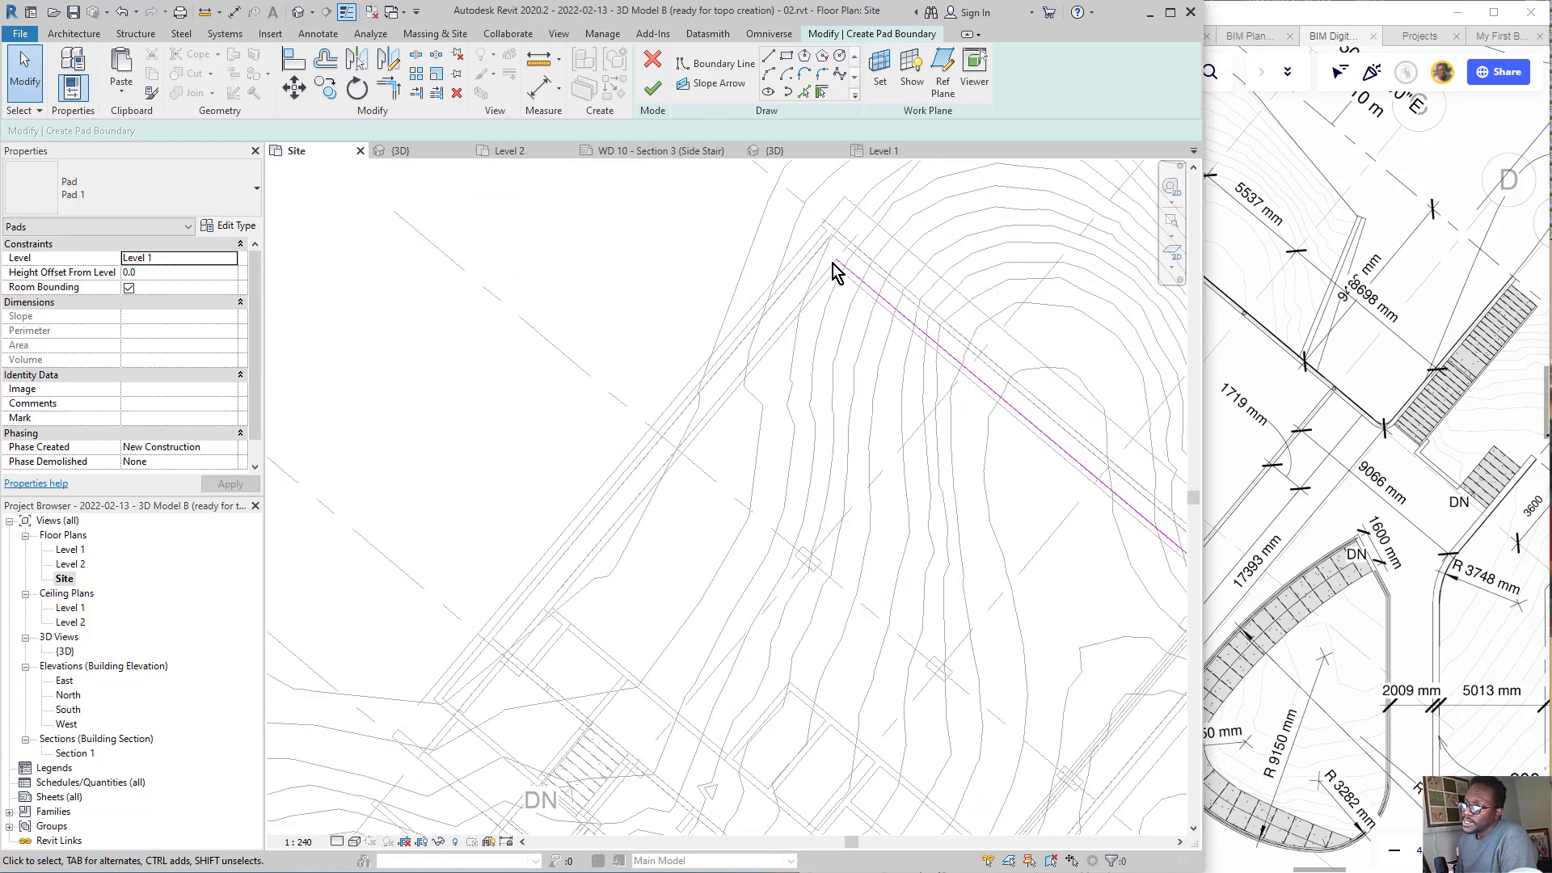
pyautogui.moveTo(833, 267); pyautogui.dragTo(835, 310, button='middle')
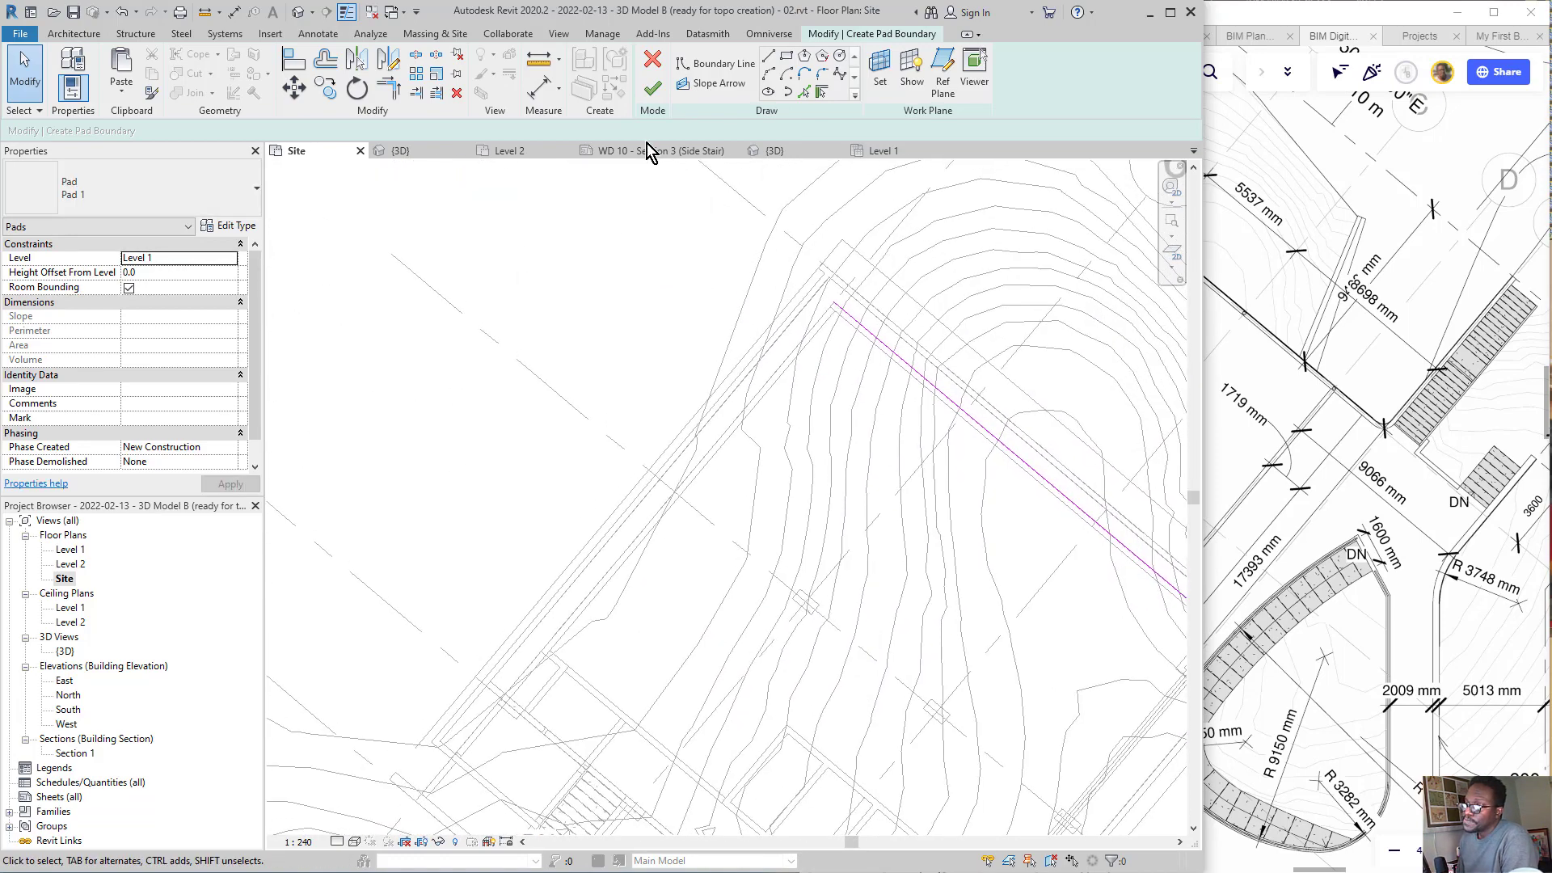
pyautogui.click(774, 63)
pyautogui.click(837, 302)
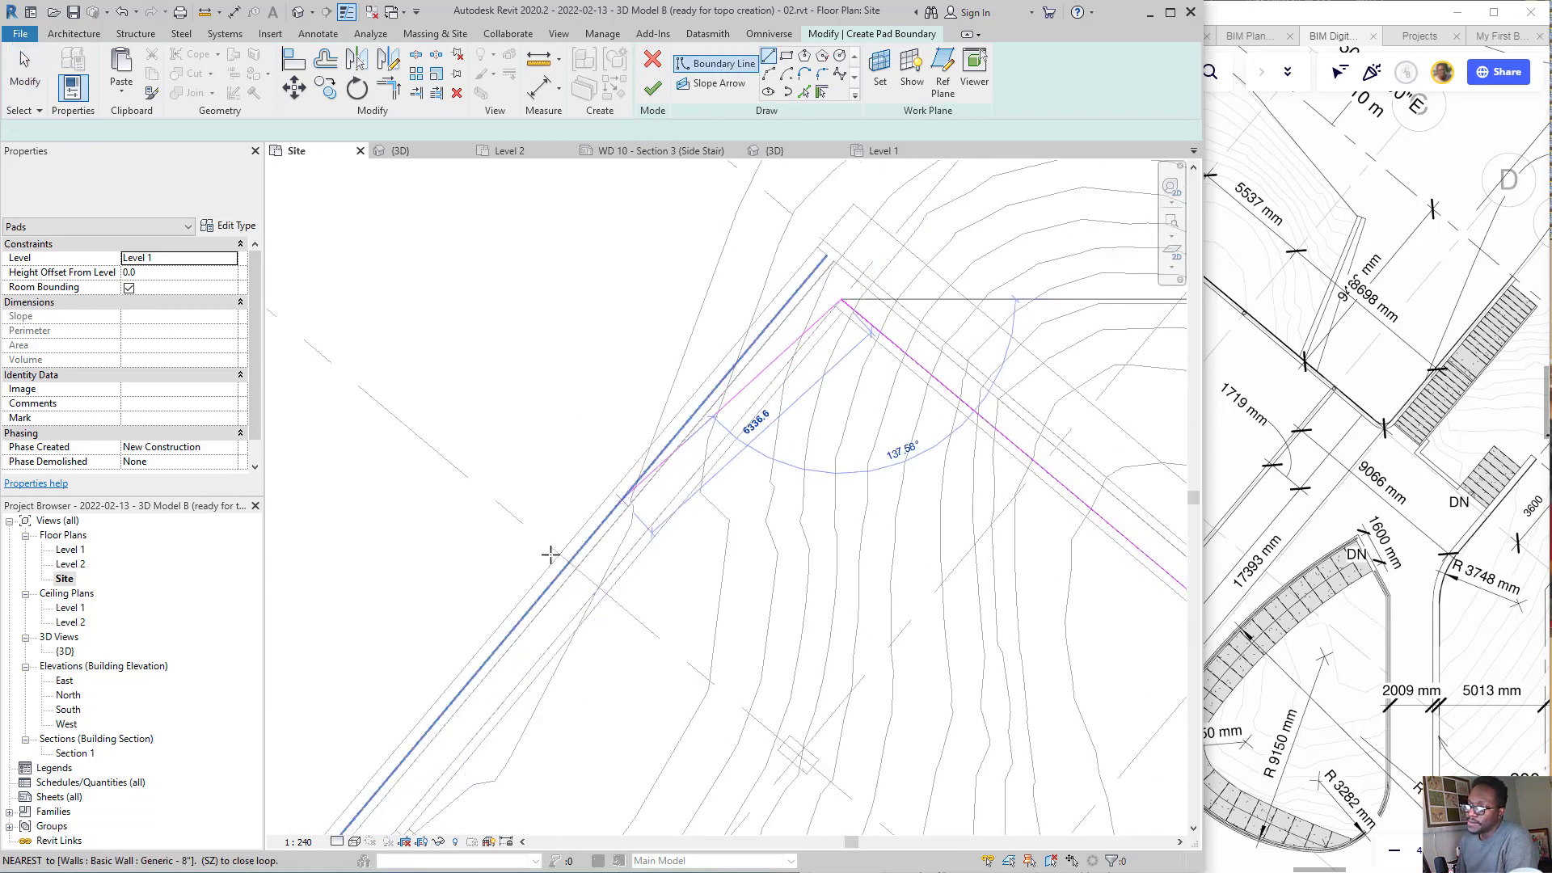
pyautogui.moveTo(554, 564); pyautogui.dragTo(767, 285, button='middle')
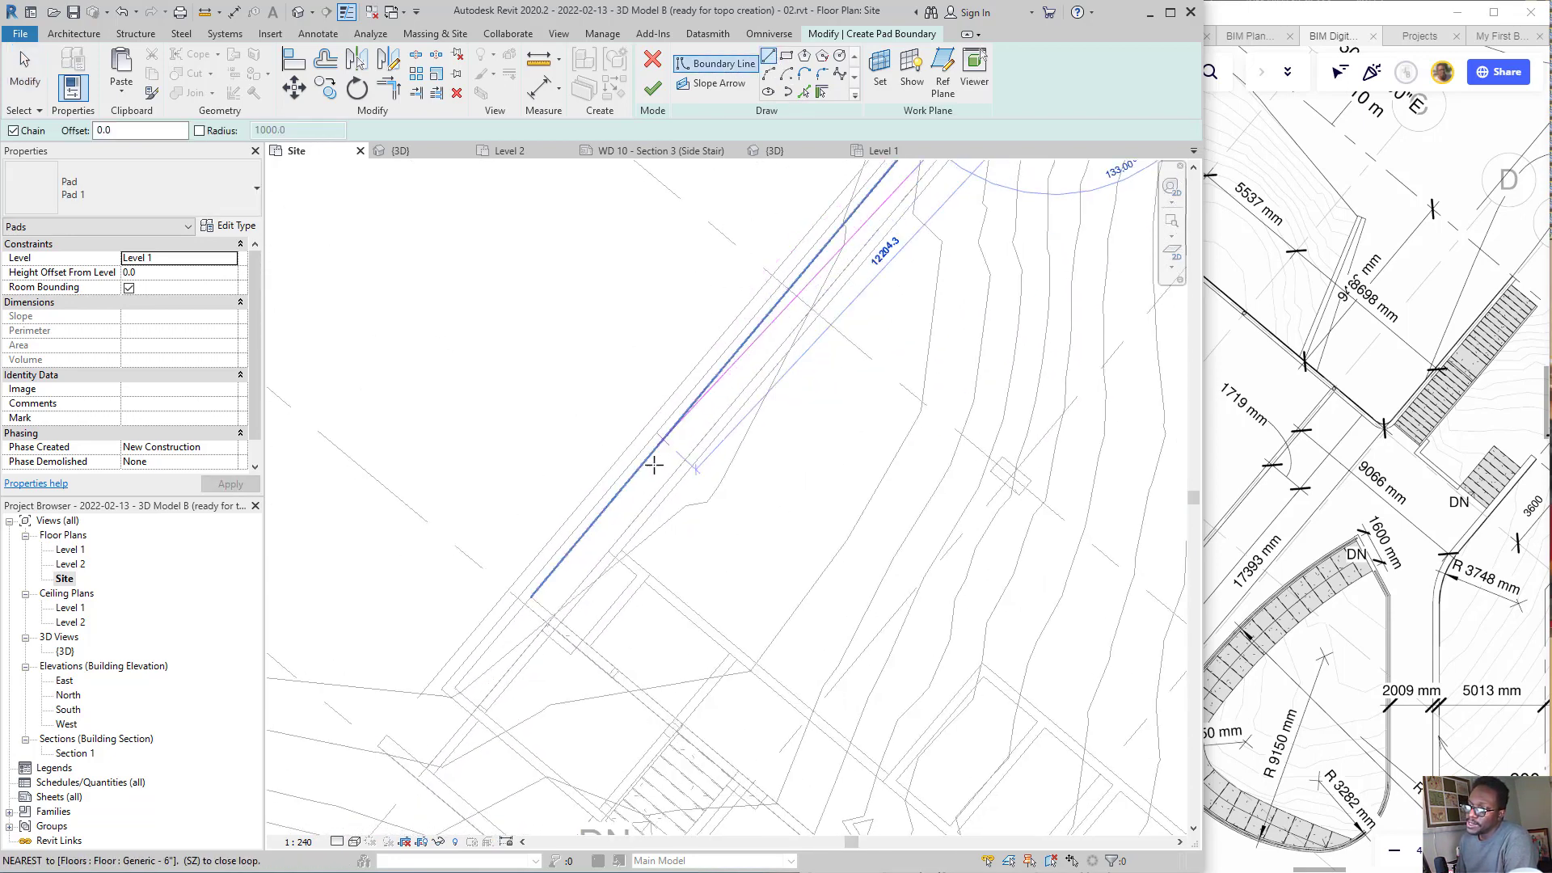
pyautogui.click(655, 516)
pyautogui.scroll(-3, 742, 577)
pyautogui.scroll(1, 825, 439)
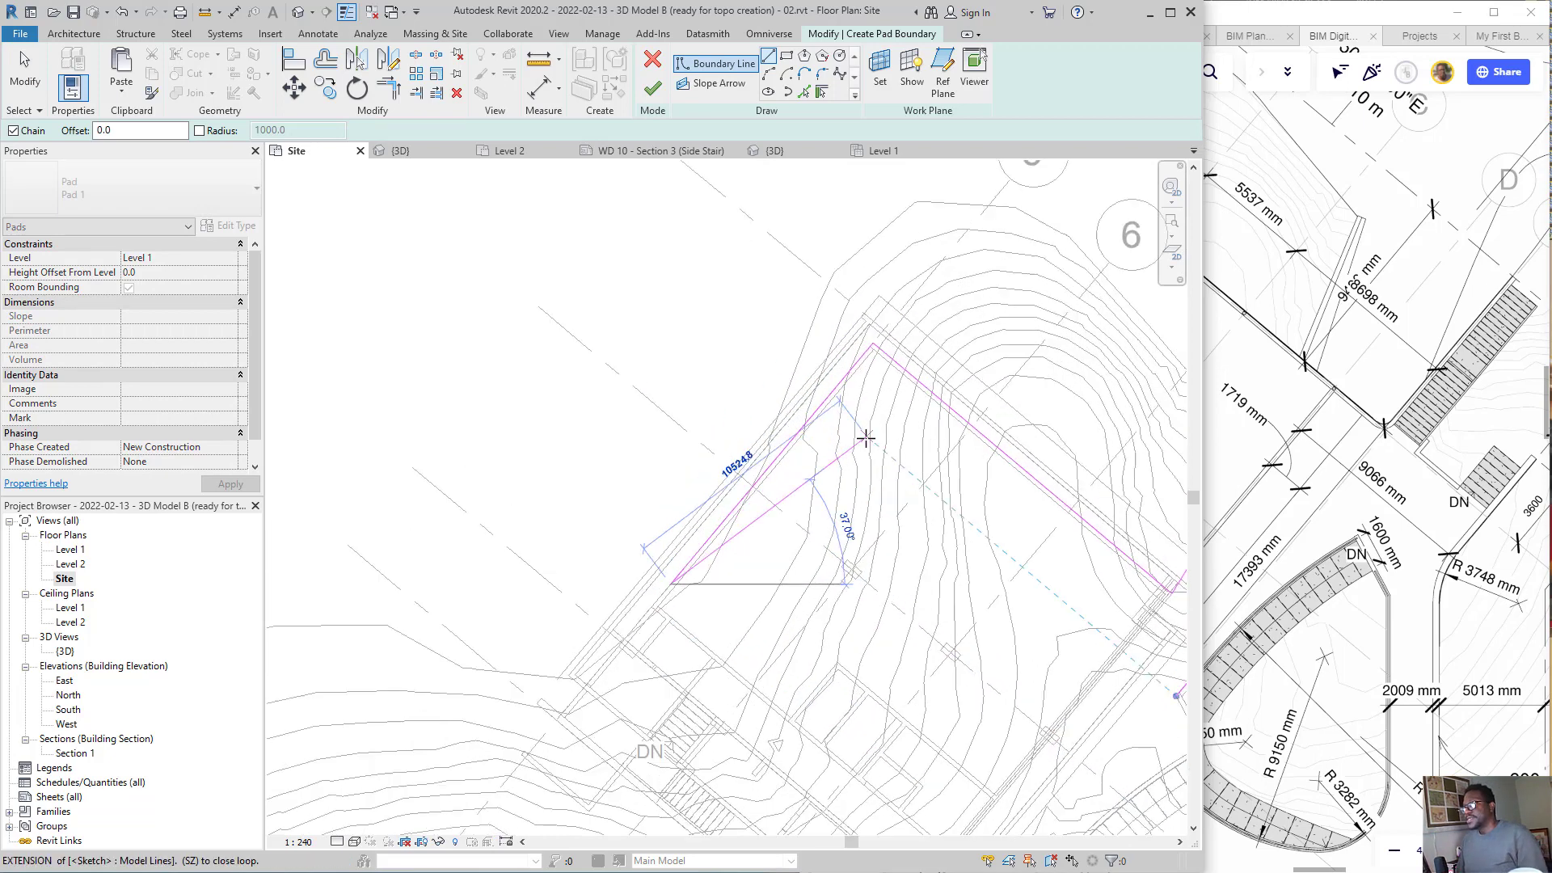
pyautogui.scroll(1, 866, 437)
pyautogui.press('Escape')
pyautogui.press('Escape')
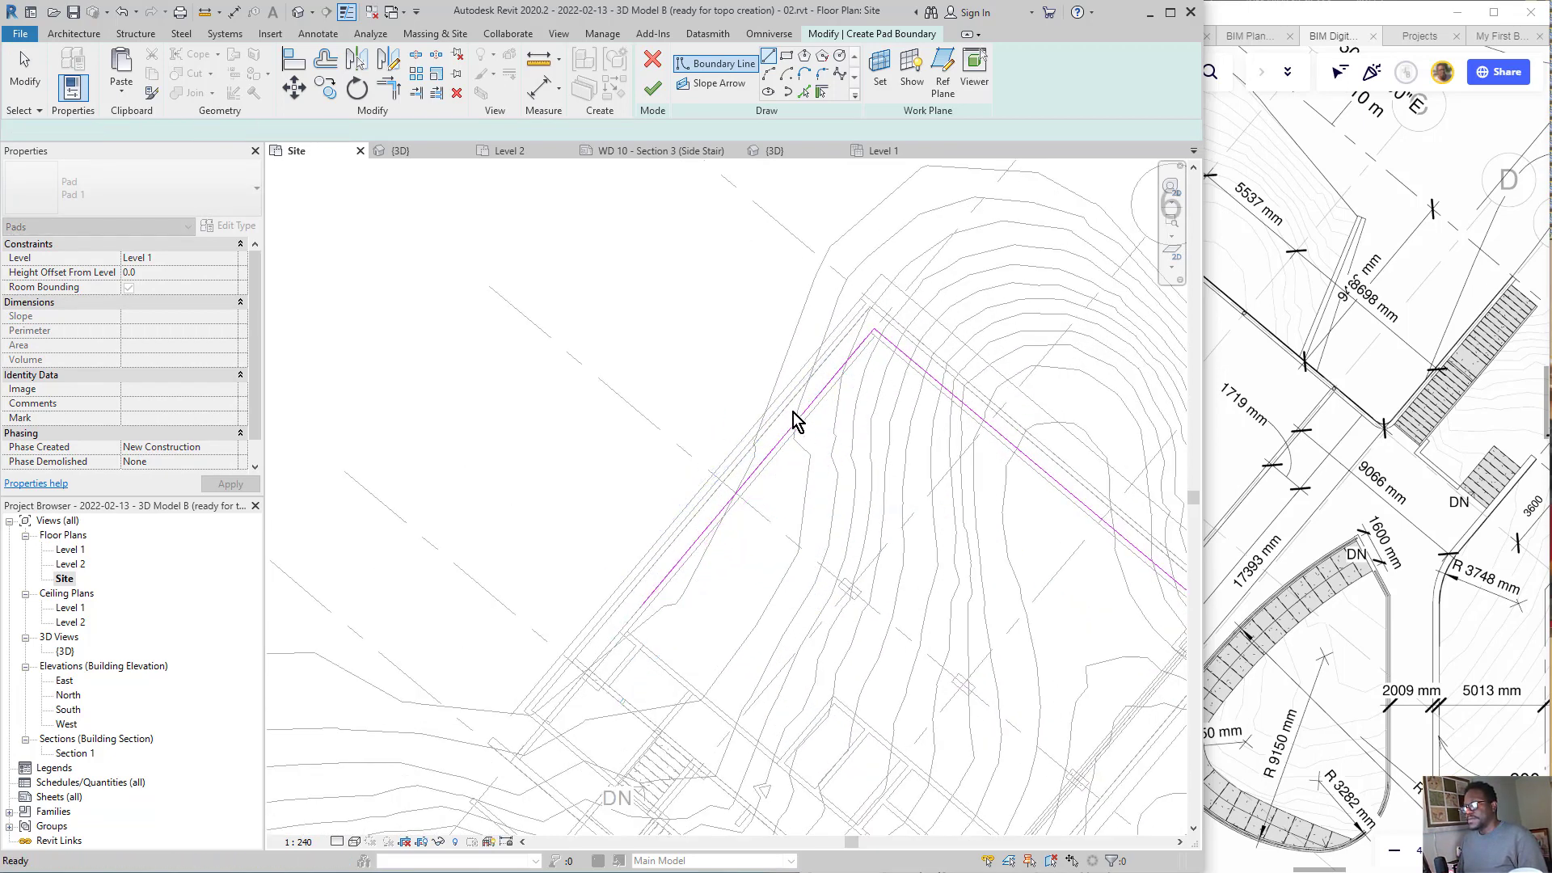
# - Leave the line tool and move the new side boundary line outward beyond the building wall, keeping it parallel and joined to the rear line
pyautogui.moveTo(820, 314); pyautogui.dragTo(680, 398, button='middle')
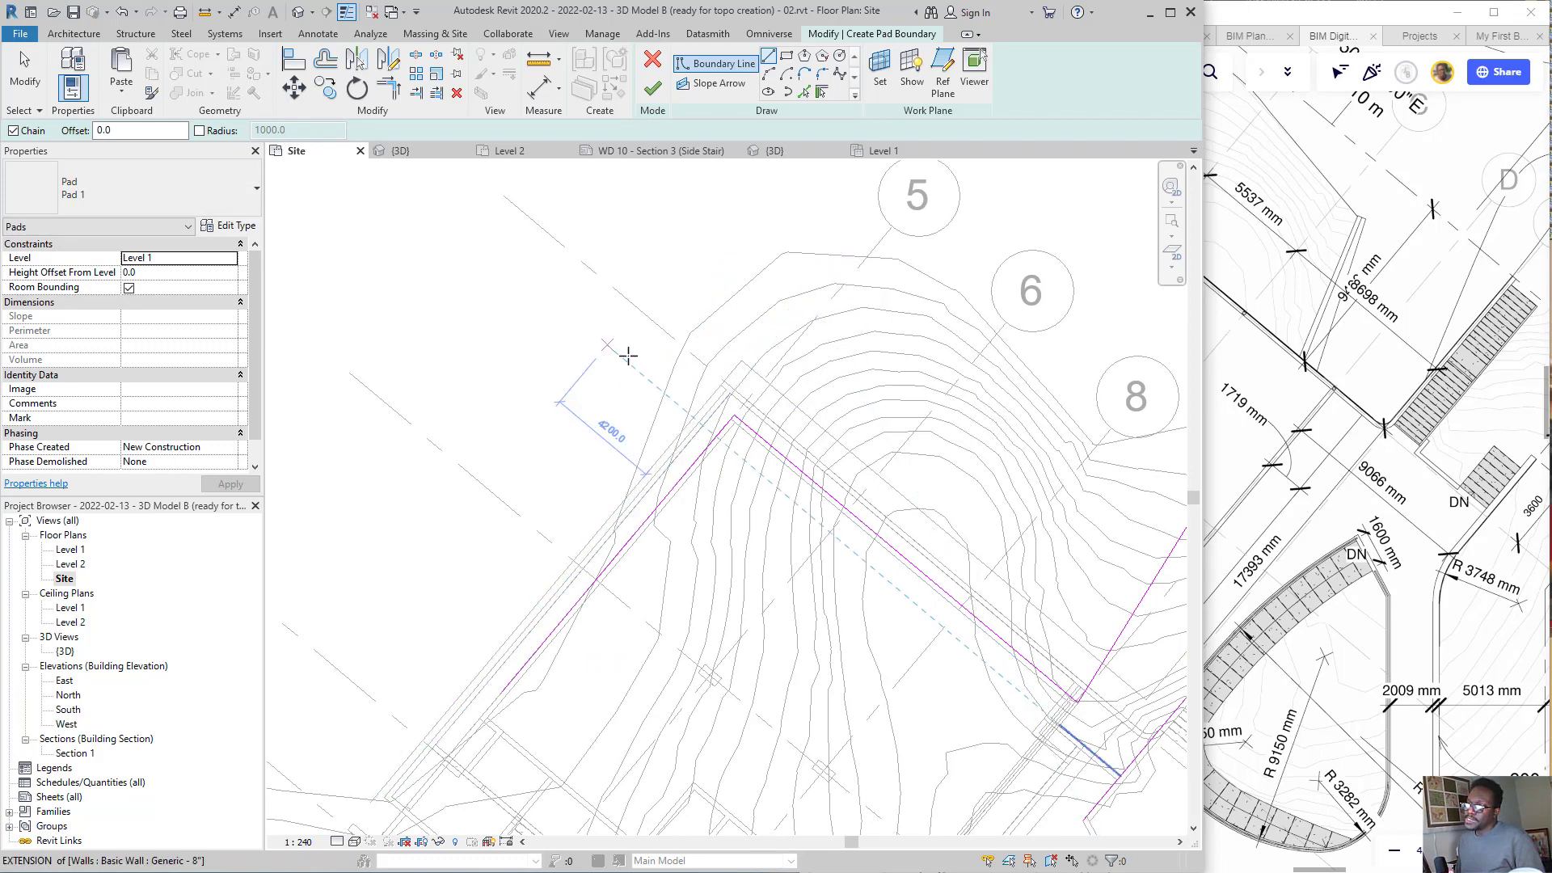
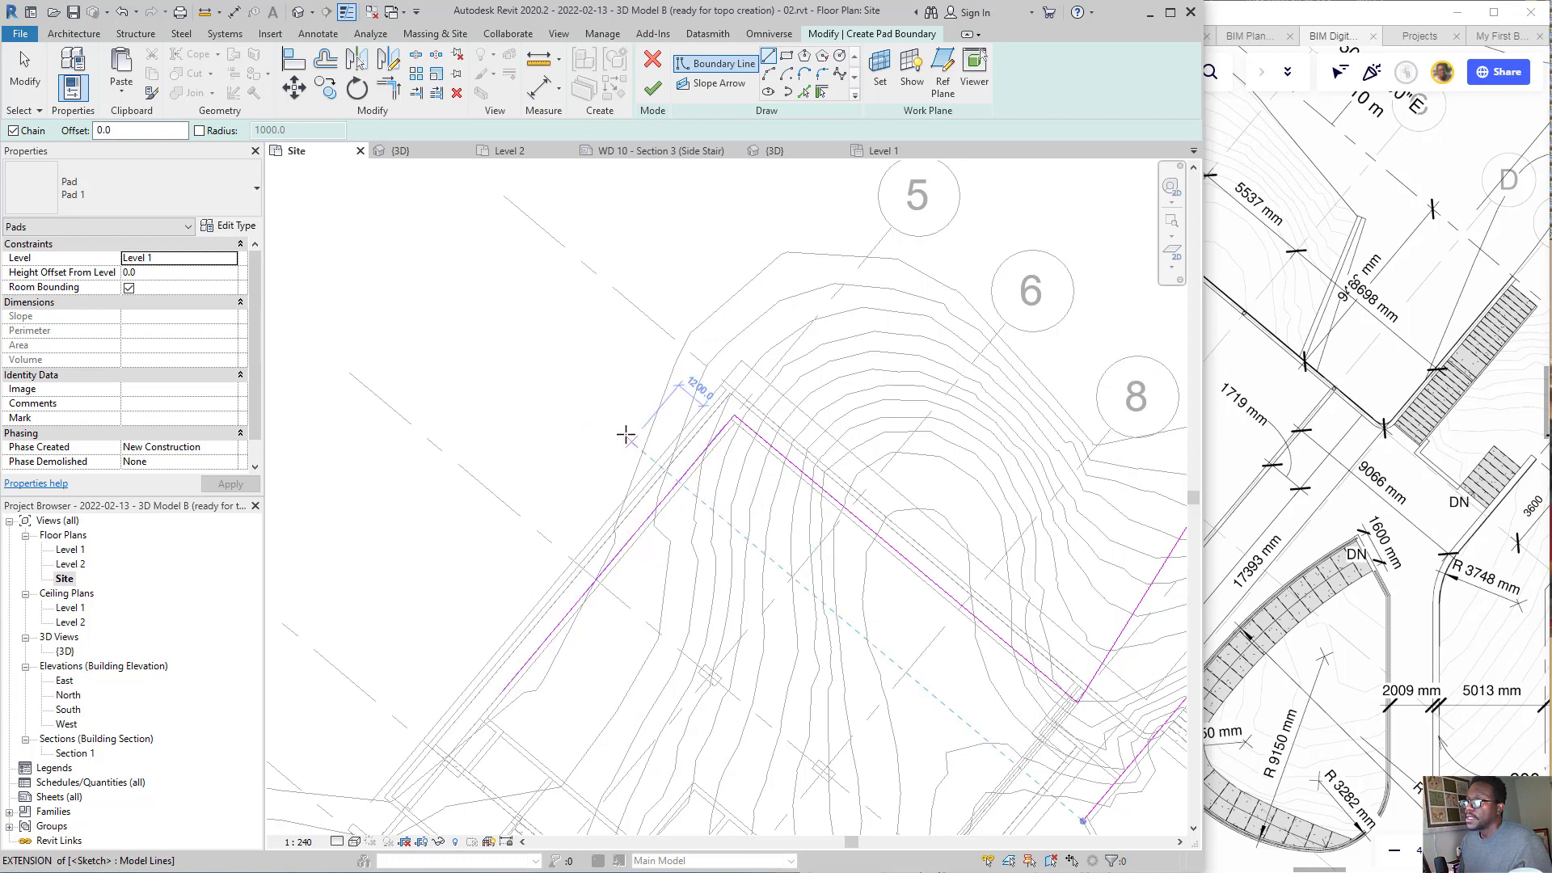
pyautogui.click(24, 77)
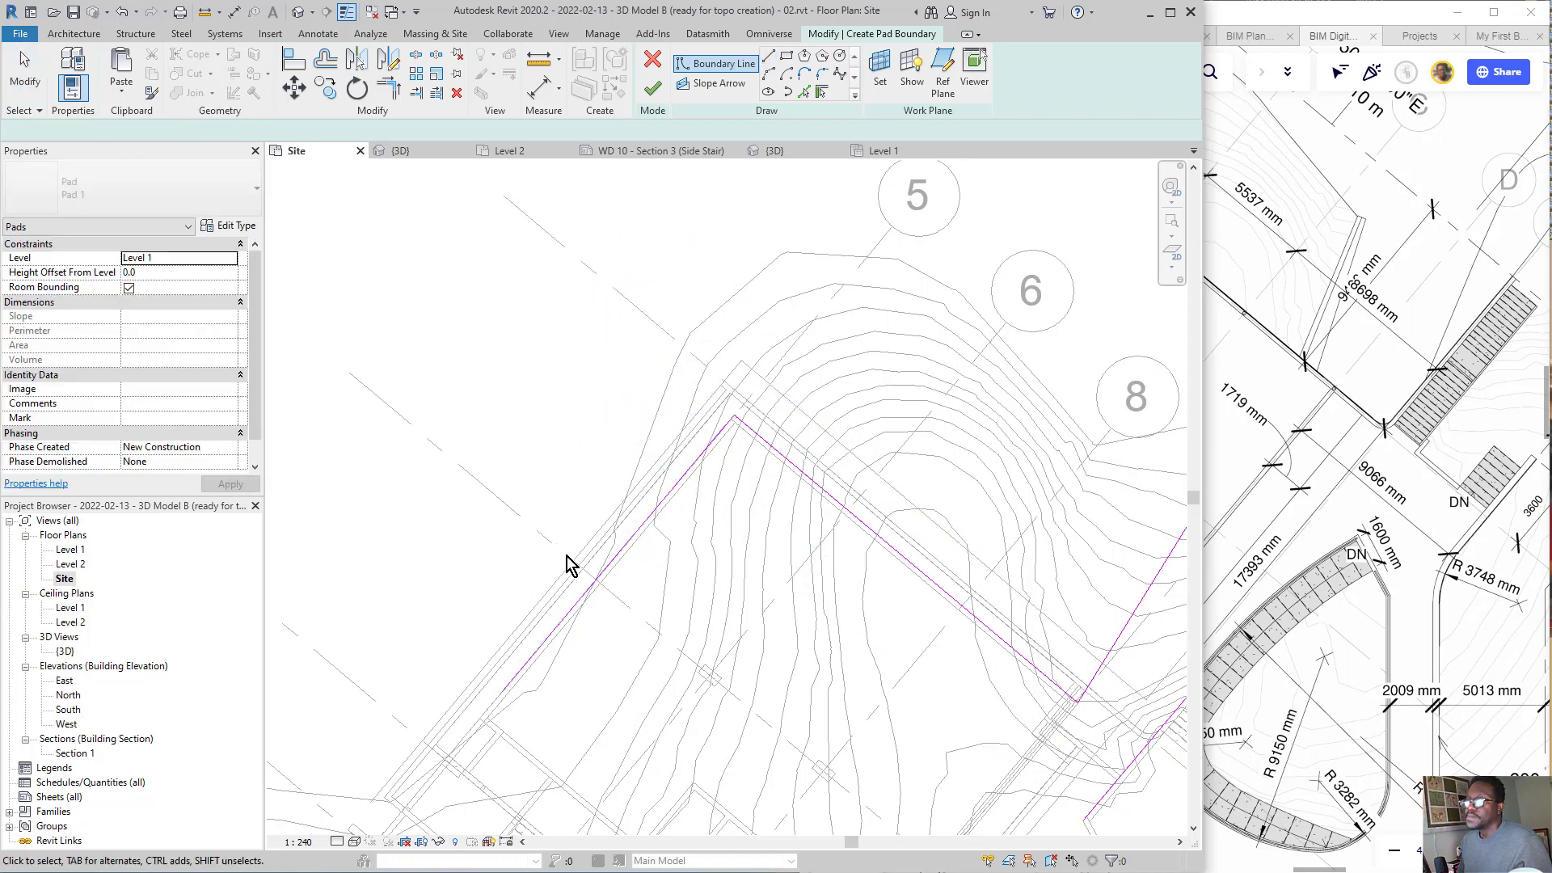
pyautogui.click(610, 563)
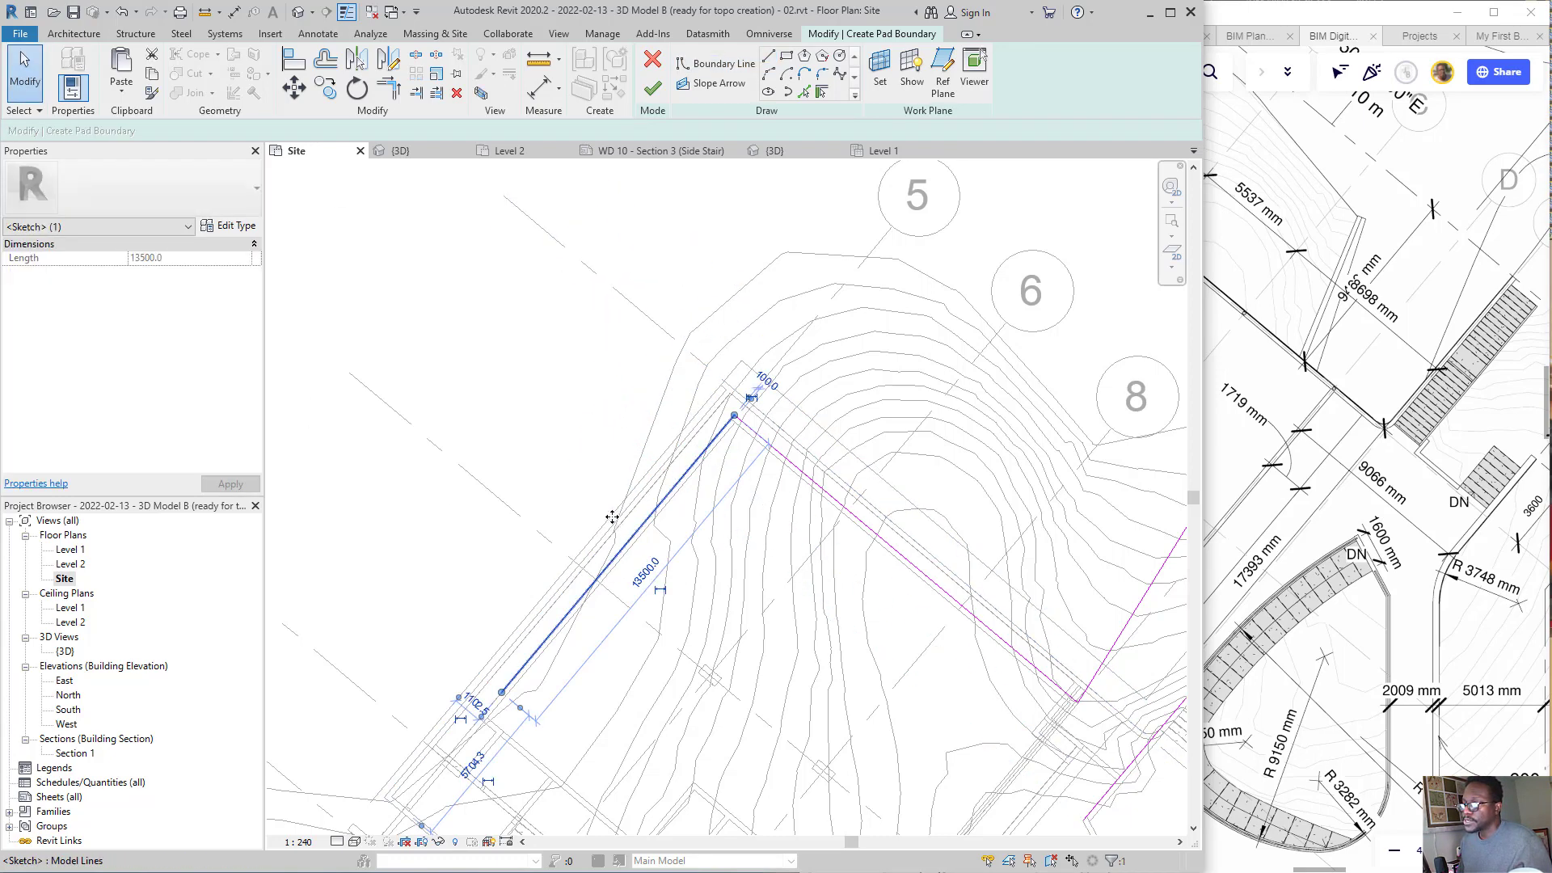
pyautogui.moveTo(636, 548); pyautogui.dragTo(526, 447)
pyautogui.click(572, 468)
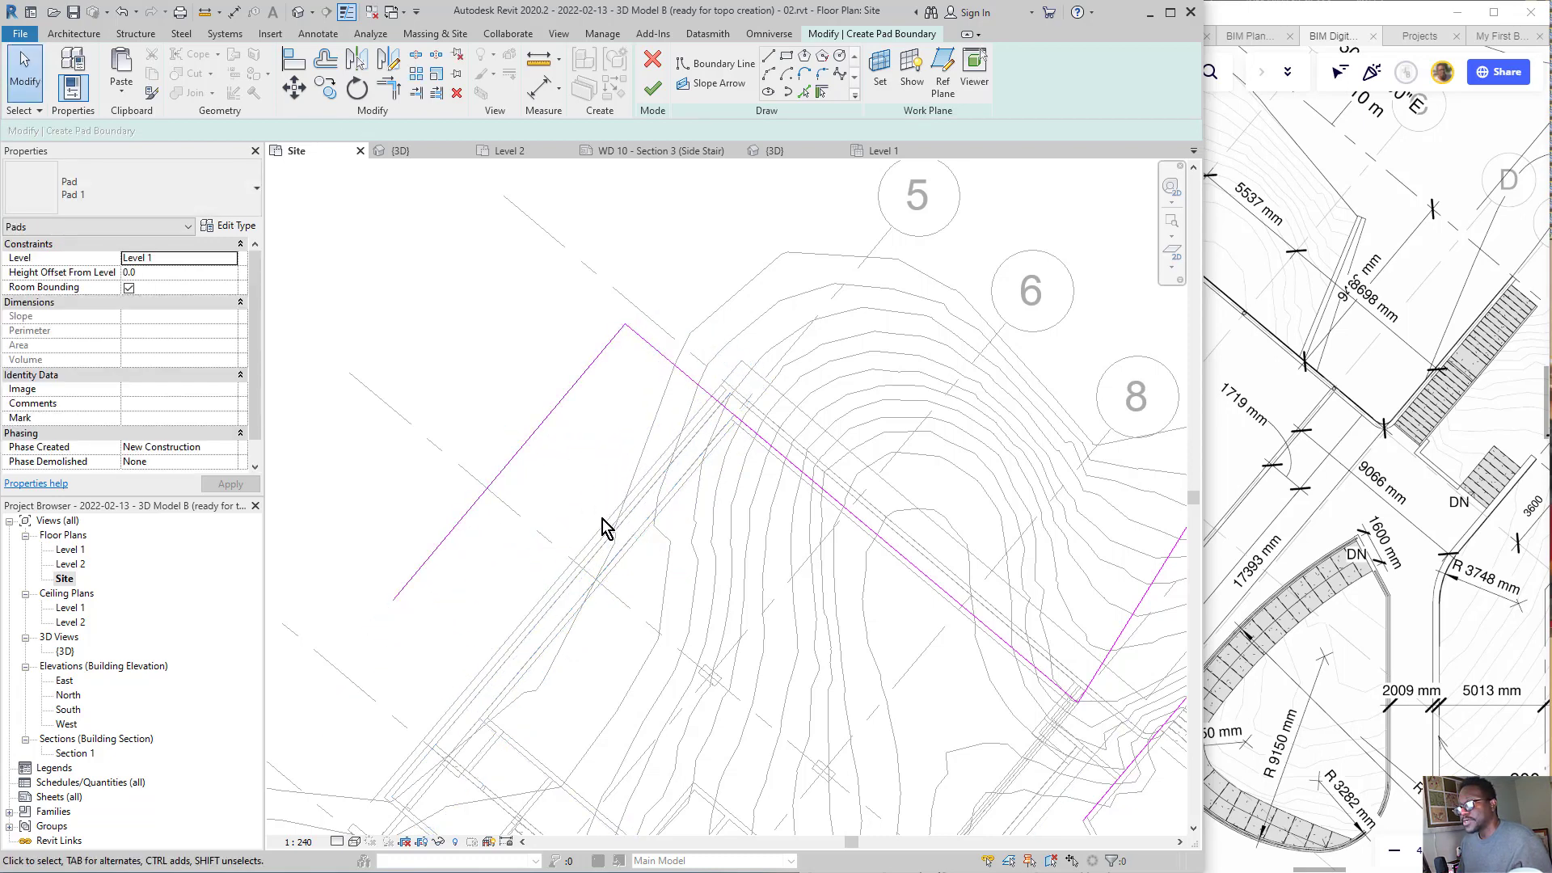
pyautogui.moveTo(567, 464)
pyautogui.mouseDown()
pyautogui.moveTo(668, 448)
pyautogui.moveTo(680, 416)
pyautogui.mouseUp()
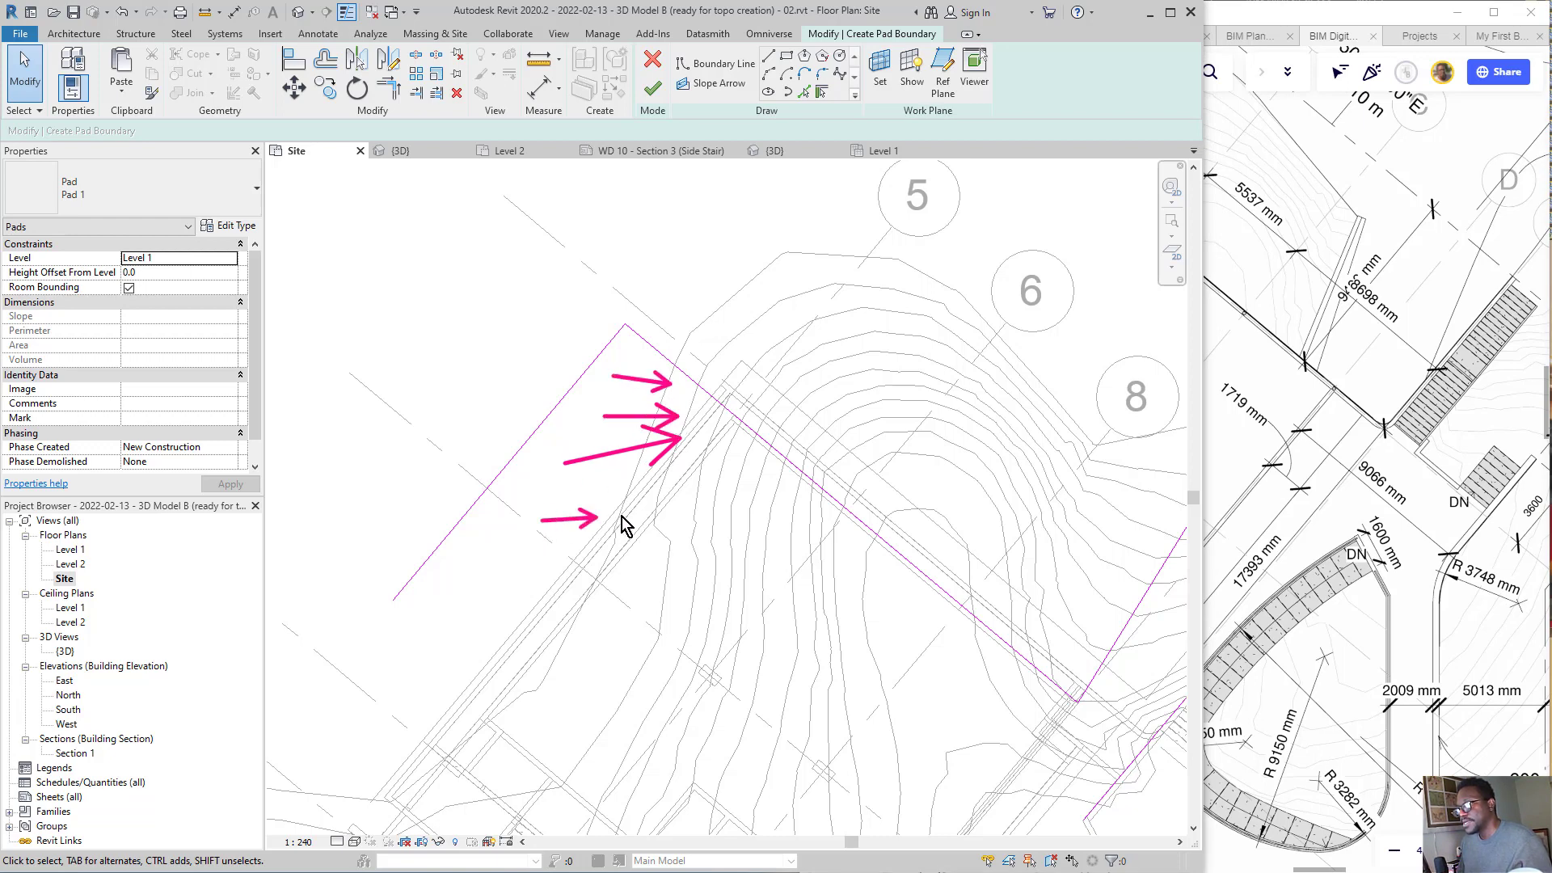
pyautogui.moveTo(622, 516); pyautogui.dragTo(651, 514)
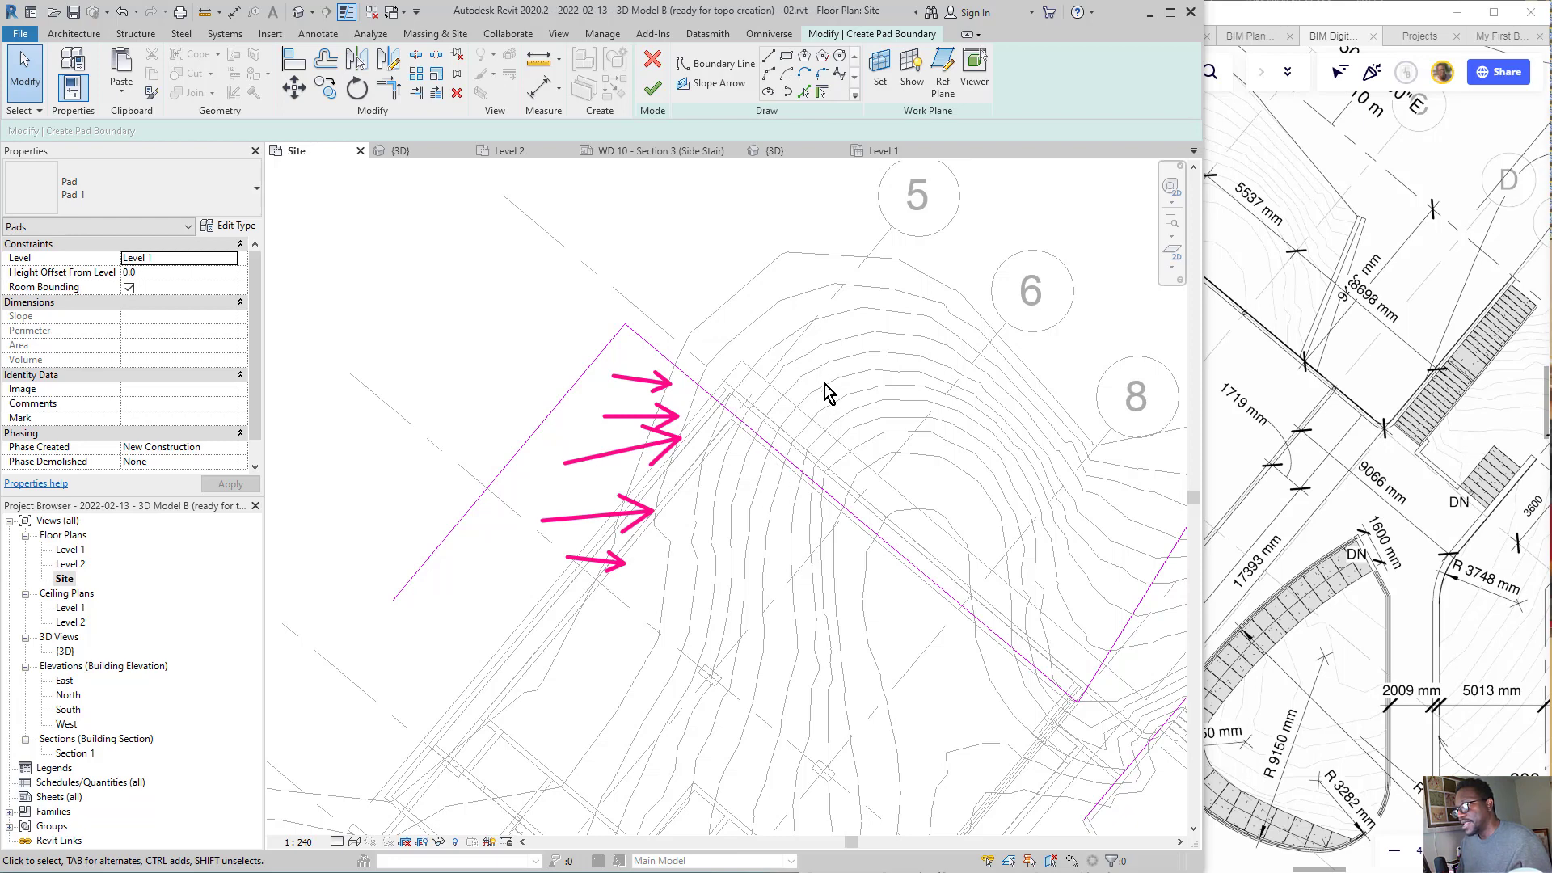
pyautogui.moveTo(827, 374); pyautogui.dragTo(795, 457)
pyautogui.moveTo(904, 410)
pyautogui.mouseDown()
pyautogui.moveTo(845, 491)
pyautogui.moveTo(868, 535)
pyautogui.mouseUp()
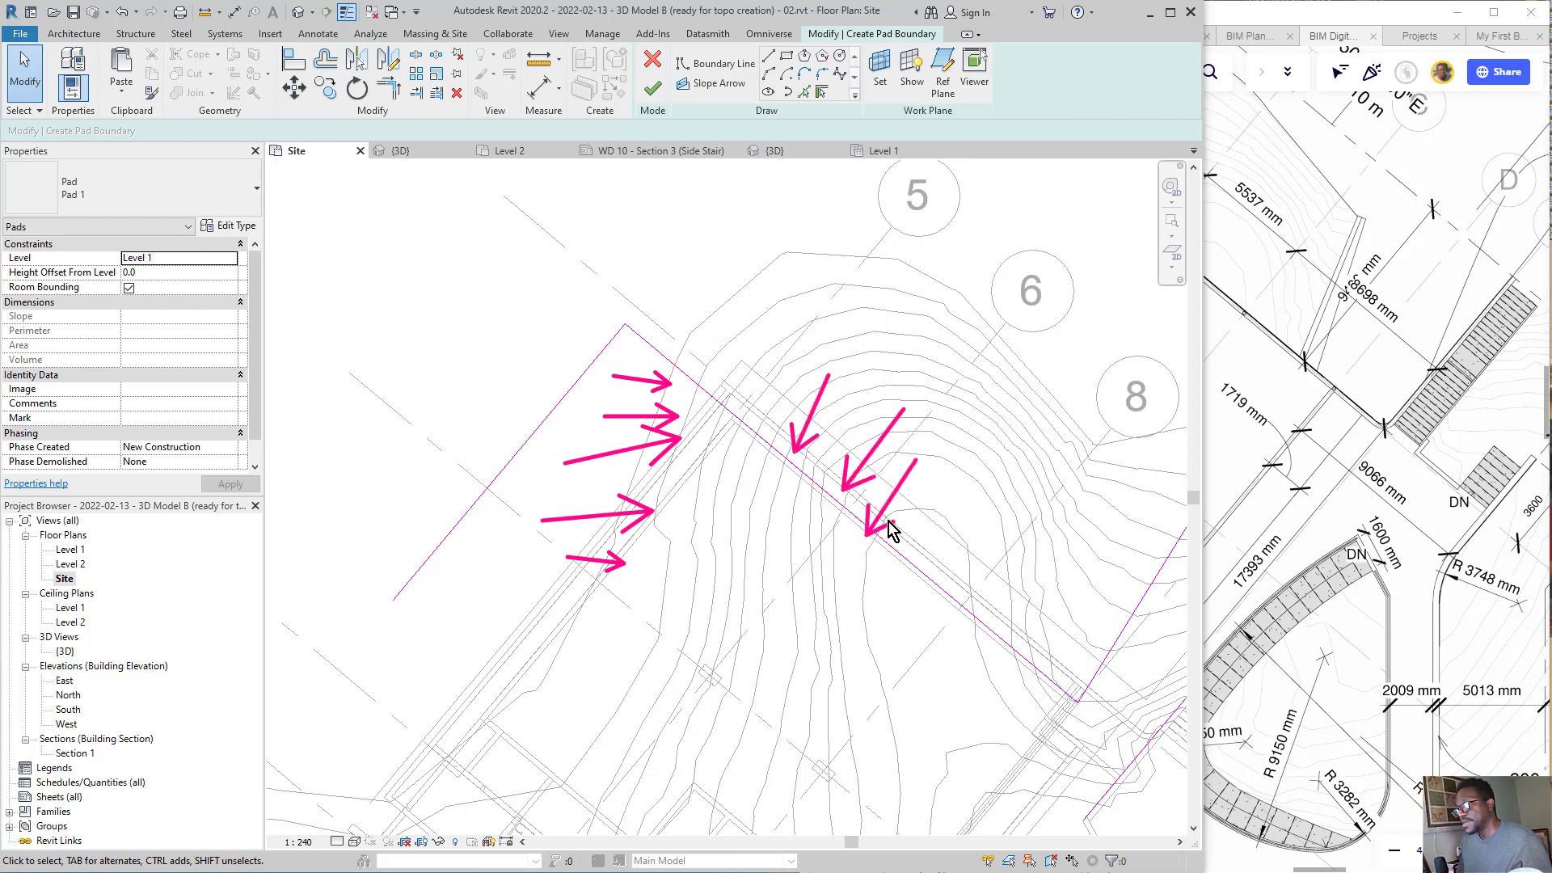
pyautogui.moveTo(967, 458); pyautogui.dragTo(908, 554)
pyautogui.moveTo(994, 515); pyautogui.dragTo(962, 572)
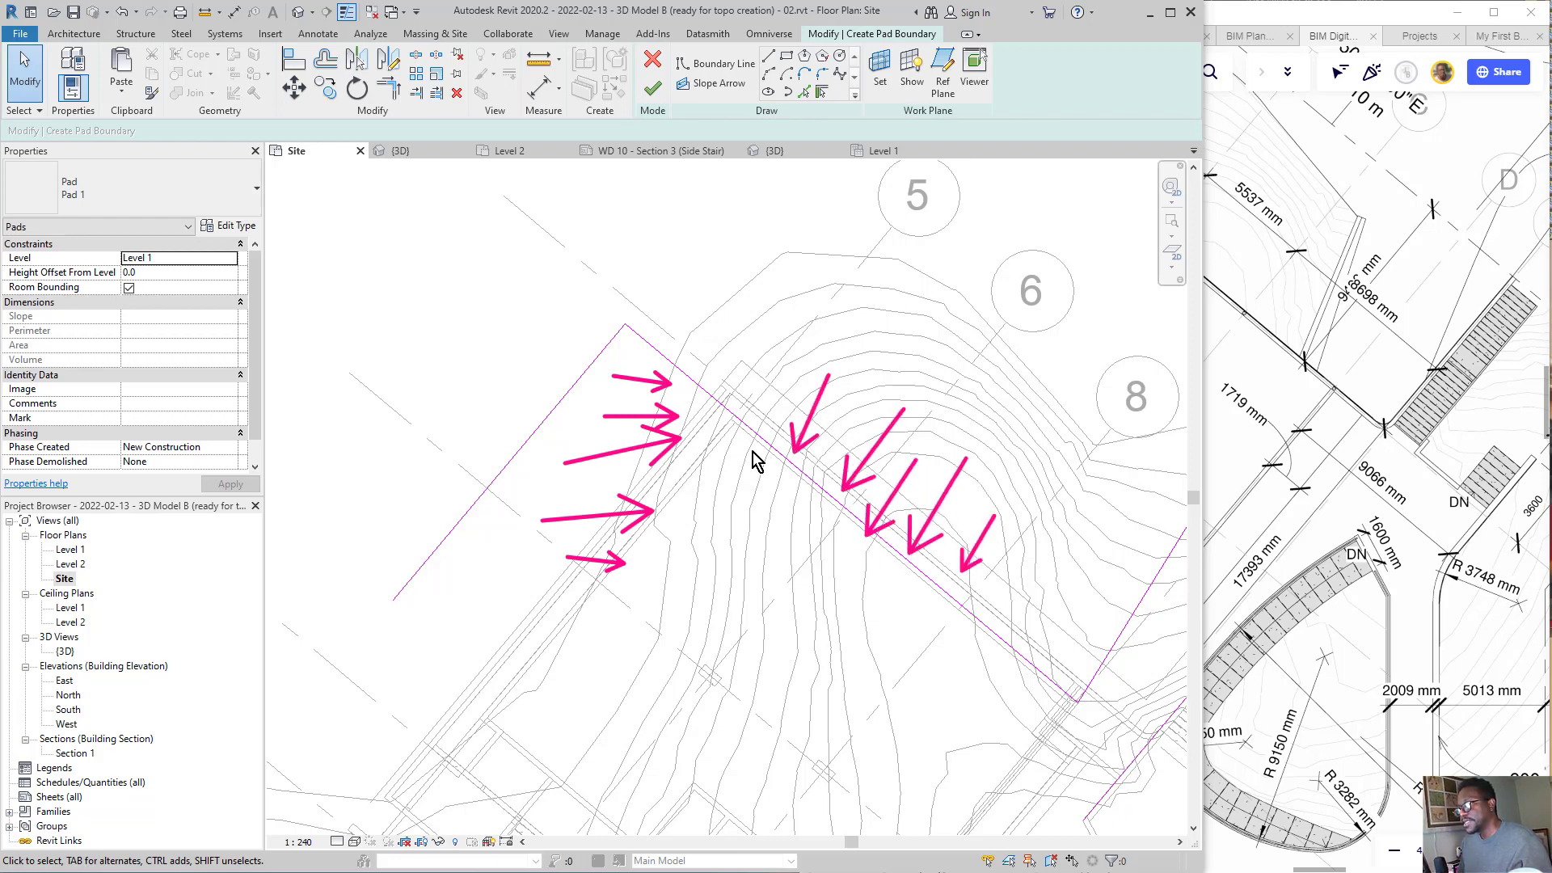
pyautogui.moveTo(786, 340); pyautogui.dragTo(717, 395)
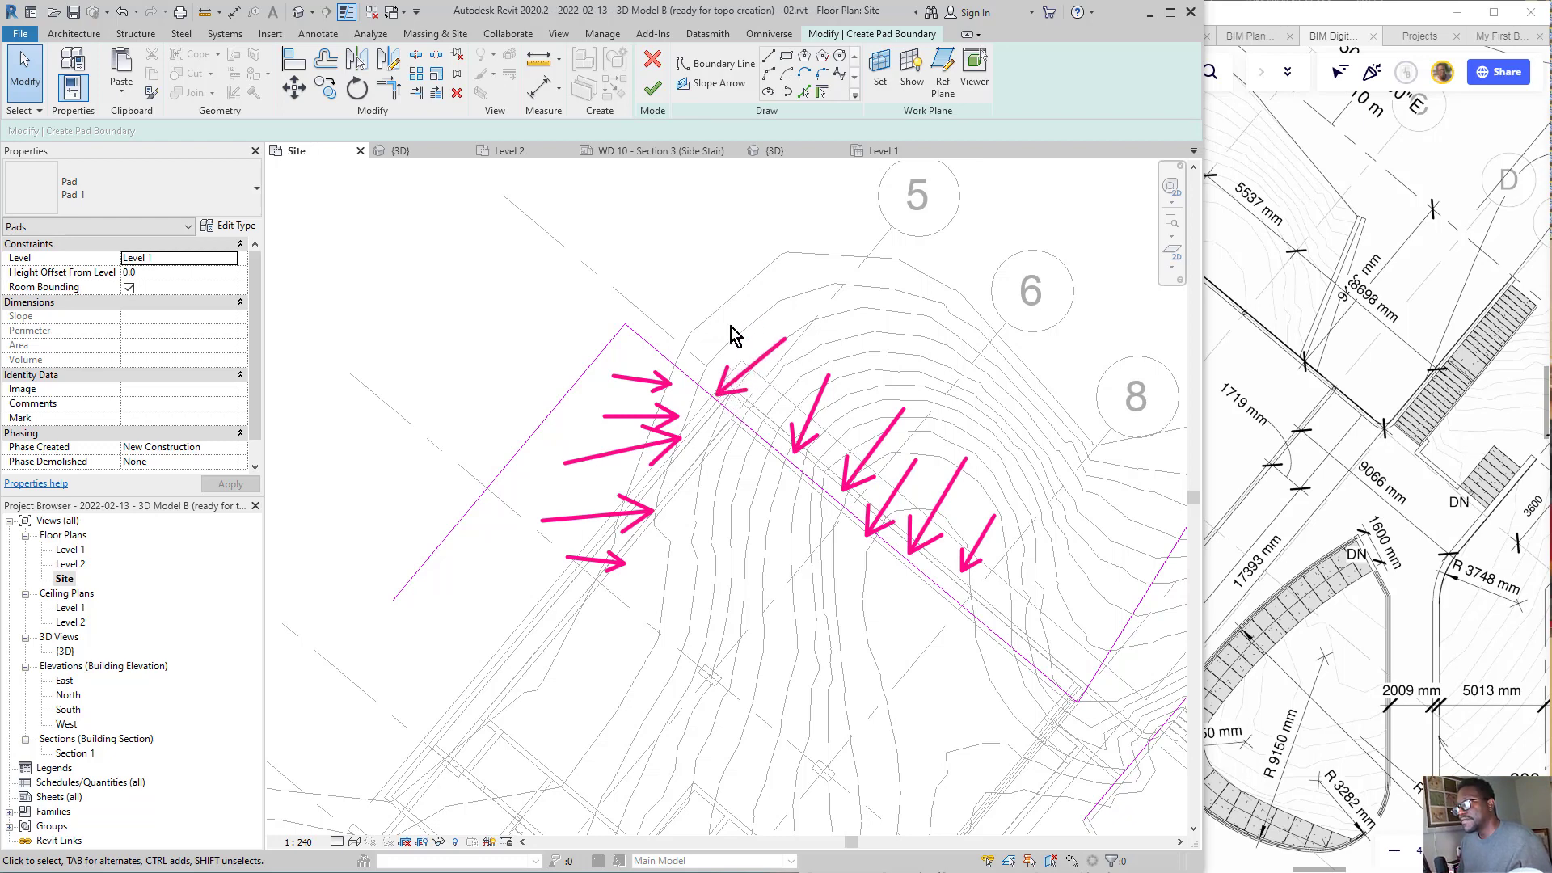
pyautogui.moveTo(744, 309); pyautogui.dragTo(689, 364)
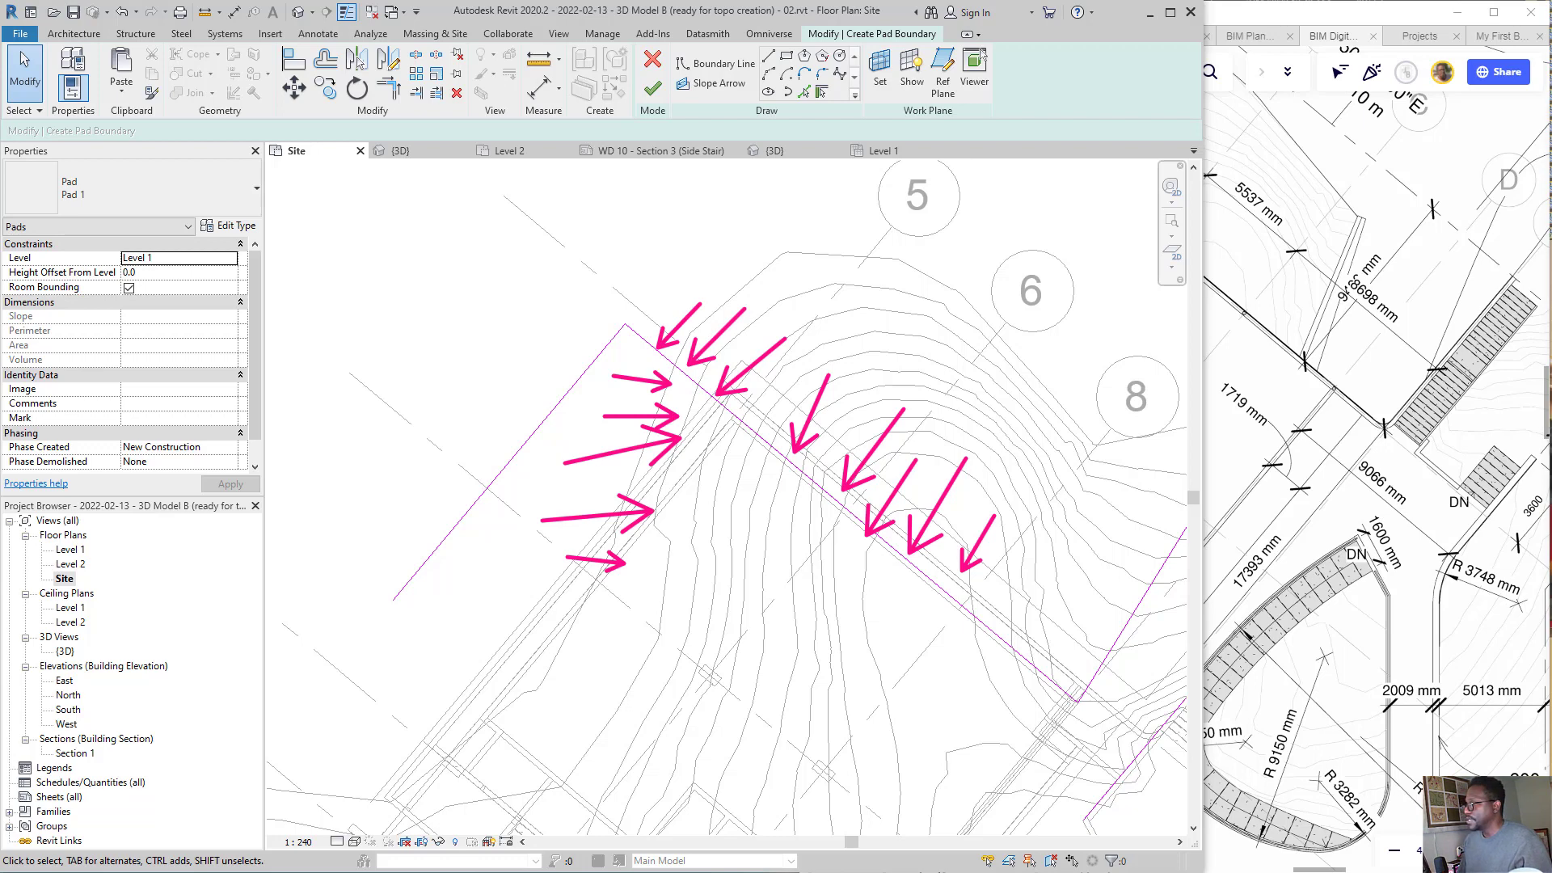
pyautogui.moveTo(409, 305); pyautogui.dragTo(562, 499)
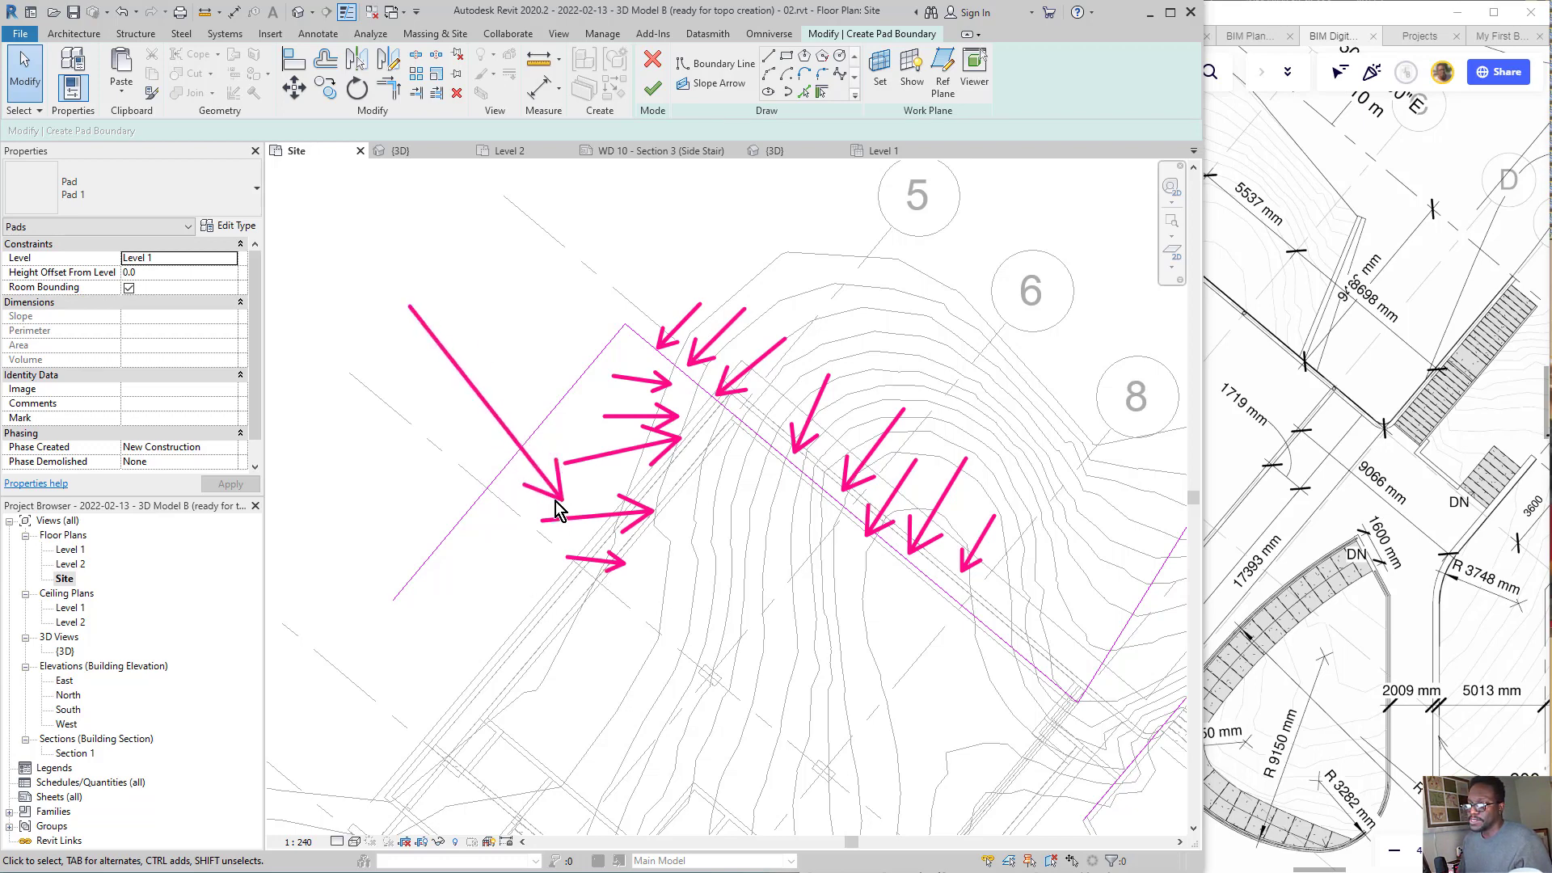
pyautogui.moveTo(392, 462)
pyautogui.mouseDown()
pyautogui.moveTo(527, 598)
pyautogui.moveTo(446, 575)
pyautogui.moveTo(476, 605)
pyautogui.mouseUp()
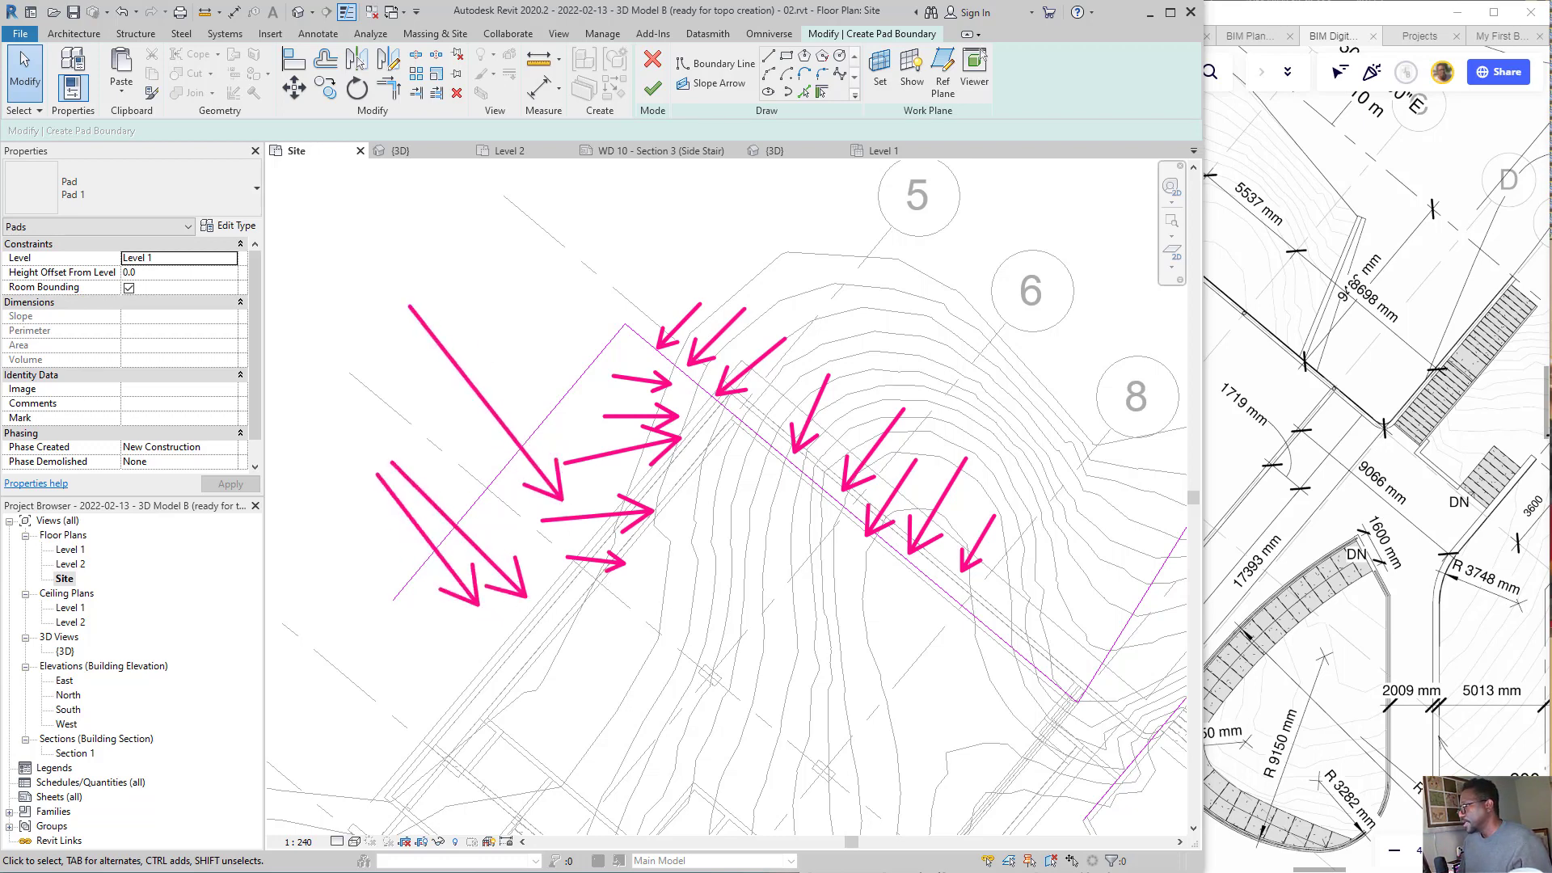
pyautogui.press('Escape')
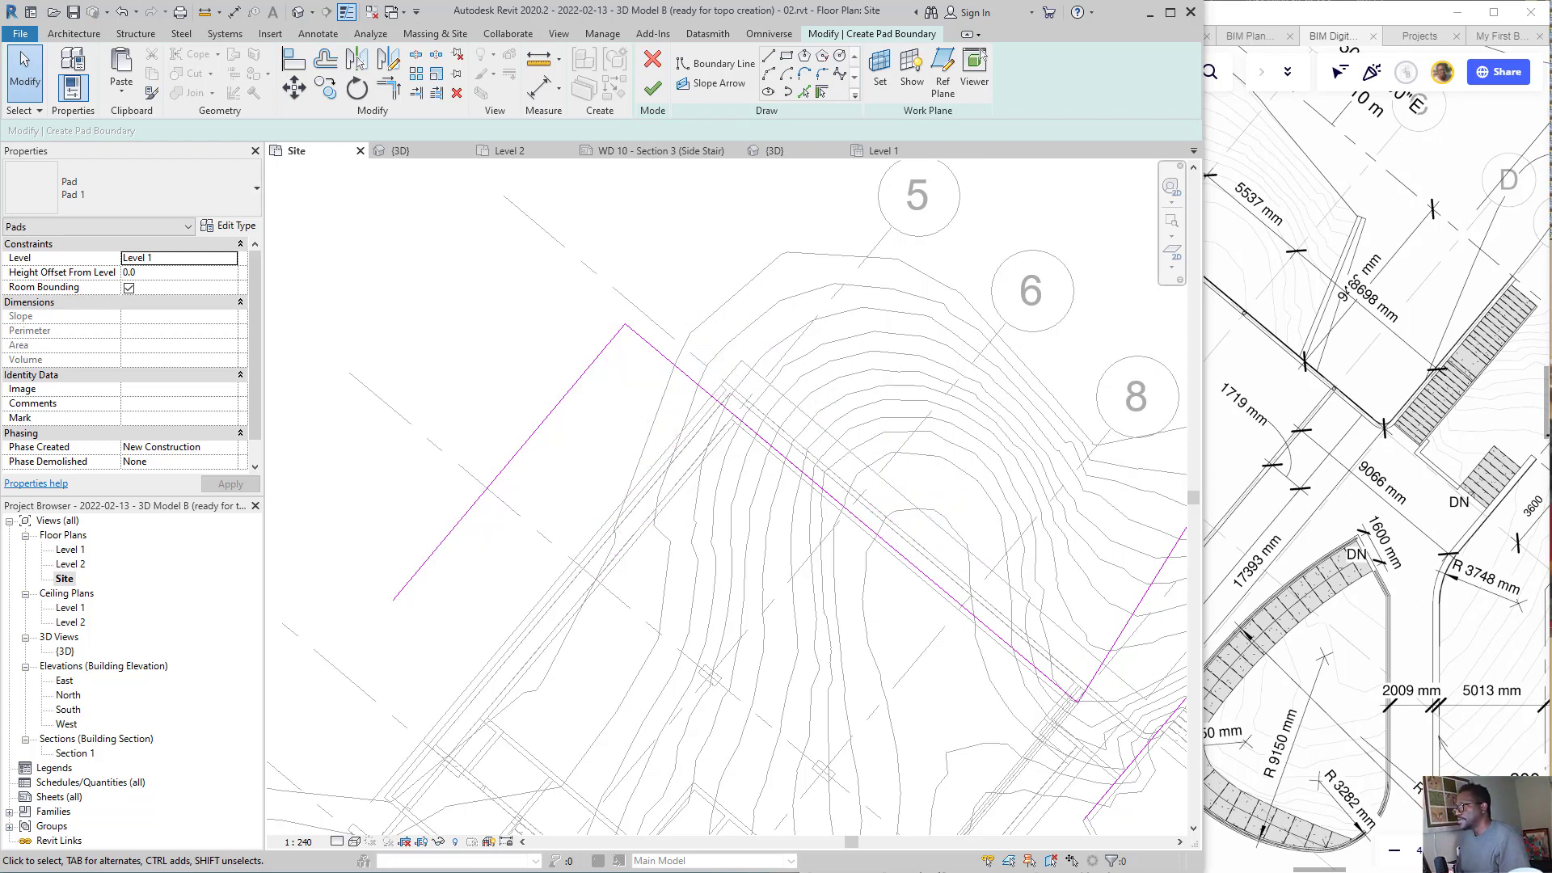
# - Switch to the Miro whiteboard and examine the 3D Upper Floor view where the terrain meets both ends of the building's side wall
pyautogui.scroll(-5, 1342, 408)
pyautogui.click(1299, 444)
pyautogui.scroll(-6, 1147, 453)
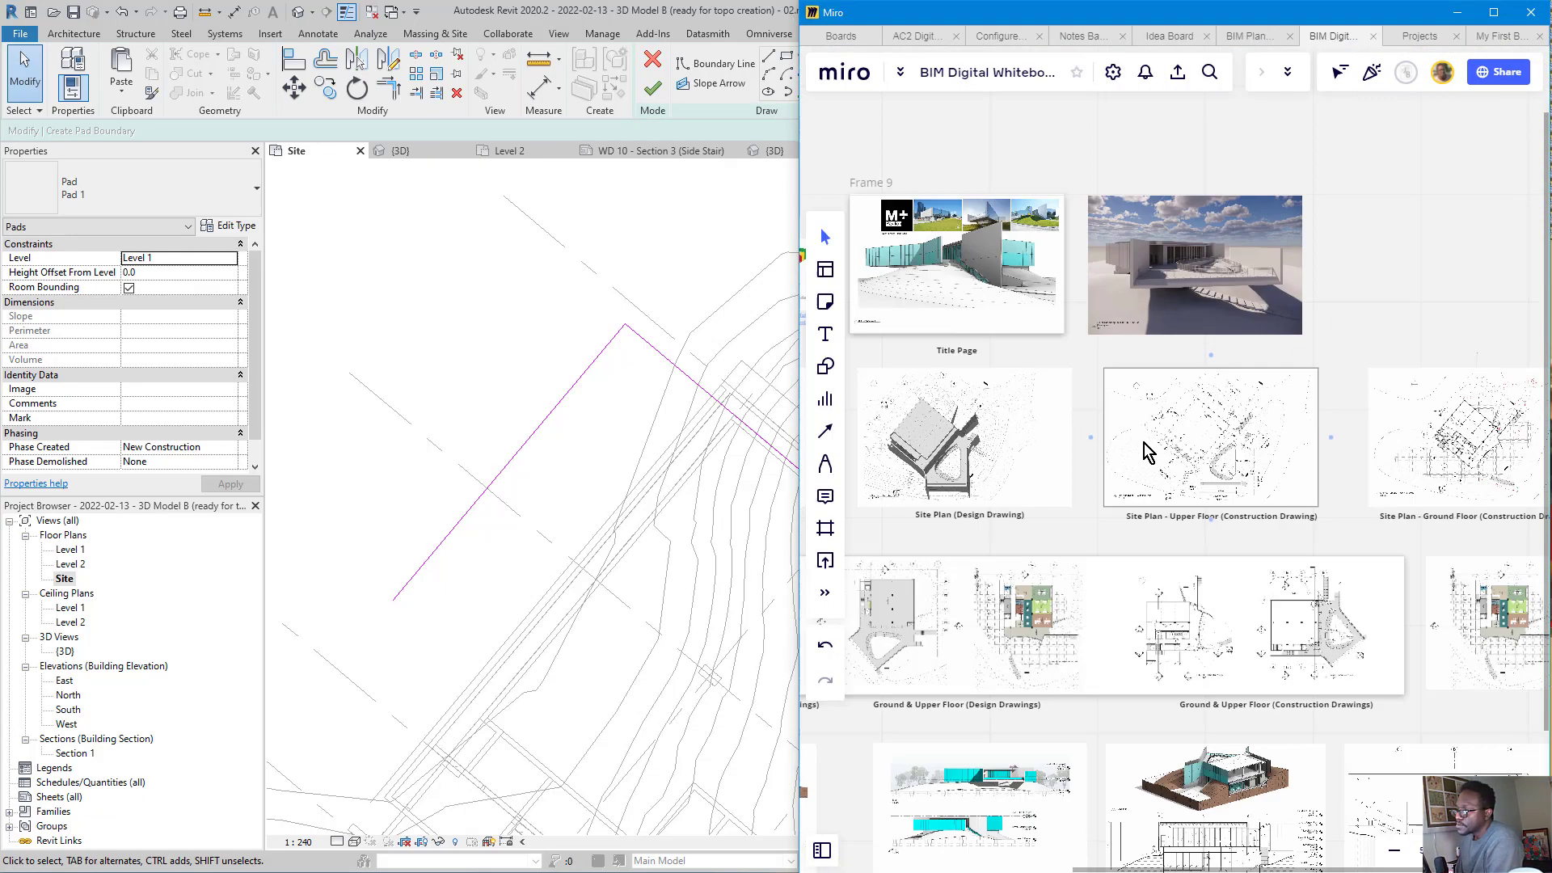
pyautogui.scroll(8, 1151, 549)
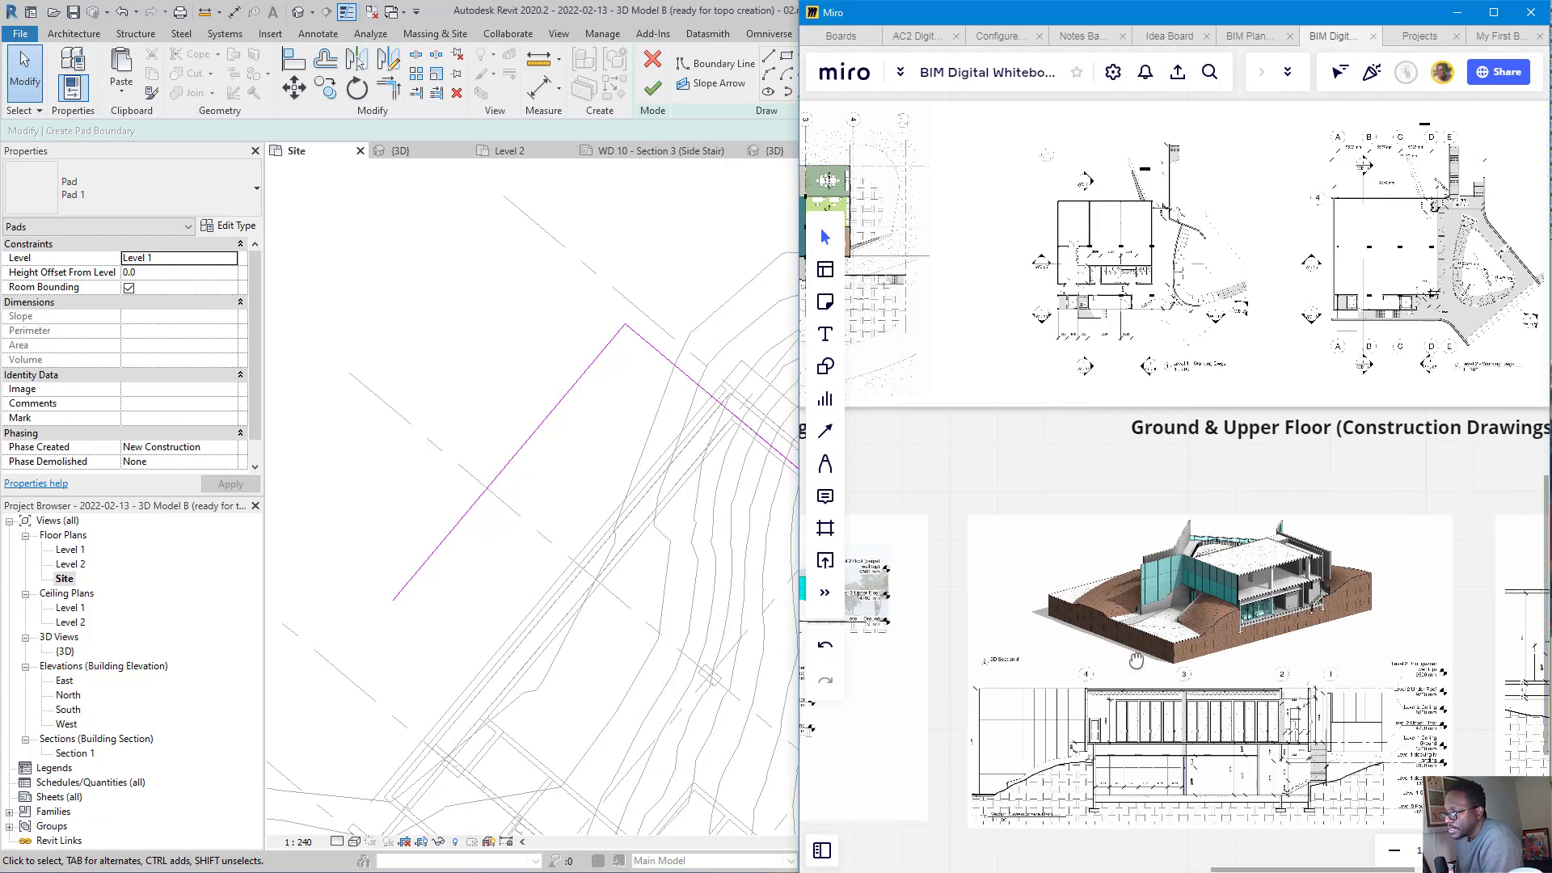
pyautogui.scroll(-6, 1137, 661)
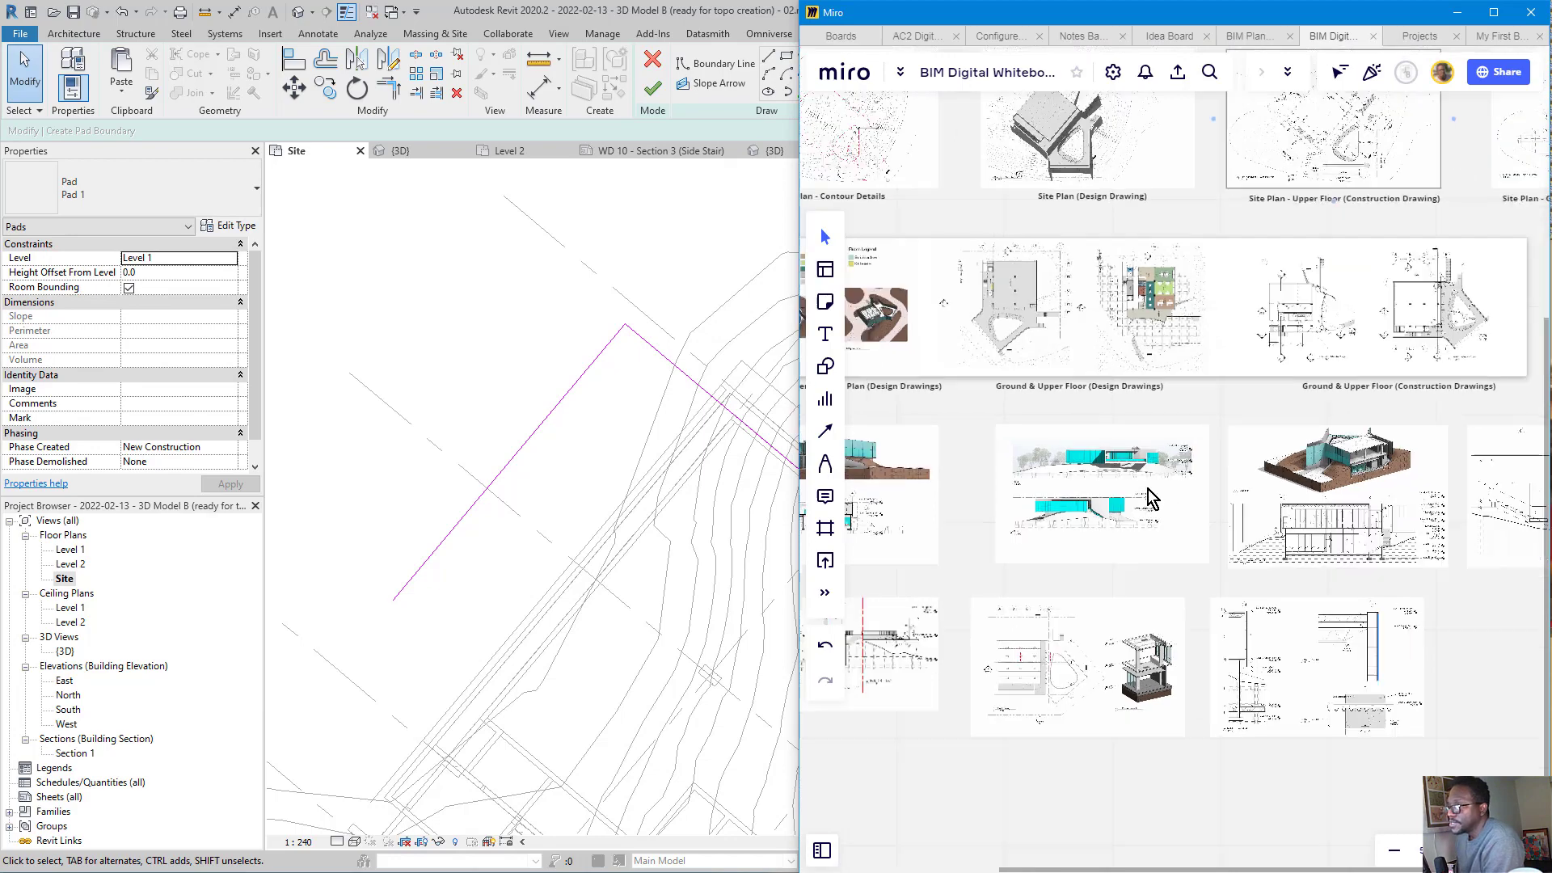
pyautogui.scroll(10, 1083, 325)
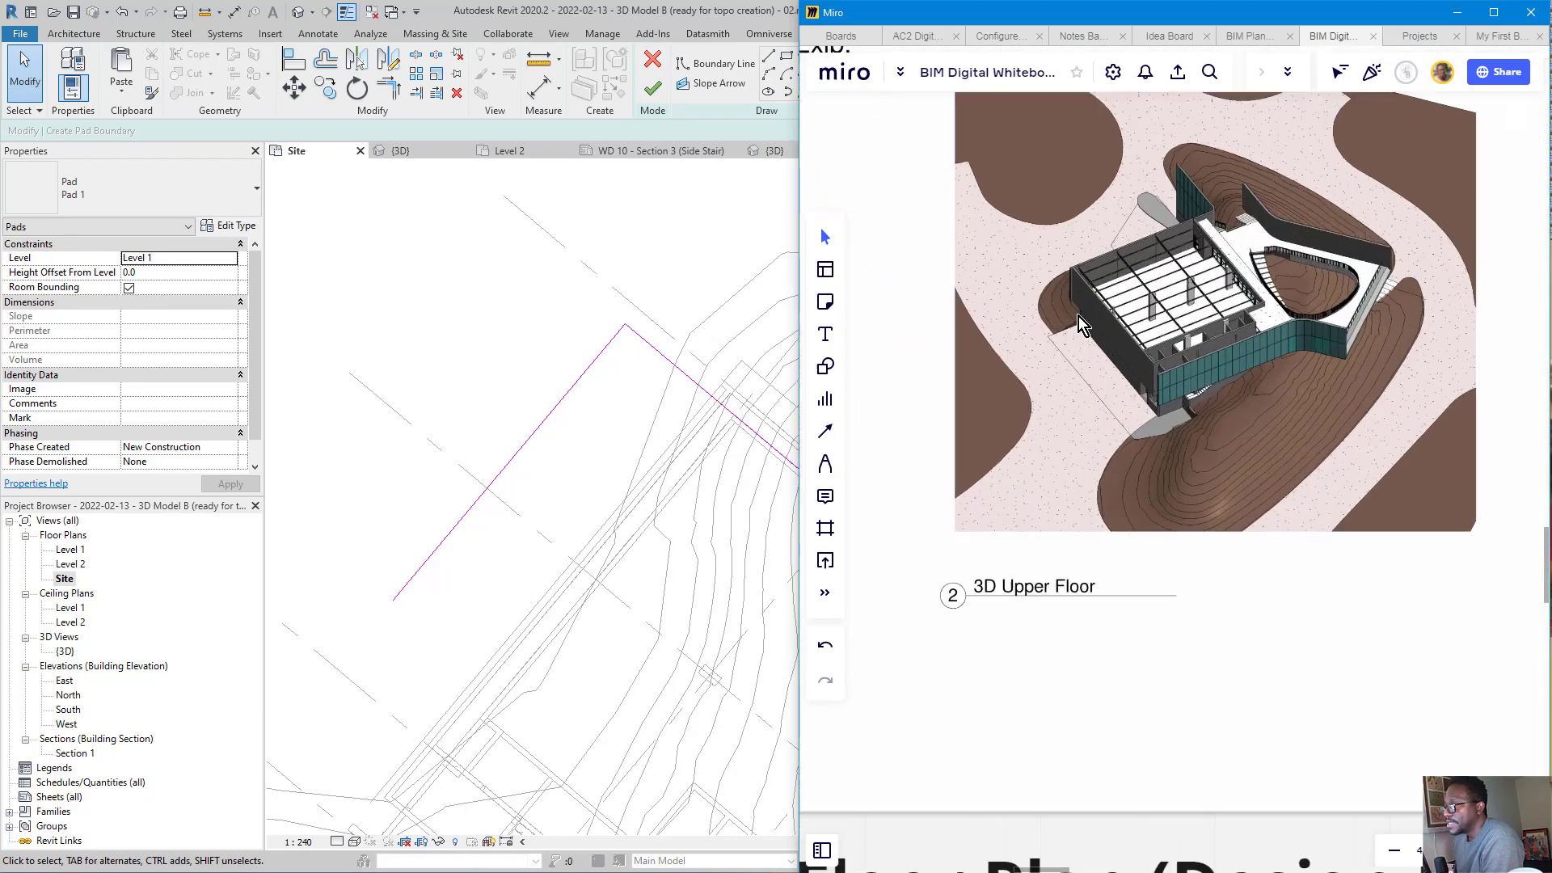
pyautogui.scroll(4, 1079, 316)
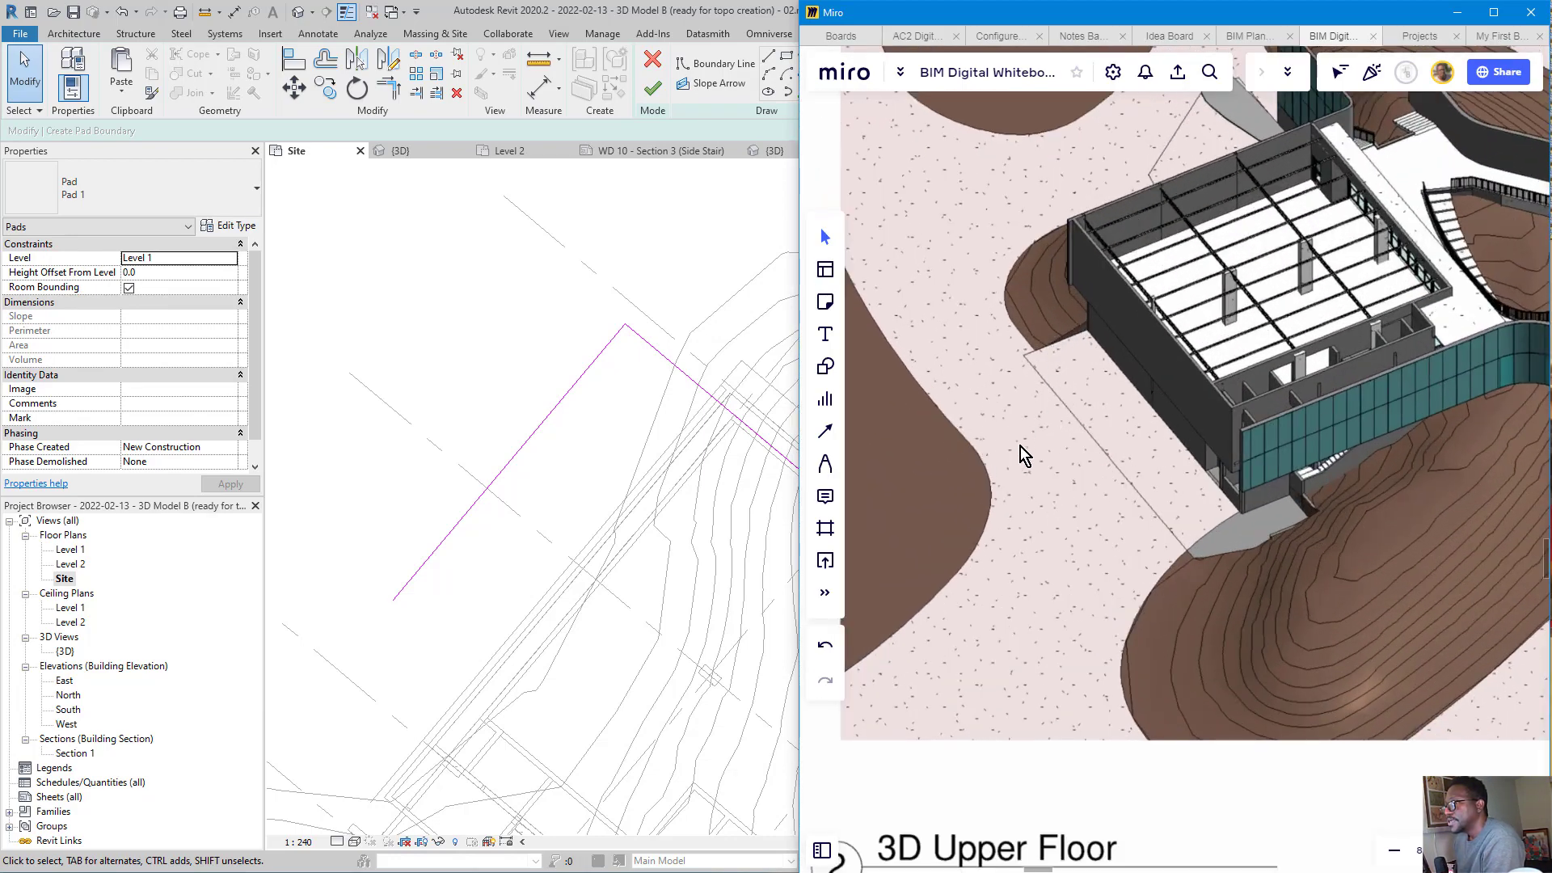
pyautogui.moveTo(995, 480); pyautogui.dragTo(1049, 353)
pyautogui.moveTo(1032, 487)
pyautogui.mouseDown()
pyautogui.moveTo(1050, 338)
pyautogui.moveTo(1059, 346)
pyautogui.mouseUp()
pyautogui.moveTo(1068, 488); pyautogui.dragTo(1083, 344)
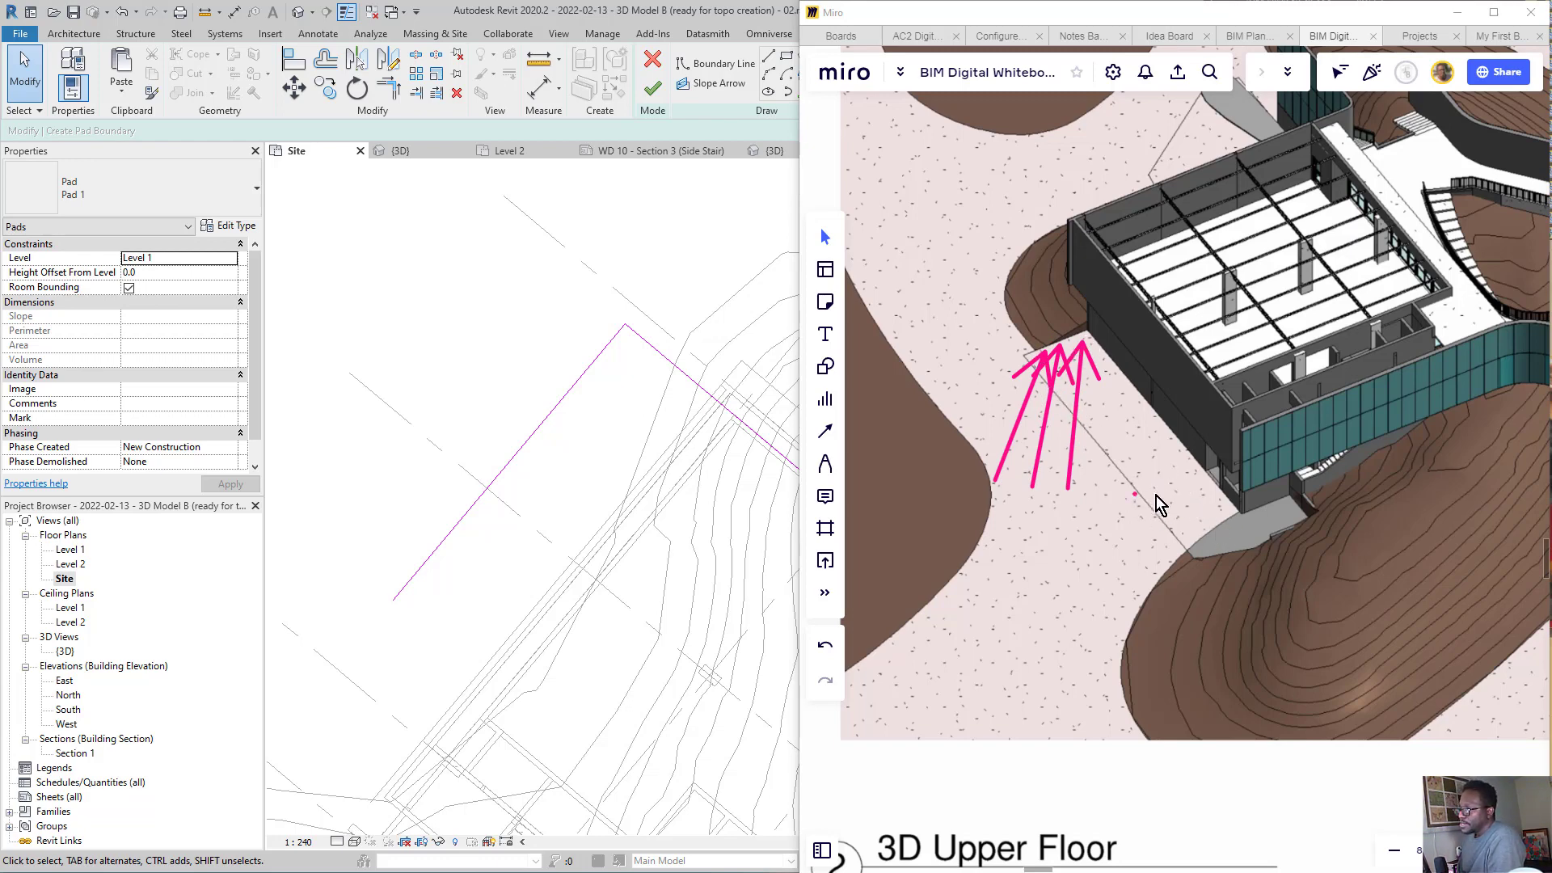
pyautogui.moveTo(1156, 496)
pyautogui.mouseDown()
pyautogui.moveTo(1299, 502)
pyautogui.moveTo(1273, 539)
pyautogui.mouseUp()
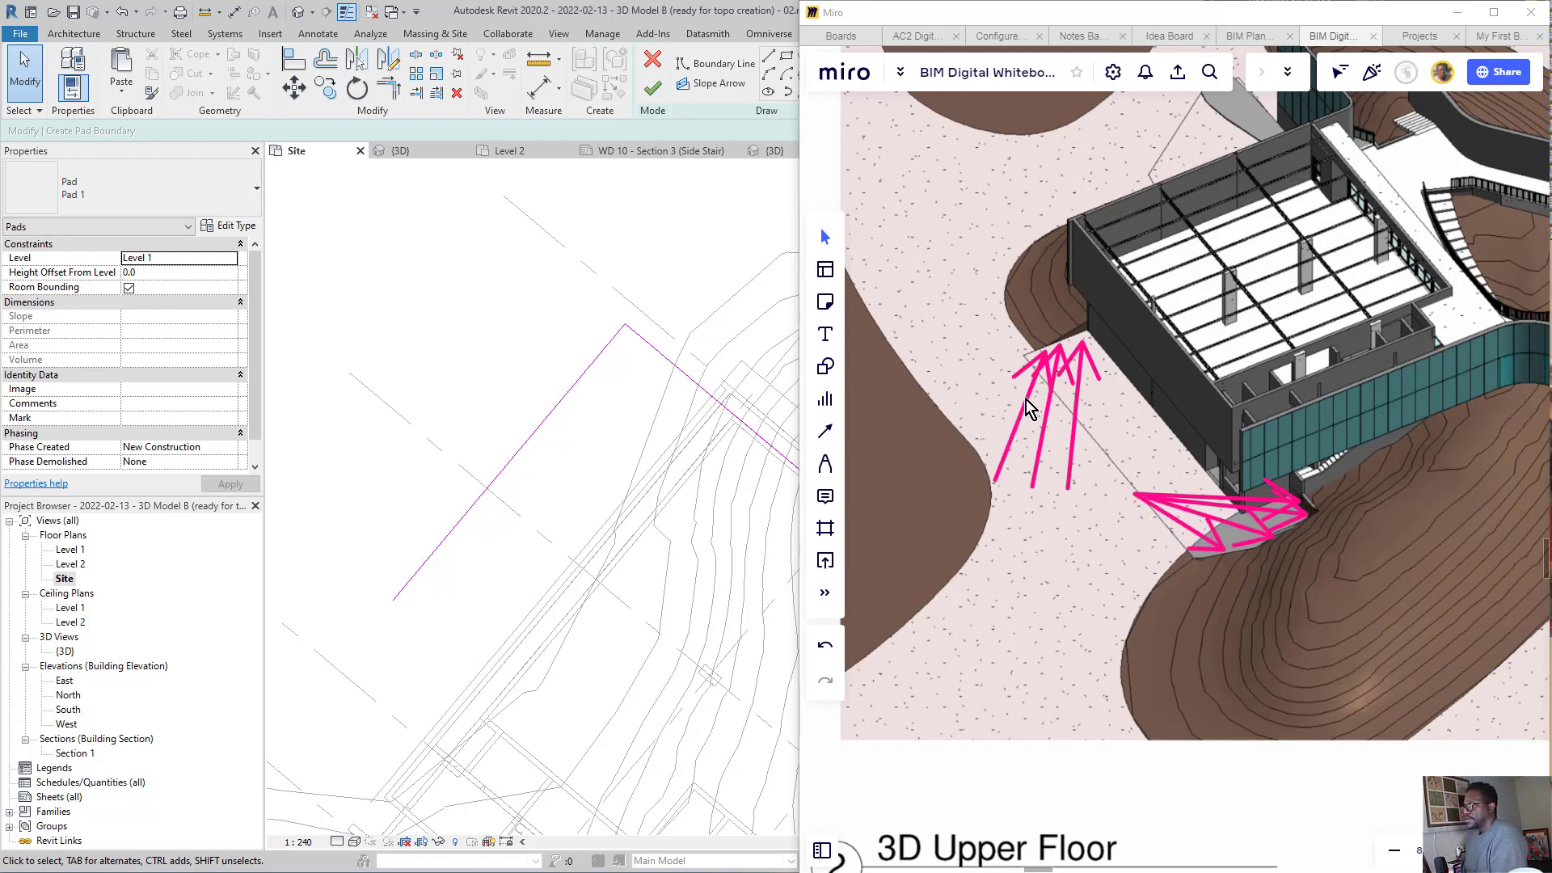
pyautogui.press('Escape')
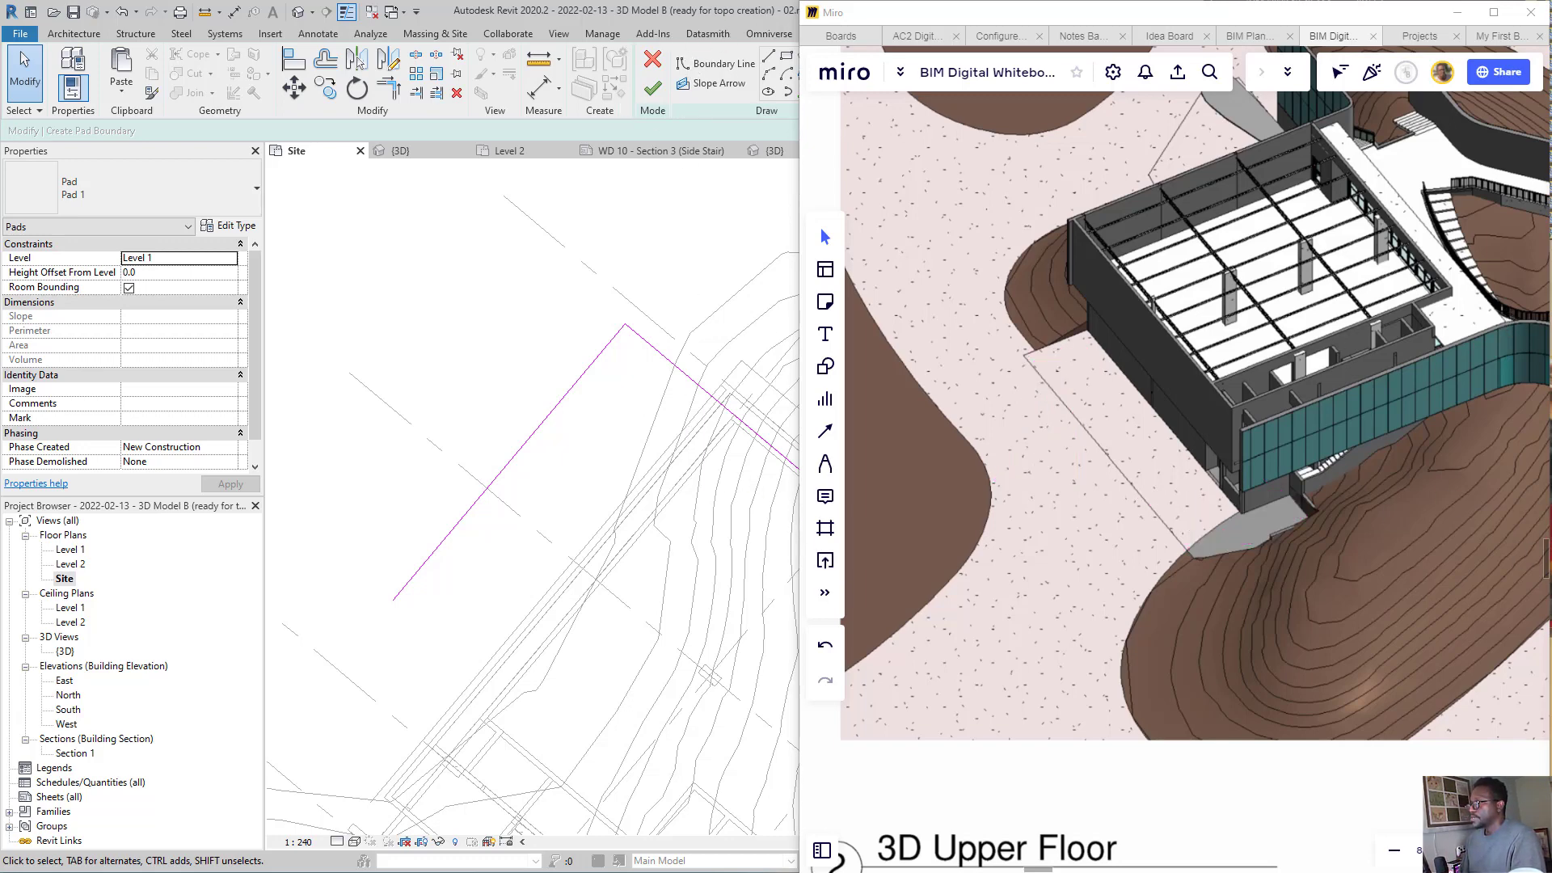
# - In Revit, draw pad boundary lines along the short wall beside the upper DN stair, then about 3782 mm along its outer wall
pyautogui.click(695, 21)
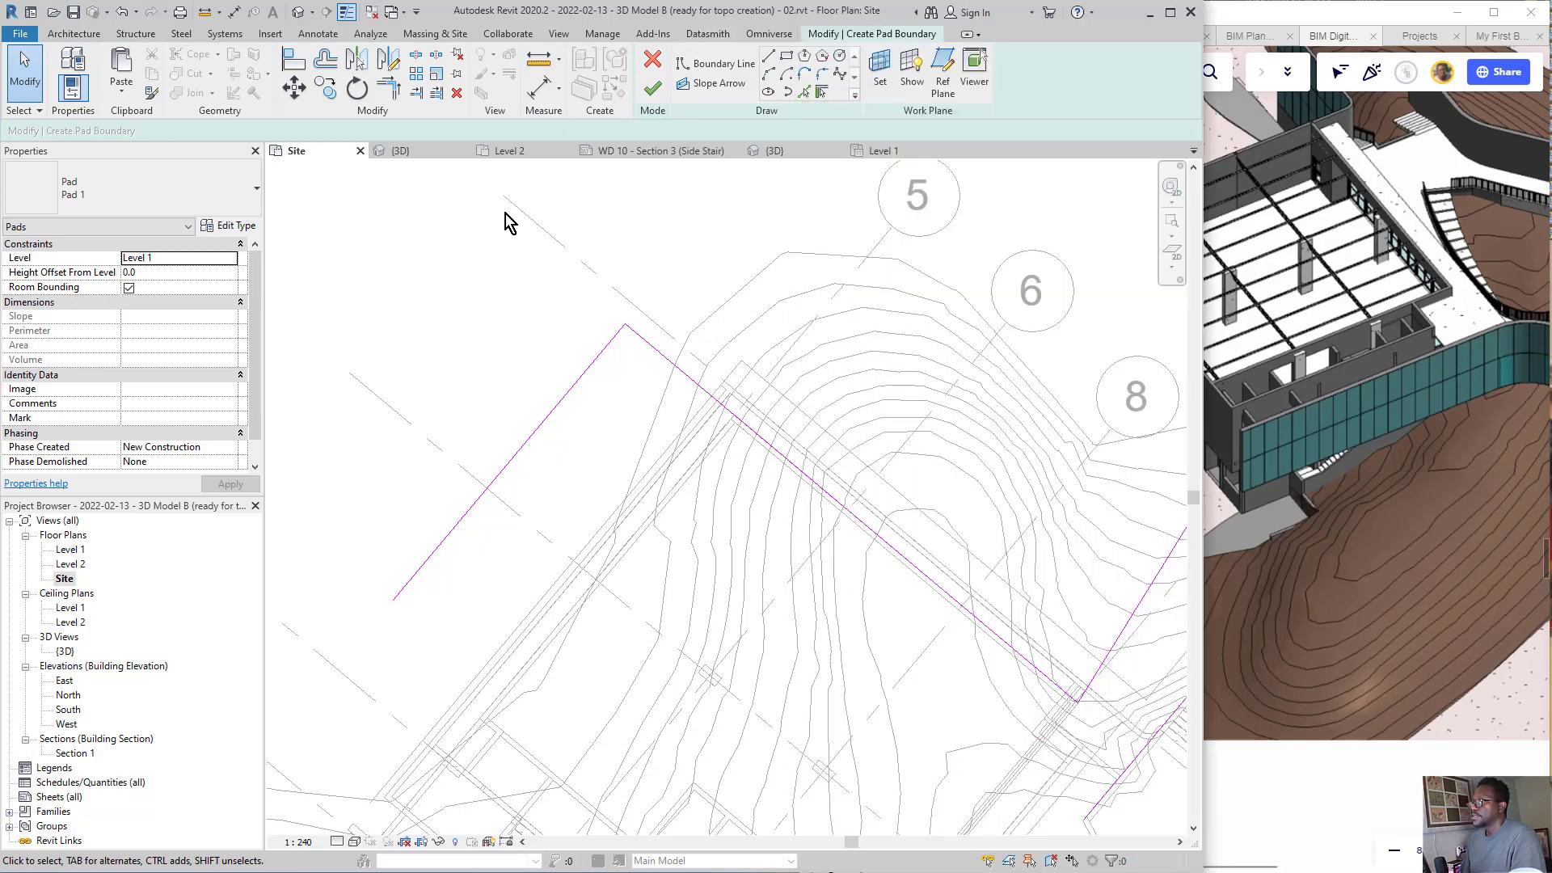
pyautogui.scroll(-3, 721, 415)
pyautogui.scroll(4, 711, 582)
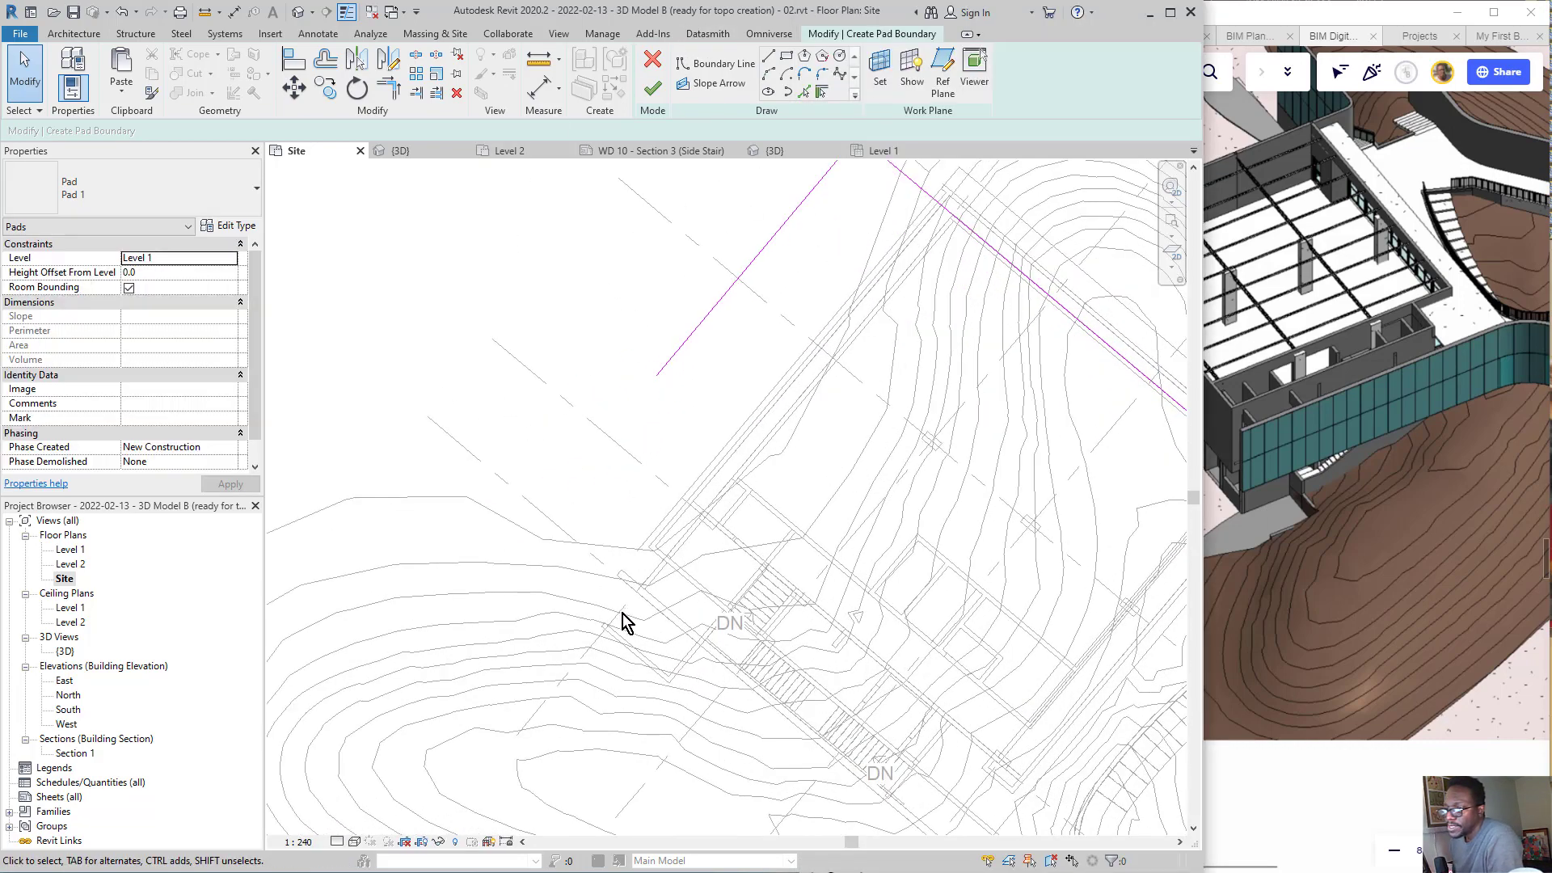
pyautogui.scroll(2, 663, 558)
pyautogui.scroll(1, 701, 323)
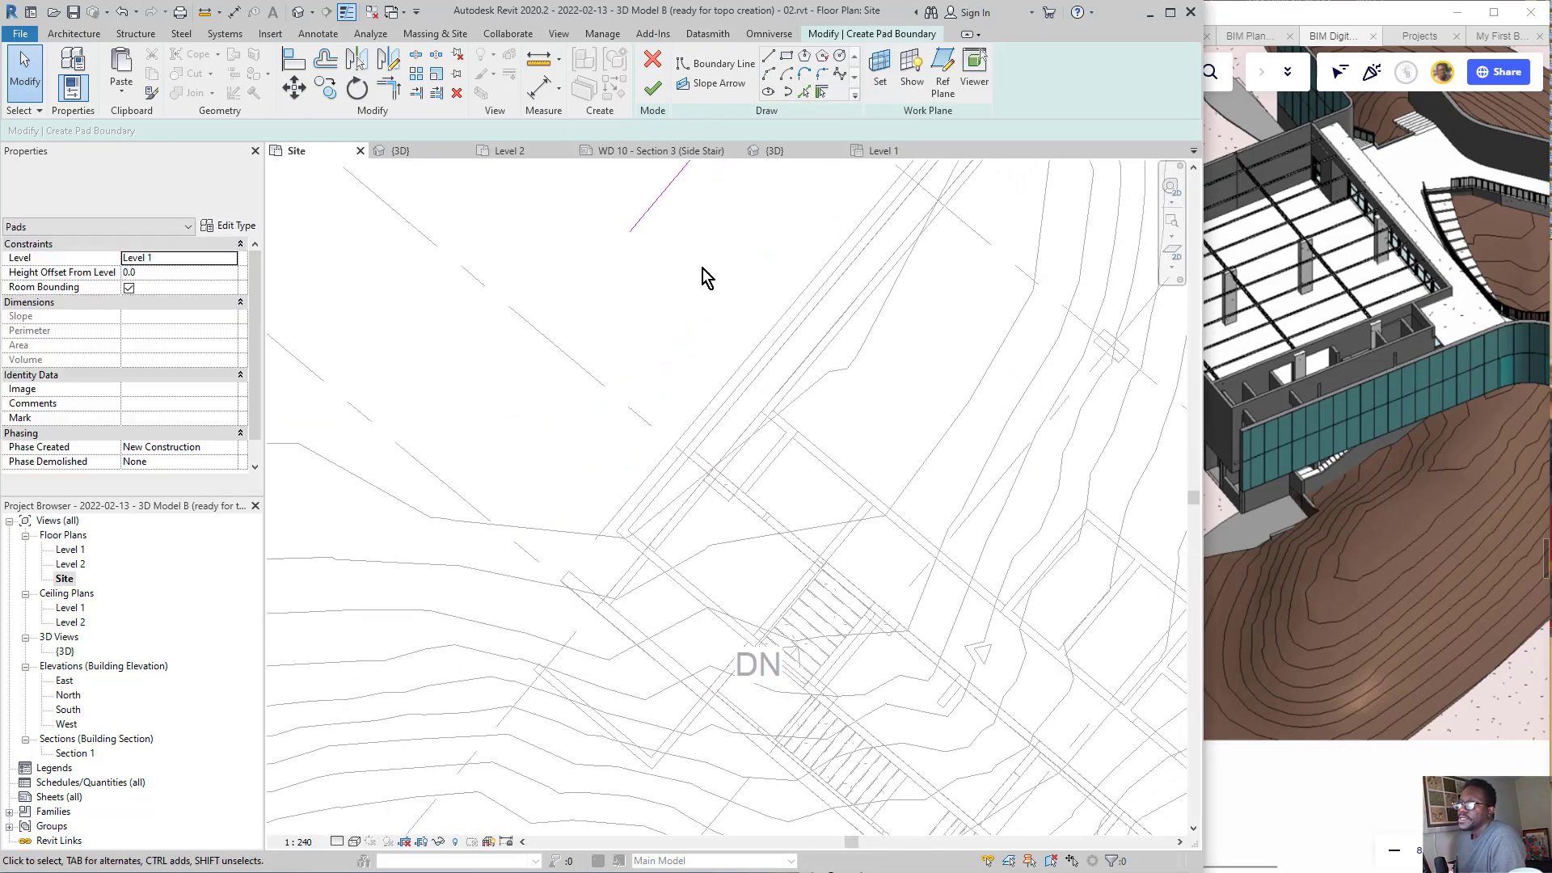
pyautogui.click(767, 55)
pyautogui.moveTo(756, 607); pyautogui.dragTo(775, 425, button='middle')
pyautogui.click(556, 483)
pyautogui.scroll(2, 691, 579)
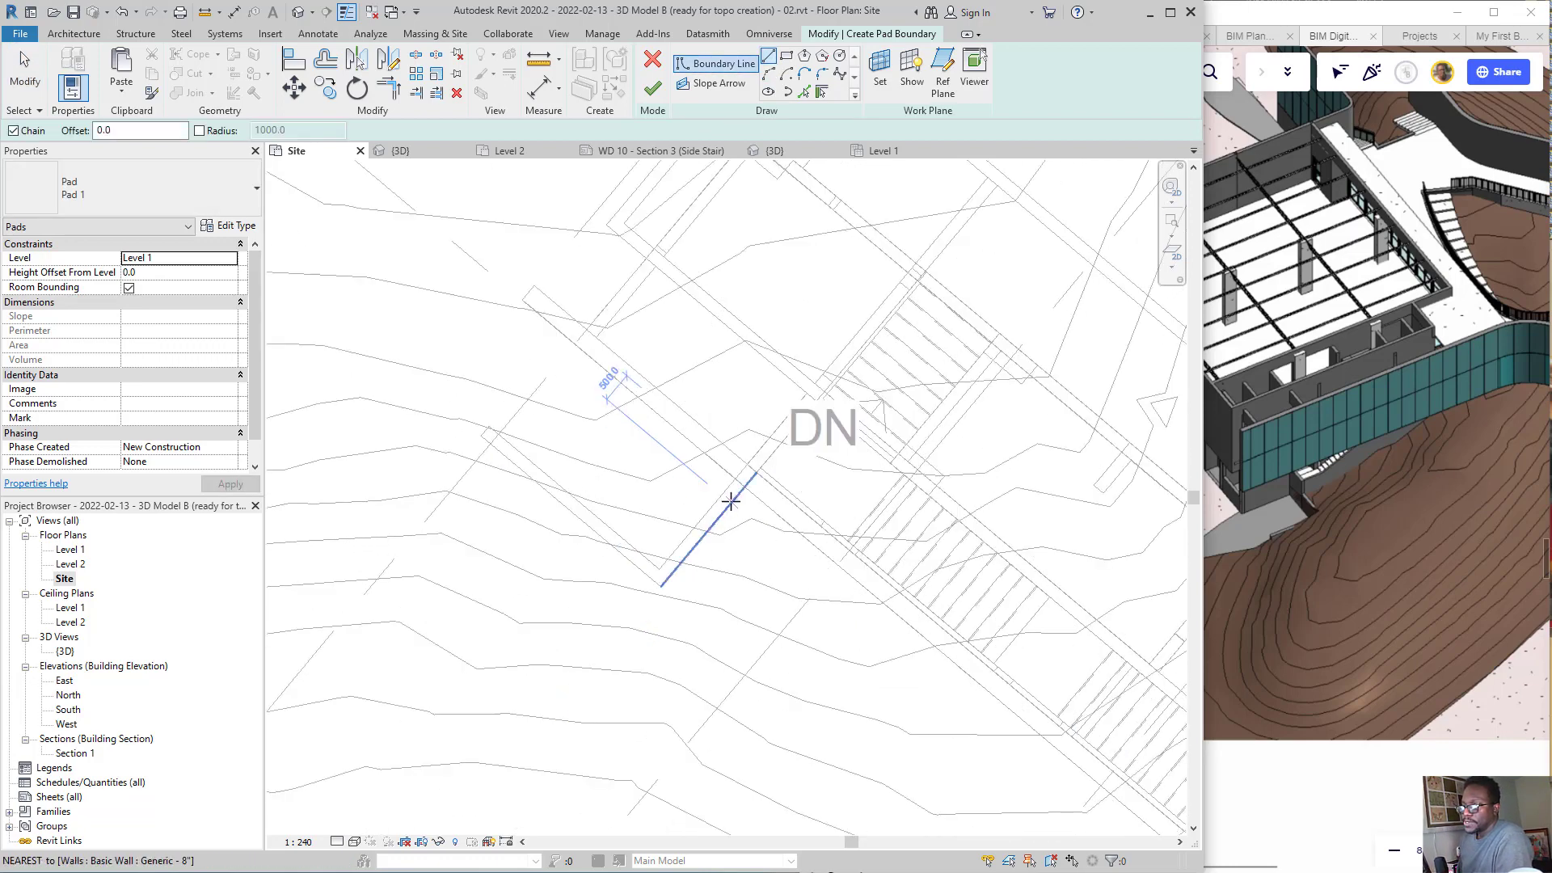
pyautogui.click(743, 485)
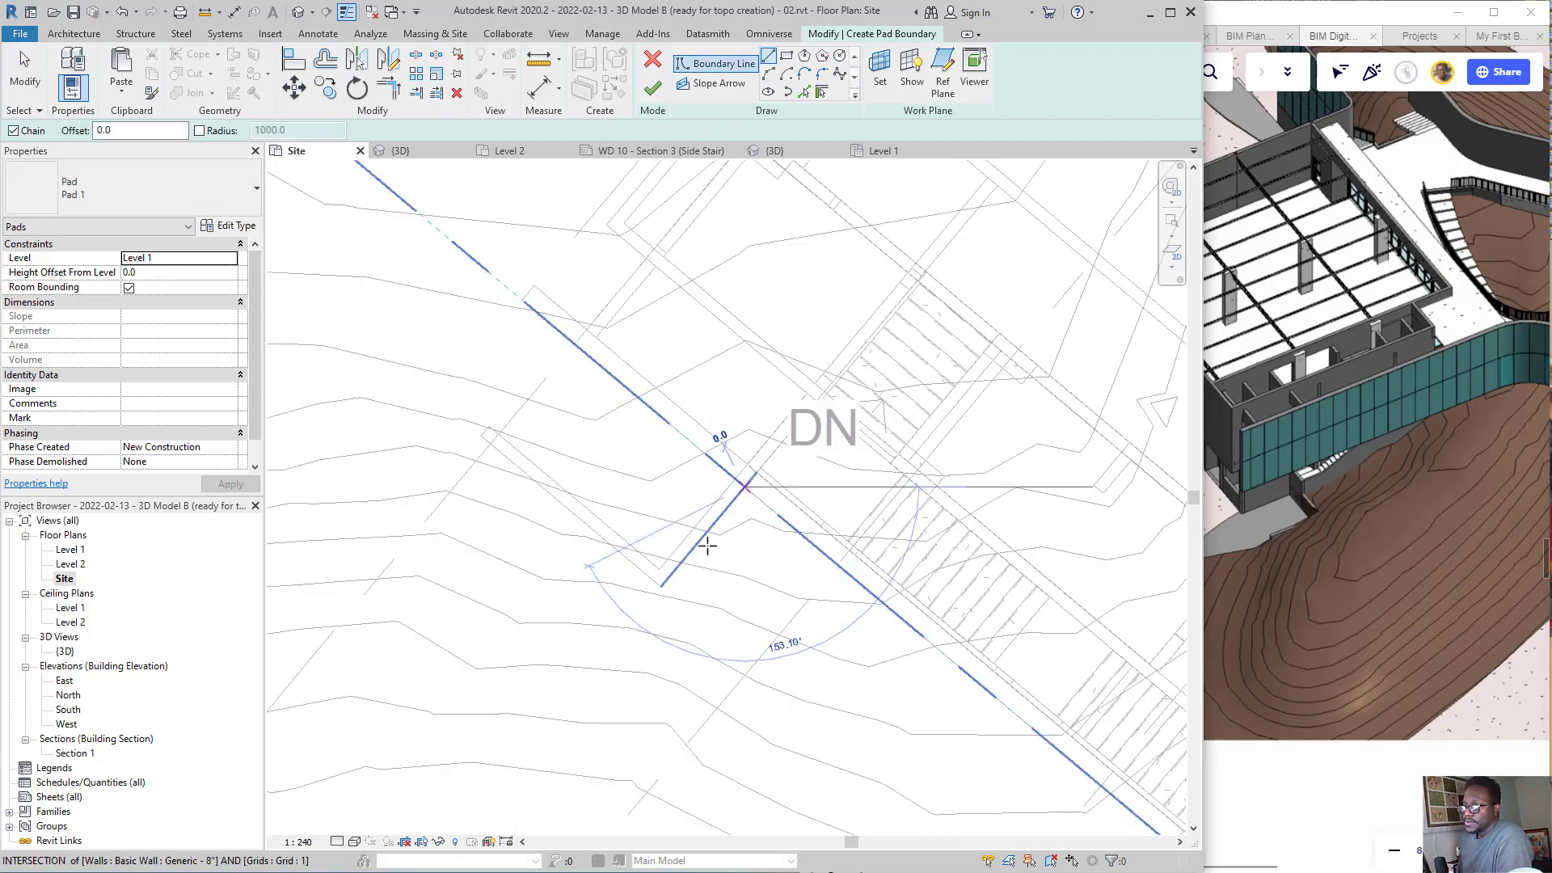
pyautogui.click(662, 585)
pyautogui.click(481, 435)
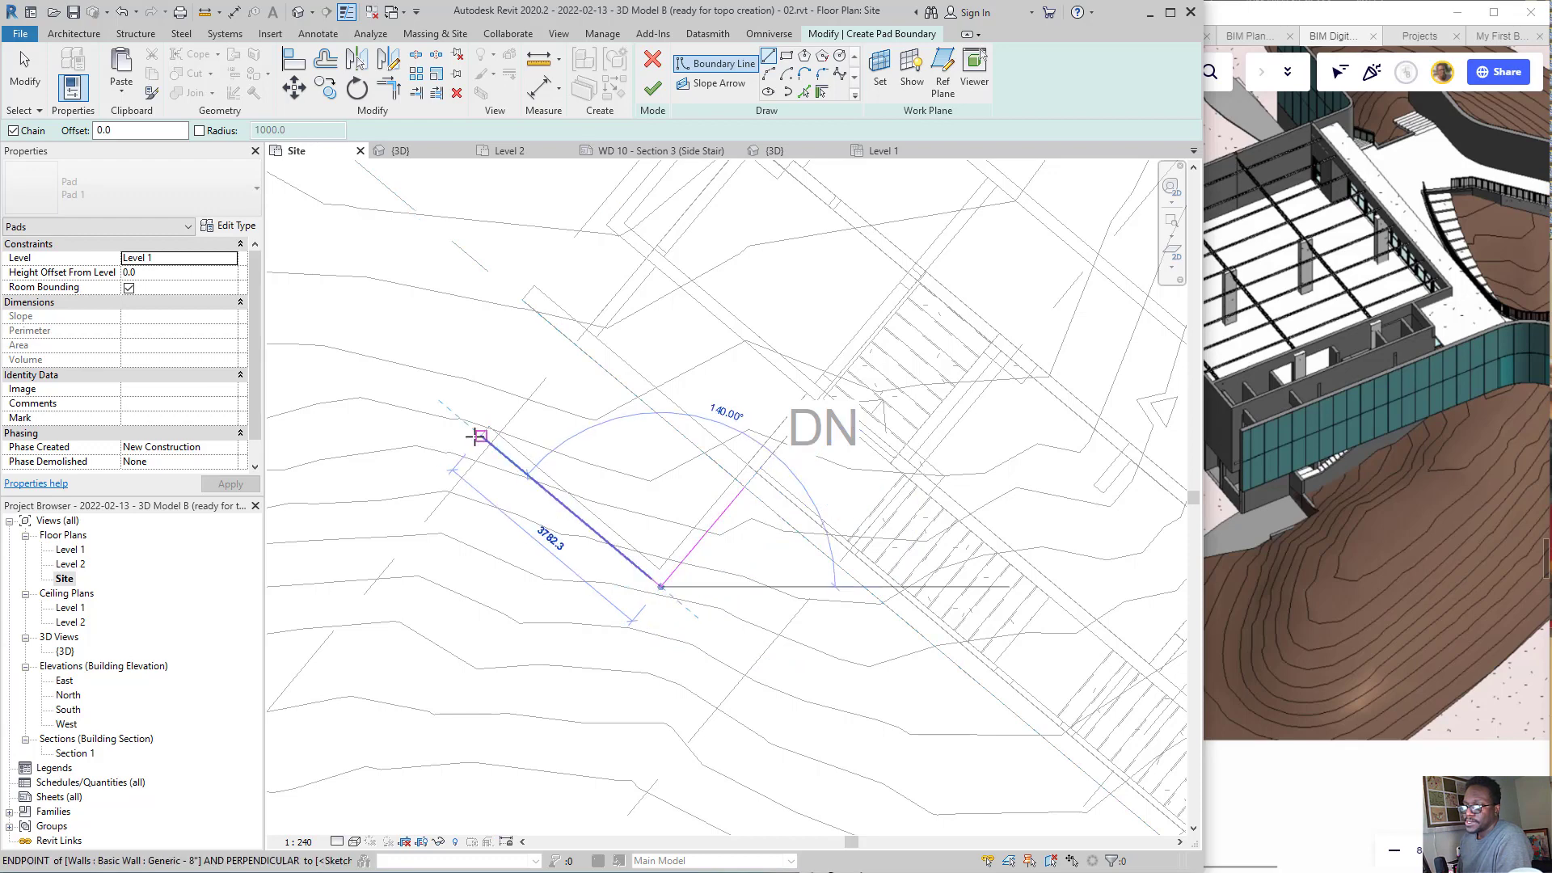
# - Continue the pad boundary with an 8600 mm line at 45° outward past the outer stair wall and end the line chain
pyautogui.moveTo(463, 514); pyautogui.dragTo(820, 700, button='middle')
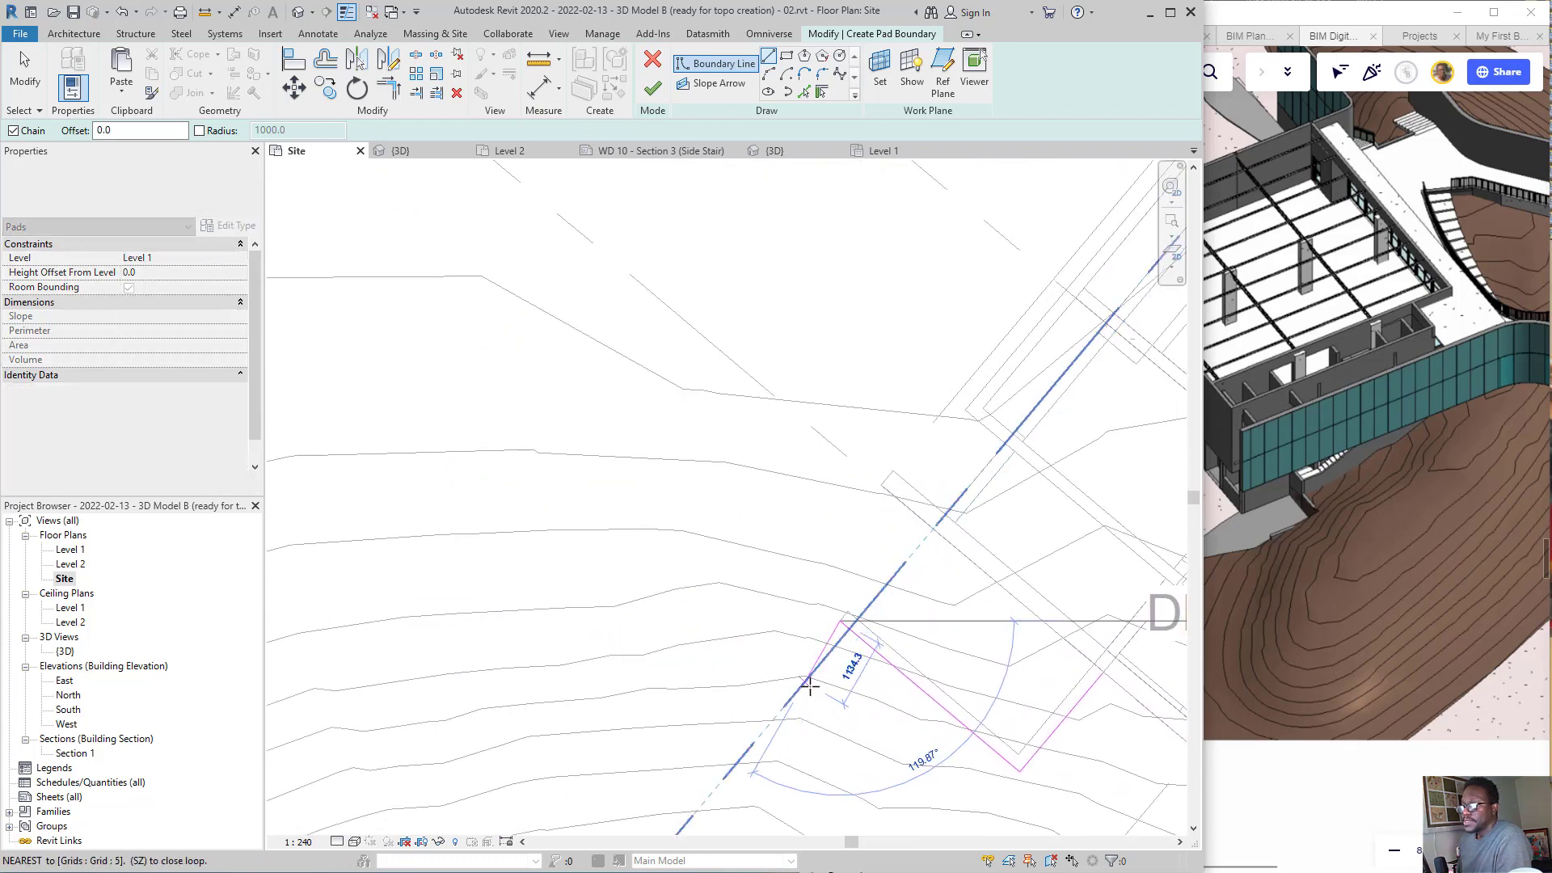
pyautogui.scroll(-2, 813, 675)
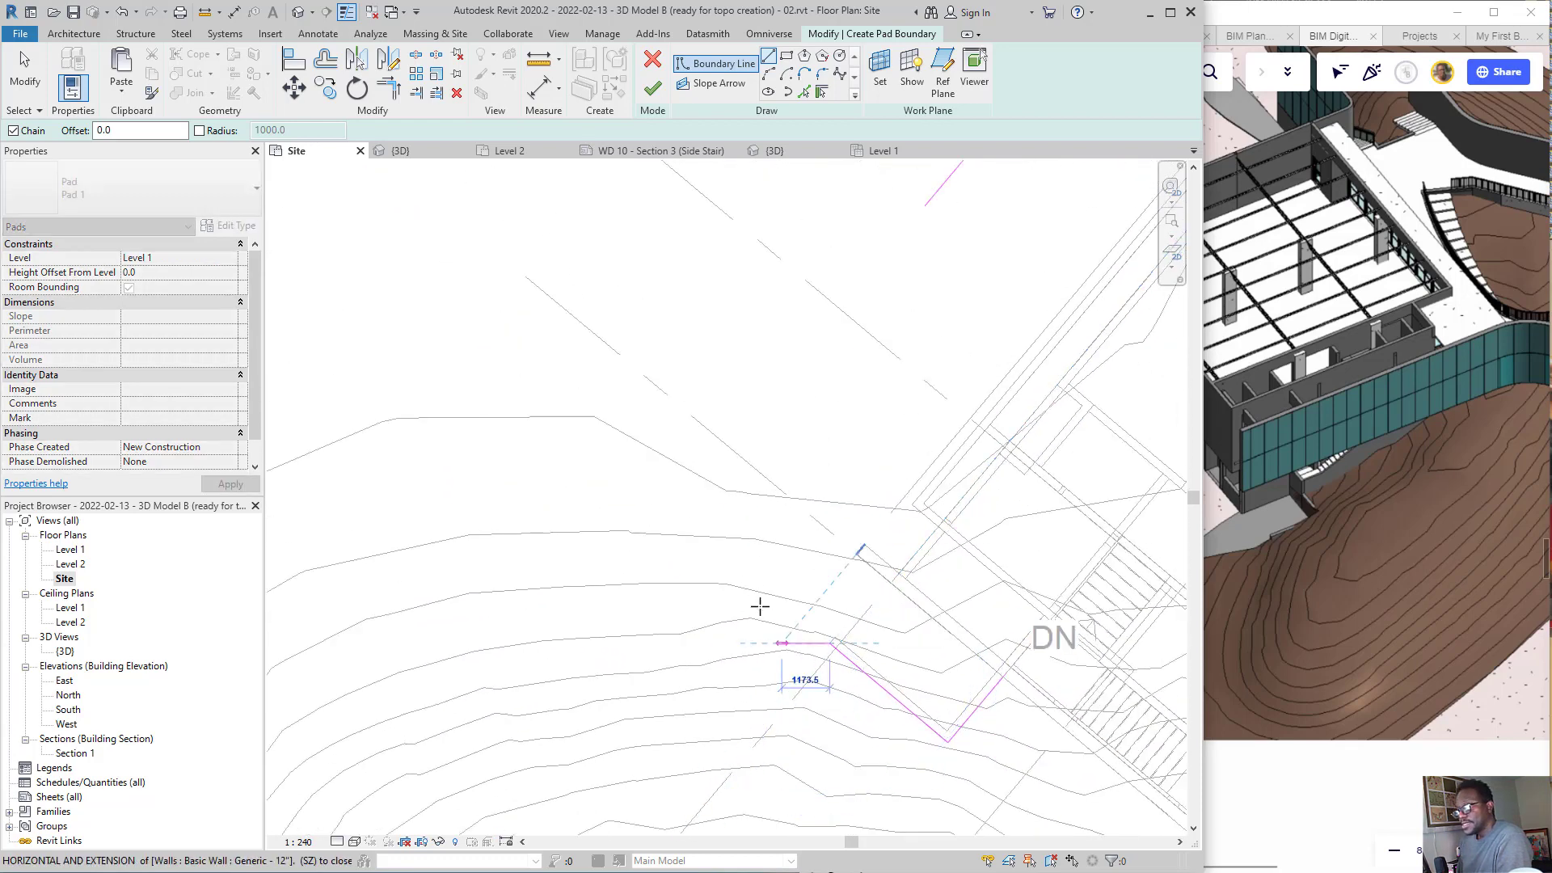
pyautogui.click(583, 394)
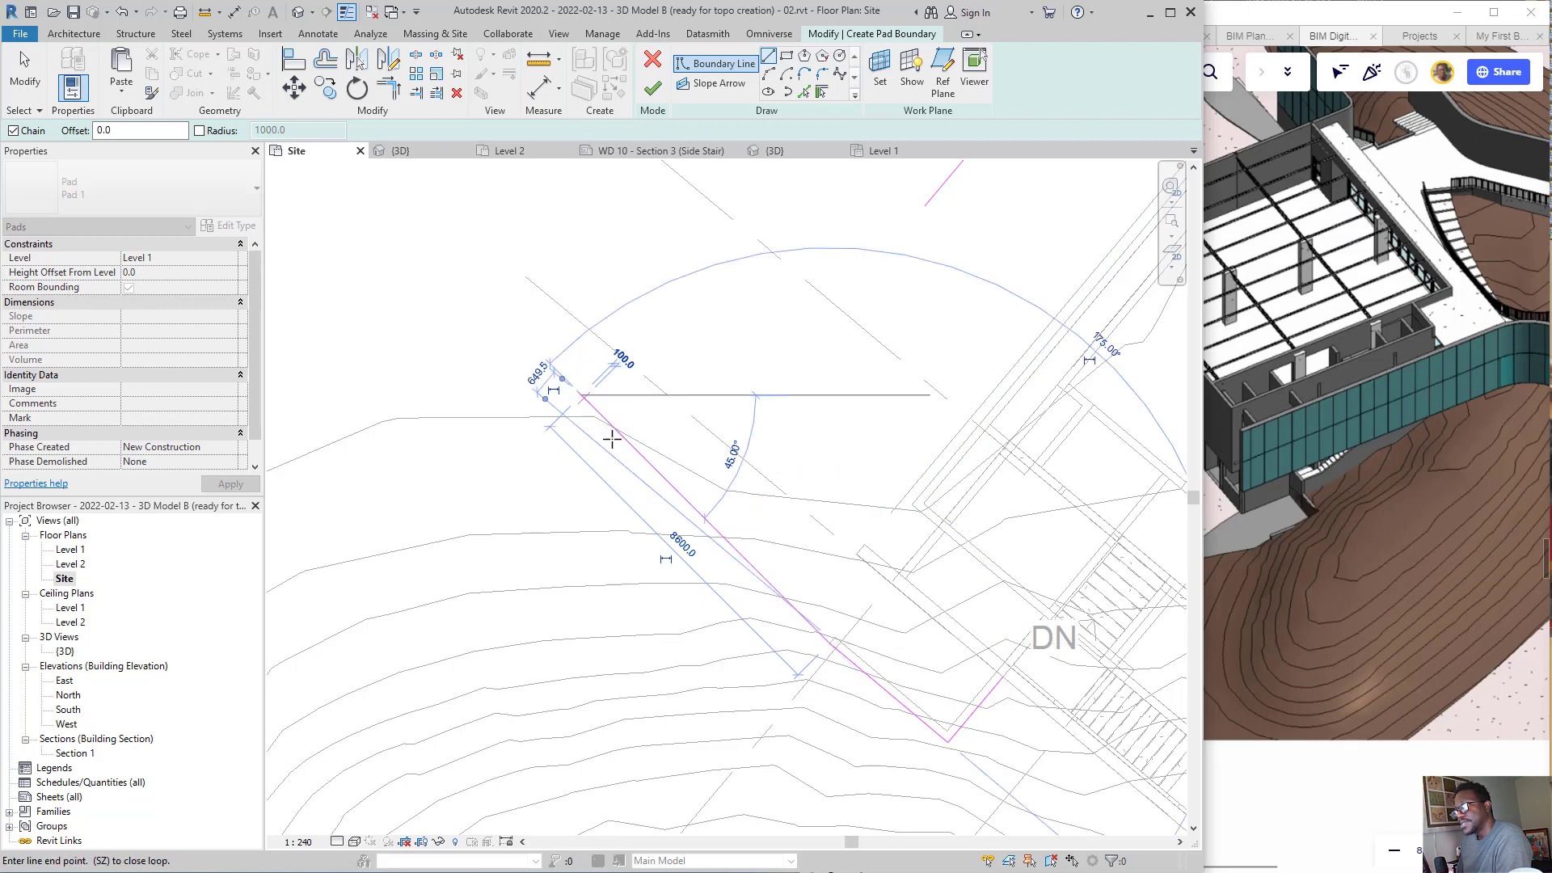
pyautogui.scroll(-2, 727, 440)
pyautogui.moveTo(728, 441); pyautogui.dragTo(658, 481, button='middle')
pyautogui.scroll(2, 661, 434)
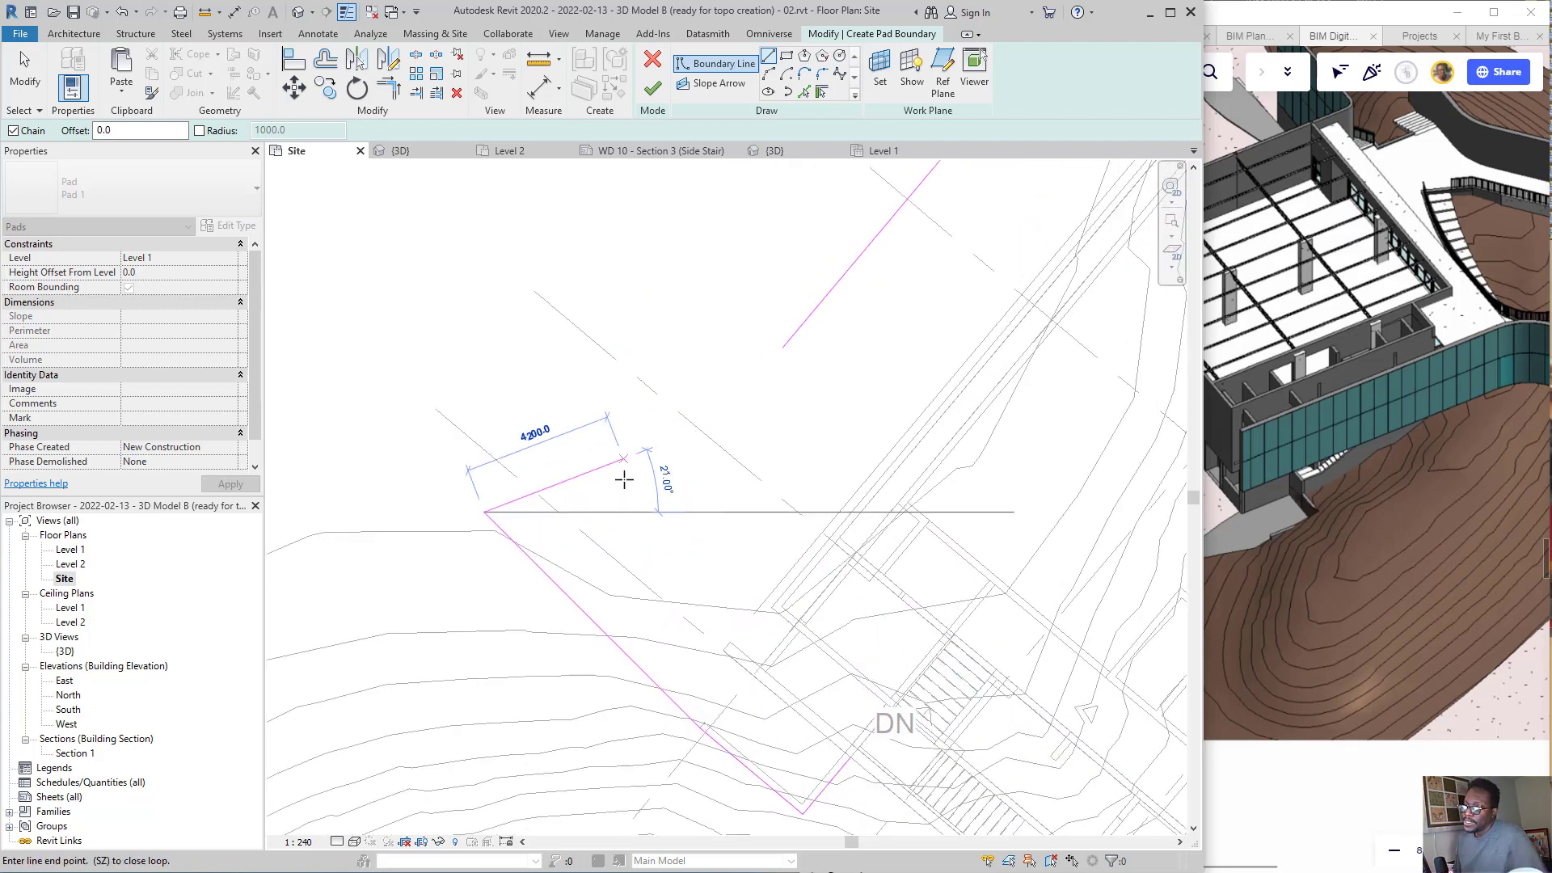
pyautogui.press('Escape')
pyautogui.press('Escape')
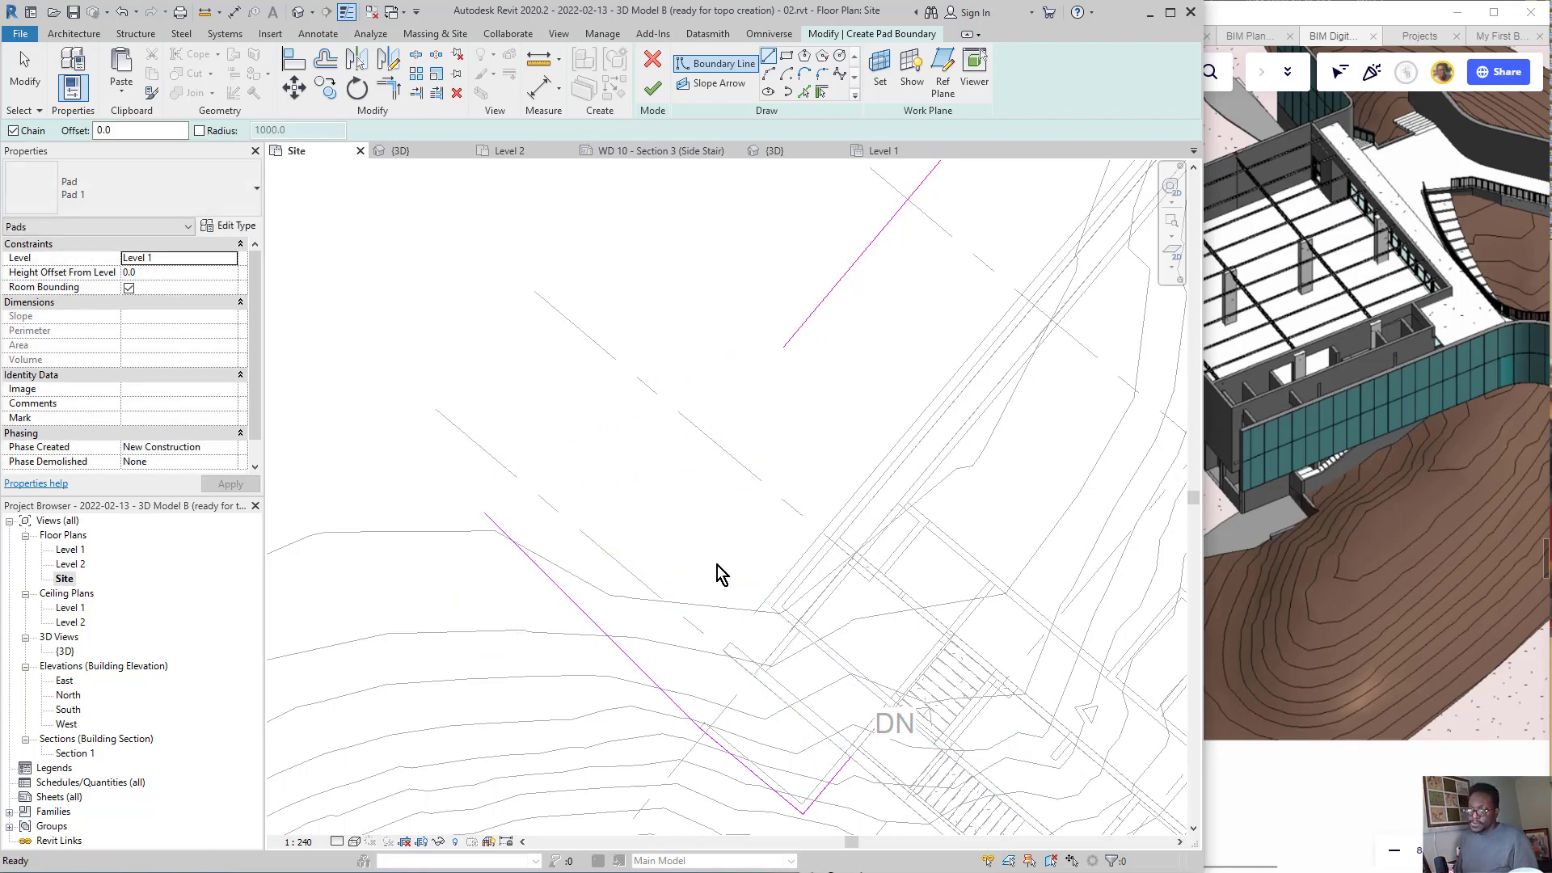
# - Trim the angled boundary line and the offset side boundary line into a corner
pyautogui.press('t')
pyautogui.press('r')
pyautogui.click(610, 633)
pyautogui.click(803, 349)
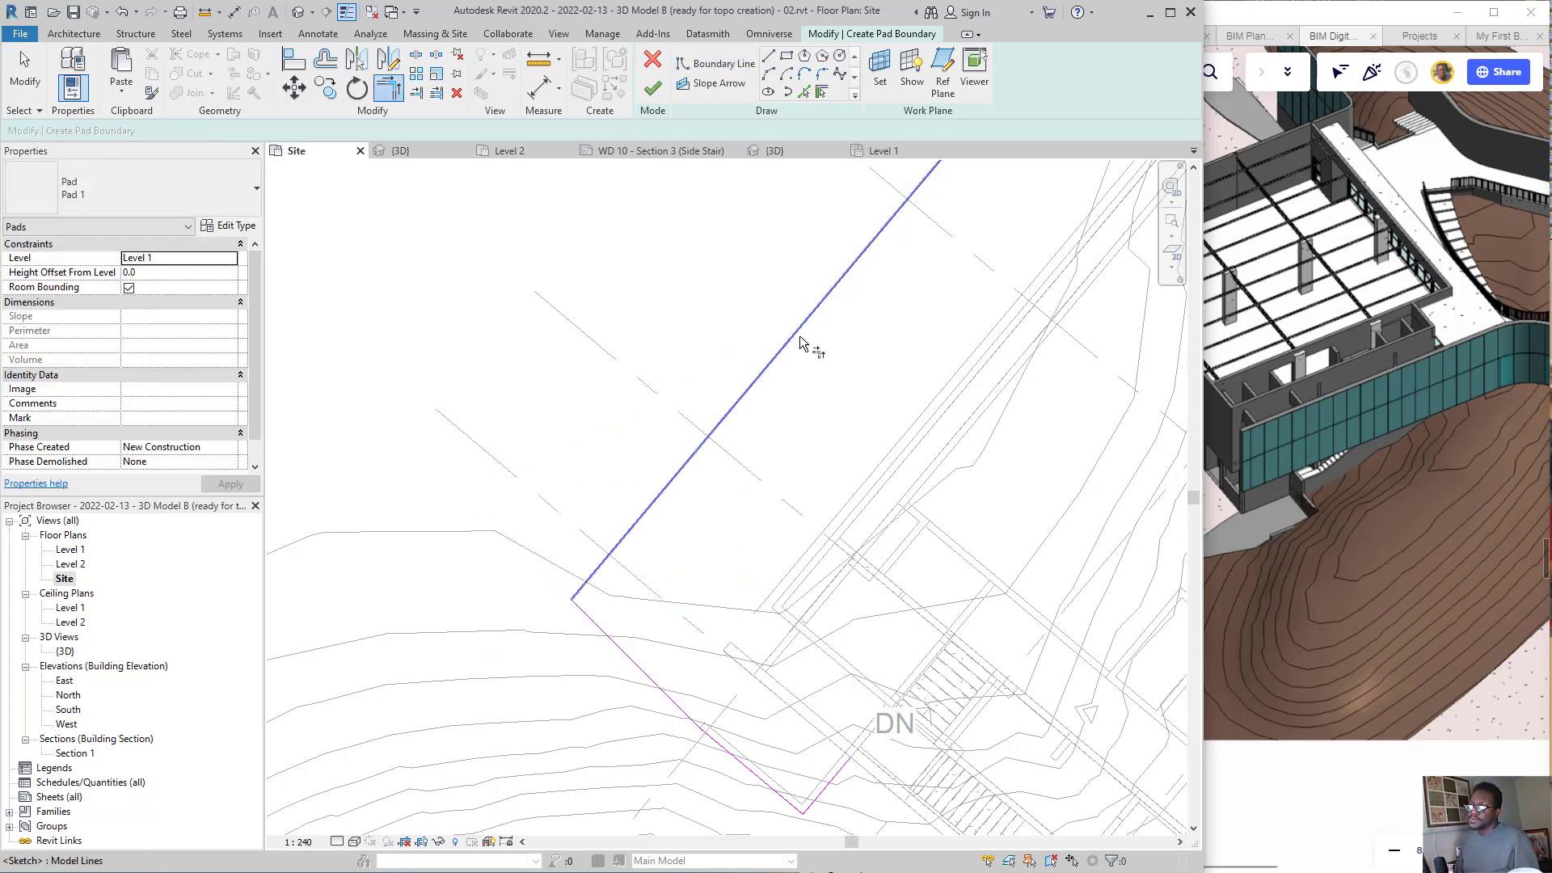
pyautogui.scroll(-2, 616, 555)
pyautogui.press('Escape')
pyautogui.moveTo(911, 661); pyautogui.dragTo(708, 642, button='middle')
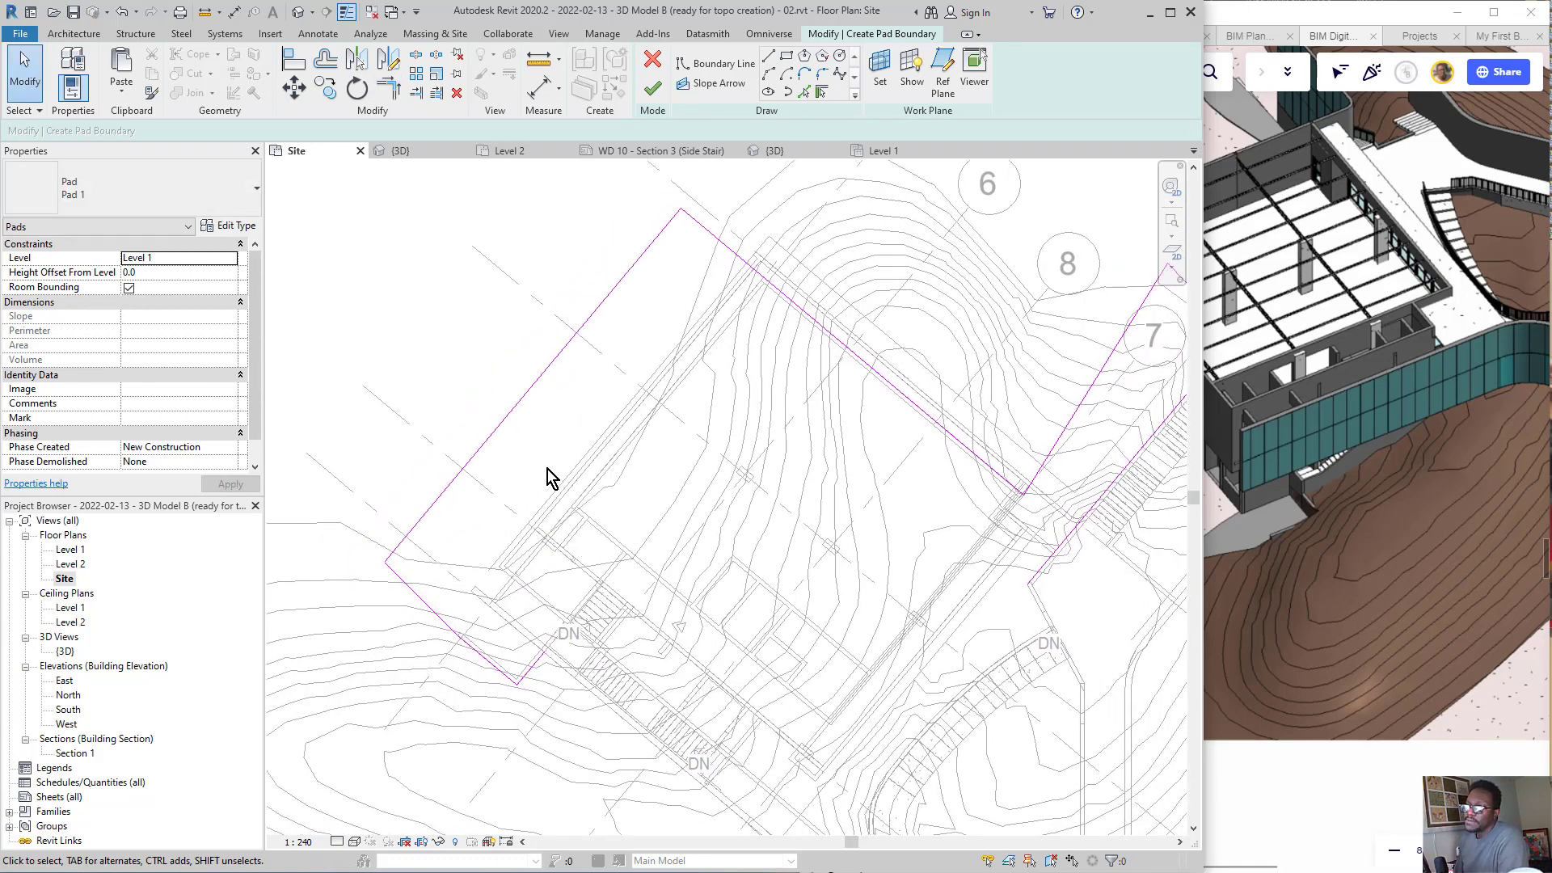
pyautogui.moveTo(422, 584); pyautogui.dragTo(431, 521)
pyautogui.moveTo(464, 615); pyautogui.dragTo(469, 491)
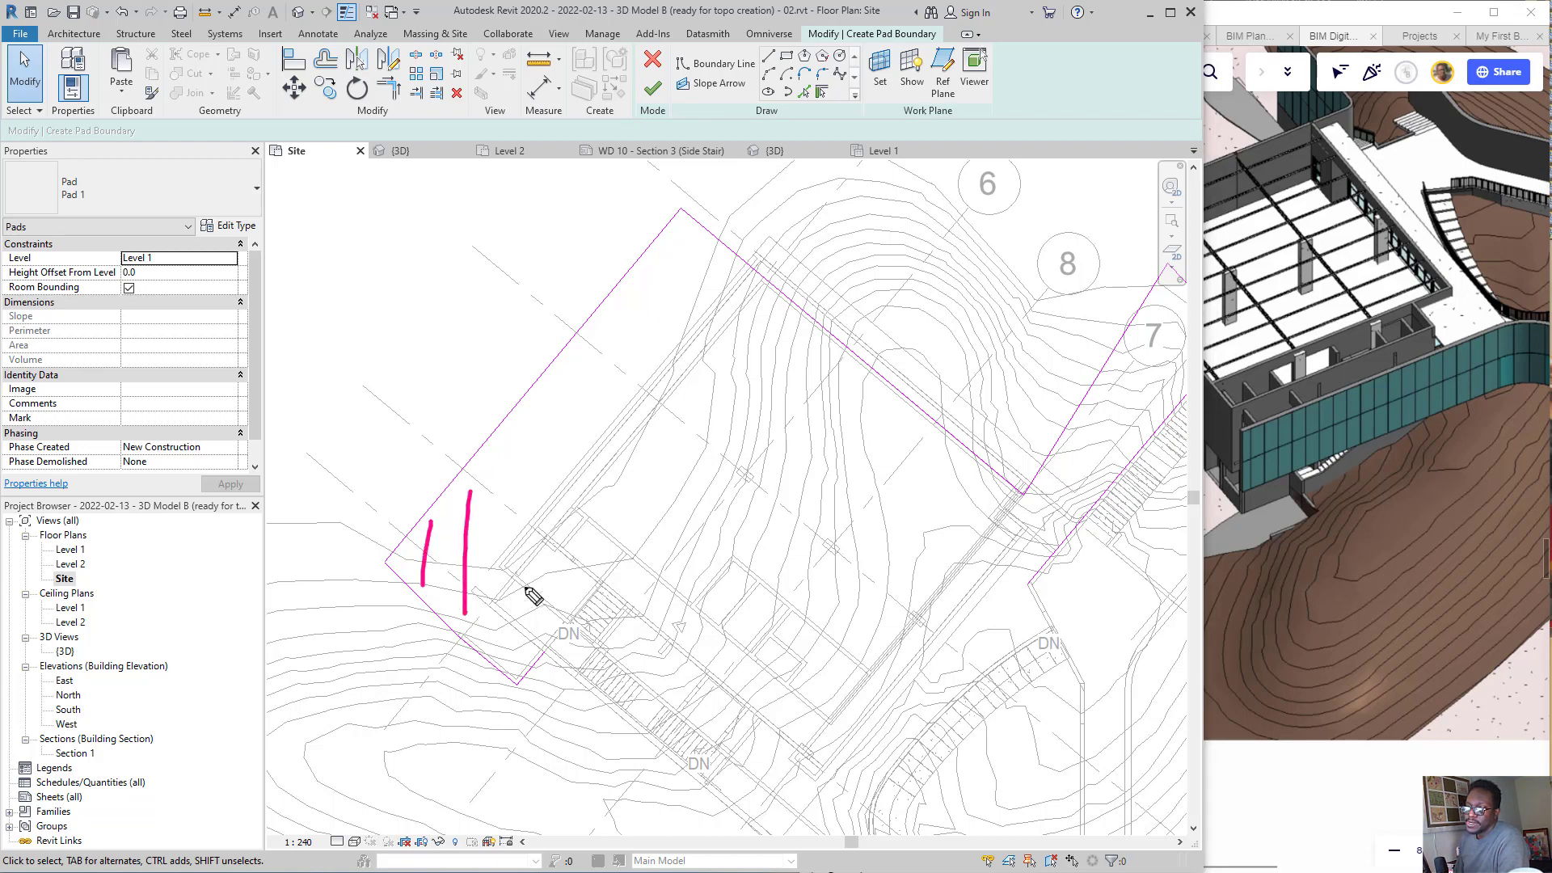
pyautogui.moveTo(527, 630)
pyautogui.mouseDown()
pyautogui.moveTo(522, 479)
pyautogui.moveTo(571, 614)
pyautogui.mouseUp()
pyautogui.moveTo(594, 434); pyautogui.dragTo(610, 592)
pyautogui.moveTo(633, 343); pyautogui.dragTo(659, 479)
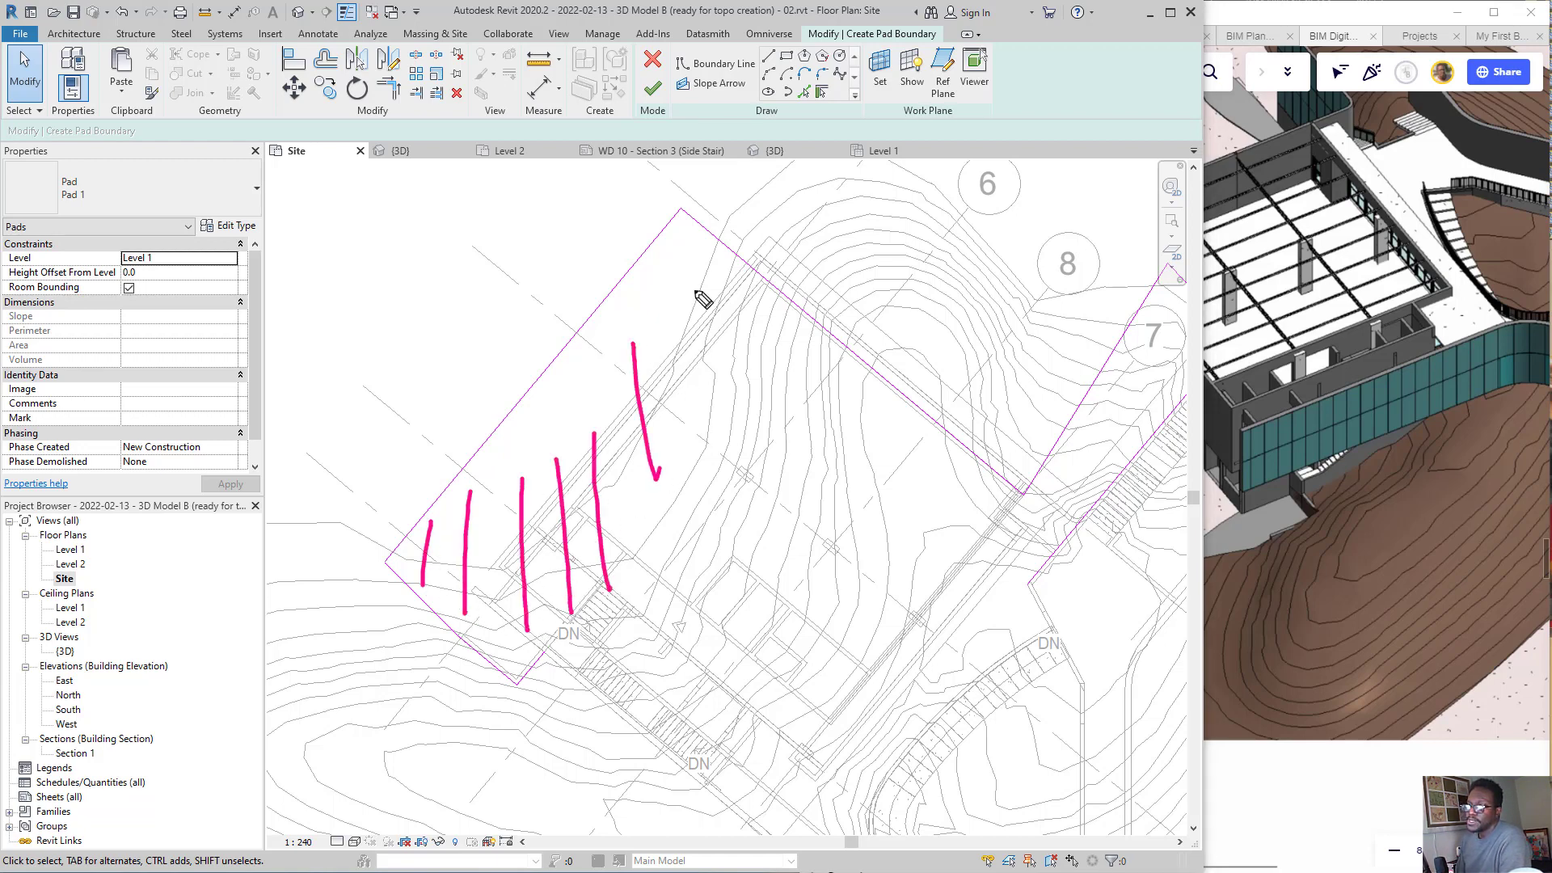
pyautogui.moveTo(694, 289); pyautogui.dragTo(719, 425)
pyautogui.moveTo(705, 291); pyautogui.dragTo(732, 395)
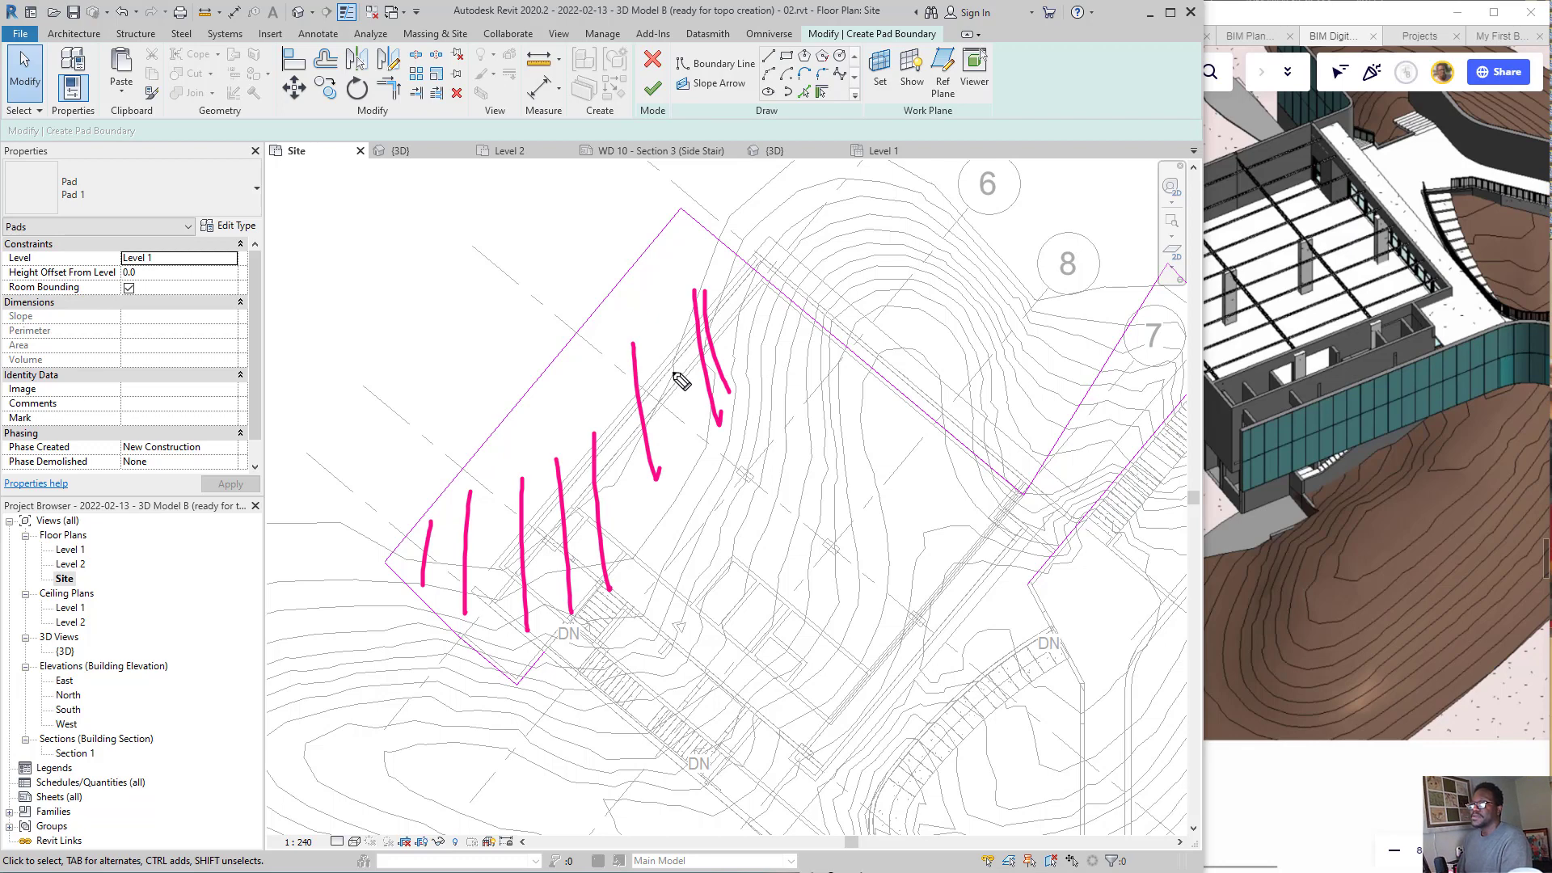
pyautogui.moveTo(757, 280)
pyautogui.mouseDown()
pyautogui.moveTo(593, 467)
pyautogui.moveTo(385, 545)
pyautogui.mouseUp()
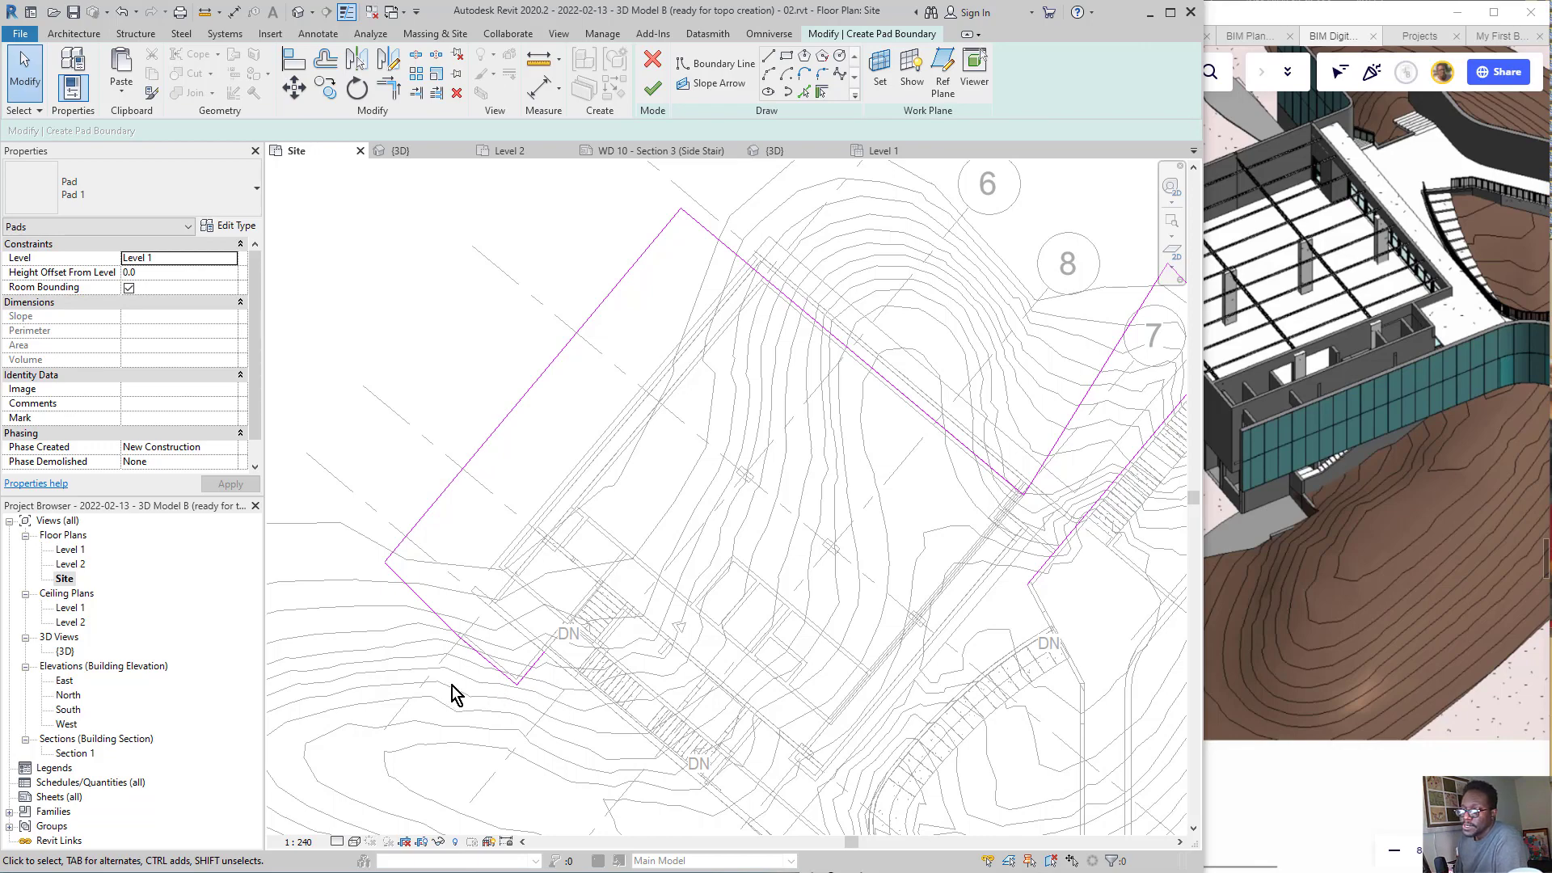
pyautogui.press('super+shift+s')
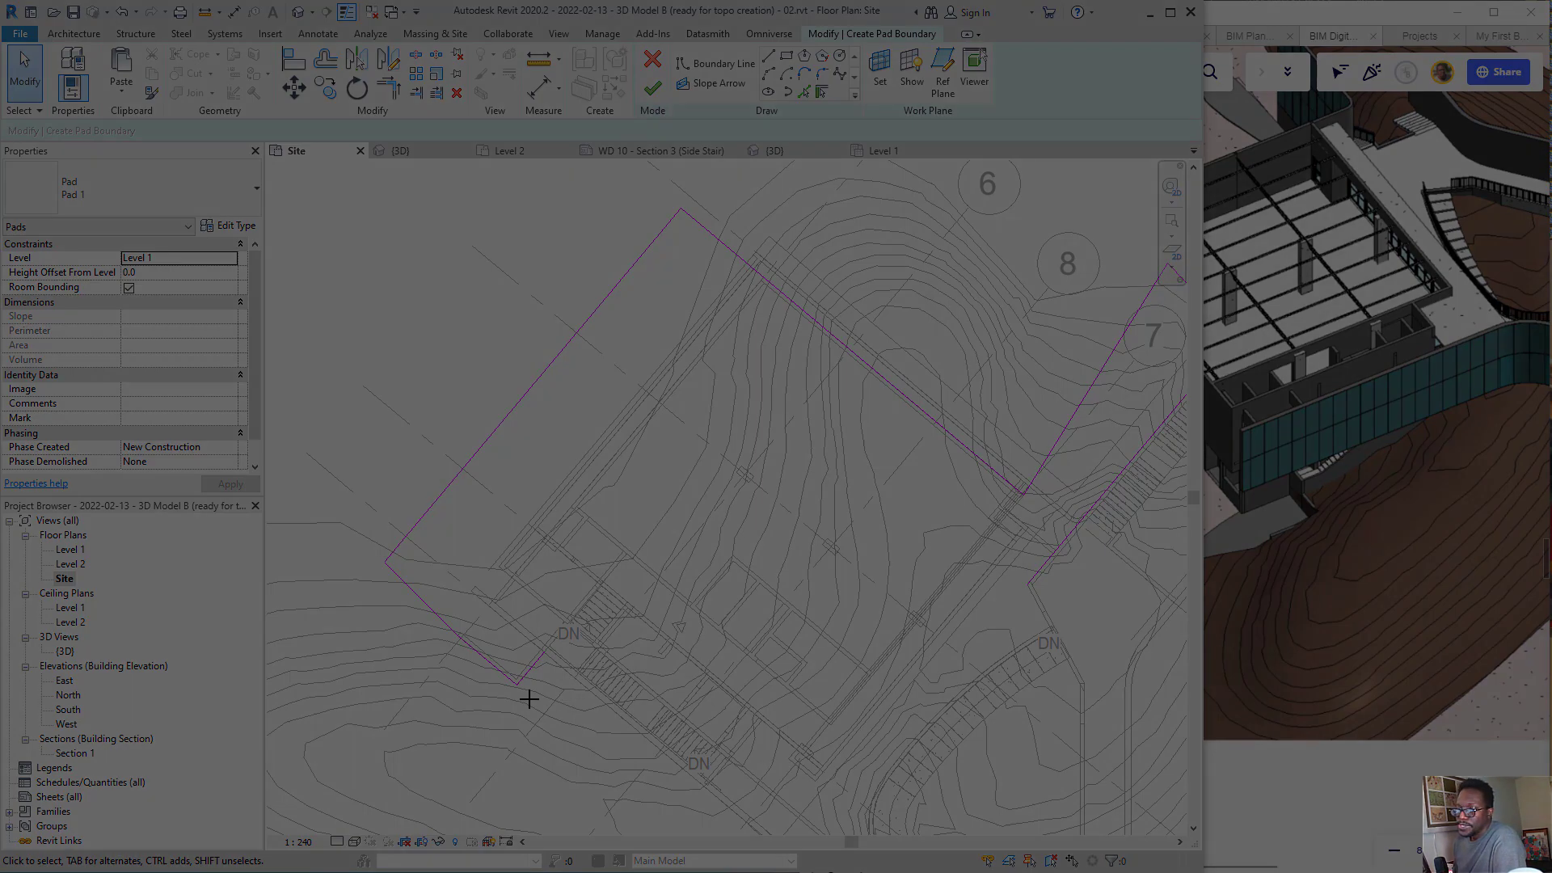
pyautogui.press('Escape')
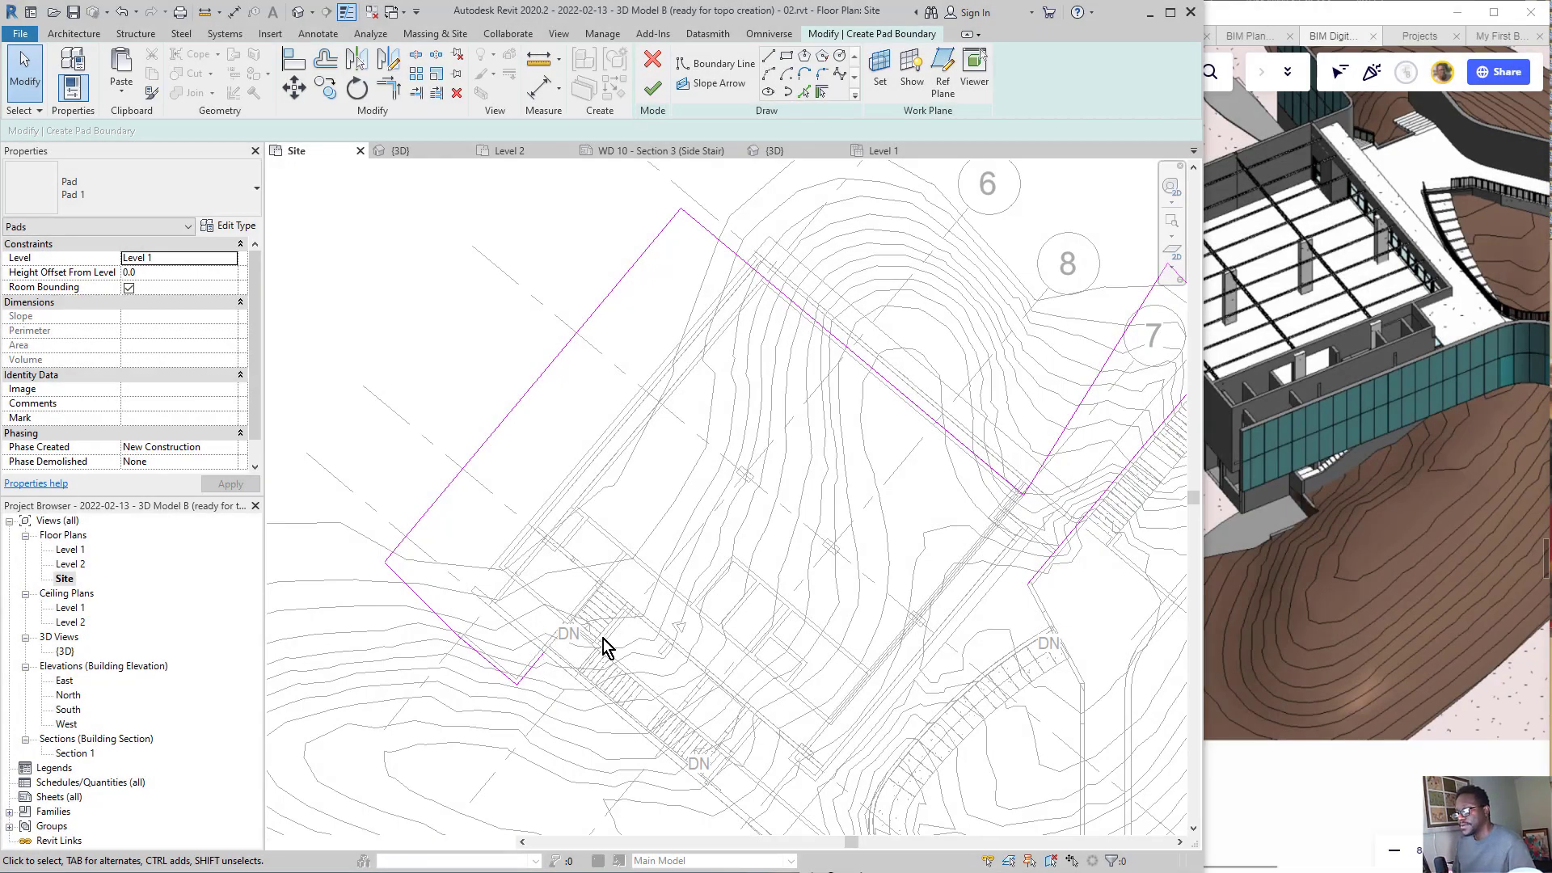
# - Draw a boundary line about 12604 mm long from the short wall line's open end along the stair's outer wall on grid 1
pyautogui.moveTo(580, 622); pyautogui.dragTo(456, 344, button='middle')
pyautogui.scroll(3, 631, 585)
pyautogui.click(771, 62)
pyautogui.scroll(4, 422, 336)
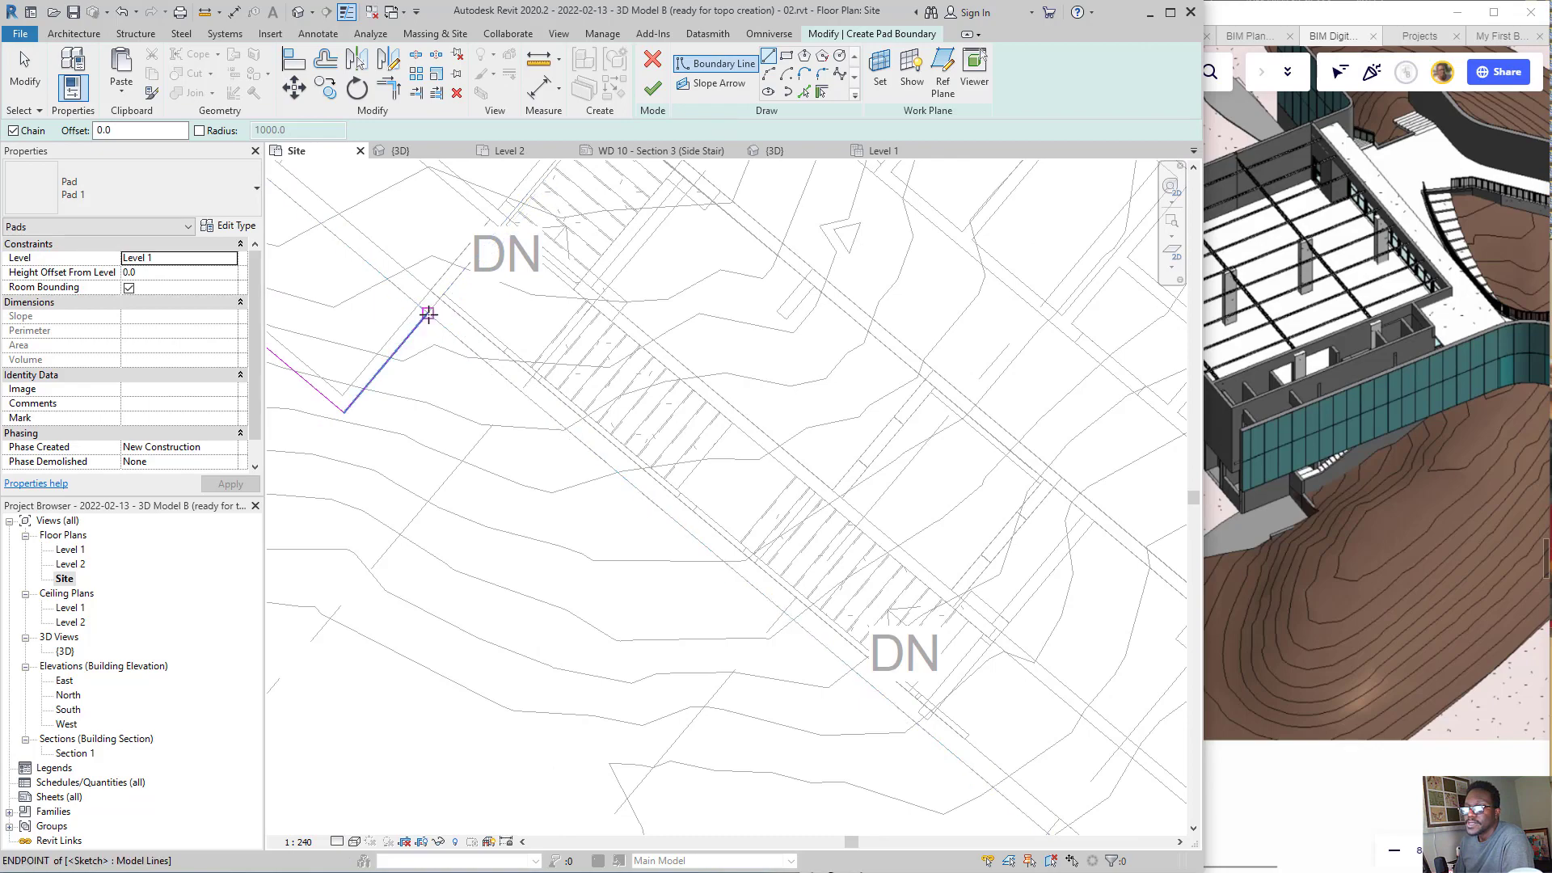
pyautogui.click(428, 314)
pyautogui.scroll(-4, 566, 429)
pyautogui.scroll(-1, 658, 509)
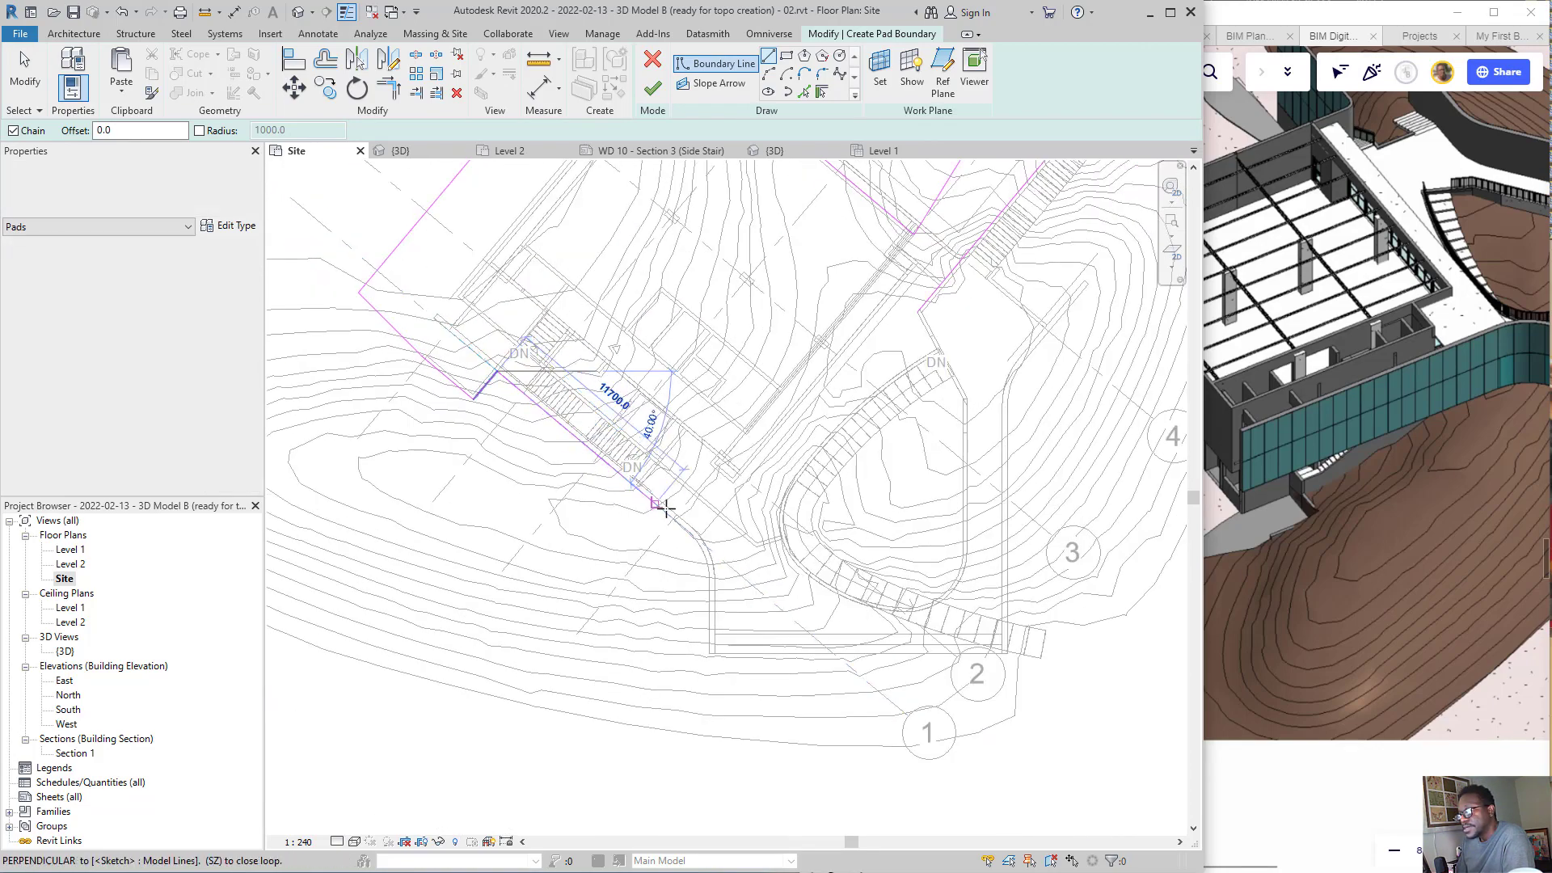
pyautogui.scroll(2, 665, 509)
pyautogui.scroll(2, 668, 515)
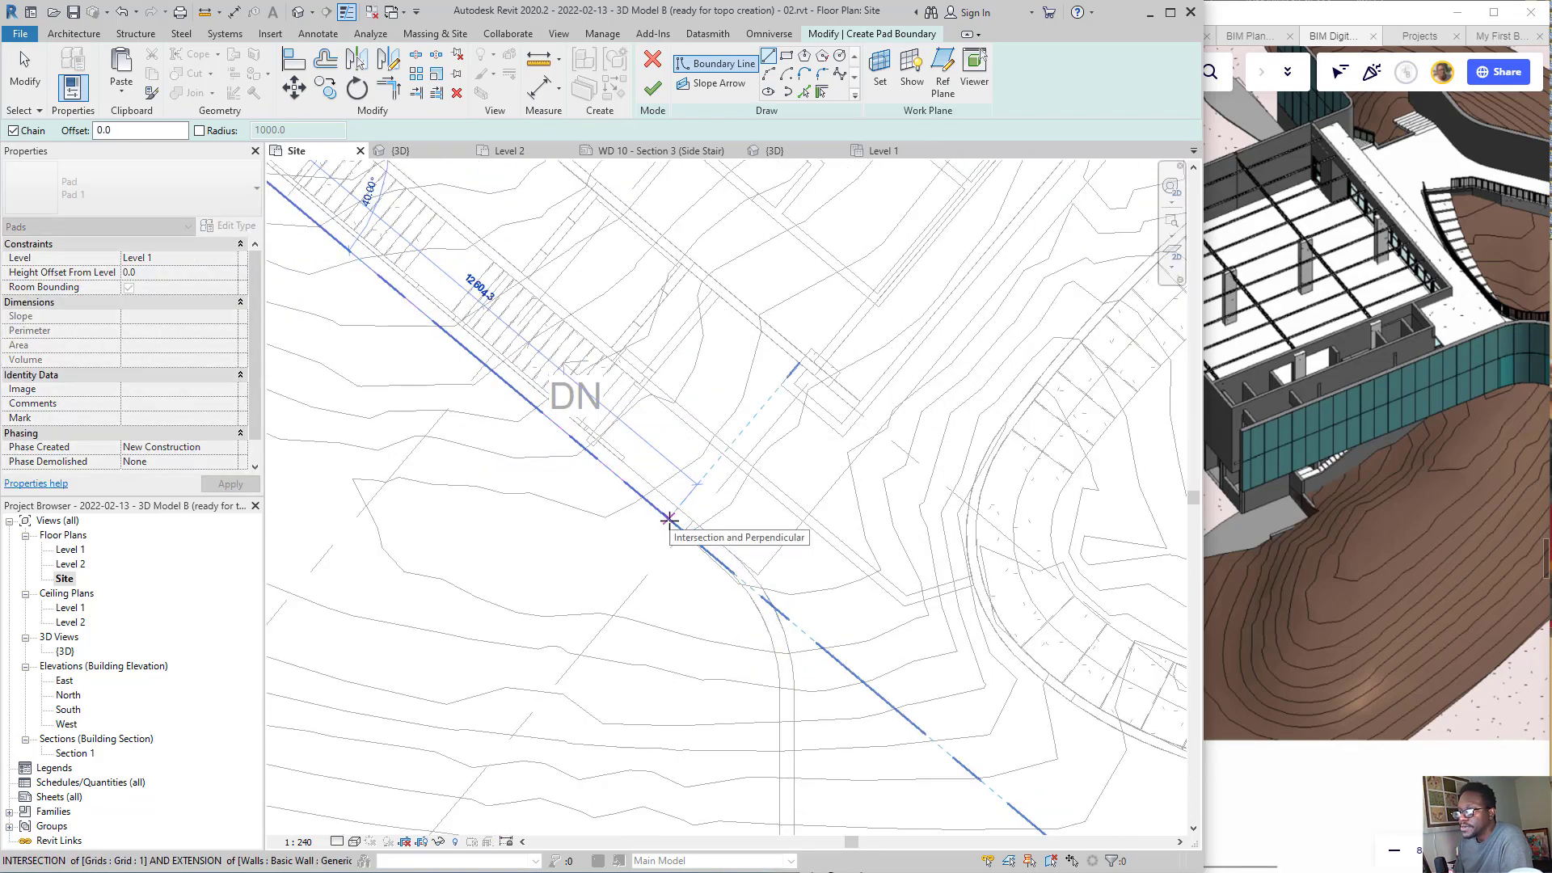
pyautogui.click(669, 518)
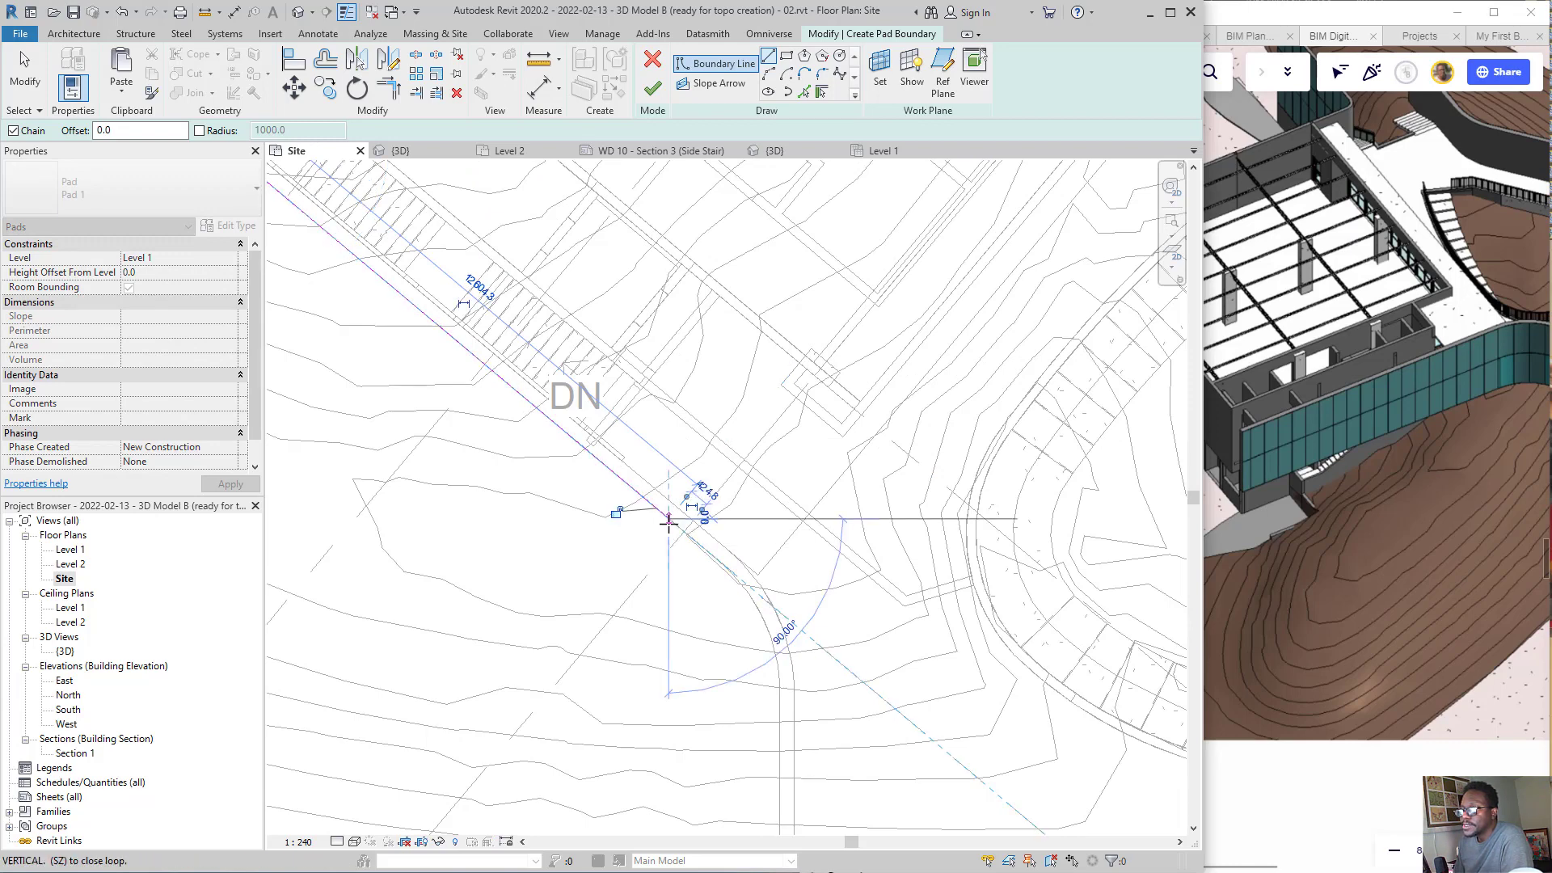
# - End the line chain and move the long stair-side boundary line inward from the outer wall to the stair's building-side edge
pyautogui.press('Escape')
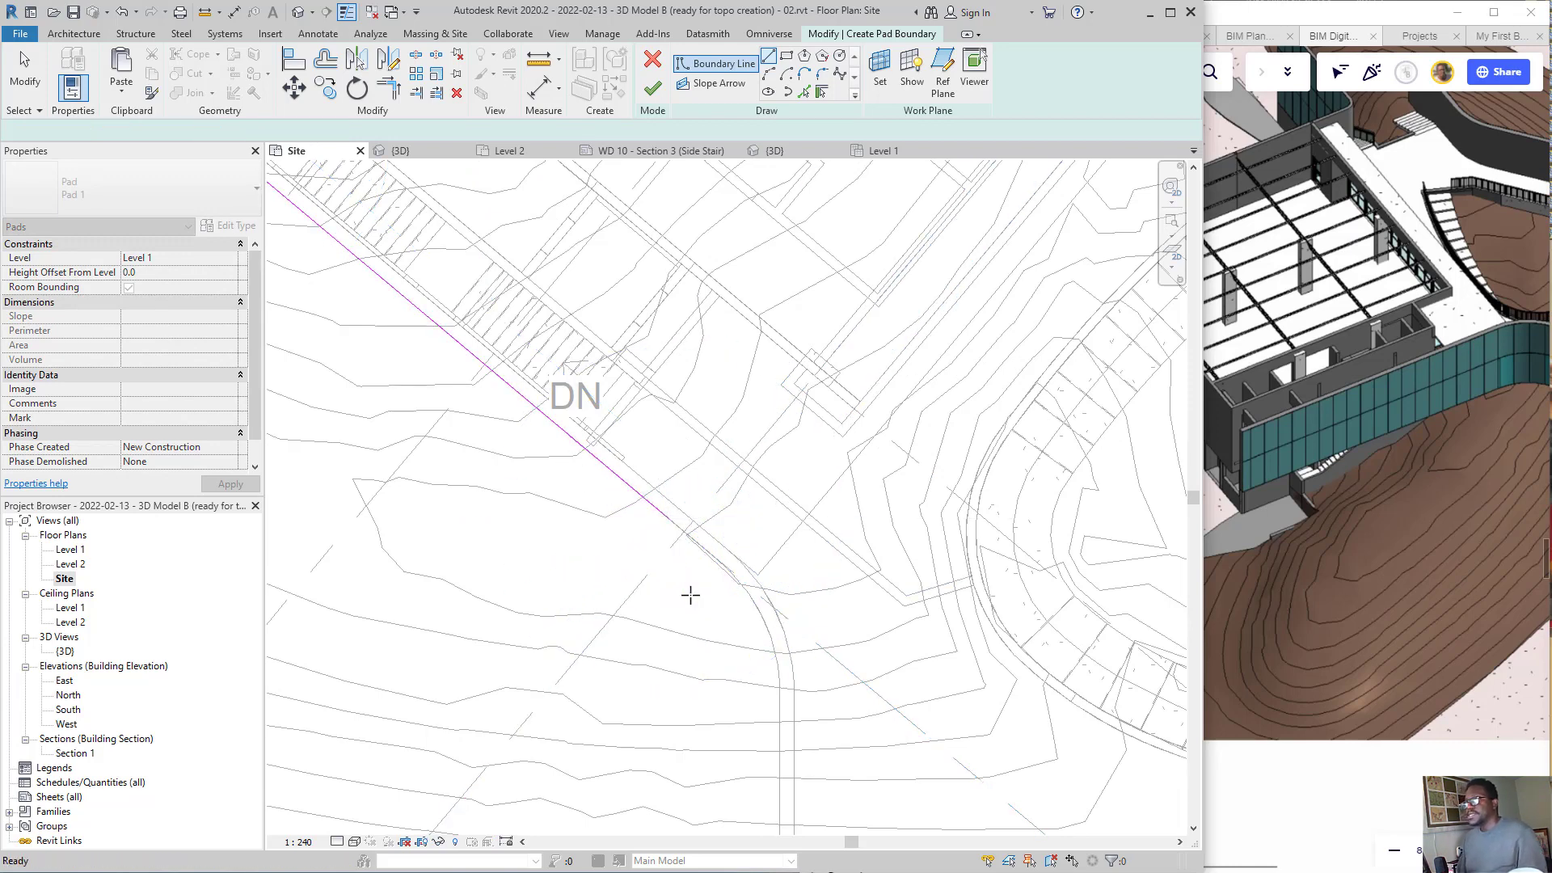
pyautogui.scroll(-2, 690, 592)
pyautogui.press('Escape')
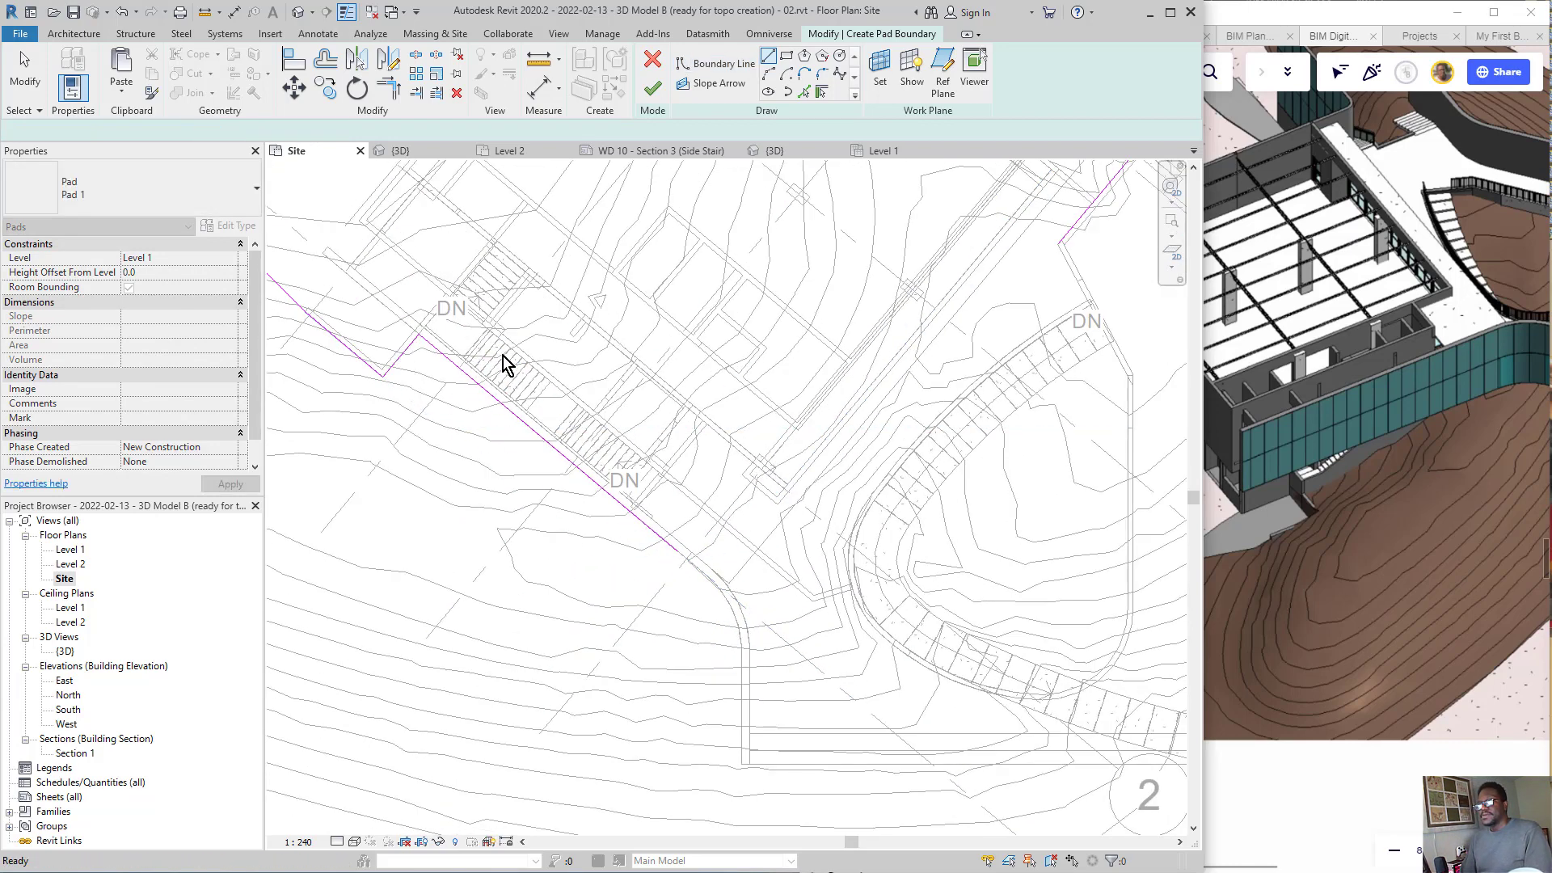
pyautogui.scroll(3, 475, 360)
pyautogui.click(468, 375)
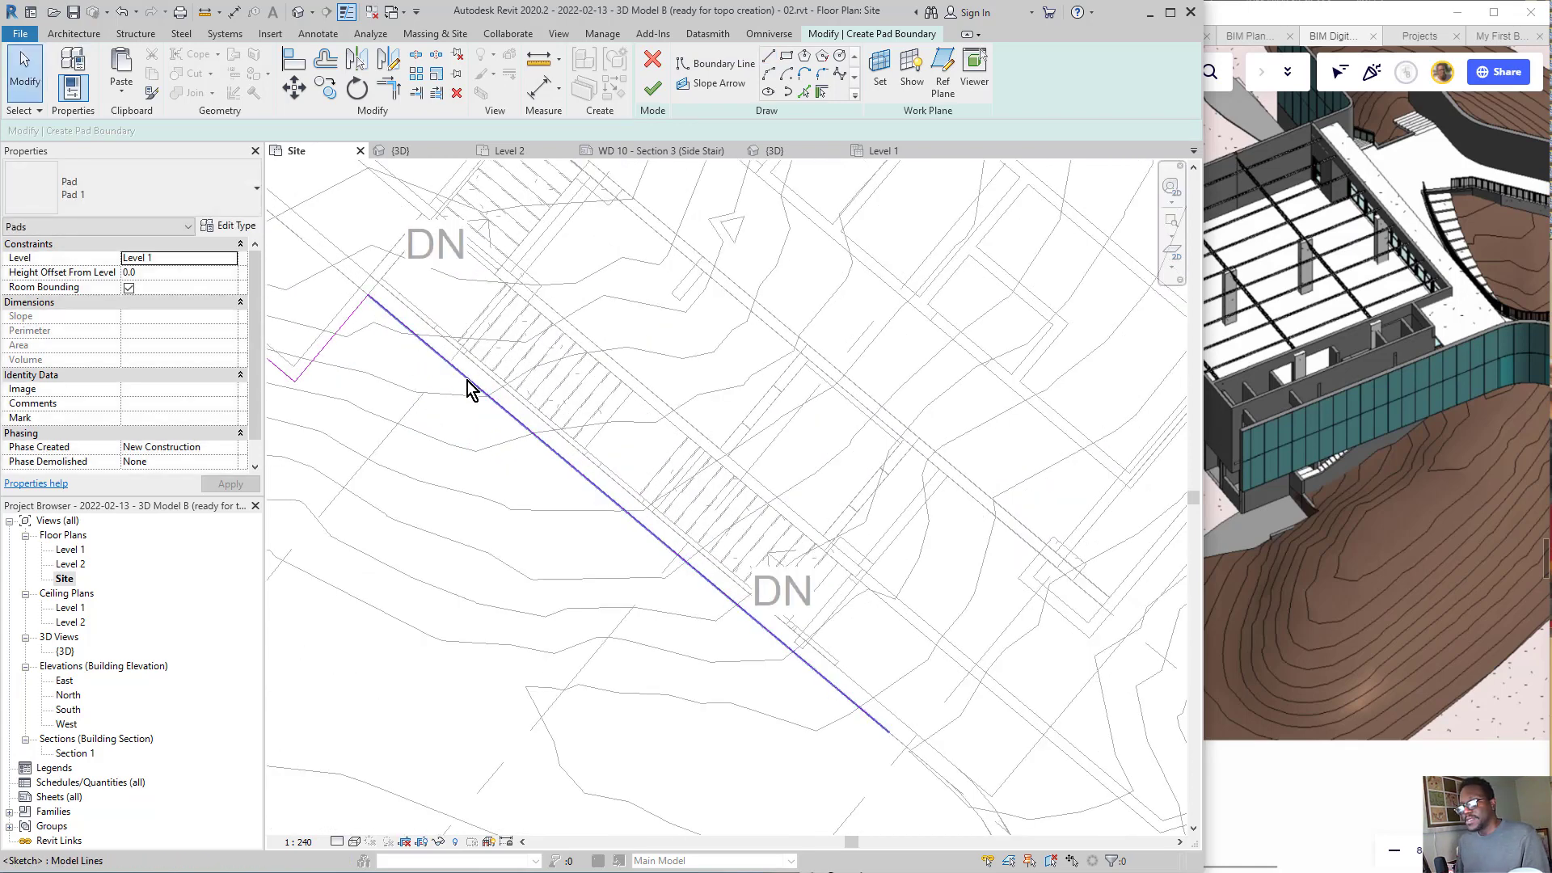
pyautogui.moveTo(476, 383)
pyautogui.mouseDown()
pyautogui.moveTo(512, 329)
pyautogui.moveTo(536, 325)
pyautogui.mouseUp()
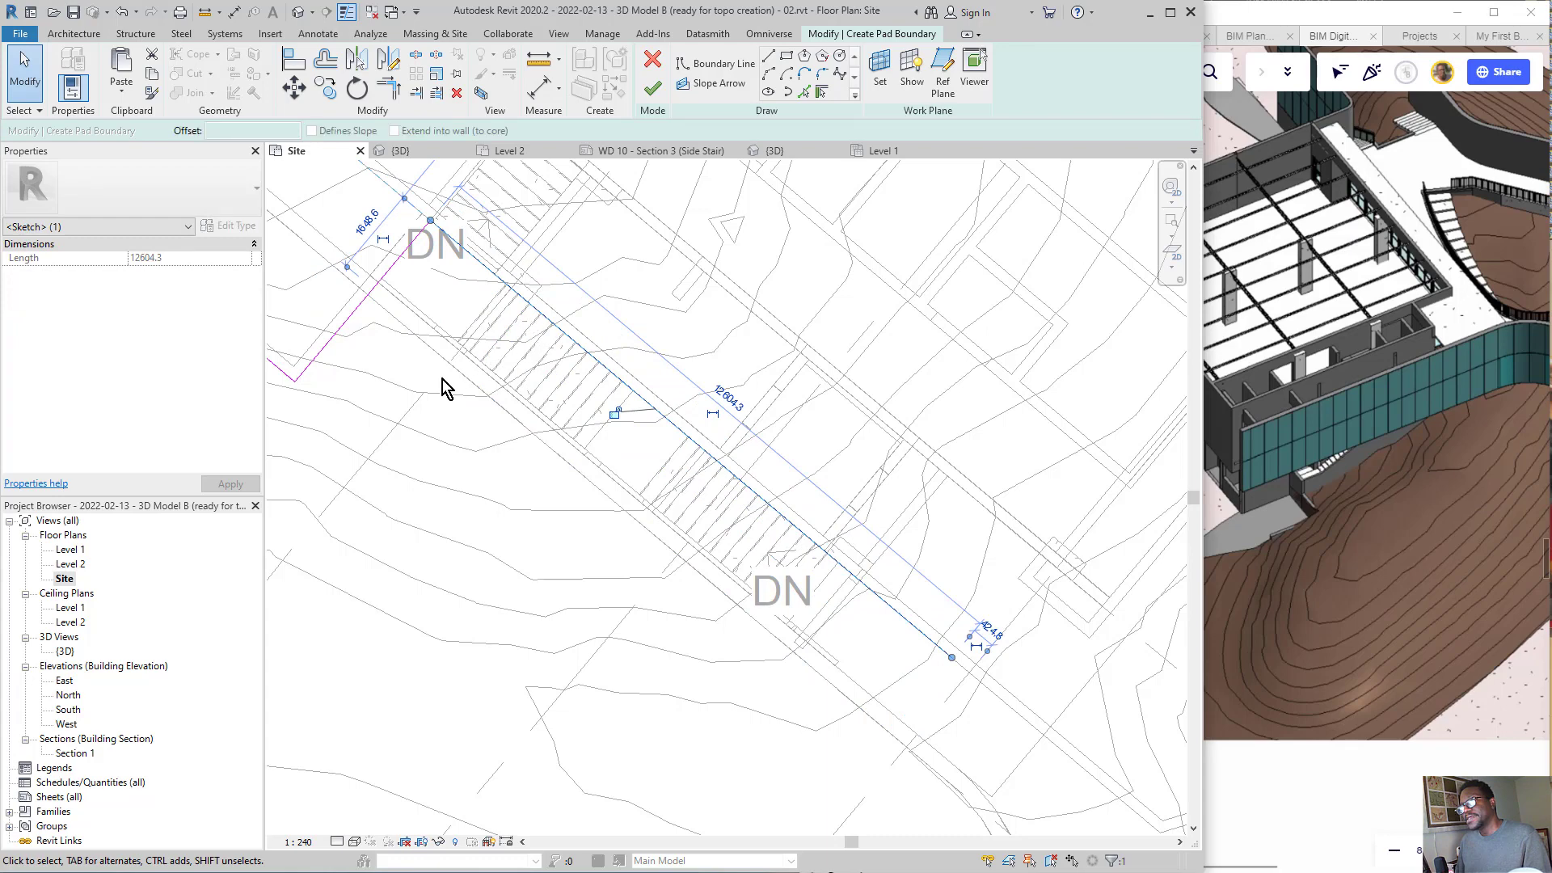
# - Switch to the Miro board and examine where the terrain meets the side stair's wall in the 3D Upper Floor view
pyautogui.scroll(-3, 1350, 501)
pyautogui.scroll(5, 1340, 496)
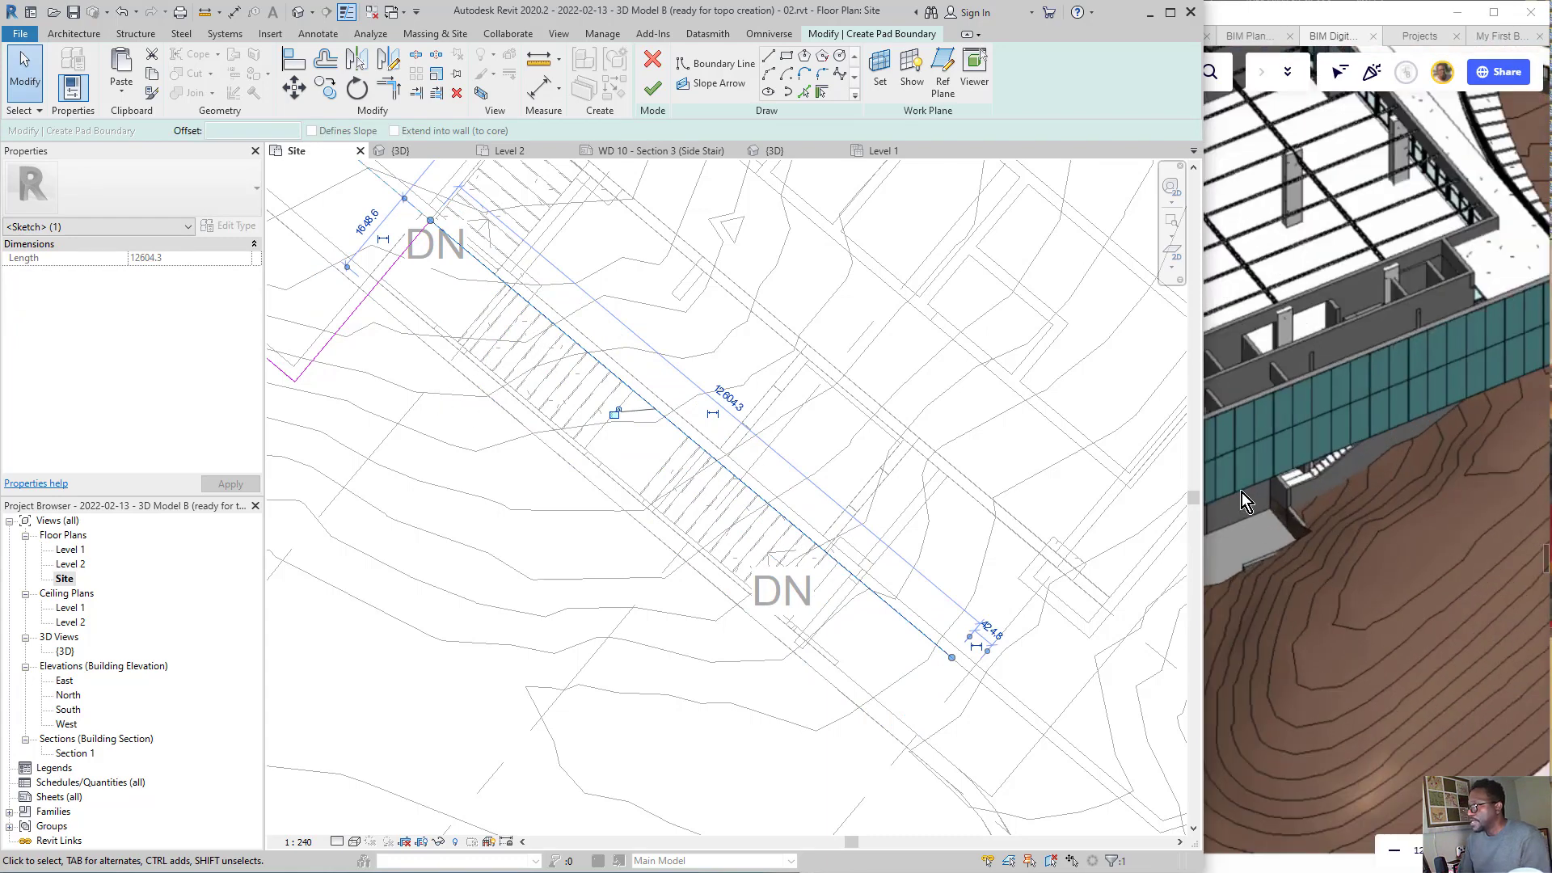
pyautogui.moveTo(1267, 520); pyautogui.dragTo(1174, 431, button='middle')
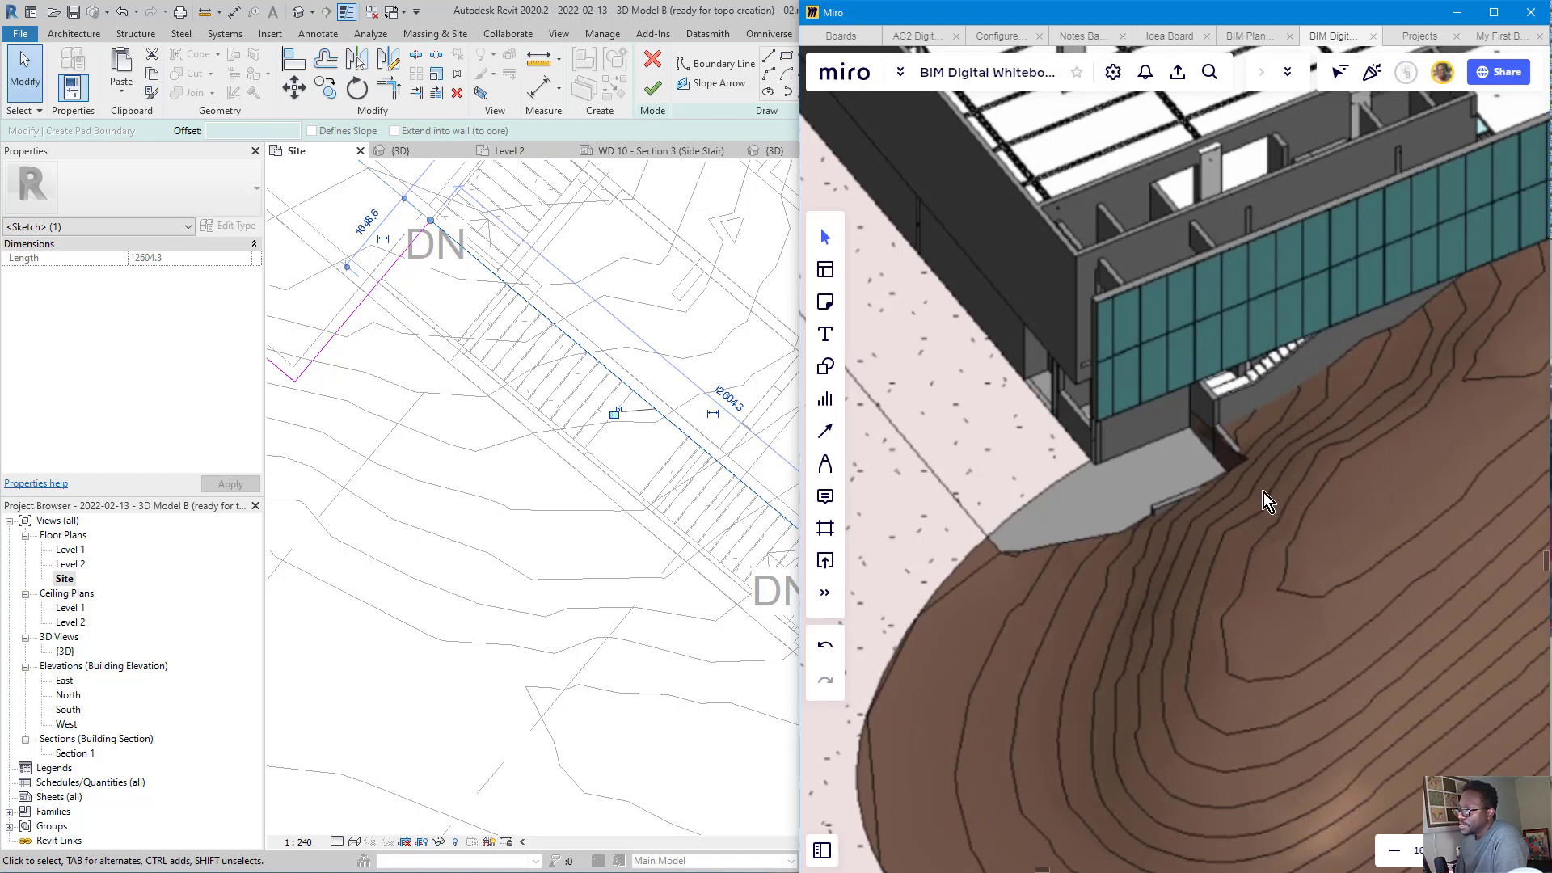
pyautogui.moveTo(1228, 474); pyautogui.dragTo(1199, 612)
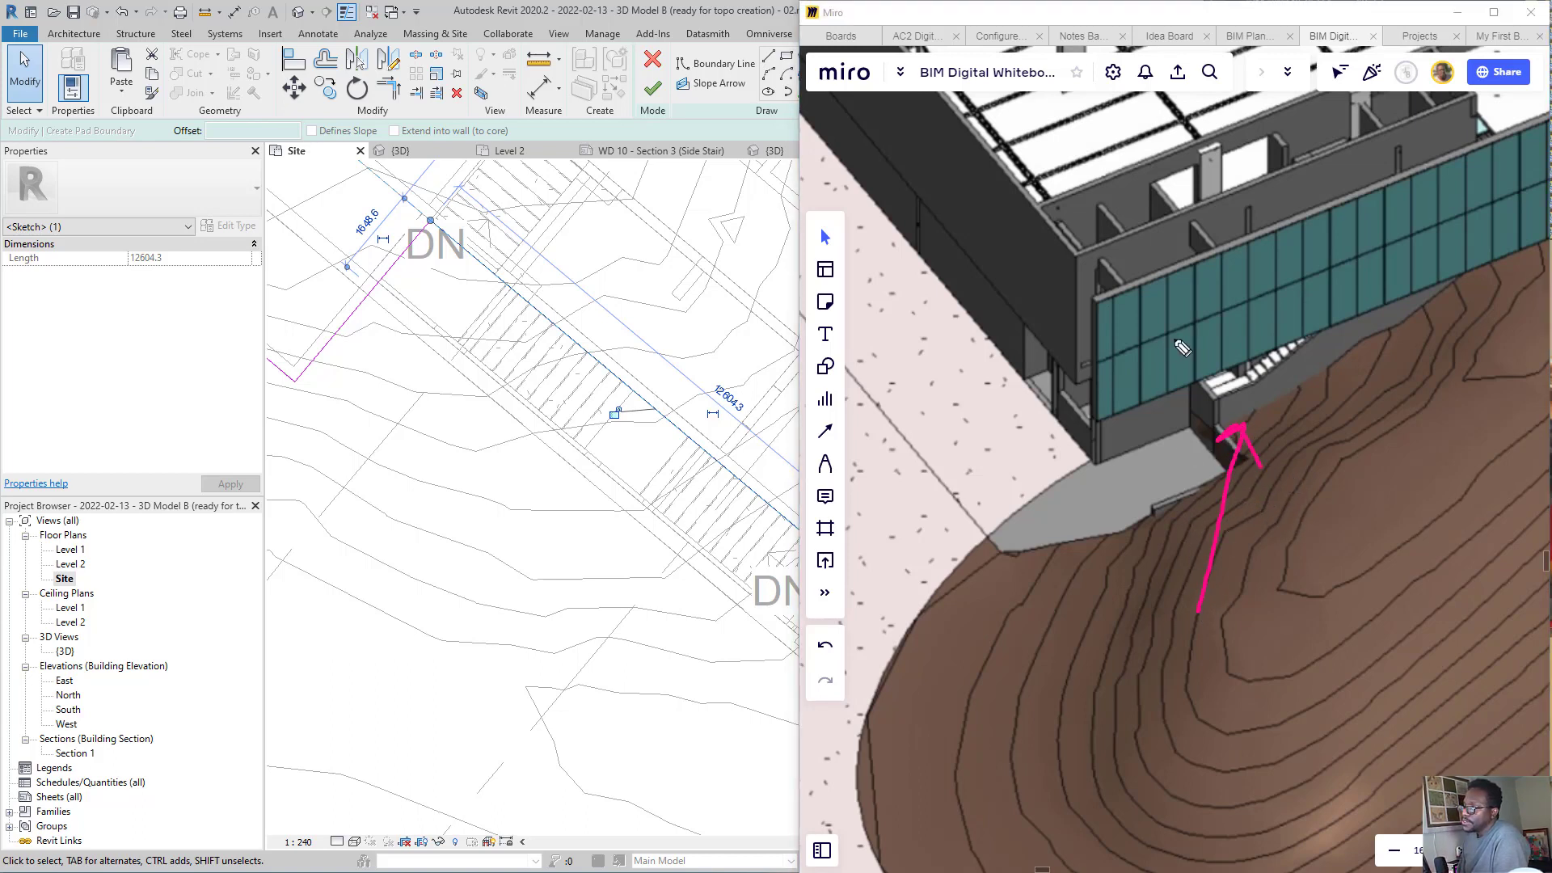
pyautogui.moveTo(1221, 425); pyautogui.dragTo(1258, 523)
pyautogui.scroll(-5, 1161, 432)
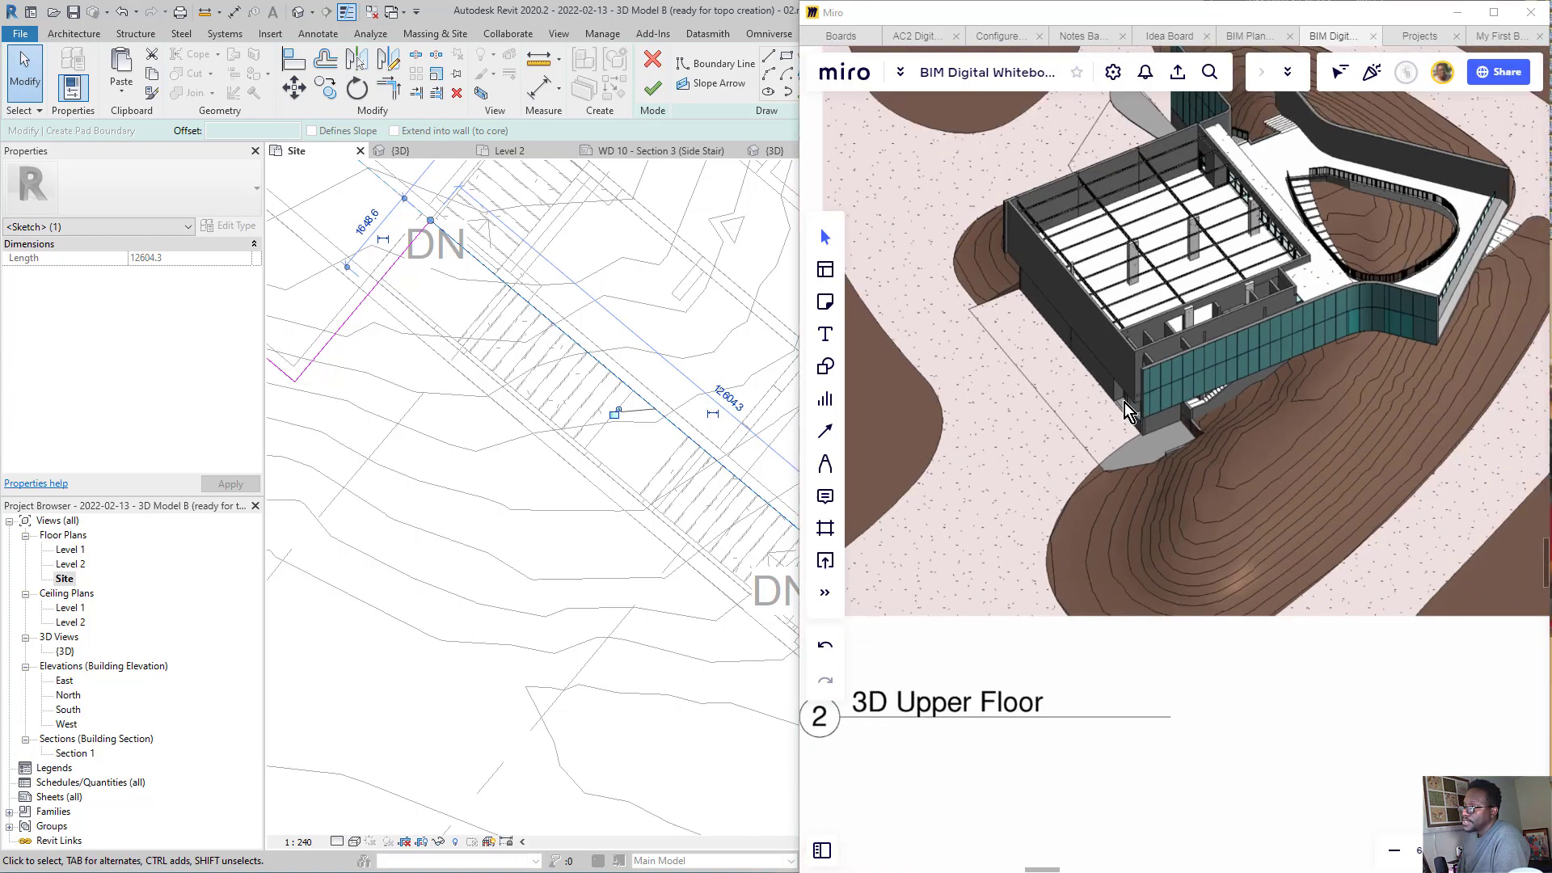
# - Find the 3D section through the side stair among the construction drawings and examine which walls retain the ground beside it
pyautogui.moveTo(1429, 581); pyautogui.dragTo(876, 419, button='middle')
pyautogui.scroll(-5, 974, 468)
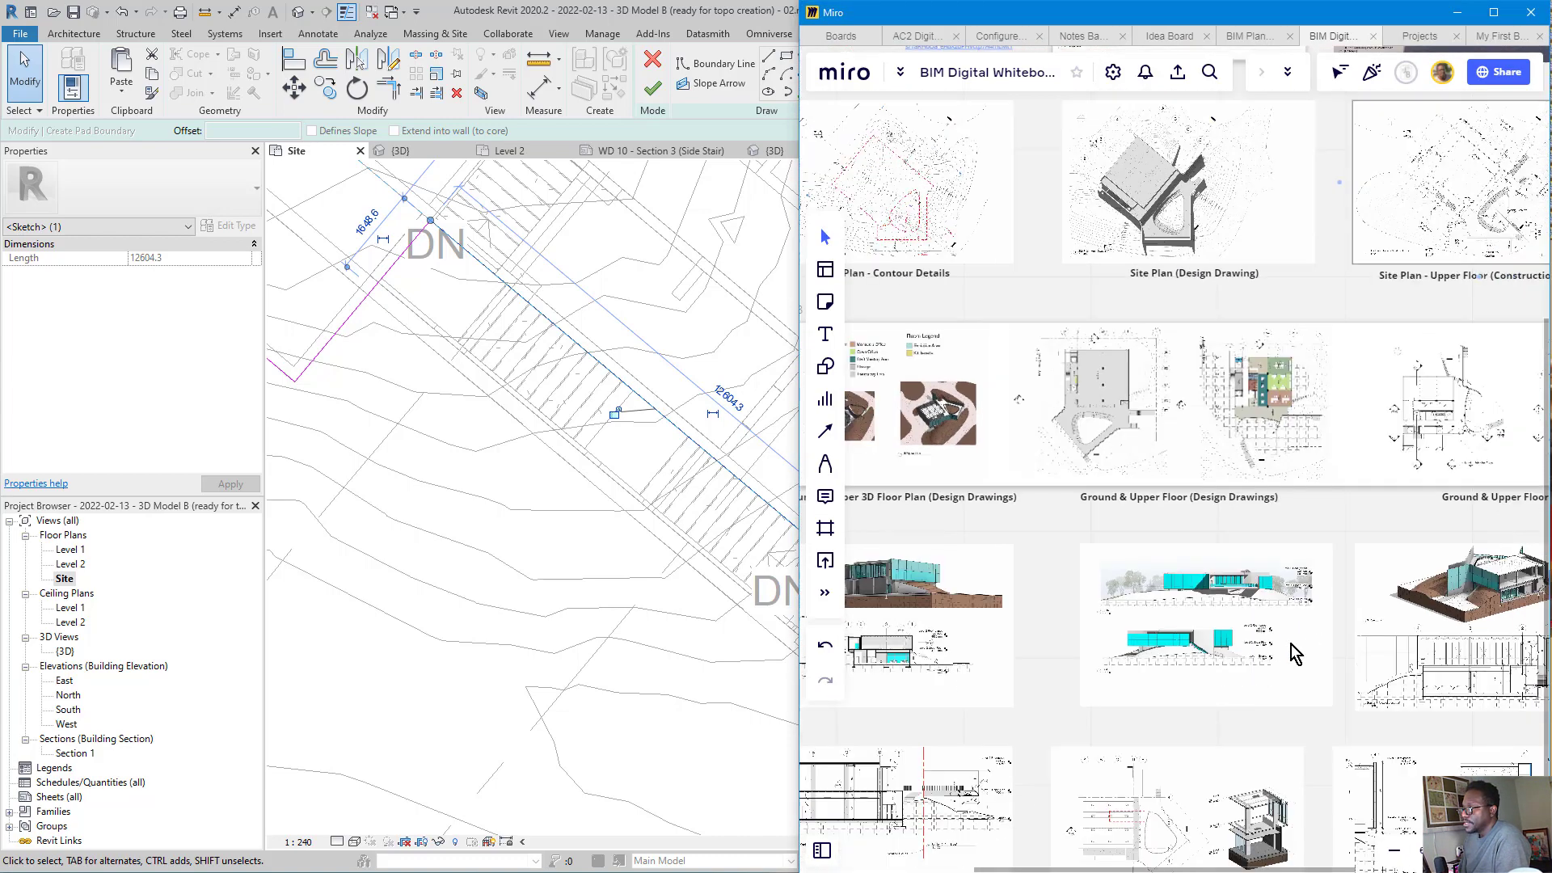
pyautogui.moveTo(1296, 651); pyautogui.dragTo(851, 434, button='middle')
pyautogui.scroll(5, 1086, 452)
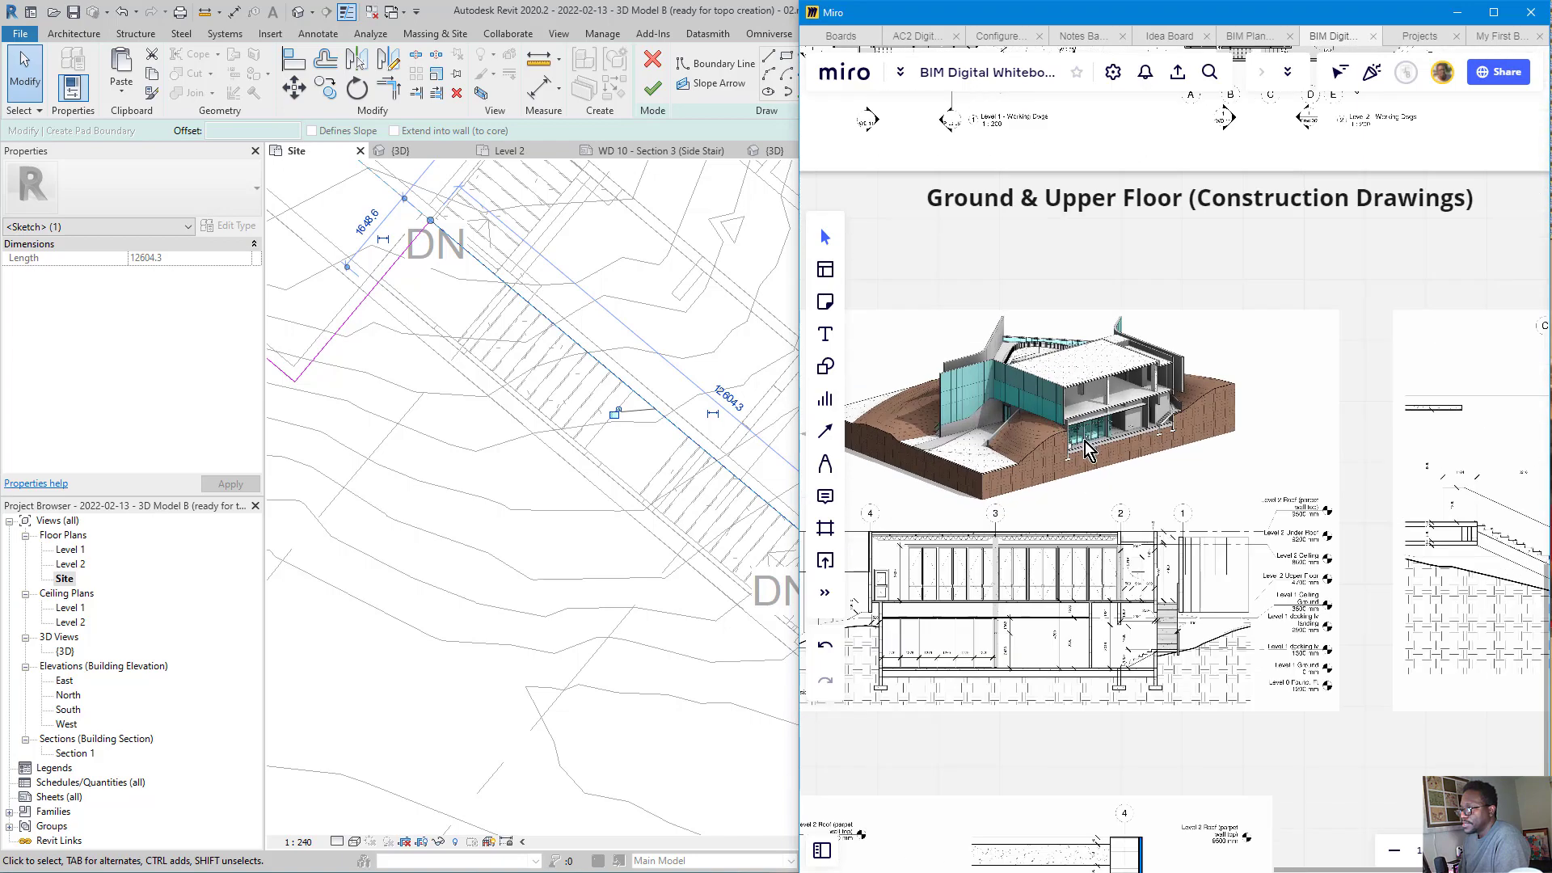
pyautogui.scroll(8, 1087, 453)
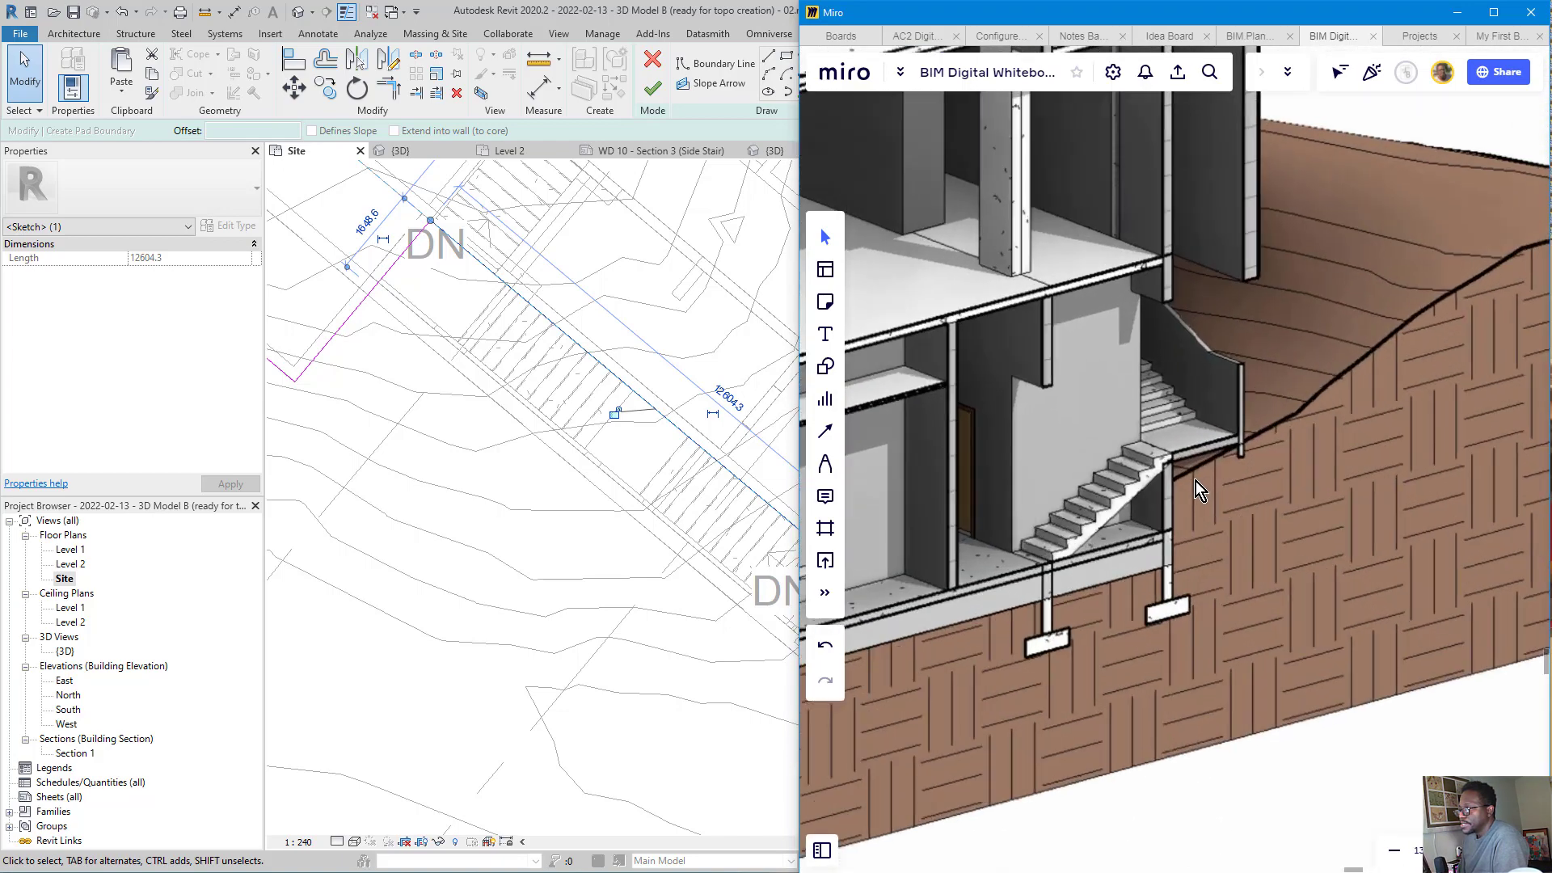
pyautogui.moveTo(1179, 474); pyautogui.dragTo(1114, 495, button='middle')
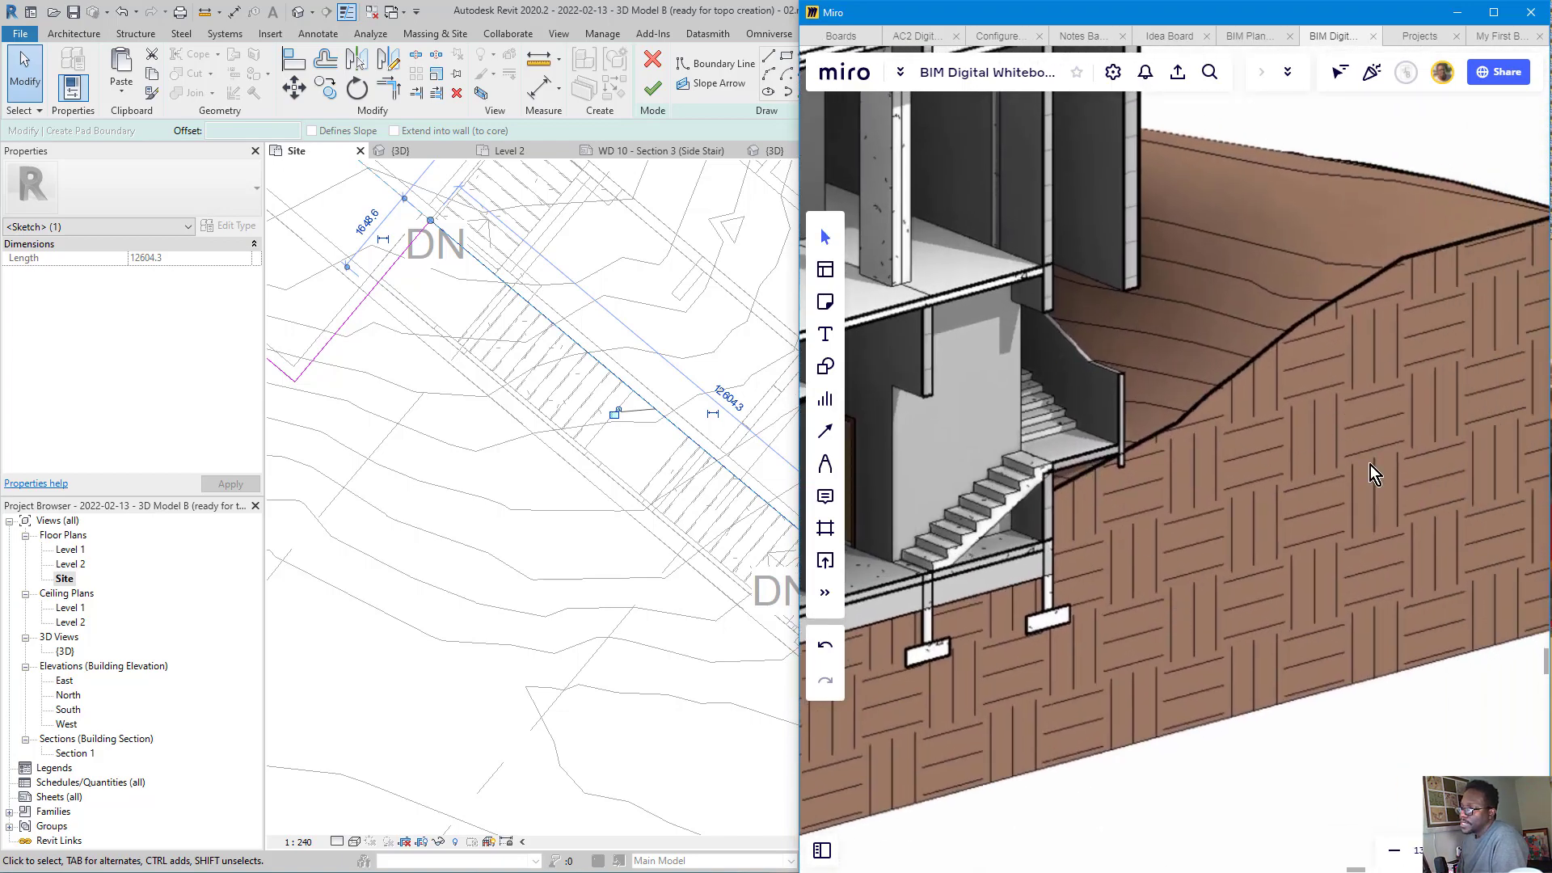
pyautogui.moveTo(1355, 602); pyautogui.dragTo(1064, 483)
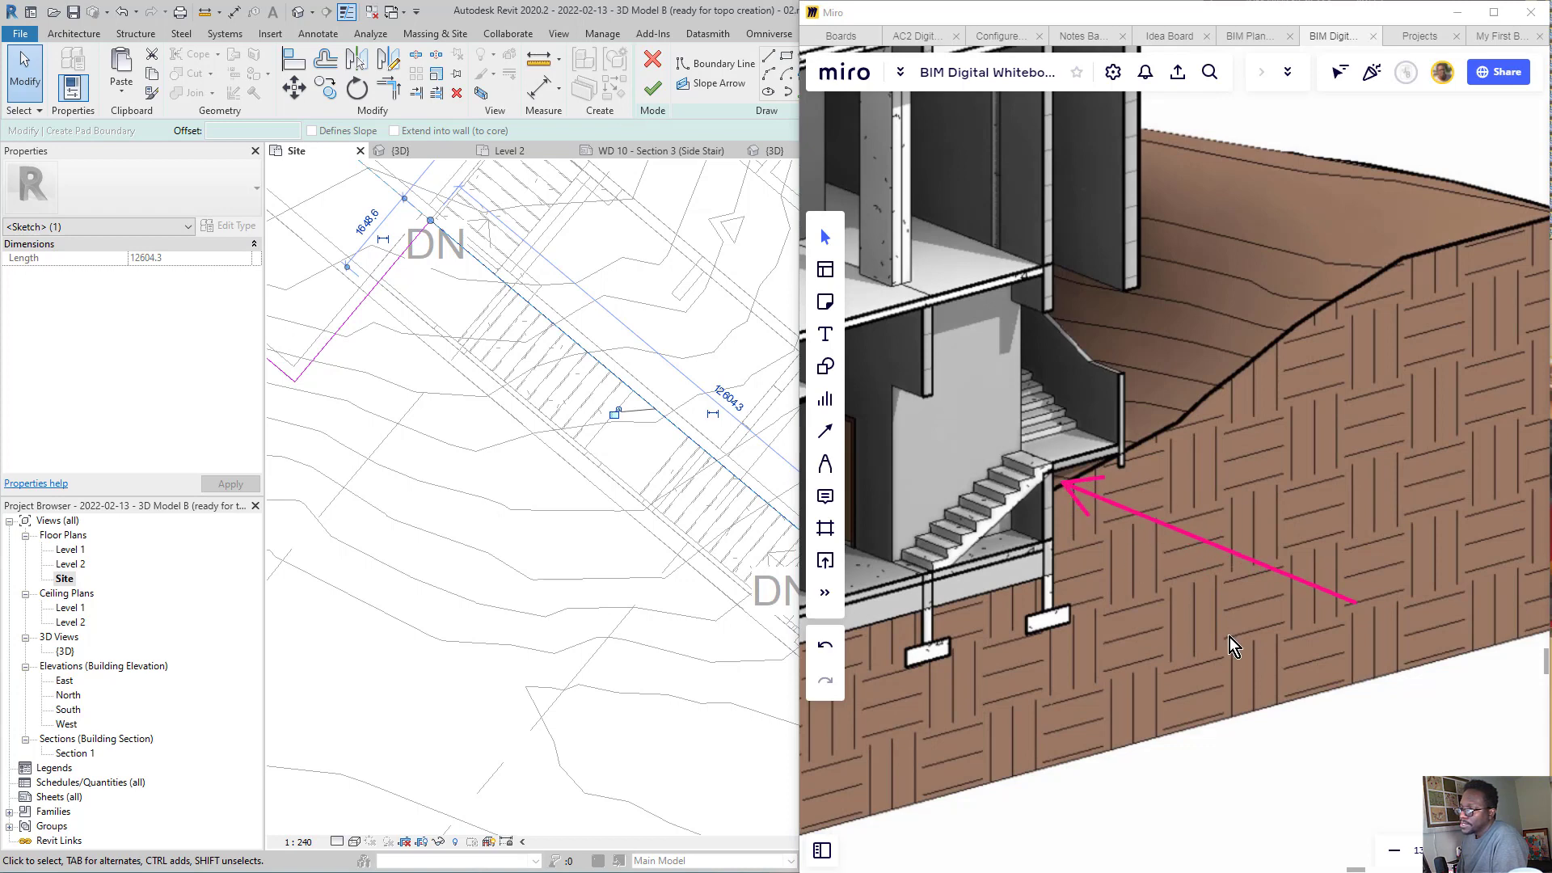
pyautogui.moveTo(1234, 642); pyautogui.dragTo(1070, 527)
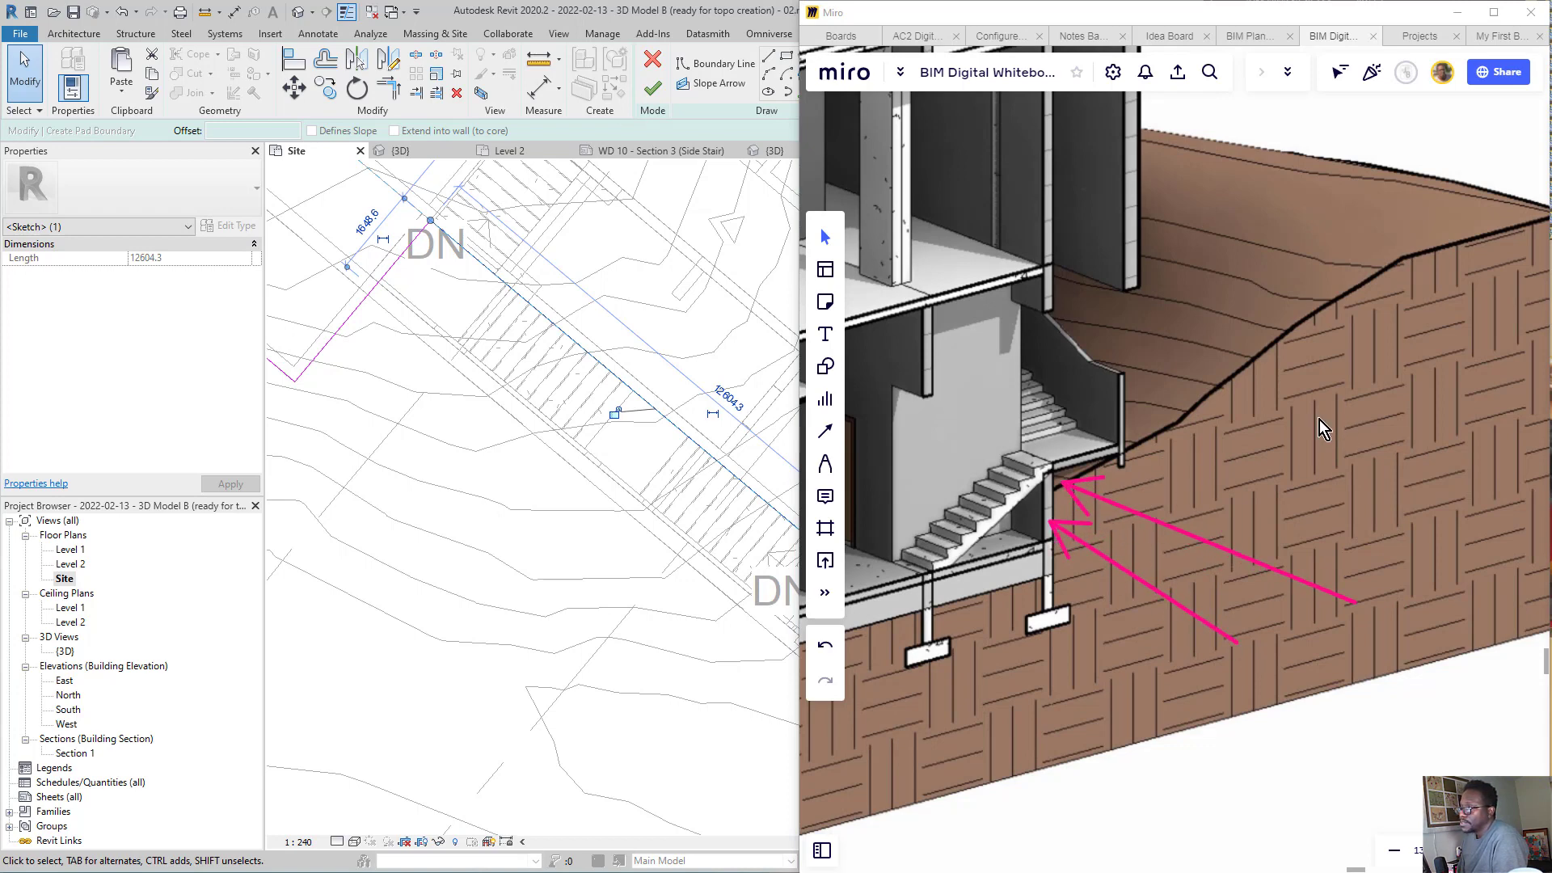
pyautogui.moveTo(1157, 414); pyautogui.dragTo(1130, 416)
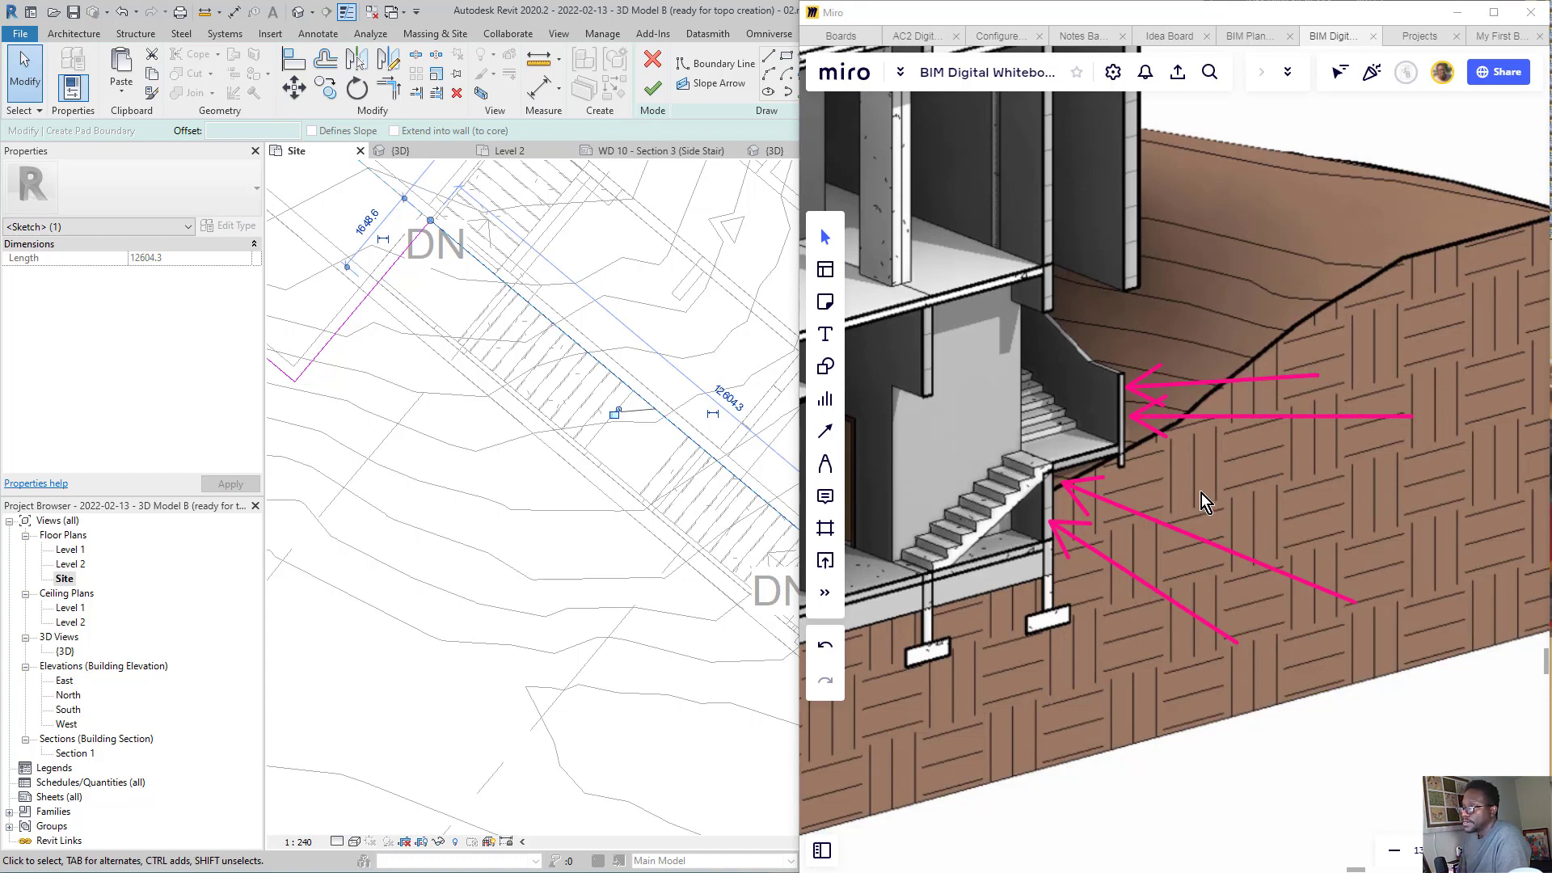
pyautogui.moveTo(1283, 406); pyautogui.dragTo(1081, 604)
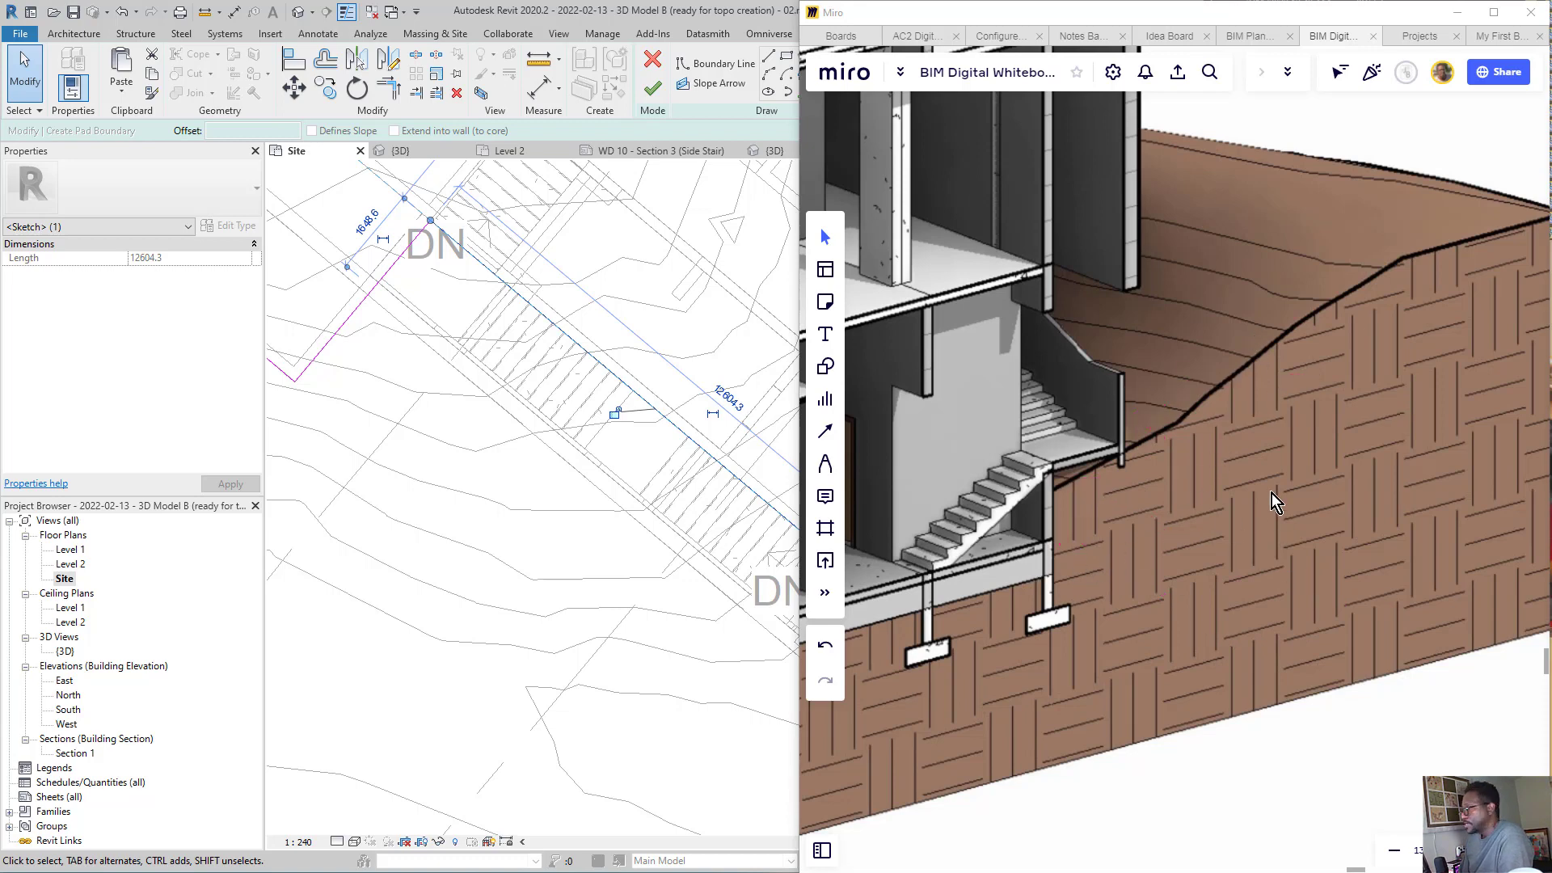
pyautogui.scroll(-5, 535, 424)
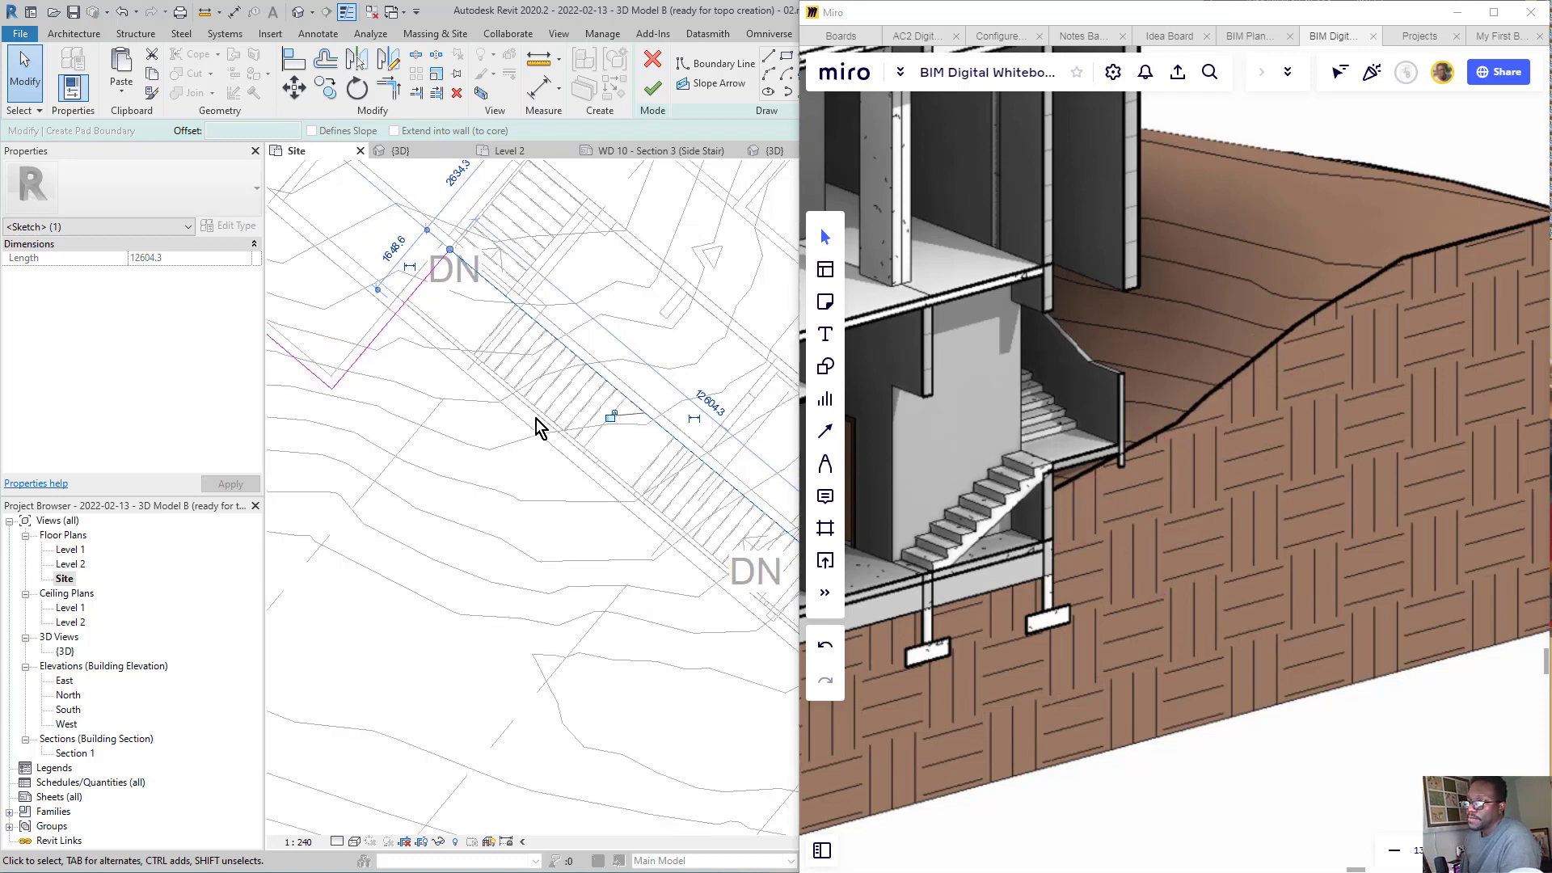
# - Switch back to Revit and check the moved boundary line along the side stair in the Site plan
pyautogui.middleClick(463, 475)
pyautogui.scroll(1, 461, 323)
pyautogui.scroll(2, 463, 323)
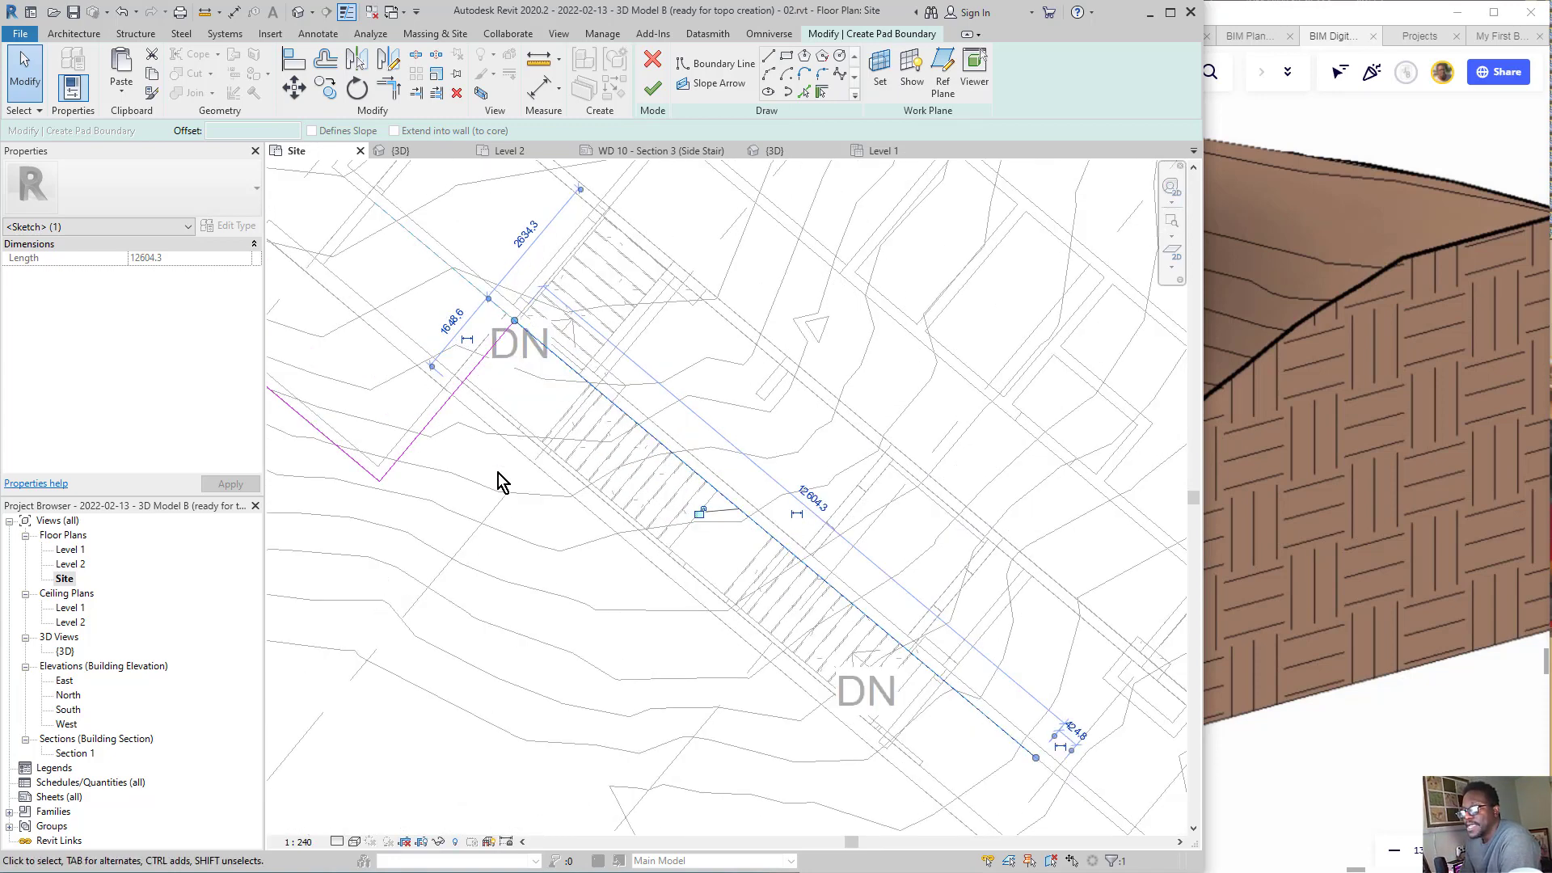
pyautogui.moveTo(464, 496); pyautogui.dragTo(565, 379)
pyautogui.moveTo(543, 587)
pyautogui.mouseDown()
pyautogui.moveTo(661, 465)
pyautogui.moveTo(725, 504)
pyautogui.mouseUp()
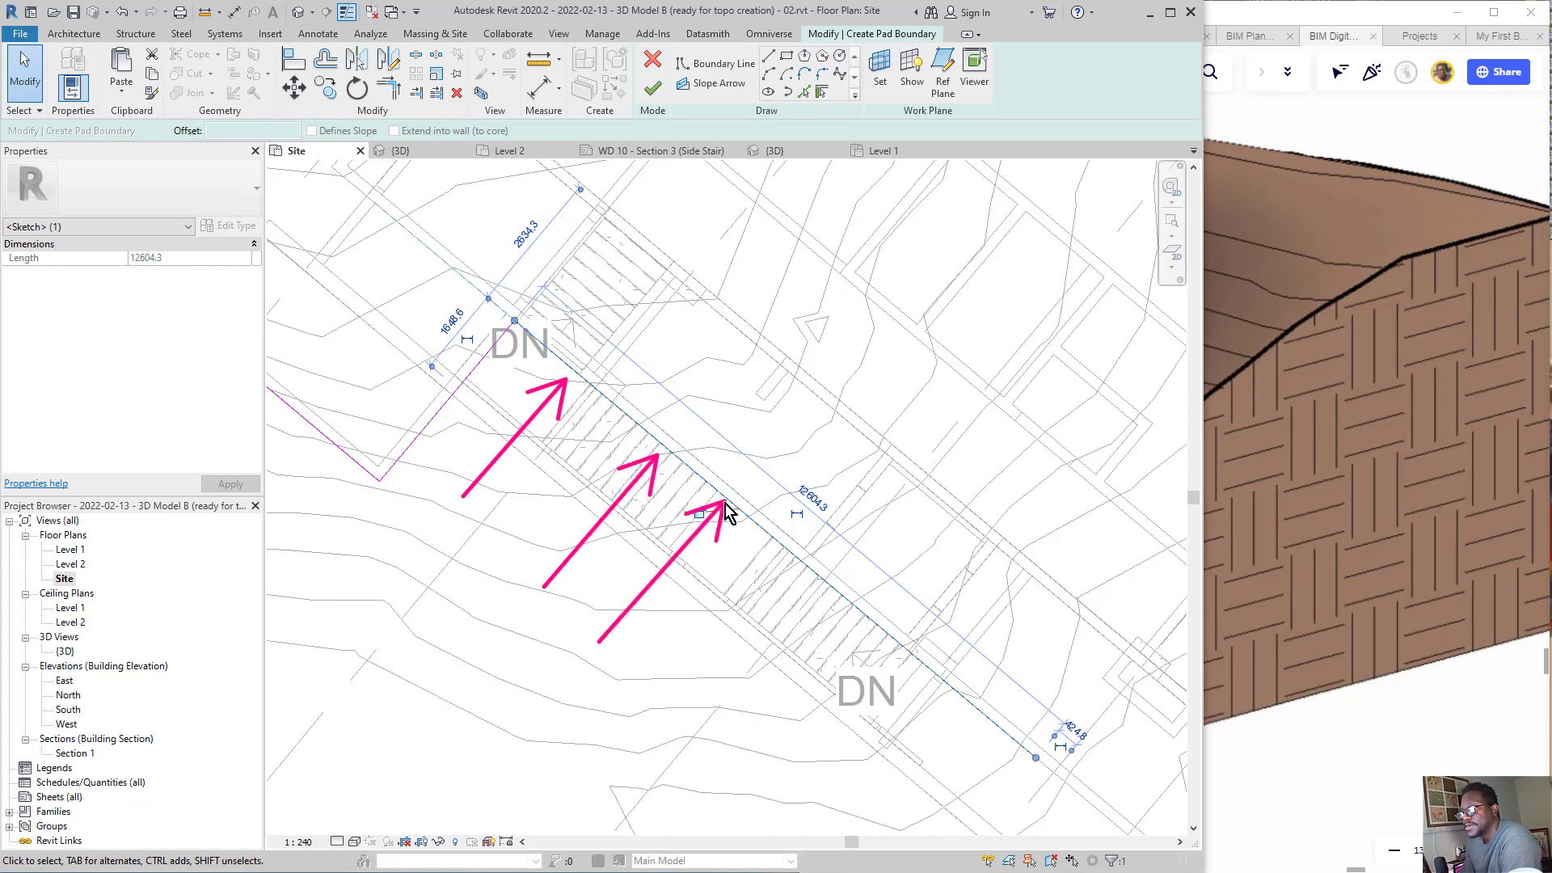
pyautogui.moveTo(683, 698); pyautogui.dragTo(803, 569)
pyautogui.moveTo(730, 734); pyautogui.dragTo(850, 607)
pyautogui.hotkey('ctrl', 'shift', '4')
pyautogui.moveTo(854, 719)
pyautogui.mouseDown()
pyautogui.moveTo(631, 562)
pyautogui.moveTo(418, 458)
pyautogui.mouseUp()
# - Examine the route the pad boundary must follow from the side stair around the curved stair to the upper wall corner
pyautogui.scroll(-4, 480, 463)
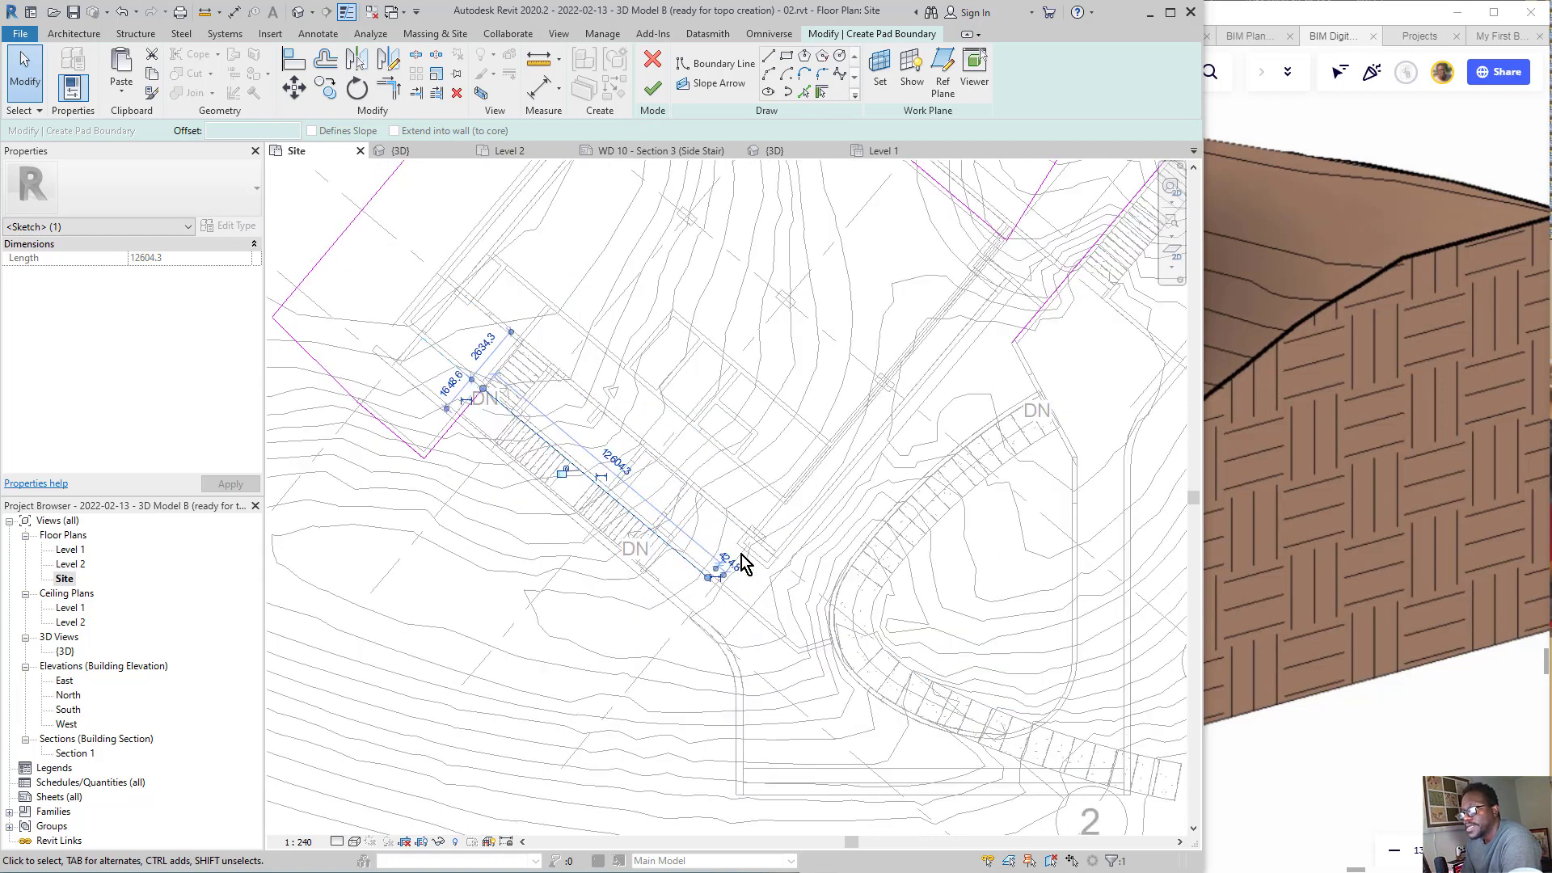
pyautogui.scroll(3, 741, 568)
pyautogui.moveTo(777, 465); pyautogui.dragTo(473, 479, button='middle')
pyautogui.scroll(-2, 473, 479)
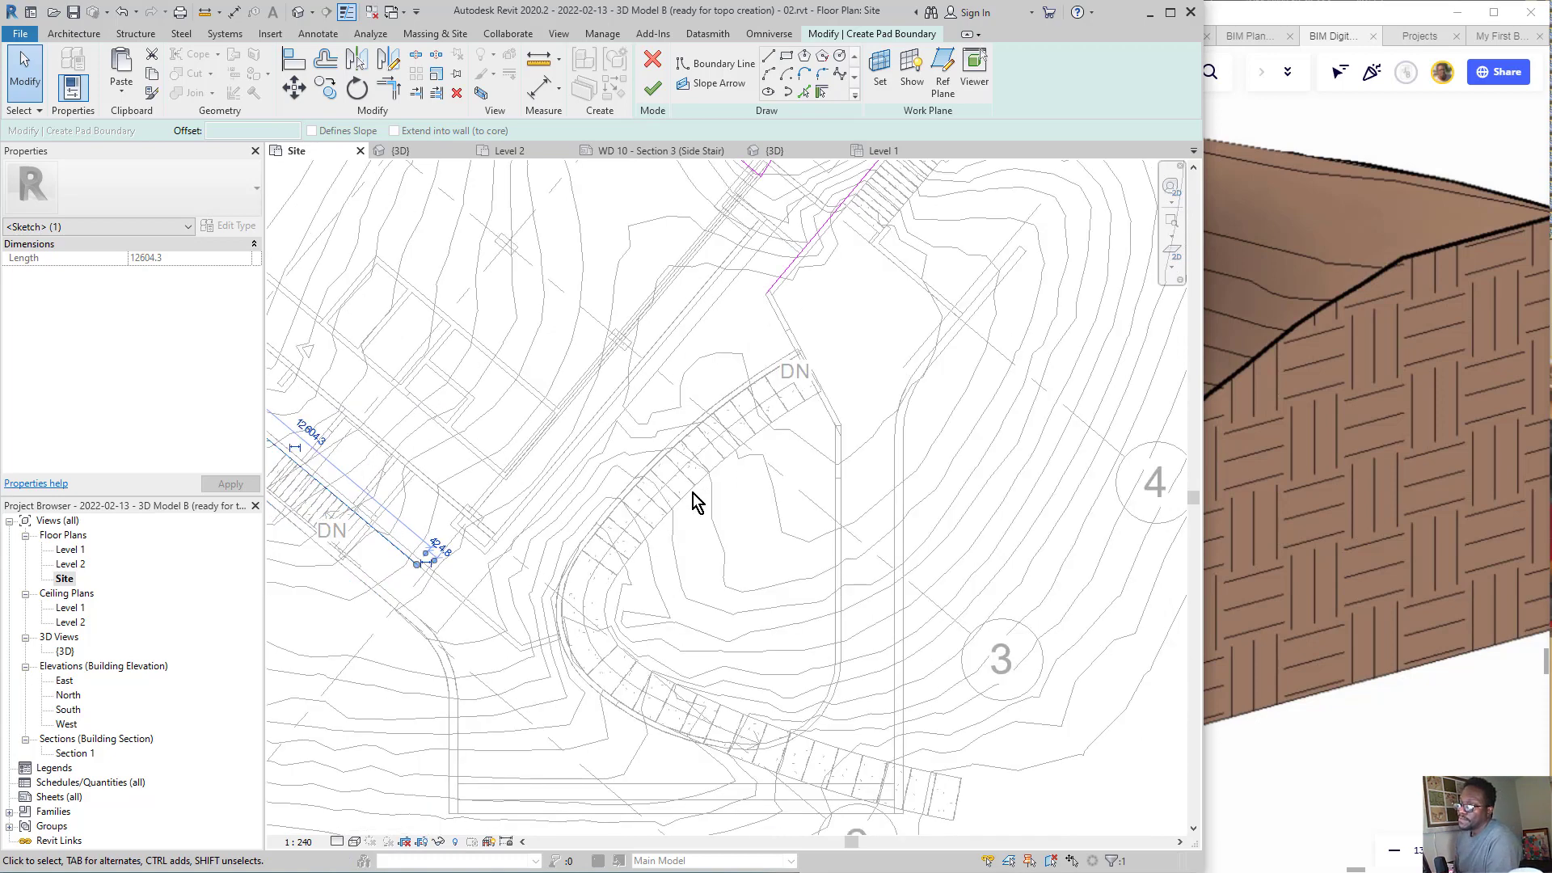
pyautogui.moveTo(685, 522); pyautogui.dragTo(645, 613, button='middle')
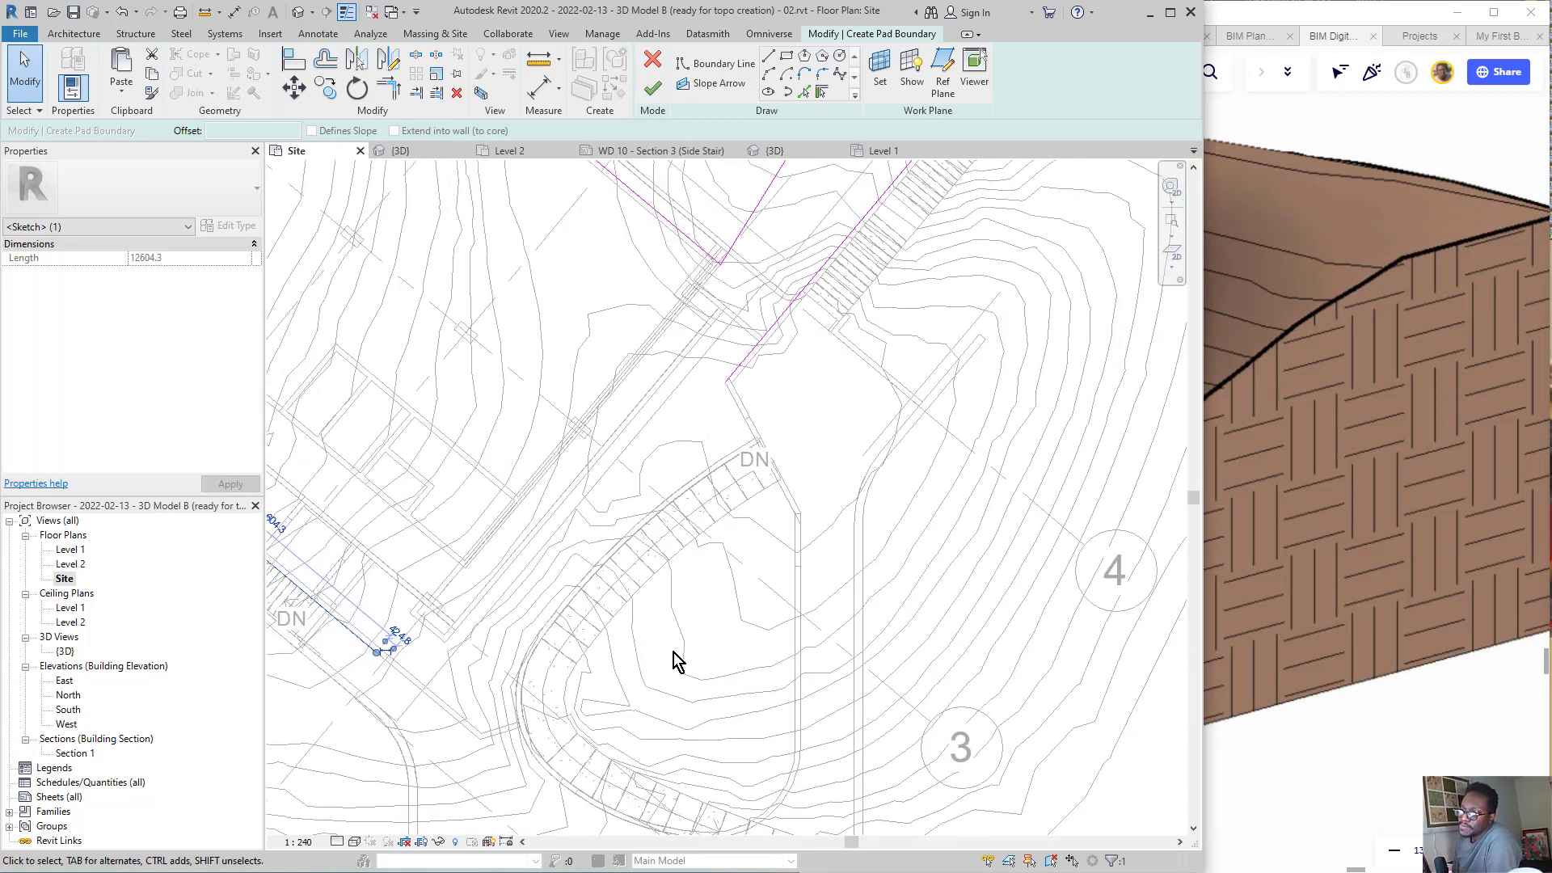
pyautogui.moveTo(808, 599); pyautogui.dragTo(712, 472)
pyautogui.moveTo(707, 658); pyautogui.dragTo(614, 549)
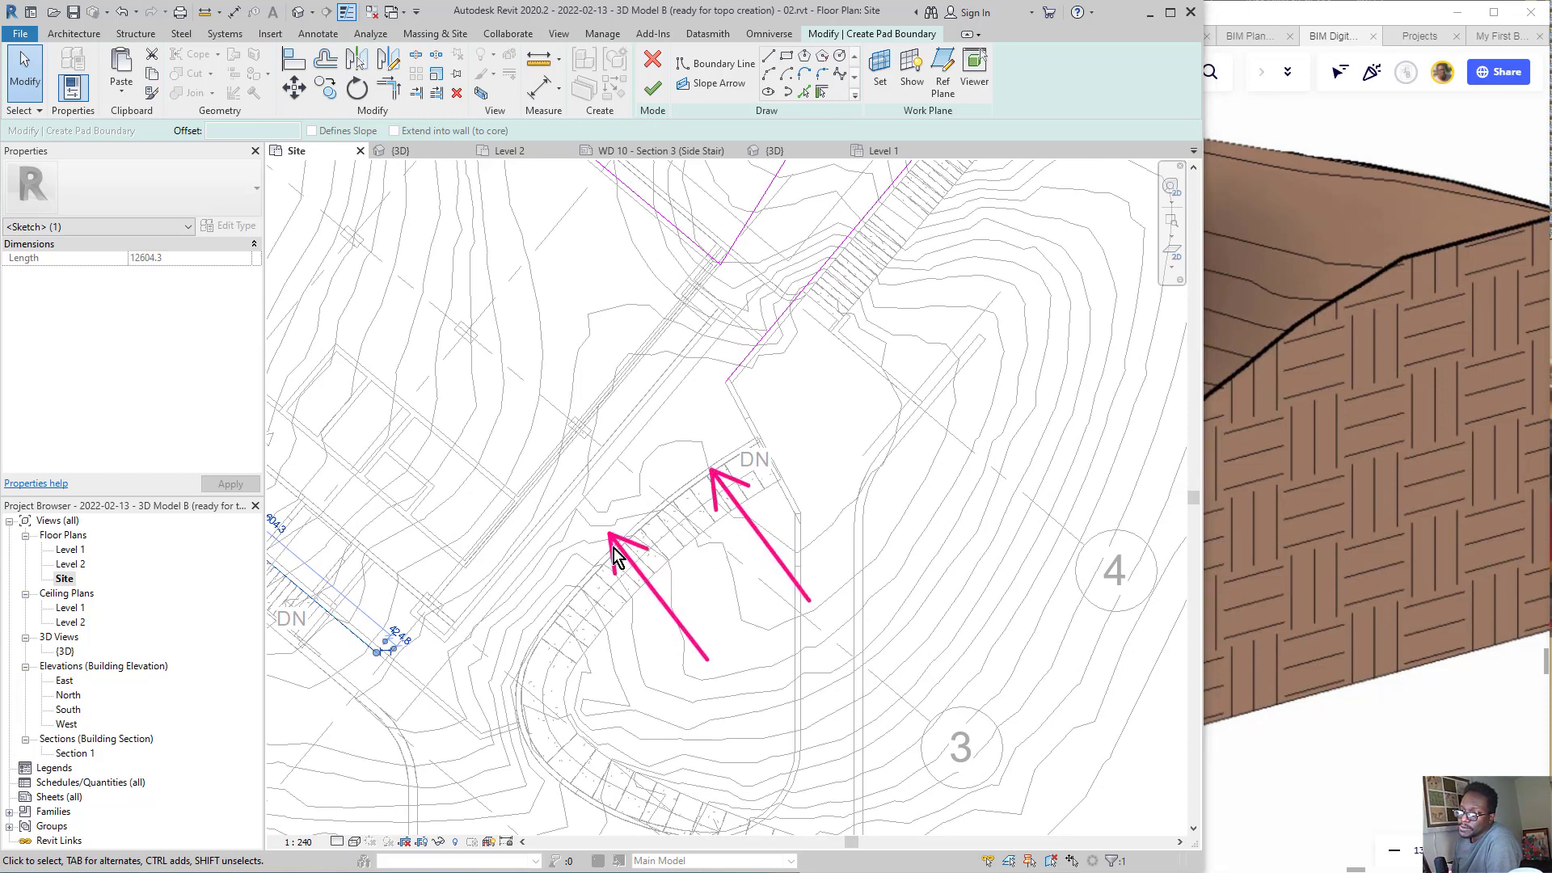
pyautogui.moveTo(635, 709); pyautogui.dragTo(544, 634)
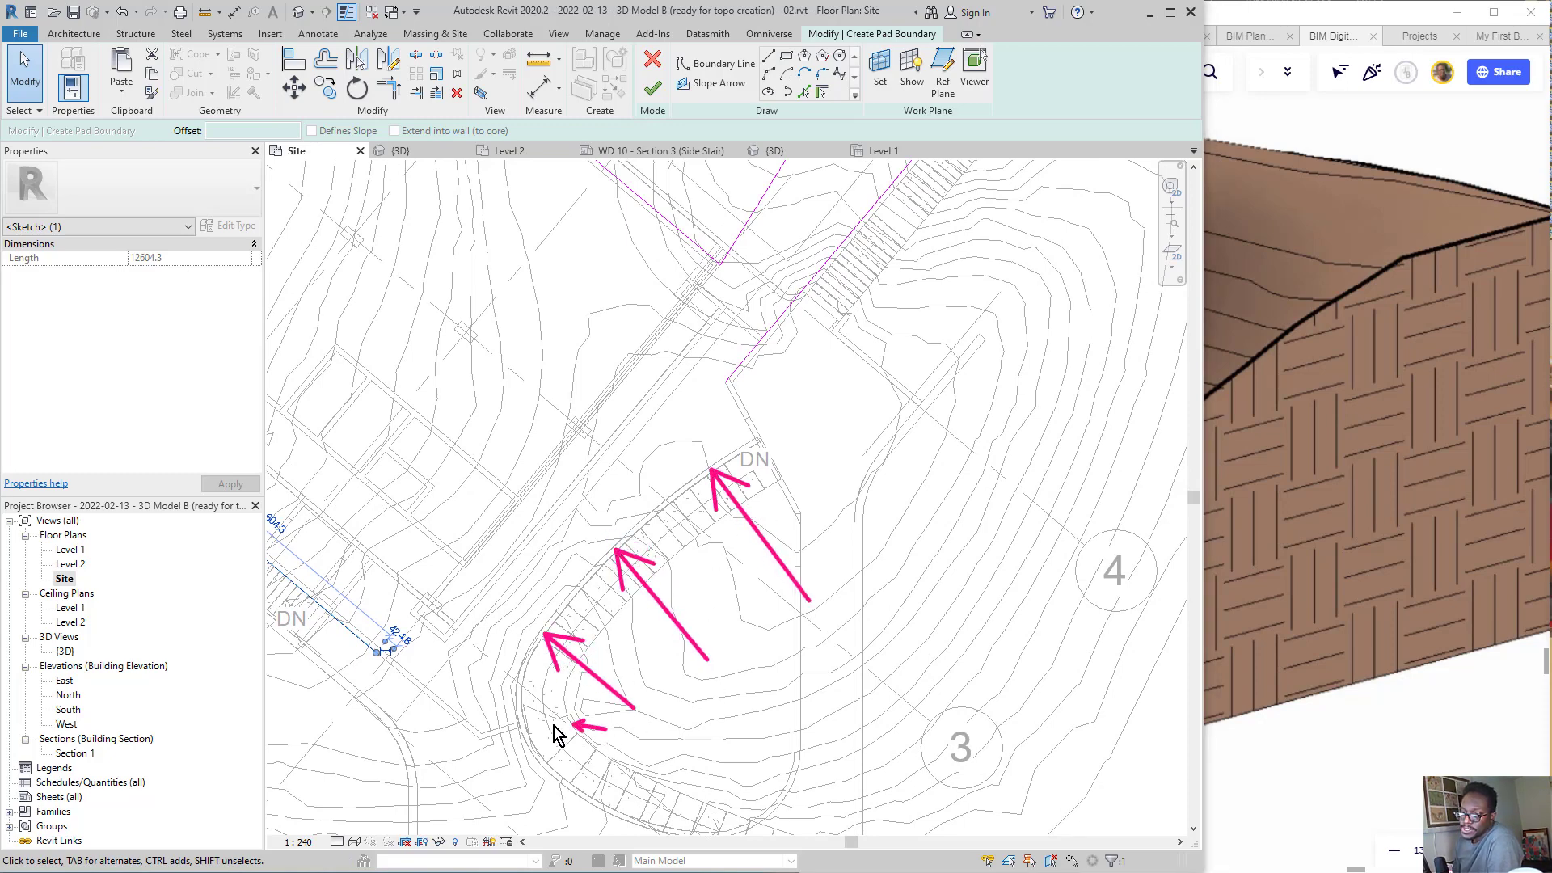
pyautogui.moveTo(553, 726); pyautogui.dragTo(534, 735)
pyautogui.moveTo(618, 783); pyautogui.dragTo(599, 804)
pyautogui.moveTo(709, 764); pyautogui.dragTo(685, 841)
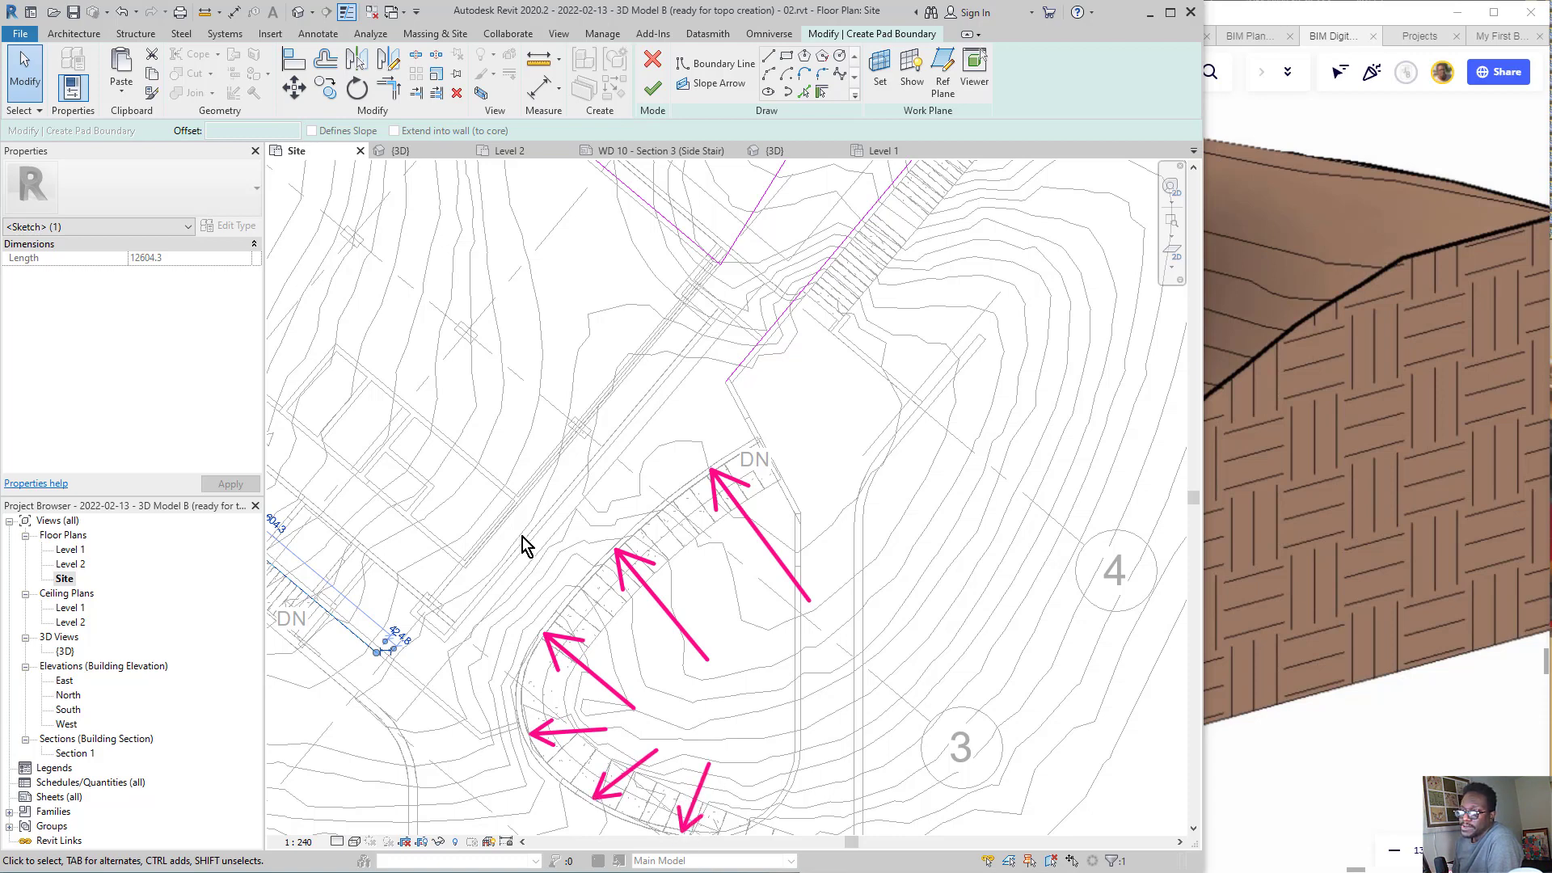
pyautogui.moveTo(693, 283)
pyautogui.mouseDown()
pyautogui.moveTo(742, 321)
pyautogui.moveTo(739, 418)
pyautogui.moveTo(644, 487)
pyautogui.moveTo(572, 580)
pyautogui.moveTo(521, 681)
pyautogui.moveTo(516, 731)
pyautogui.moveTo(382, 651)
pyautogui.mouseUp()
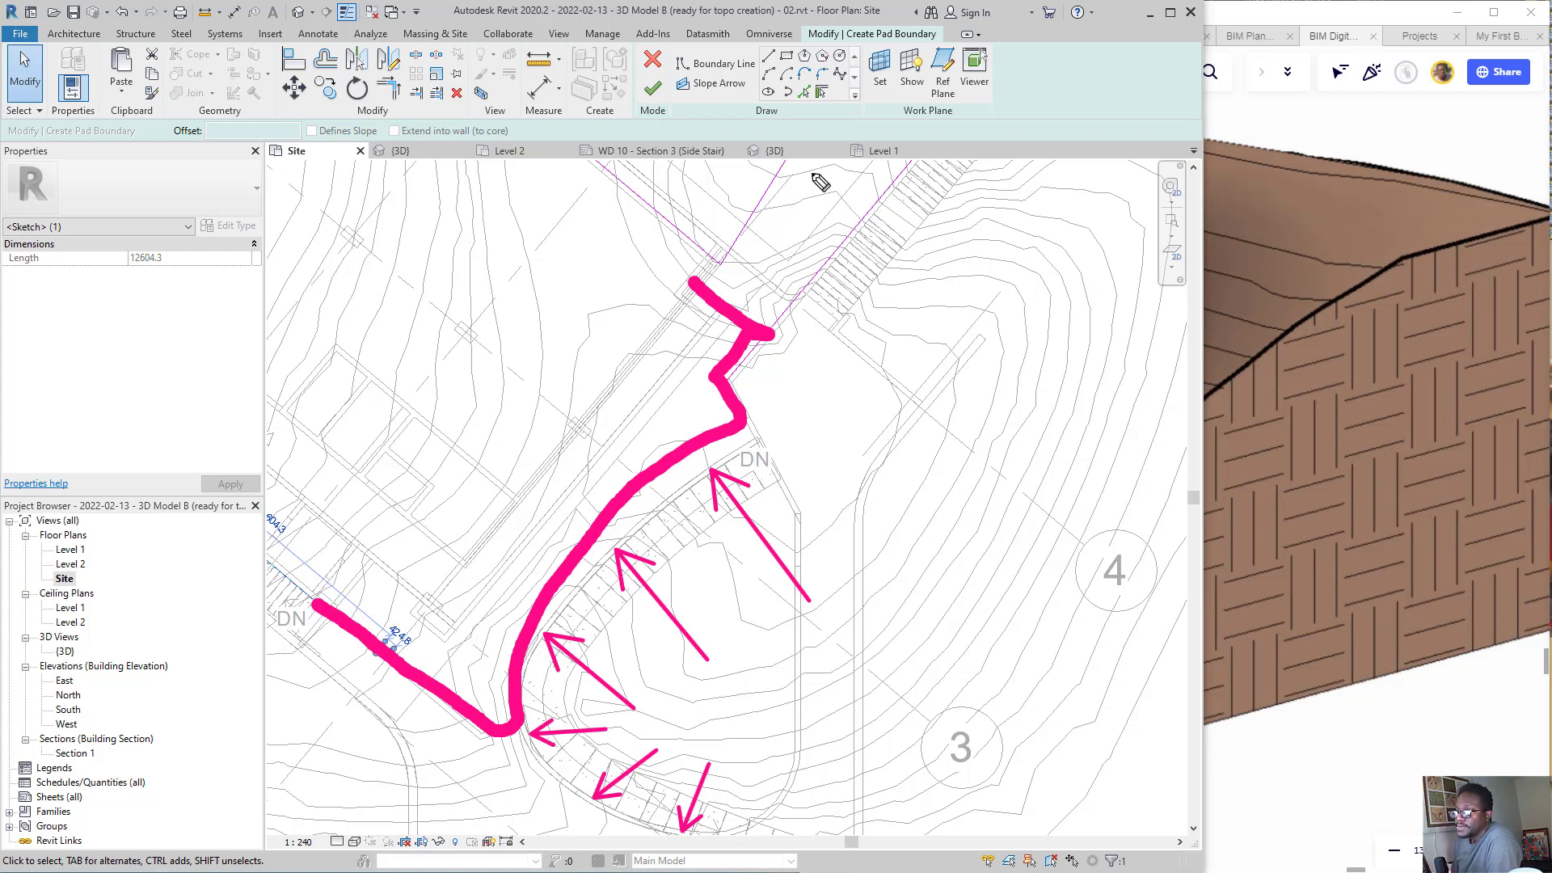
pyautogui.moveTo(799, 231); pyautogui.dragTo(704, 346)
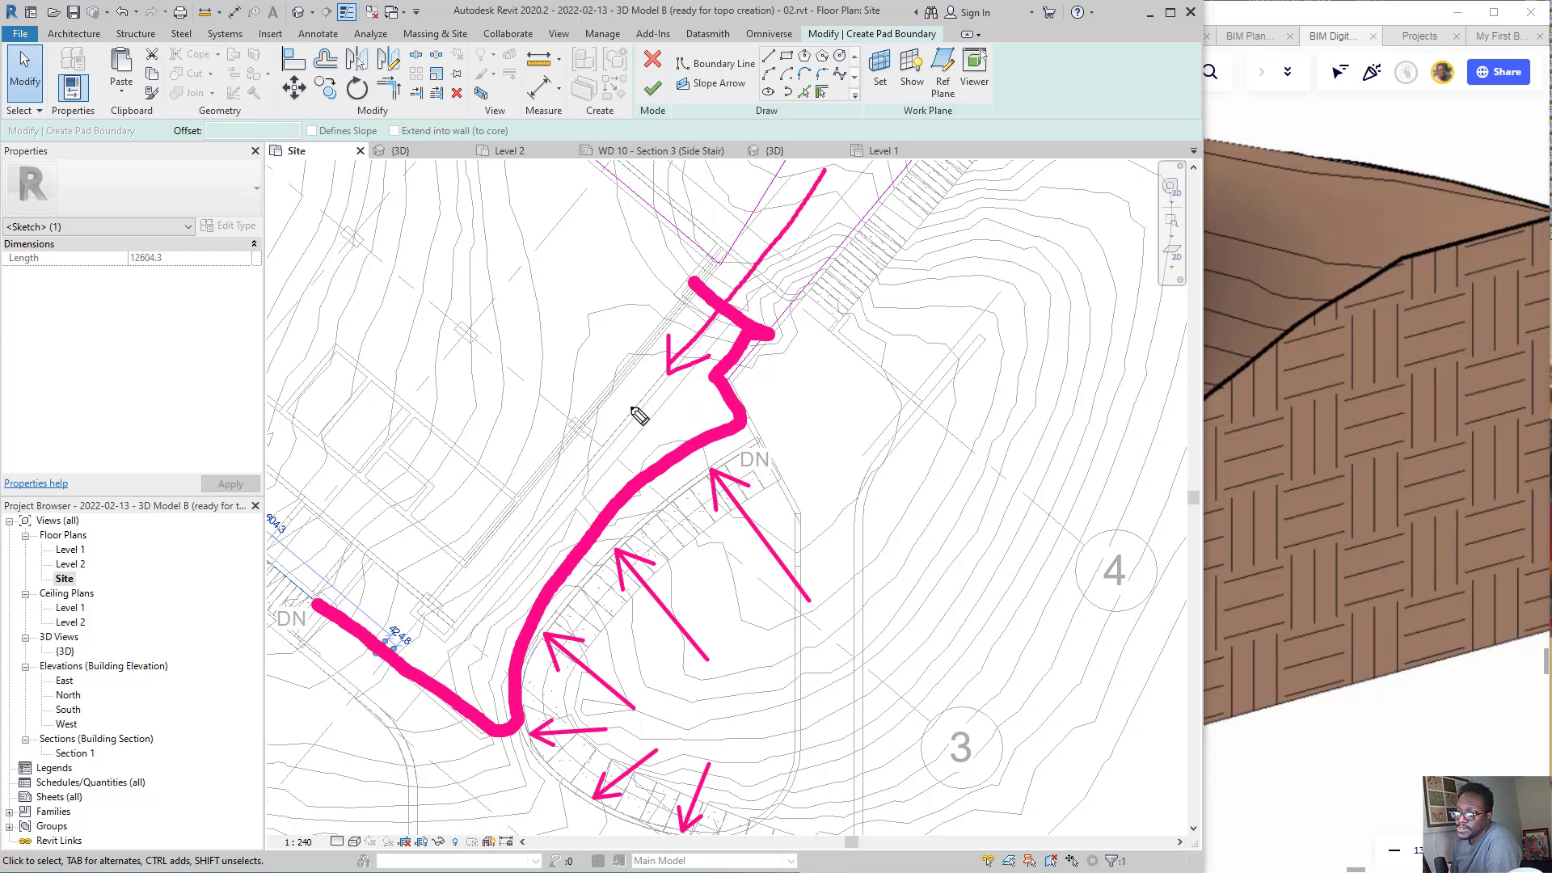
pyautogui.moveTo(623, 426); pyautogui.dragTo(485, 608)
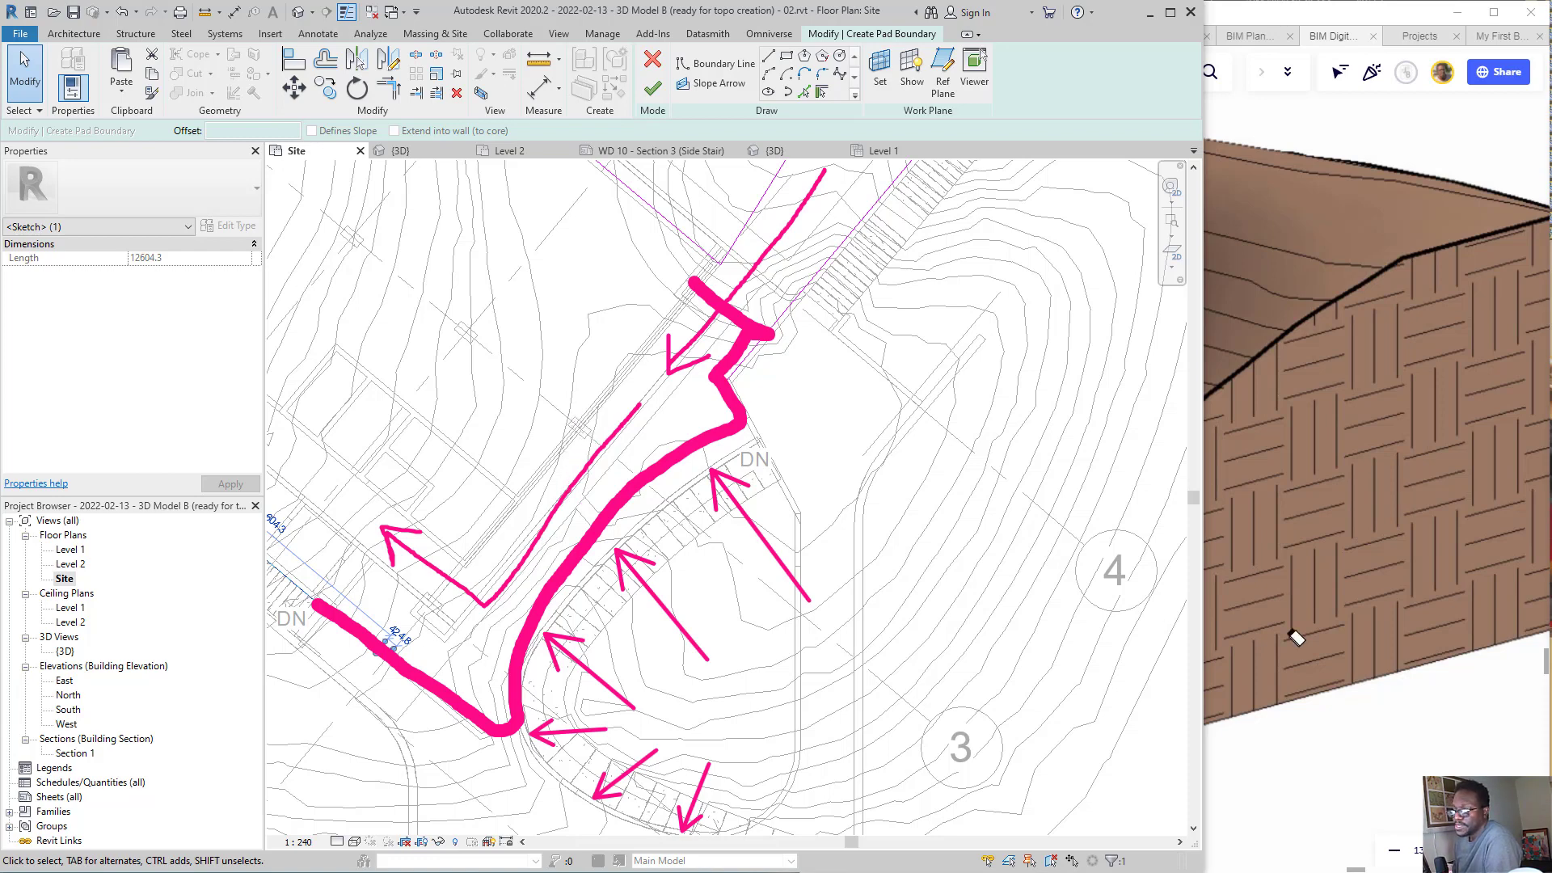
pyautogui.press('e')
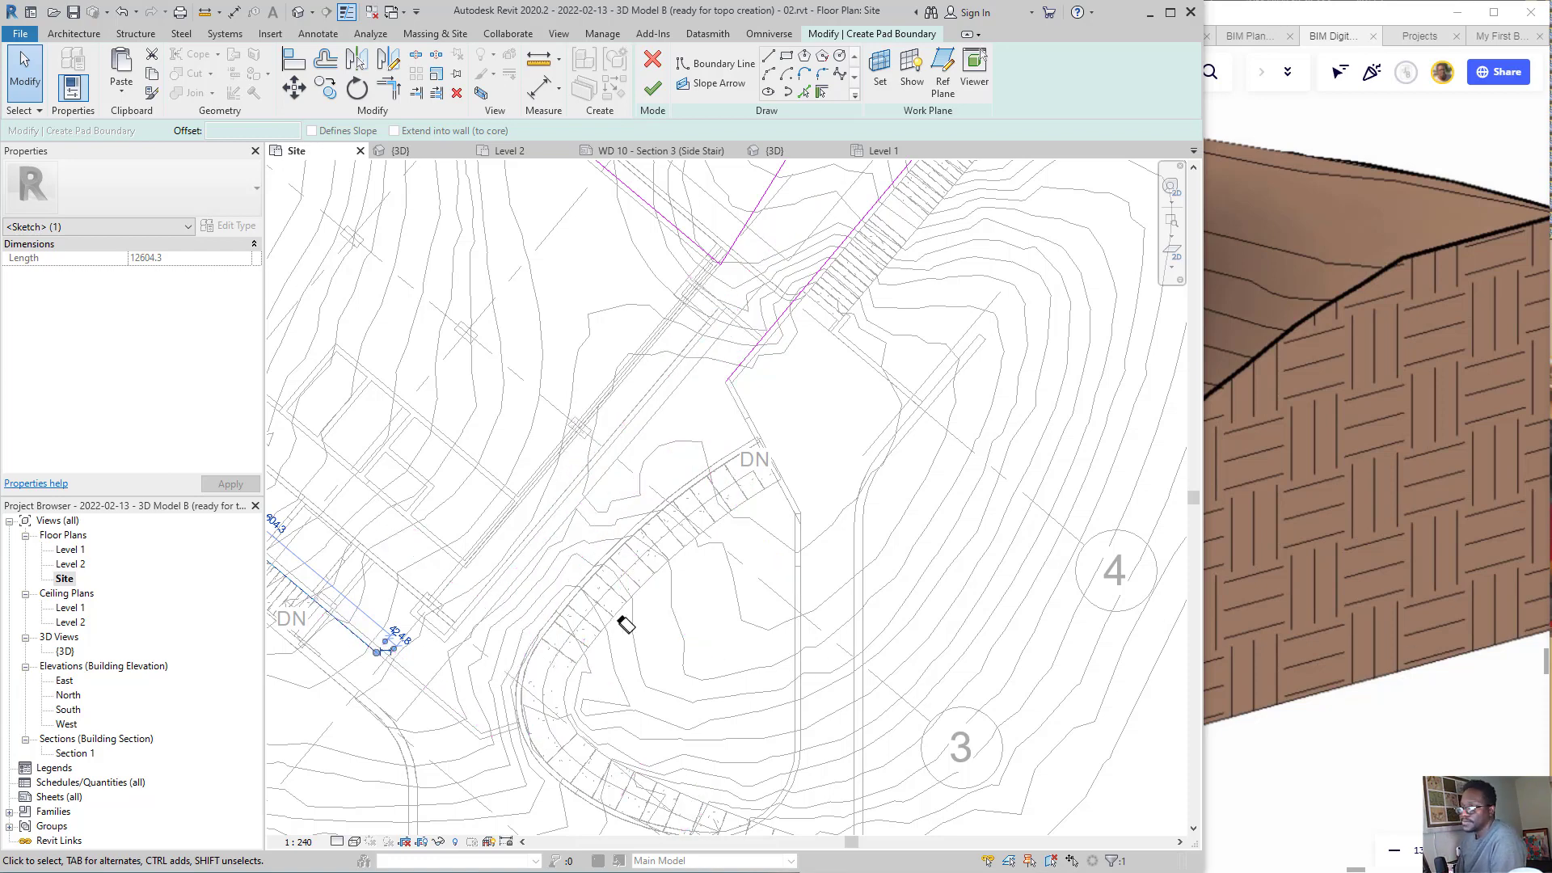
pyautogui.scroll(-3, 471, 501)
pyautogui.scroll(3, 584, 516)
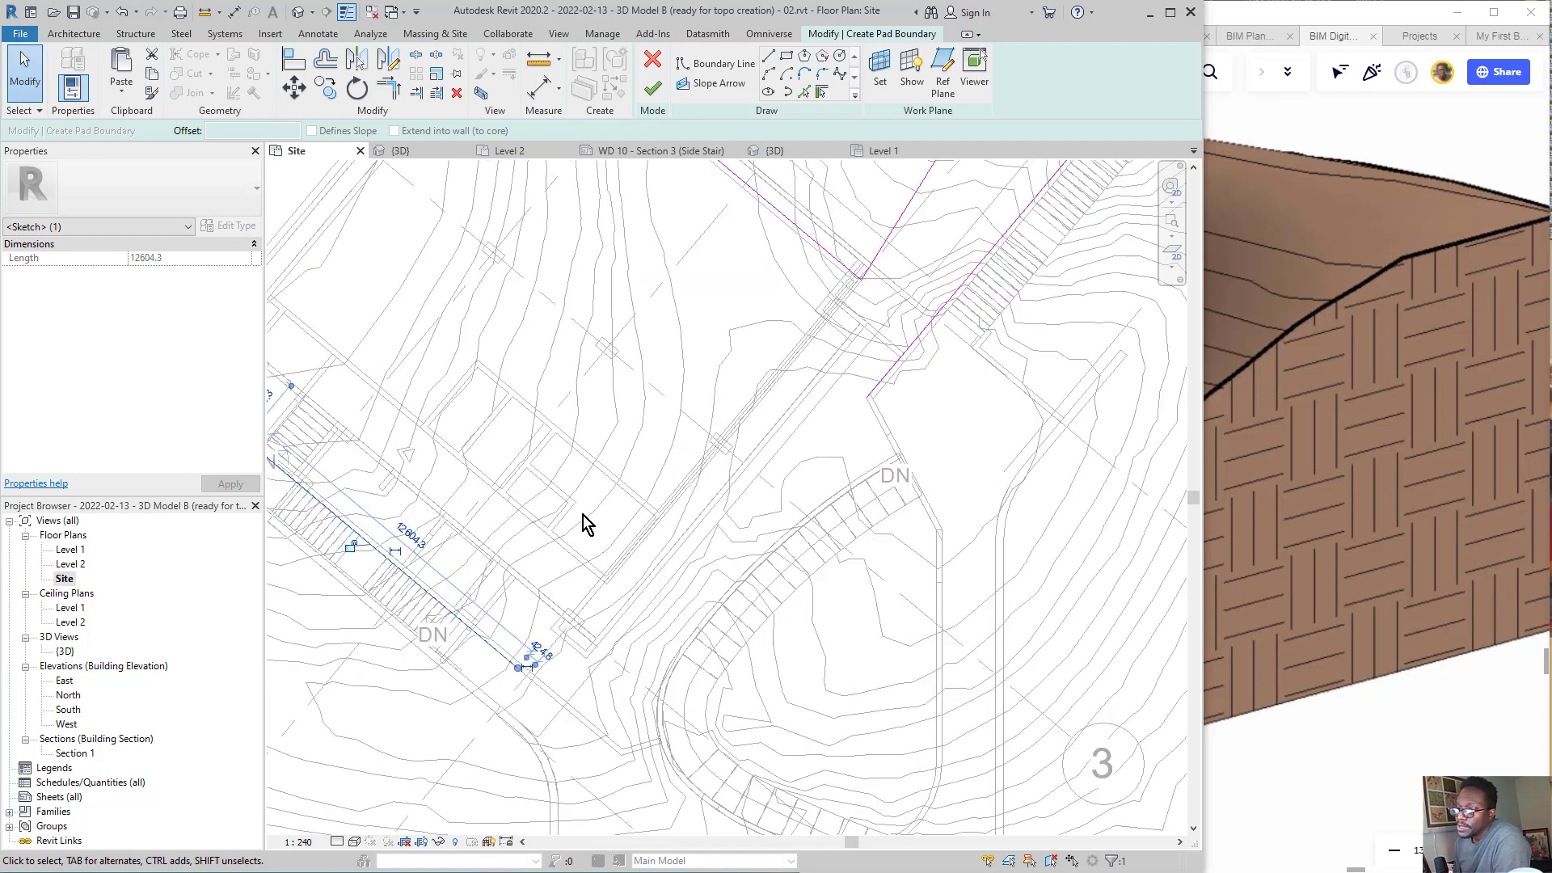
pyautogui.scroll(1, 583, 515)
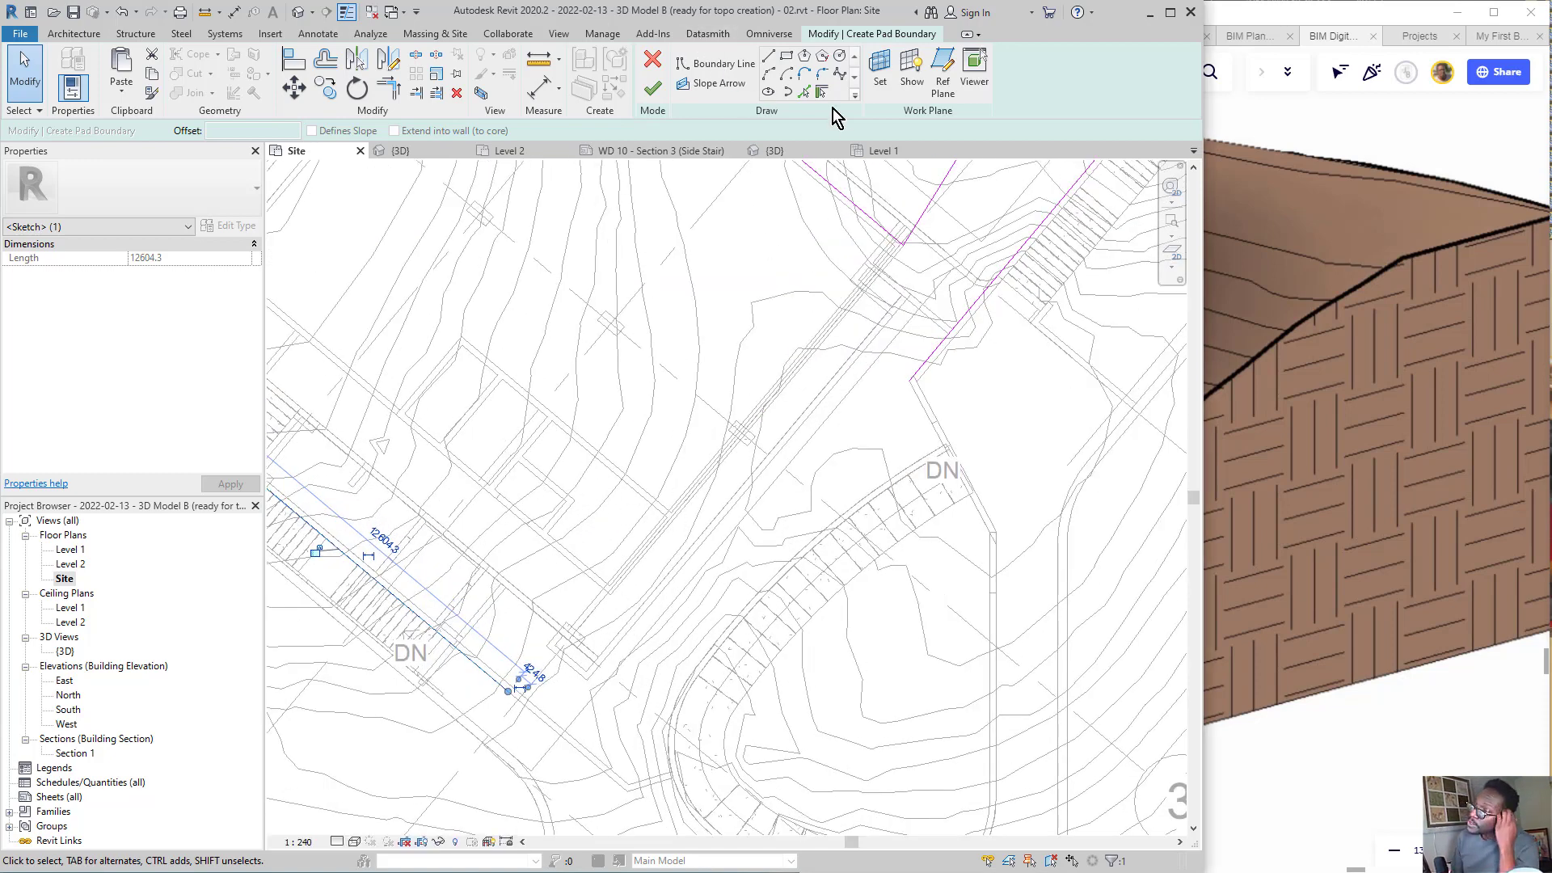
# - Pick the curved stair's outer edge as pad boundary lines, covering the long upper arc and the adjoining bend
pyautogui.click(803, 93)
pyautogui.scroll(2, 756, 525)
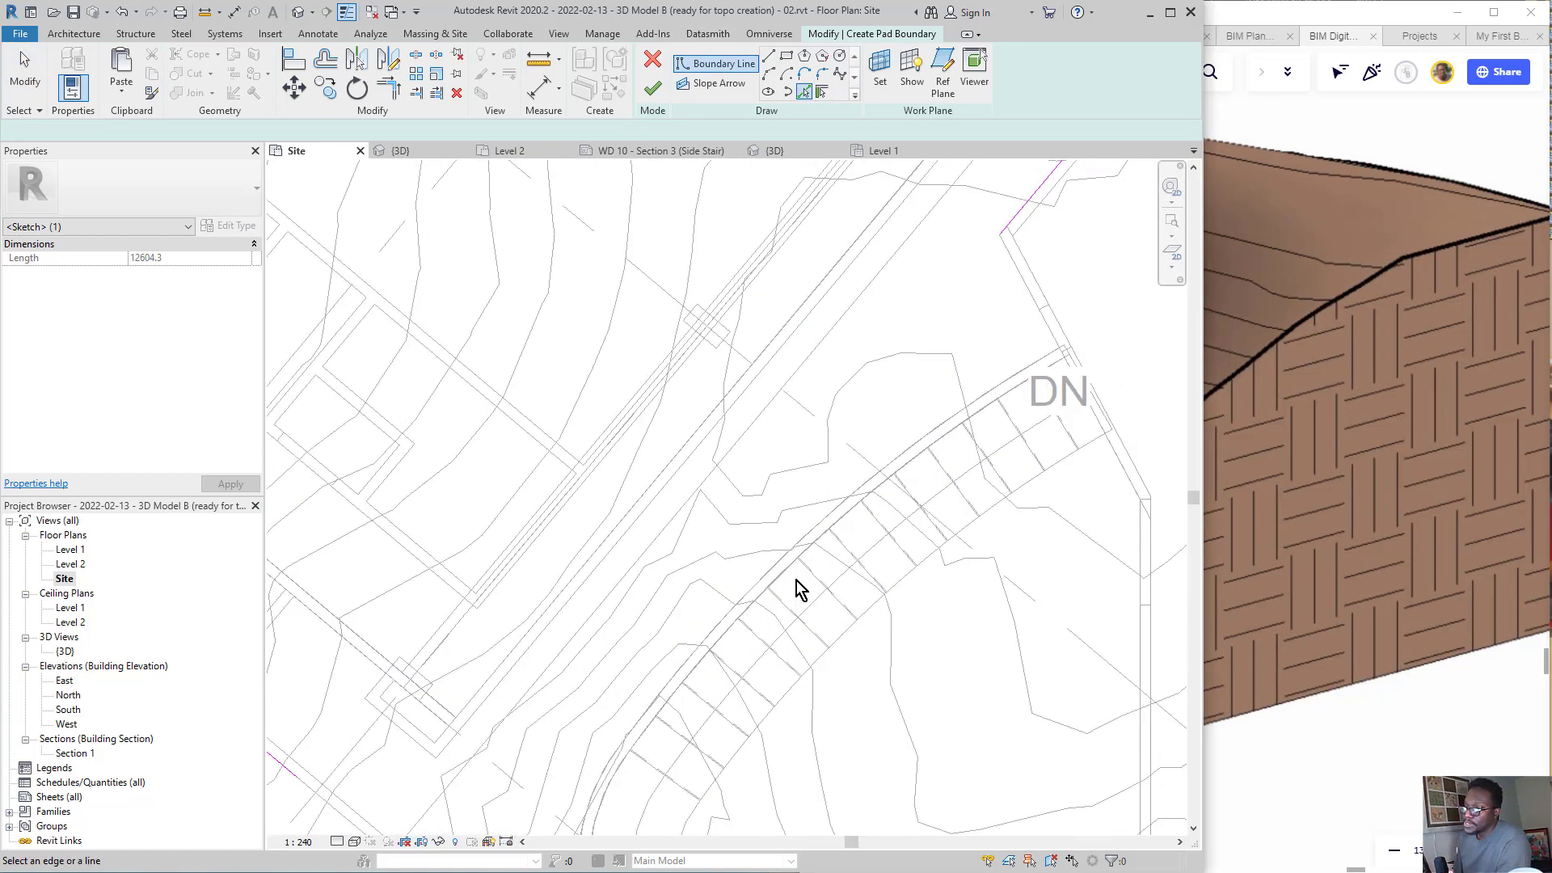
pyautogui.click(795, 559)
pyautogui.moveTo(727, 575); pyautogui.dragTo(903, 204, button='middle')
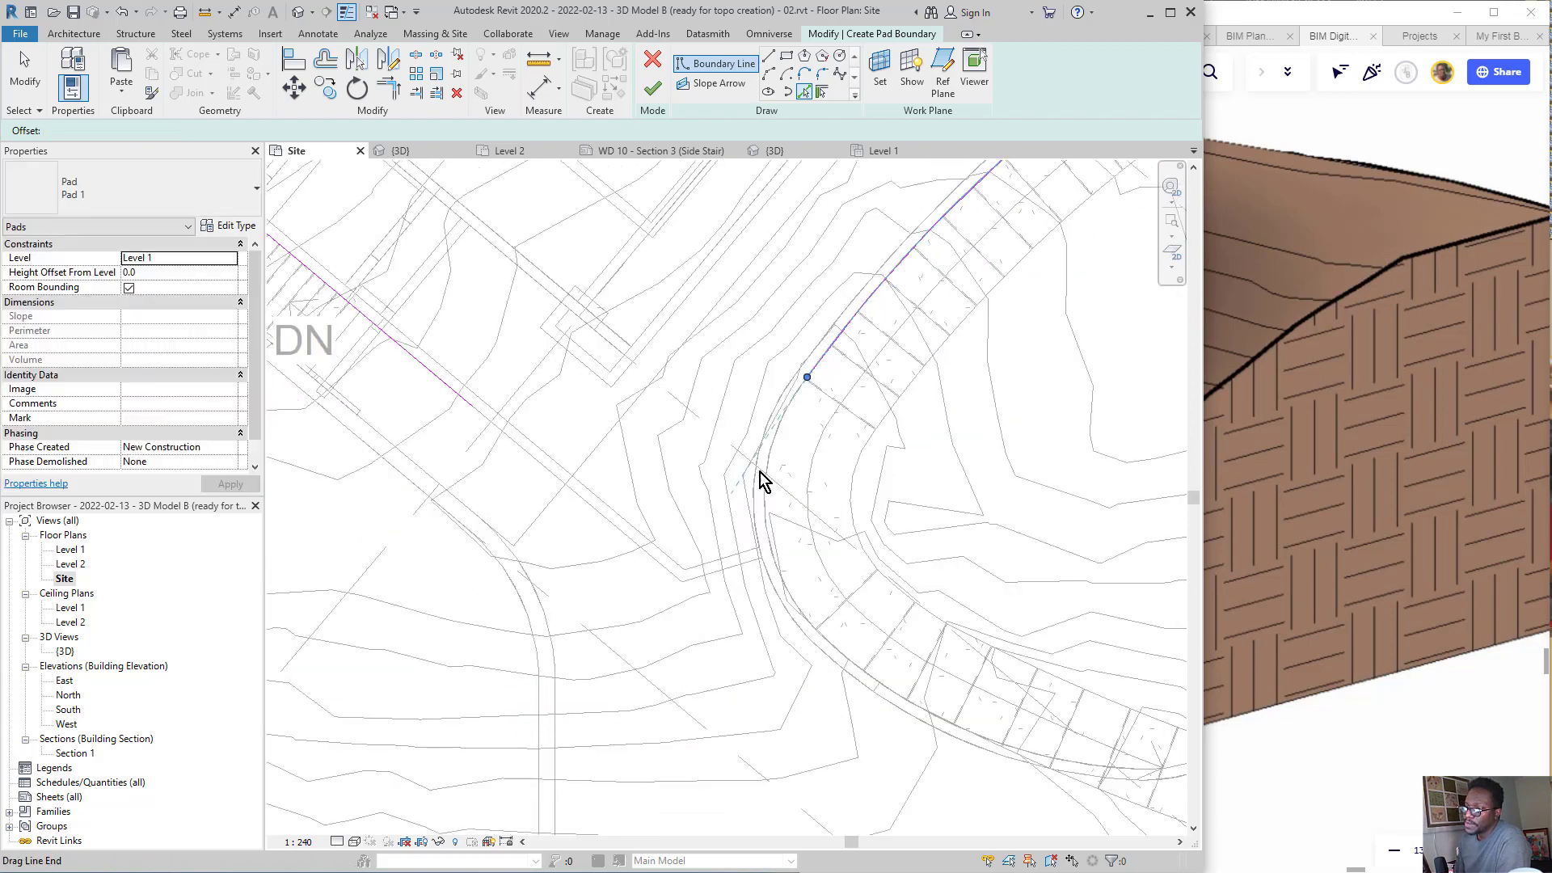
pyautogui.click(765, 501)
pyautogui.scroll(-2, 753, 597)
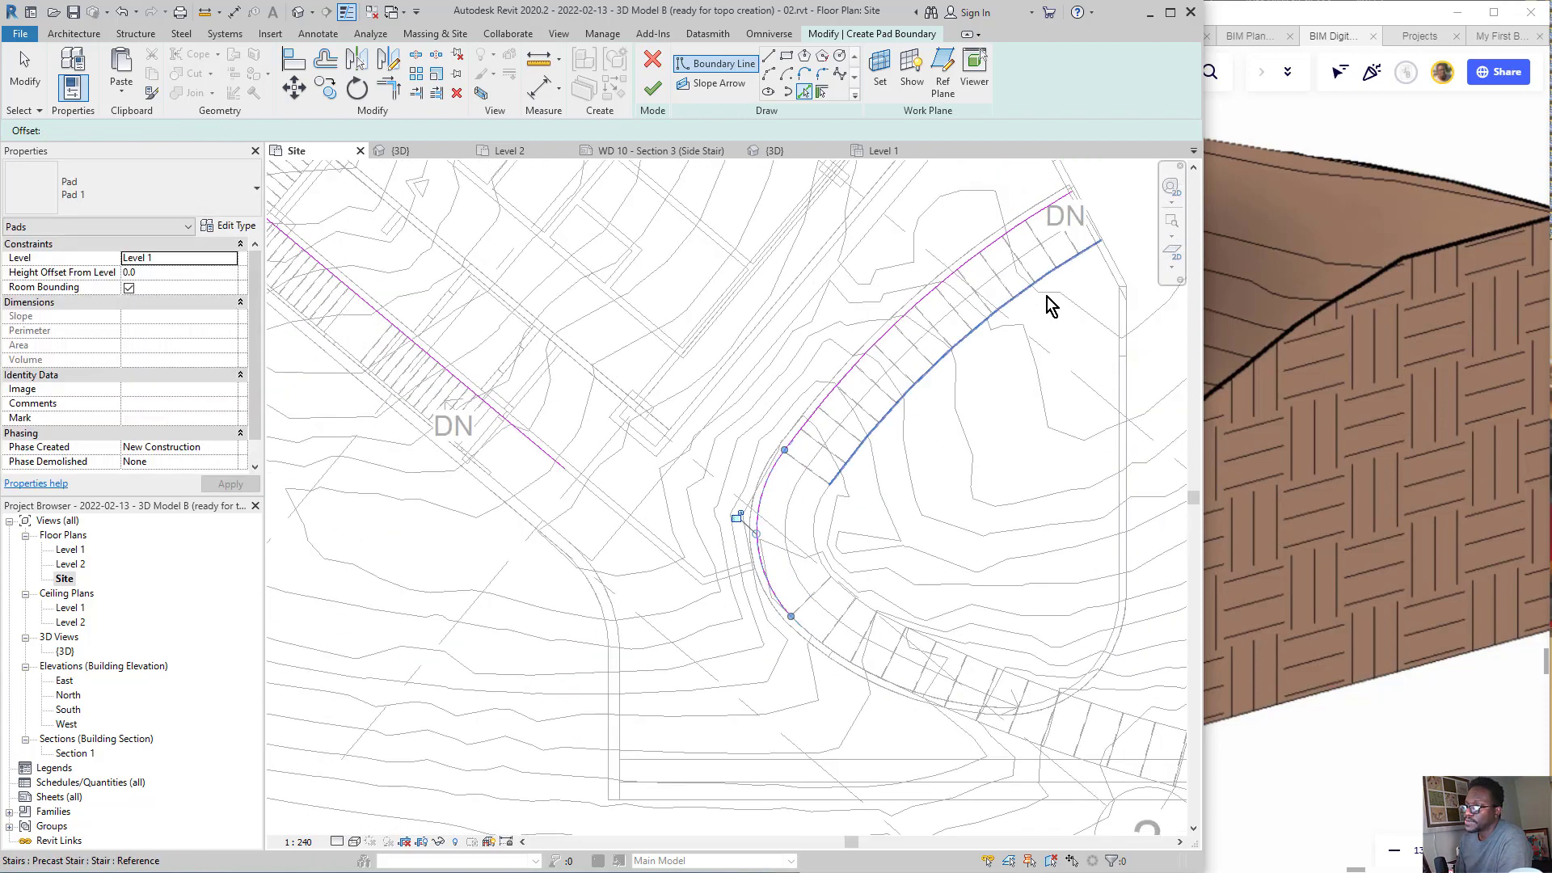
pyautogui.moveTo(1047, 318); pyautogui.dragTo(672, 542, button='middle')
pyautogui.scroll(2, 647, 362)
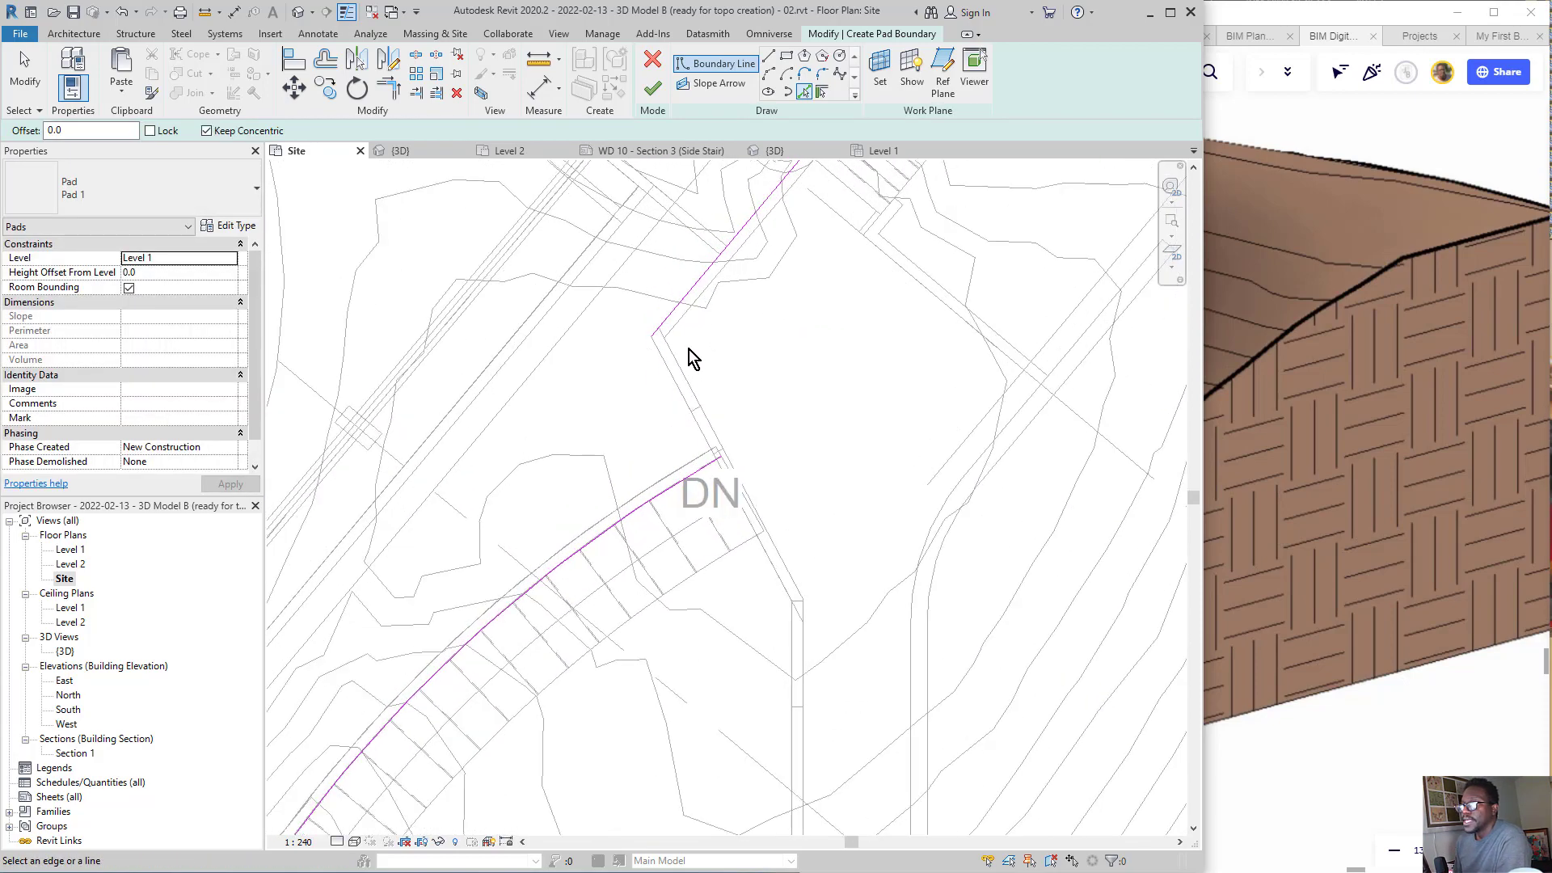
# - Pick the short angled wall between the side stair and the curved stair as a boundary line and trim it to both neighbouring lines
pyautogui.scroll(-2, 681, 303)
pyautogui.moveTo(685, 293); pyautogui.dragTo(710, 459, button='middle')
pyautogui.scroll(2, 724, 565)
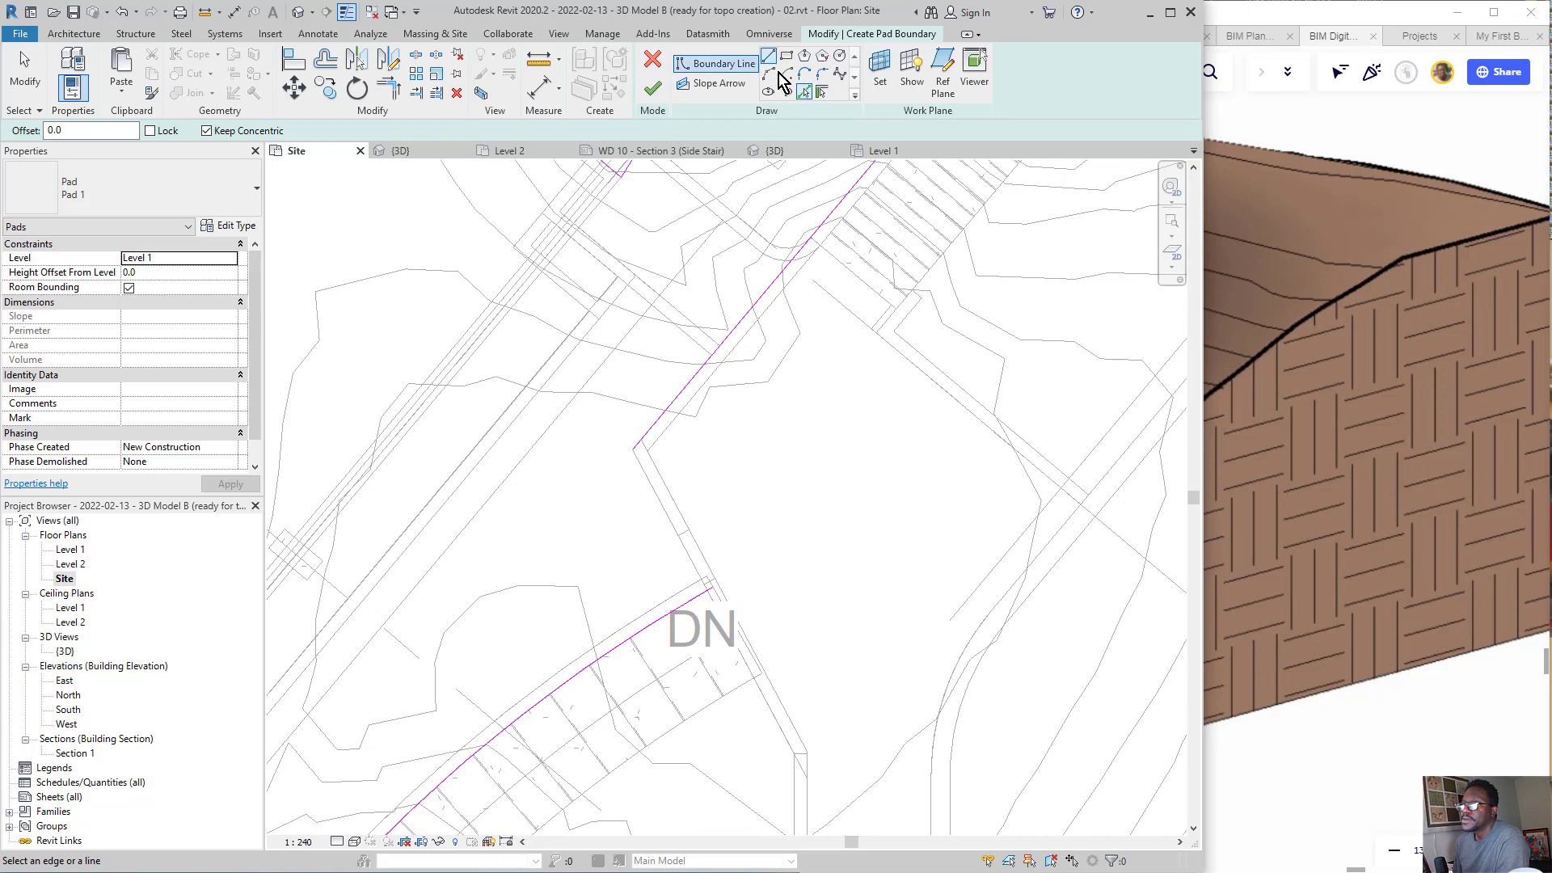
pyautogui.press('Escape')
pyautogui.click(701, 548)
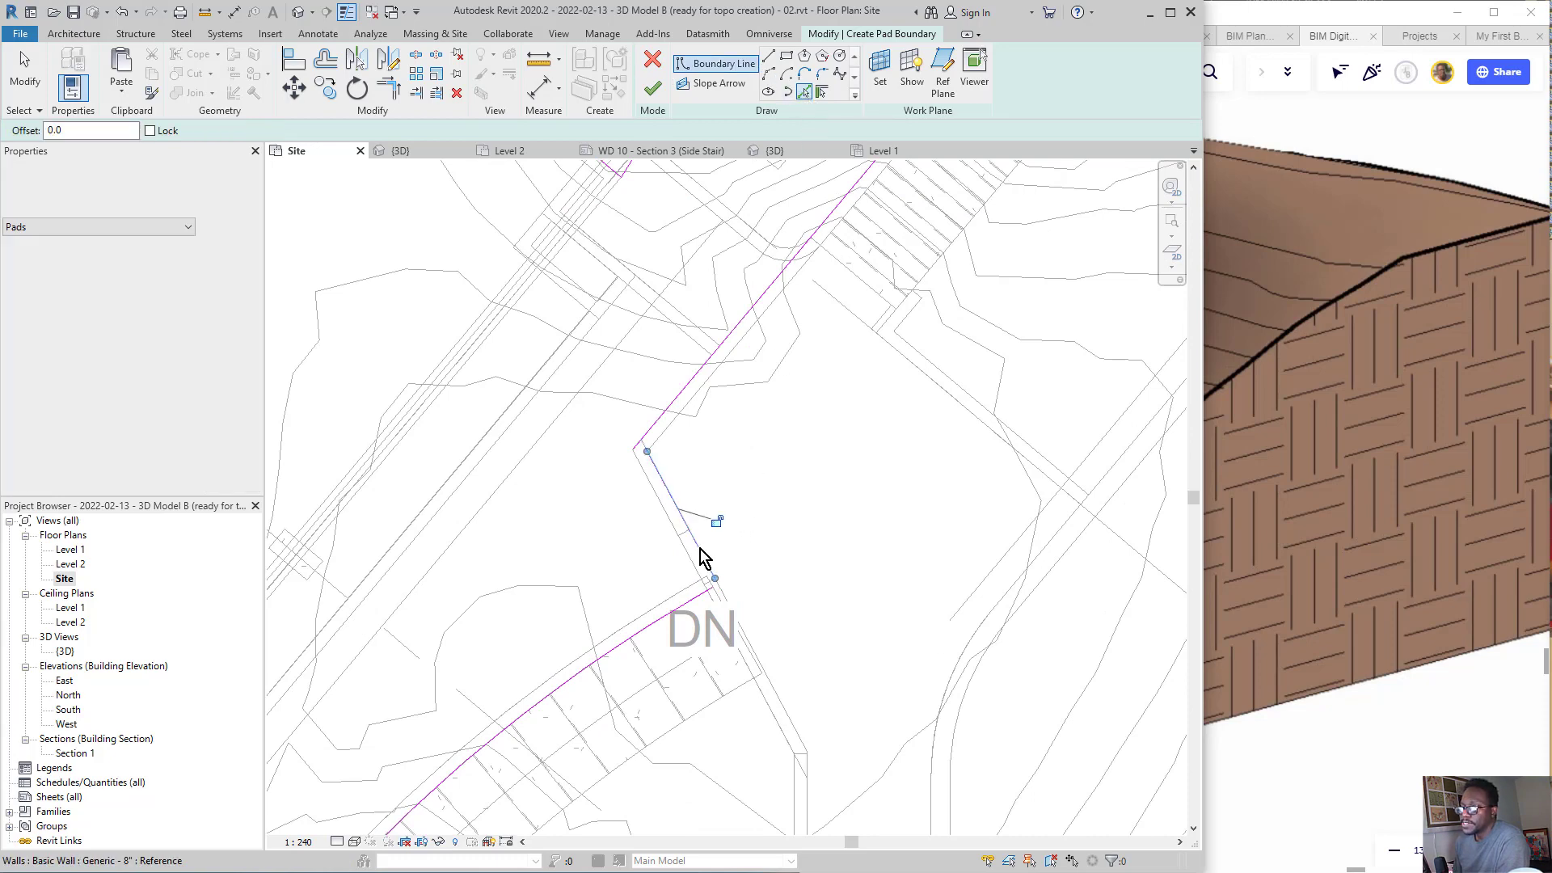
pyautogui.click(394, 99)
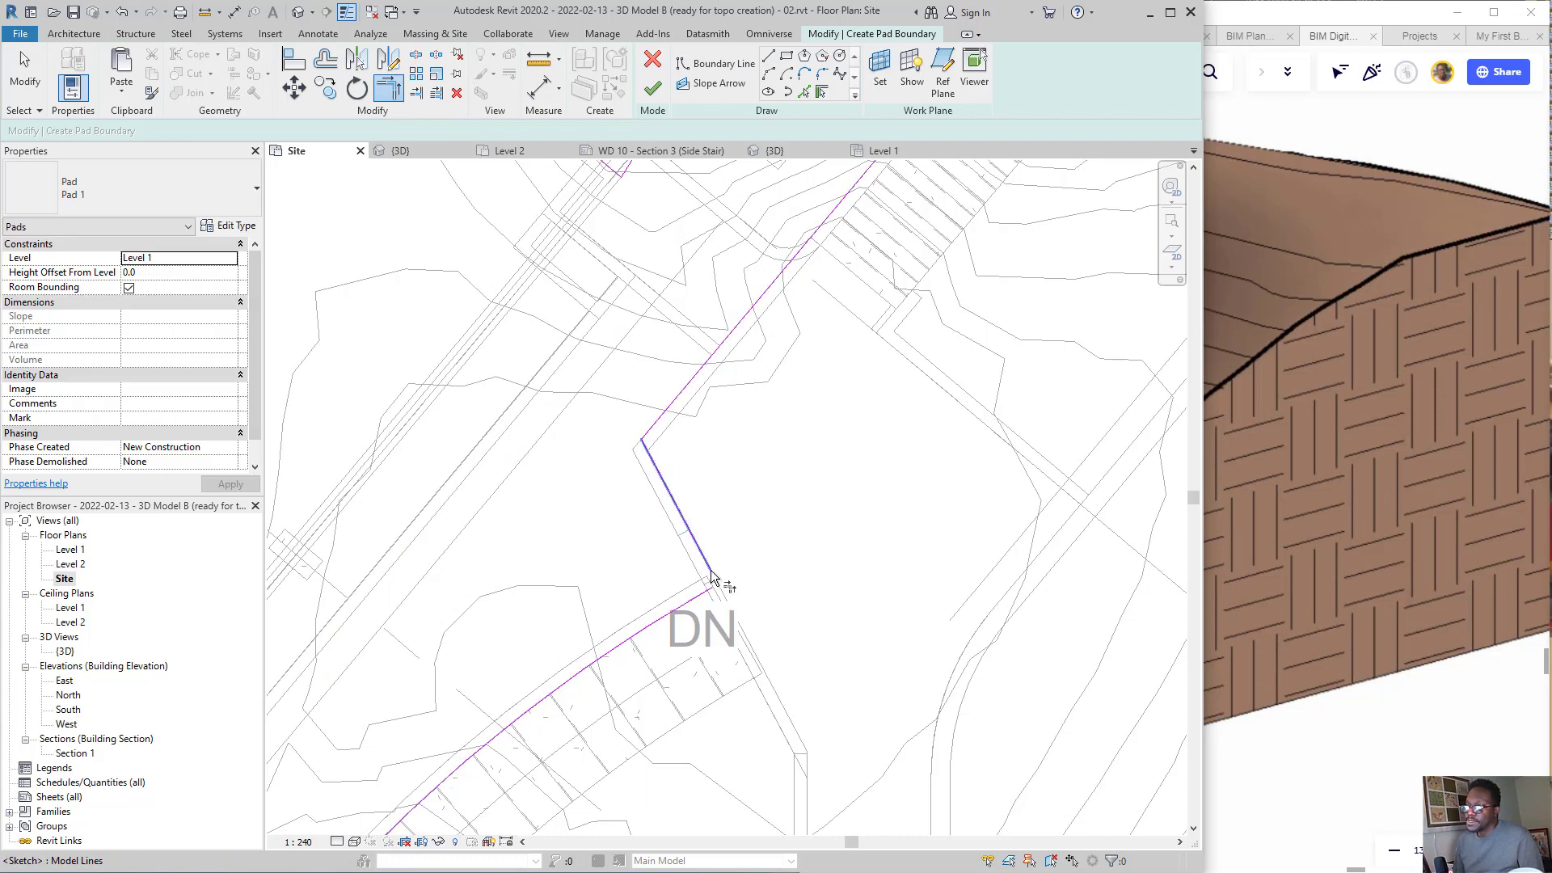
pyautogui.moveTo(712, 291); pyautogui.dragTo(593, 432, button='middle')
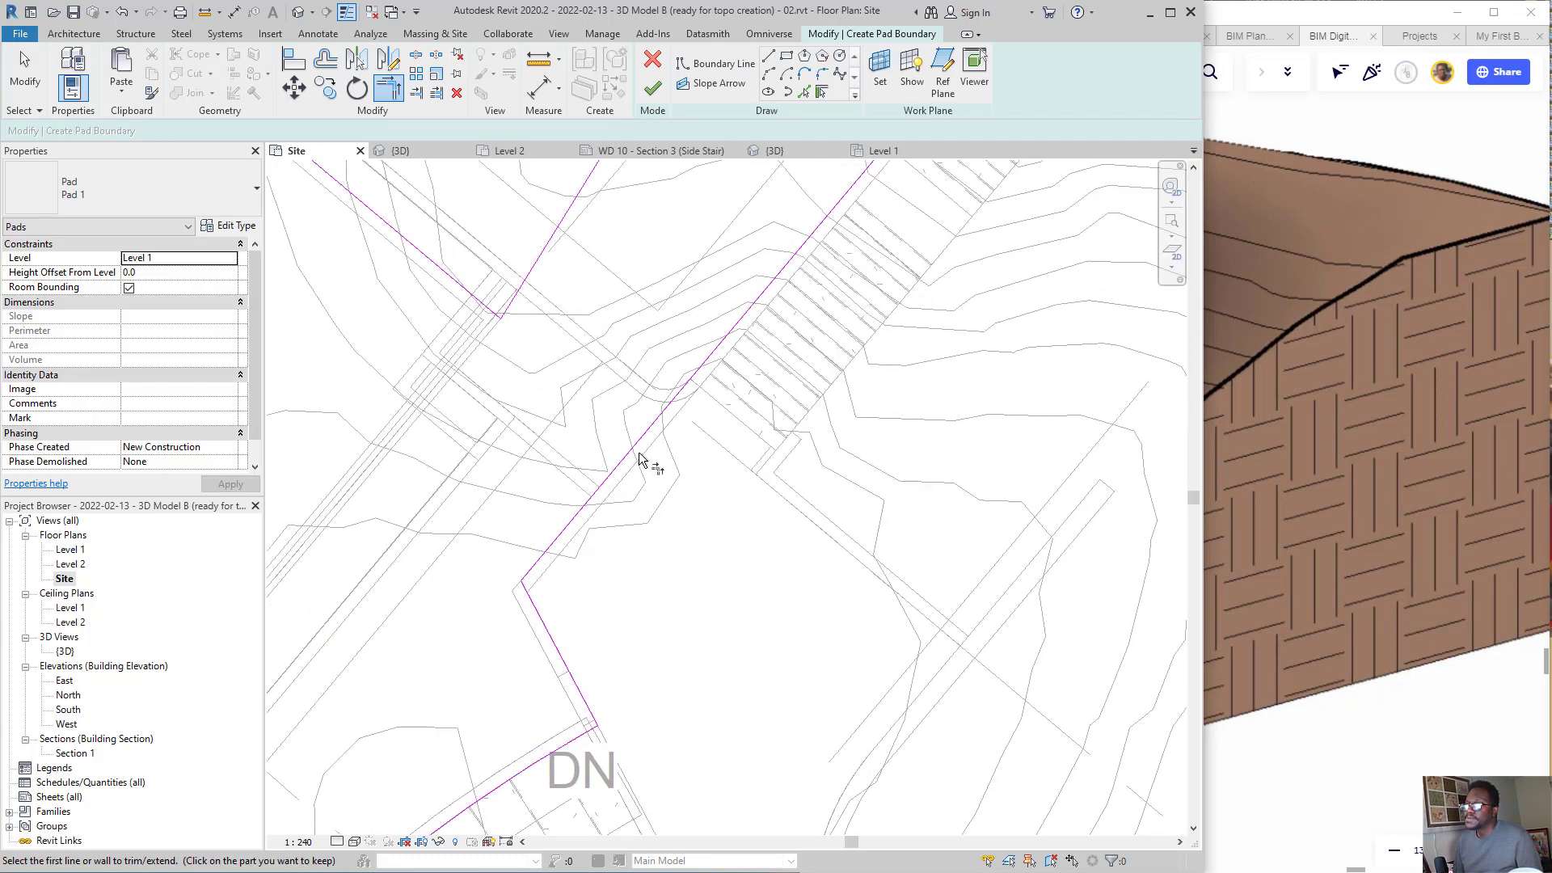
pyautogui.click(27, 80)
# - Draw a straight boundary line about 1545 long from the curved stair's outer wall face to the nearby outer corner of the long wall
pyautogui.scroll(-3, 657, 441)
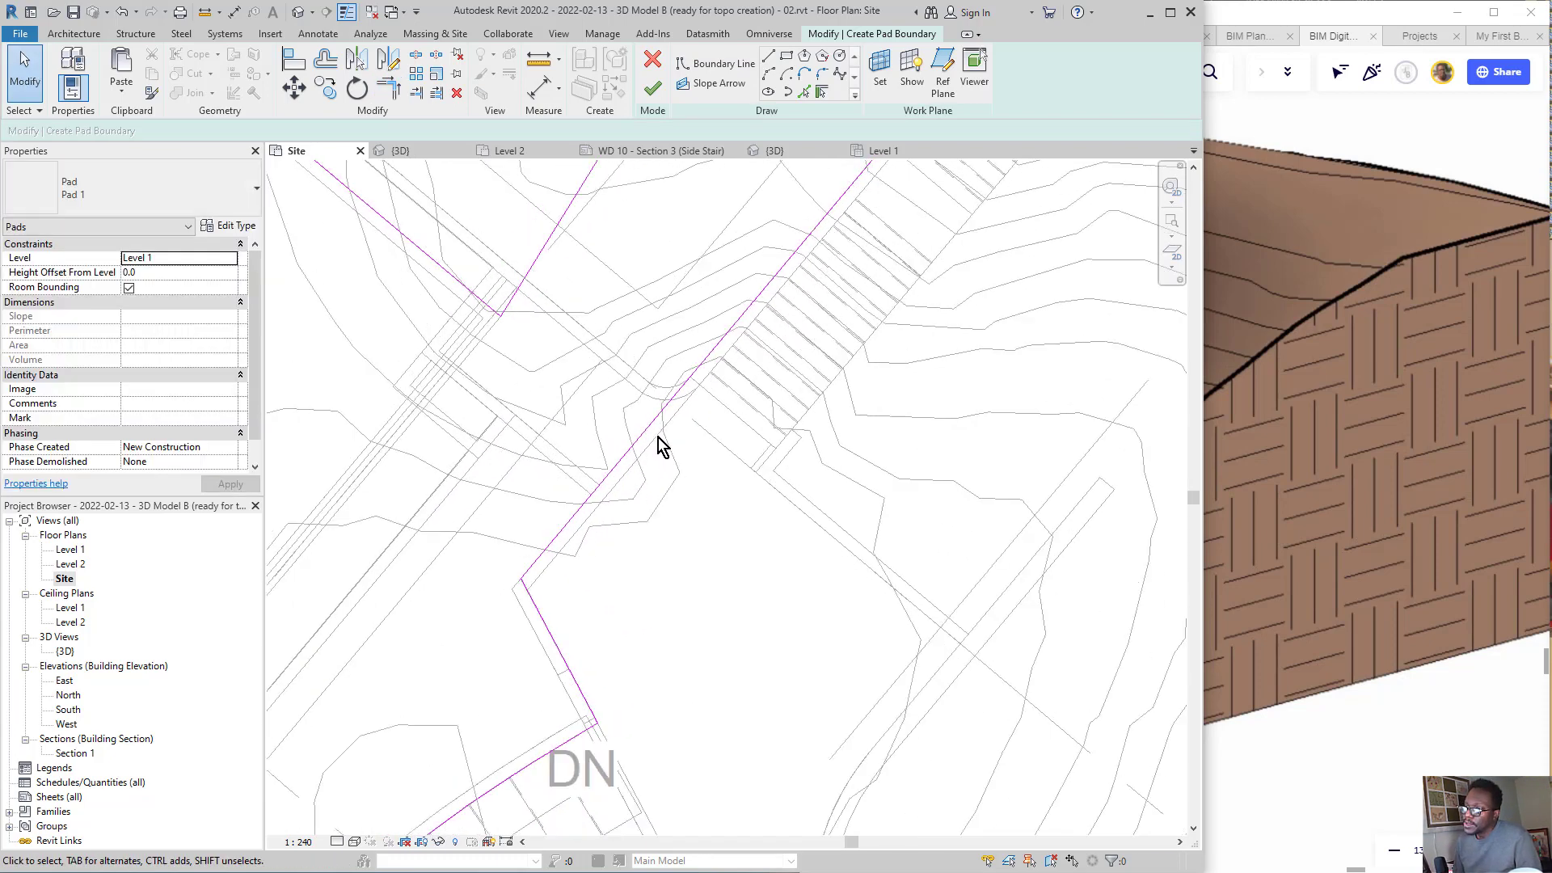
pyautogui.scroll(-2, 653, 420)
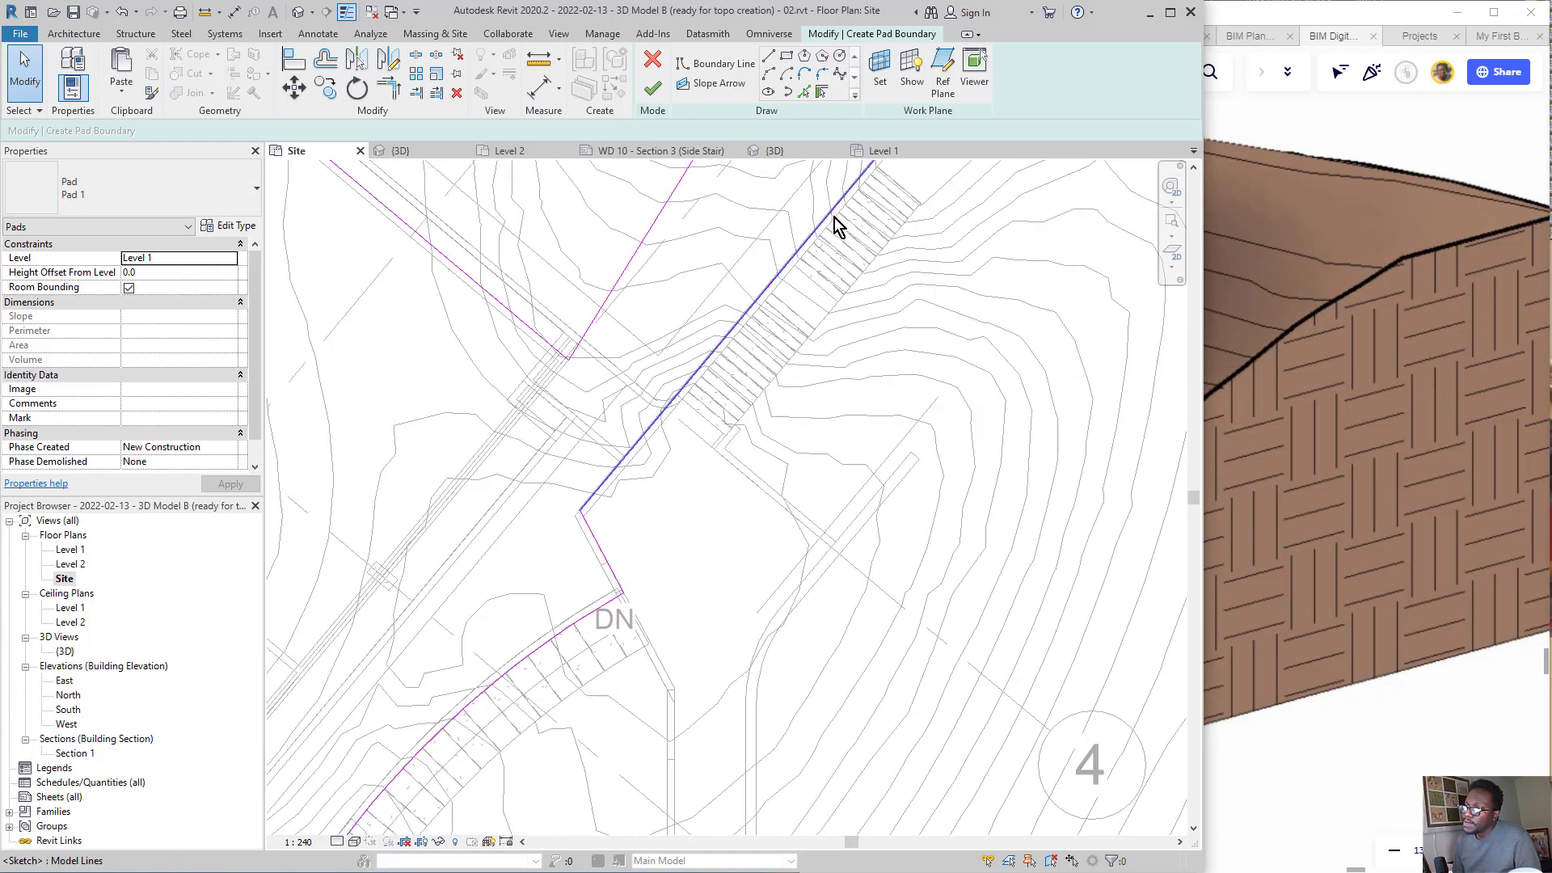
pyautogui.moveTo(832, 225); pyautogui.dragTo(824, 463, button='middle')
pyautogui.scroll(2, 898, 468)
pyautogui.moveTo(710, 490); pyautogui.dragTo(712, 564, button='middle')
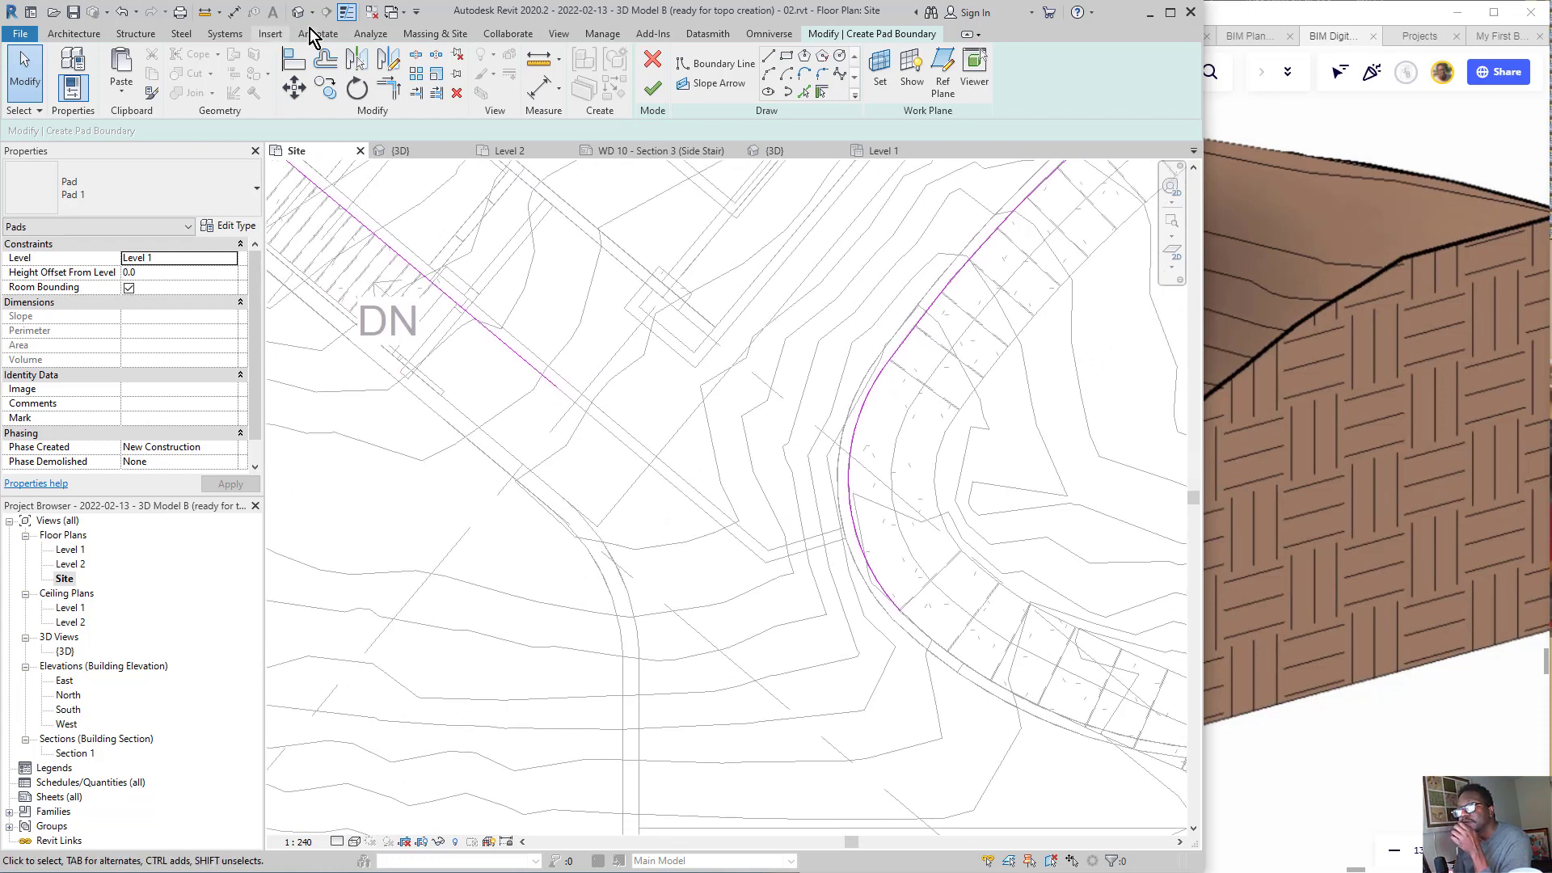
pyautogui.click(768, 57)
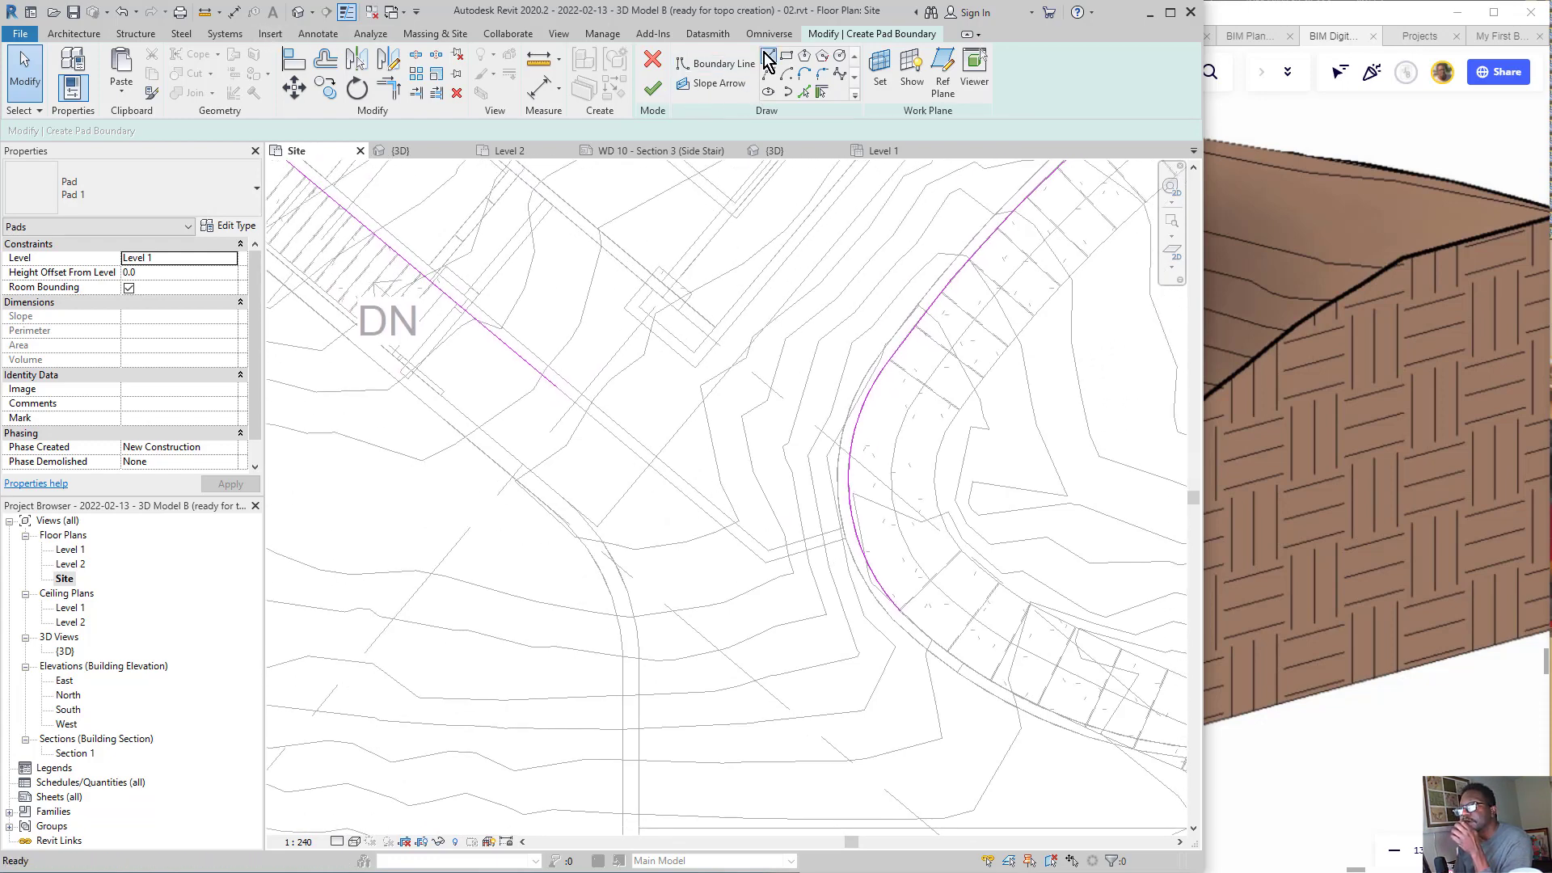
pyautogui.click(844, 537)
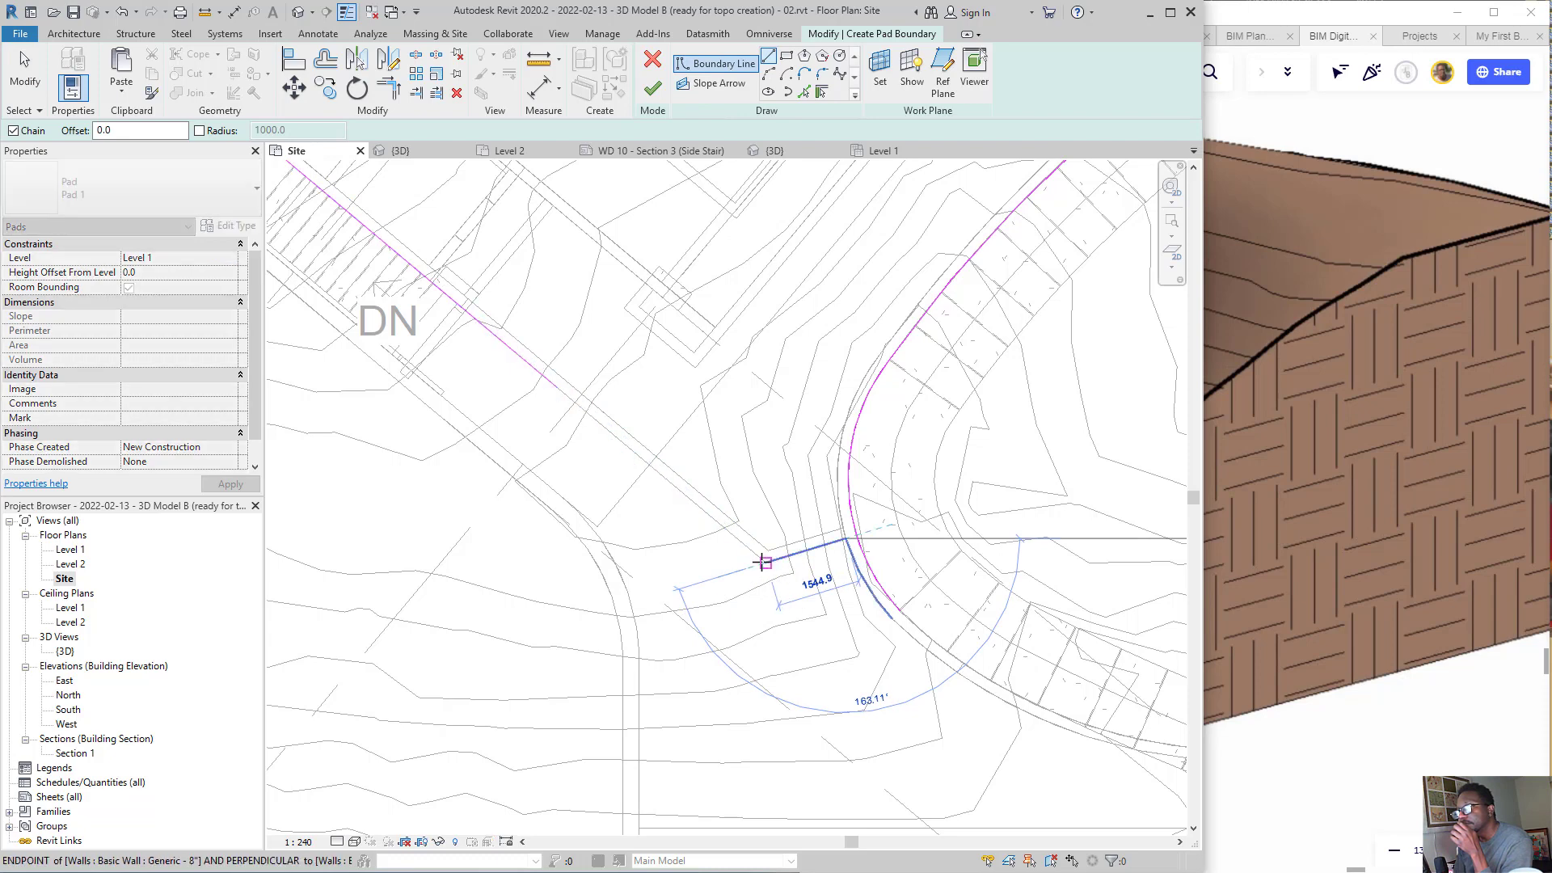
pyautogui.click(765, 562)
pyautogui.press('Escape')
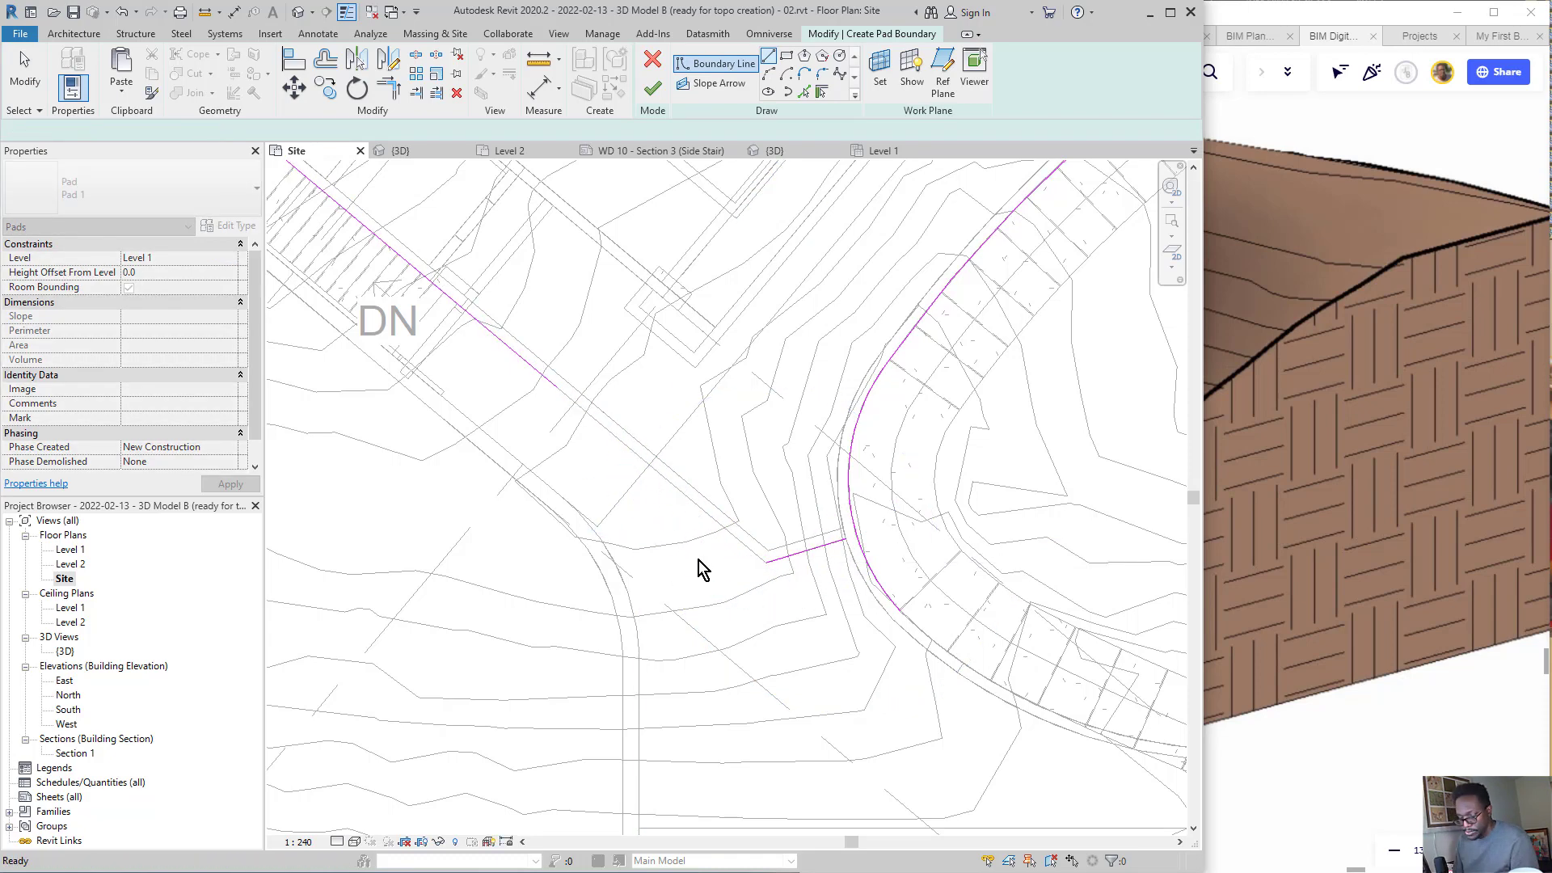
# - Trim the long straight stair's boundary line and the curved stair's arc to the short connecting line so both corners close
pyautogui.press('t')
pyautogui.press('r')
pyautogui.click(556, 385)
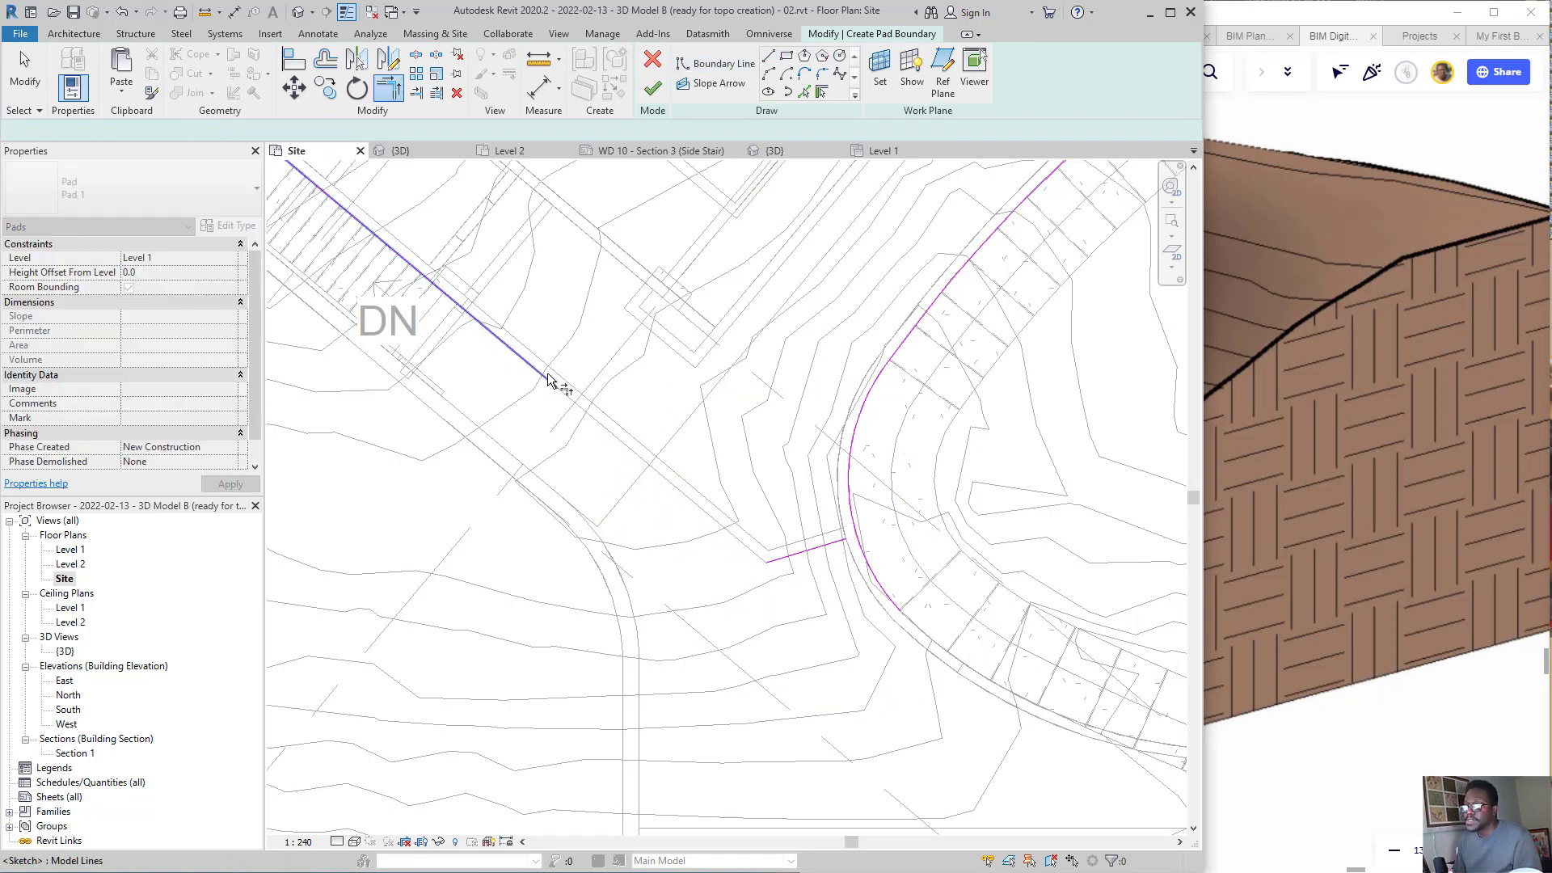
pyautogui.click(782, 556)
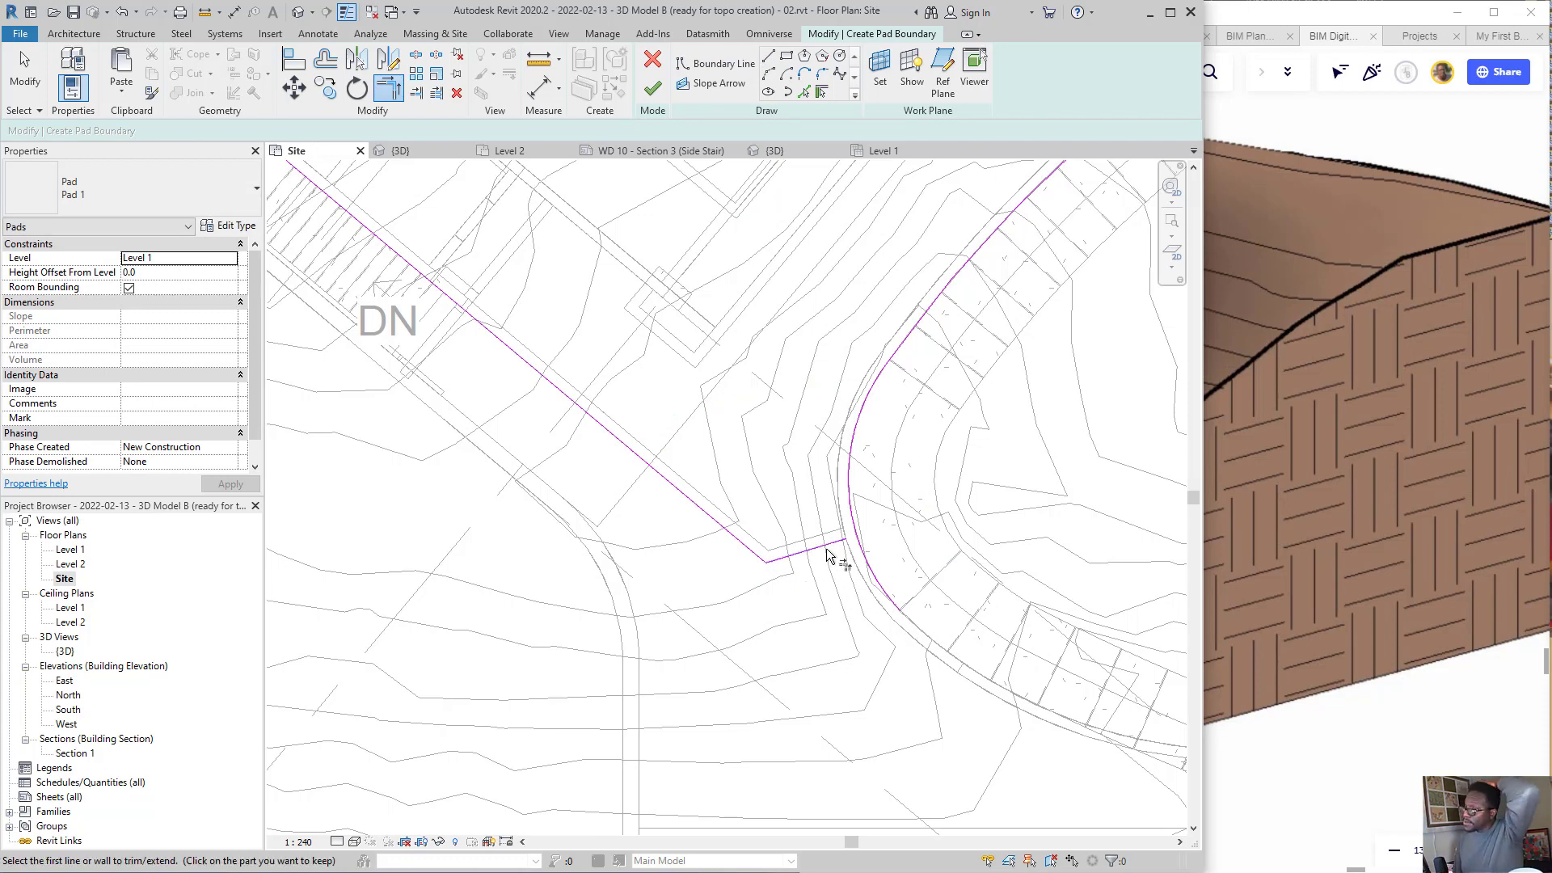
pyautogui.click(847, 529)
pyautogui.click(857, 544)
# - Examine the whole pad boundary around the building and stairs for gaps and overlapping lines before finishing the sketch
pyautogui.scroll(-4, 859, 550)
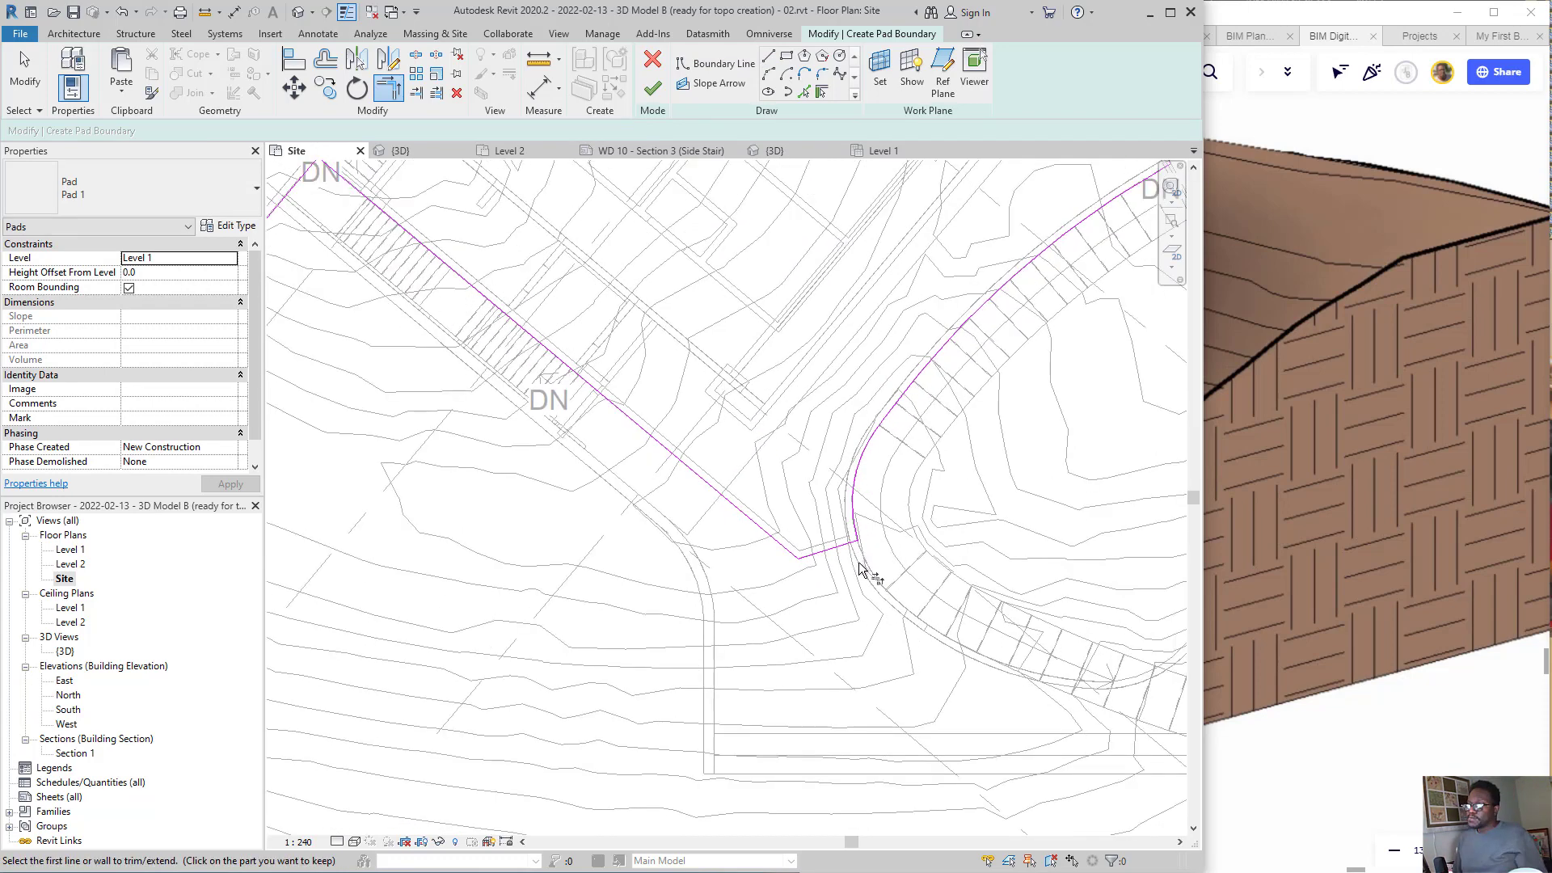
pyautogui.moveTo(652, 372); pyautogui.dragTo(759, 535, button='middle')
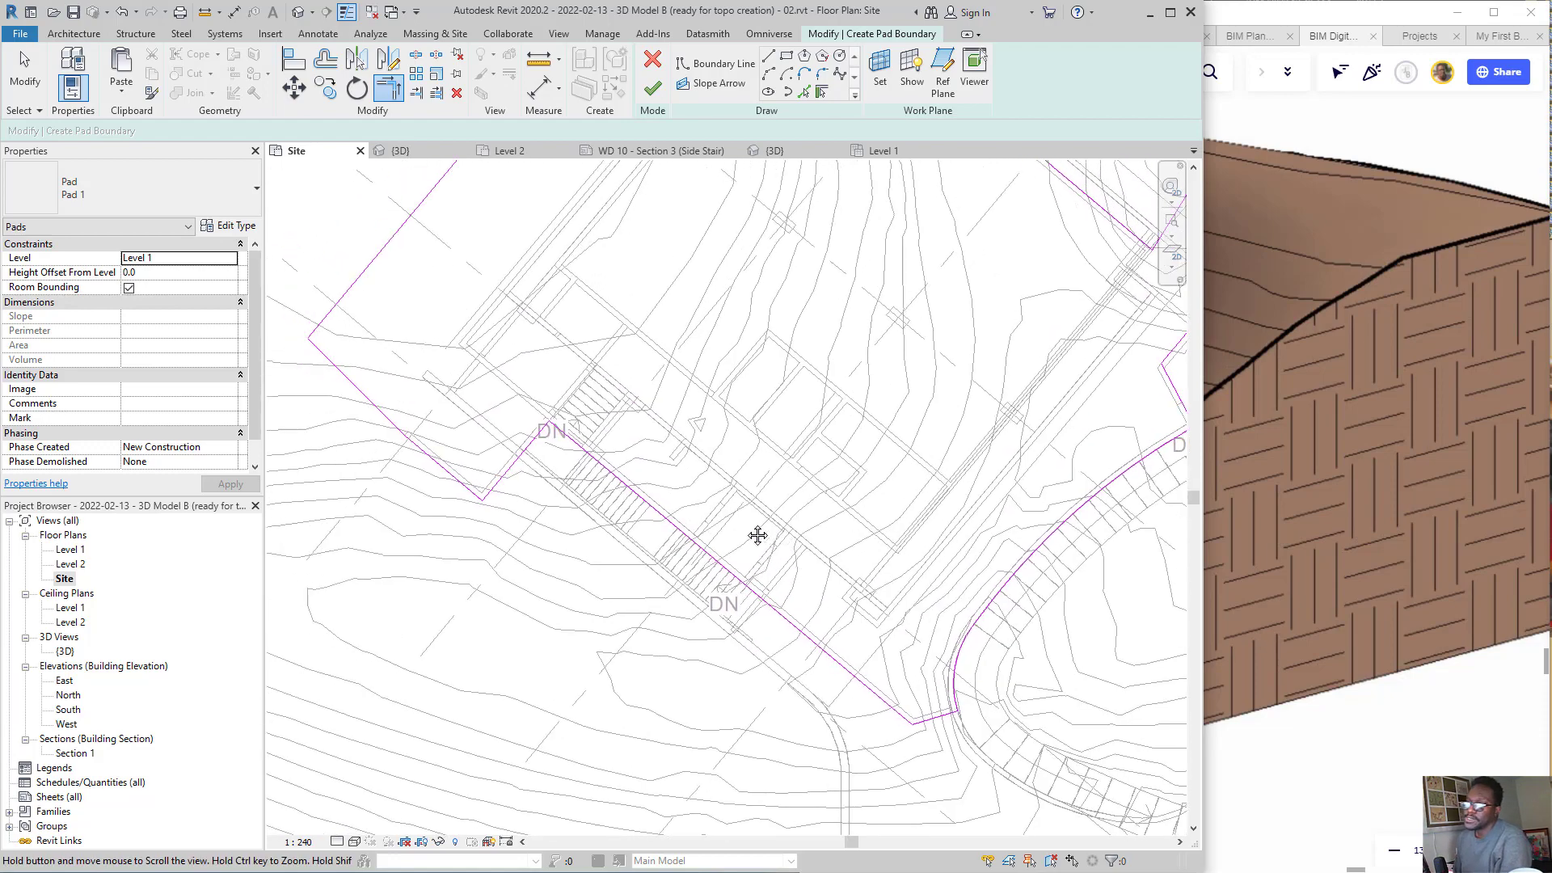
pyautogui.scroll(-1, 541, 445)
pyautogui.scroll(1, 541, 444)
pyautogui.scroll(2, 541, 444)
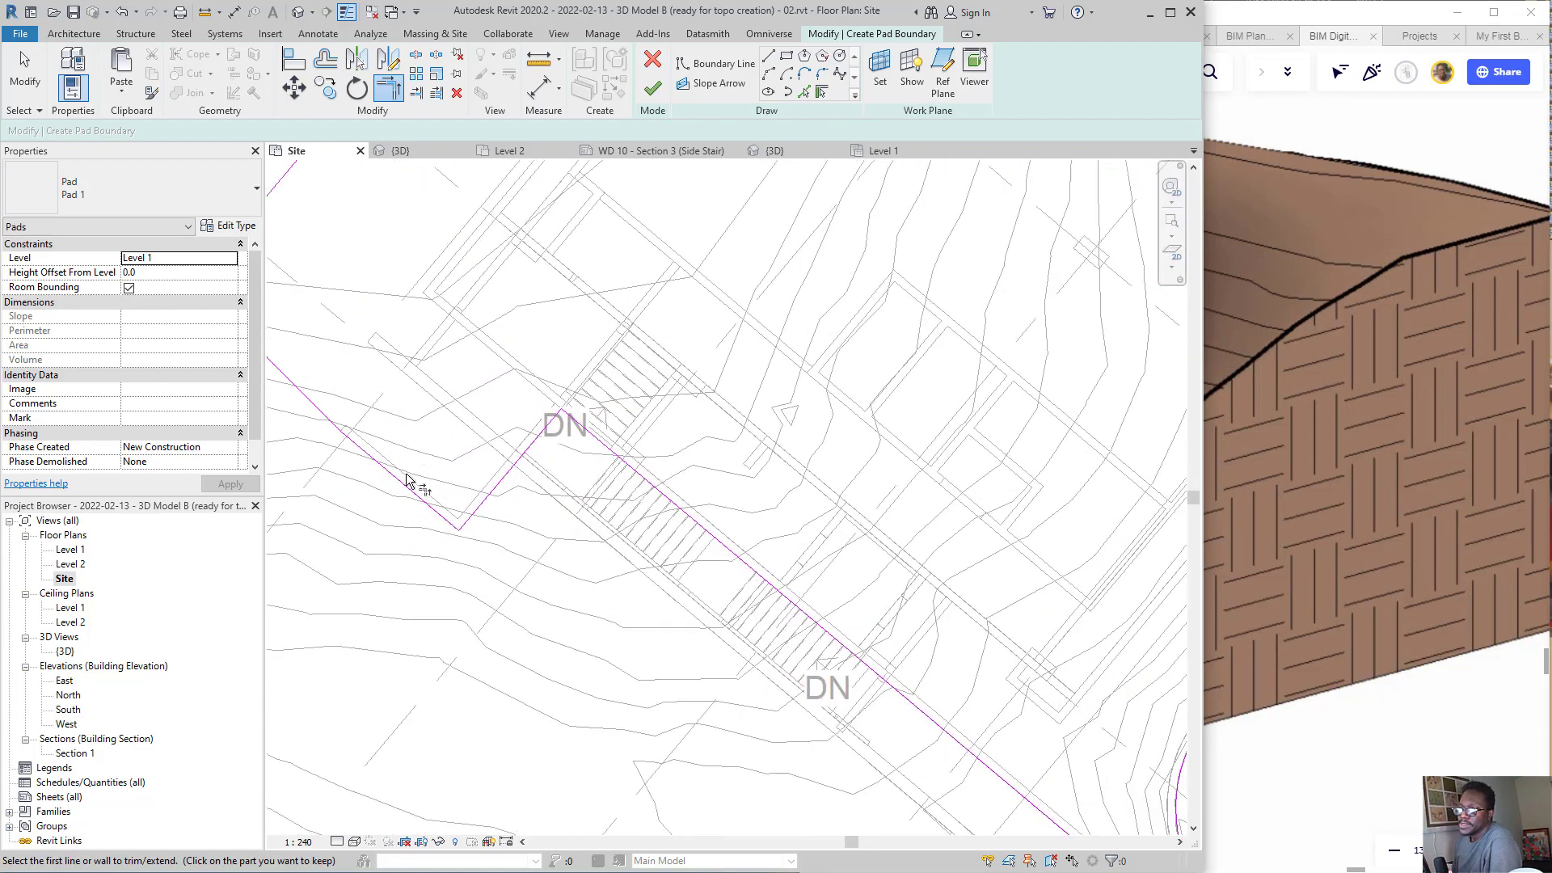
pyautogui.scroll(-3, 495, 482)
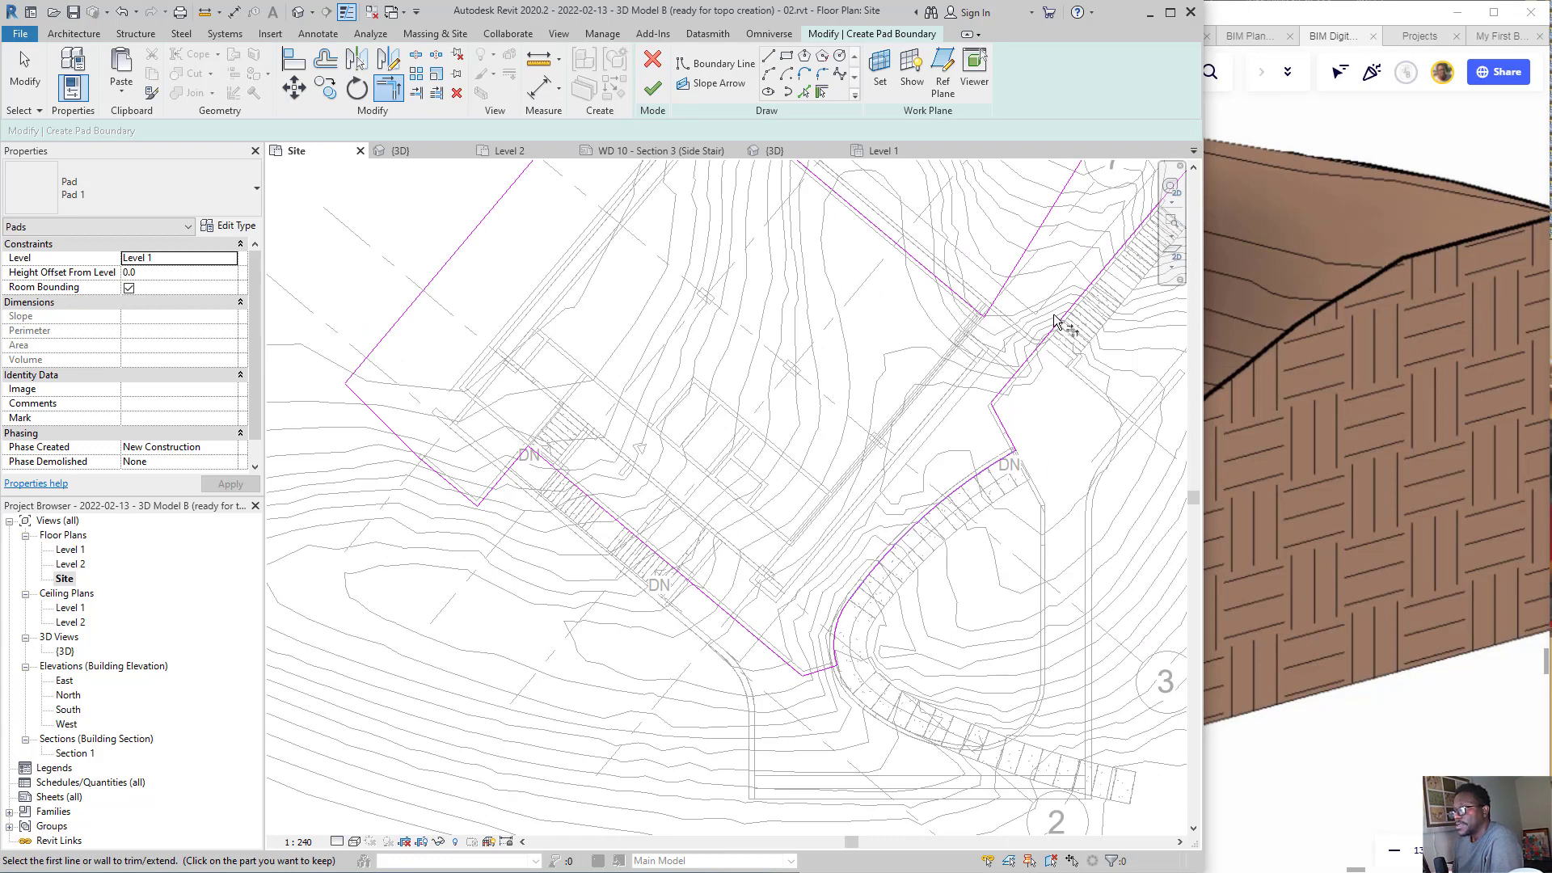
pyautogui.scroll(-2, 981, 434)
pyautogui.scroll(-1, 913, 417)
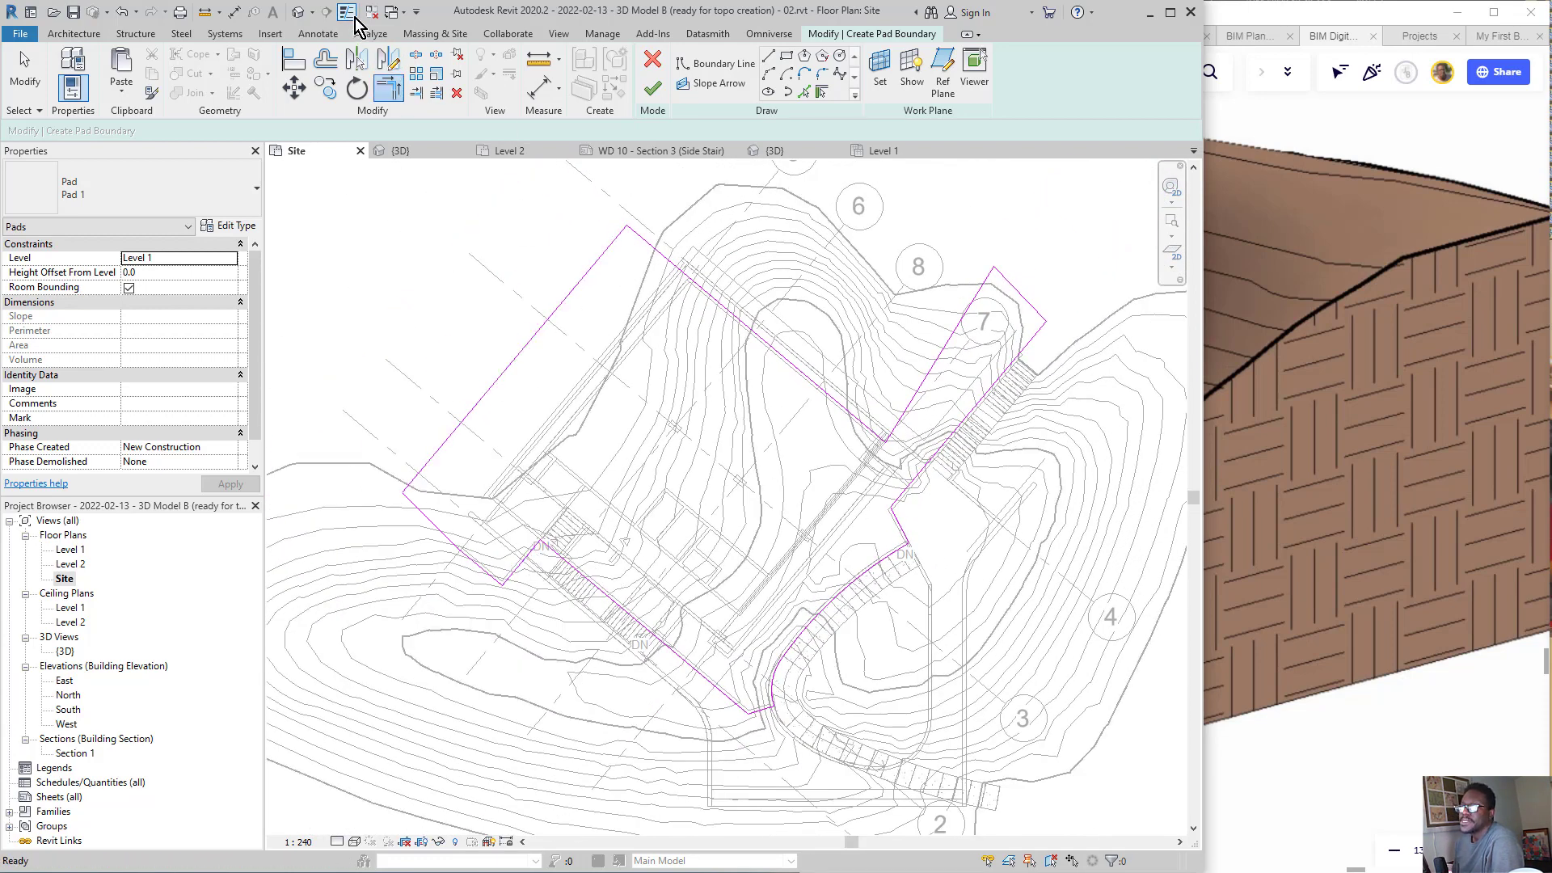
pyautogui.press('Escape')
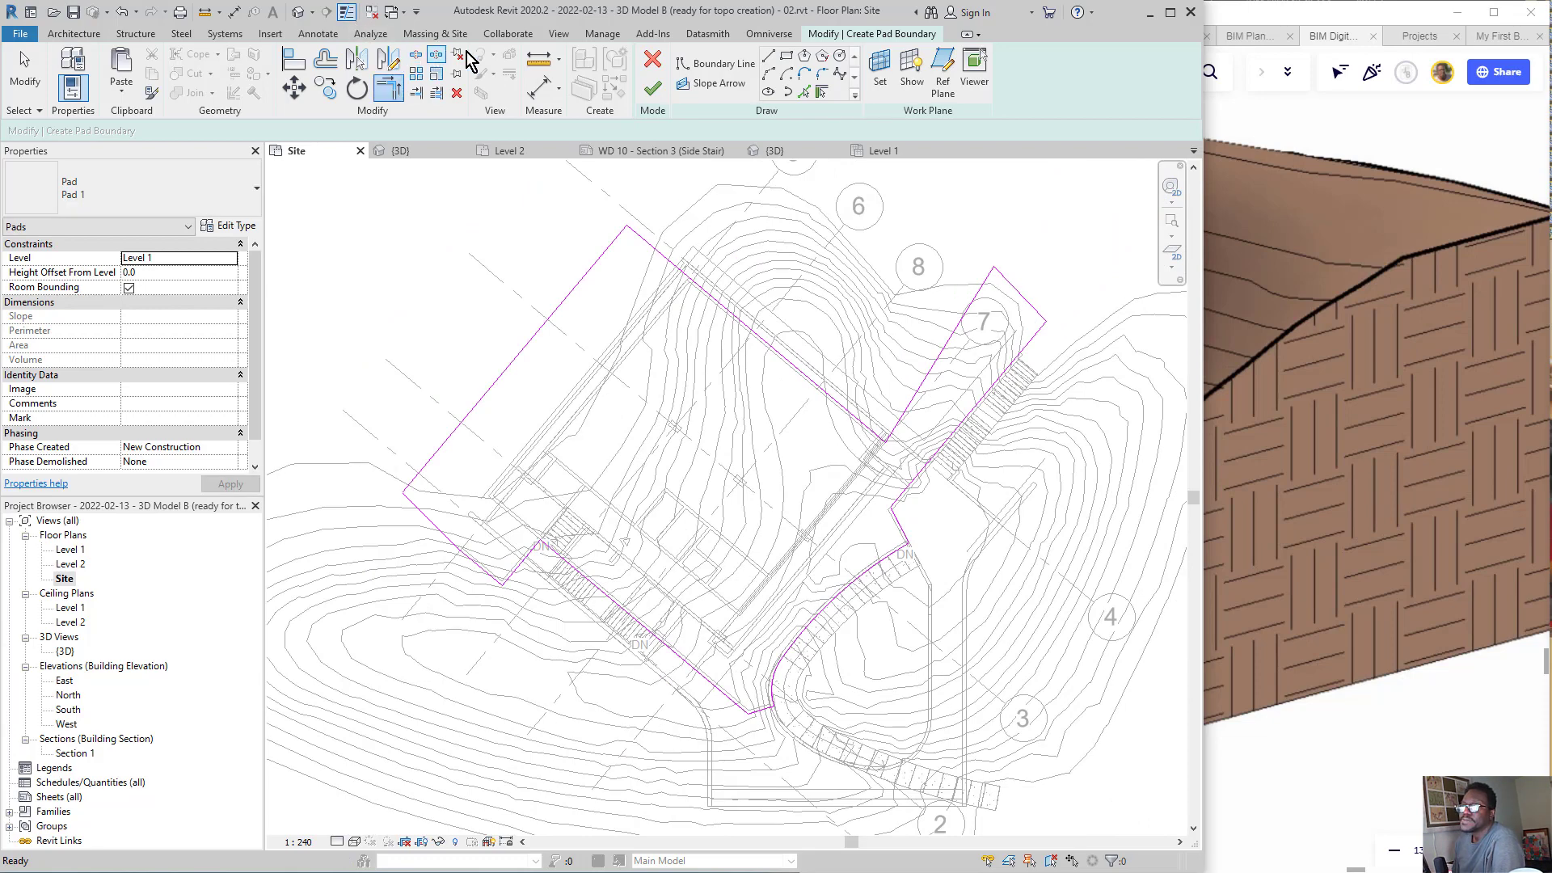
pyautogui.click(389, 88)
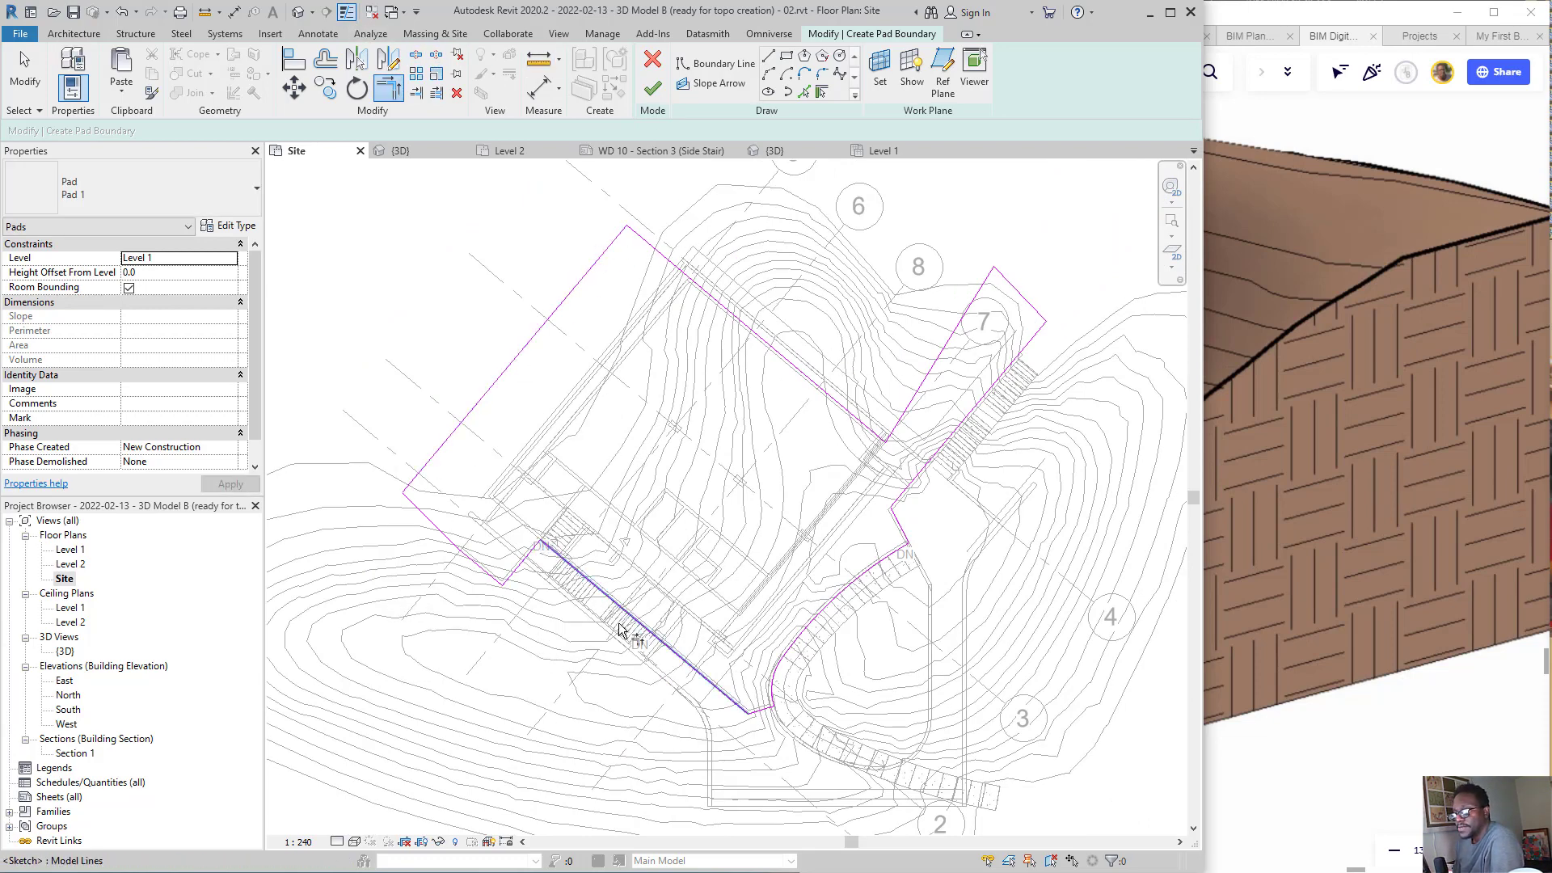
pyautogui.scroll(-4, 635, 638)
pyautogui.scroll(2, 733, 548)
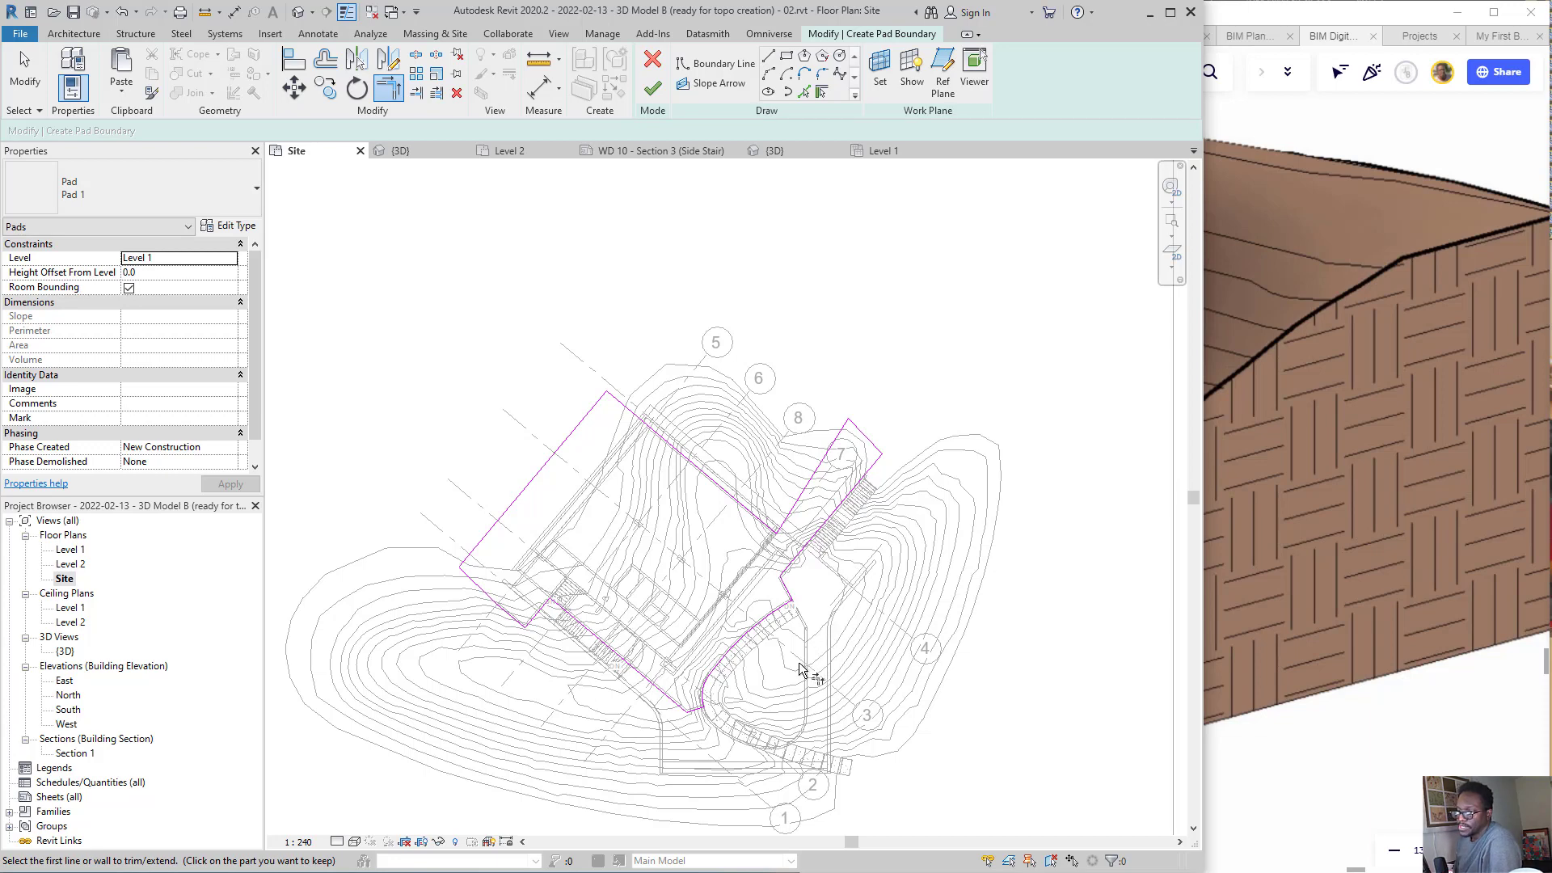
pyautogui.scroll(2, 745, 659)
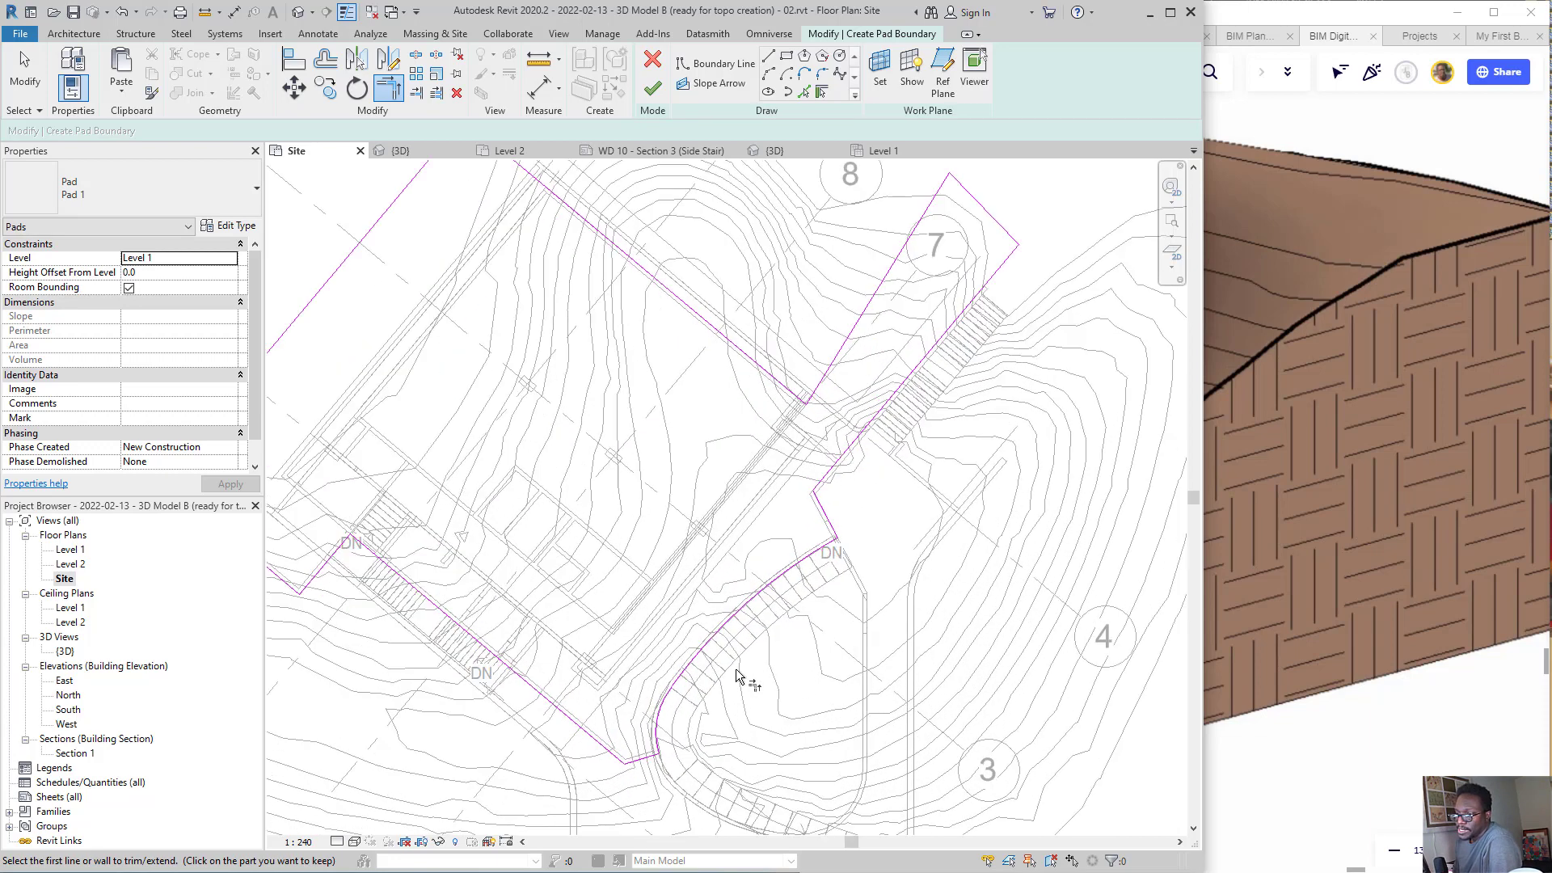
pyautogui.moveTo(653, 701); pyautogui.dragTo(698, 617, button='middle')
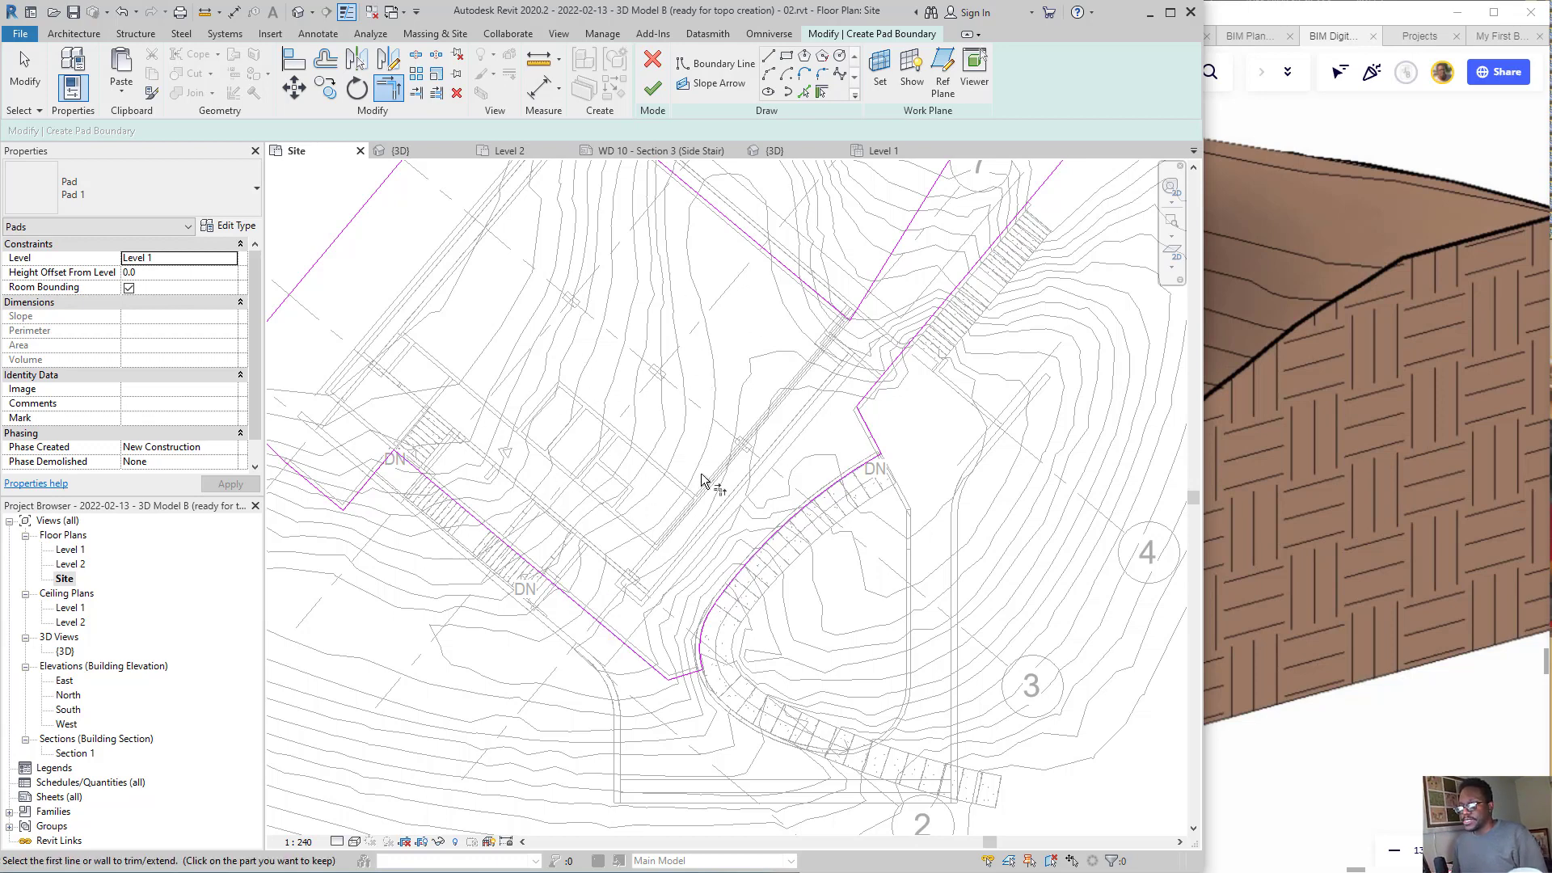
pyautogui.scroll(-5, 685, 334)
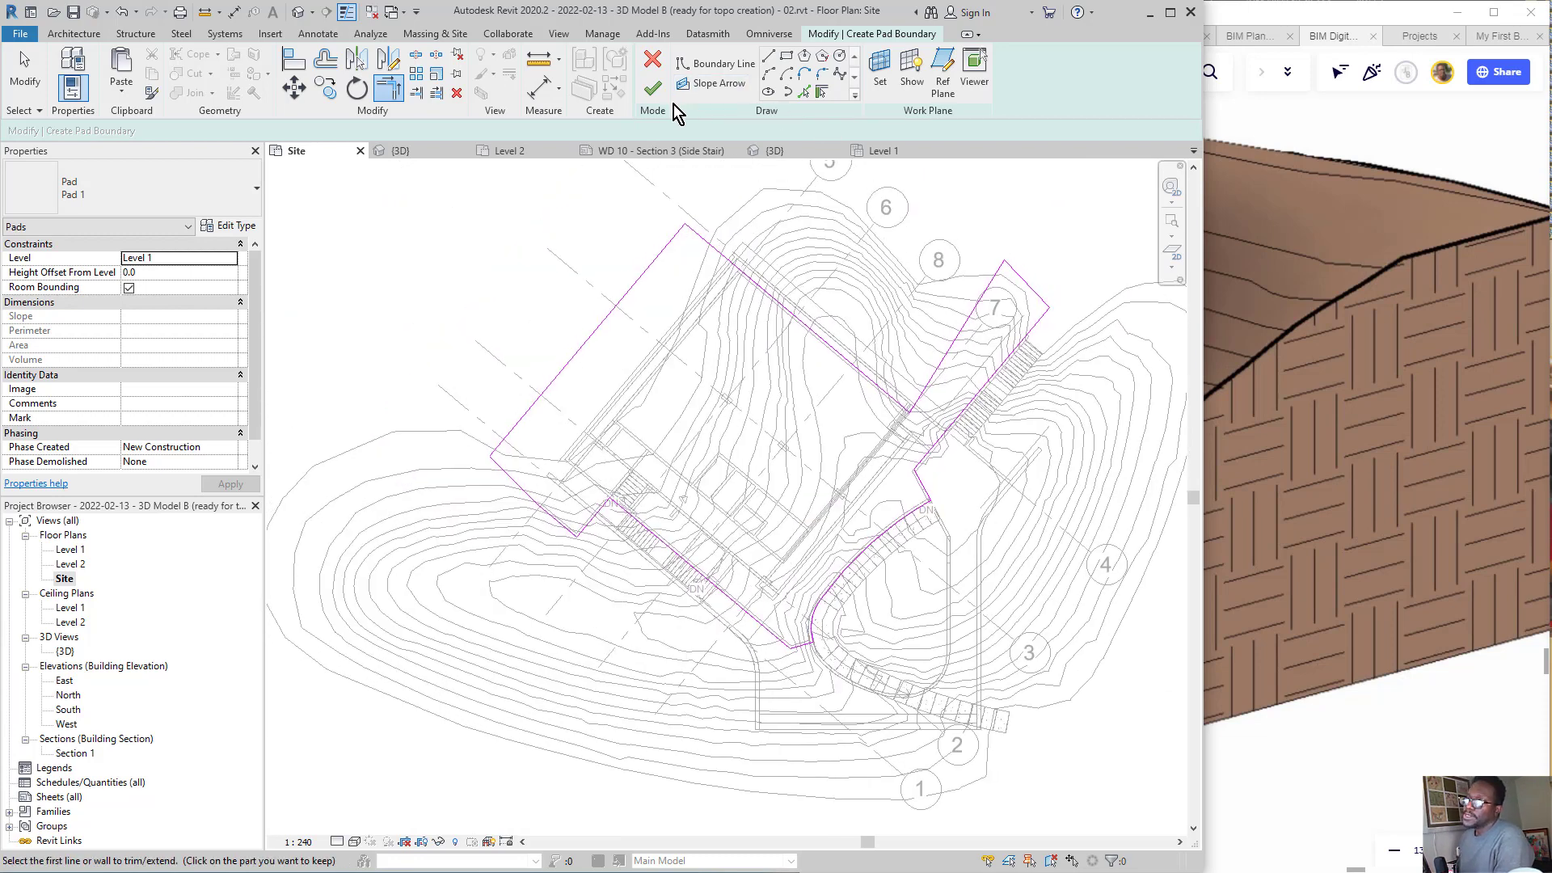
# - Finish the building pad sketch and inspect how the pad cuts the topography in the 3D view
pyautogui.click(661, 91)
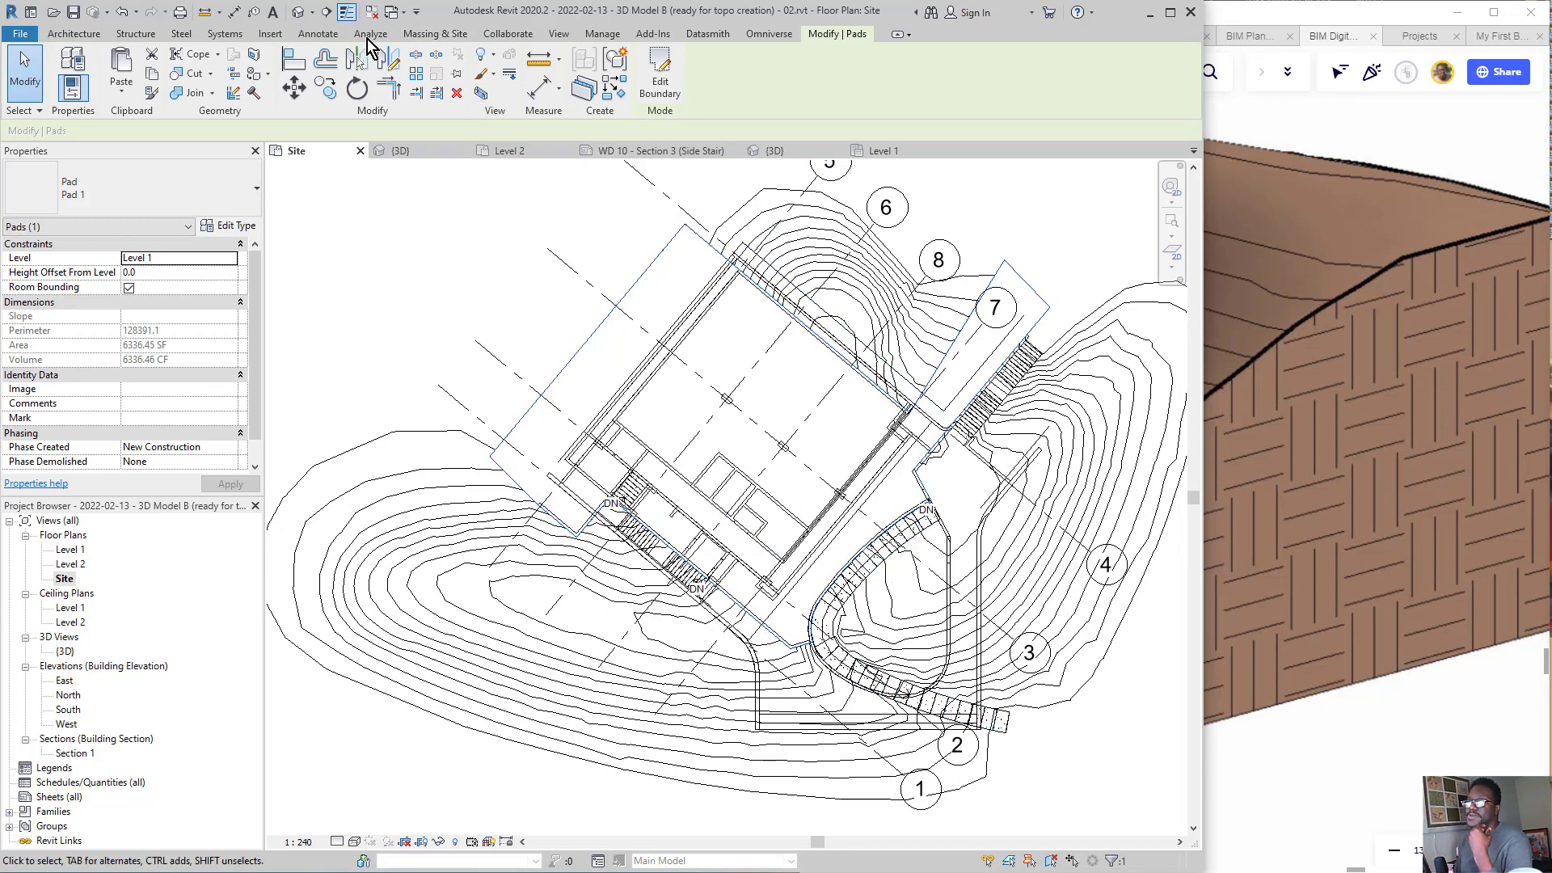
pyautogui.click(423, 154)
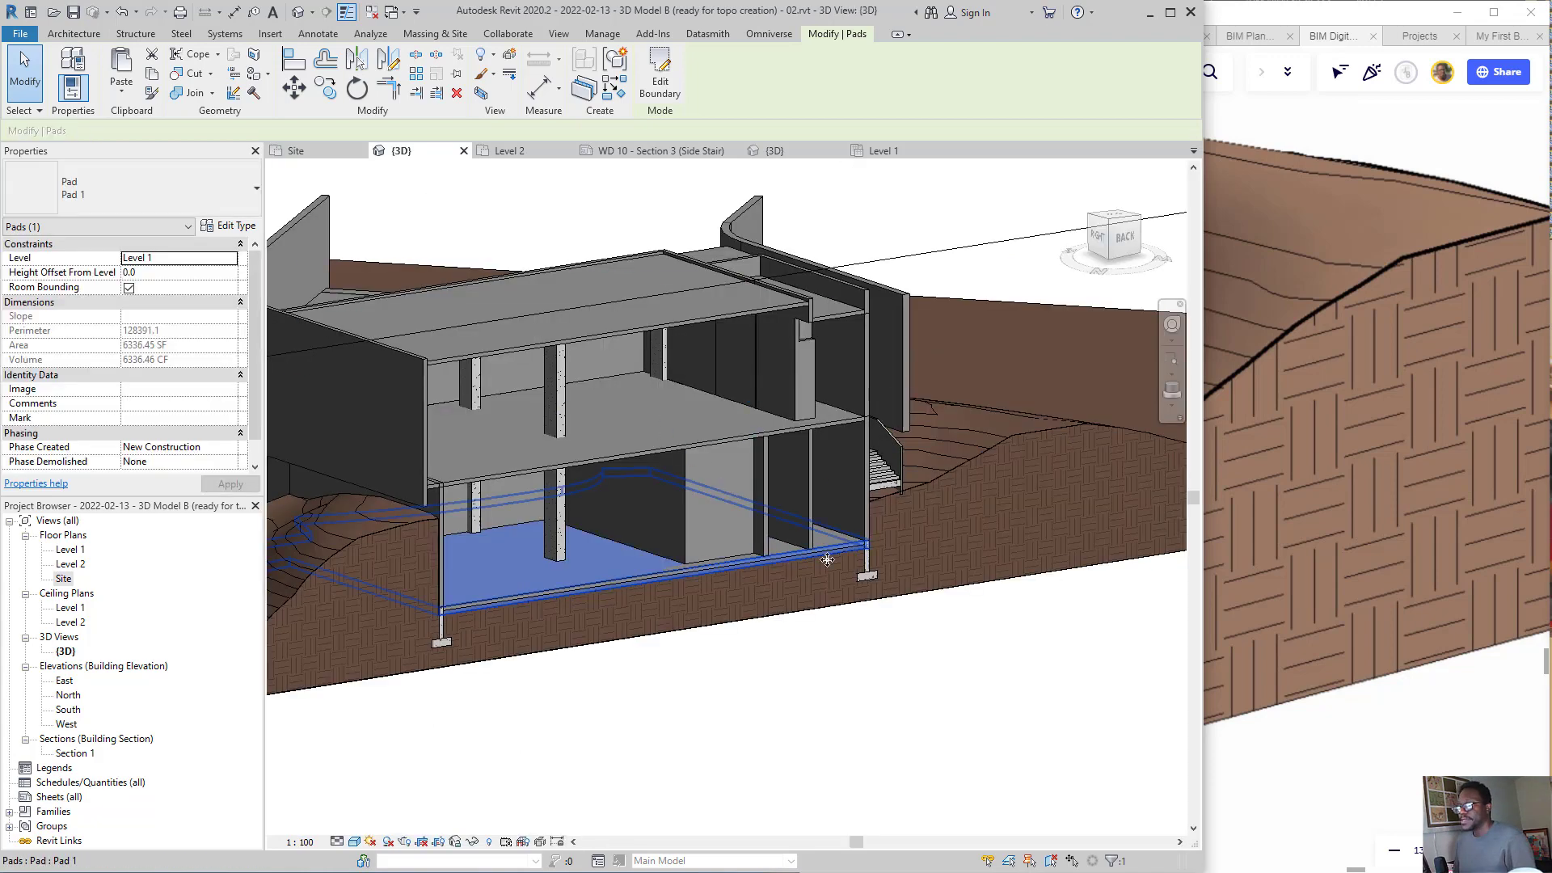
pyautogui.moveTo(826, 556)
pyautogui.keyDown('shift'); pyautogui.mouseDown(button='middle')
pyautogui.moveTo(624, 556)
pyautogui.moveTo(599, 687)
pyautogui.moveTo(628, 758)
pyautogui.moveTo(727, 680)
pyautogui.moveTo(722, 609)
pyautogui.moveTo(747, 521)
pyautogui.moveTo(613, 463)
pyautogui.moveTo(634, 444)
pyautogui.moveTo(802, 460)
pyautogui.moveTo(799, 492)
pyautogui.moveTo(572, 495)
pyautogui.moveTo(566, 467)
pyautogui.moveTo(667, 486)
pyautogui.moveTo(729, 608)
pyautogui.moveTo(891, 556)
pyautogui.moveTo(908, 609)
pyautogui.moveTo(789, 666)
pyautogui.moveTo(755, 400)
pyautogui.moveTo(748, 412)
pyautogui.mouseUp(button='middle'); pyautogui.keyUp('shift')
pyautogui.scroll(-4, 723, 607)
pyautogui.click(651, 527)
pyautogui.scroll(2, 627, 424)
pyautogui.moveTo(607, 275); pyautogui.dragTo(628, 397, button='middle')
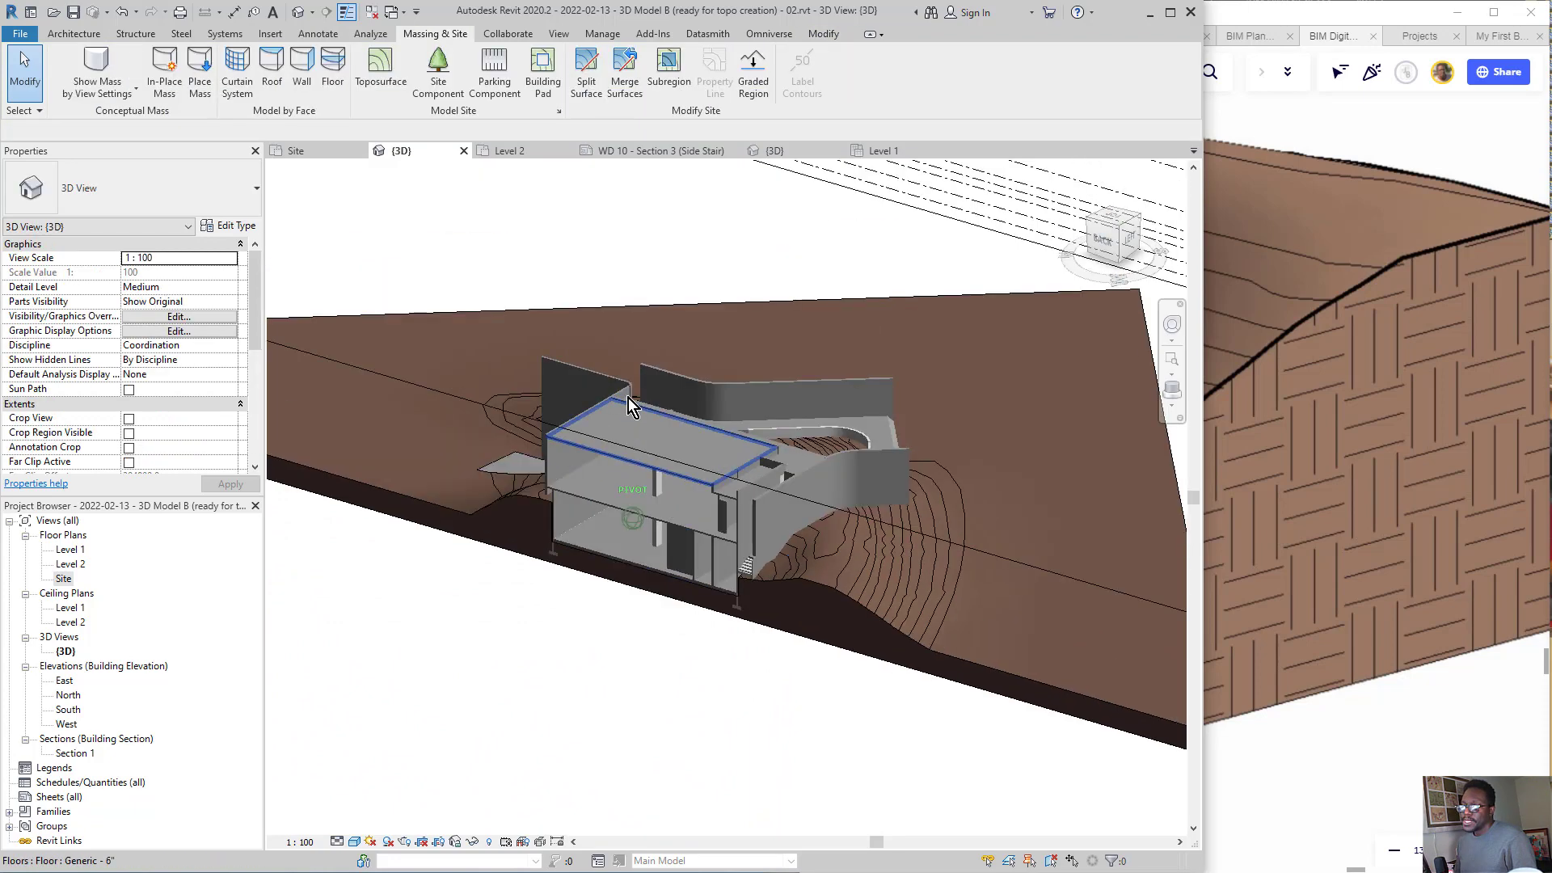
# - Extend the 3D section box outward past the building's back wall to include the whole building and pad
pyautogui.moveTo(622, 526); pyautogui.dragTo(750, 496, button='middle')
pyautogui.scroll(-1, 624, 426)
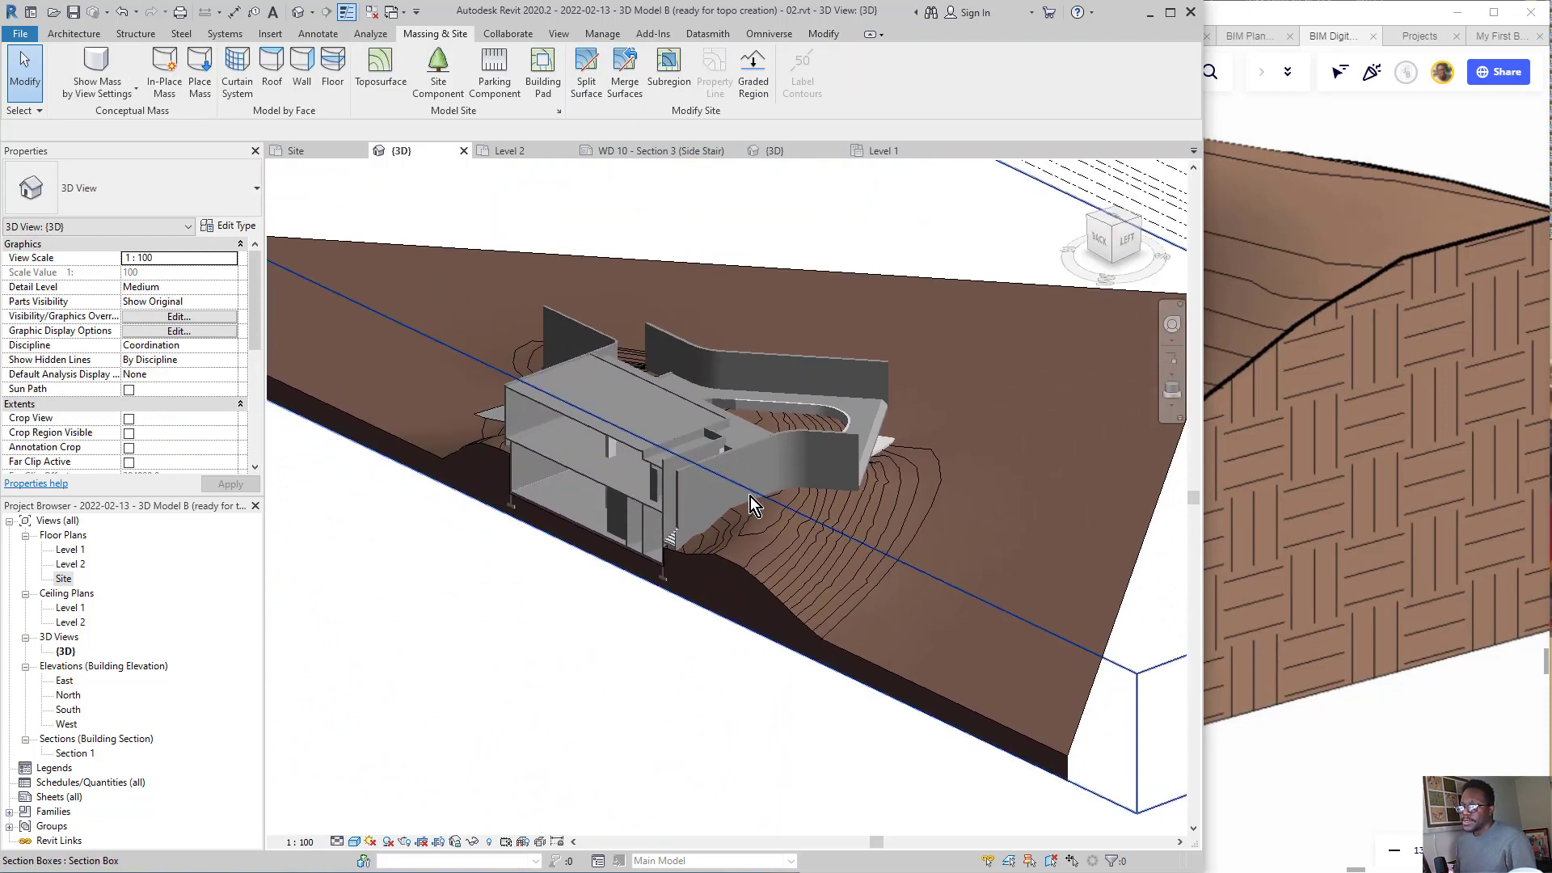
pyautogui.click(755, 496)
pyautogui.moveTo(552, 467); pyautogui.dragTo(413, 539)
pyautogui.scroll(4, 706, 575)
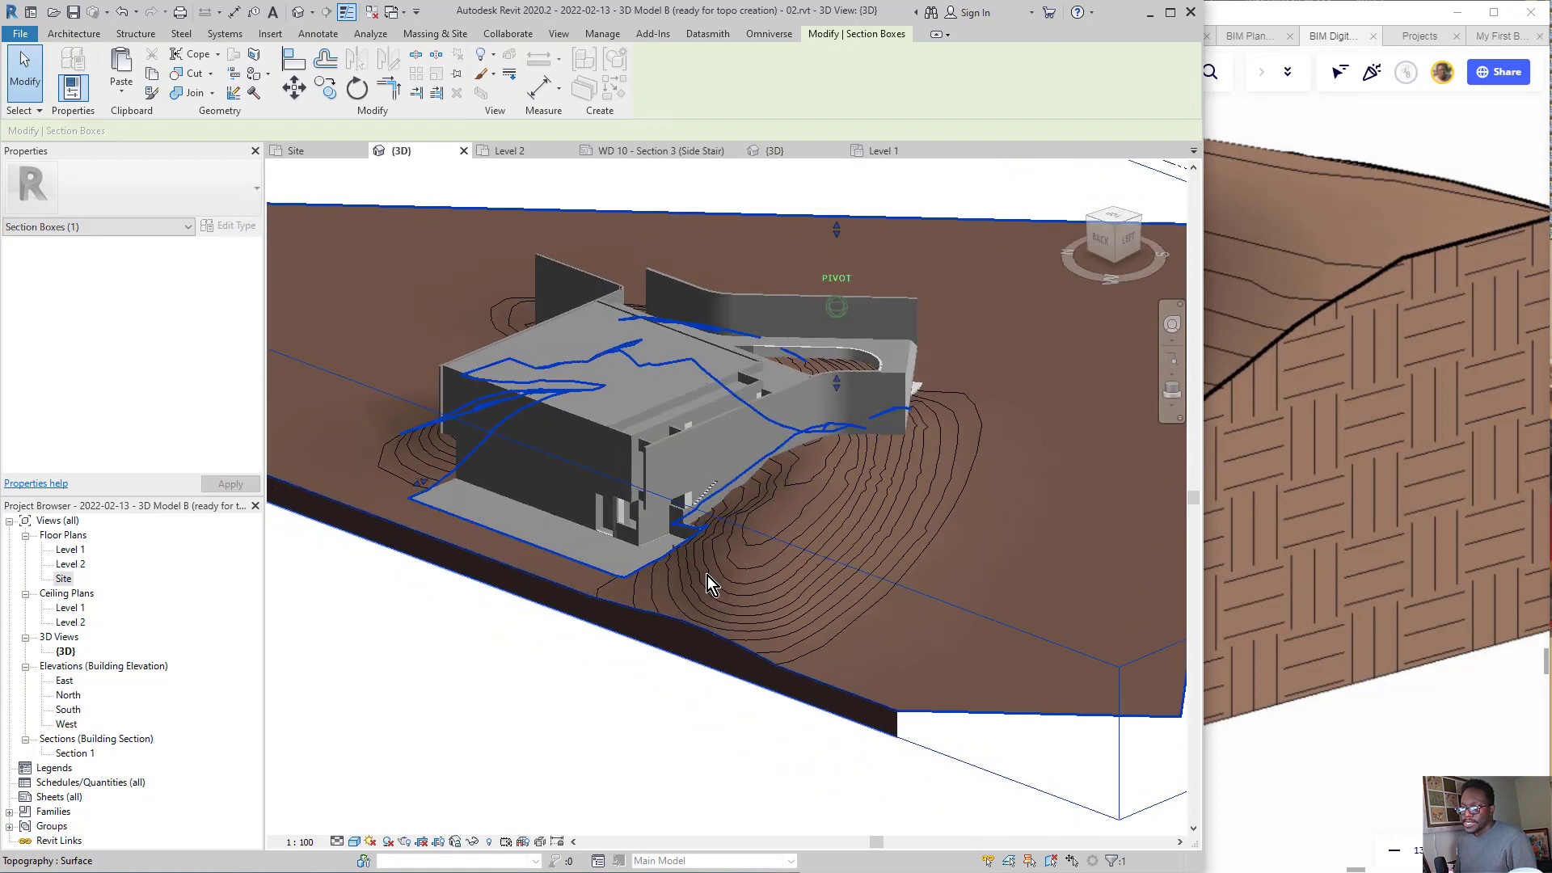
# - Examine the exposed pad edges and the cut ground around the building and stairs from several sides in 3D
pyautogui.keyDown('shift'); pyautogui.moveTo(834, 536); pyautogui.dragTo(958, 503, button='middle'); pyautogui.keyUp('shift')
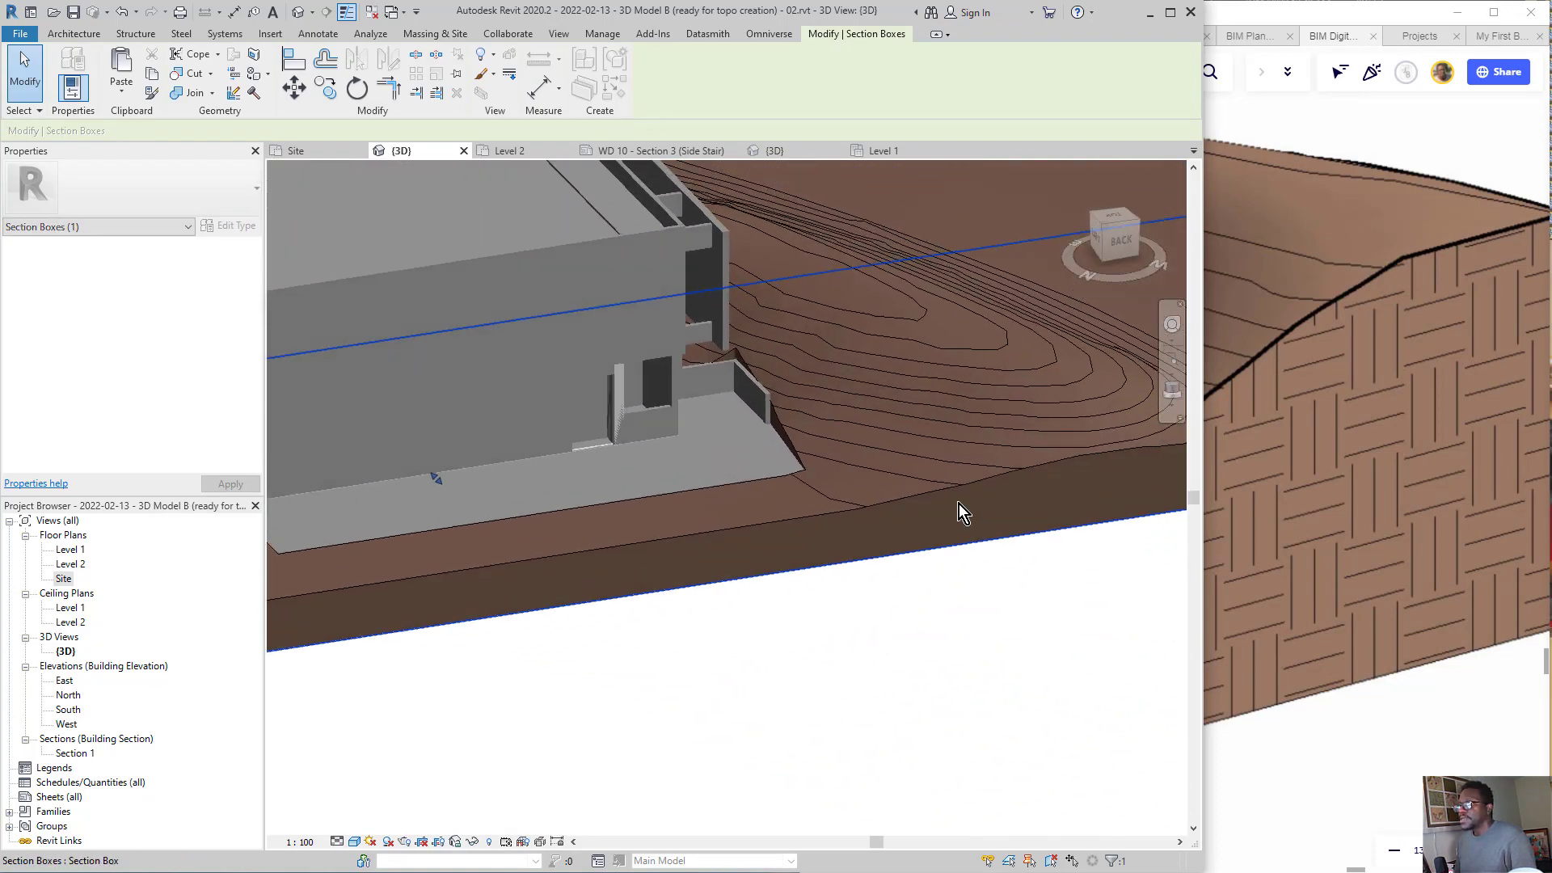
pyautogui.keyDown('shift'); pyautogui.moveTo(596, 590); pyautogui.dragTo(595, 660, button='middle'); pyautogui.keyUp('shift')
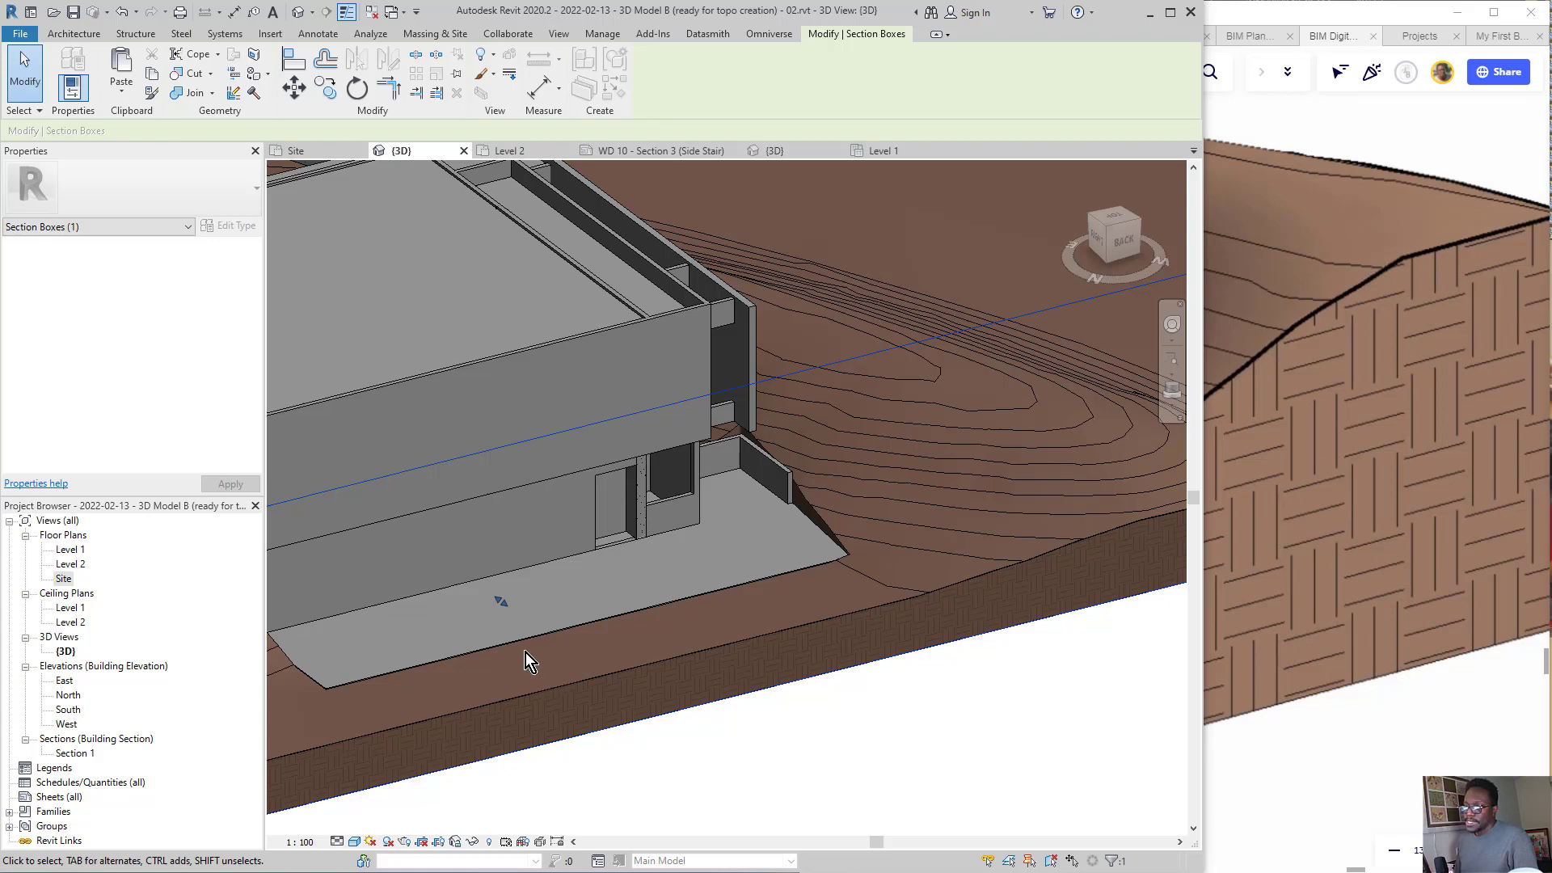
pyautogui.moveTo(575, 788)
pyautogui.keyDown('shift'); pyautogui.mouseDown(button='middle')
pyautogui.moveTo(514, 778)
pyautogui.moveTo(439, 734)
pyautogui.moveTo(567, 749)
pyautogui.moveTo(636, 545)
pyautogui.moveTo(606, 558)
pyautogui.mouseUp(button='middle'); pyautogui.keyUp('shift')
pyautogui.scroll(1, 606, 558)
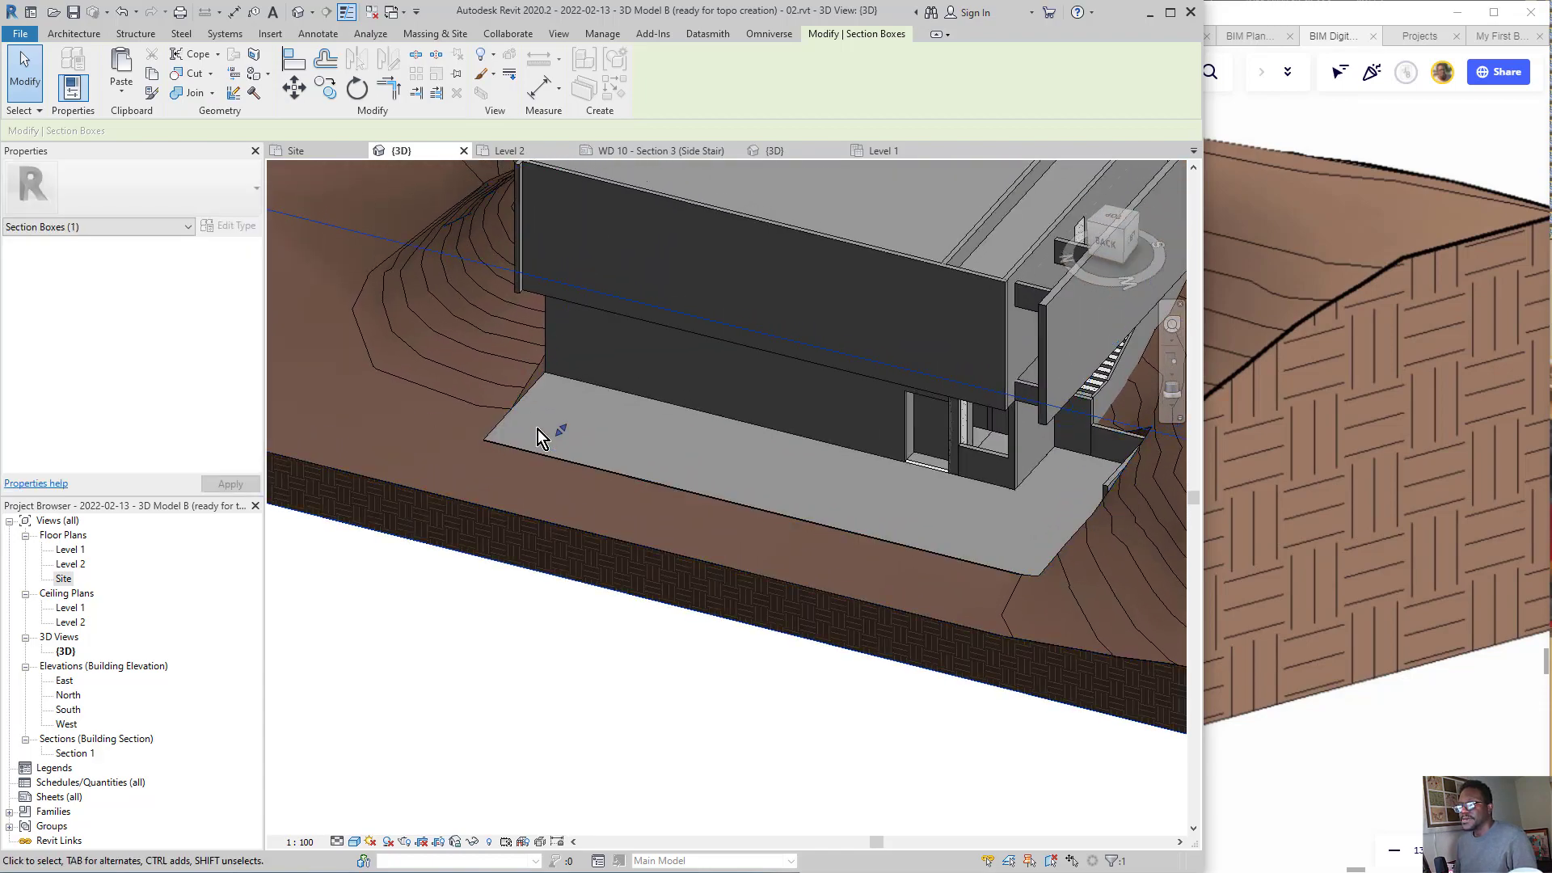
pyautogui.scroll(-5, 593, 478)
pyautogui.moveTo(593, 478)
pyautogui.keyDown('shift'); pyautogui.mouseDown(button='middle')
pyautogui.moveTo(590, 491)
pyautogui.moveTo(667, 515)
pyautogui.moveTo(712, 495)
pyautogui.moveTo(719, 517)
pyautogui.moveTo(743, 488)
pyautogui.moveTo(749, 519)
pyautogui.moveTo(803, 524)
pyautogui.mouseUp(button='middle'); pyautogui.keyUp('shift')
pyautogui.scroll(-2, 812, 532)
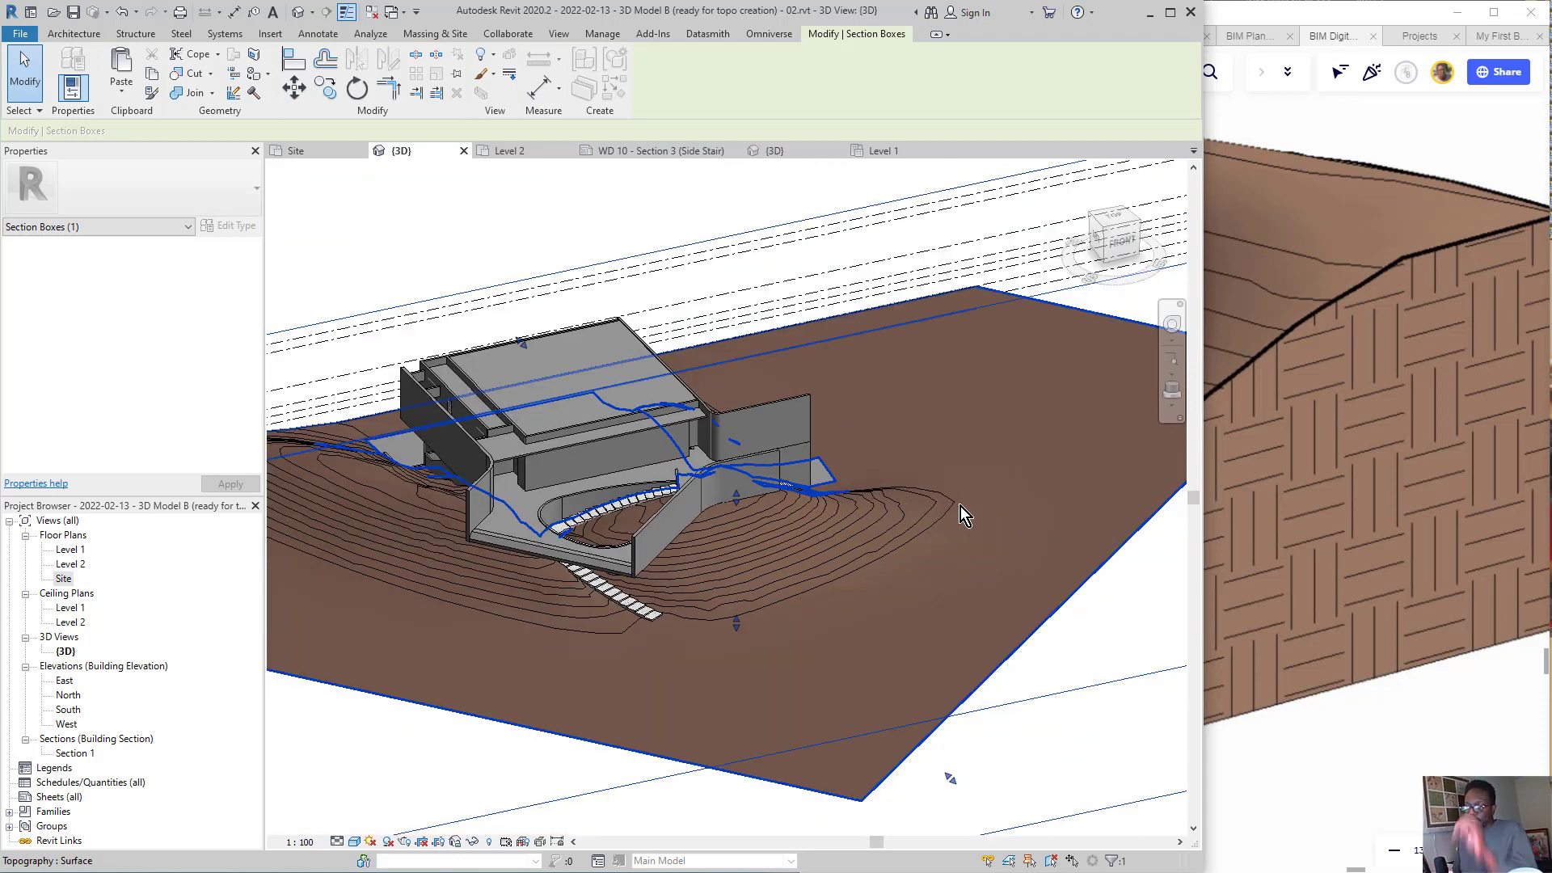
pyautogui.scroll(-3, 960, 506)
# - Open the Site floor plan, set its visual style to Hidden Line and clear the section box selection
pyautogui.doubleClick(64, 579)
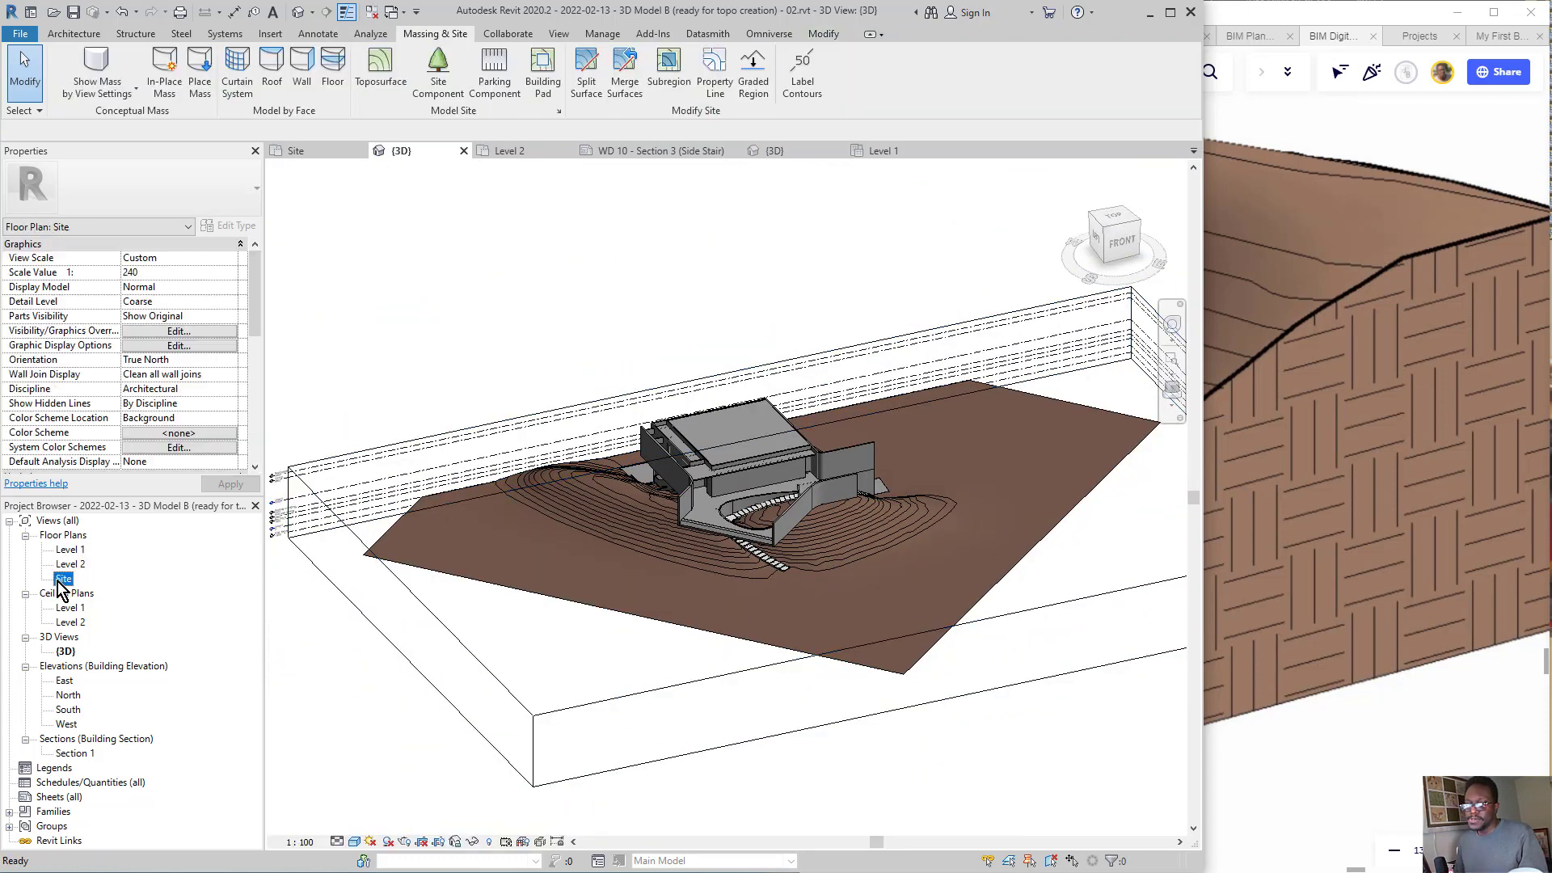
pyautogui.scroll(2, 764, 530)
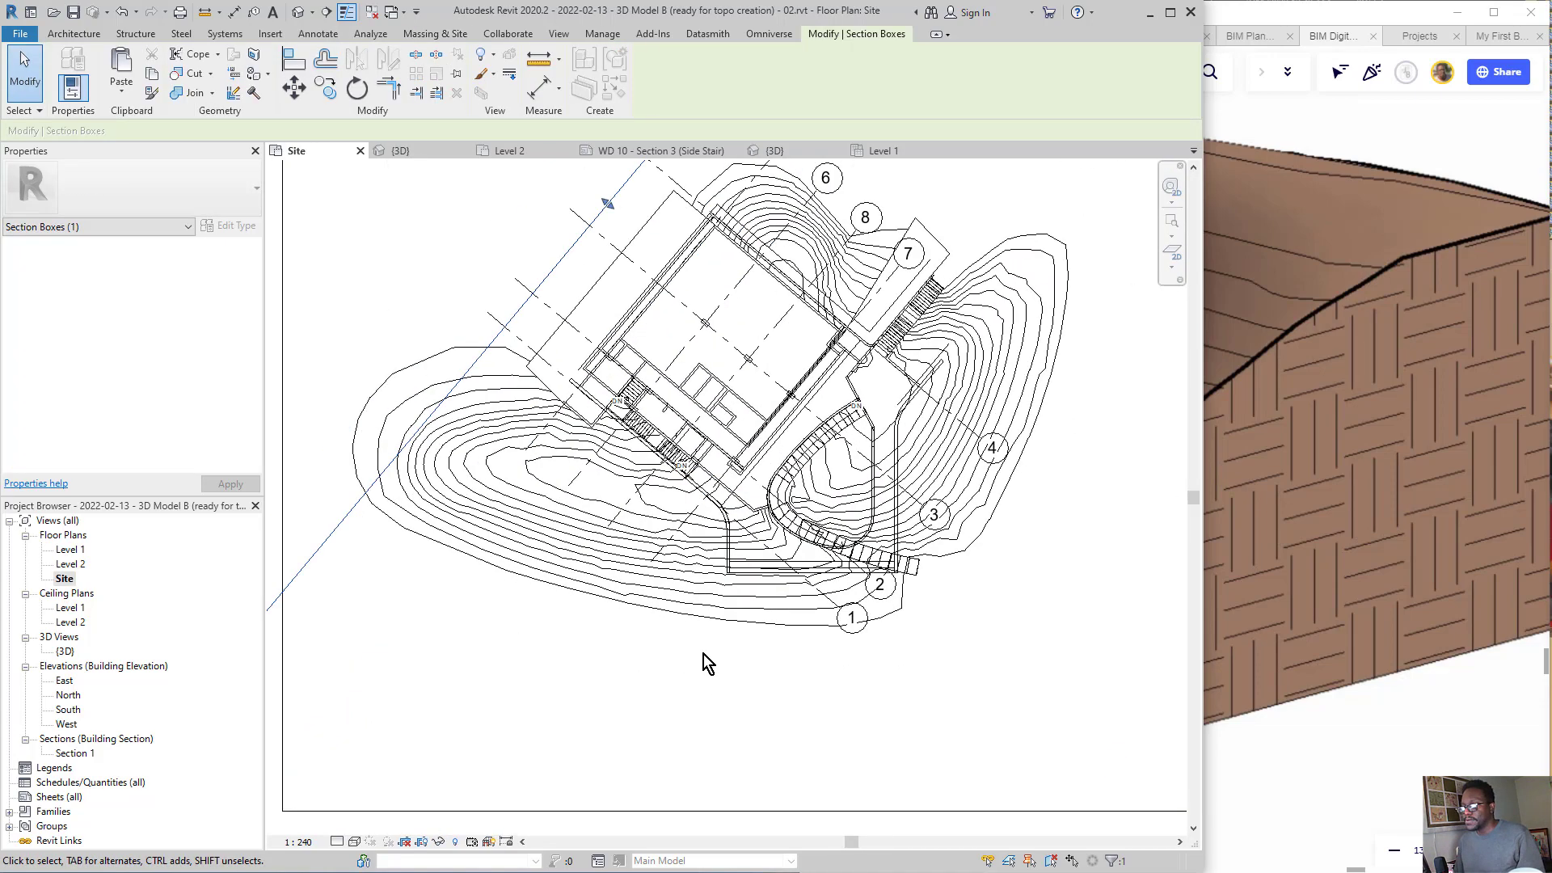
pyautogui.click(354, 841)
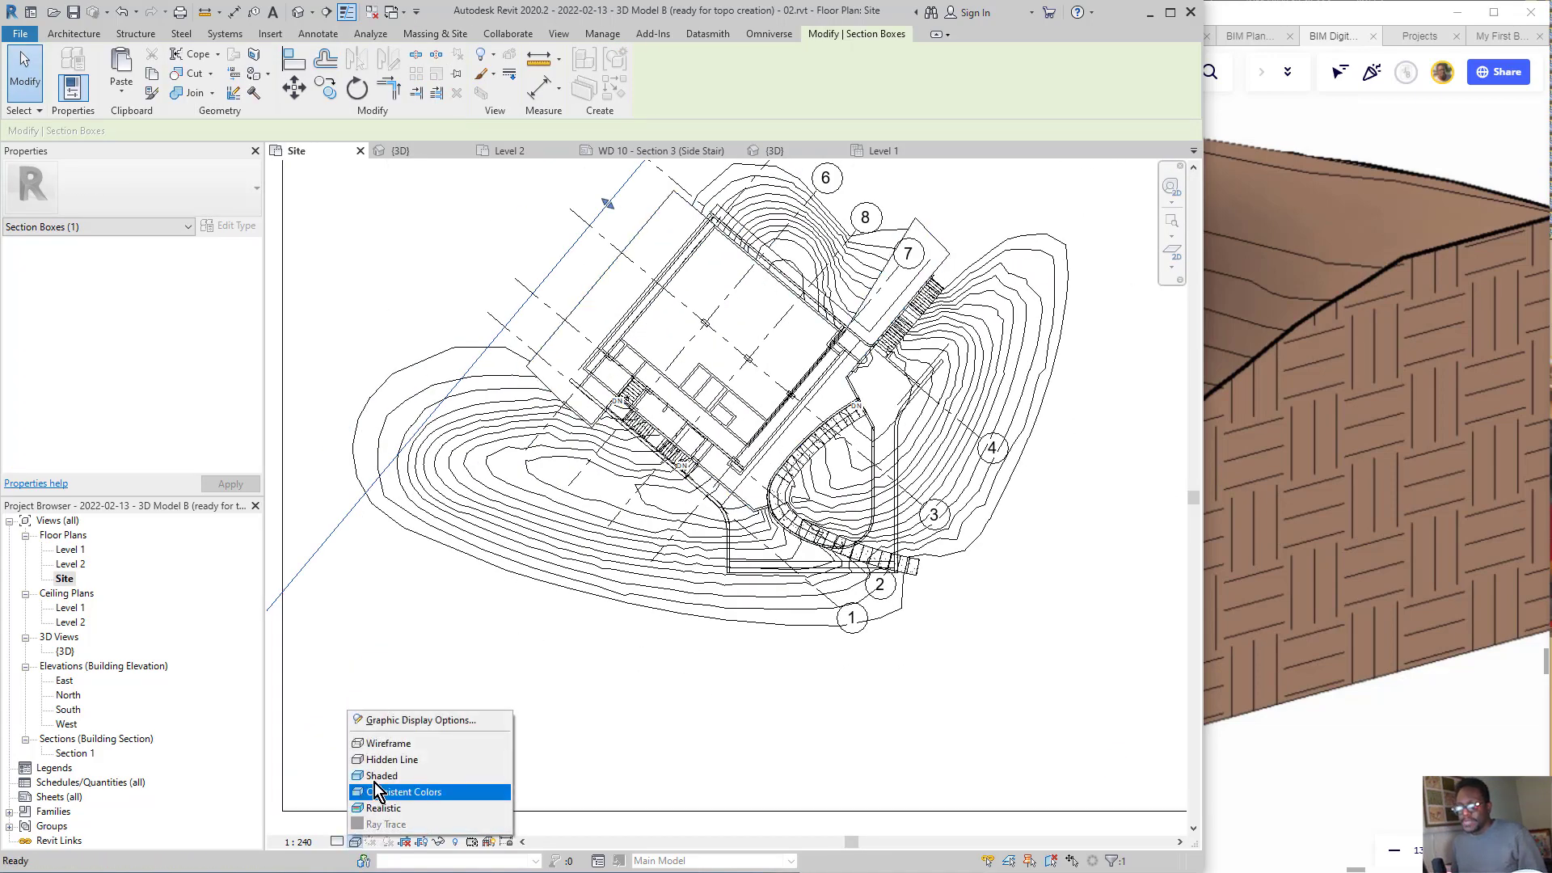
pyautogui.click(388, 759)
pyautogui.scroll(-2, 838, 404)
pyautogui.scroll(-1, 813, 434)
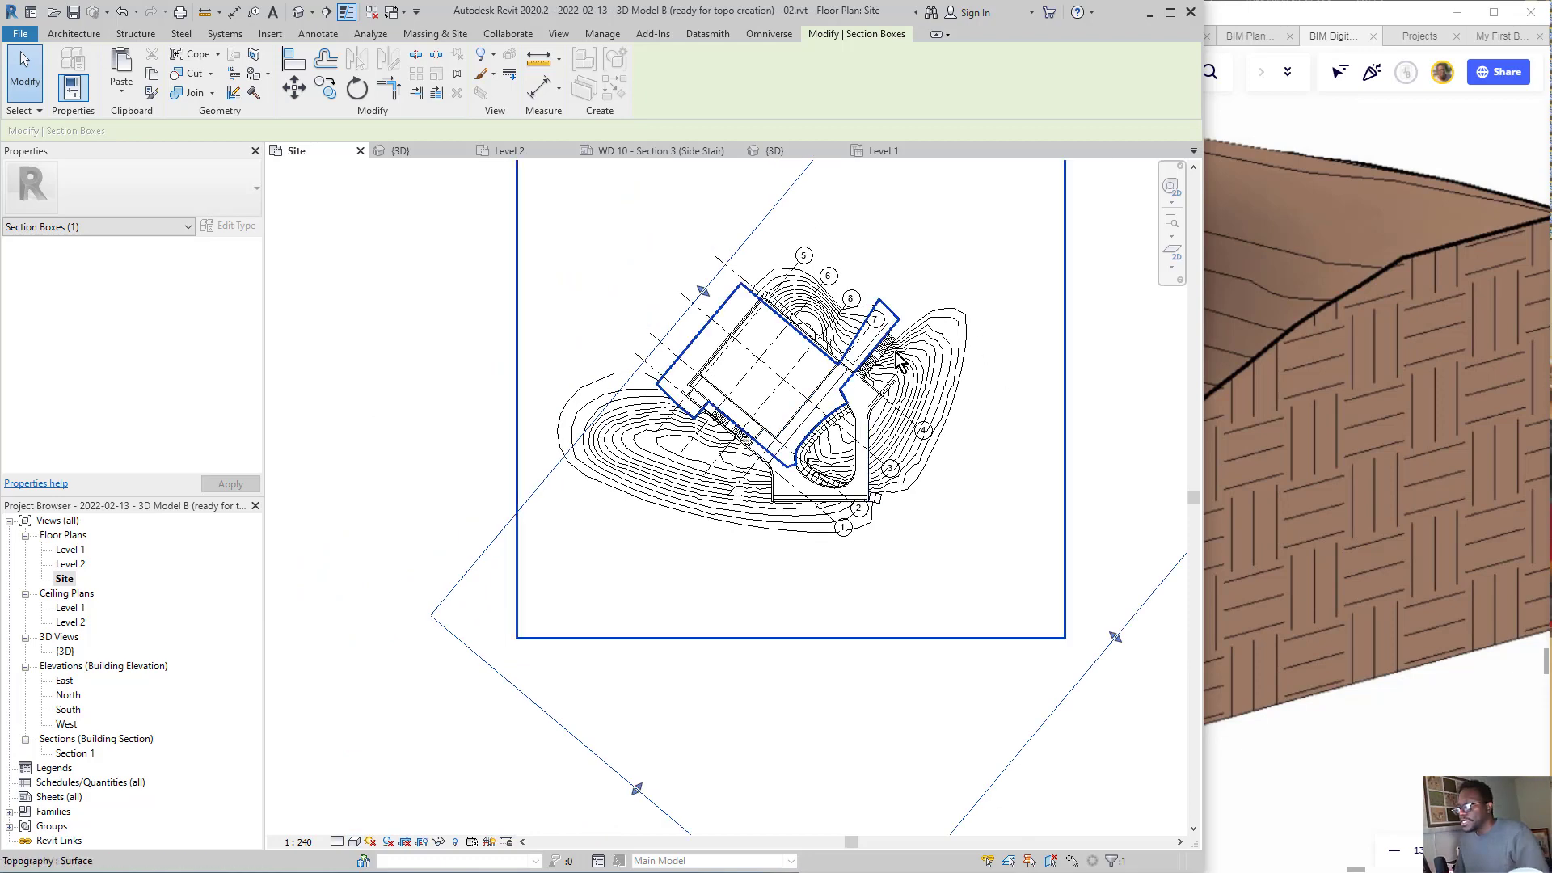
pyautogui.scroll(-1, 715, 471)
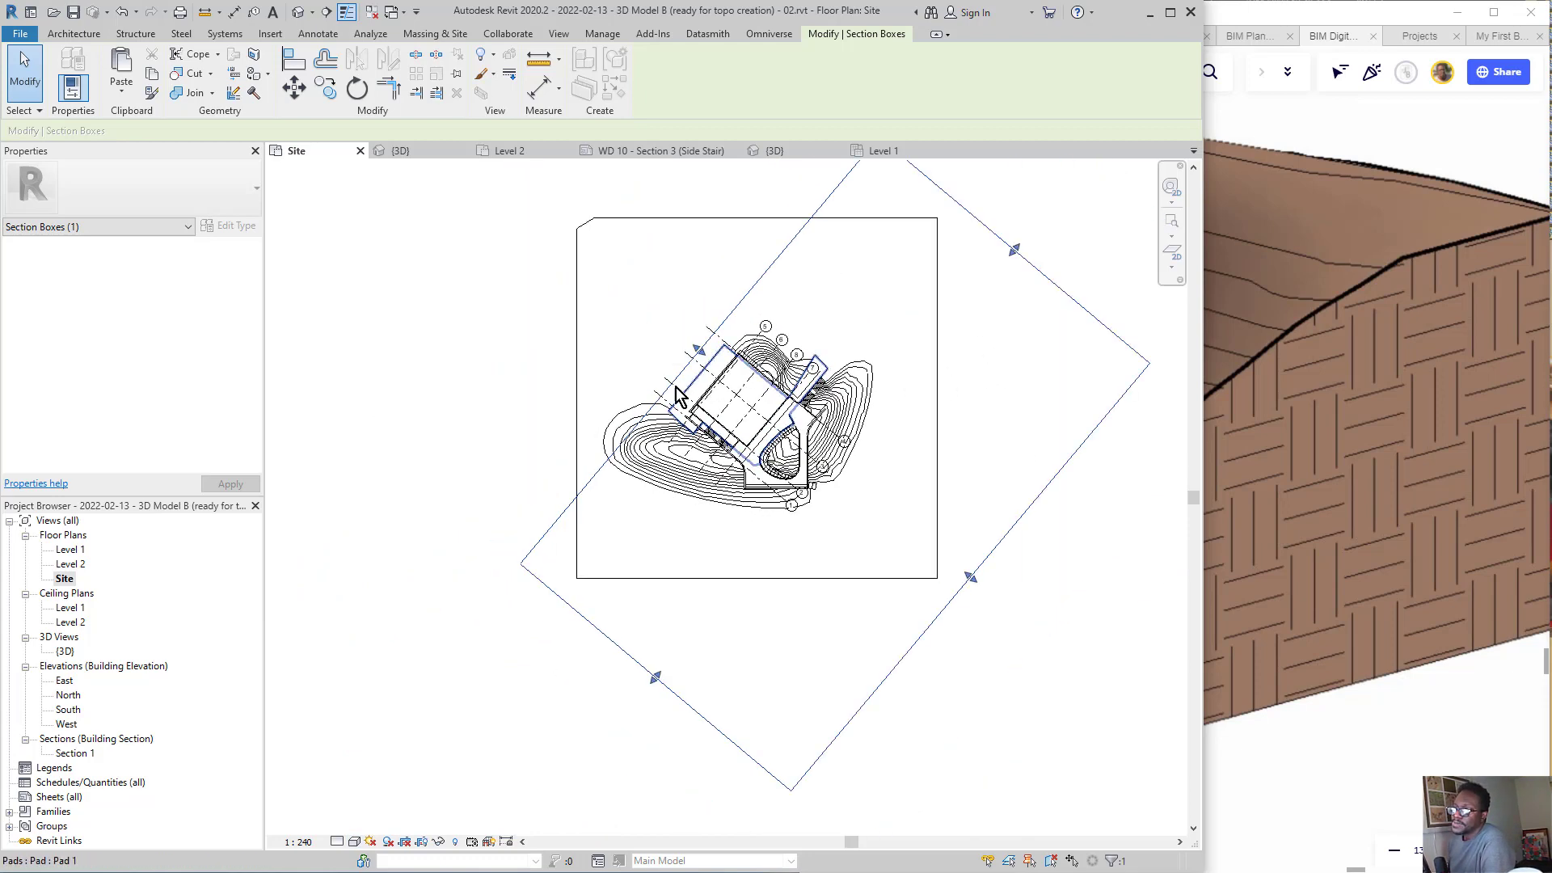
pyautogui.click(513, 487)
pyautogui.scroll(1, 803, 322)
pyautogui.scroll(1, 825, 333)
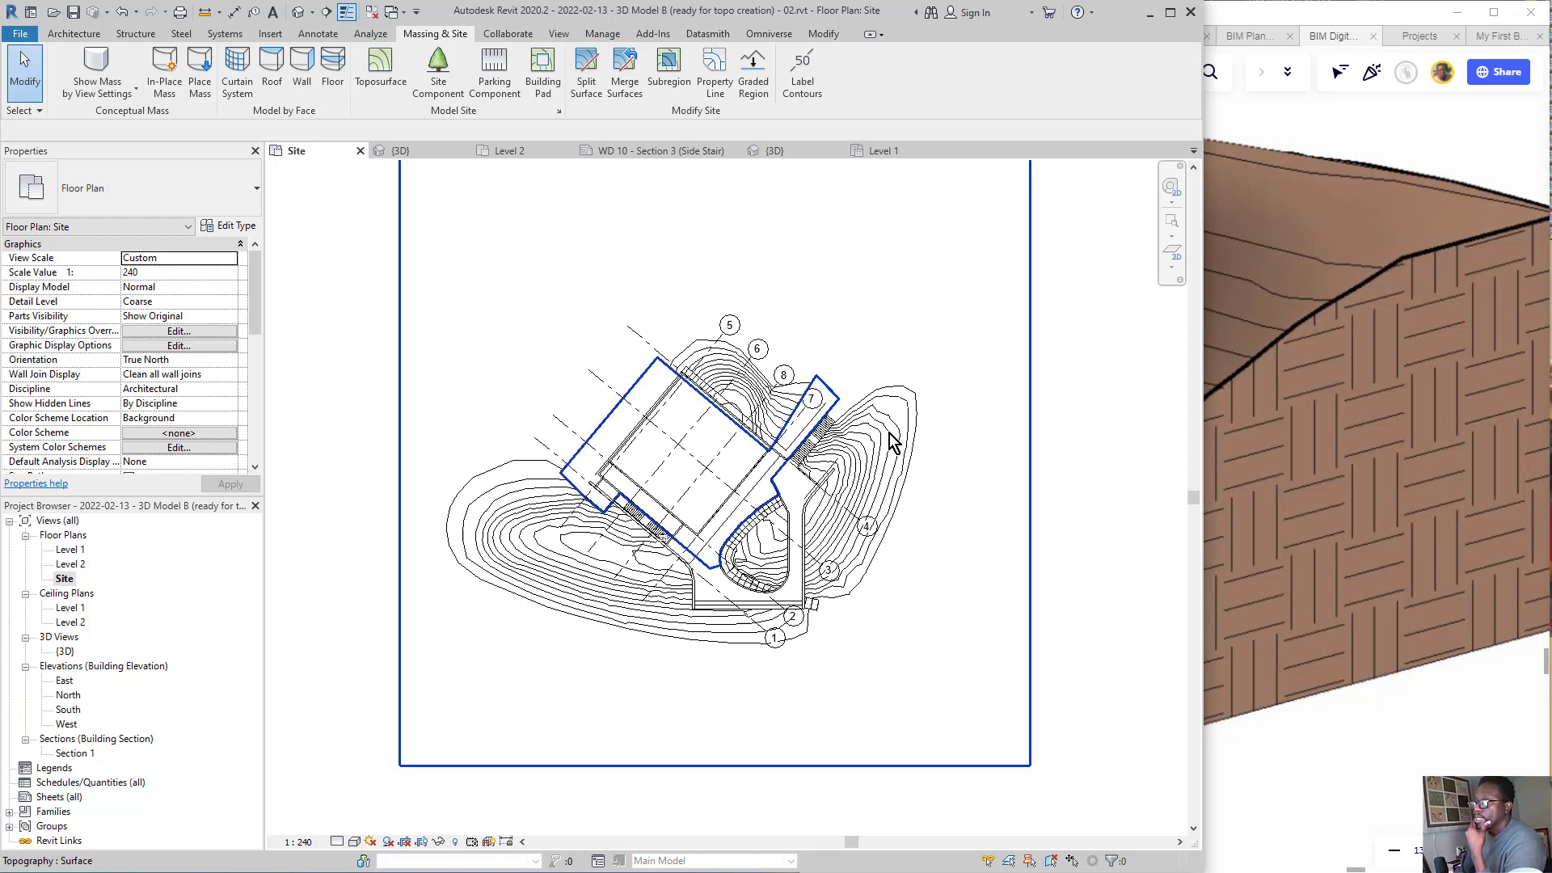
# - Check the Site plan for the site plan image by revealing hidden elements, and leave the reveal mode
pyautogui.click(451, 841)
pyautogui.scroll(-1, 939, 525)
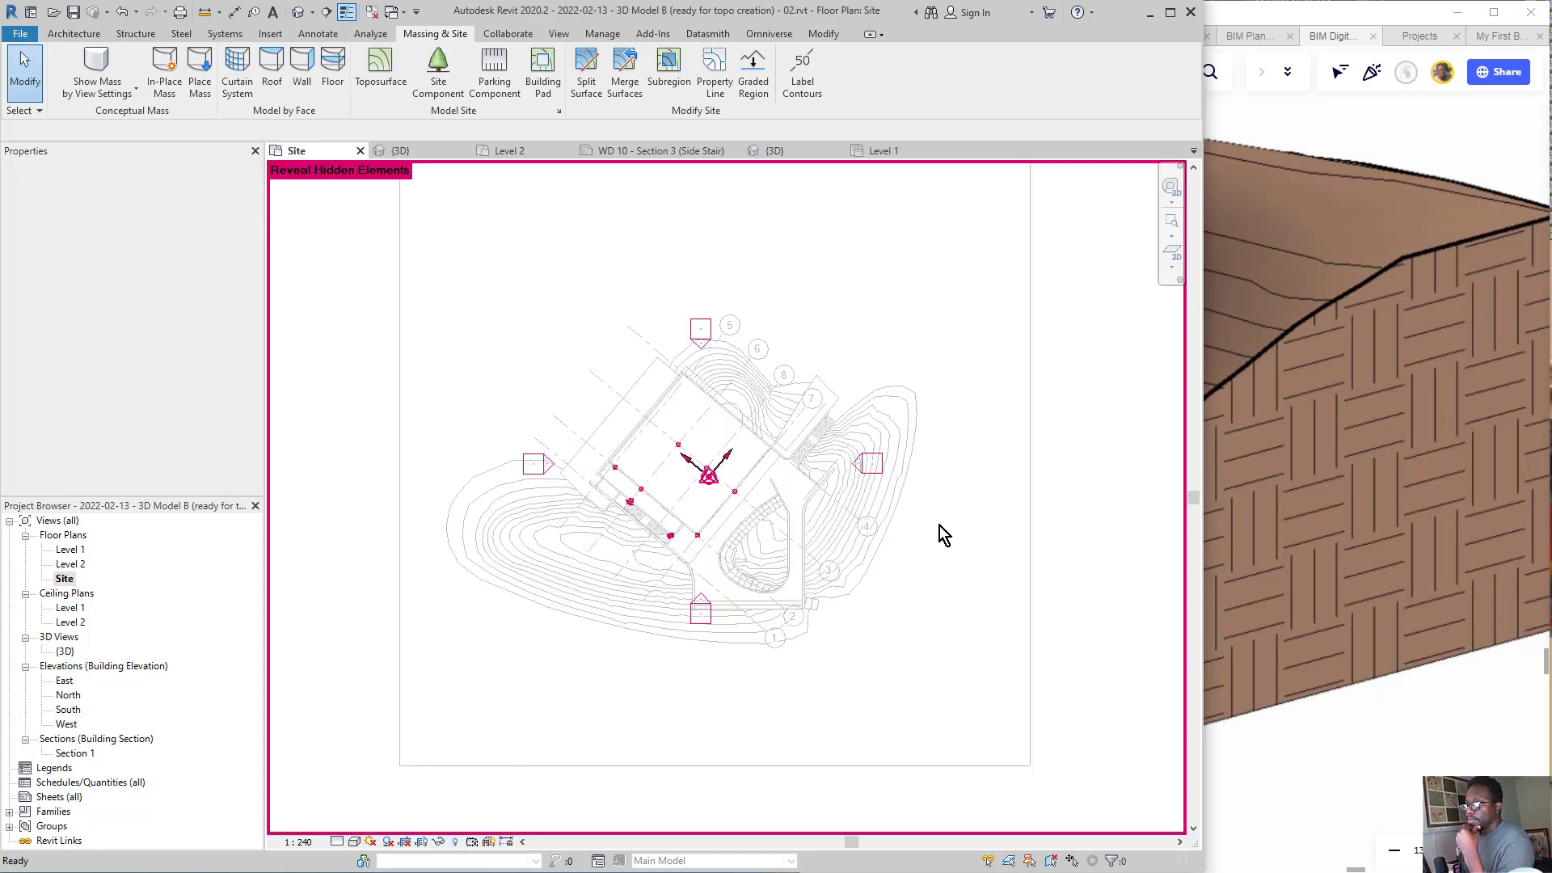
pyautogui.scroll(-2, 970, 462)
pyautogui.scroll(1, 986, 404)
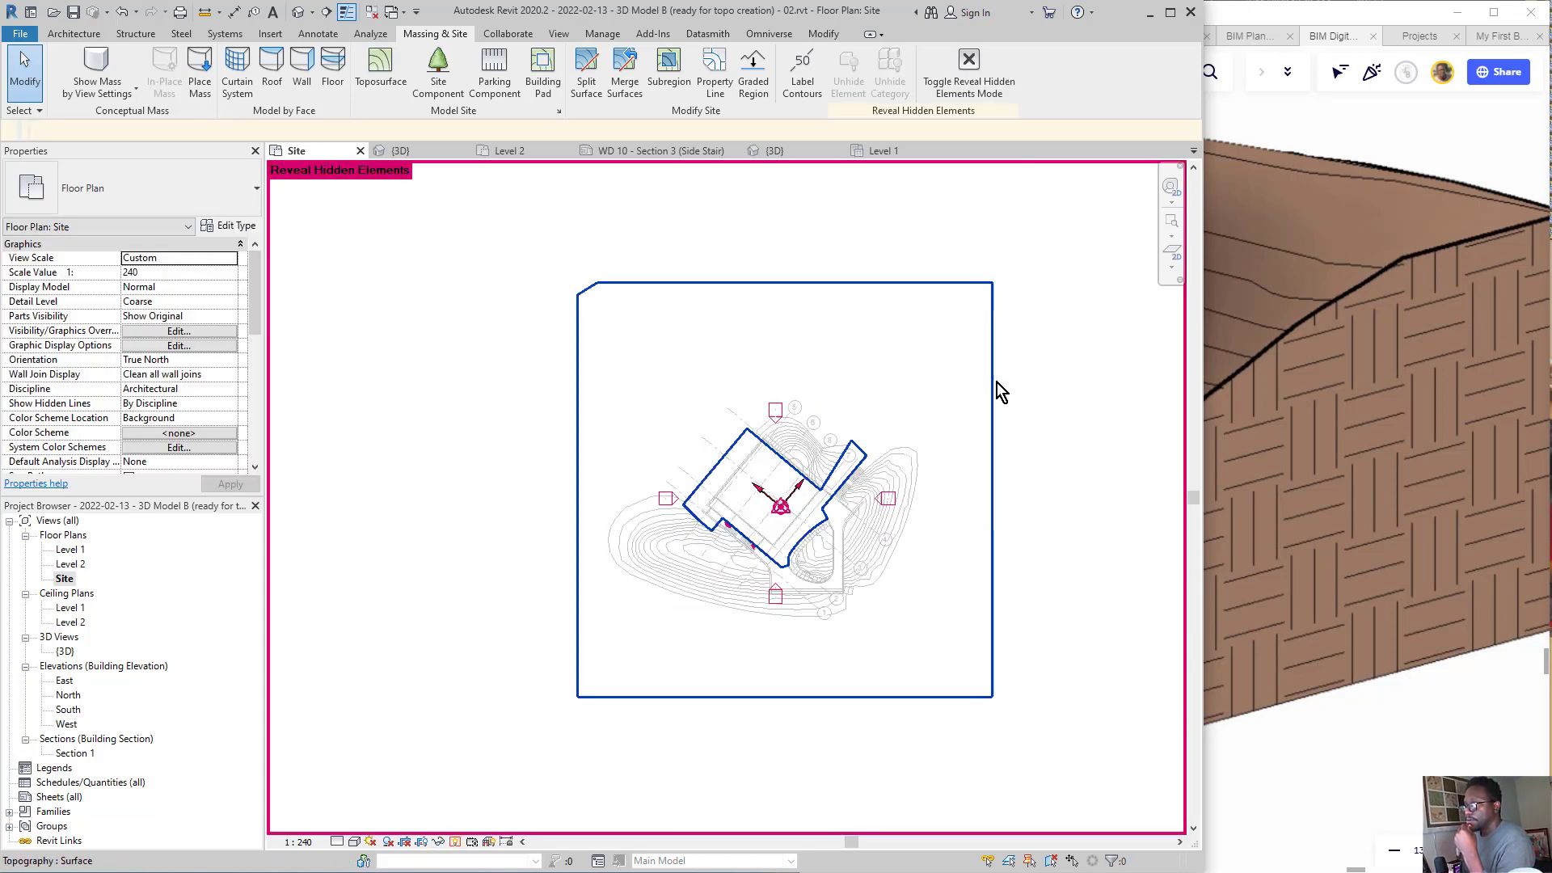
pyautogui.click(953, 408)
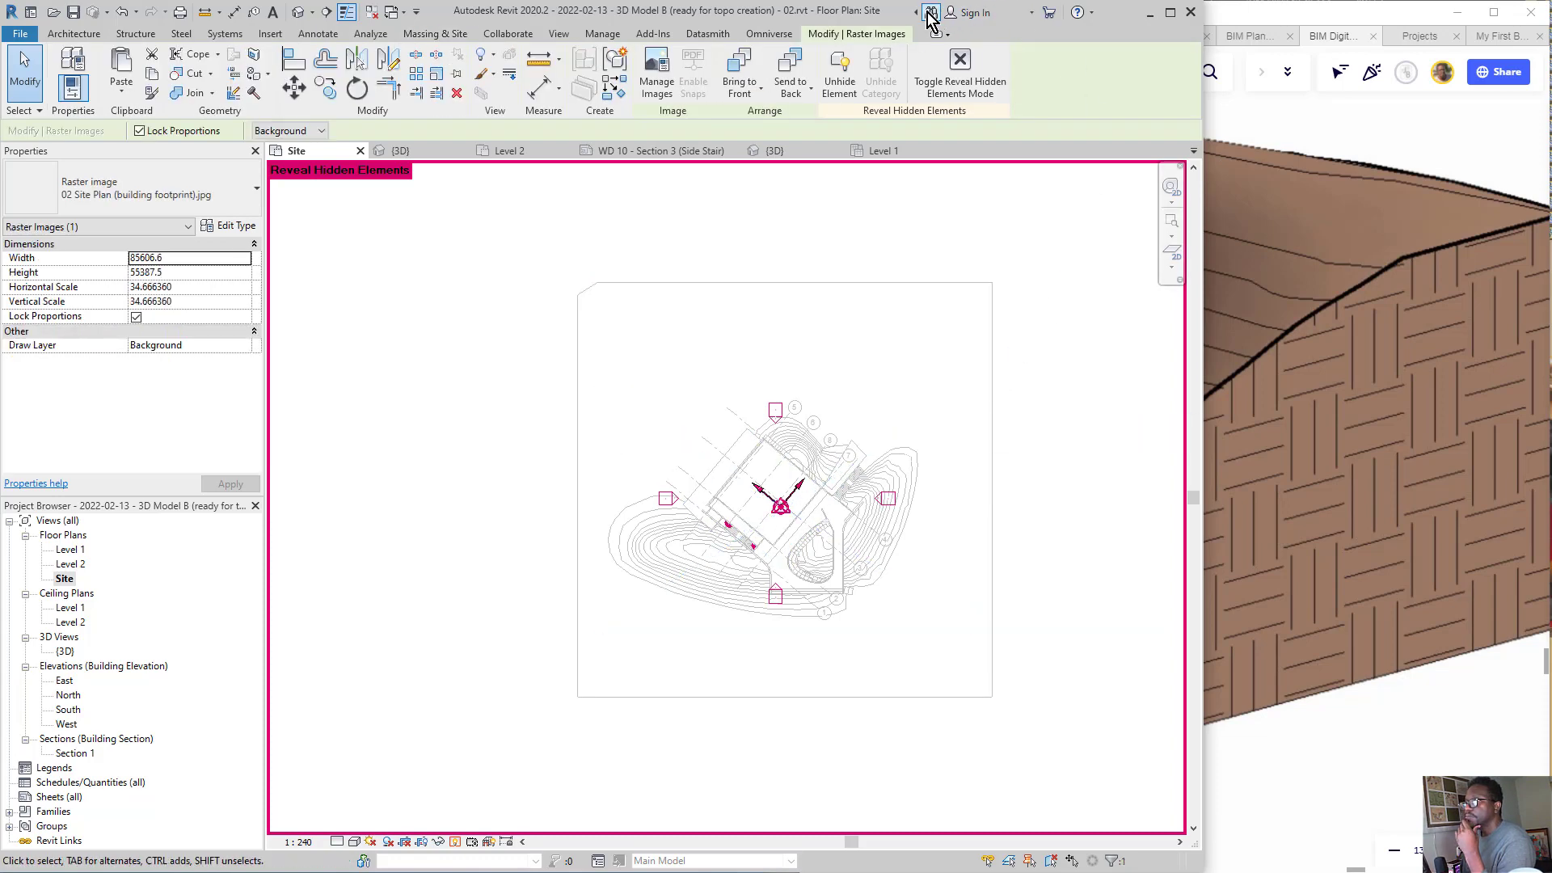
pyautogui.click(962, 79)
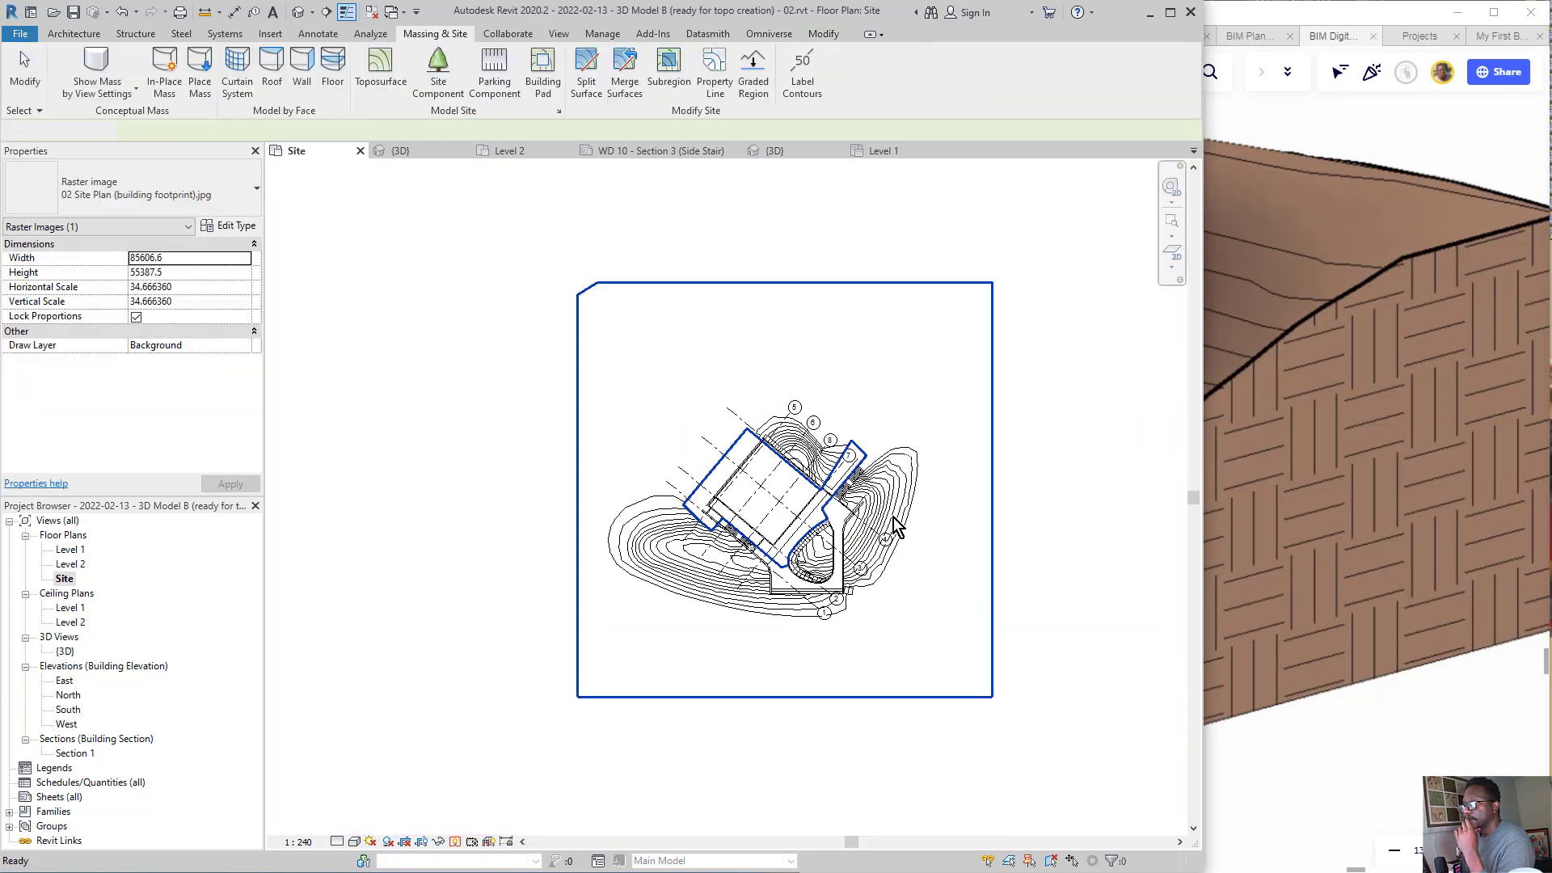
# - Set the Site plan's visual style to Wireframe to expose the site plan image beneath the topography
pyautogui.click(357, 844)
pyautogui.click(391, 742)
pyautogui.scroll(3, 885, 457)
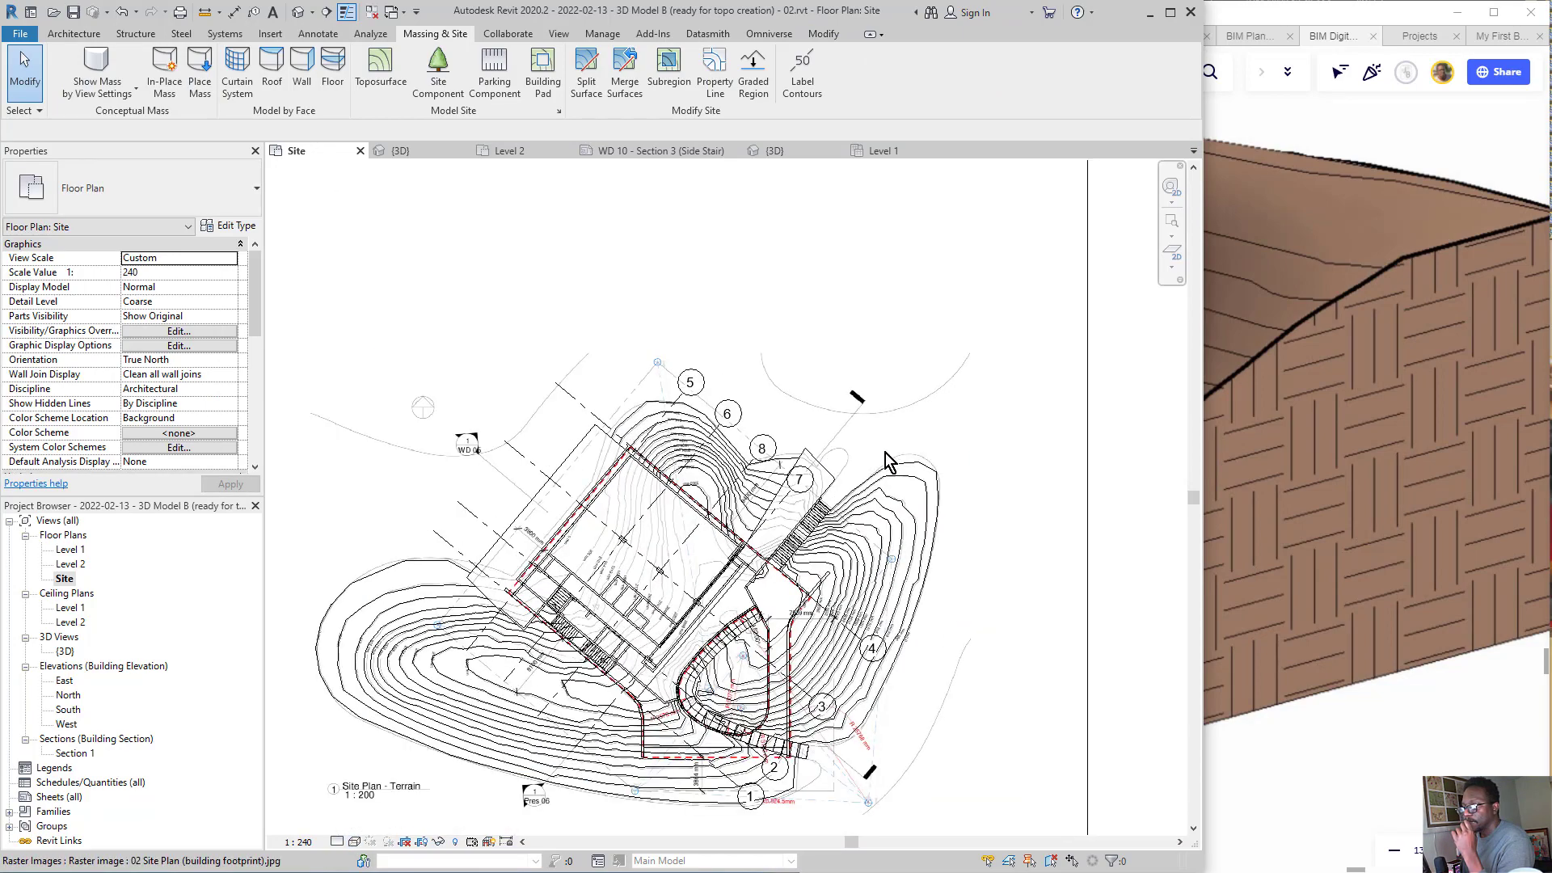
pyautogui.scroll(1, 885, 461)
pyautogui.moveTo(627, 359); pyautogui.dragTo(833, 165, button='middle')
pyautogui.moveTo(619, 354); pyautogui.dragTo(621, 480, button='middle')
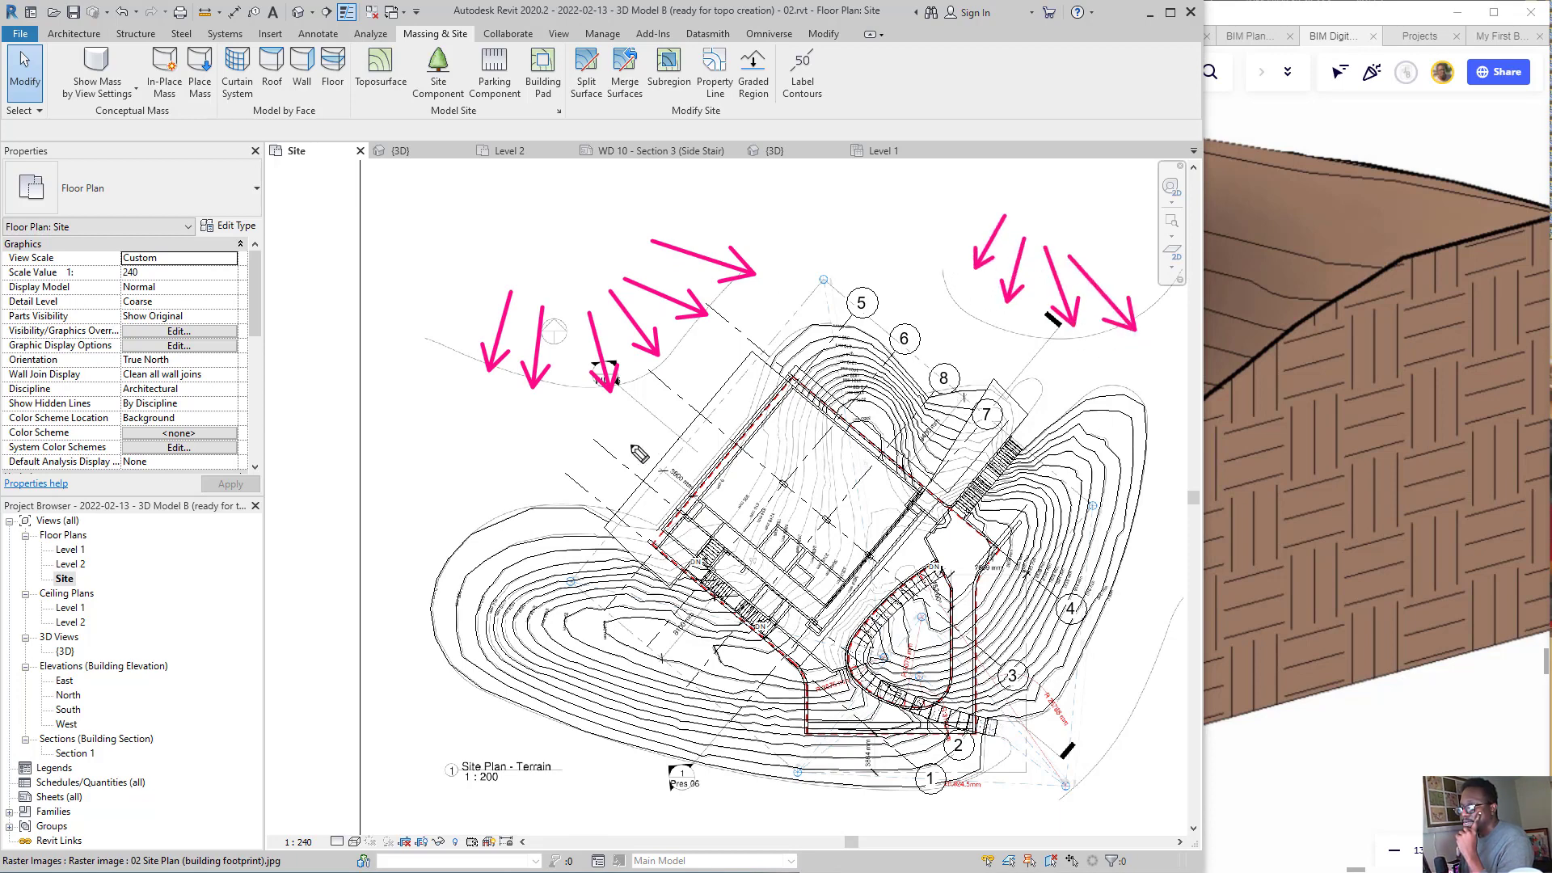
pyautogui.moveTo(403, 432)
pyautogui.mouseDown()
pyautogui.moveTo(732, 373)
pyautogui.moveTo(903, 287)
pyautogui.moveTo(1163, 349)
pyautogui.mouseUp()
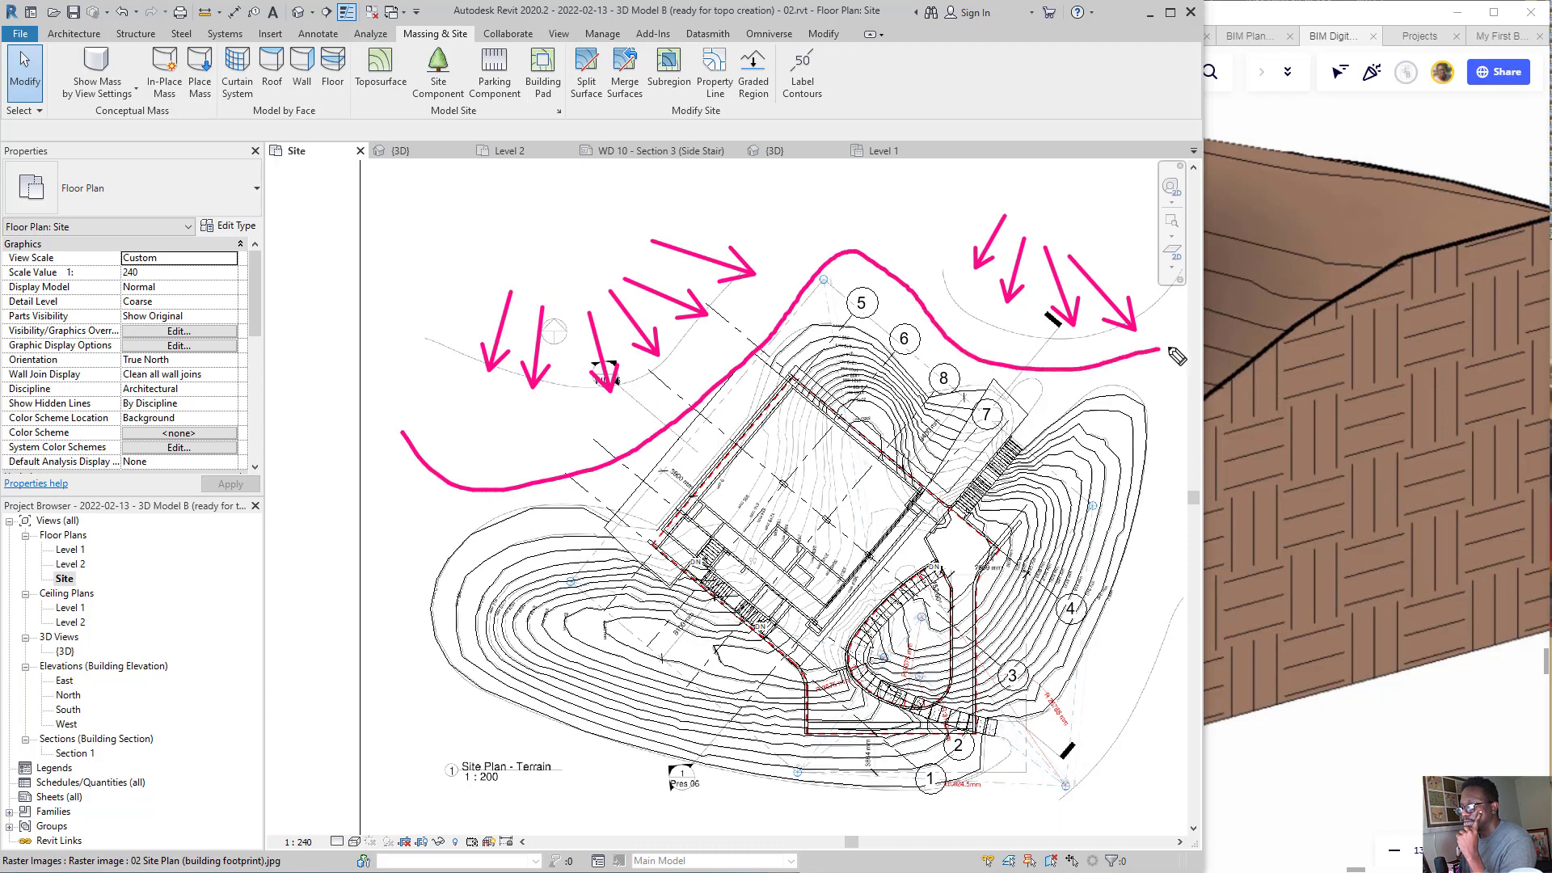
pyautogui.moveTo(1129, 576)
pyautogui.mouseDown()
pyautogui.moveTo(1058, 767)
pyautogui.moveTo(991, 815)
pyautogui.mouseUp()
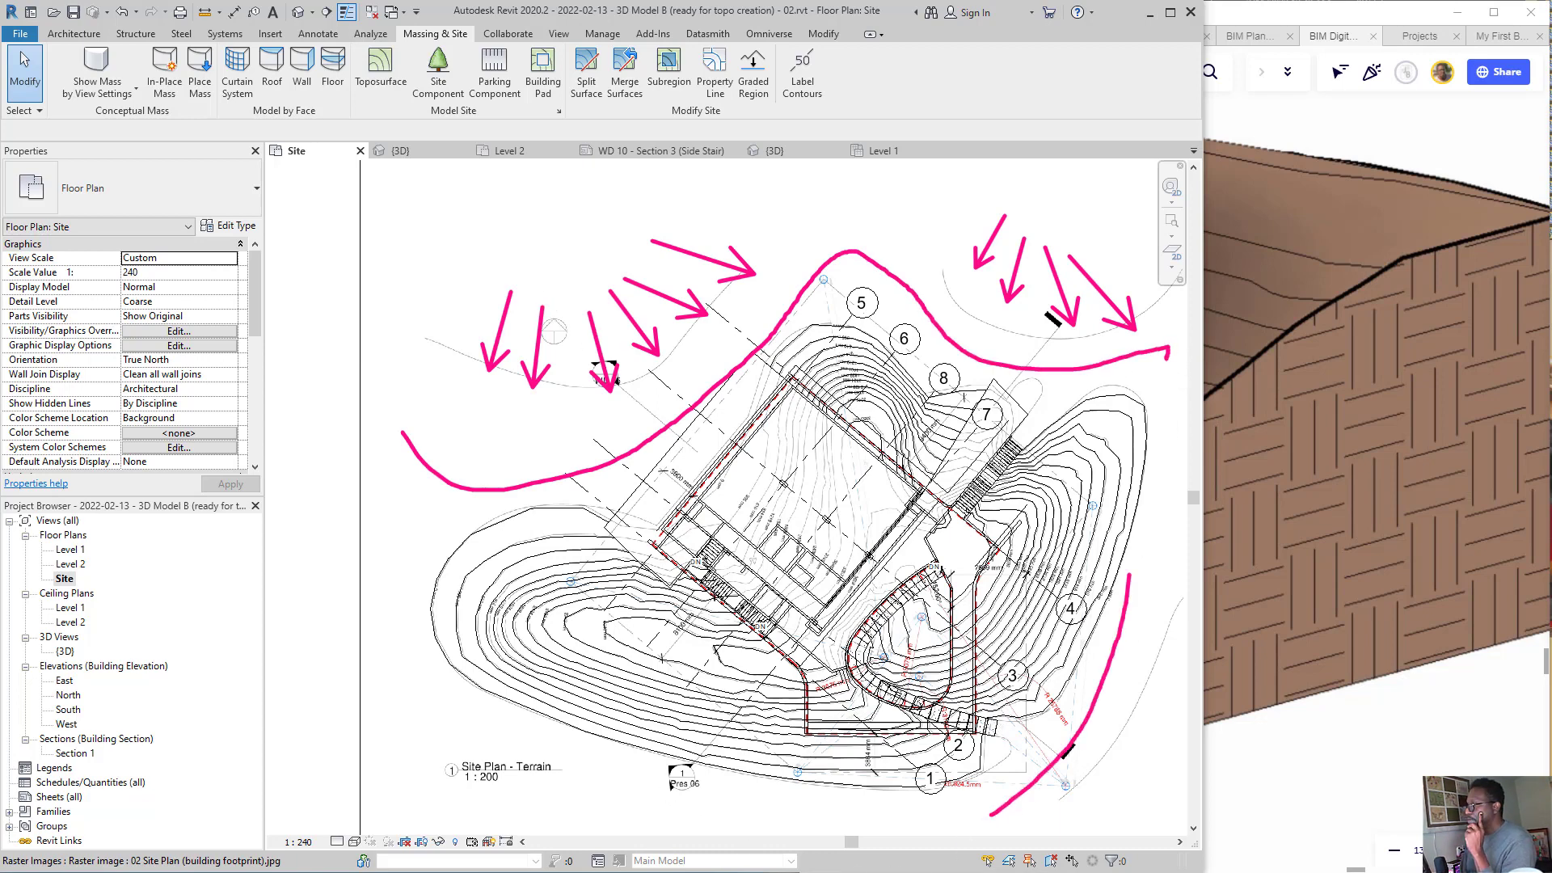
pyautogui.press('e')
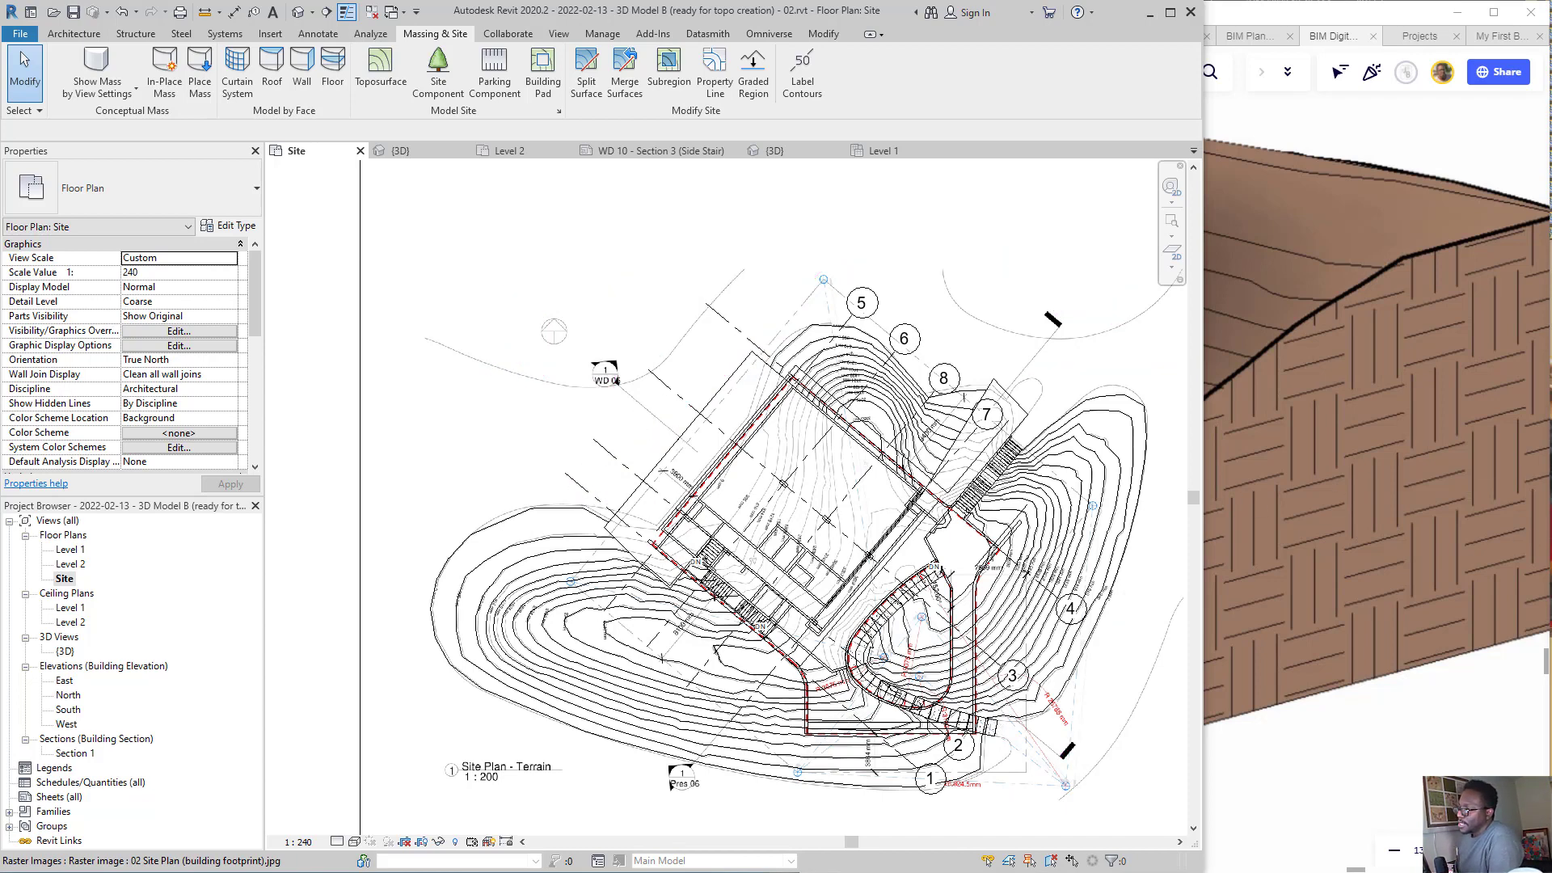
pyautogui.scroll(-3, 501, 455)
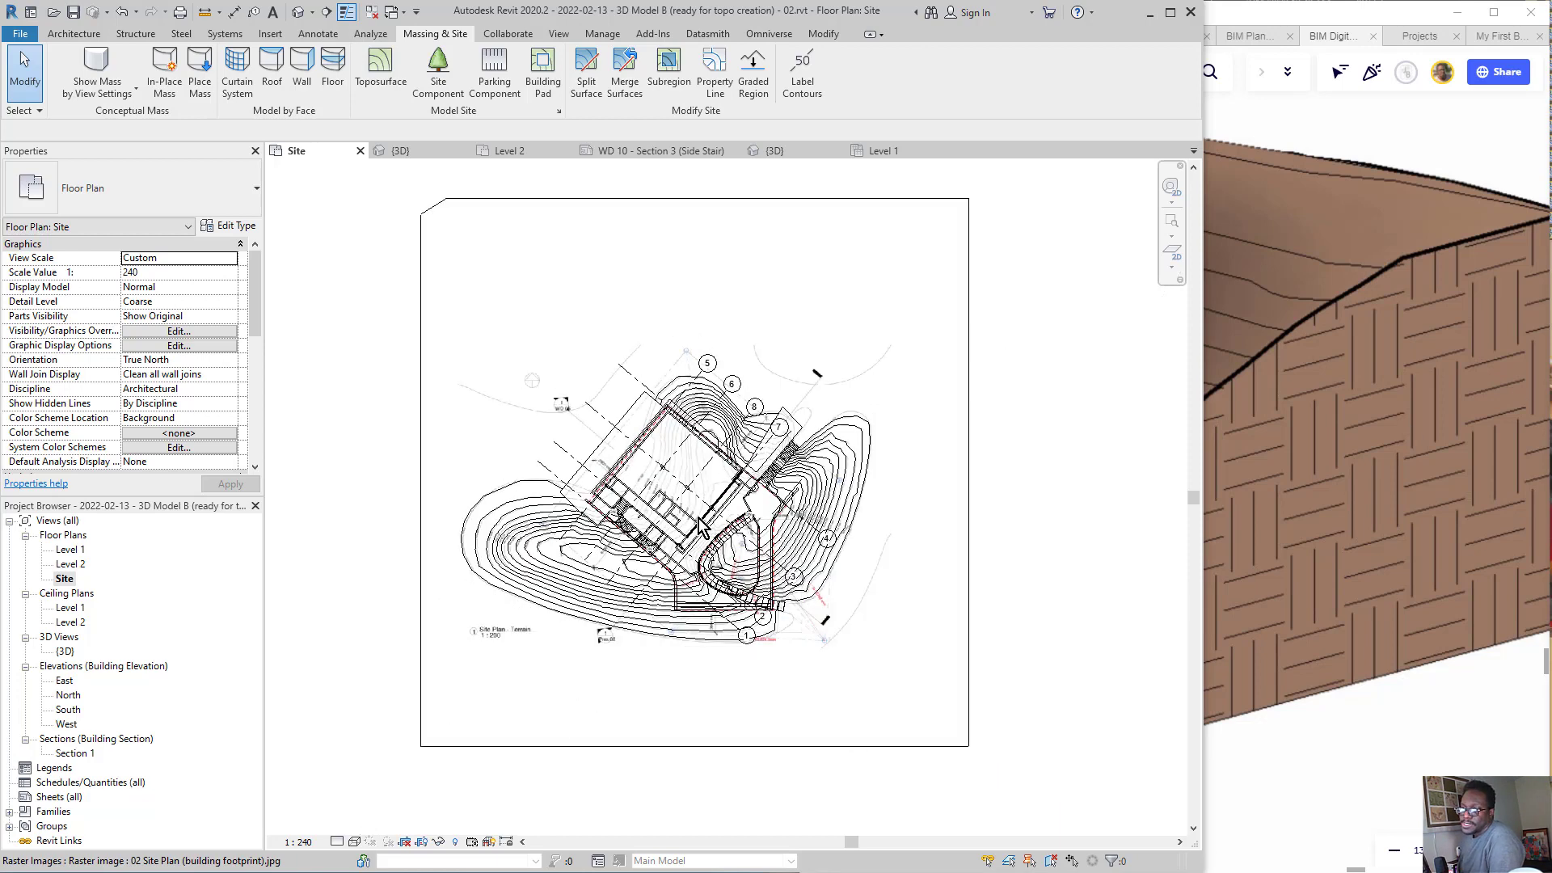
pyautogui.moveTo(626, 362); pyautogui.dragTo(595, 320, button='middle')
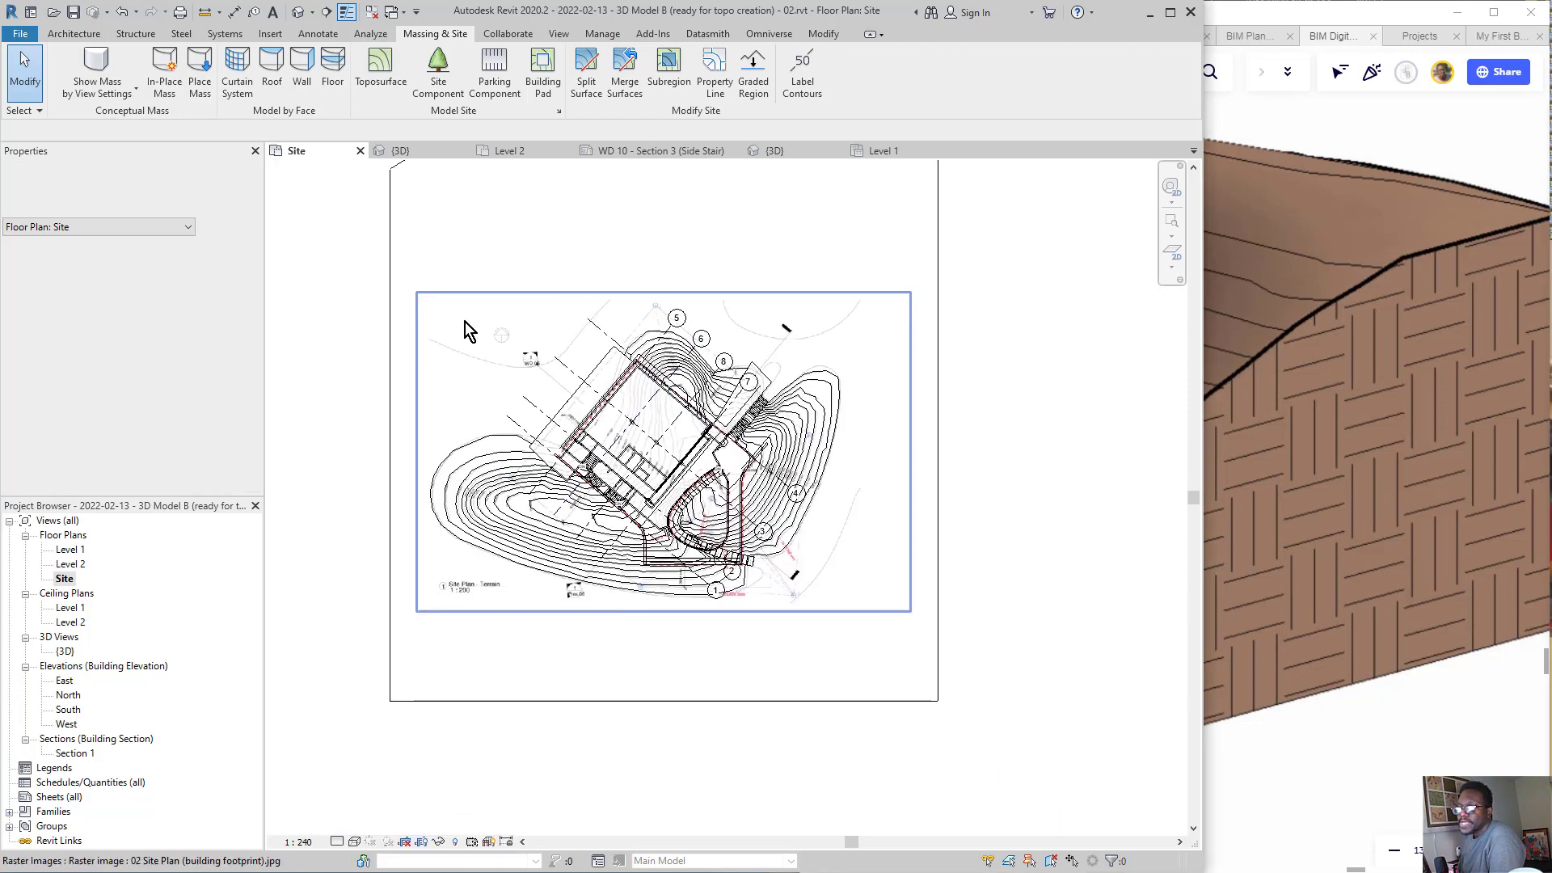
pyautogui.scroll(2, 464, 321)
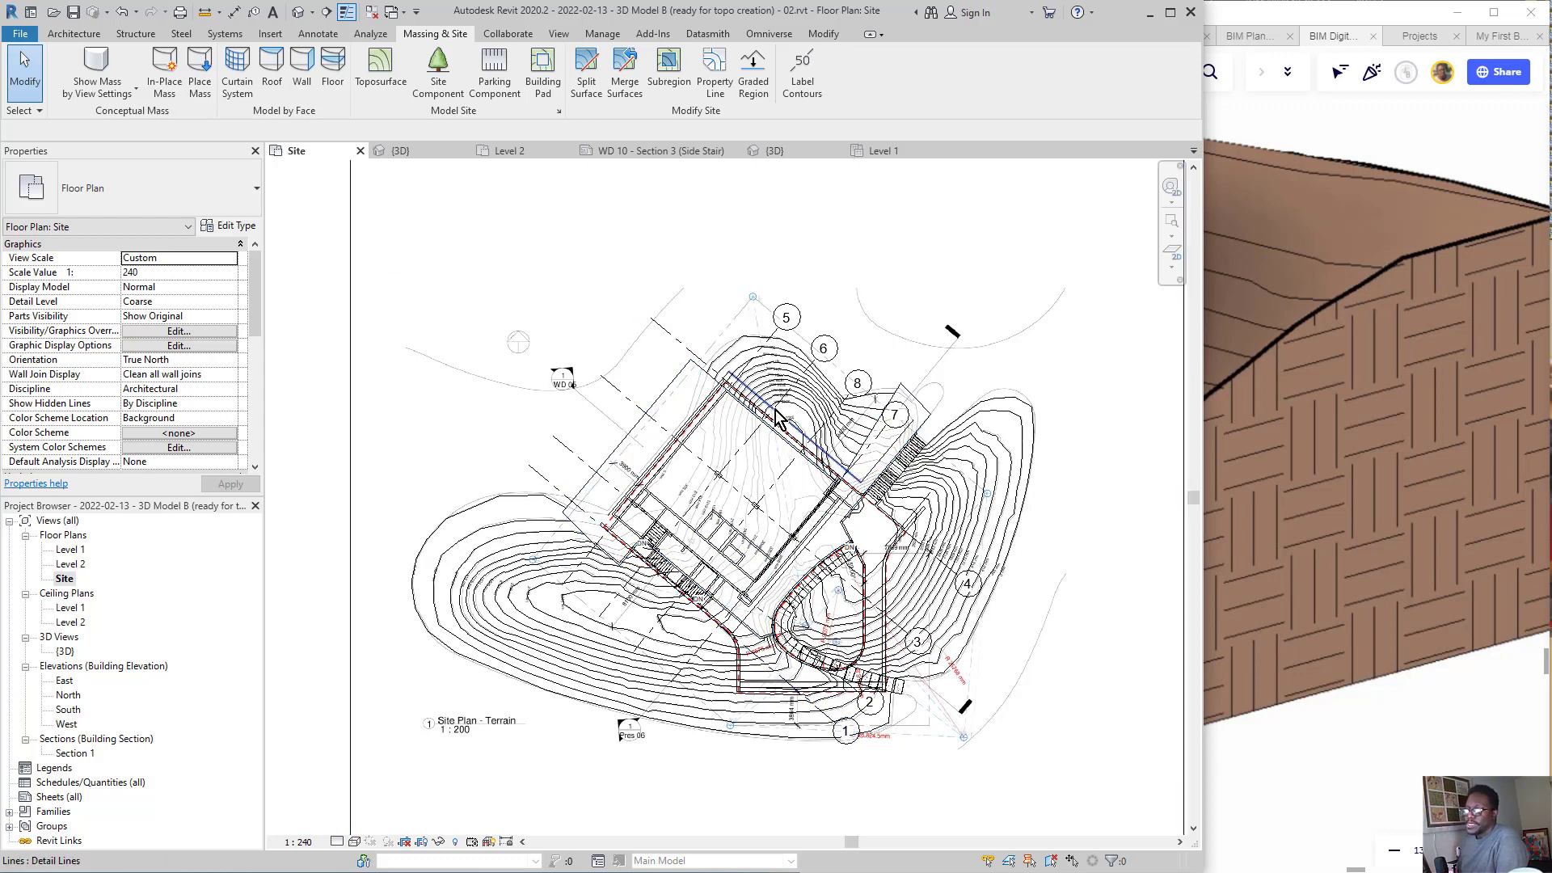
# - Start a new floor boundary on Level 1 and set its height offset from level to 6"
pyautogui.click(71, 33)
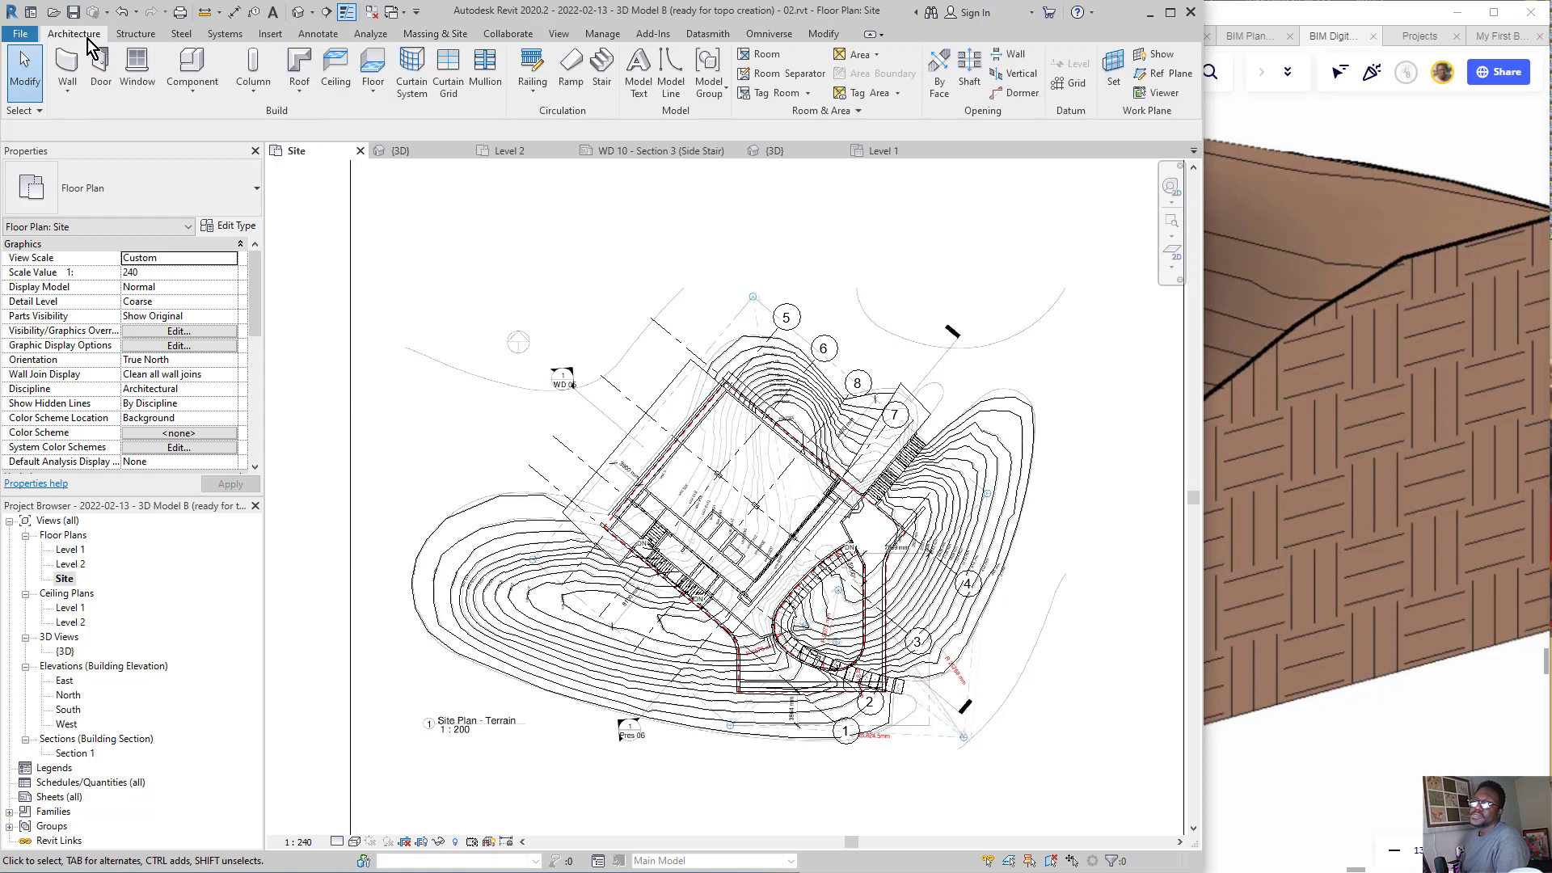
pyautogui.click(375, 73)
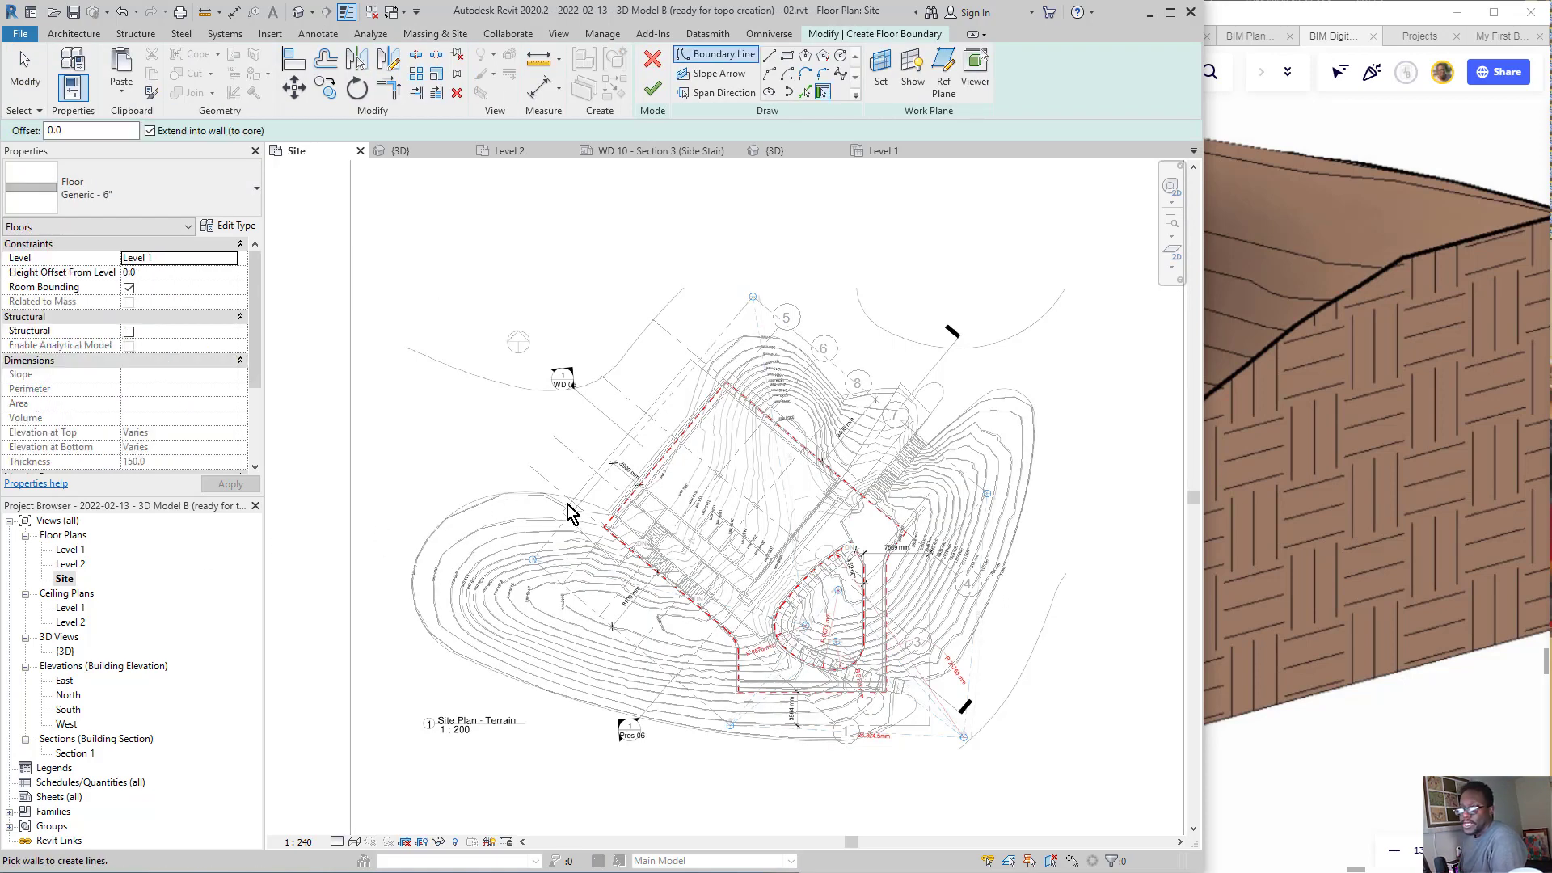
pyautogui.scroll(3, 567, 513)
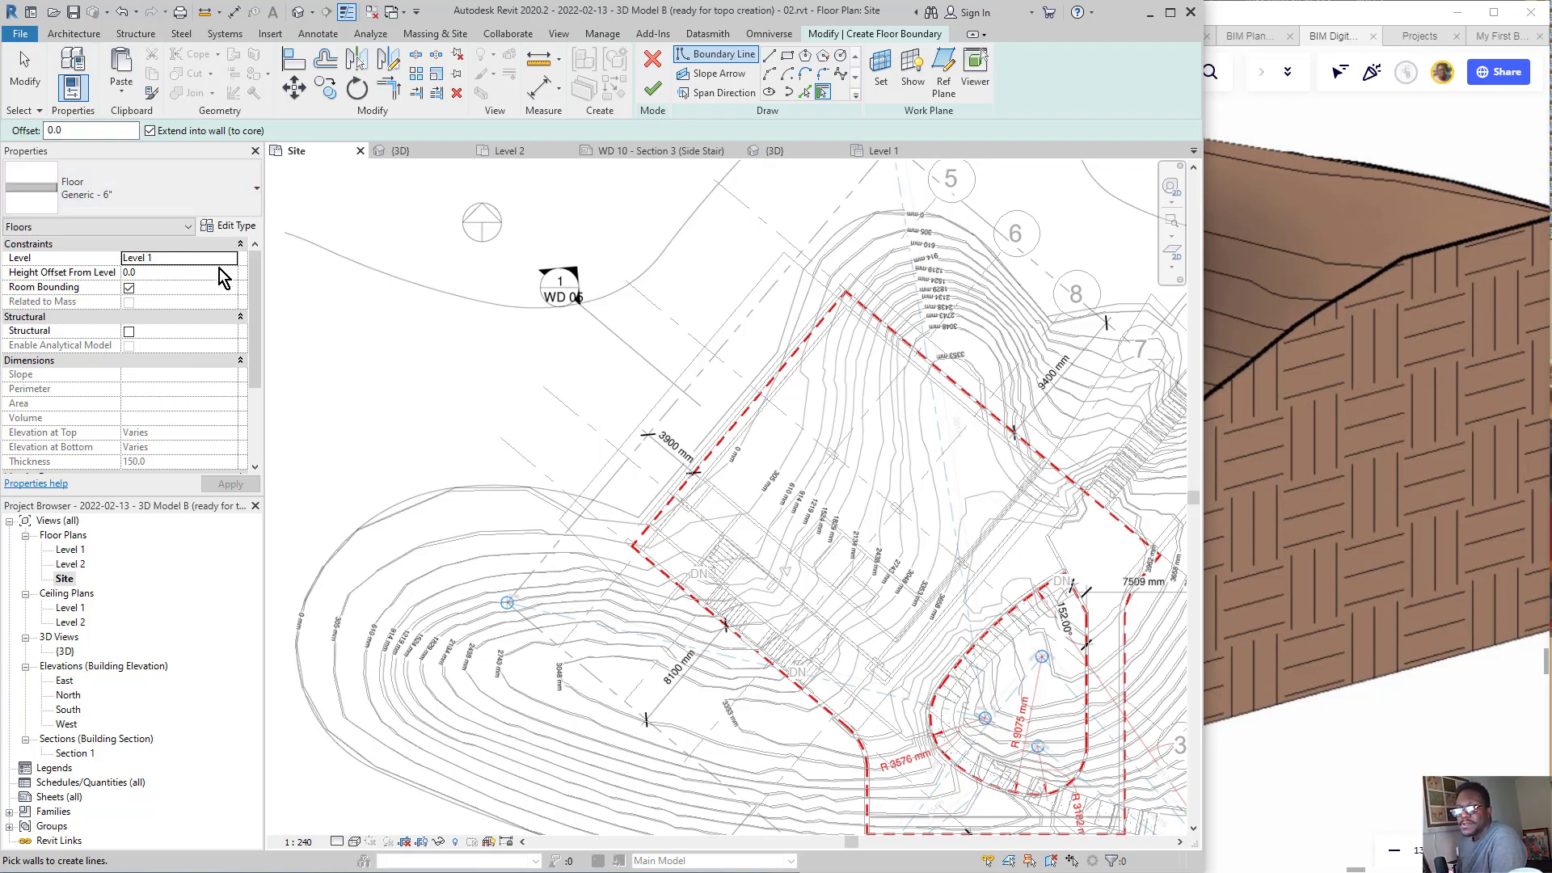
pyautogui.click(165, 278)
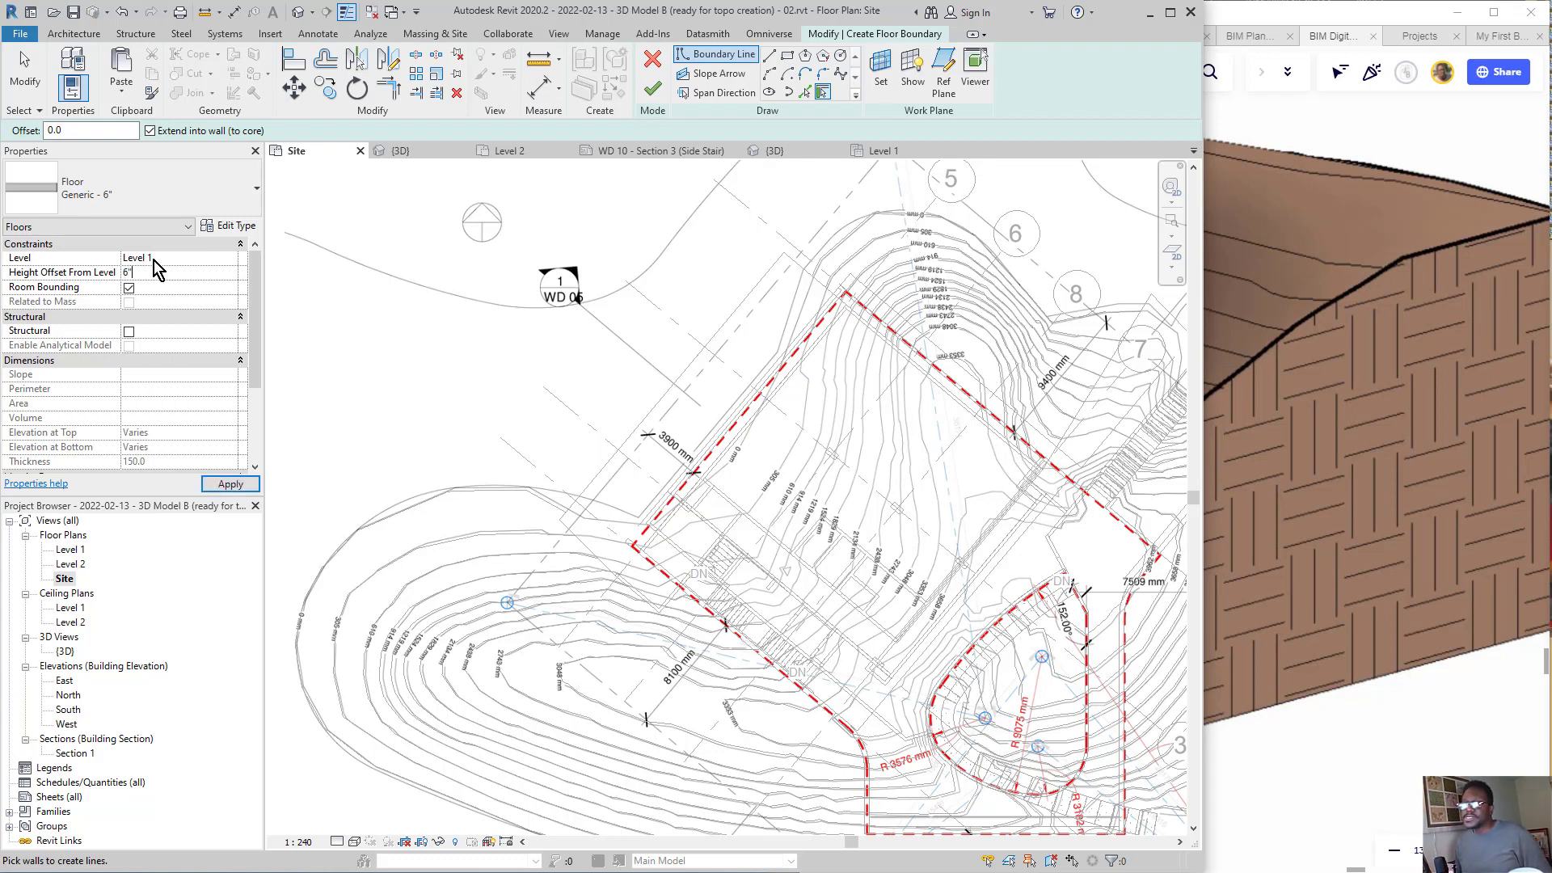
pyautogui.click(185, 292)
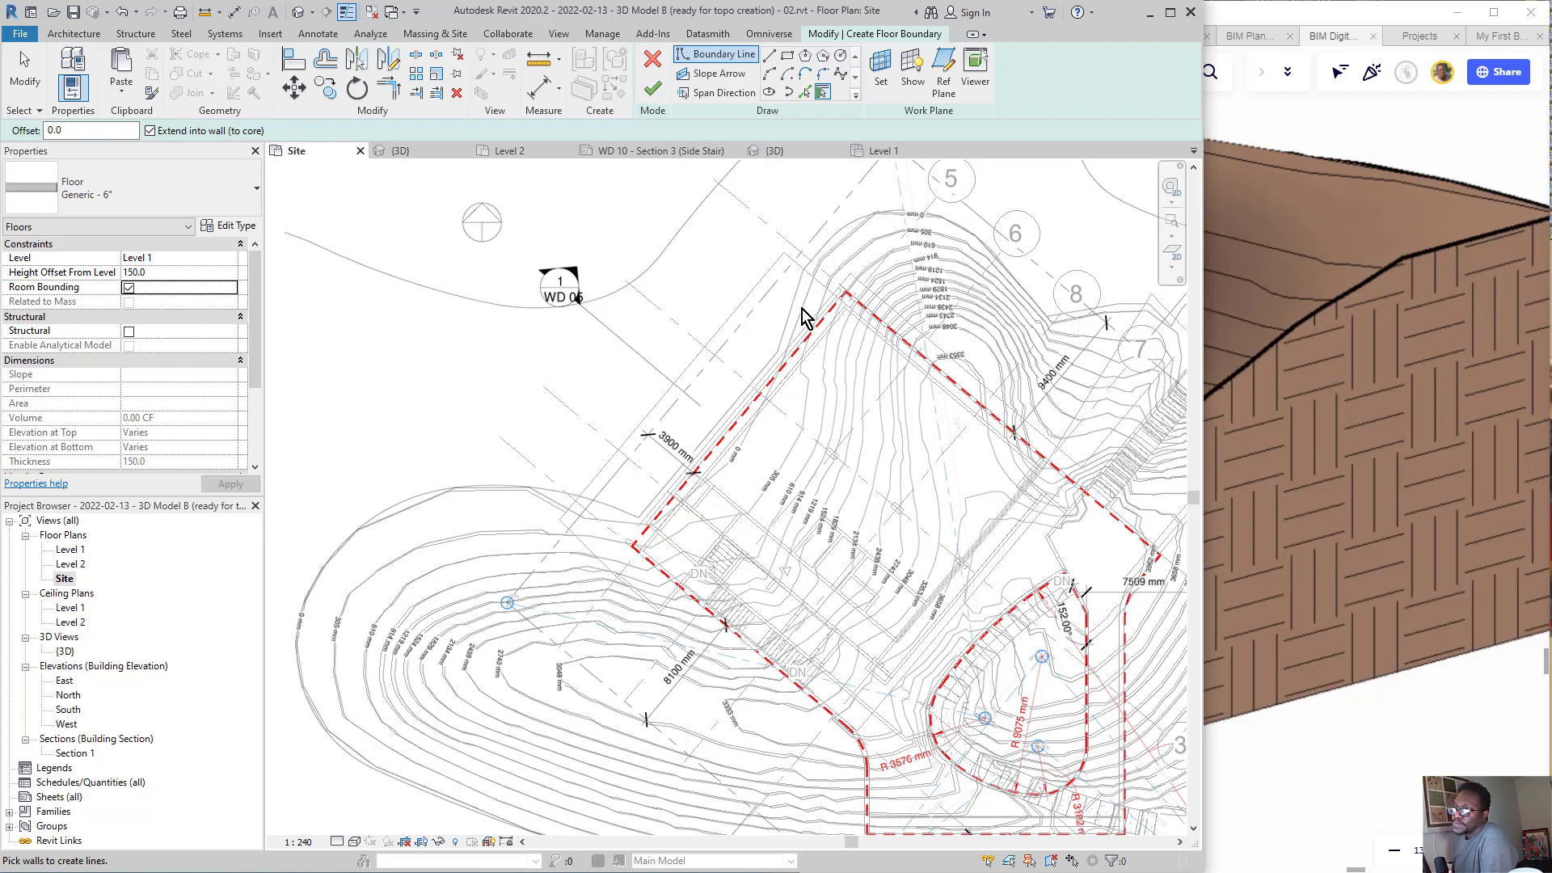
# - Sketch a straight floor boundary along the outside of the building's northwest wall, ending with a perpendicular segment about 2.8 m long outward at the north corner
pyautogui.click(768, 56)
pyautogui.scroll(3, 663, 503)
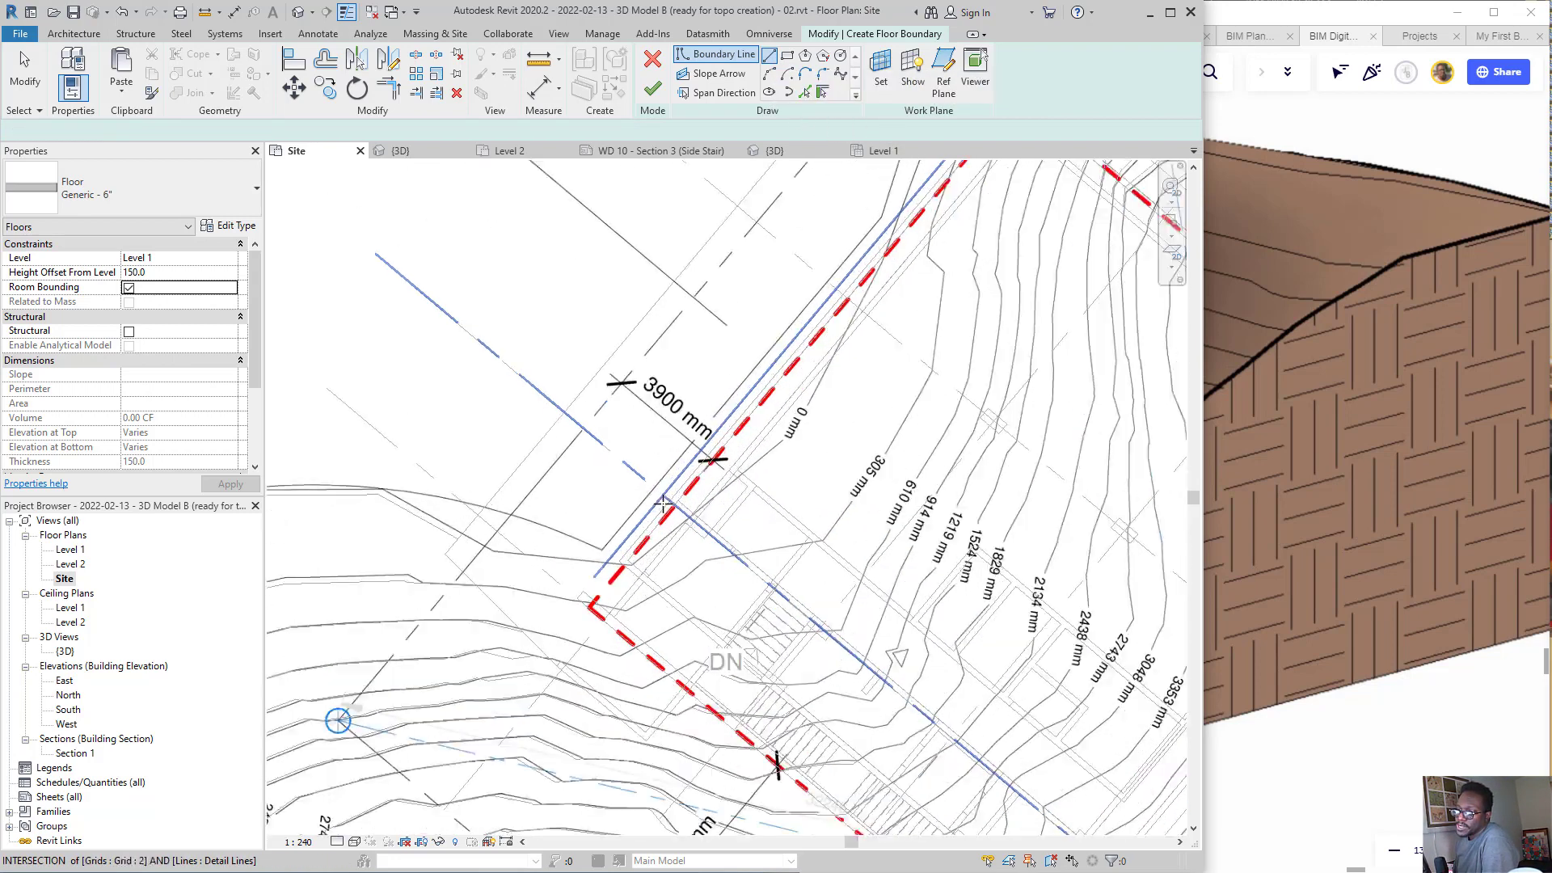
pyautogui.scroll(1, 663, 503)
pyautogui.click(582, 599)
pyautogui.scroll(-5, 579, 640)
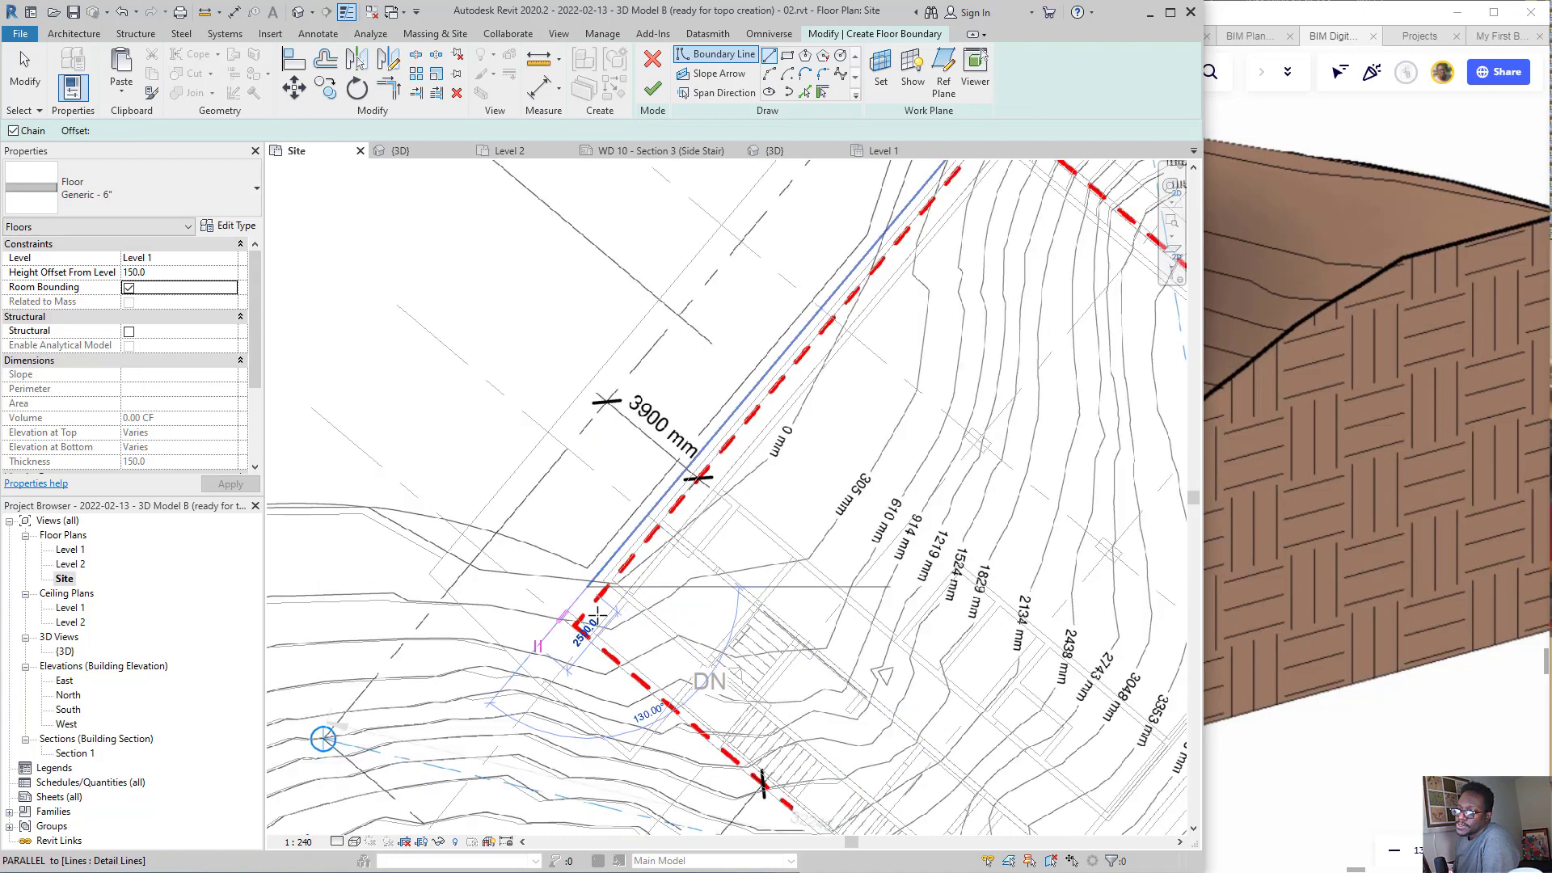
pyautogui.scroll(5, 757, 370)
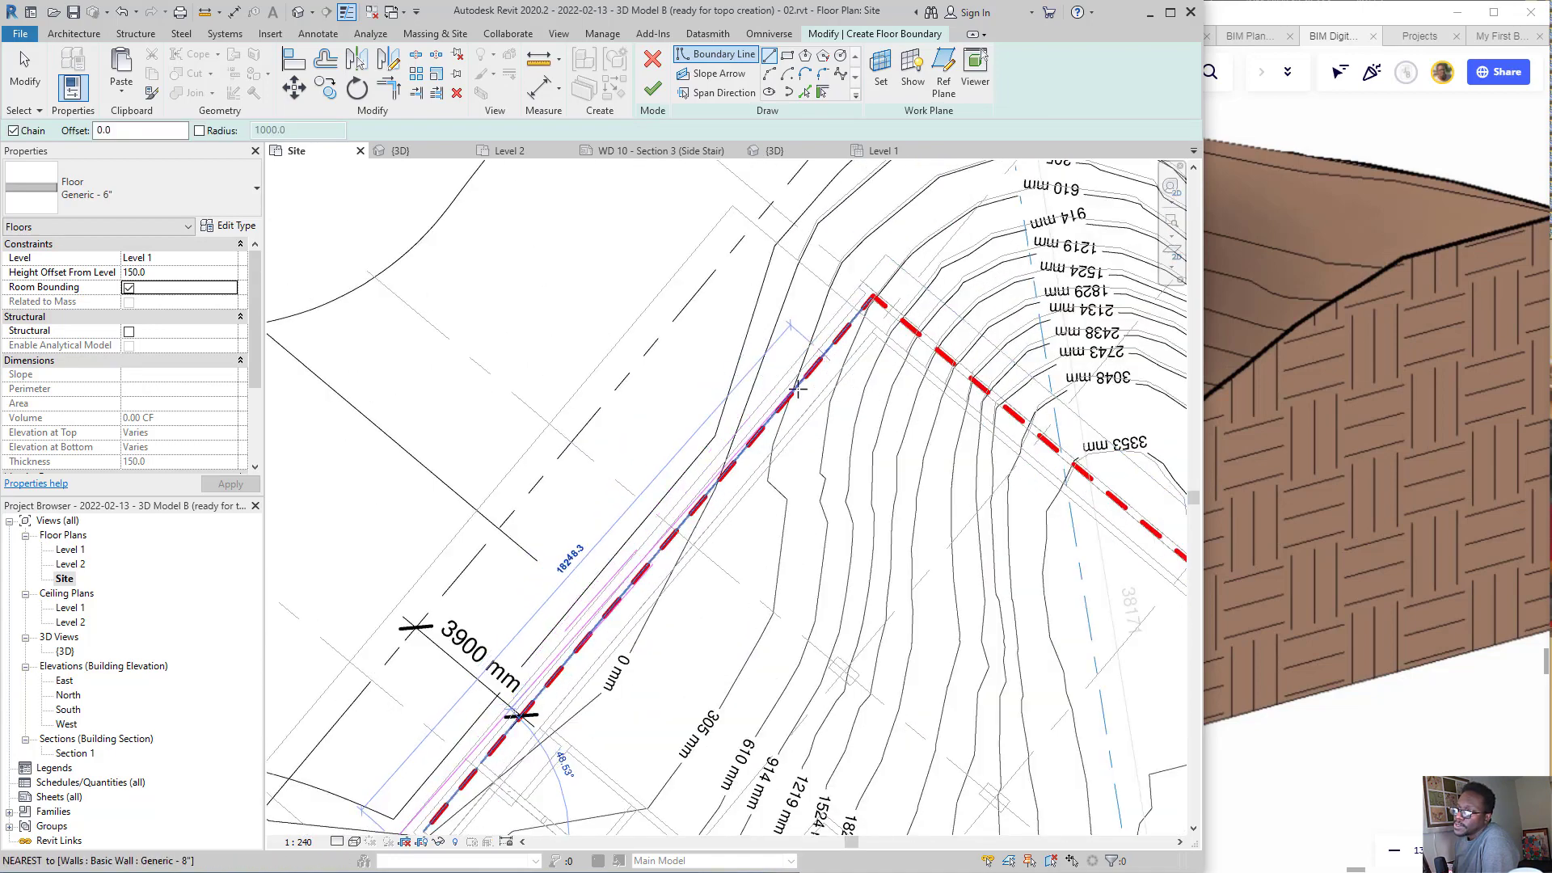
pyautogui.scroll(-3, 812, 362)
pyautogui.scroll(3, 845, 307)
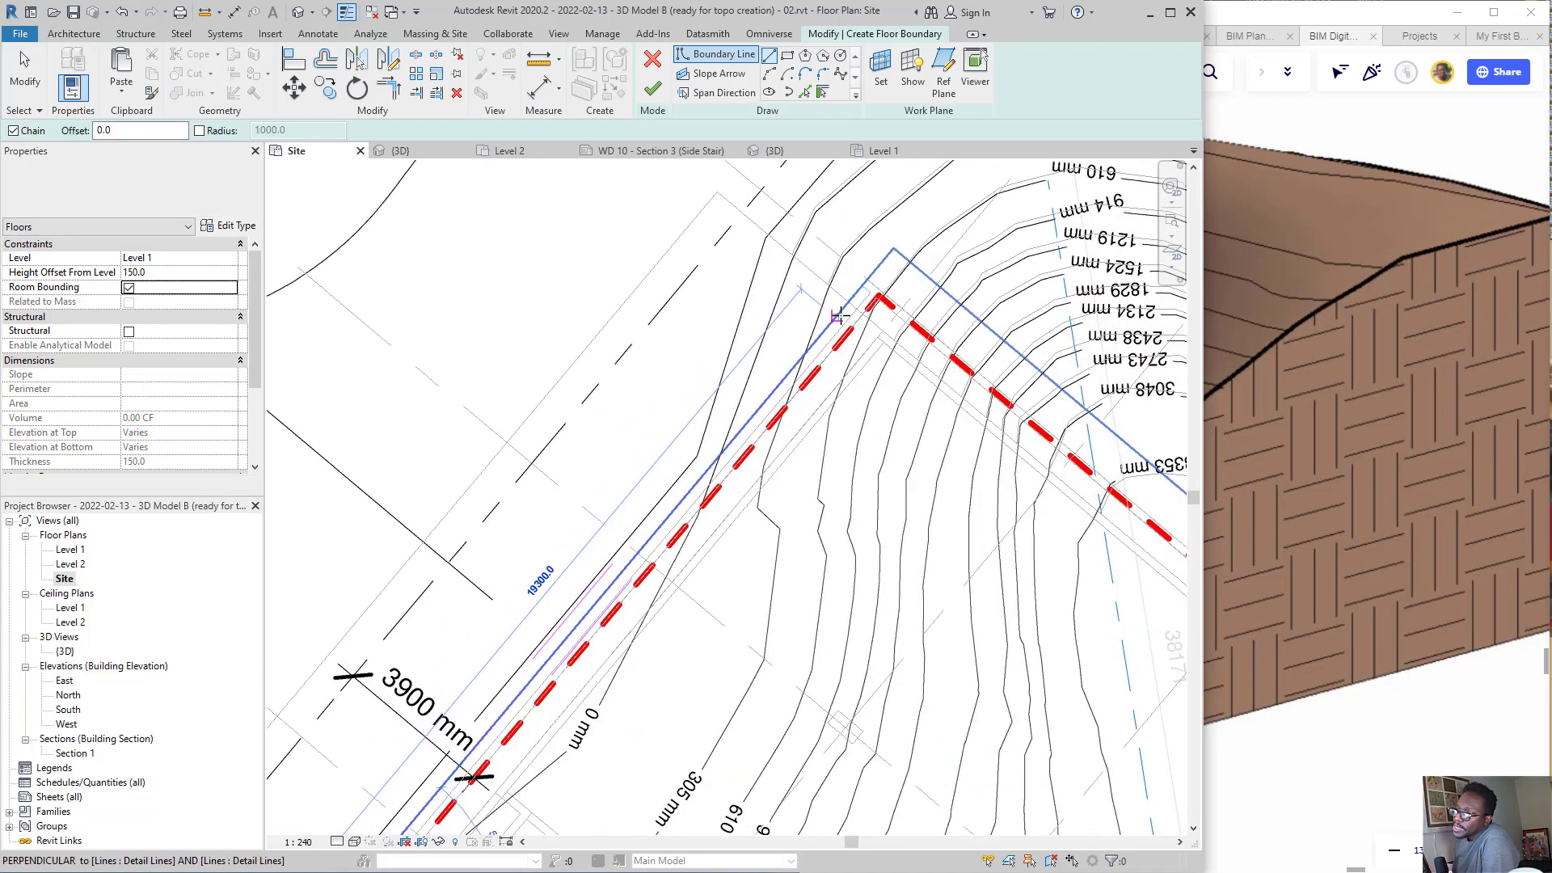
pyautogui.click(693, 450)
pyautogui.scroll(-3, 693, 450)
pyautogui.scroll(4, 698, 338)
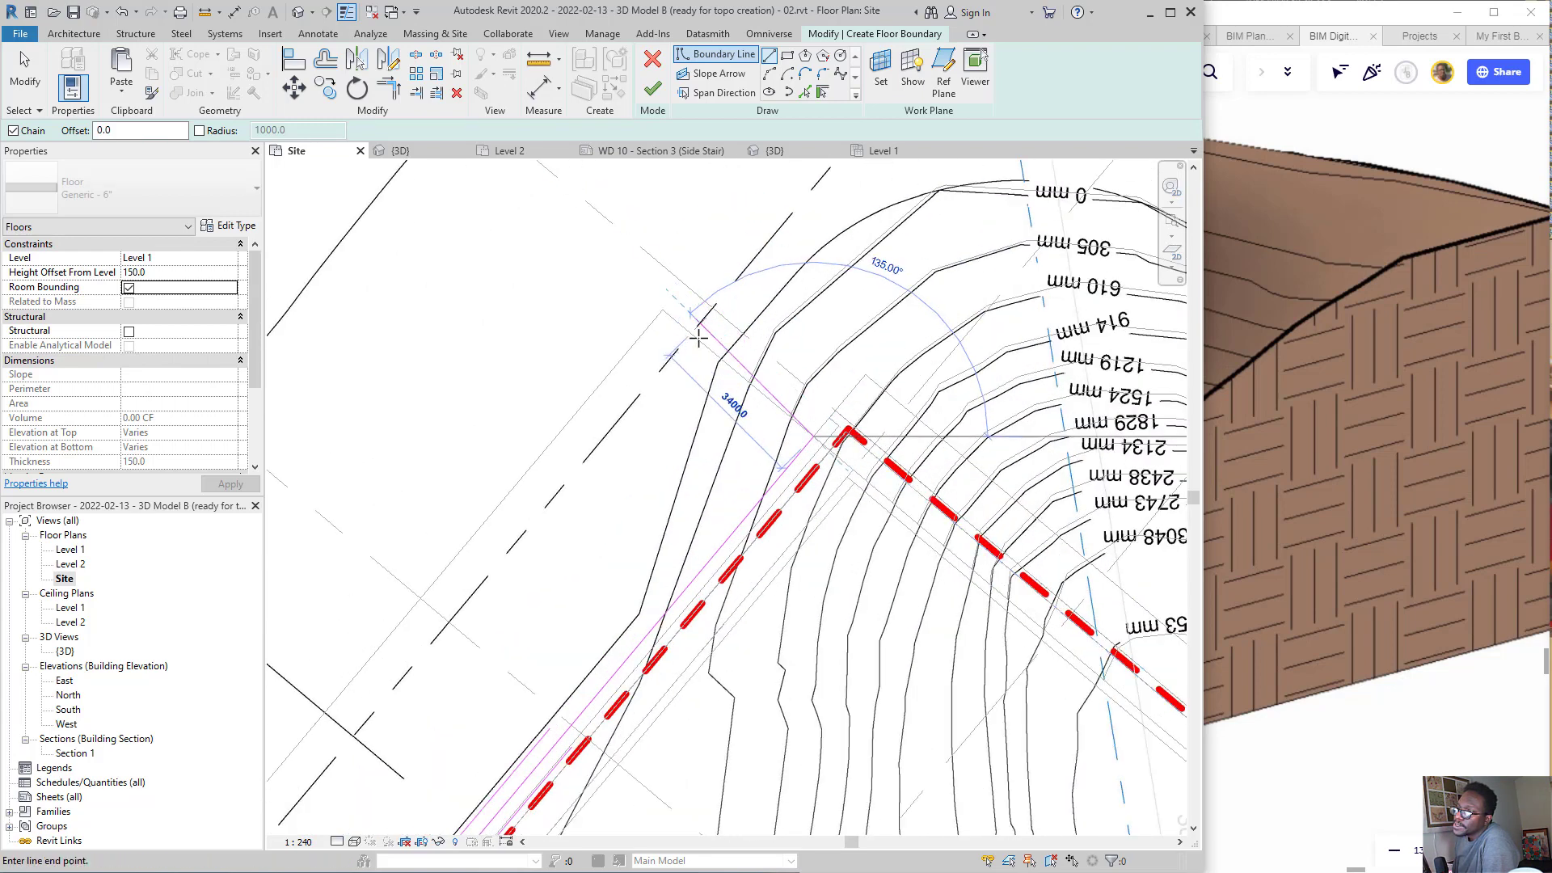
pyautogui.click(708, 350)
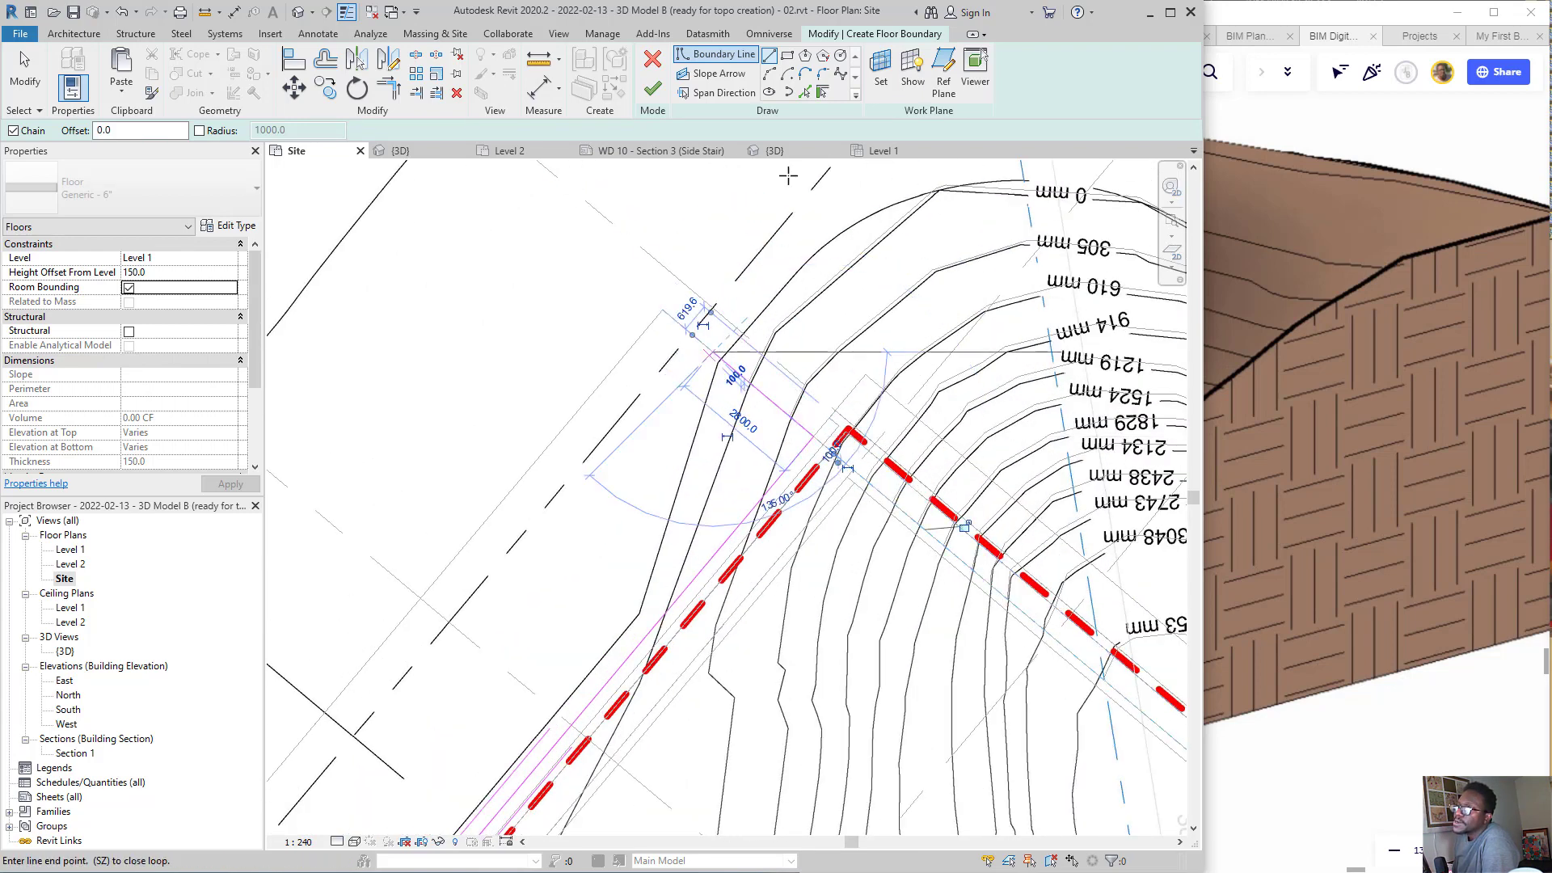
pyautogui.click(770, 74)
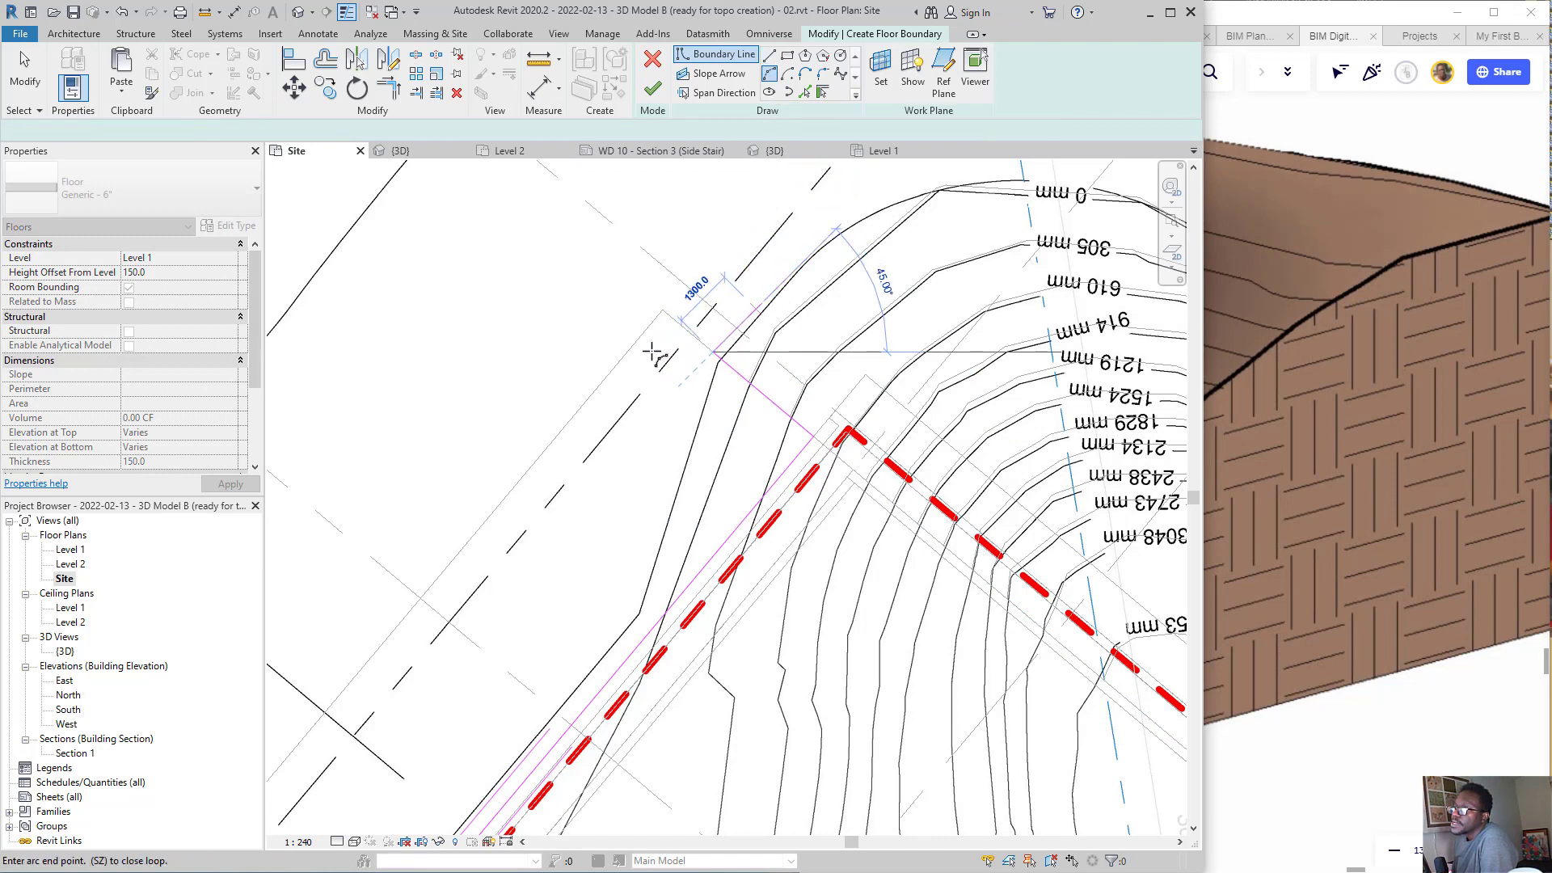
pyautogui.scroll(-3, 851, 191)
pyautogui.scroll(2, 796, 275)
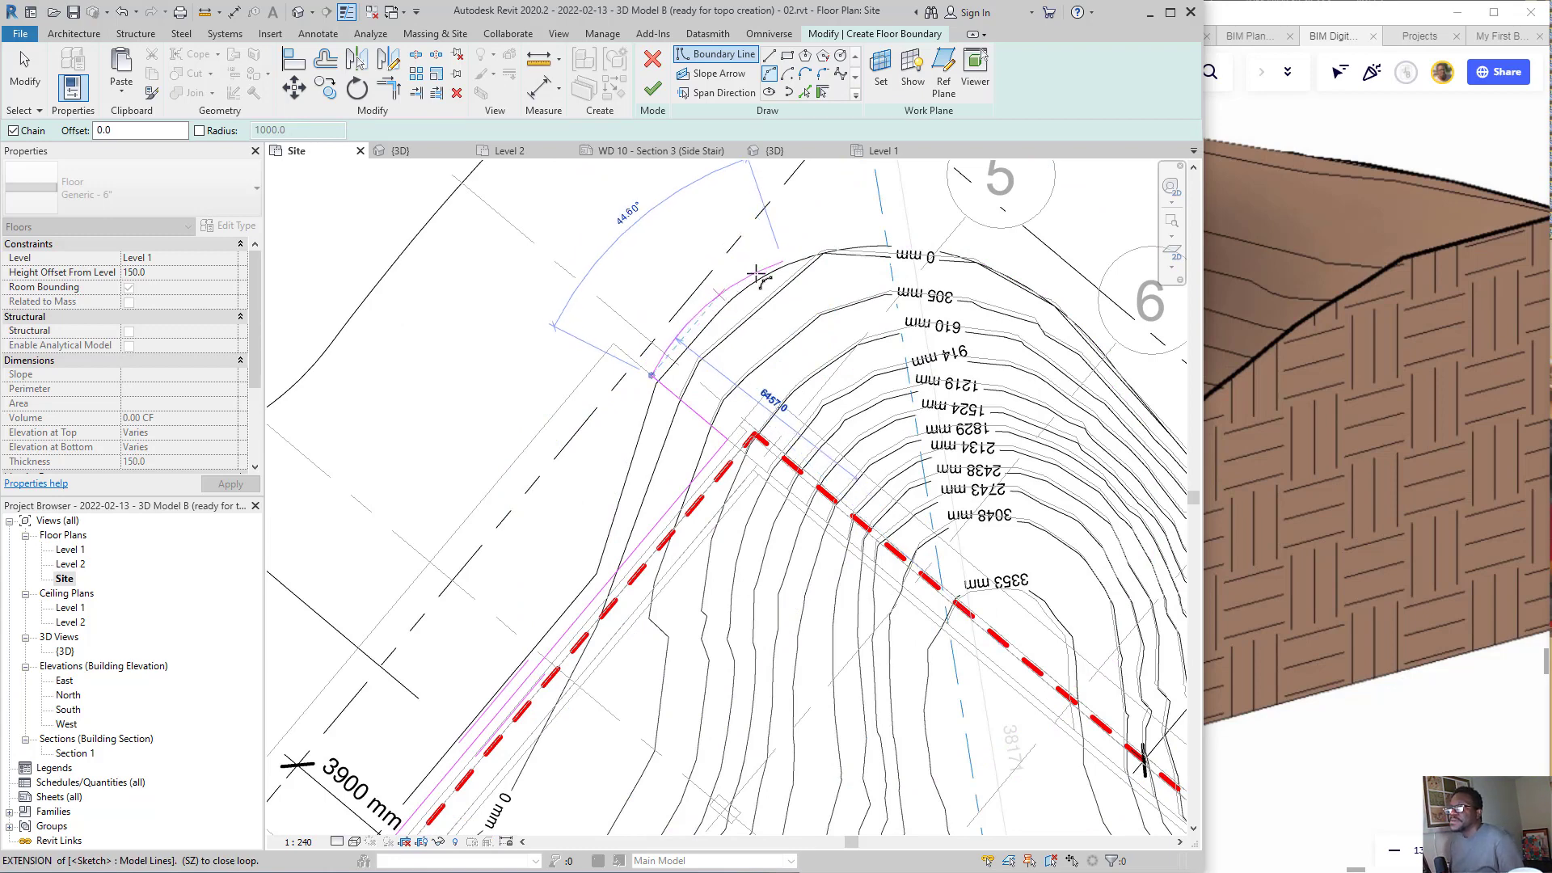
pyautogui.click(806, 74)
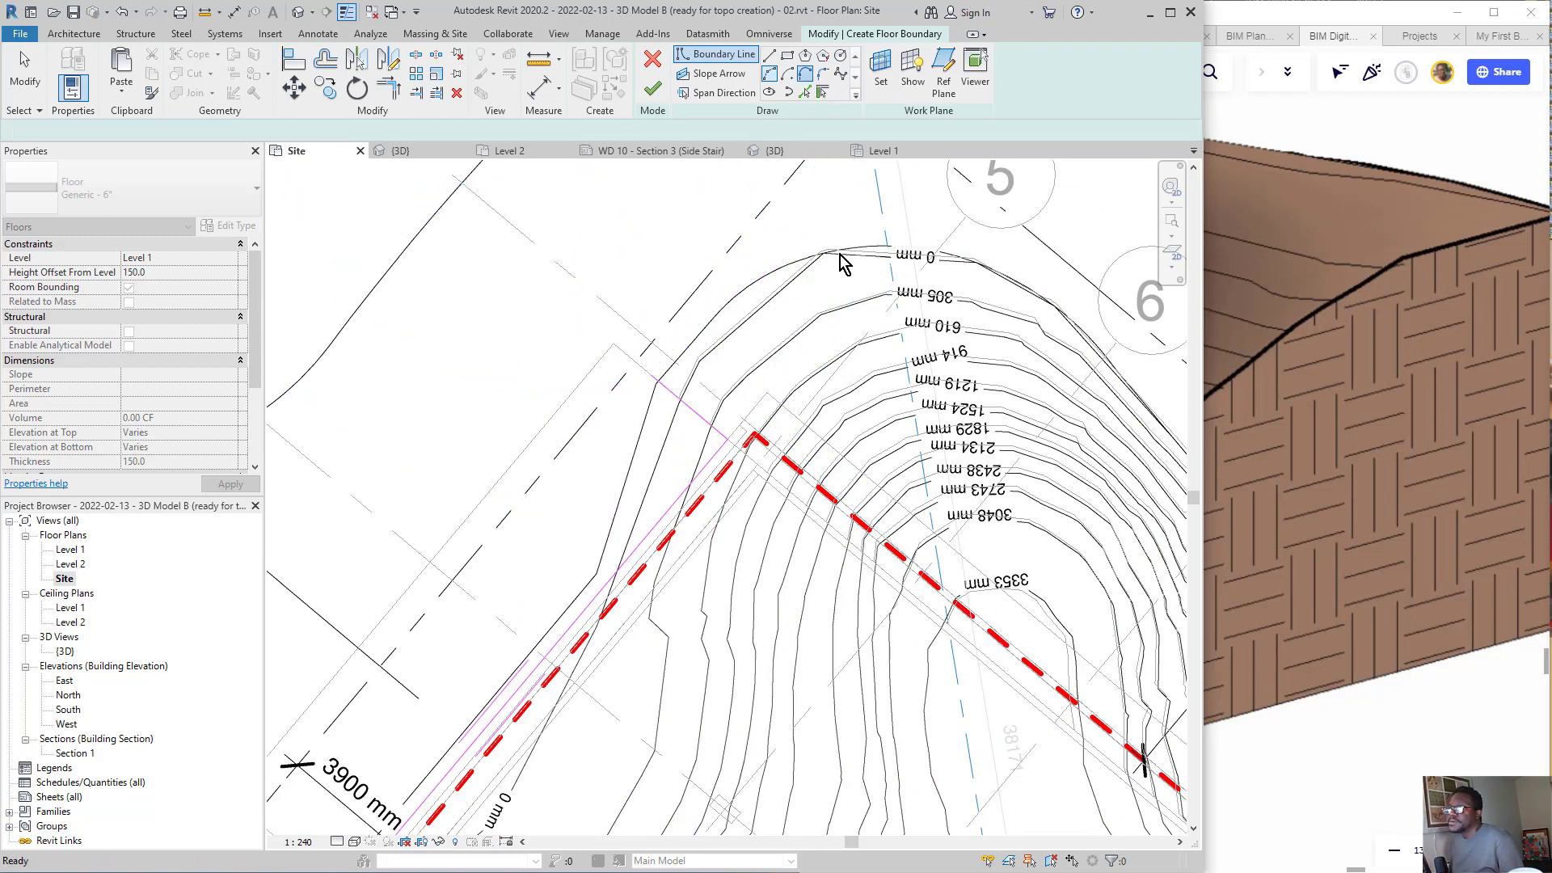
pyautogui.click(754, 437)
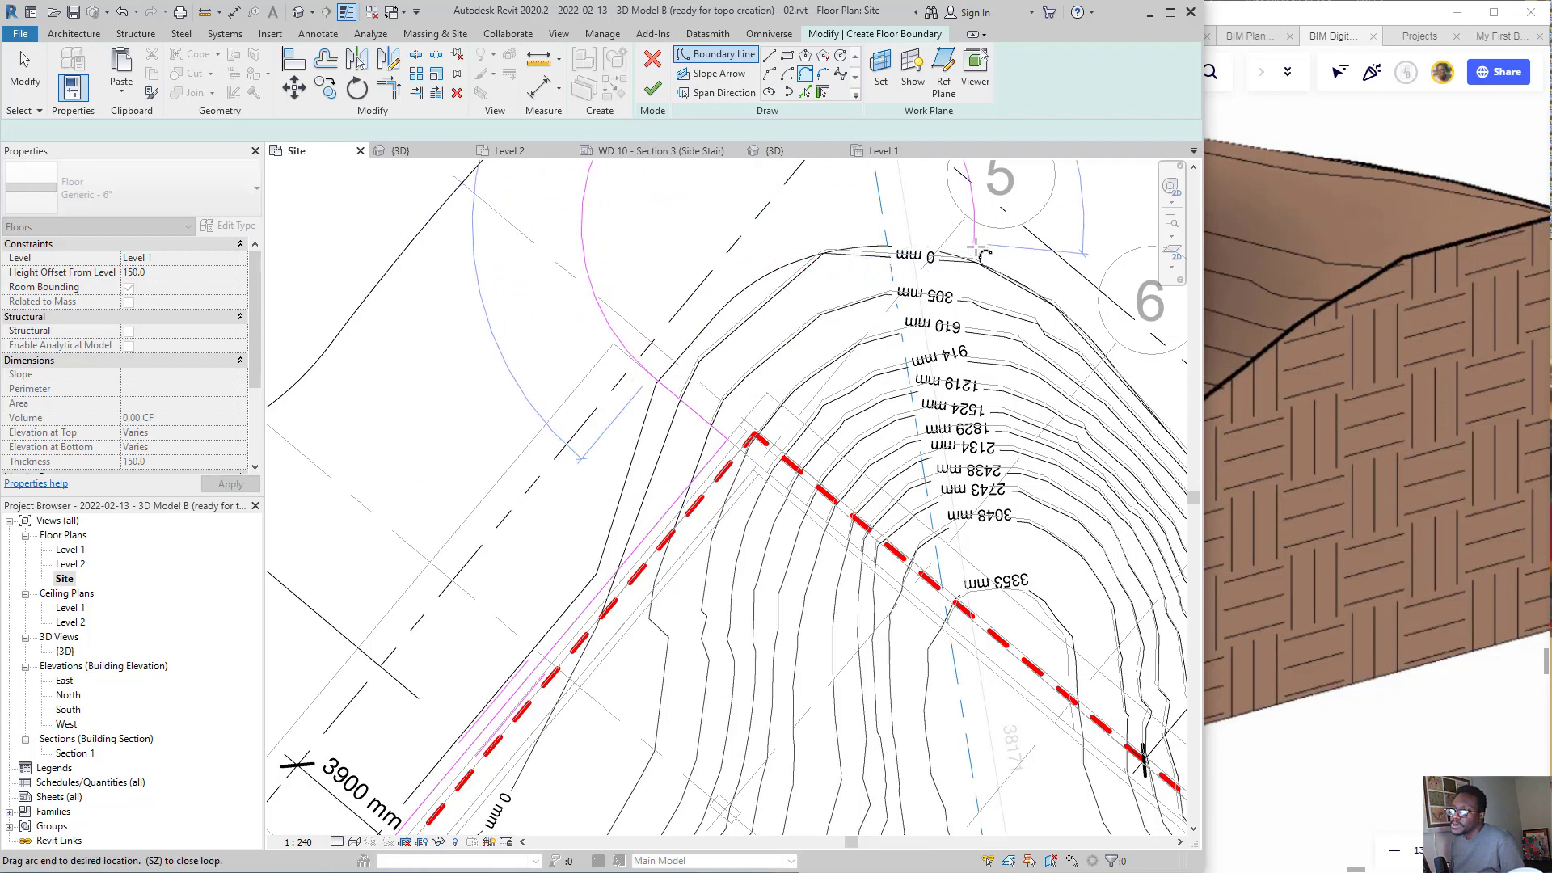
pyautogui.click(822, 73)
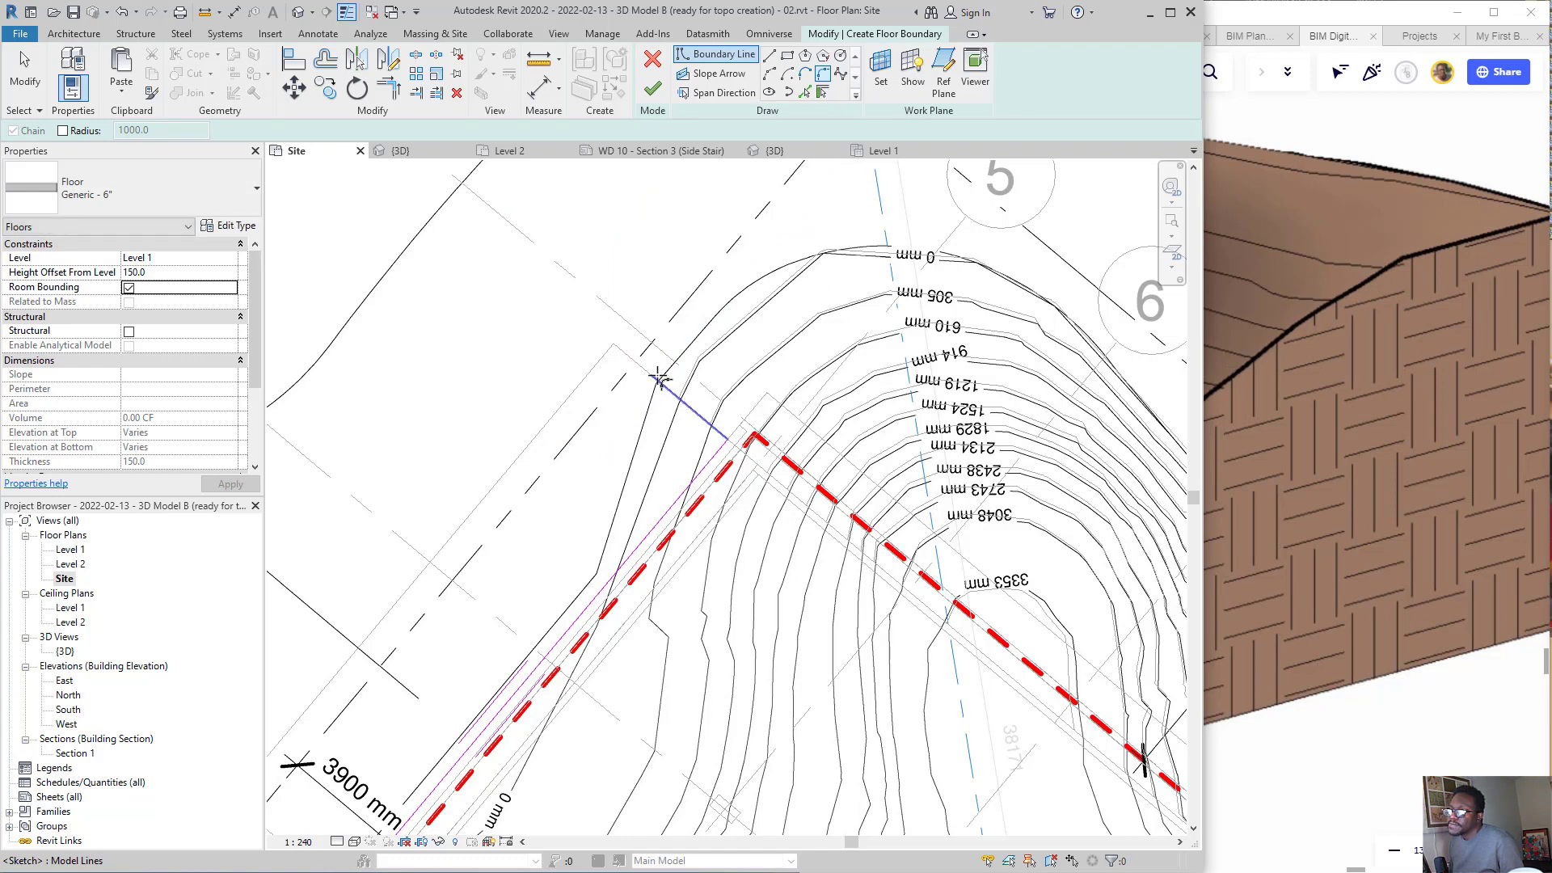
pyautogui.scroll(2, 660, 379)
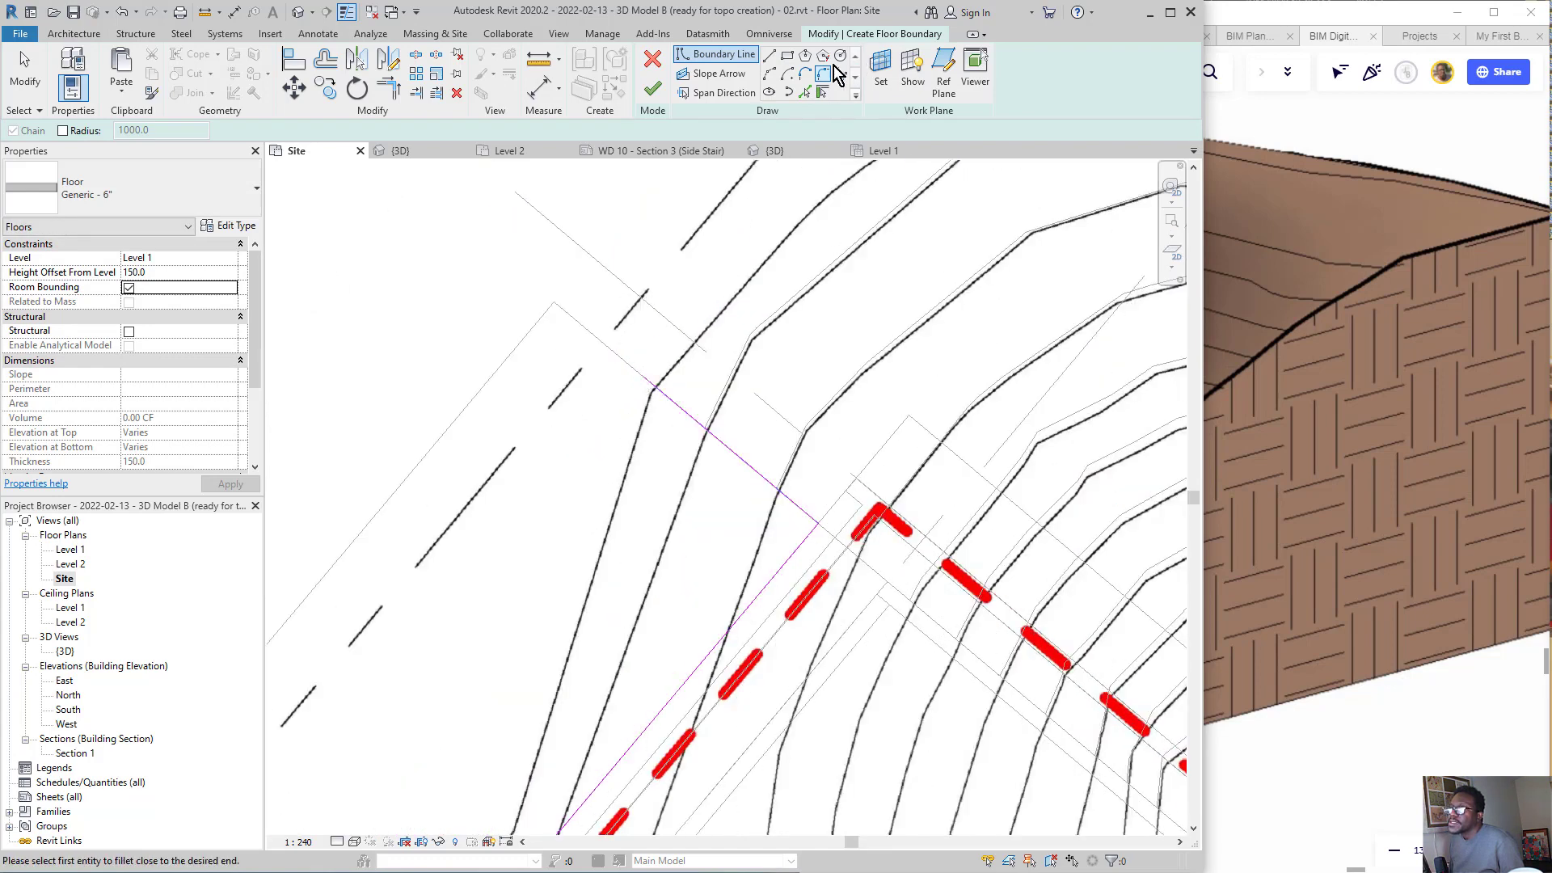
# - Sketch a floor boundary arc of about 7.6 m radius from the north corner segment's outer end around the 0 mm contour
pyautogui.click(770, 81)
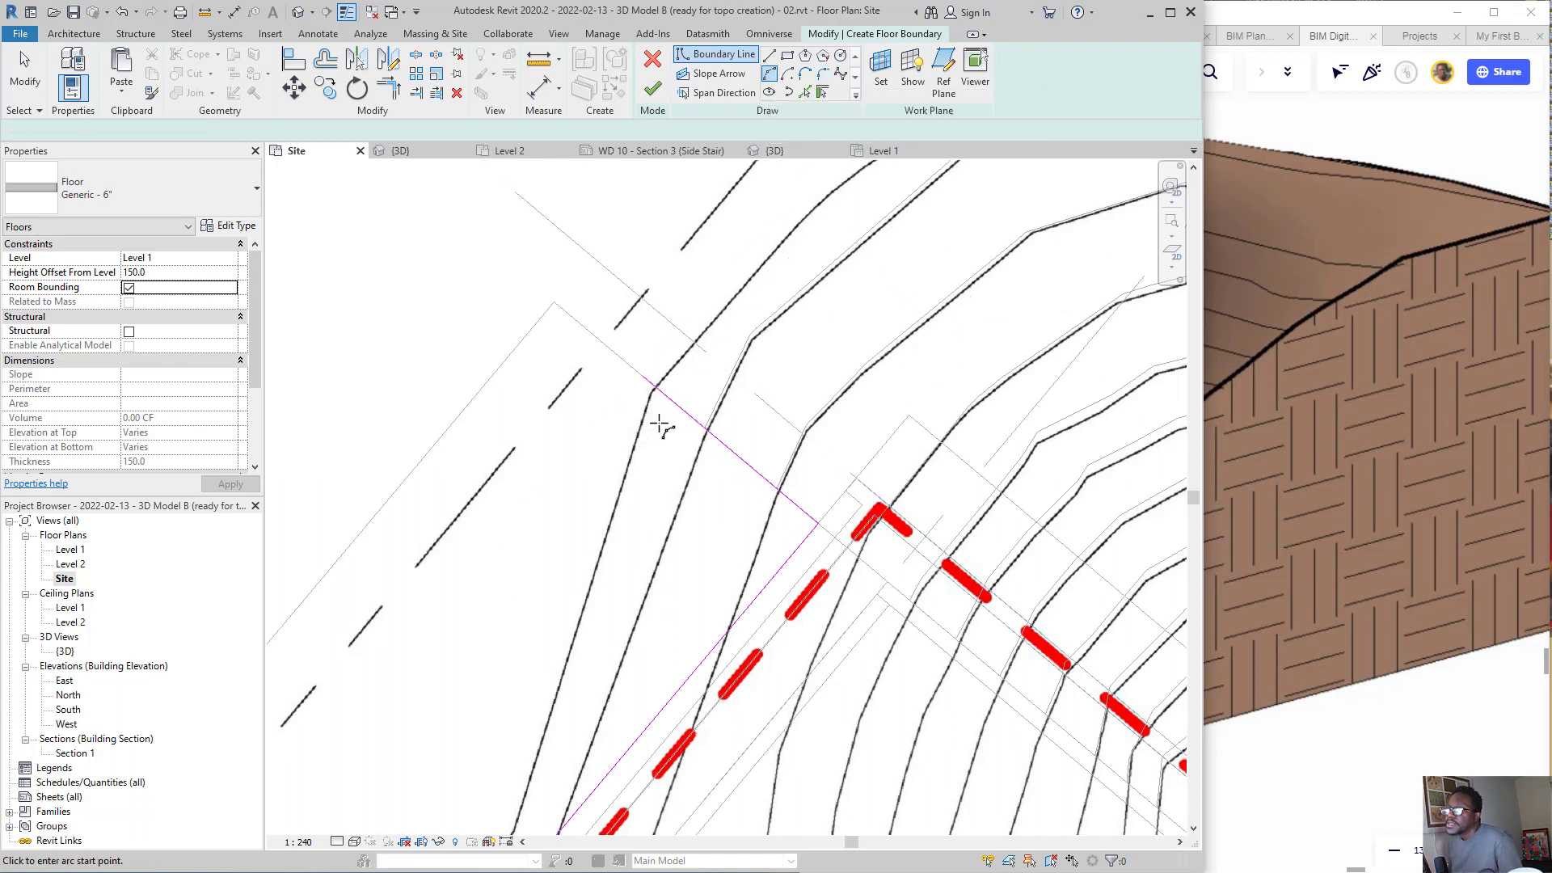
pyautogui.click(647, 376)
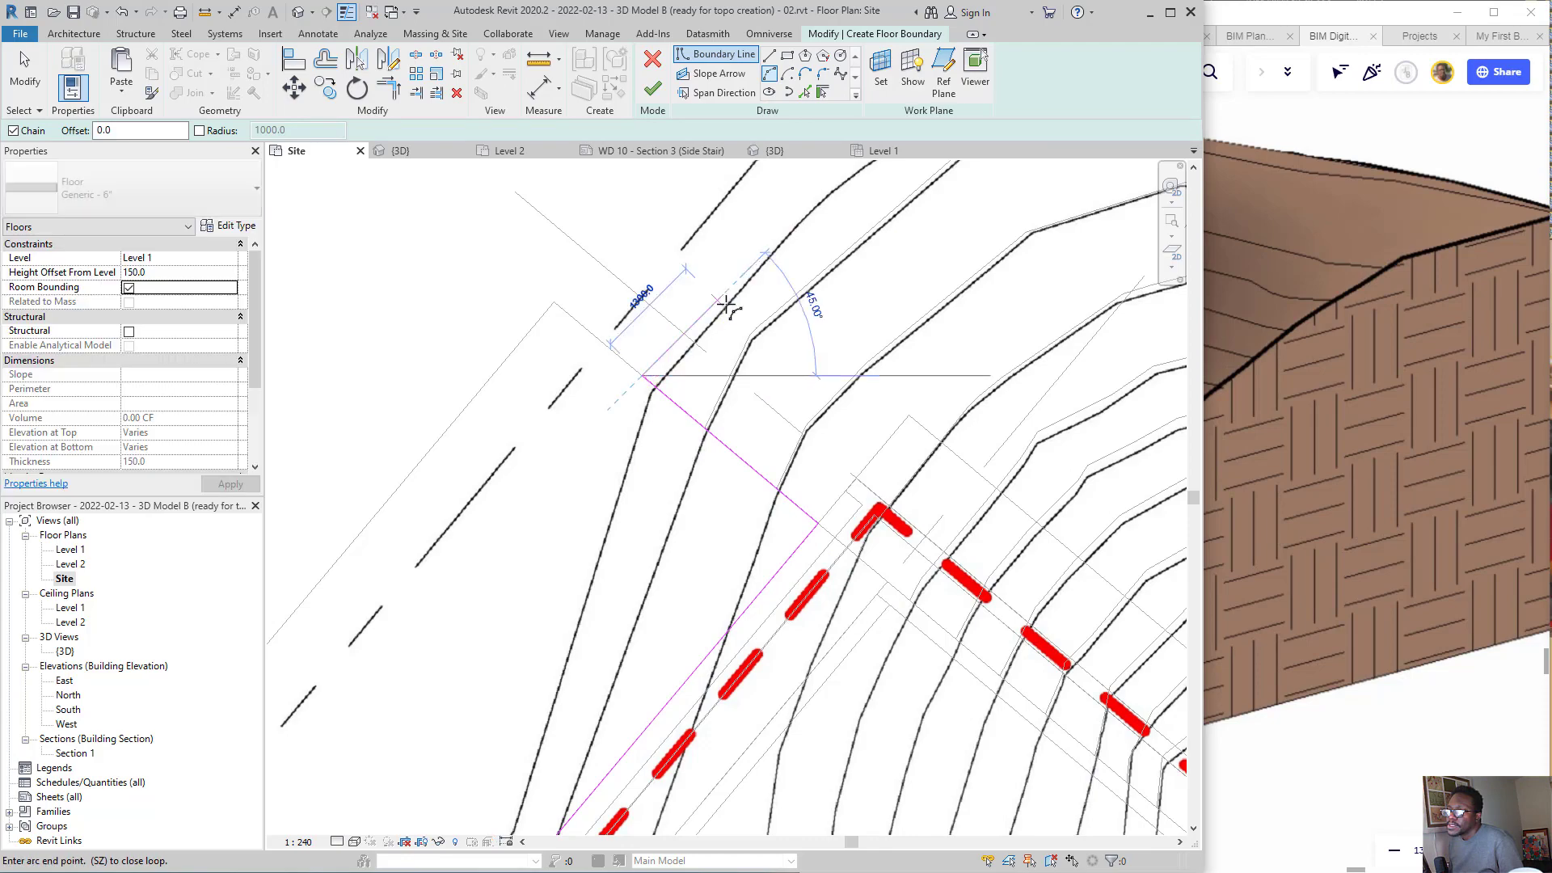
pyautogui.scroll(-3, 753, 339)
pyautogui.click(945, 242)
pyautogui.scroll(3, 946, 243)
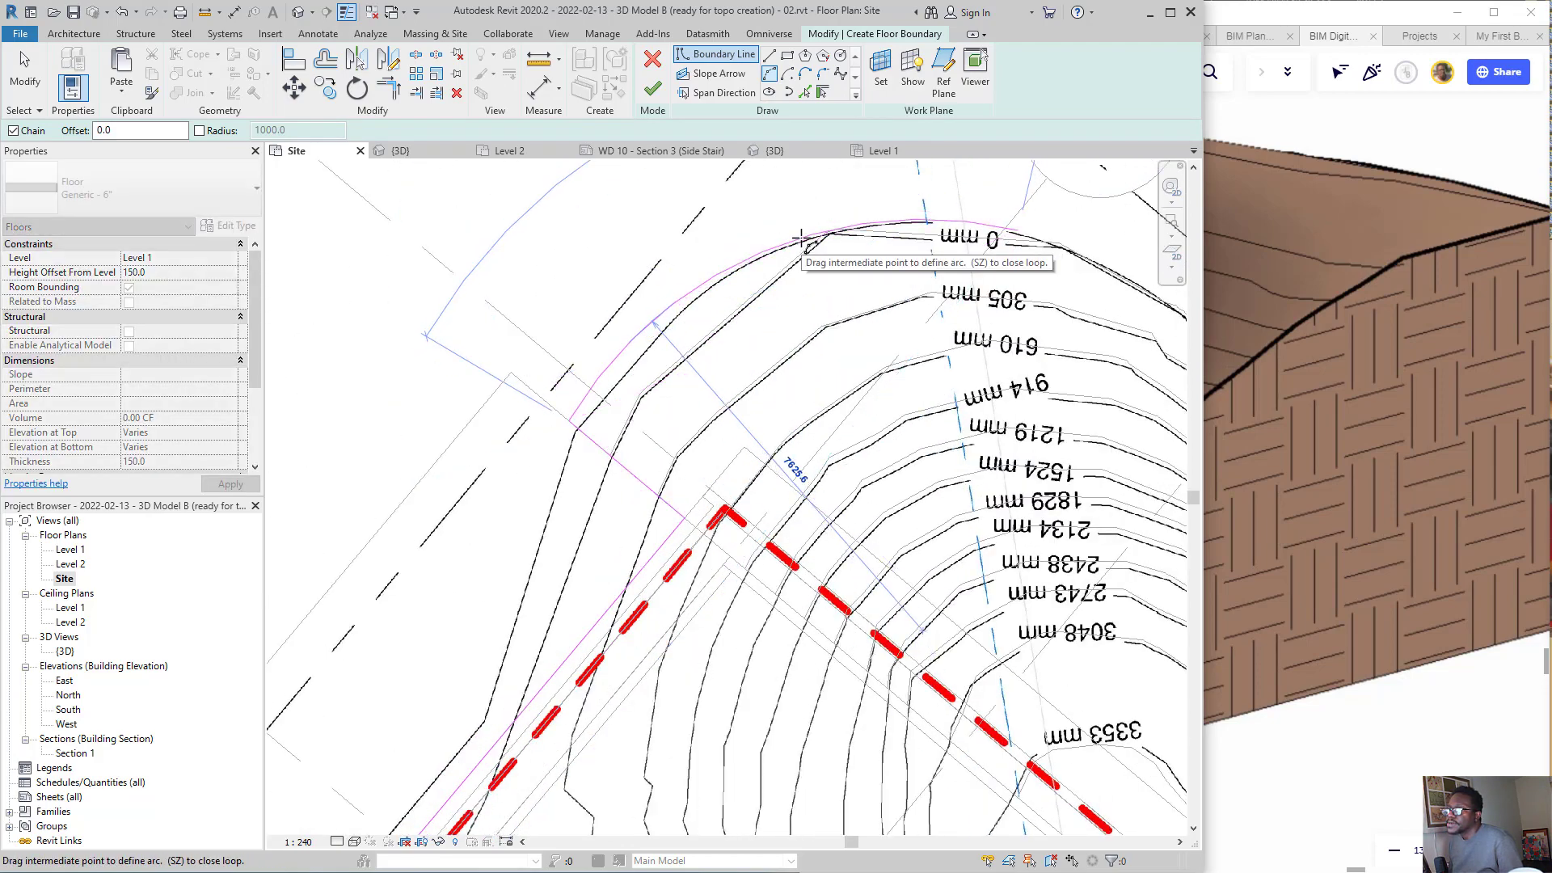
pyautogui.click(805, 237)
# - Continue the floor boundary with a second arc along the outermost contour, ending at the inward notch beside marker 8
pyautogui.scroll(-3, 986, 297)
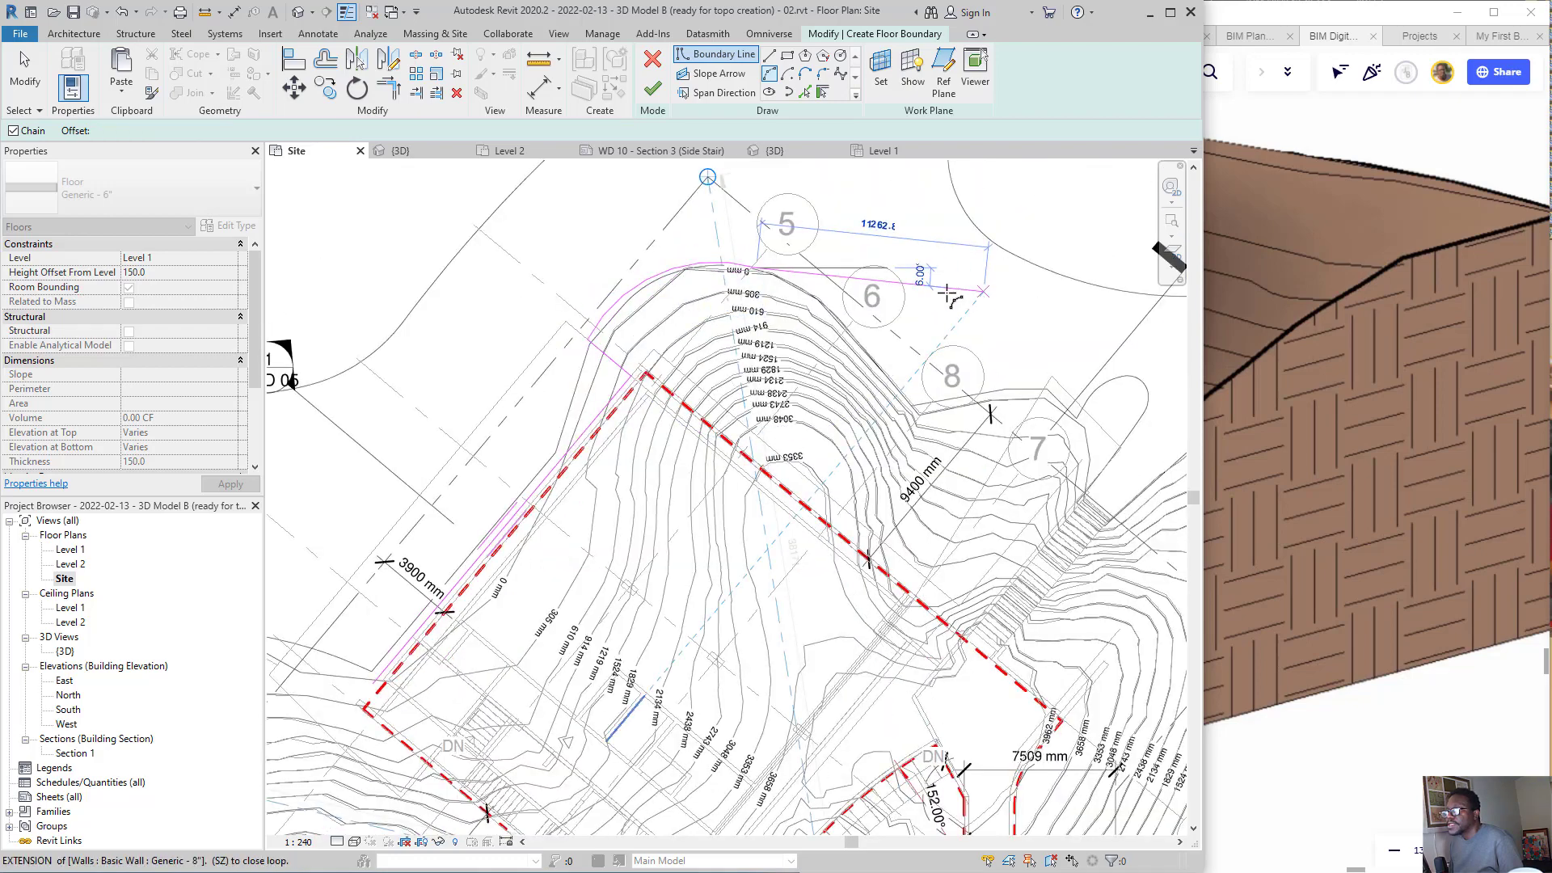
pyautogui.scroll(1, 986, 297)
pyautogui.scroll(-3, 571, 294)
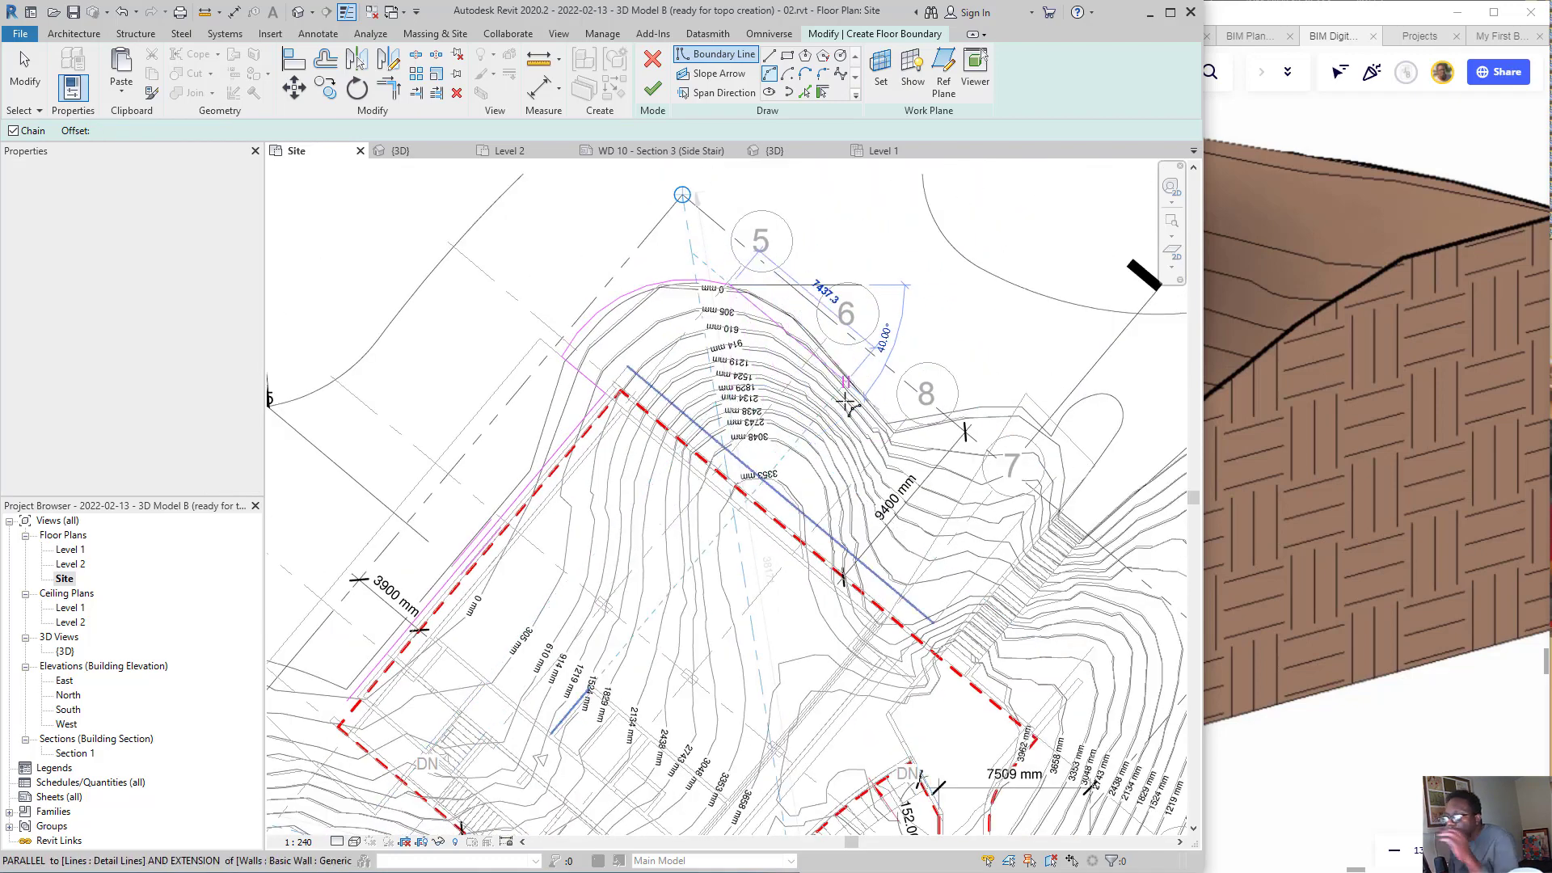
pyautogui.scroll(2, 788, 392)
pyautogui.scroll(2, 788, 392)
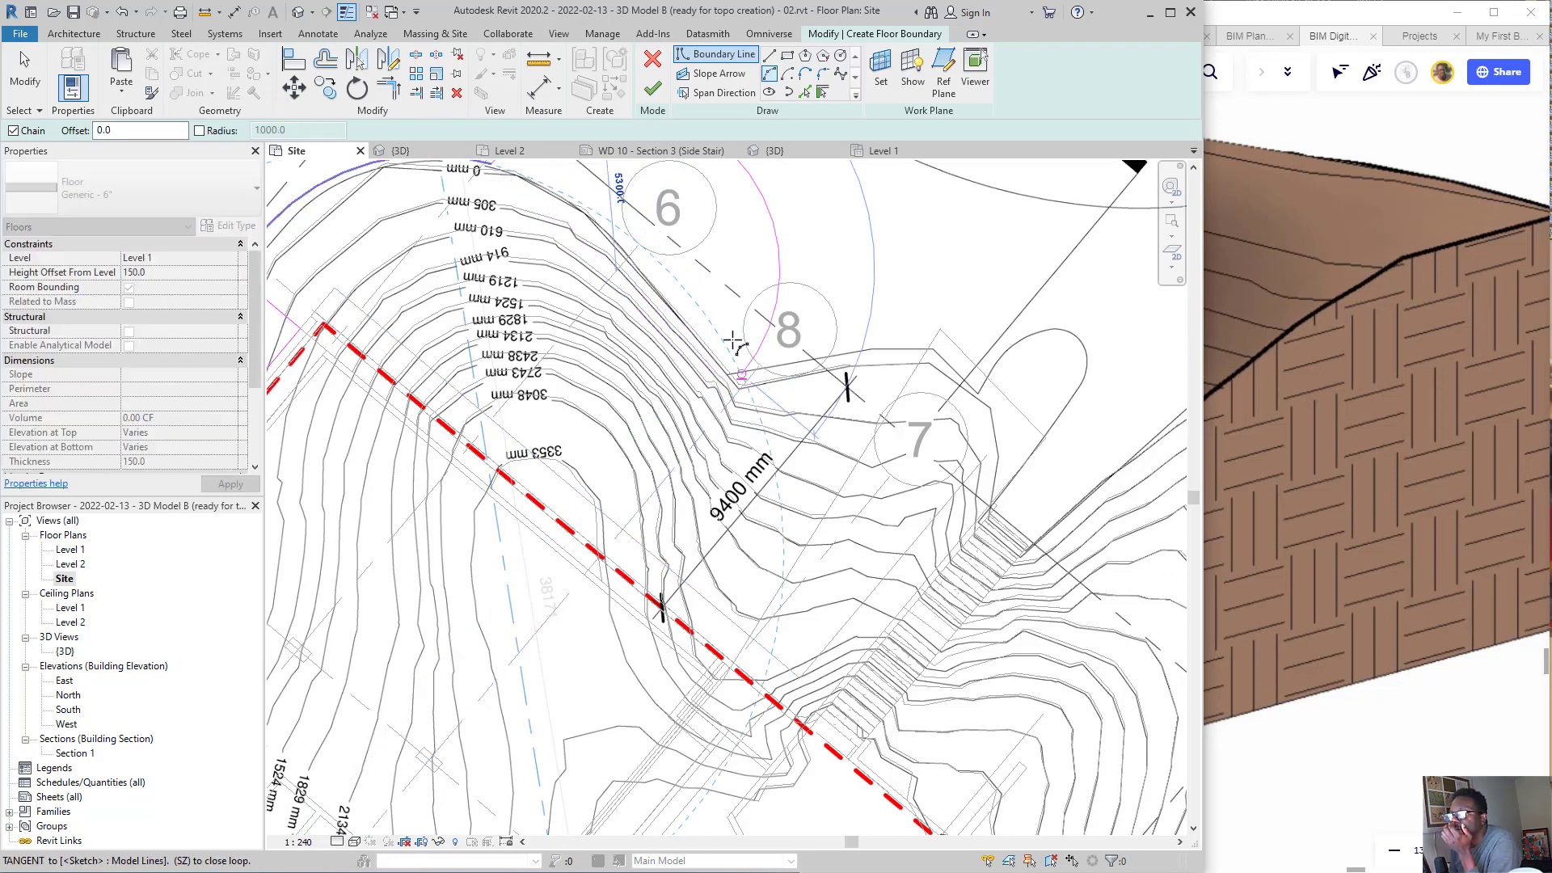
pyautogui.click(685, 291)
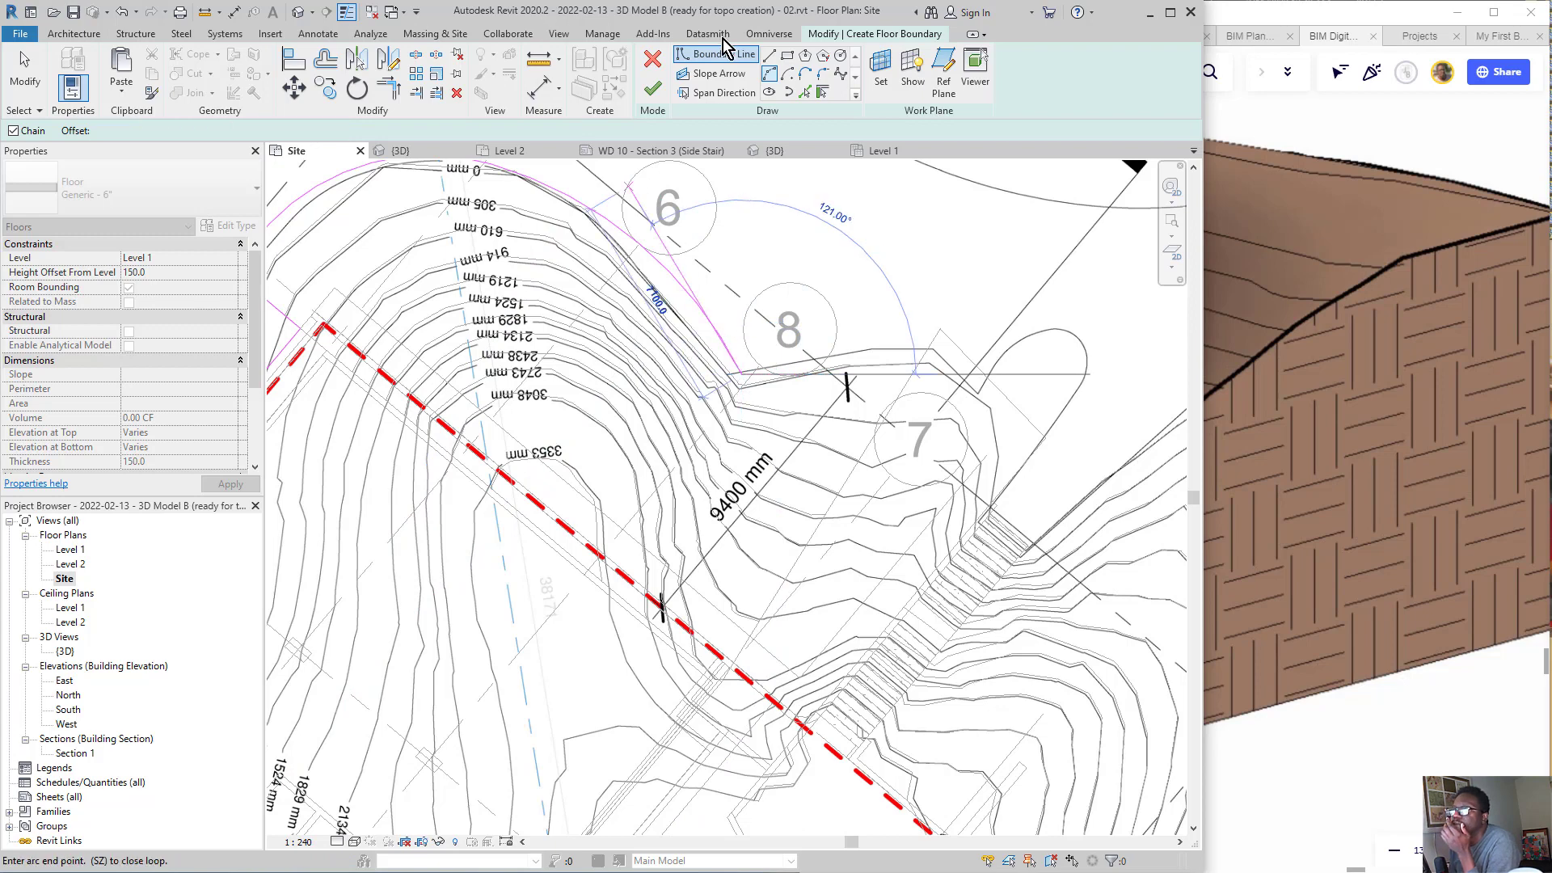
# - Trace four straight boundary segments from the notch by marker 8 to the rounded outline beyond marker 7, the last about 1.9 m long
pyautogui.click(771, 56)
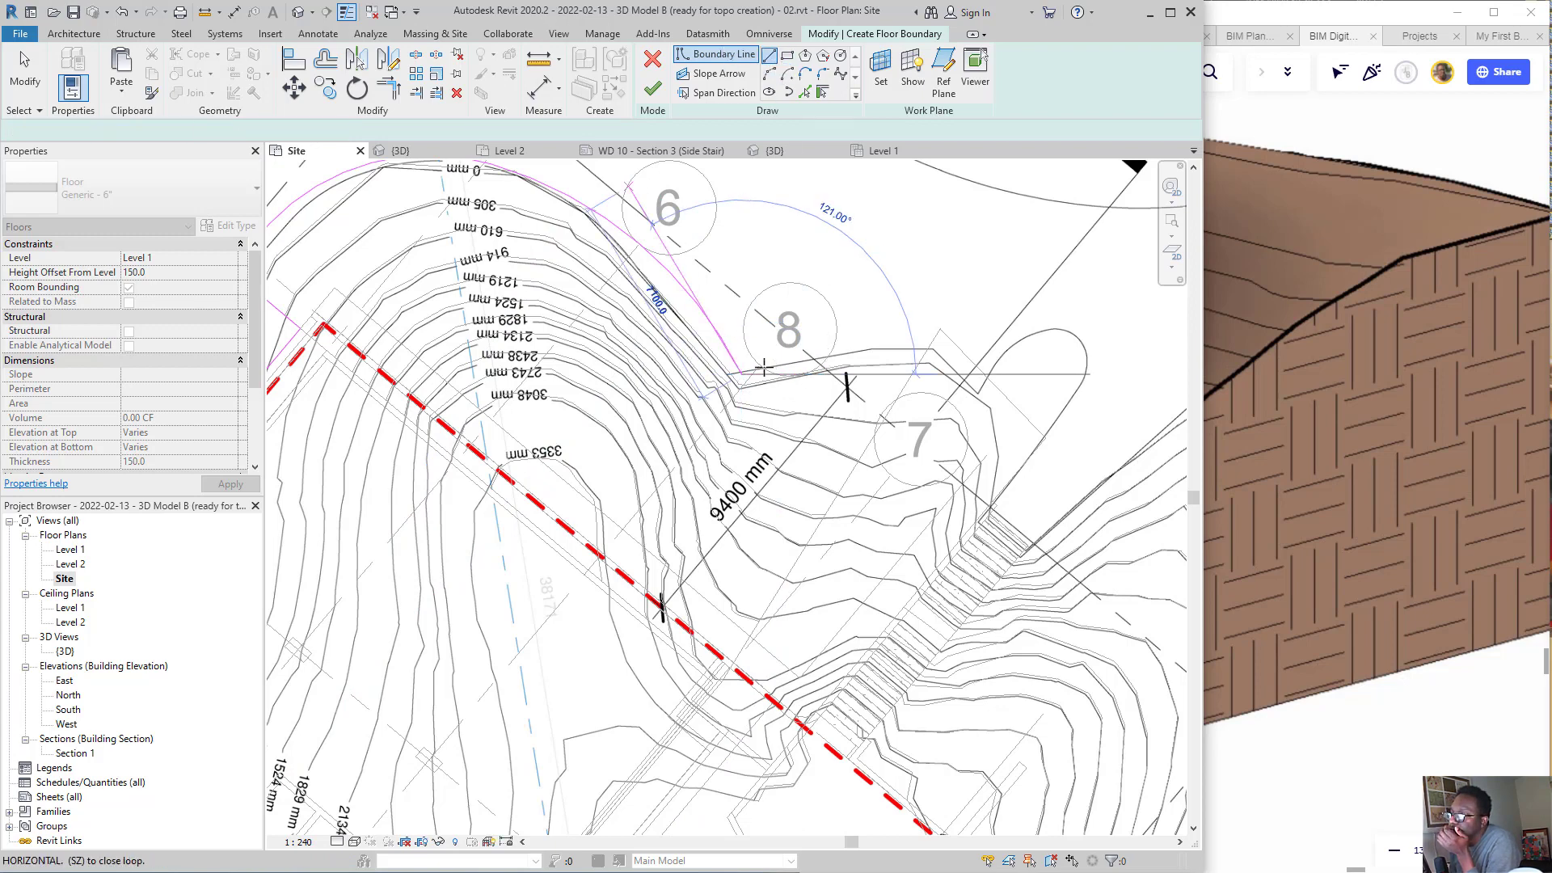
pyautogui.click(738, 373)
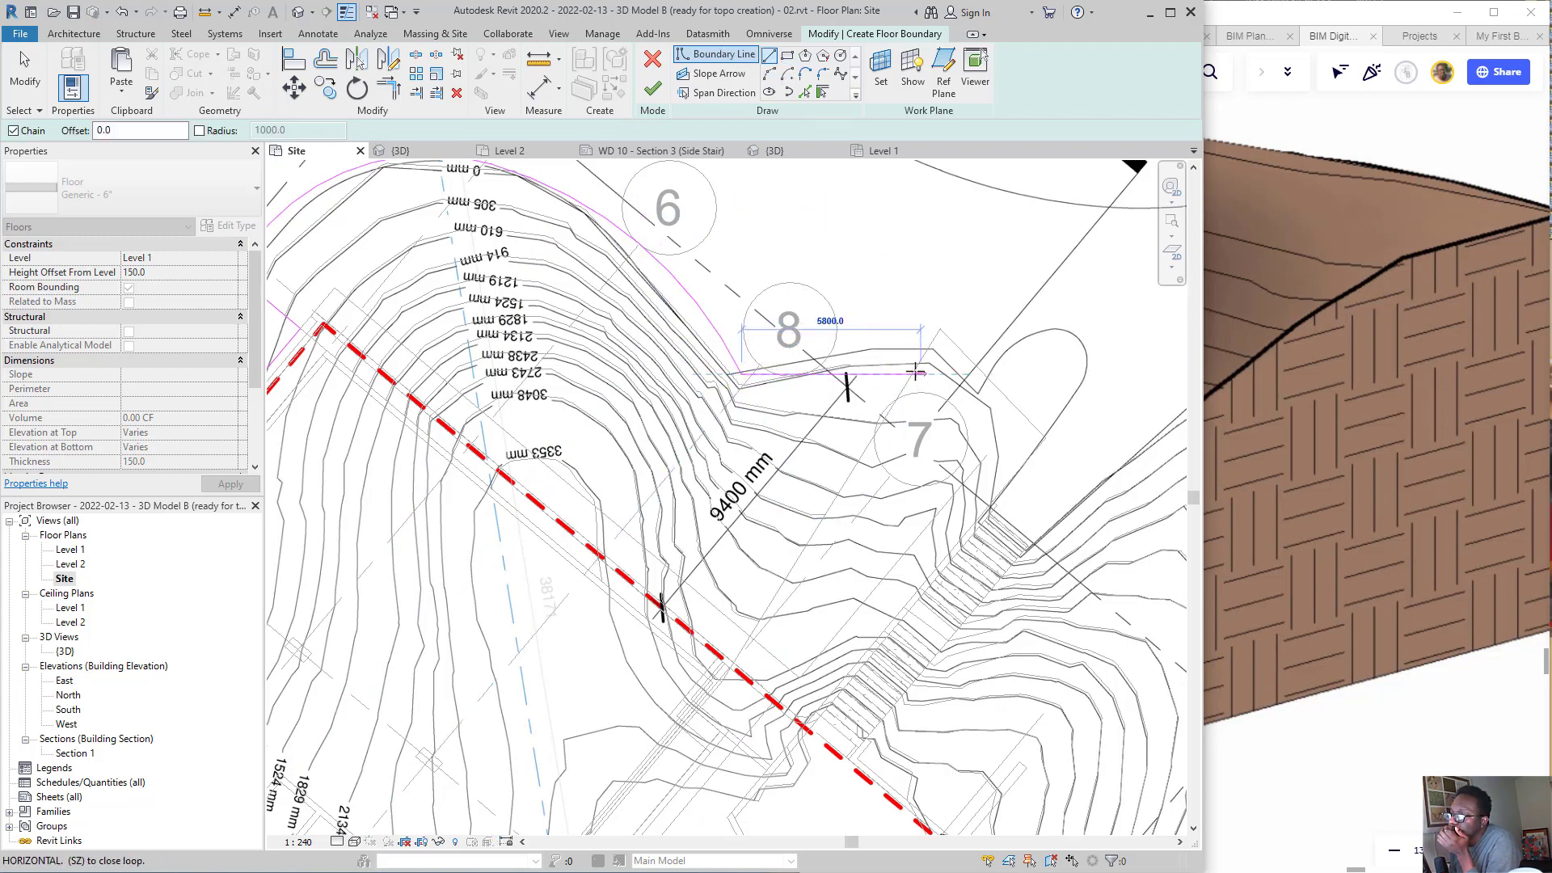
pyautogui.click(884, 328)
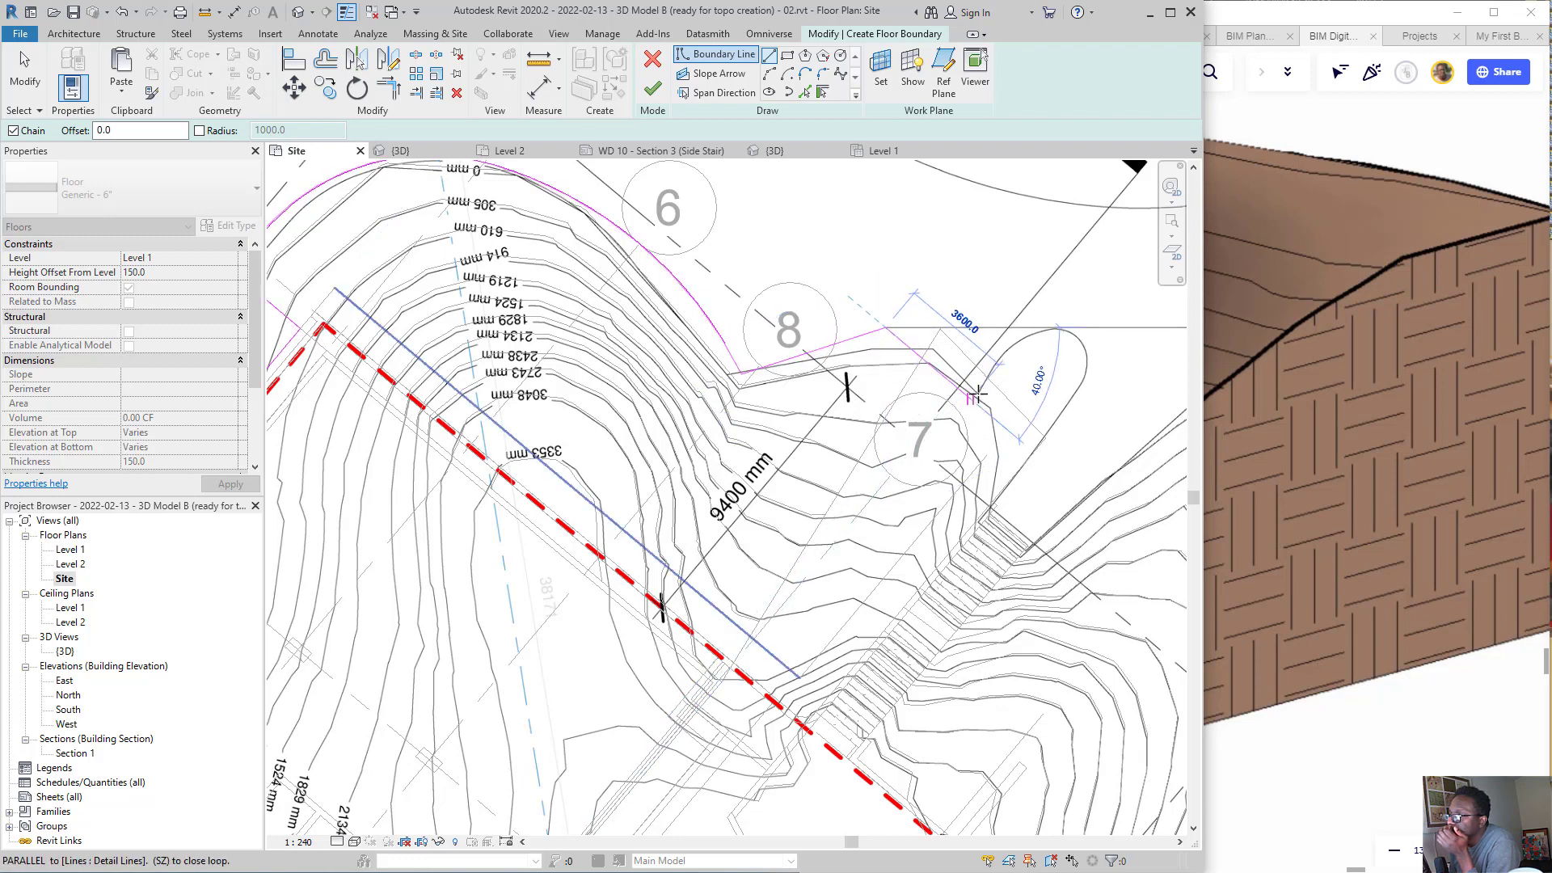
pyautogui.click(934, 328)
pyautogui.scroll(1, 986, 392)
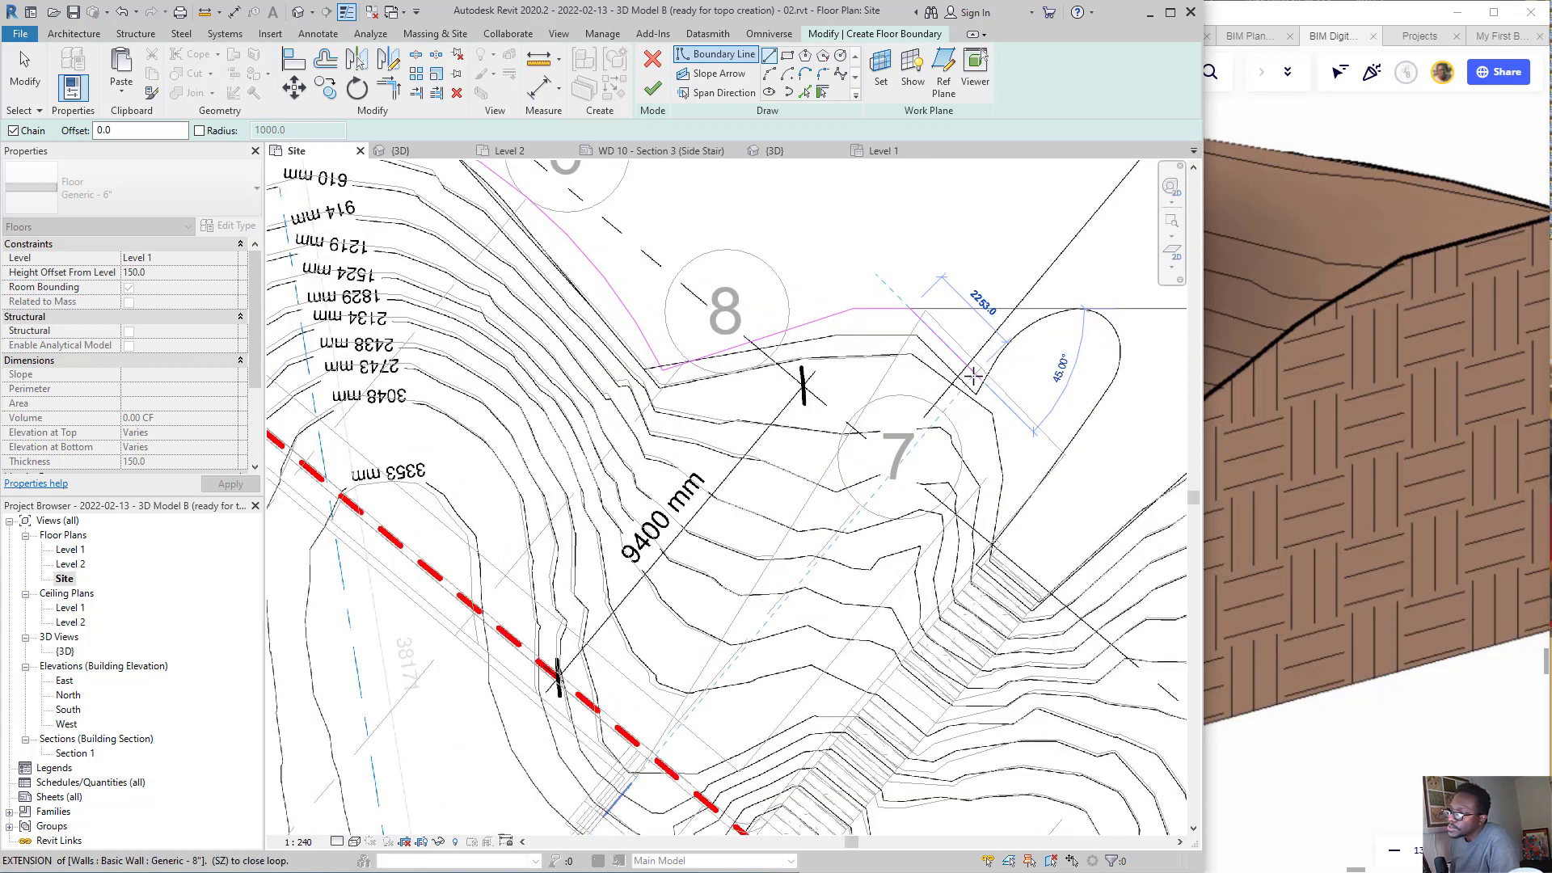
pyautogui.click(973, 373)
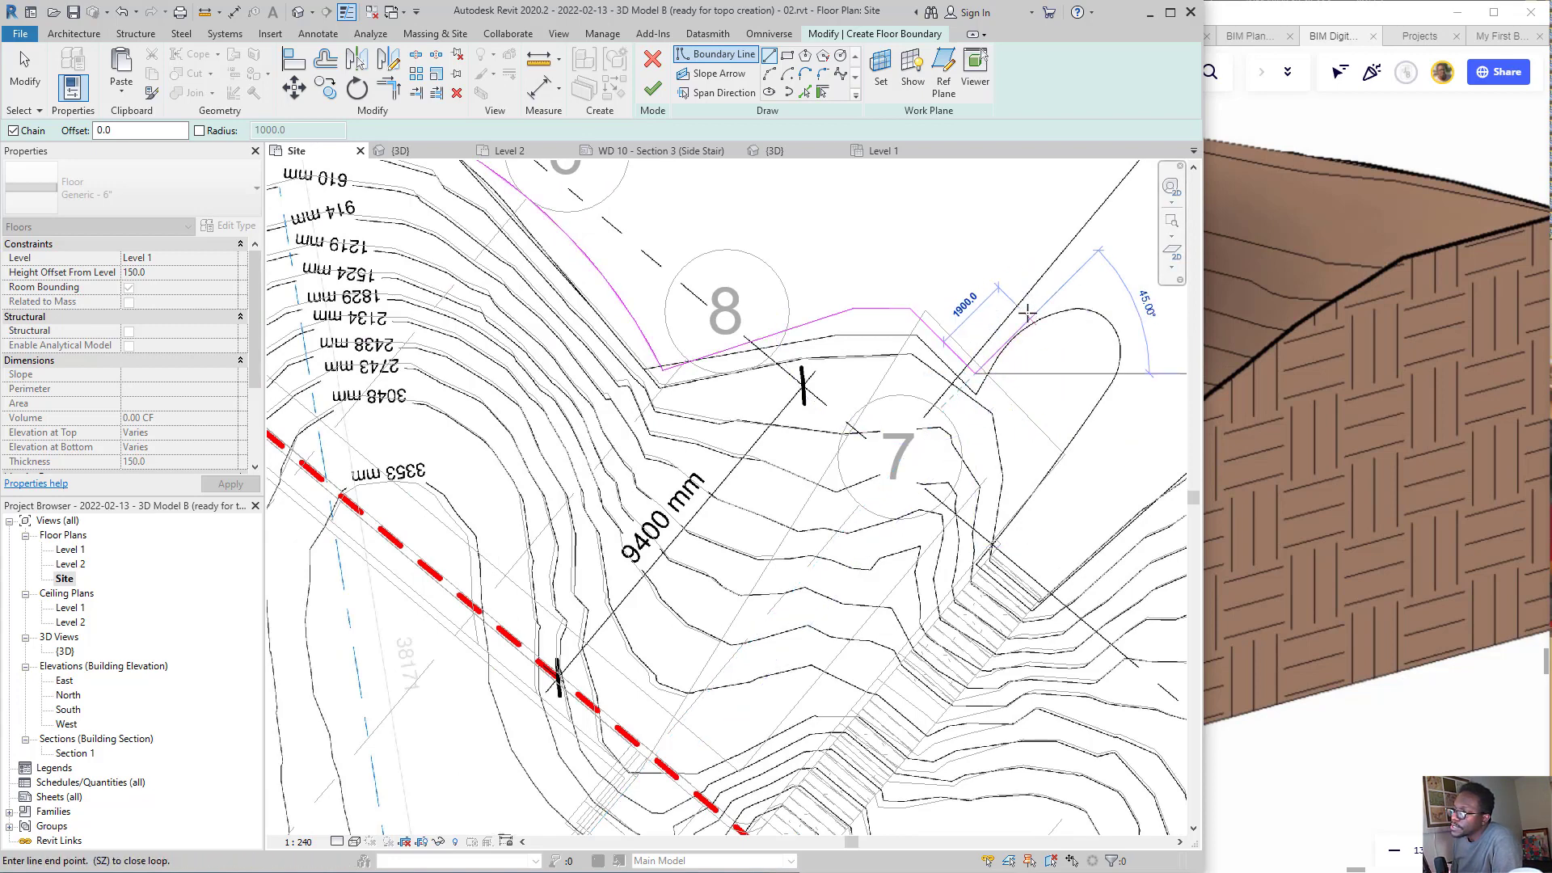
pyautogui.click(1031, 314)
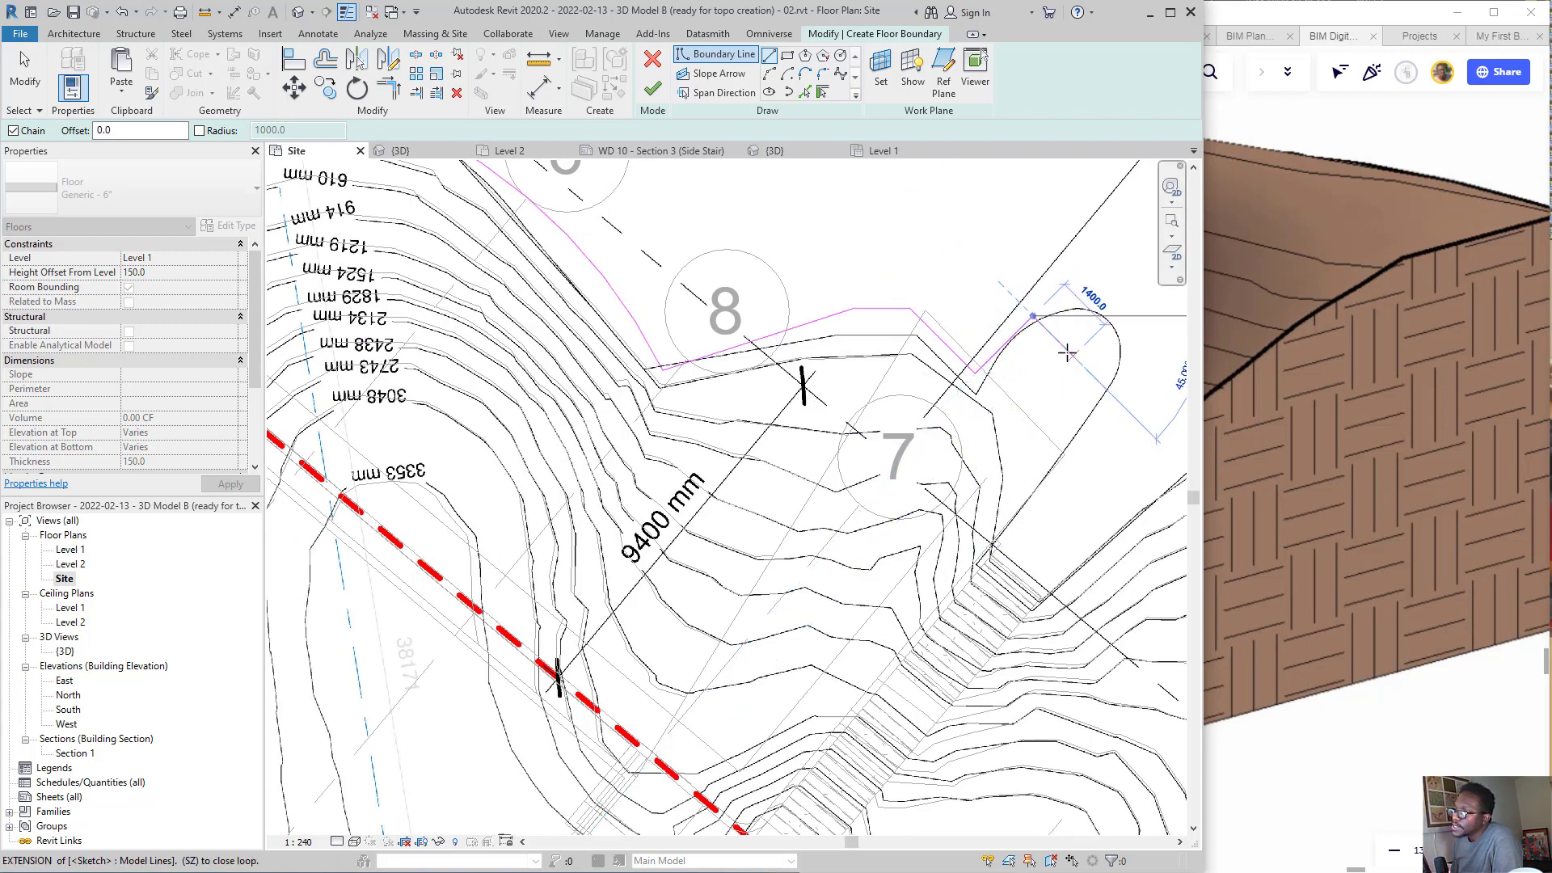
# - Sketch a boundary arc around the tip of the rounded outline beyond marker 7, spanning about 2.8 m between its ends
pyautogui.click(772, 74)
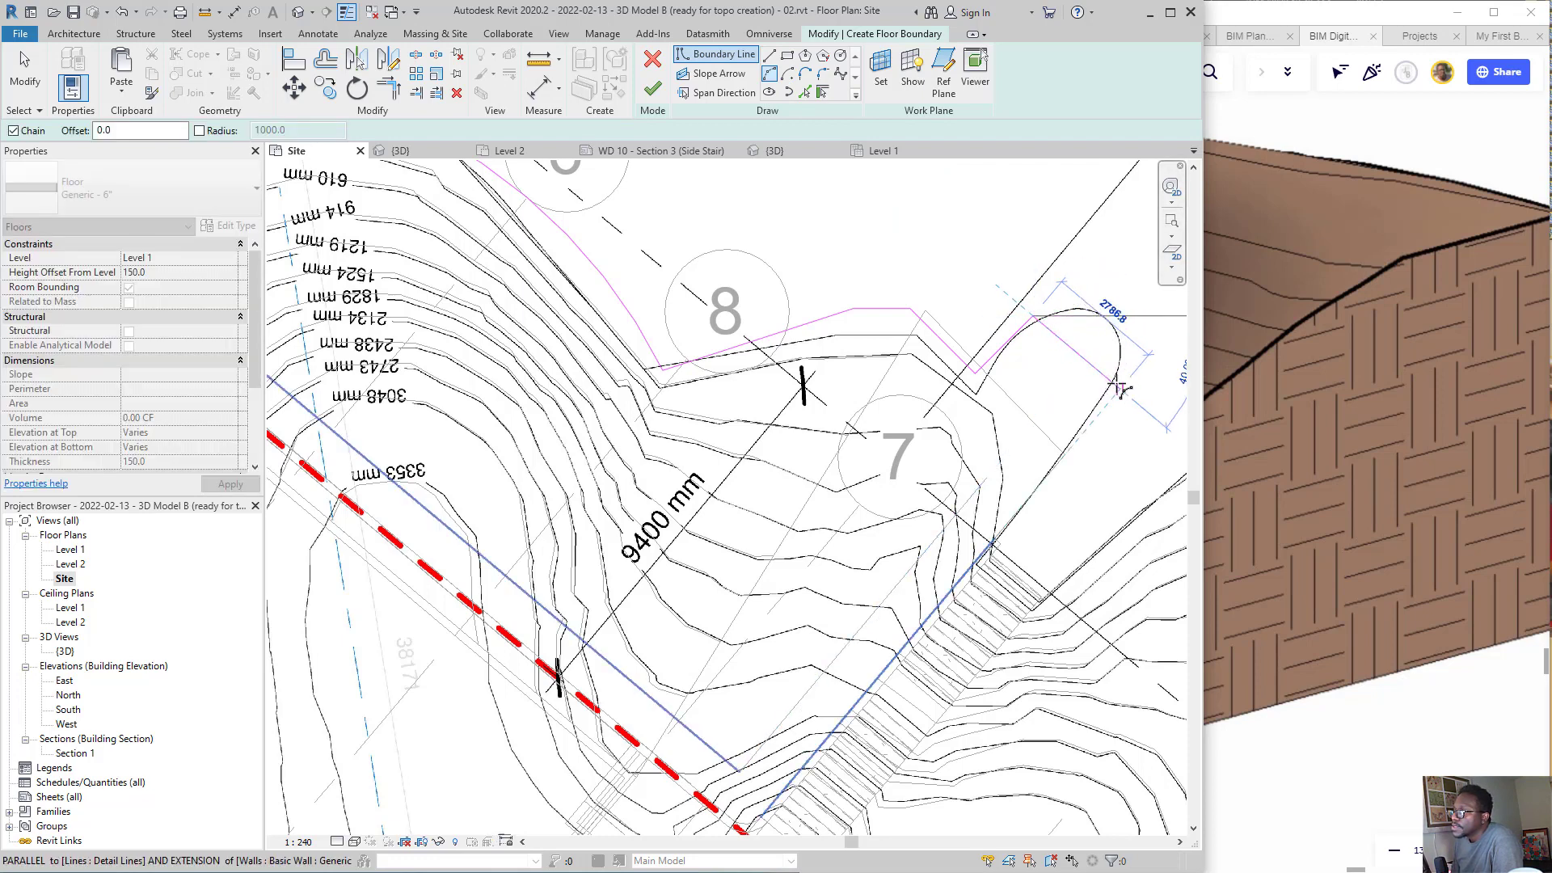
pyautogui.click(1115, 388)
pyautogui.click(1124, 330)
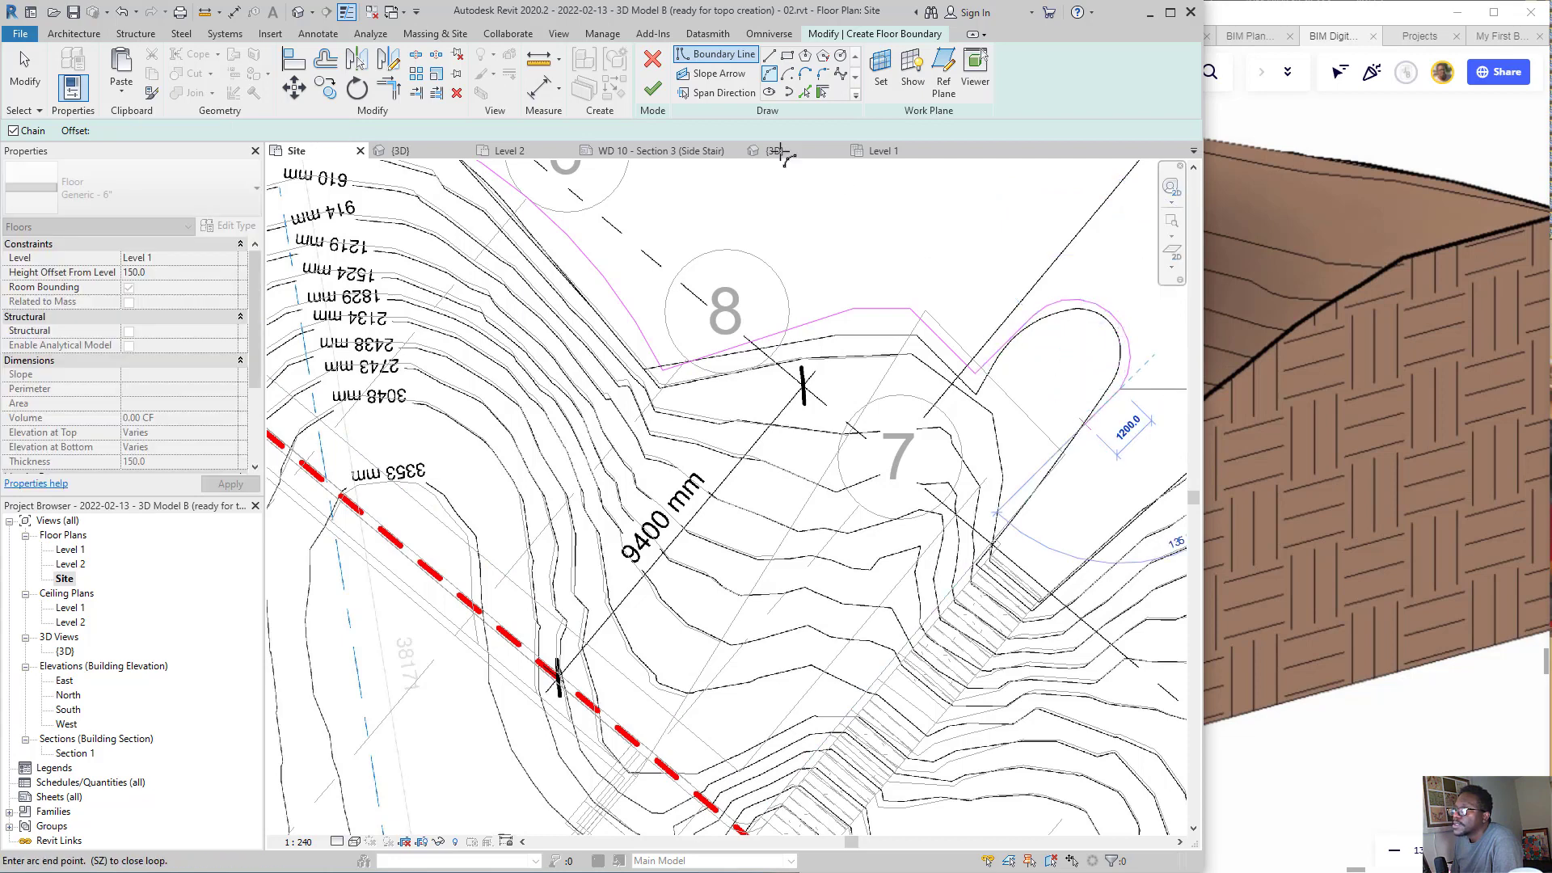
# - Sketch straight boundary segments from the rounded tip down to the northeast stair, across its end, and back out along the opposite slope edge
pyautogui.click(771, 56)
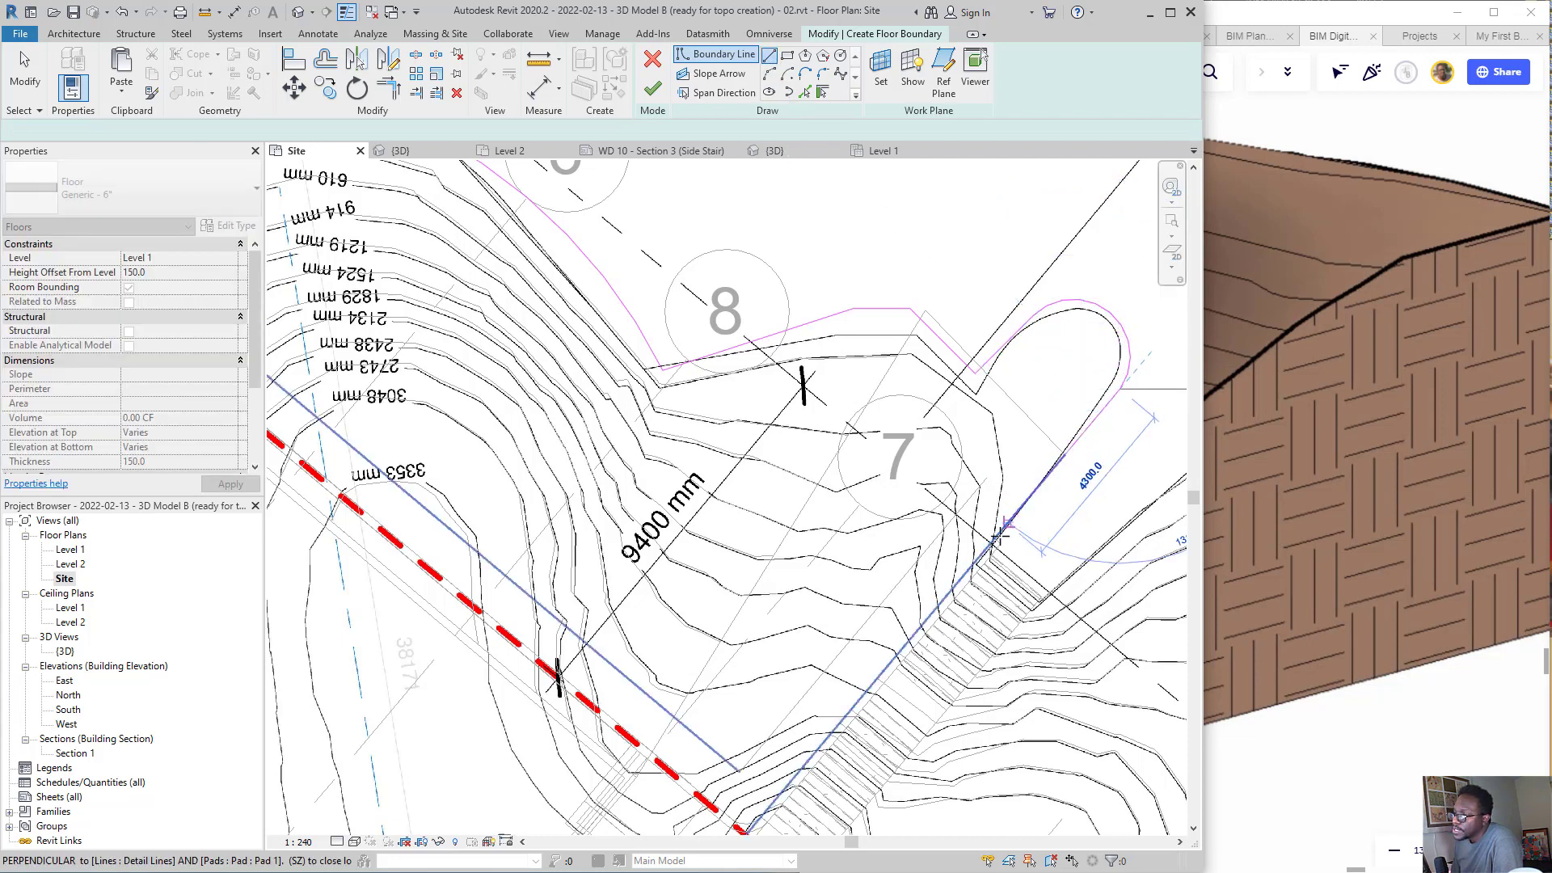
pyautogui.scroll(2, 990, 543)
pyautogui.scroll(-3, 988, 548)
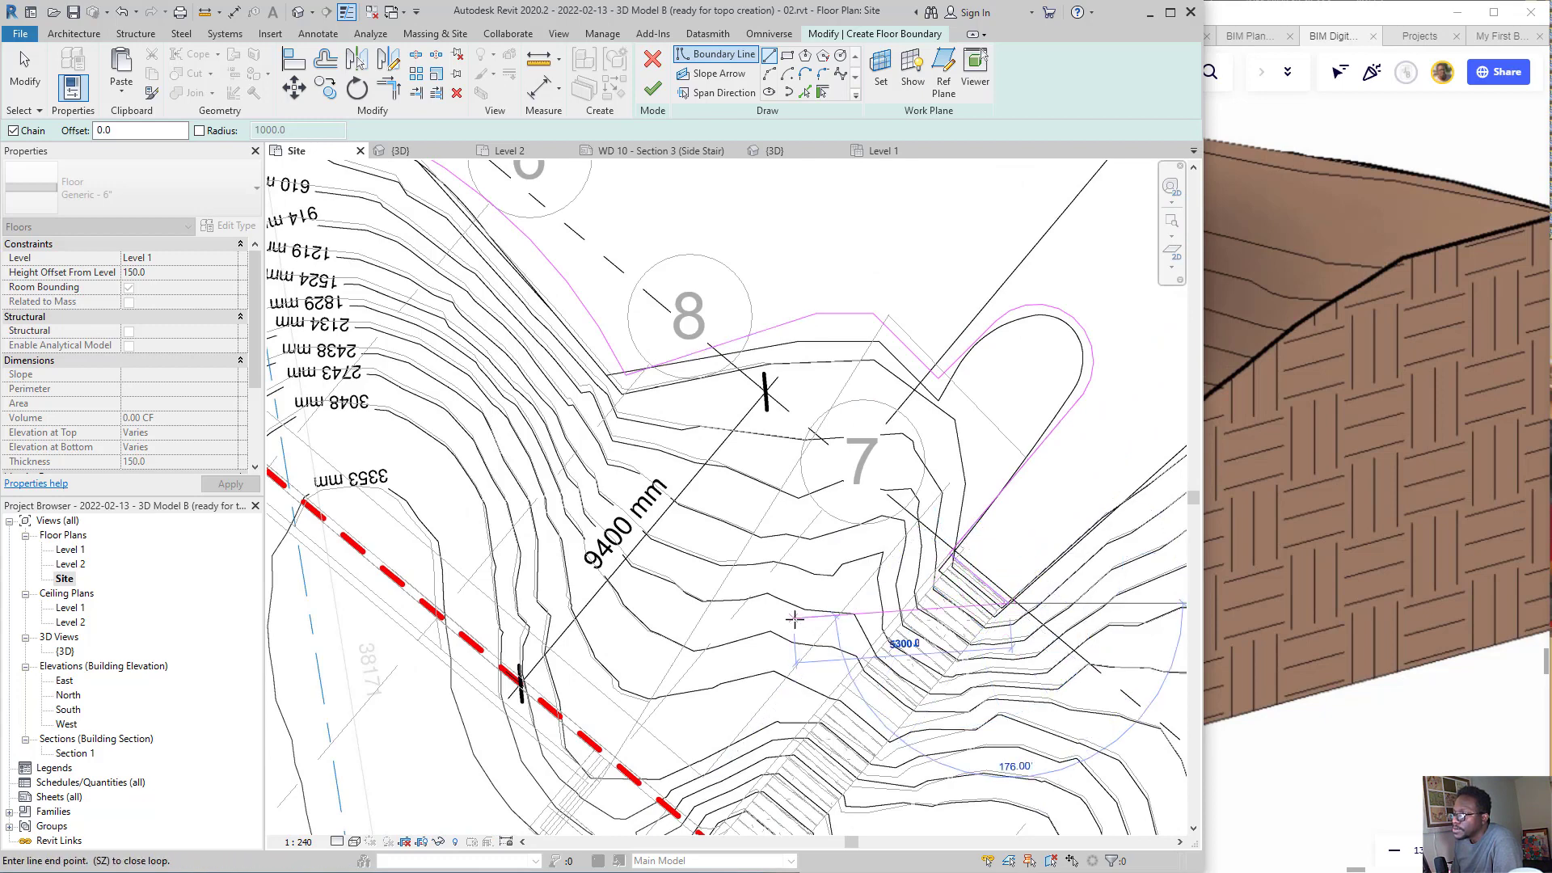
pyautogui.scroll(-2, 1018, 558)
pyautogui.scroll(-1, 1034, 502)
pyautogui.click(1038, 491)
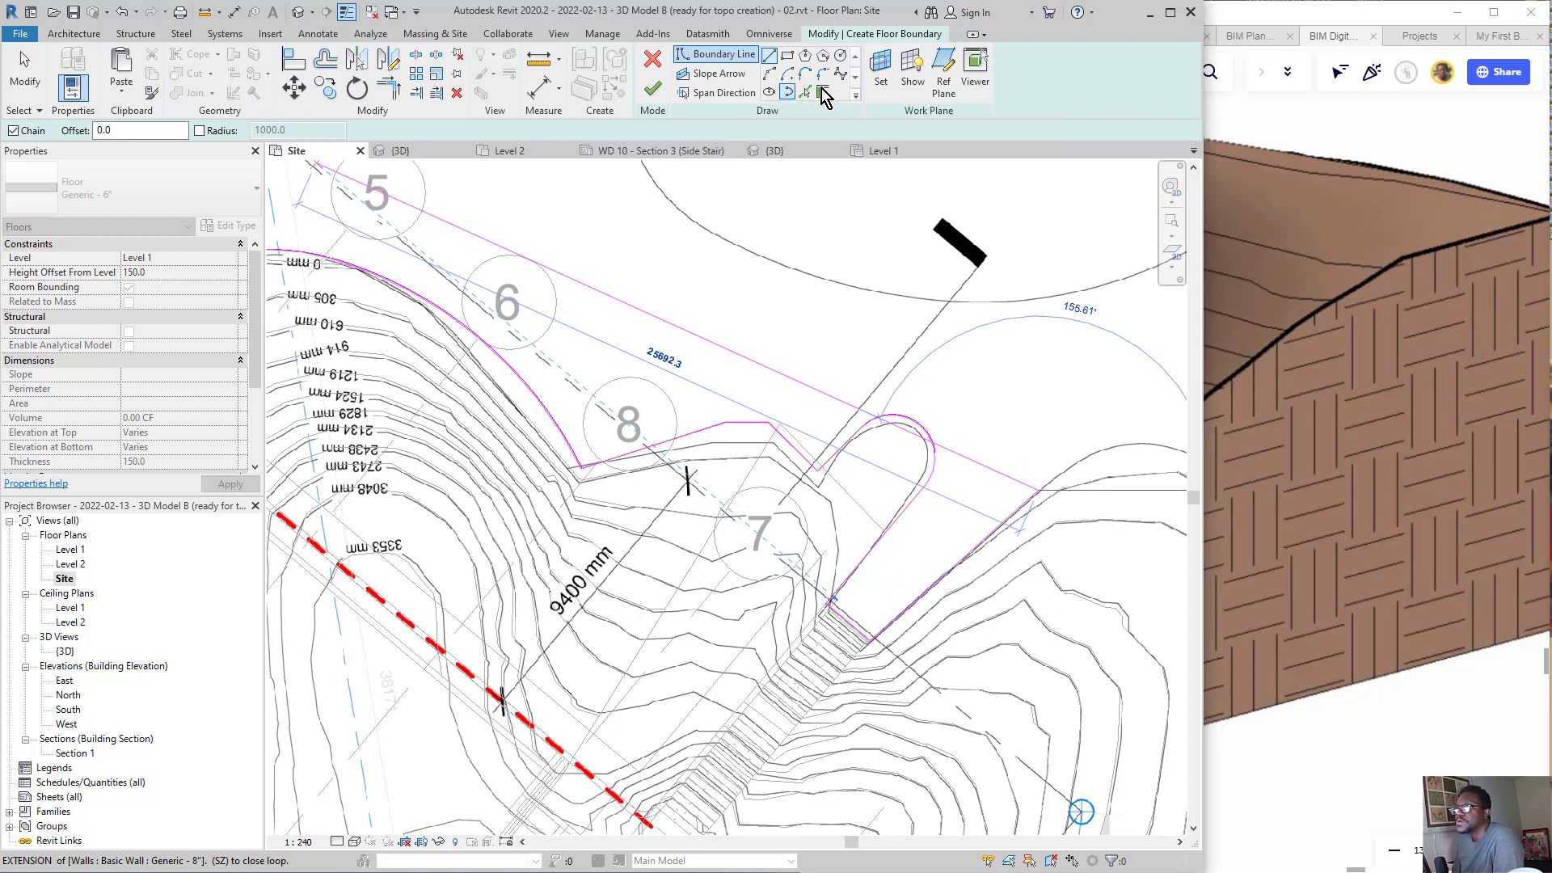
# - Sketch a boundary arc over the top of the northeast mound, following its outermost contour around to the east side
pyautogui.scroll(-3, 686, 480)
pyautogui.scroll(3, 893, 473)
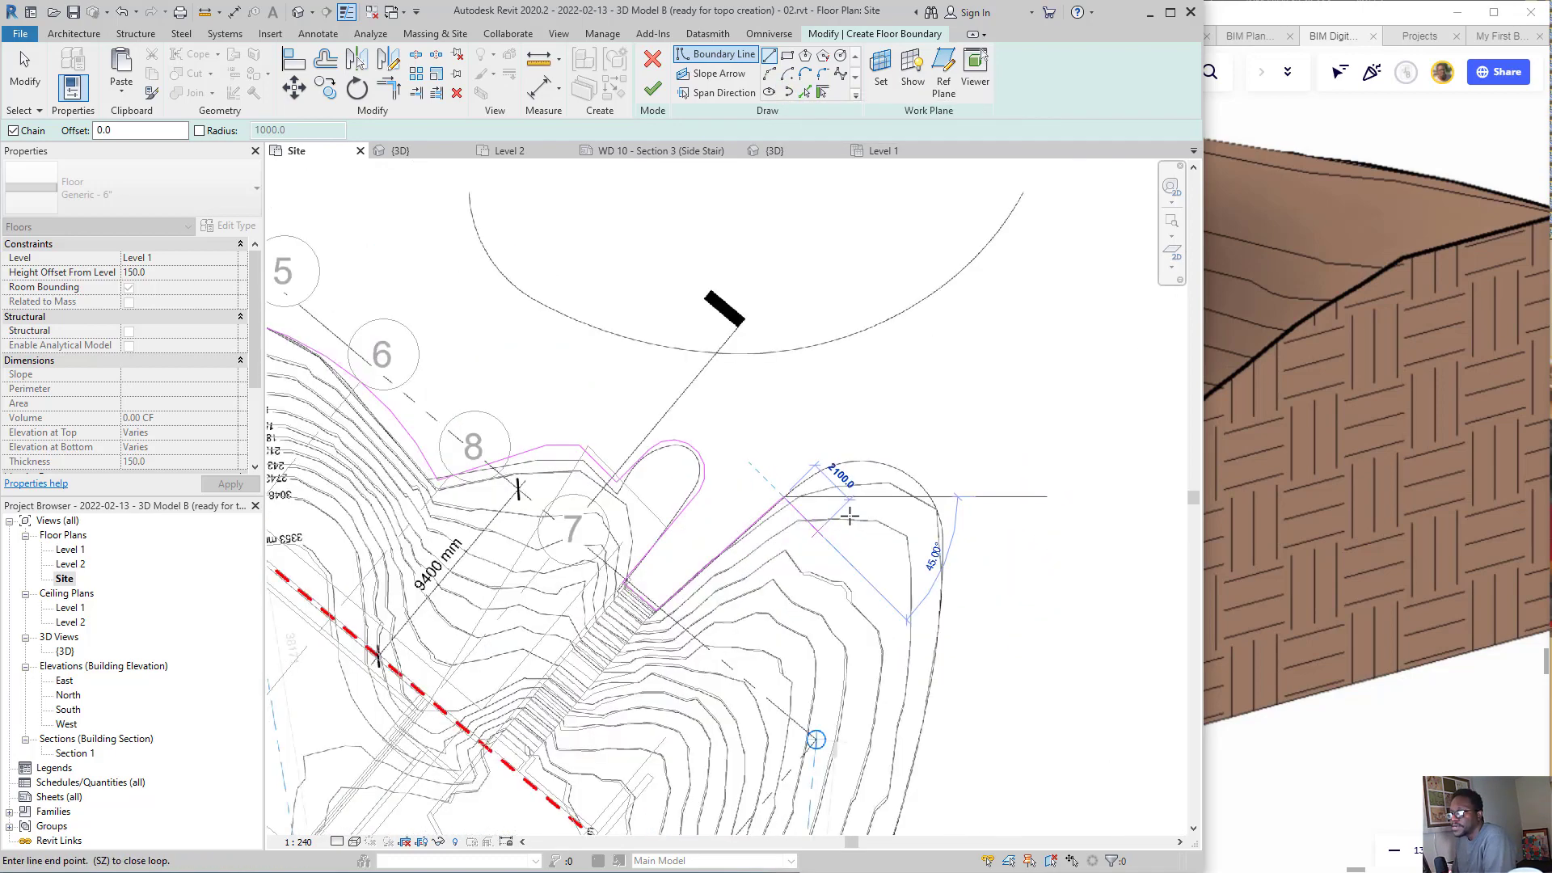
pyautogui.scroll(1, 890, 441)
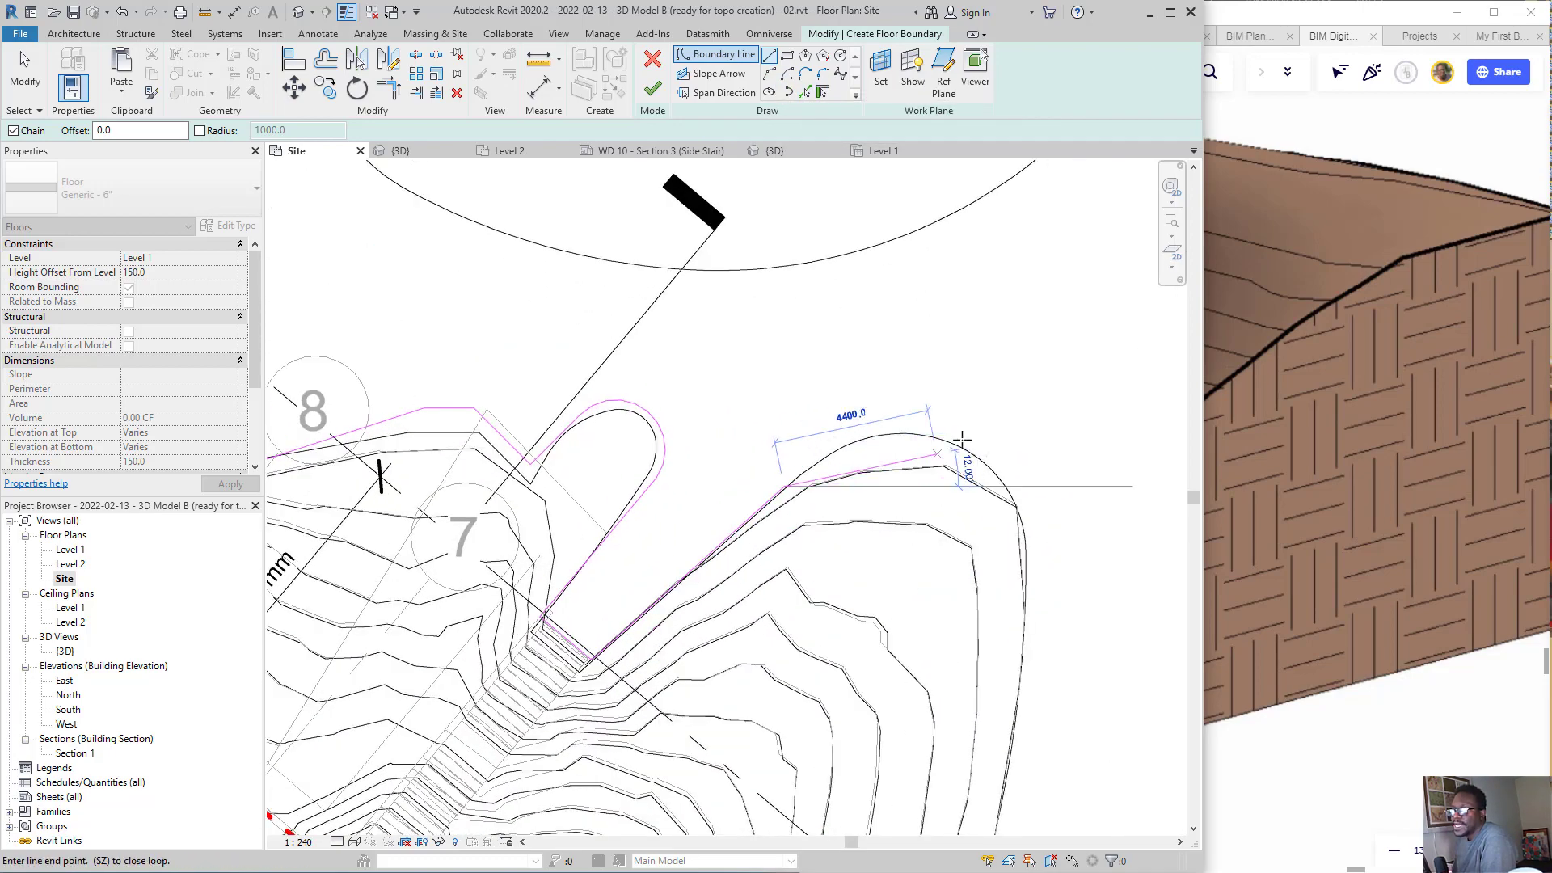
pyautogui.click(768, 73)
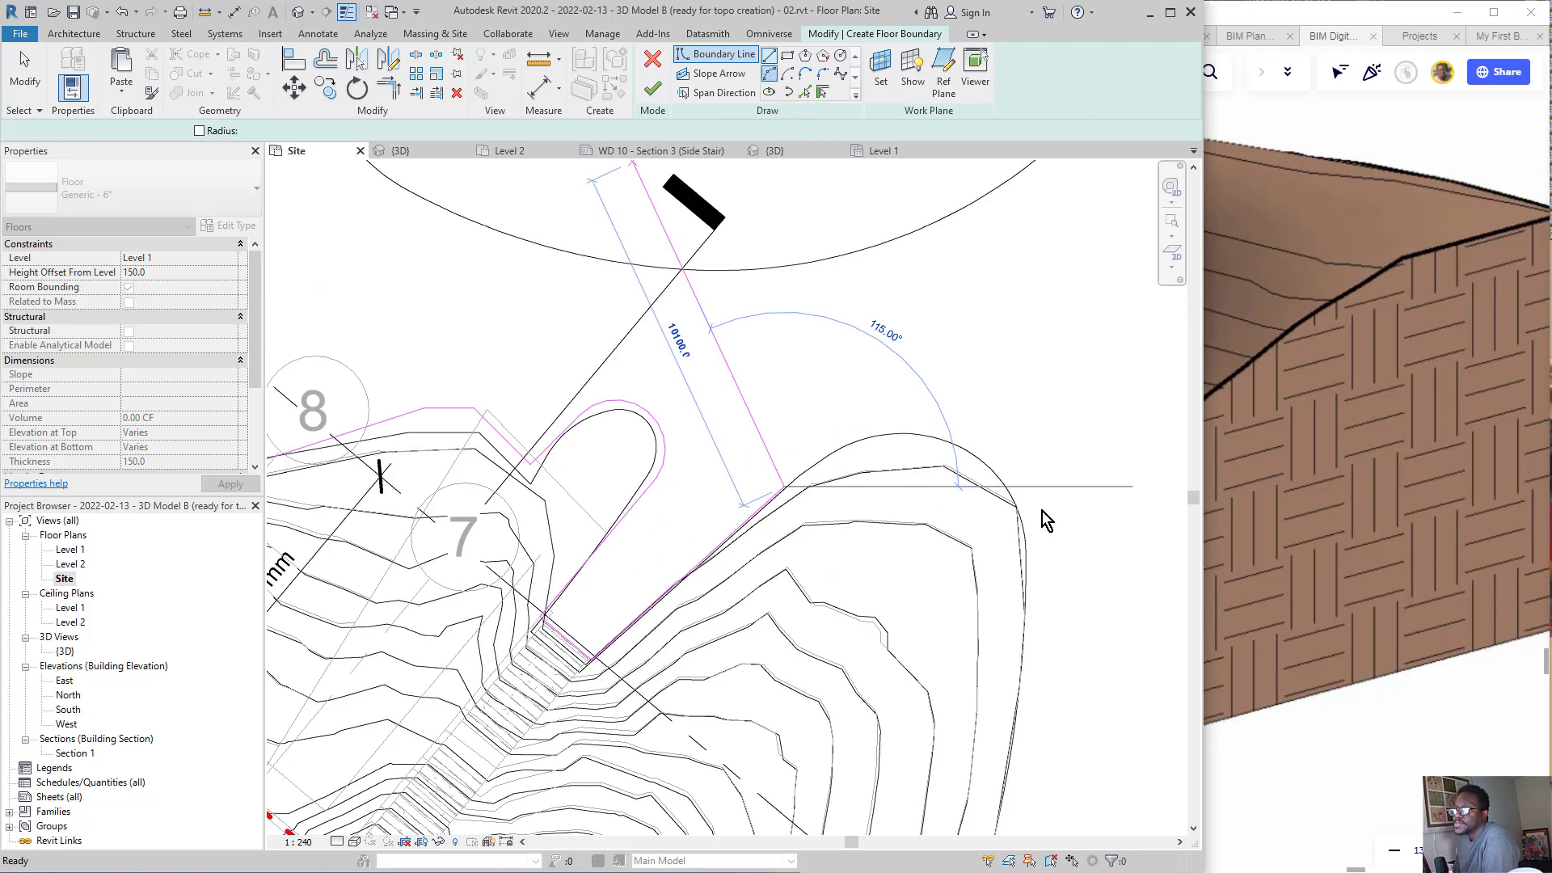
pyautogui.click(949, 466)
pyautogui.scroll(-5, 1041, 381)
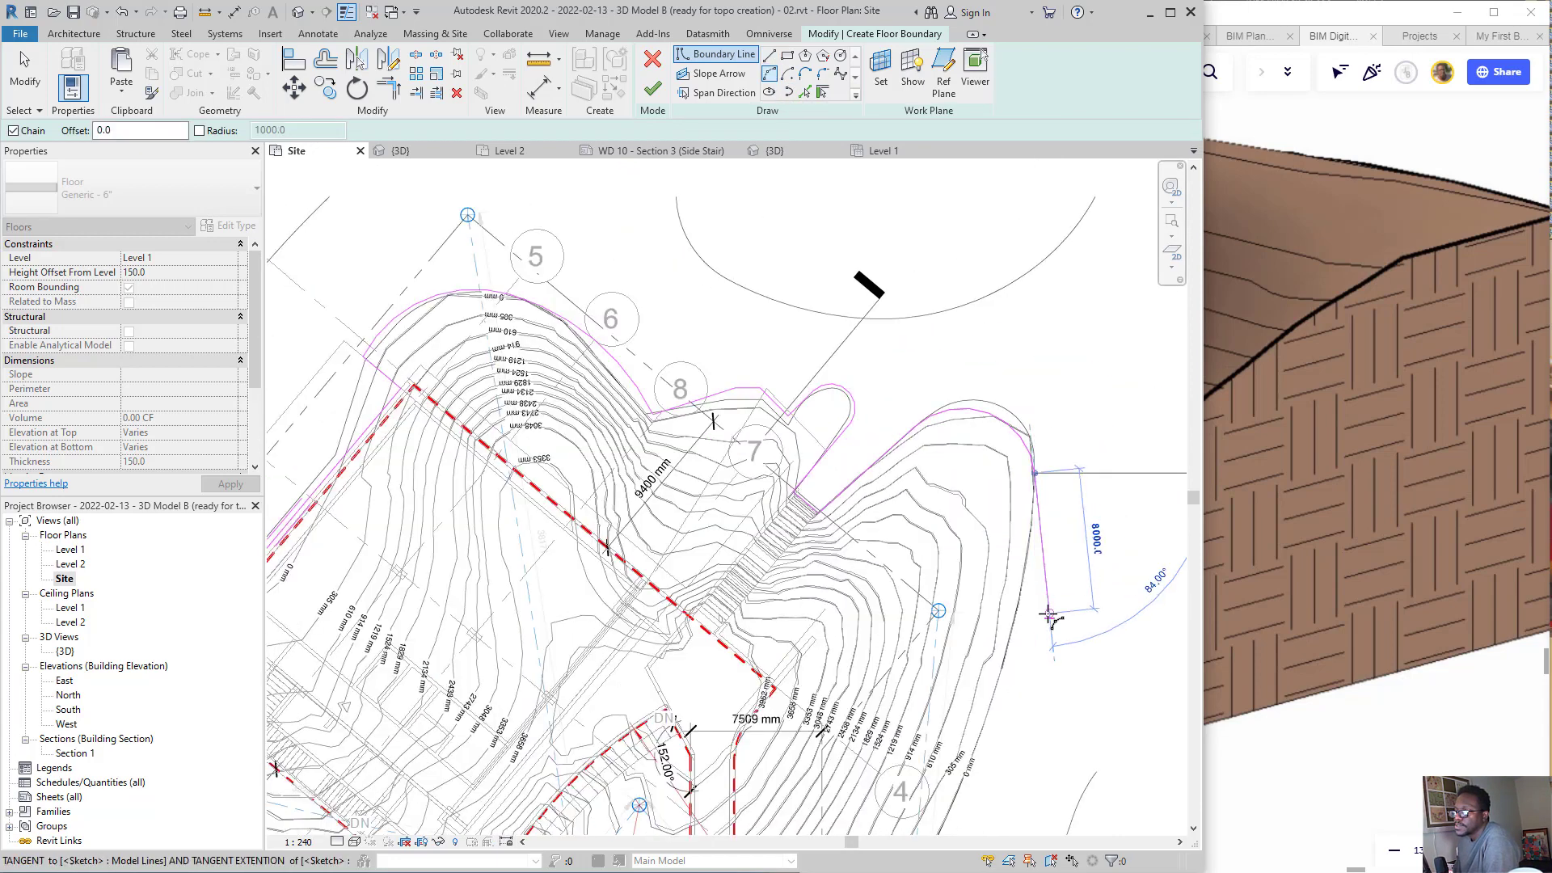
# - Sketch a long boundary arc down the east slope's 0 mm contour past marker 4, spanning about 21.8 m
pyautogui.scroll(2, 1026, 596)
pyautogui.scroll(-1, 1012, 581)
pyautogui.scroll(-5, 1005, 560)
pyautogui.scroll(4, 966, 772)
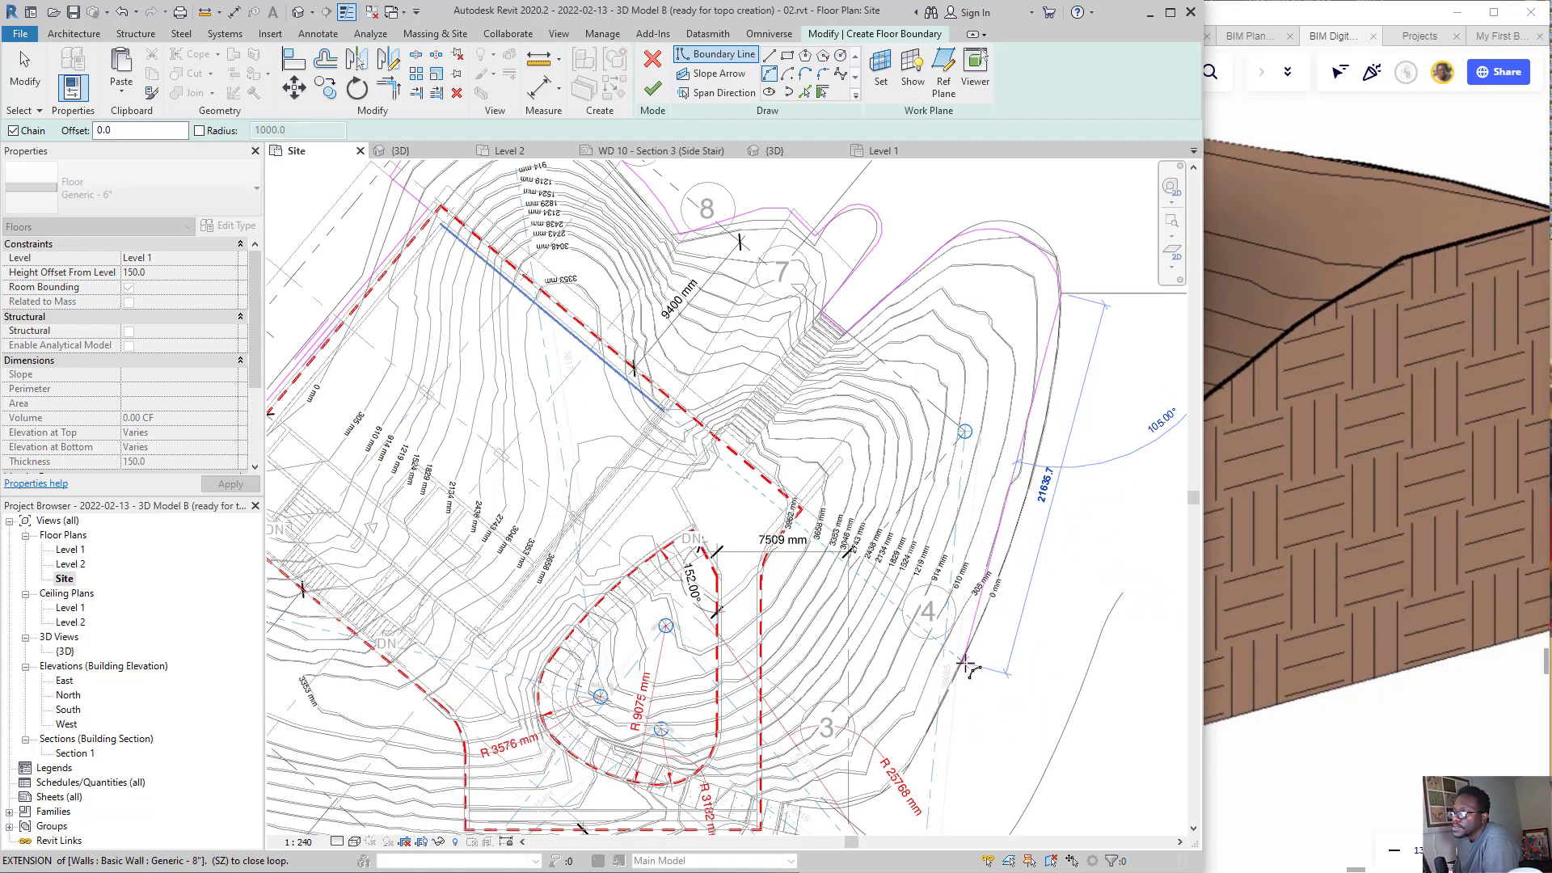
pyautogui.scroll(1, 961, 677)
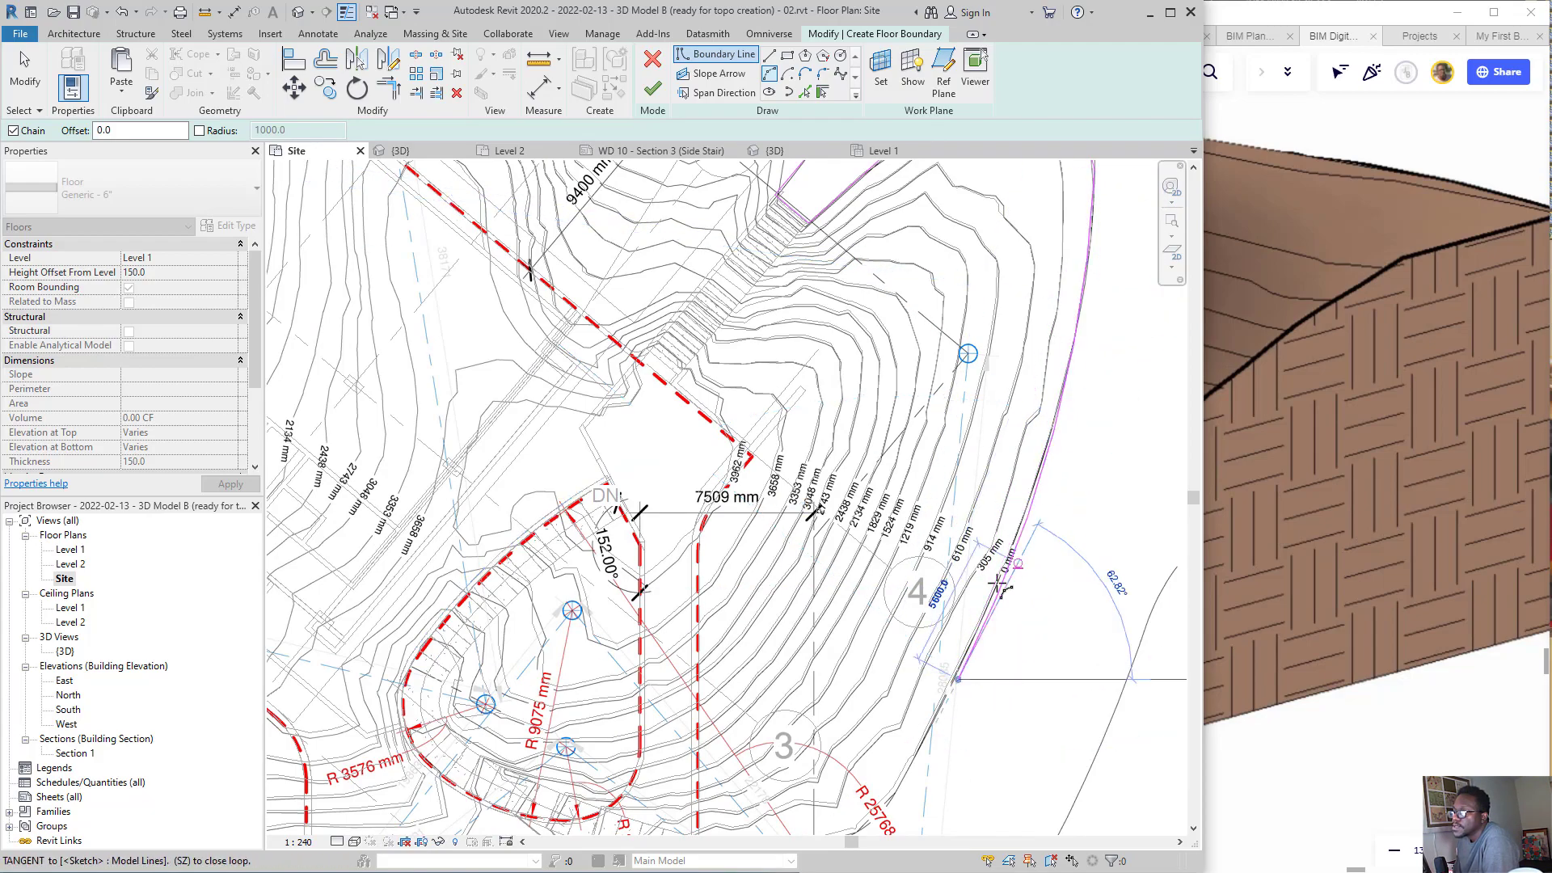
# - Continue the boundary with arcs around the southeast slope past marker 3, ending at the precast stair with an arc of about 5.8 m radius
pyautogui.scroll(-3, 954, 663)
pyautogui.scroll(3, 938, 646)
pyautogui.scroll(3, 938, 647)
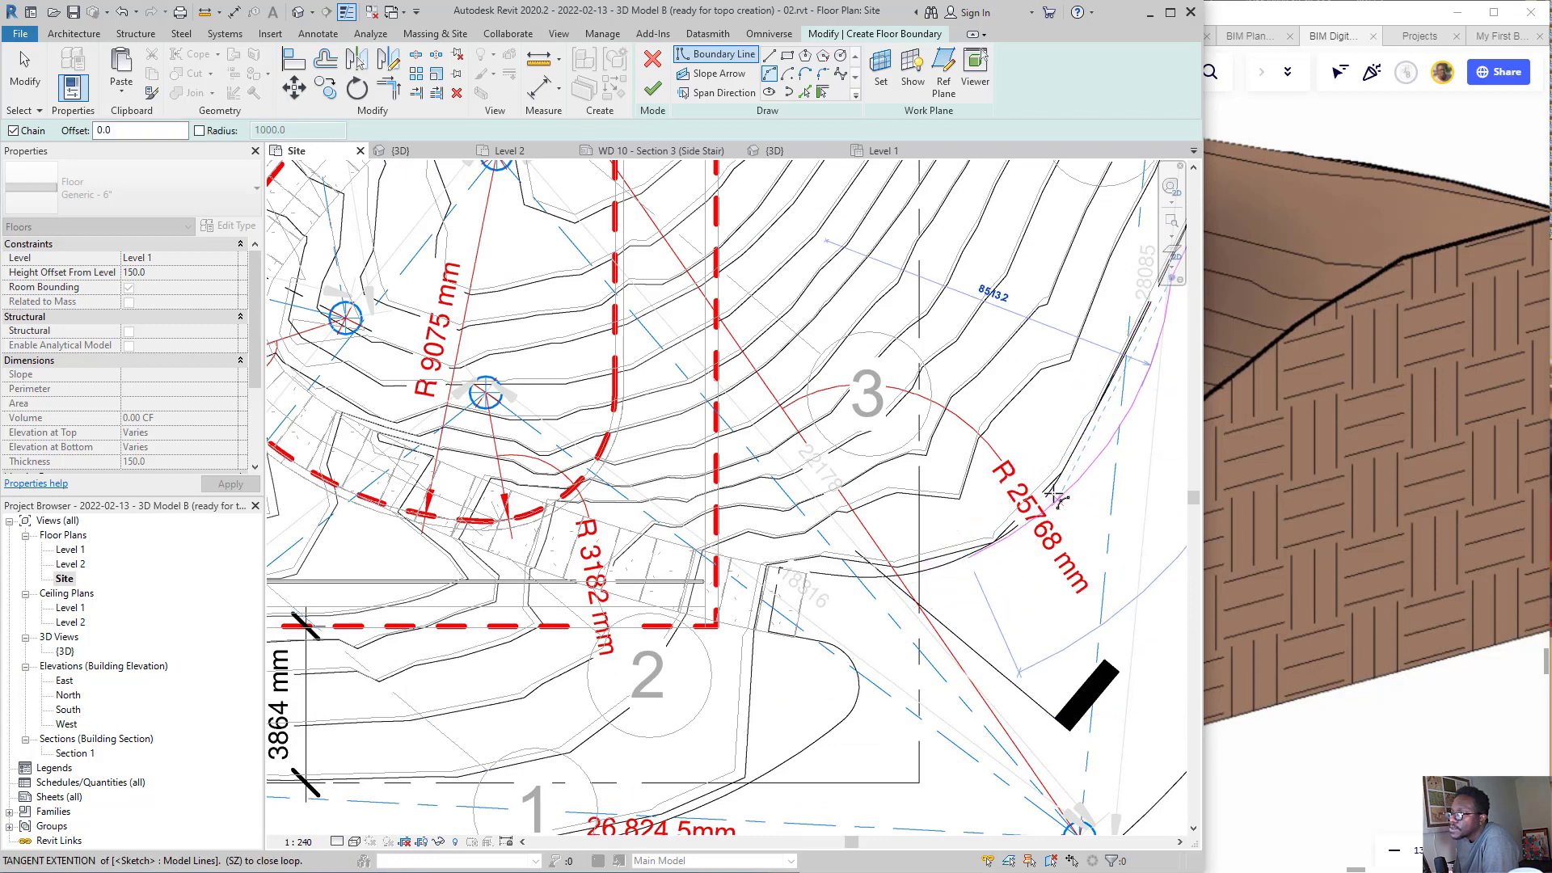
pyautogui.click(1046, 467)
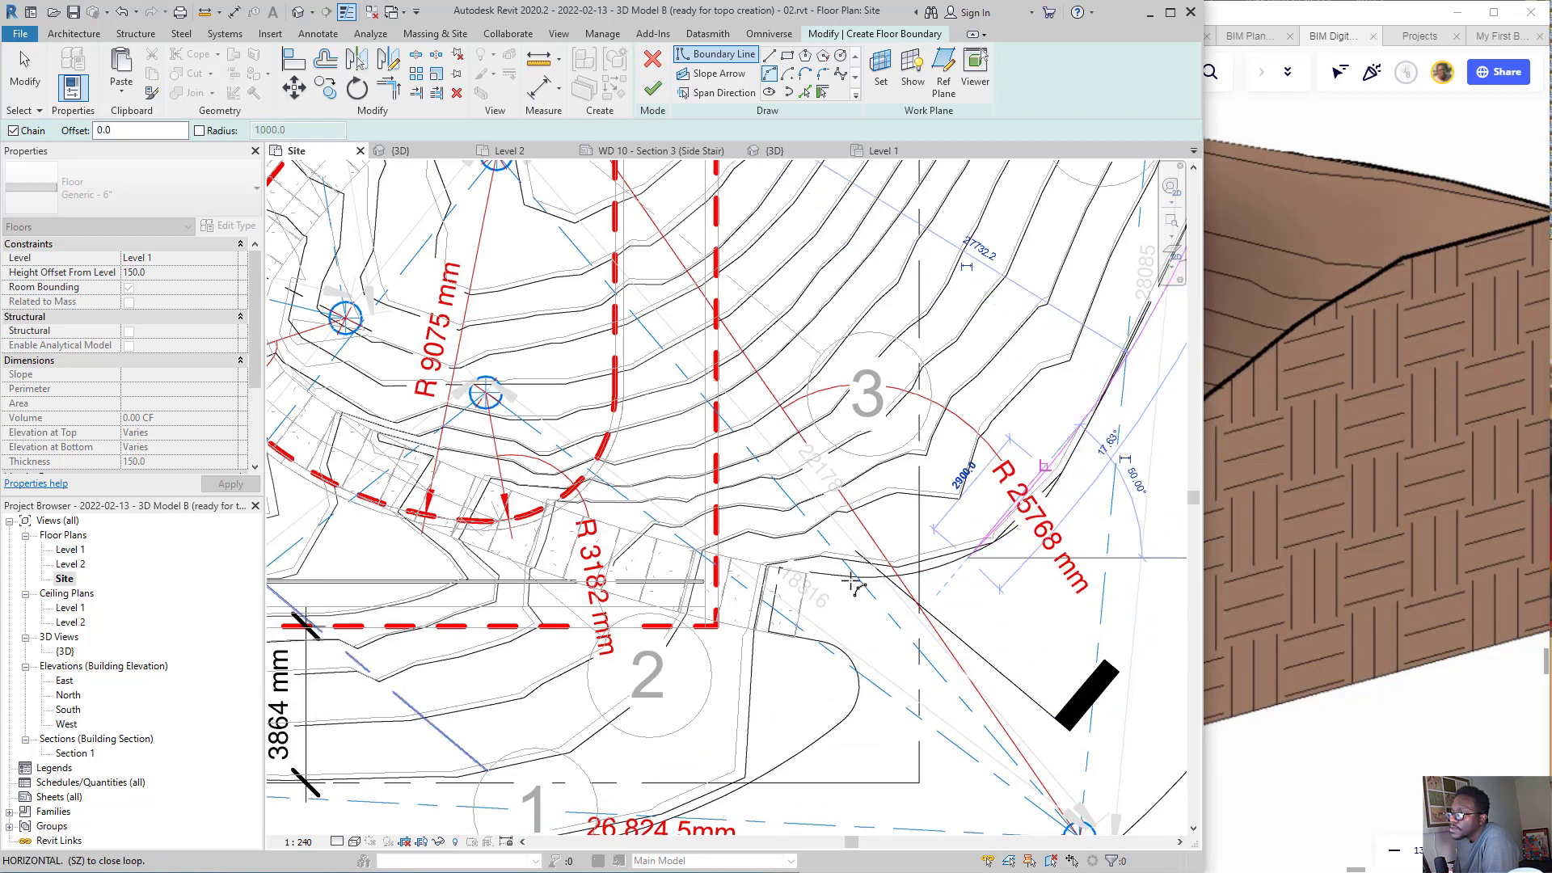
pyautogui.click(903, 588)
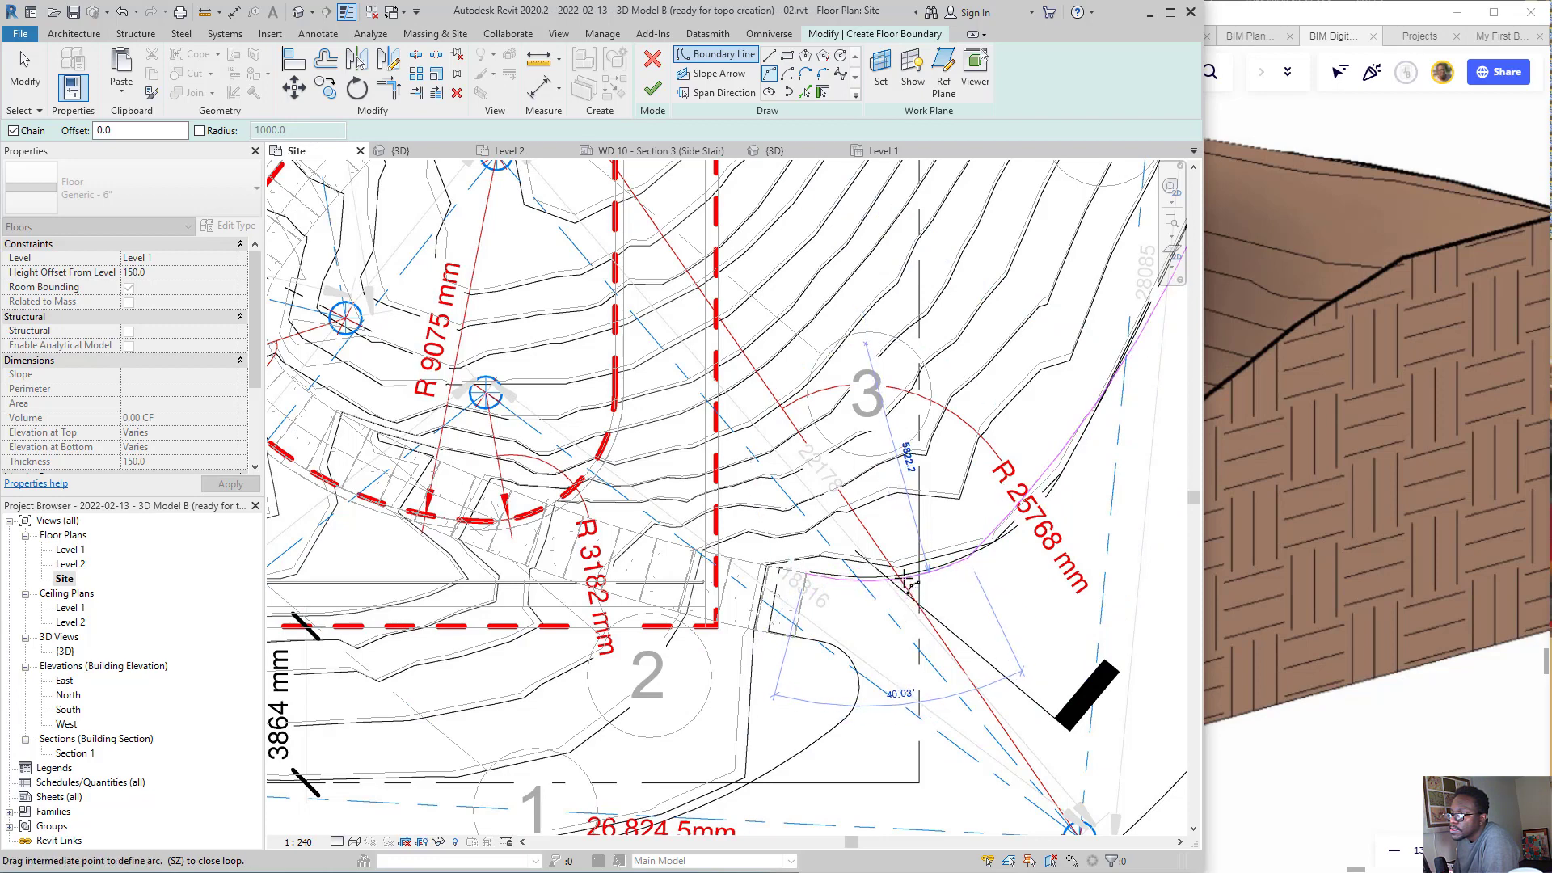
# - Sketch straight boundary lines about 1.6 m across the end of the precast stair and about 0.8 m out along its edge
pyautogui.click(769, 54)
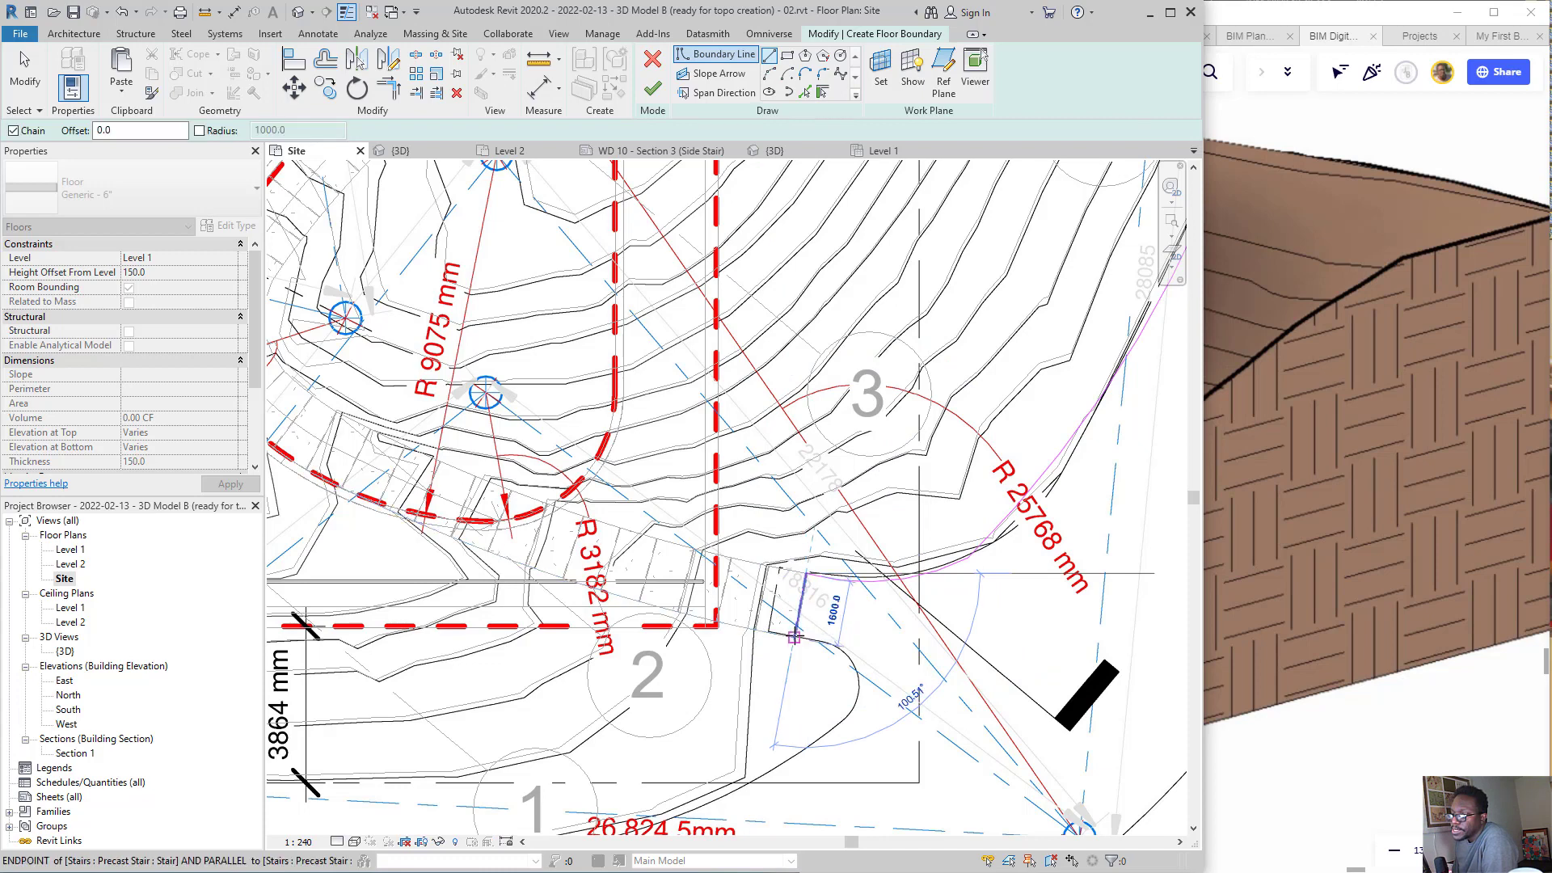
pyautogui.click(797, 636)
pyautogui.click(826, 637)
pyautogui.scroll(3, 828, 640)
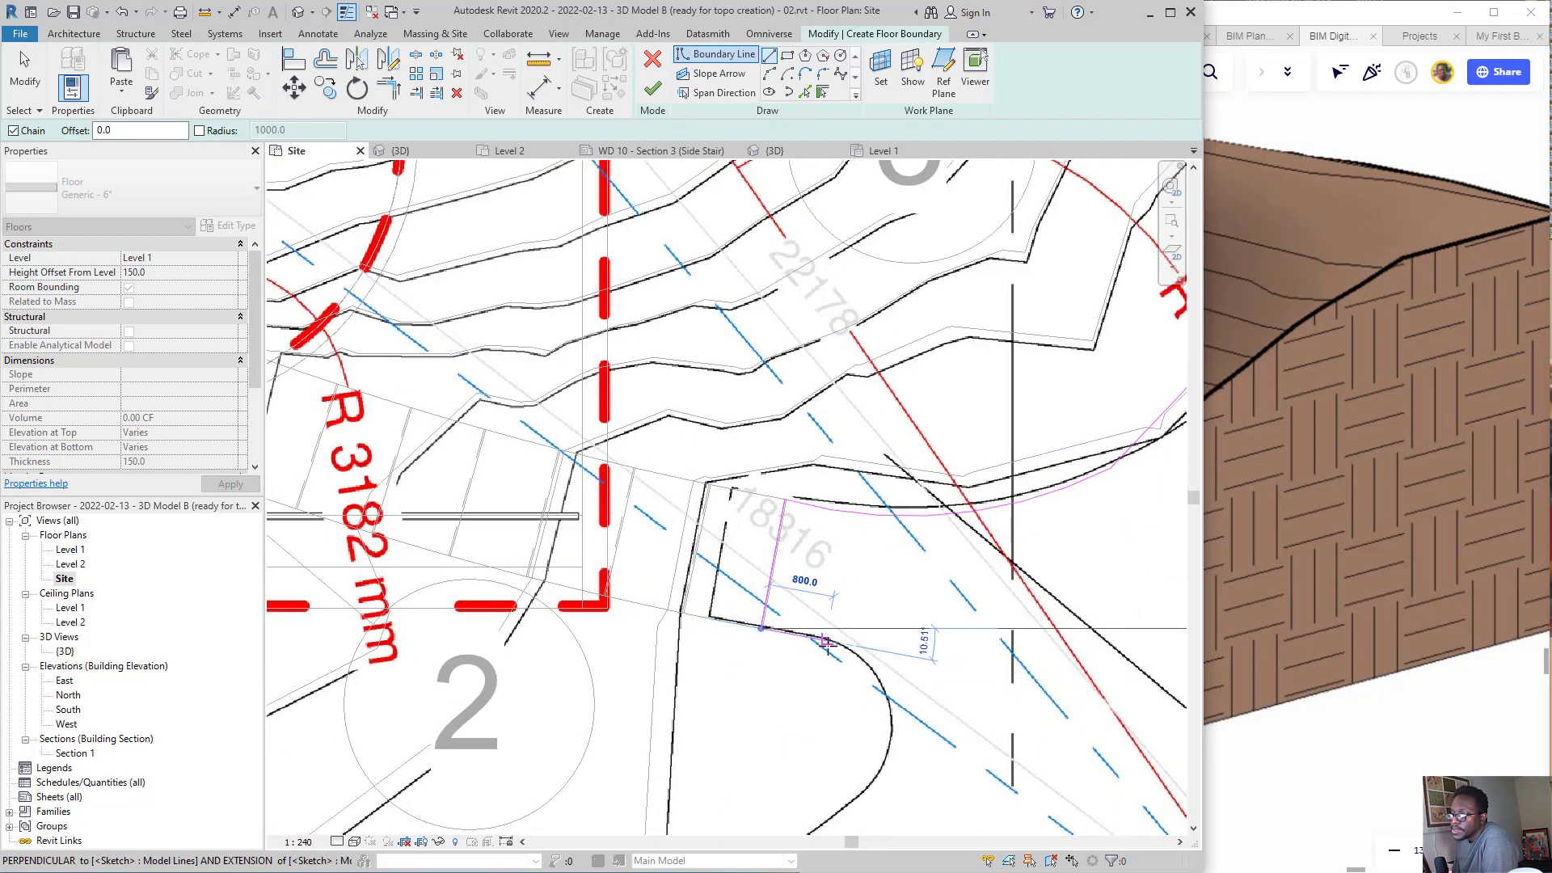
pyautogui.click(772, 77)
pyautogui.scroll(-4, 889, 760)
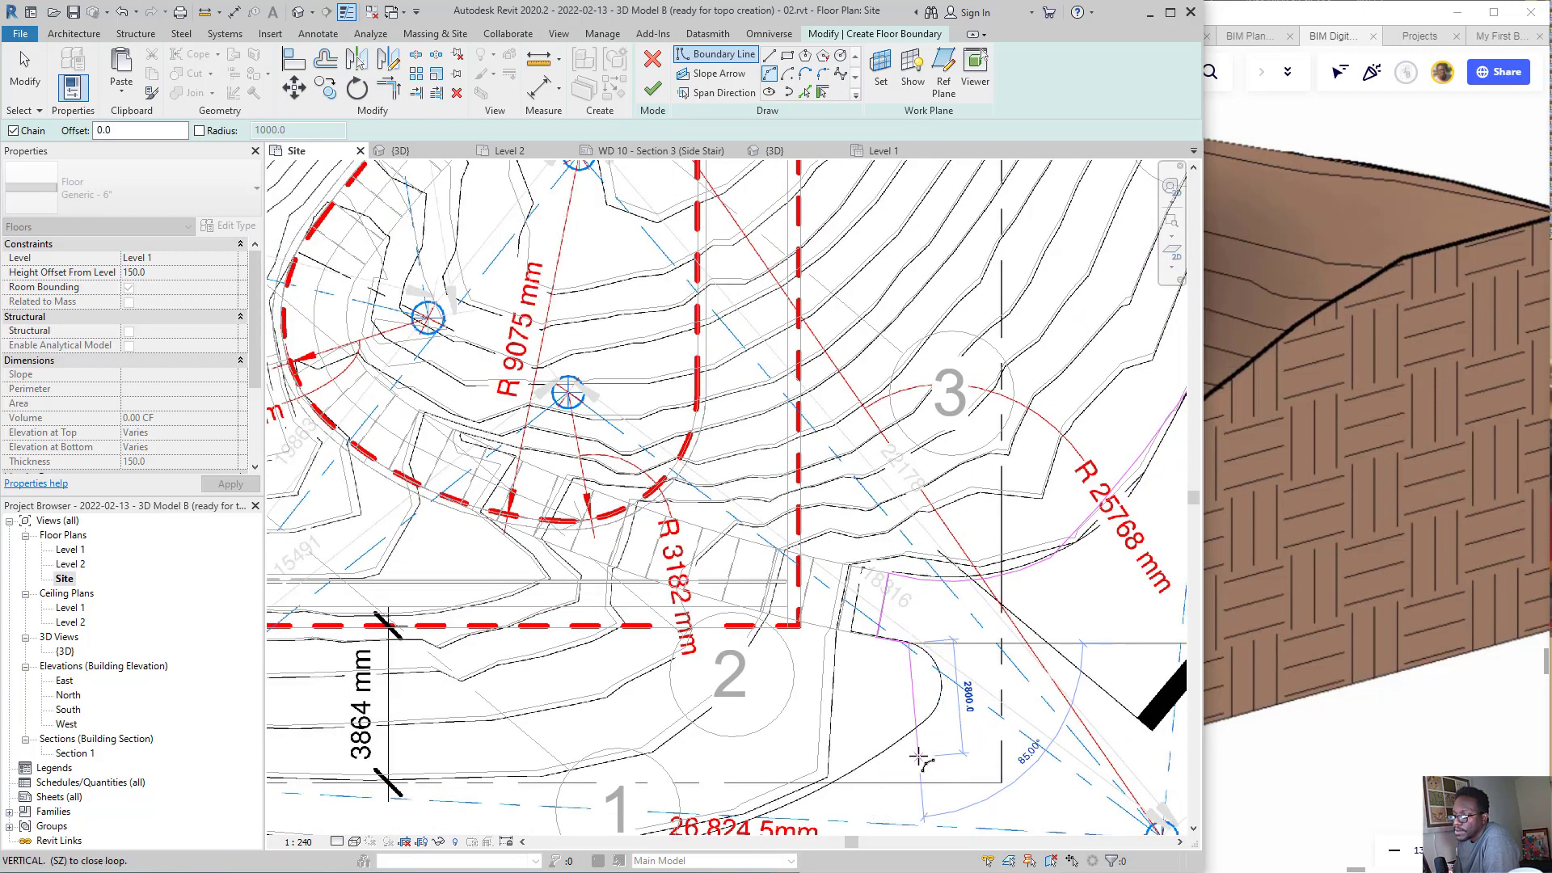
pyautogui.click(909, 735)
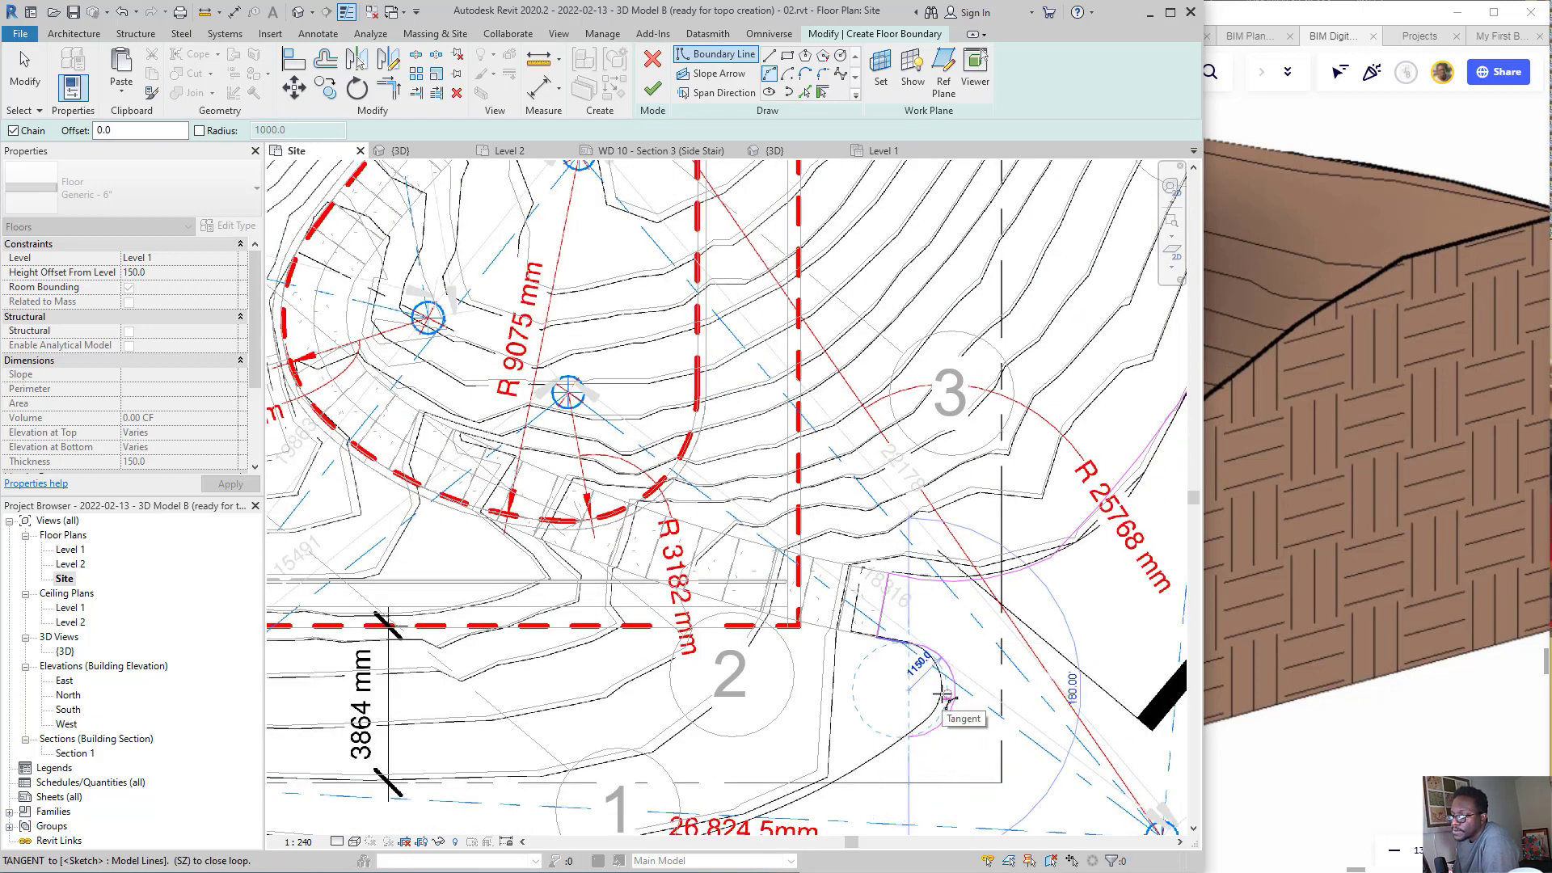
pyautogui.scroll(3, 942, 704)
pyautogui.press('Escape')
pyautogui.press('Escape')
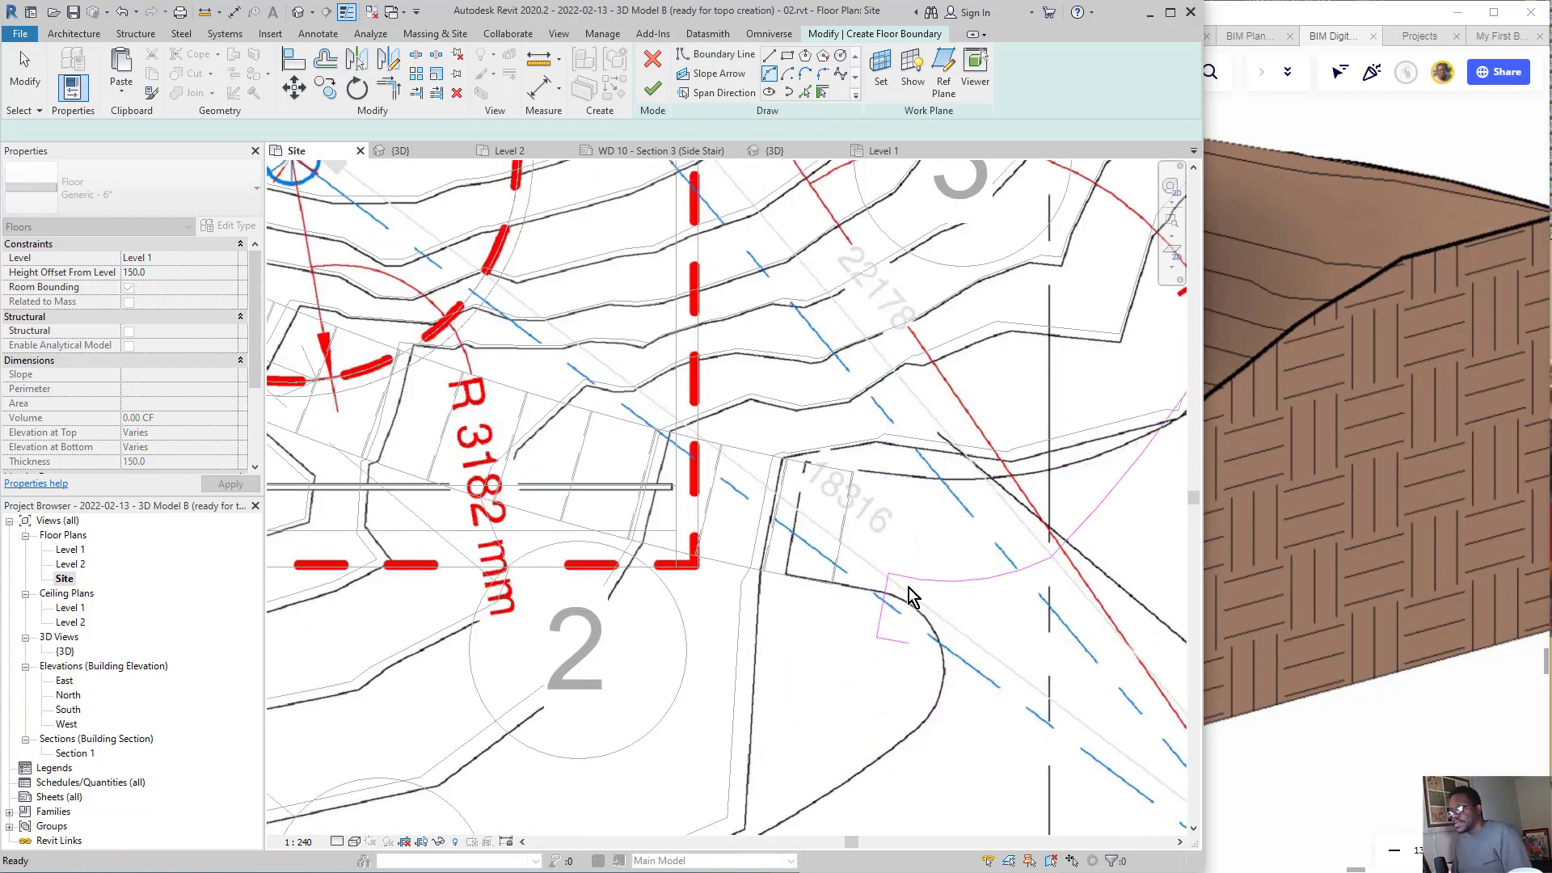
# - Sketch a boundary arc from the short line beside the precast stair around the slope's rounded southeast tip near marker 2
pyautogui.scroll(-3, 901, 603)
pyautogui.press('Return')
pyautogui.scroll(1, 911, 645)
pyautogui.click(909, 642)
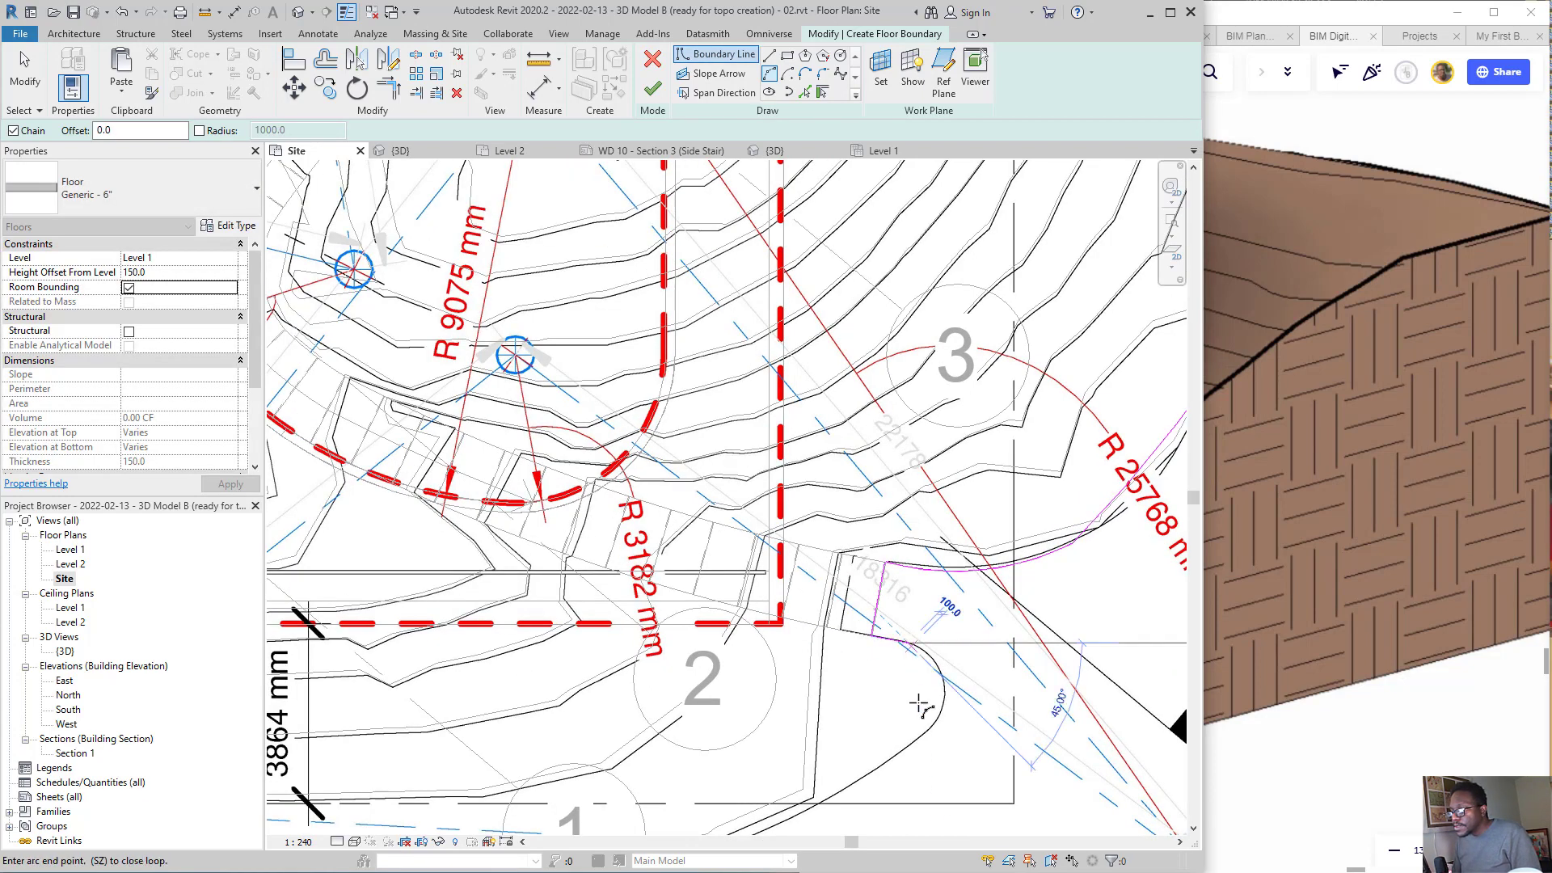
pyautogui.scroll(2, 932, 727)
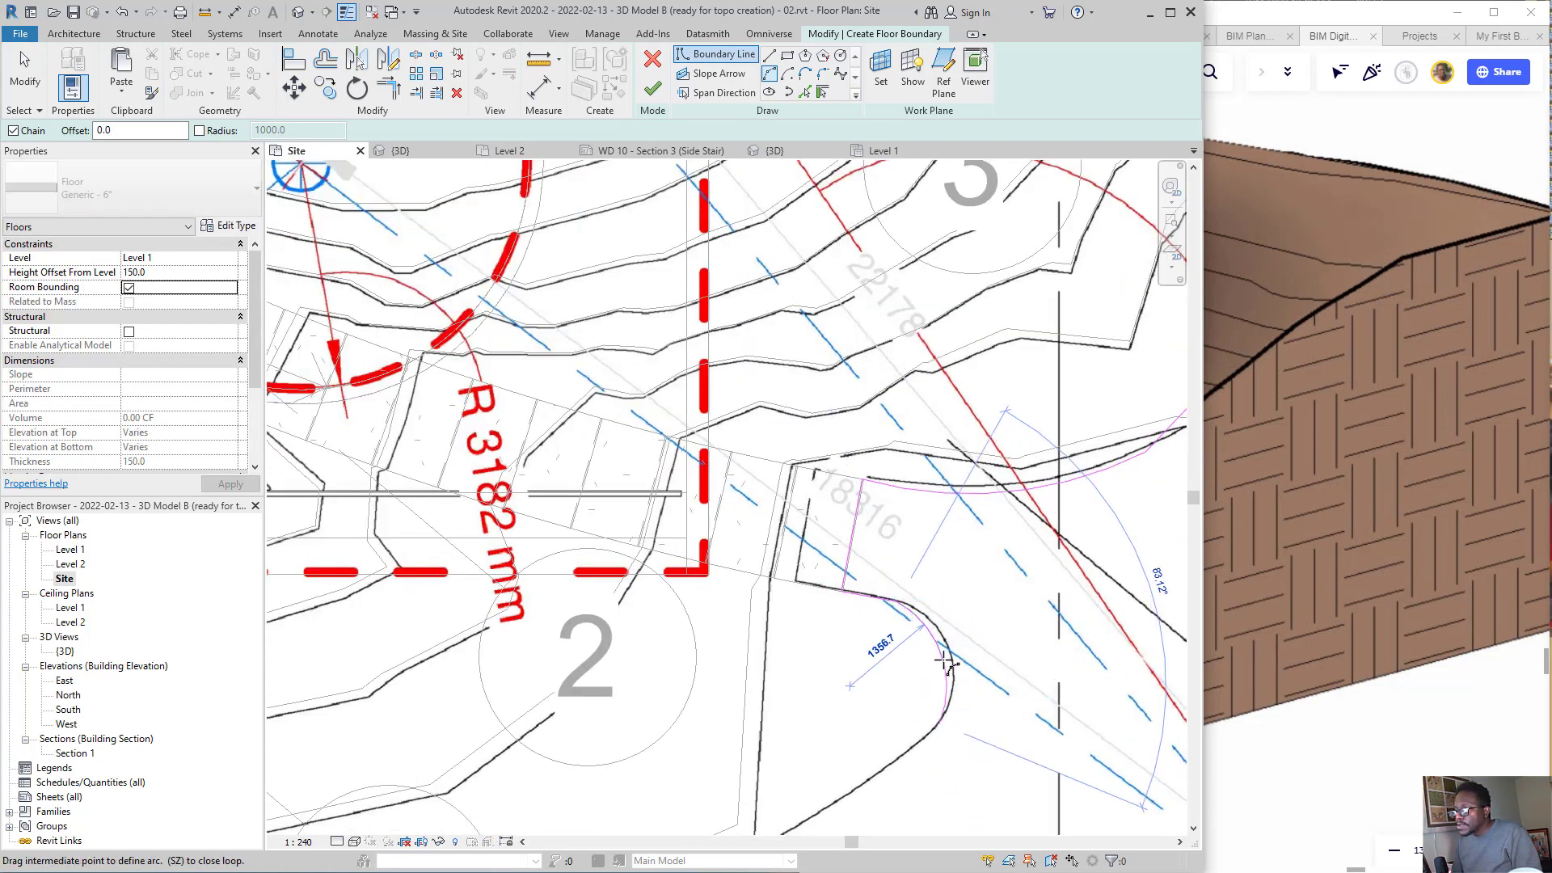
pyautogui.click(937, 721)
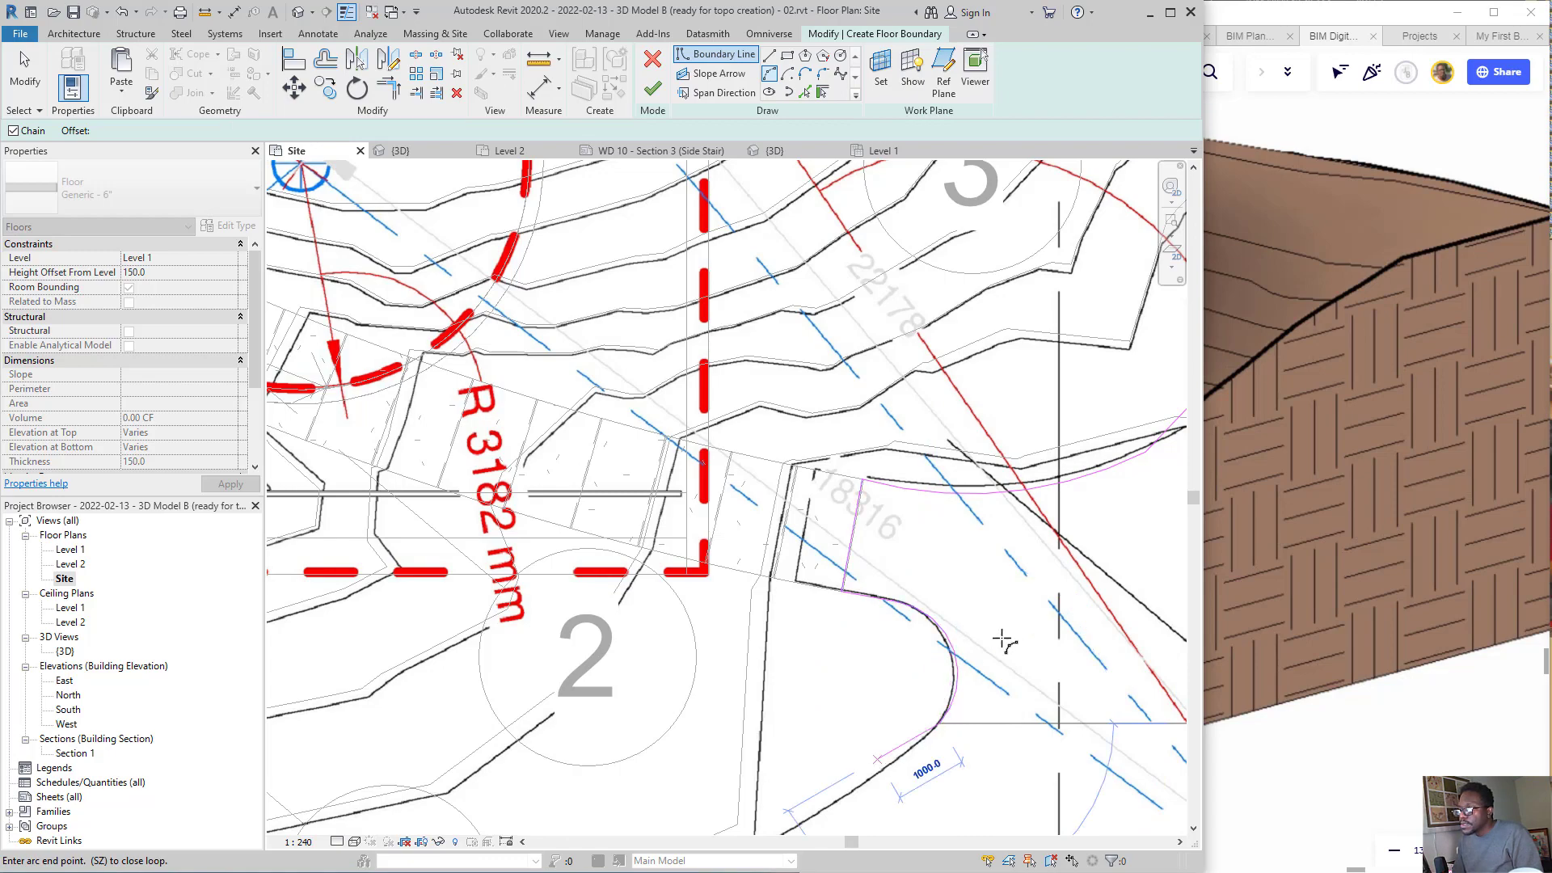
# - Continue the boundary with an arc spanning about 7 m from the rounded tip along the outer contour to marker 1
pyautogui.scroll(-2, 1004, 632)
pyautogui.moveTo(725, 815); pyautogui.dragTo(775, 603, button='middle')
pyautogui.scroll(1, 976, 554)
pyautogui.click(776, 603)
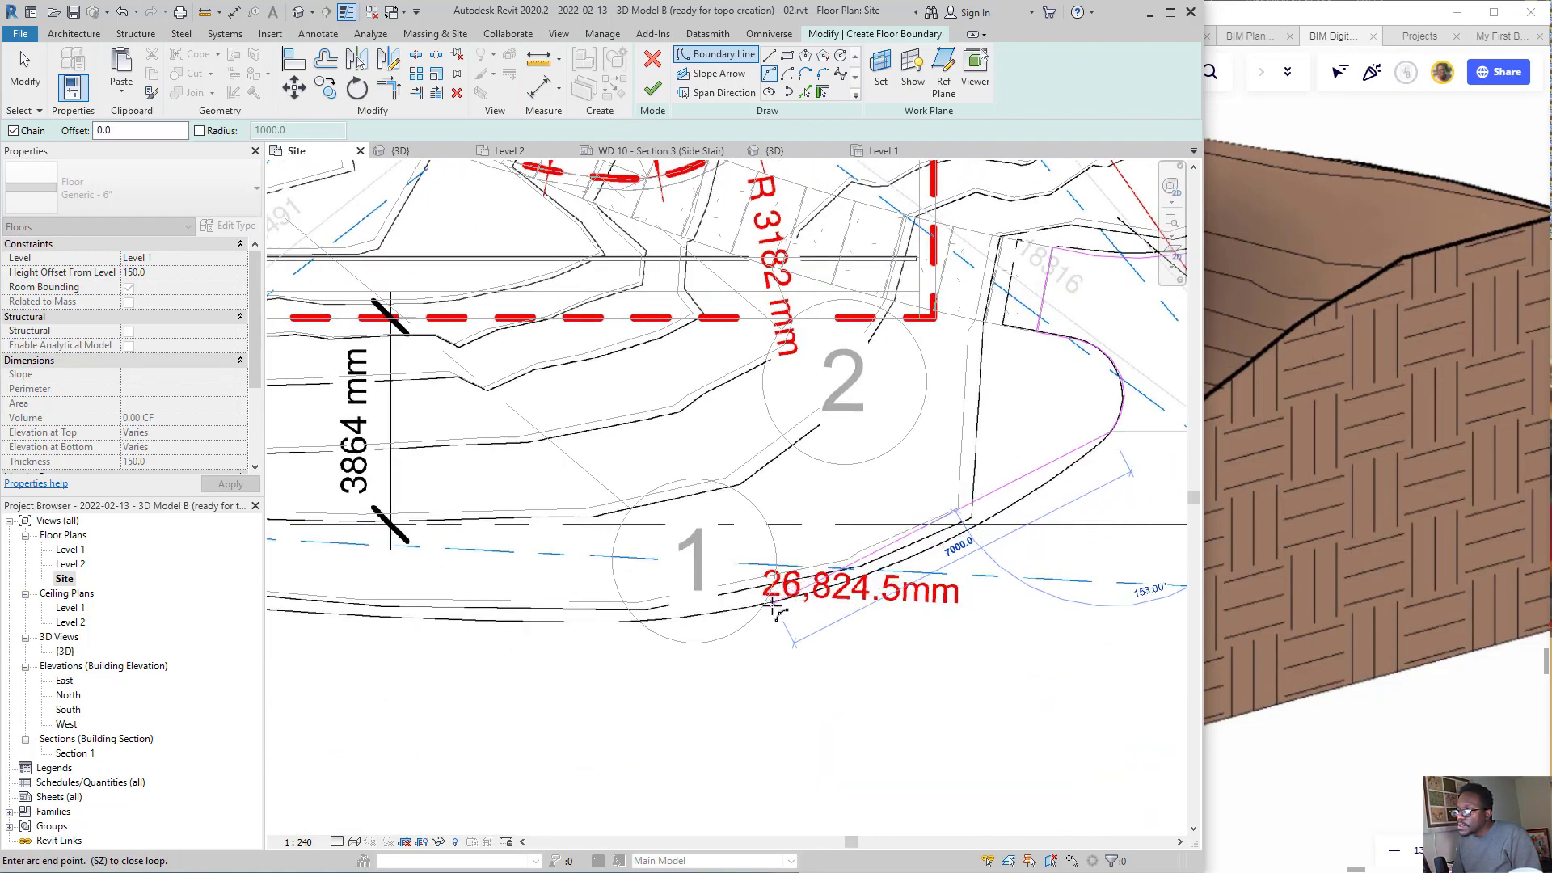
pyautogui.click(912, 574)
# - Sketch a shallow boundary arc spanning about 15.6 m west from marker 1 along the south slope's outer contour
pyautogui.moveTo(485, 703); pyautogui.dragTo(859, 596, button='middle')
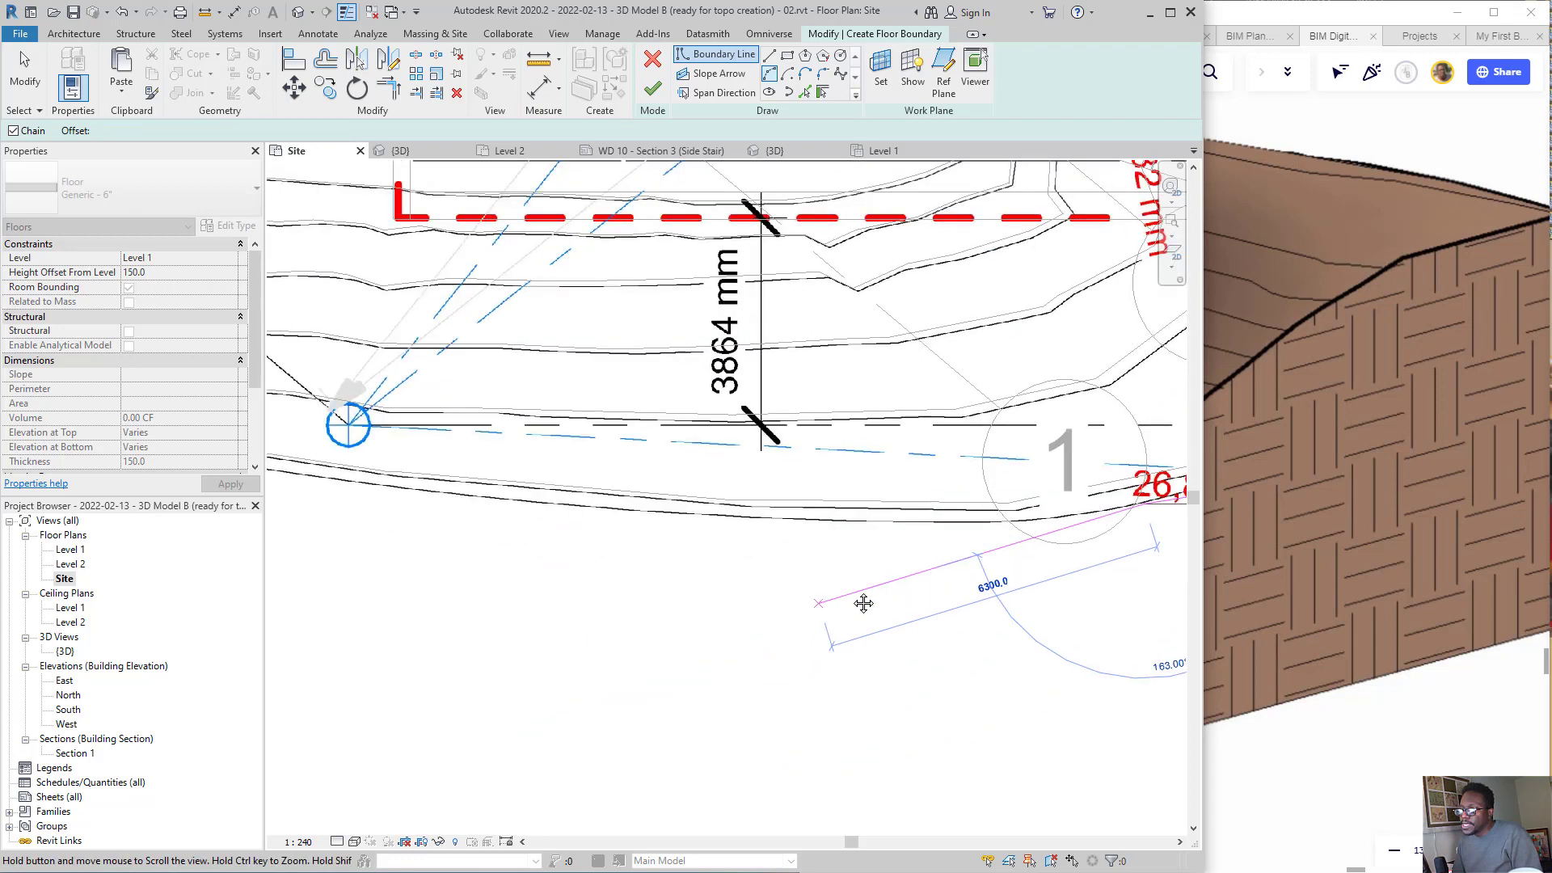
pyautogui.scroll(-2, 779, 571)
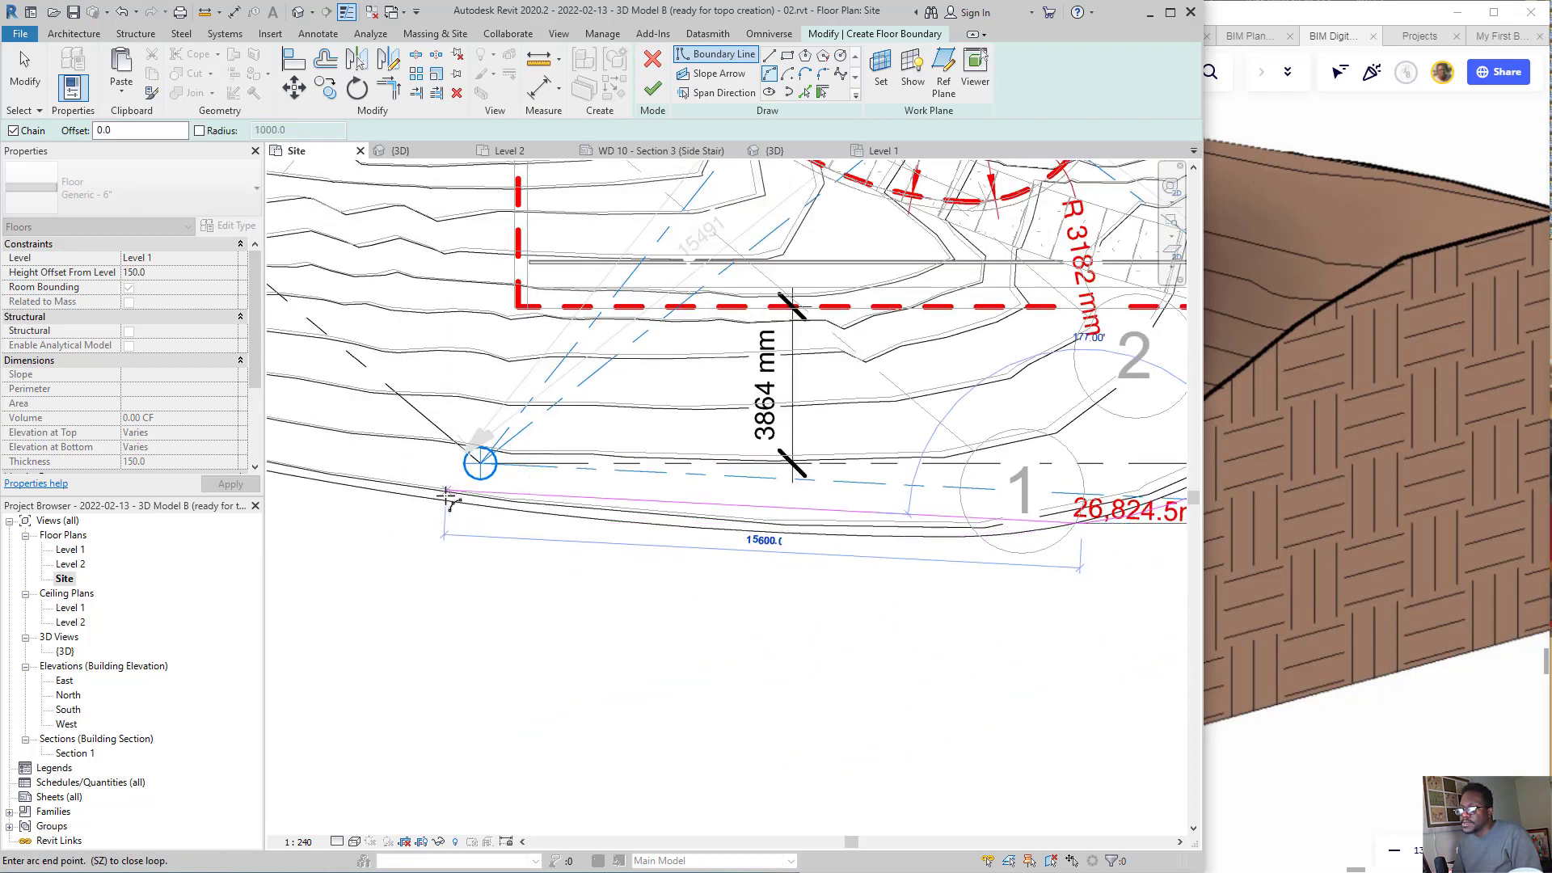
pyautogui.click(443, 501)
pyautogui.click(639, 526)
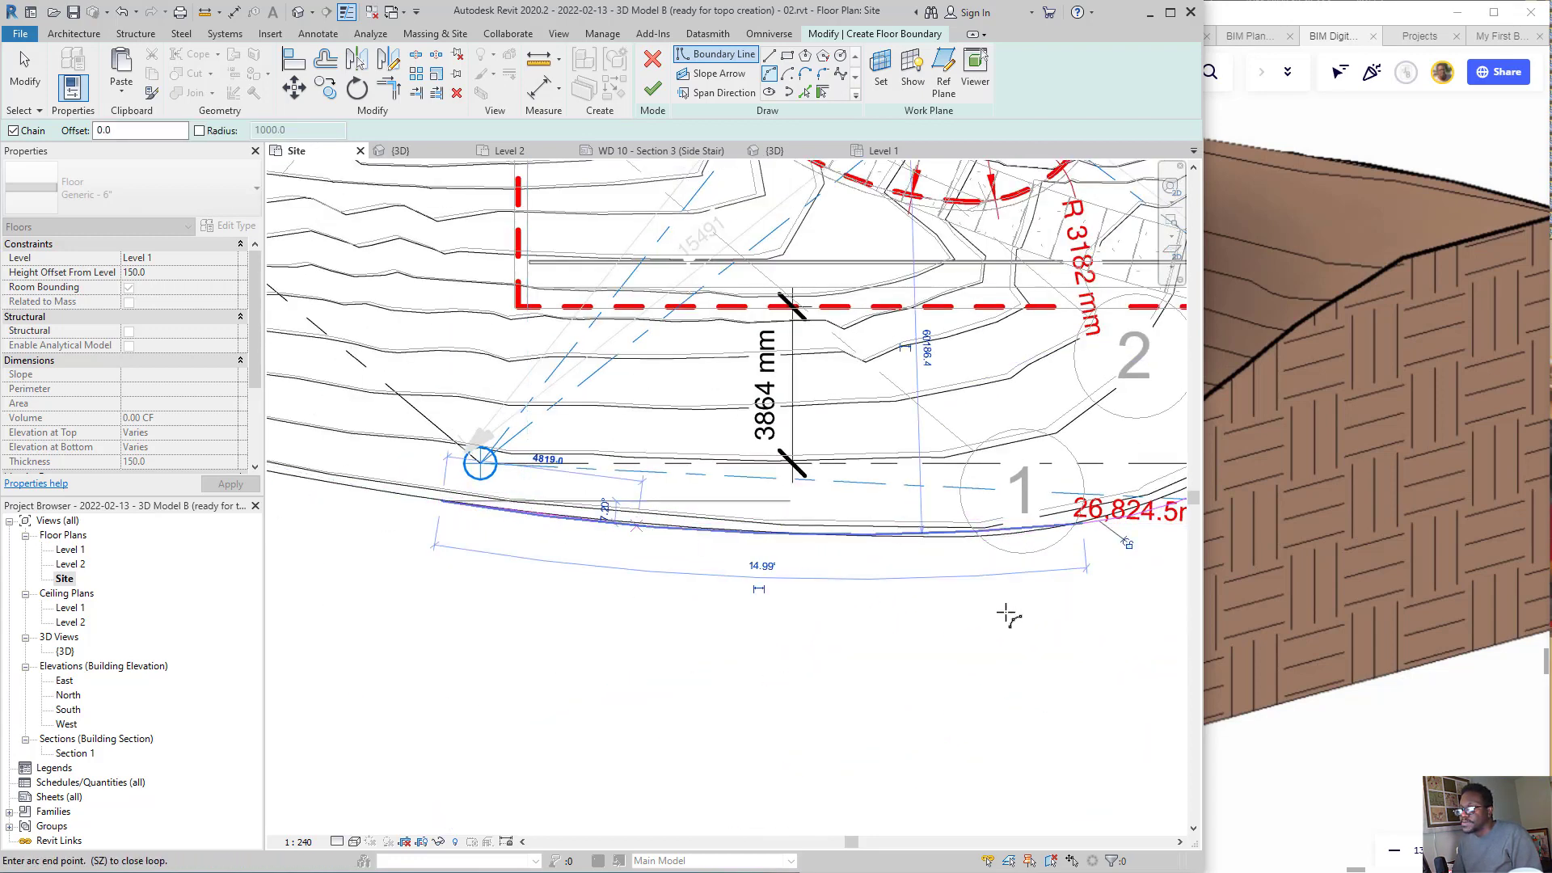
# - Continue the boundary with arcs along the southwest slope's outer contour, past Pres 06, to the large western mound's lower edge
pyautogui.scroll(-3, 1008, 616)
pyautogui.scroll(3, 443, 485)
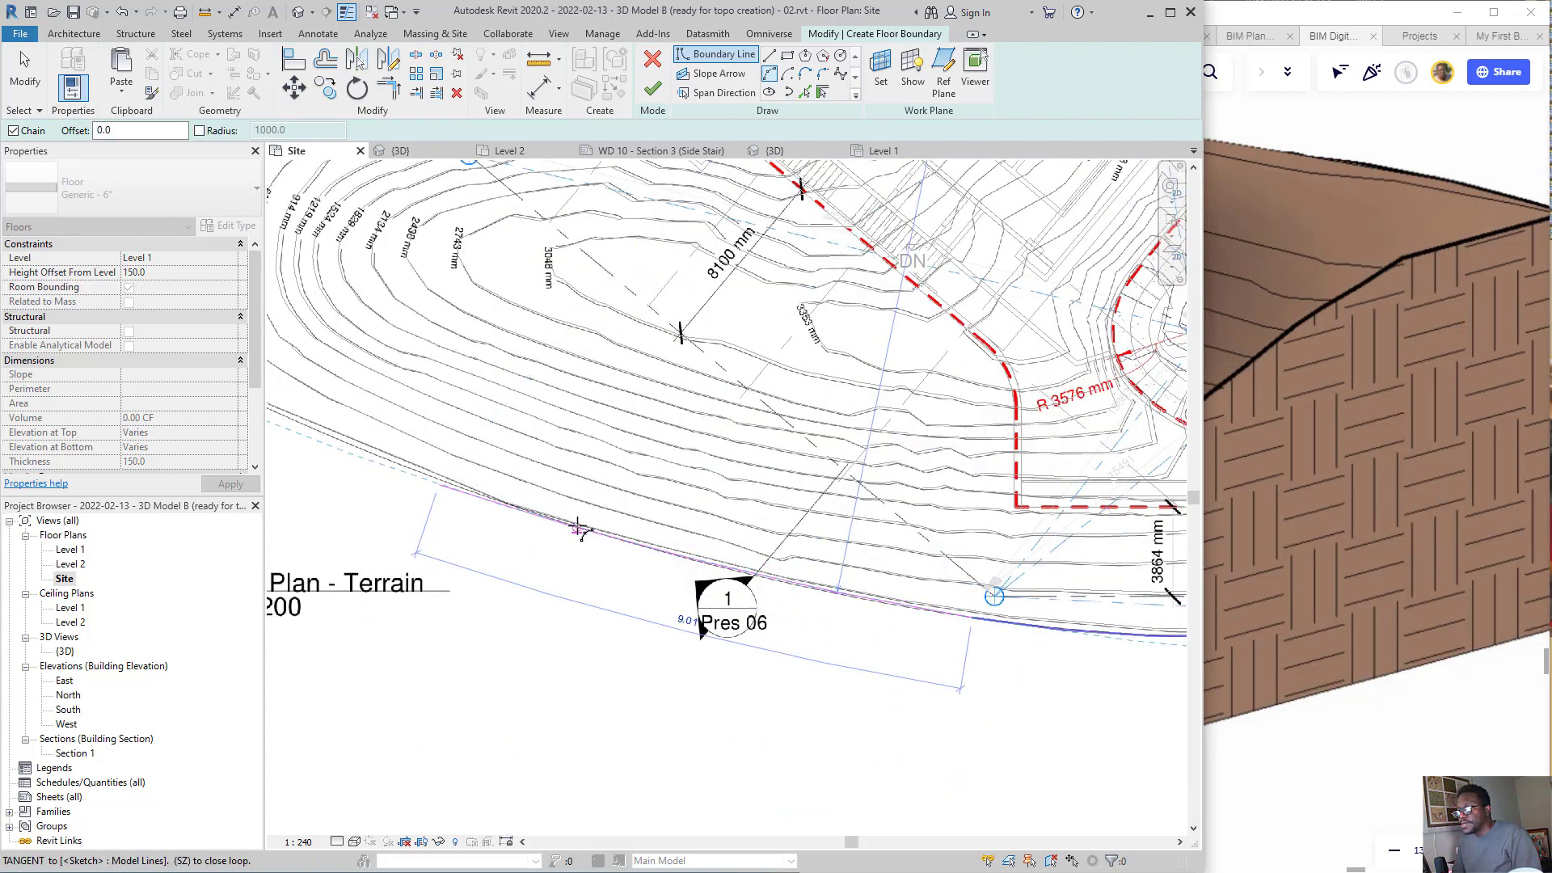
pyautogui.scroll(-4, 720, 615)
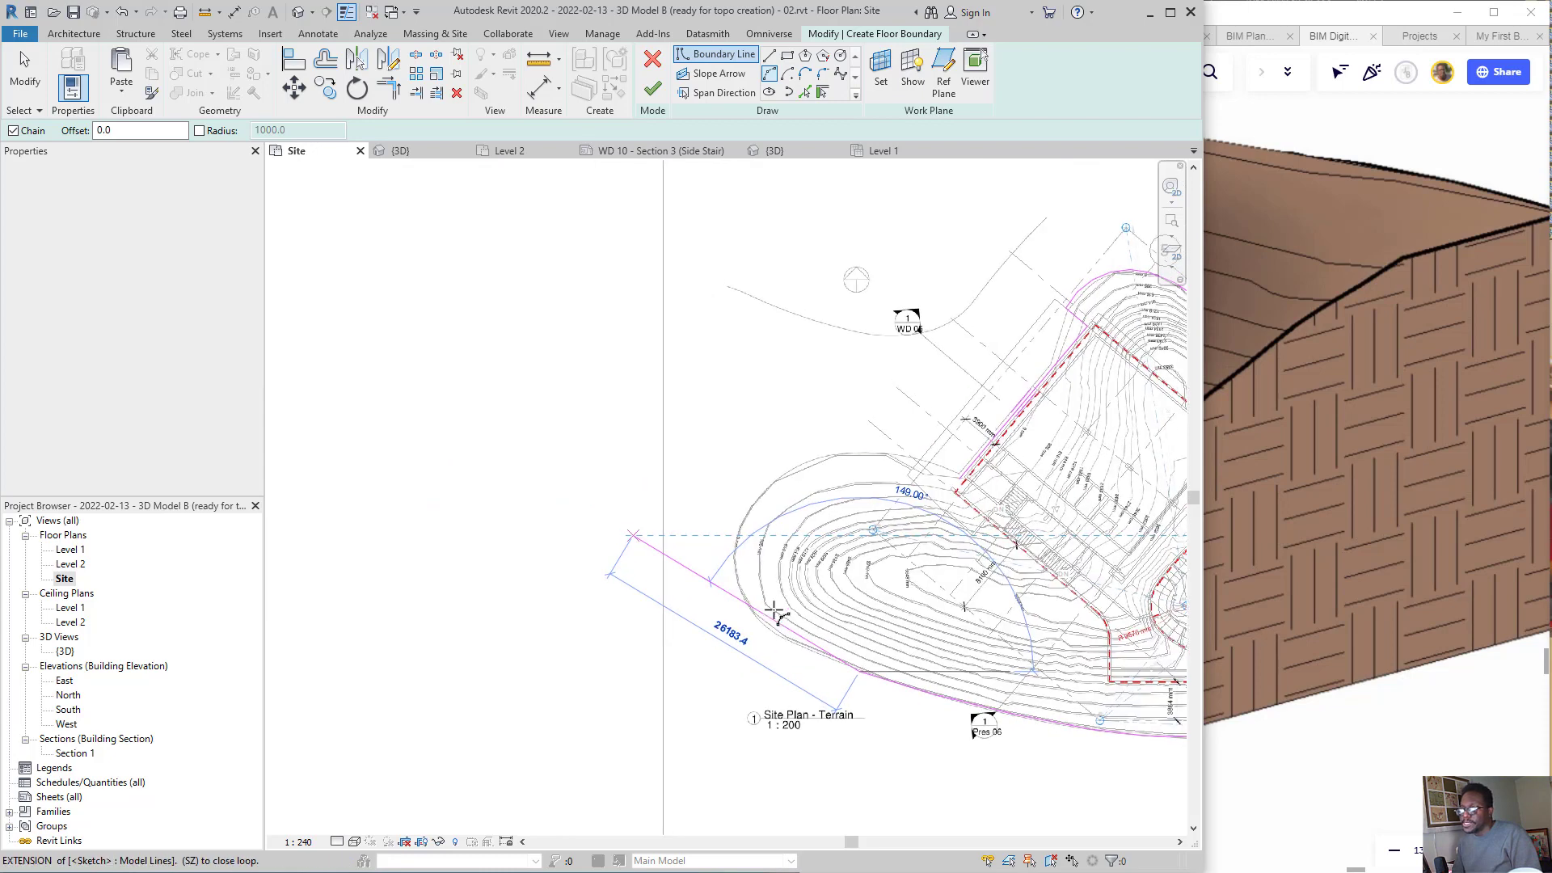
pyautogui.scroll(4, 775, 612)
pyautogui.click(750, 642)
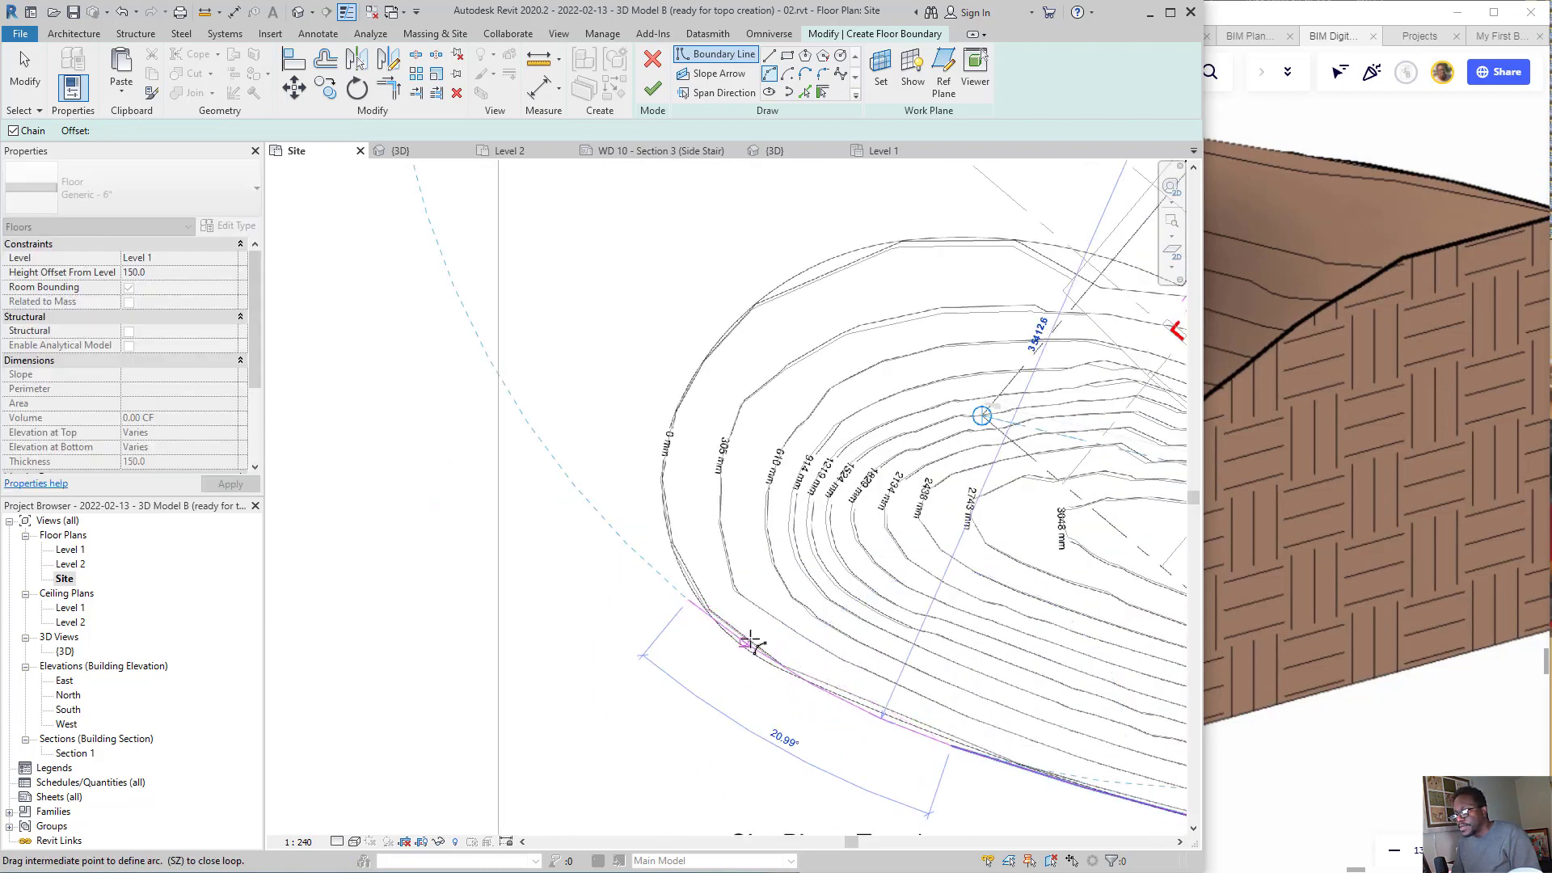
# - Trace the western mound's 0 mm contour with arcs around its west end and over its top to the building's west corner
pyautogui.click(720, 327)
pyautogui.click(664, 426)
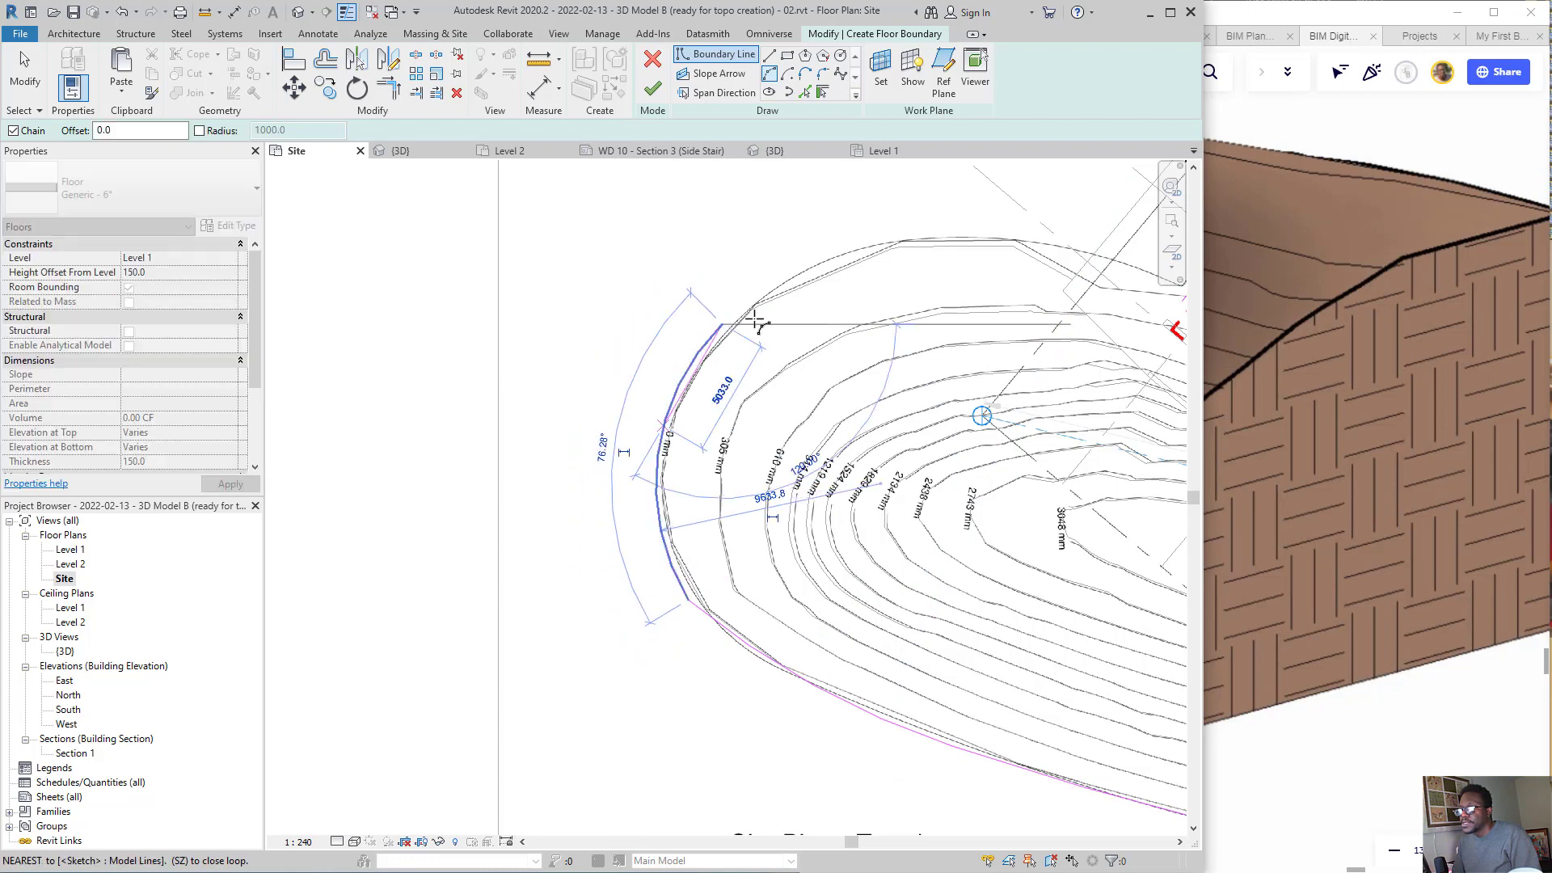
pyautogui.moveTo(825, 310); pyautogui.dragTo(569, 485, button='middle')
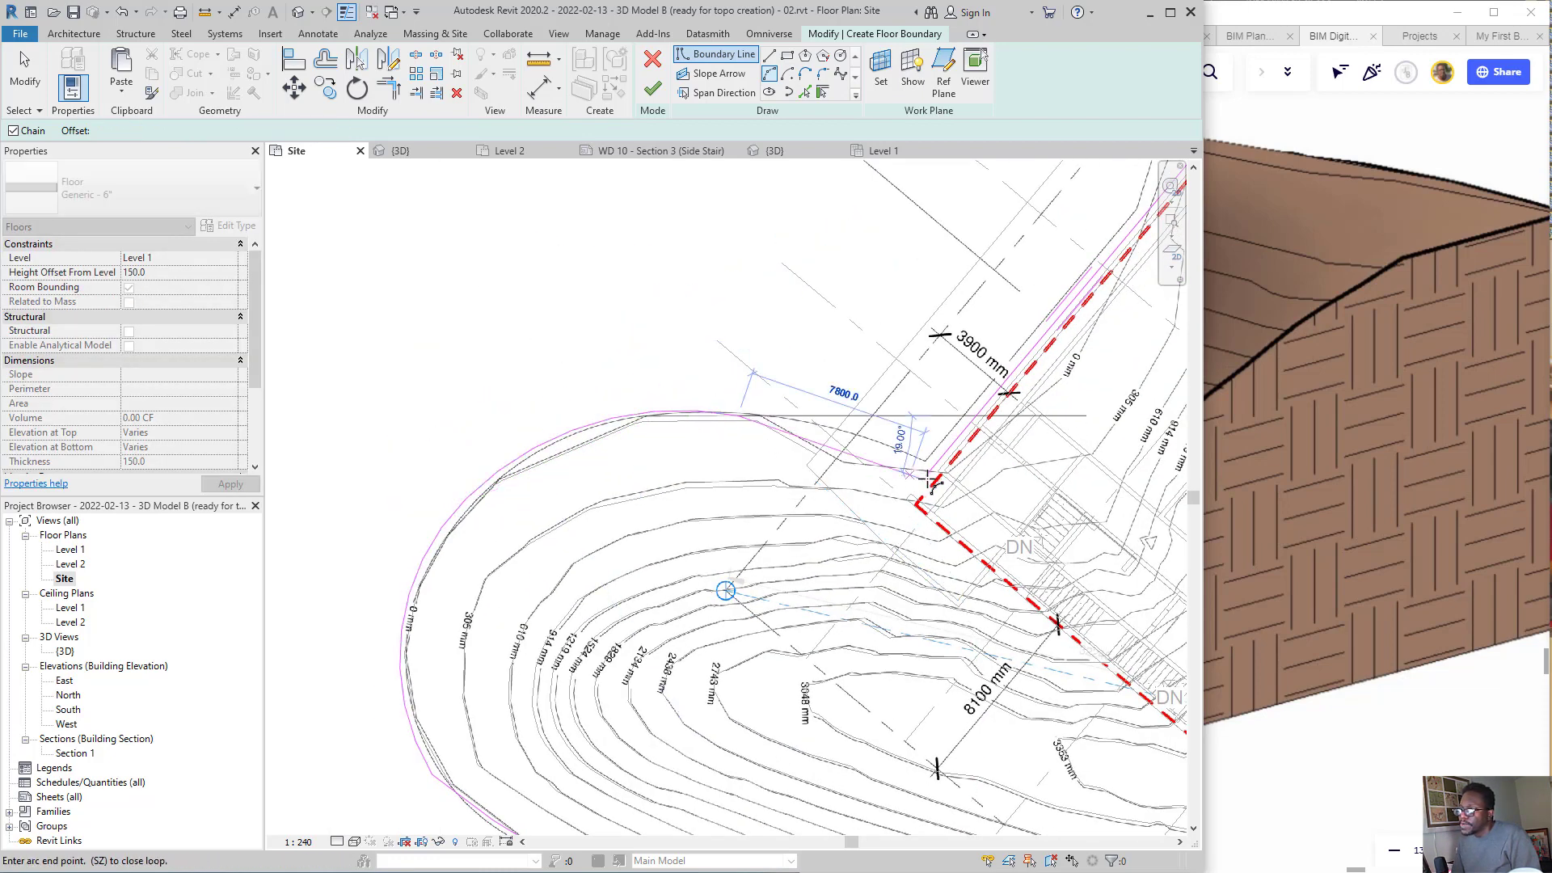
pyautogui.scroll(1, 916, 475)
pyautogui.press('Escape')
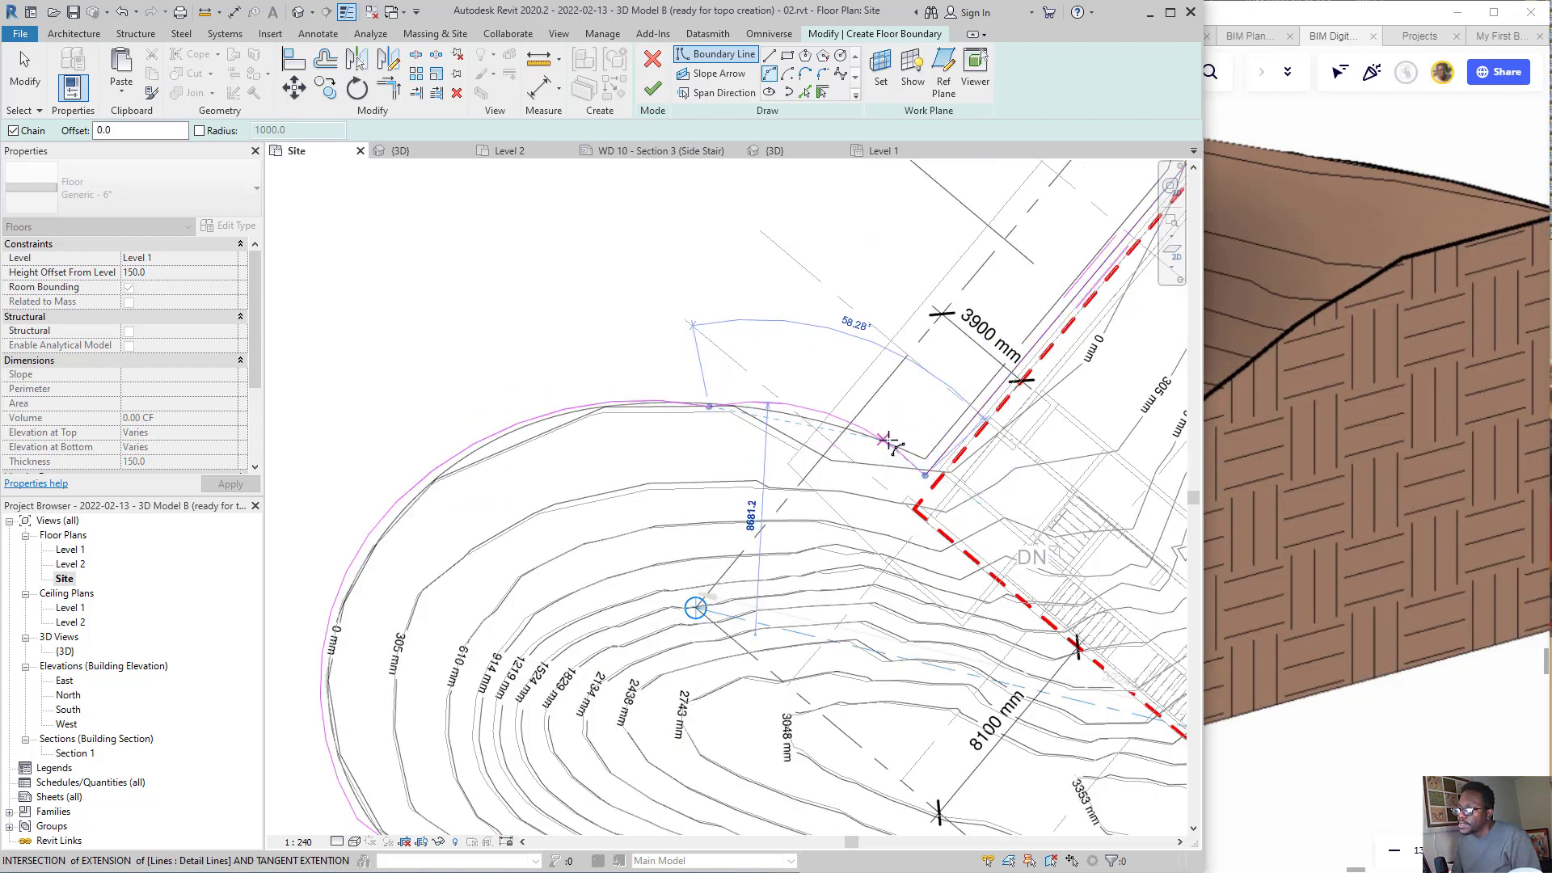
# - Draw a rectangular outer boundary around the whole traced topography, inside the site plan image's page border
pyautogui.scroll(-4, 725, 620)
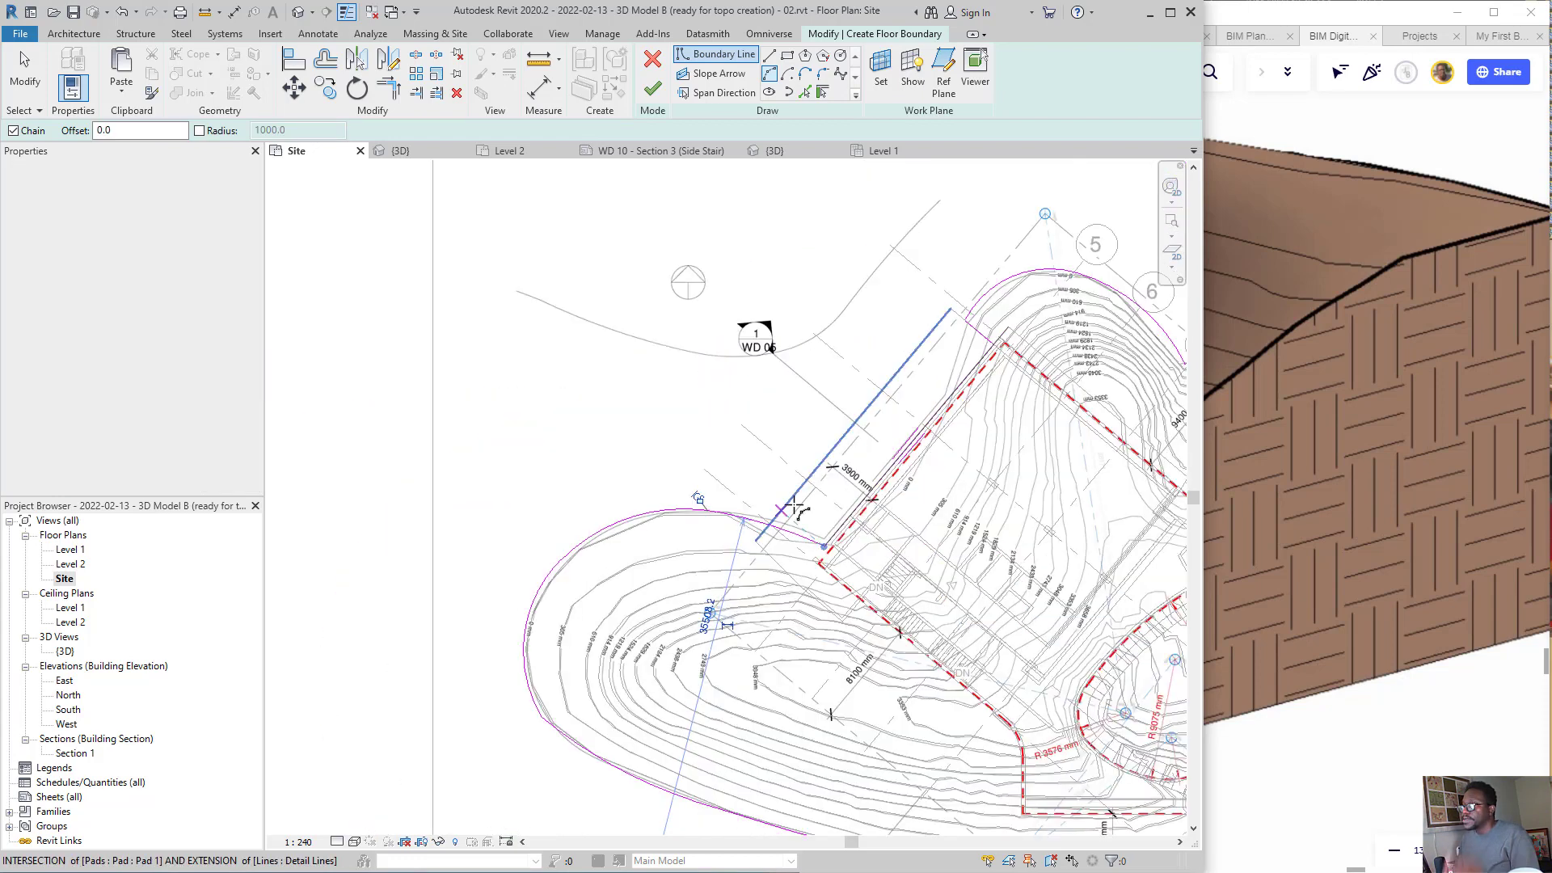
pyautogui.scroll(-2, 762, 374)
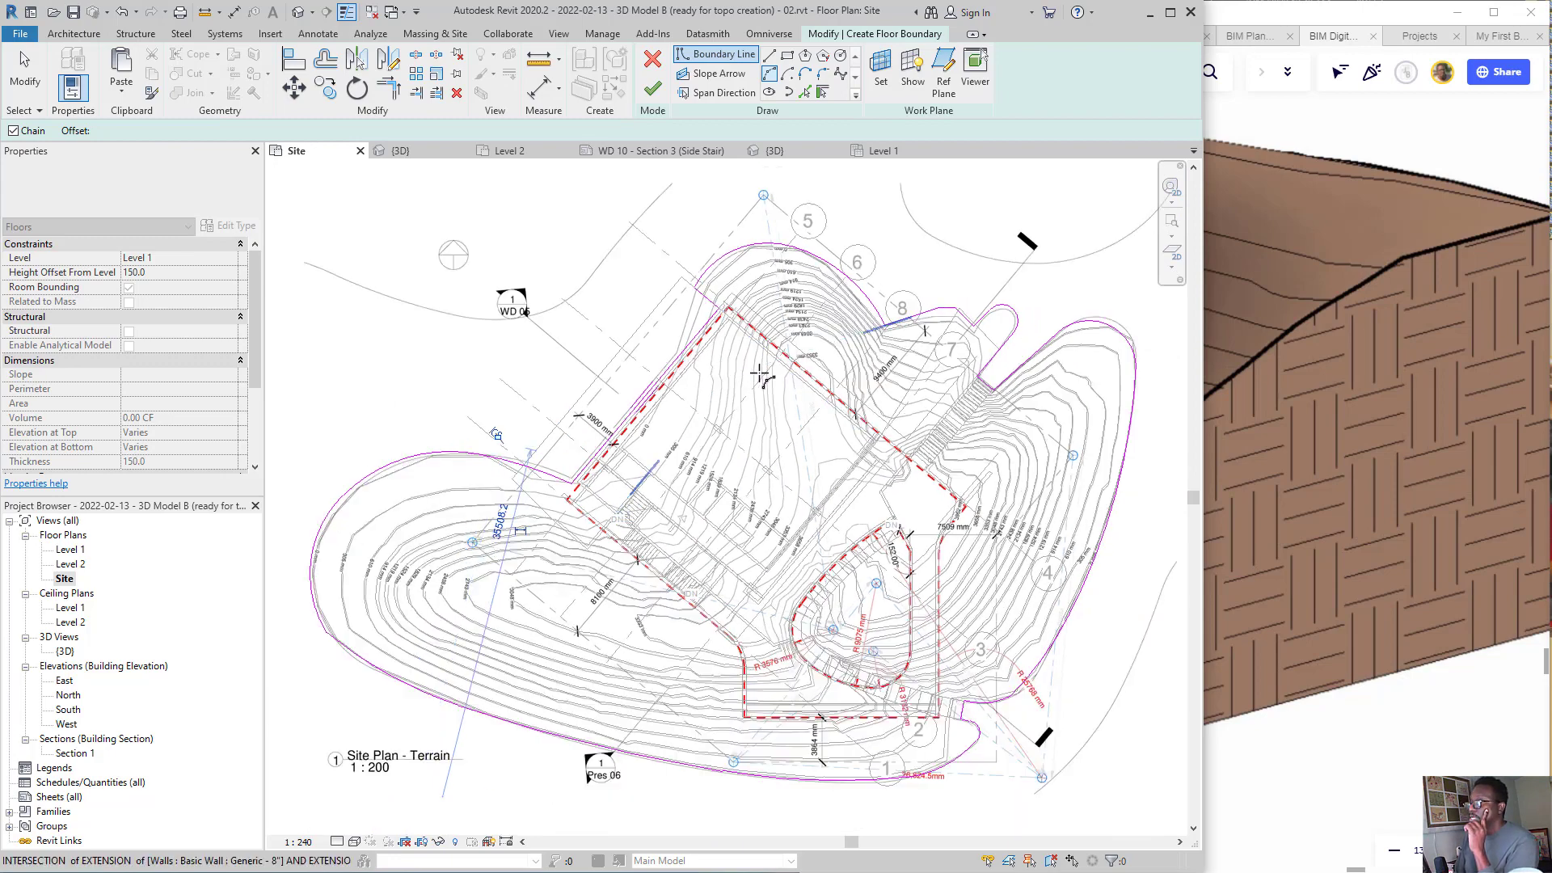
pyautogui.moveTo(797, 392); pyautogui.dragTo(563, 518, button='middle')
pyautogui.scroll(-2, 881, 355)
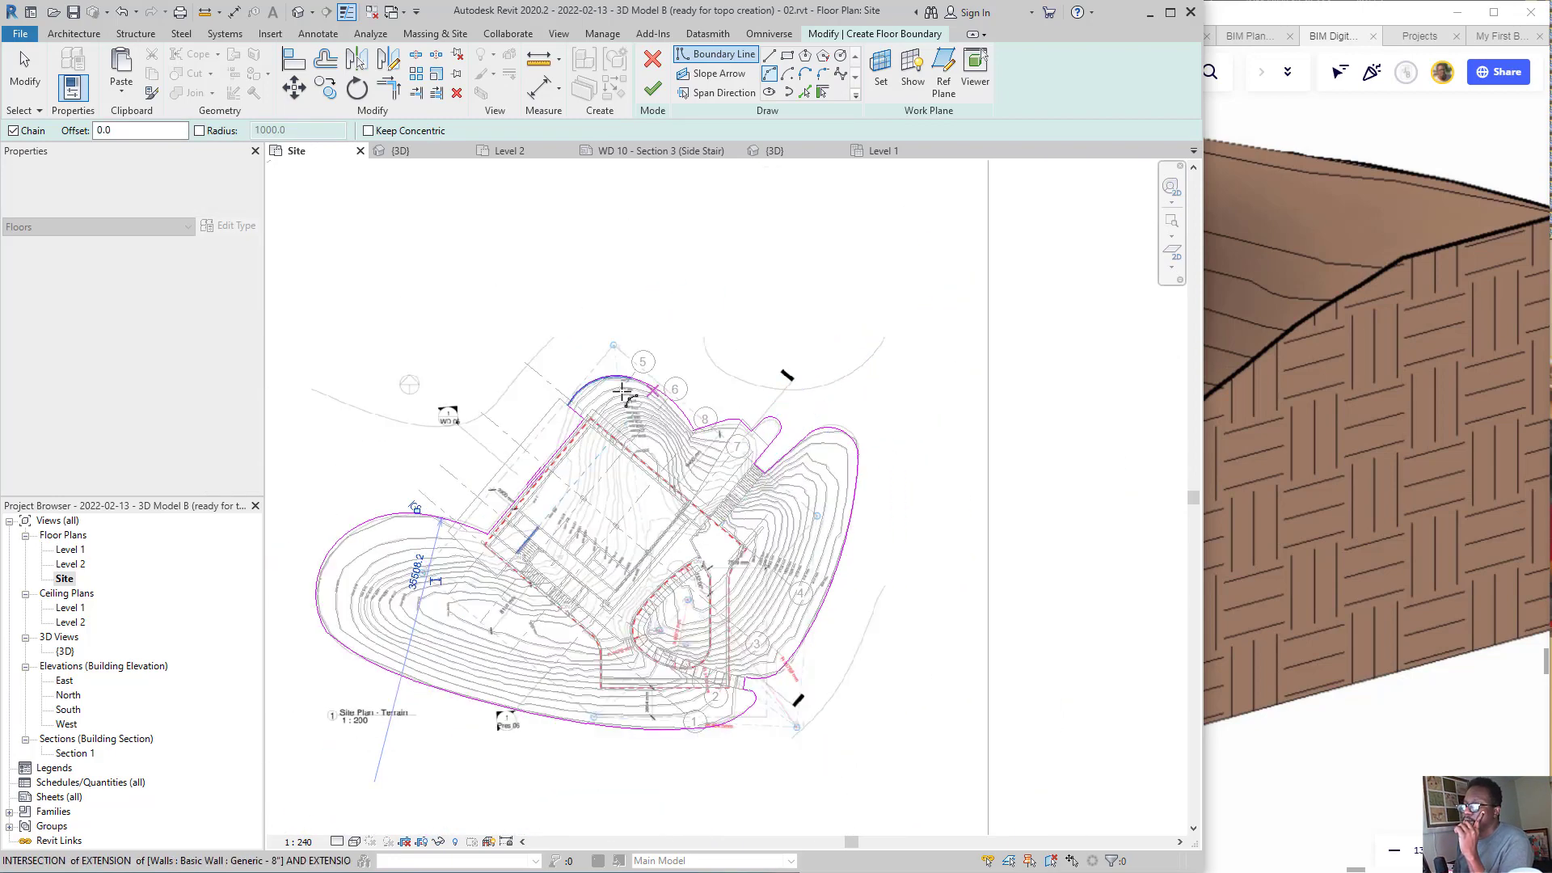
pyautogui.moveTo(350, 396); pyautogui.dragTo(487, 311, button='middle')
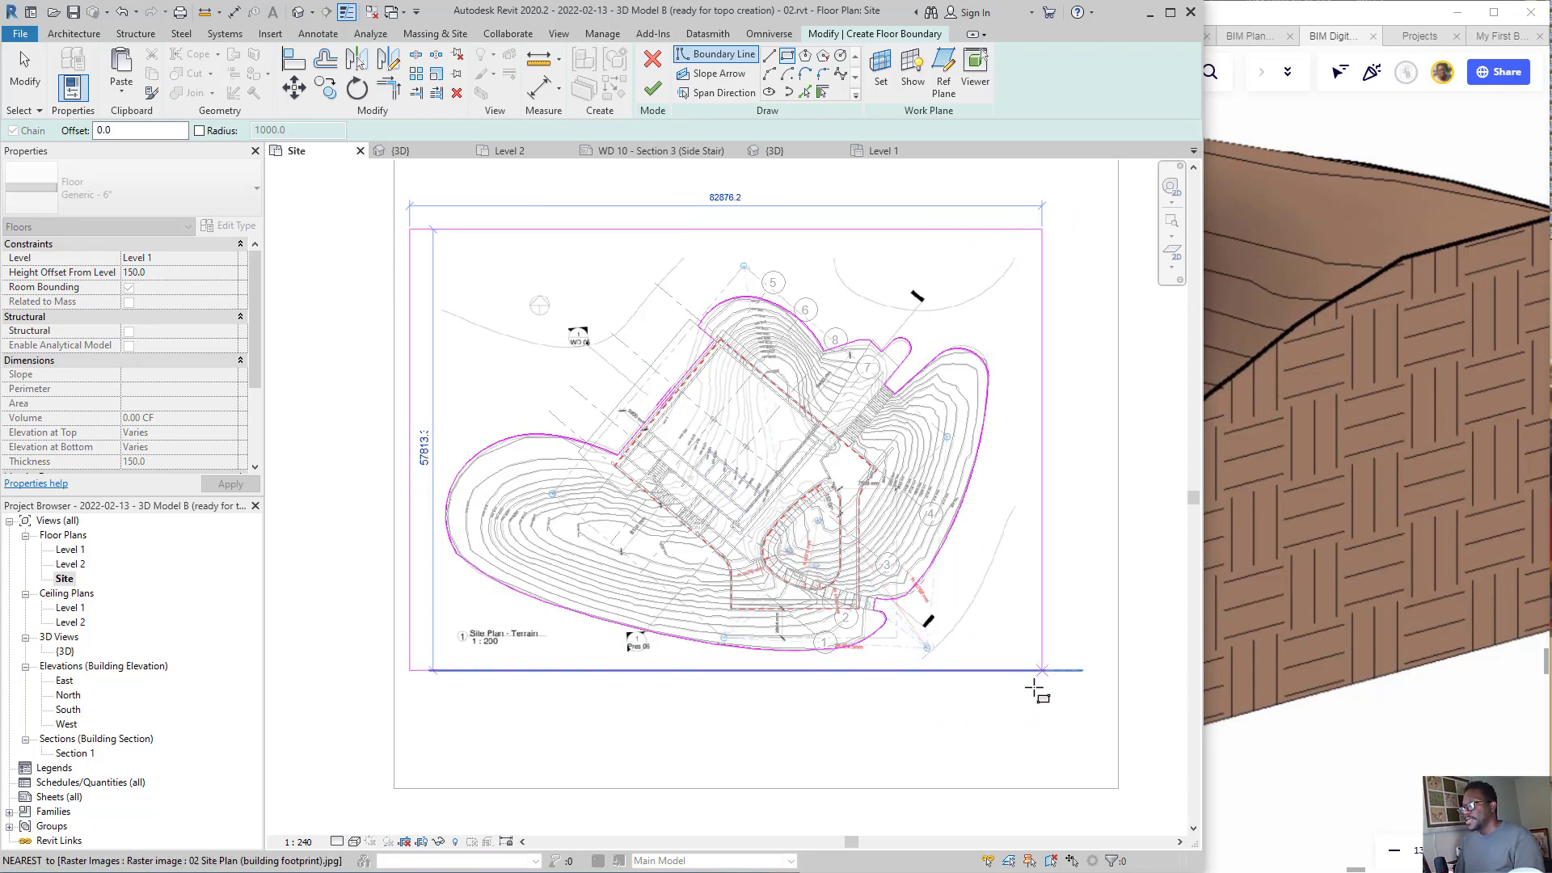
pyautogui.click(1034, 688)
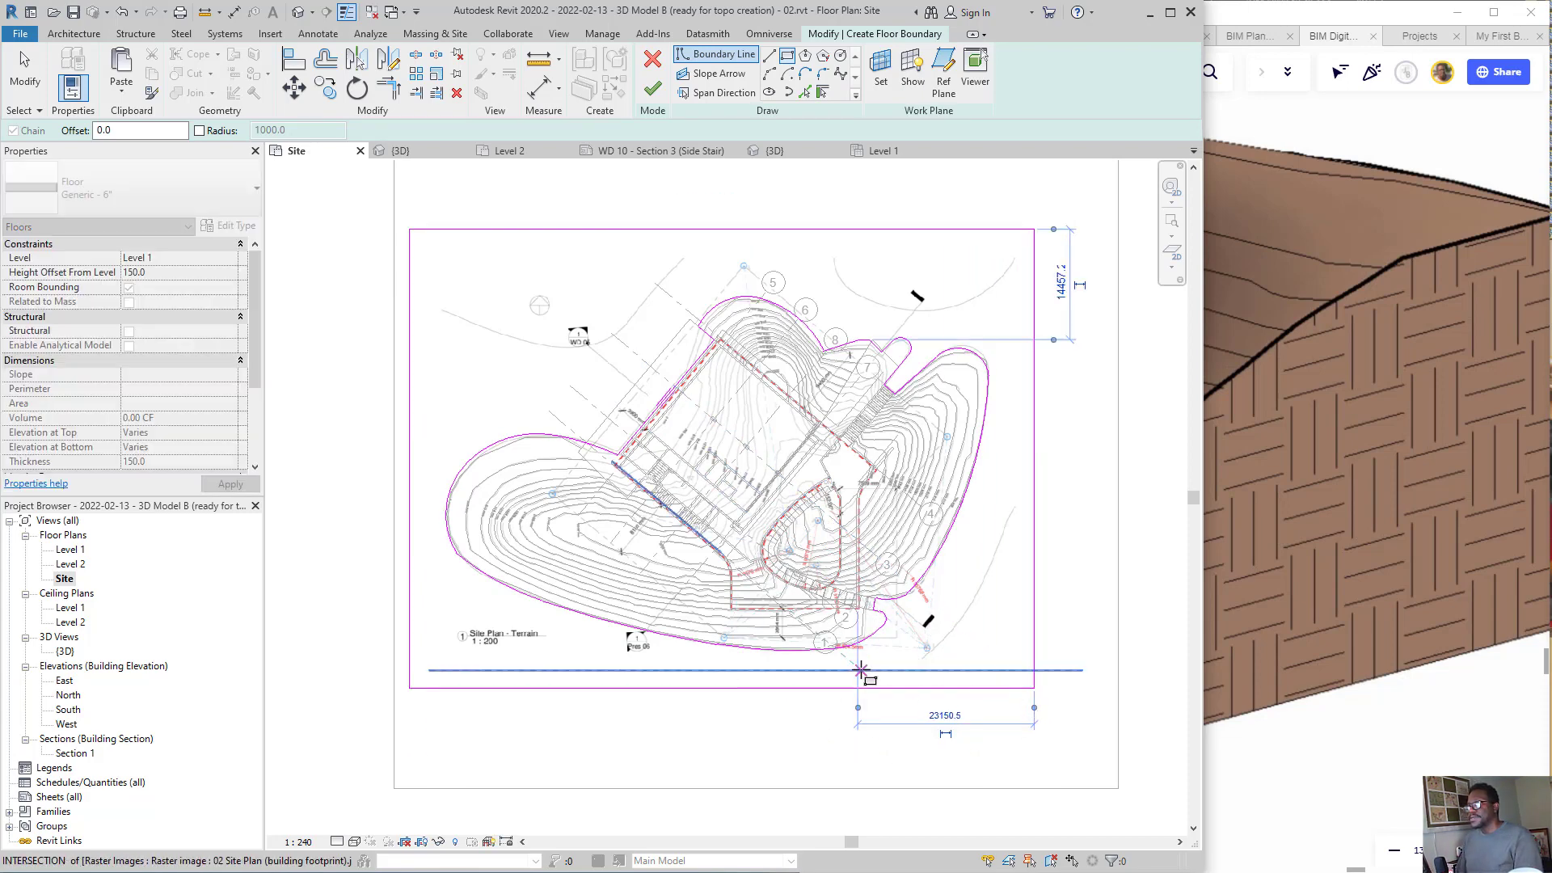
# - Try to trace the west part of the curved line north of the topography with a boundary arc of about 6.2 m radius
pyautogui.scroll(2, 899, 302)
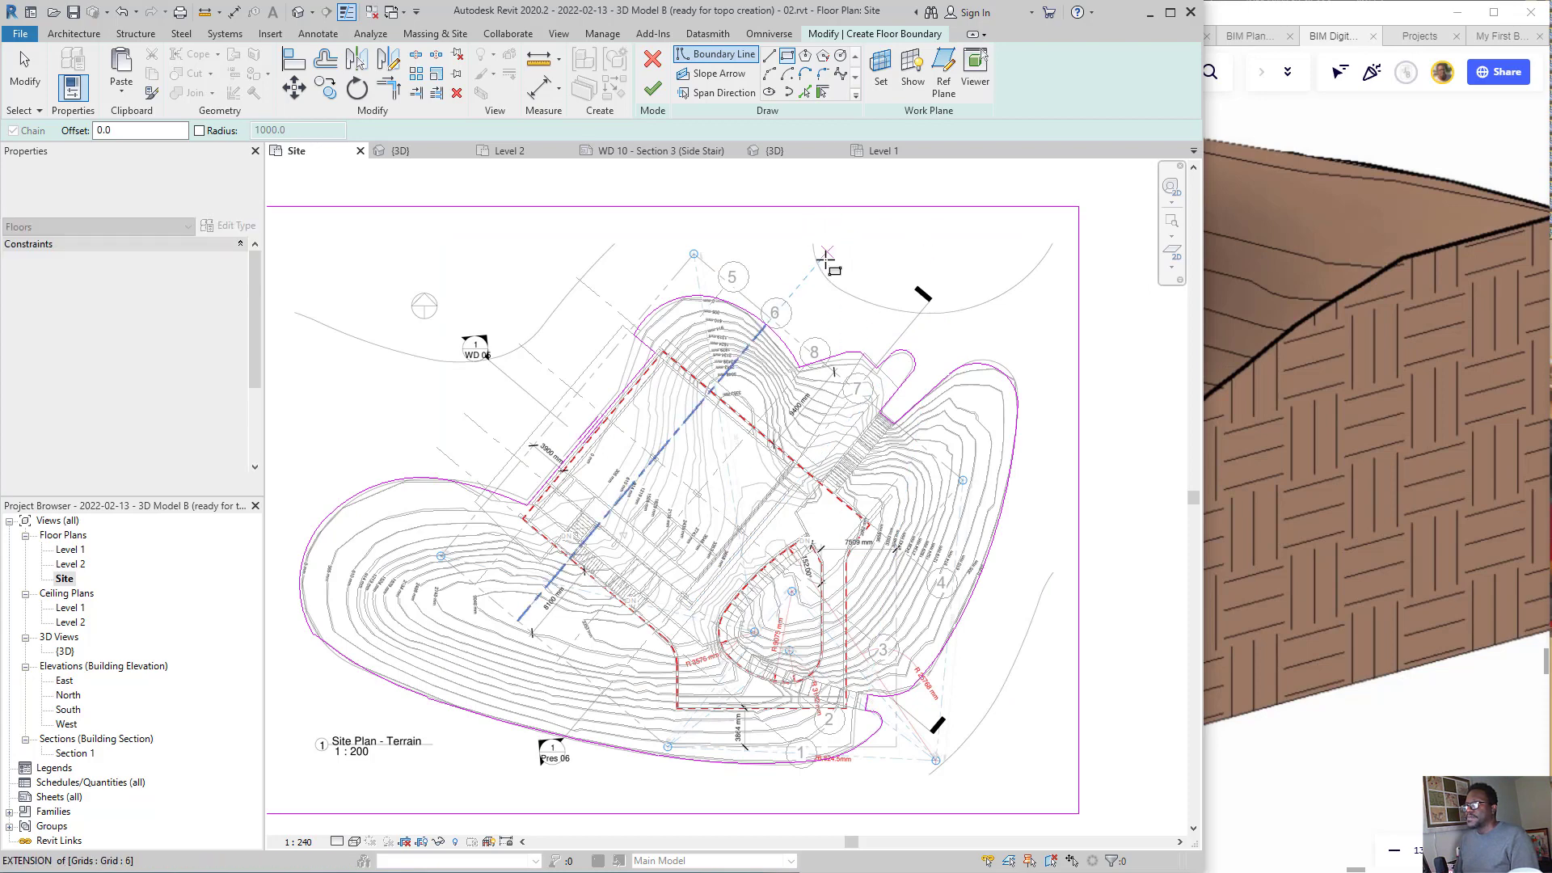
pyautogui.scroll(3, 821, 242)
pyautogui.moveTo(813, 247); pyautogui.dragTo(710, 259, button='middle')
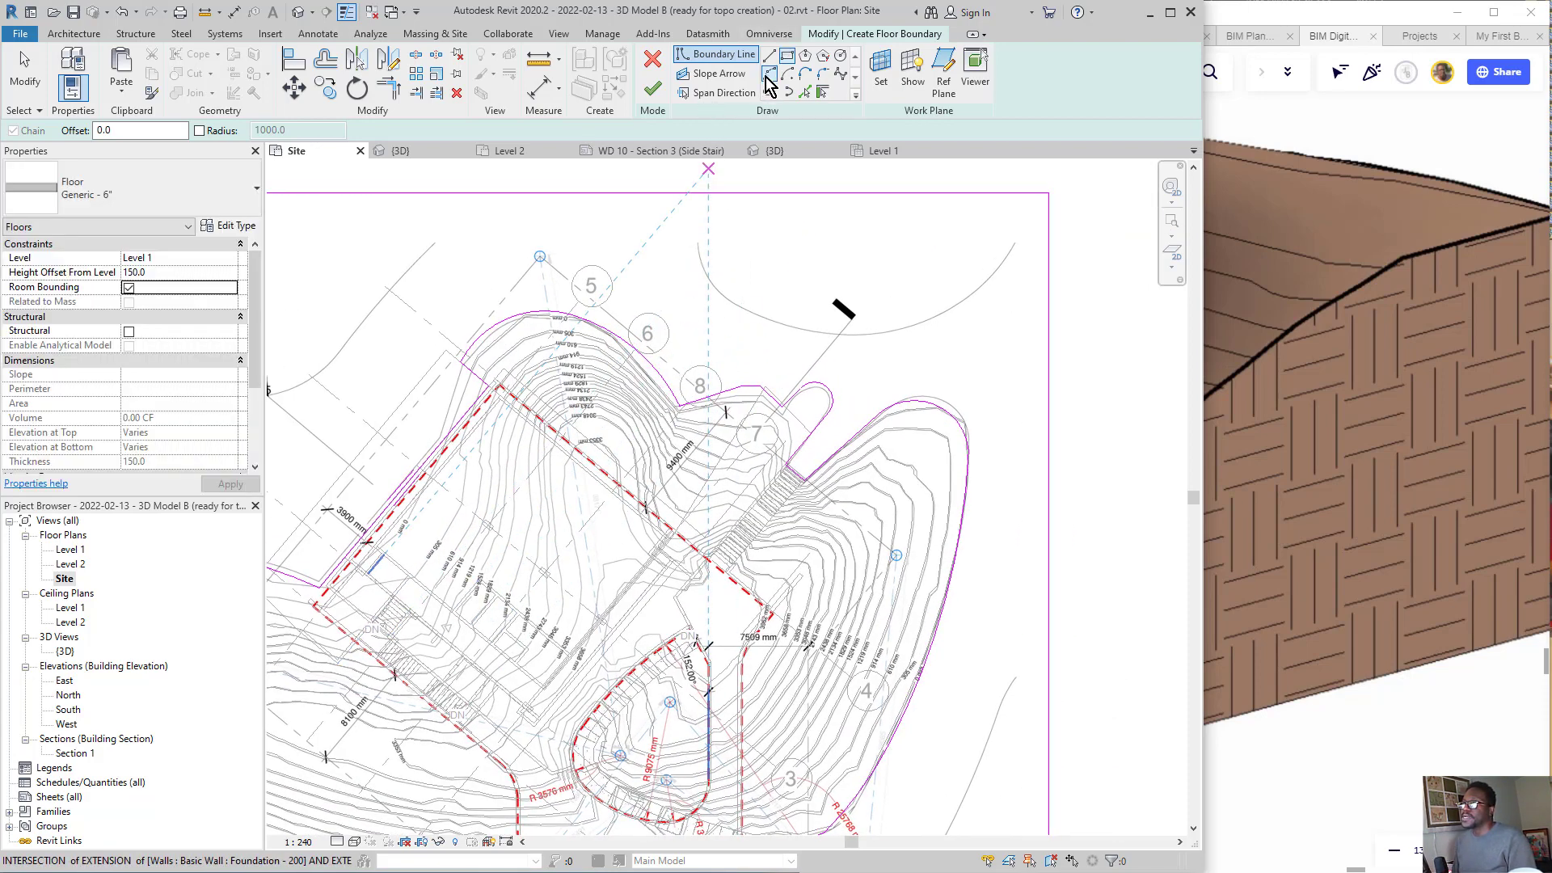
pyautogui.scroll(1, 739, 202)
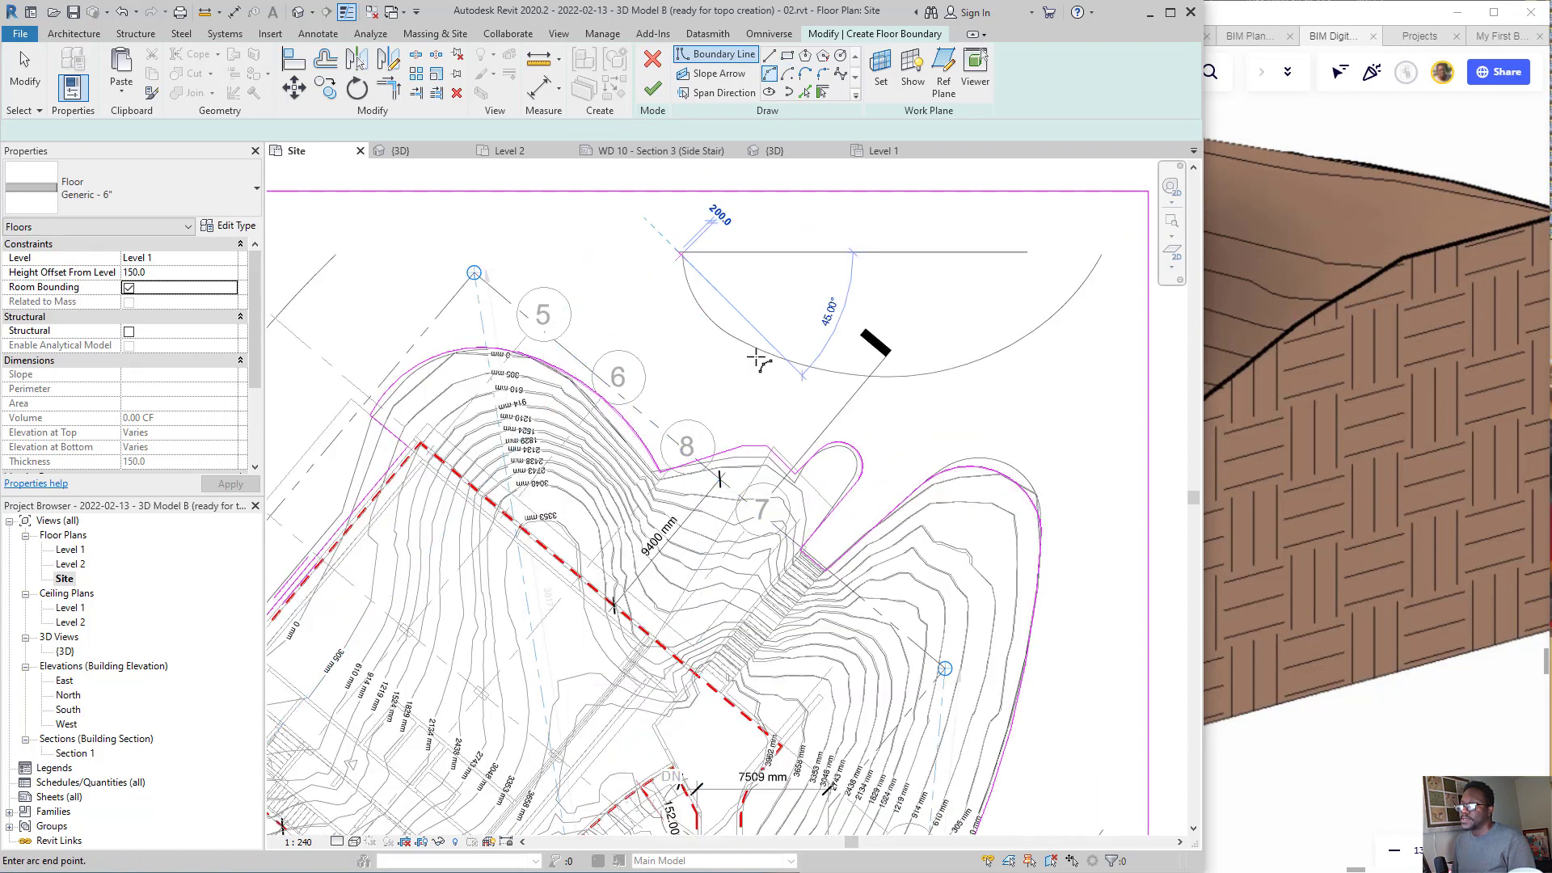
pyautogui.click(786, 367)
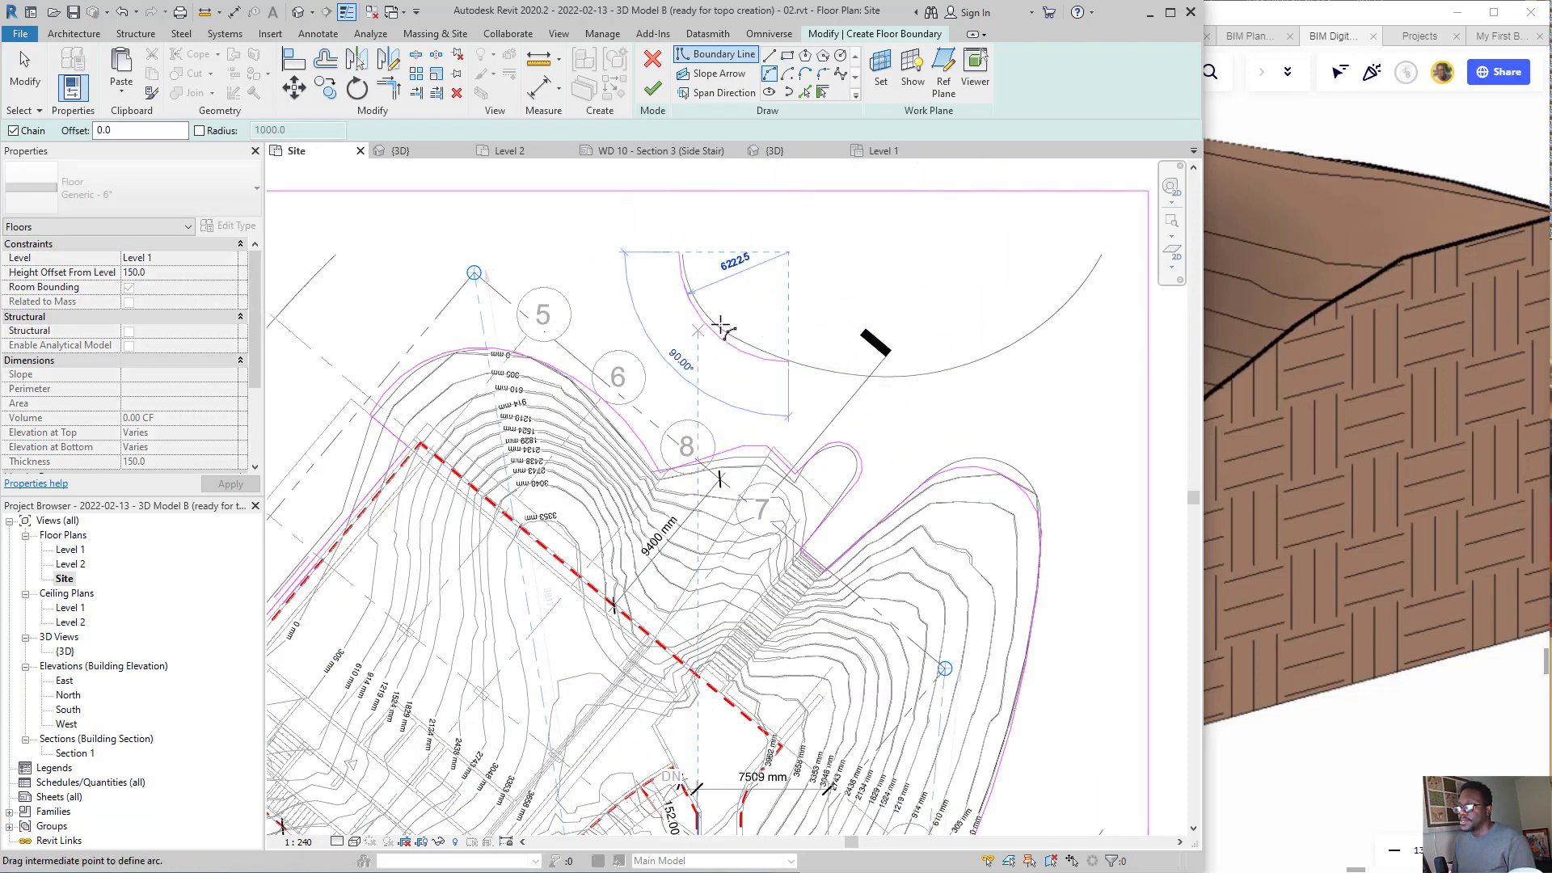
pyautogui.click(728, 339)
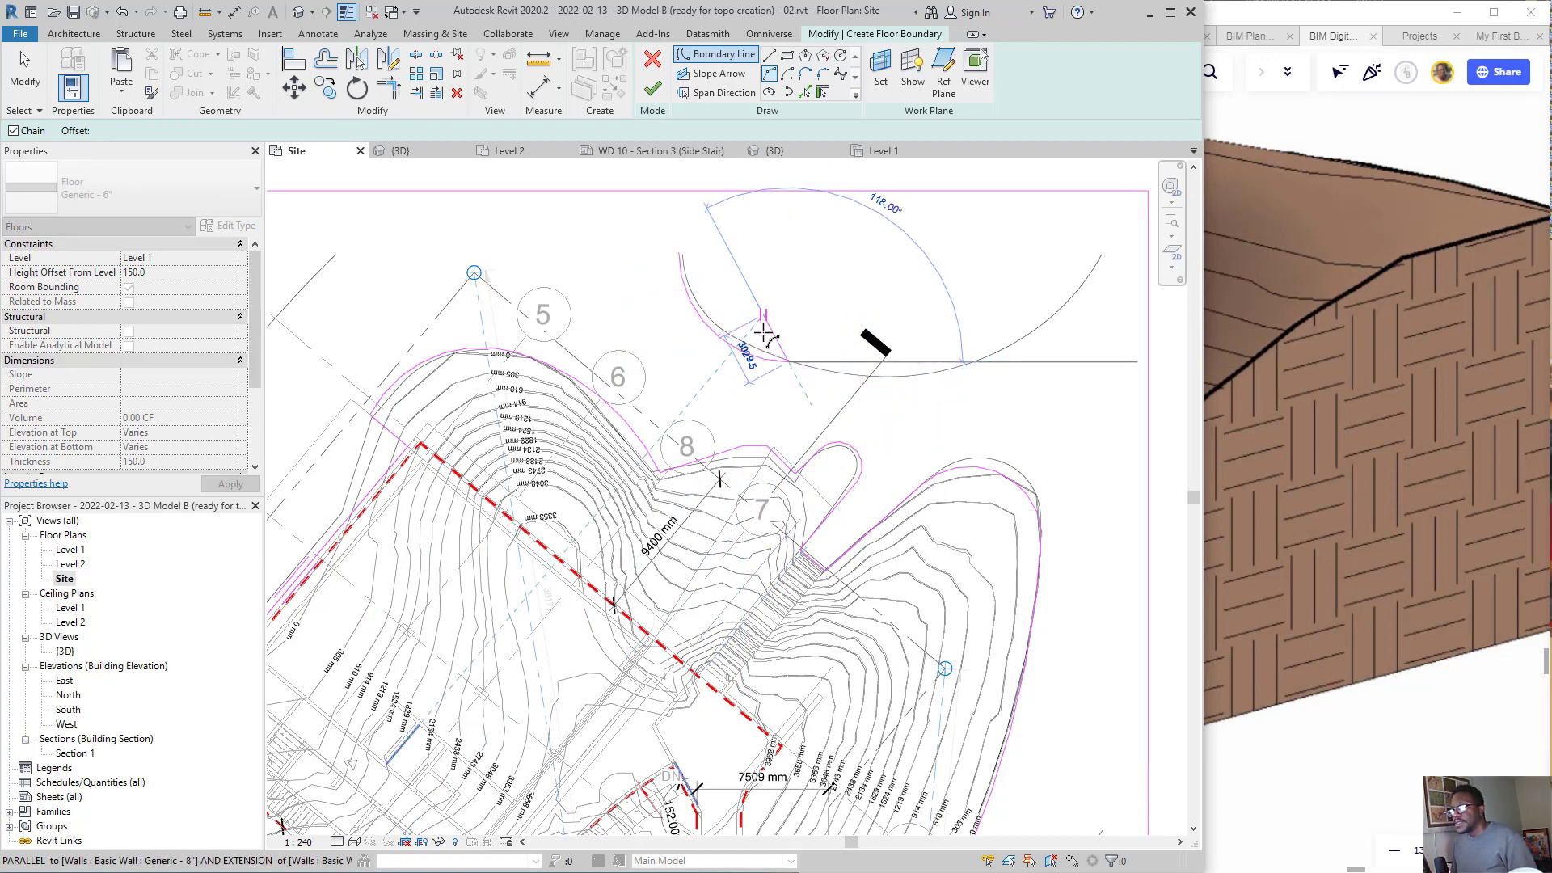
# - End the arc command and undo the northern arc, keeping the rectangular outer boundary
pyautogui.press('Escape')
pyautogui.scroll(2, 763, 335)
pyautogui.press('Escape')
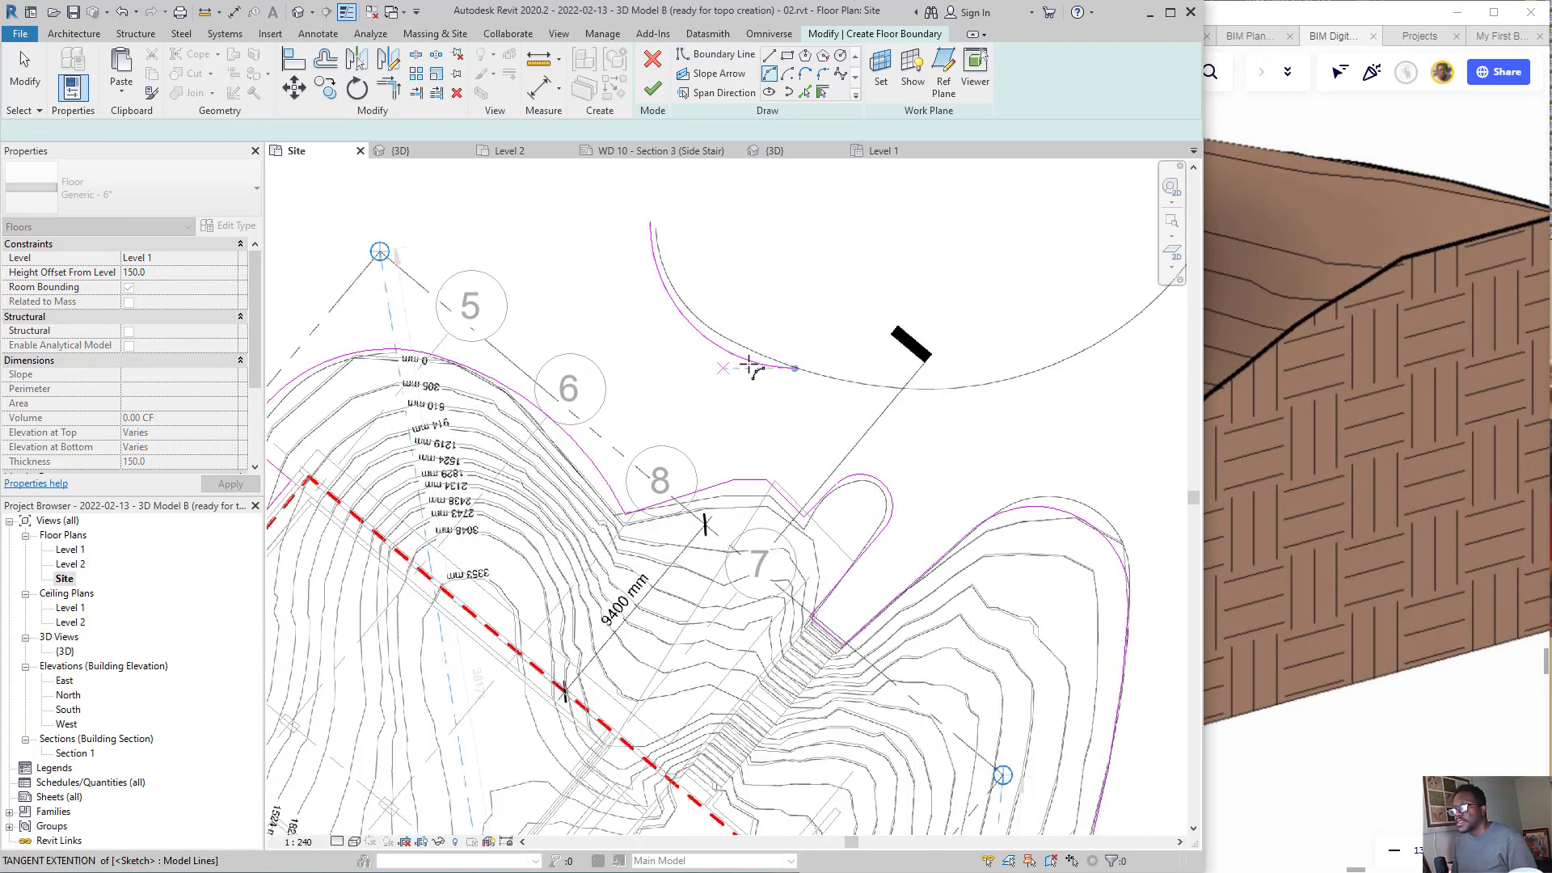
pyautogui.hotkey('ctrl', 'z')
pyautogui.scroll(-4, 730, 352)
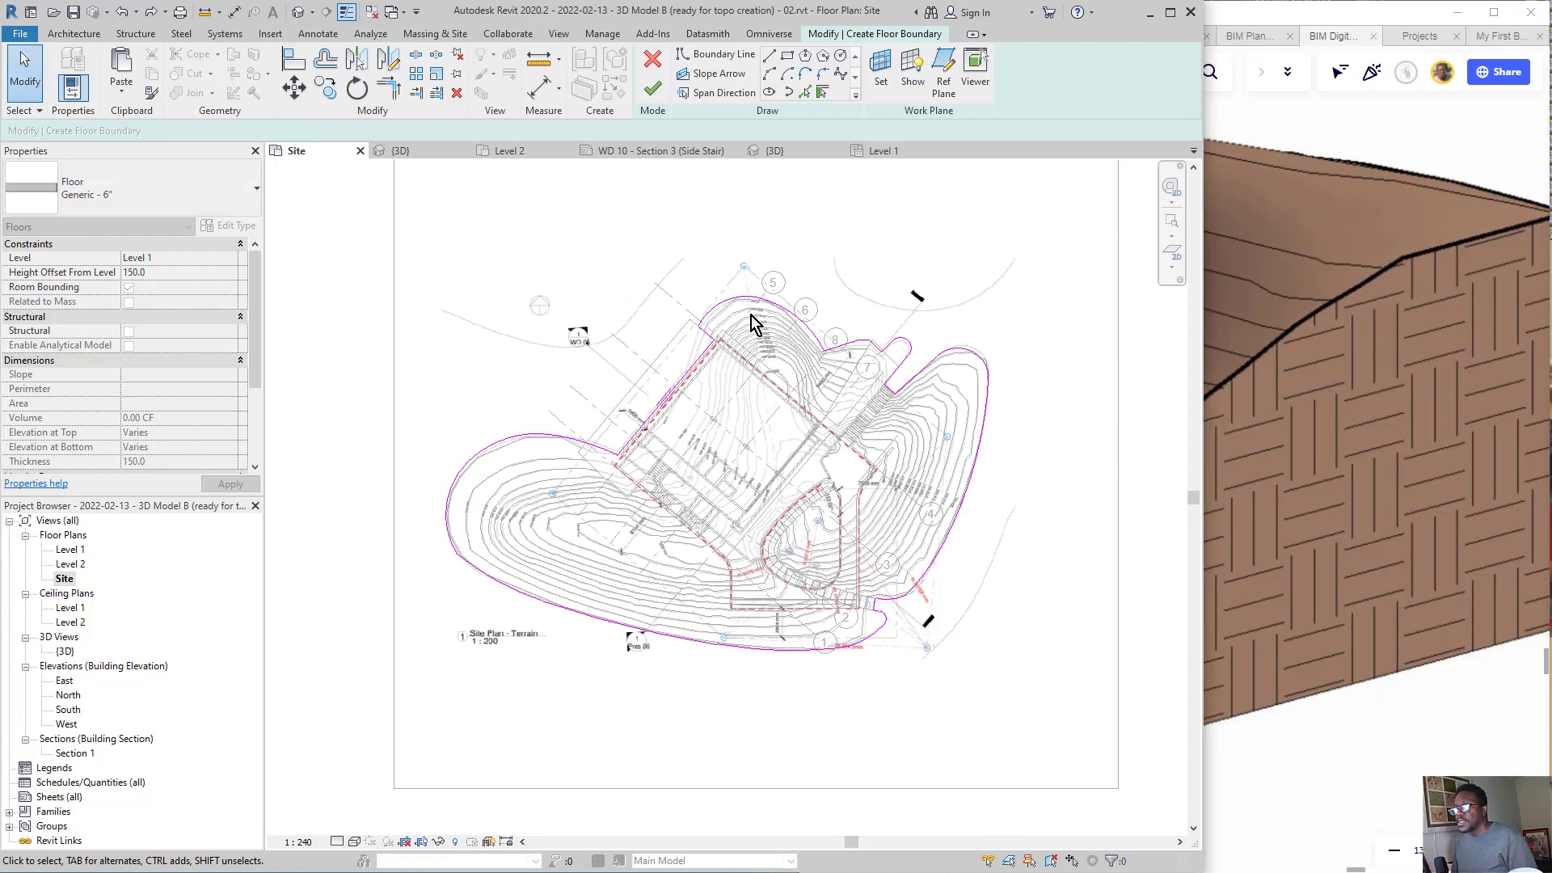
pyautogui.hotkey('ctrl', 'z')
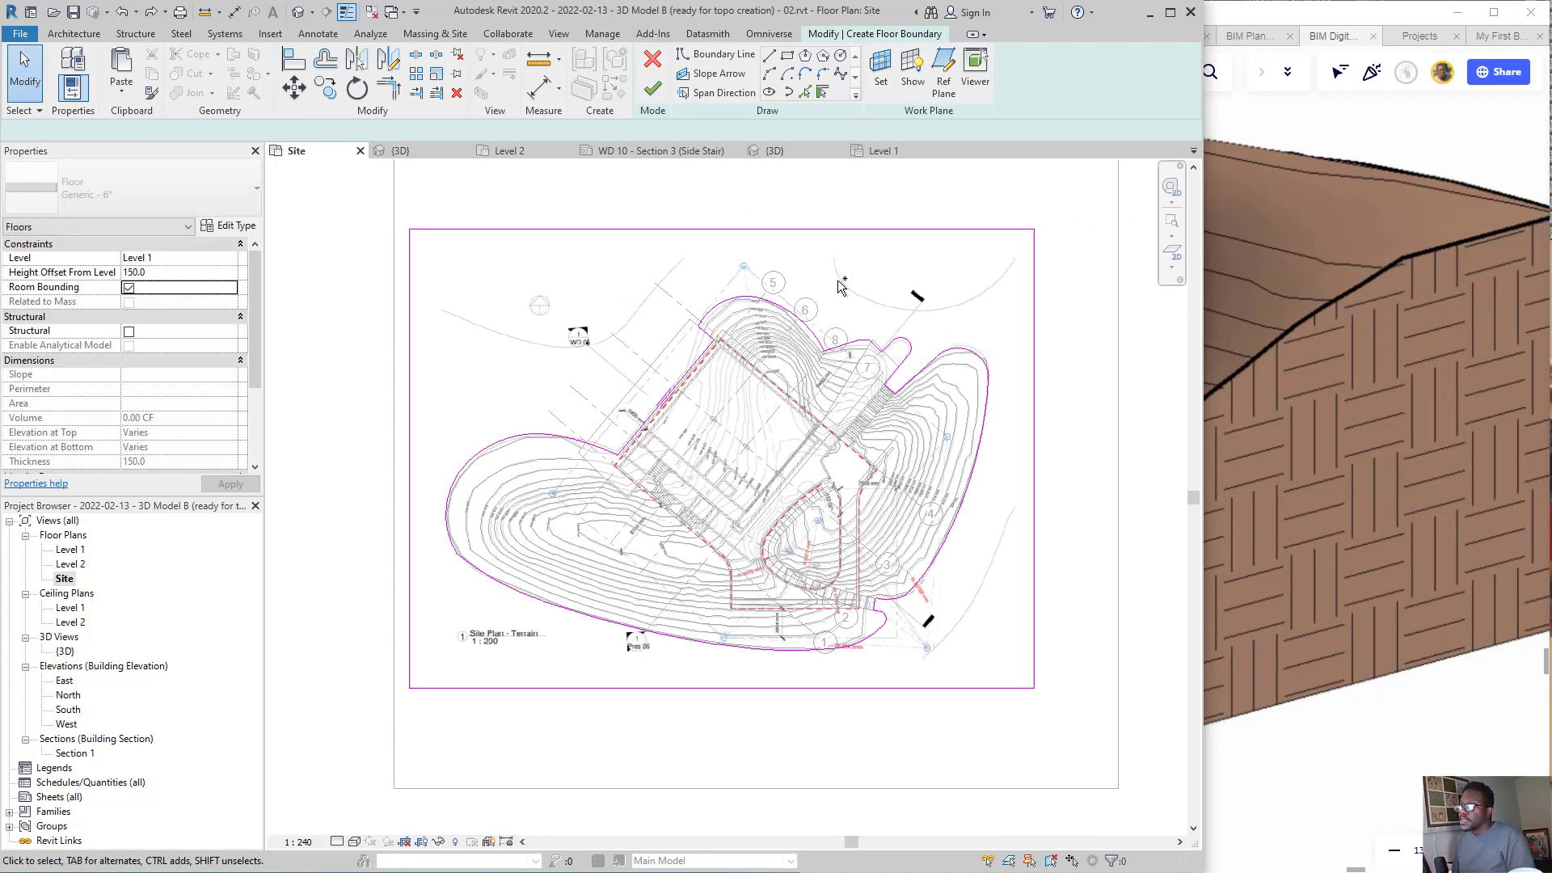
# - Trace the west end and middle of the northeastern site curve with two chained boundary arcs
pyautogui.scroll(5, 842, 268)
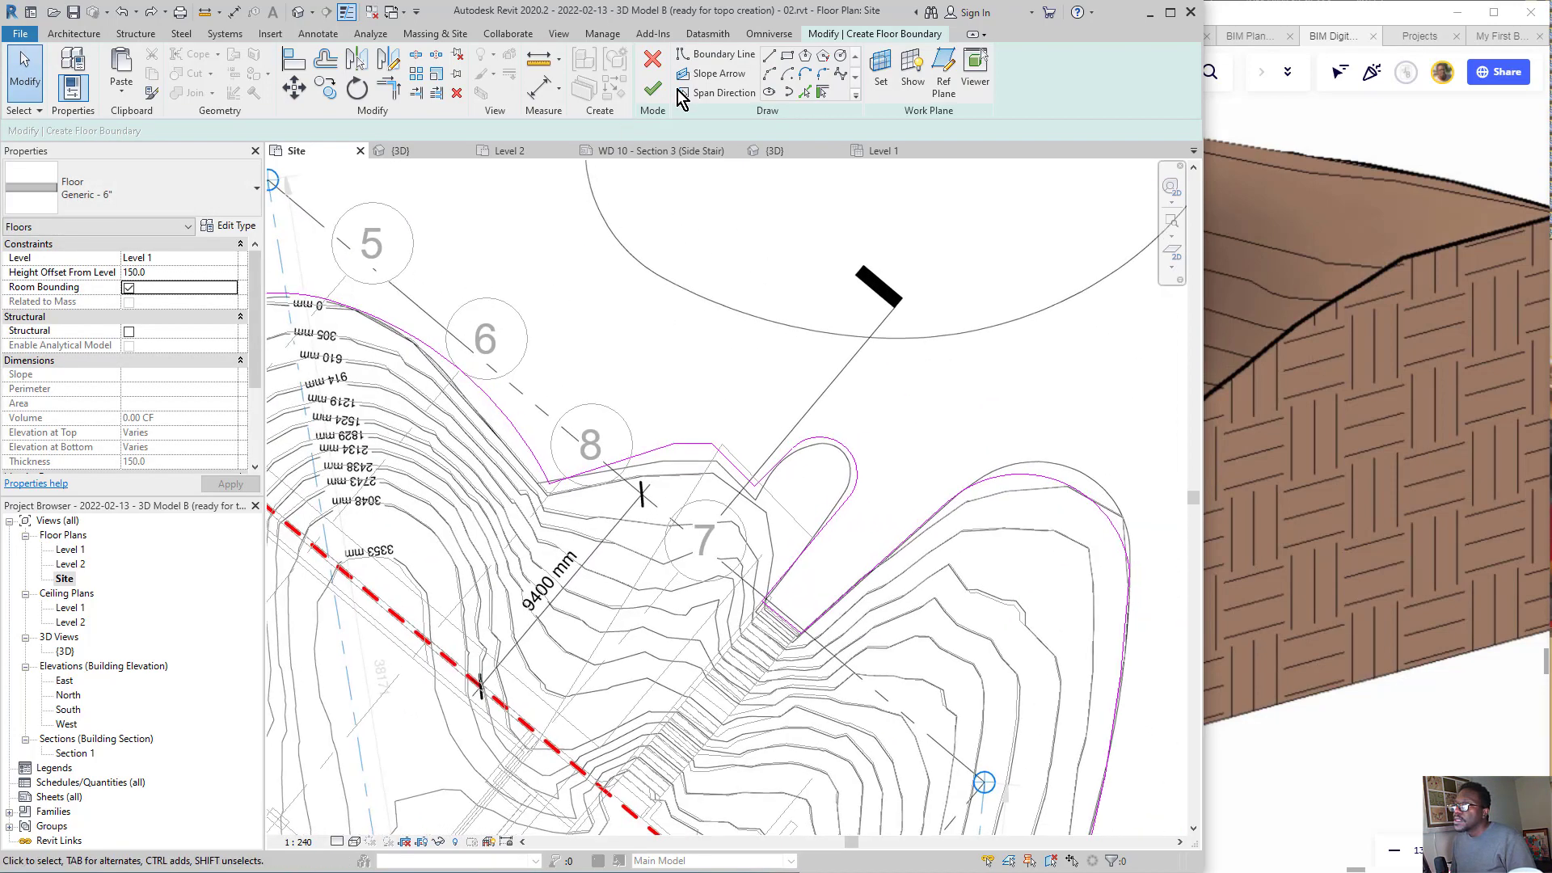
pyautogui.moveTo(588, 269); pyautogui.dragTo(553, 338, button='middle')
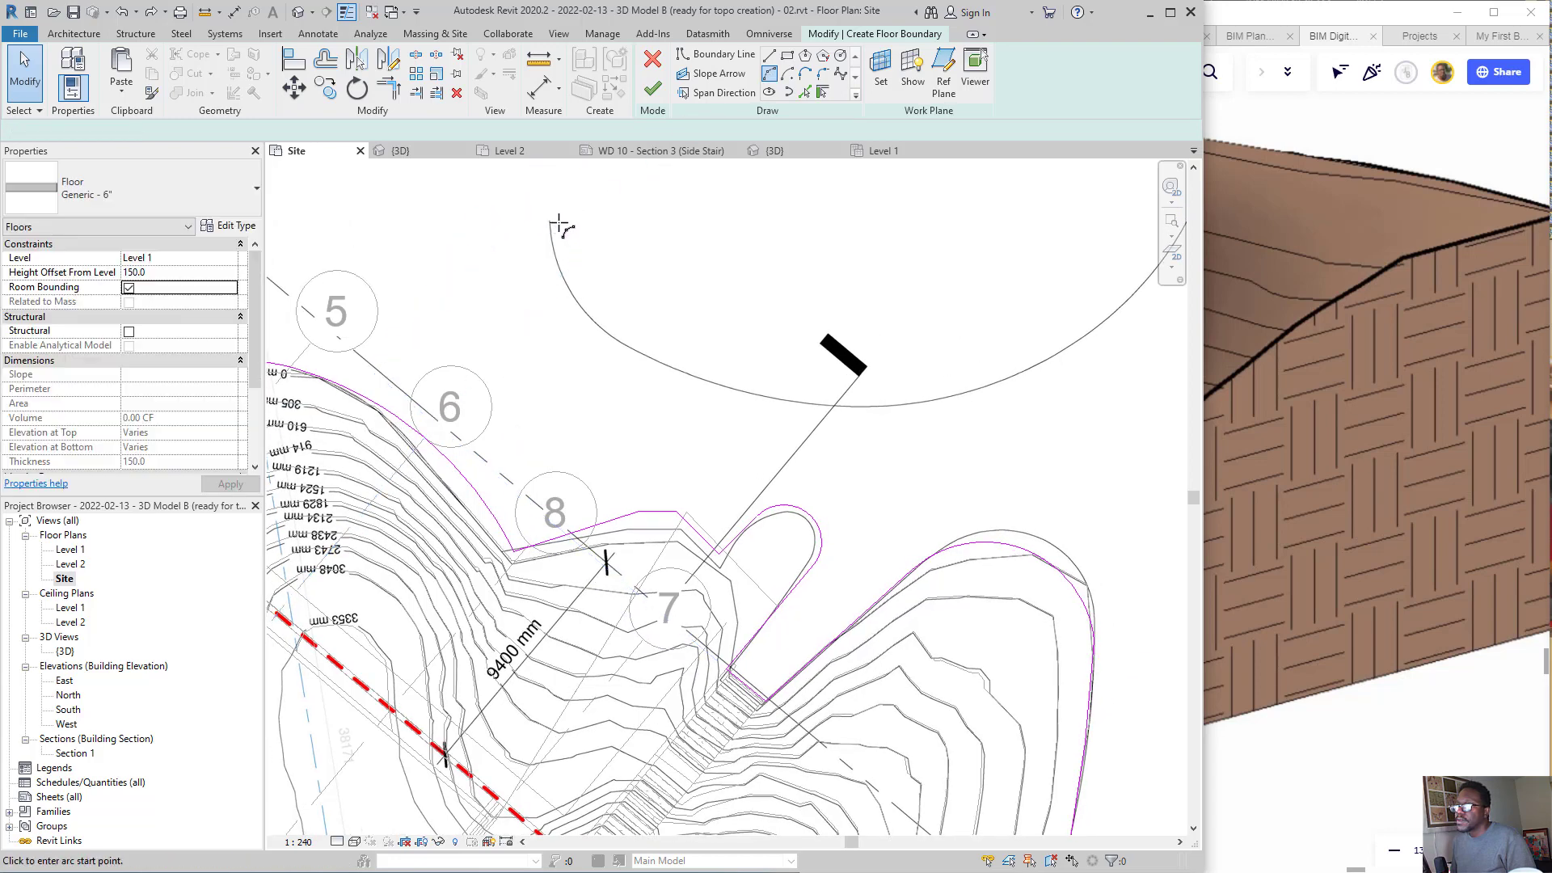
pyautogui.click(548, 212)
pyautogui.scroll(2, 647, 358)
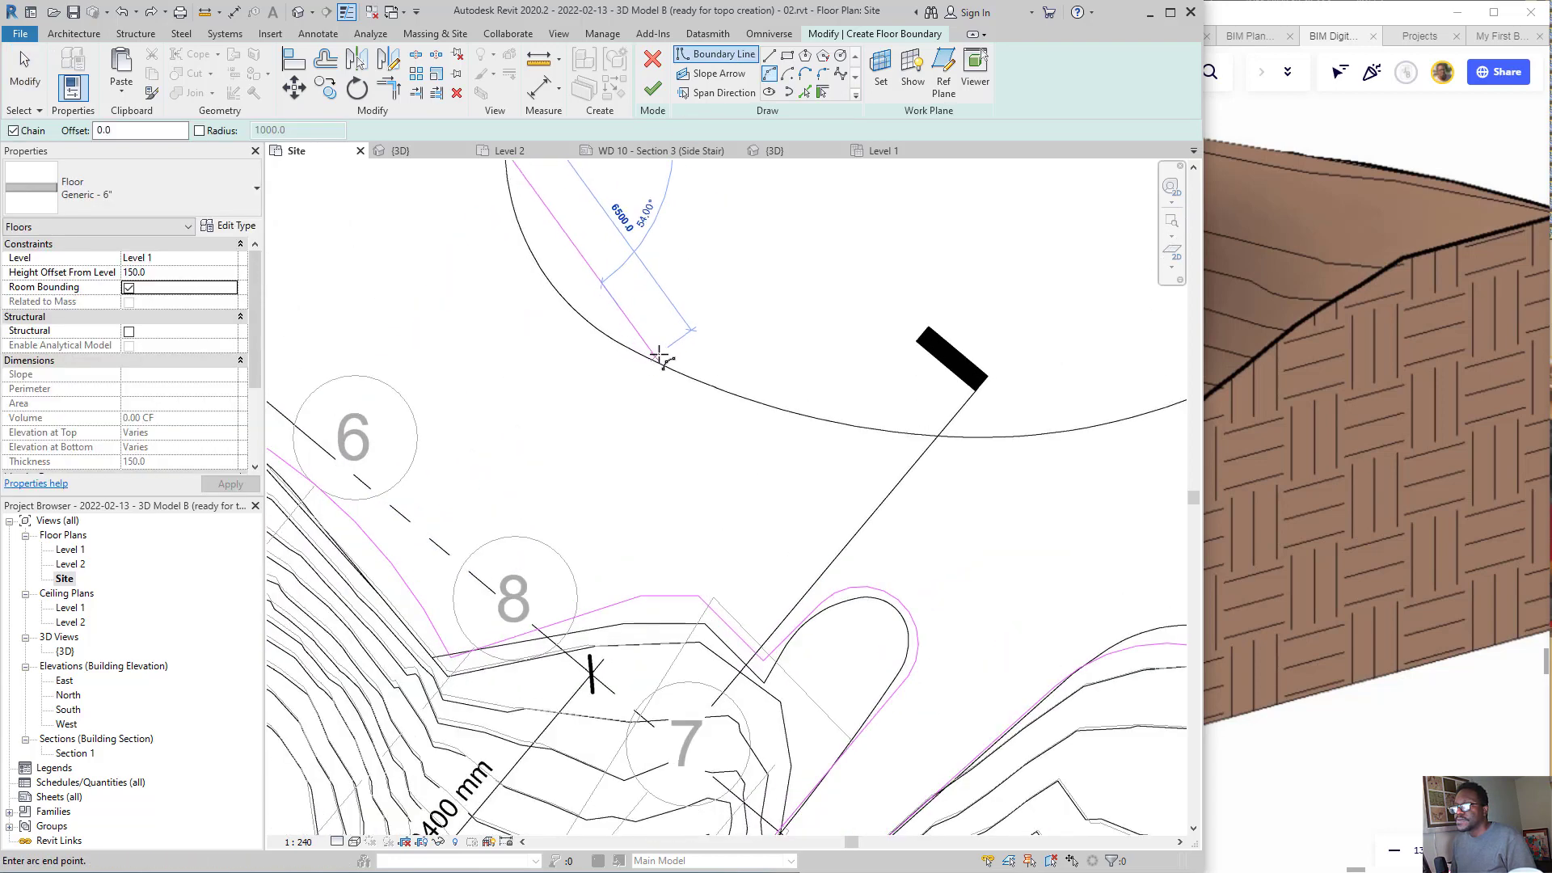
pyautogui.click(649, 353)
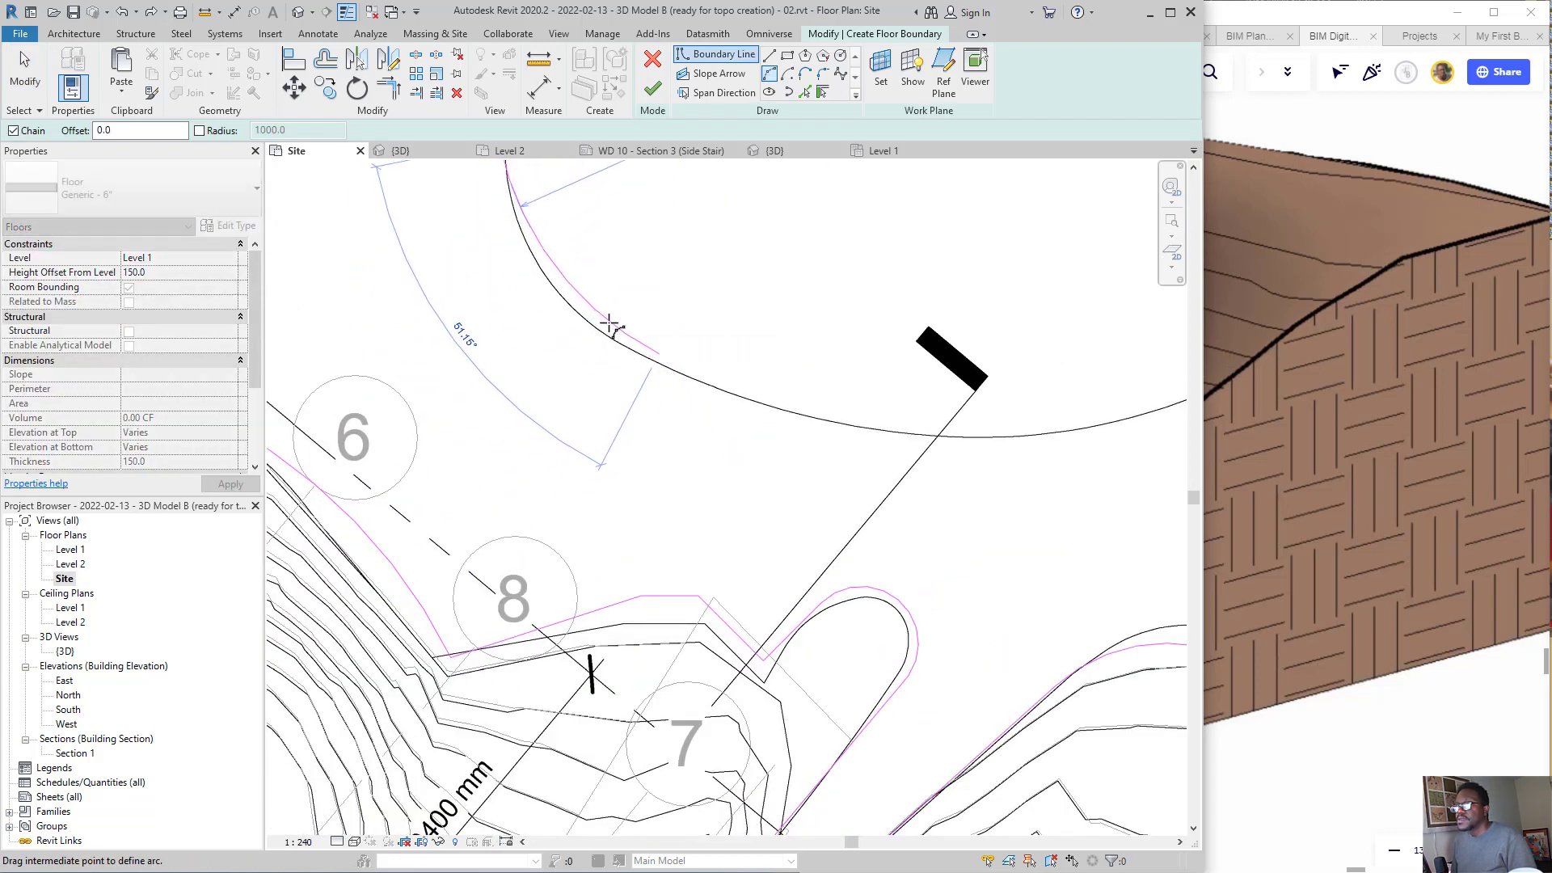
pyautogui.click(1081, 426)
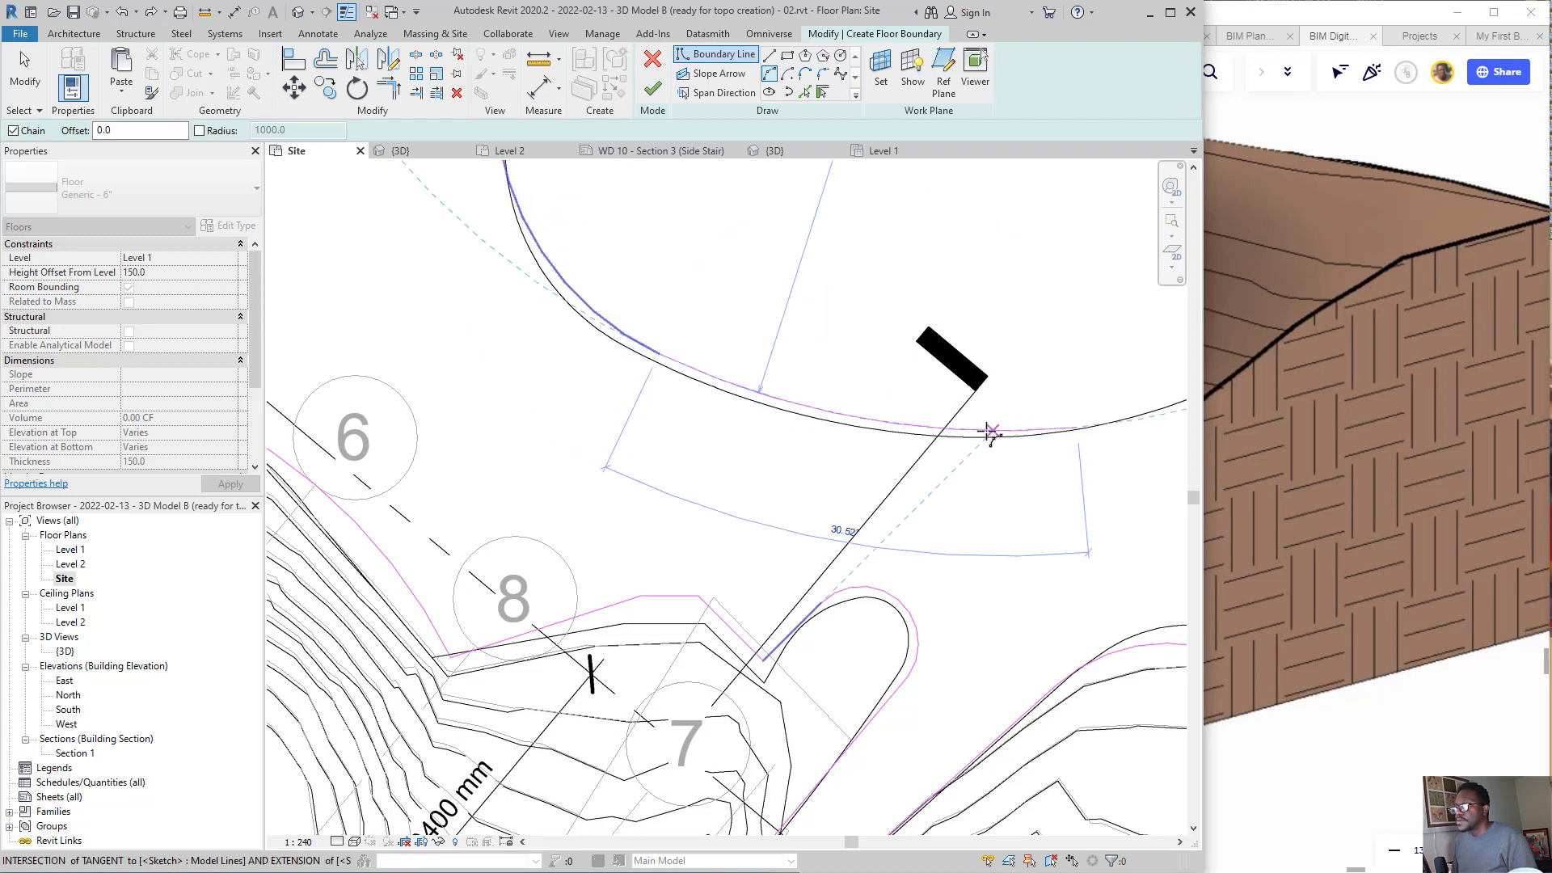
pyautogui.click(962, 435)
# - Trace the rest of the northeastern curve to its east end with a boundary arc of about 11.4 m radius, and end the arc command
pyautogui.moveTo(816, 528); pyautogui.dragTo(601, 611, button='middle')
pyautogui.scroll(-2, 720, 543)
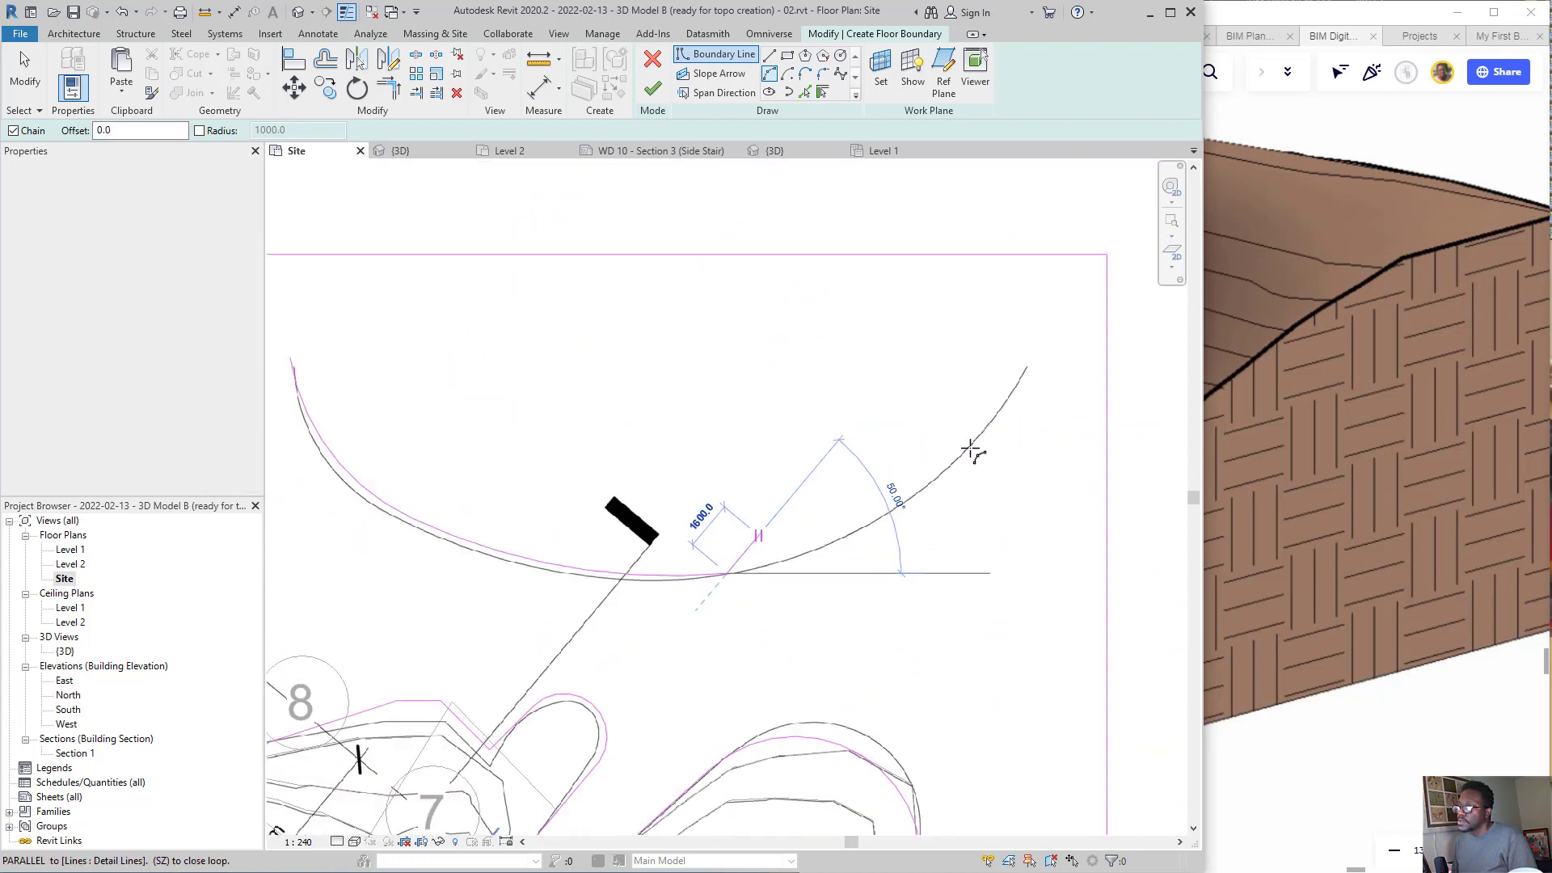
pyautogui.click(980, 397)
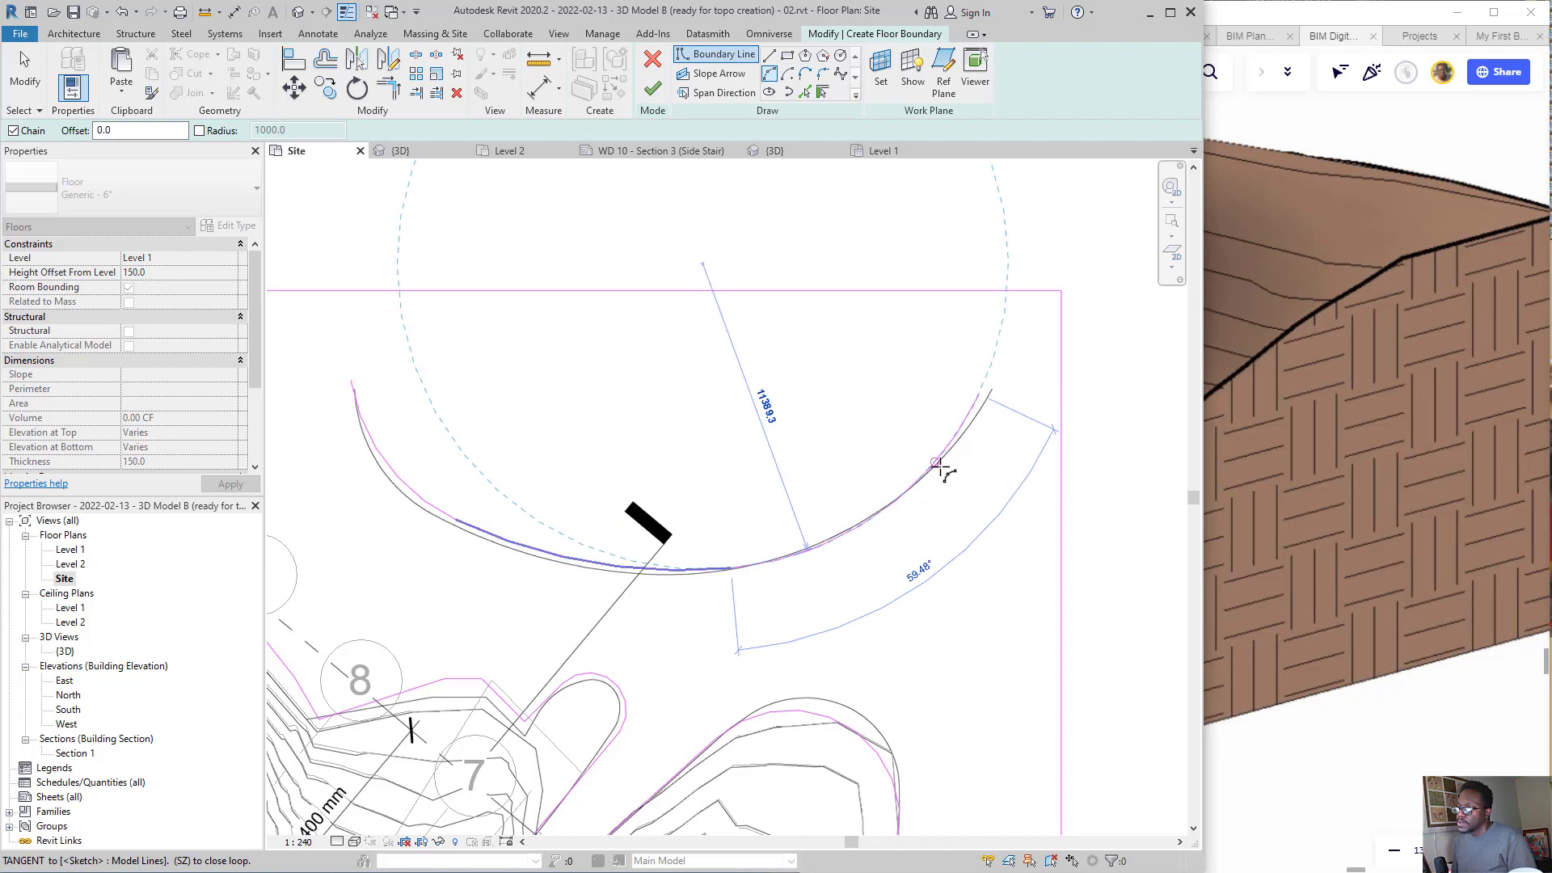
pyautogui.click(946, 467)
pyautogui.scroll(-2, 970, 436)
pyautogui.scroll(-3, 822, 455)
pyautogui.moveTo(536, 520); pyautogui.dragTo(824, 491, button='middle')
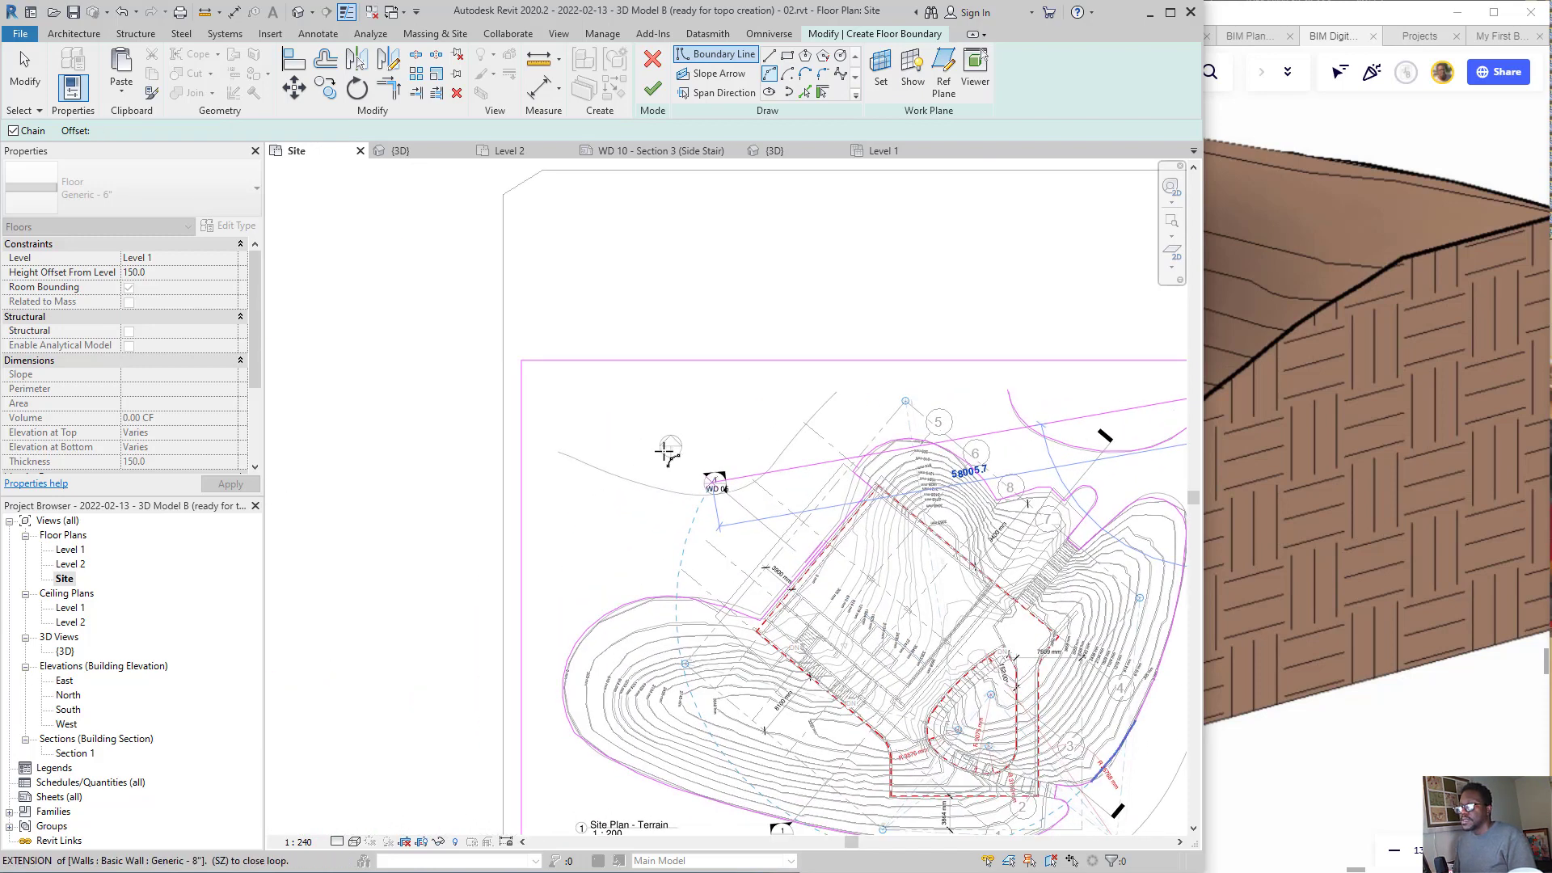
pyautogui.scroll(2, 655, 455)
pyautogui.press('Escape')
pyautogui.press('Escape')
# - Trace the northwestern site curve's northeast stretch with a boundary arc from its upper end to just east of the WD 05 marker
pyautogui.scroll(1, 917, 377)
pyautogui.click(938, 352)
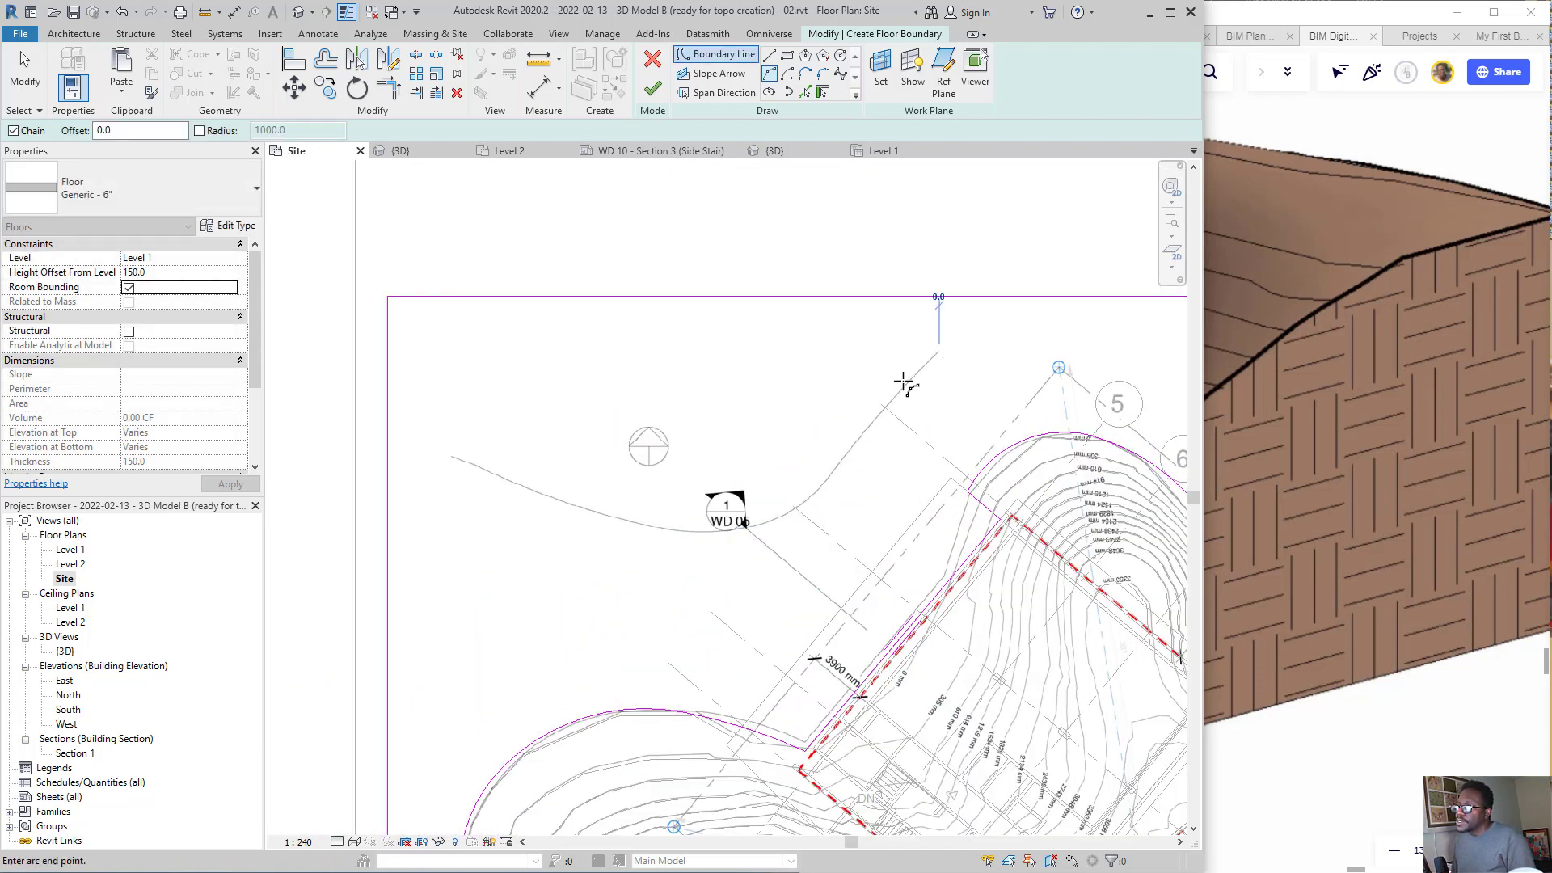
pyautogui.scroll(2, 857, 420)
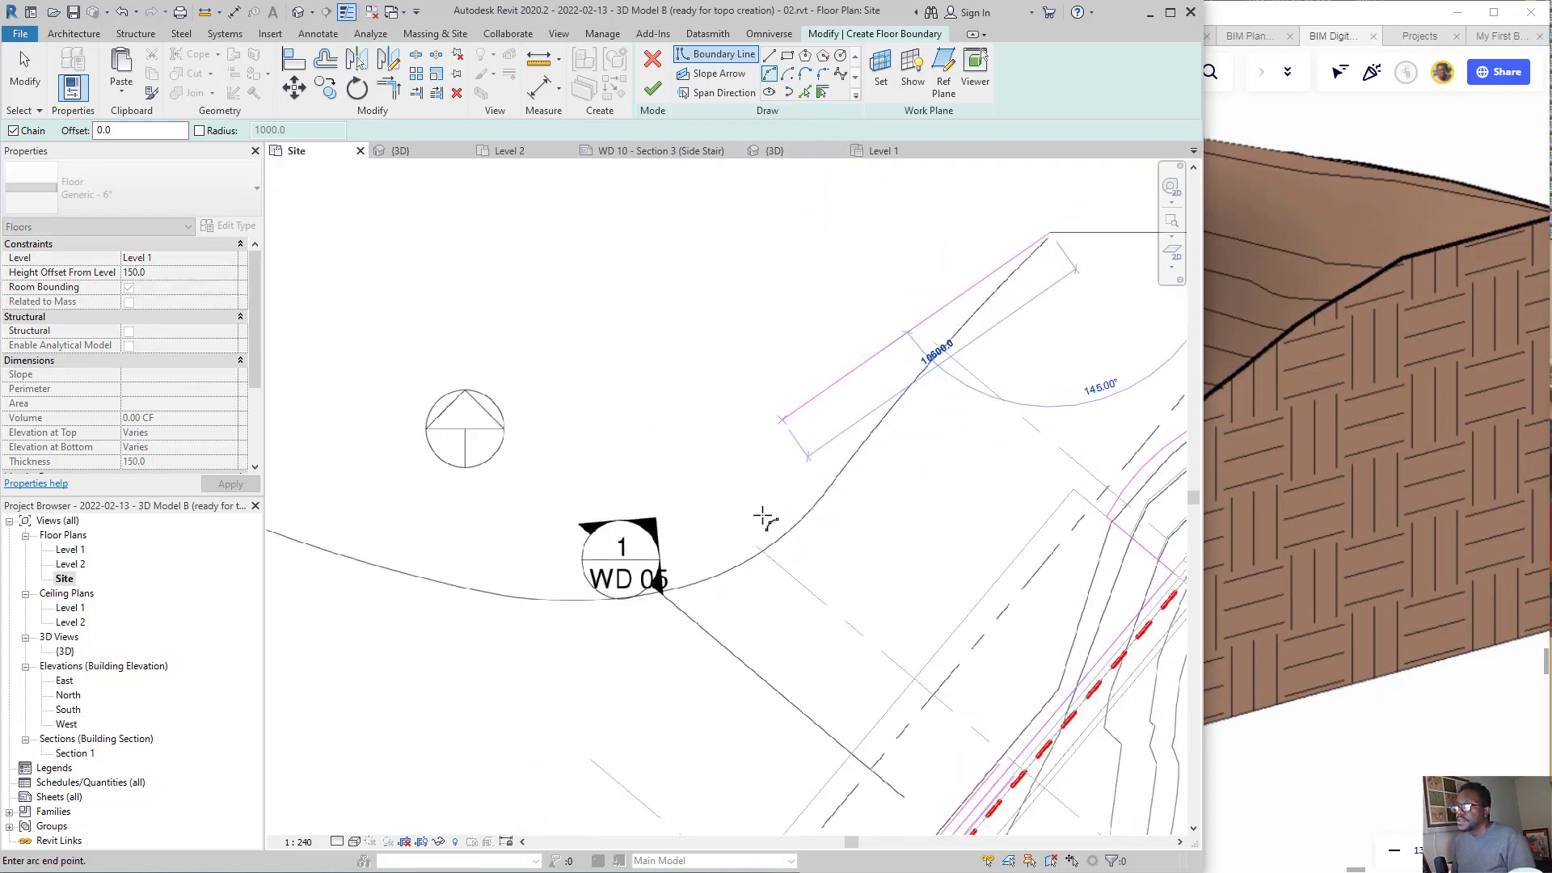
pyautogui.click(764, 550)
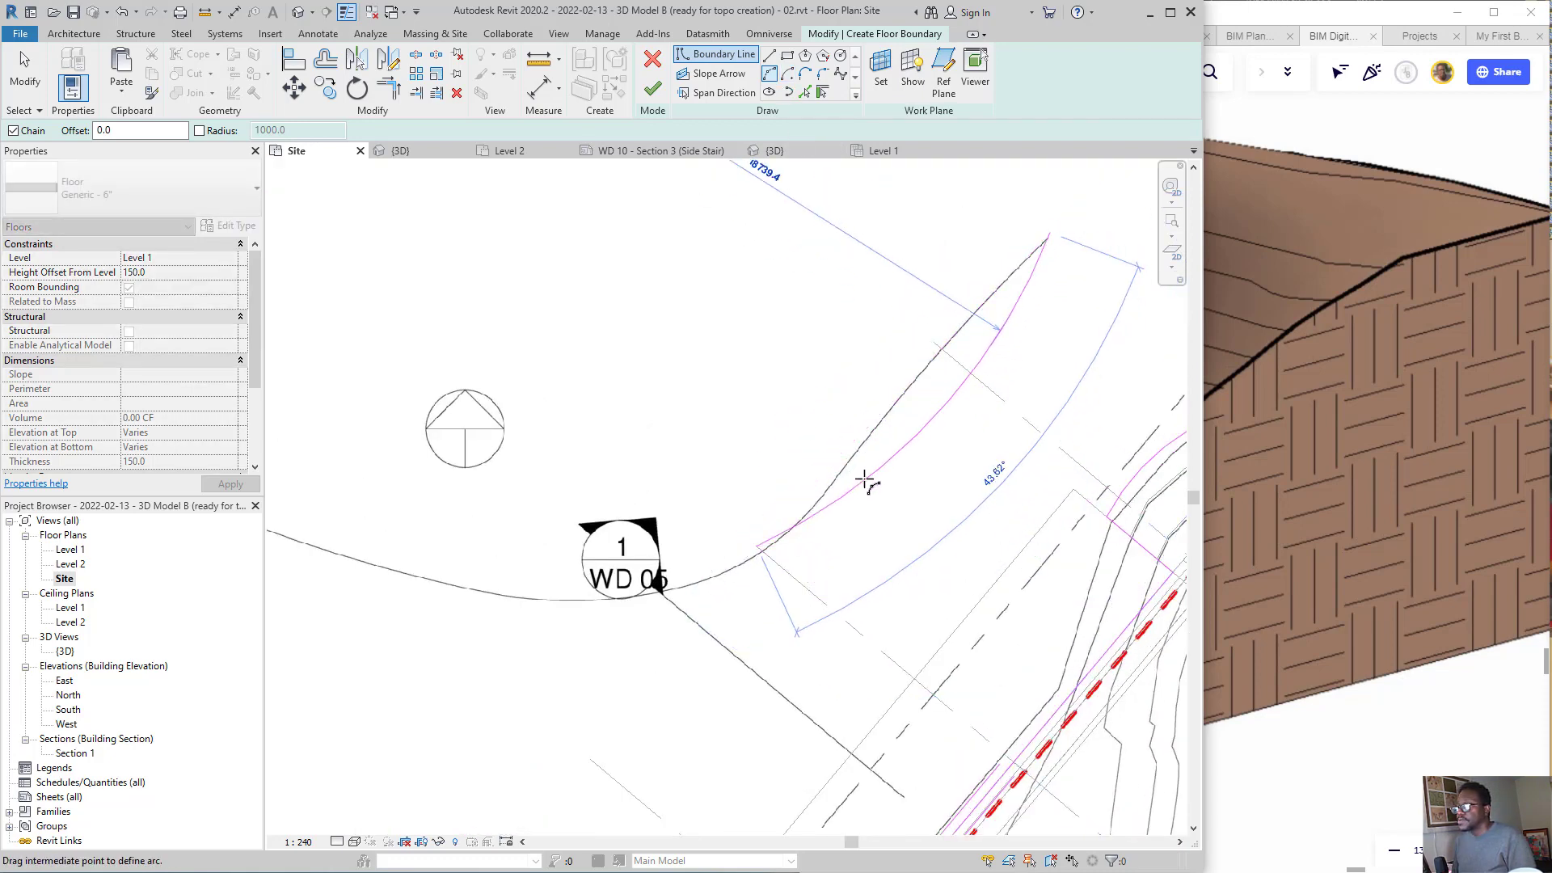
pyautogui.scroll(2, 923, 412)
pyautogui.click(920, 408)
# - Continue along the northwestern curve with two more chained arcs past the WD 05 marker to its west end, and end the command
pyautogui.scroll(-2, 914, 424)
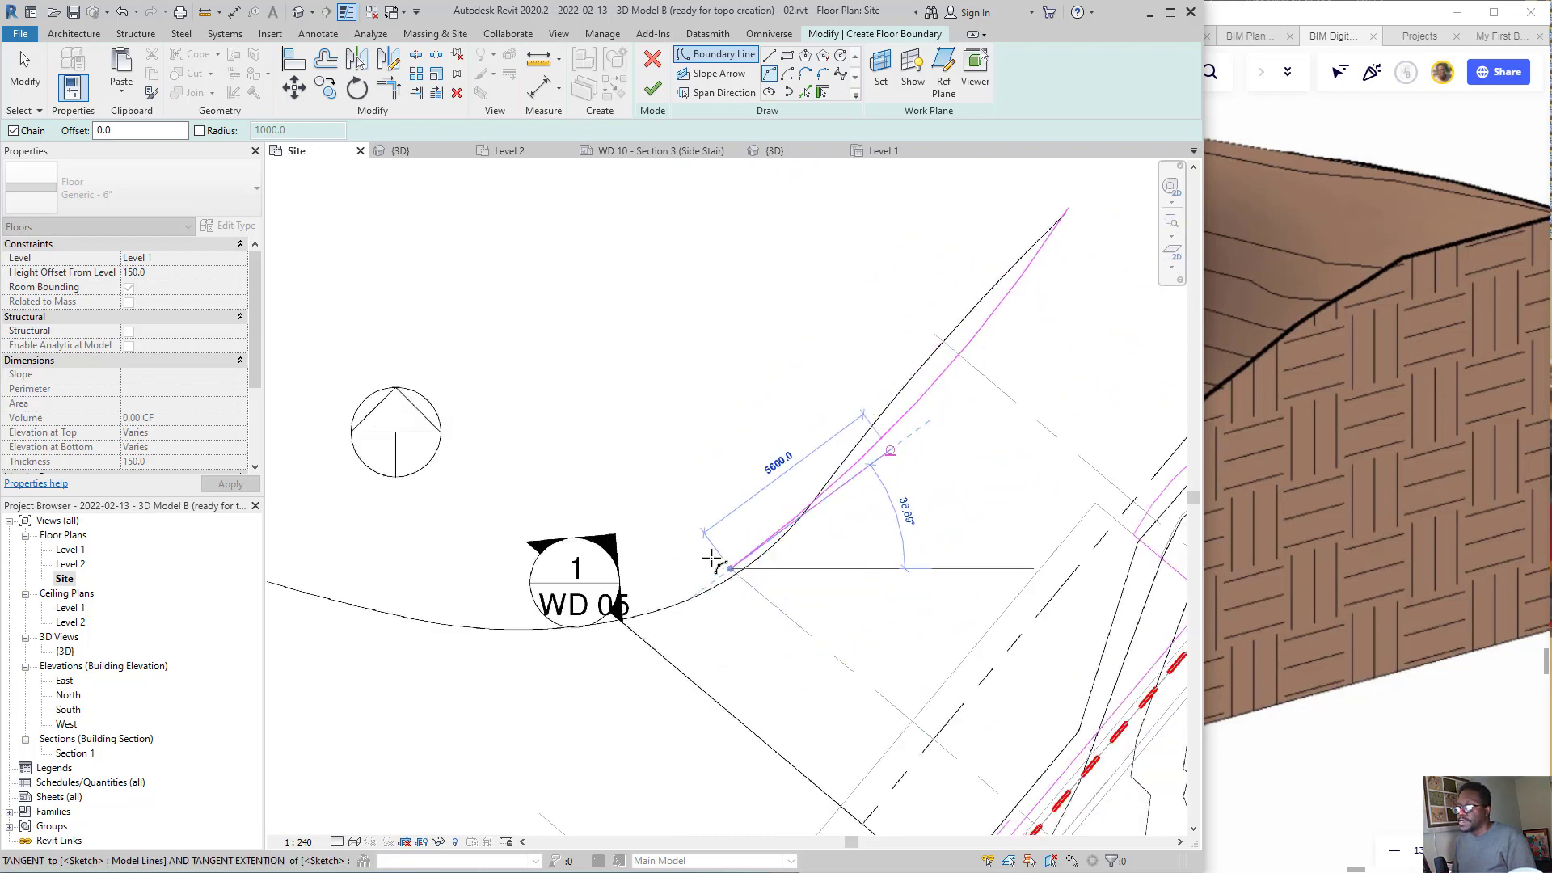
pyautogui.click(511, 569)
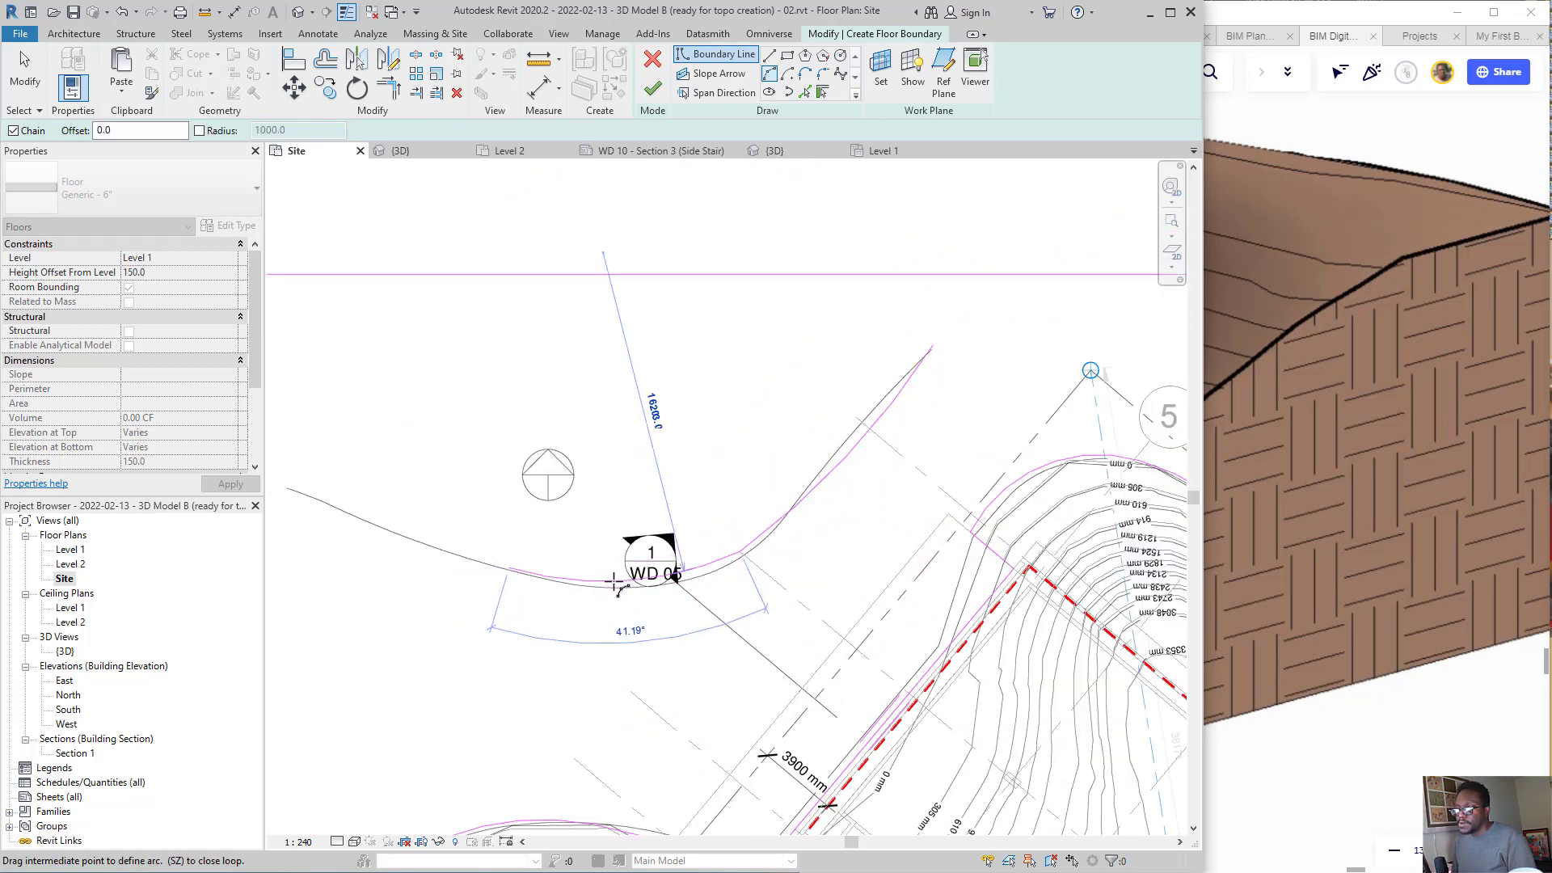
pyautogui.click(603, 580)
pyautogui.moveTo(338, 530); pyautogui.dragTo(690, 522, button='middle')
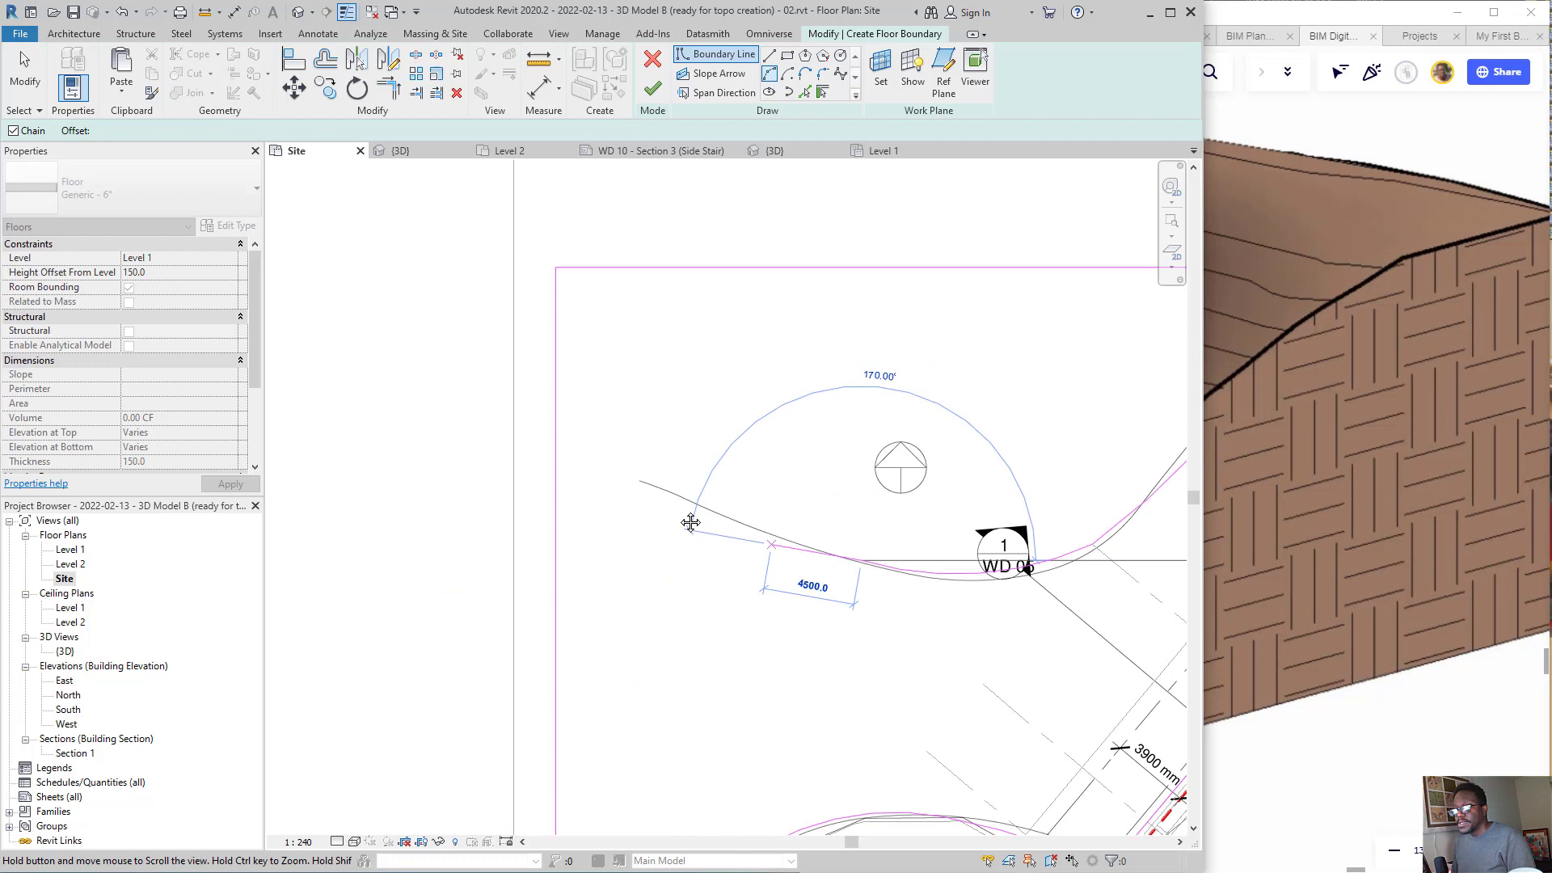
pyautogui.click(637, 475)
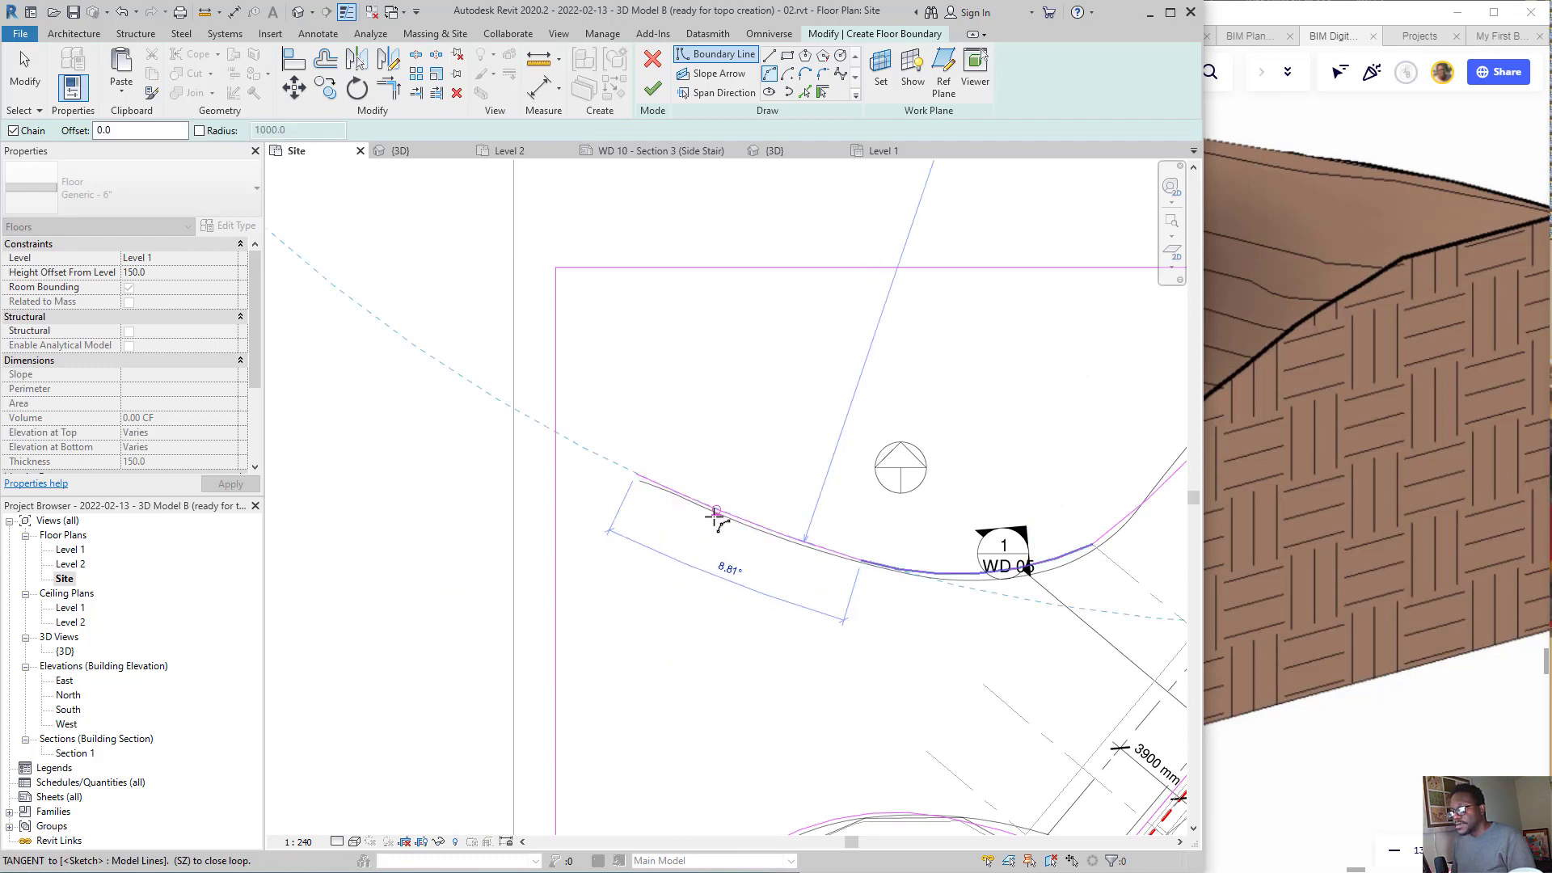
pyautogui.scroll(-6, 760, 427)
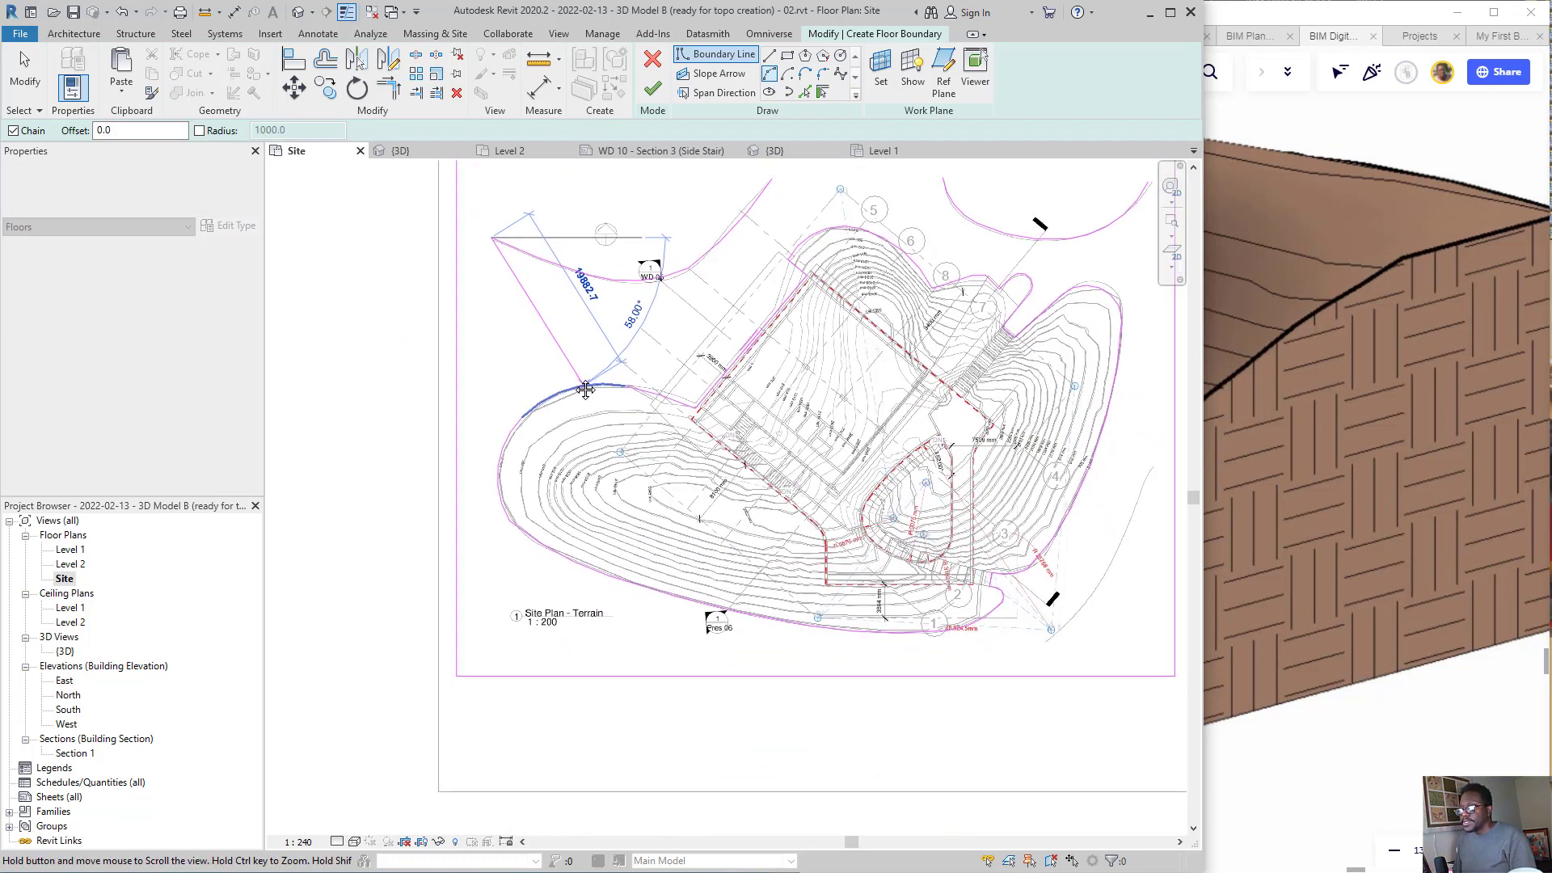
pyautogui.moveTo(489, 517); pyautogui.dragTo(403, 620, button='middle')
pyautogui.press('Escape')
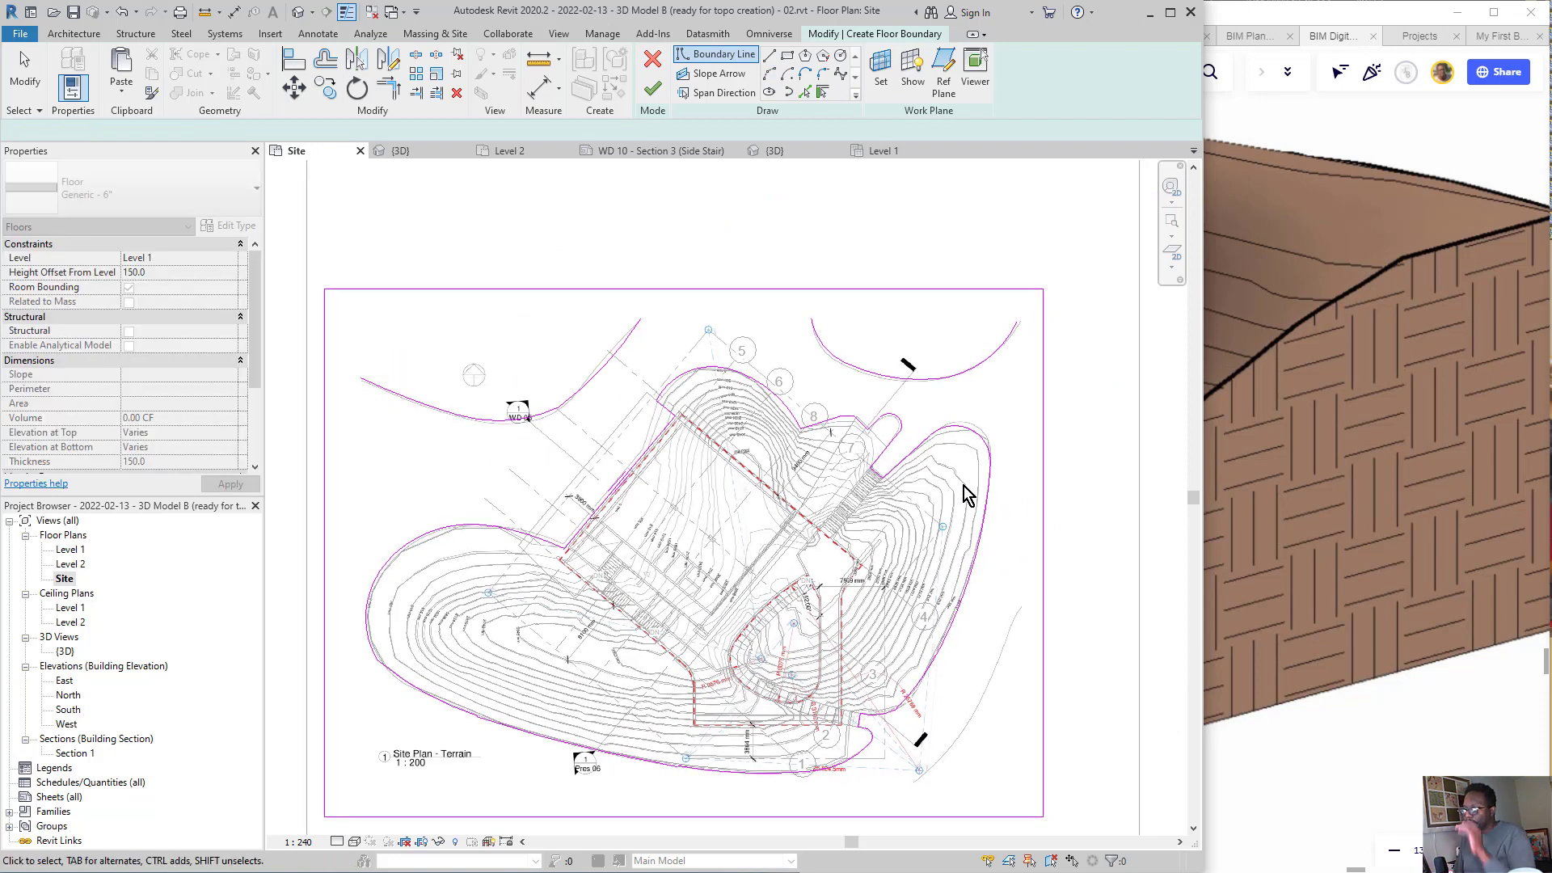
pyautogui.press('Escape')
# - Trace the southeastern site curve with two chained boundary arcs, running from the outer rectangle's south edge to the curve's upper end
pyautogui.scroll(1, 950, 808)
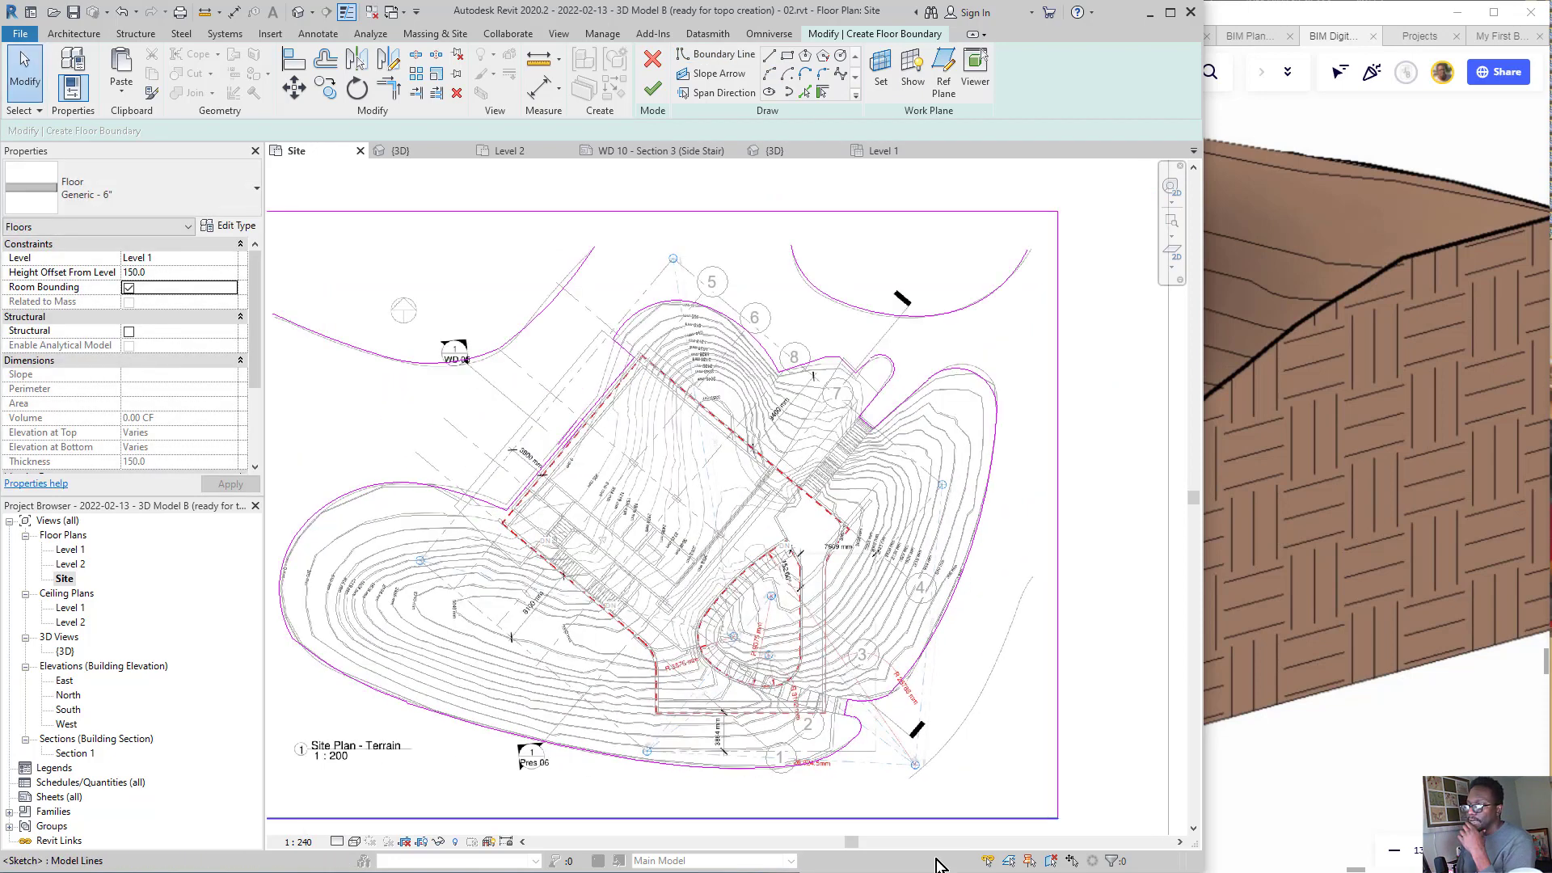
pyautogui.moveTo(895, 641); pyautogui.dragTo(561, 341, button='middle')
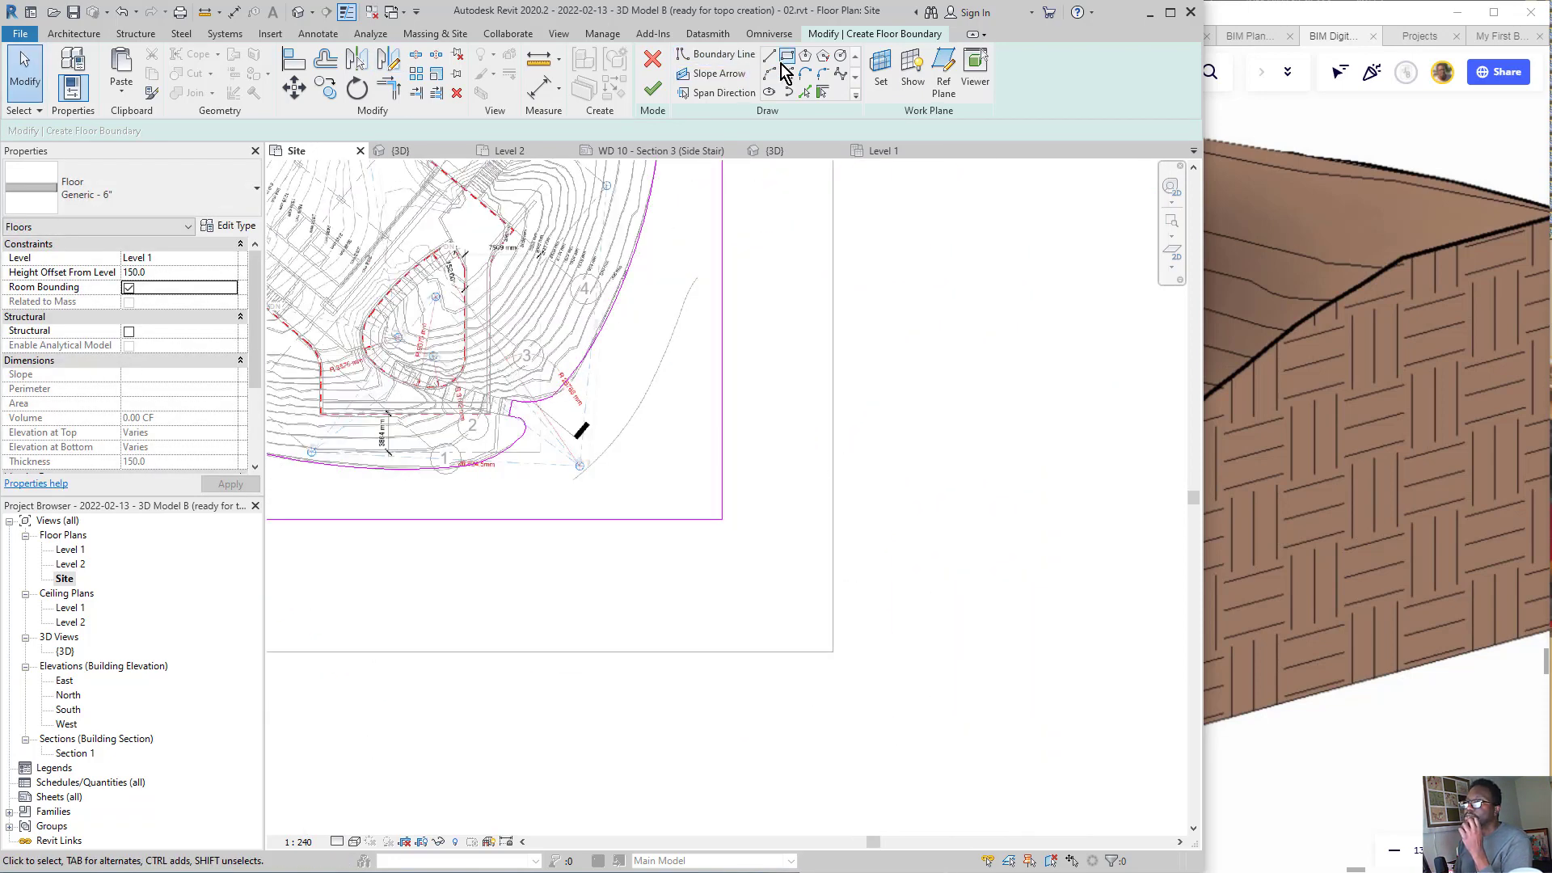
pyautogui.click(523, 519)
pyautogui.scroll(2, 621, 428)
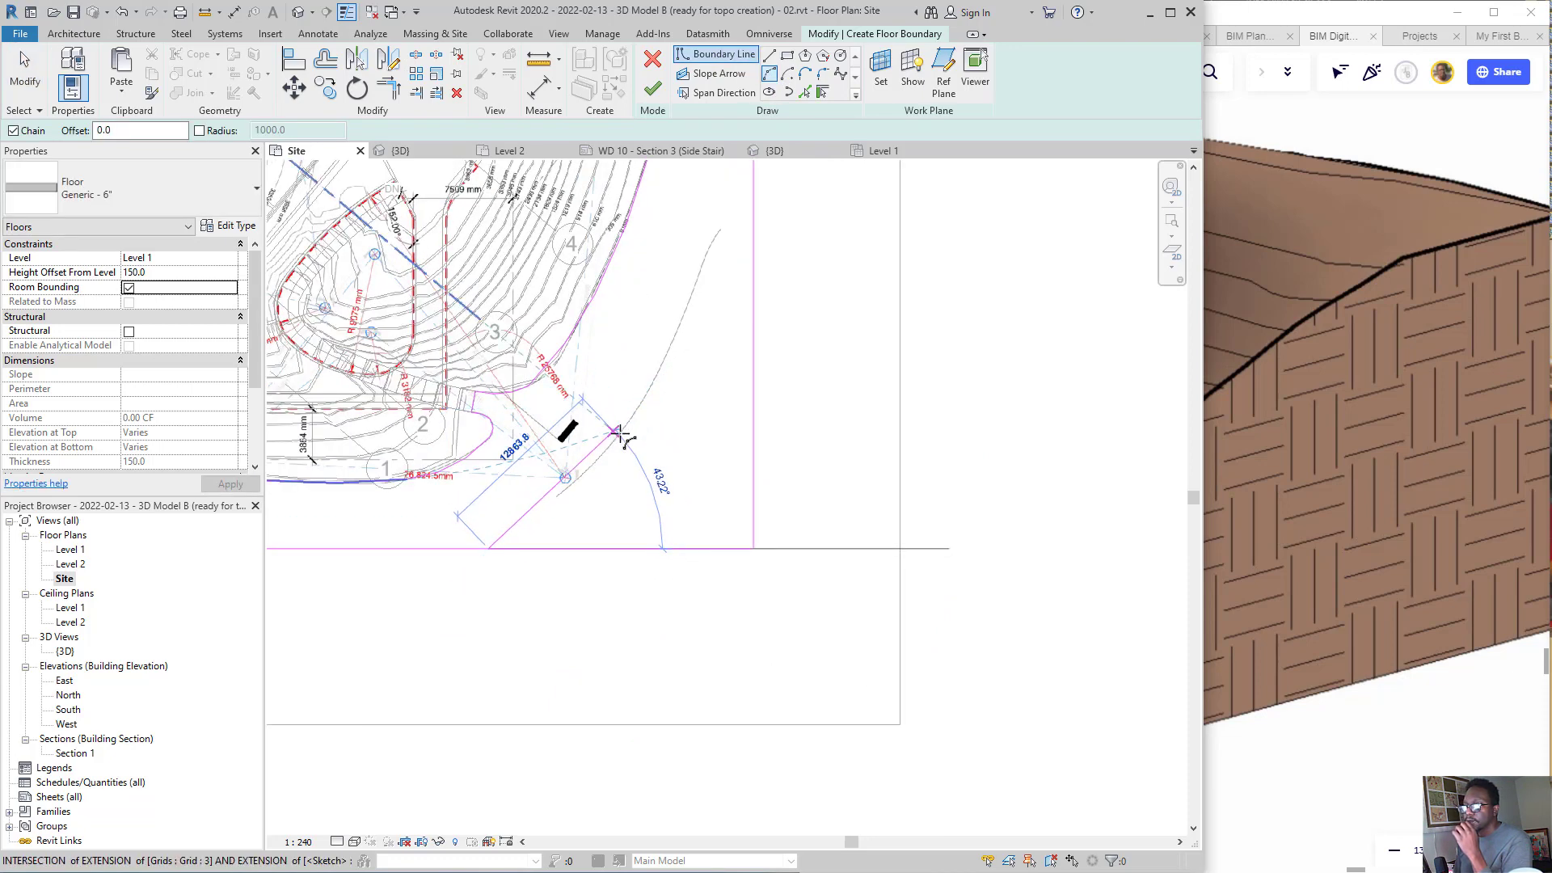
pyautogui.click(620, 434)
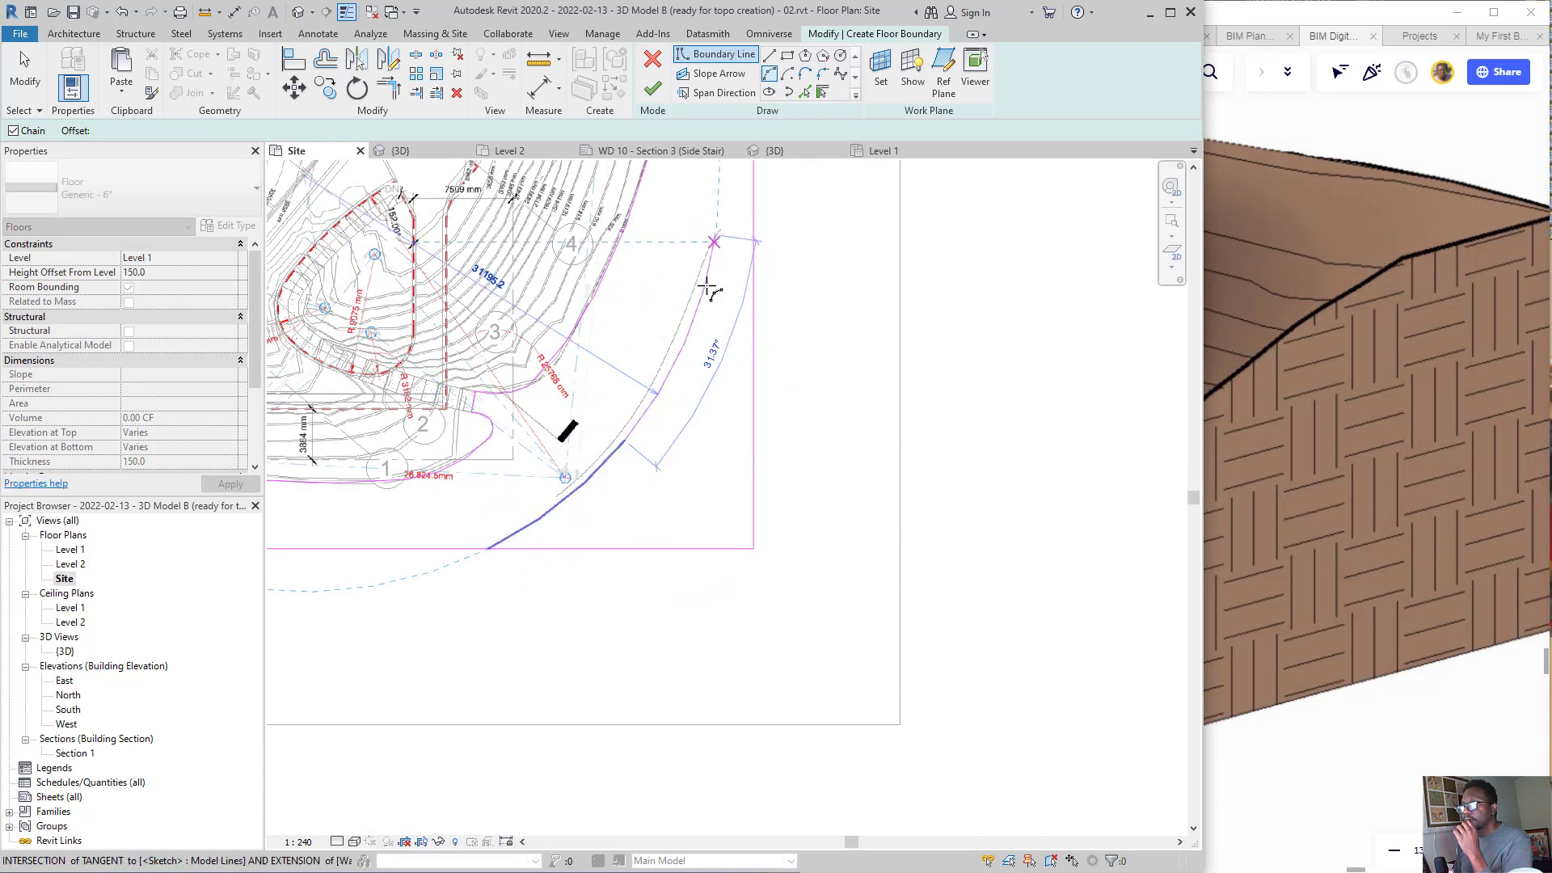
pyautogui.scroll(-4, 691, 324)
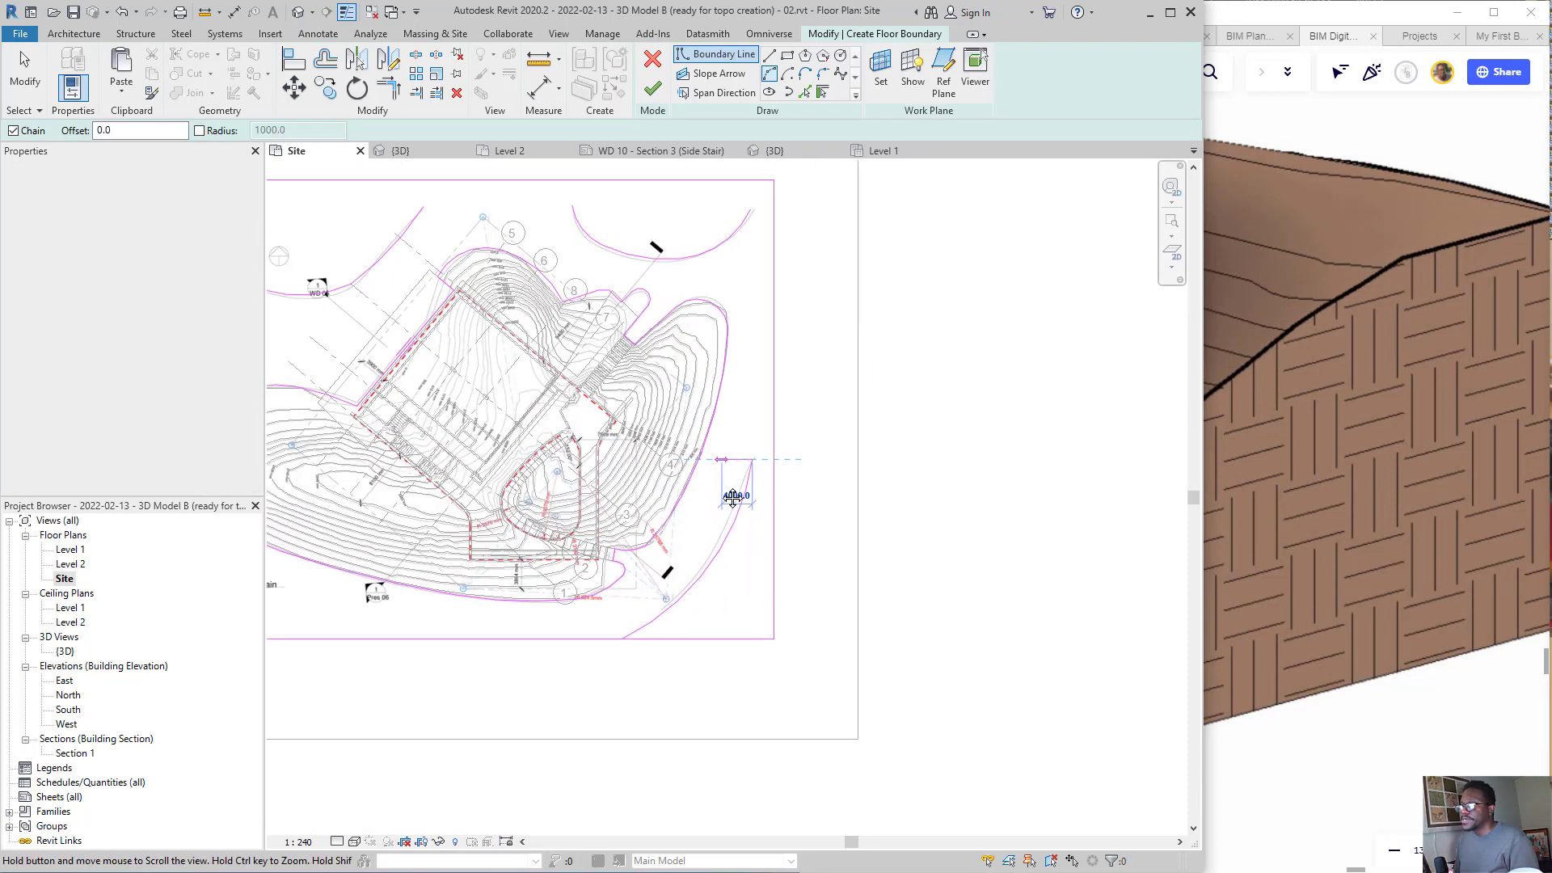
pyautogui.press('Escape')
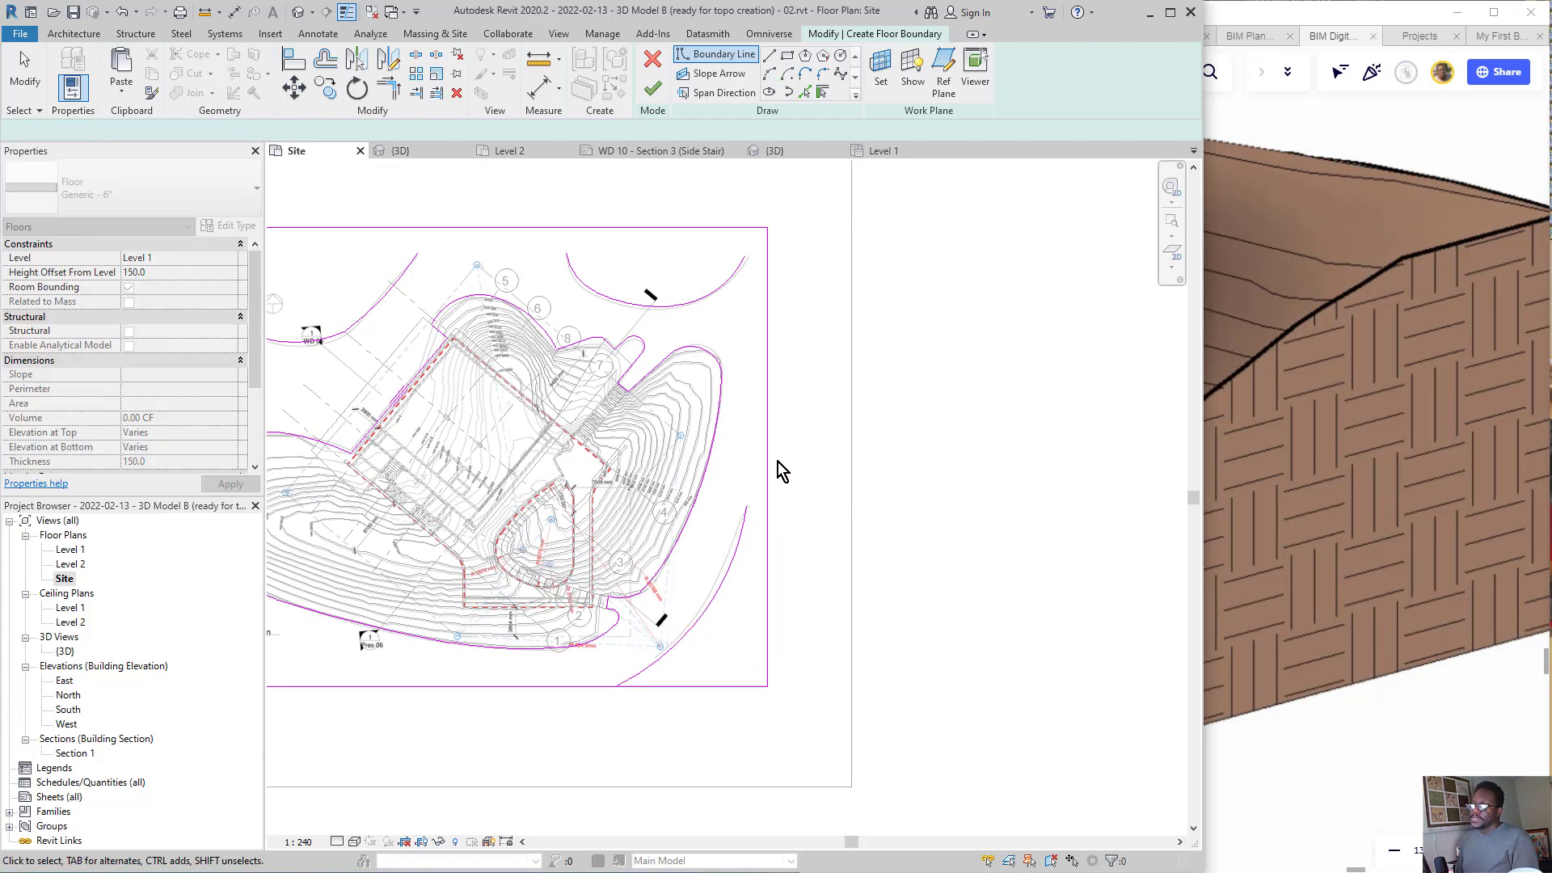
pyautogui.press('Escape')
# - Move the outer rectangle's east and north edges inward so they cross the ends of the traced curves
pyautogui.click(769, 472)
pyautogui.scroll(2, 764, 440)
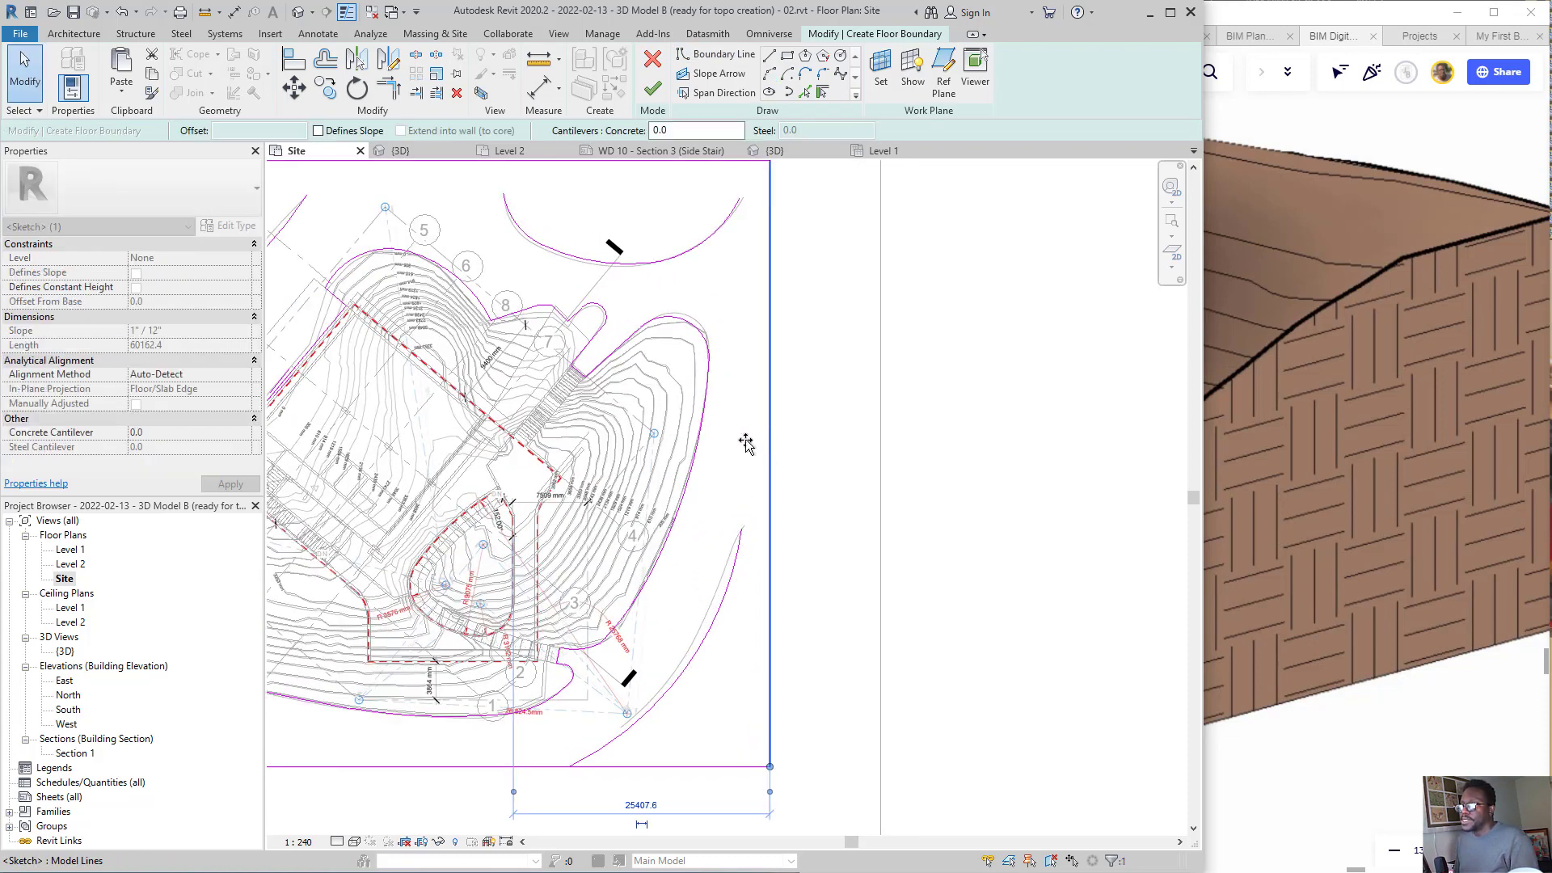
pyautogui.moveTo(740, 445); pyautogui.dragTo(735, 444)
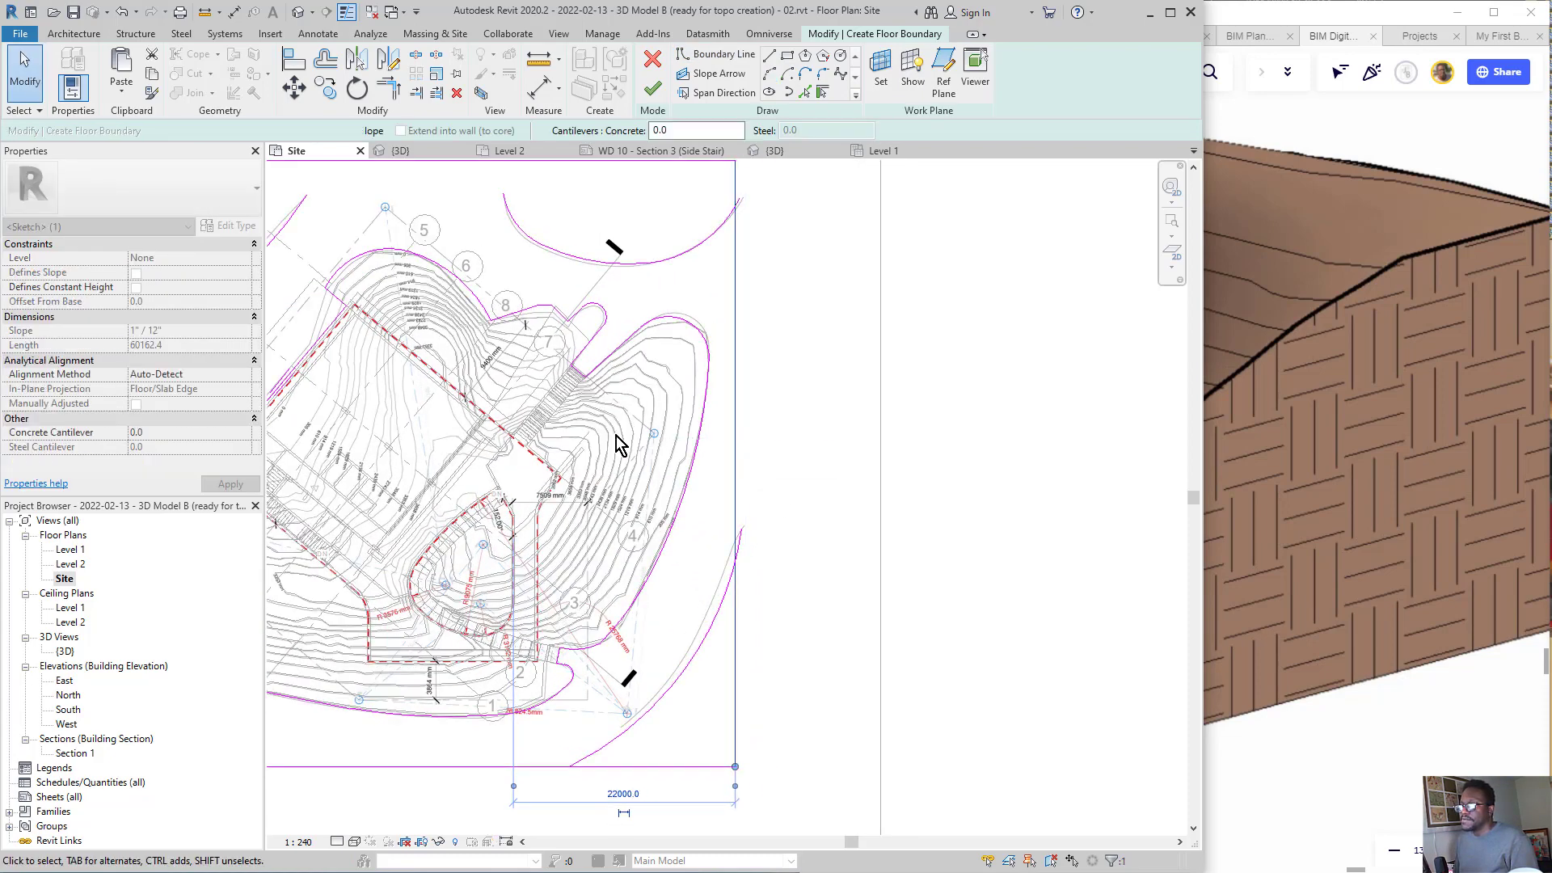
pyautogui.scroll(-2, 703, 411)
pyautogui.moveTo(703, 411); pyautogui.dragTo(978, 459, button='middle')
pyautogui.scroll(2, 700, 297)
pyautogui.moveTo(716, 268); pyautogui.dragTo(717, 304)
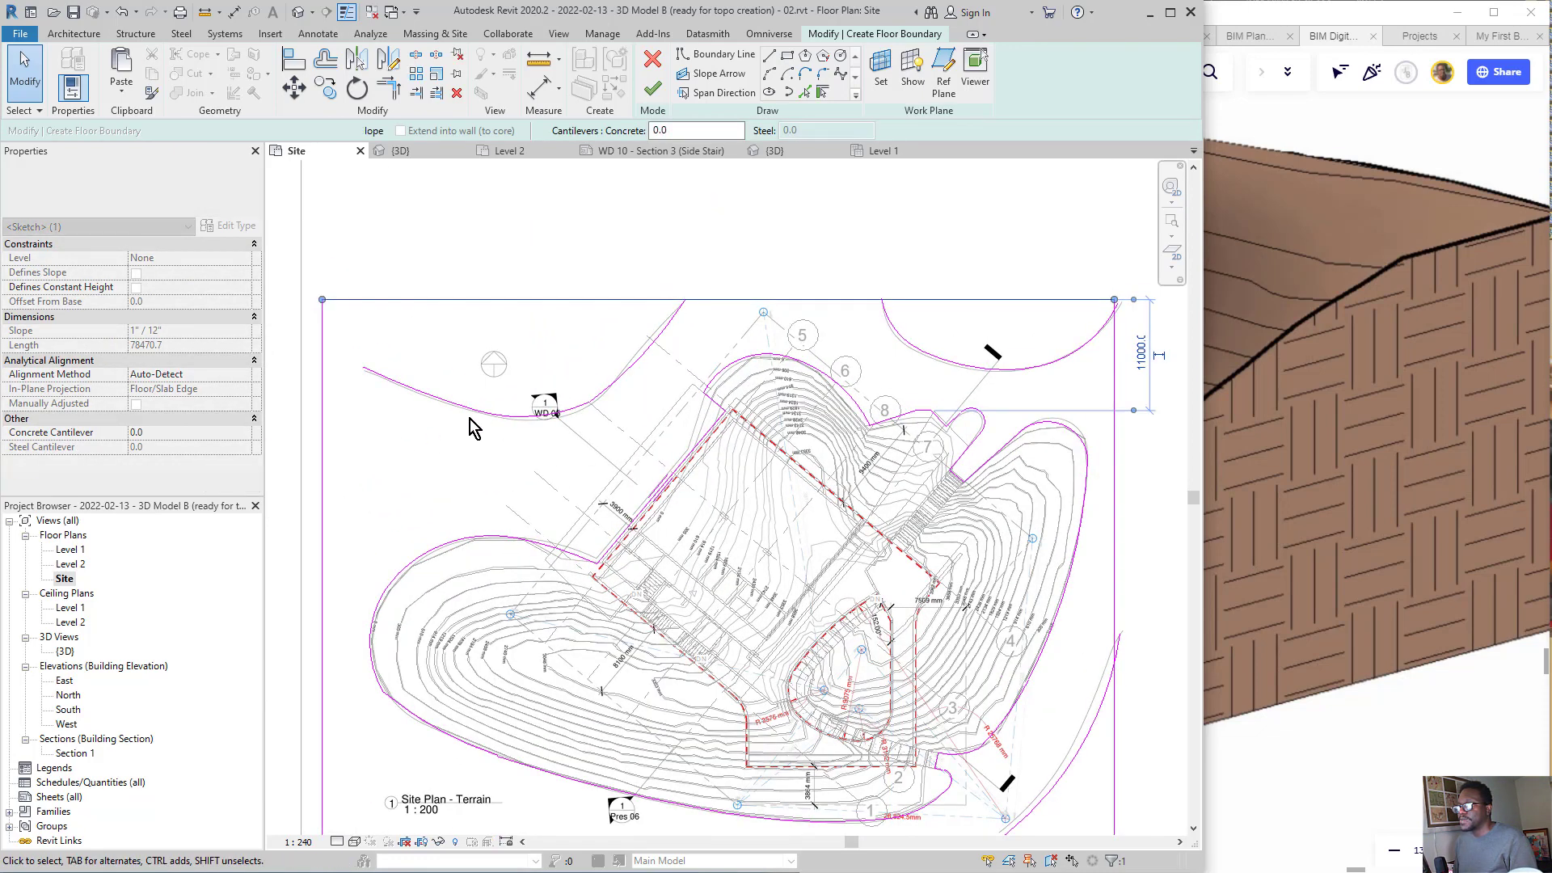
# - Move the outer rectangle's west edge inward and extend the northwestern curve's west end beyond that edge
pyautogui.moveTo(475, 429); pyautogui.dragTo(627, 411, button='middle')
pyautogui.click(690, 419)
pyautogui.moveTo(690, 419)
pyautogui.mouseDown()
pyautogui.moveTo(717, 429)
pyautogui.moveTo(719, 414)
pyautogui.mouseUp()
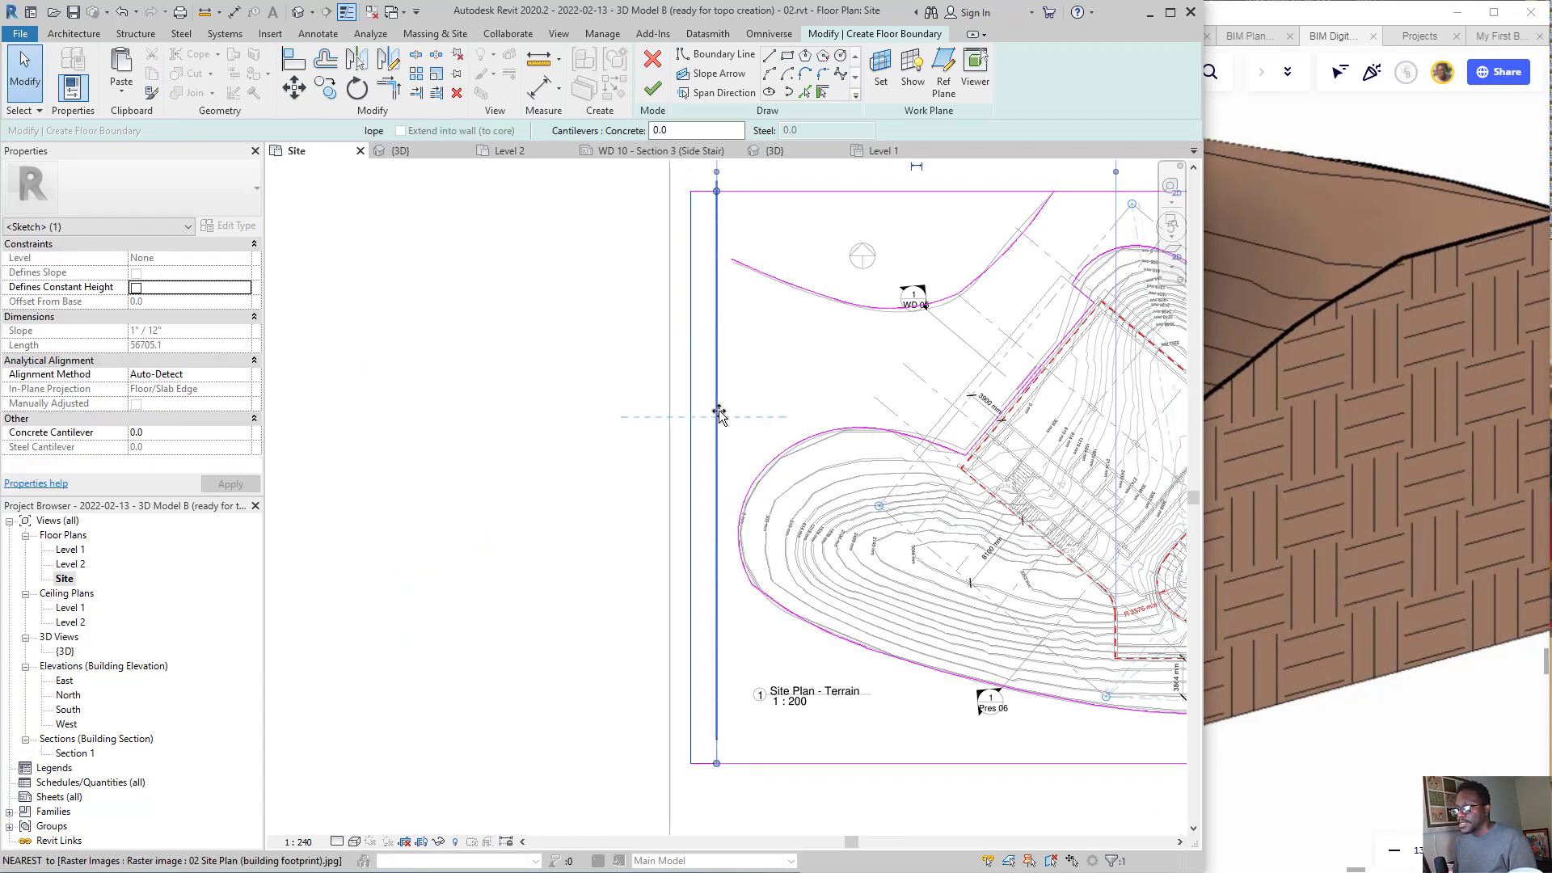
pyautogui.click(730, 260)
pyautogui.moveTo(731, 260); pyautogui.dragTo(711, 248)
pyautogui.scroll(-5, 876, 733)
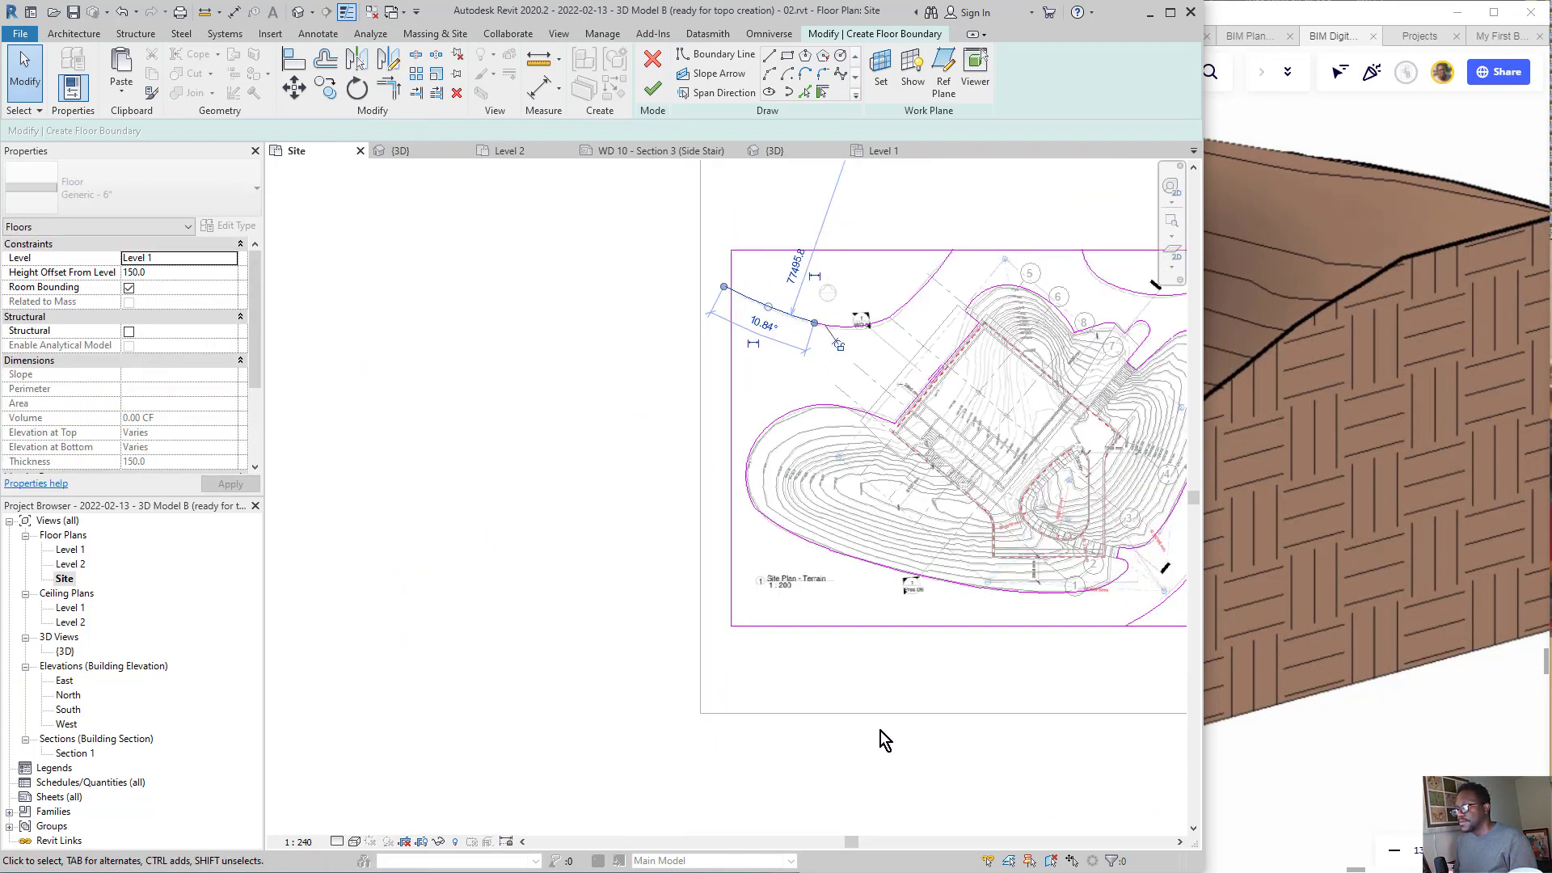
# - Trim the outer boundary's north edge and the northwestern and northeastern curves to each other, keeping the straight piece between the curves
pyautogui.moveTo(837, 318); pyautogui.dragTo(753, 548, button='middle')
pyautogui.scroll(2, 800, 395)
pyautogui.moveTo(488, 189); pyautogui.dragTo(615, 162, button='middle')
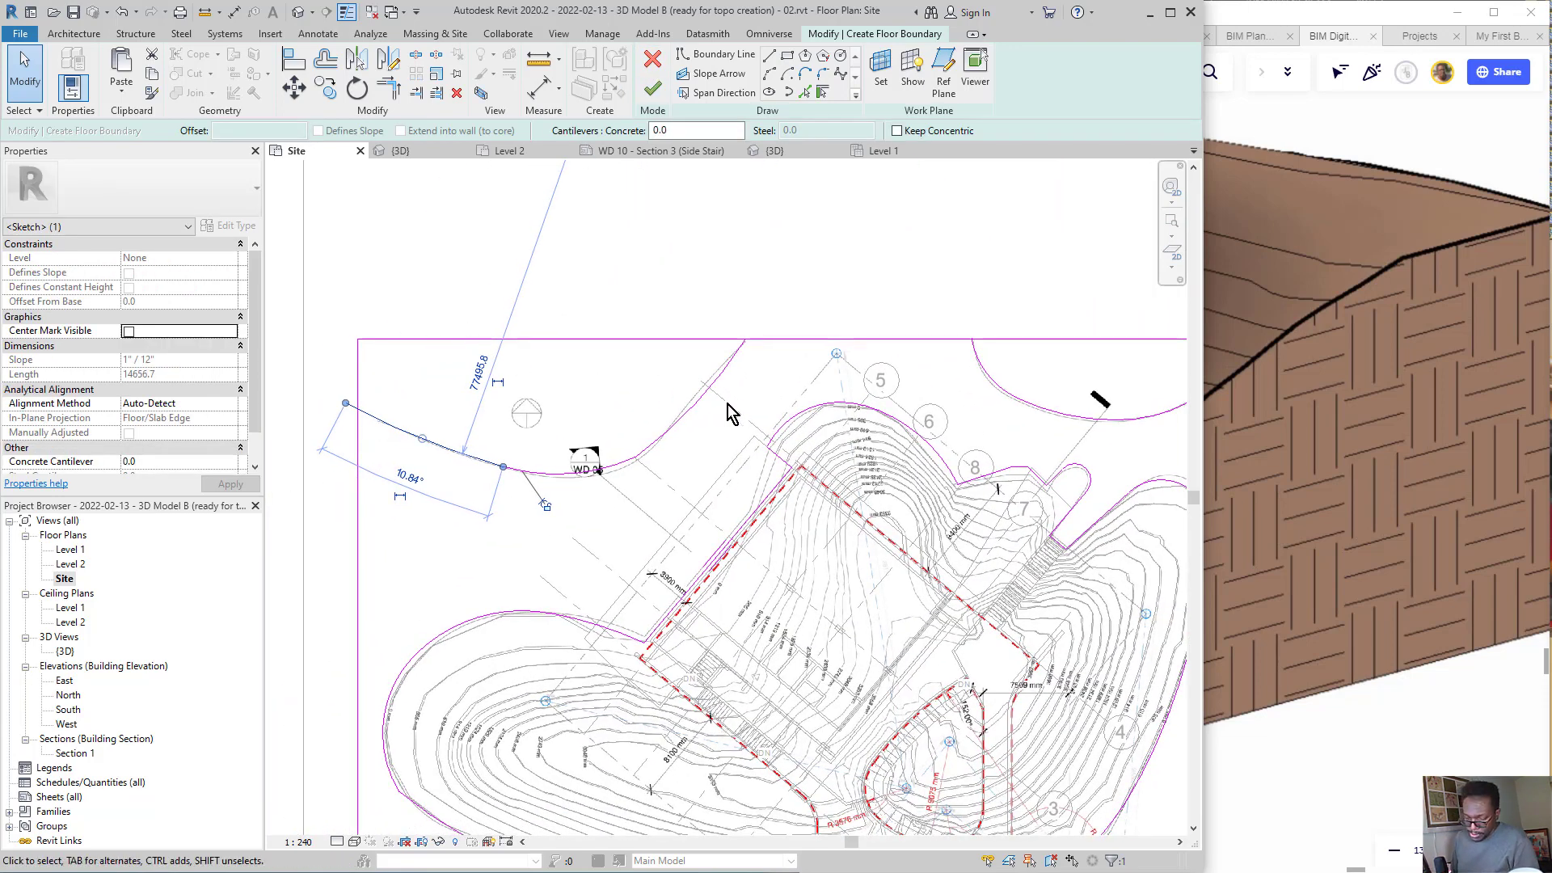
pyautogui.click(722, 368)
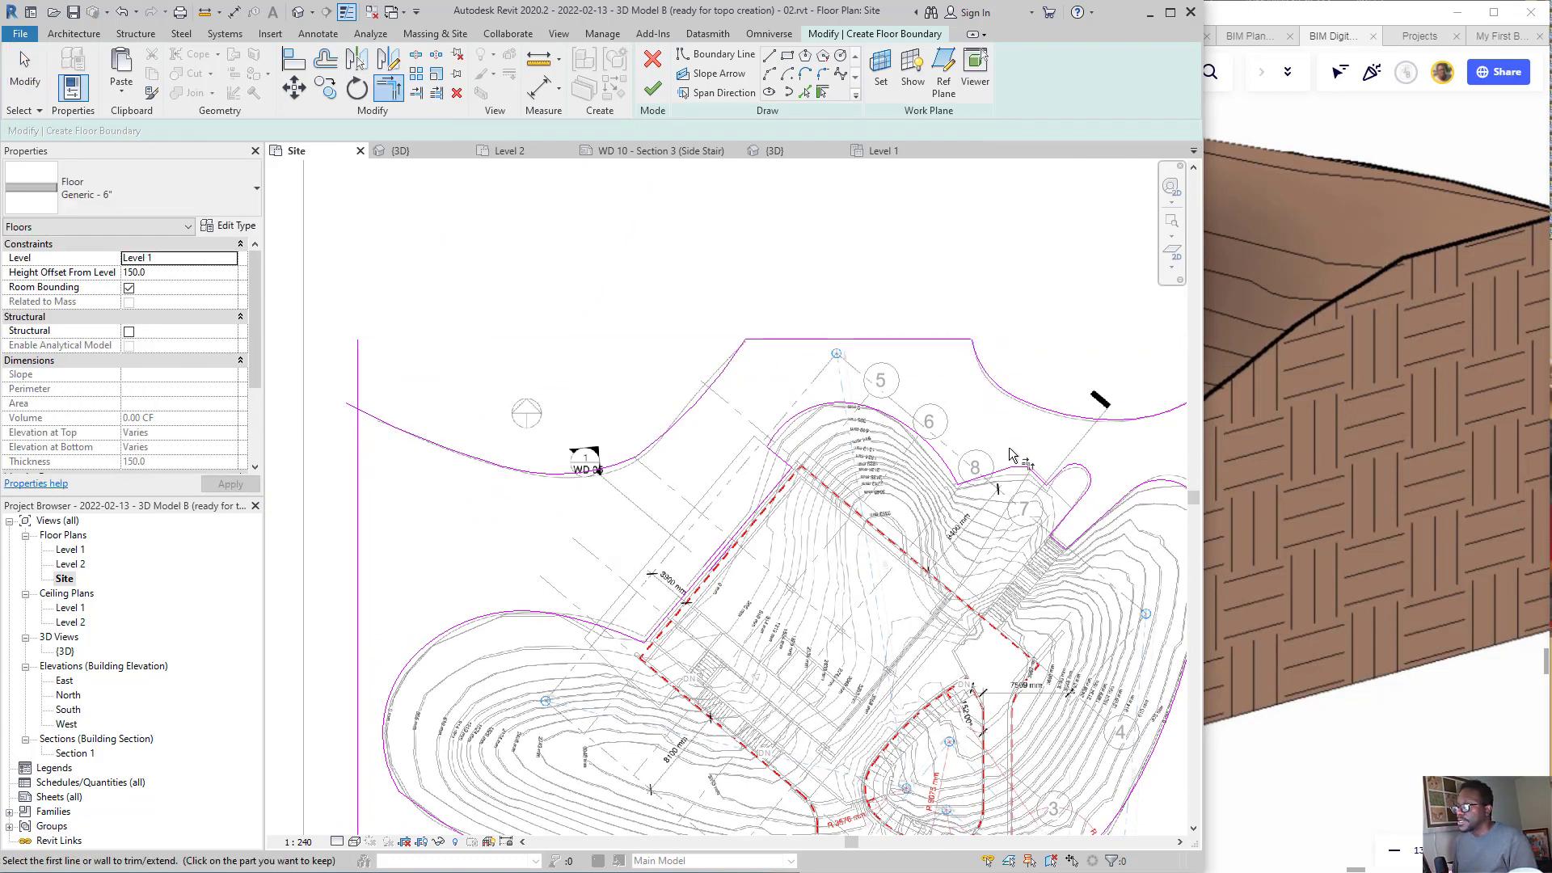
pyautogui.moveTo(1010, 455); pyautogui.dragTo(678, 384, button='middle')
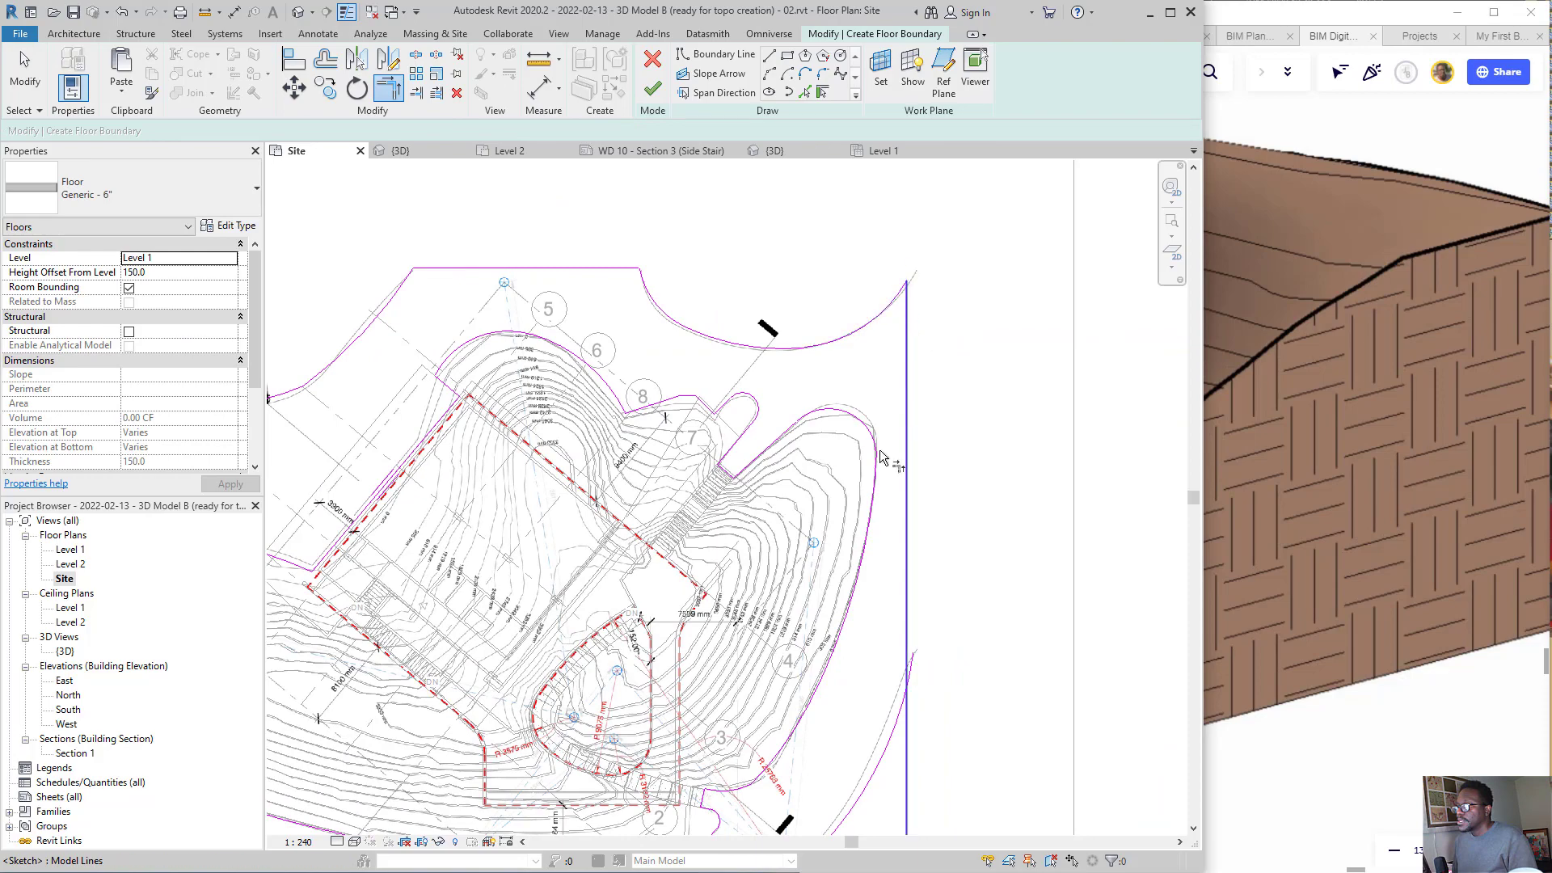
# - Trim the southeastern curve with the east and south edges, and close the west and east edges against the northern curves
pyautogui.moveTo(883, 458); pyautogui.dragTo(1008, 159, button='middle')
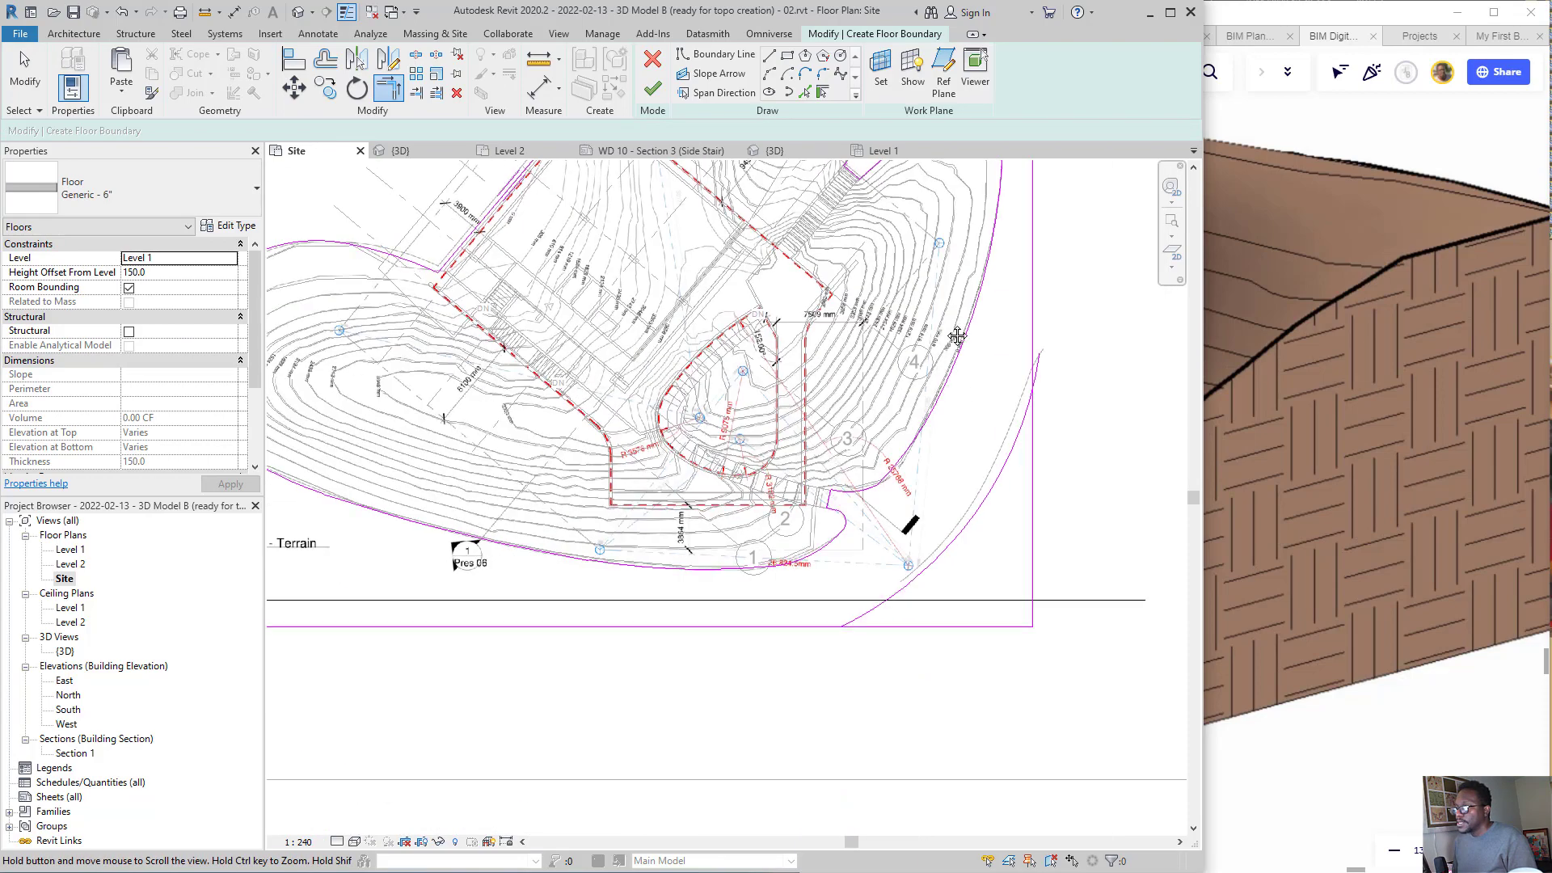
pyautogui.click(1016, 426)
pyautogui.click(818, 634)
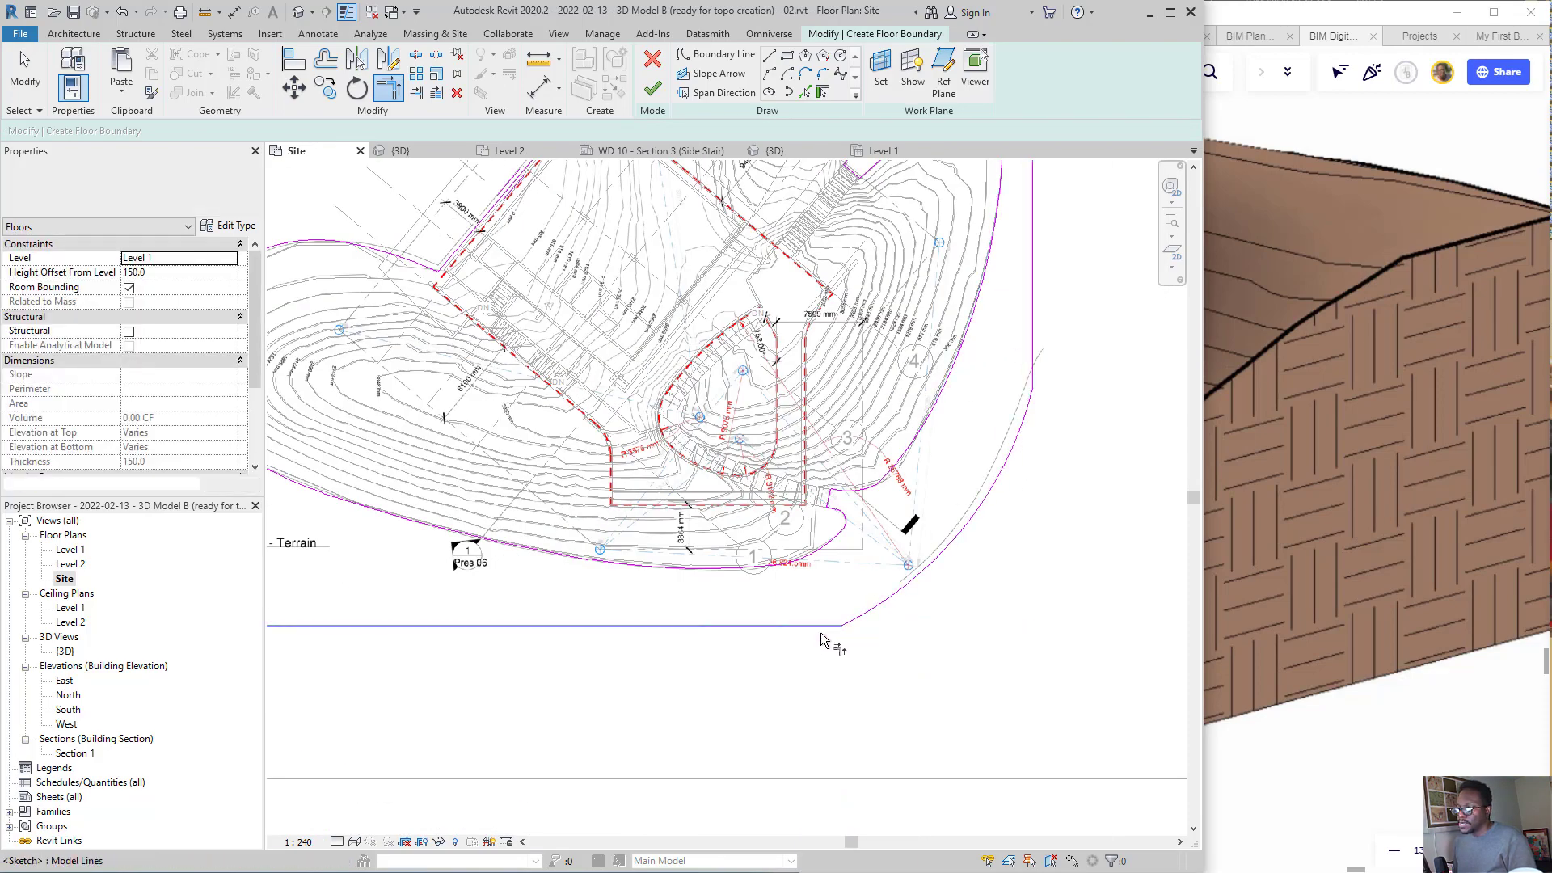
pyautogui.scroll(-3, 921, 639)
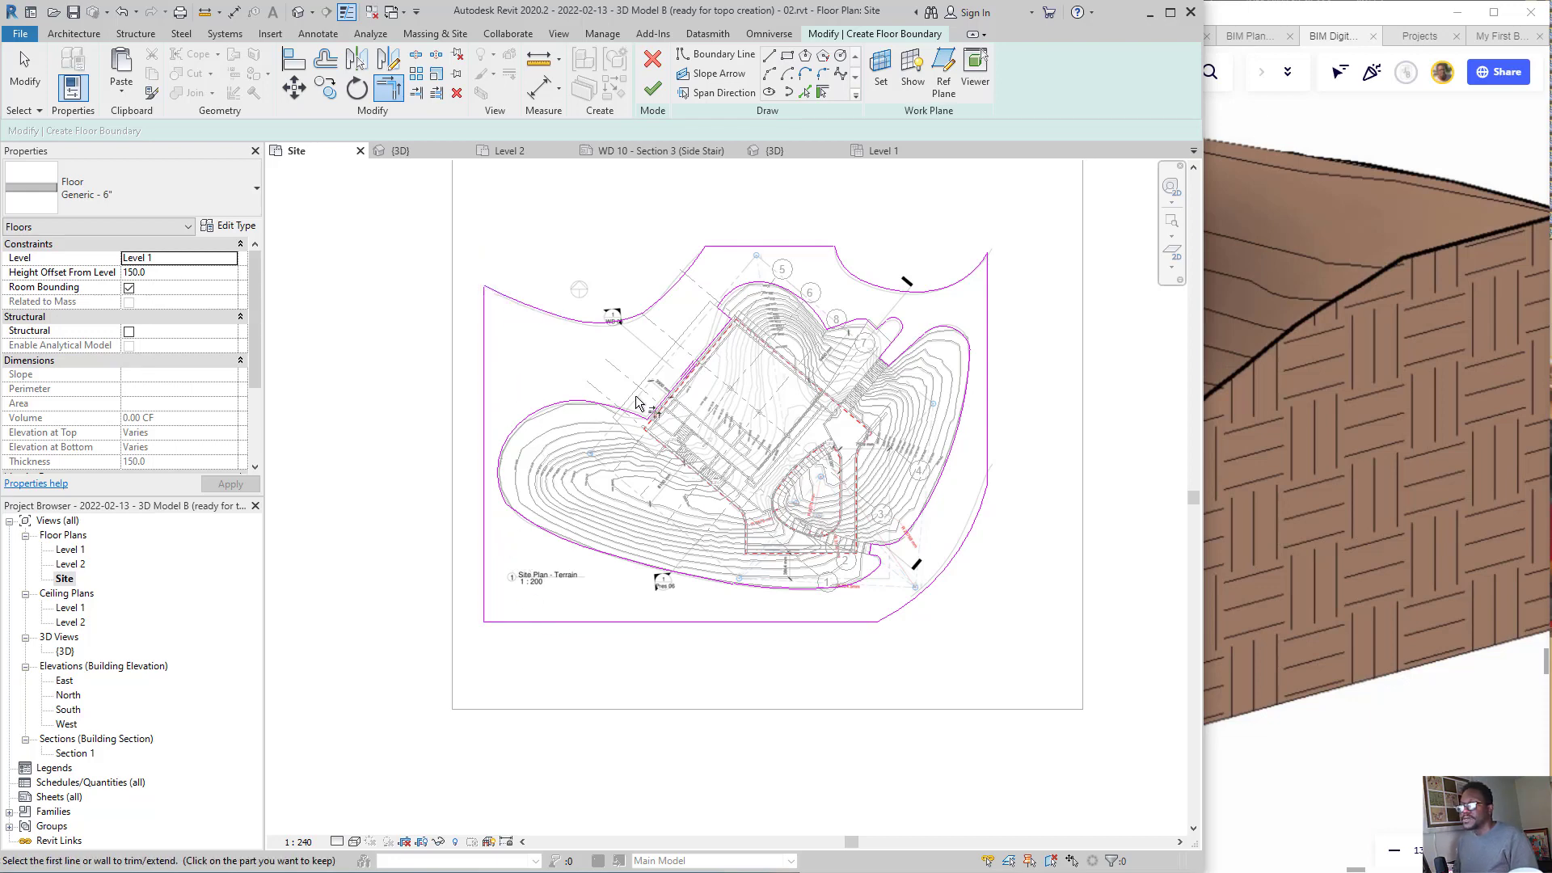
pyautogui.scroll(1, 647, 398)
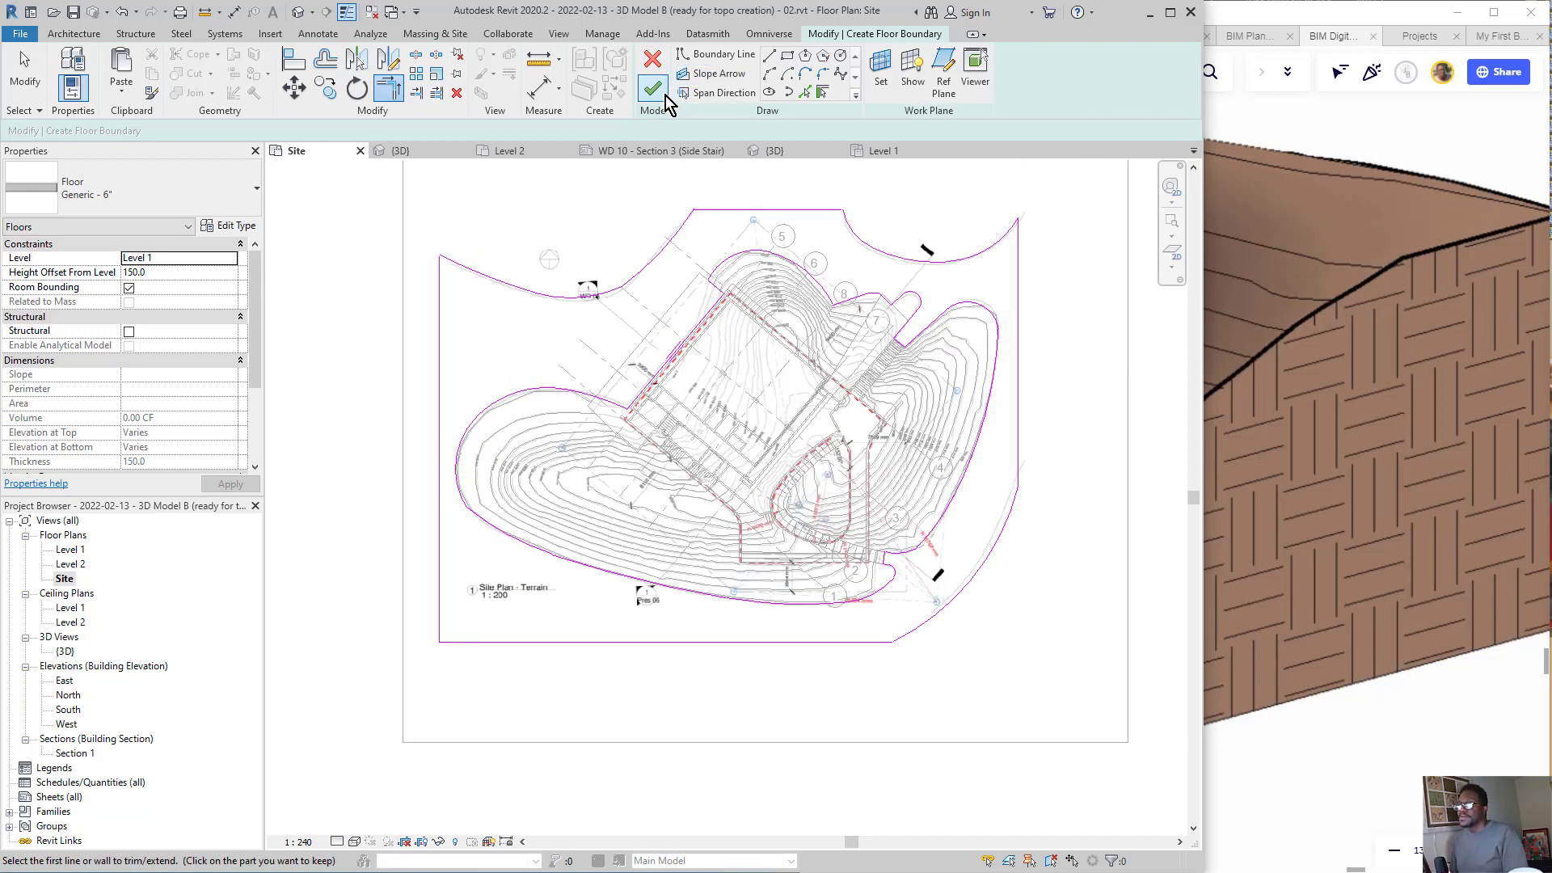
# - Finish the ground floor's boundary sketch and decline attaching the walls to the floor's bottom
pyautogui.click(655, 89)
pyautogui.scroll(2, 845, 206)
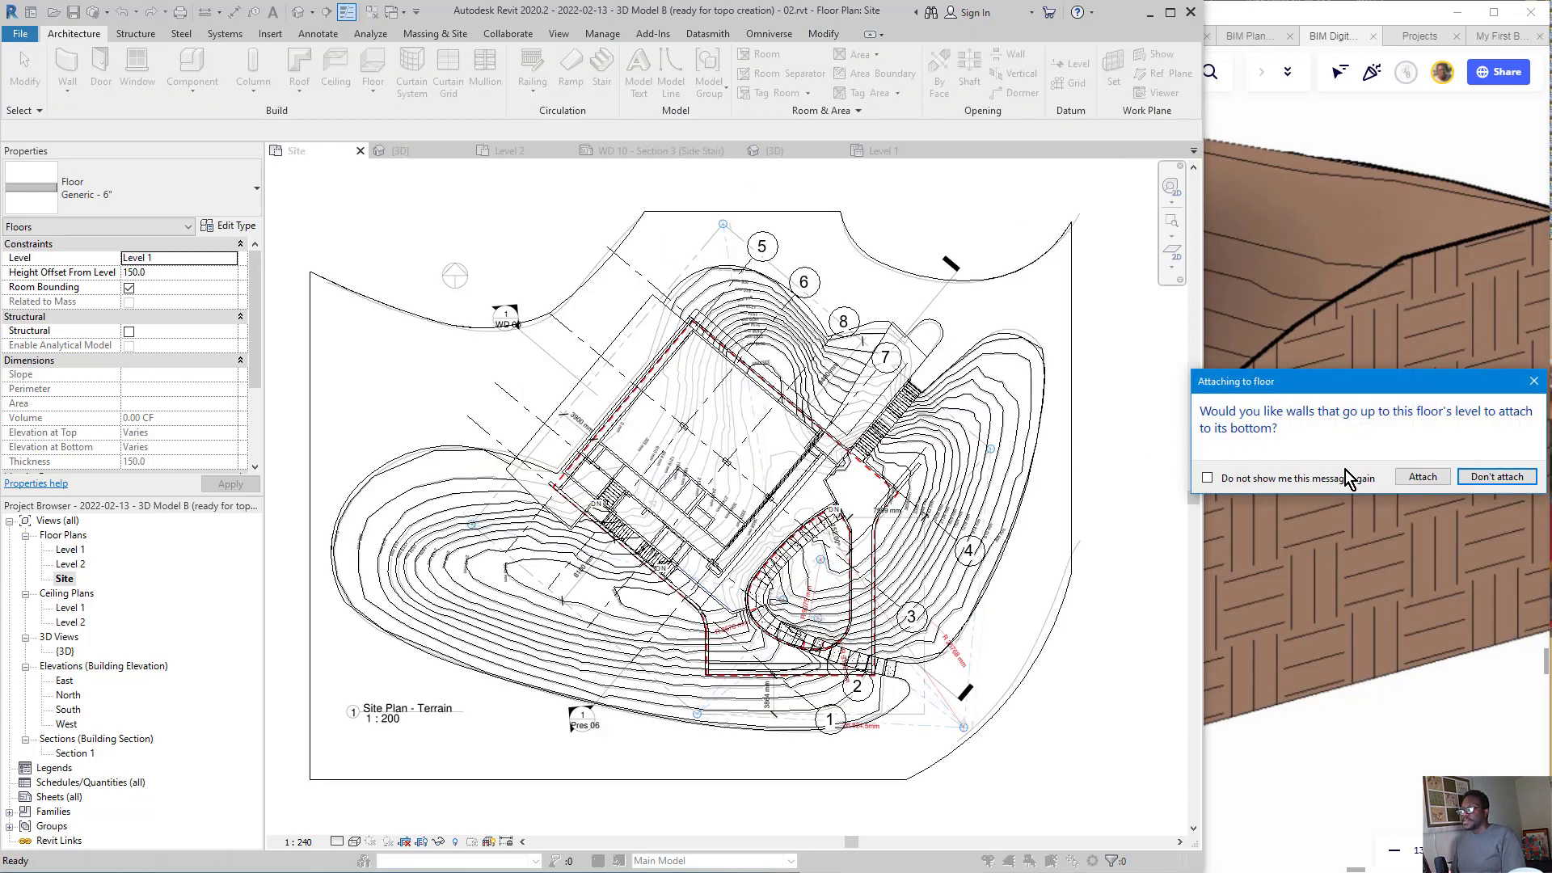
pyautogui.click(1474, 474)
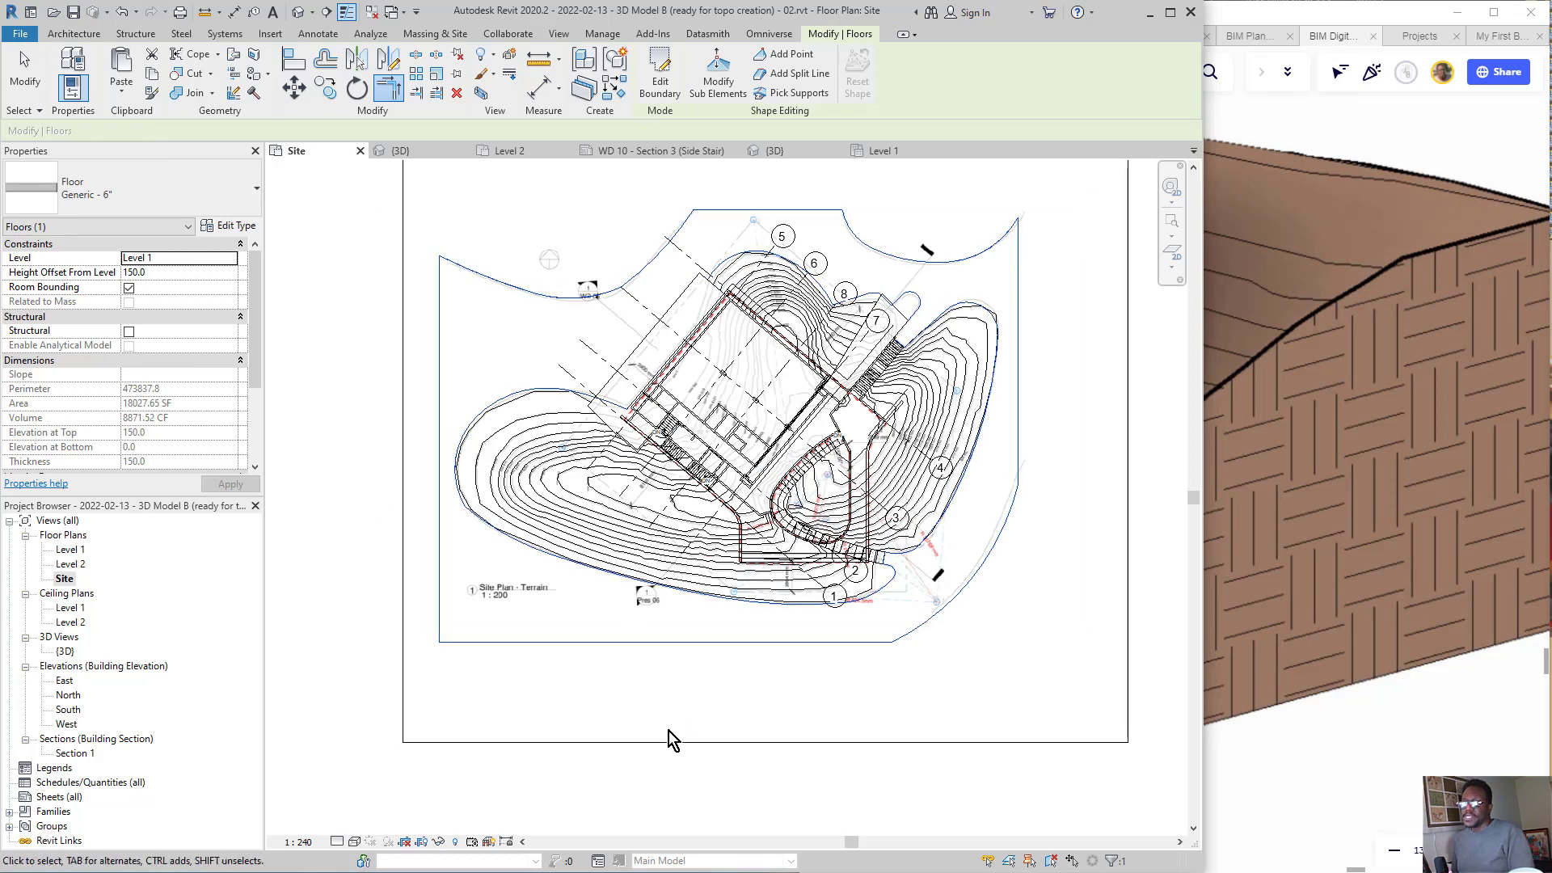
# - Examine the new ground floor around the topography and building from several sides in the 3D view
pyautogui.click(412, 145)
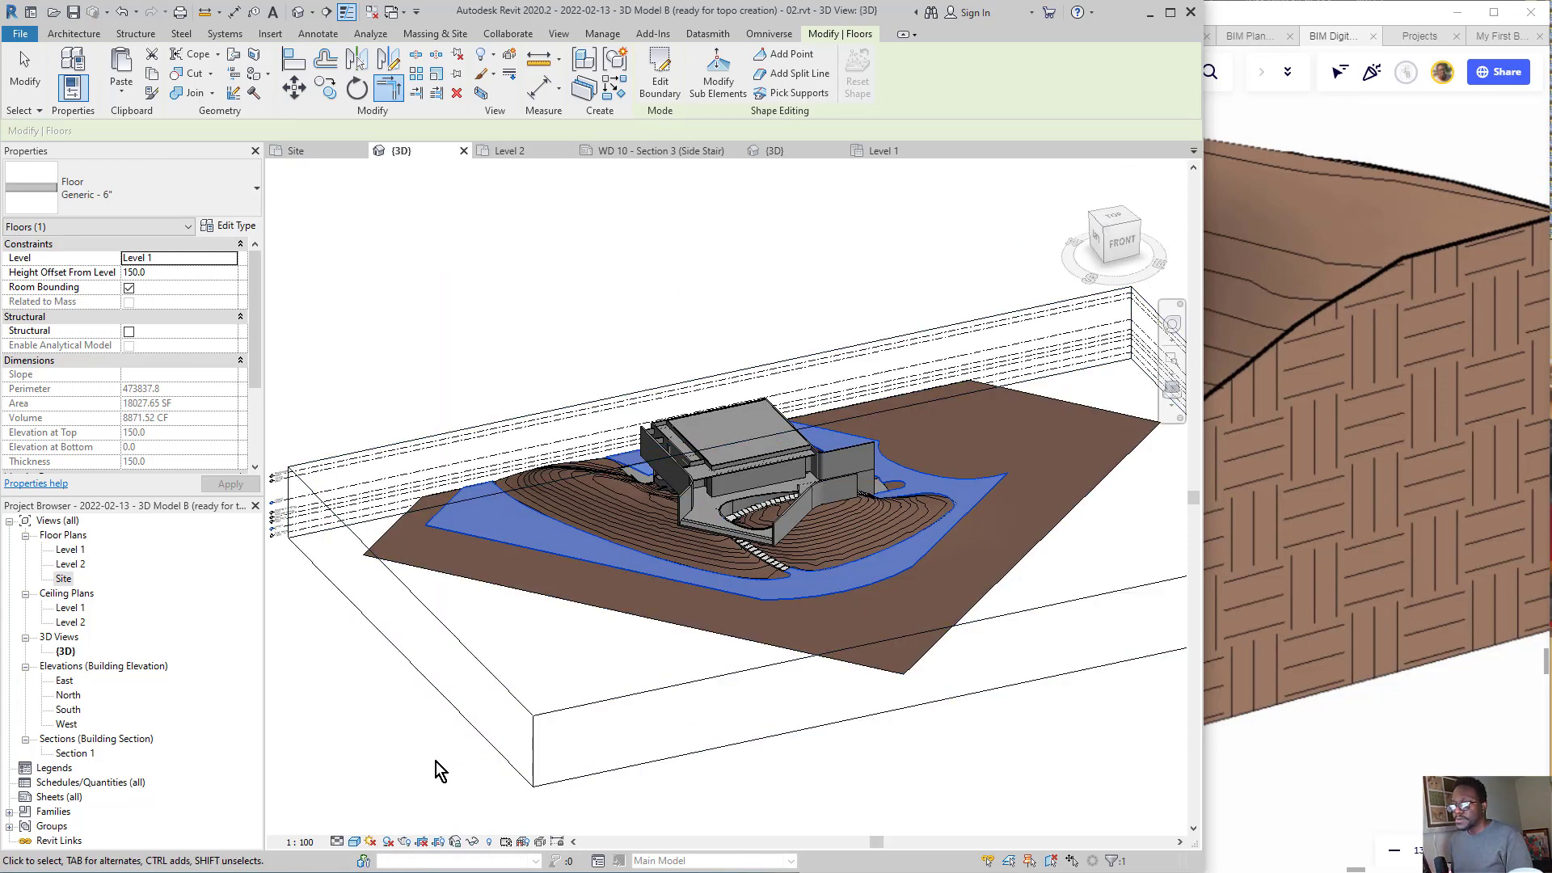
pyautogui.click(453, 721)
pyautogui.click(467, 688)
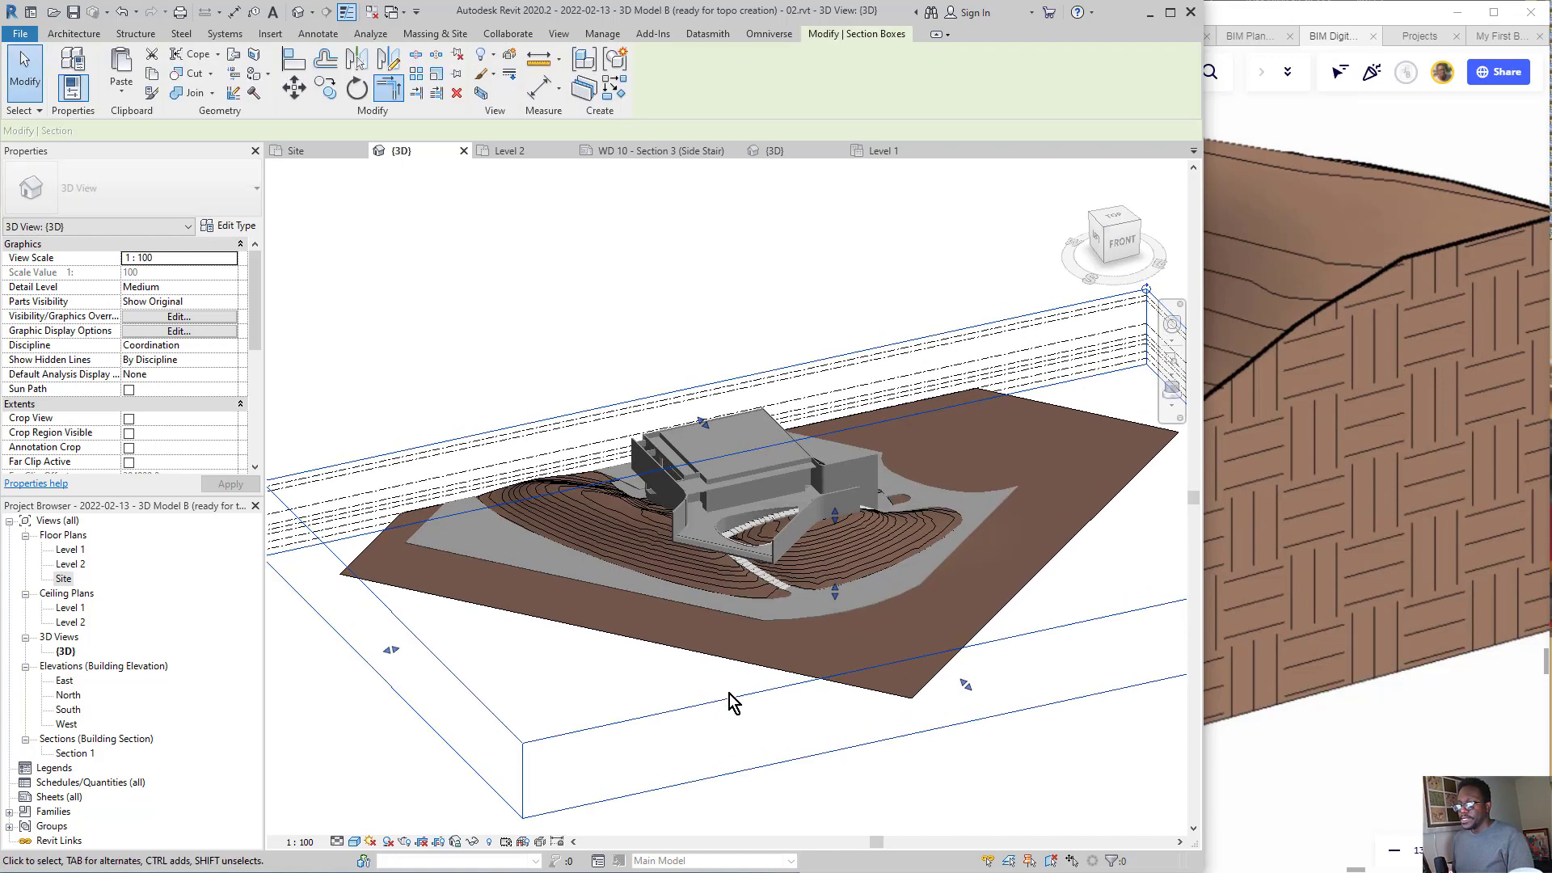
pyautogui.keyDown('shift'); pyautogui.moveTo(729, 693); pyautogui.dragTo(655, 602, button='middle'); pyautogui.keyUp('shift')
pyautogui.moveTo(651, 594); pyautogui.dragTo(451, 516)
pyautogui.keyDown('shift'); pyautogui.moveTo(855, 635); pyautogui.dragTo(812, 643, button='middle'); pyautogui.keyUp('shift')
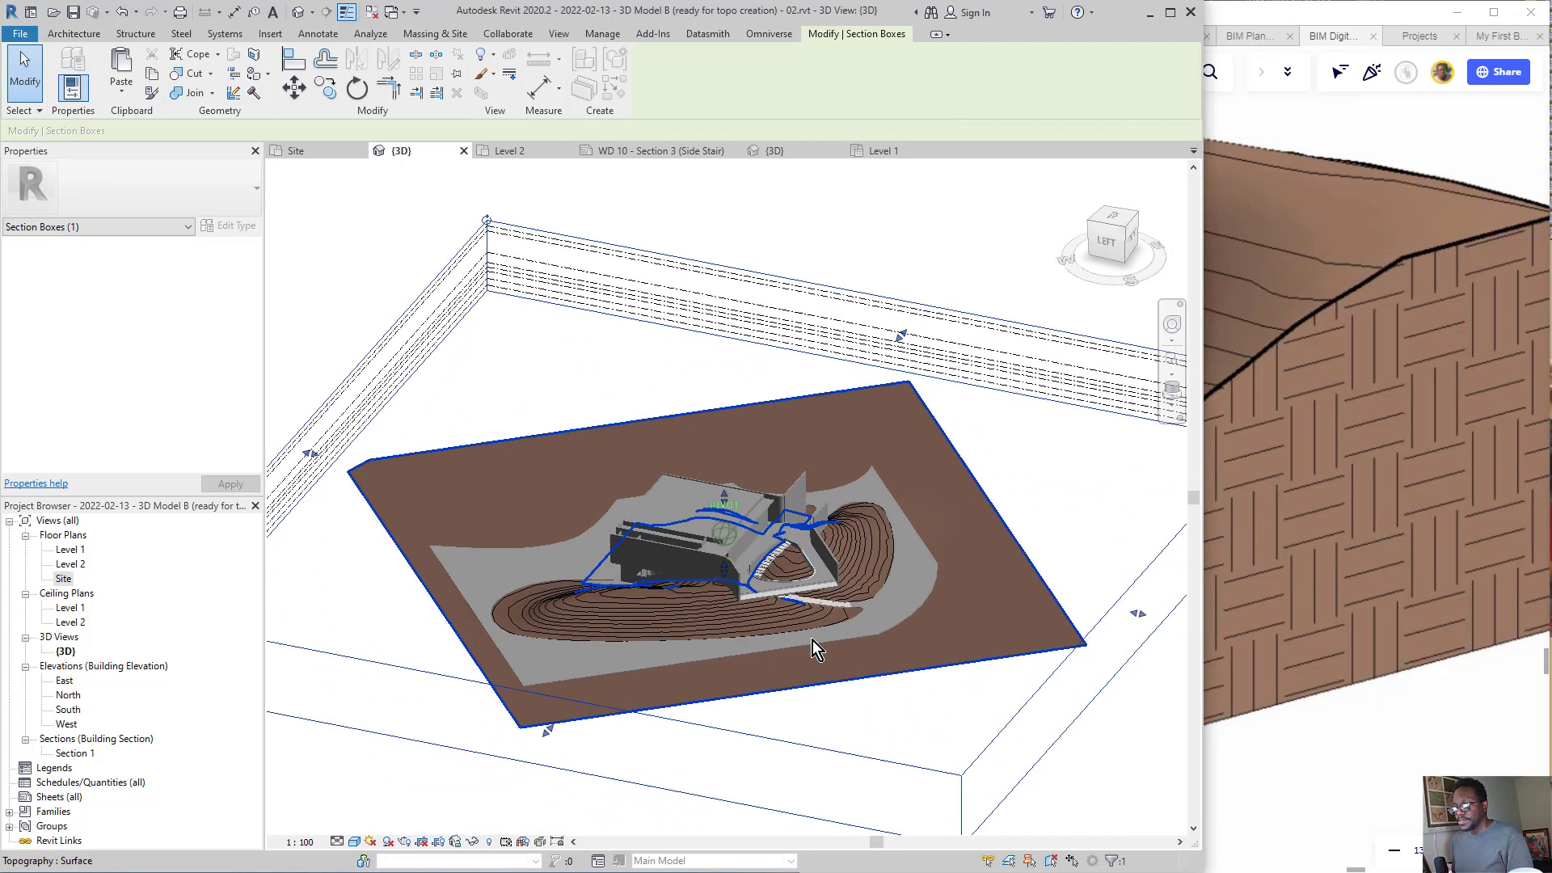
pyautogui.scroll(3, 833, 624)
pyautogui.click(902, 515)
pyautogui.scroll(-3, 902, 516)
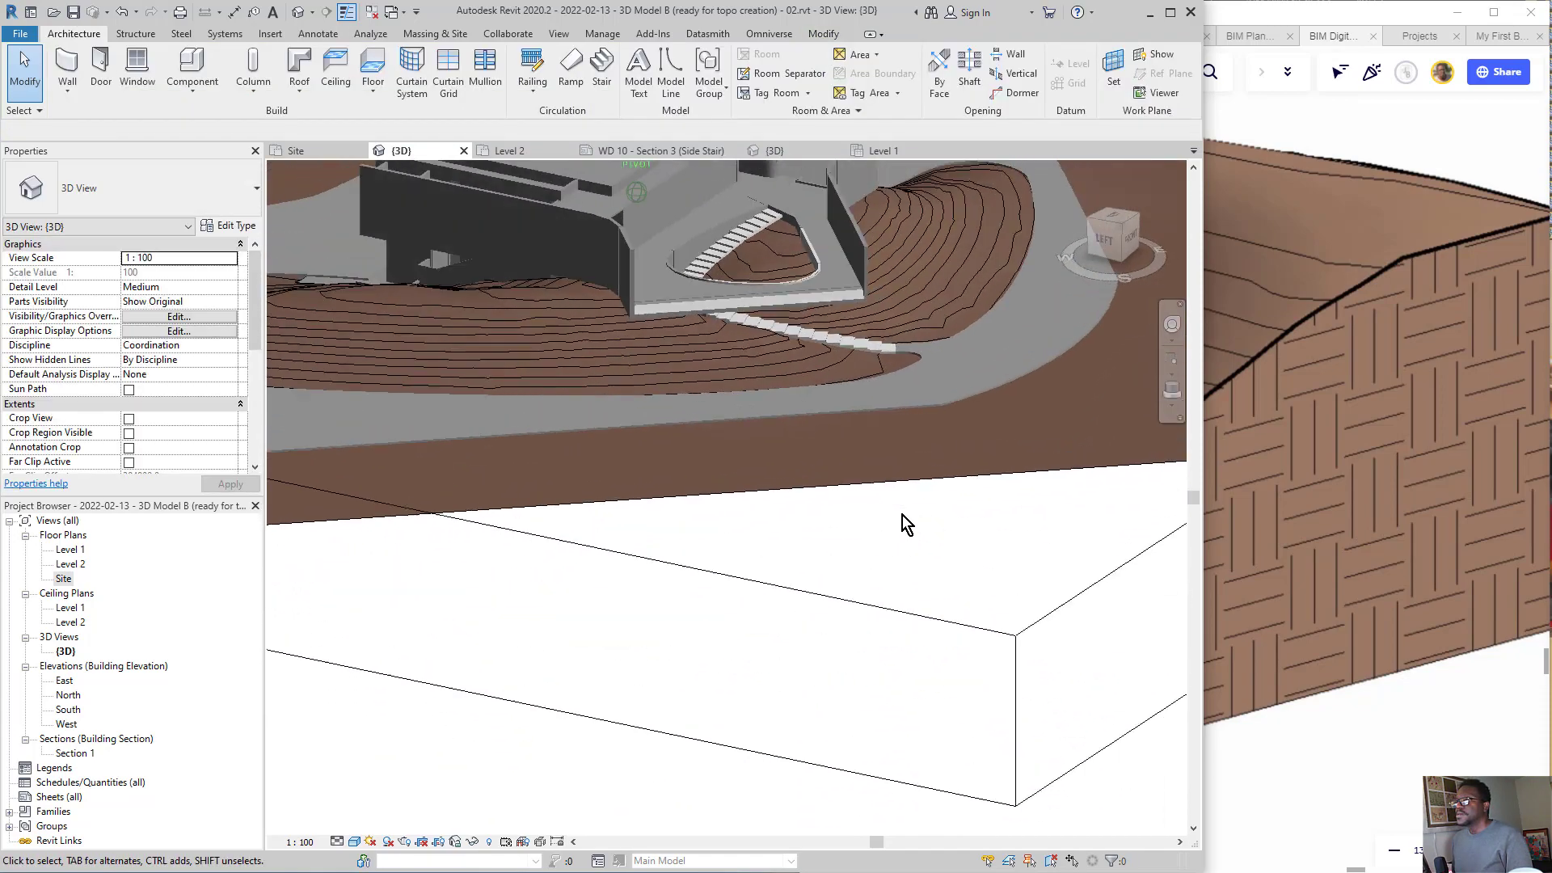
pyautogui.keyDown('shift'); pyautogui.moveTo(902, 515); pyautogui.dragTo(907, 610, button='middle'); pyautogui.keyUp('shift')
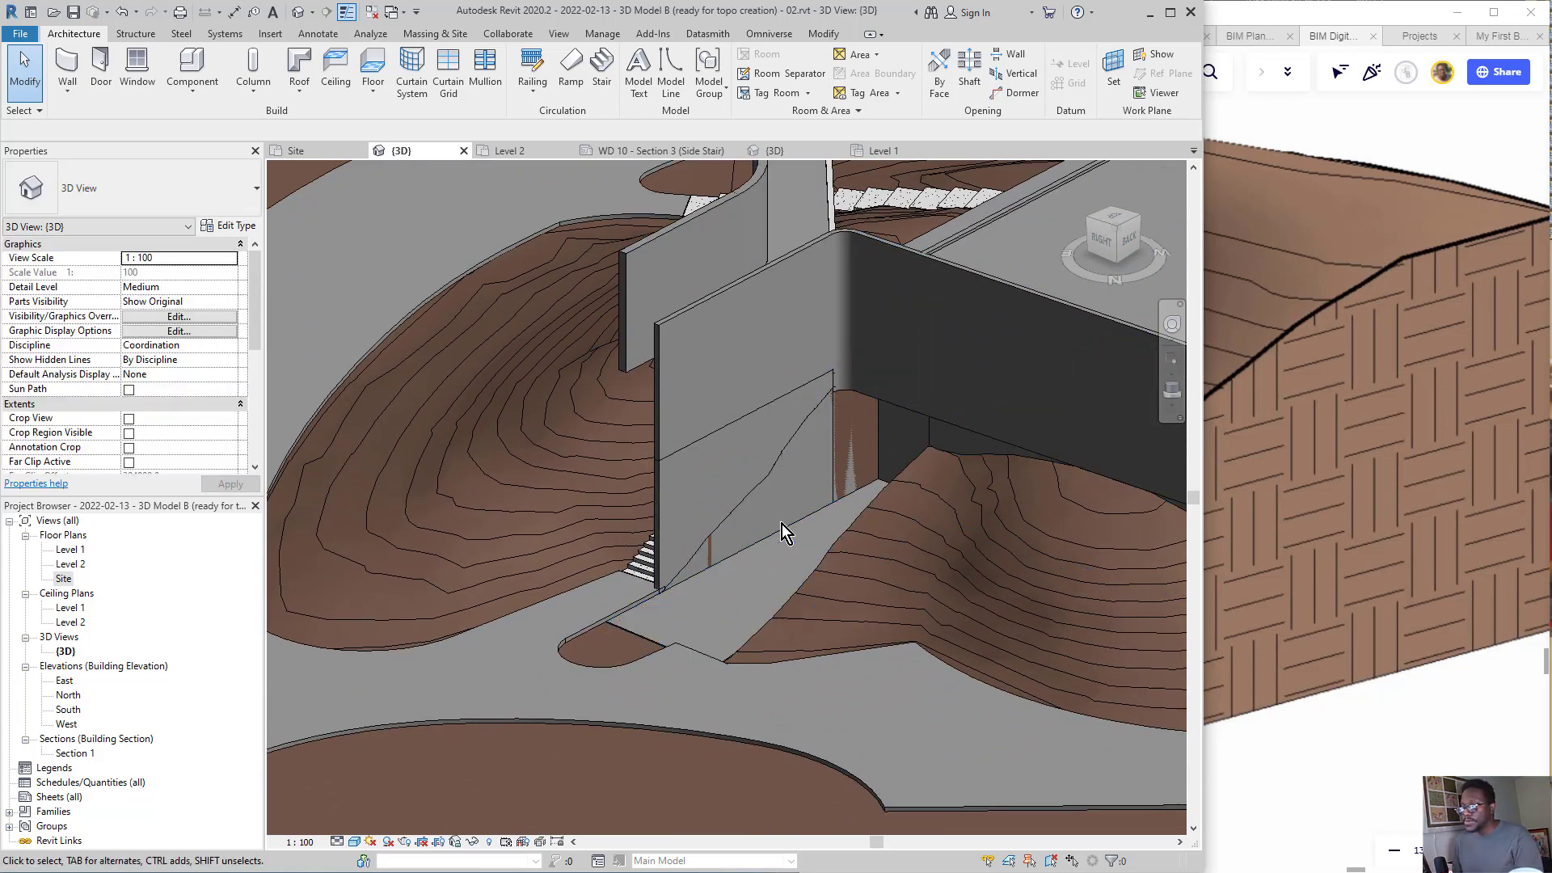
# - In the Site plan, move the Level 1 pad's edge beside the northeastern stair slightly toward the stair and finish the boundary
pyautogui.click(778, 479)
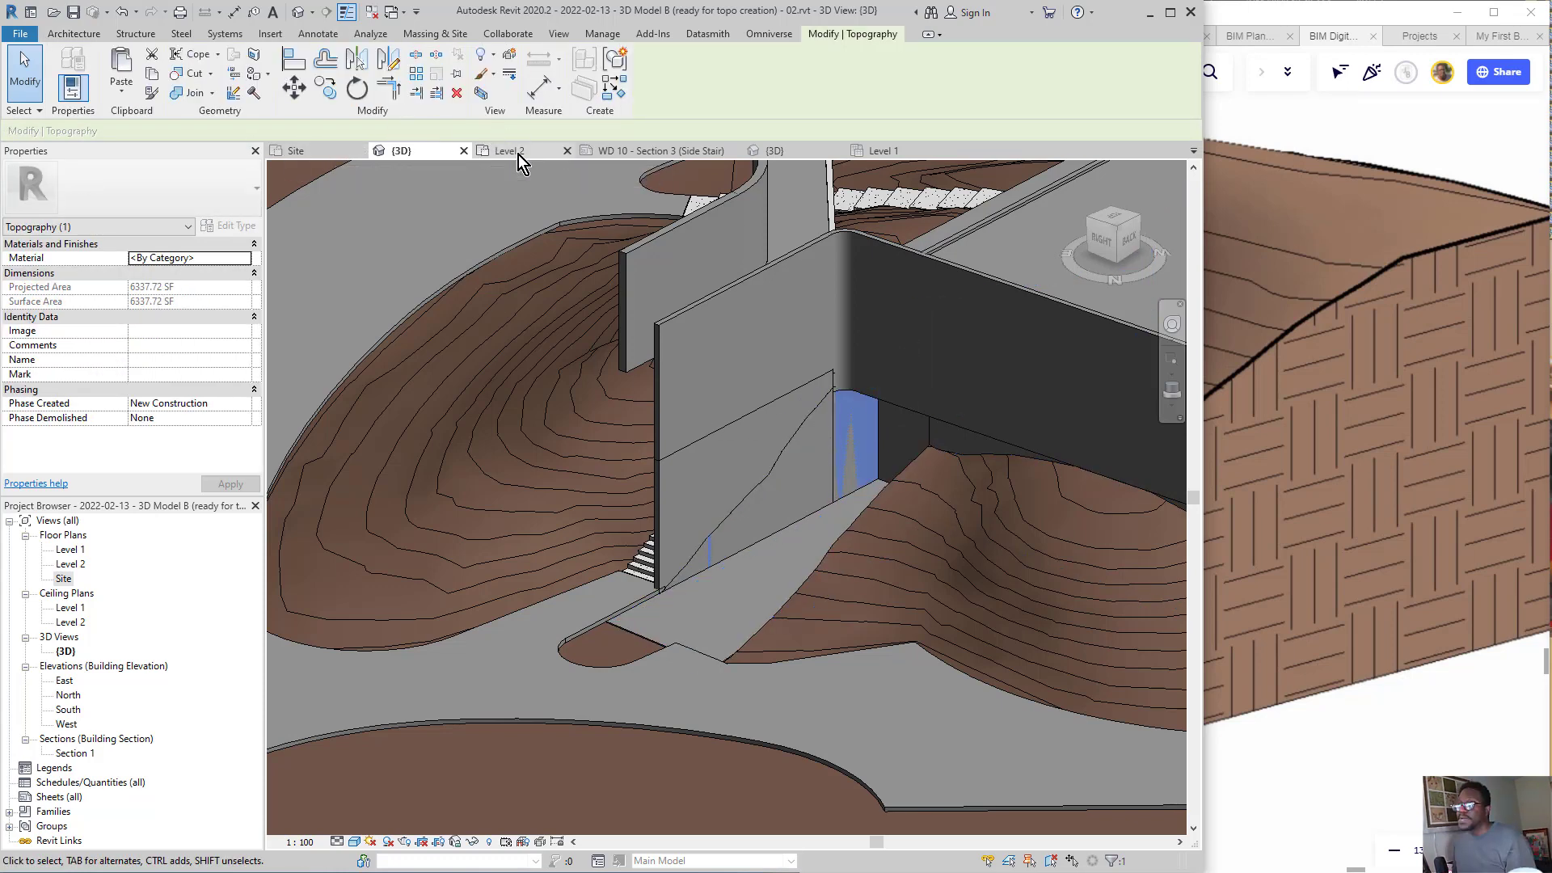
pyautogui.click(335, 150)
pyautogui.scroll(5, 760, 374)
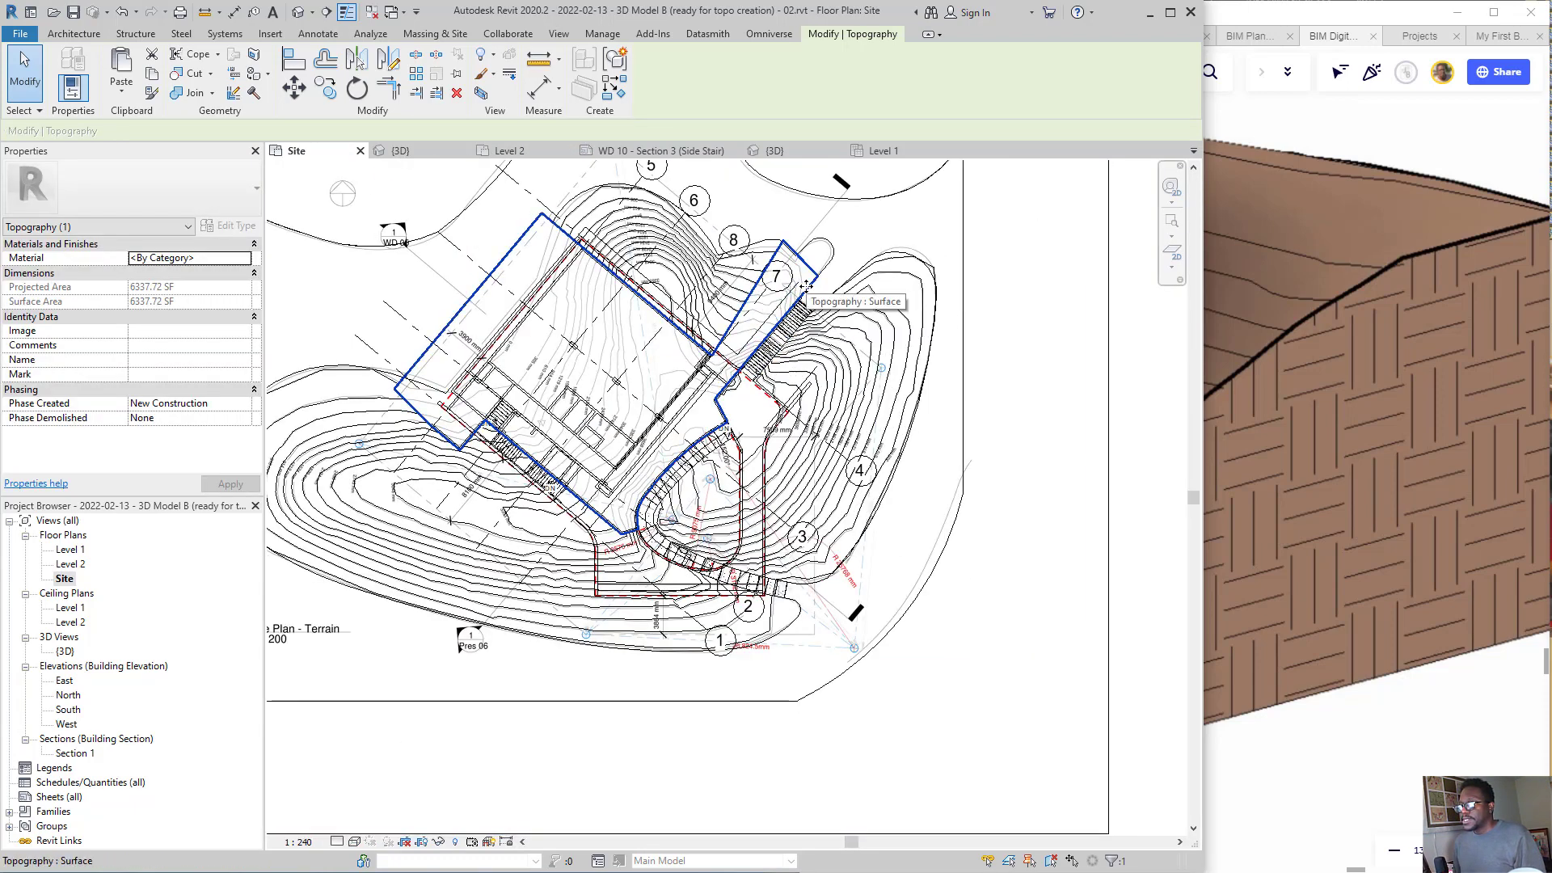
pyautogui.press('Escape')
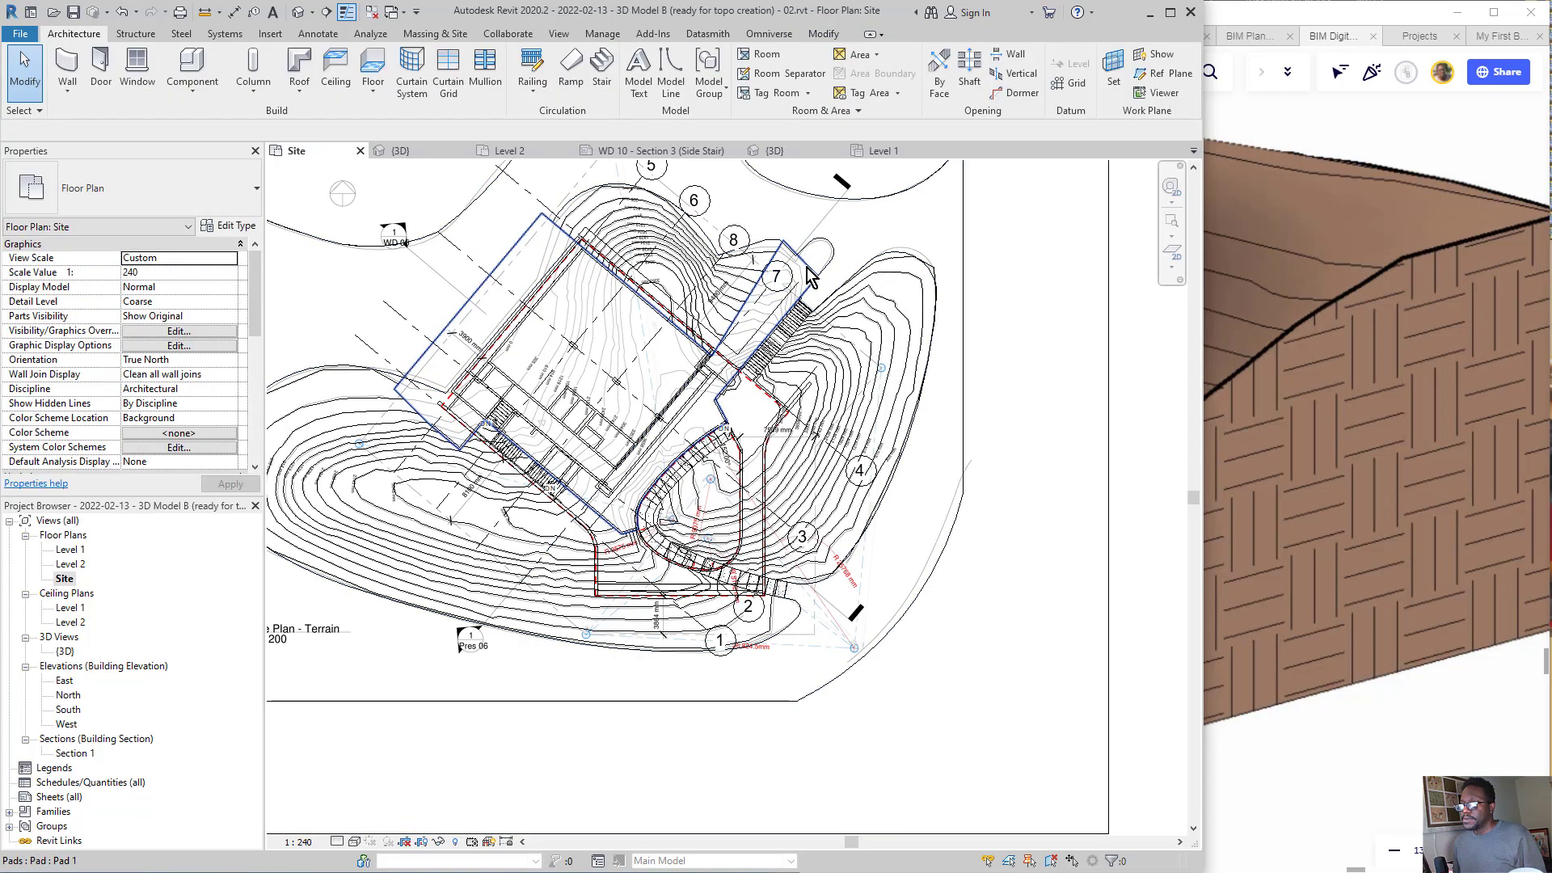
pyautogui.click(808, 274)
pyautogui.click(667, 77)
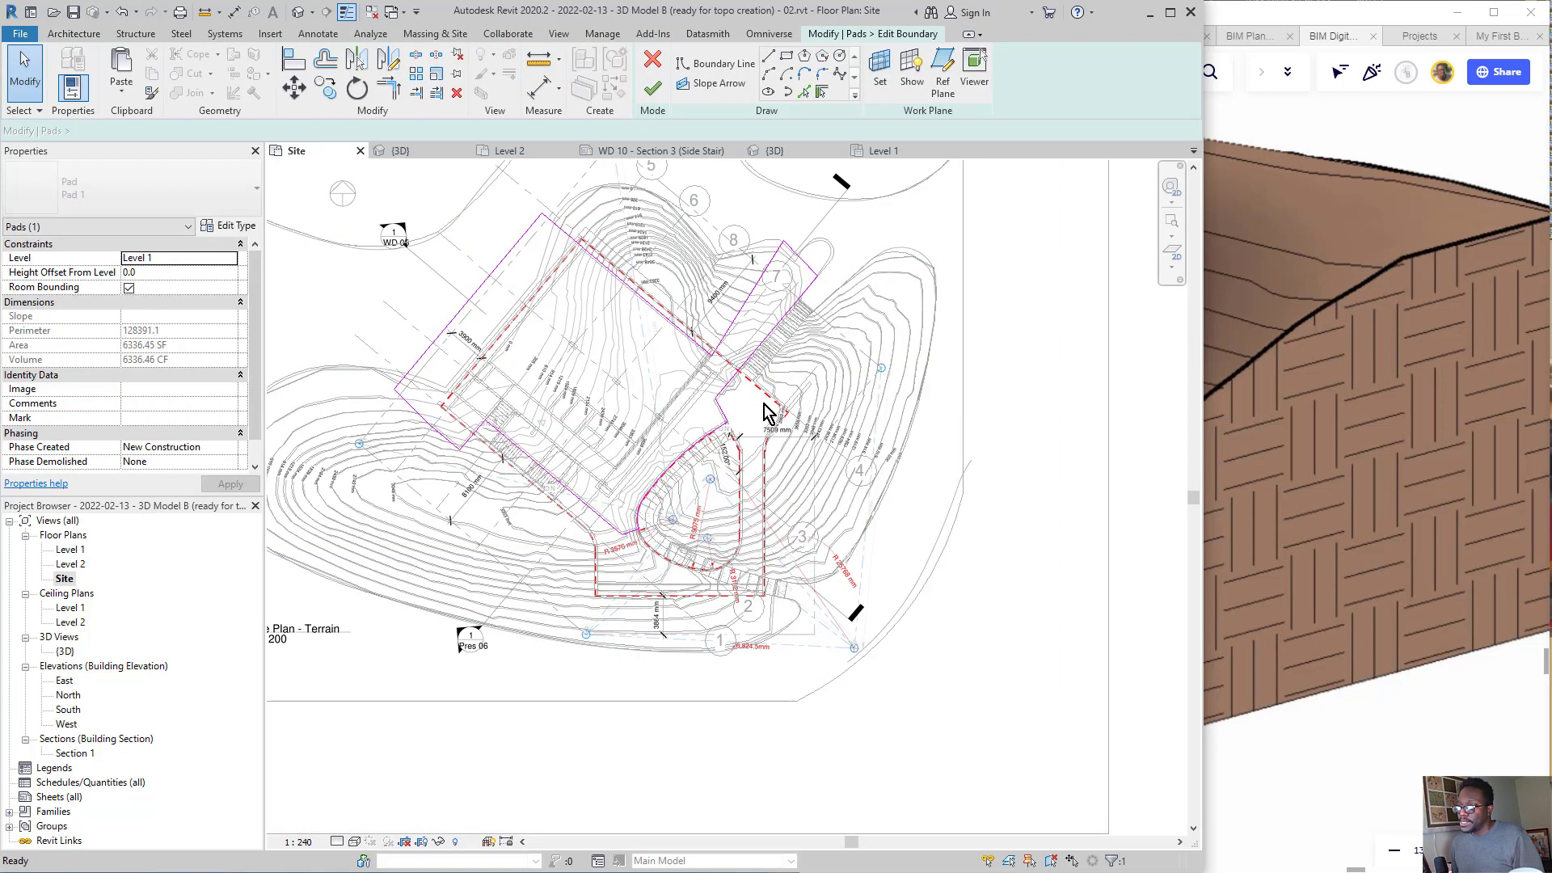
pyautogui.scroll(8, 769, 305)
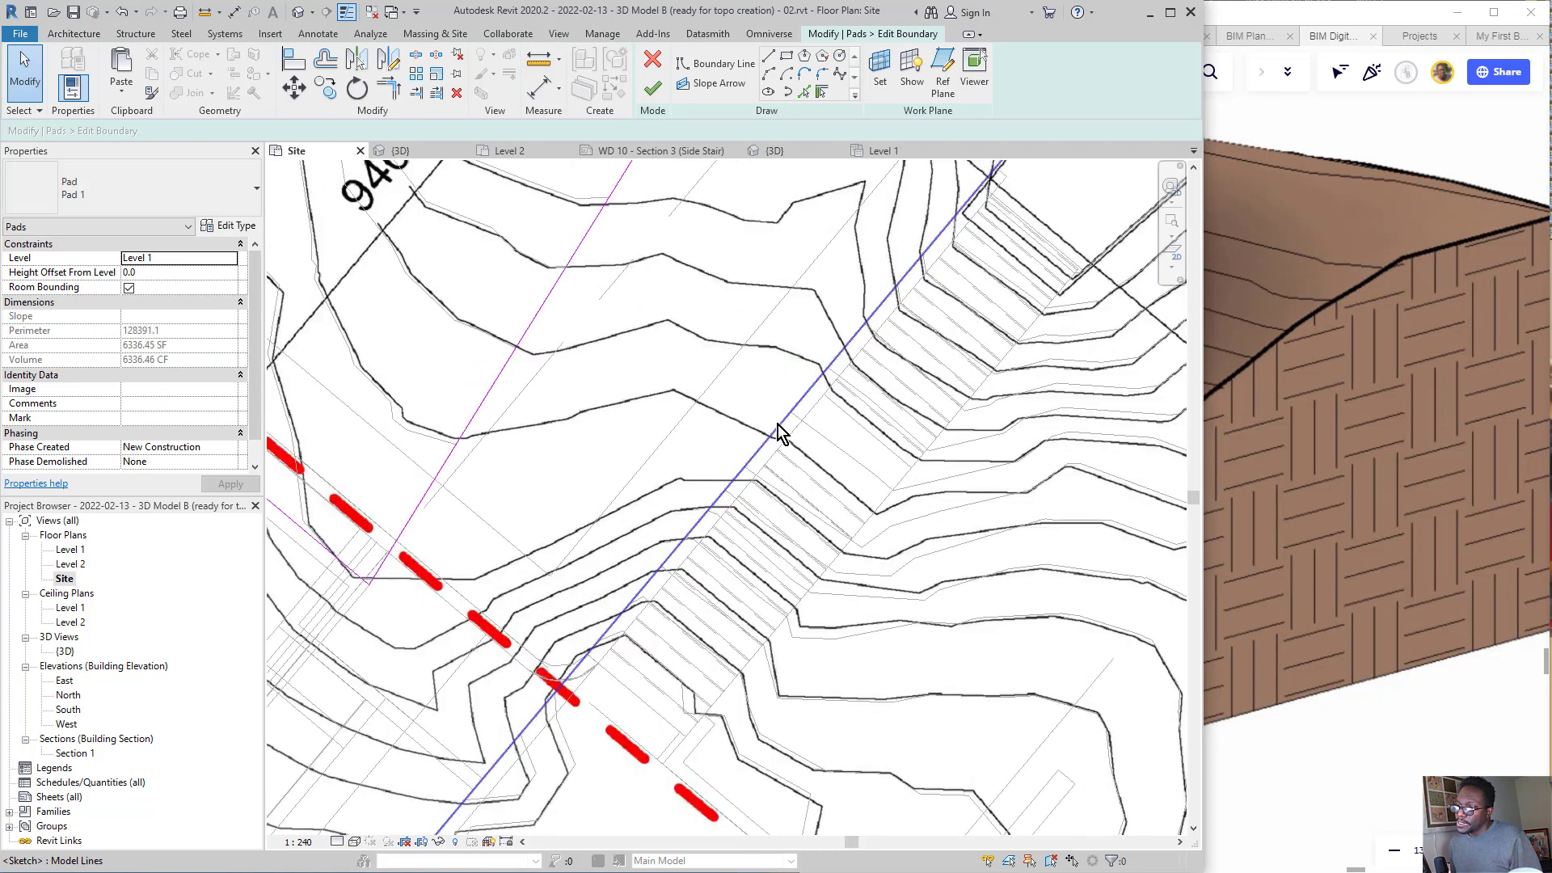
pyautogui.click(786, 435)
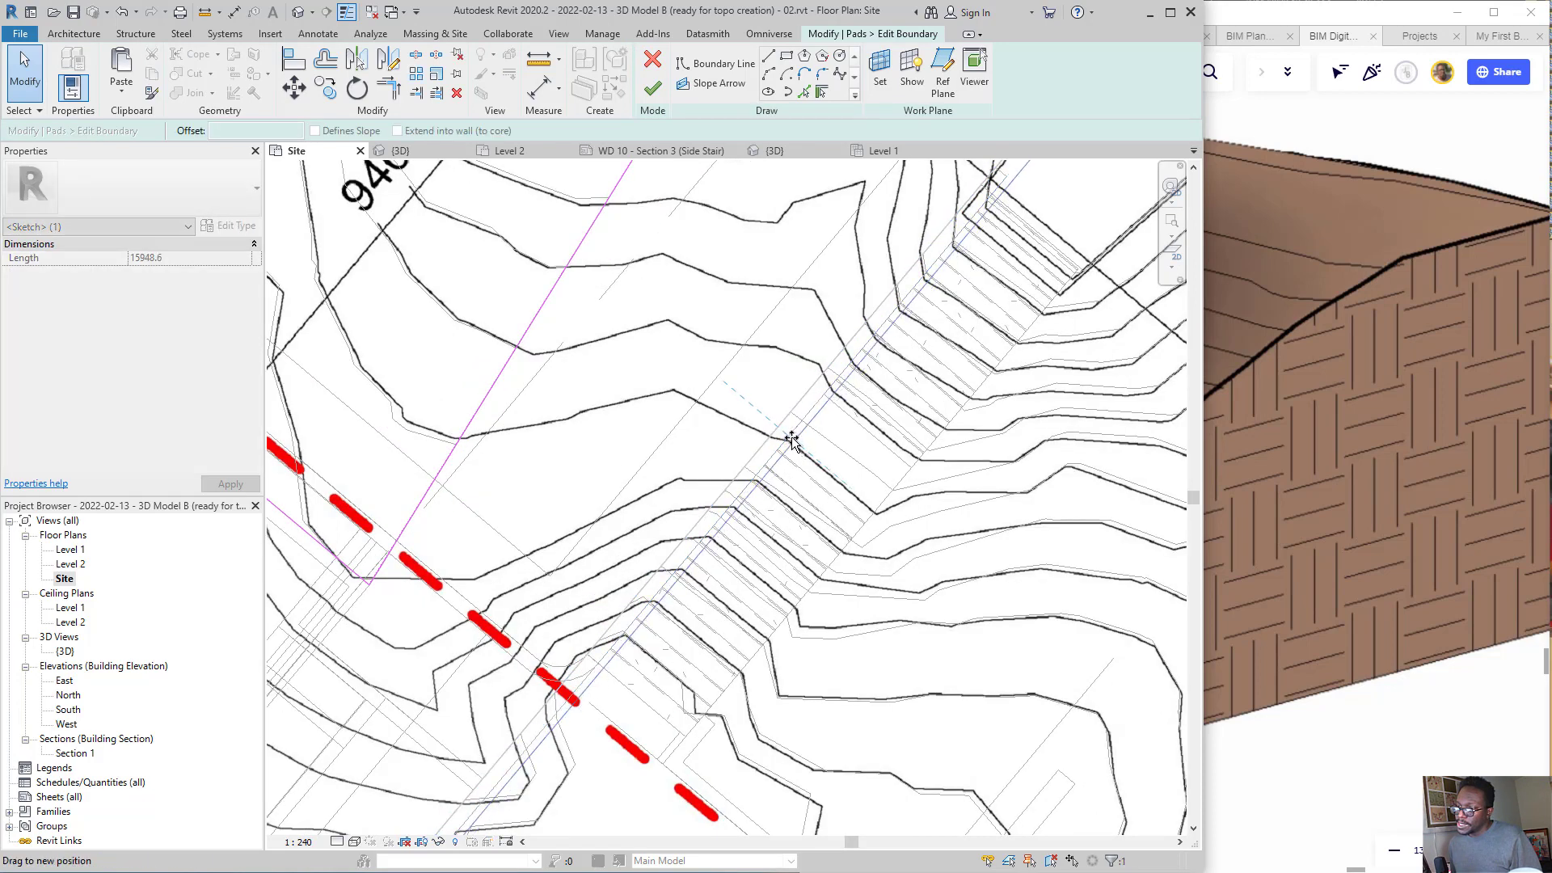
pyautogui.click(652, 87)
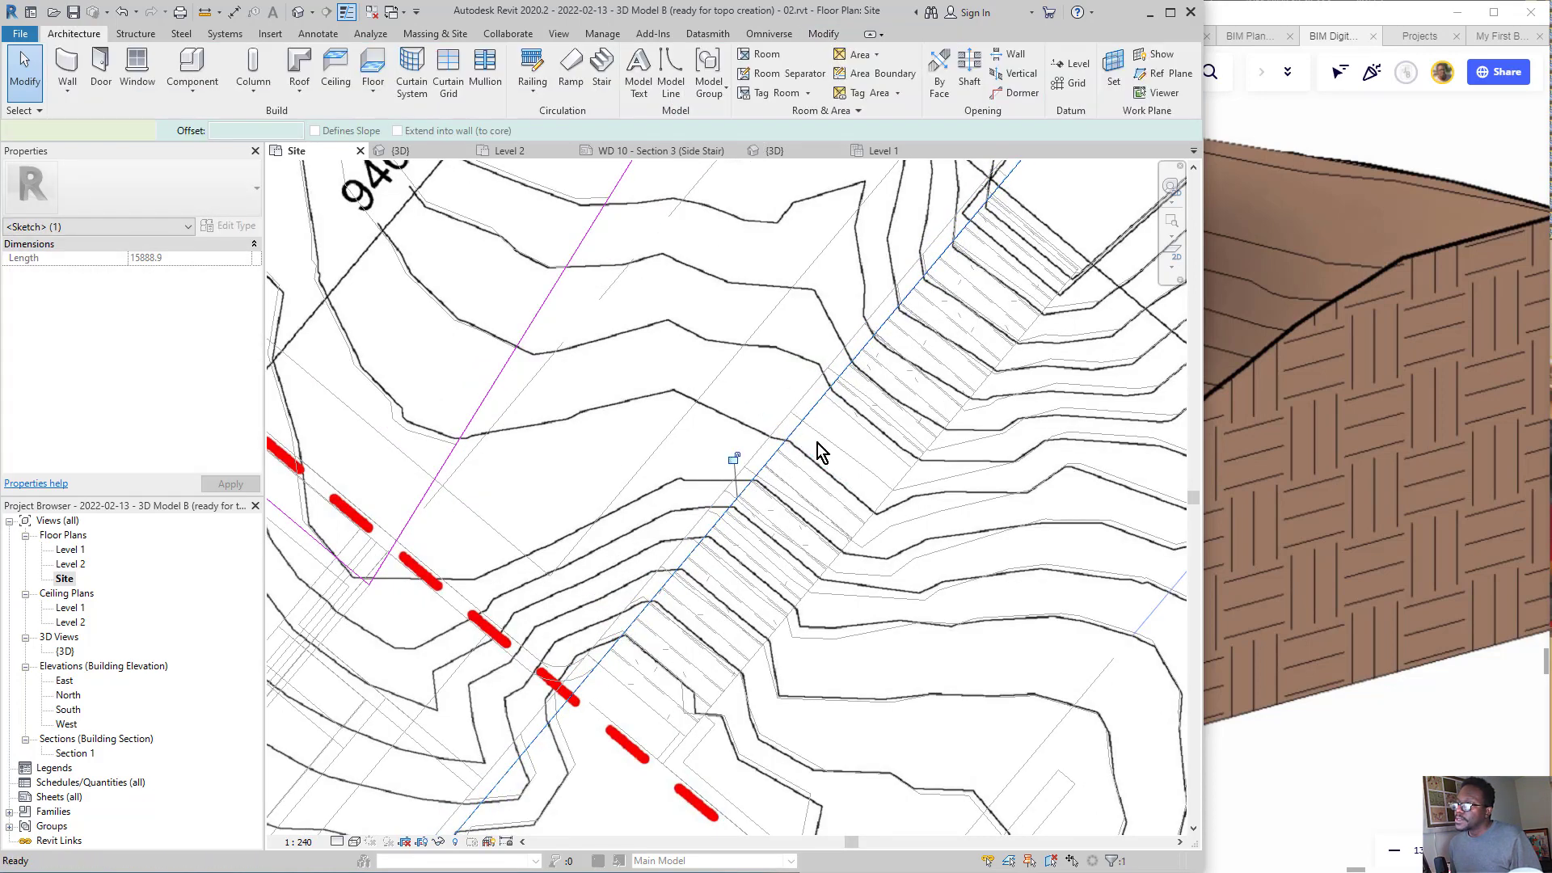
pyautogui.scroll(-5, 817, 443)
pyautogui.scroll(-4, 822, 469)
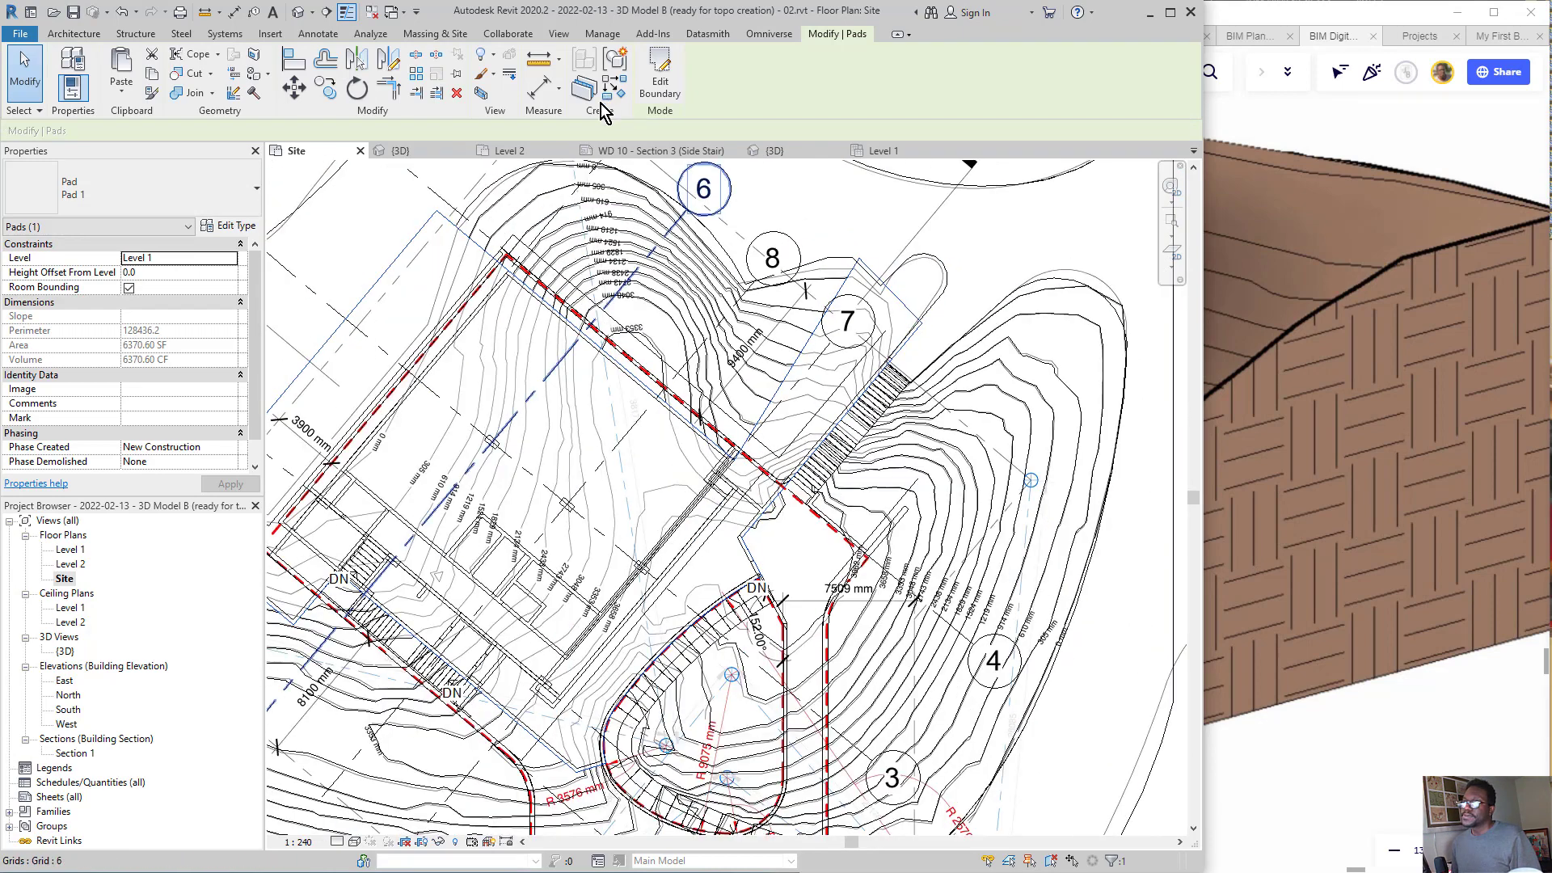
# - Return to this model's 3D view, dismissing the save reminder, and check the adjusted pad edge along the side wall
pyautogui.click(768, 154)
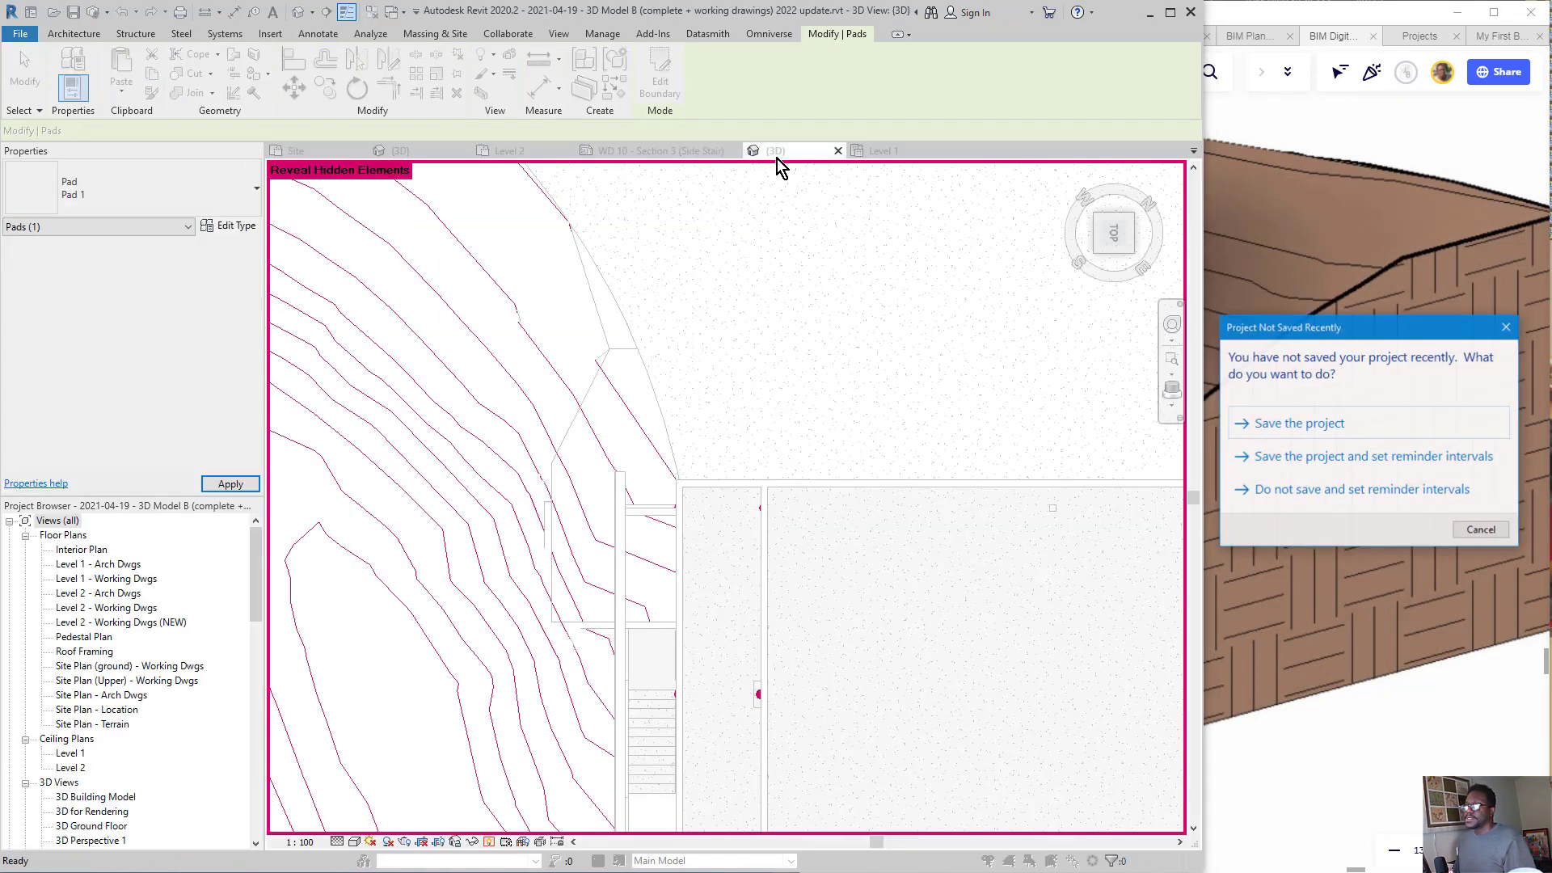
pyautogui.click(1476, 531)
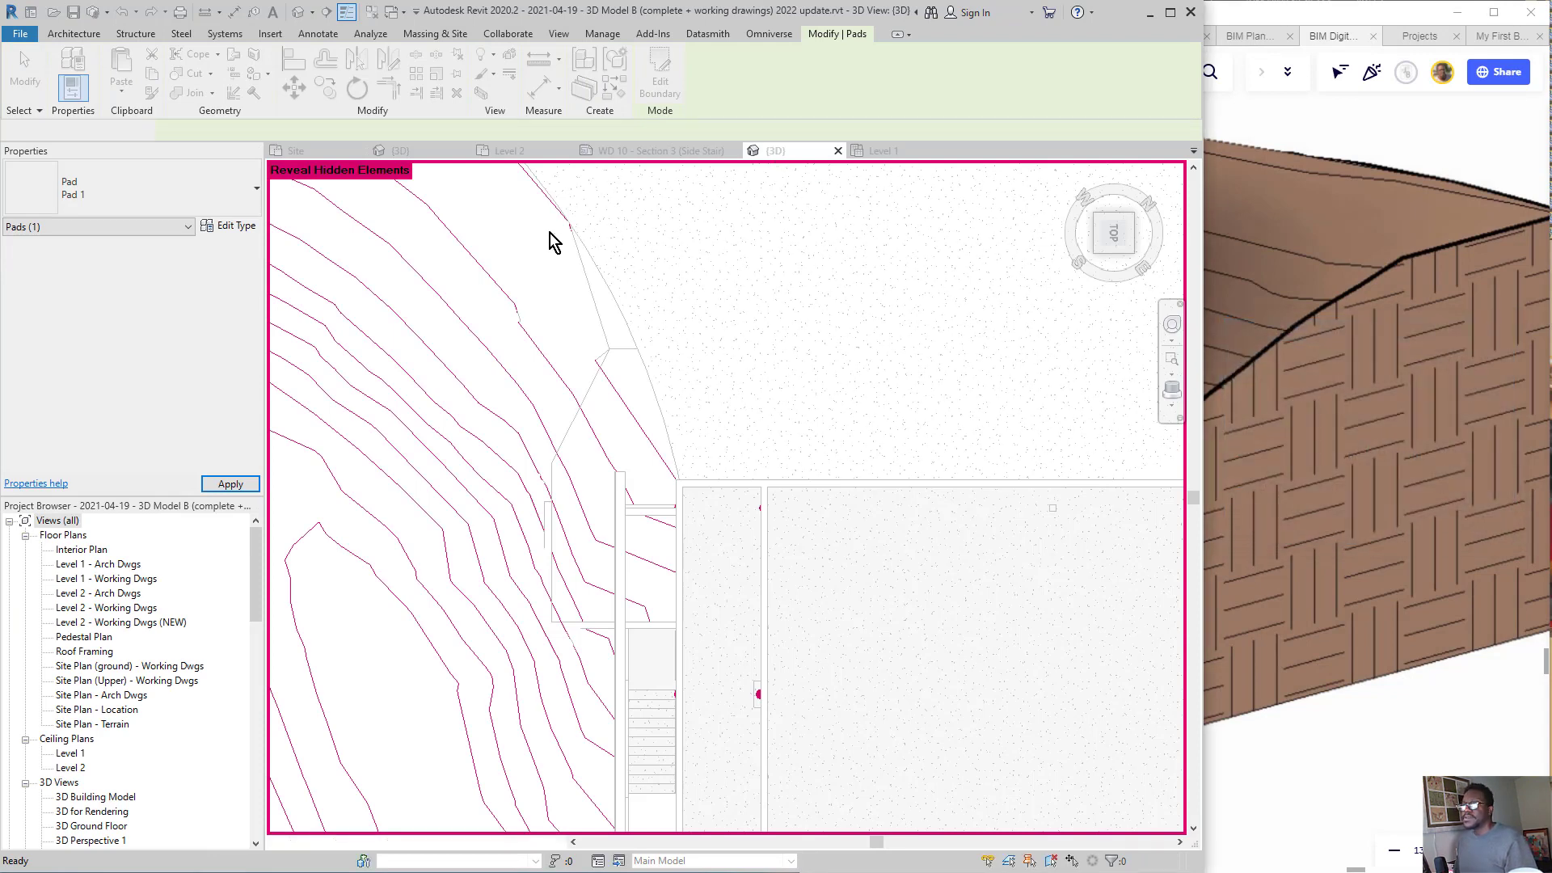
pyautogui.click(549, 232)
pyautogui.click(430, 153)
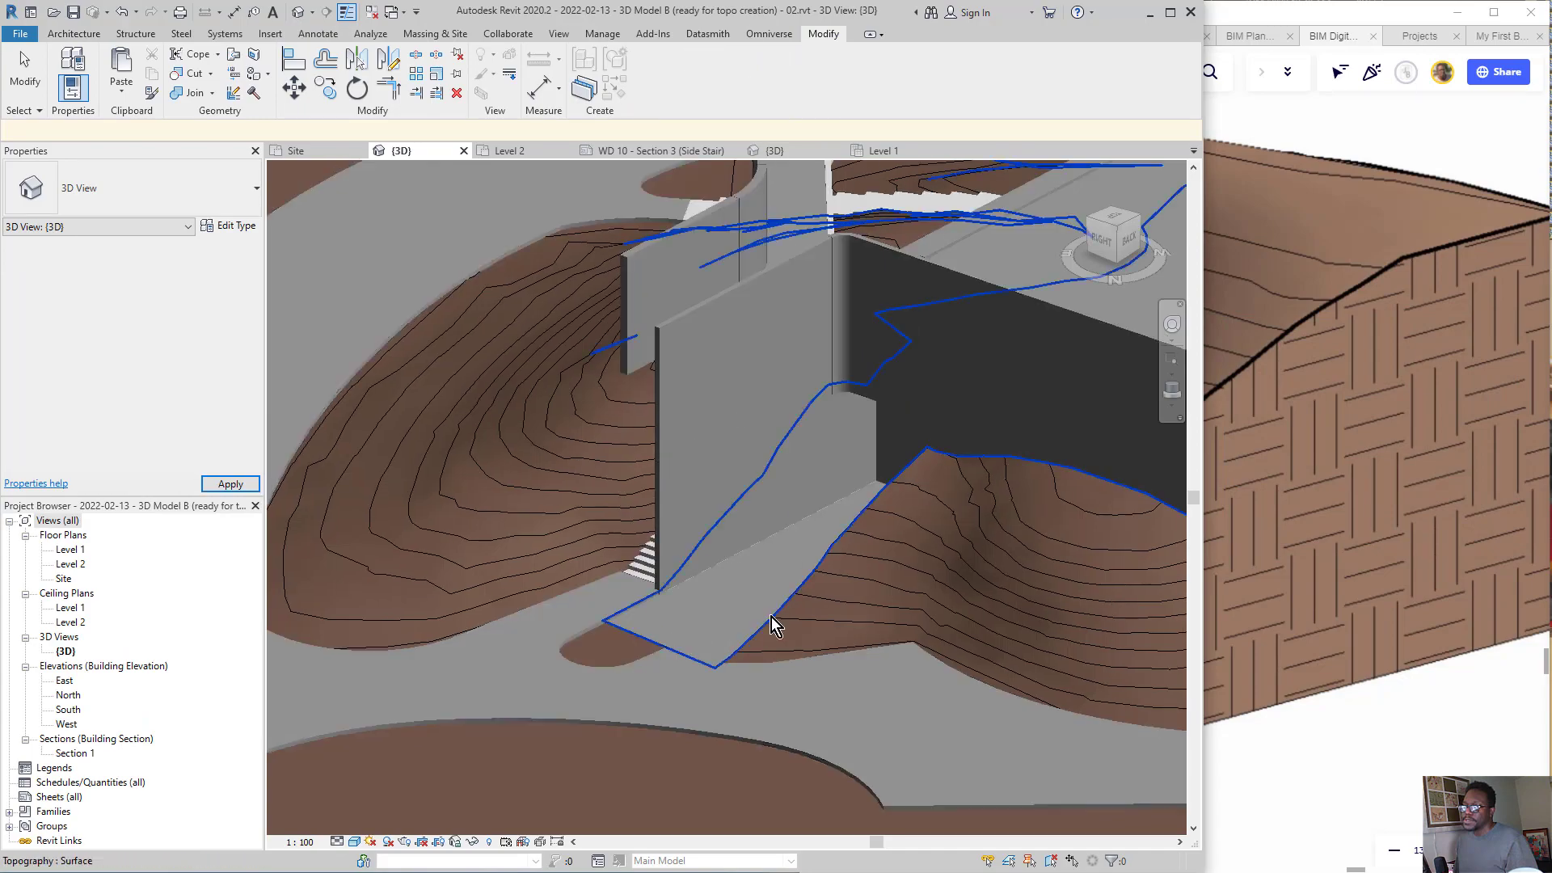
pyautogui.scroll(-10, 719, 553)
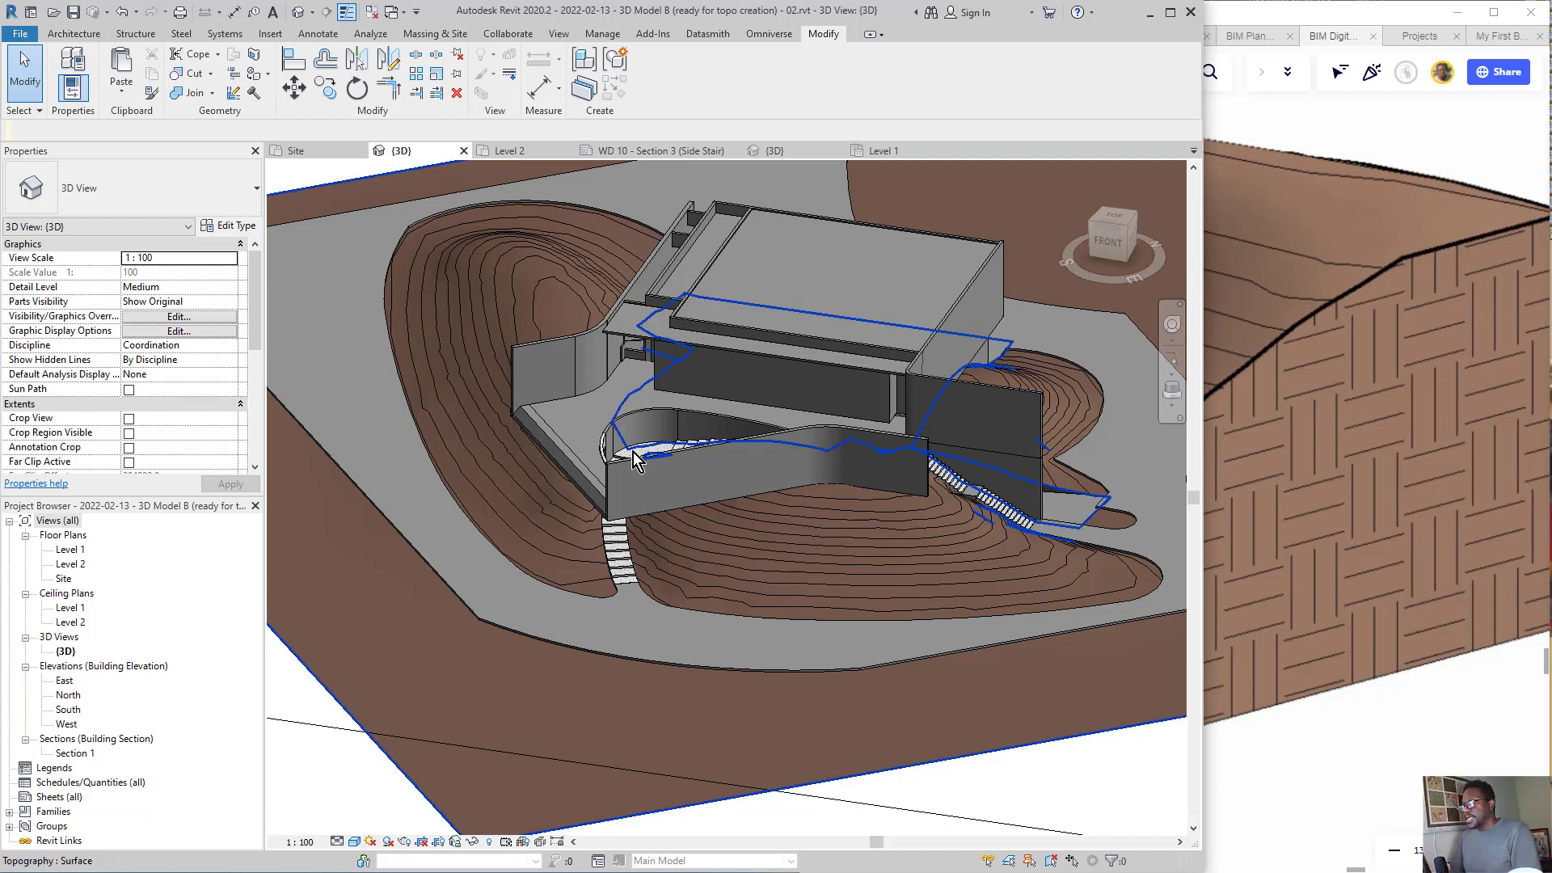
pyautogui.scroll(3, 633, 451)
pyautogui.keyDown('shift'); pyautogui.moveTo(633, 451); pyautogui.dragTo(902, 516, button='middle'); pyautogui.keyUp('shift')
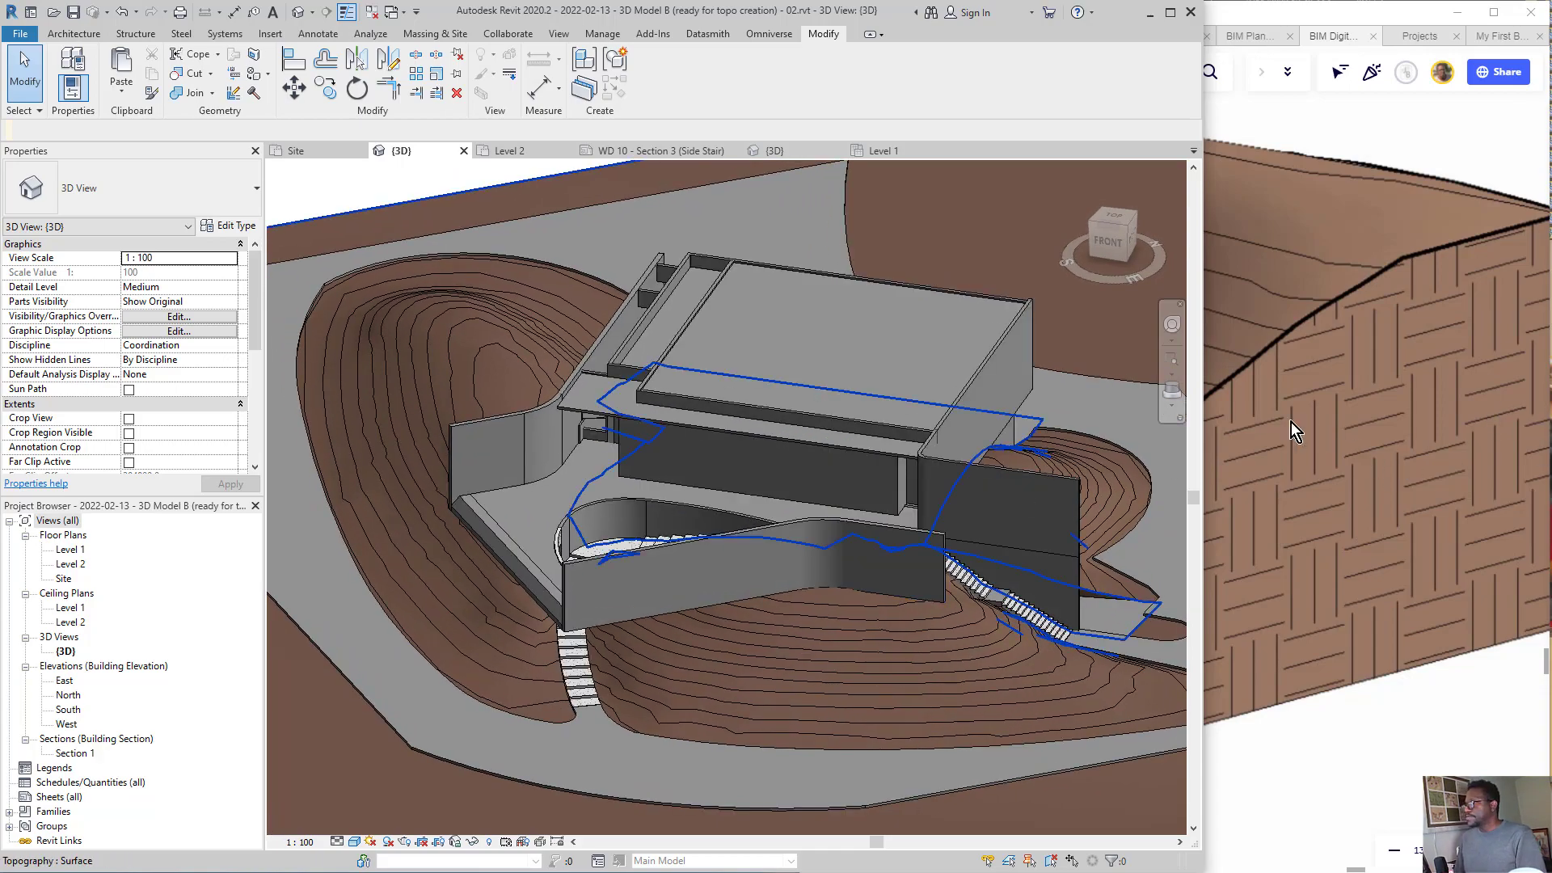
# - Switch to the Miro board and examine the reference image for stage 04, site and landscape / hardscape elements
pyautogui.click(1241, 221)
pyautogui.scroll(-8, 1050, 488)
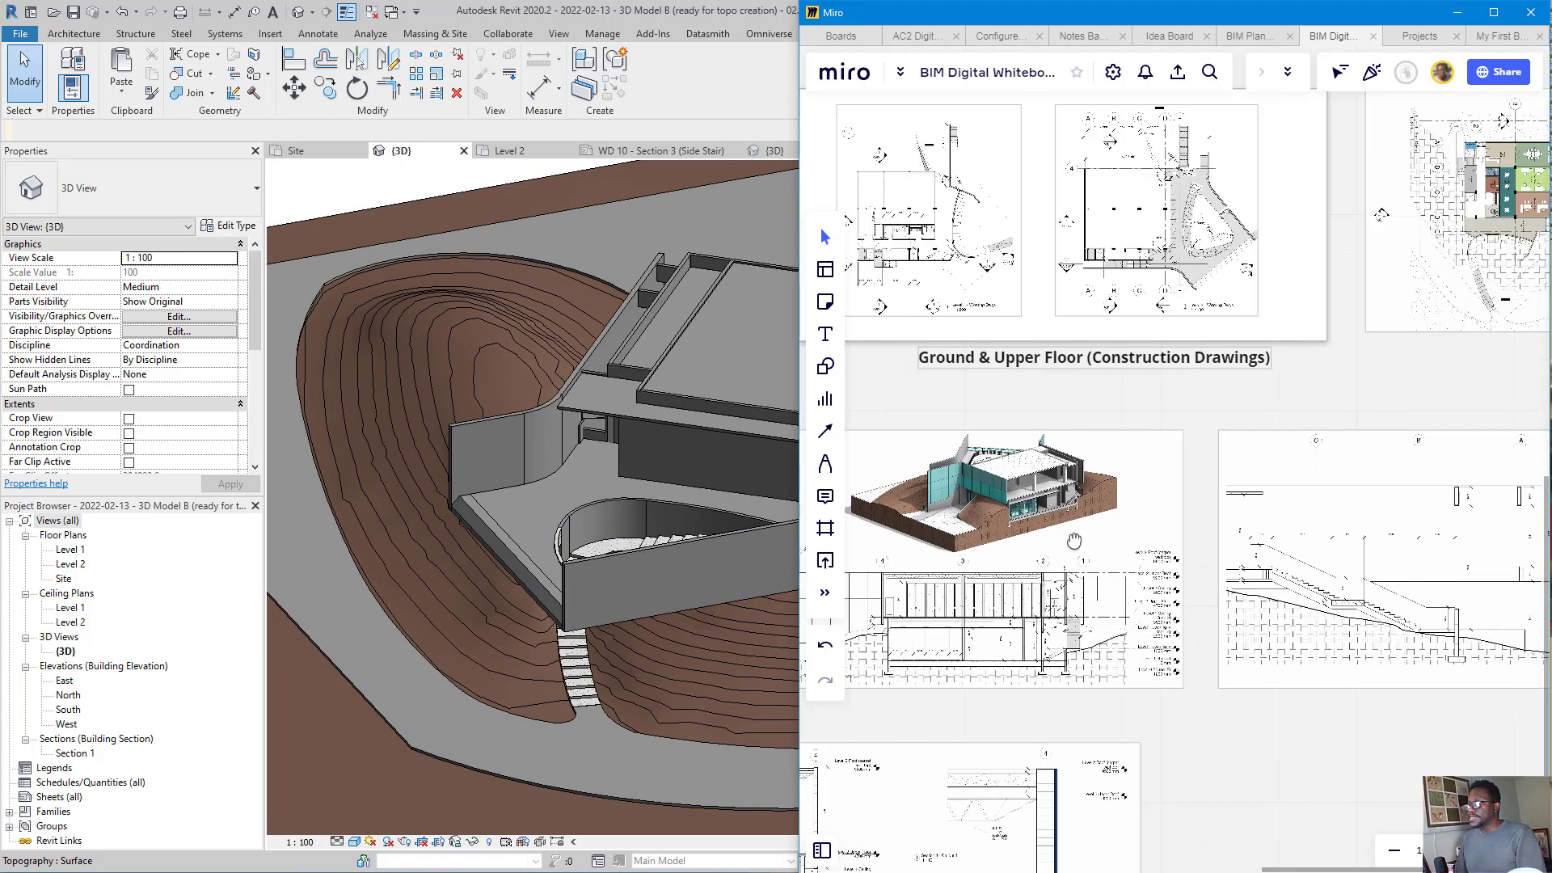
pyautogui.scroll(-10, 1073, 541)
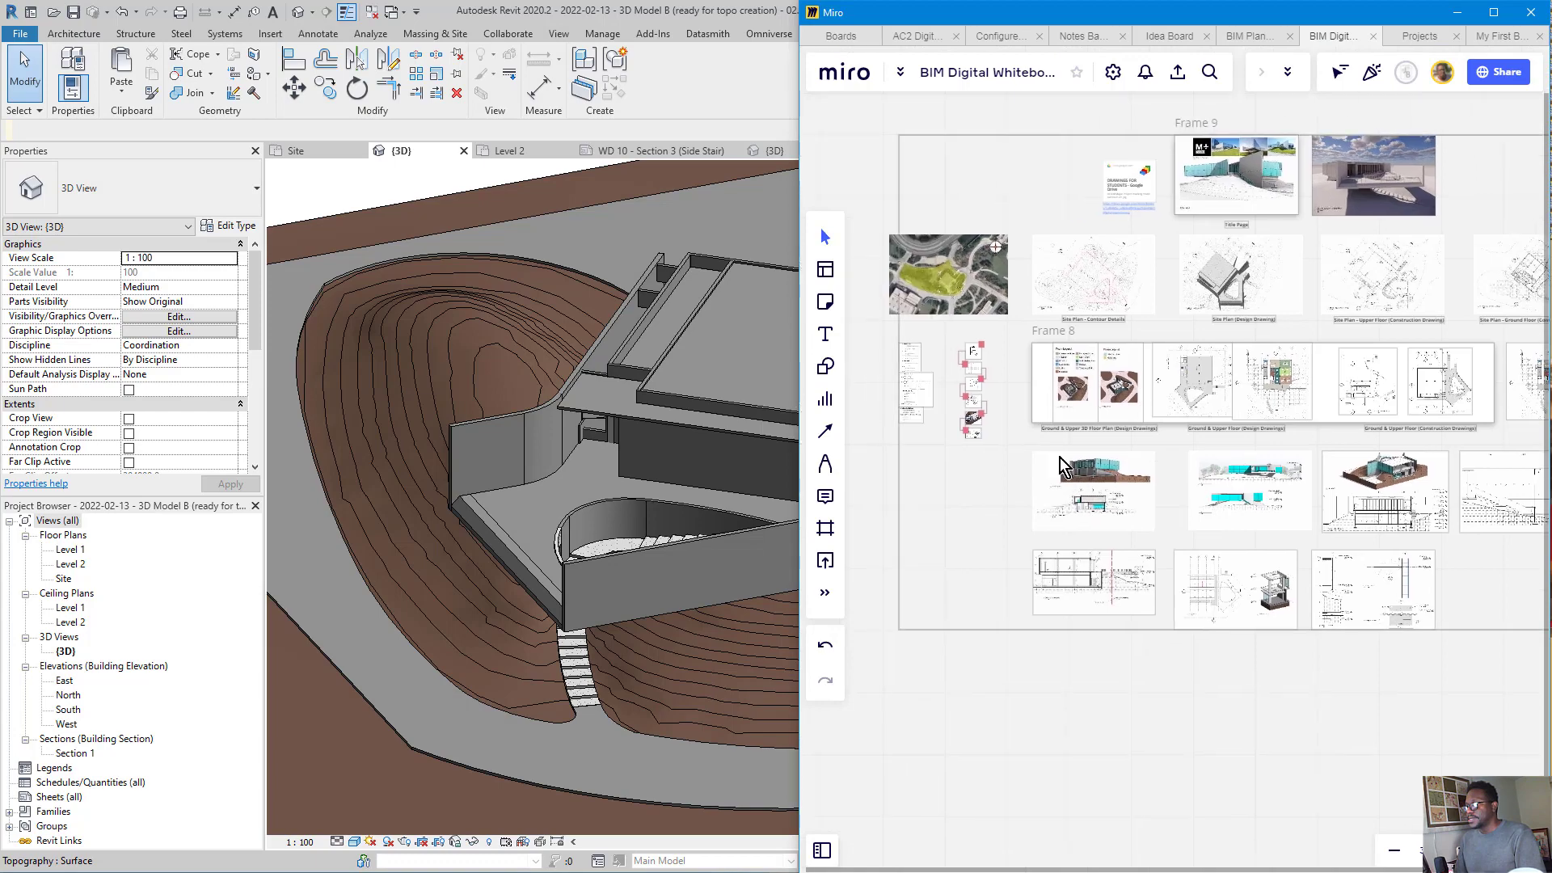
pyautogui.scroll(15, 991, 489)
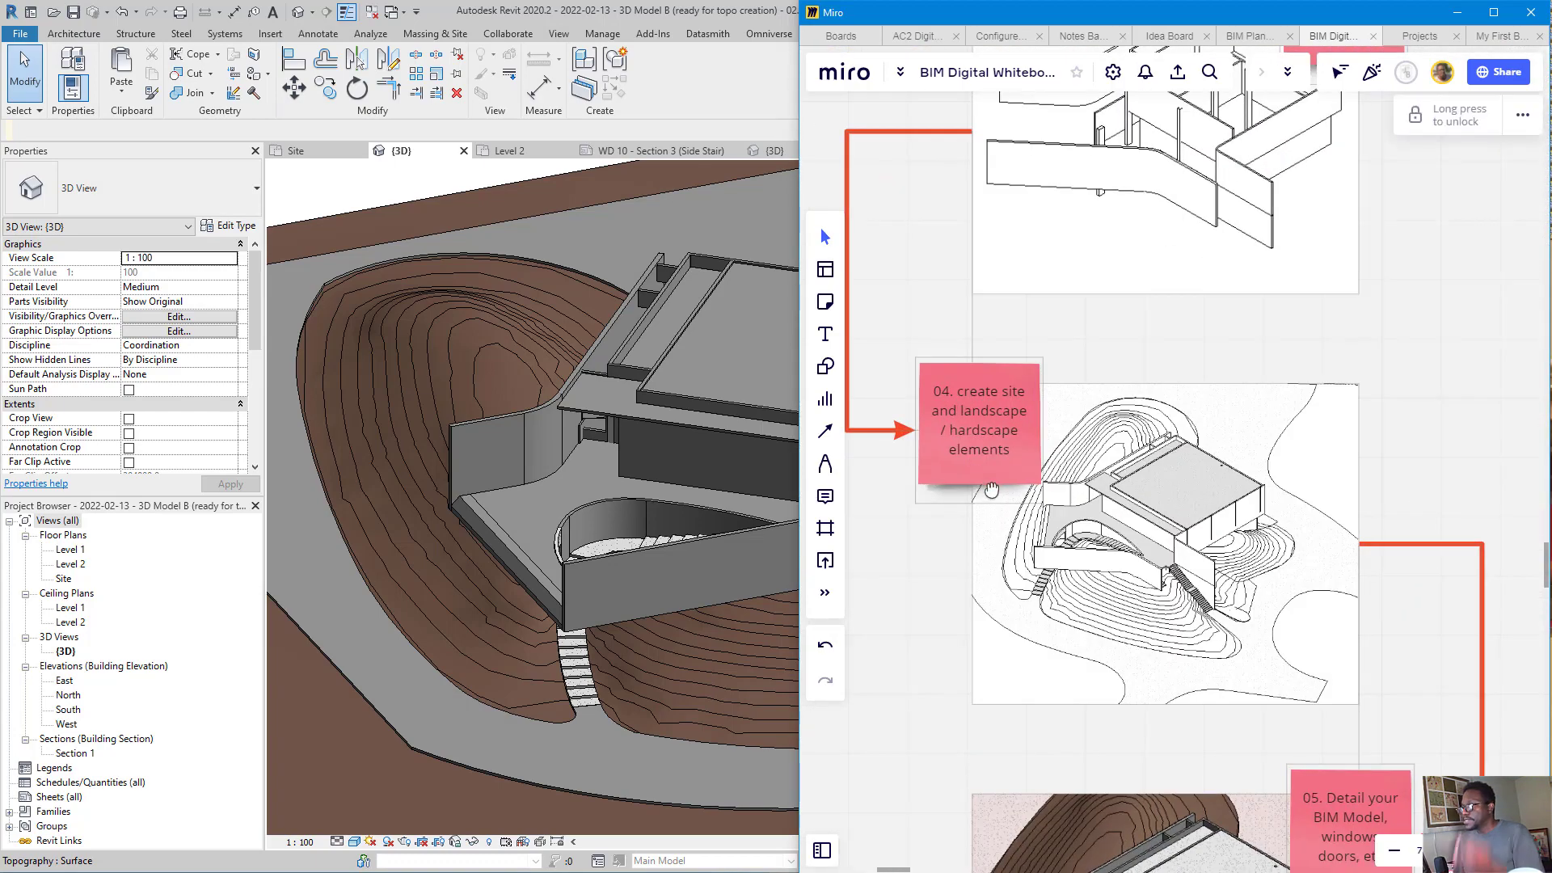
pyautogui.moveTo(992, 489); pyautogui.dragTo(1014, 488, button='middle')
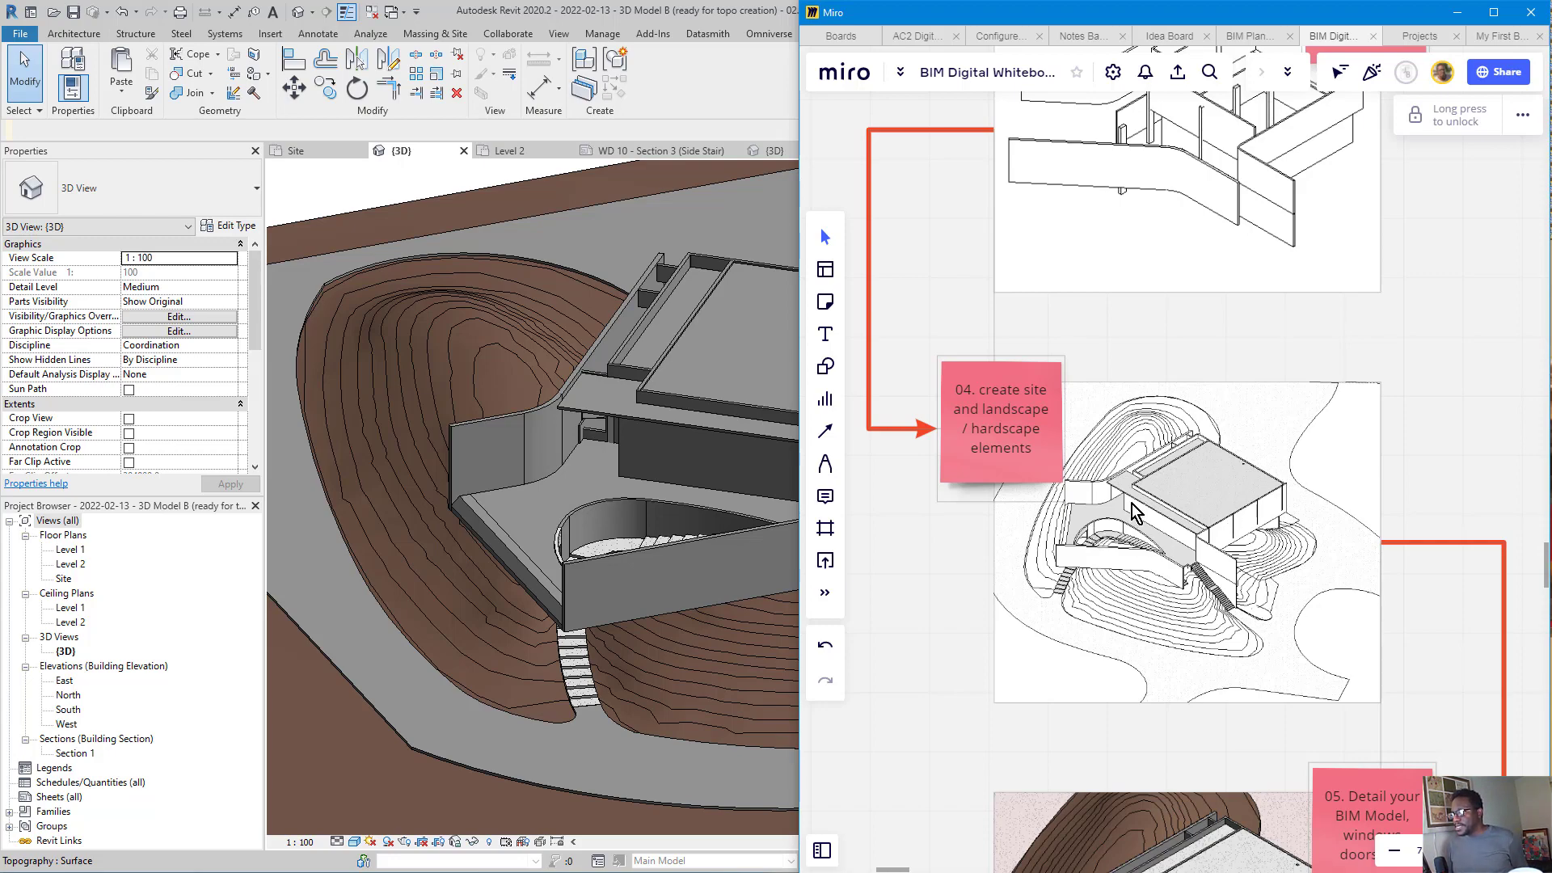
pyautogui.scroll(-3, 1107, 540)
pyautogui.scroll(6, 1156, 519)
pyautogui.scroll(-3, 1156, 519)
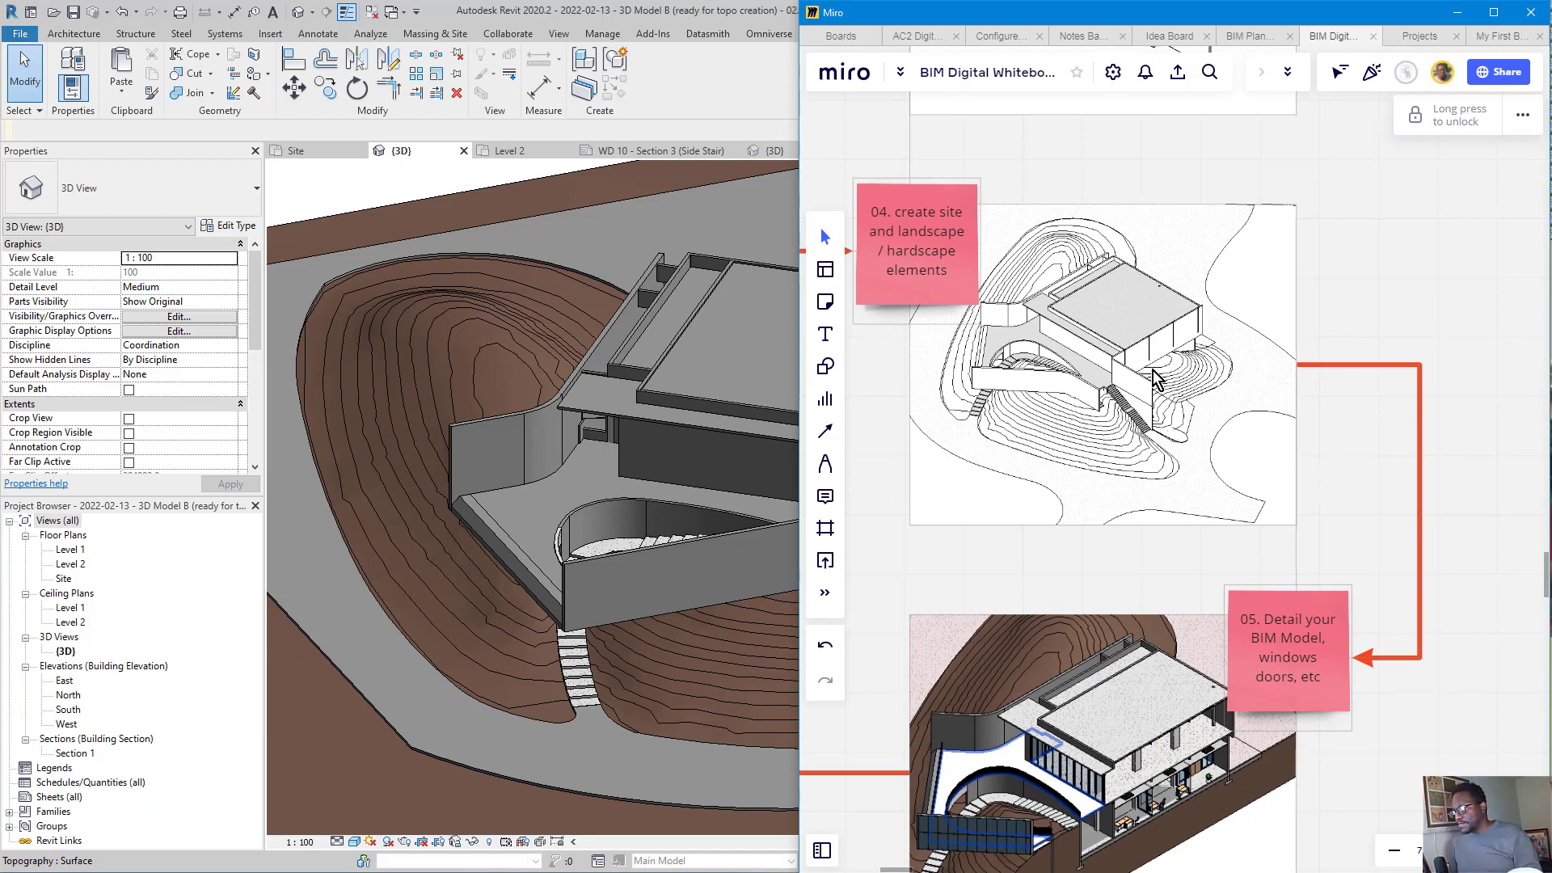
# - Examine the stage 05 reference image on detailing the BIM model, including its windows, interior, stairs and curtain walls
pyautogui.scroll(-2, 1151, 370)
pyautogui.scroll(4, 1200, 614)
pyautogui.moveTo(1205, 608); pyautogui.dragTo(1294, 409, button='middle')
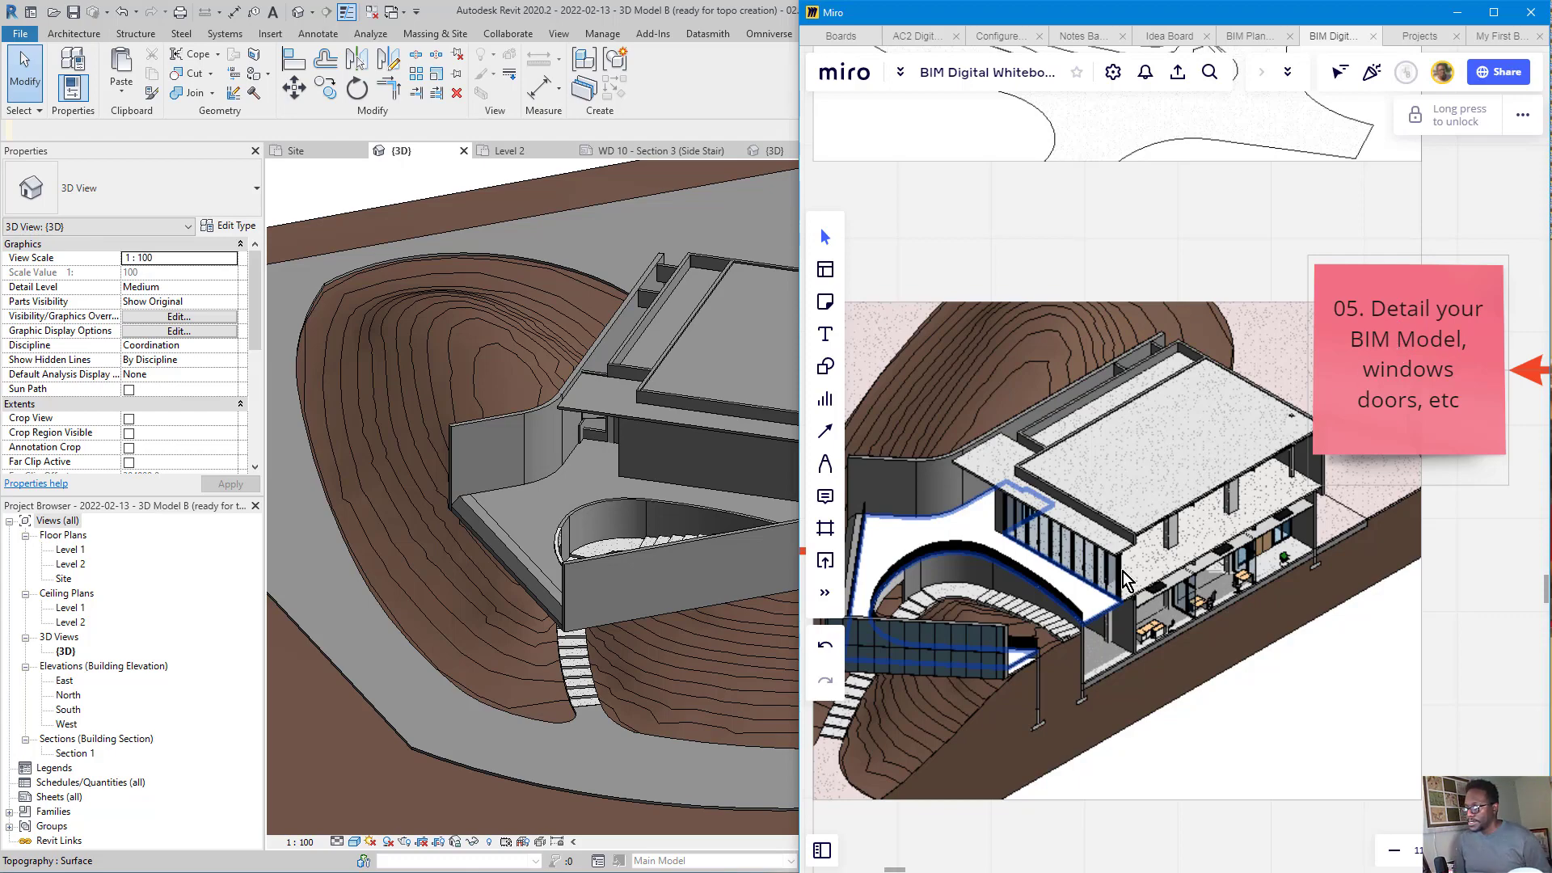
pyautogui.scroll(8, 1124, 578)
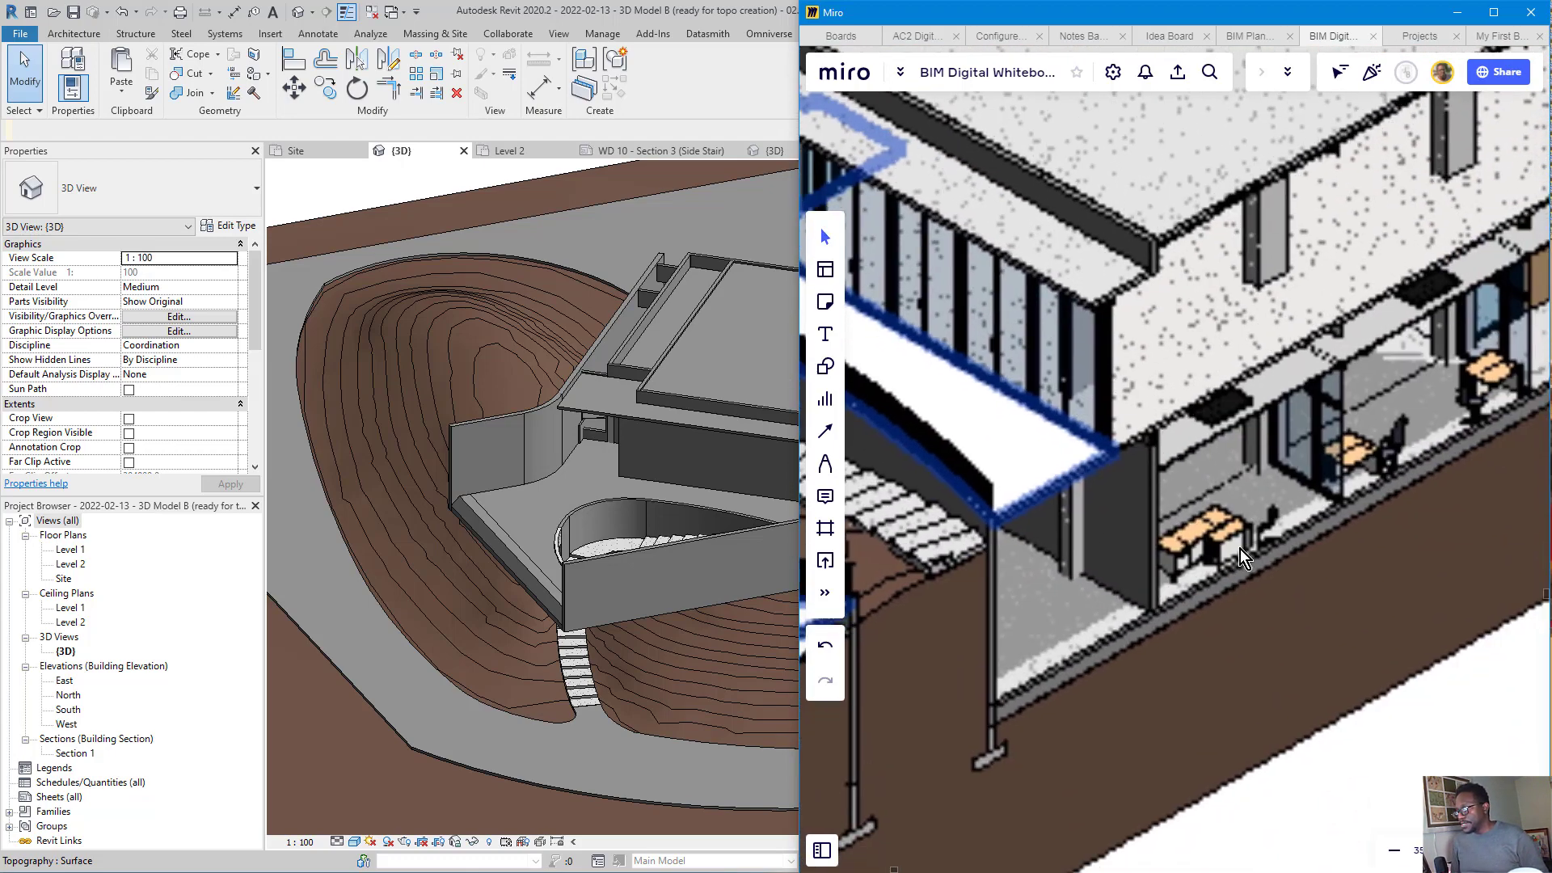
pyautogui.moveTo(883, 645); pyautogui.dragTo(1409, 434, button='middle')
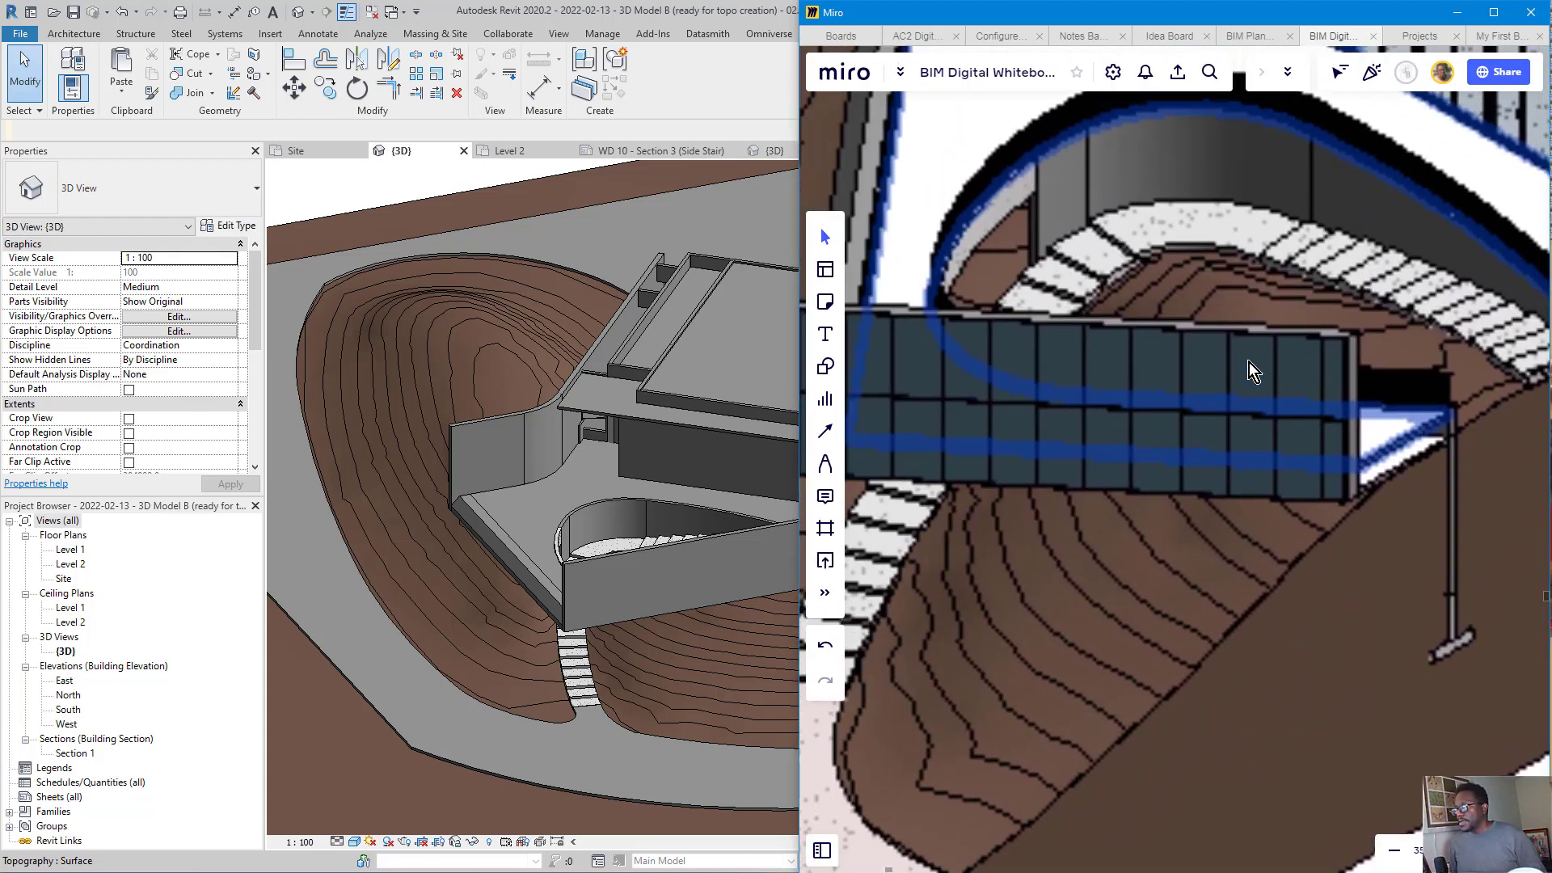
pyautogui.scroll(-4, 1219, 502)
pyautogui.moveTo(1072, 424); pyautogui.dragTo(852, 613, button='middle')
pyautogui.click(1064, 492)
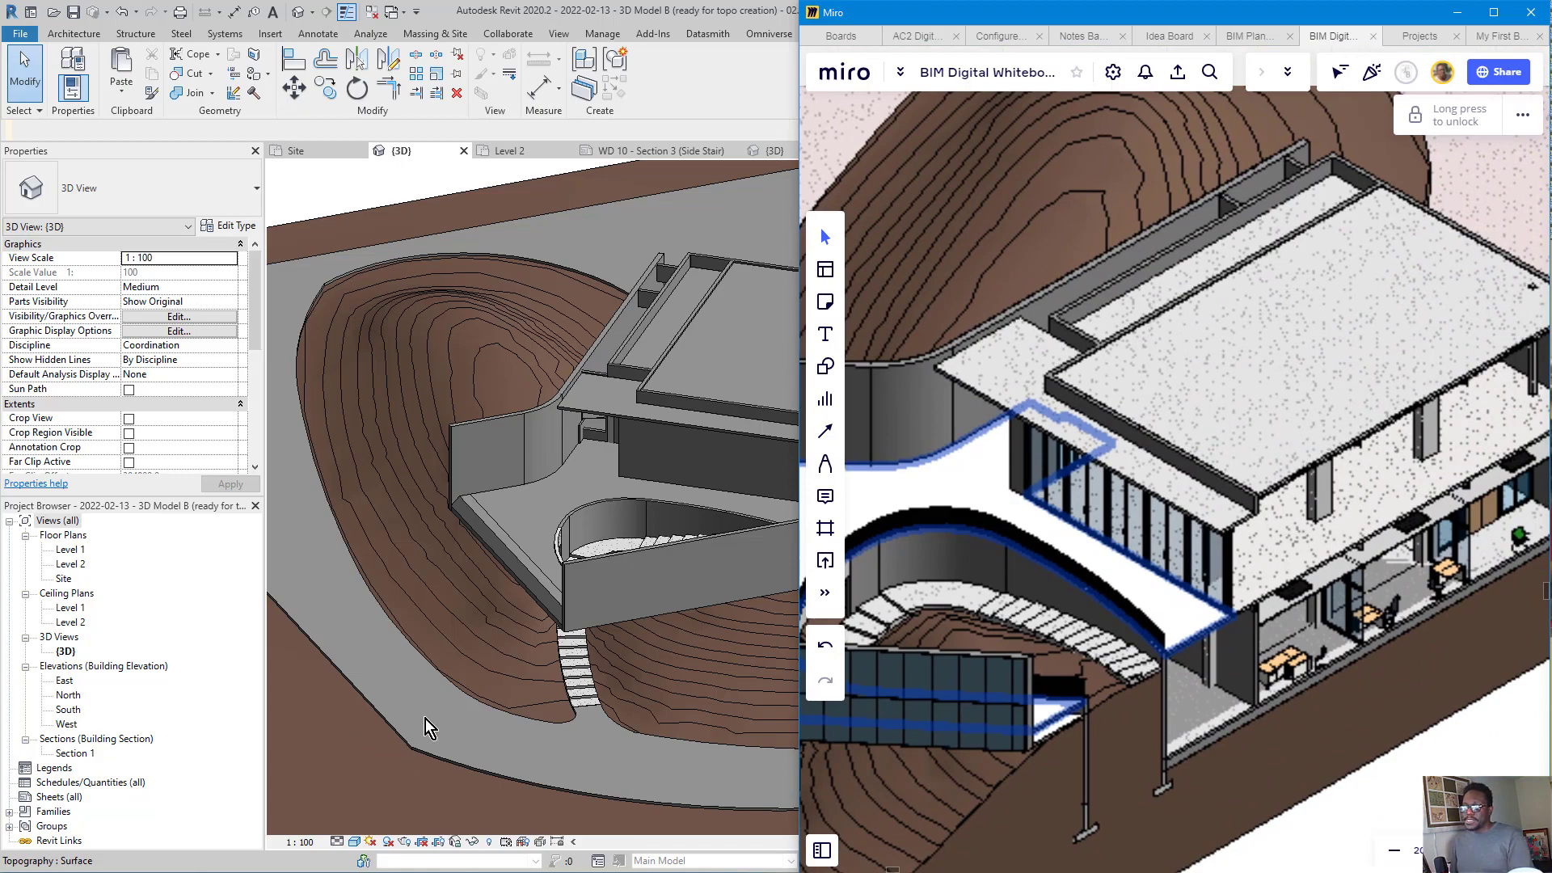
# - Switch back to Revit and review the building, stairs, topography and ground floor from several angles in 3D
pyautogui.scroll(-5, 425, 719)
pyautogui.keyDown('shift'); pyautogui.moveTo(437, 821); pyautogui.dragTo(813, 401, button='middle'); pyautogui.keyUp('shift')
pyautogui.scroll(2, 761, 544)
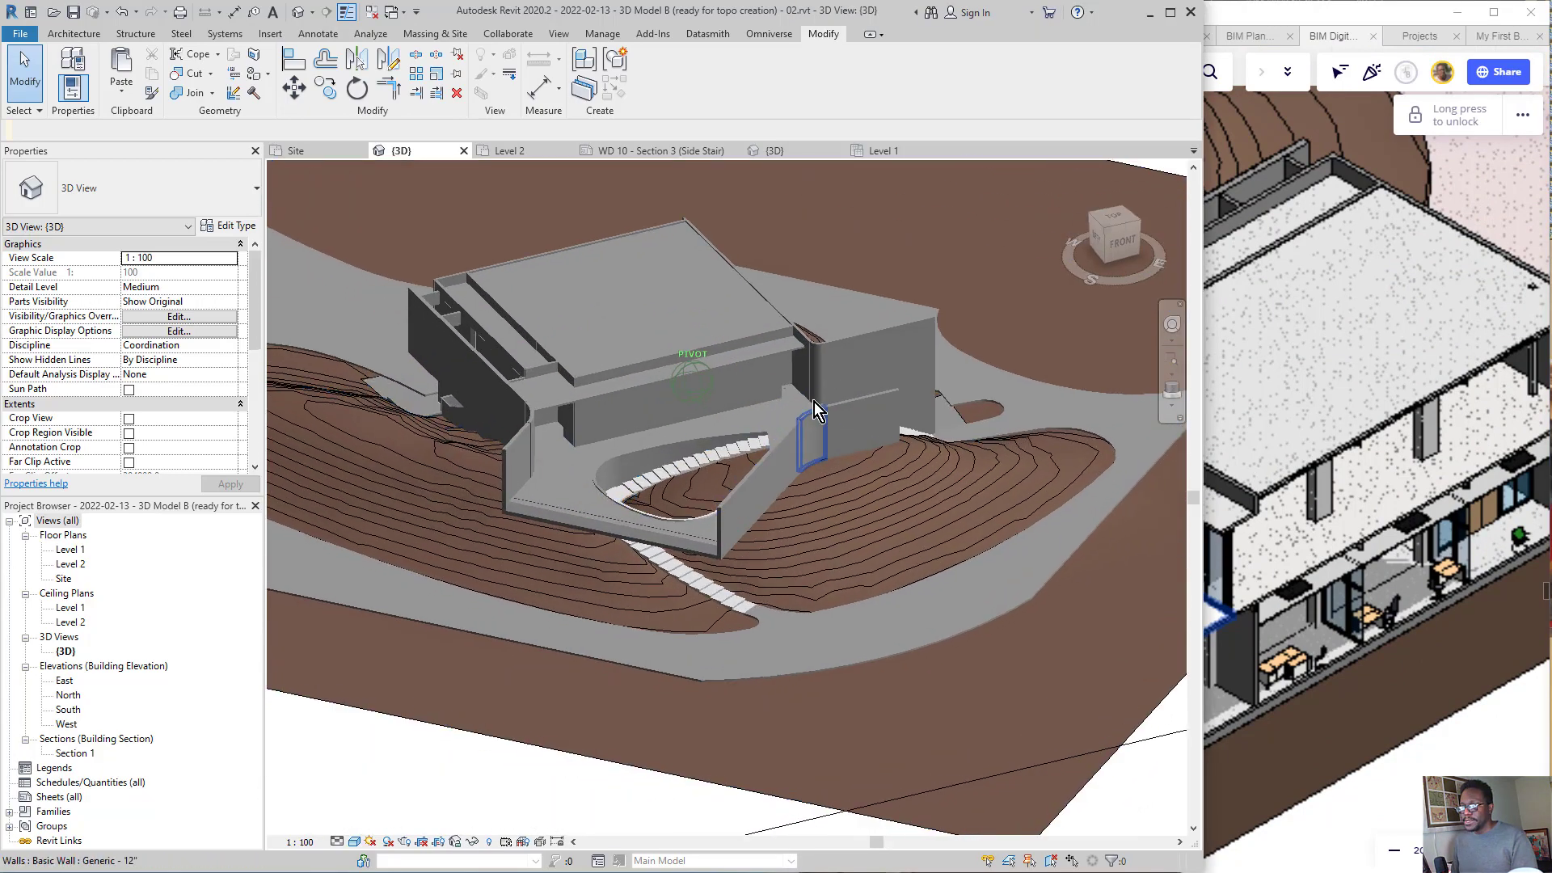
pyautogui.keyDown('shift'); pyautogui.moveTo(519, 299); pyautogui.dragTo(682, 430, button='middle'); pyautogui.keyUp('shift')
pyautogui.scroll(-4, 683, 435)
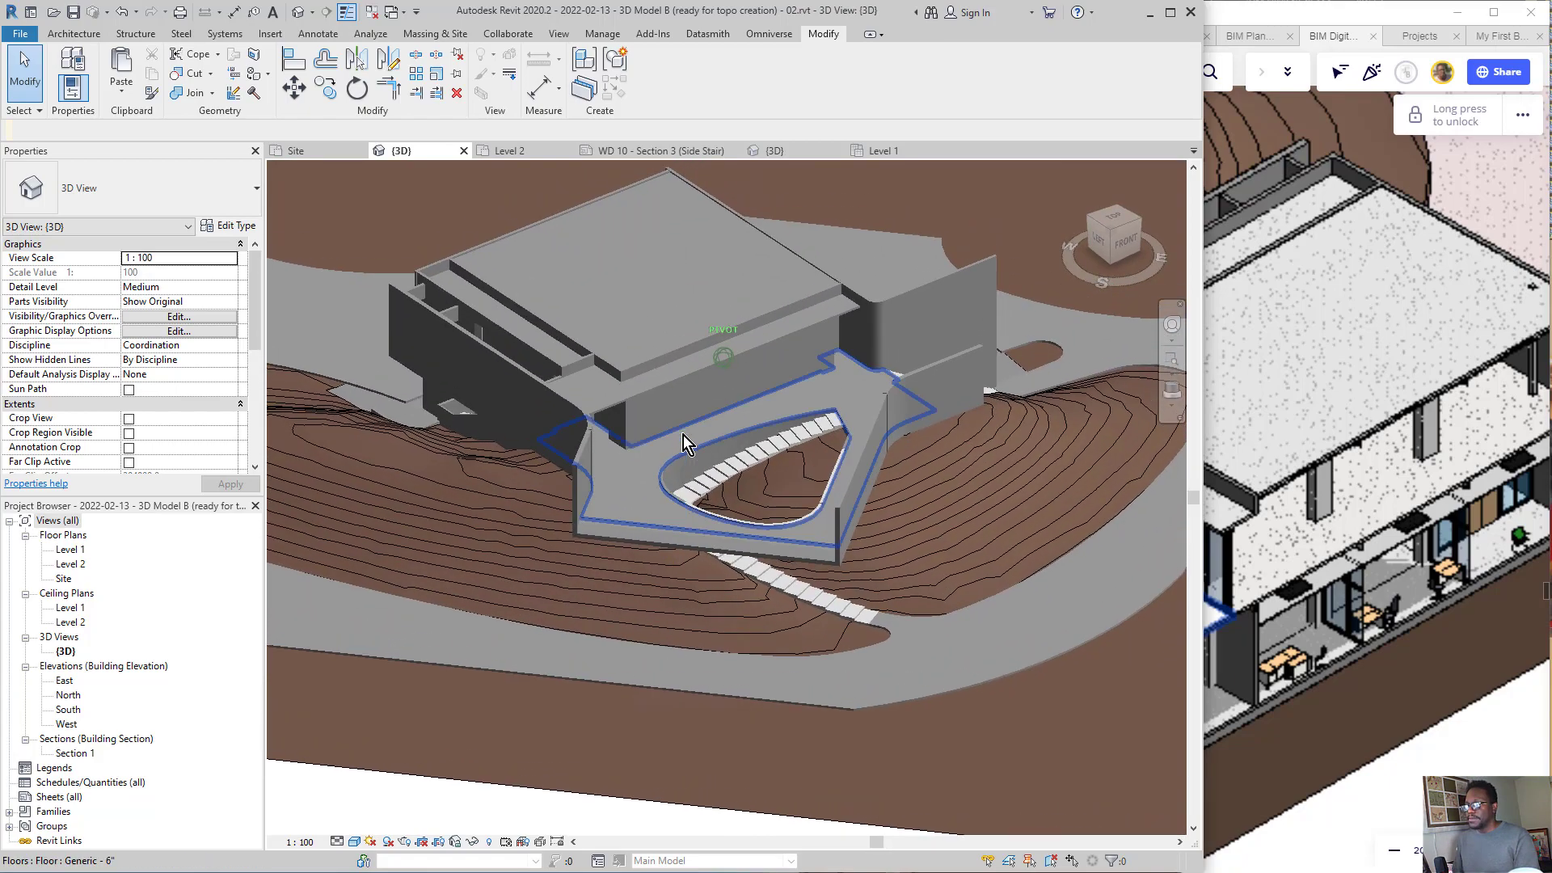
pyautogui.scroll(2, 700, 532)
pyautogui.keyDown('shift'); pyautogui.moveTo(699, 531); pyautogui.dragTo(845, 571, button='middle'); pyautogui.keyUp('shift')
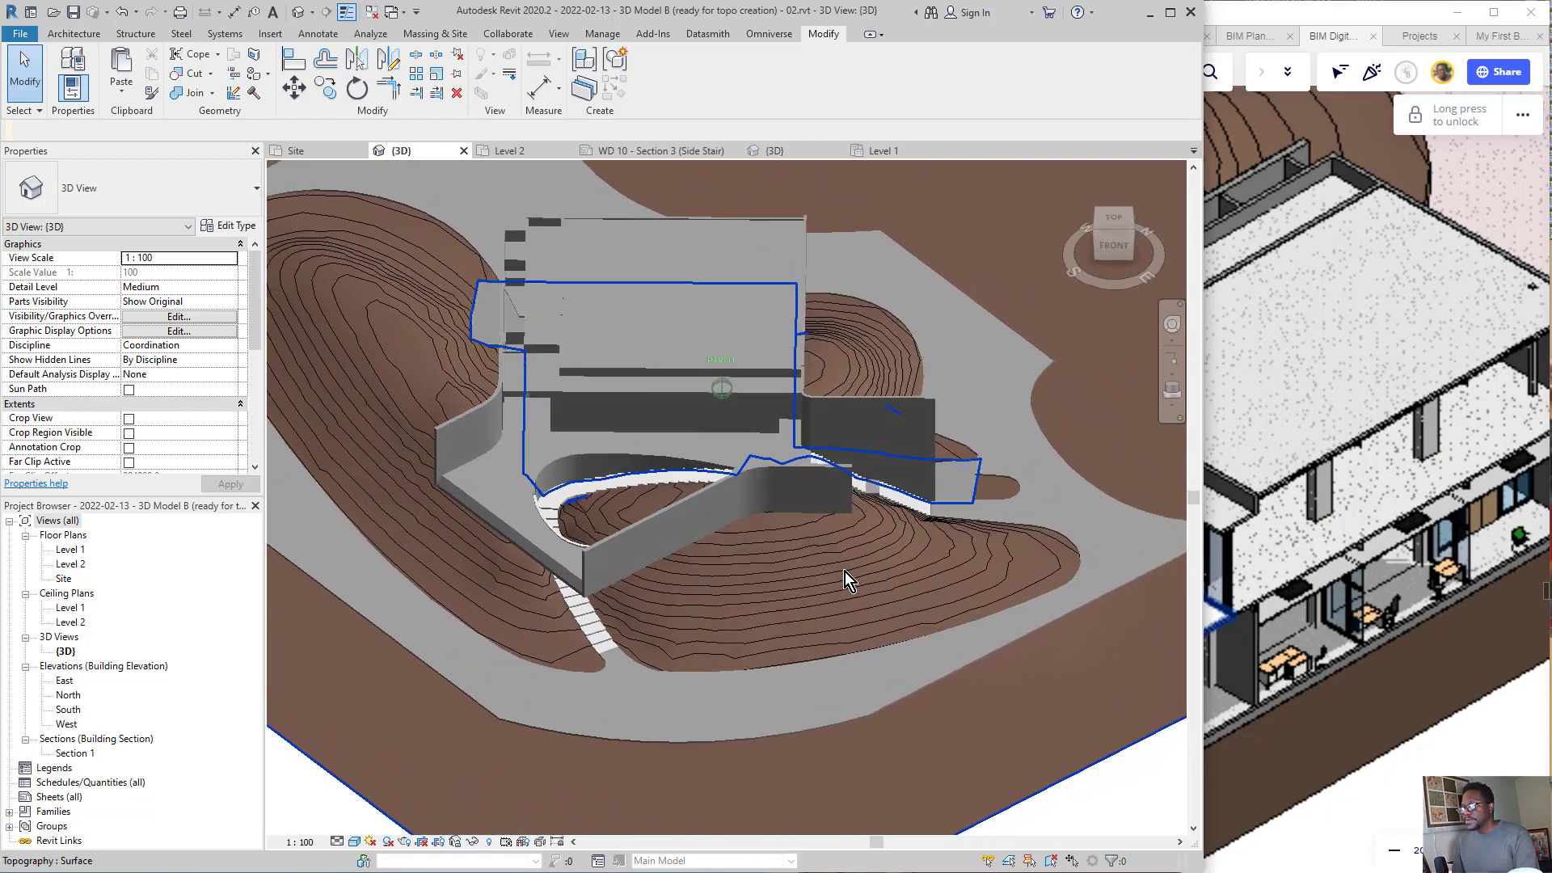
pyautogui.scroll(2, 845, 571)
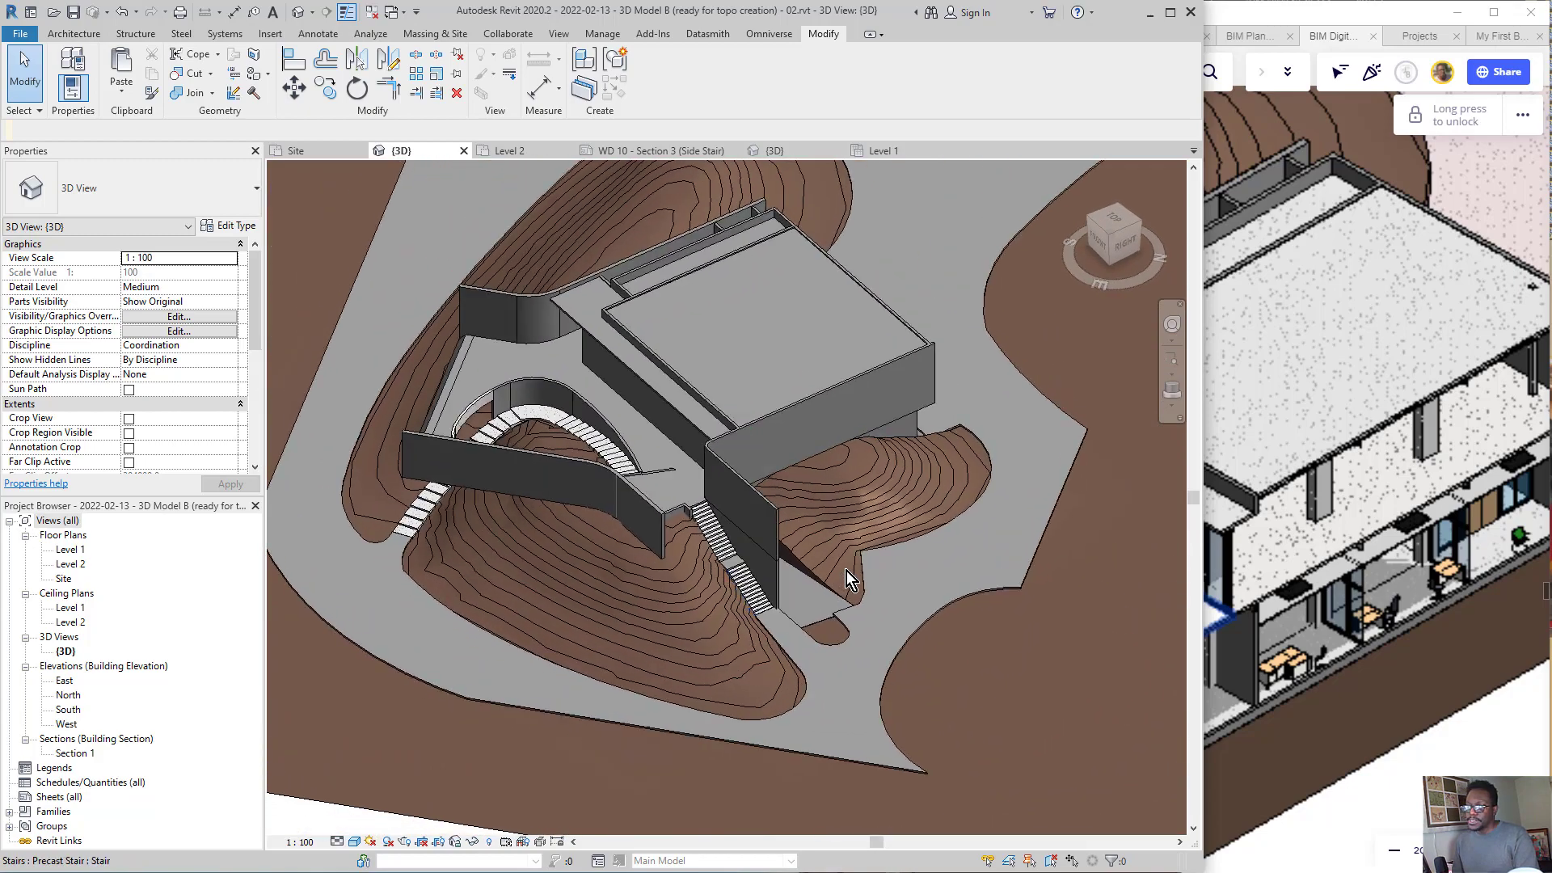
pyautogui.scroll(3, 847, 569)
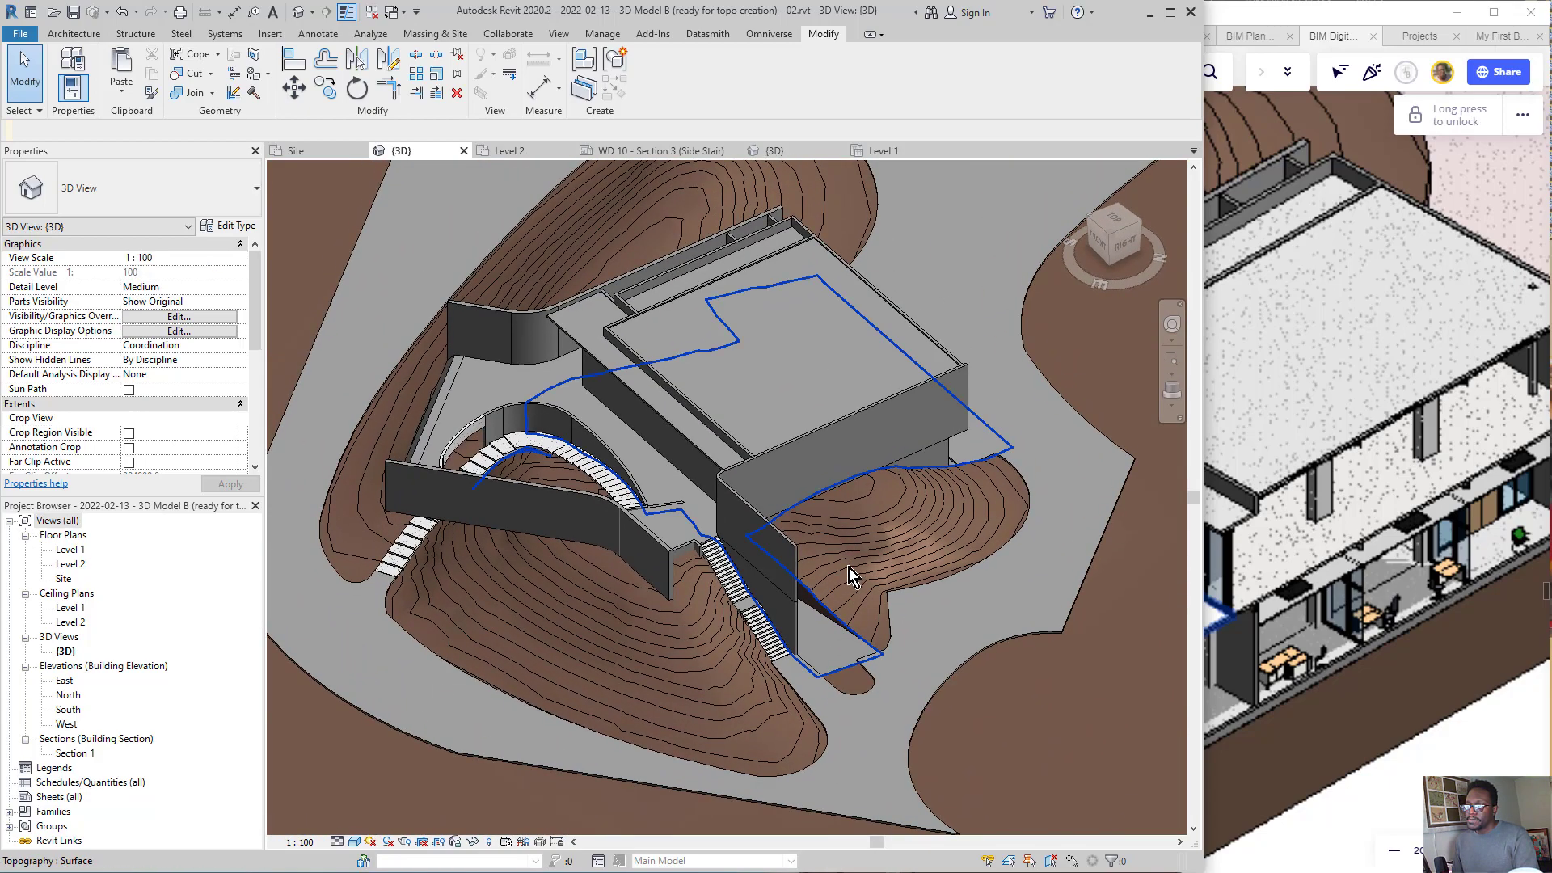